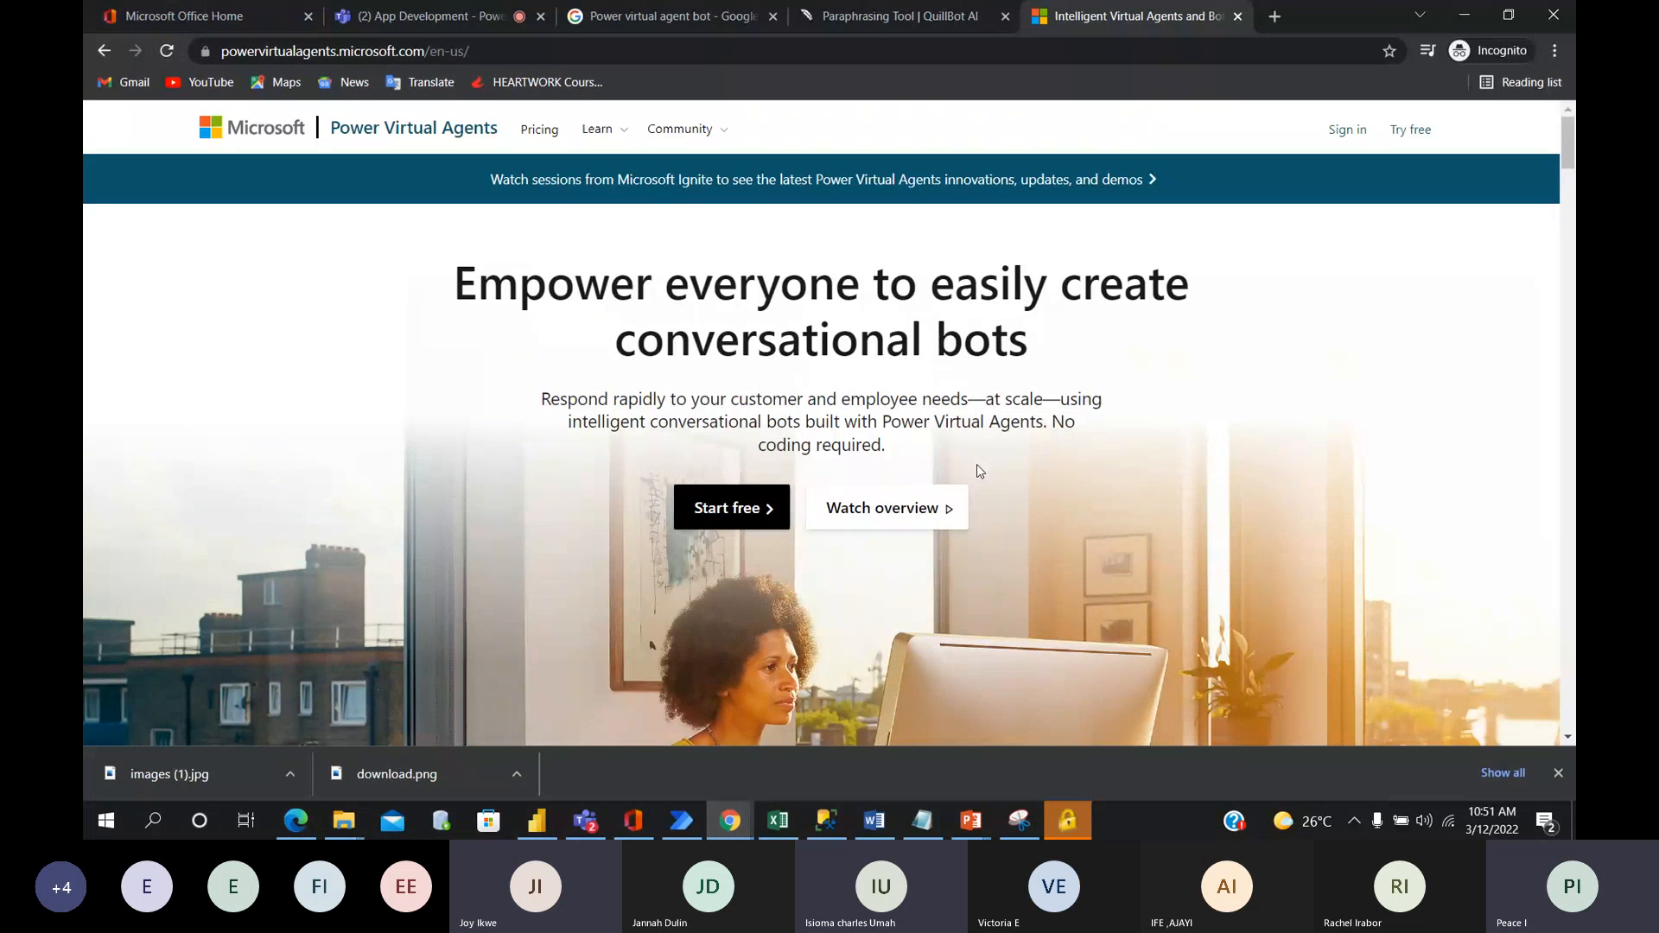
Shrink the browser window with the Teams meeting and move the Power Virtual Agents page into a separate window beside it.
click(585, 821)
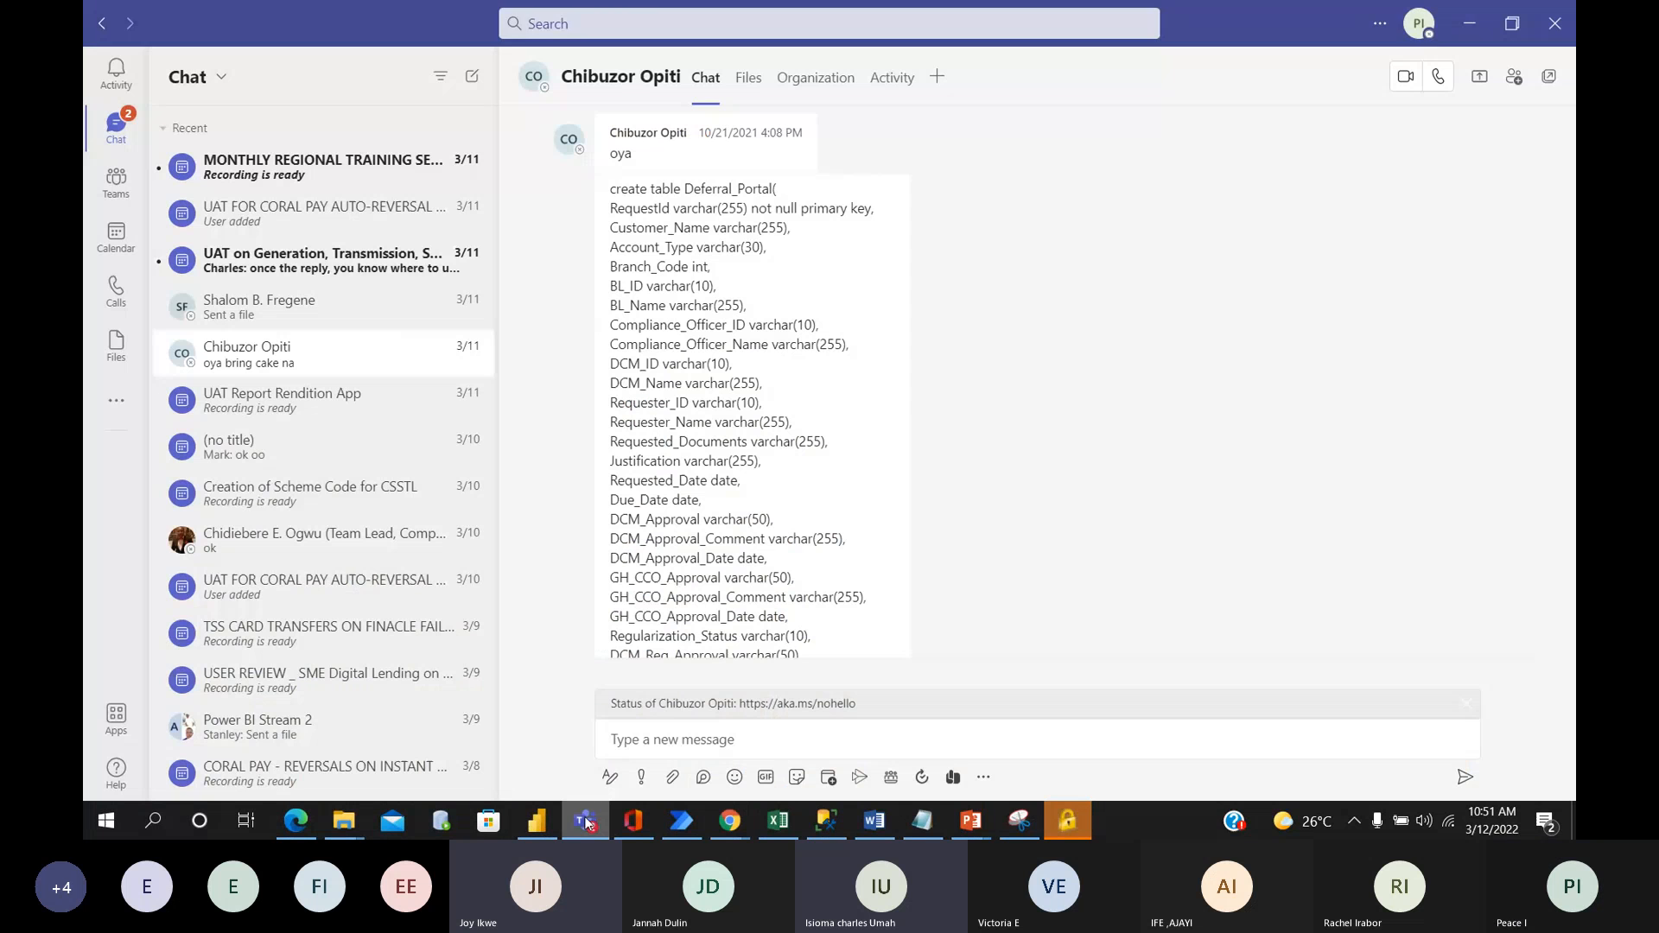
click(586, 821)
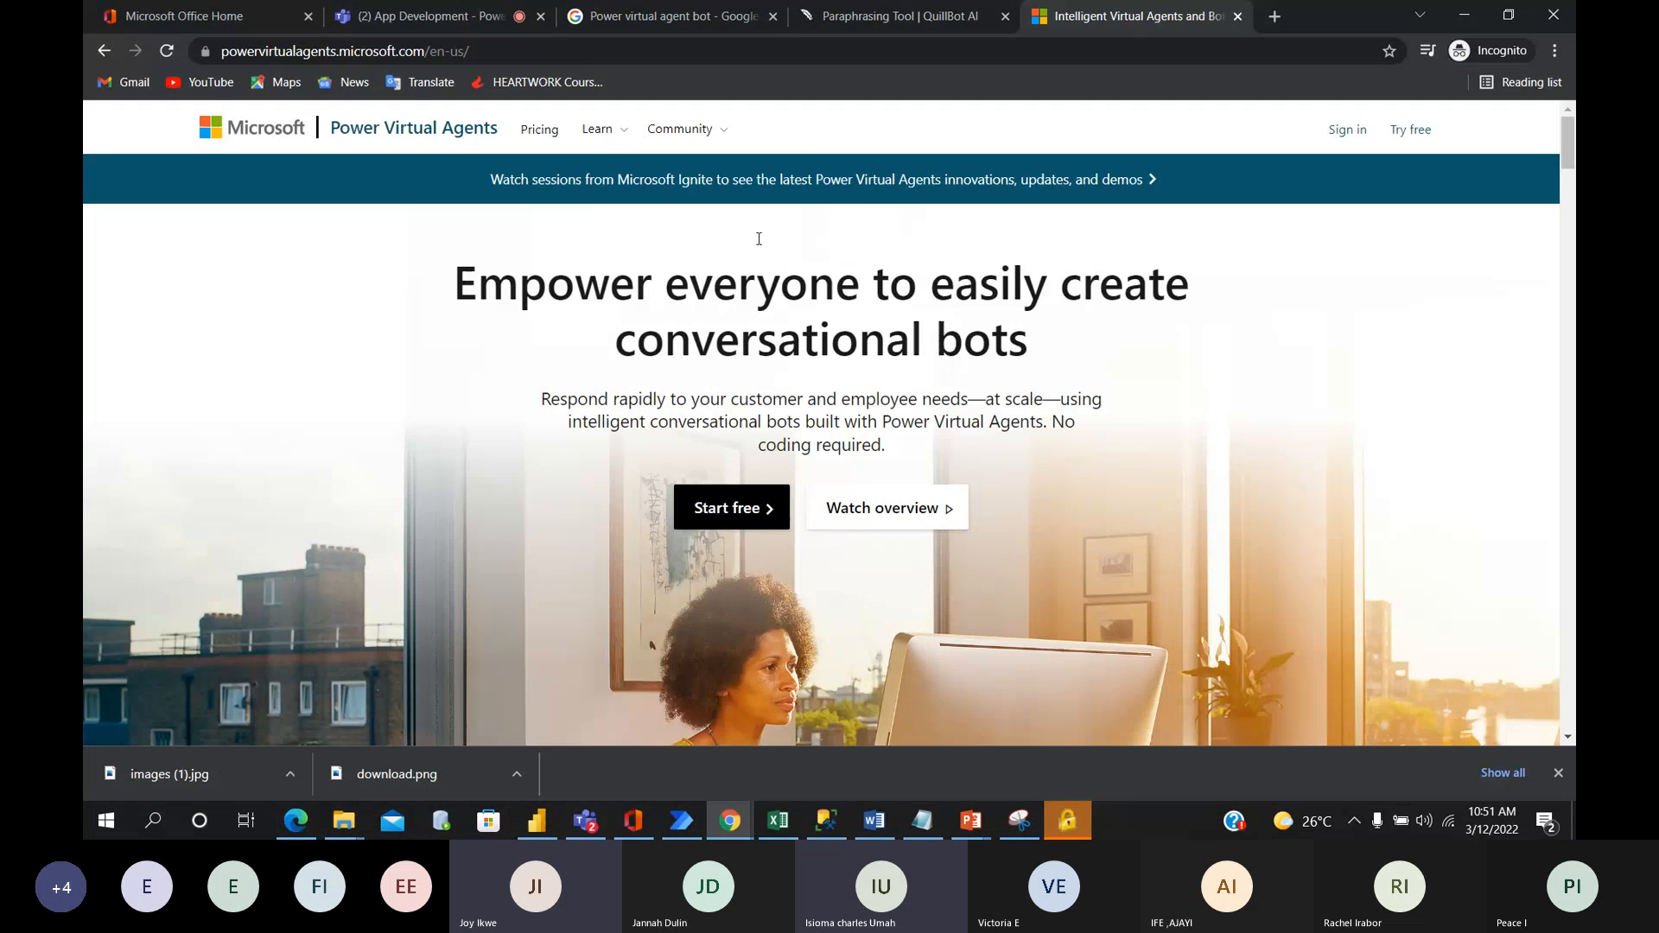
click(467, 19)
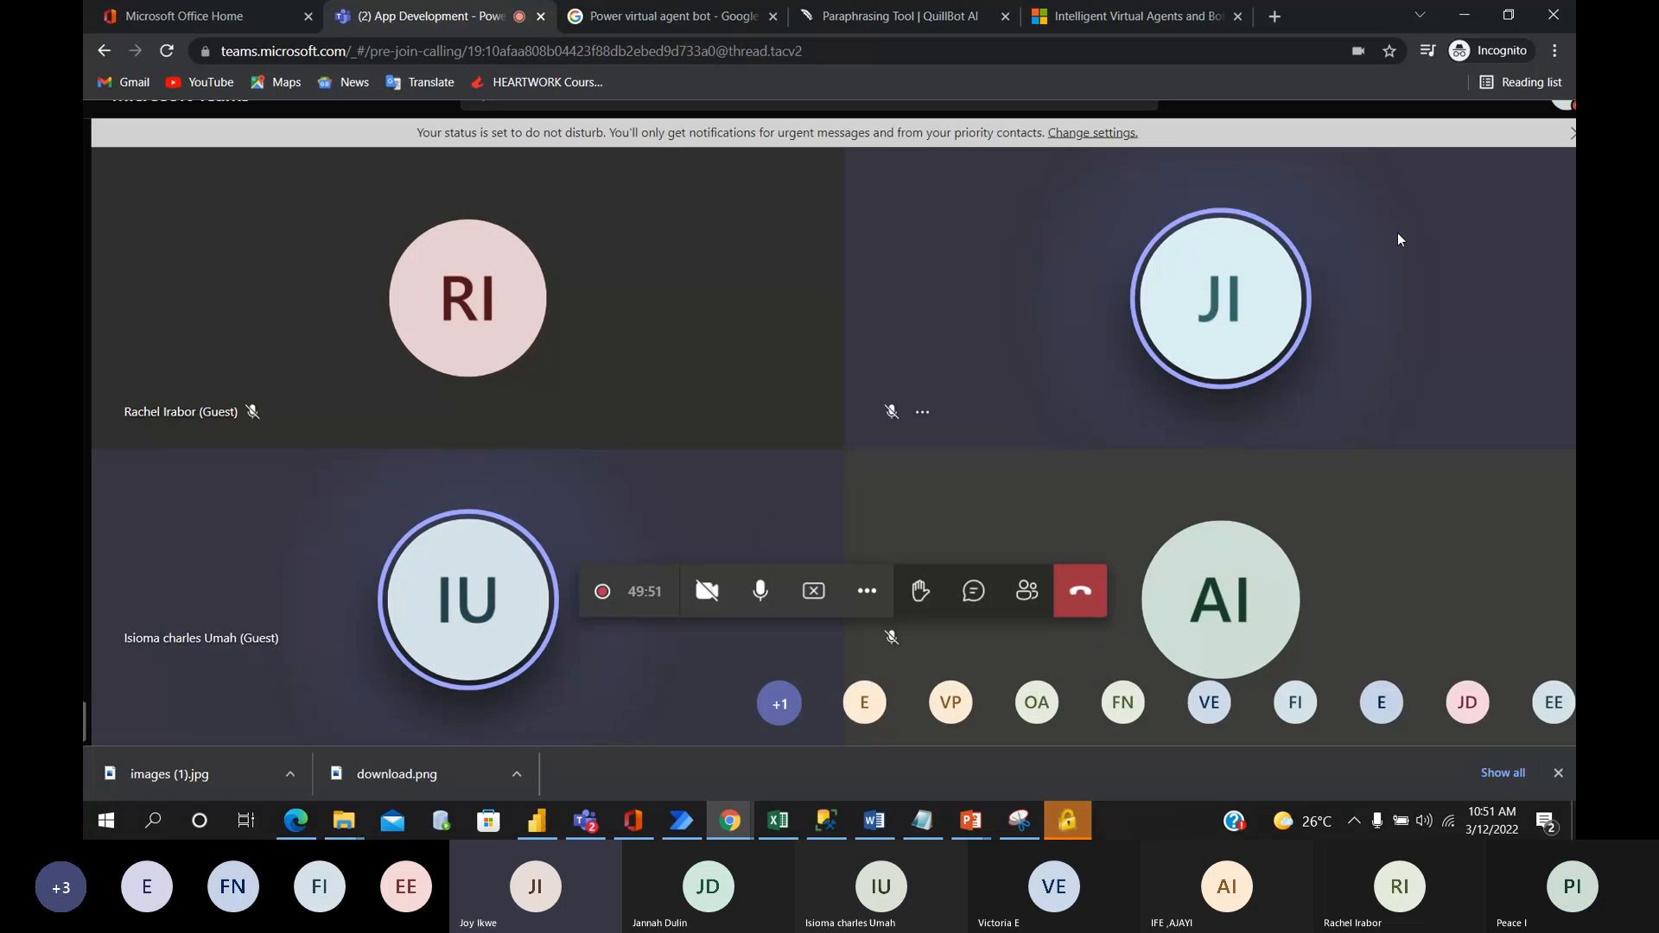
click(1508, 14)
drag(723, 34, 686, 28)
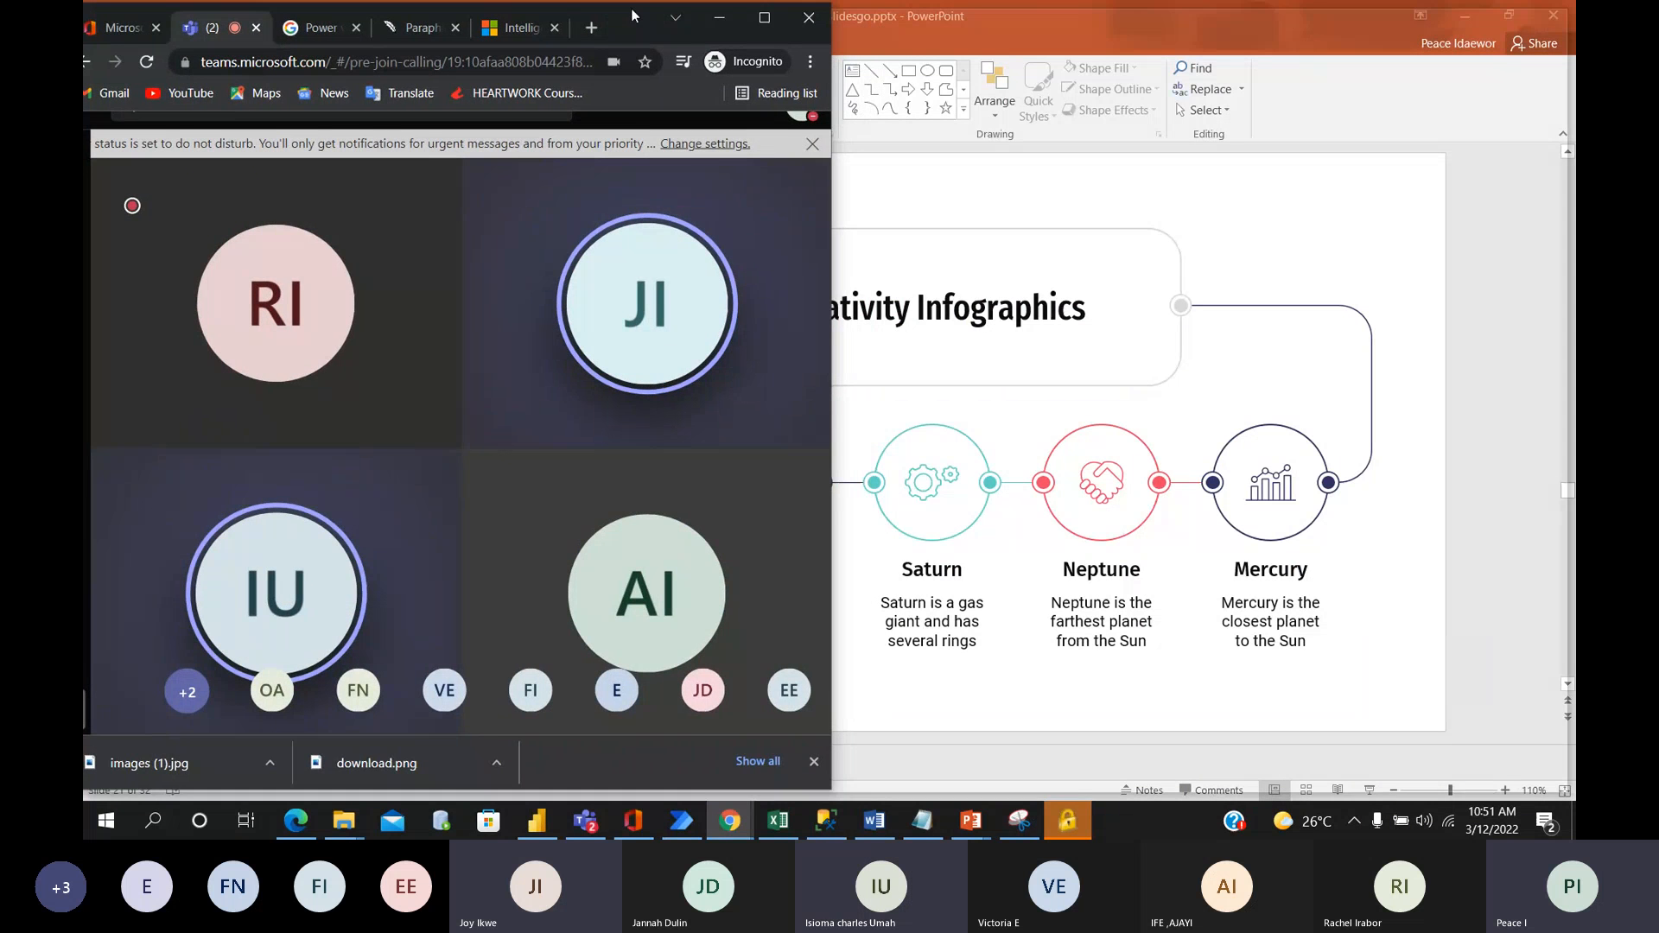
drag(632, 14, 642, 23)
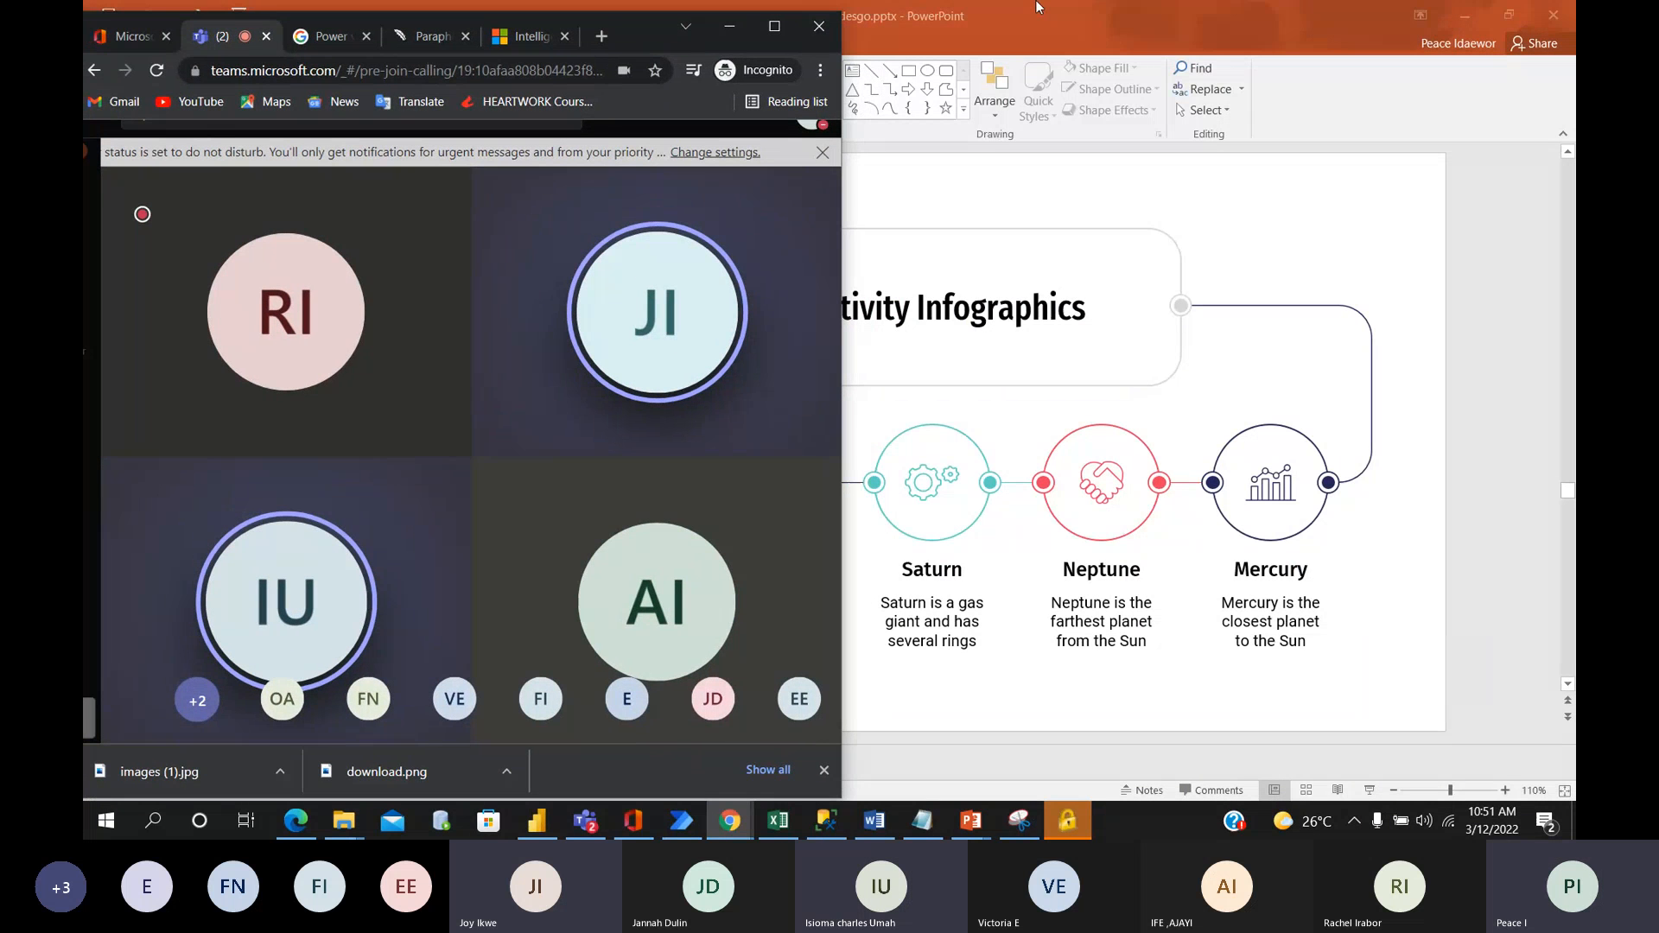
click(529, 36)
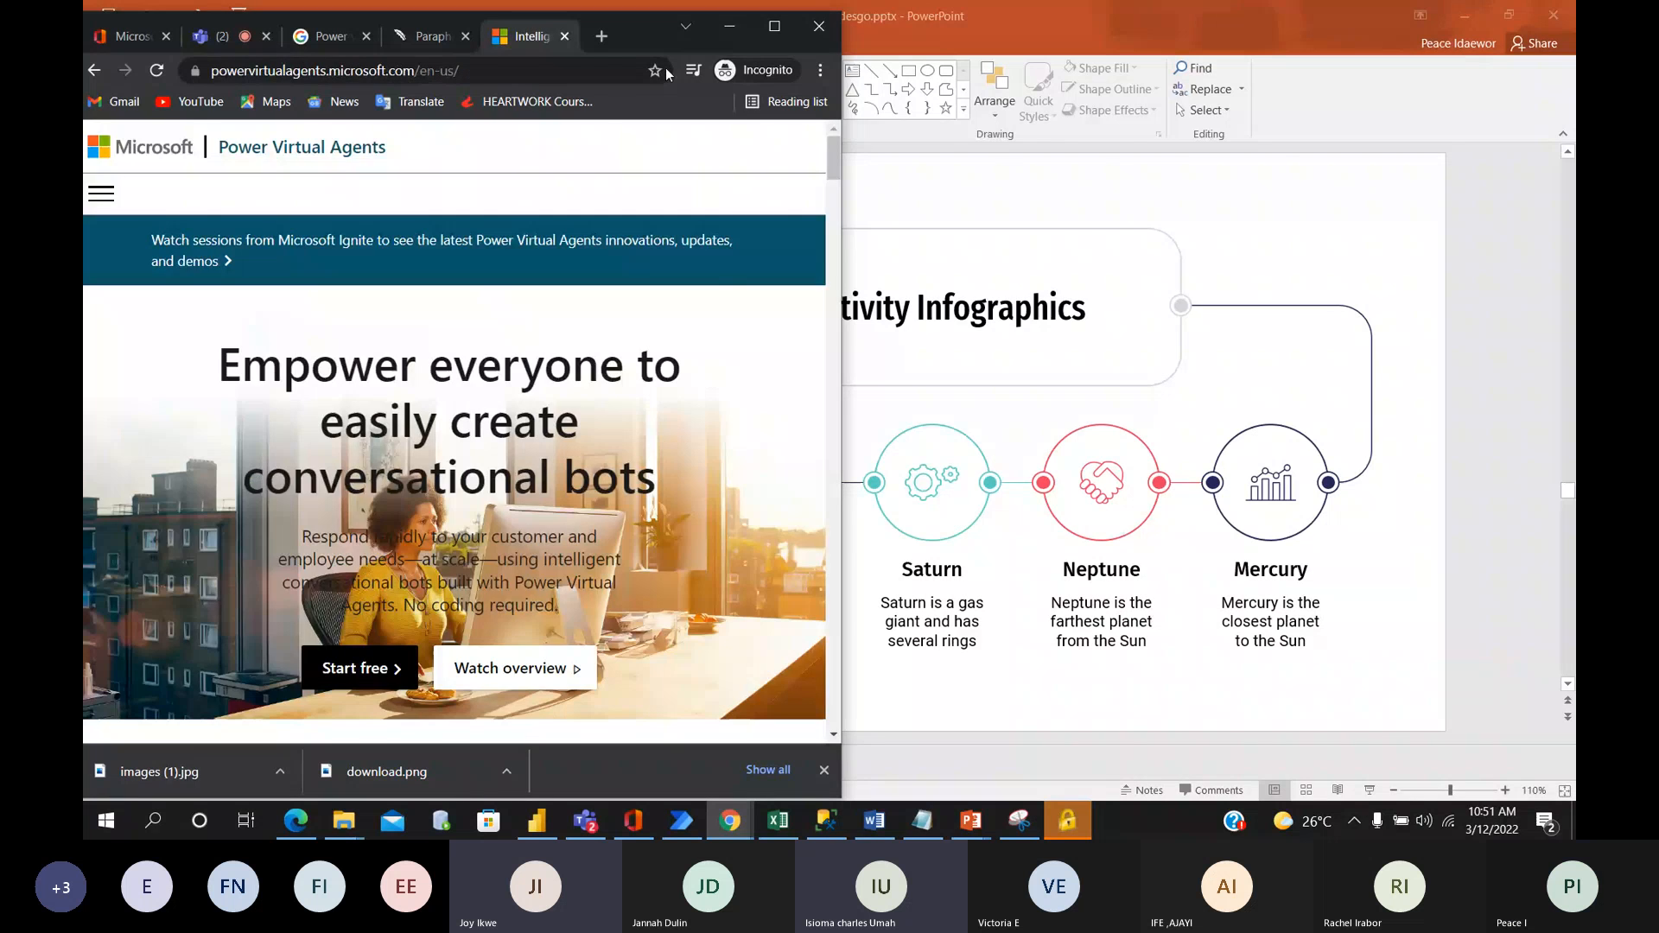
drag(529, 35, 895, 39)
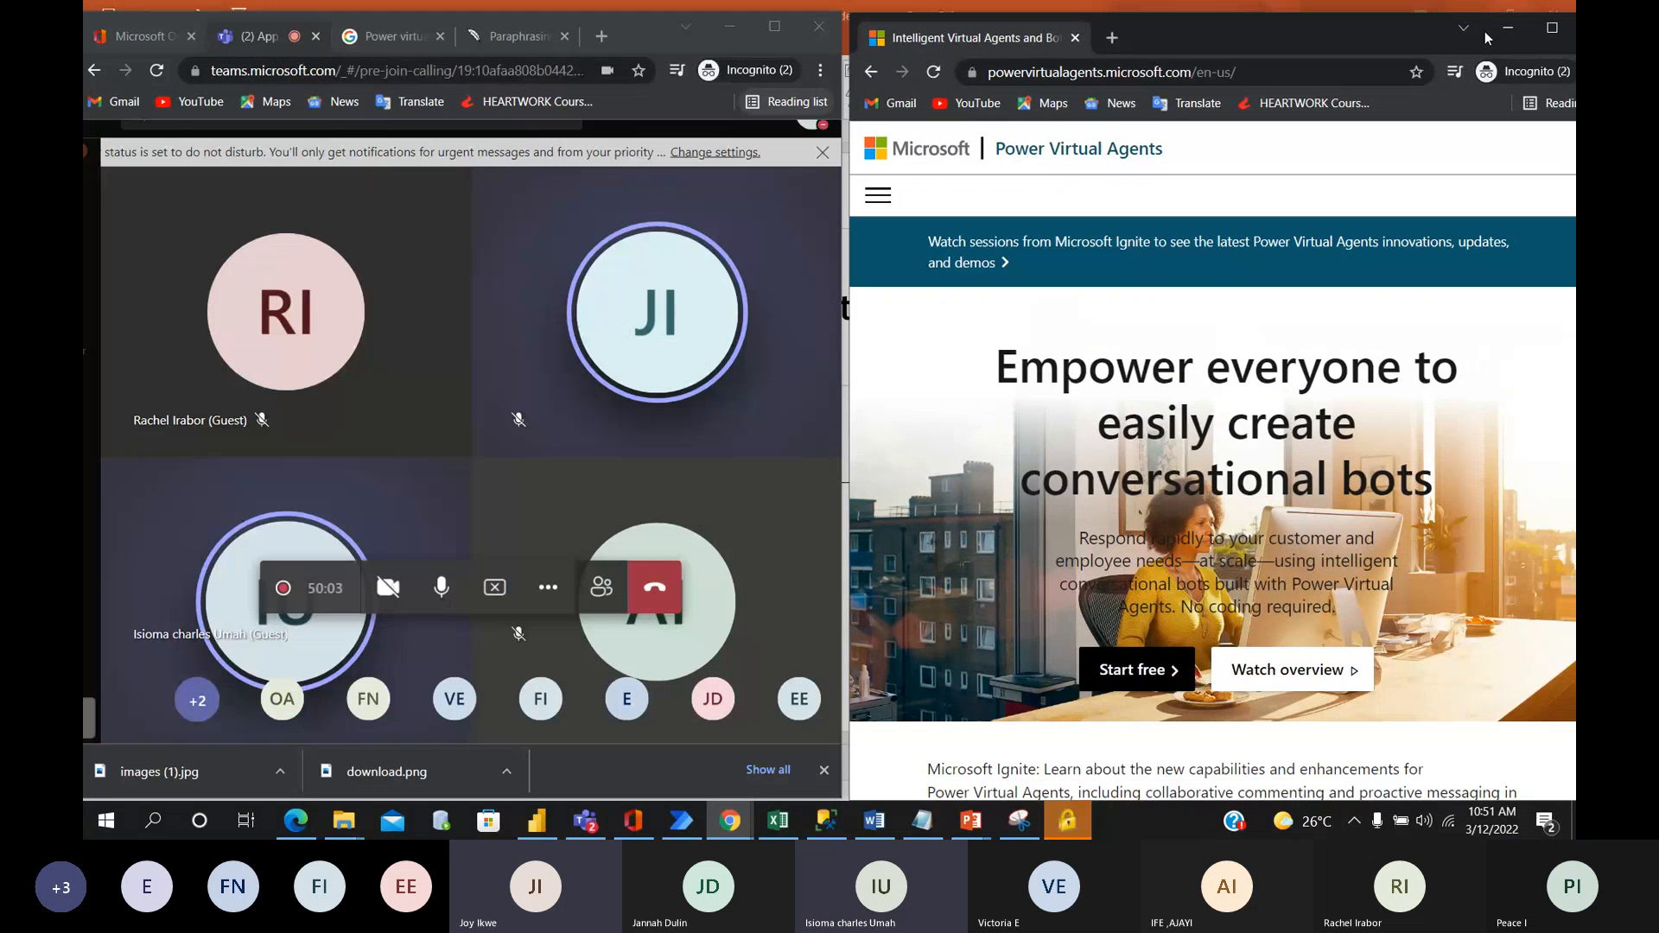
click(1510, 32)
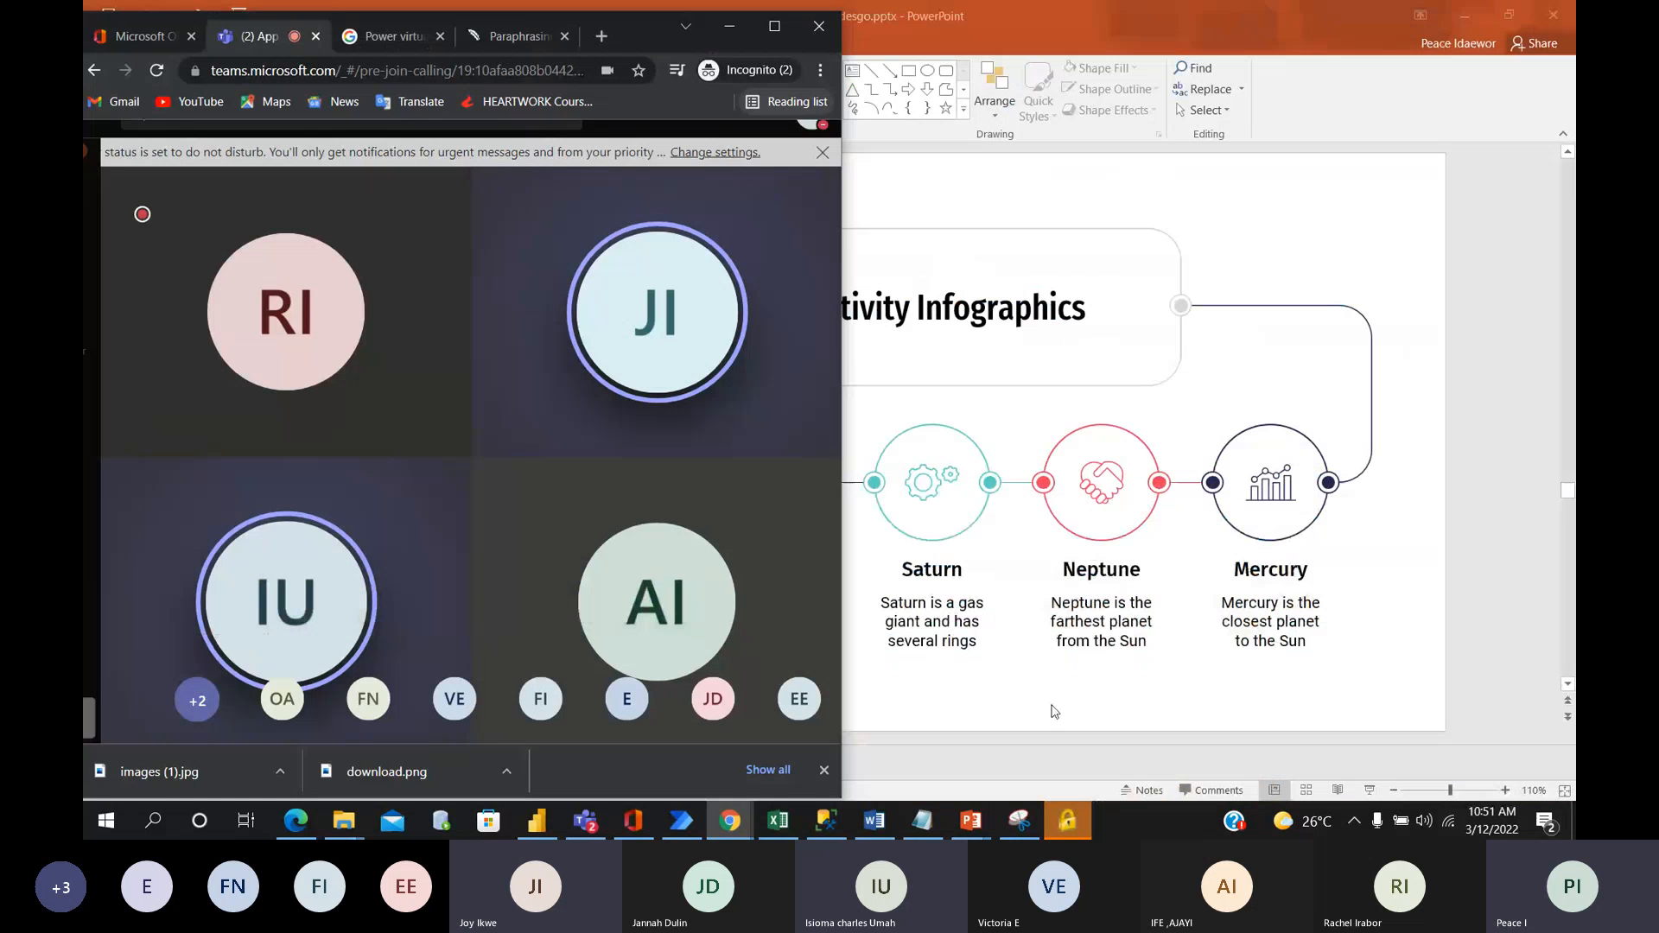
click(739, 823)
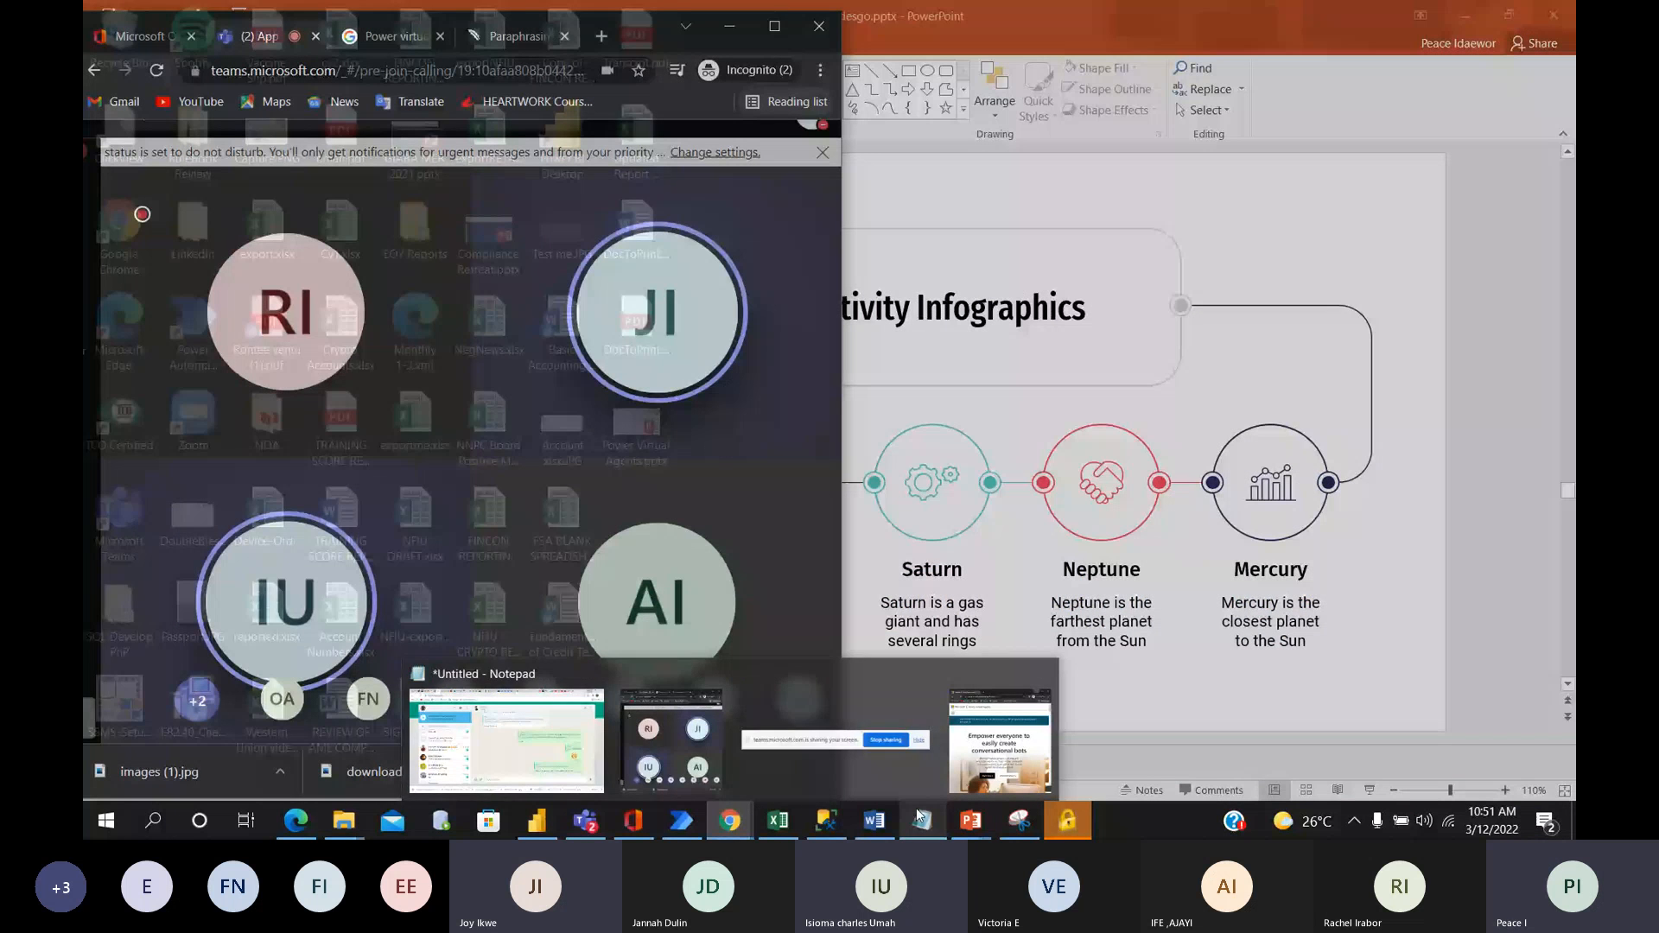
mouse_move(918, 814)
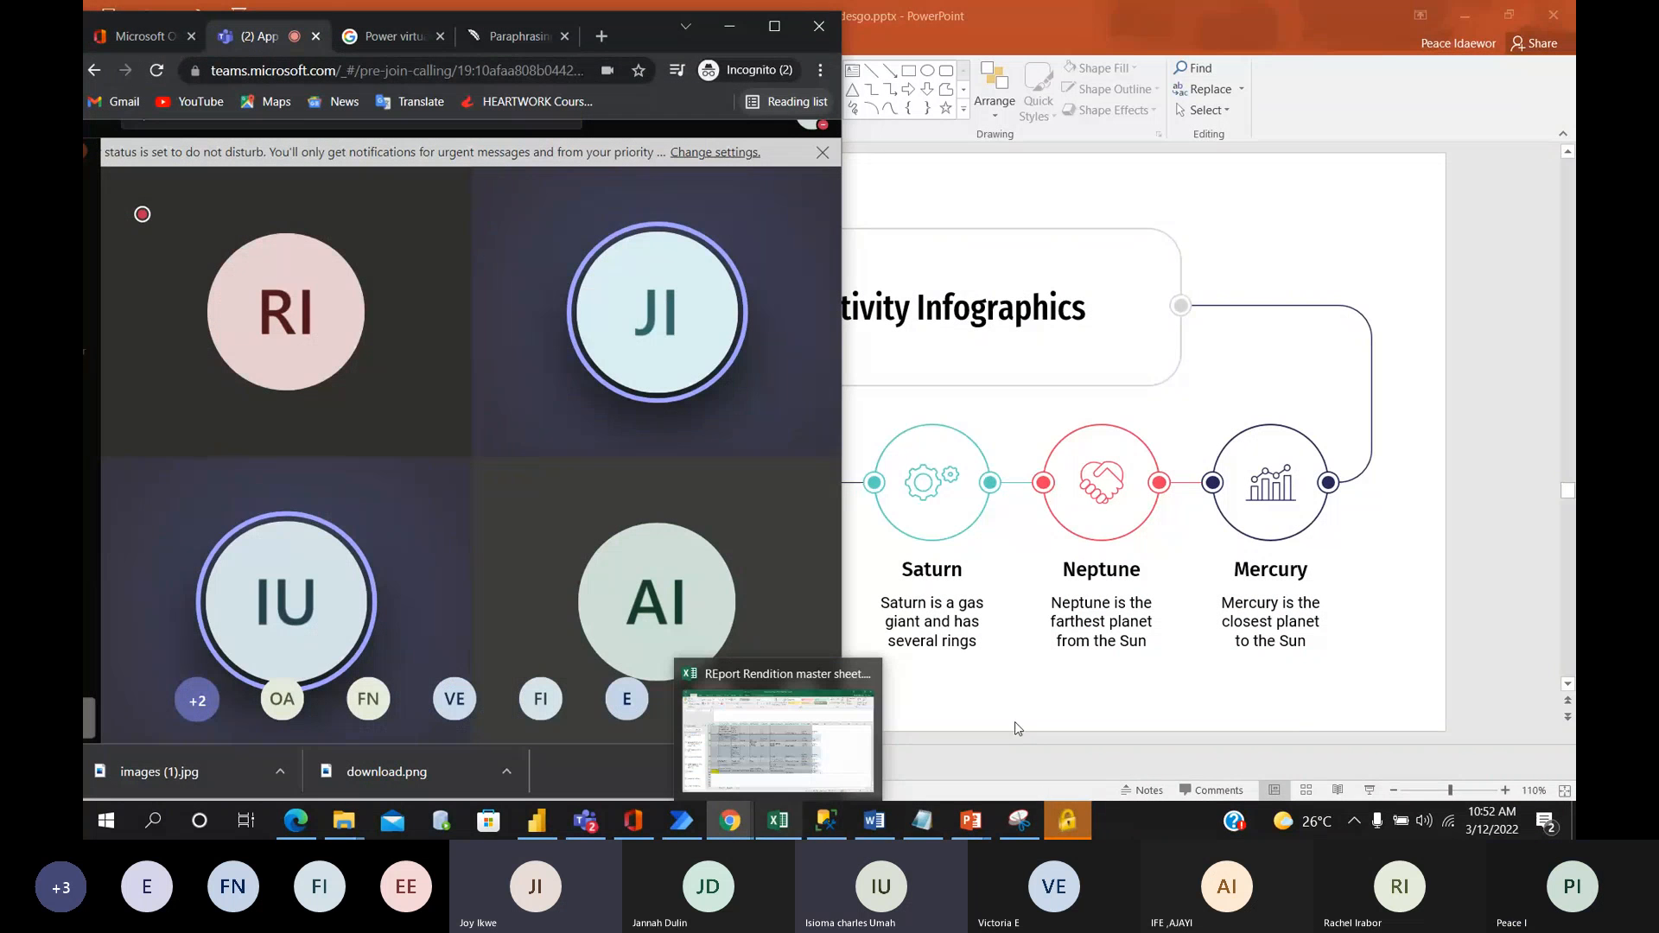
mouse_move(680, 837)
mouse_move(754, 797)
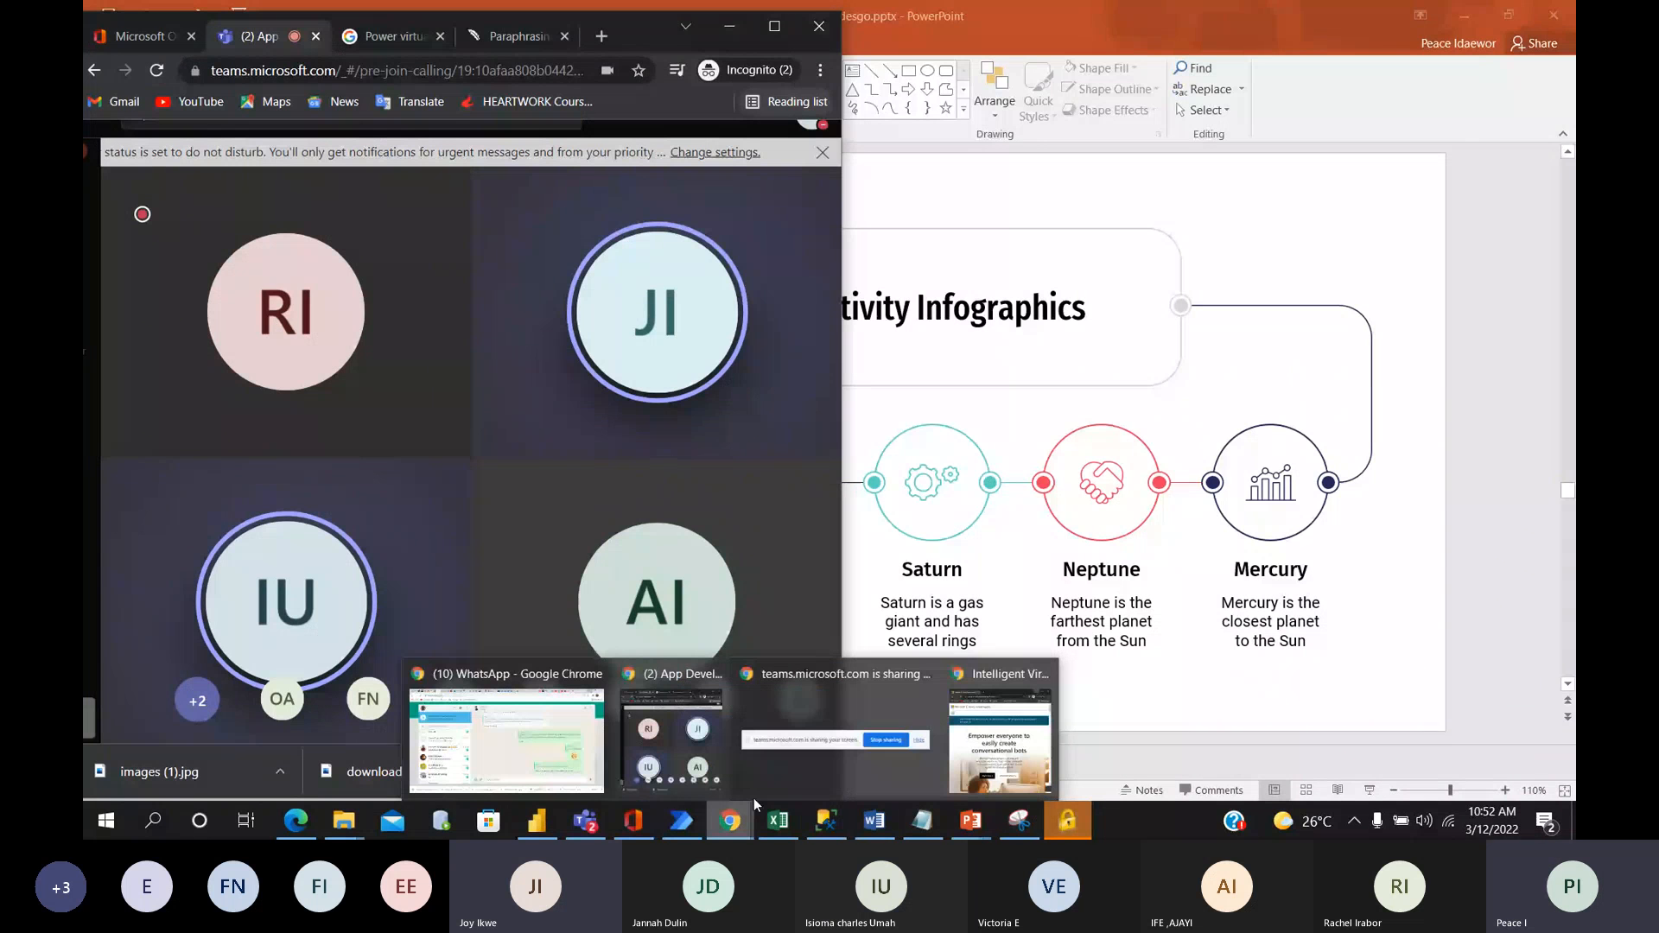
click(1003, 734)
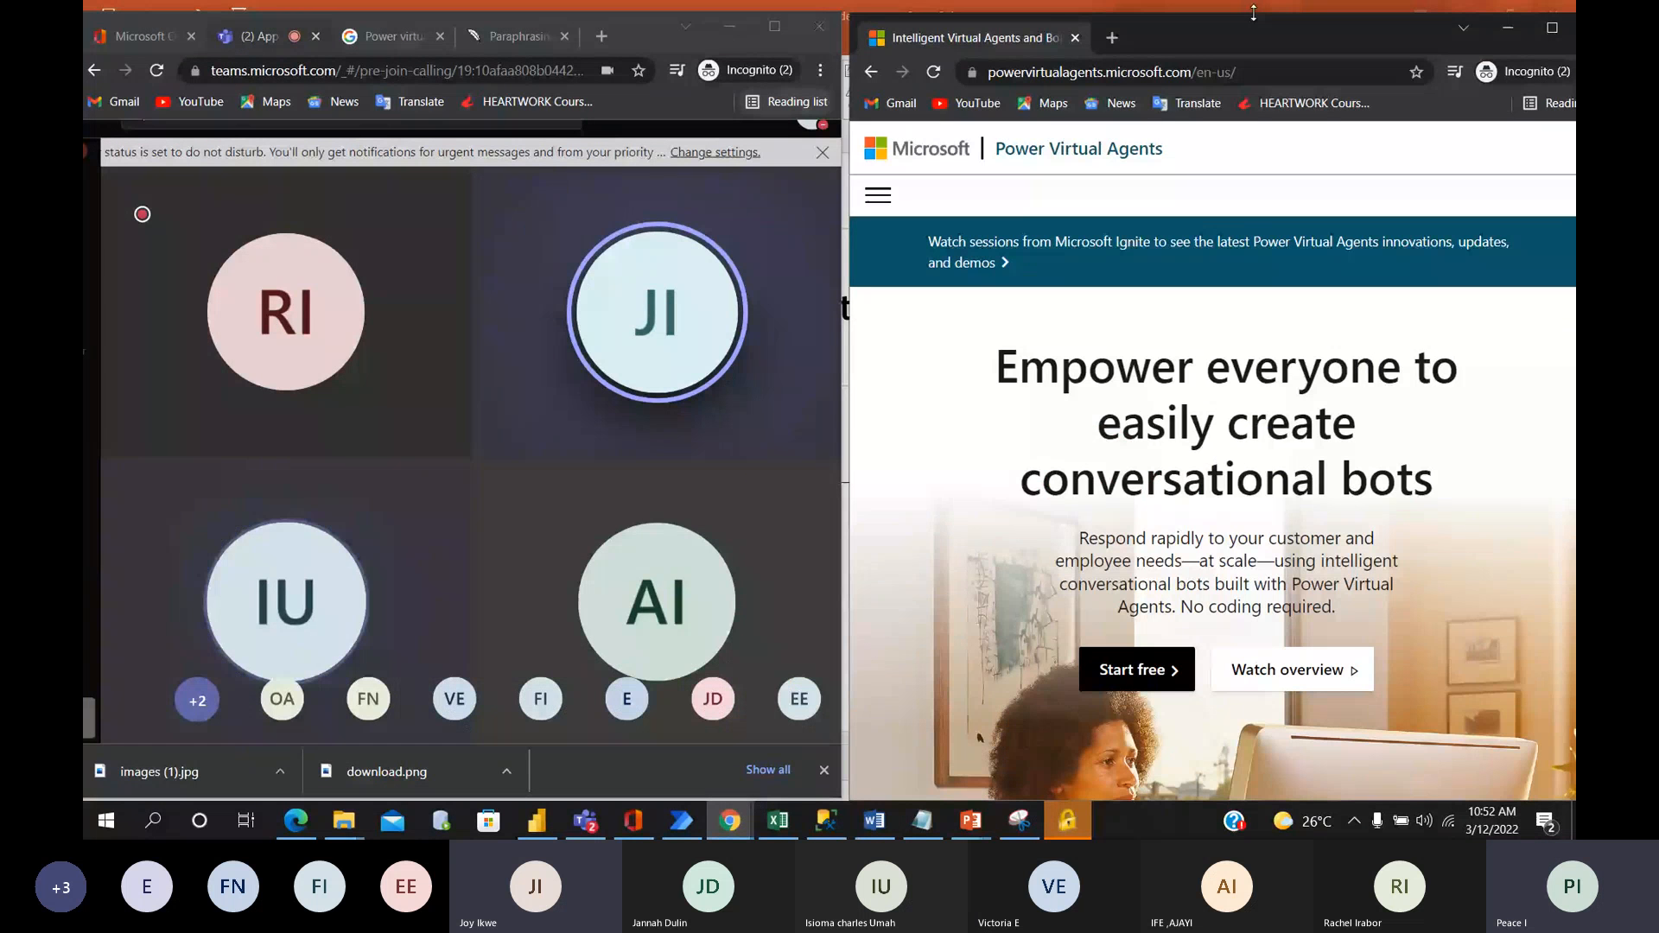
Arrange the Power Virtual Agents window and the Teams meeting window side by side along the screen's upper edge.
drag(1254, 12, 1220, 3)
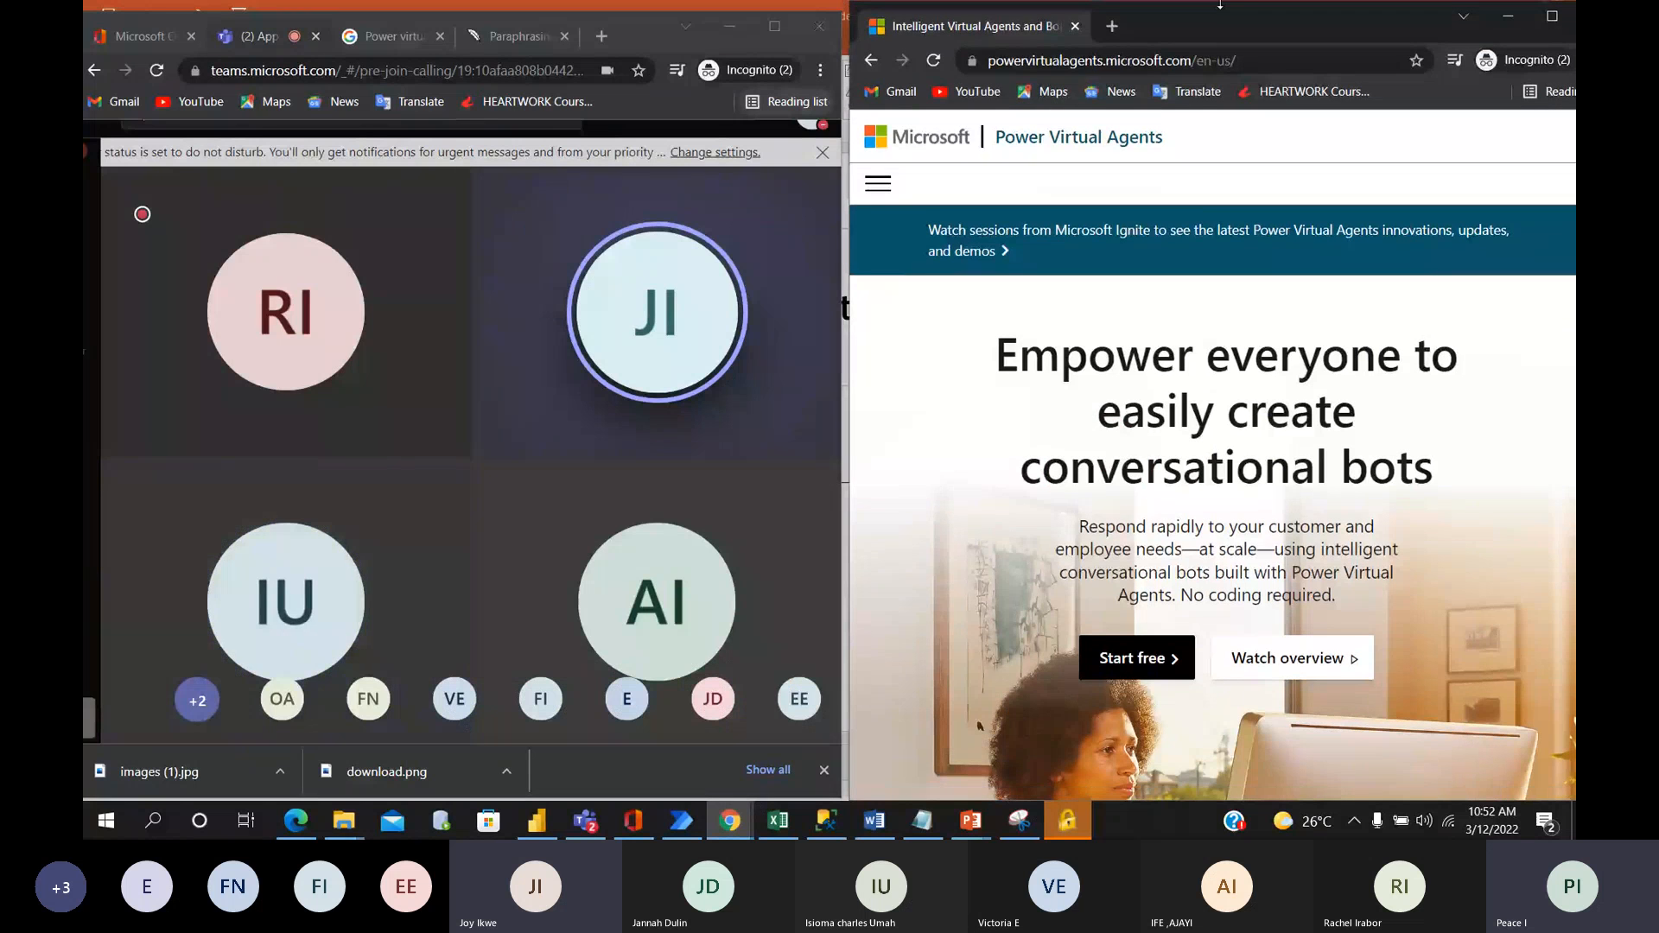
drag(653, 31, 666, 14)
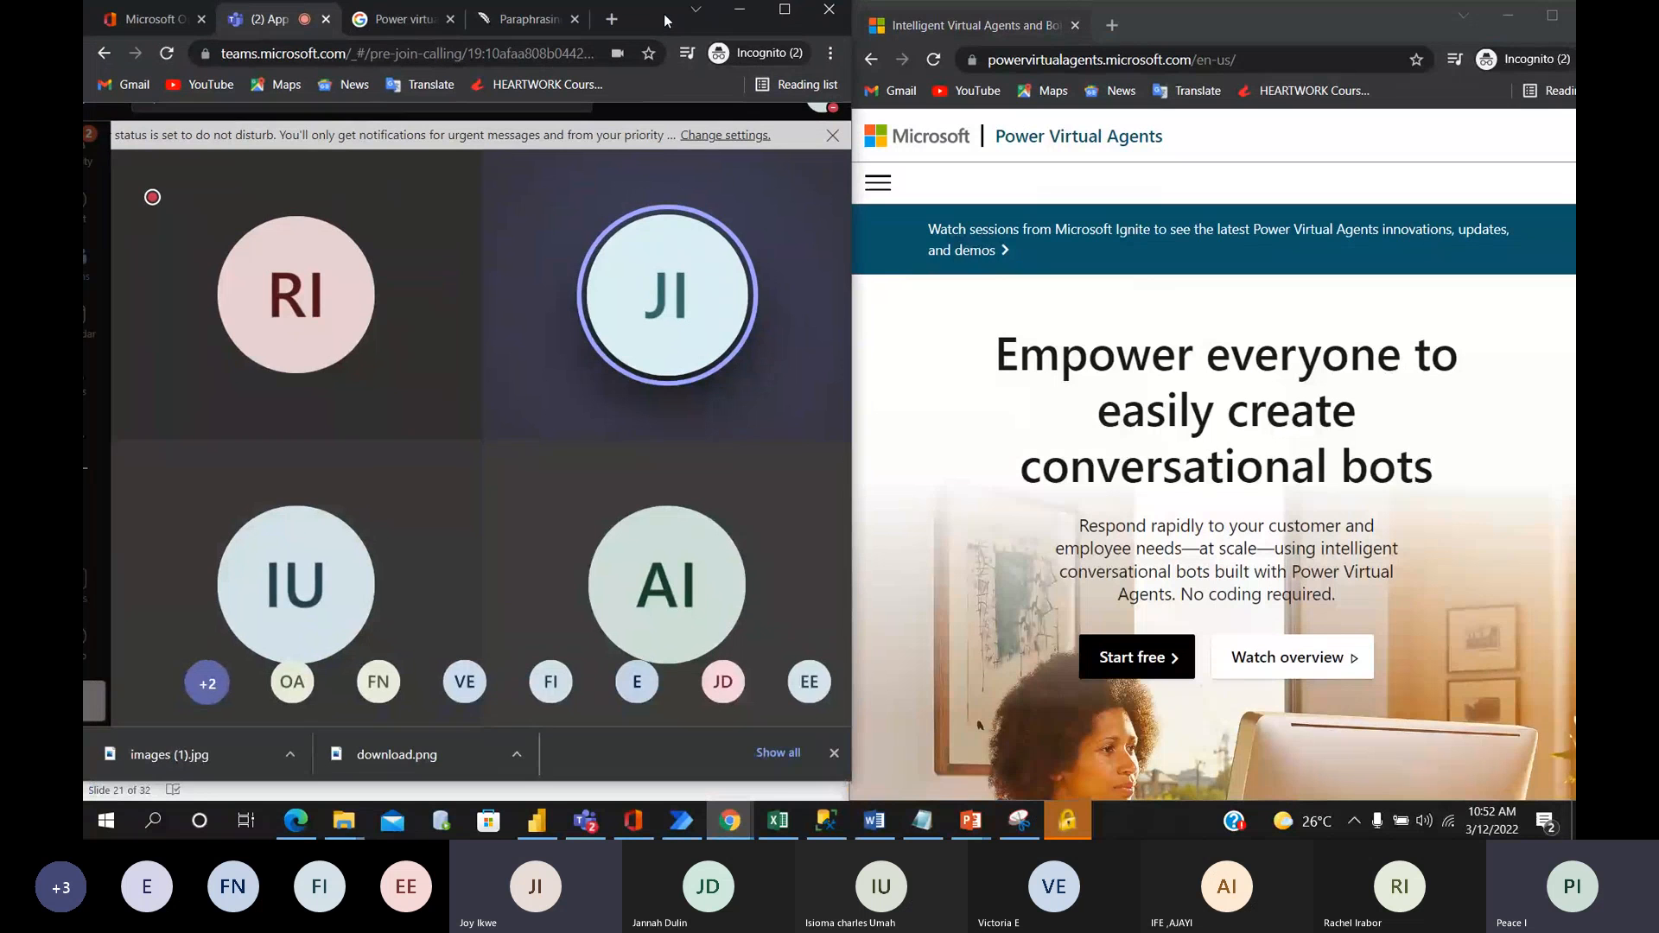
drag(666, 19, 671, 39)
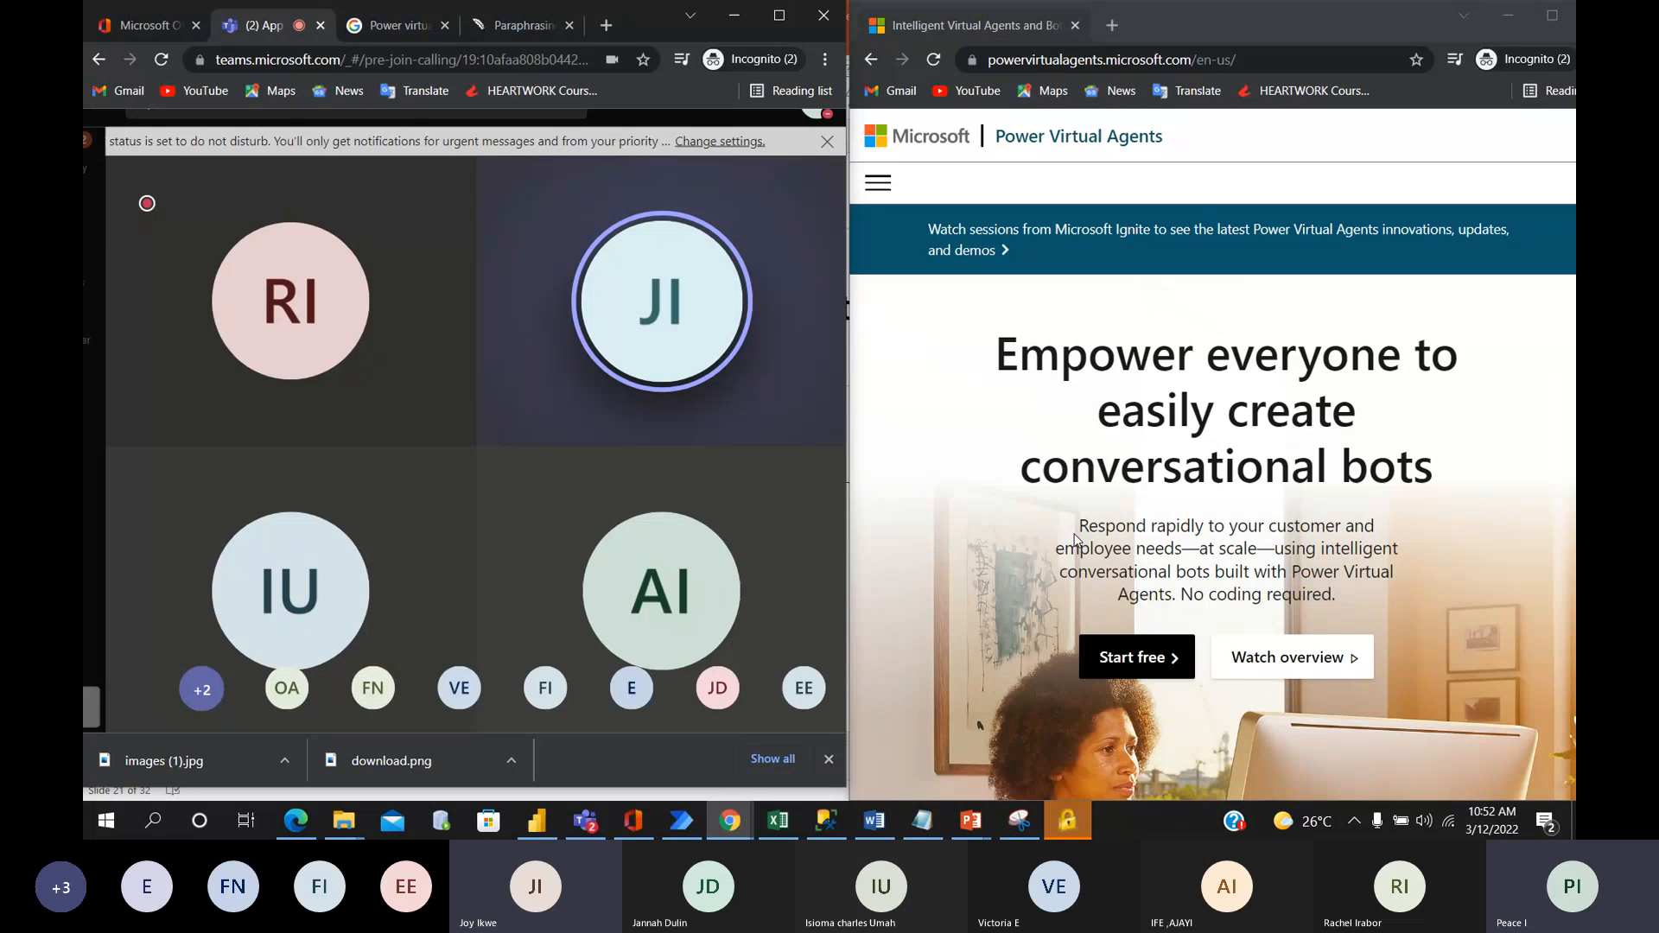
mouse_move(490, 466)
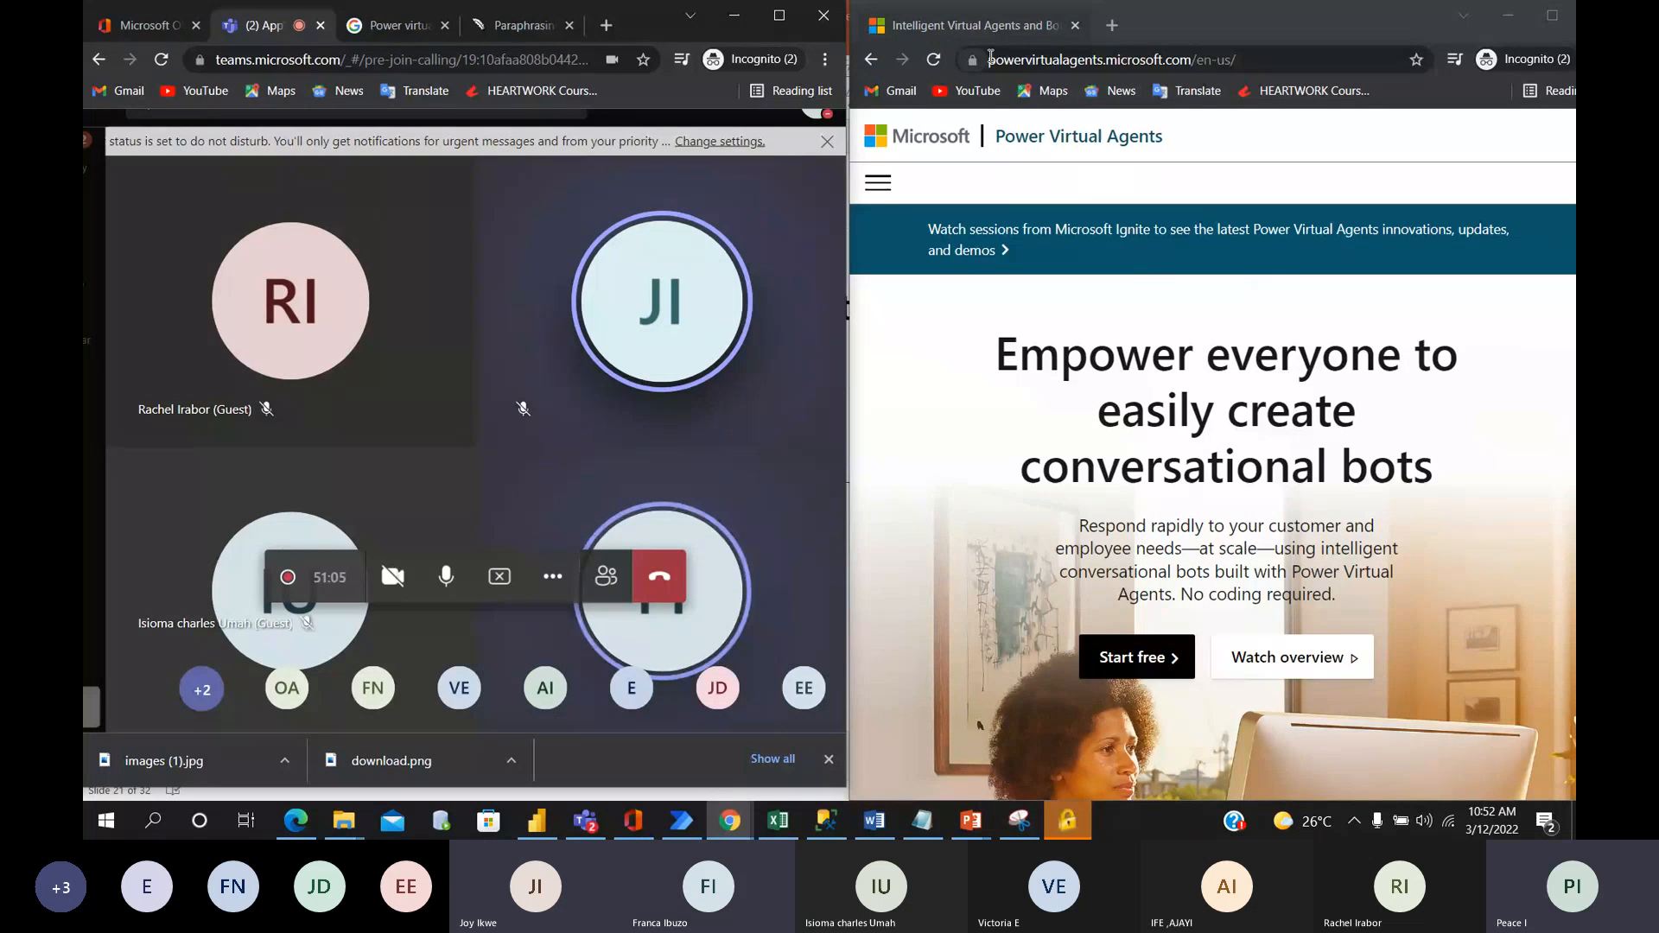
drag(989, 59, 1191, 64)
key(ctrl+c)
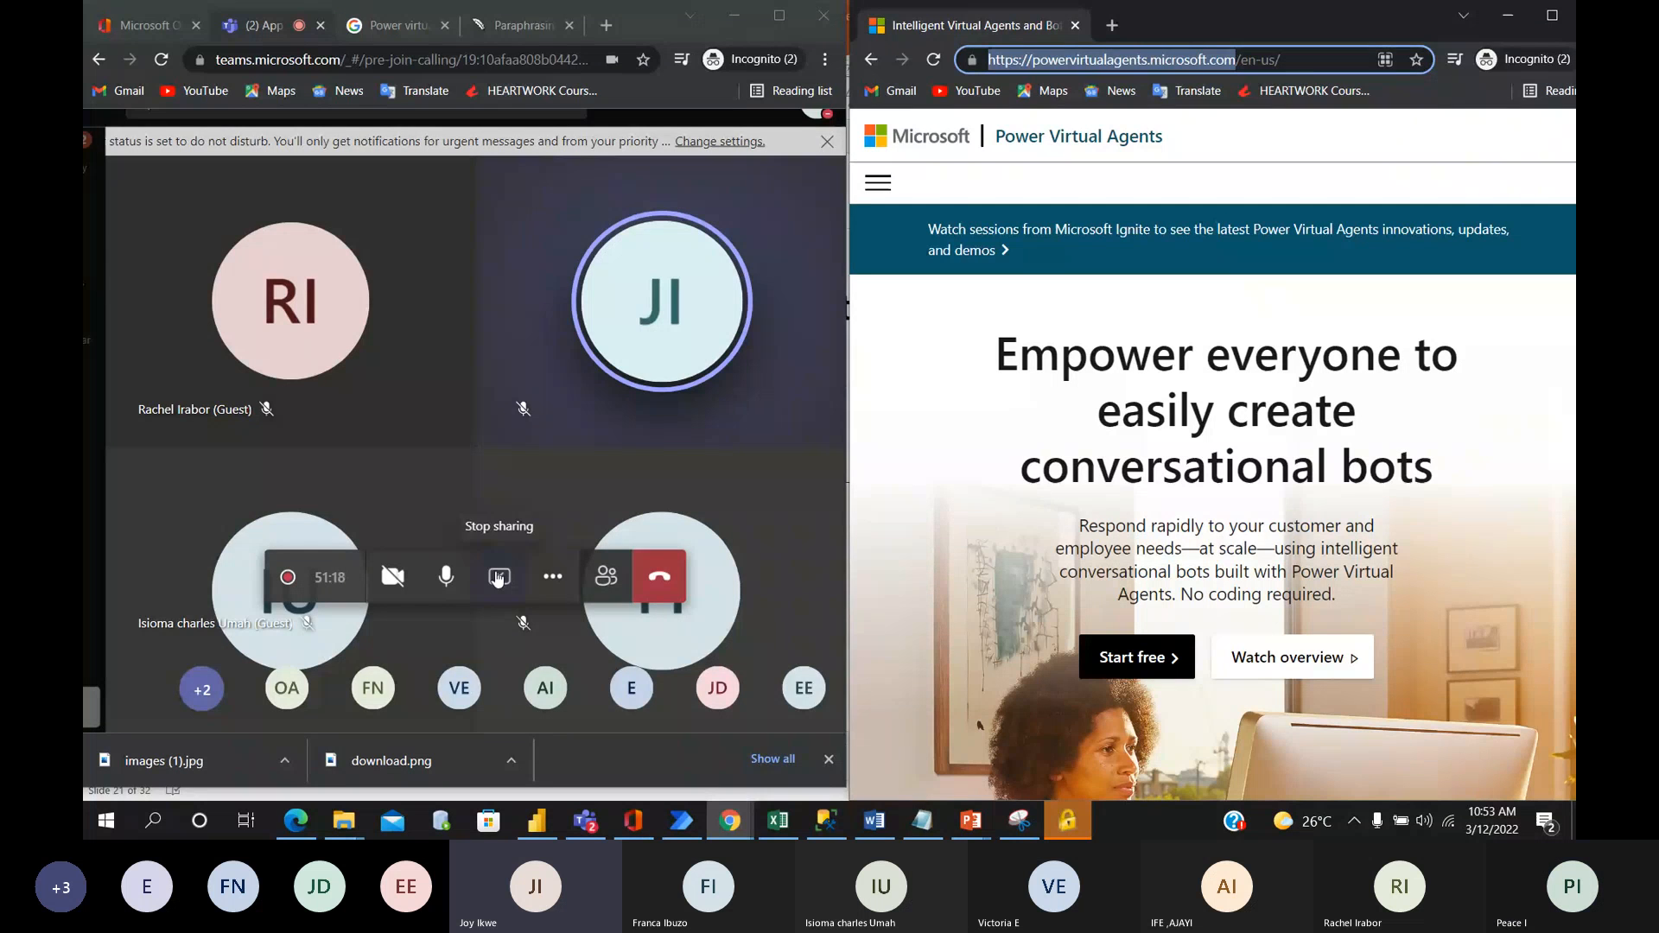
Maximize the Teams meeting window and stop sharing the screen.
click(778, 15)
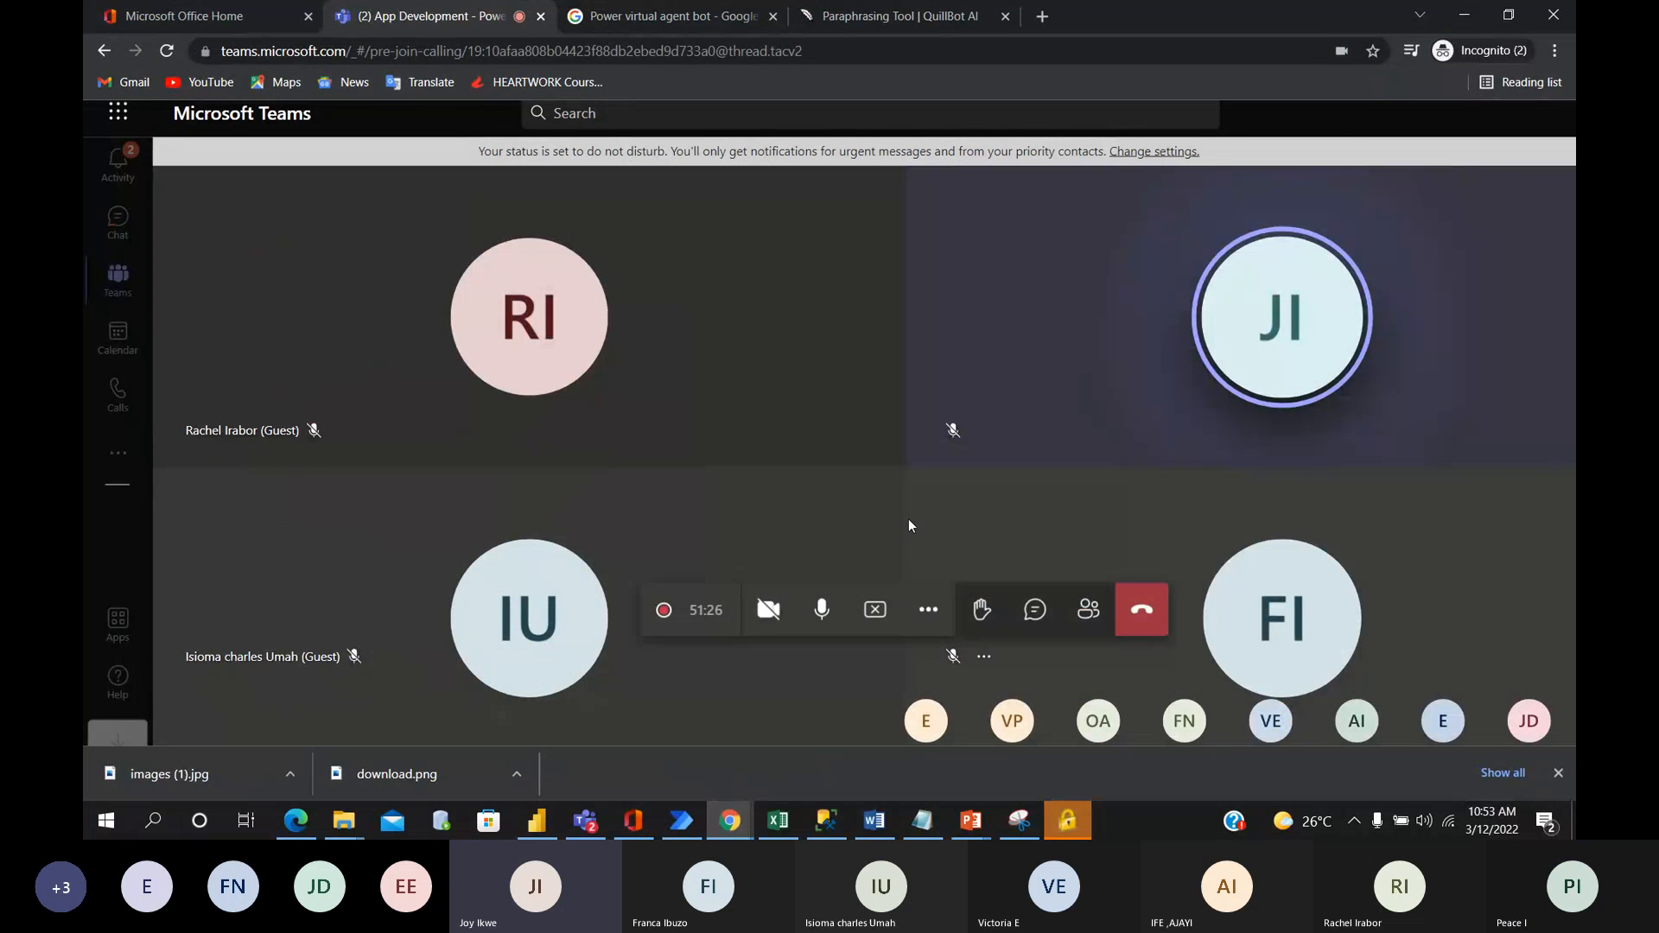
click(876, 610)
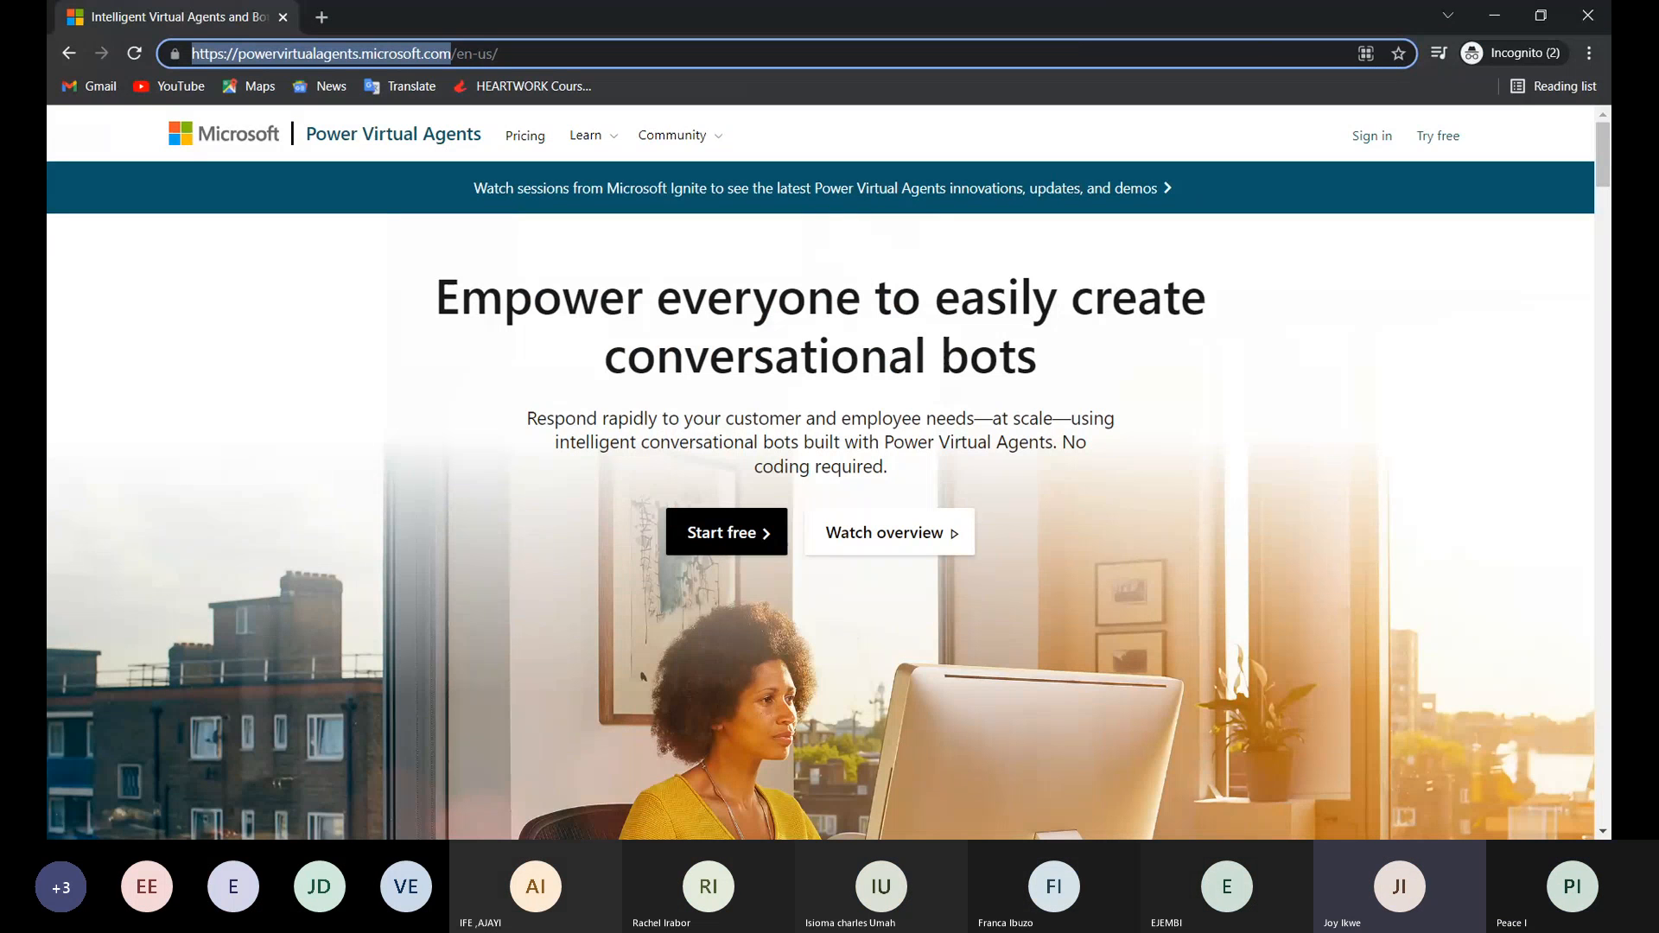
Sign in to Power Virtual Agents with the existing account and extend the trial.
click(1278, 424)
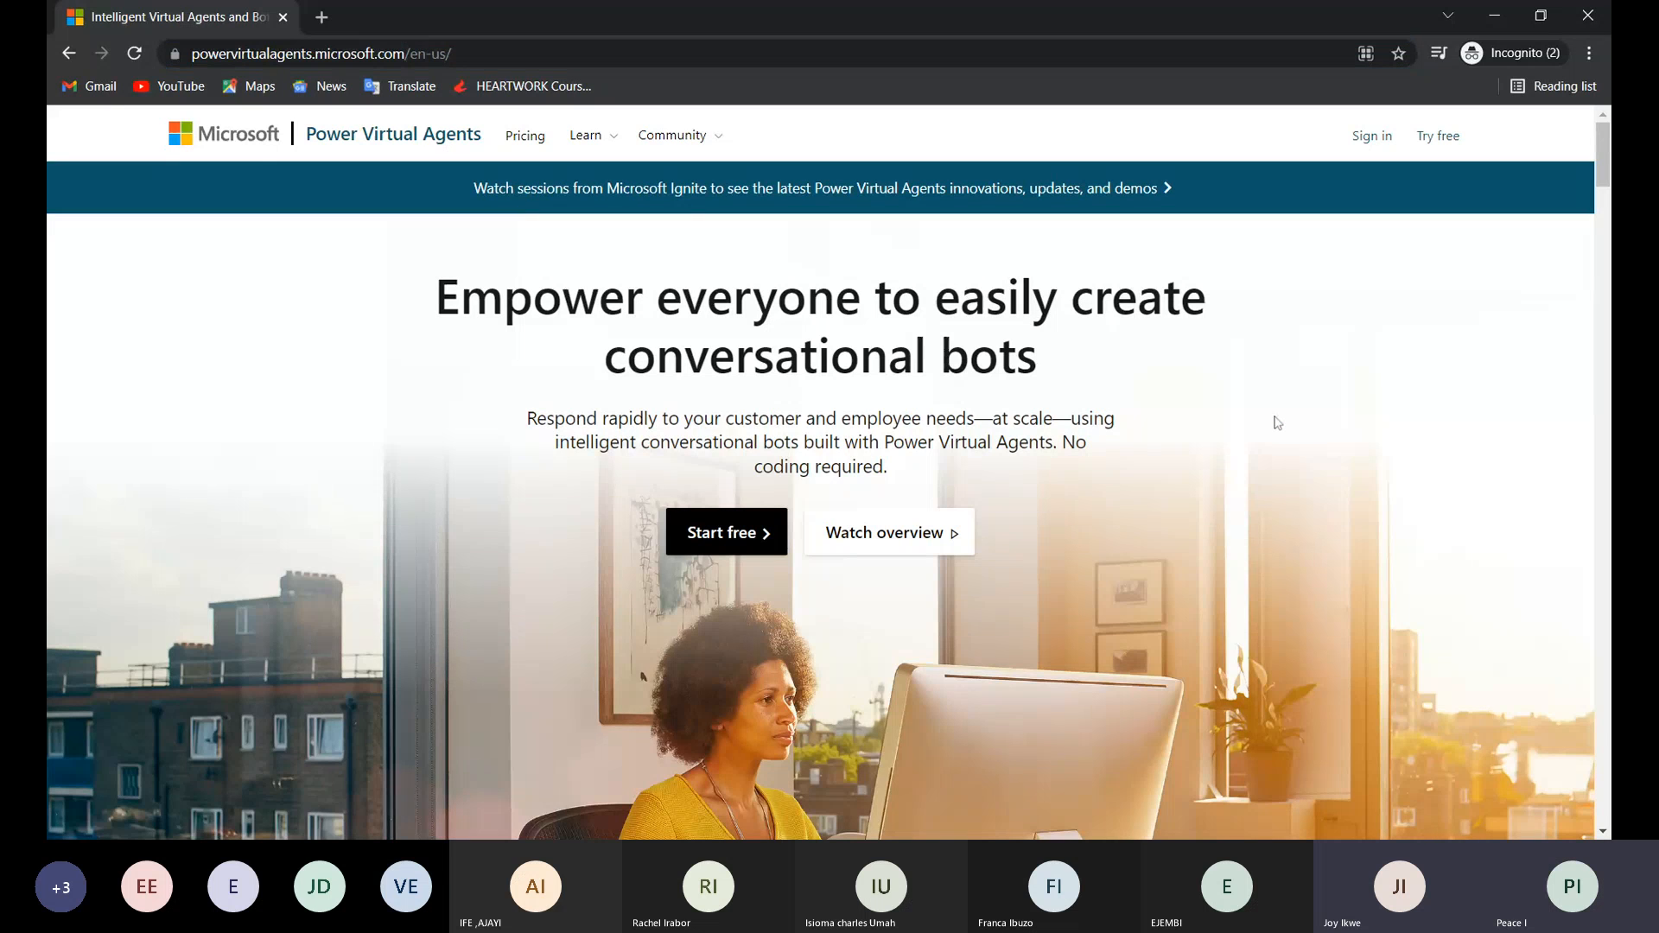
click(1360, 144)
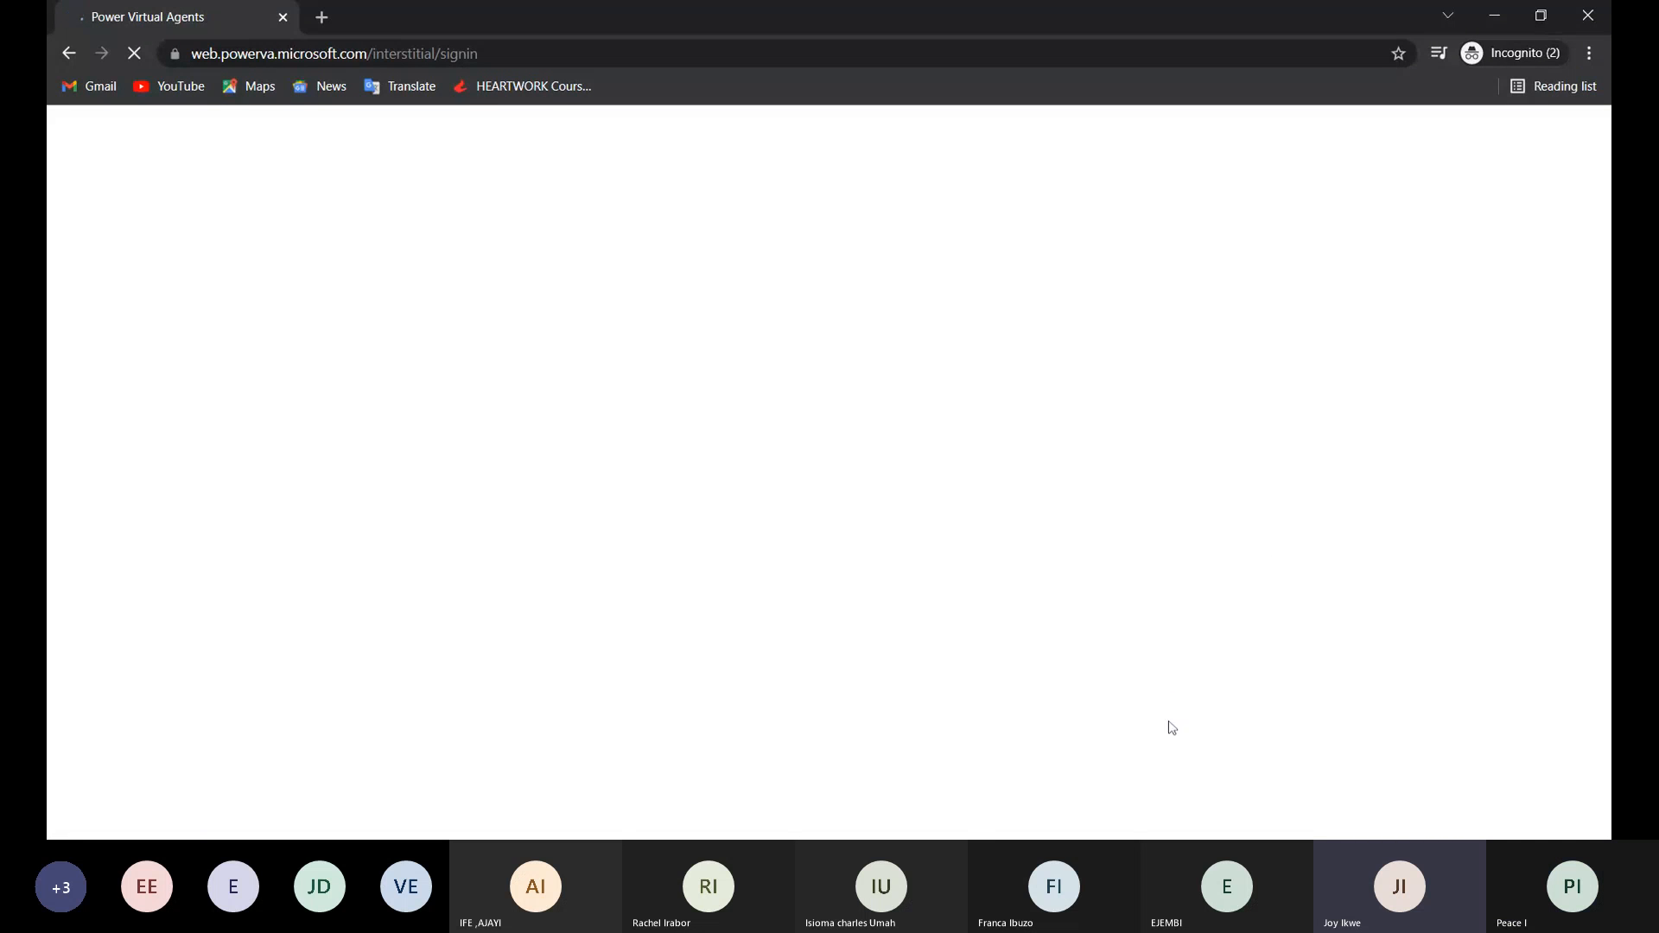
click(1035, 788)
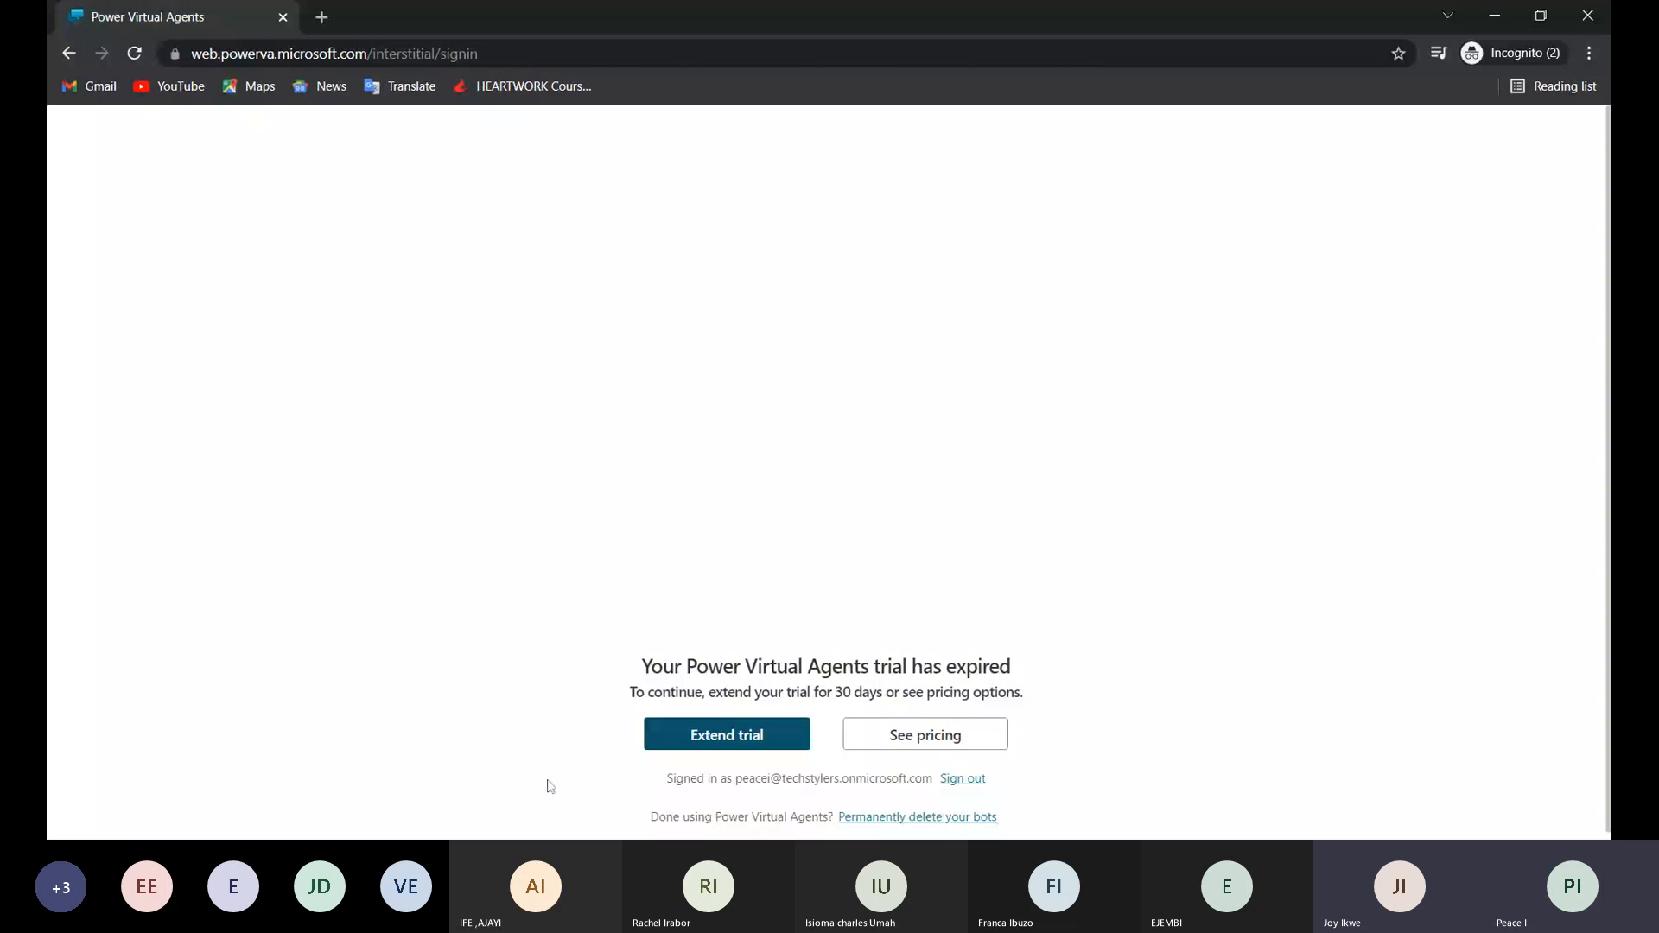
click(694, 743)
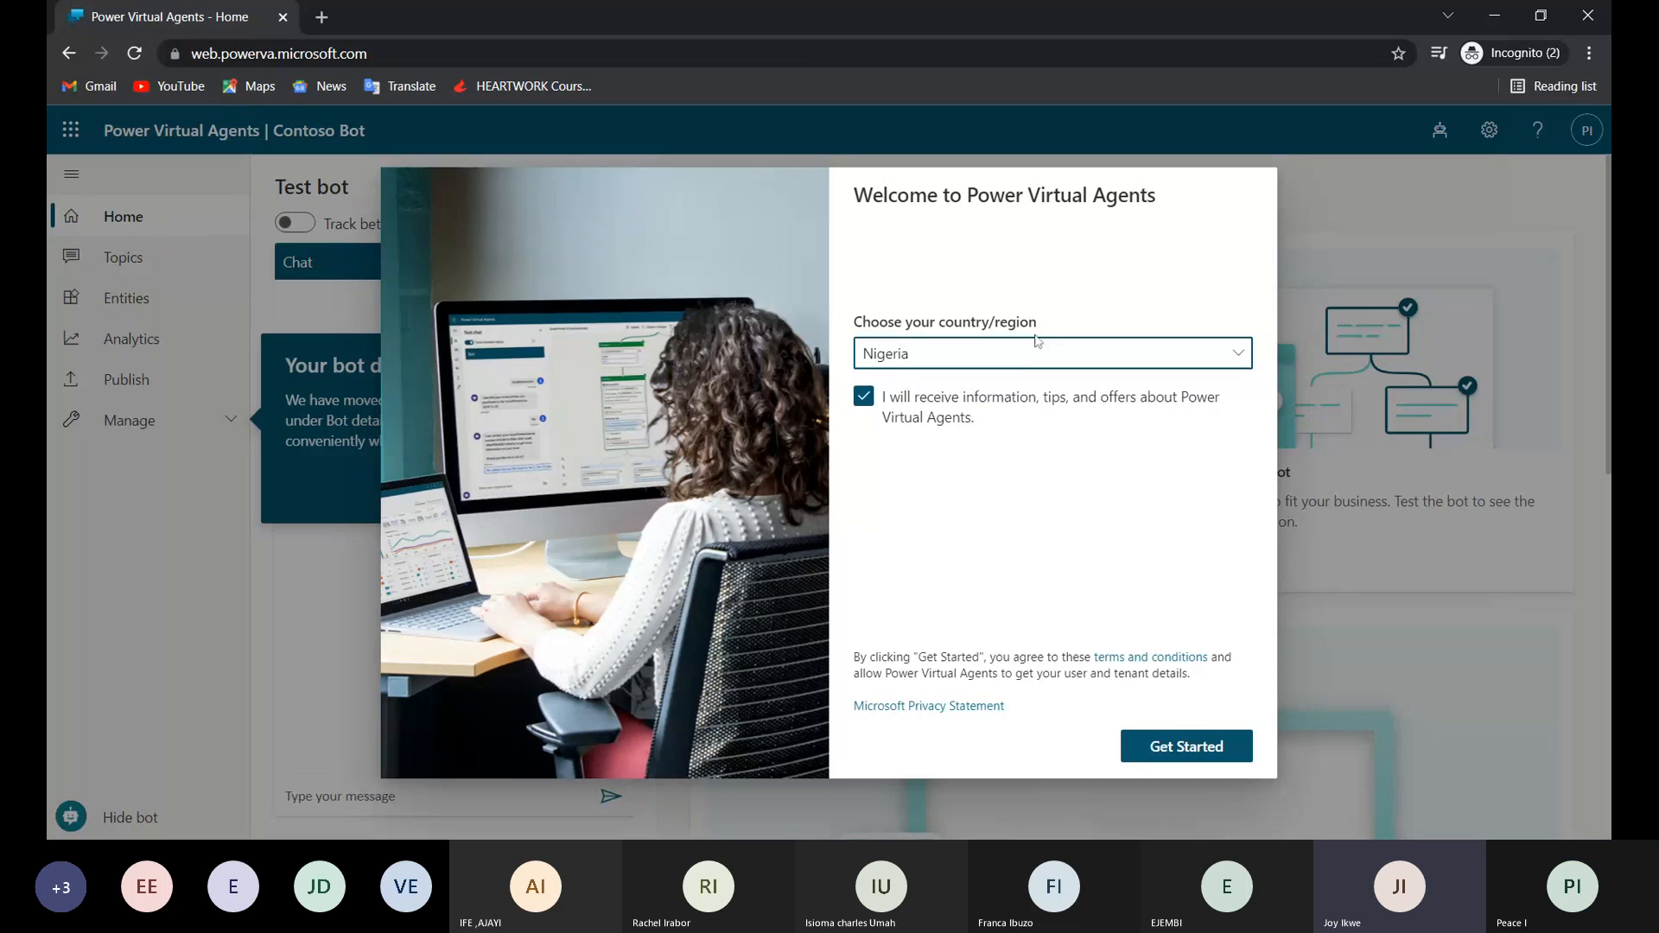
Get started from the welcome dialog with Nigeria as the country, and name the new chatbot Lily.
click(1192, 750)
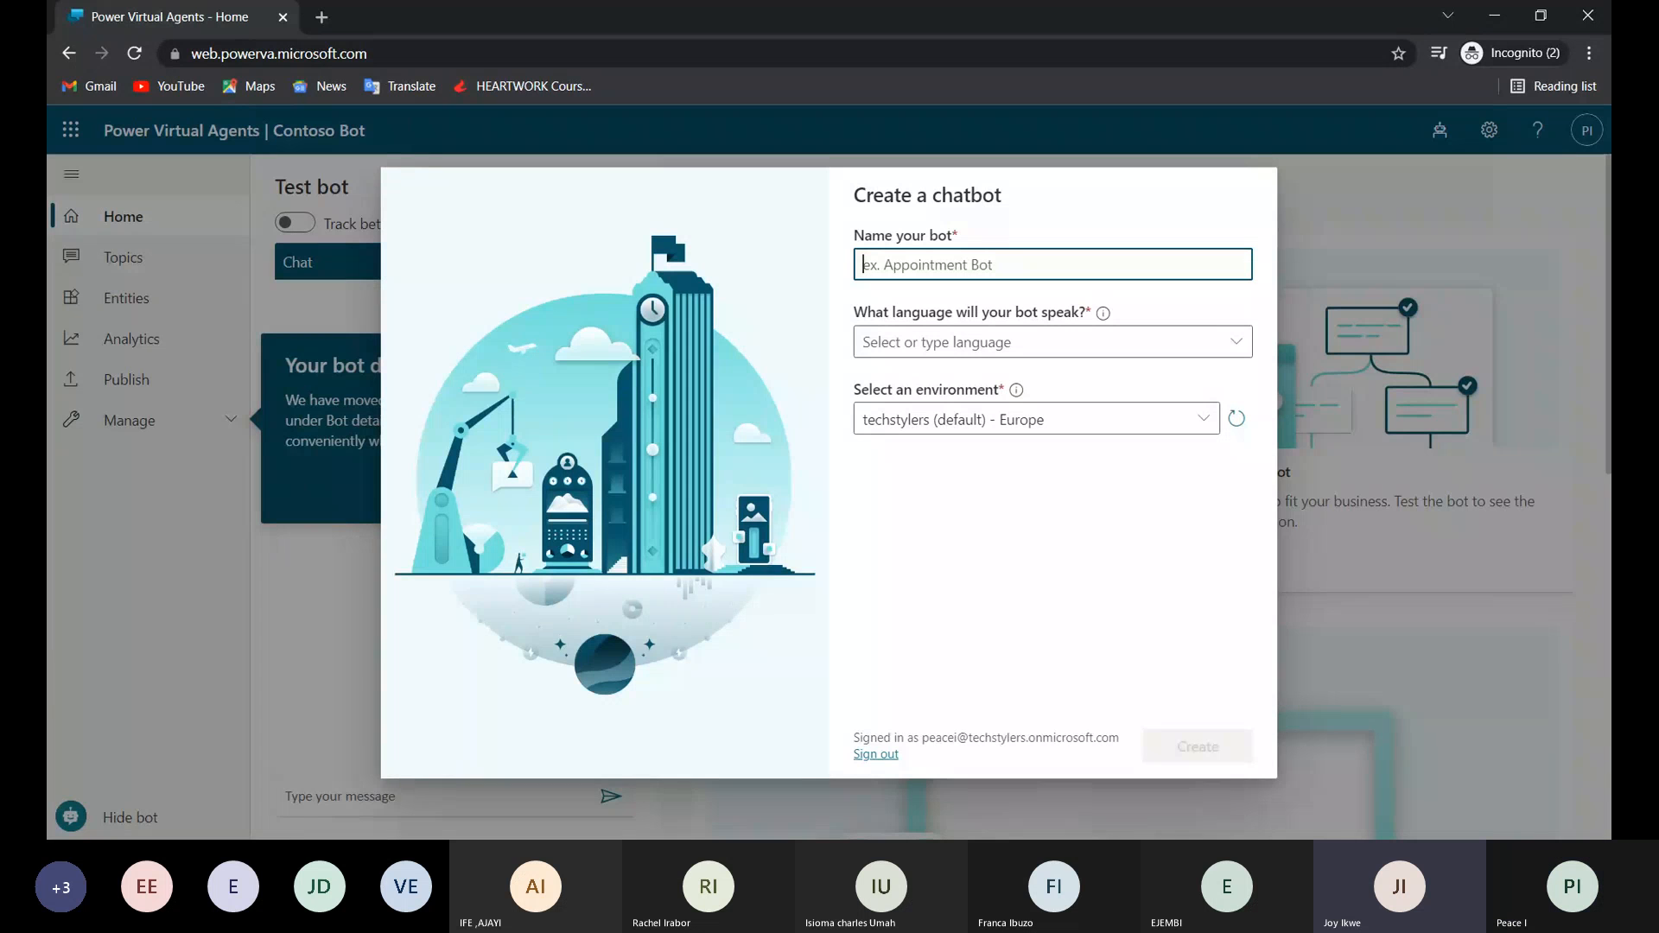
text(Lily)
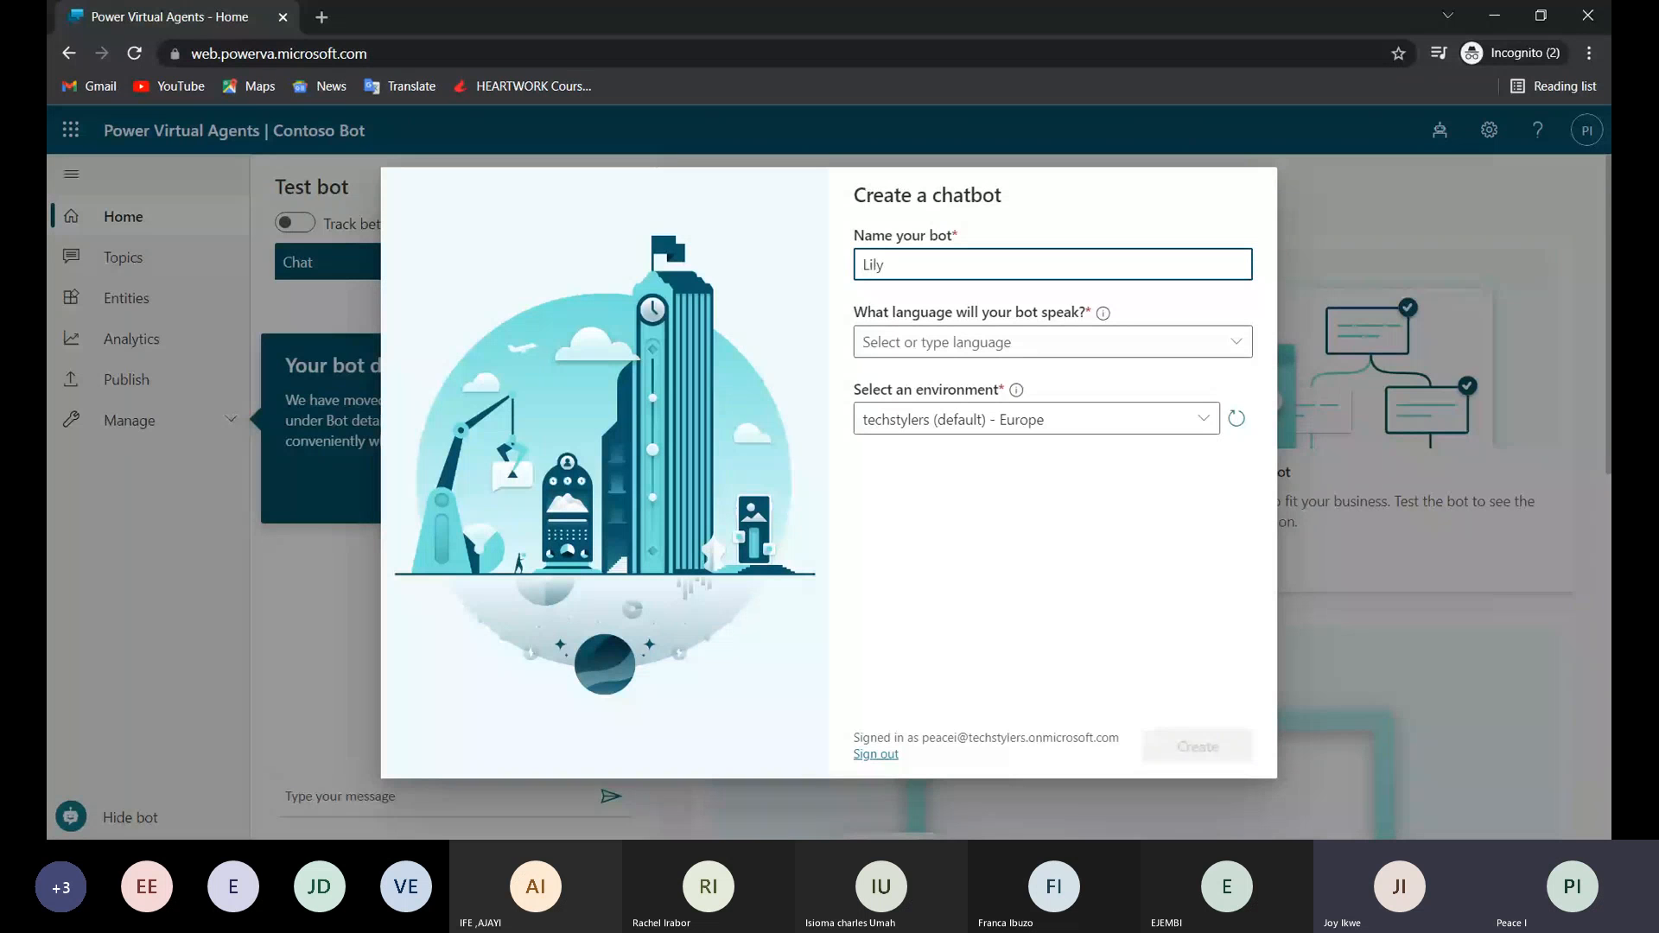
Look through the available bot languages and choose English (US) for the chatbot.
click(1237, 342)
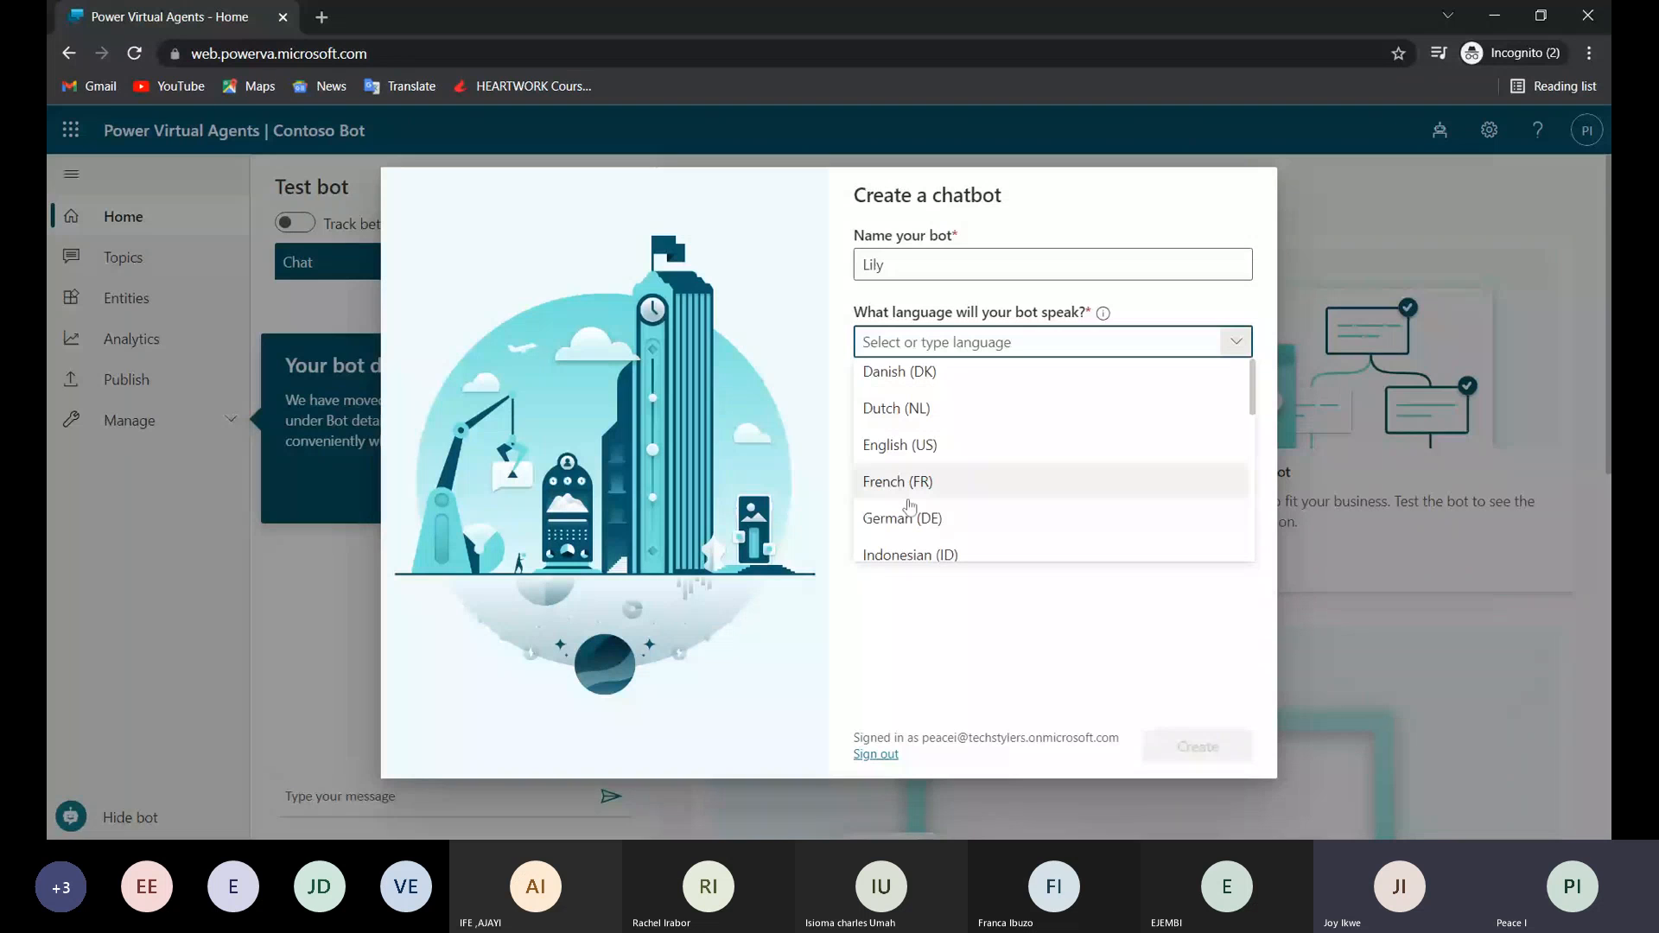
scroll(910, 505, down, 4)
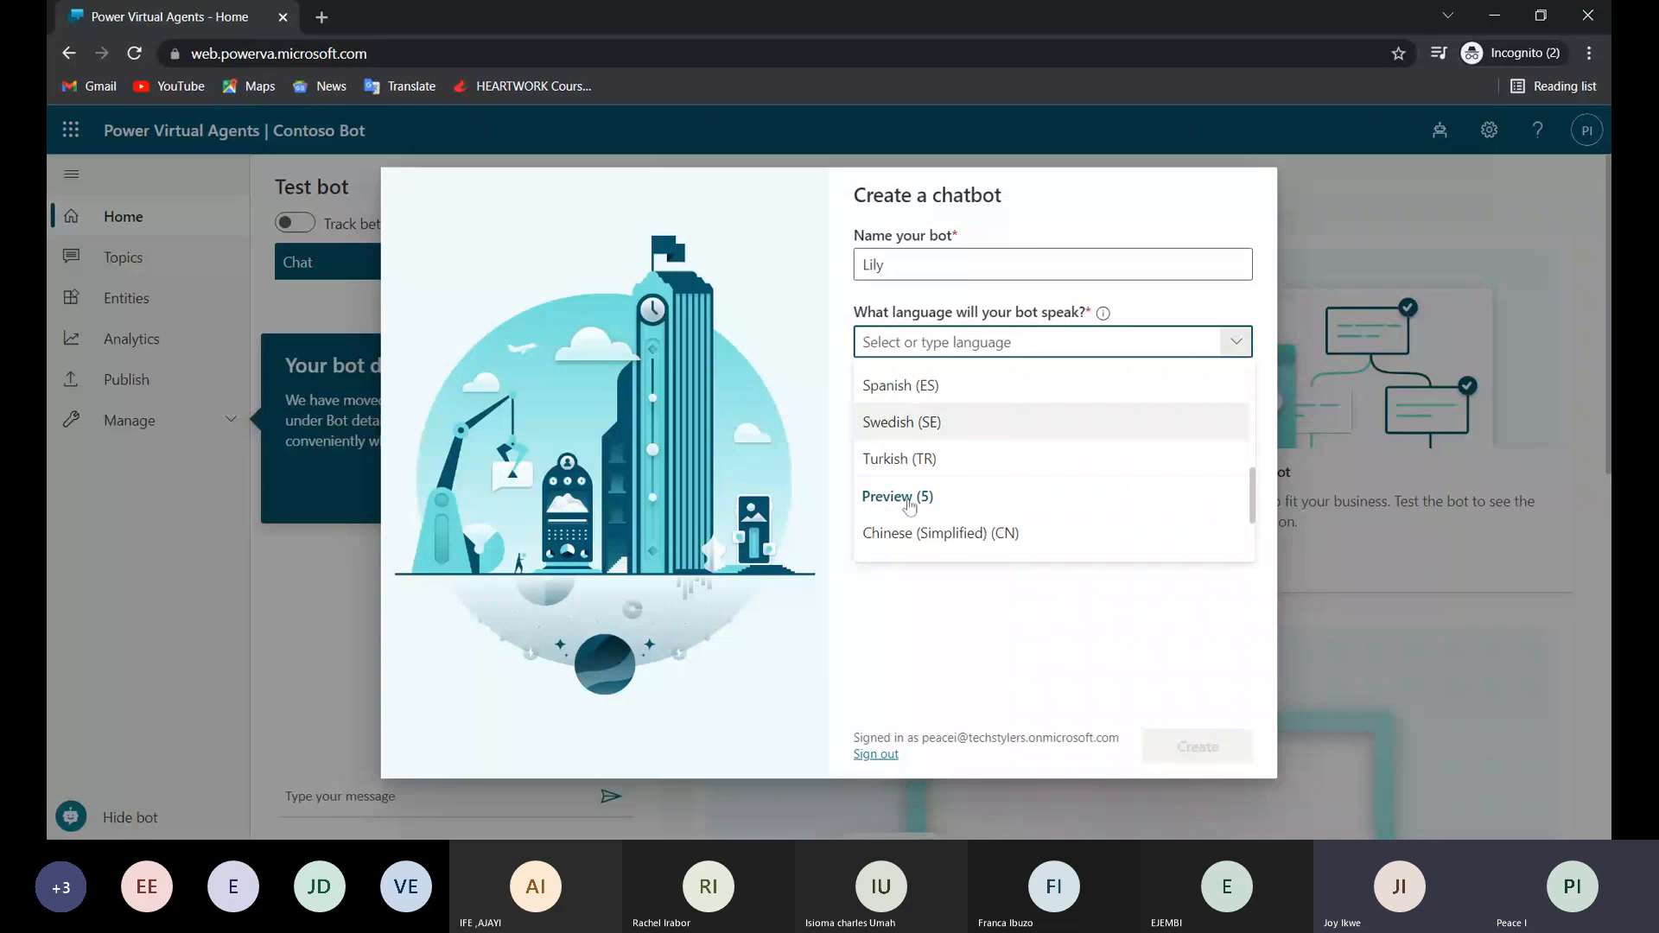
scroll(910, 505, up, 3)
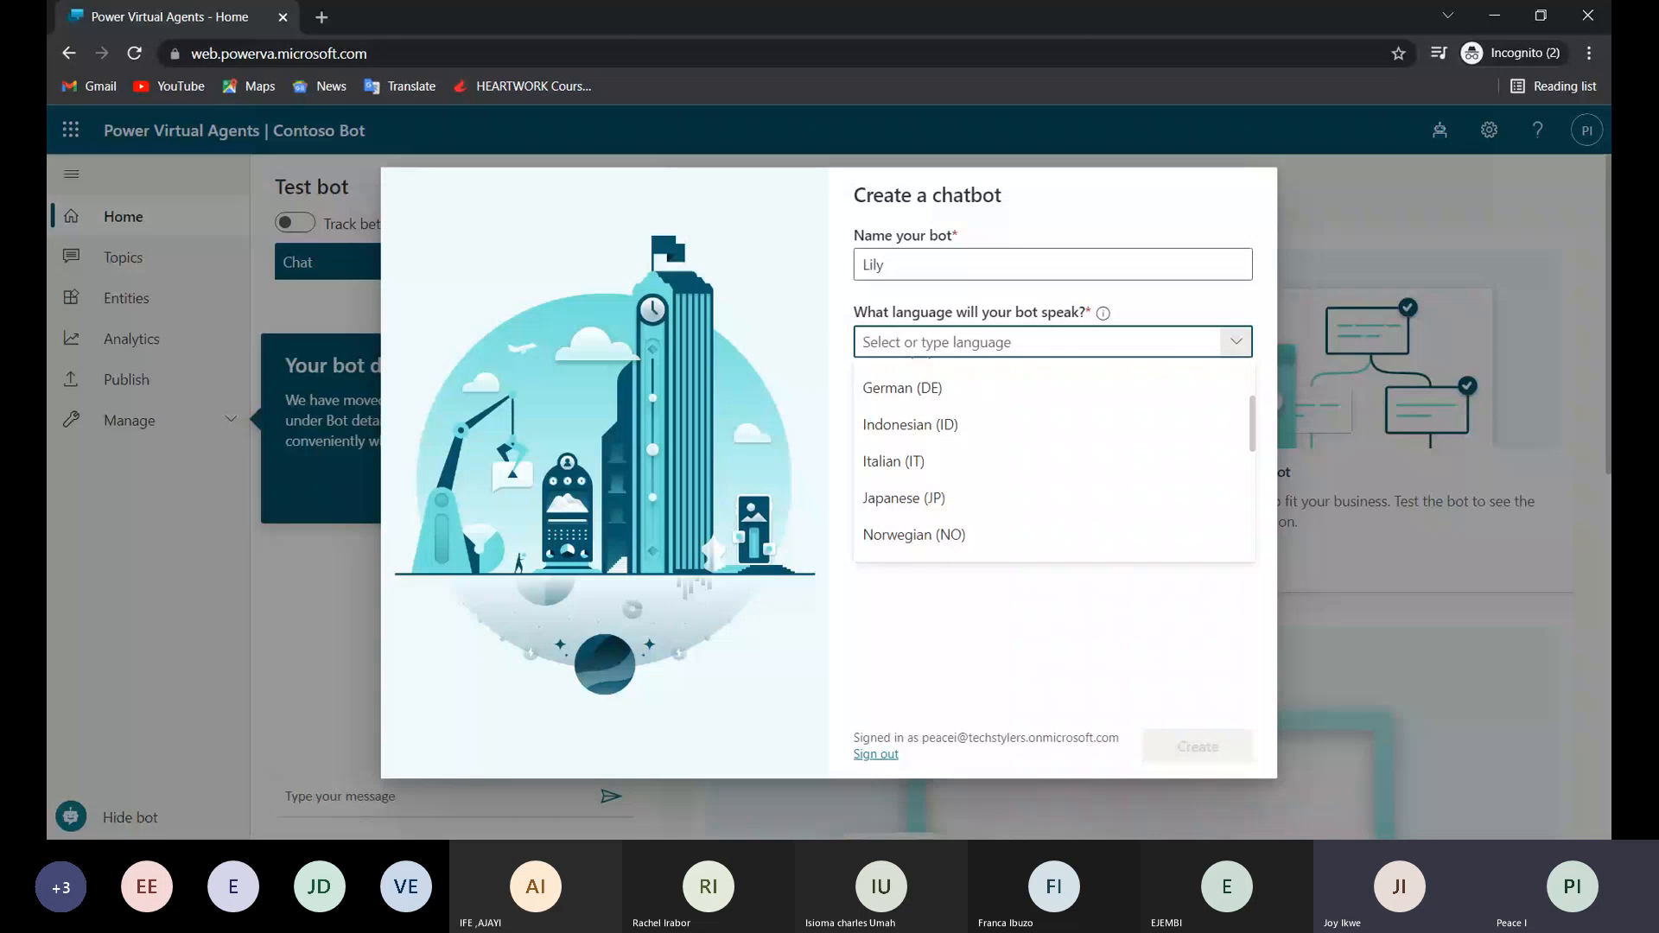
scroll(910, 506, up, 1)
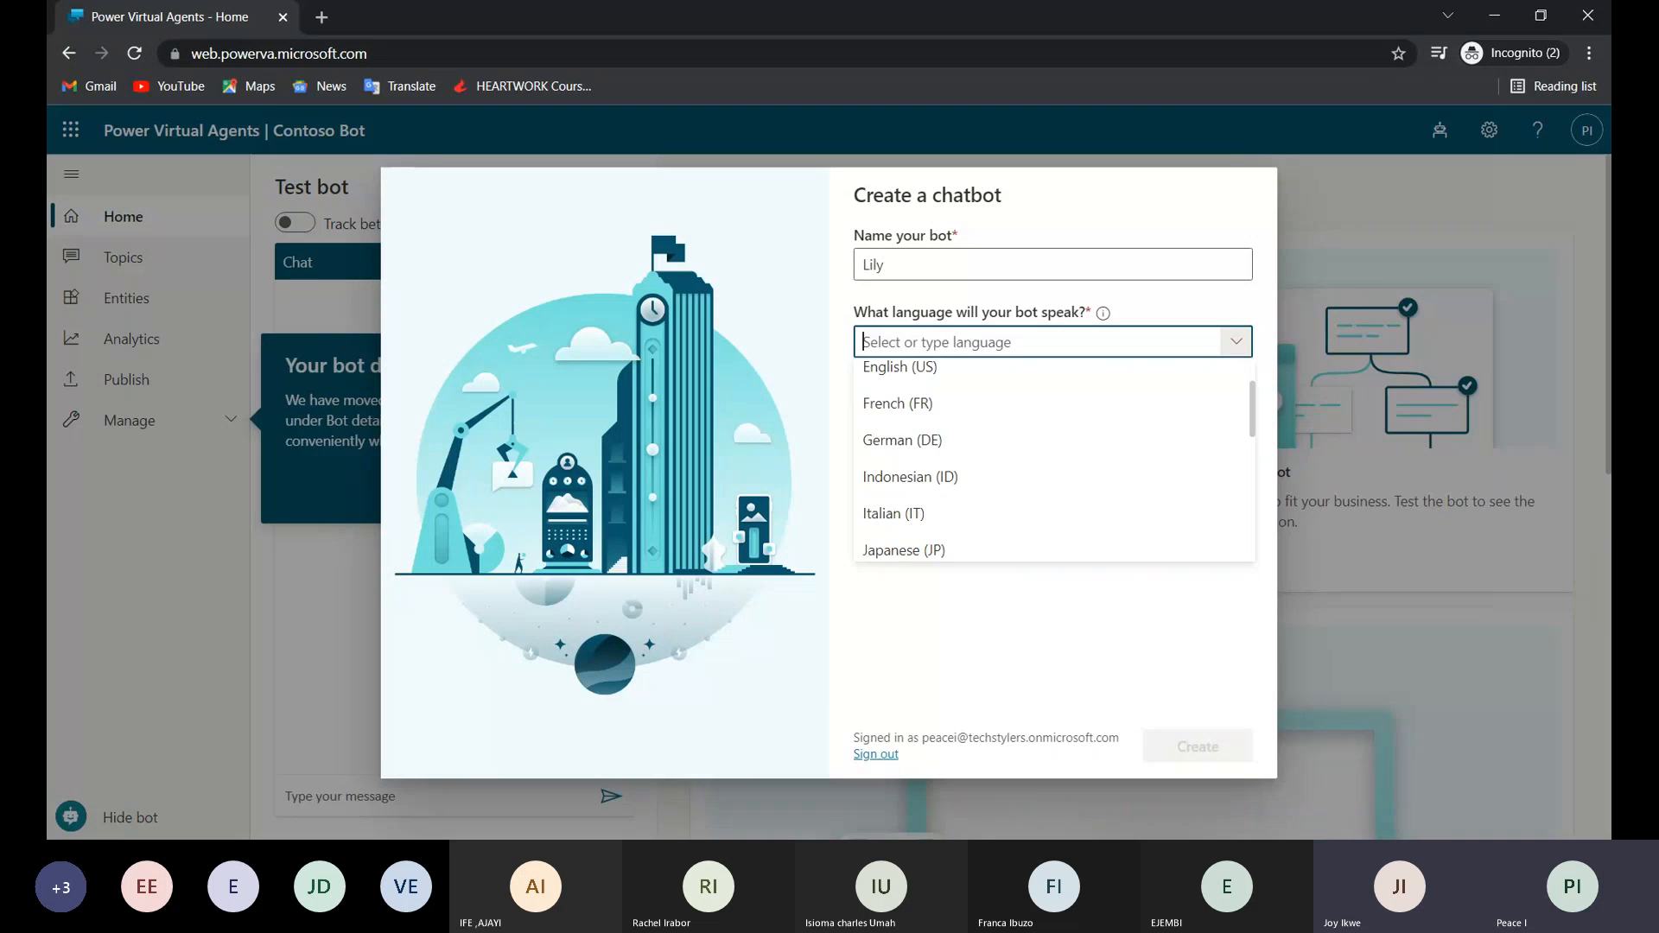
scroll(910, 487, up, 1)
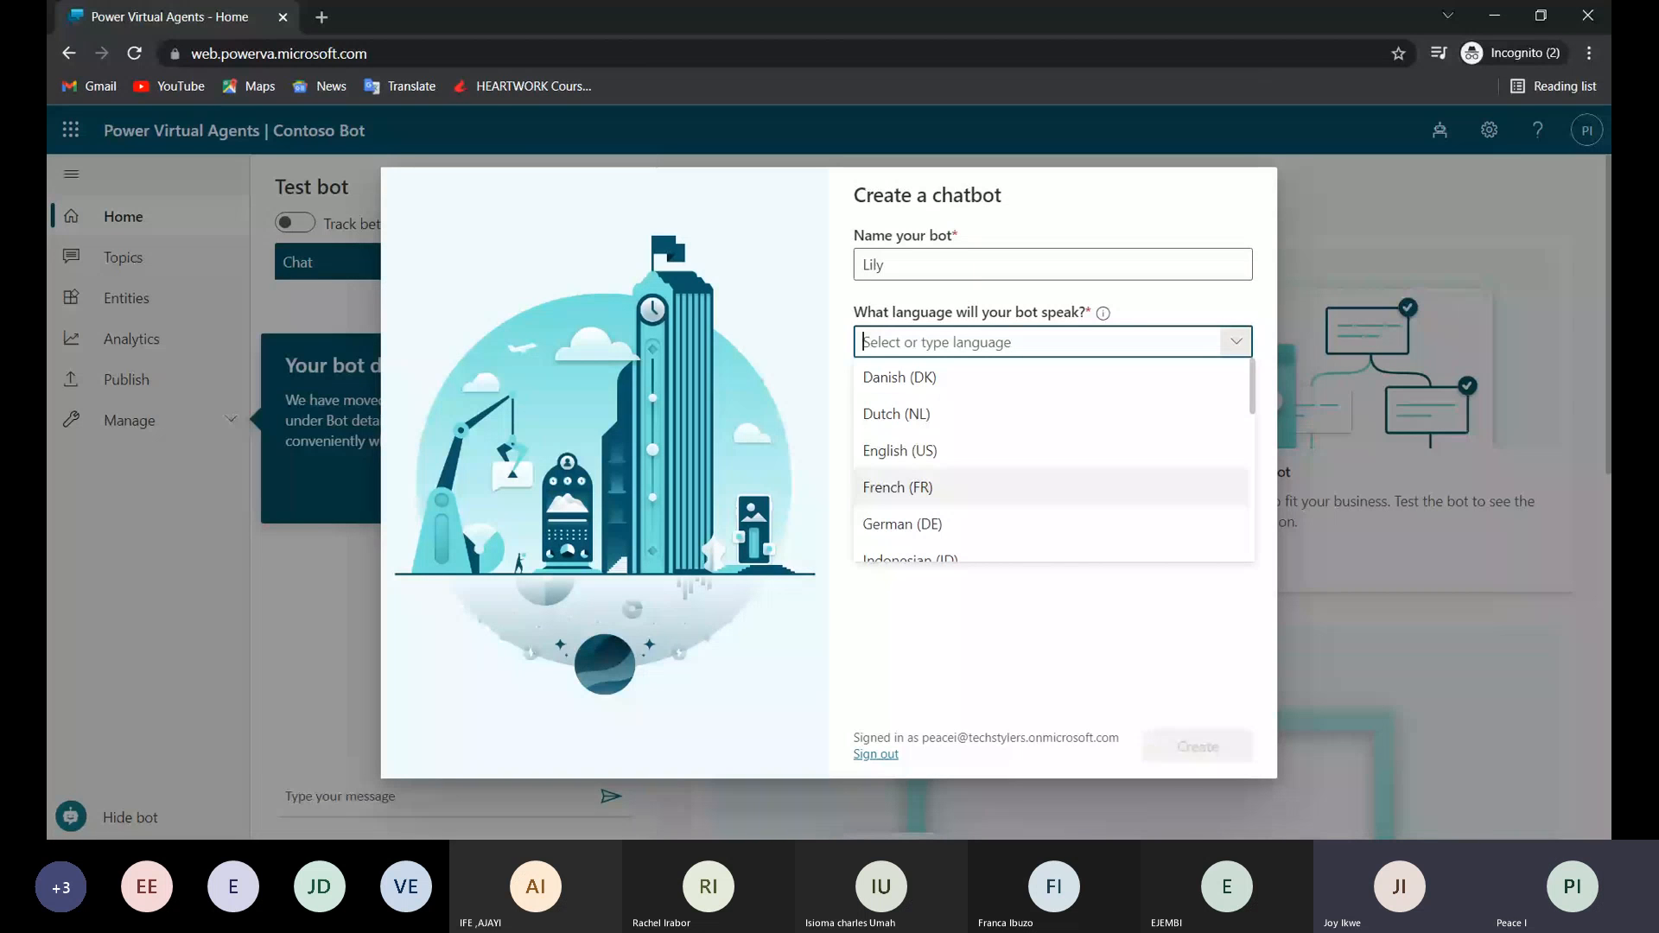
click(959, 456)
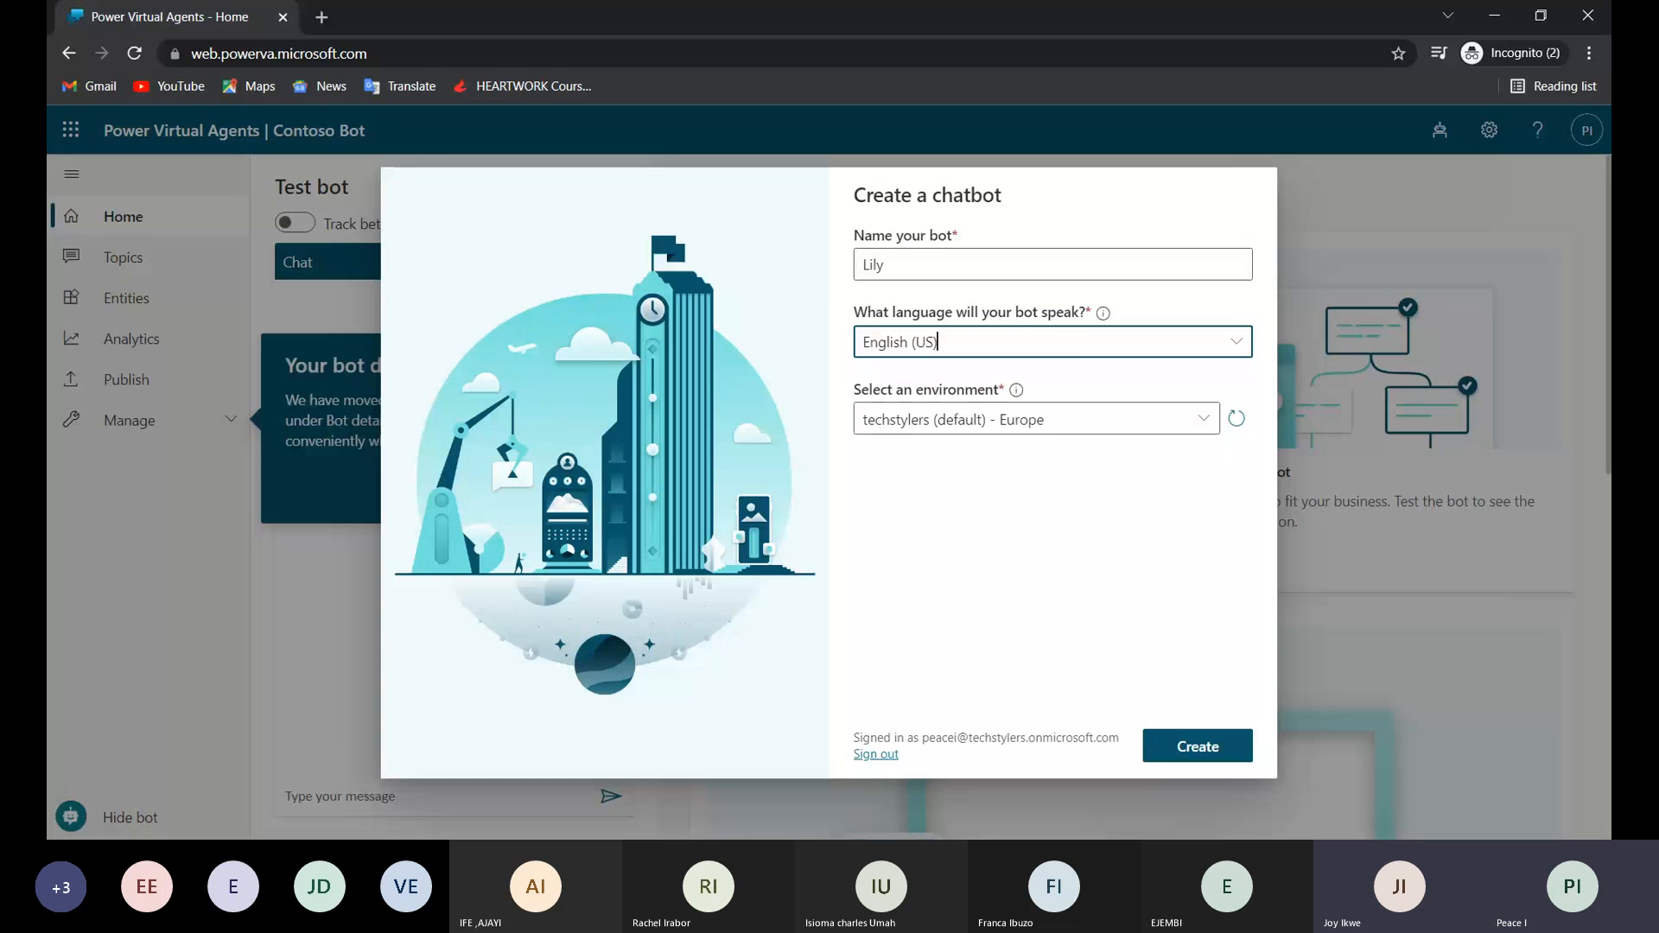
Create the chatbot in the techstylers (default) - Europe environment after checking the environment explanation, and start exploring the bot.
click(1016, 390)
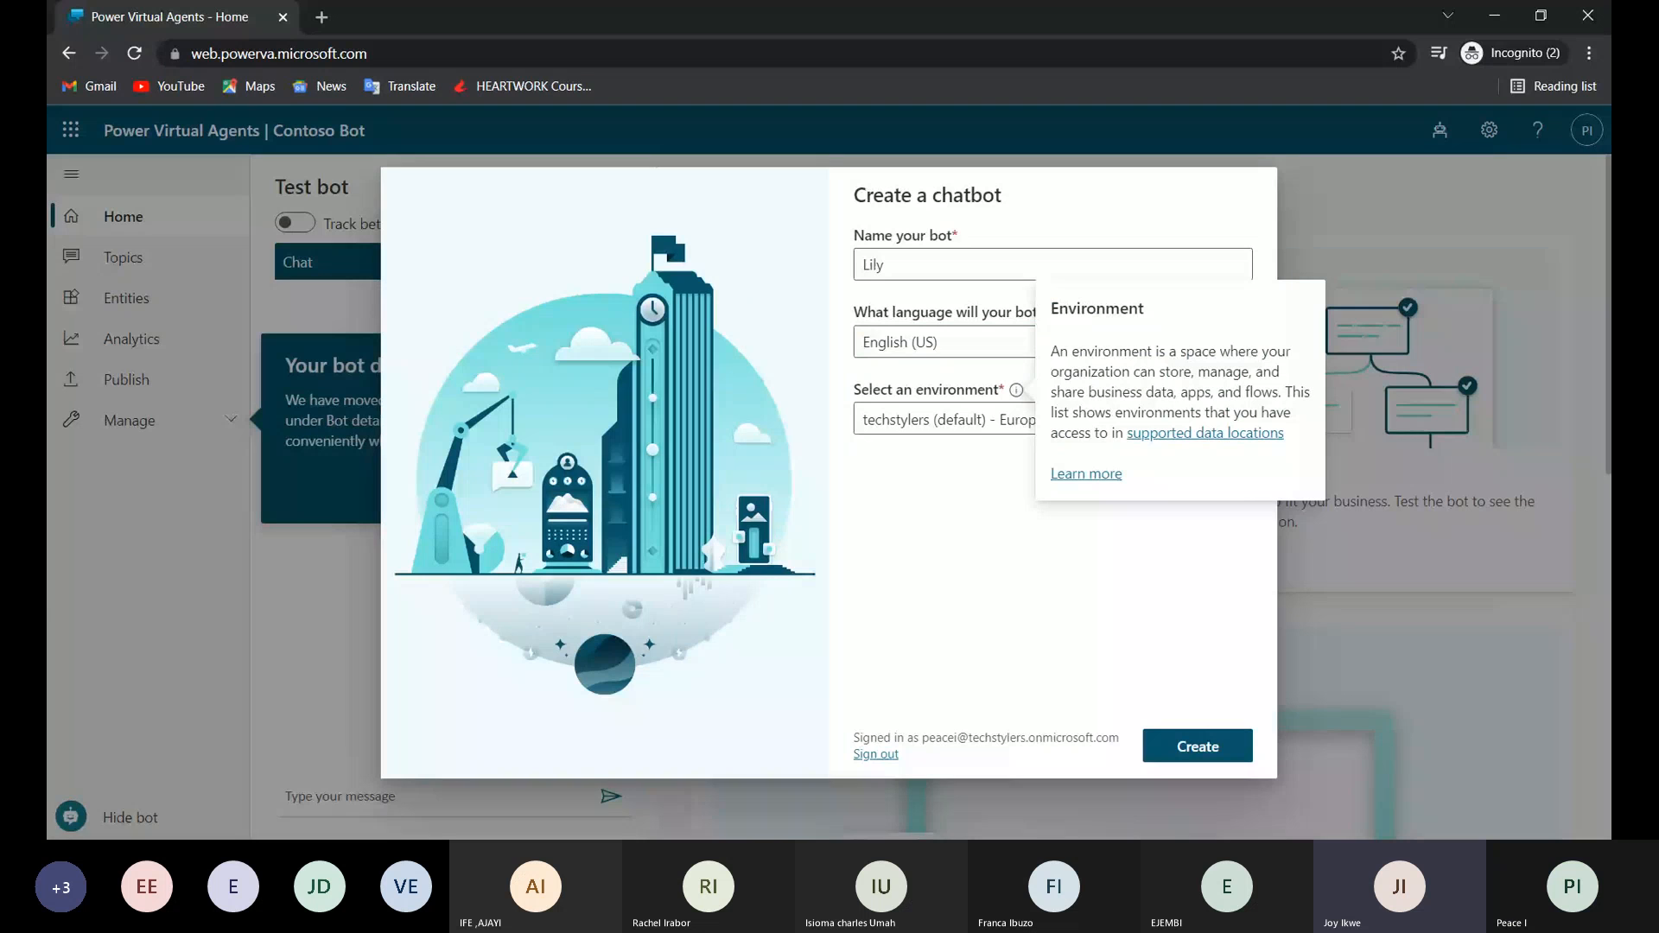
click(1167, 762)
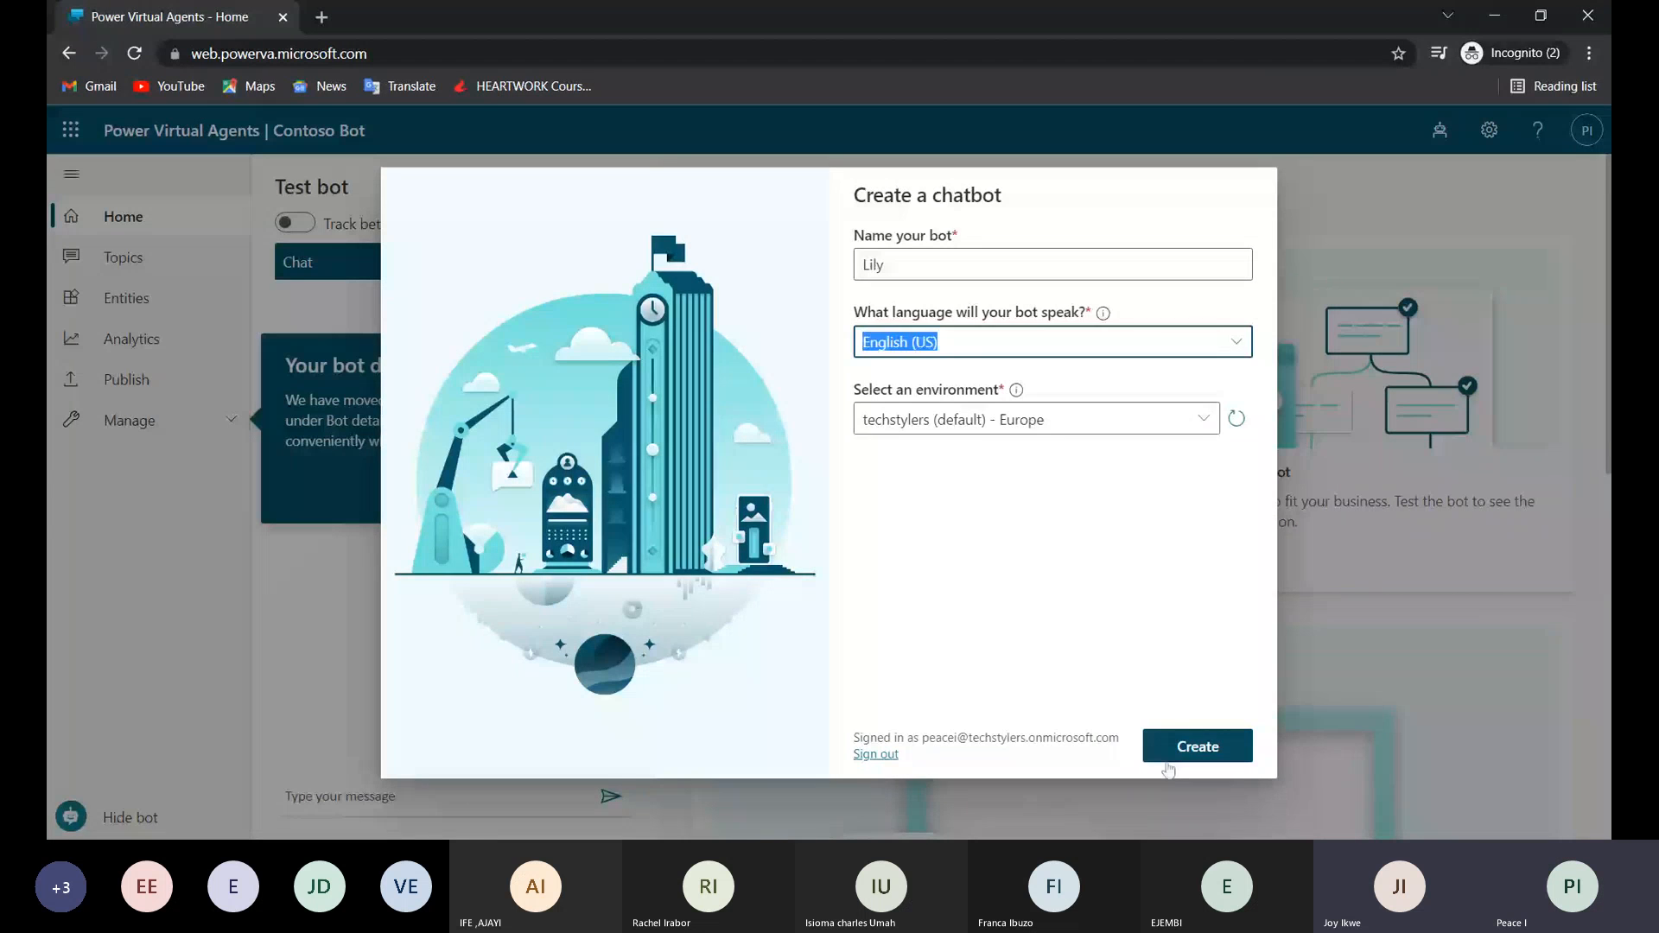
click(1171, 758)
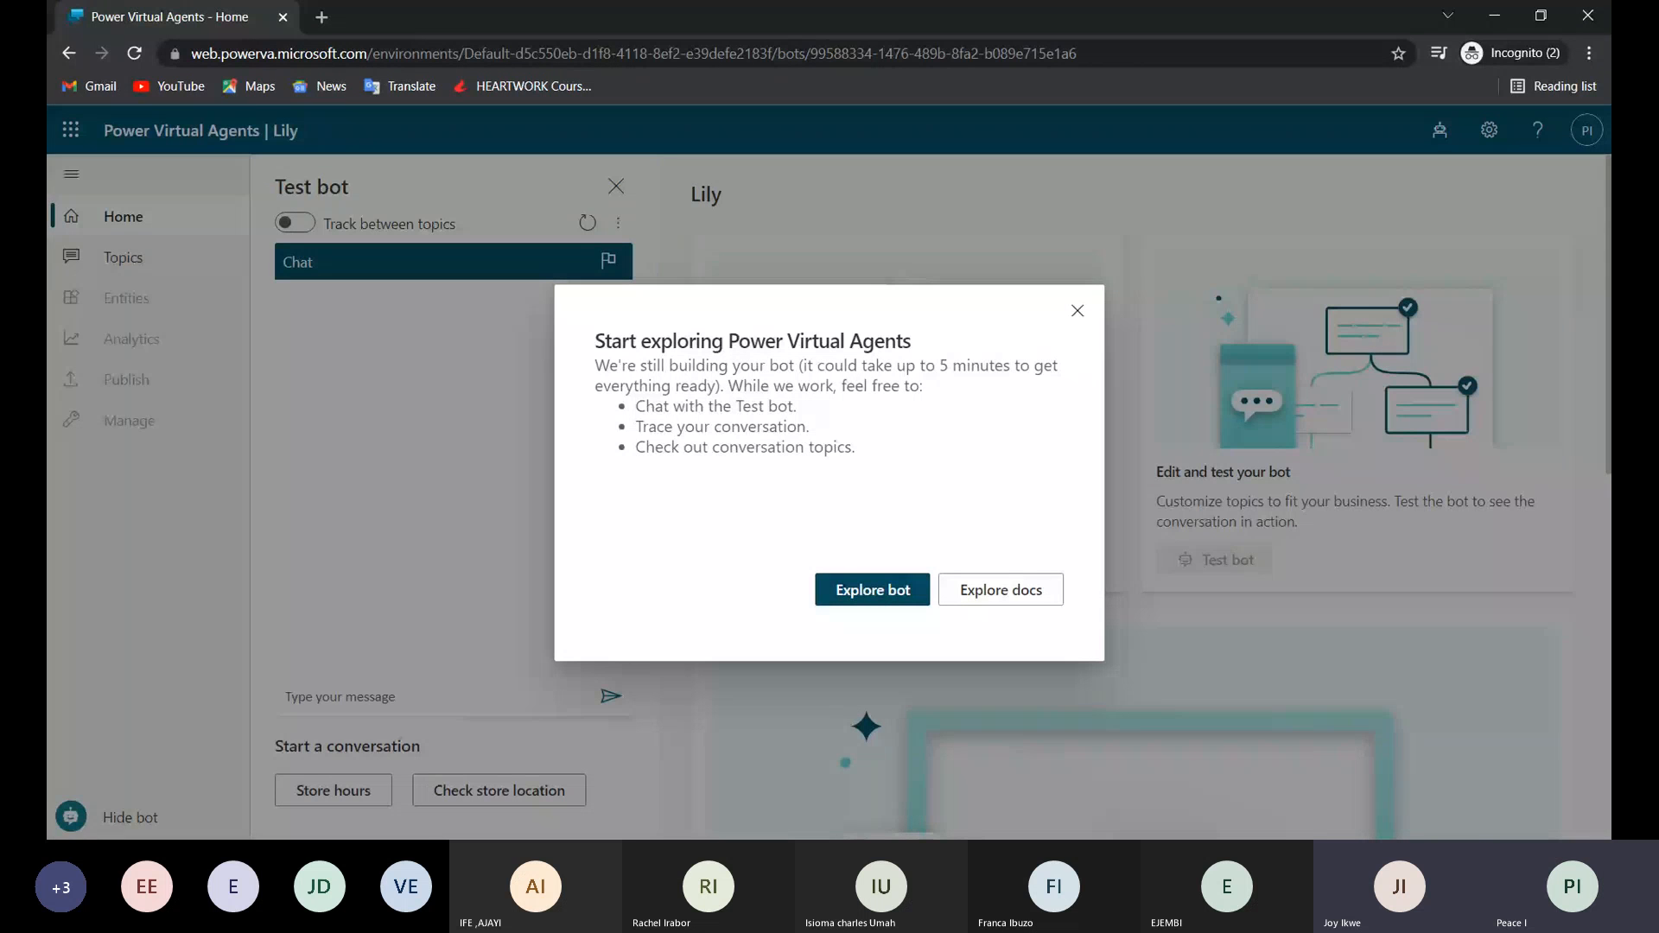
click(872, 591)
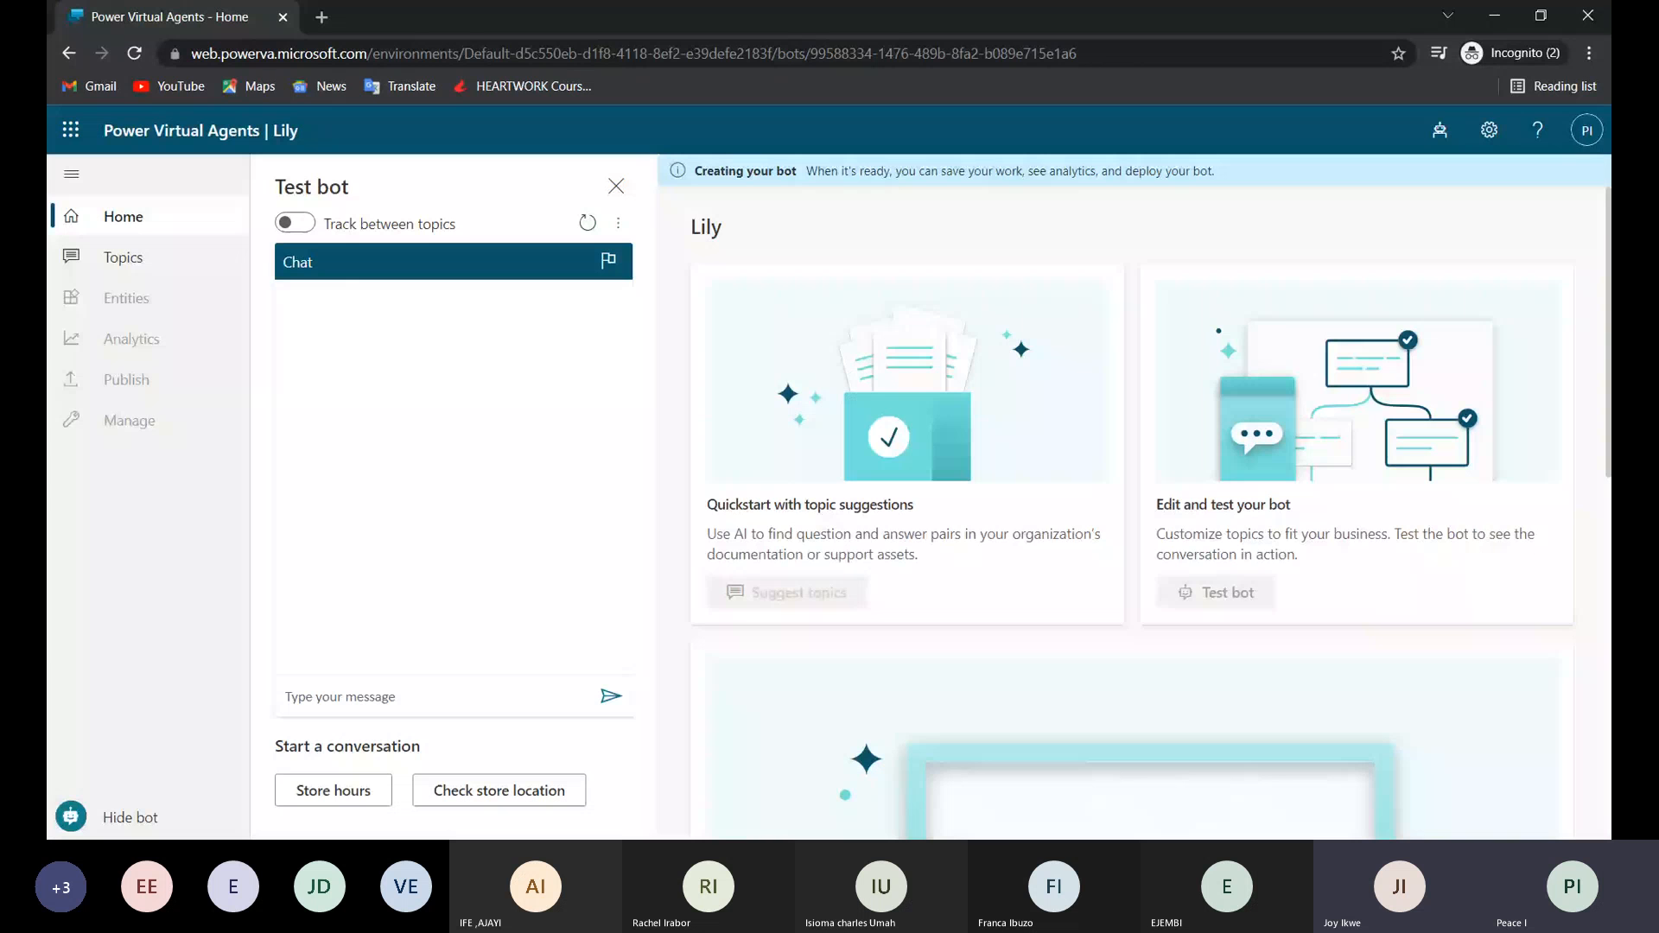
Greet the new chatbot in the test chat by sending the message "Hello".
click(509, 701)
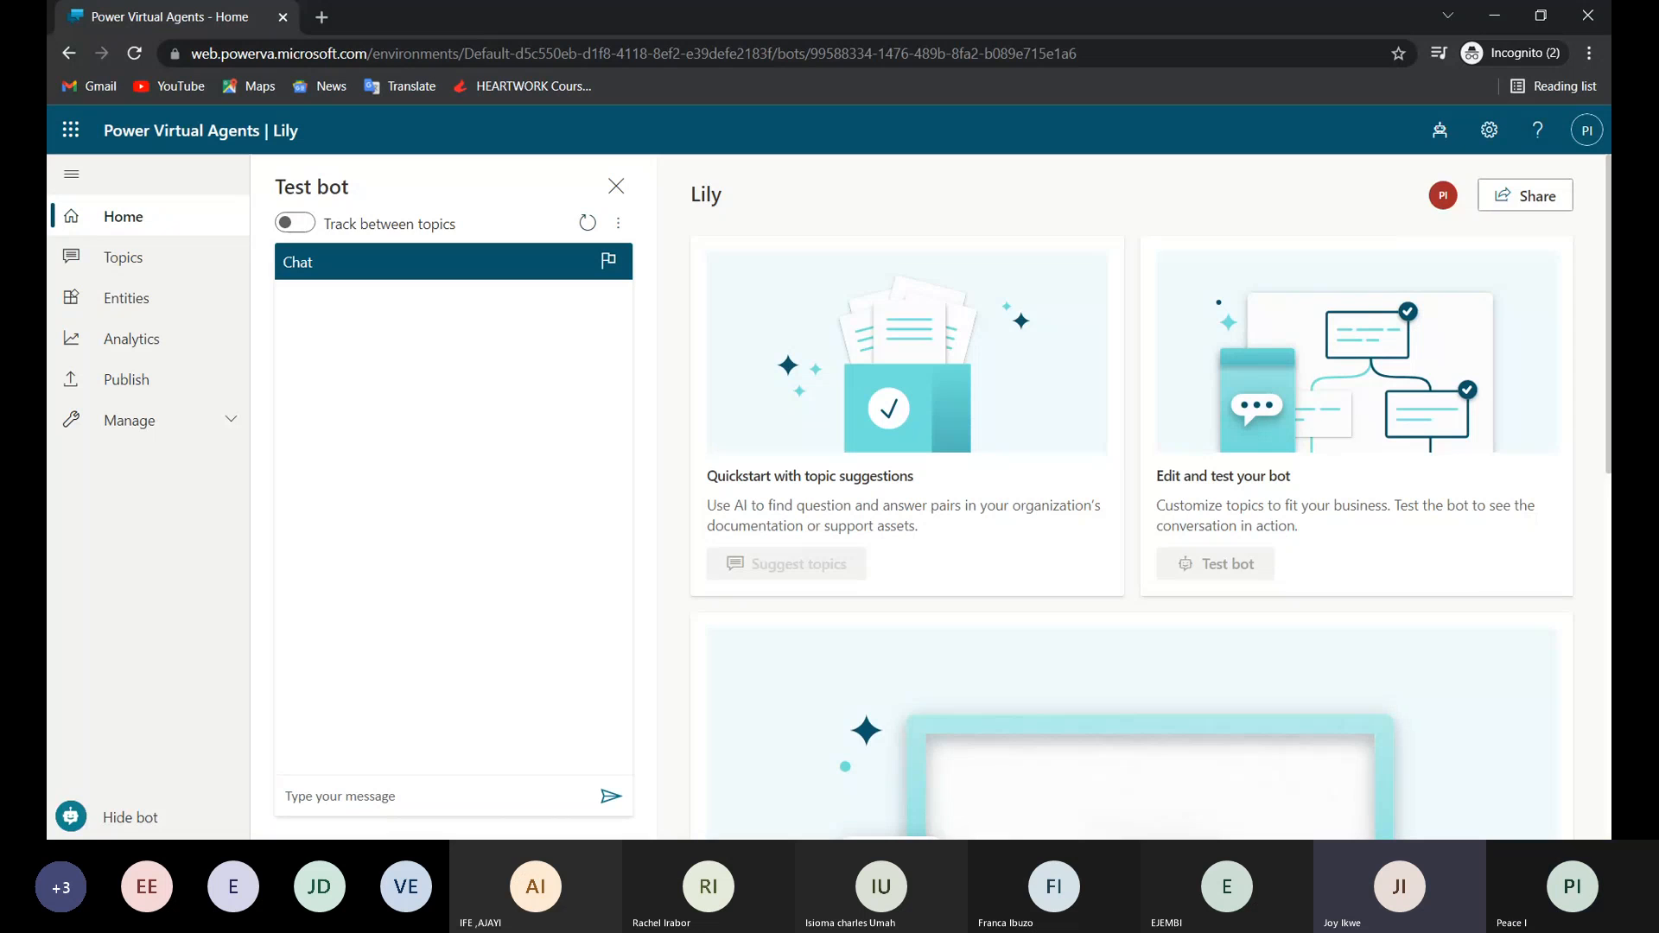
click(361, 799)
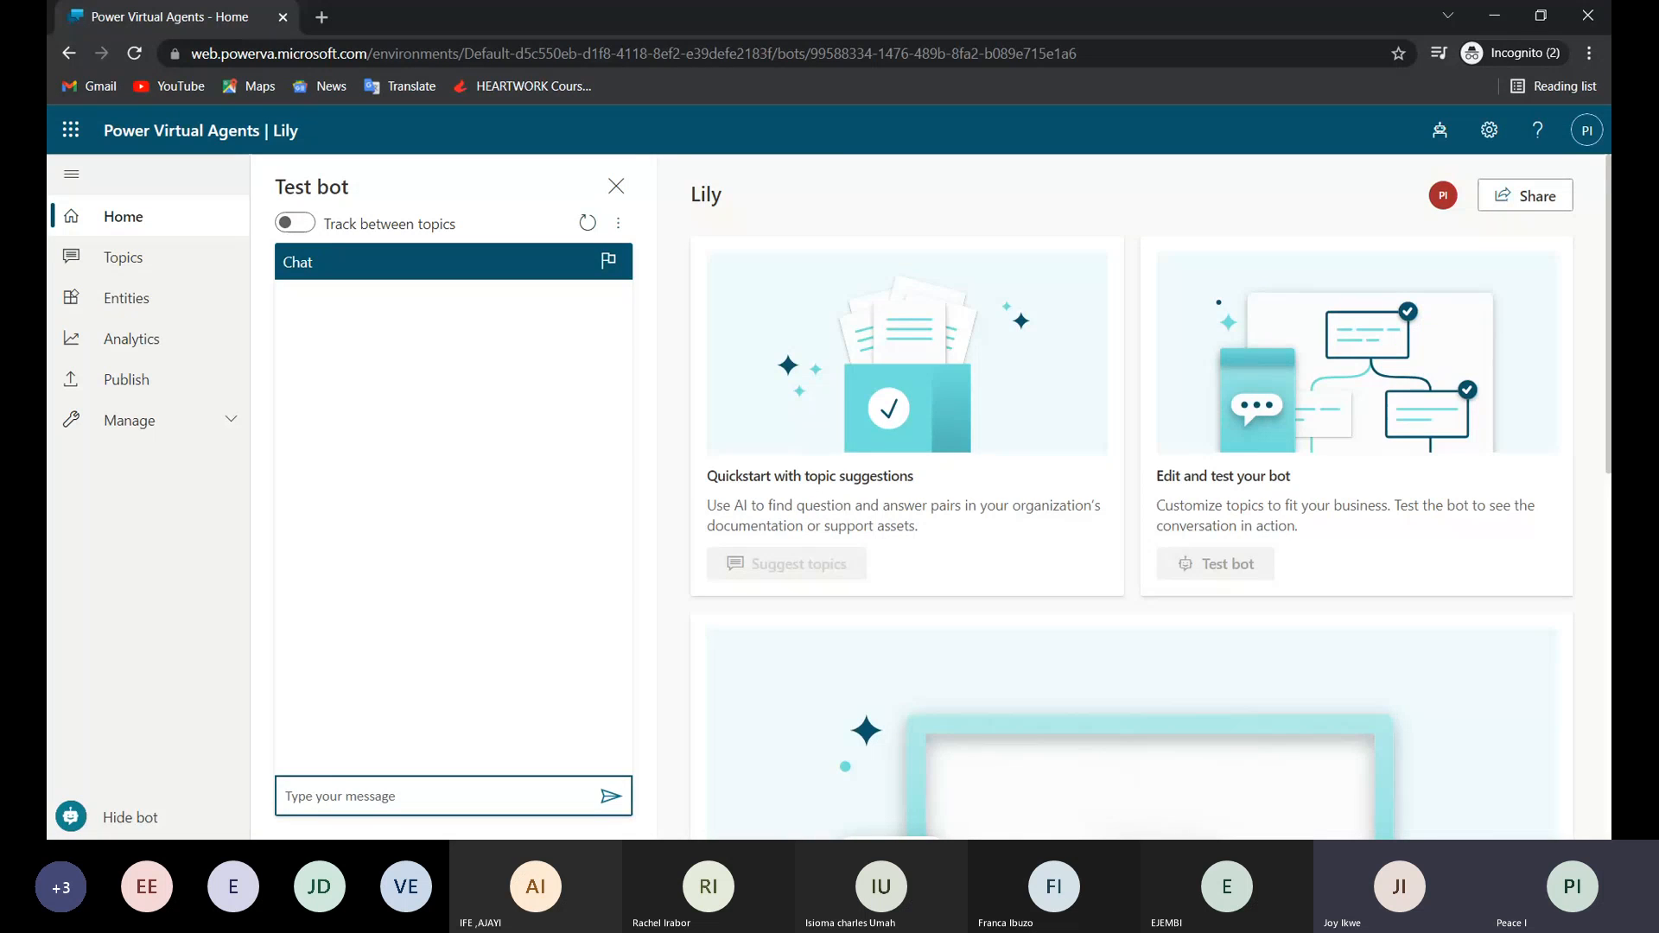
text(Hello)
key(Return)
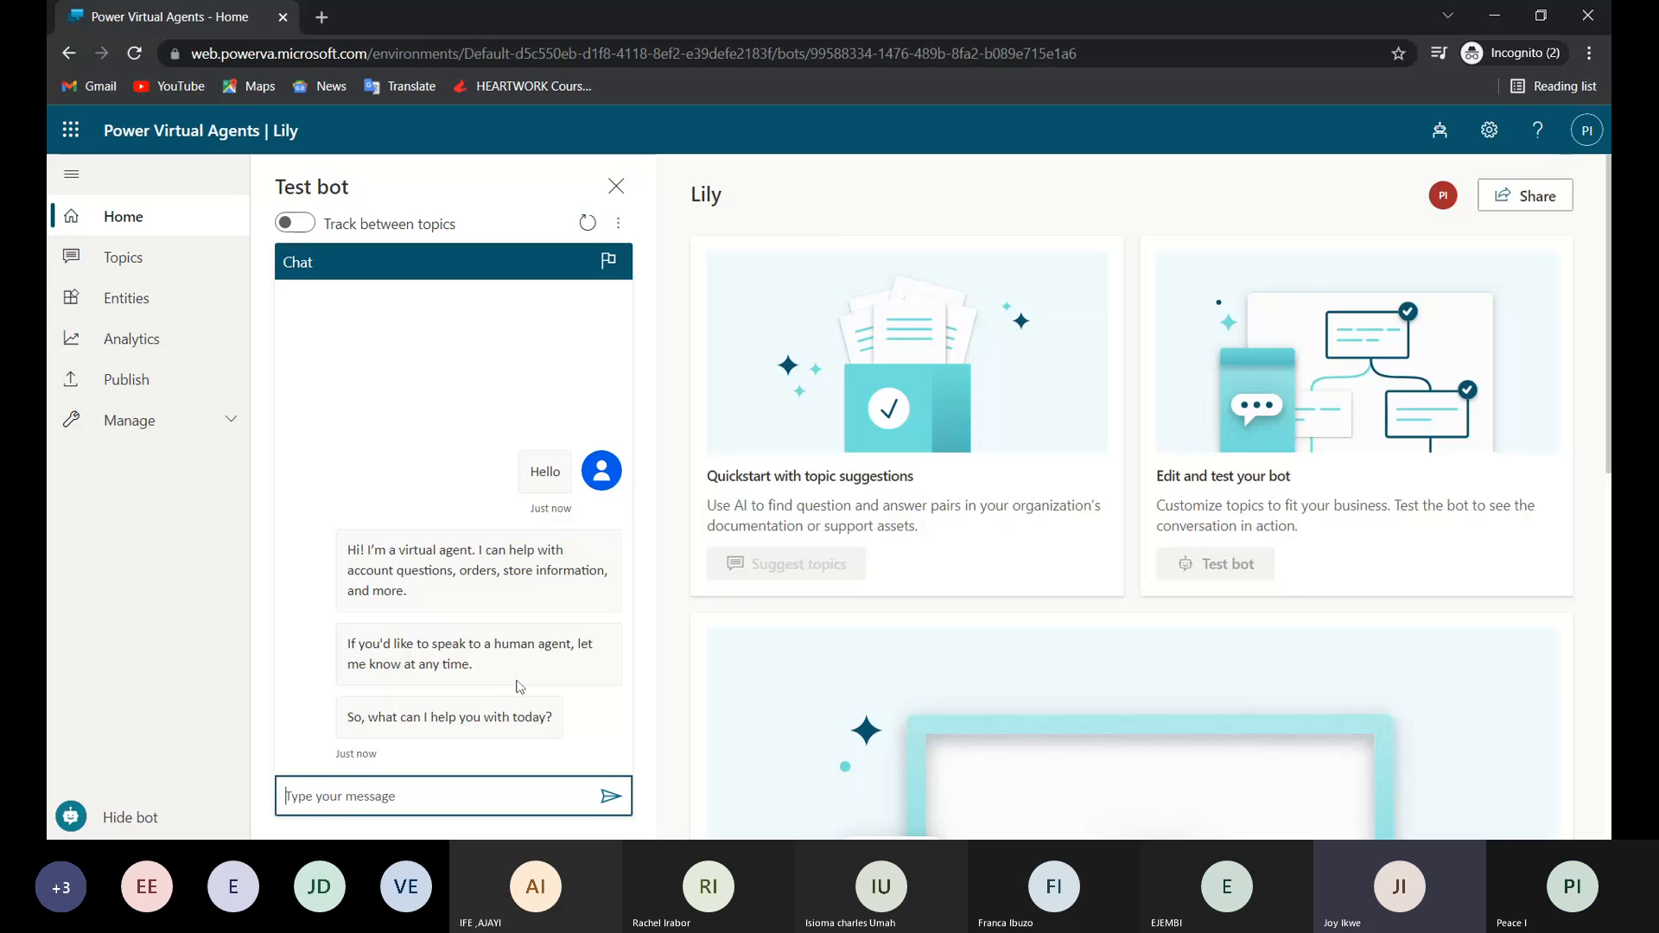
key(alt+Tab)
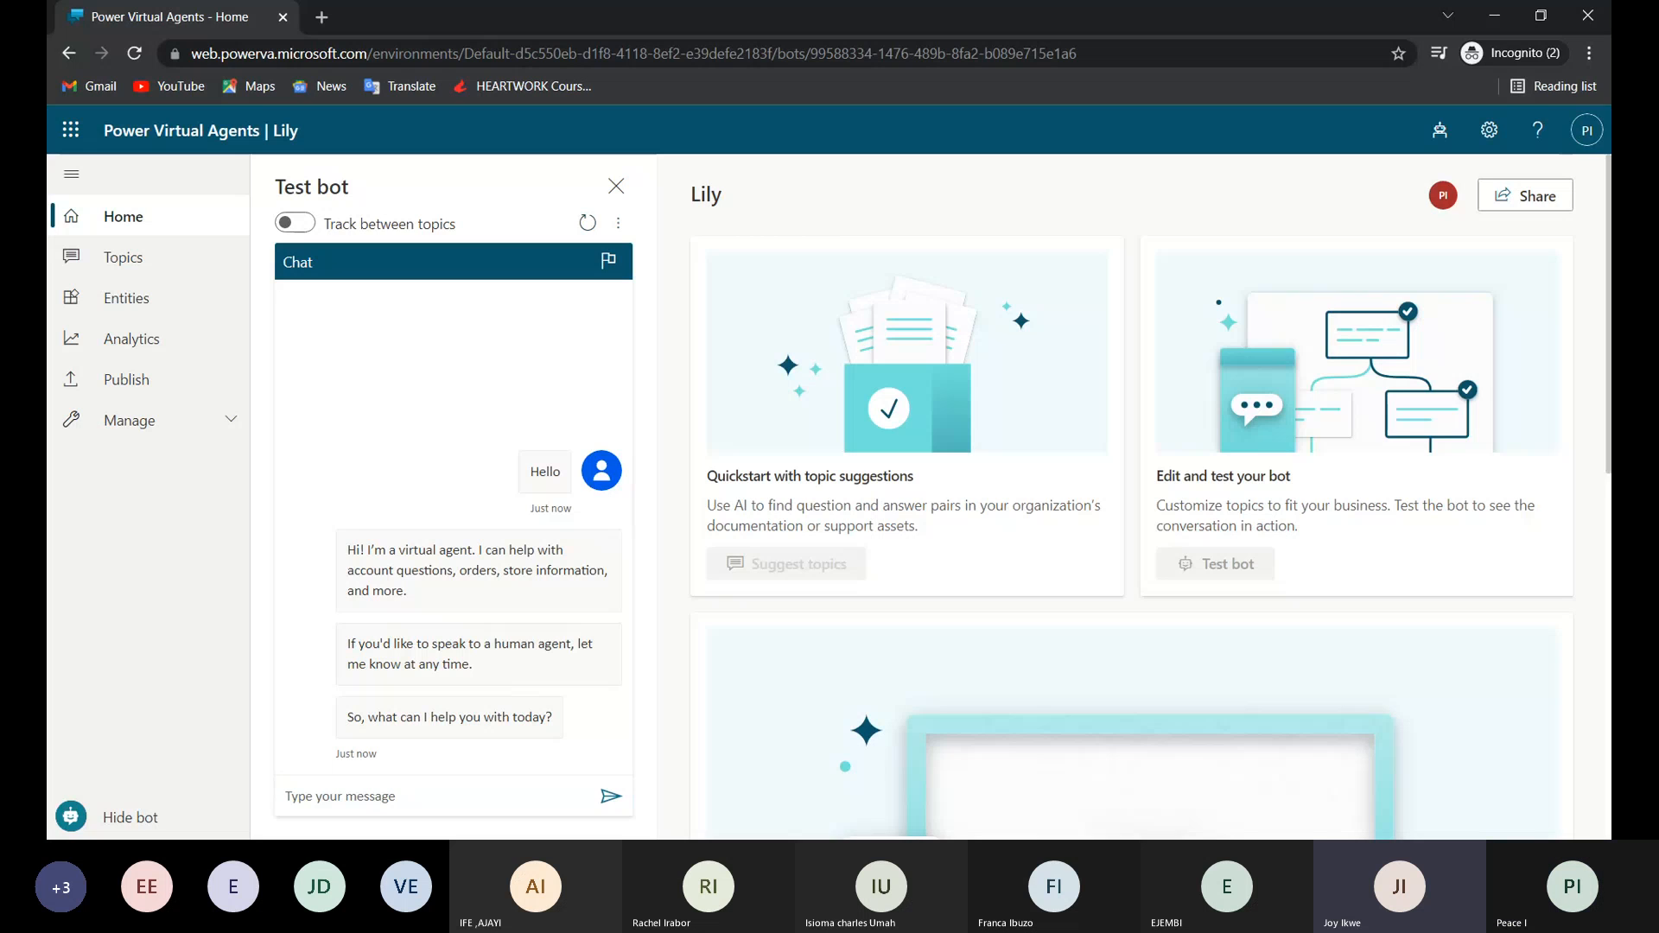
Send the message "order" to the bot in the test chat.
click(437, 796)
text(order)
key(Return)
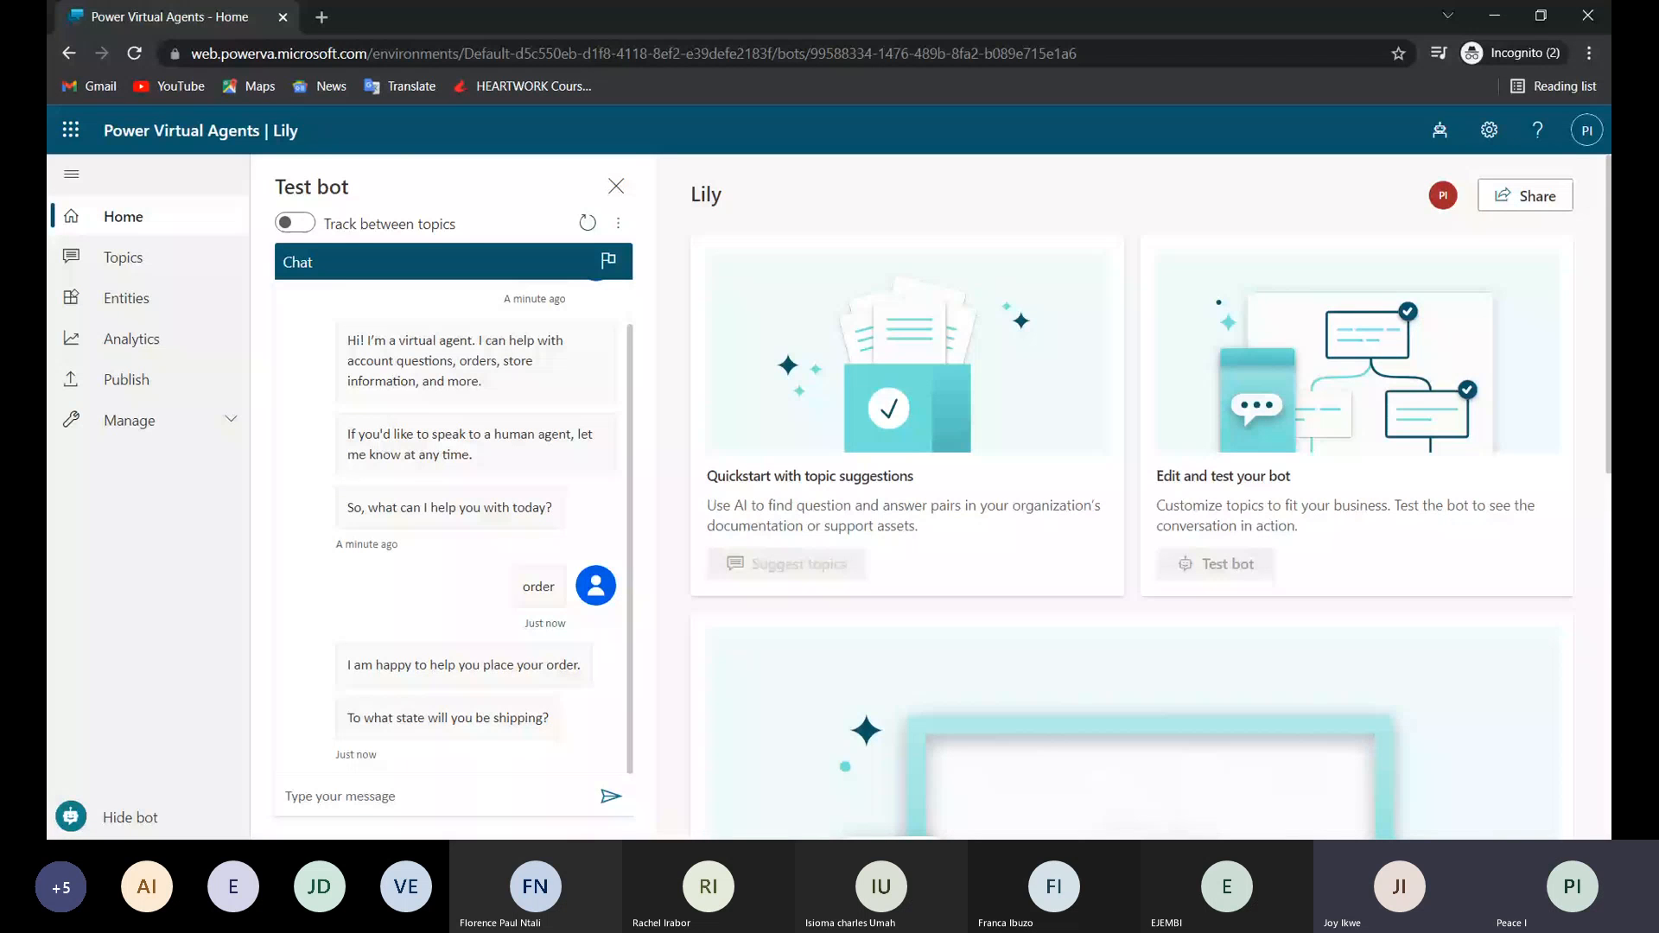
Answer the bot's shipping state question with "lagos".
click(448, 793)
text(Ab)
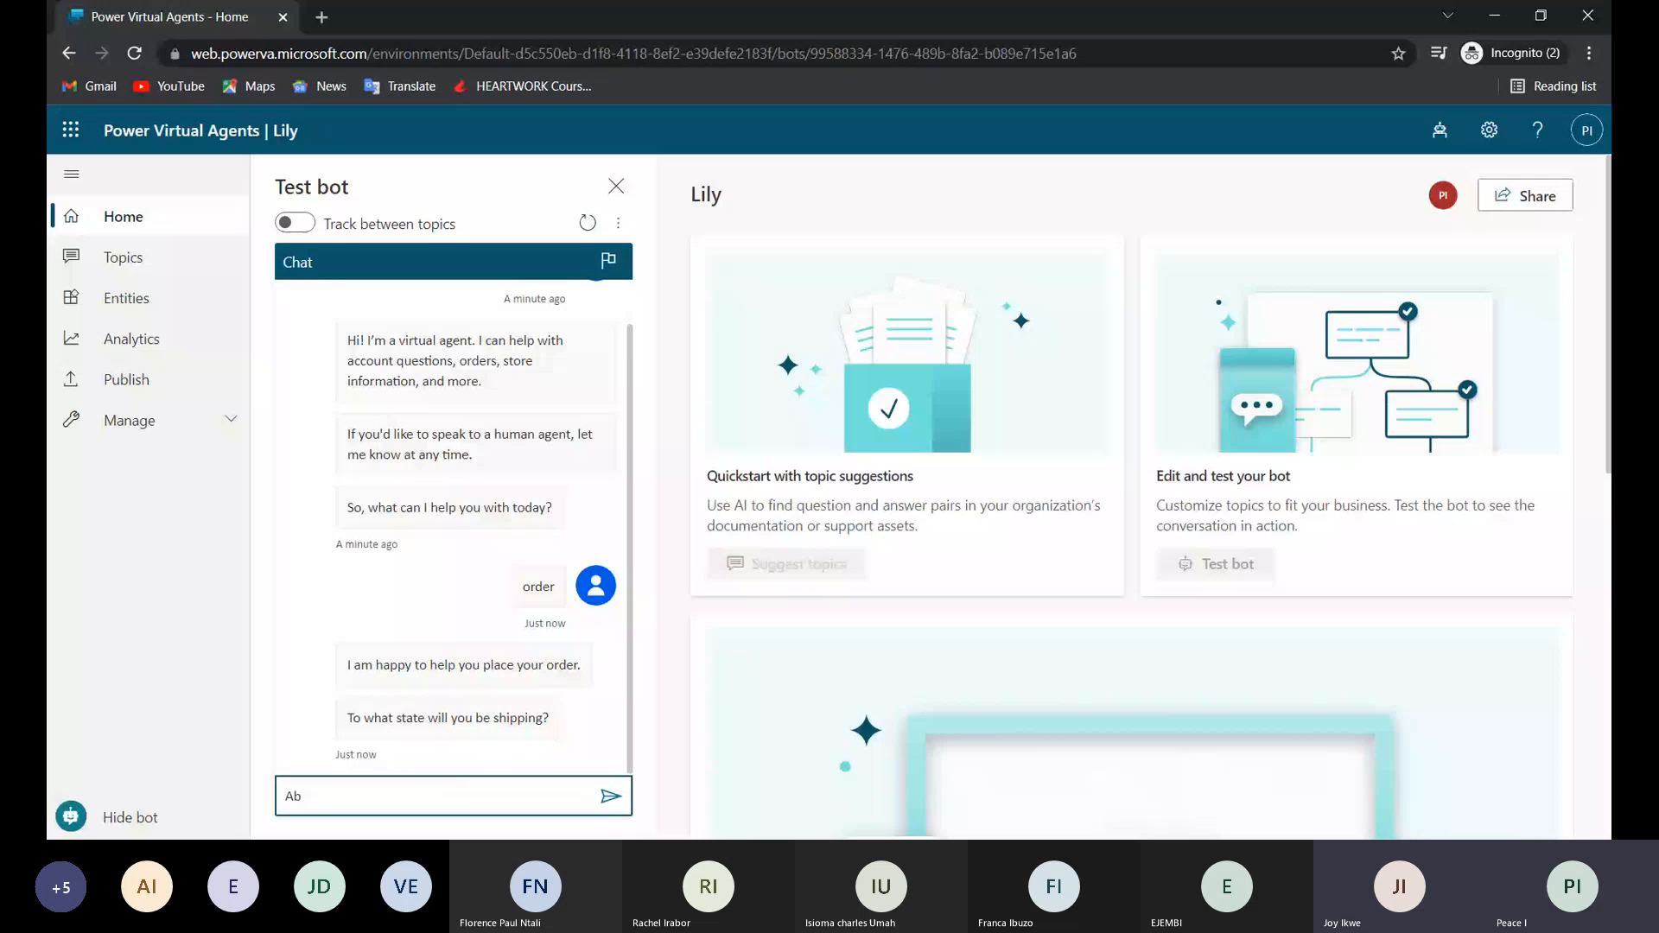
text(uj)
key(BackSpace)
key(BackSpace)
key(BackSpace)
key(BackSpace)
text(lago)
text(s)
key(Return)
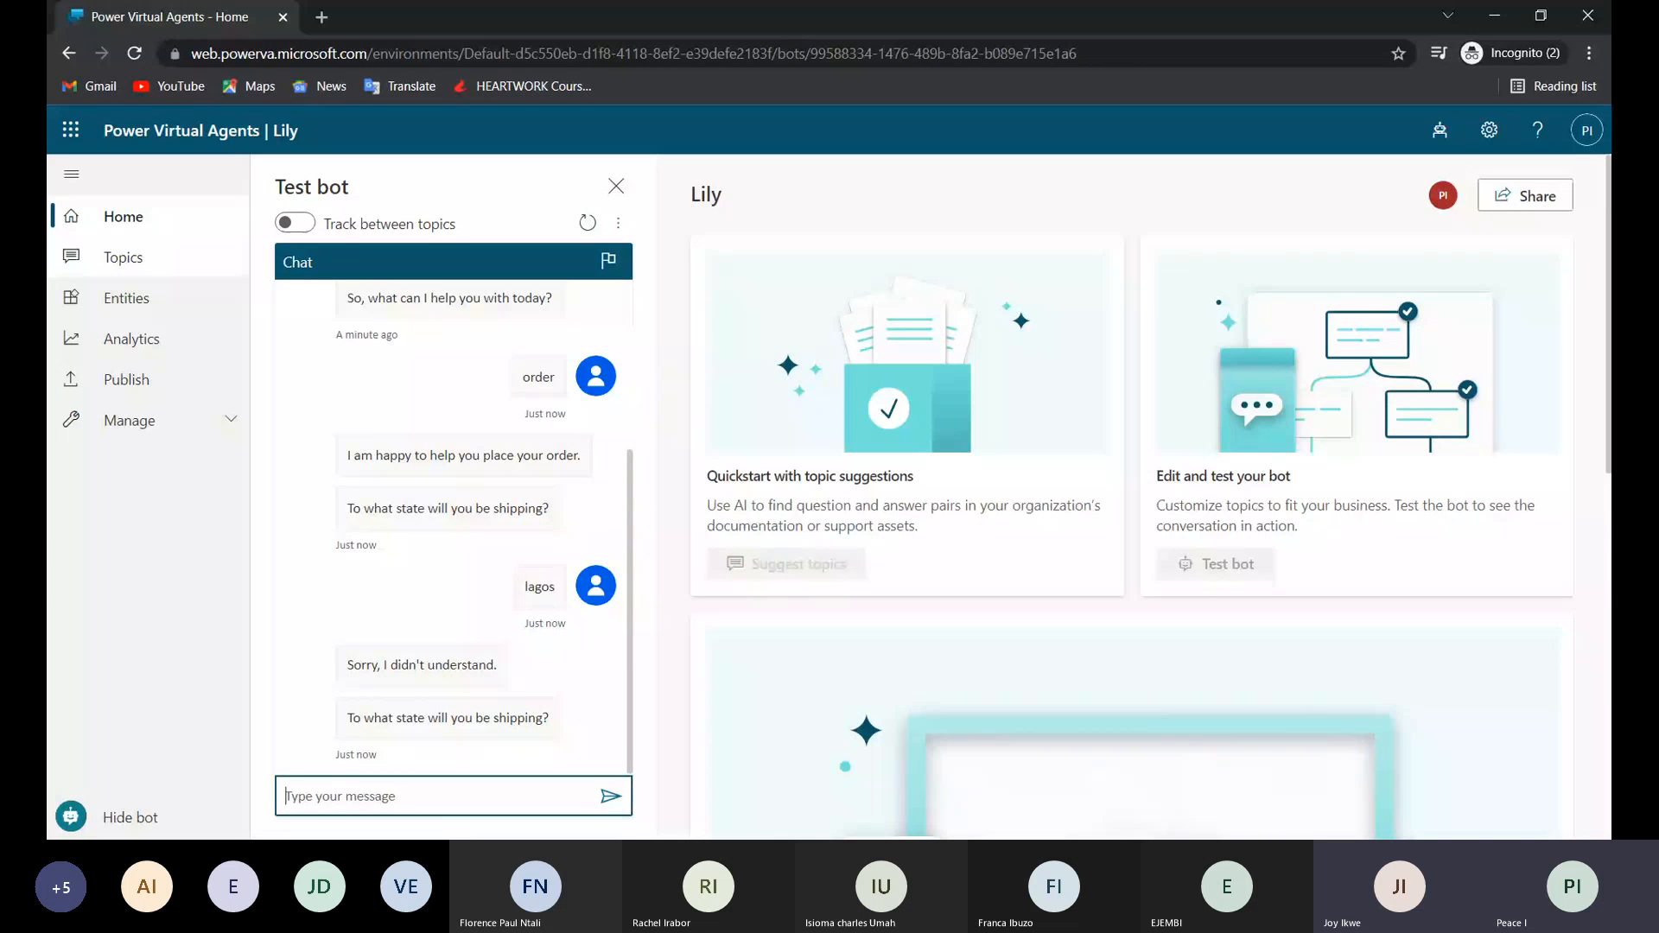
Go to the bot's topics, dismiss the Bot Framework Composer notice and open the topic "Lesson 1 - A simple topic".
click(139, 268)
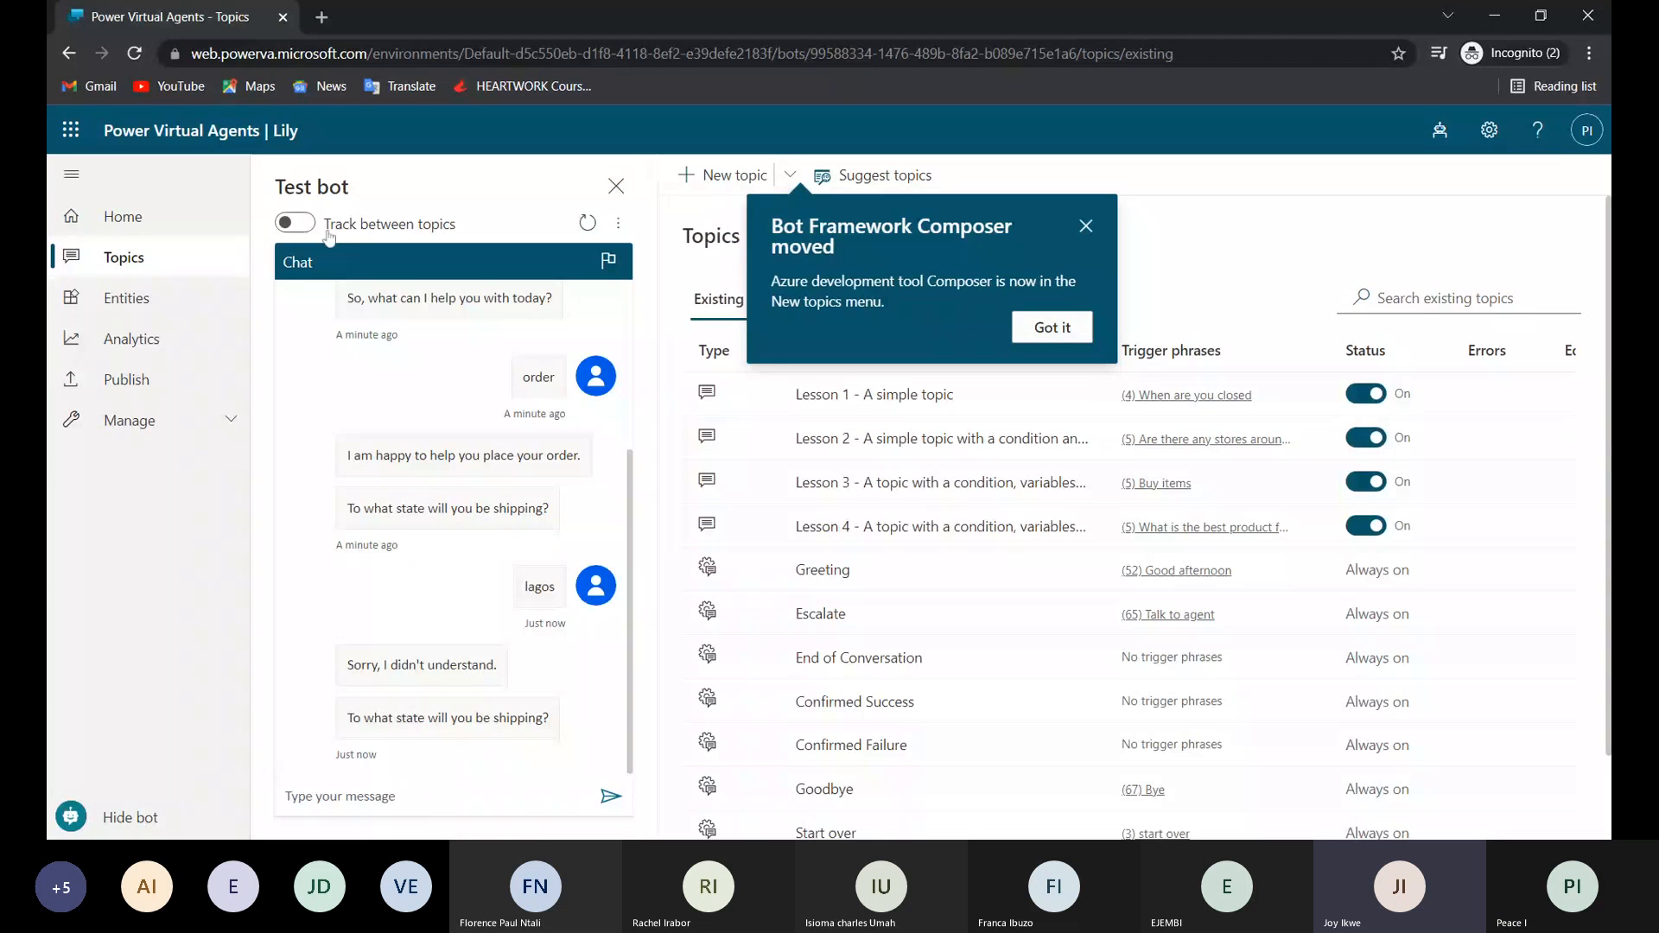
click(1063, 325)
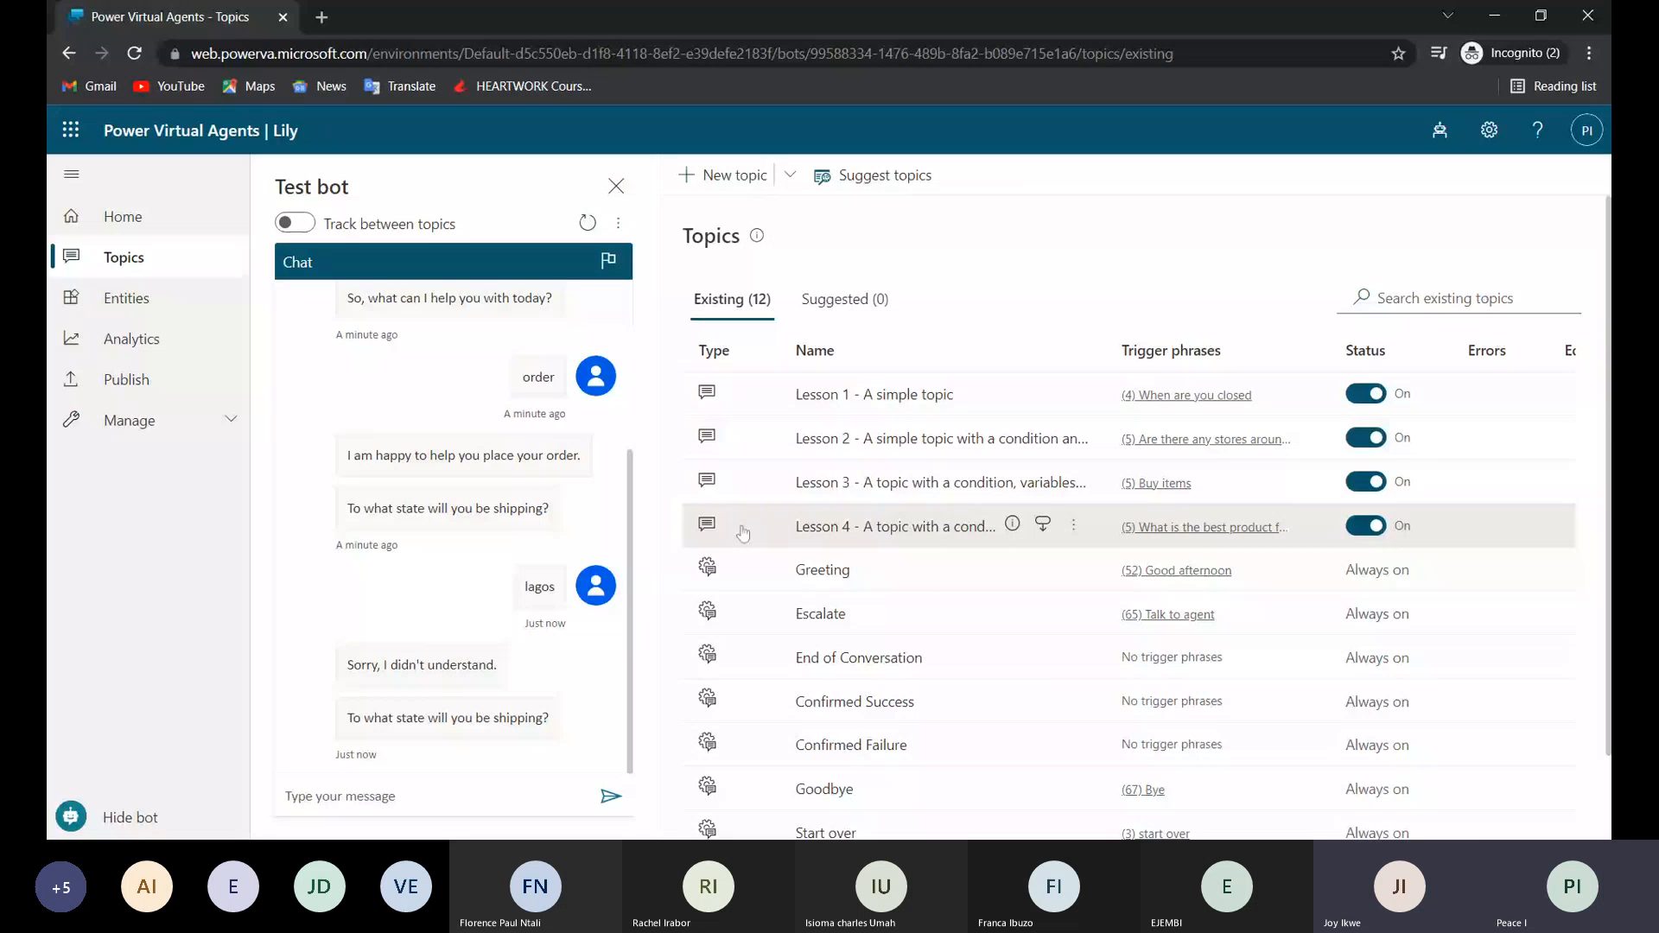
scroll(750, 689, down, 1)
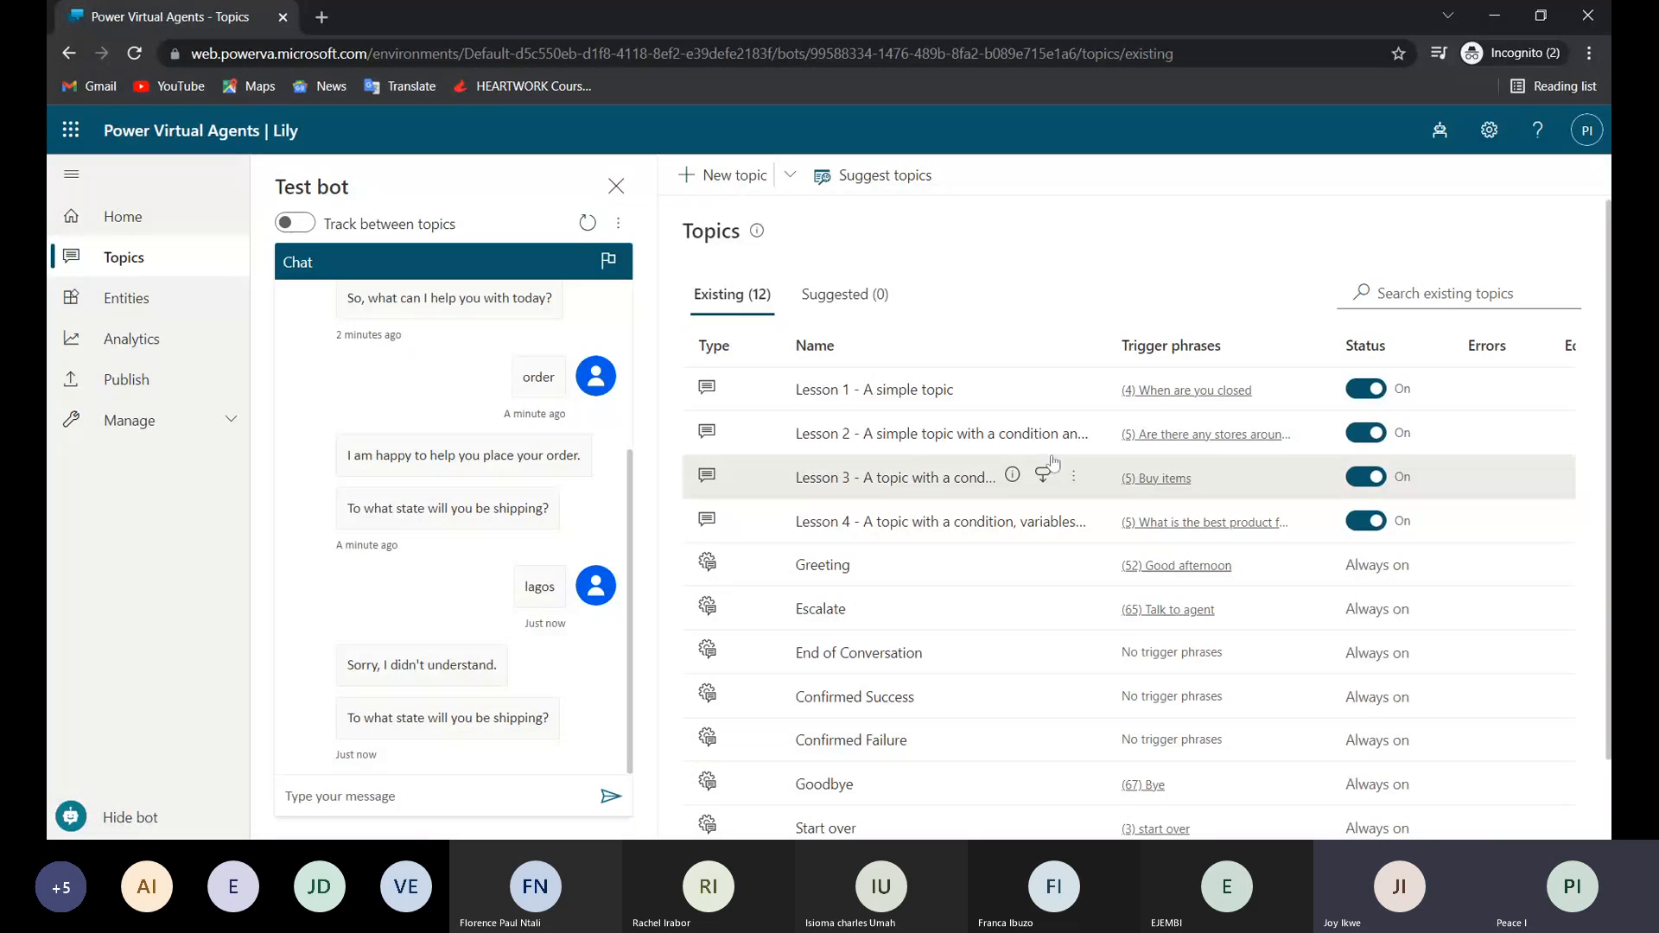
click(893, 394)
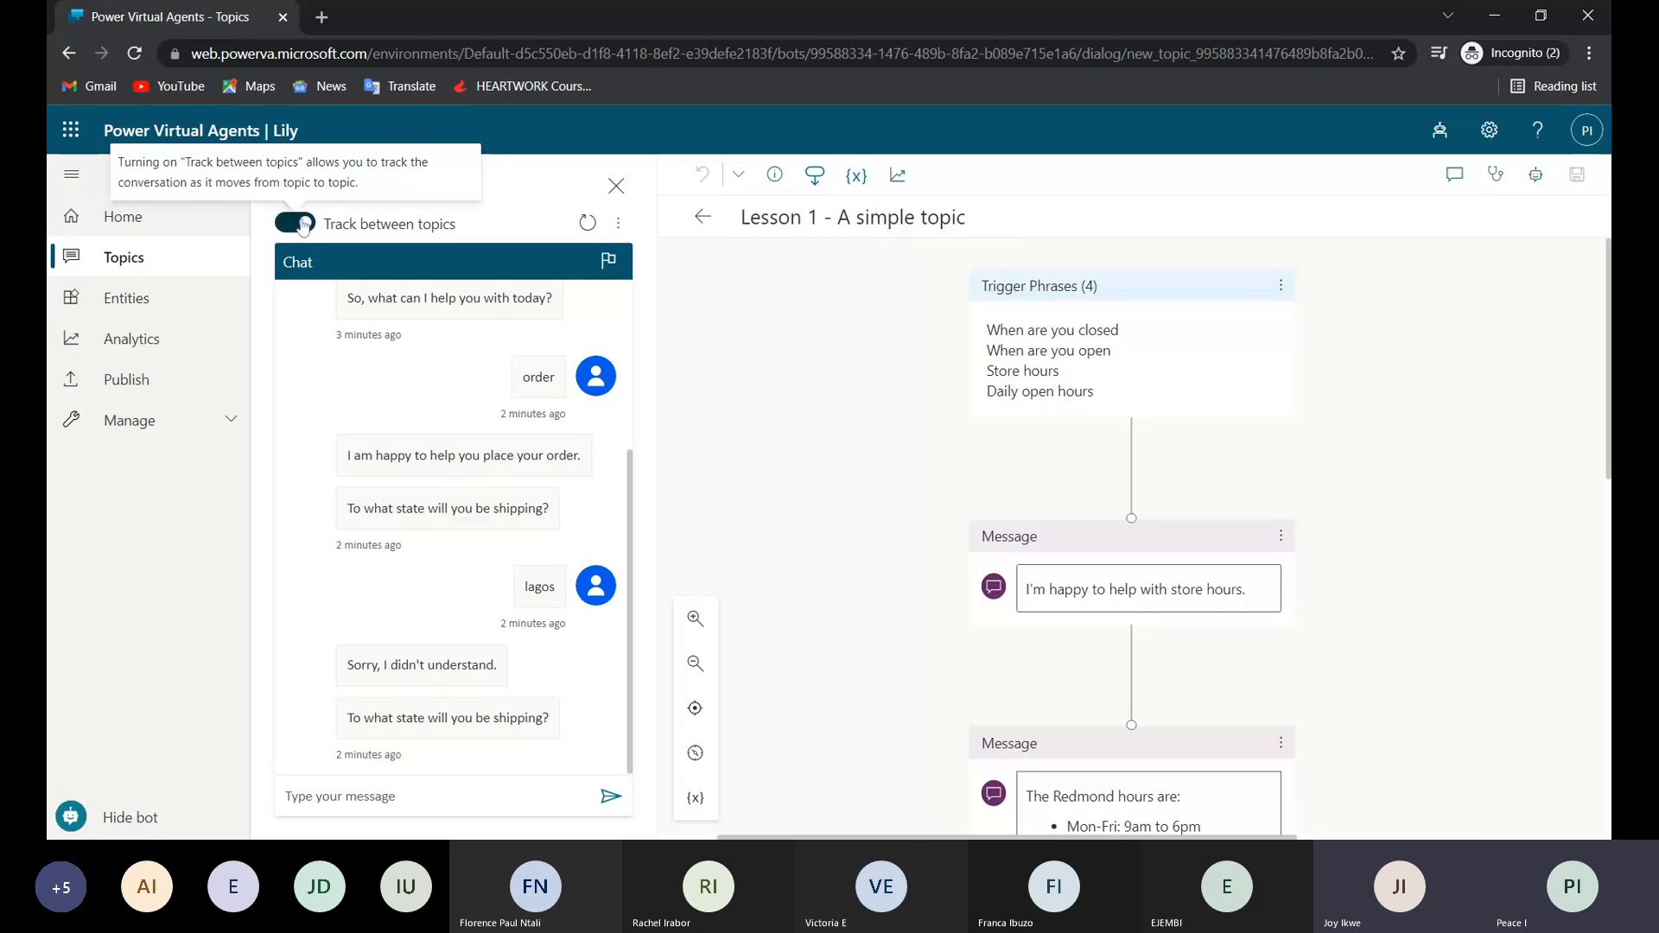
Turn on tracking between topics, send "store hours" to the test bot and read through its reply.
click(301, 224)
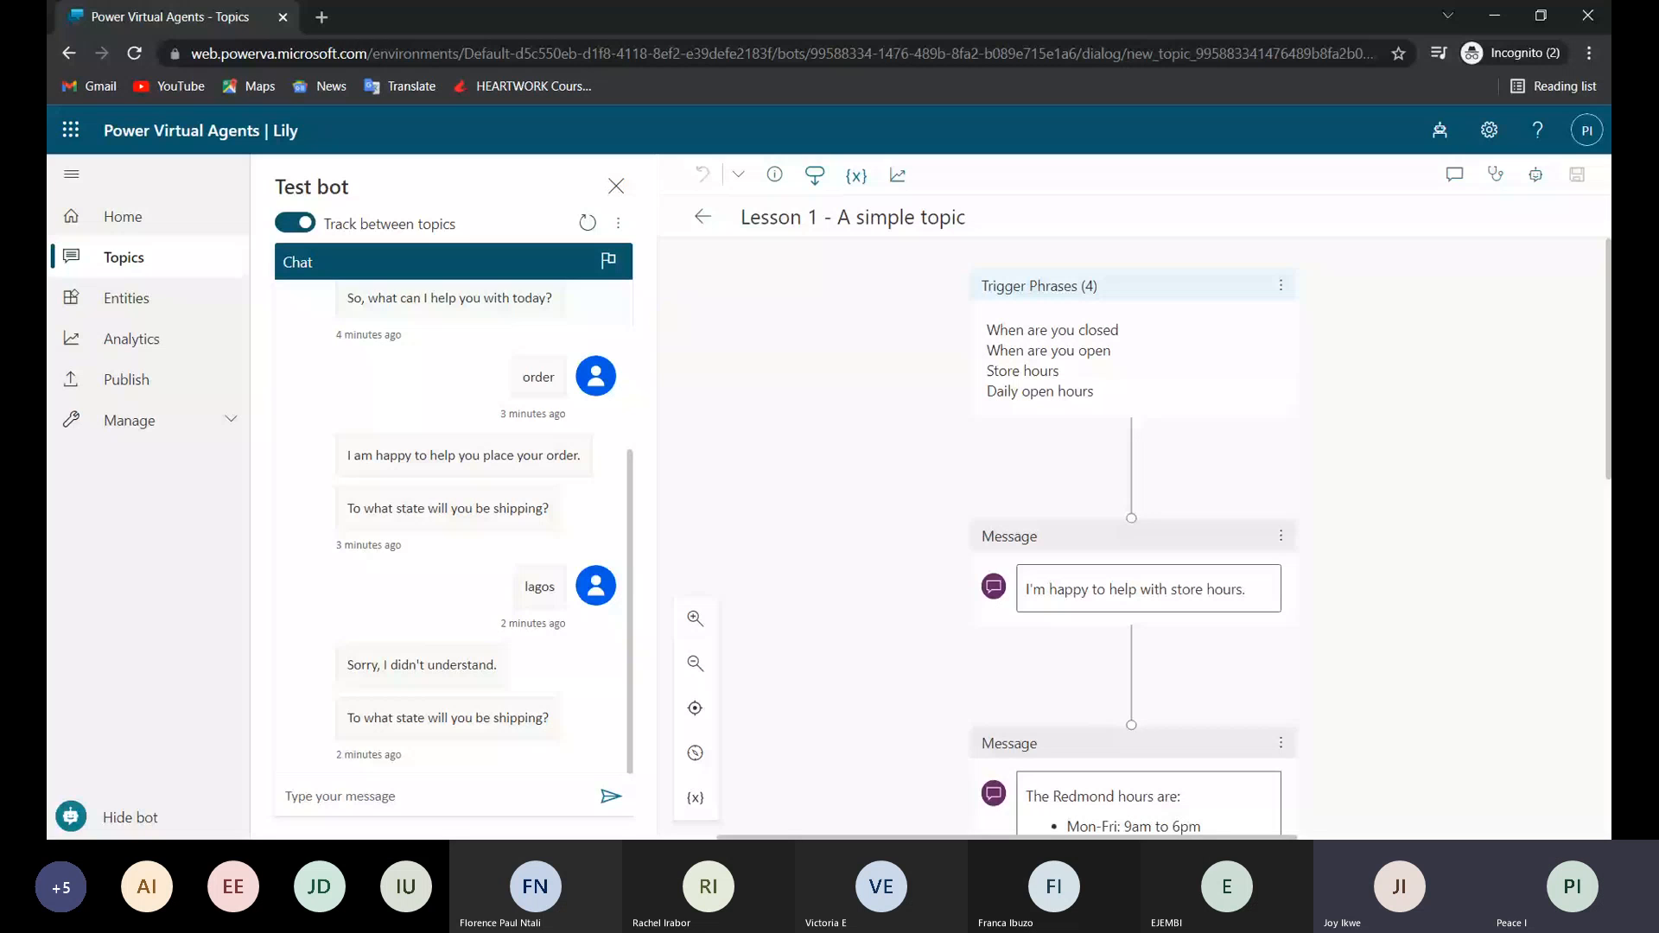
click(441, 797)
text(s)
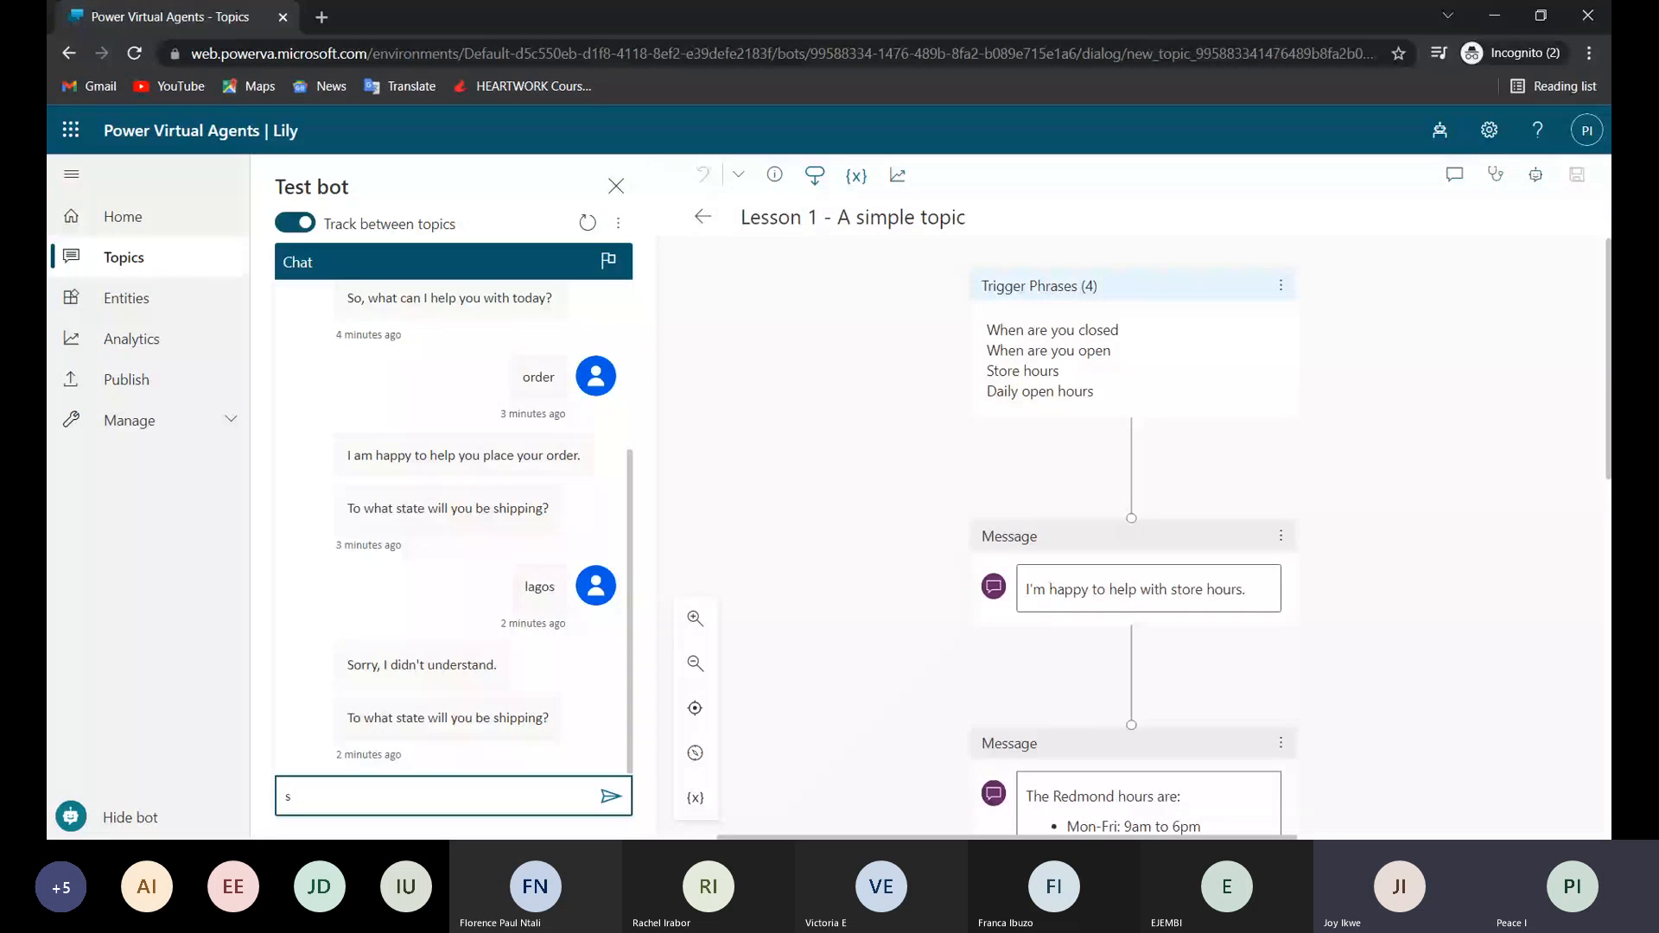
text(tore hours)
key(Return)
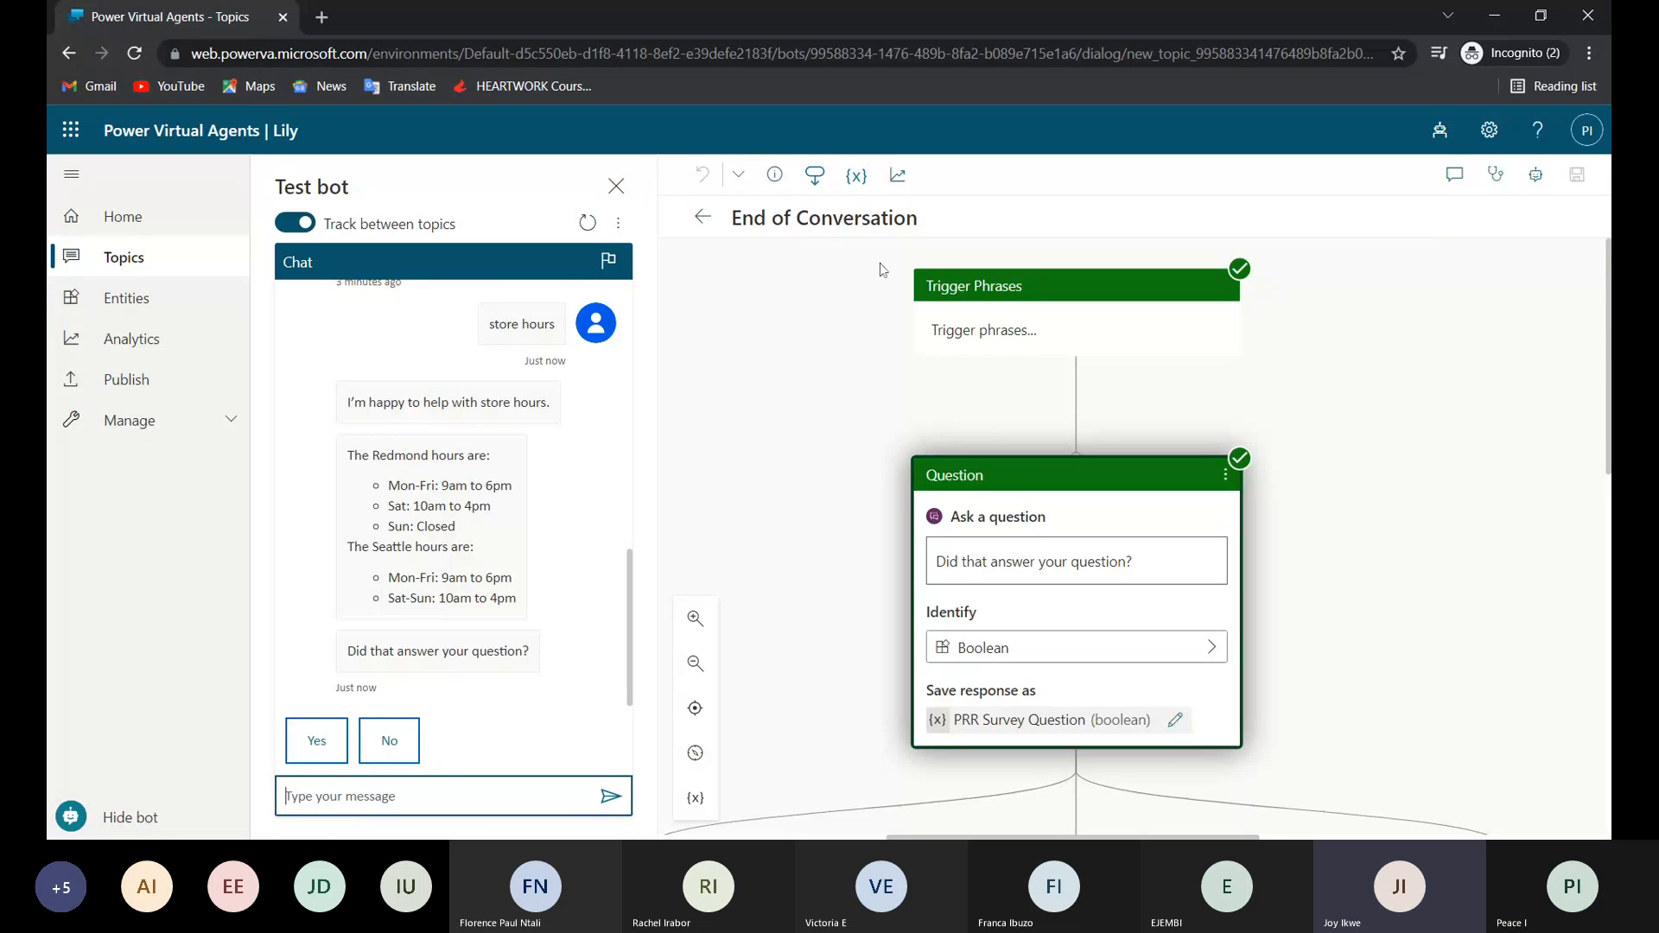
scroll(453, 492, up, 1)
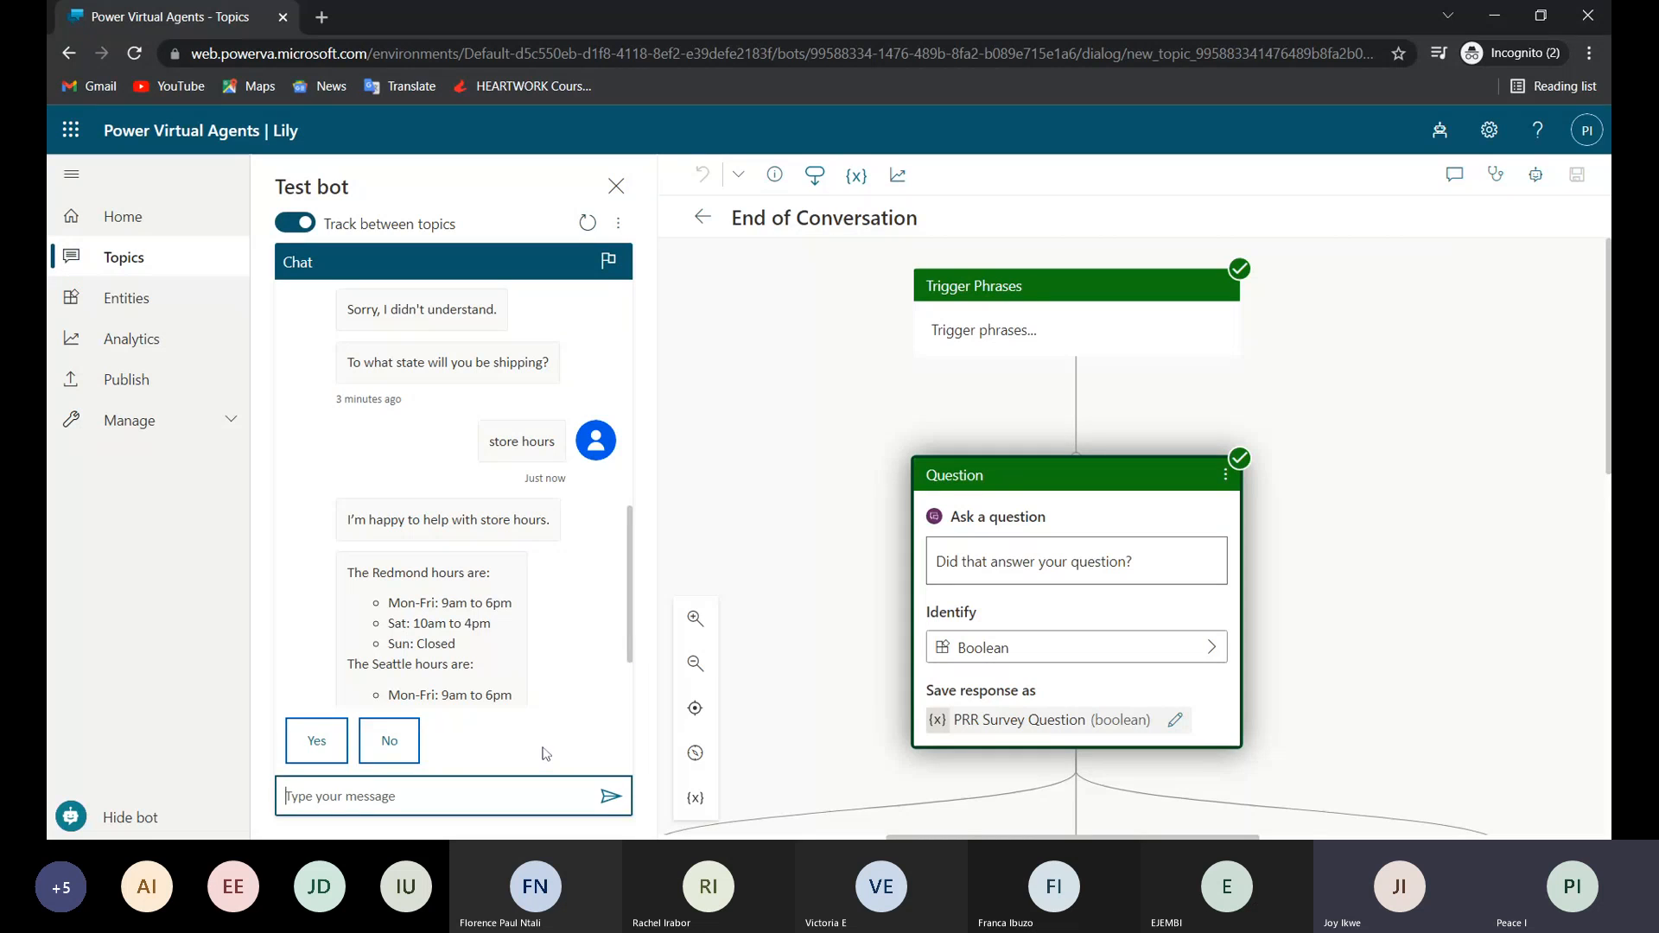
click(492, 820)
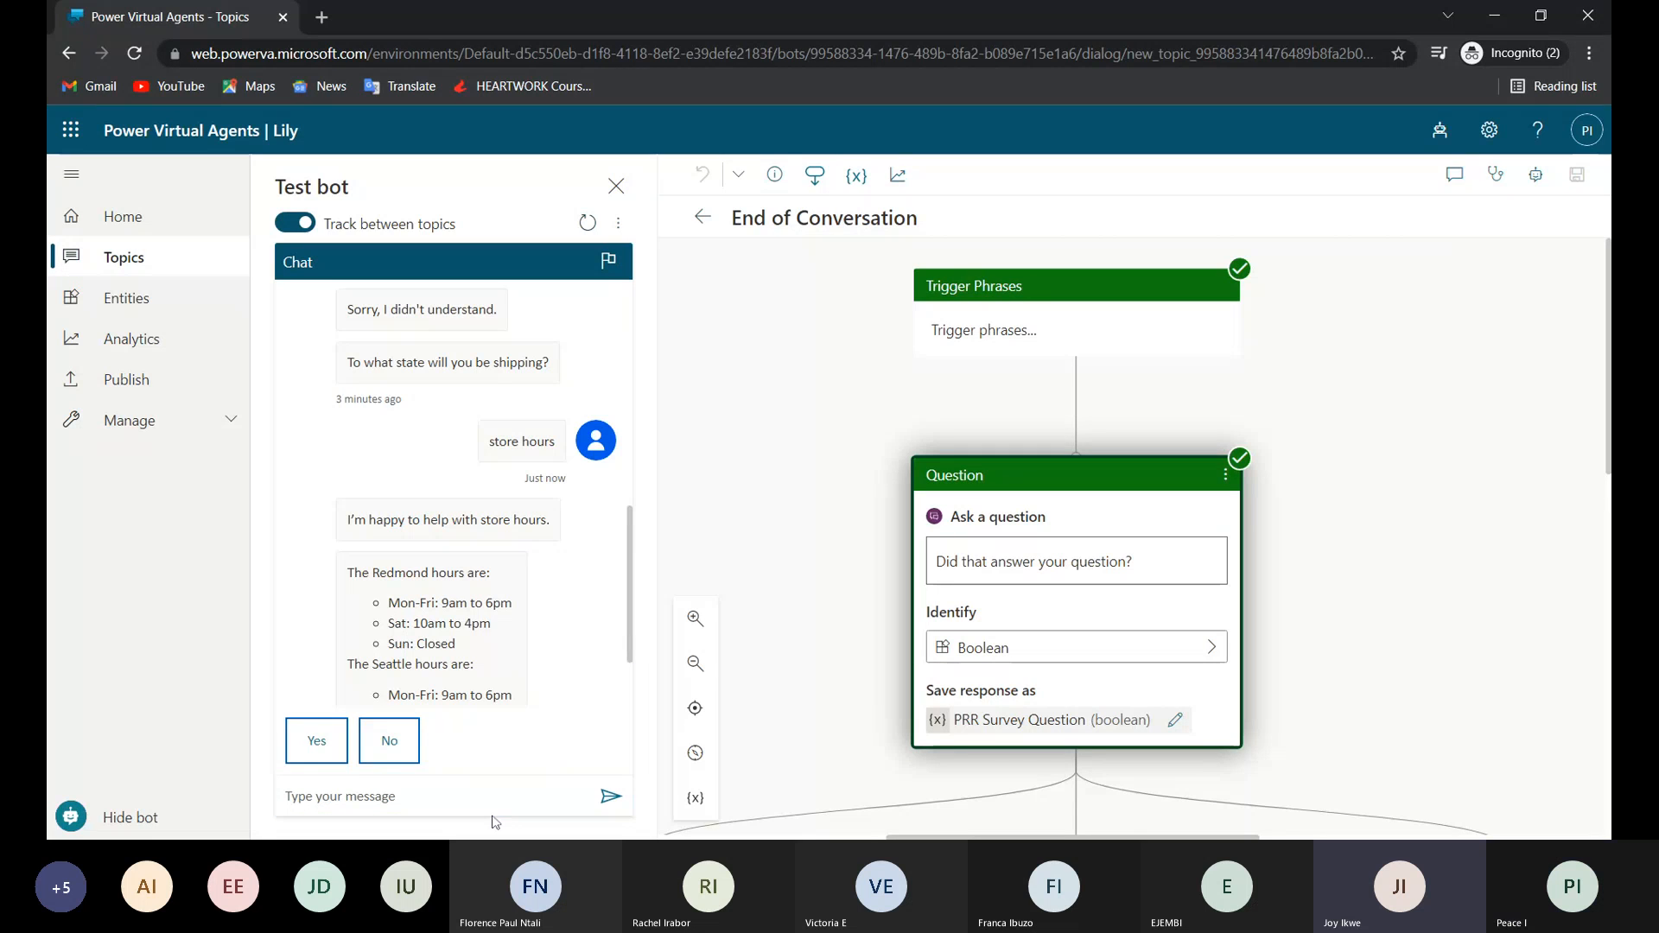
Reopen "Lesson 1 - A simple topic" and examine its tracked conversation flow from the trigger phrases to the End node.
click(702, 218)
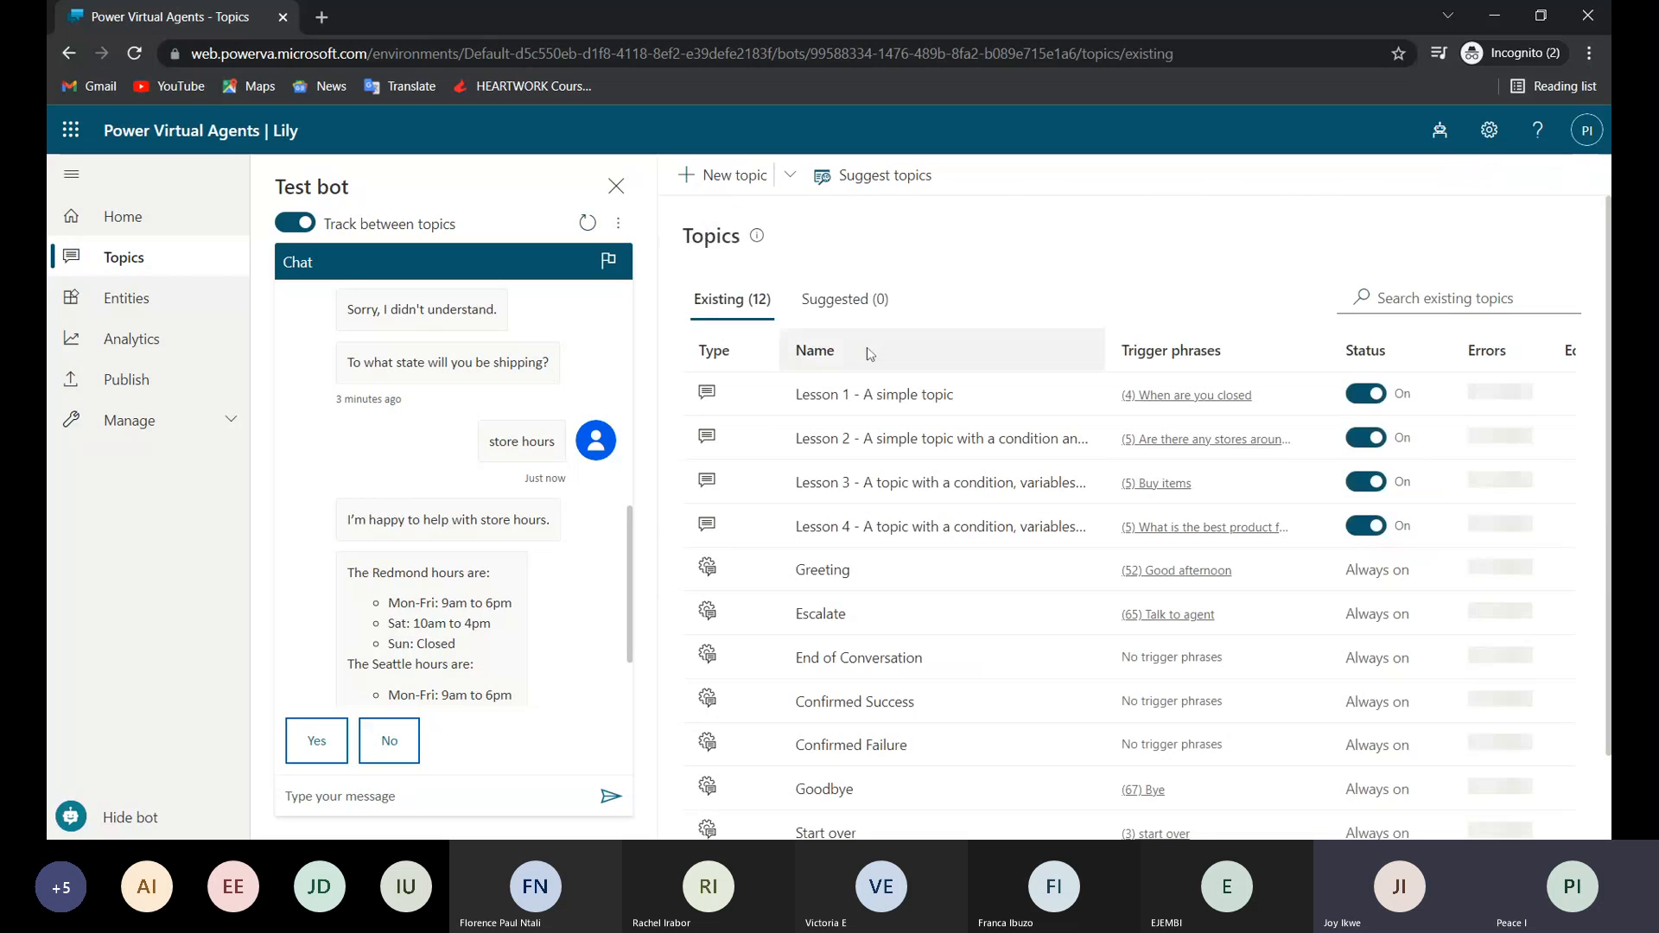
click(877, 397)
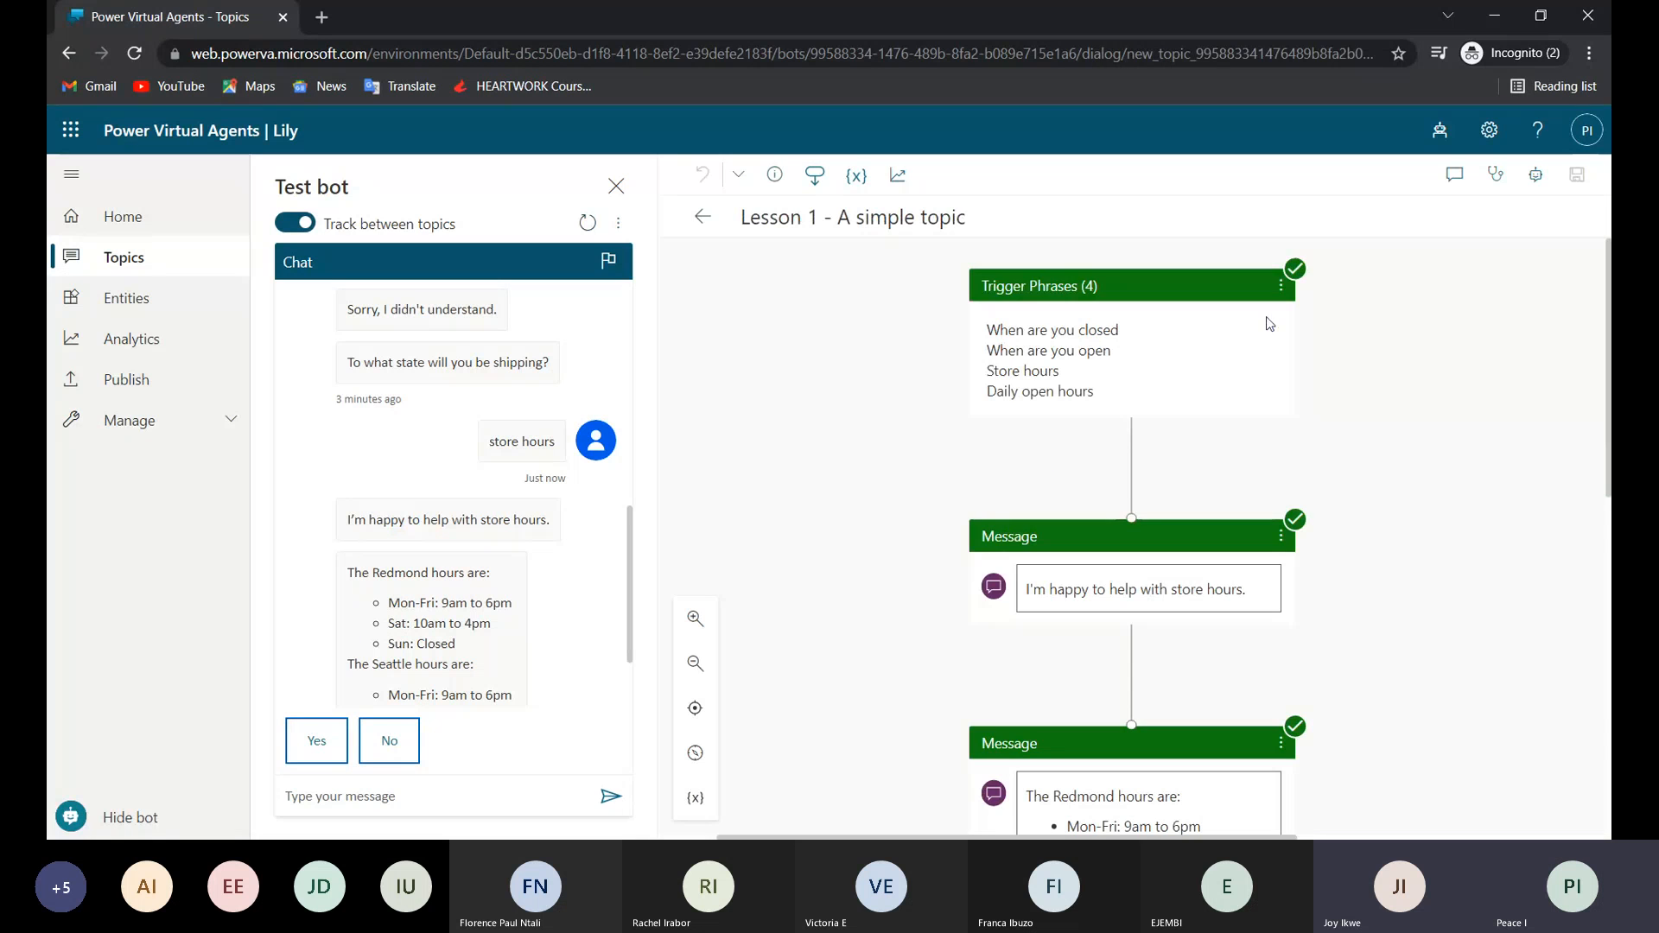
scroll(1180, 664, down, 1)
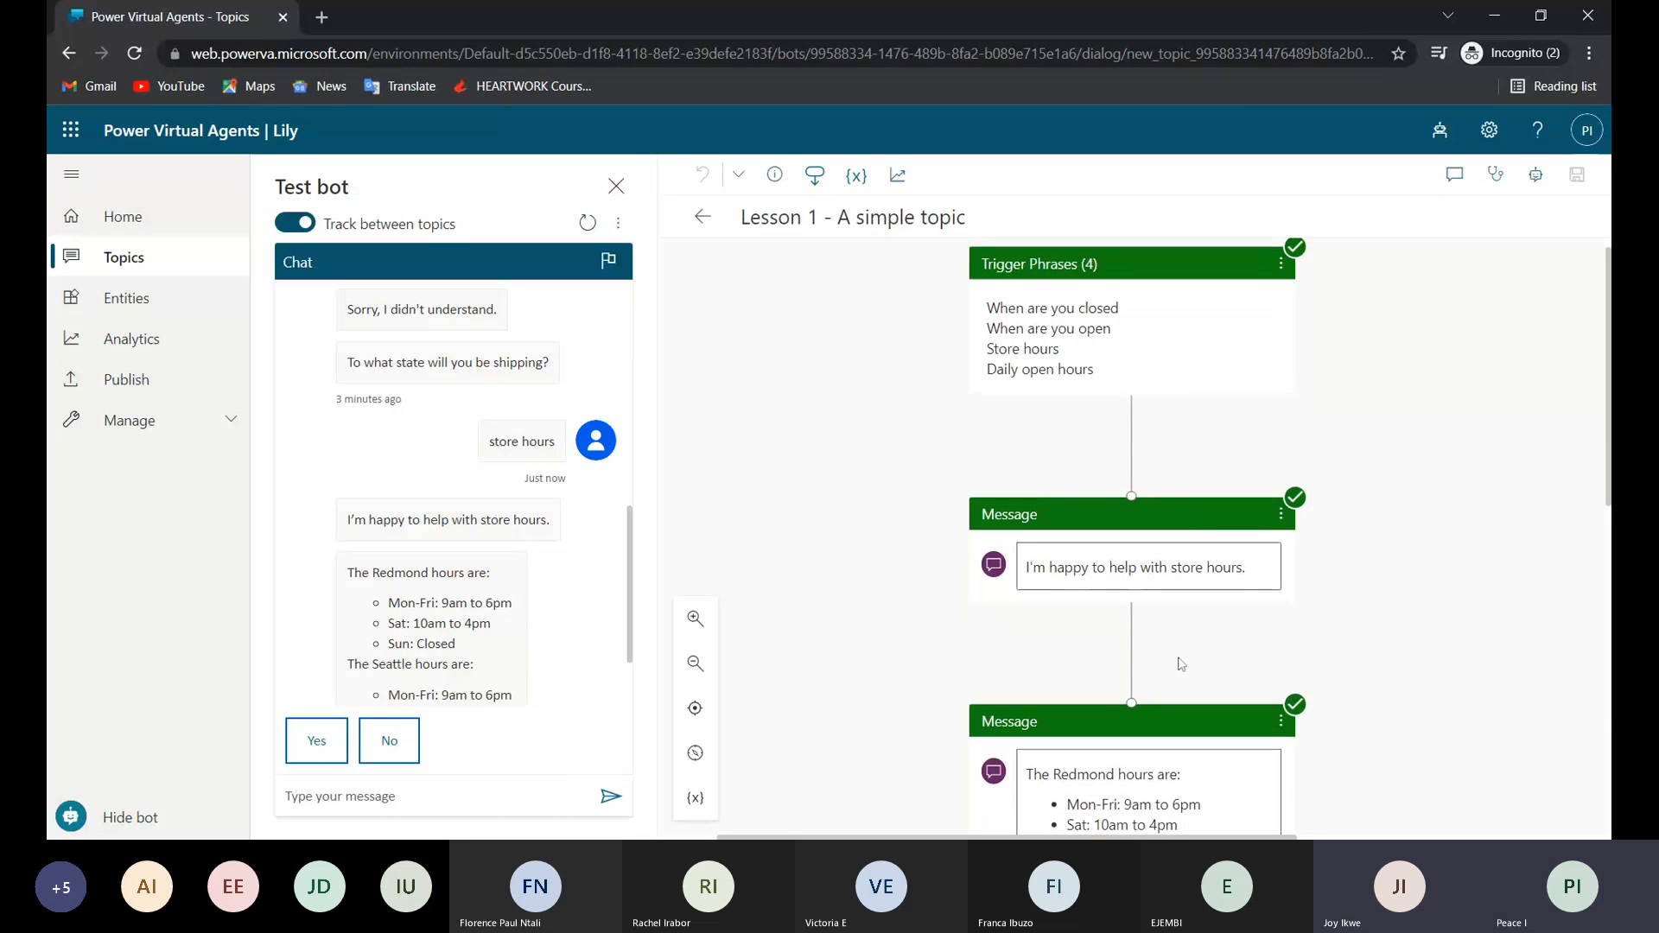
scroll(1180, 664, down, 3)
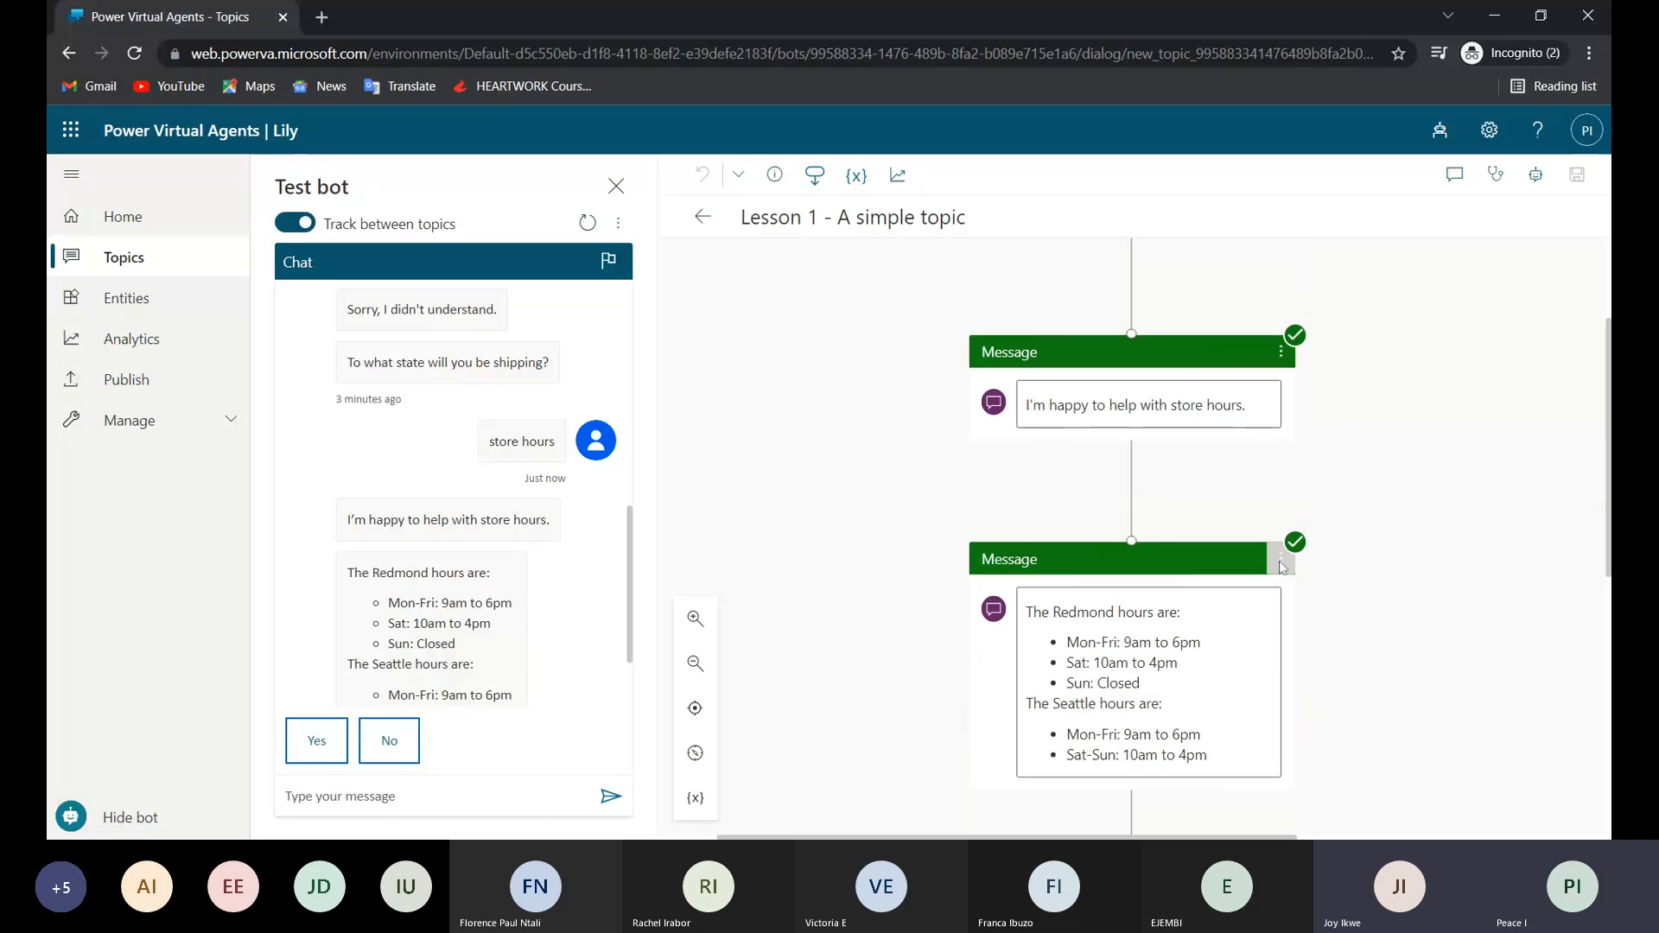
scroll(1283, 567, down, 5)
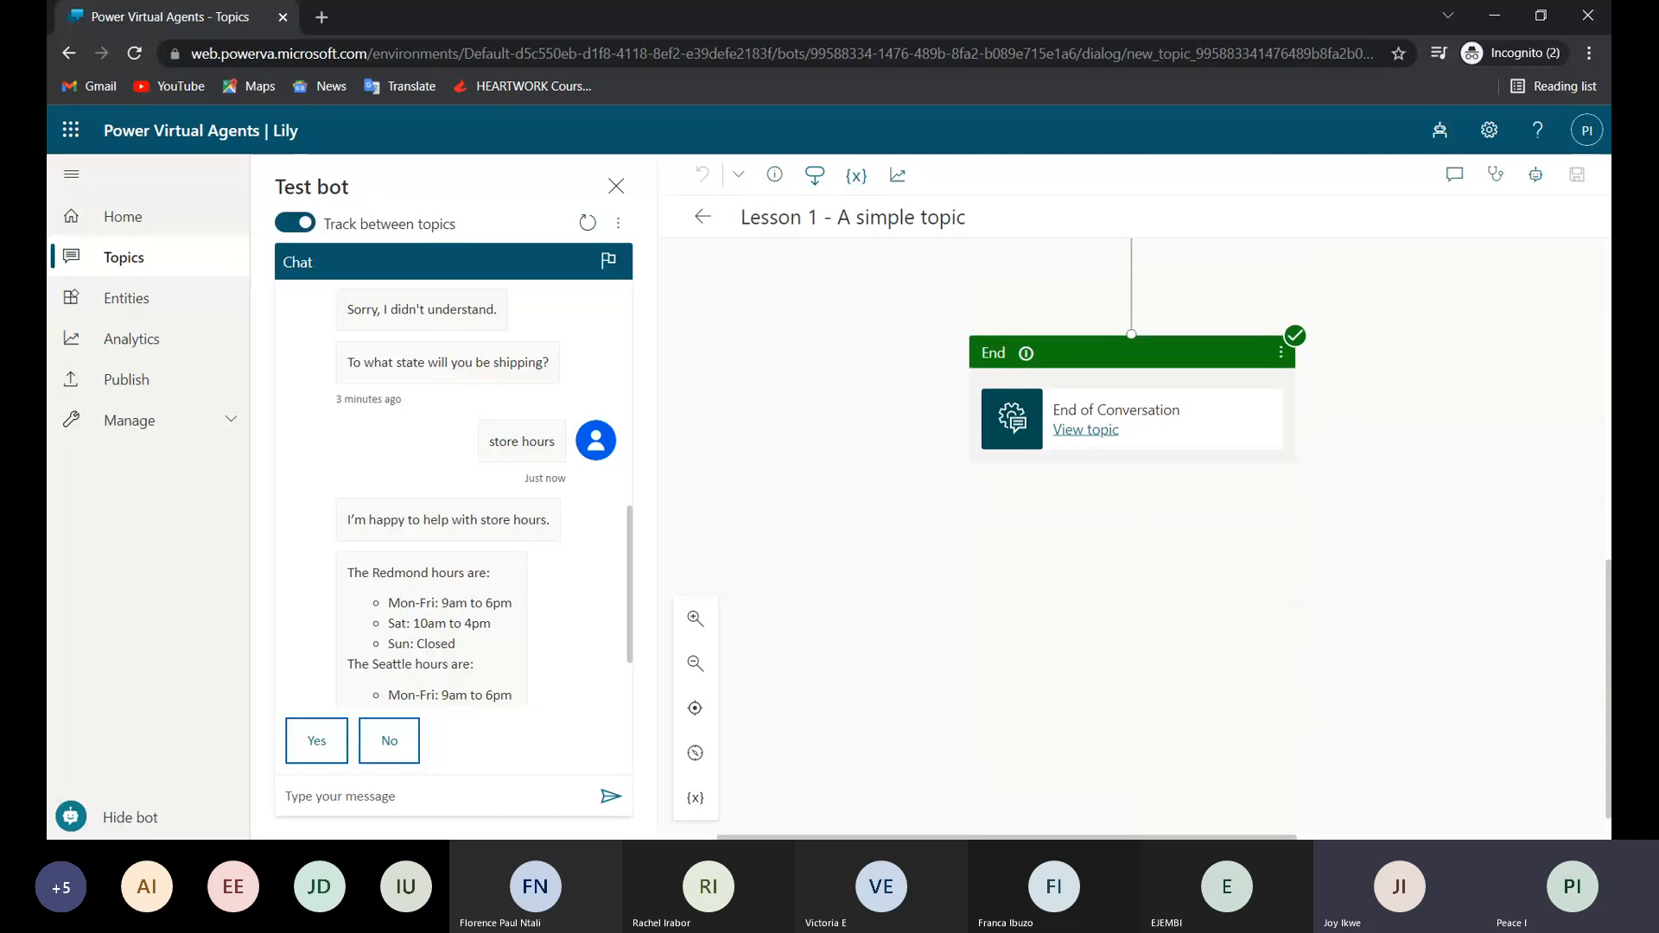
mouse_move(1028, 352)
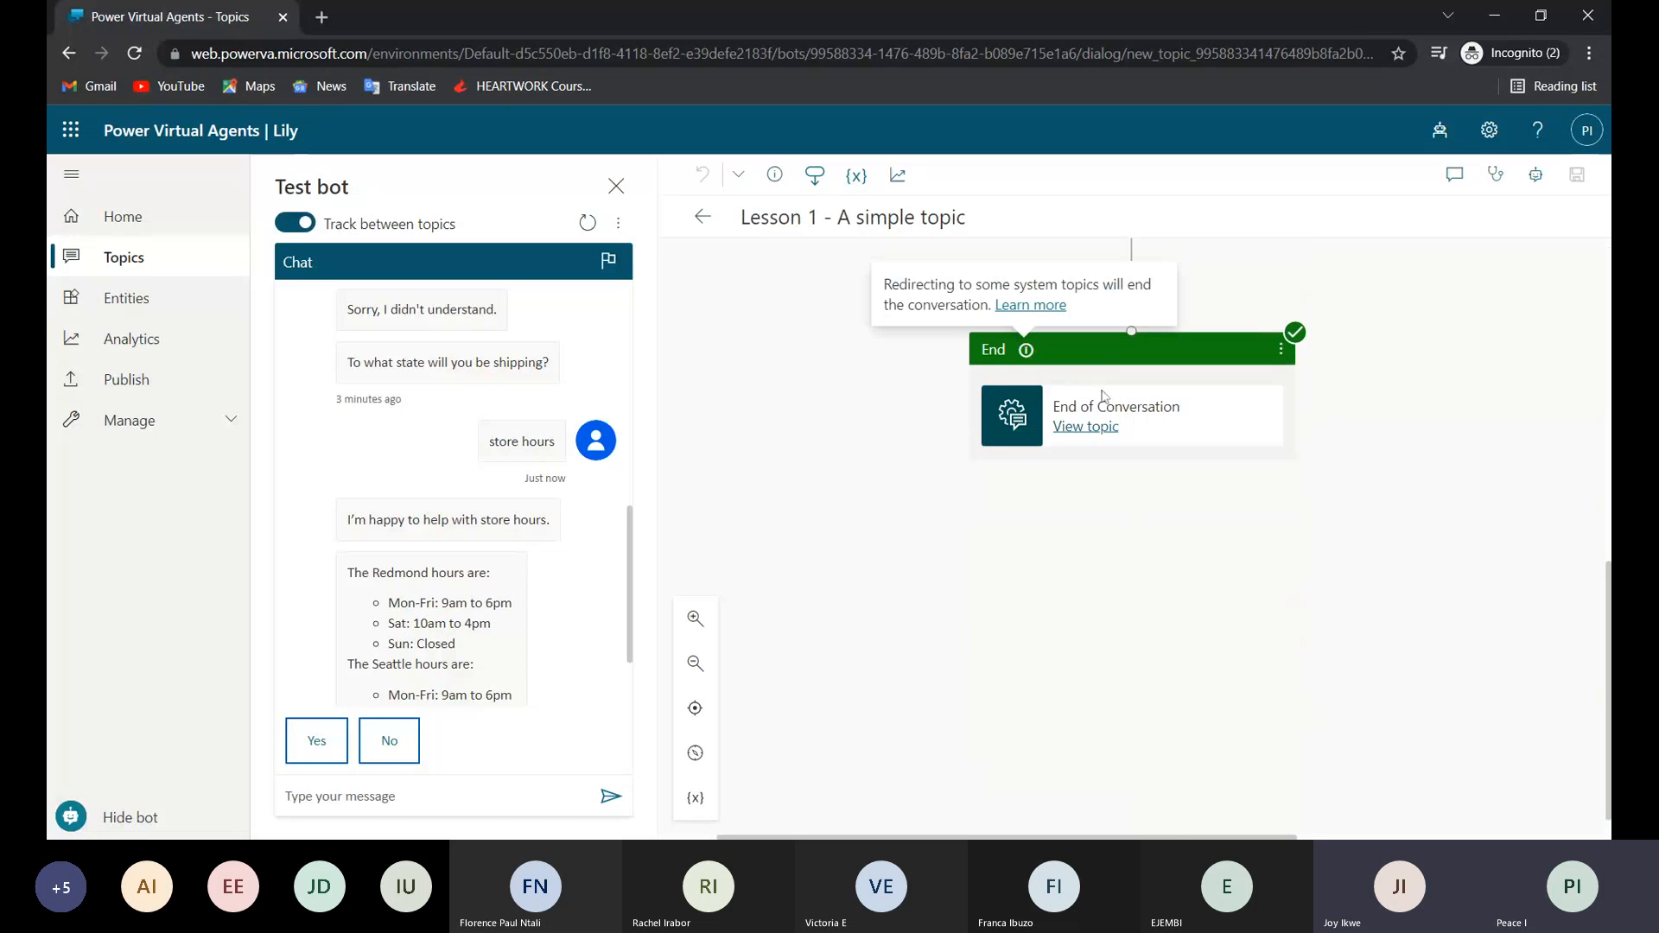
drag(1052, 413, 1182, 418)
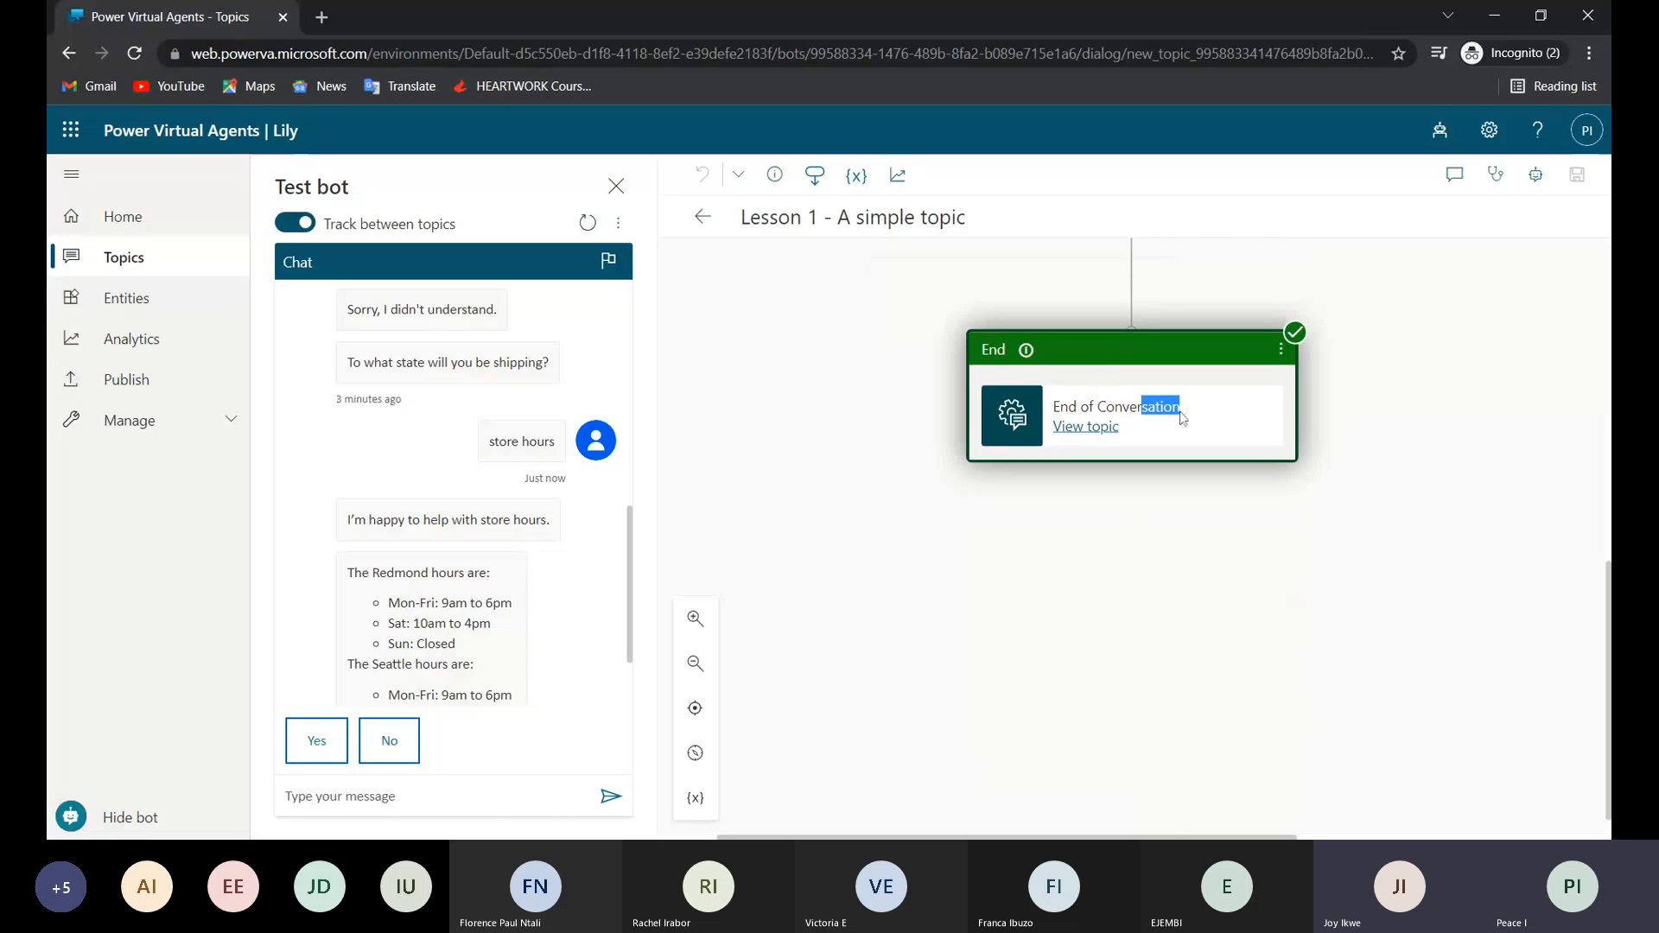
scroll(1182, 418, up, 4)
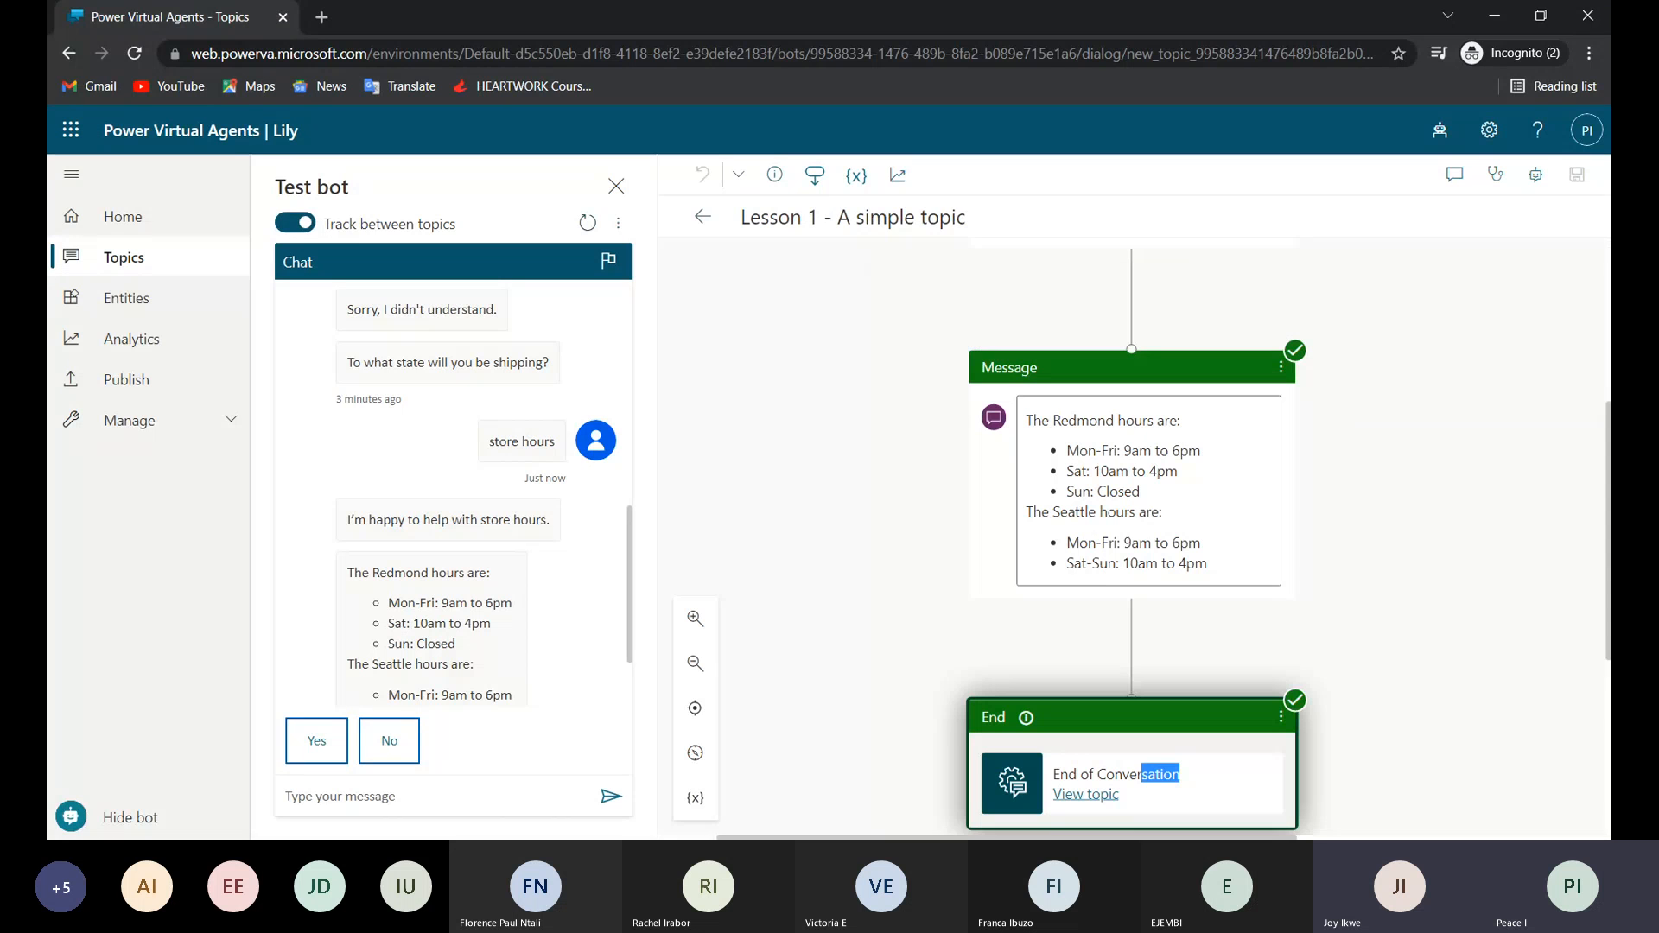
scroll(1172, 399, up, 4)
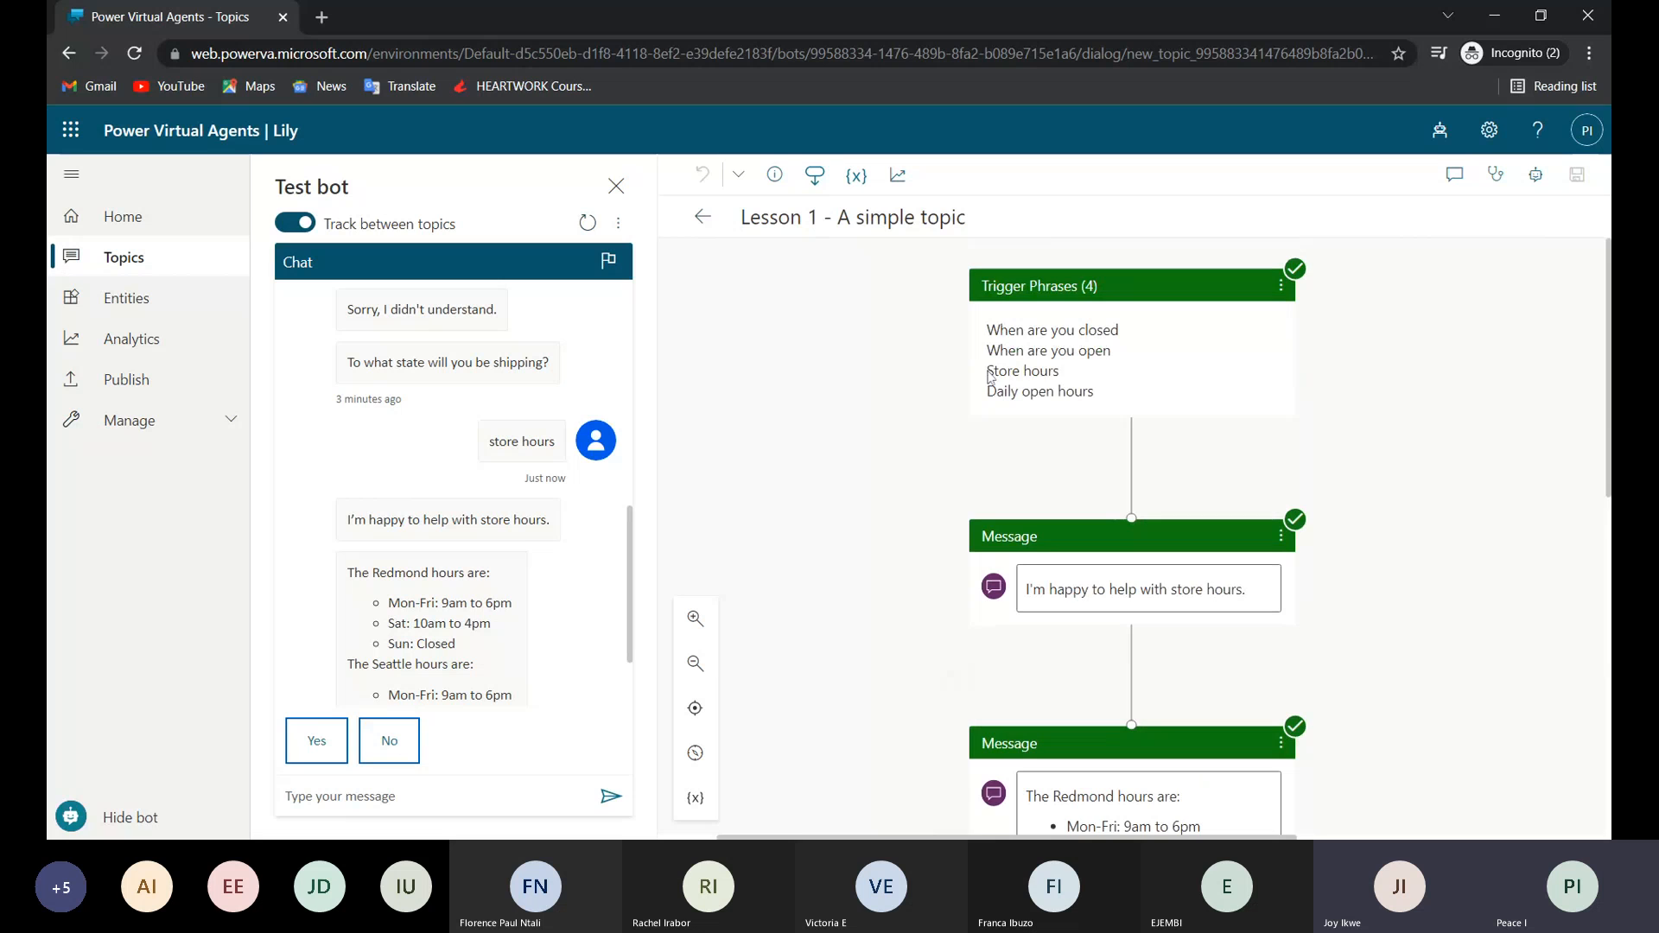
View the trigger phrase details of the Lesson 1 topic, including the "Store hours" phrase, and close them.
drag(989, 377, 1054, 392)
click(1061, 373)
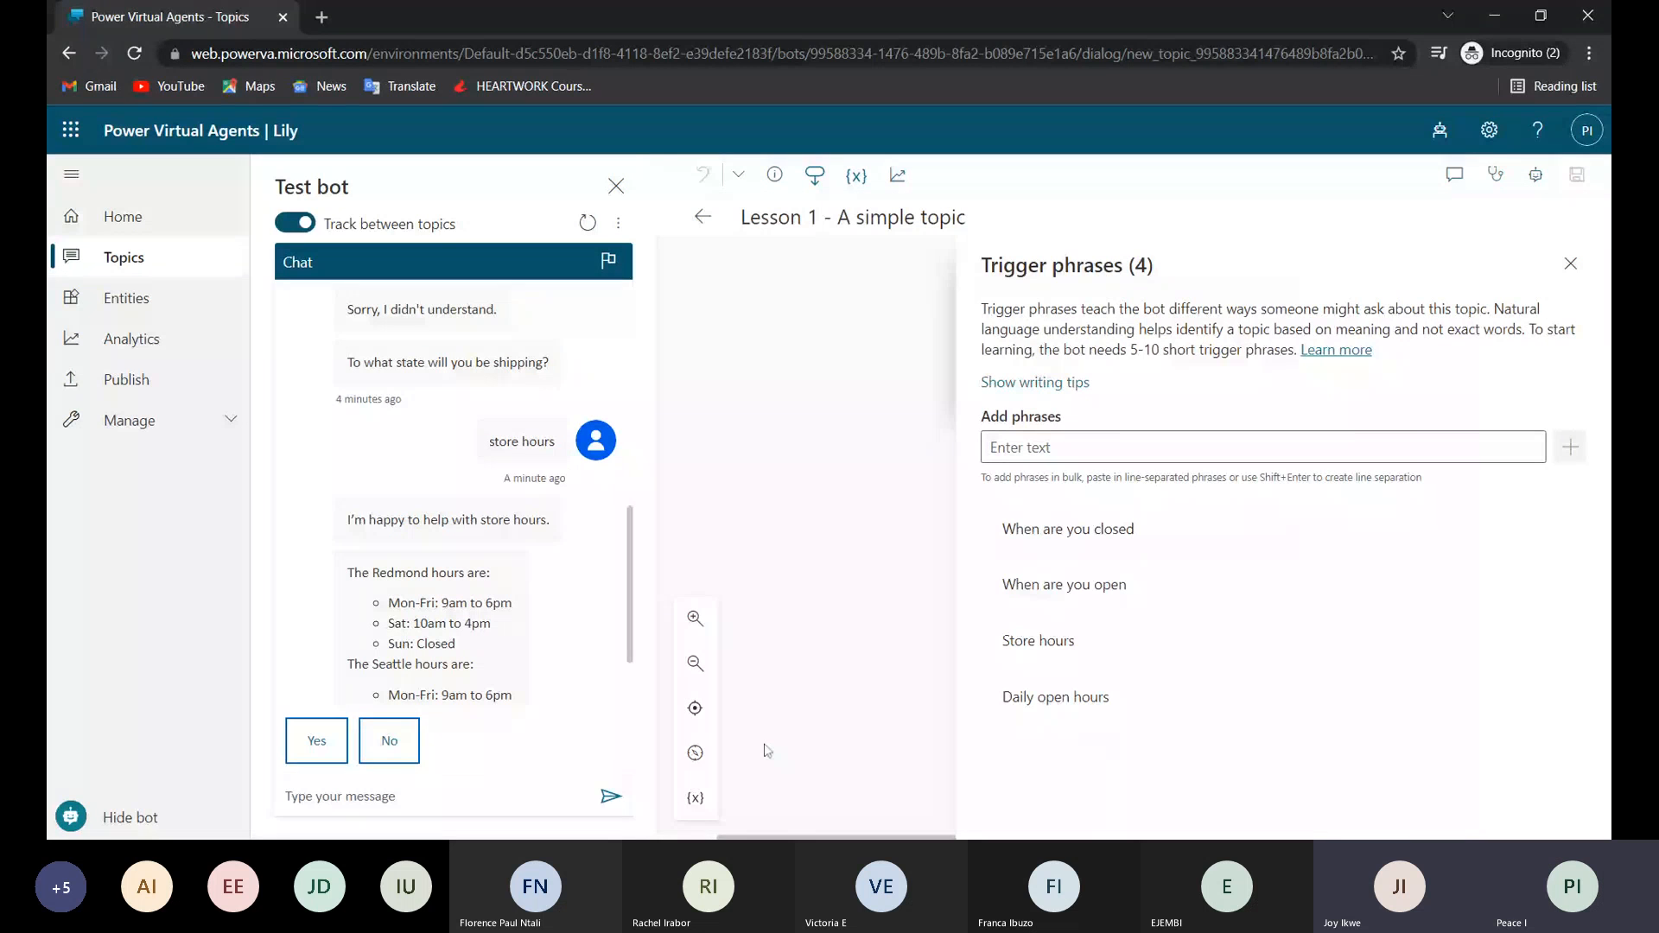
click(400, 806)
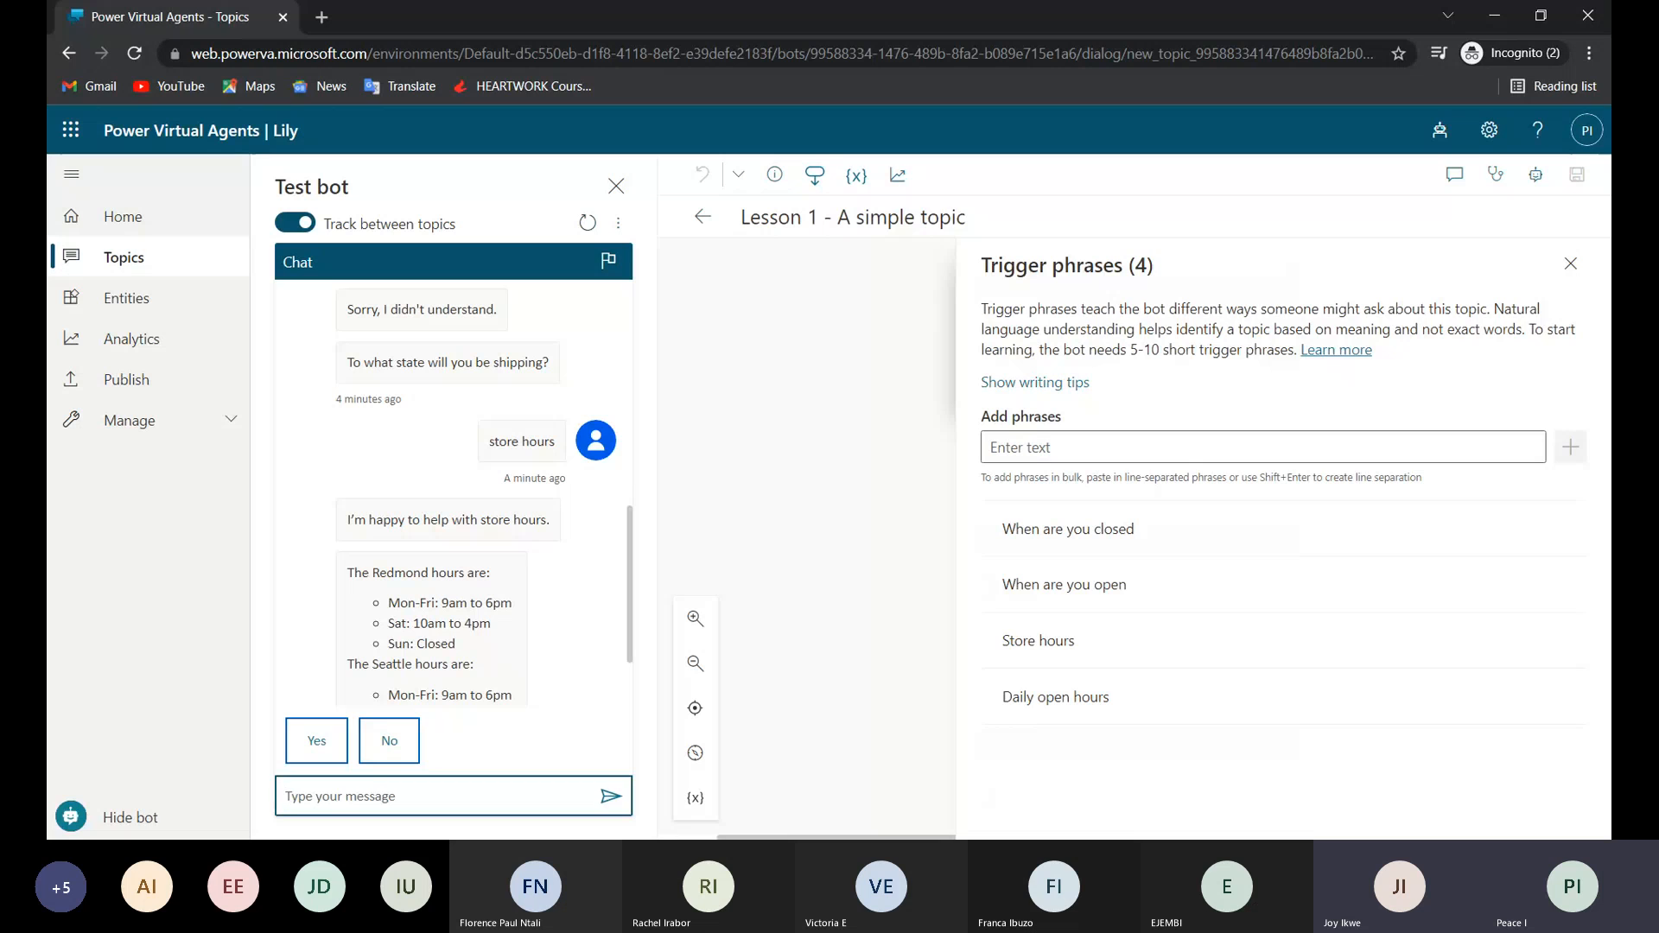
click(1150, 529)
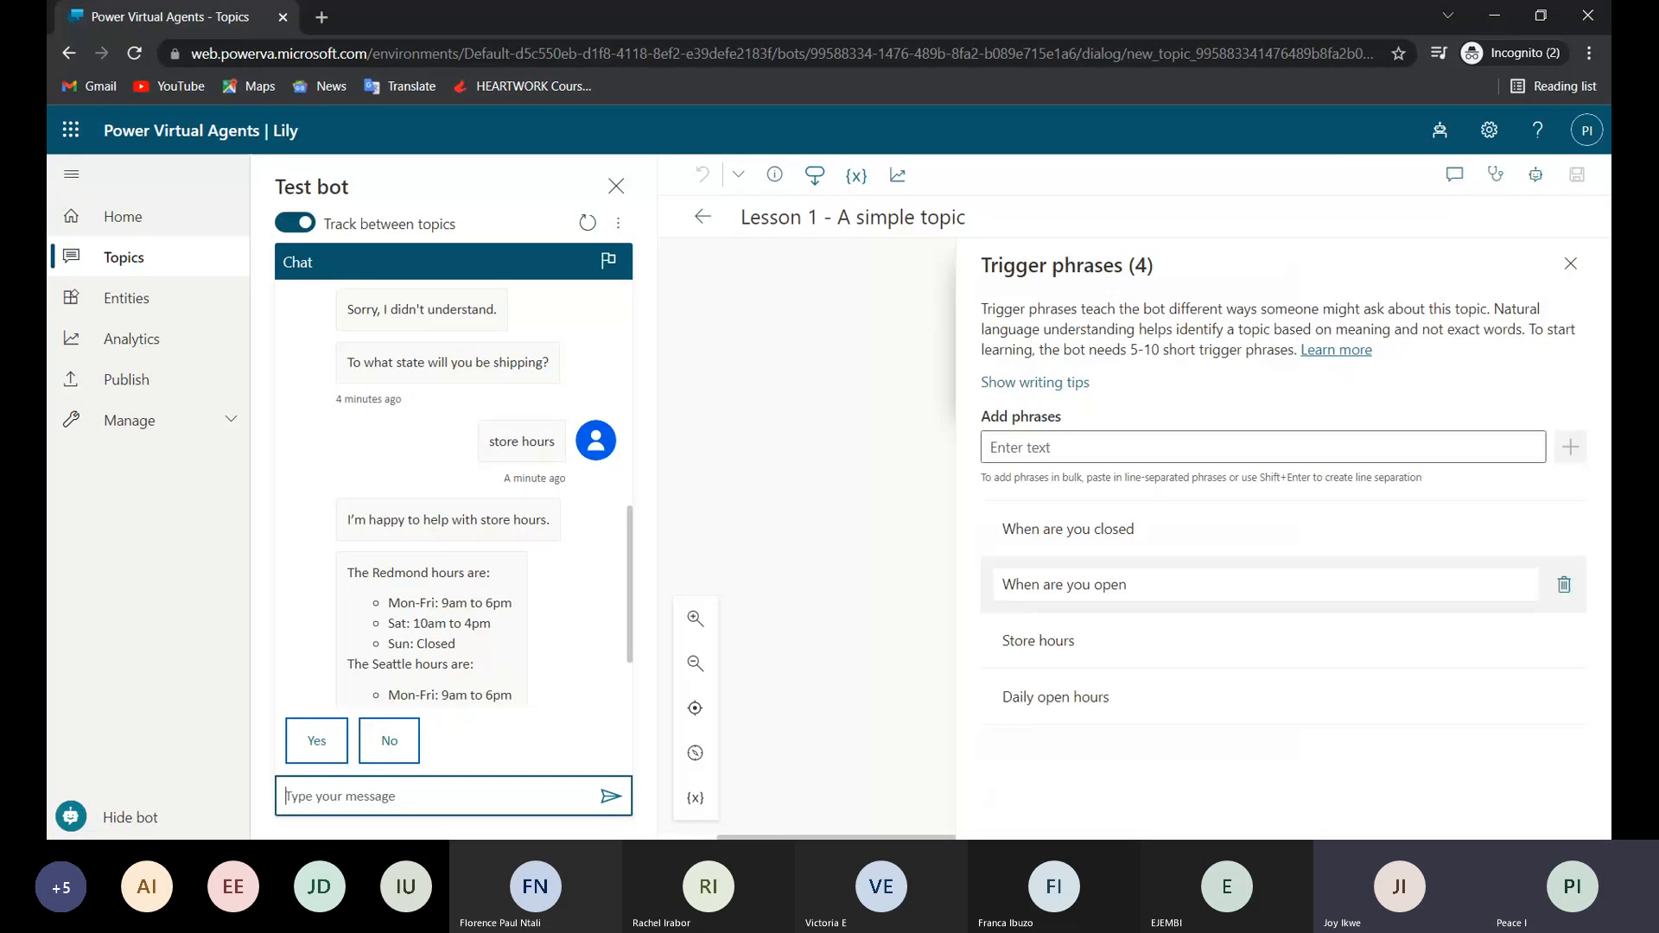
click(1571, 263)
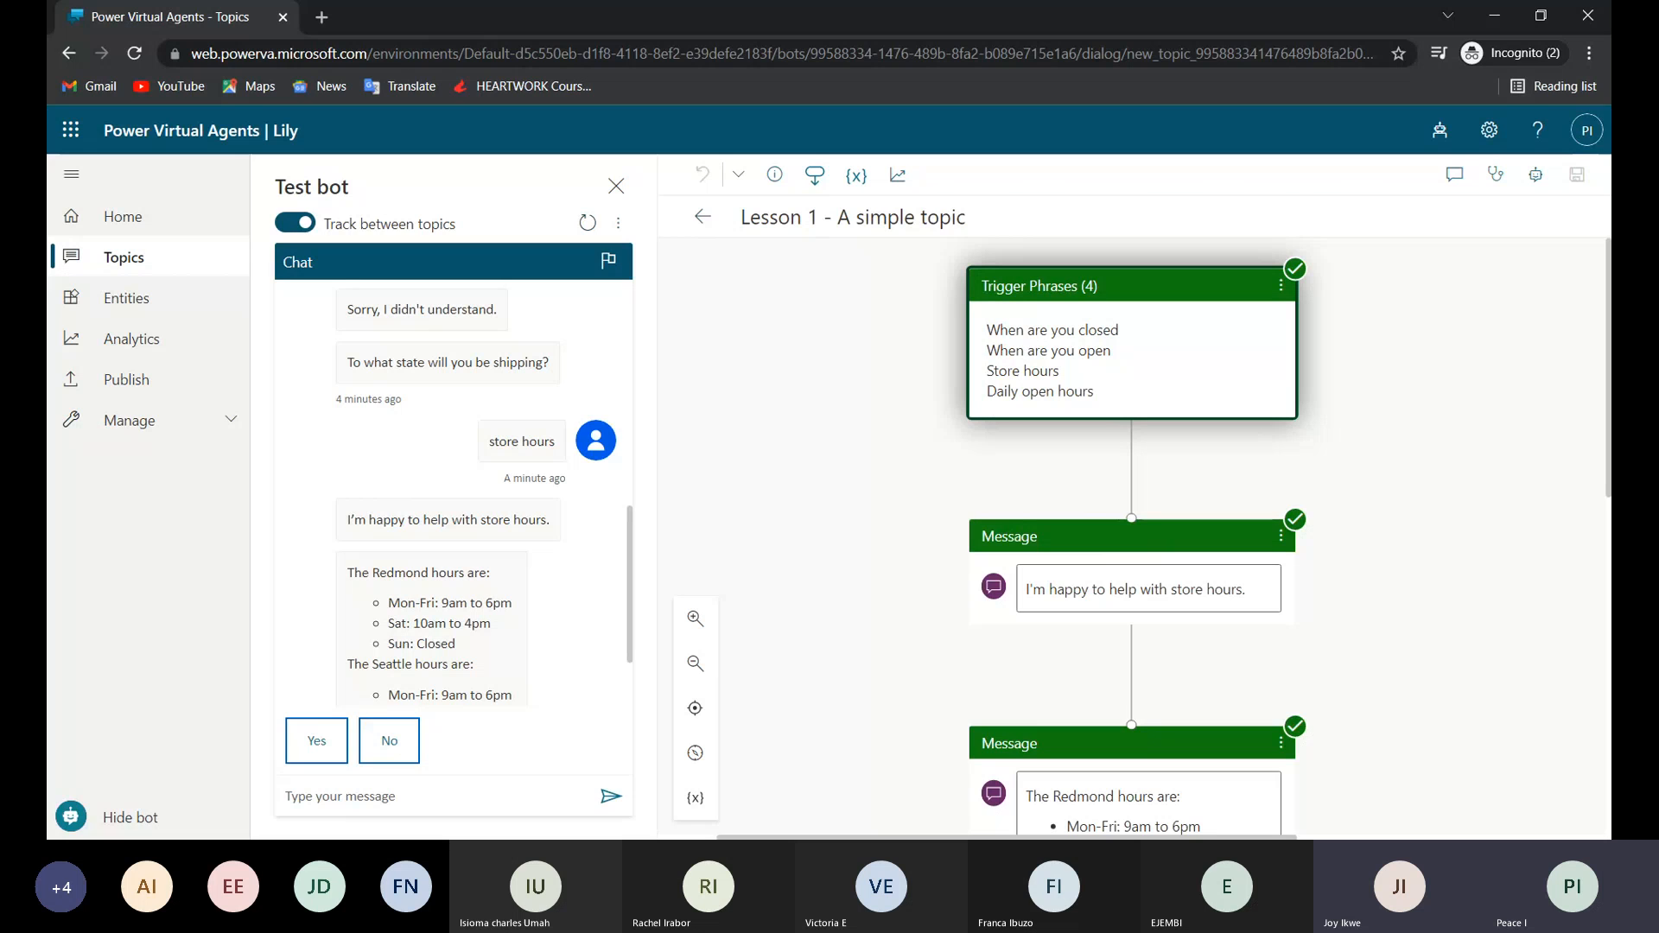
Review the Lesson 1 message nodes and the End of Conversation redirect, and return to the topics list.
scroll(1132, 432, down, 2)
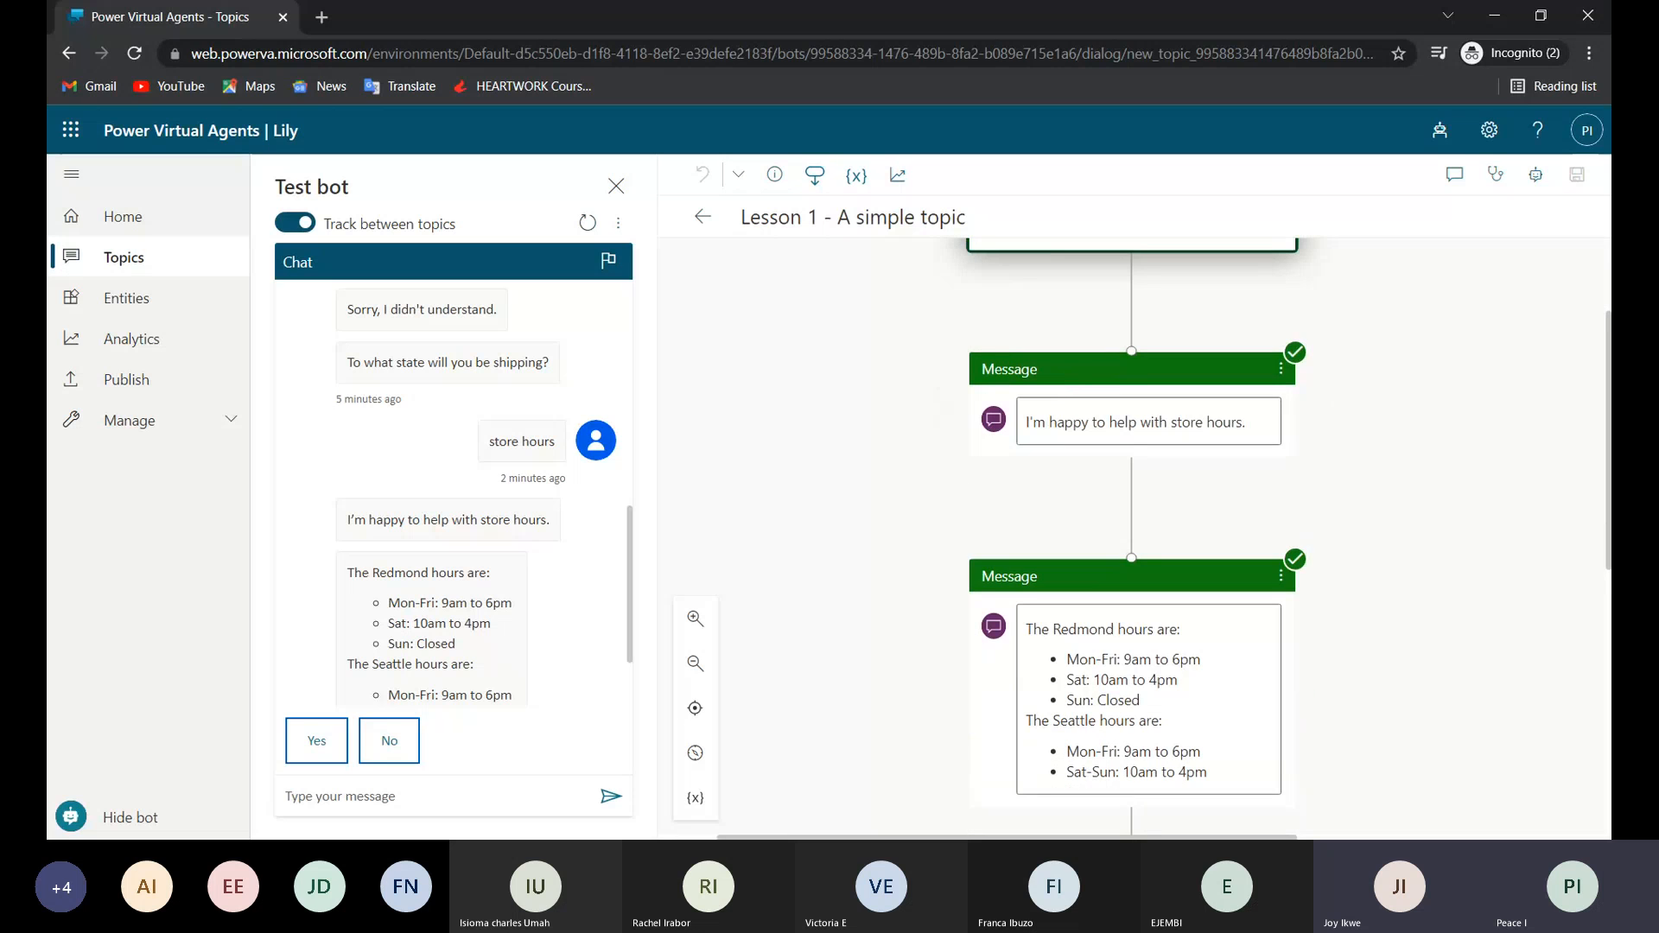
scroll(1051, 579, down, 1)
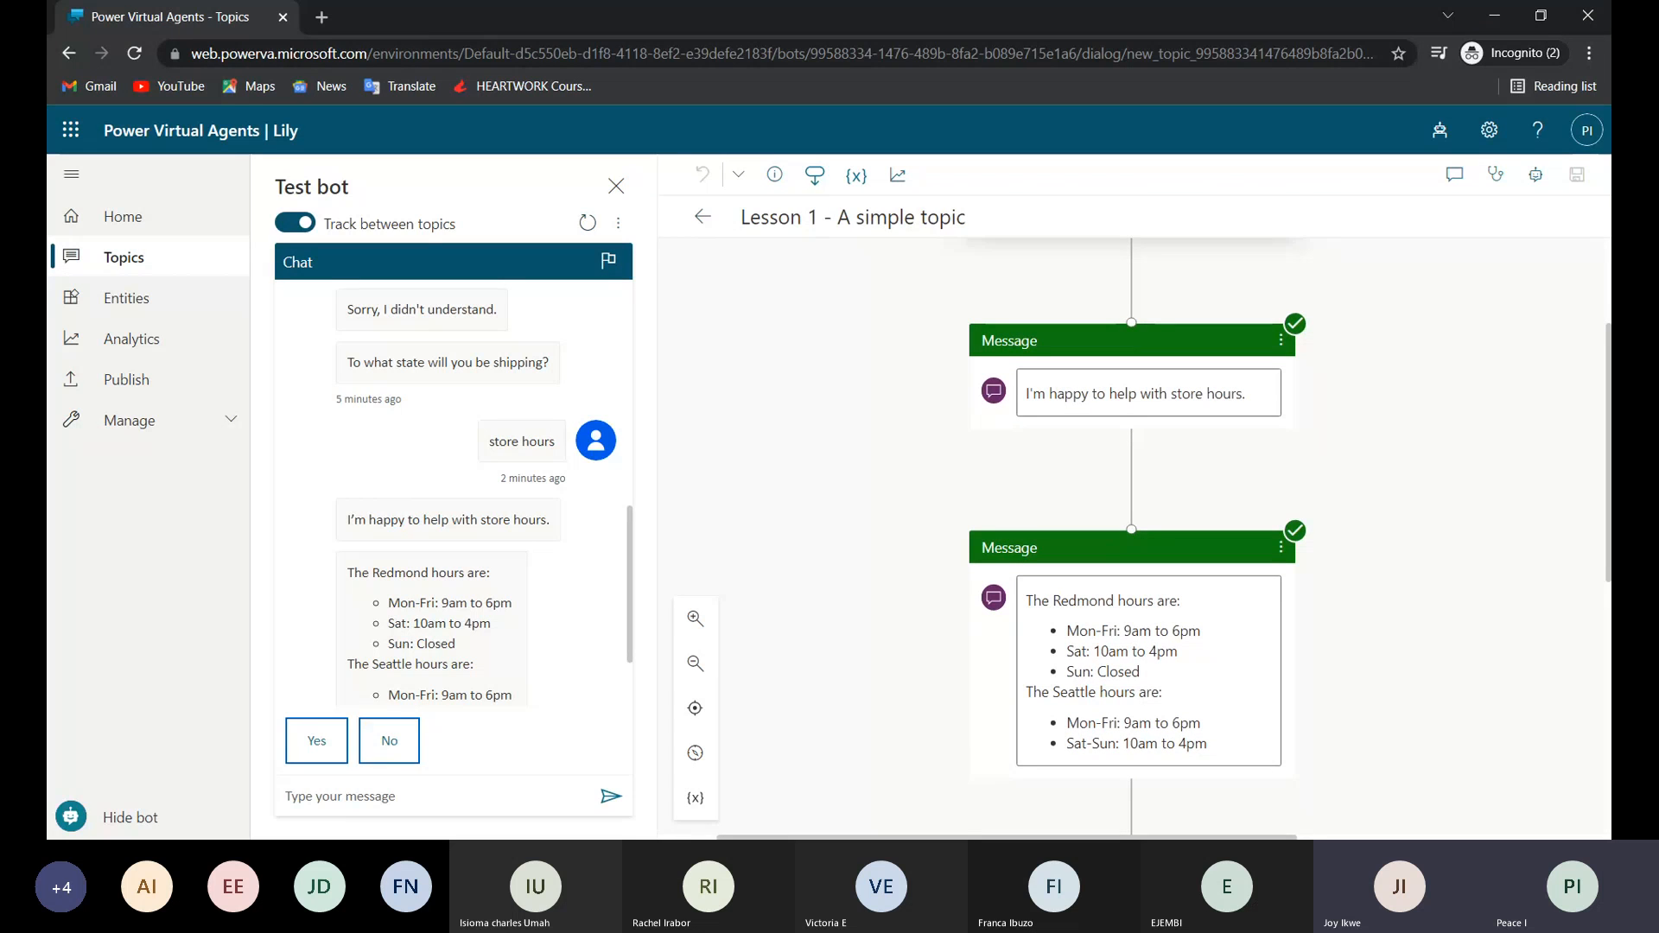
scroll(1132, 519, down, 2)
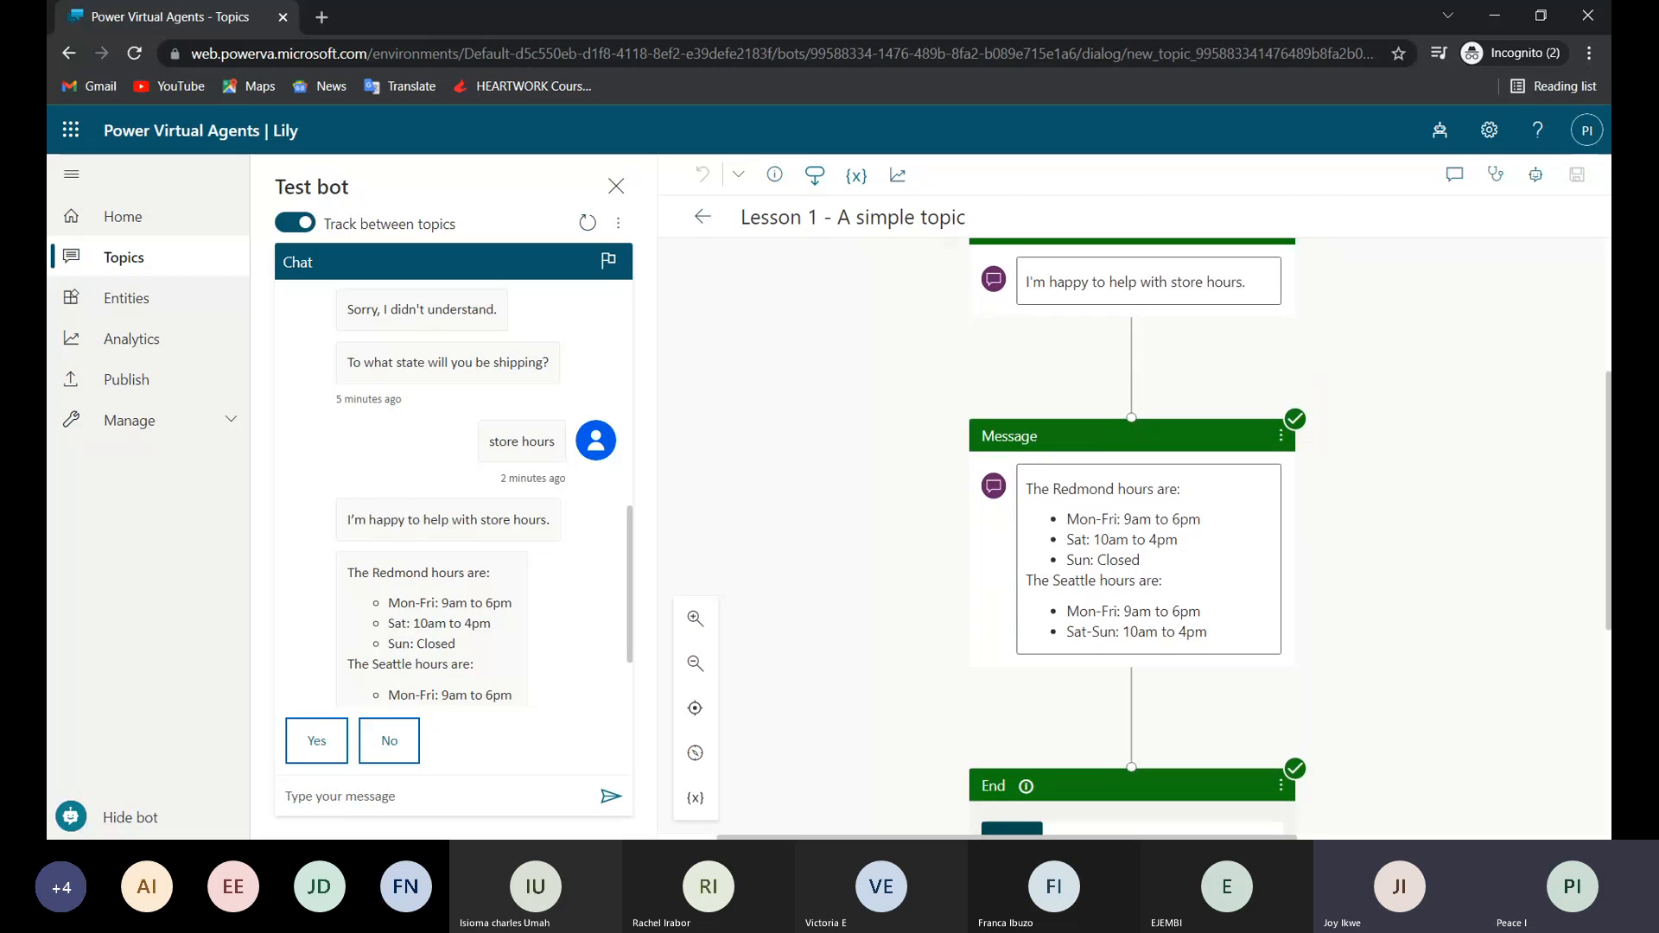
scroll(1132, 518, down, 2)
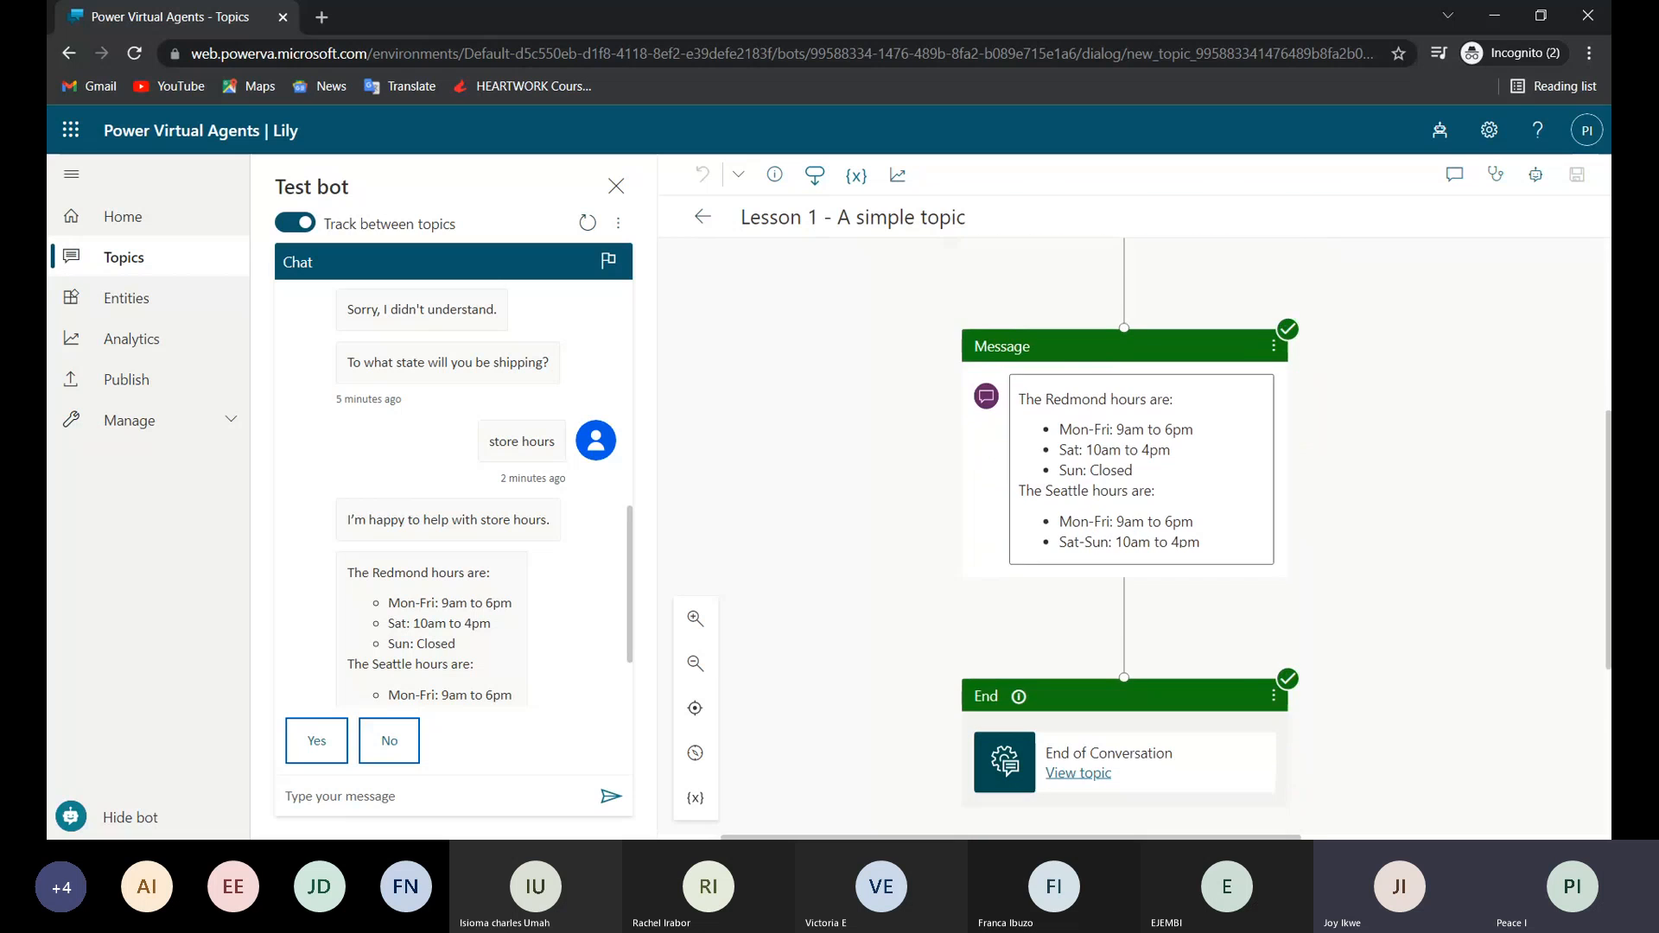
scroll(1174, 558, down, 2)
scroll(1115, 525, down, 2)
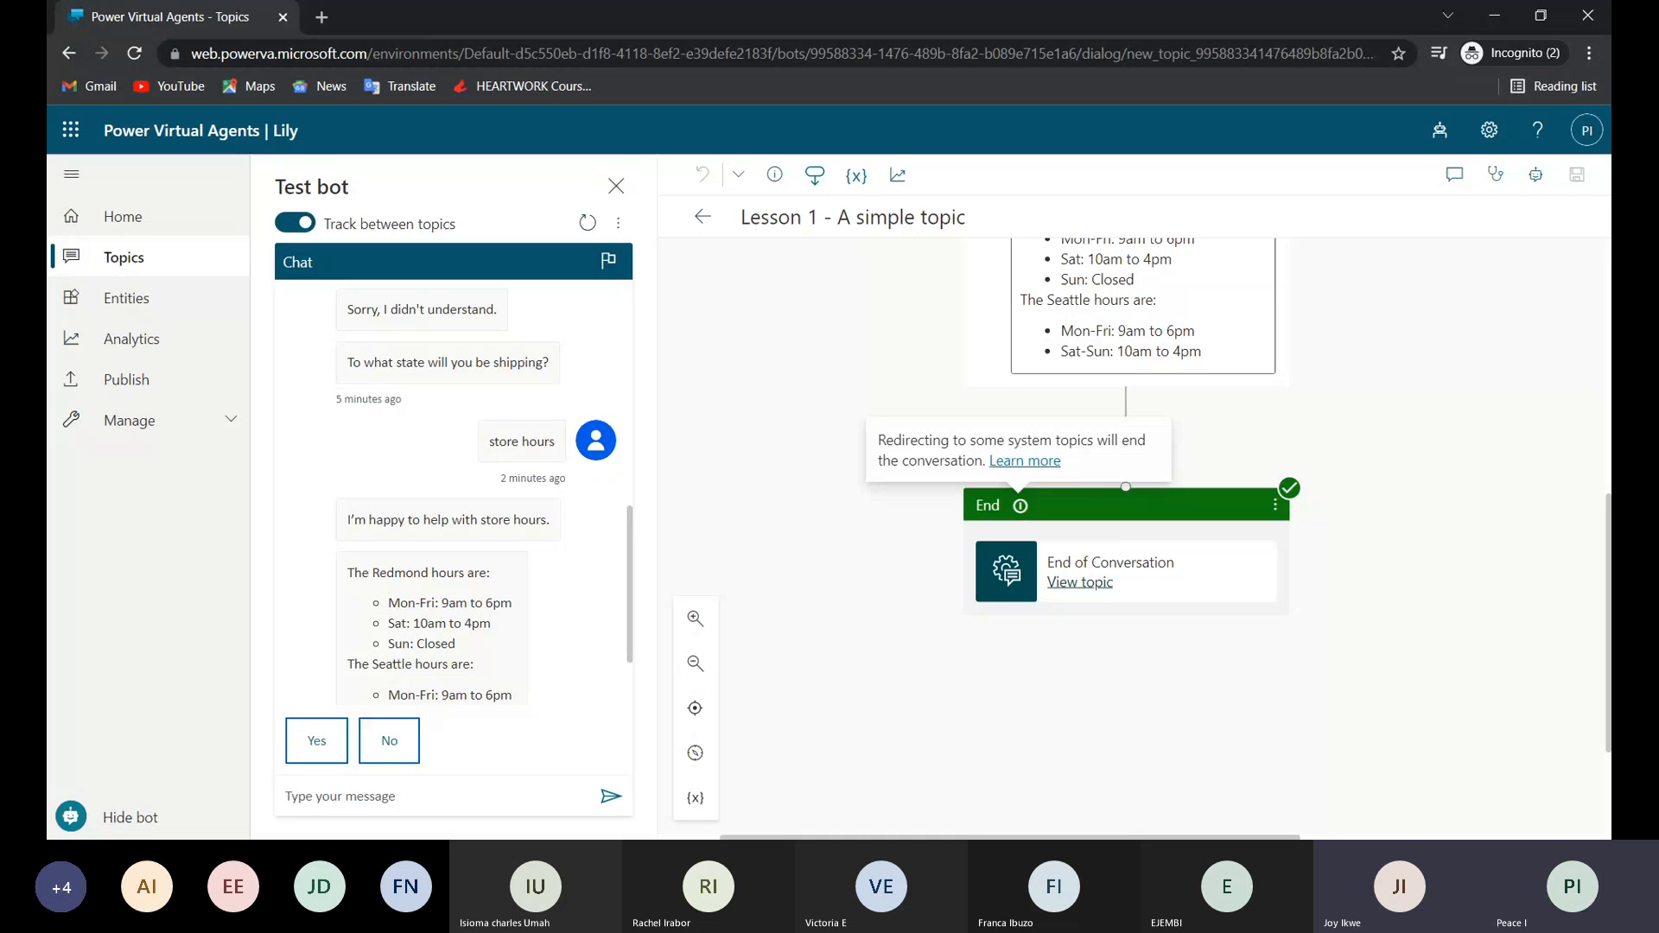
click(704, 217)
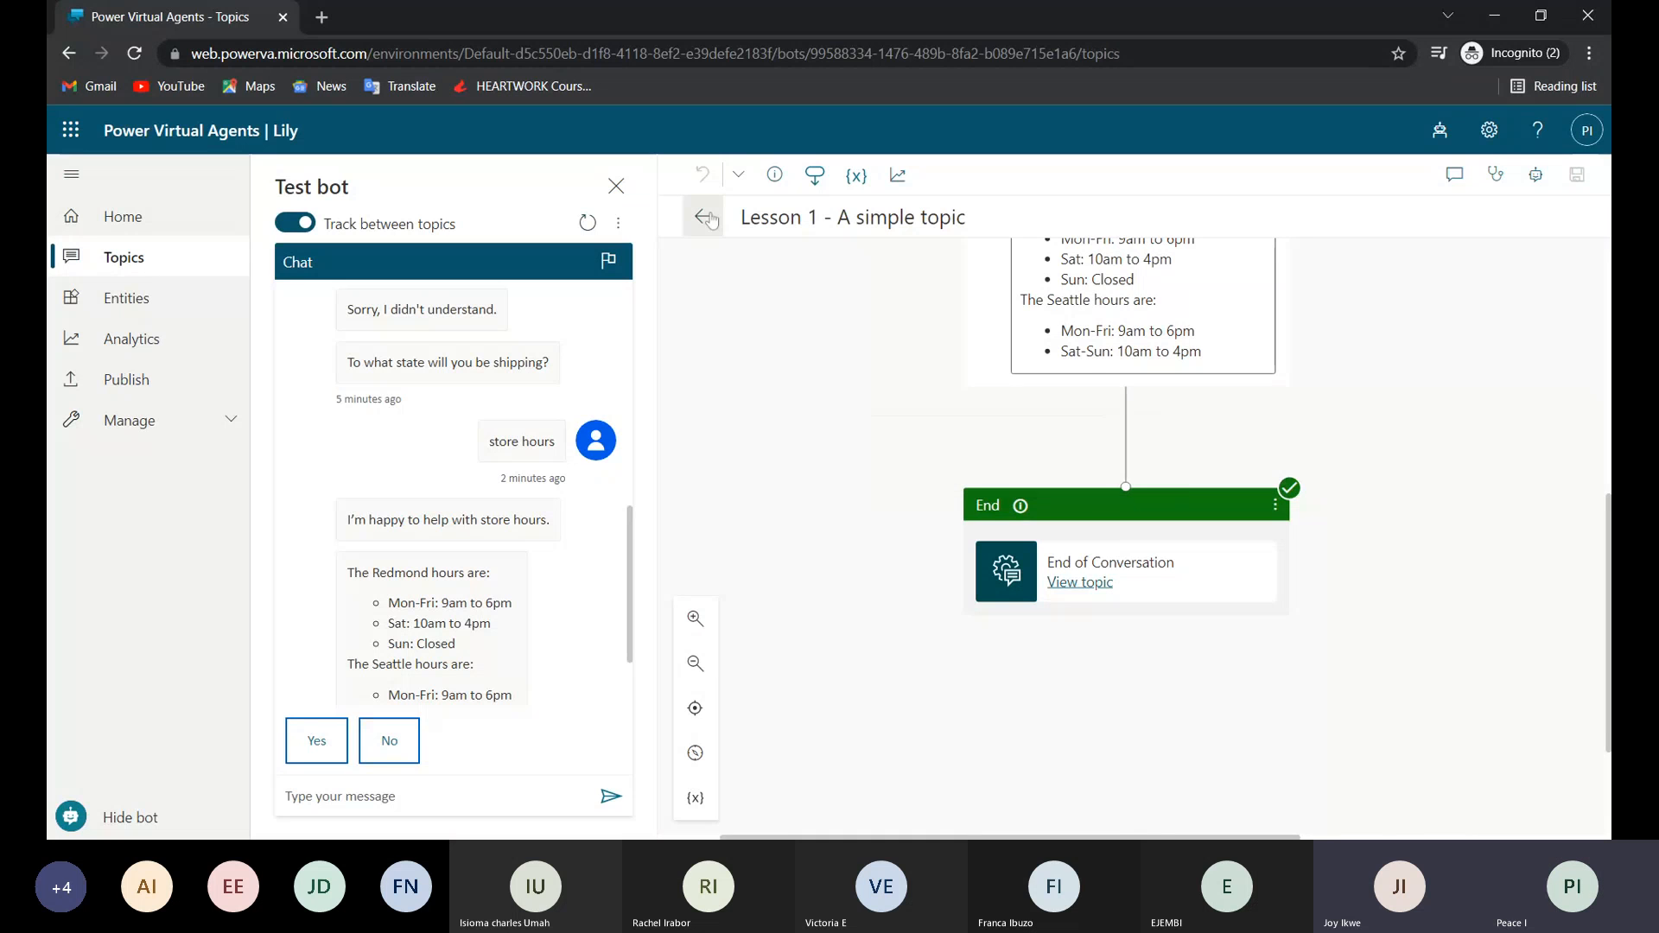
Open the "Lesson 2 - A simple topic with a condition and variable" topic, view its trigger phrase details and close them.
click(897, 396)
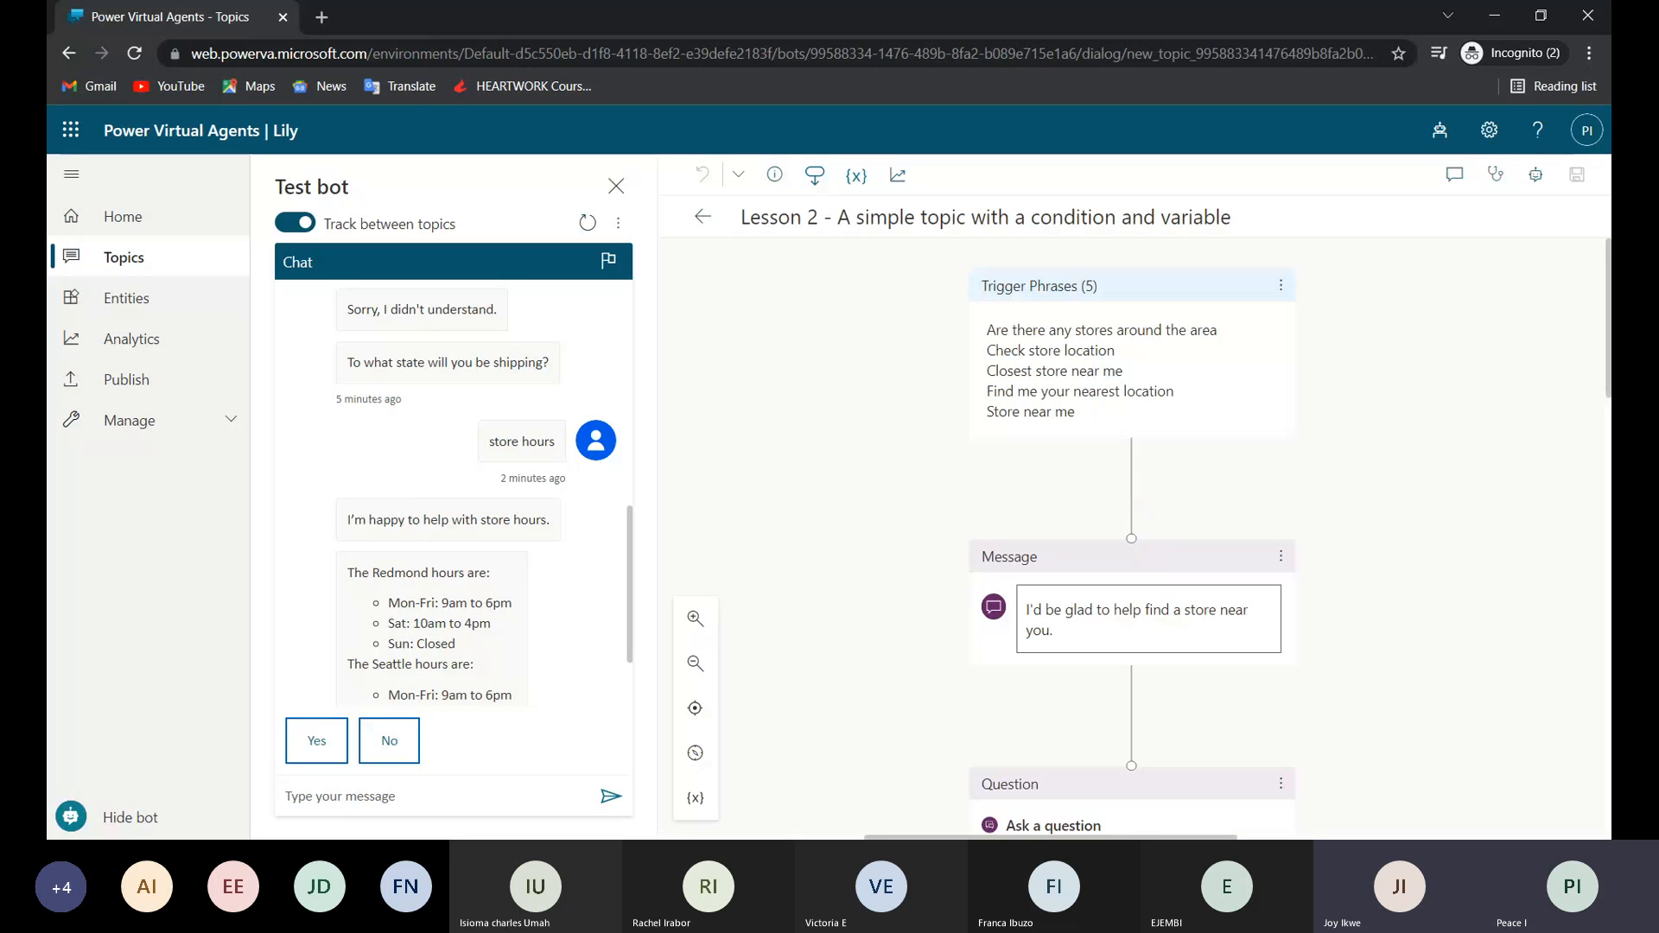
click(986, 331)
drag(986, 331, 1116, 413)
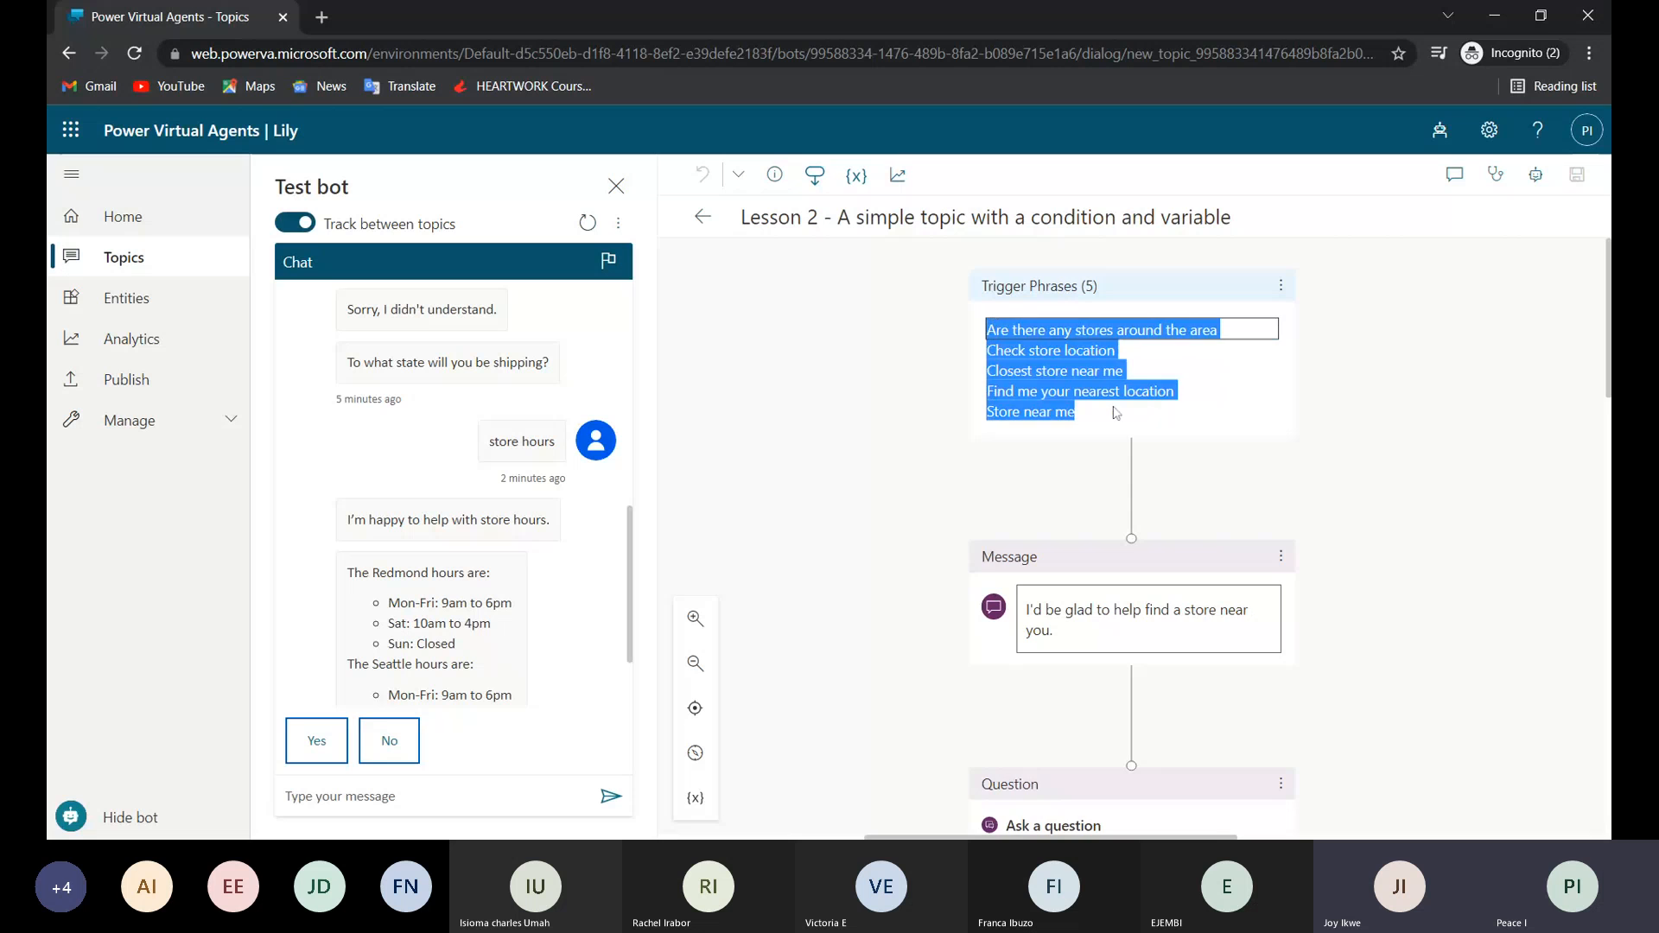
click(1115, 413)
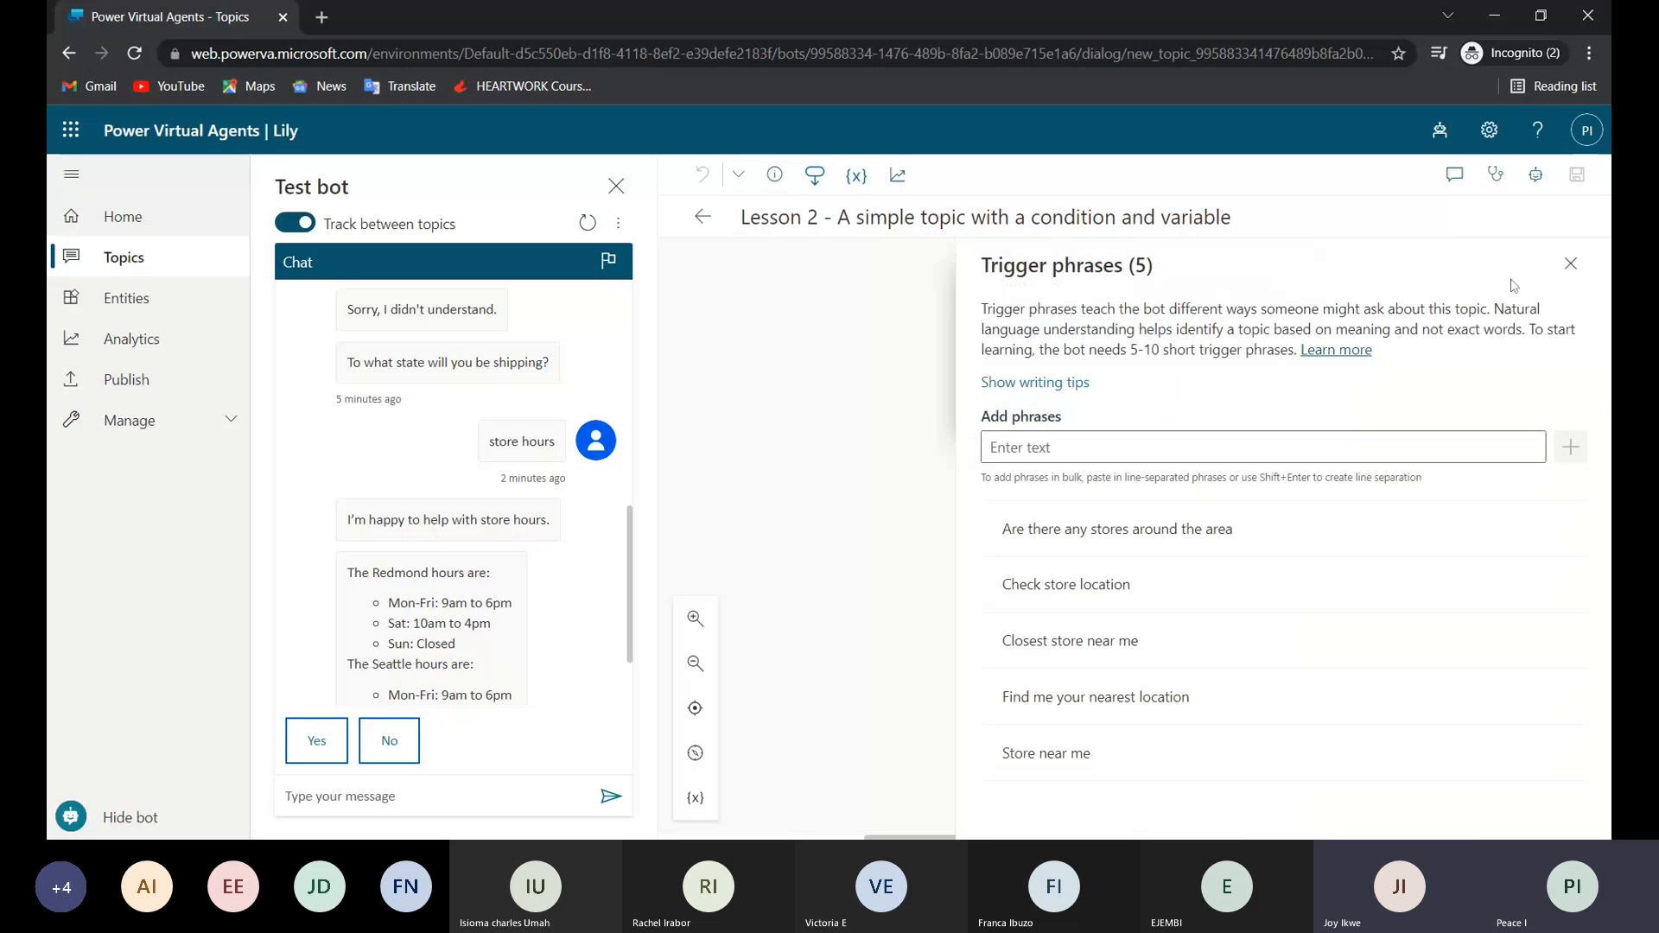
click(1571, 264)
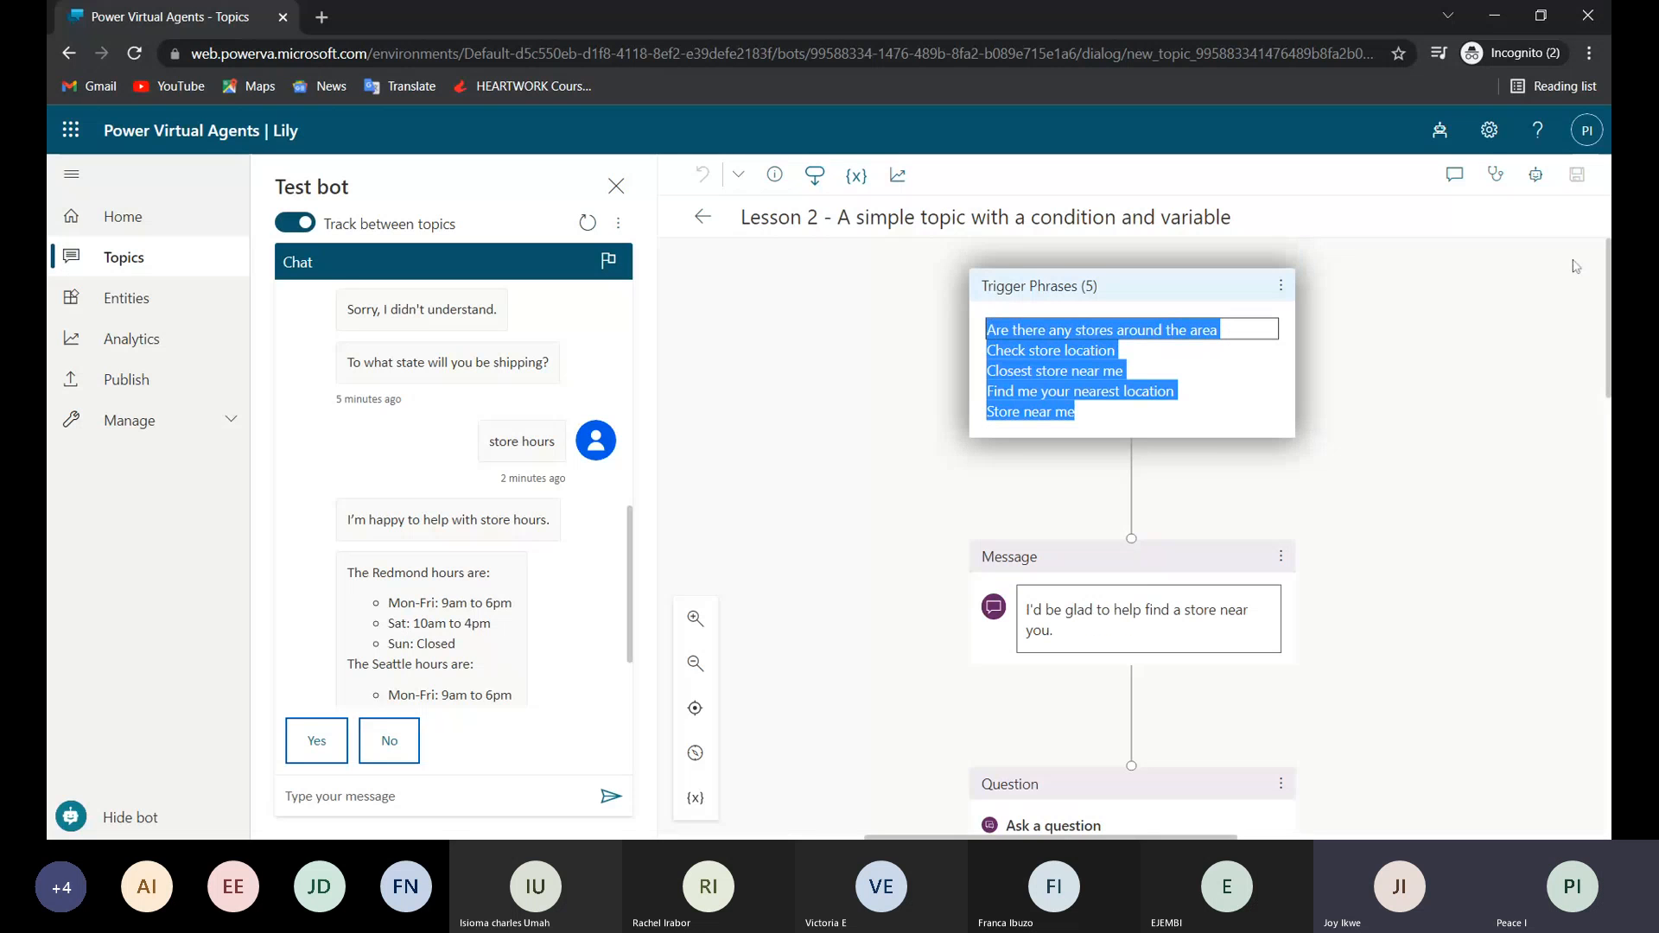
Look over the opening message and the location question that follow the trigger phrases in Lesson 2.
scroll(1180, 520, down, 2)
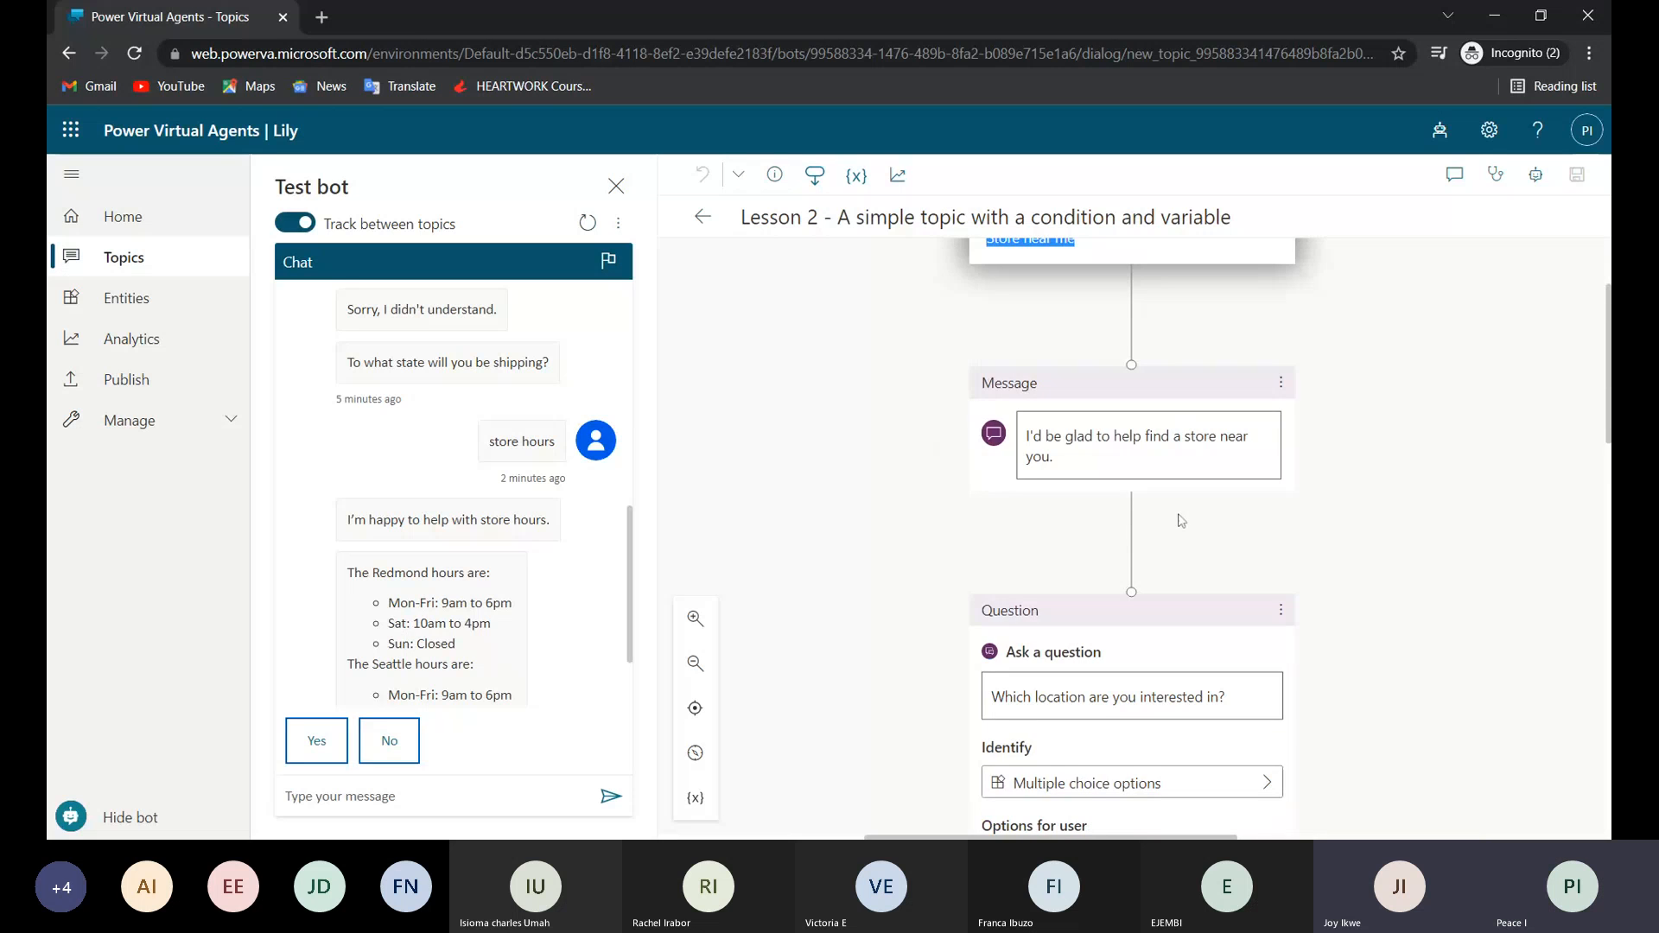
scroll(1180, 520, up, 2)
scroll(1180, 520, right, 1)
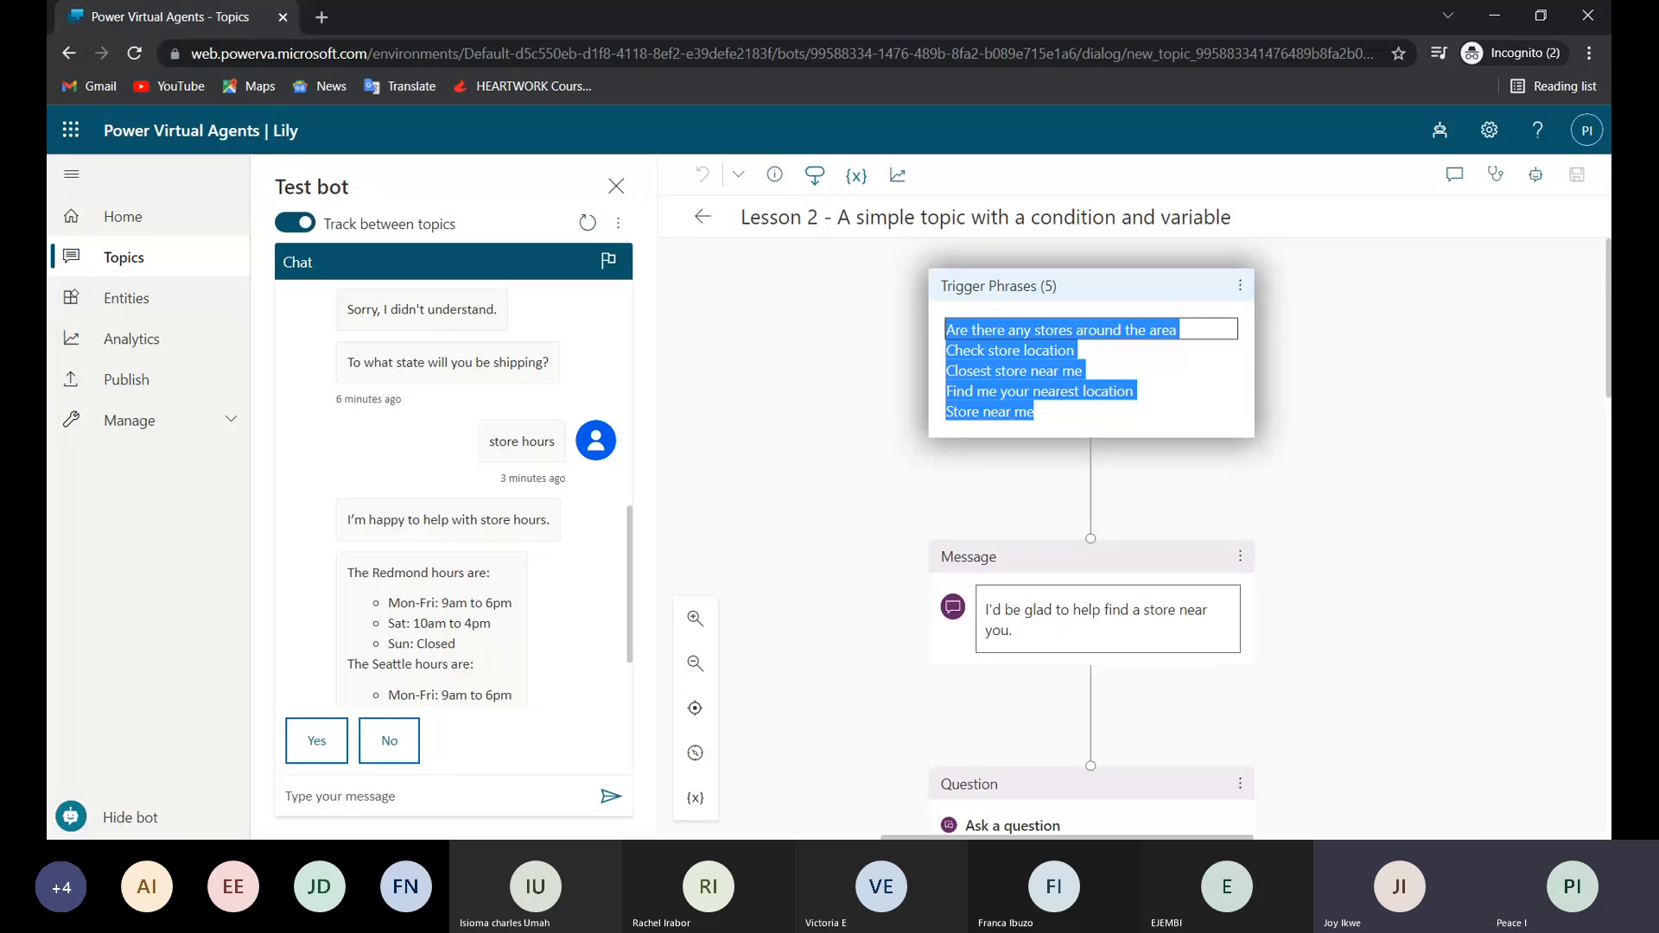
scroll(1091, 535, down, 2)
scroll(1028, 499, down, 1)
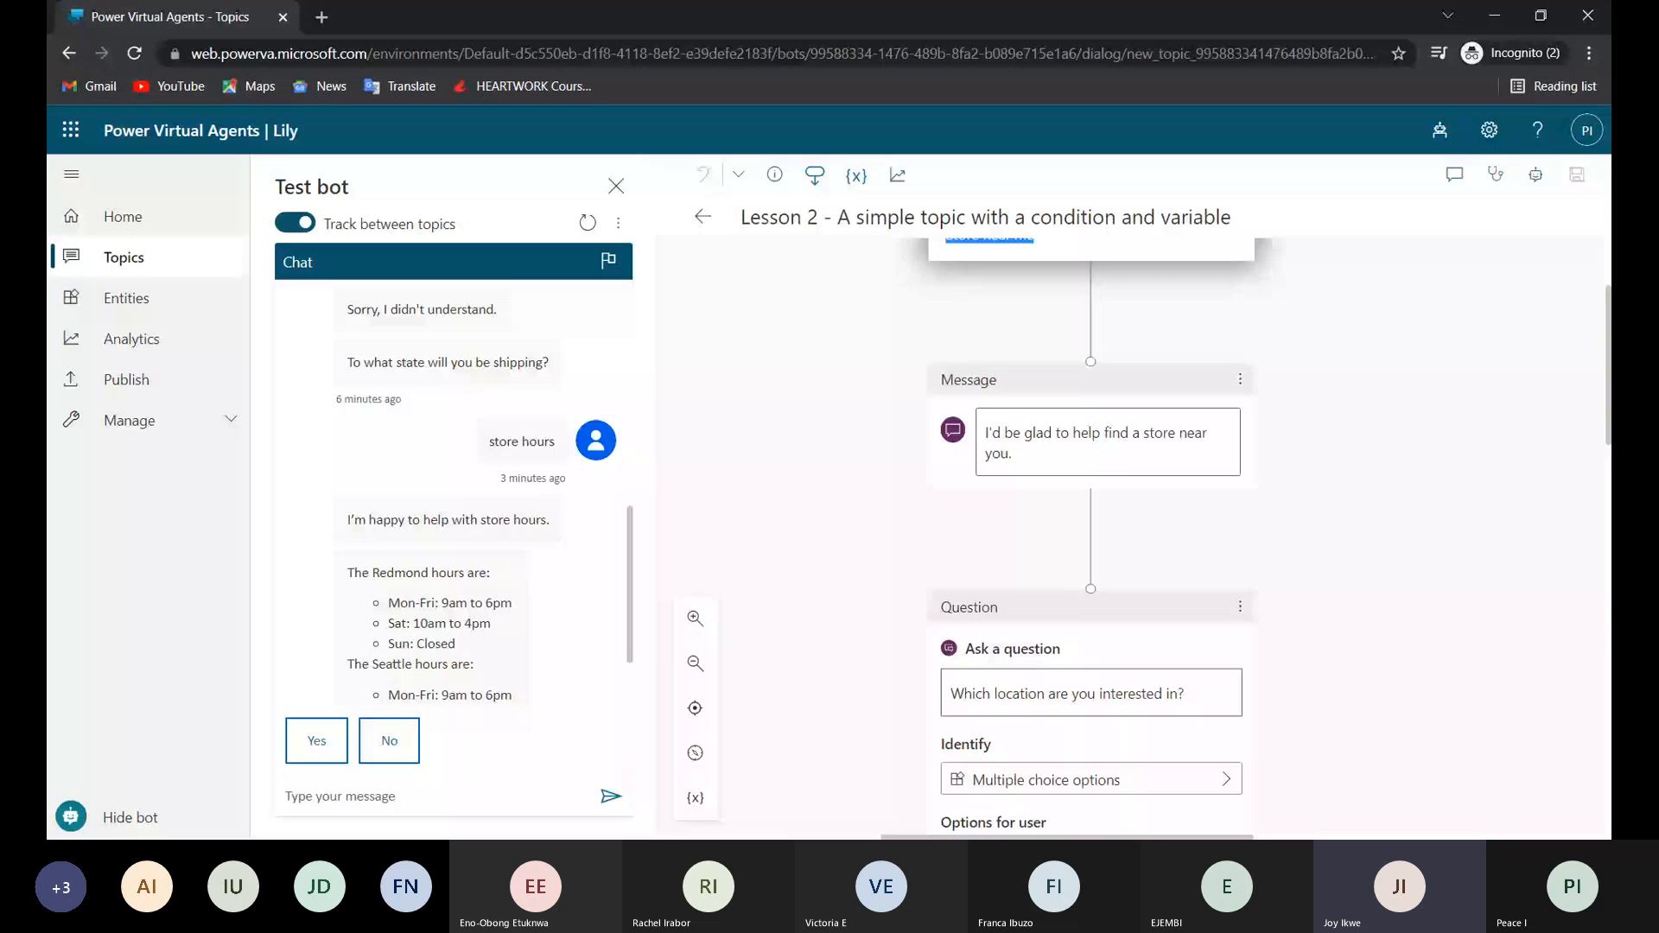
View the bot's Home page, return to the topics list and reopen the Lesson 2 topic.
click(124, 217)
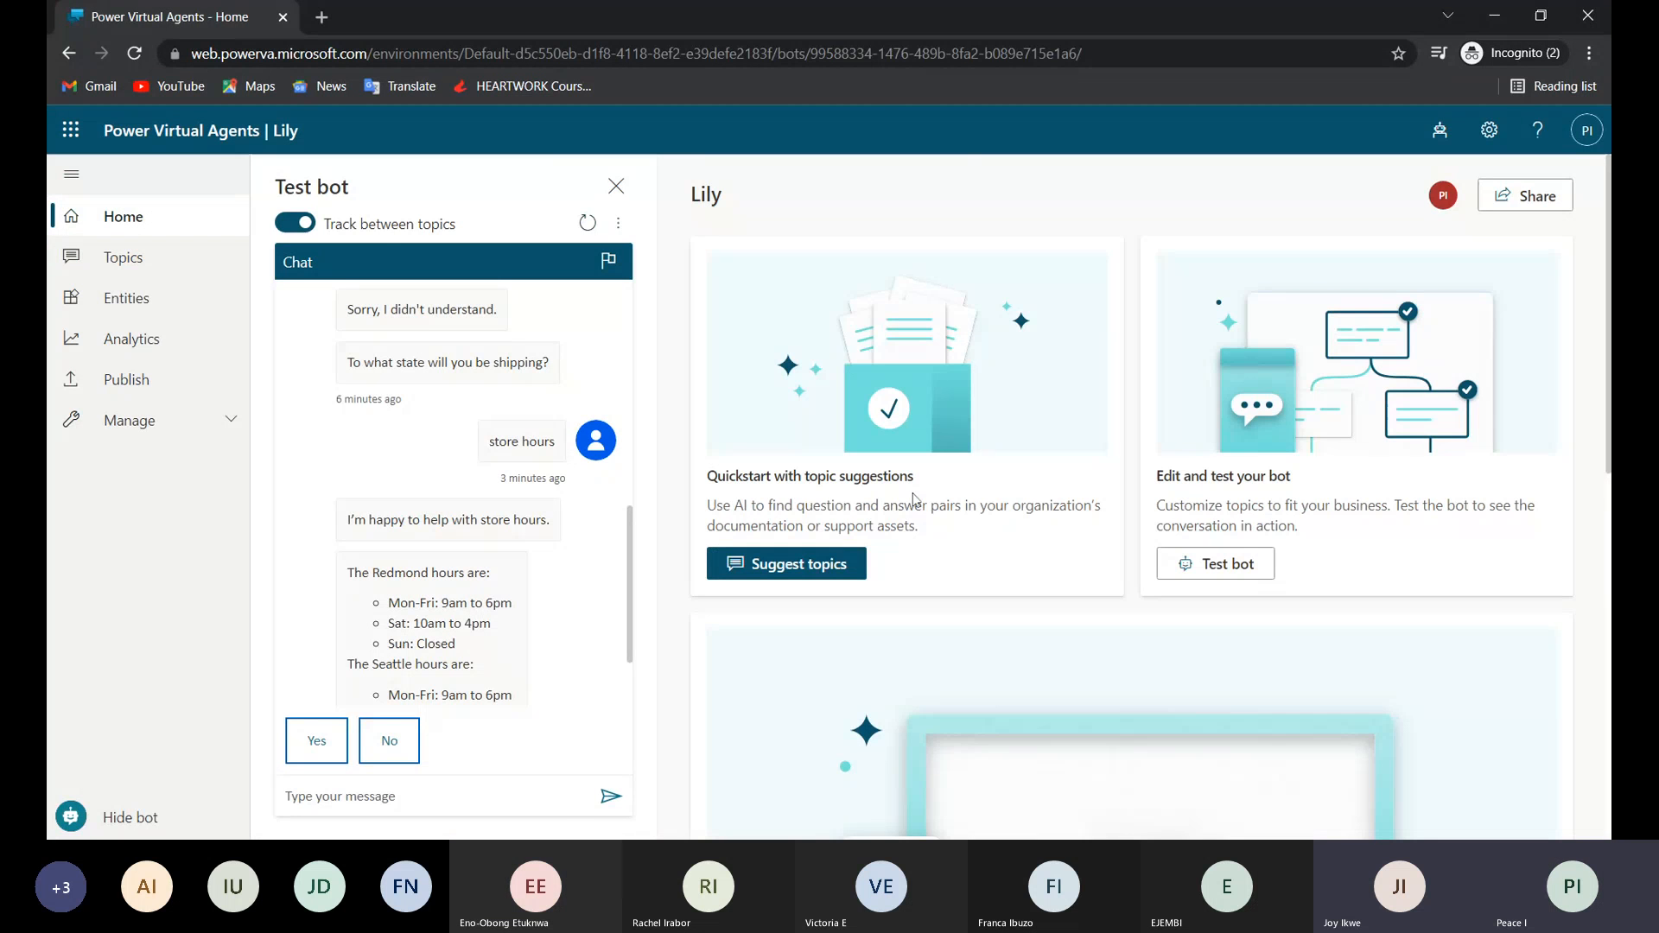
scroll(915, 500, down, 2)
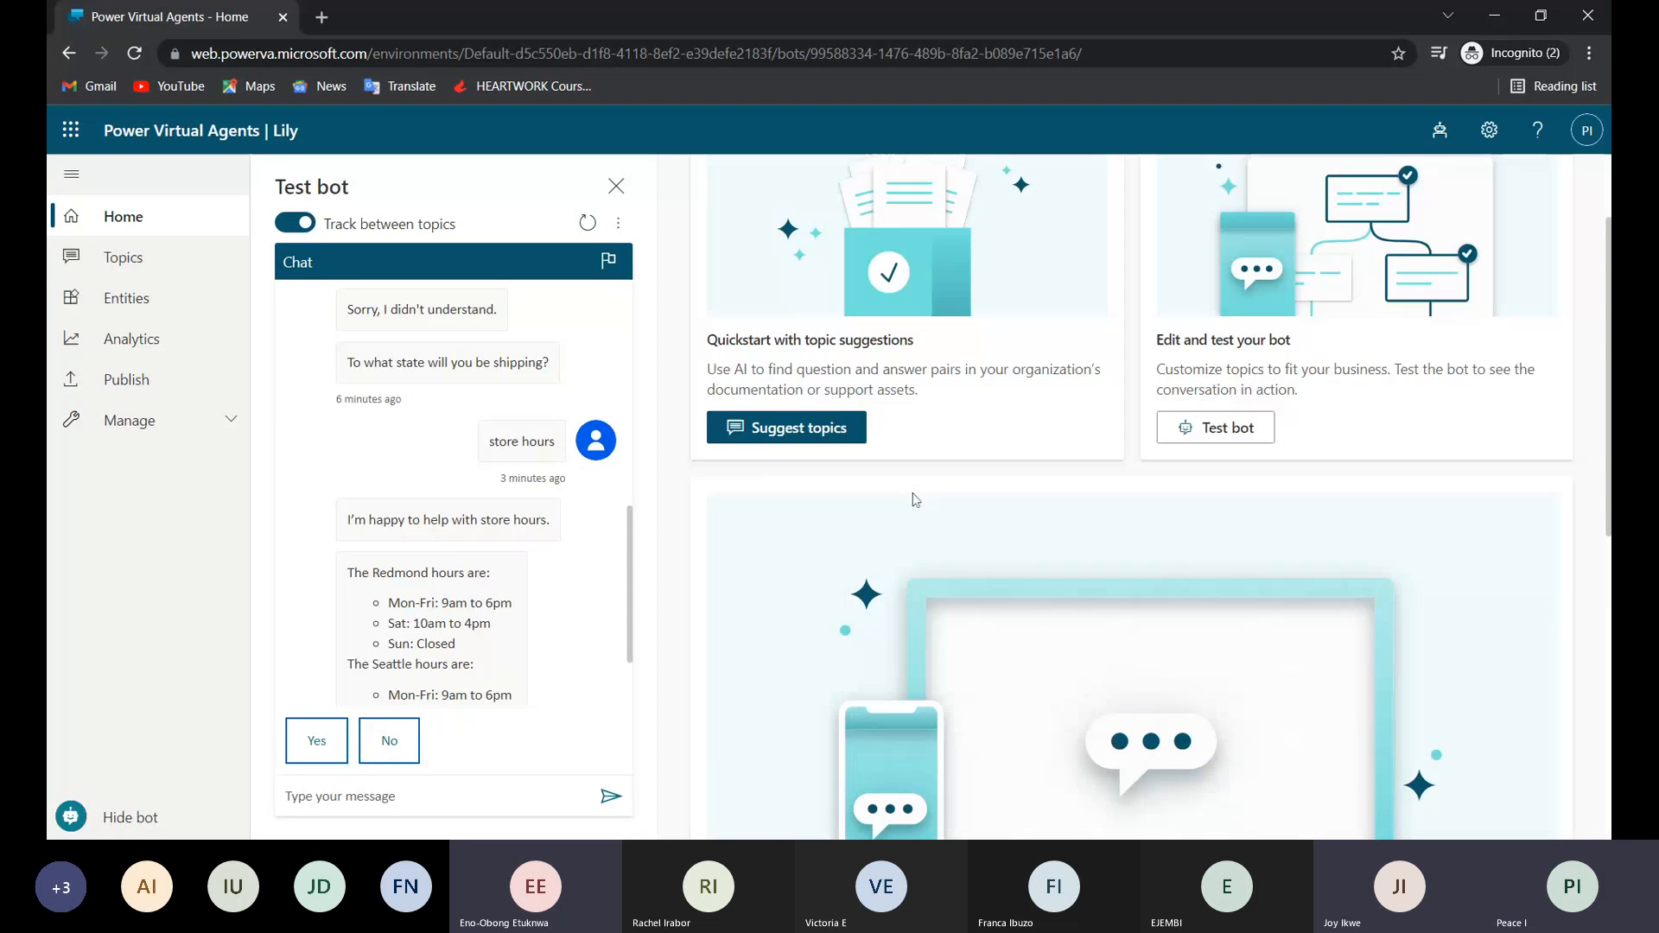
click(143, 267)
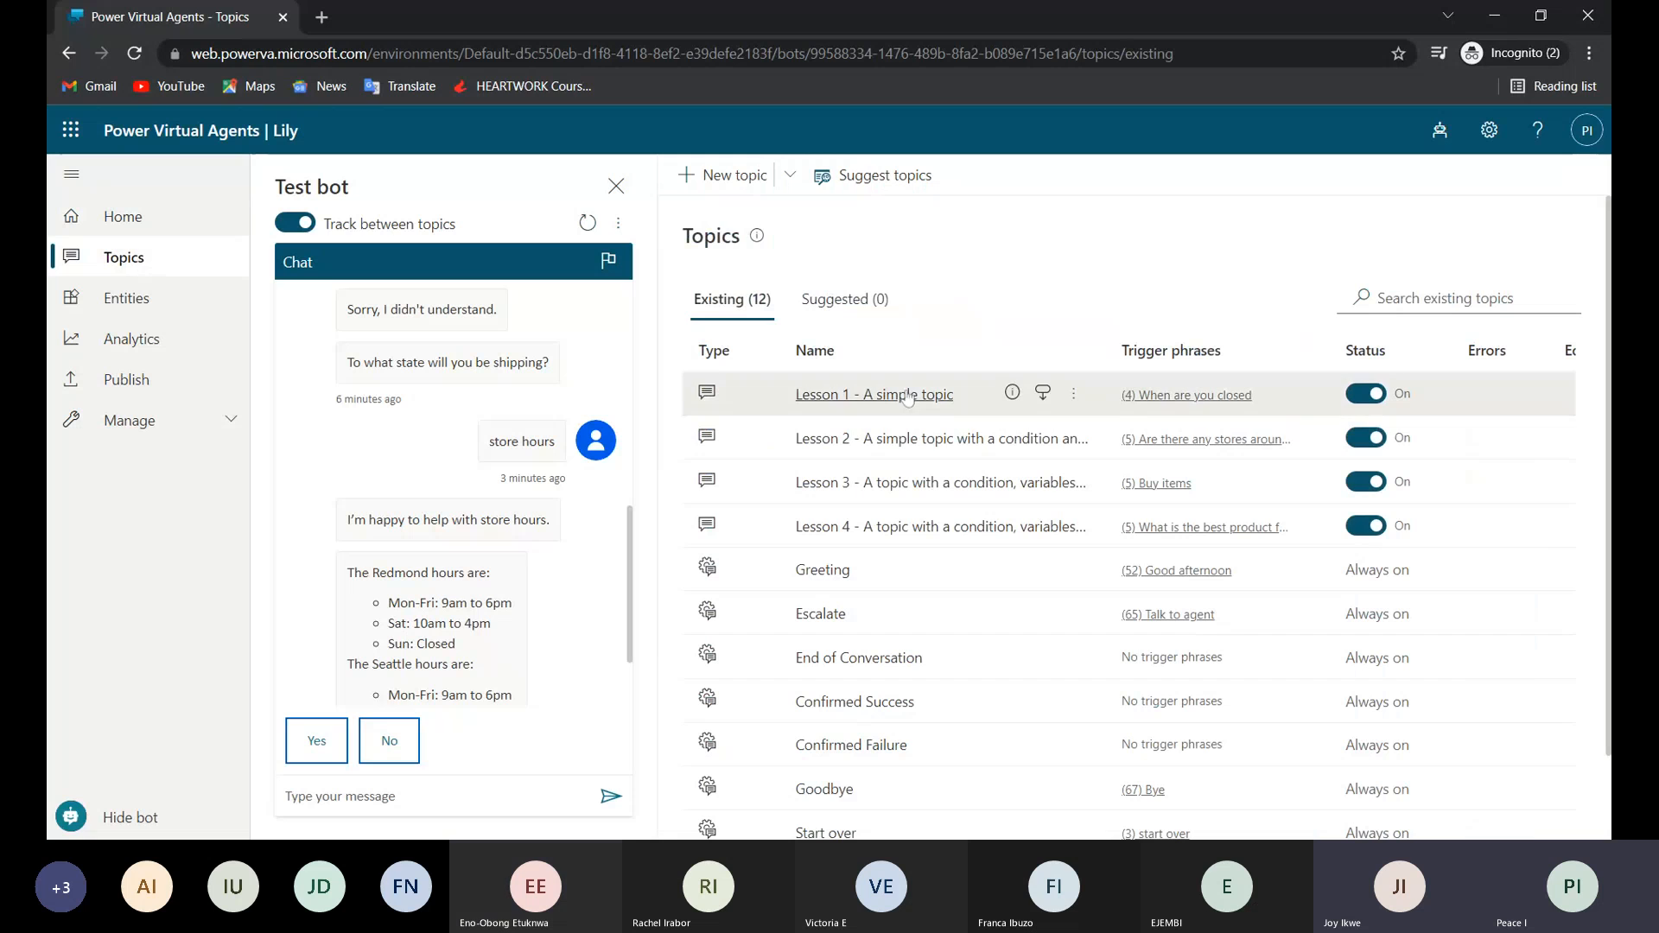
click(902, 443)
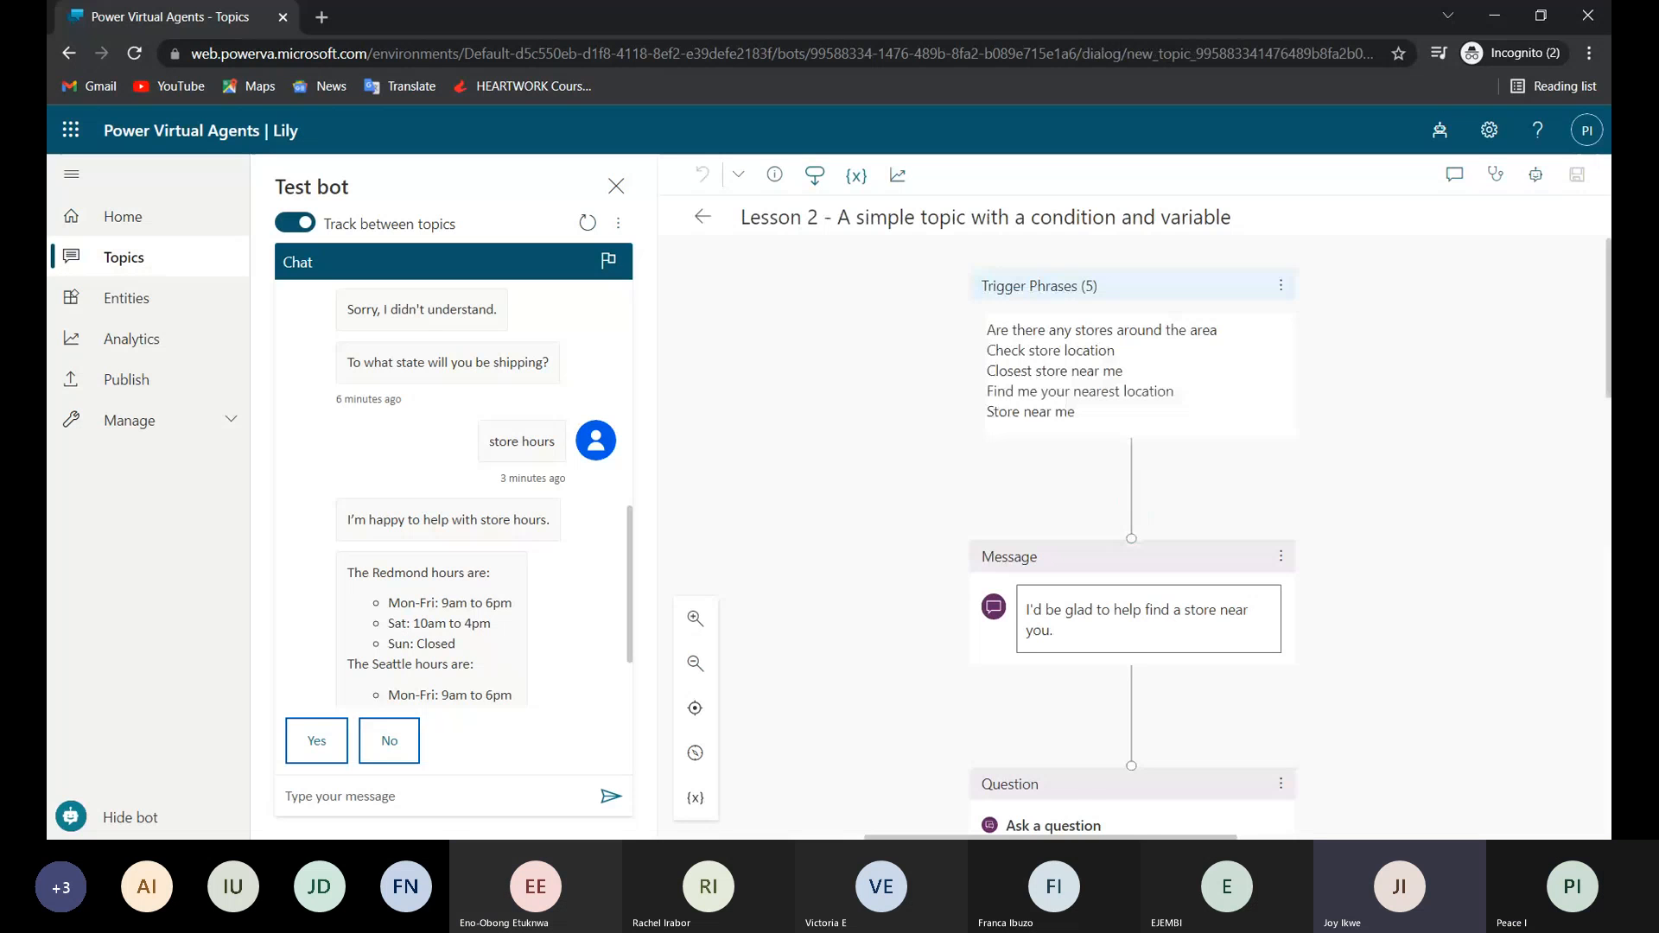
Examine the Lesson 2 flow from the trigger phrases through the location question's multiple choice options and its saved response variable.
scroll(1007, 490, down, 1)
scroll(1007, 491, down, 1)
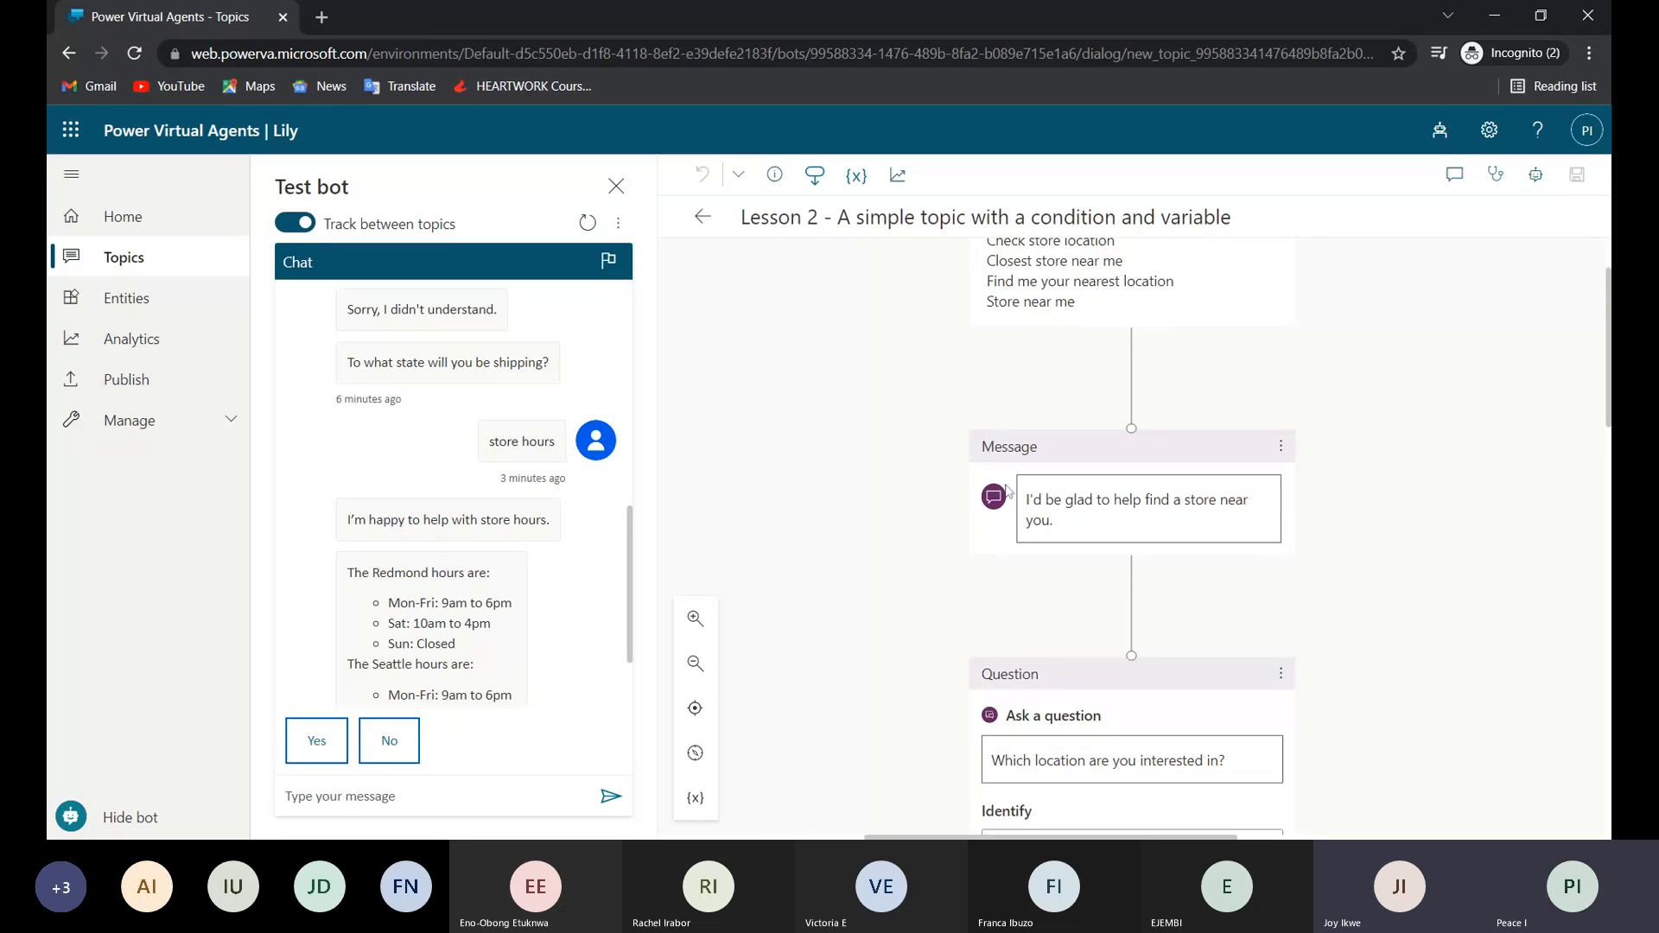
scroll(1007, 491, up, 1)
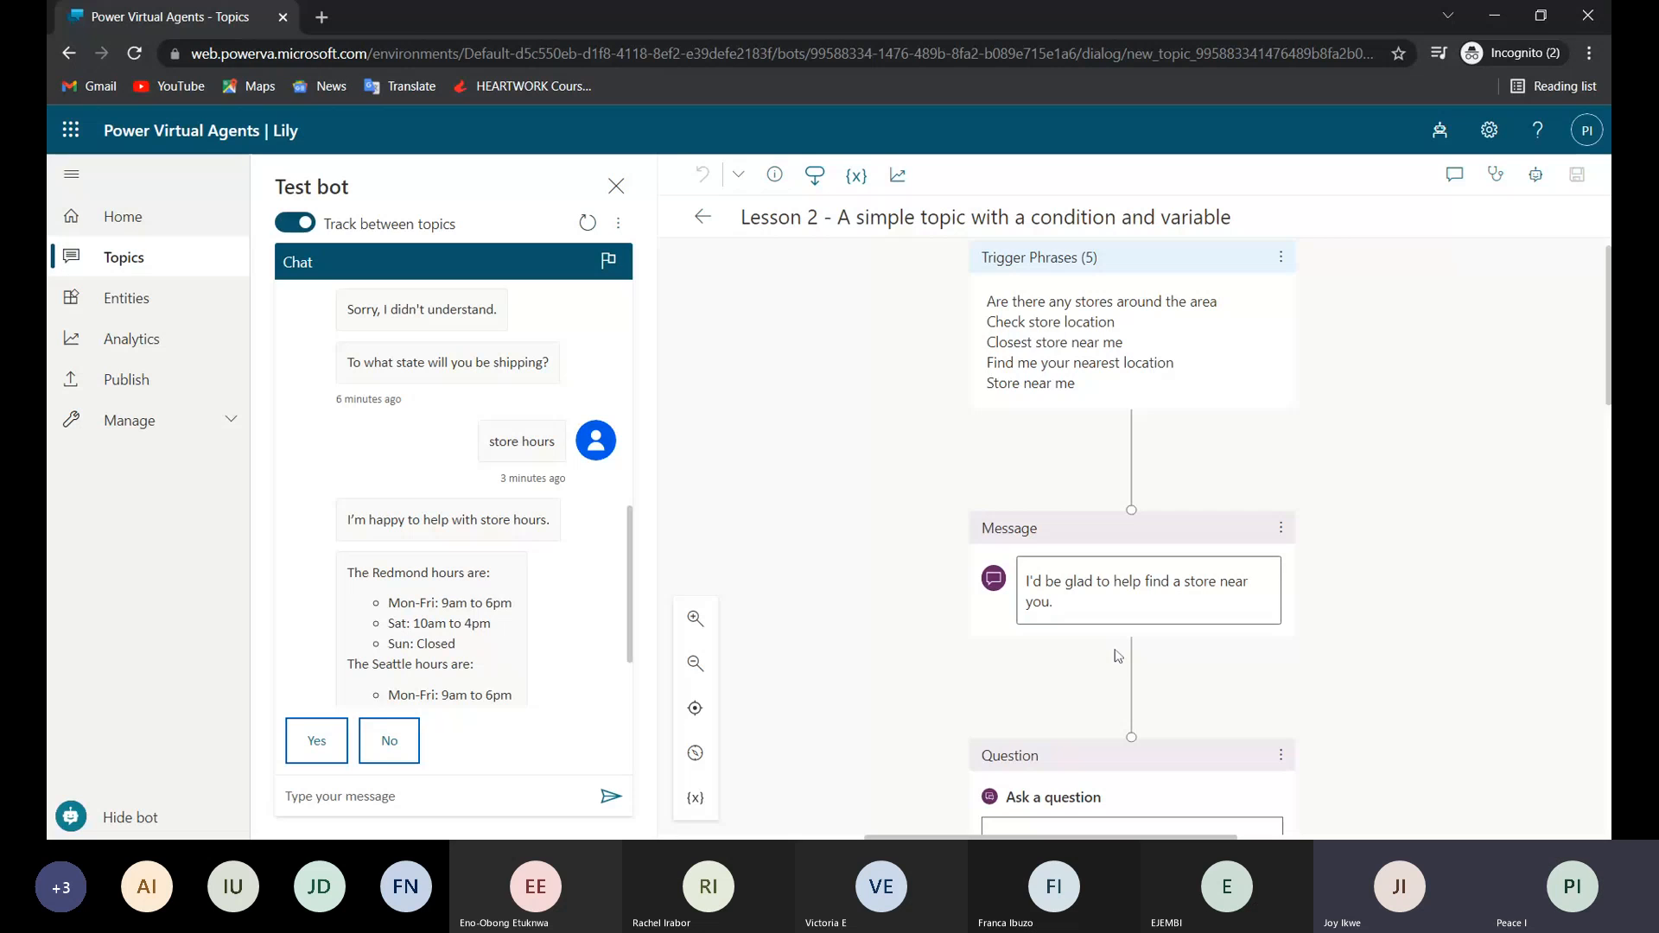
scroll(1118, 655, down, 2)
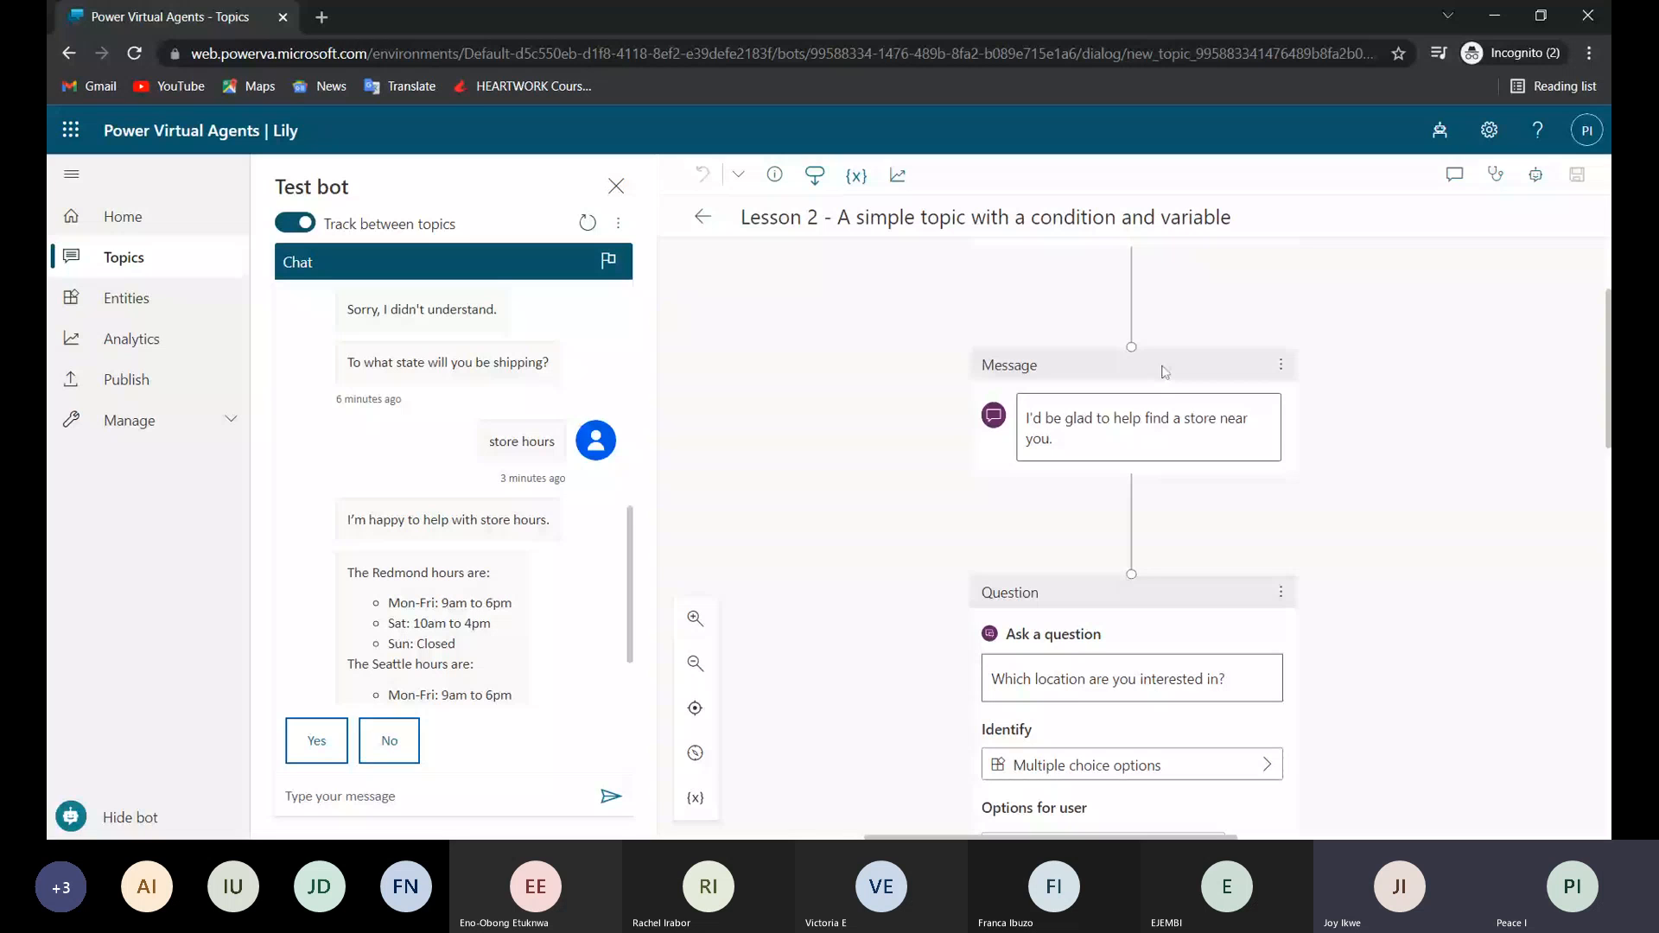
scroll(1164, 371, down, 2)
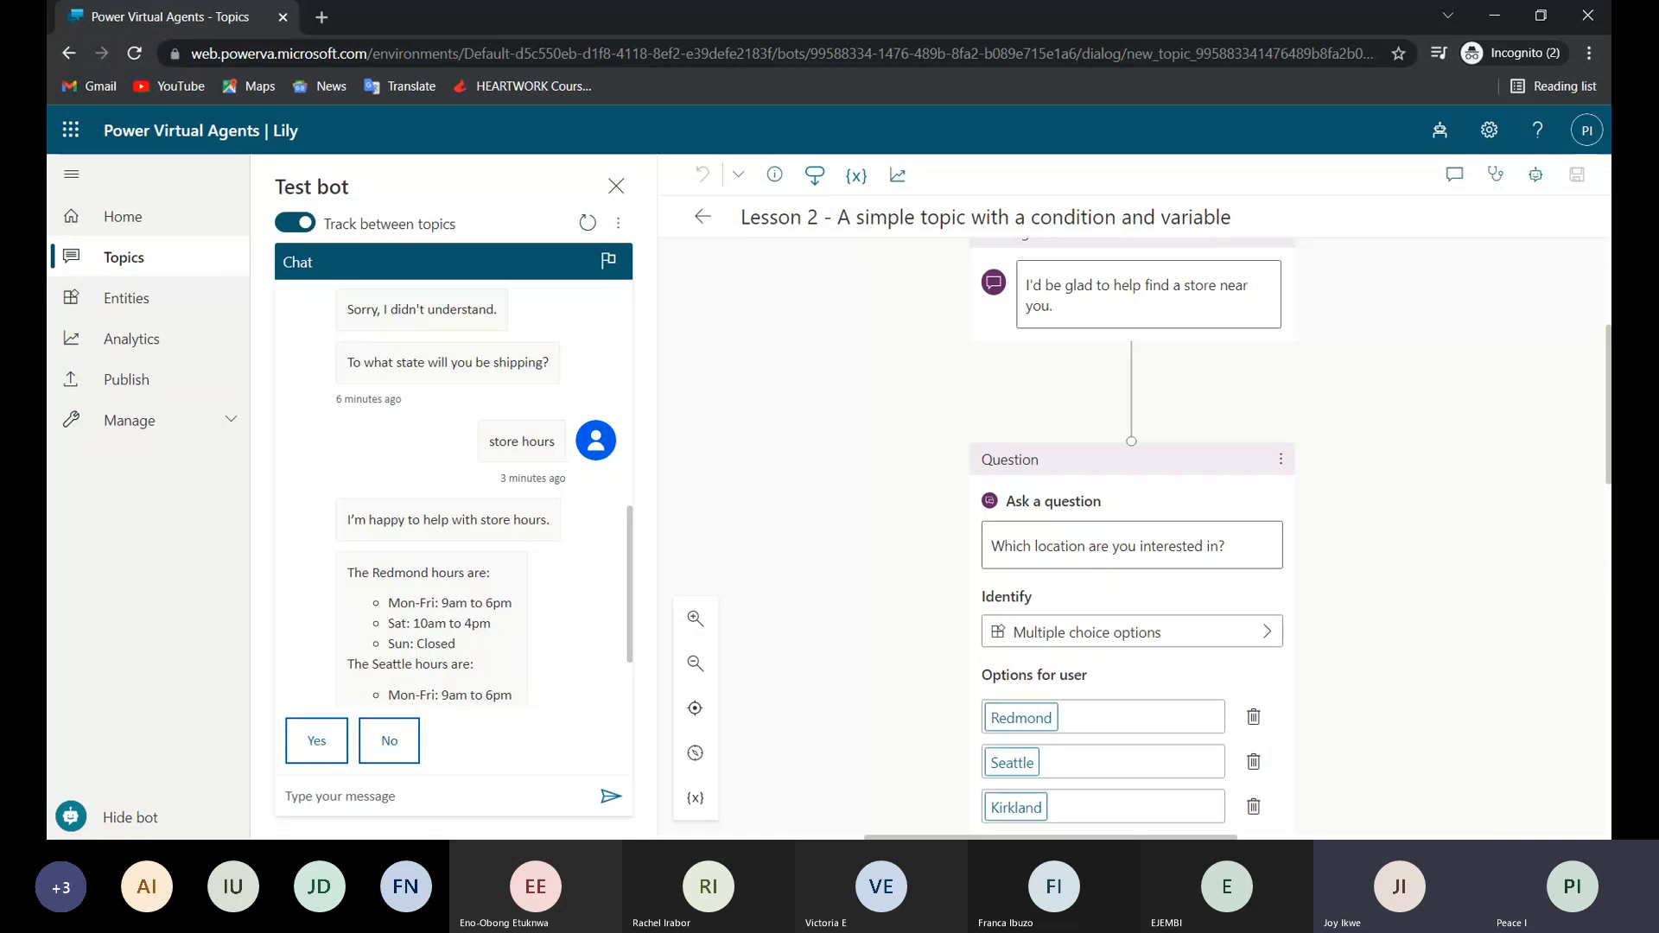
scroll(1132, 536, down, 1)
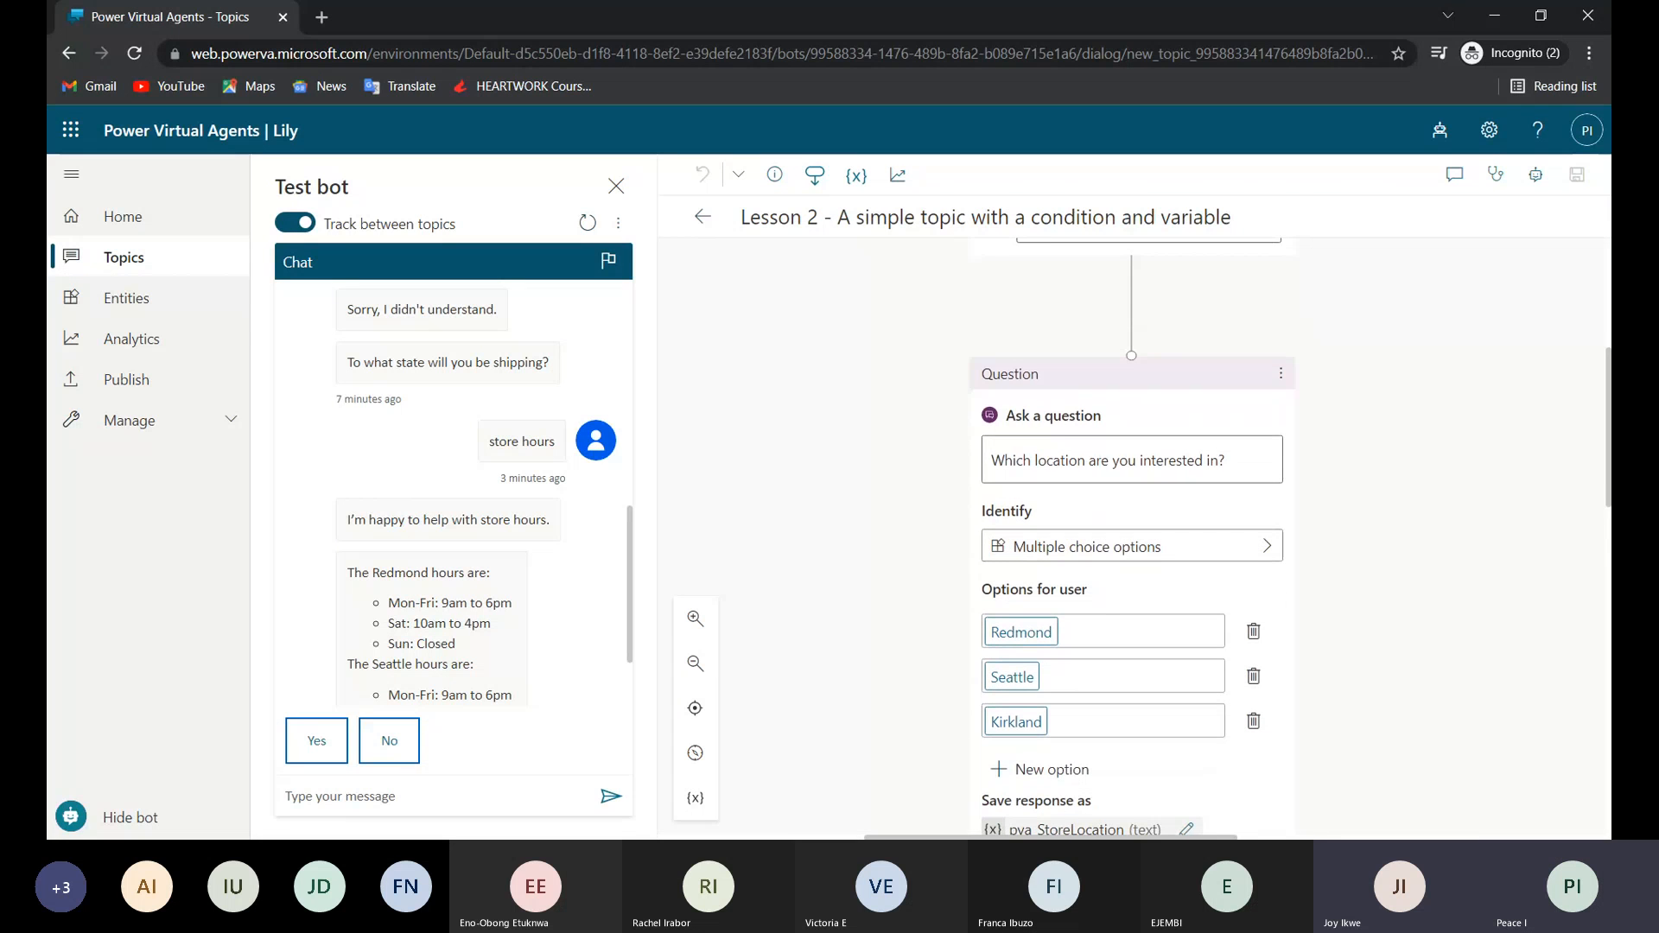
scroll(1132, 536, down, 1)
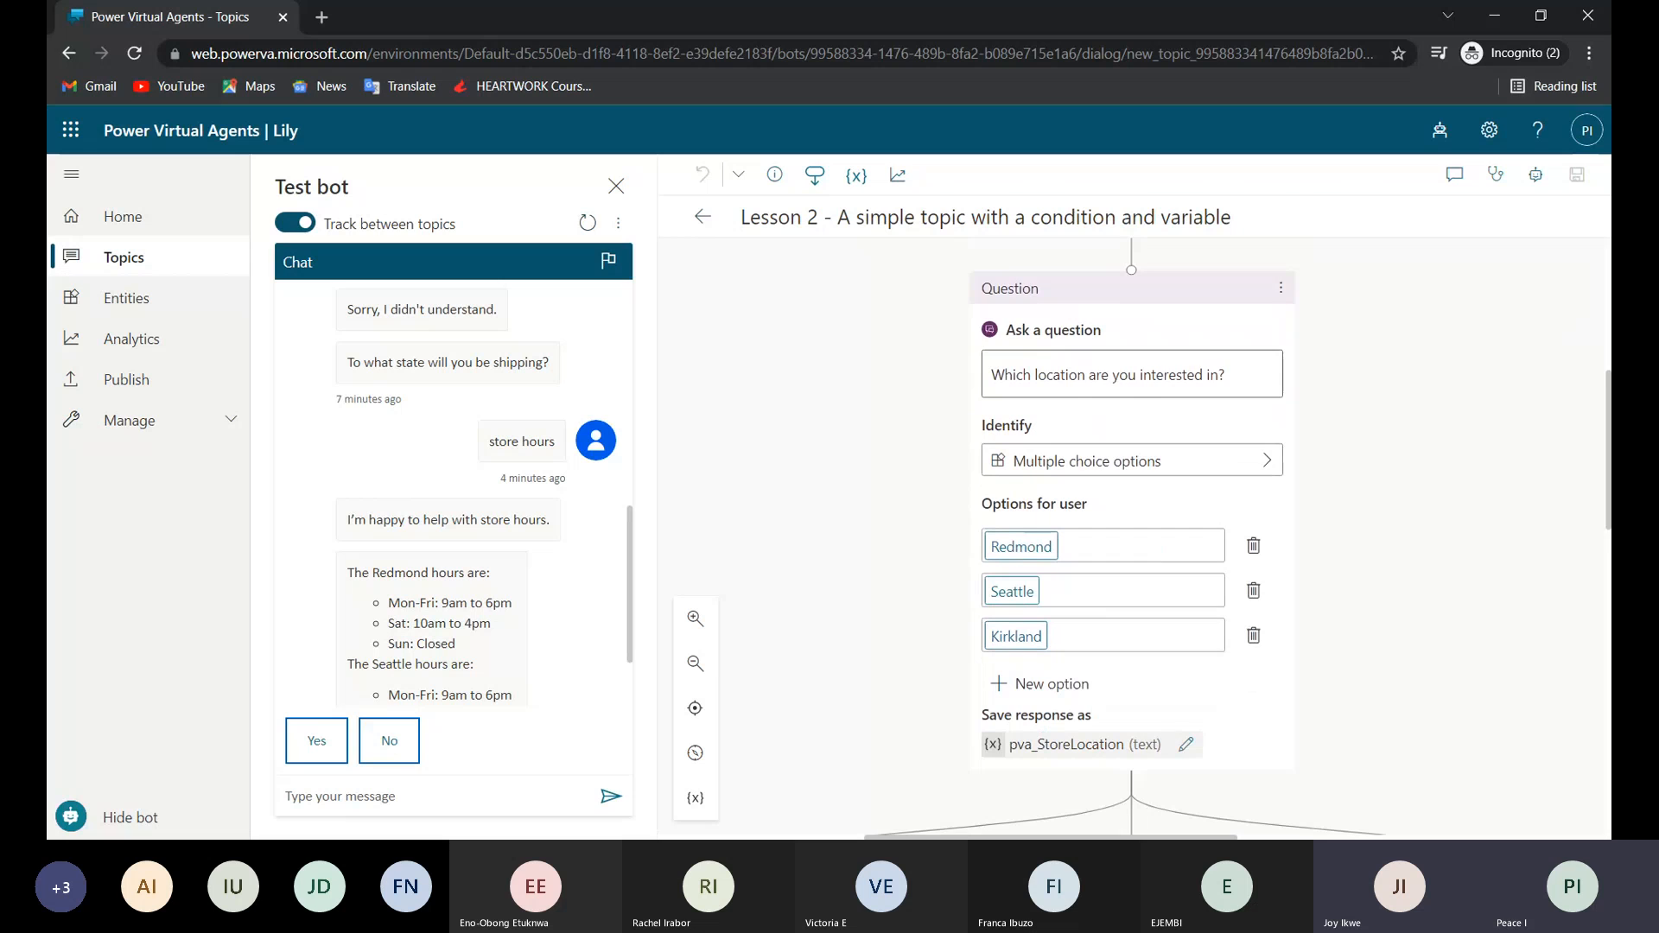
scroll(1054, 654, down, 1)
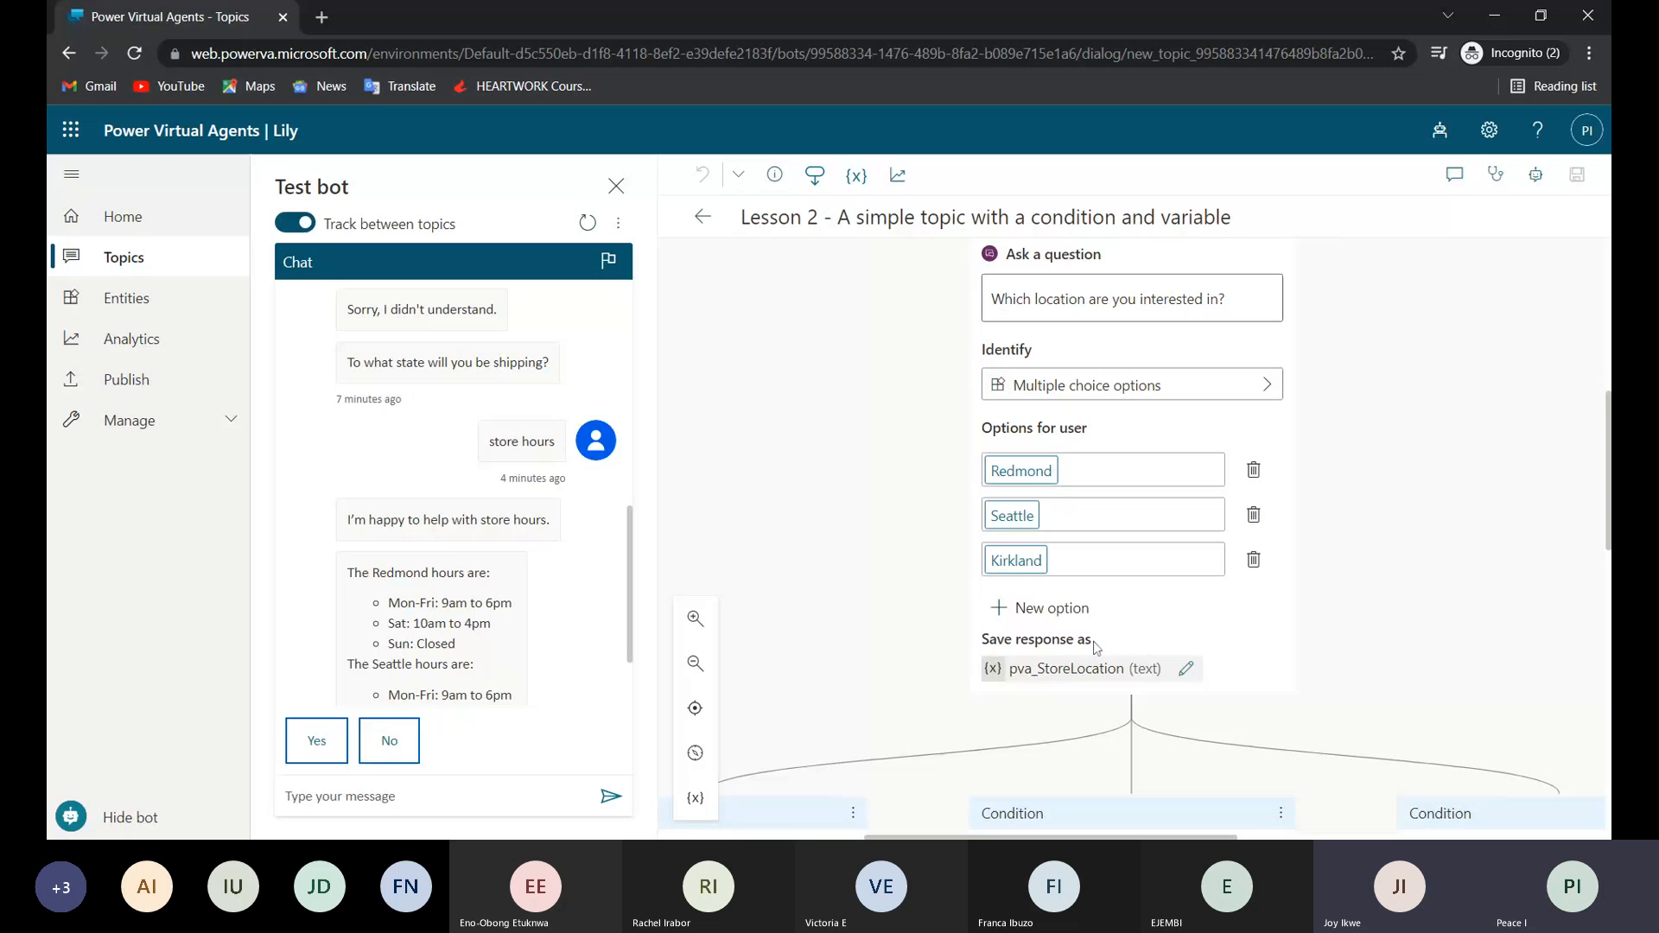
drag(1094, 646, 1085, 646)
Review the earlier test chat messages about the shipping state and store hours.
scroll(489, 650, up, 1)
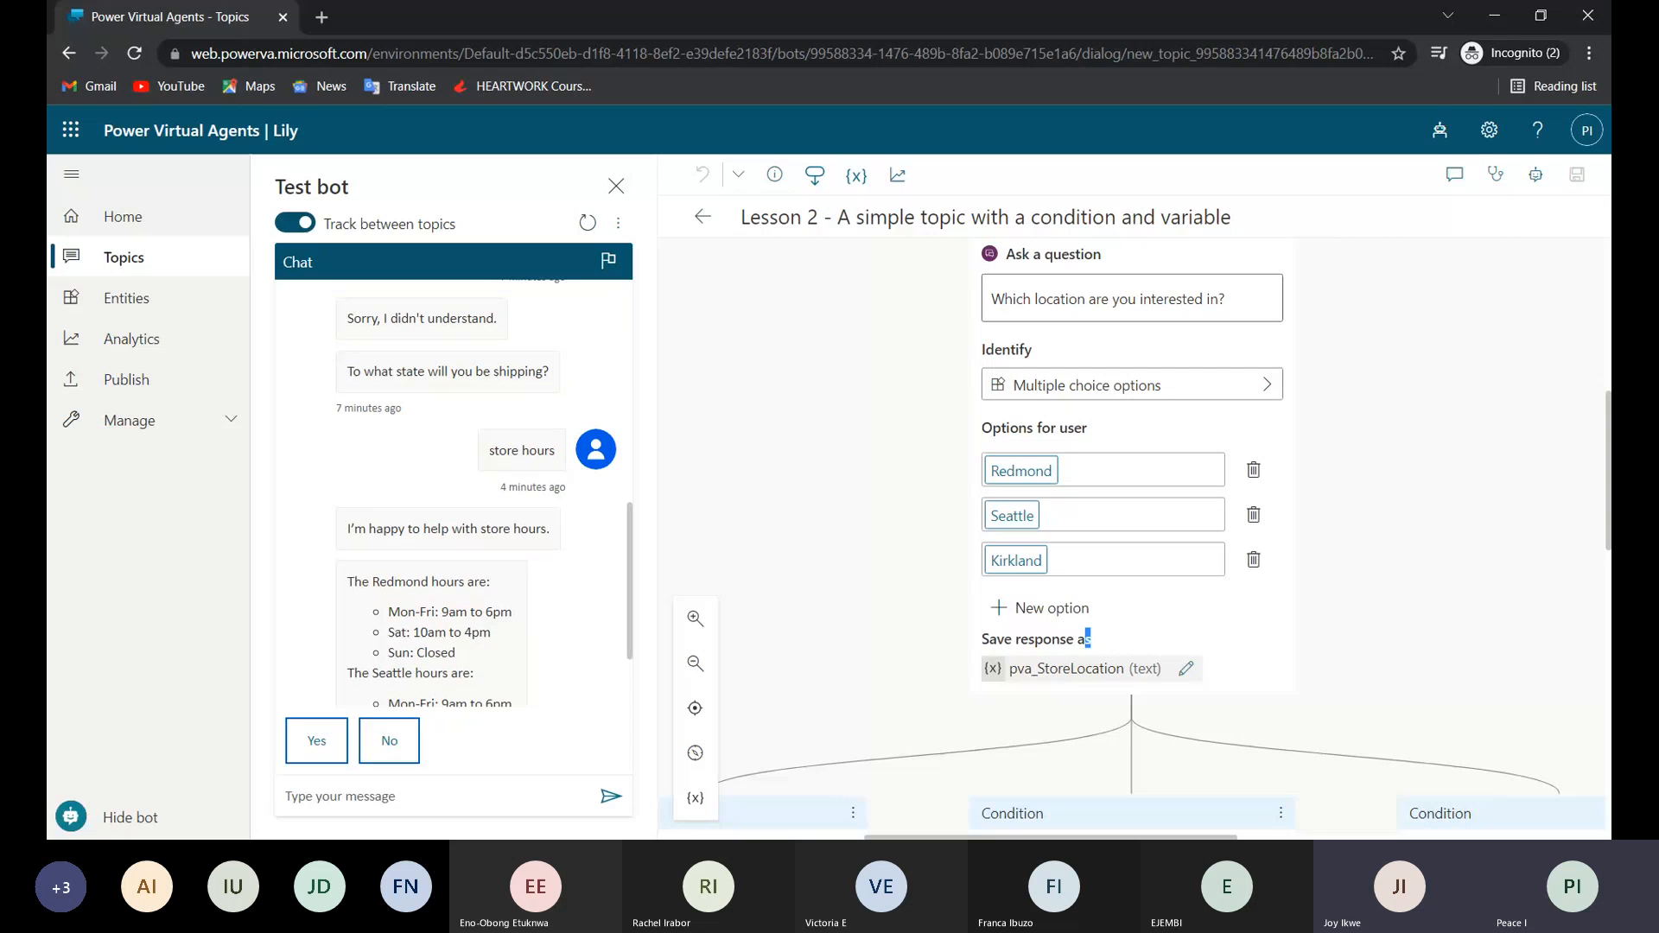
scroll(483, 500, up, 1)
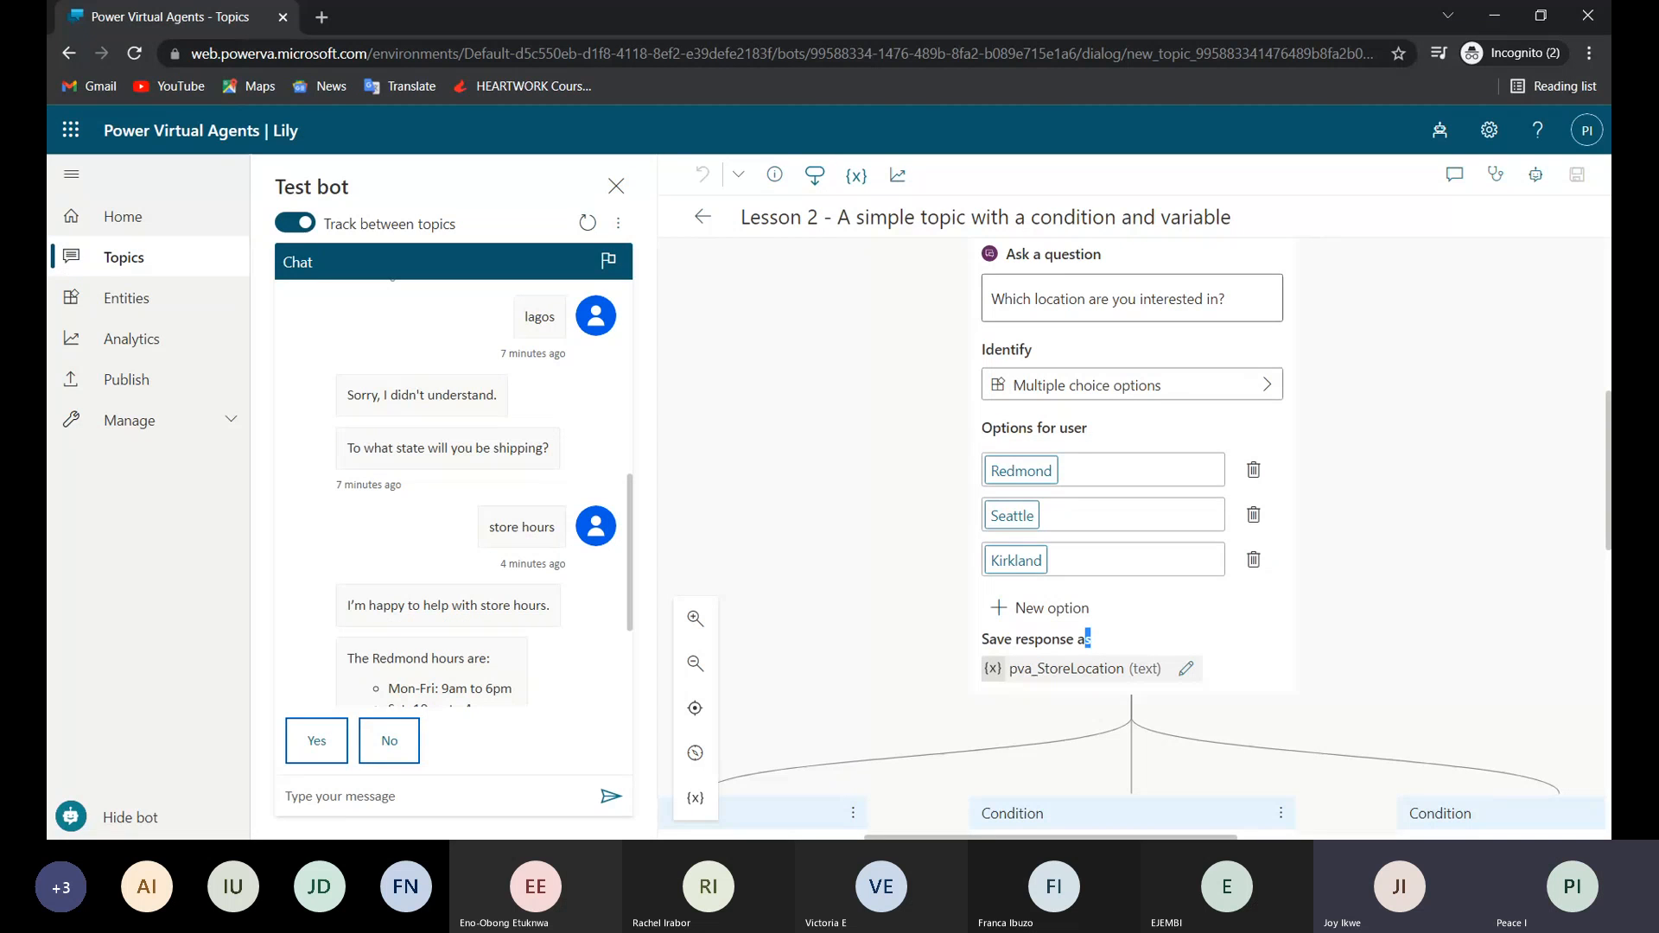
scroll(464, 348, up, 2)
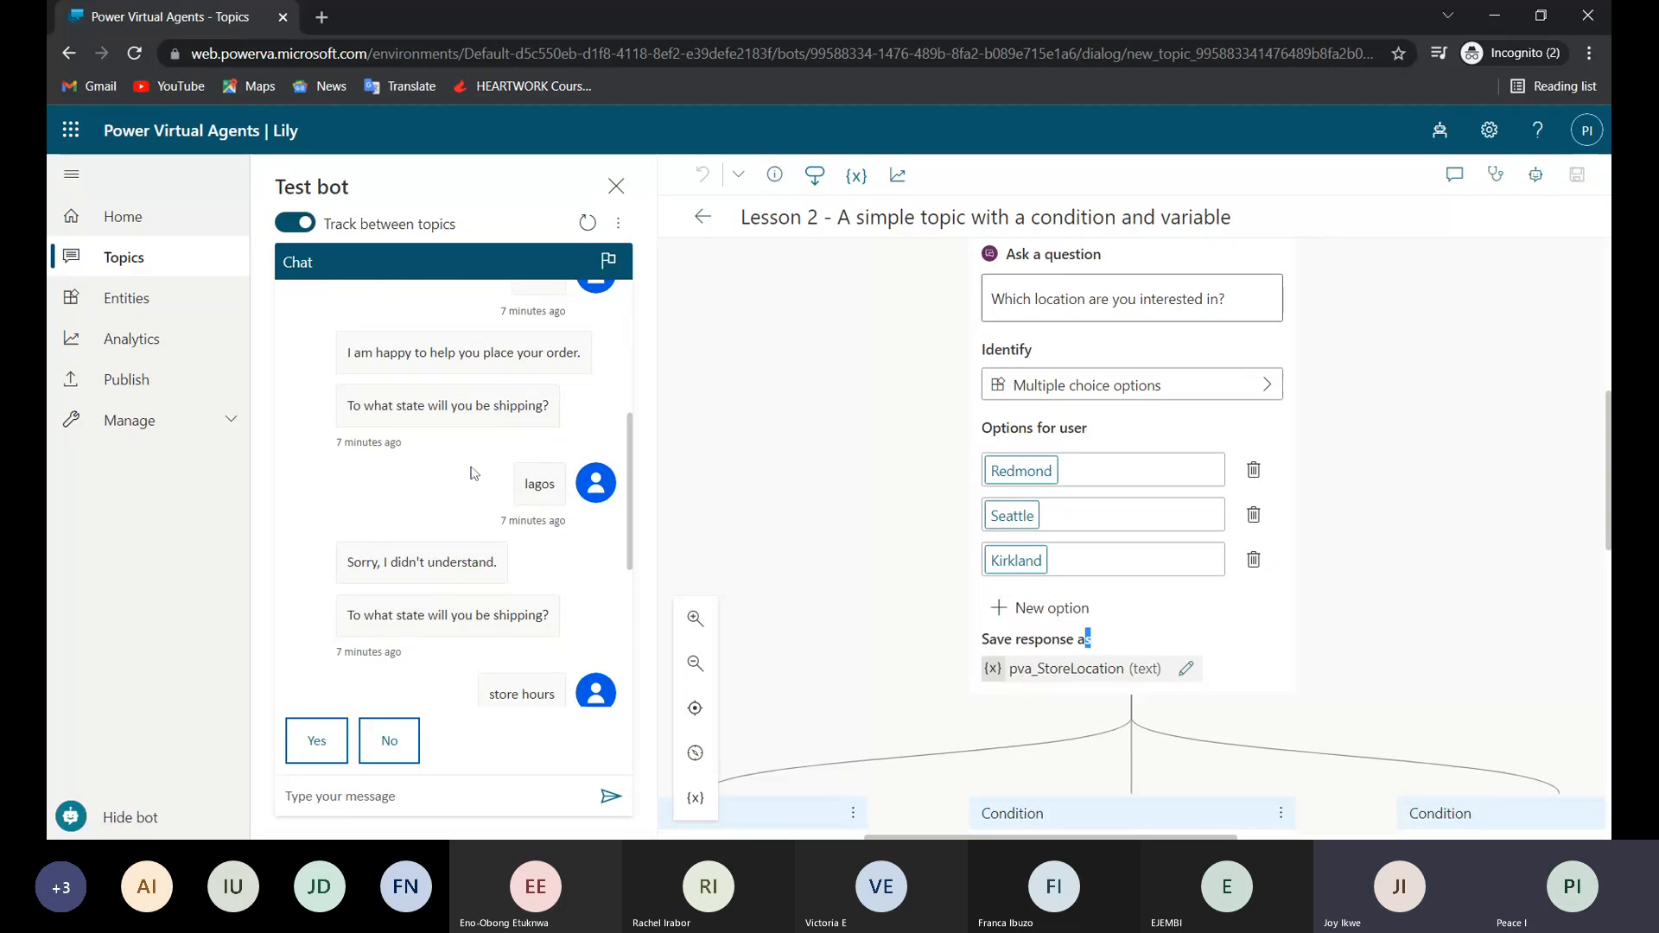
scroll(474, 473, up, 2)
scroll(473, 474, down, 3)
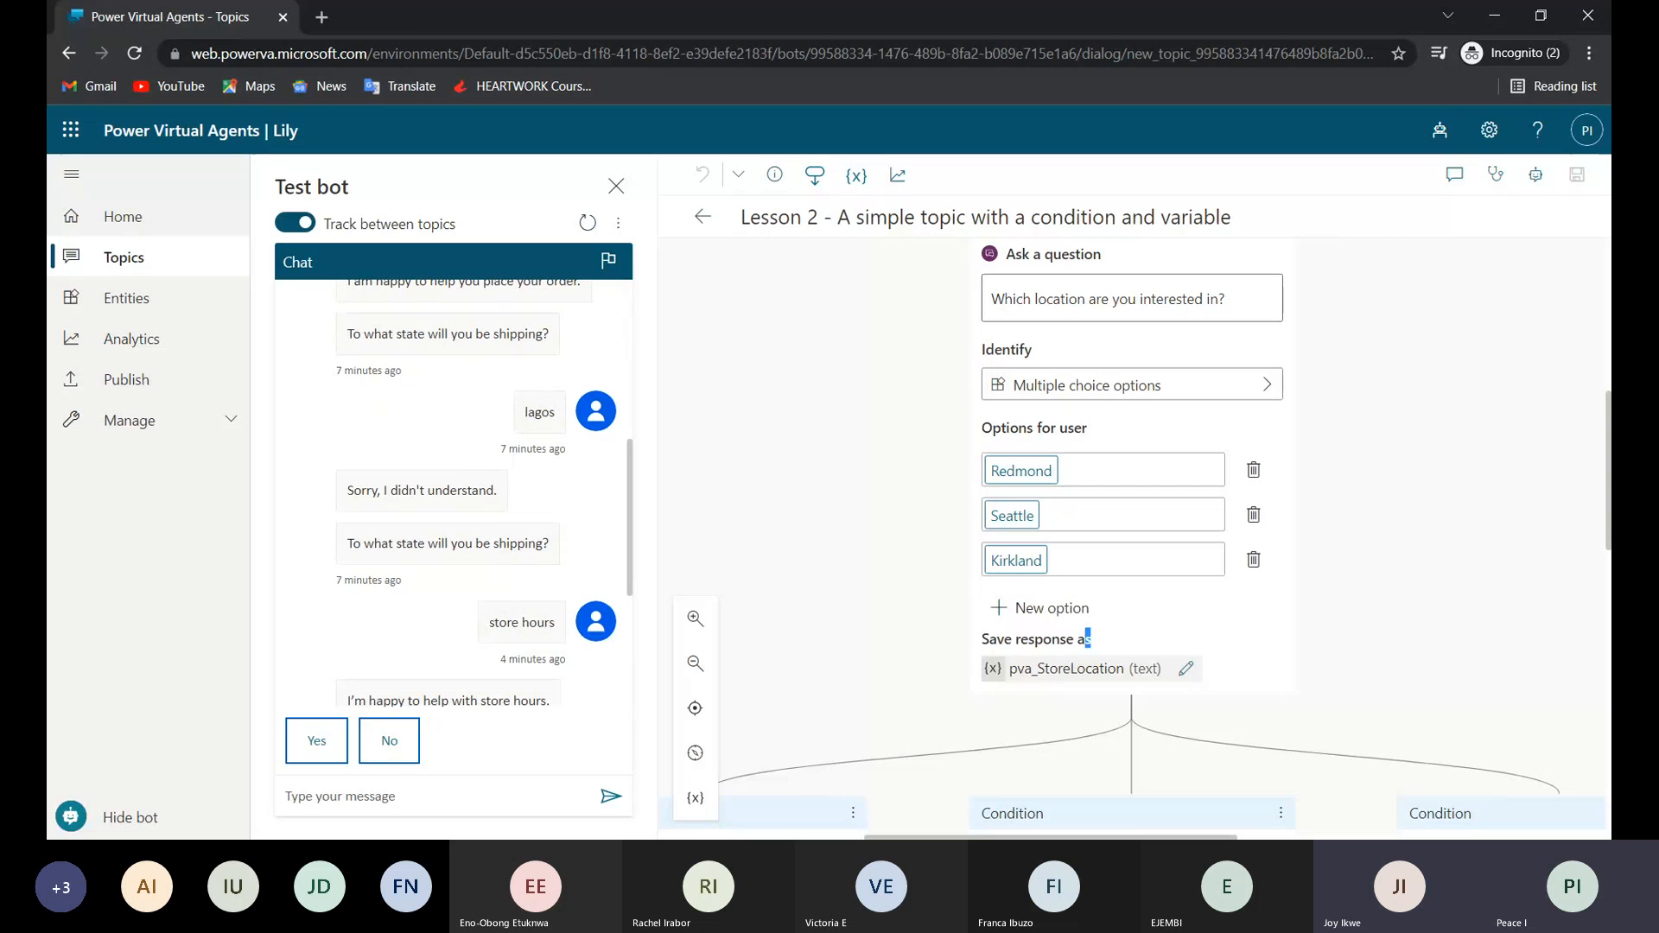
Send the Lesson 2 trigger phrase "Store near me" to the test bot.
scroll(1095, 375, up, 5)
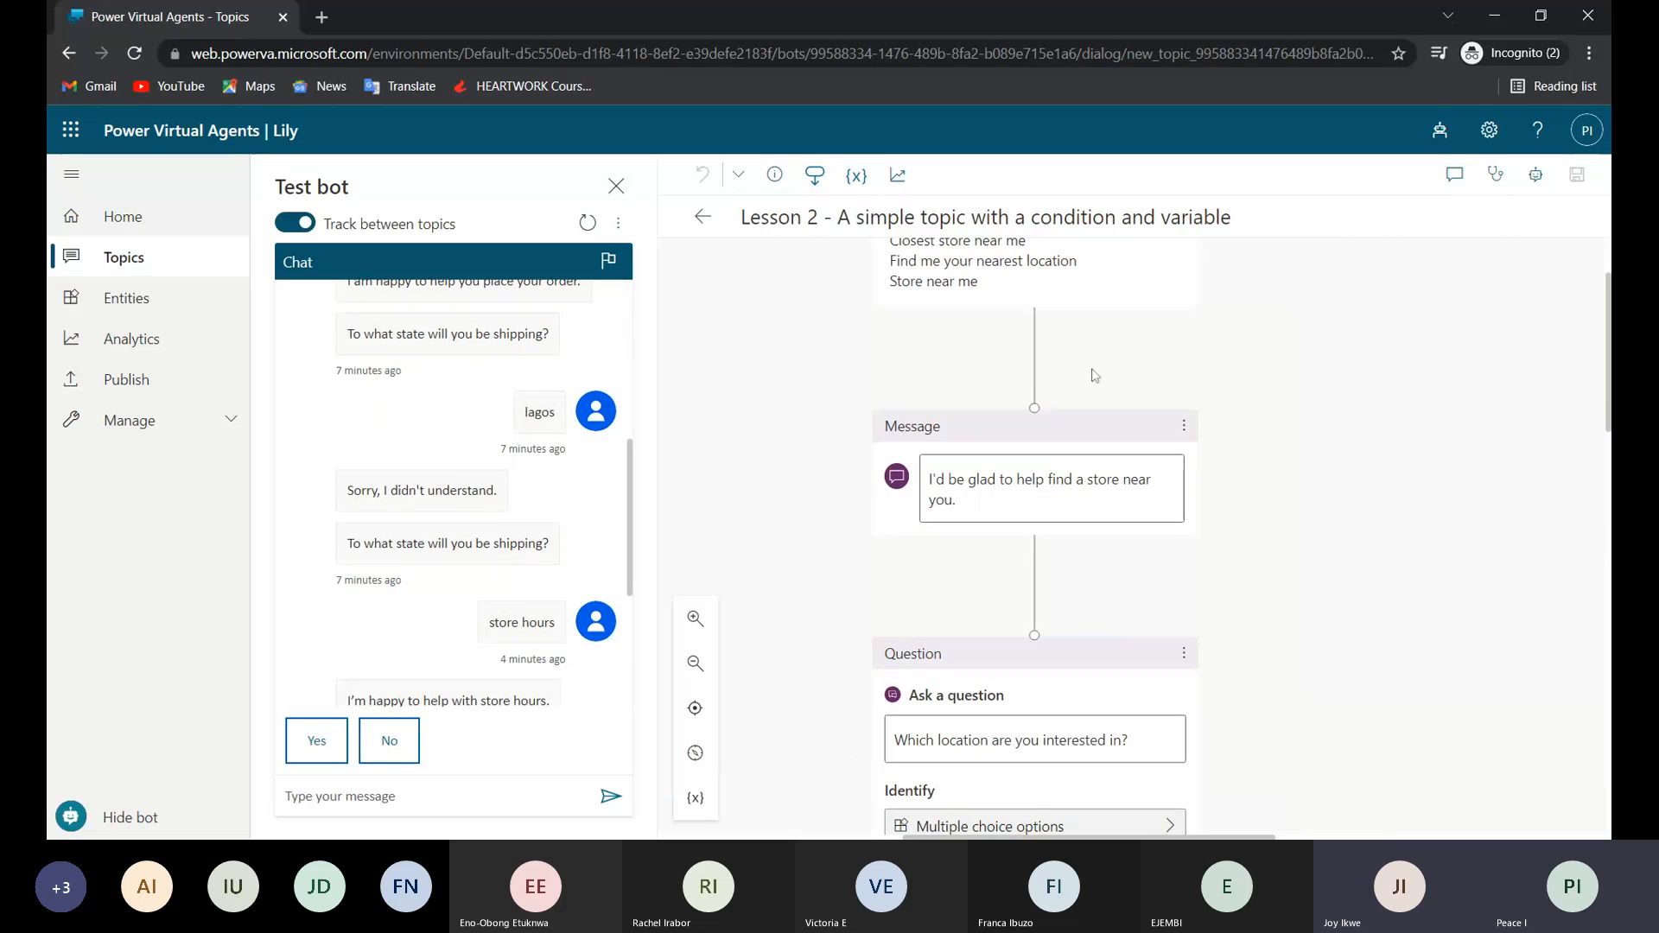
scroll(1095, 375, up, 2)
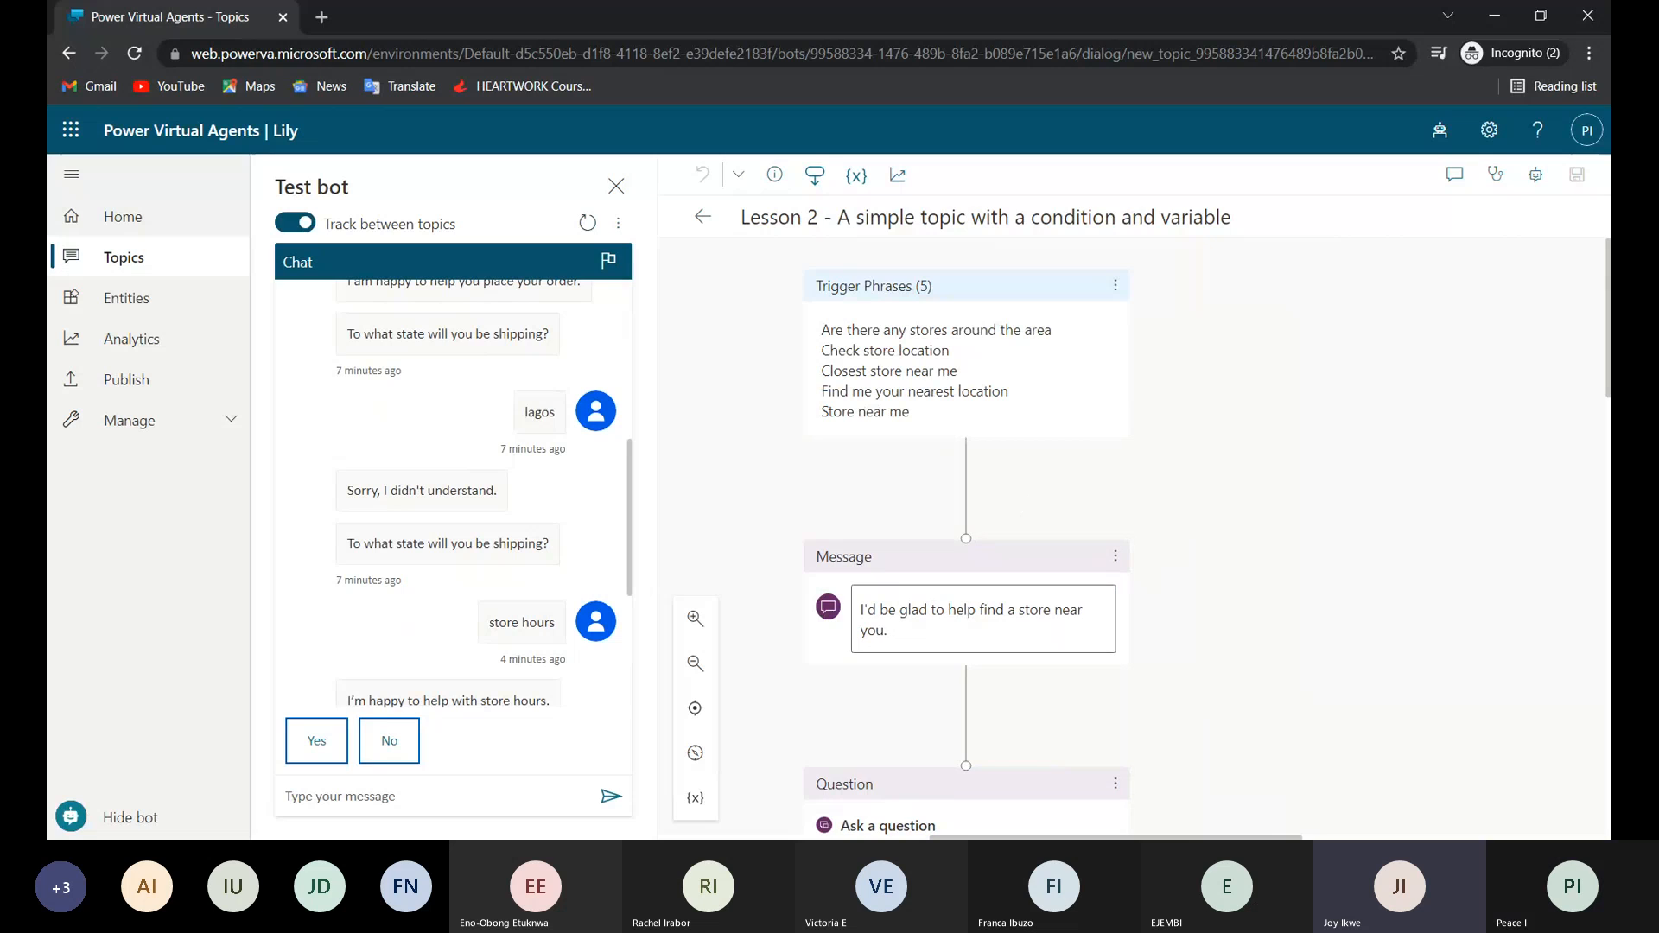
click(390, 798)
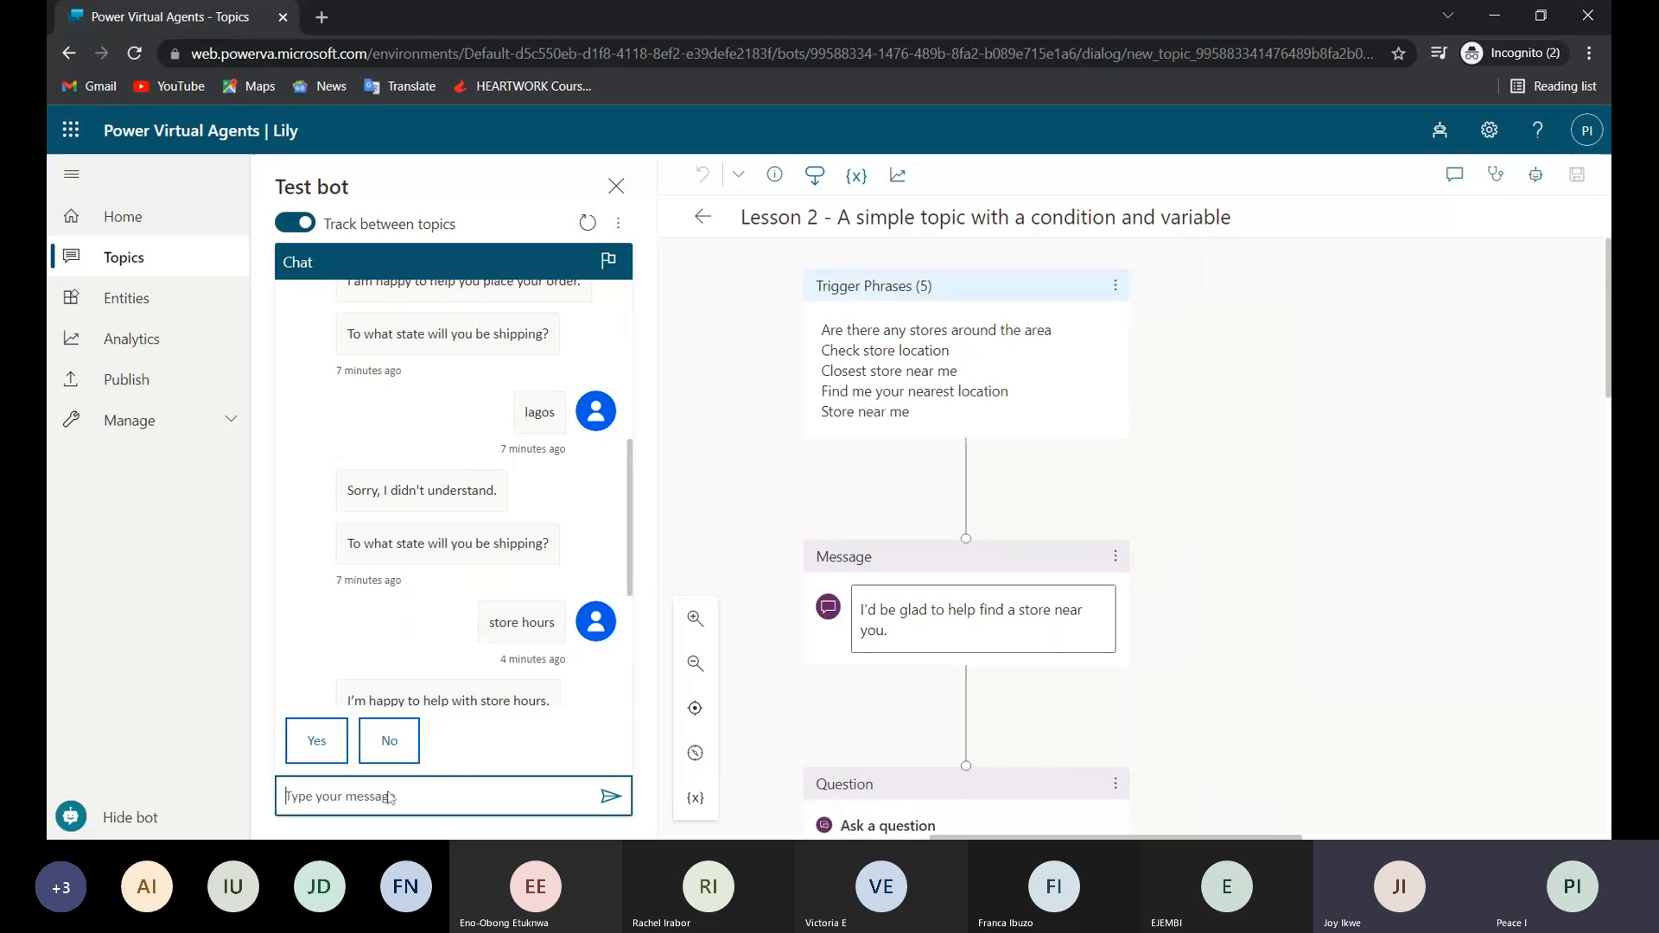
text(Store near me)
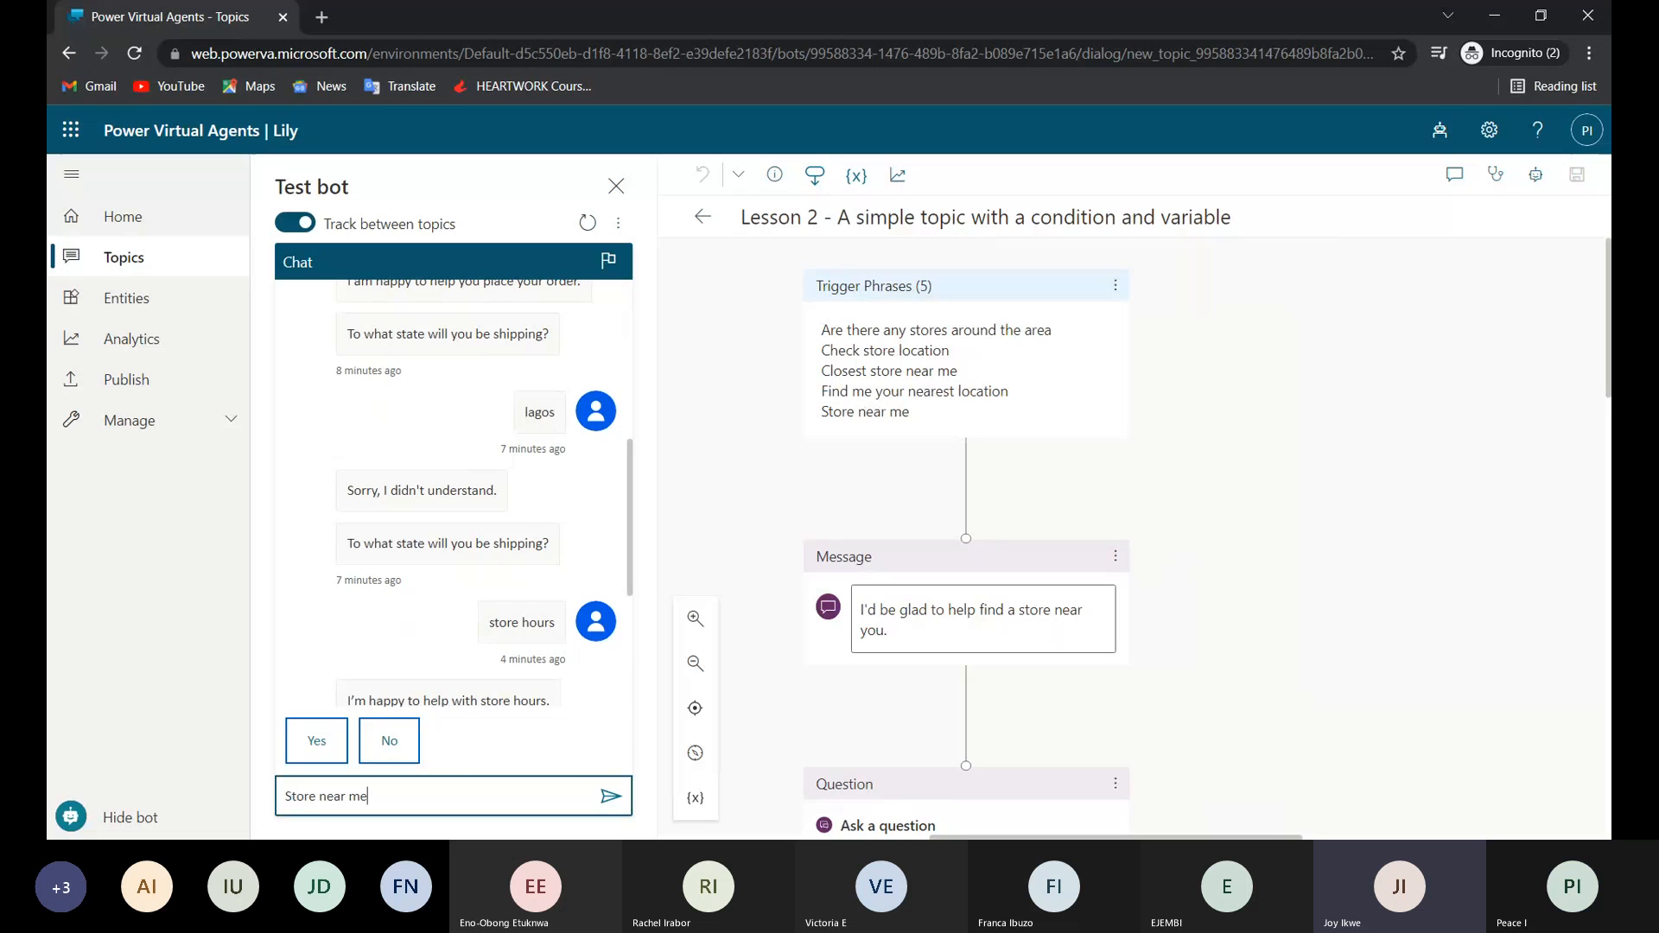
key(Return)
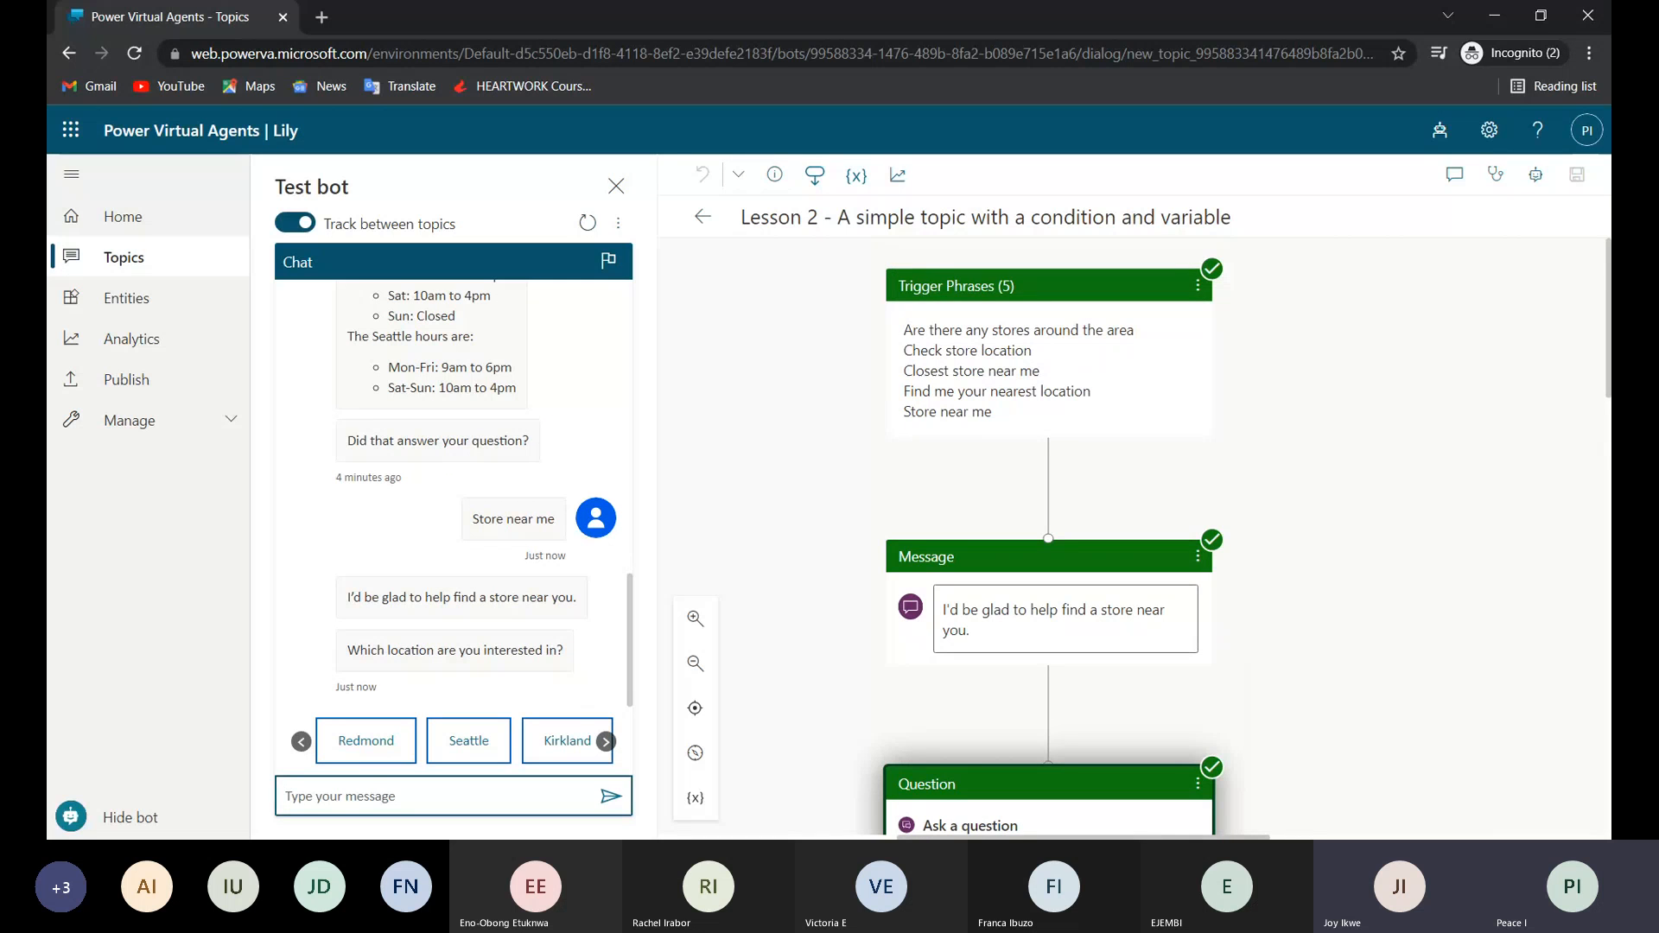
Check the tracked question node, answer the bot's location question with Redmond and read through its reply.
scroll(1014, 550, down, 5)
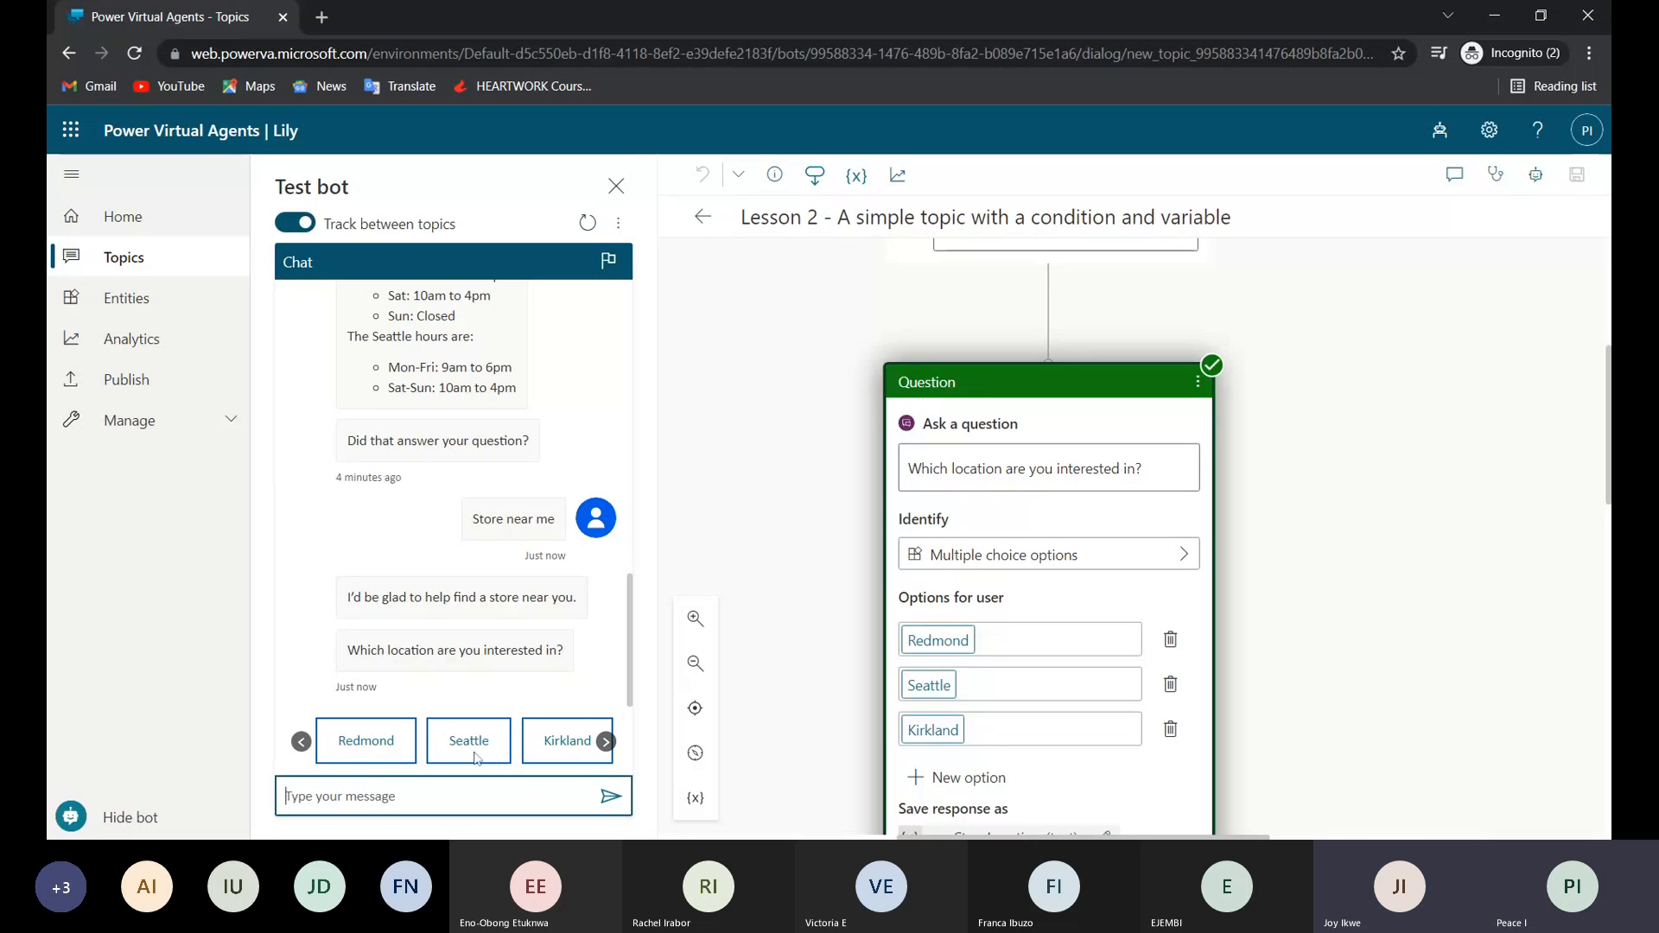
click(364, 742)
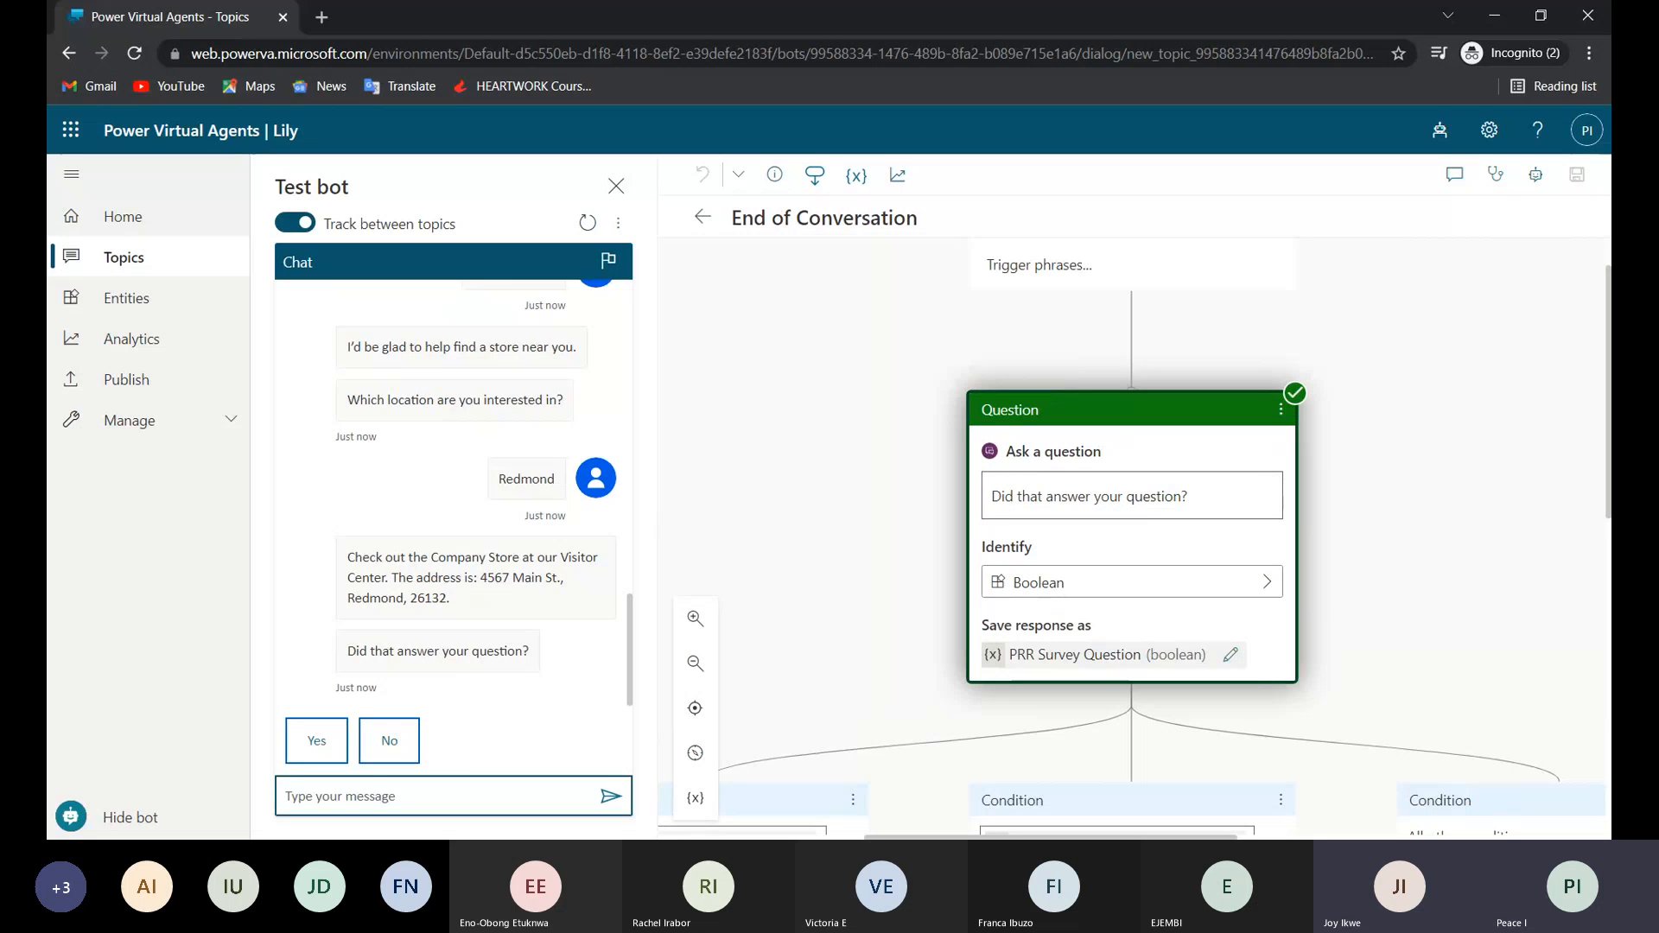
scroll(884, 564, up, 1)
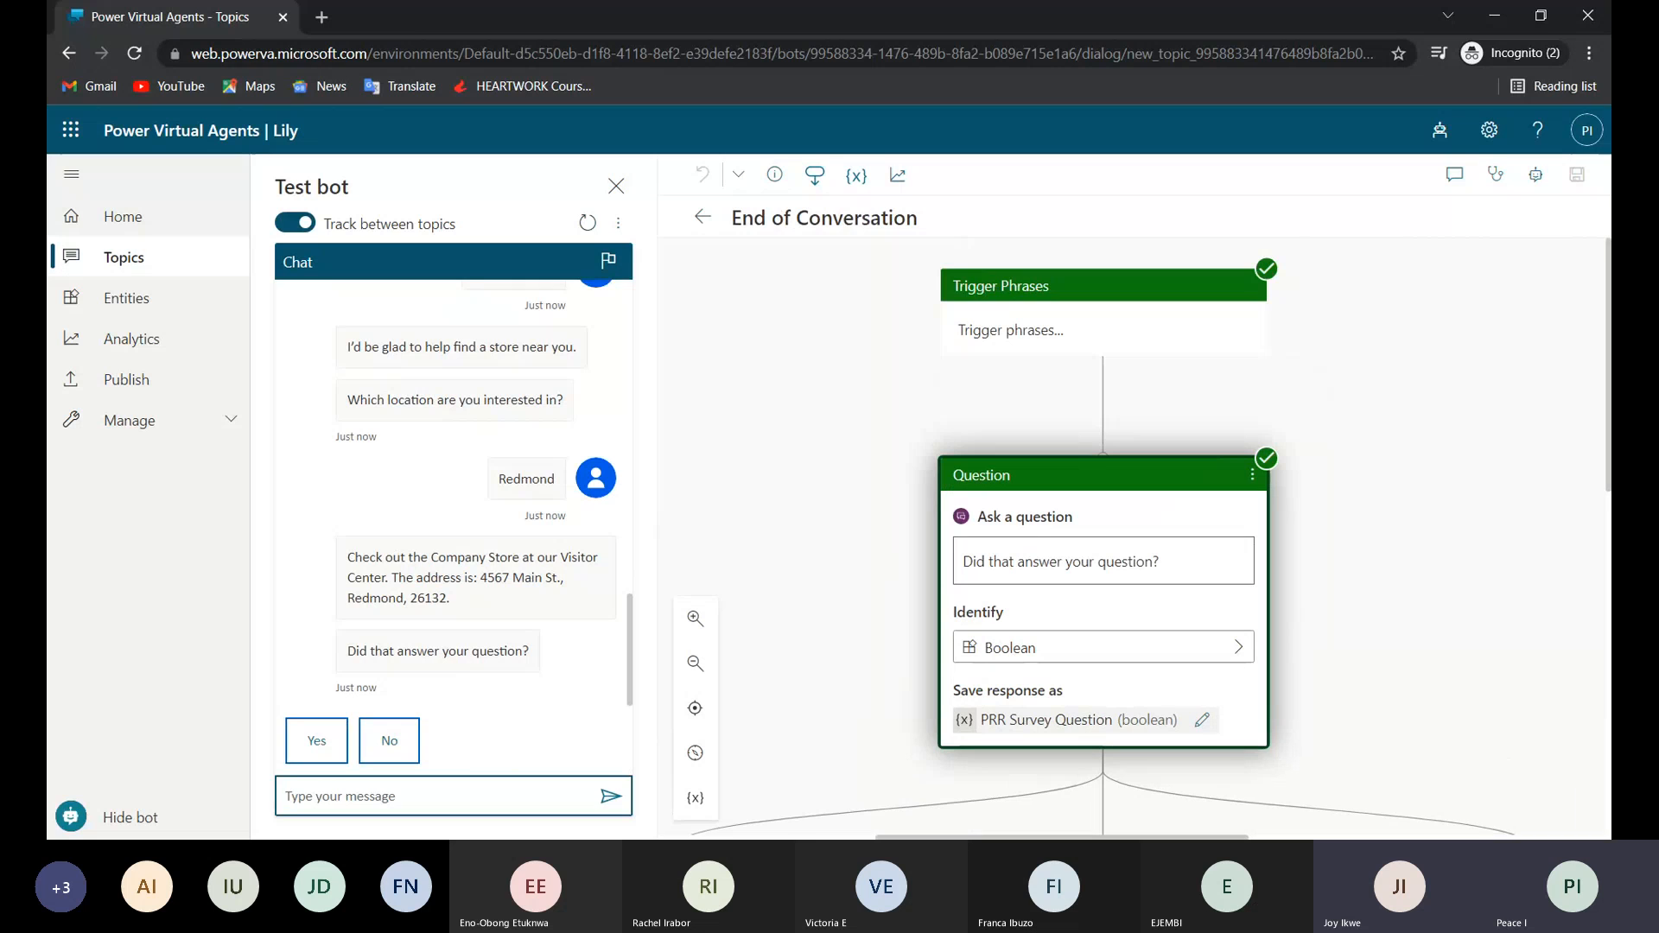
scroll(490, 473, up, 1)
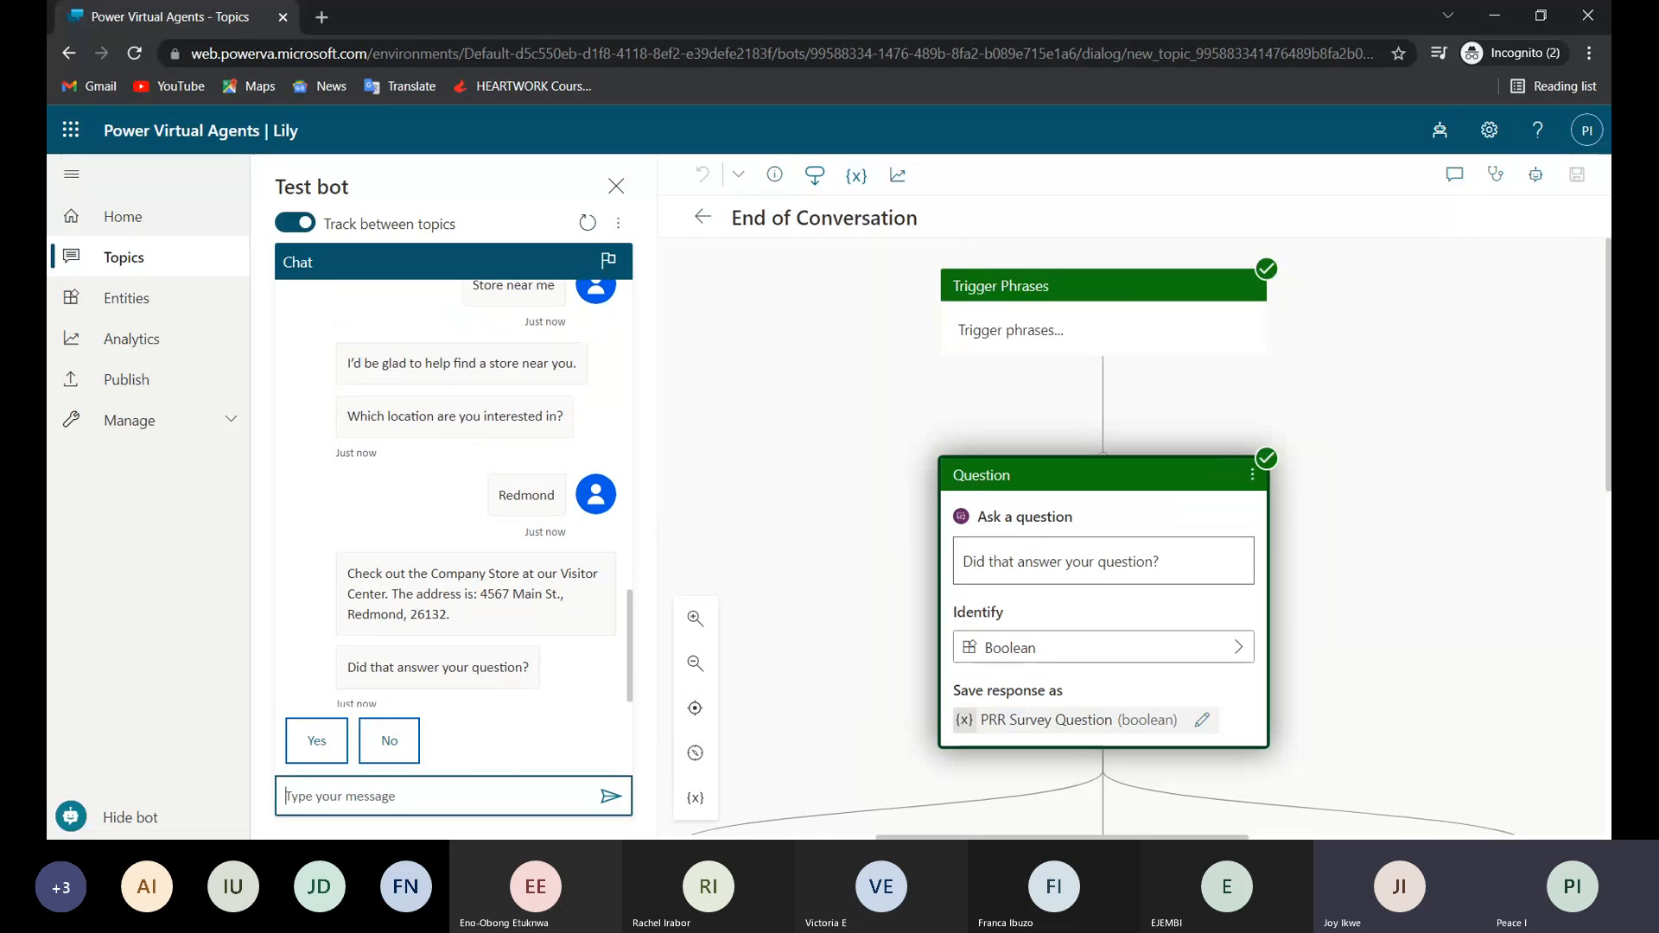
Go back to the Lesson 2 topic from the bot's location question in the chat and examine its tracked trigger, message and question nodes.
click(456, 417)
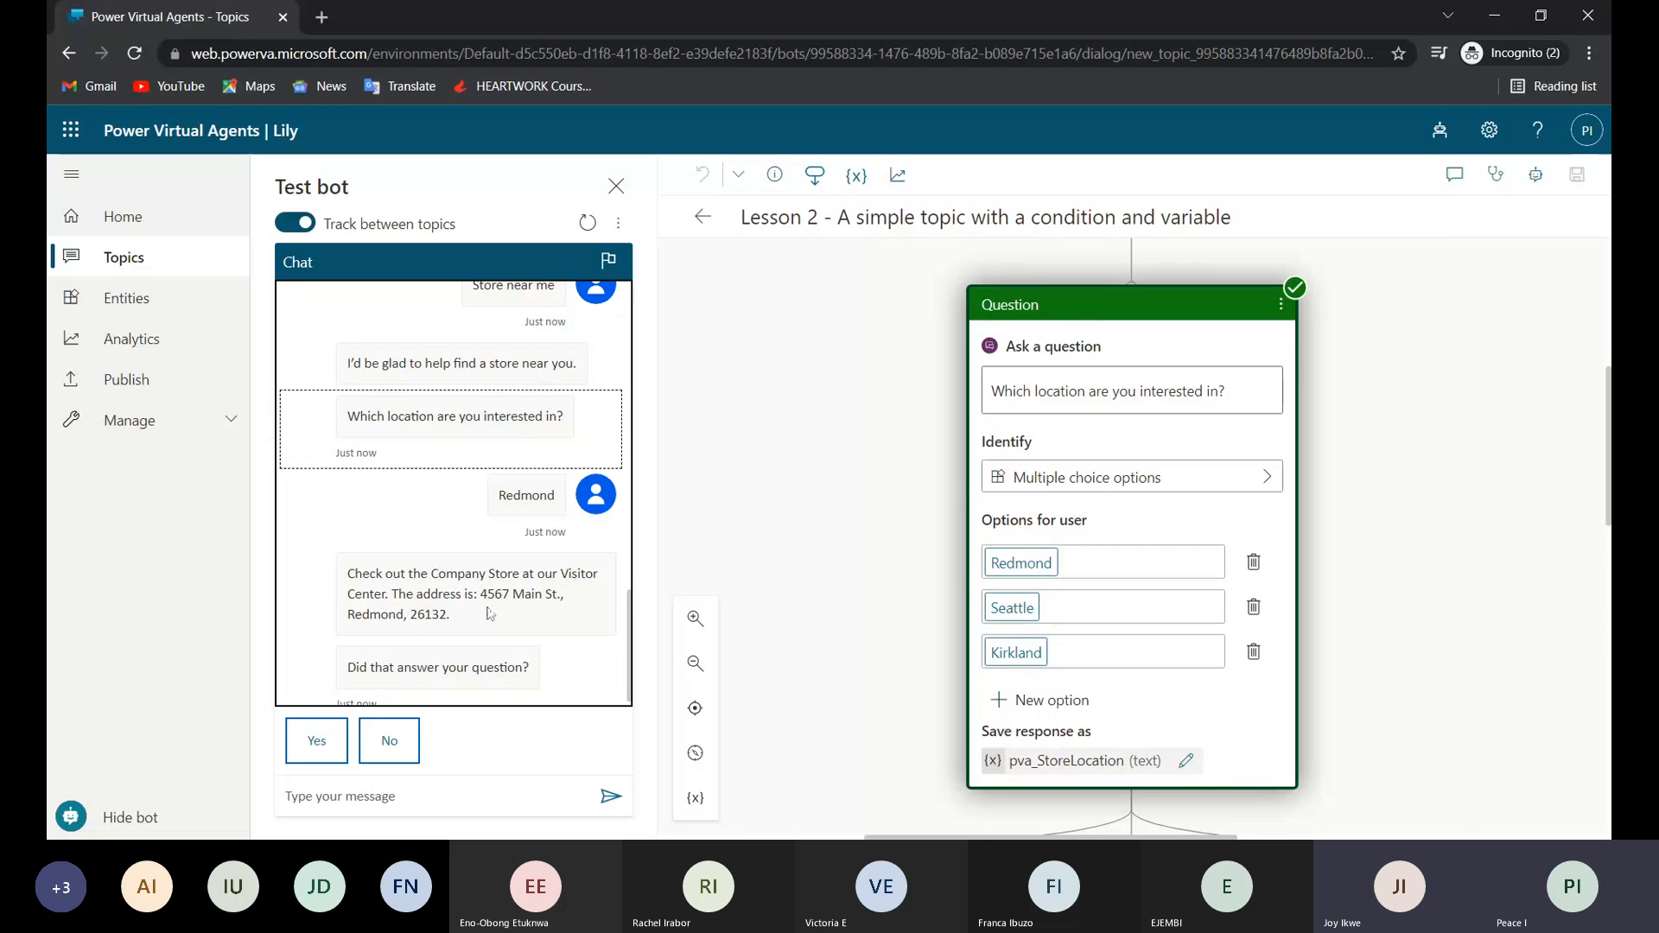
scroll(811, 435, up, 2)
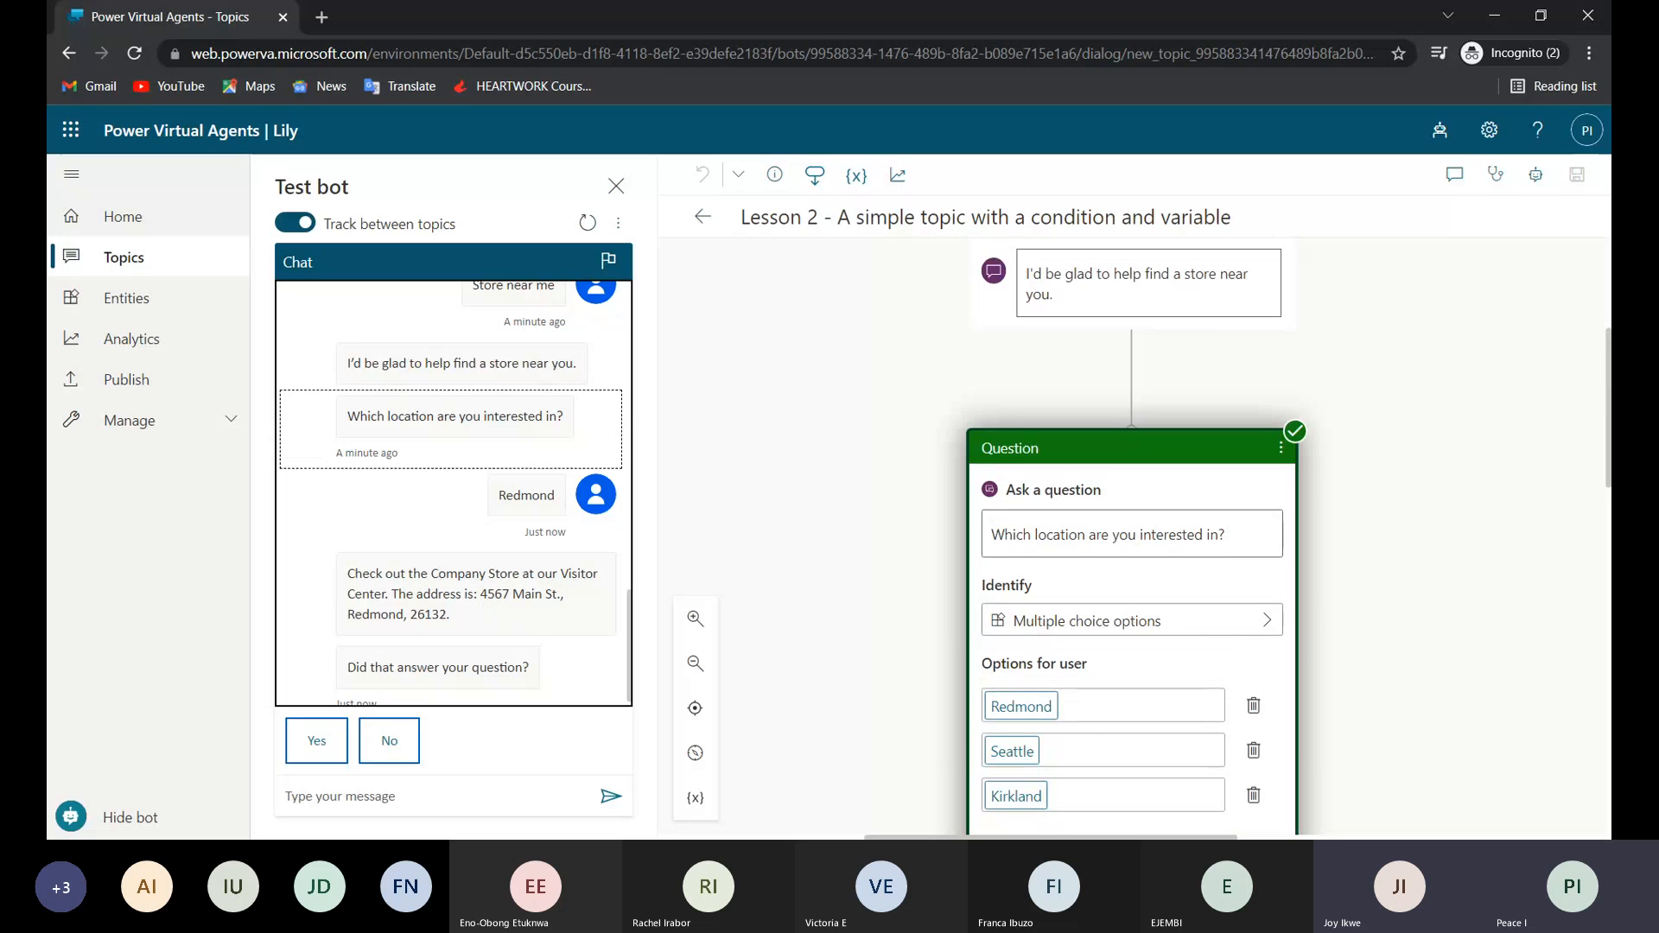
scroll(1132, 536, up, 3)
scroll(1105, 536, up, 2)
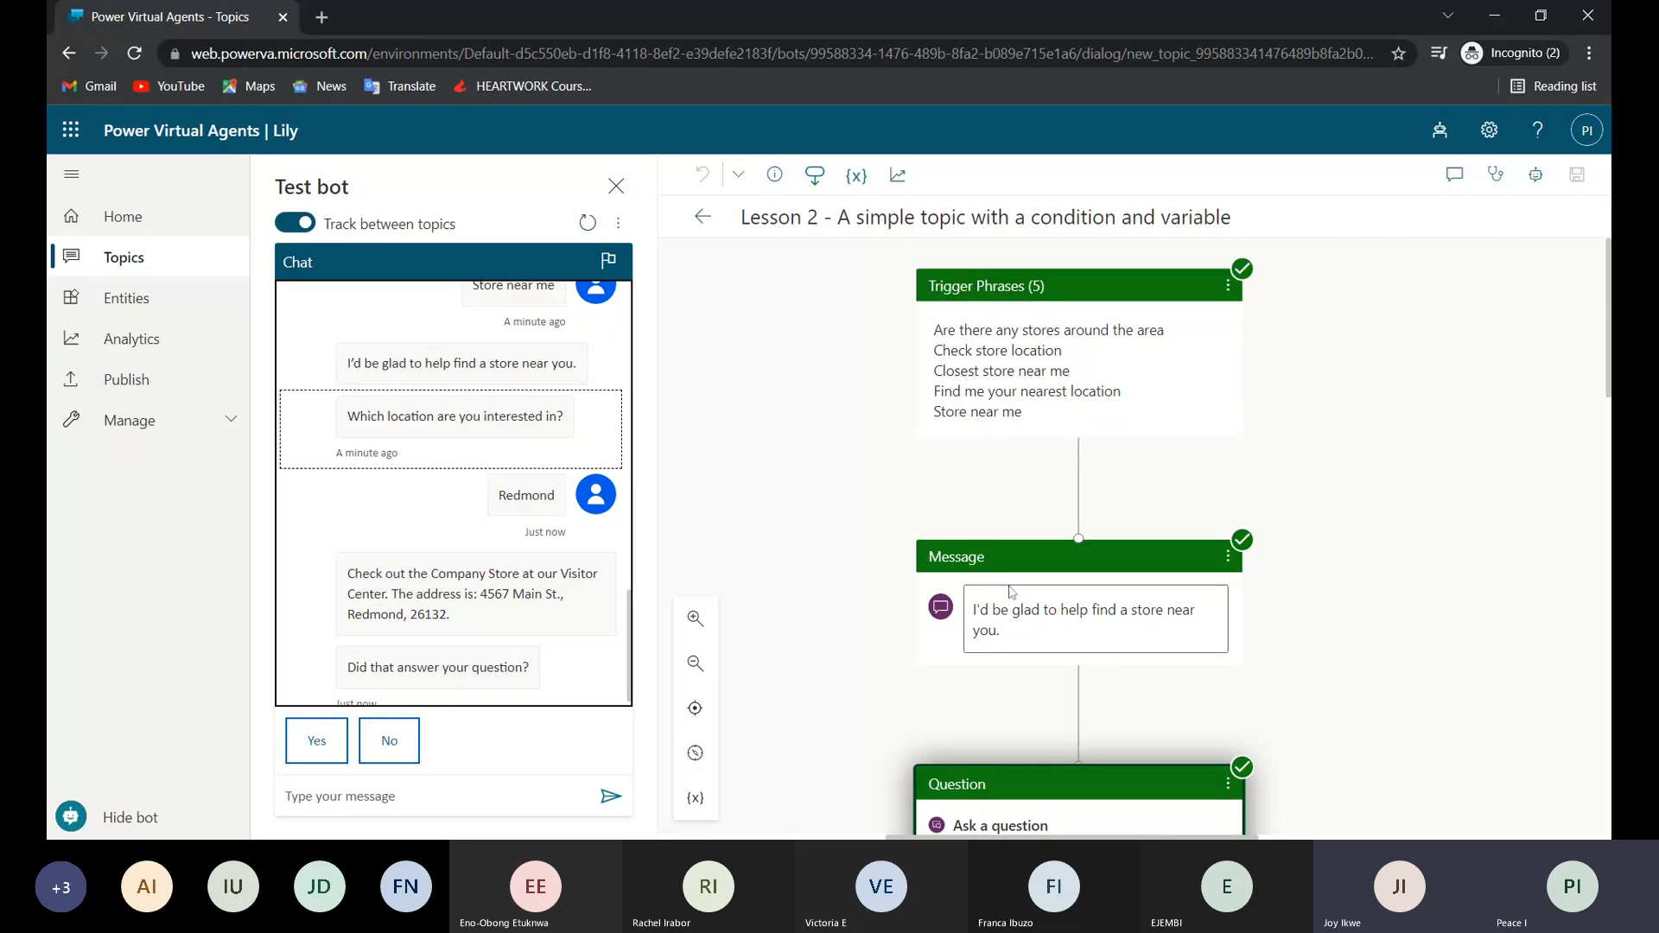
scroll(1012, 591, down, 5)
scroll(1036, 278, up, 5)
scroll(1007, 575, down, 3)
scroll(1002, 518, down, 5)
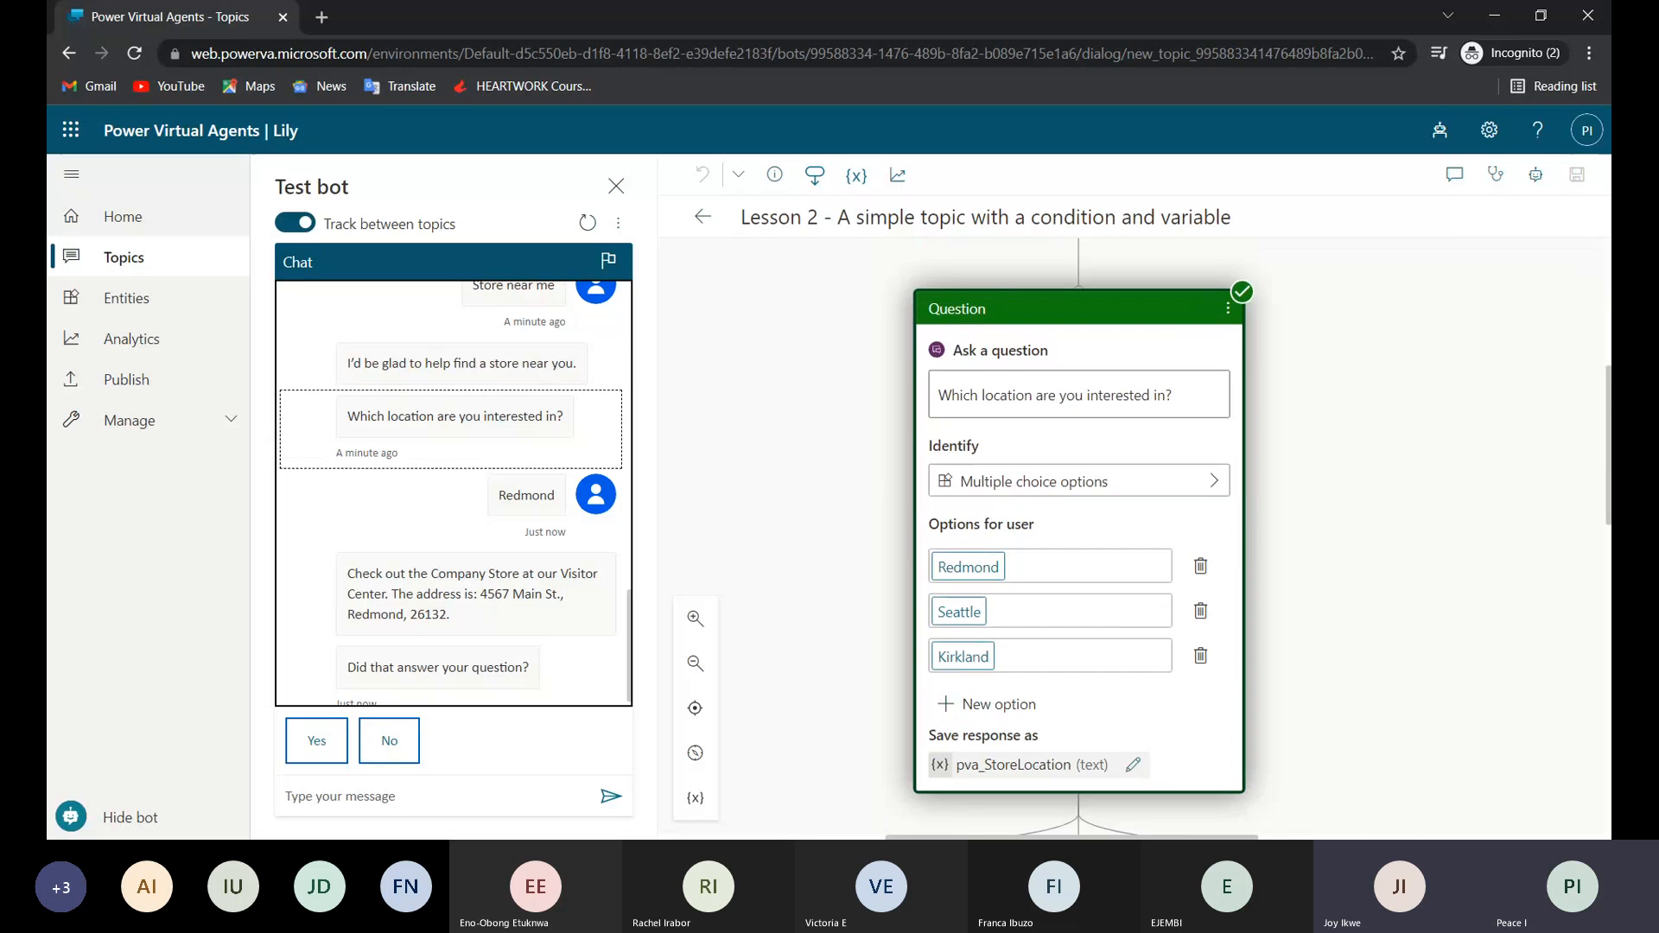
Examine the Lesson 2 topic's Redmond, Seattle and Kirkland condition branches, their address messages and the shared End node.
scroll(1133, 537, down, 1)
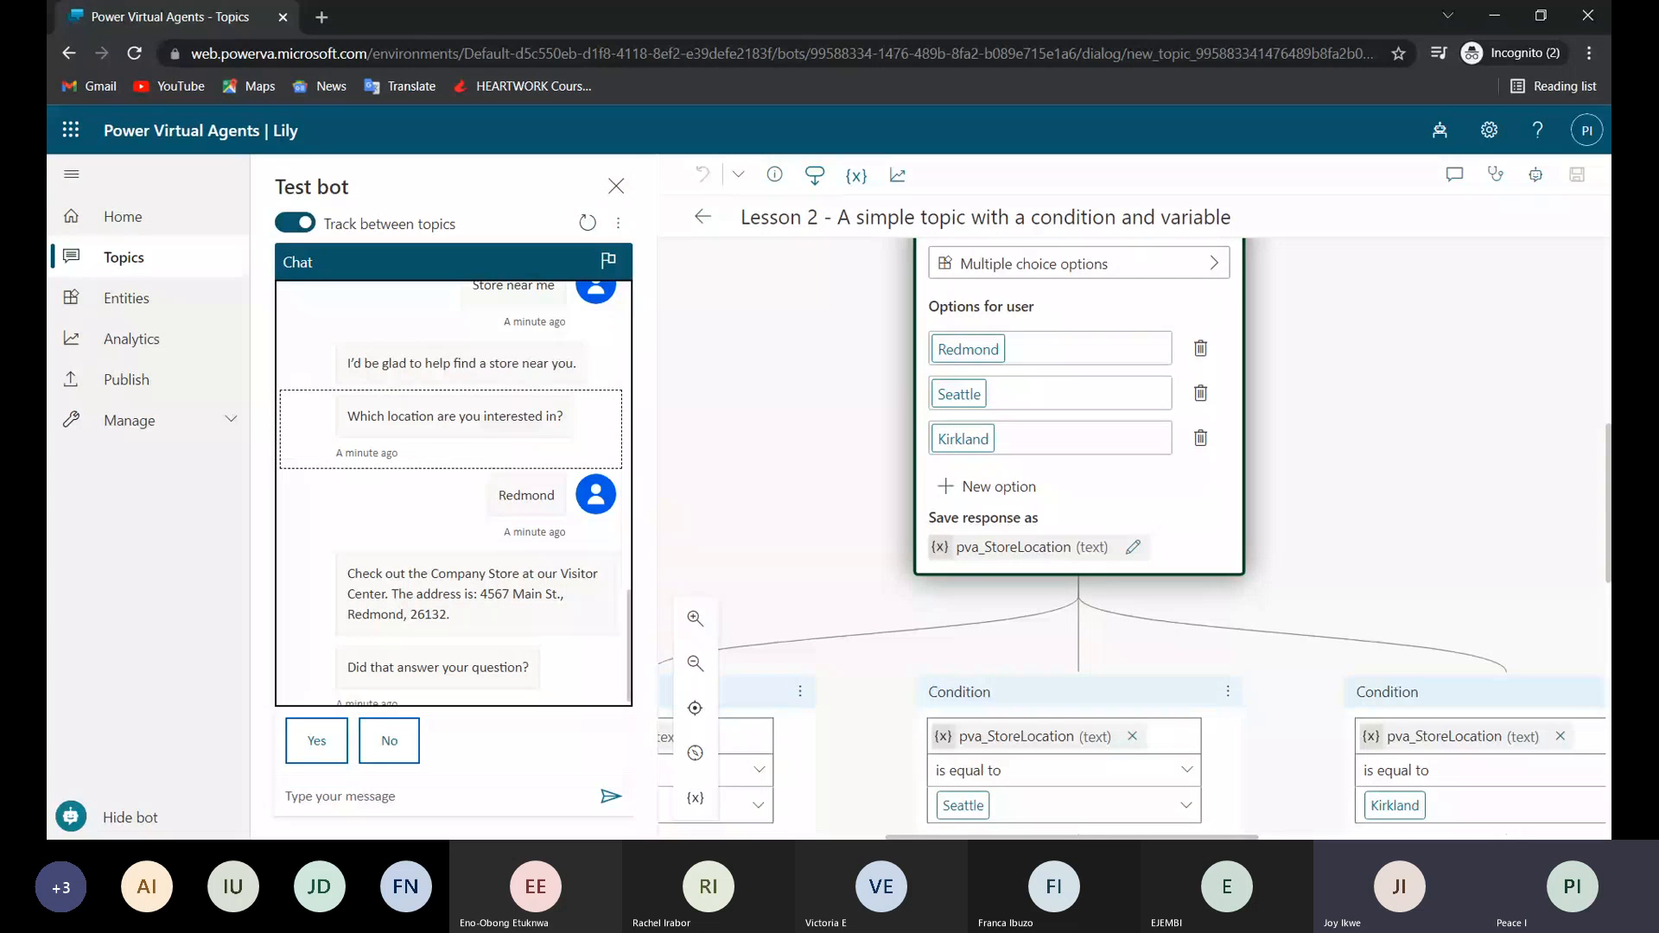
scroll(971, 771, down, 1)
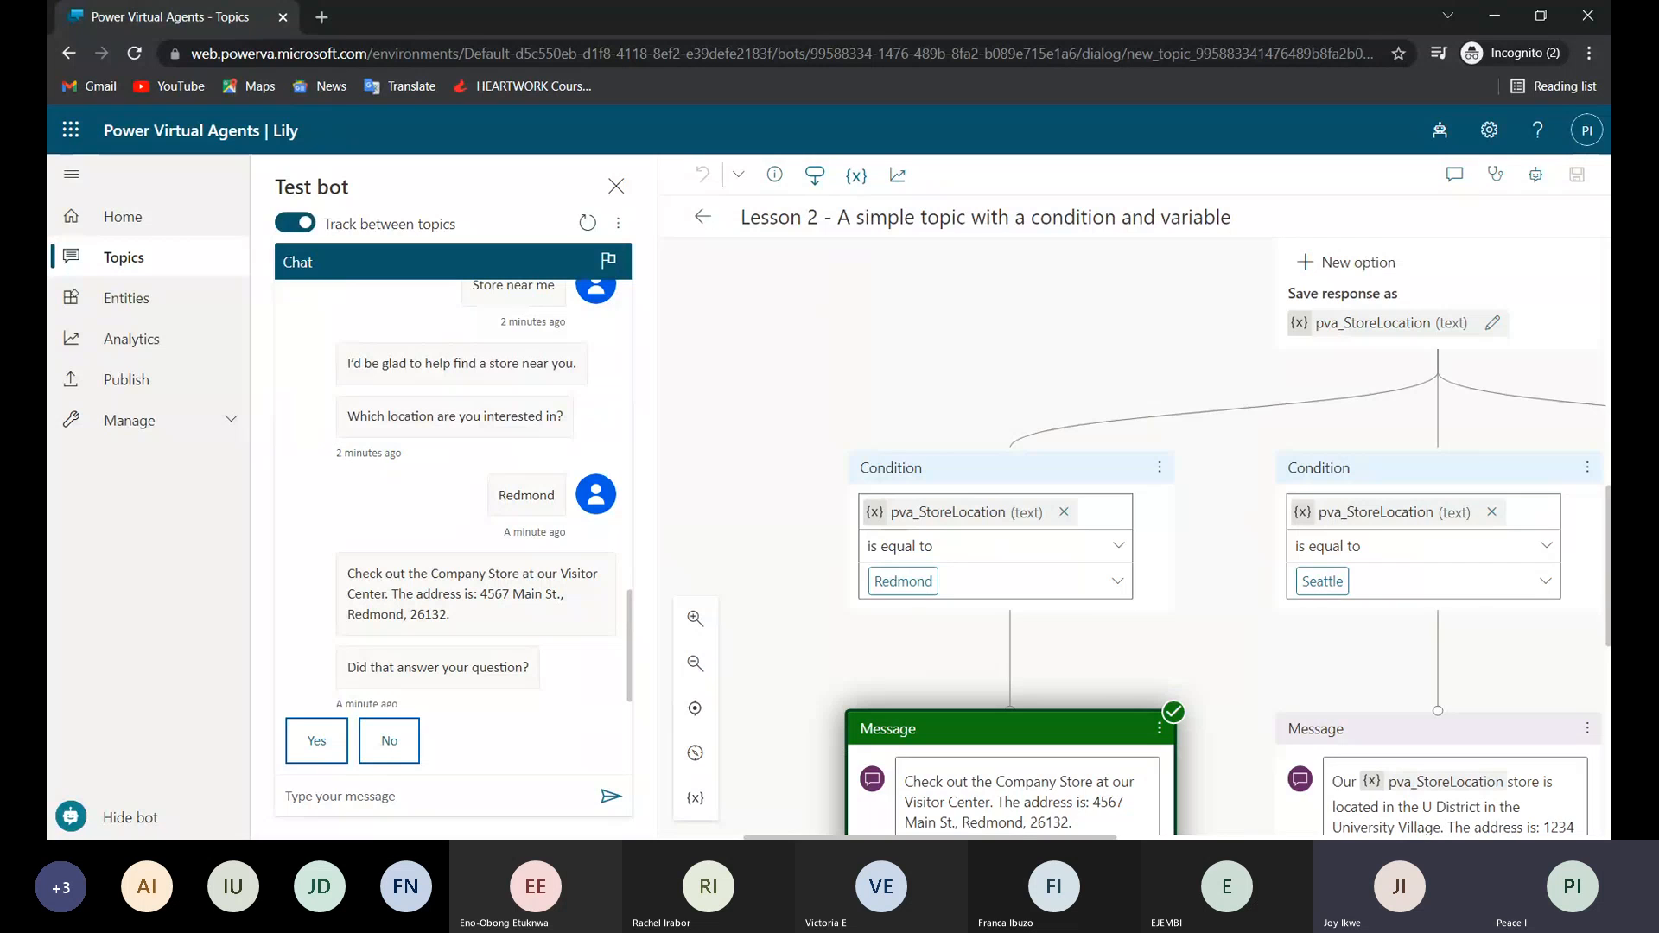
scroll(1329, 706, right, 8)
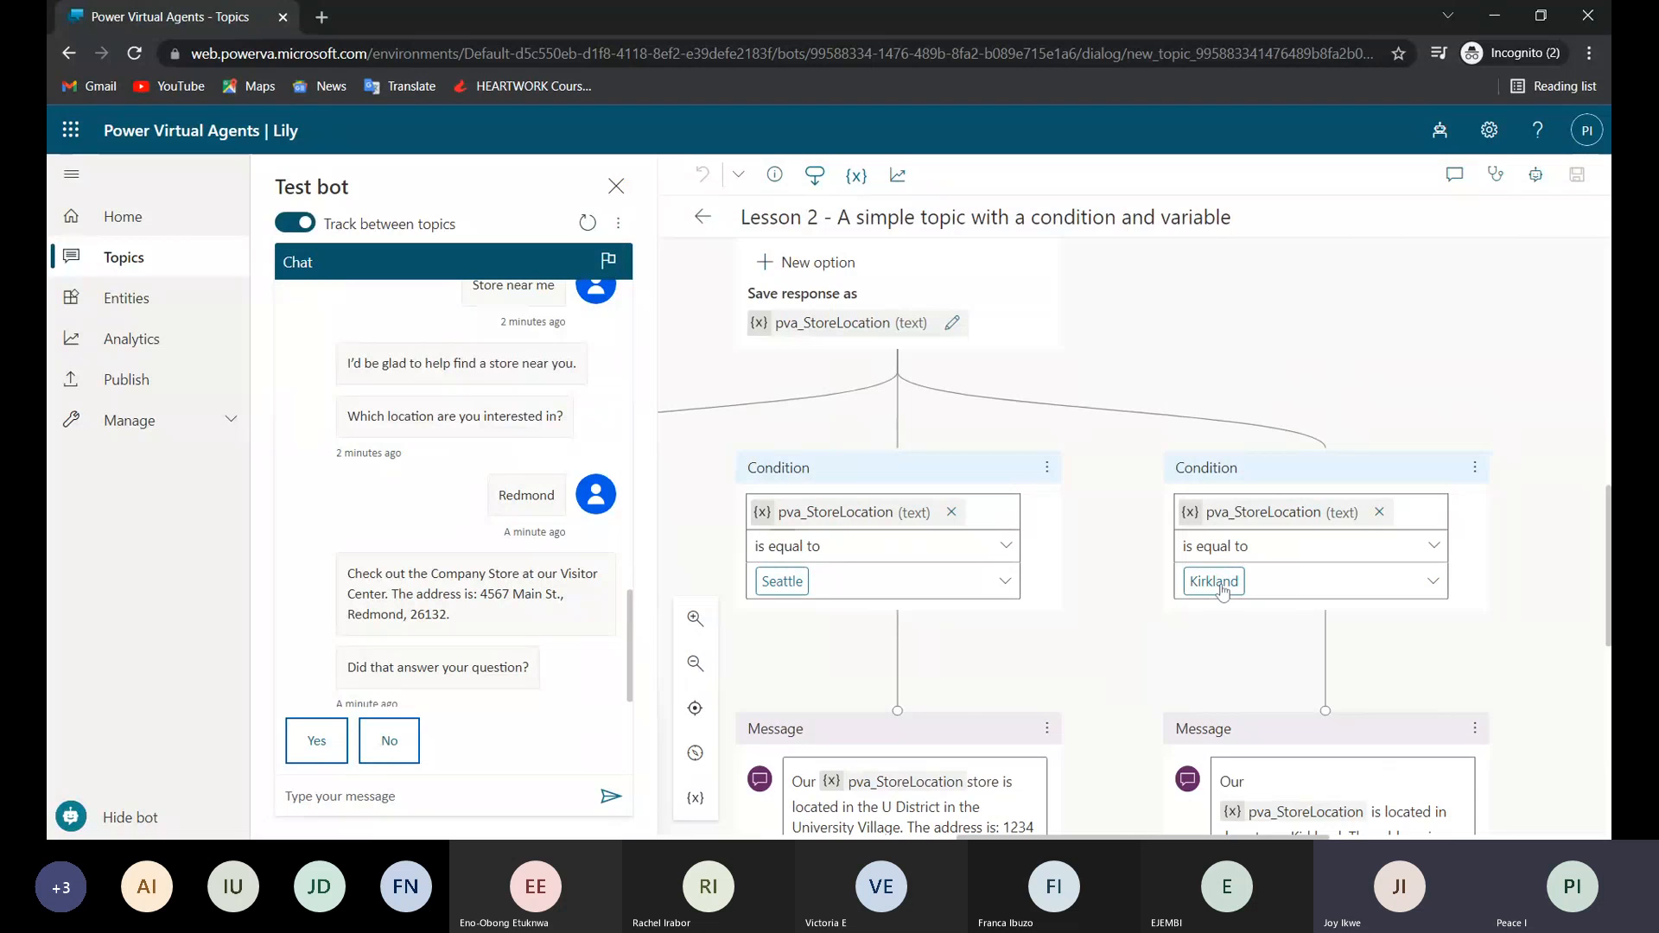
scroll(1351, 696, right, 4)
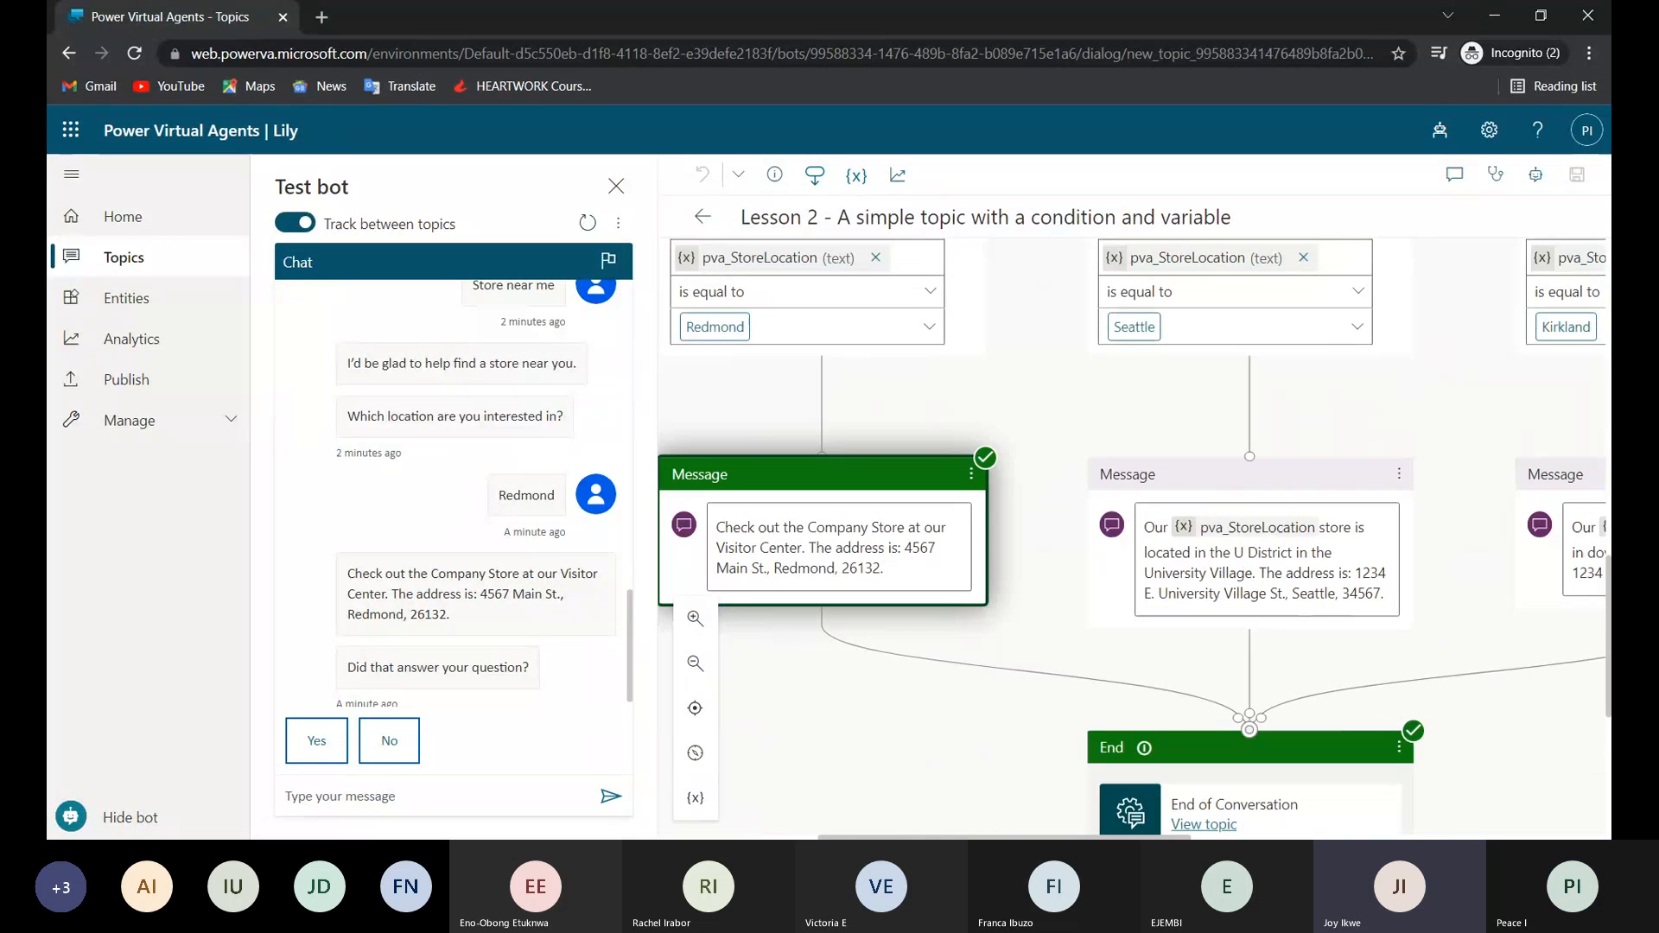
scroll(821, 502, down, 1)
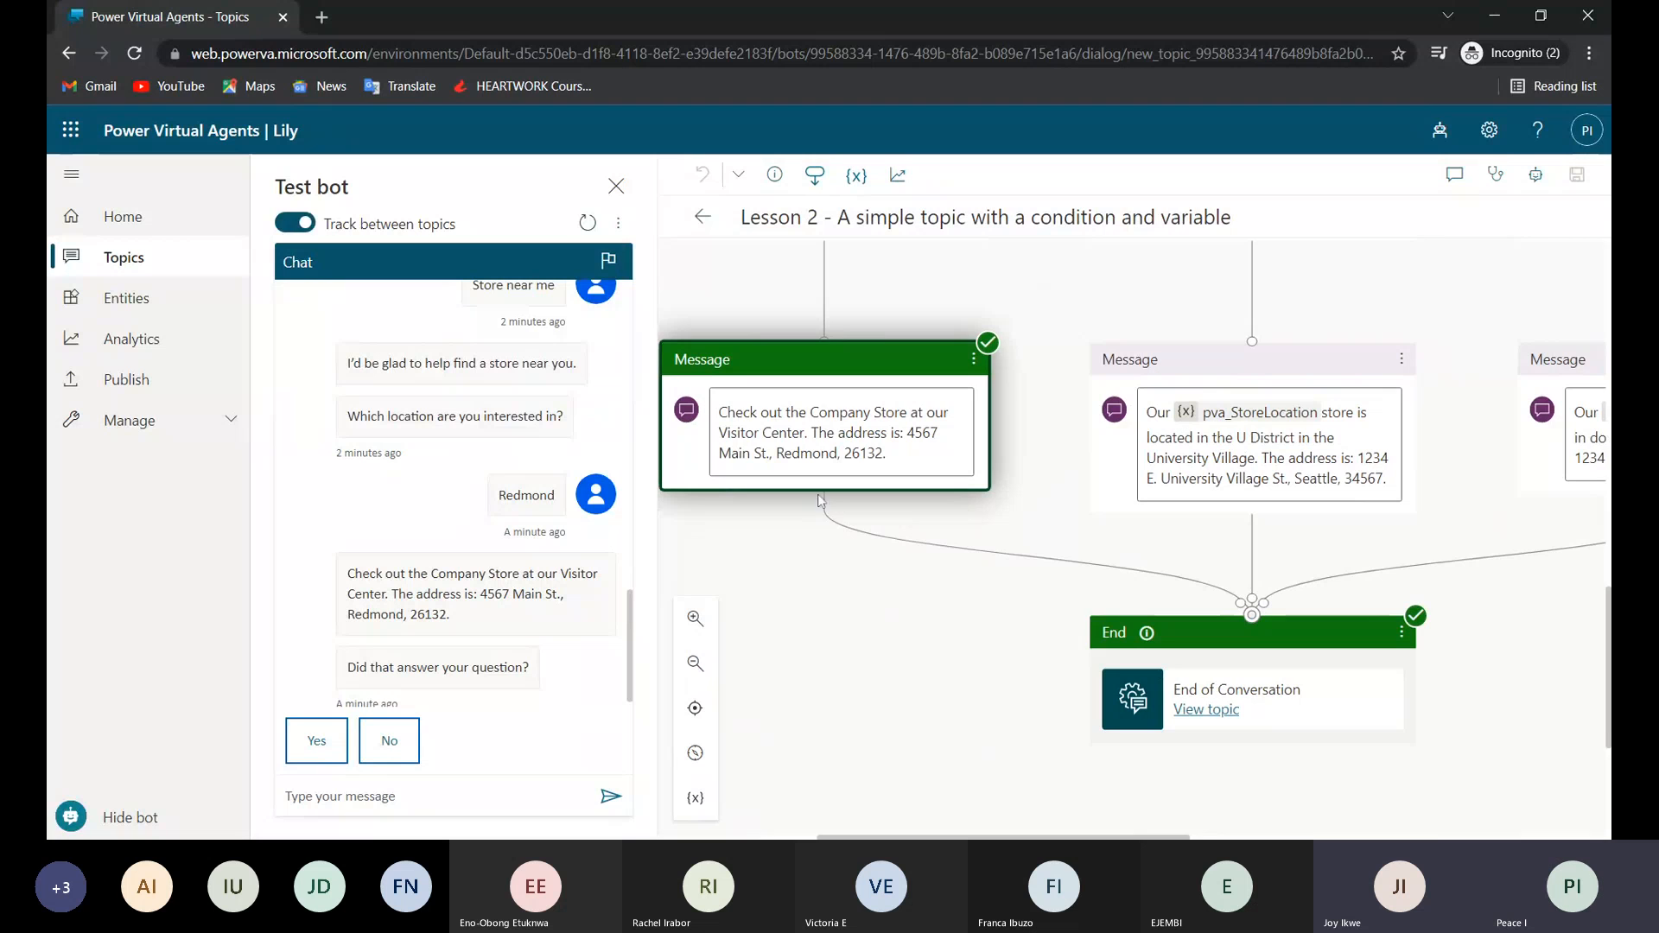
scroll(821, 499, up, 4)
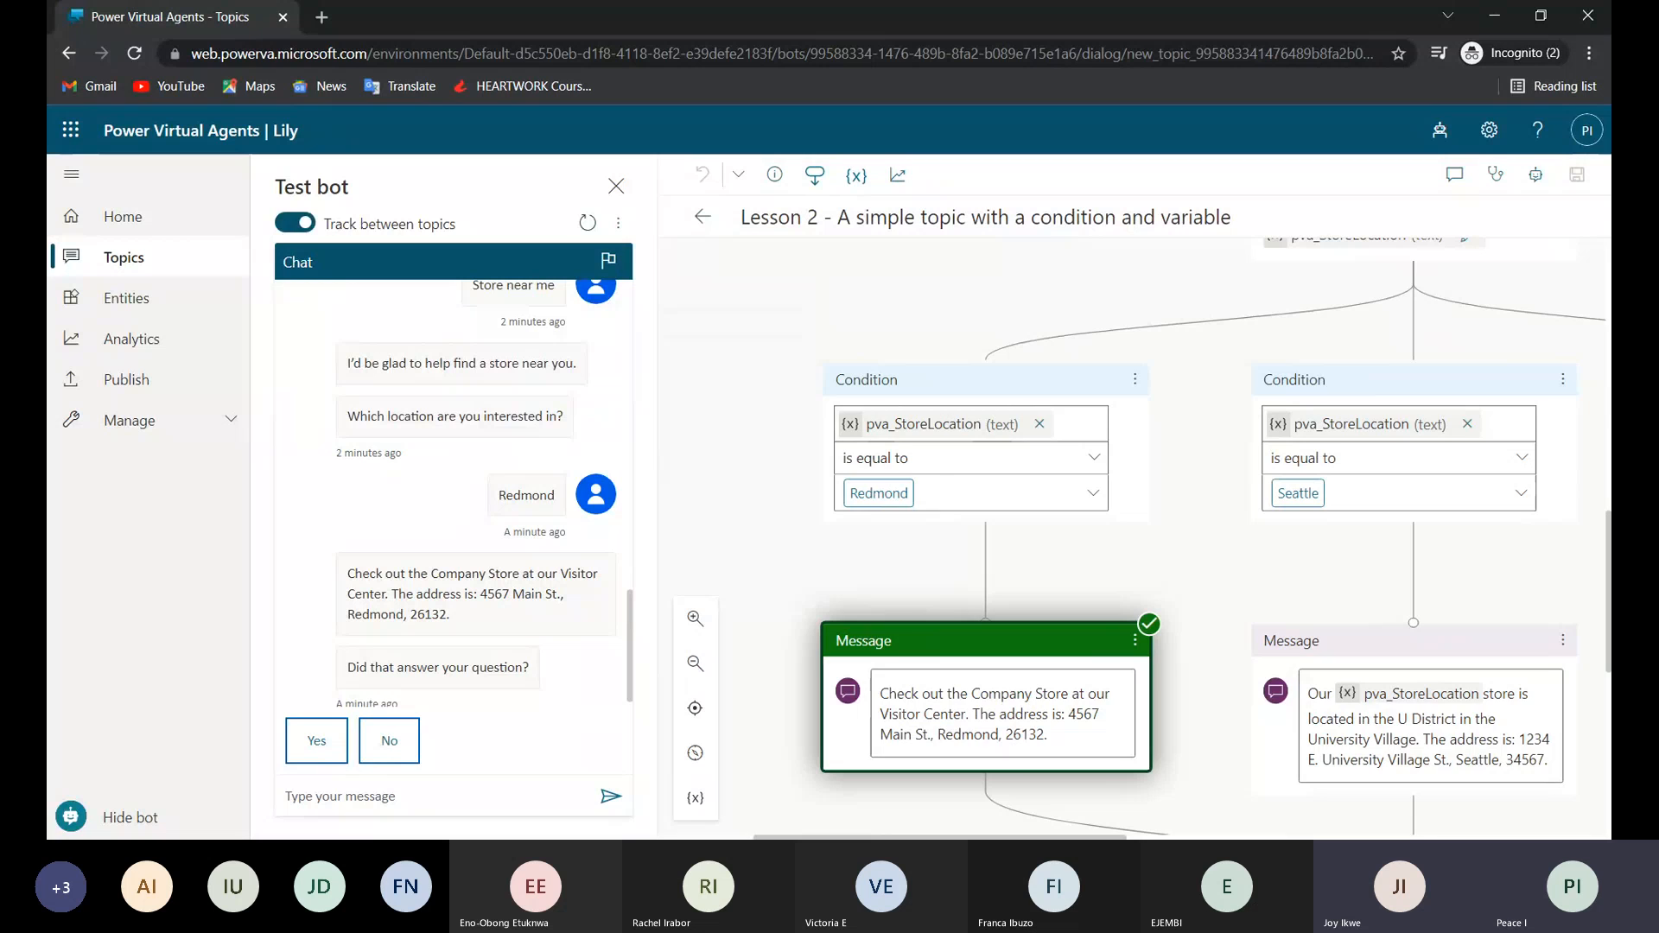
scroll(1281, 711, down, 3)
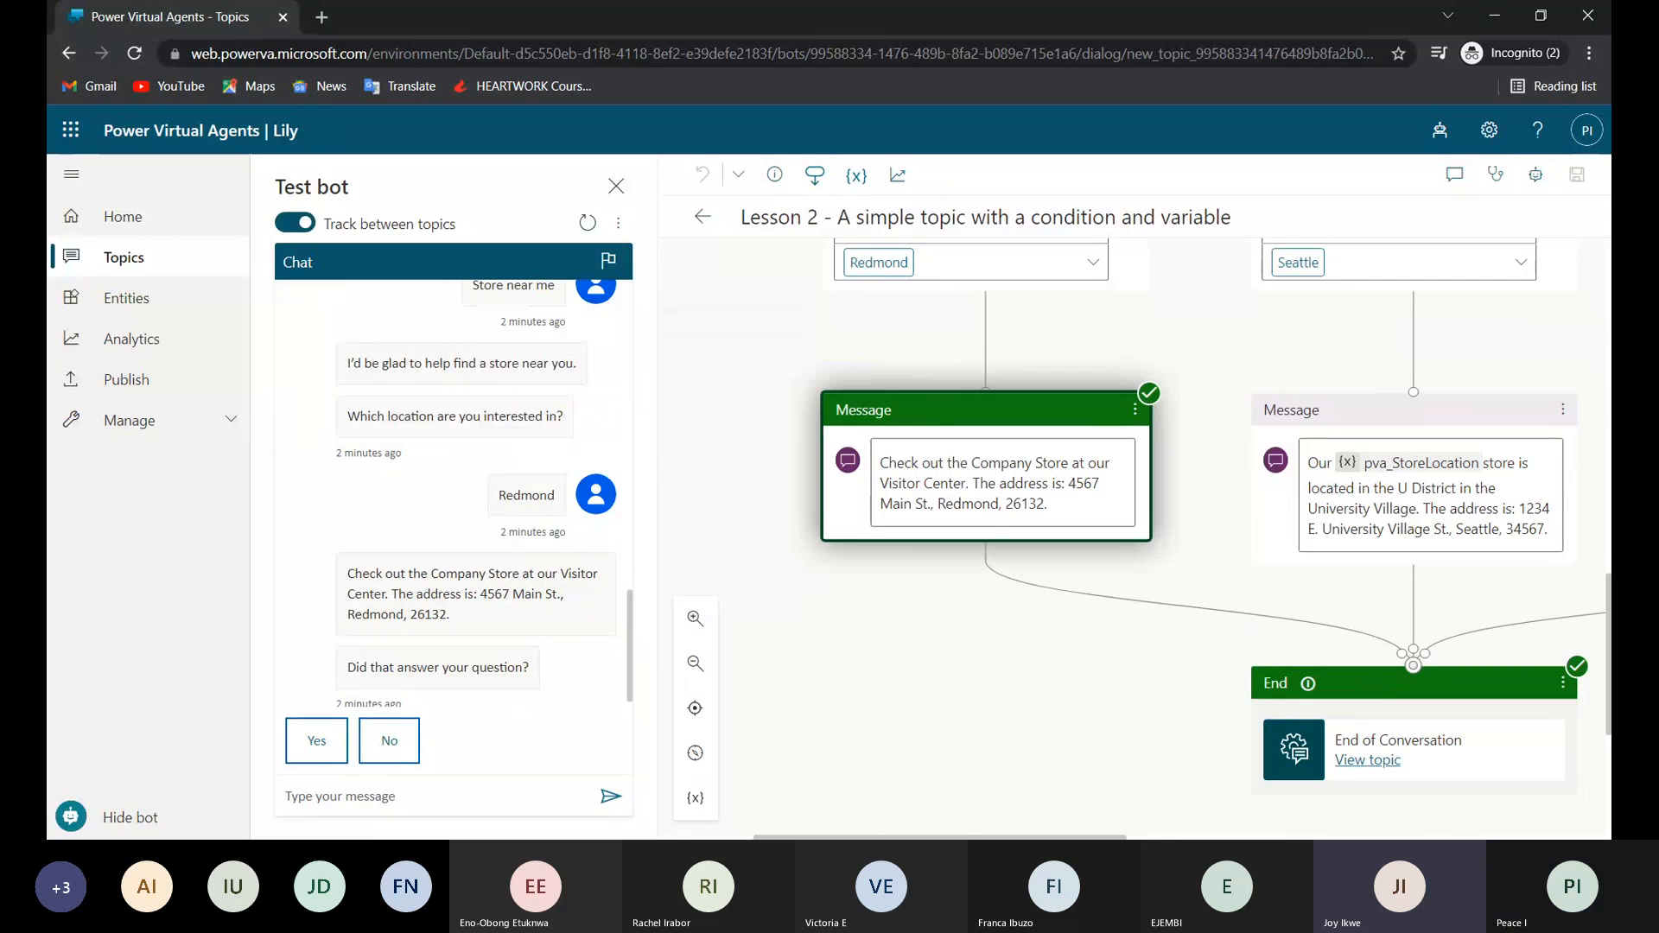
scroll(1132, 536, right, 4)
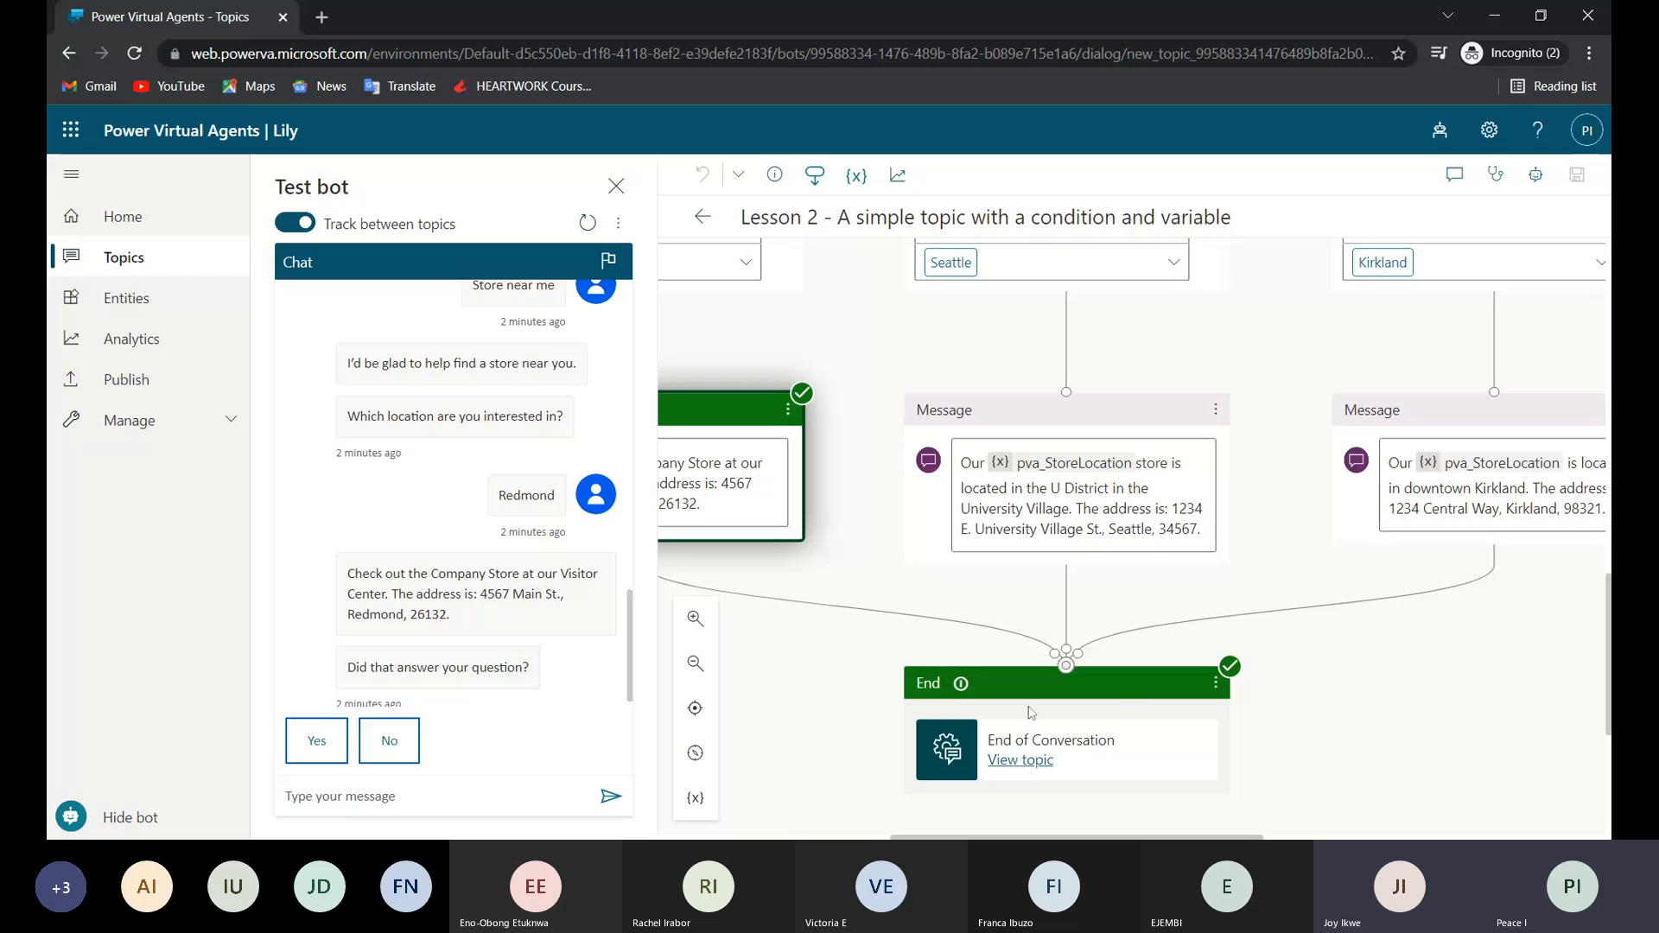
View the End of Conversation topic linked from the End node and examine its trigger and survey question nodes.
click(1017, 761)
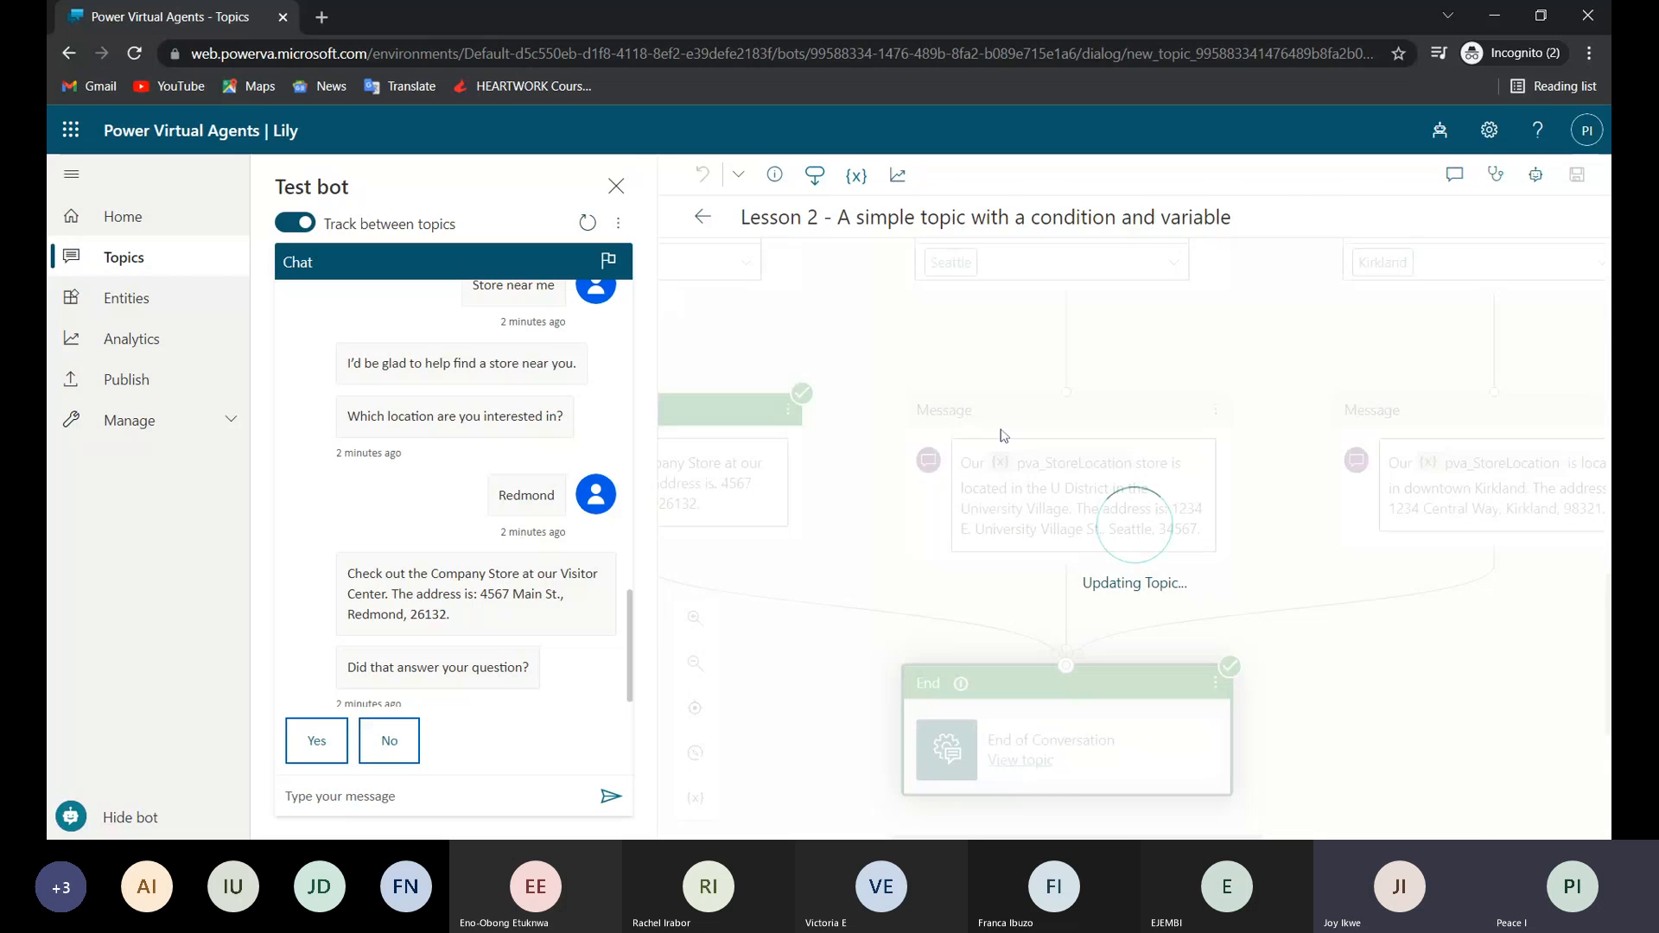
scroll(1022, 378, up, 1)
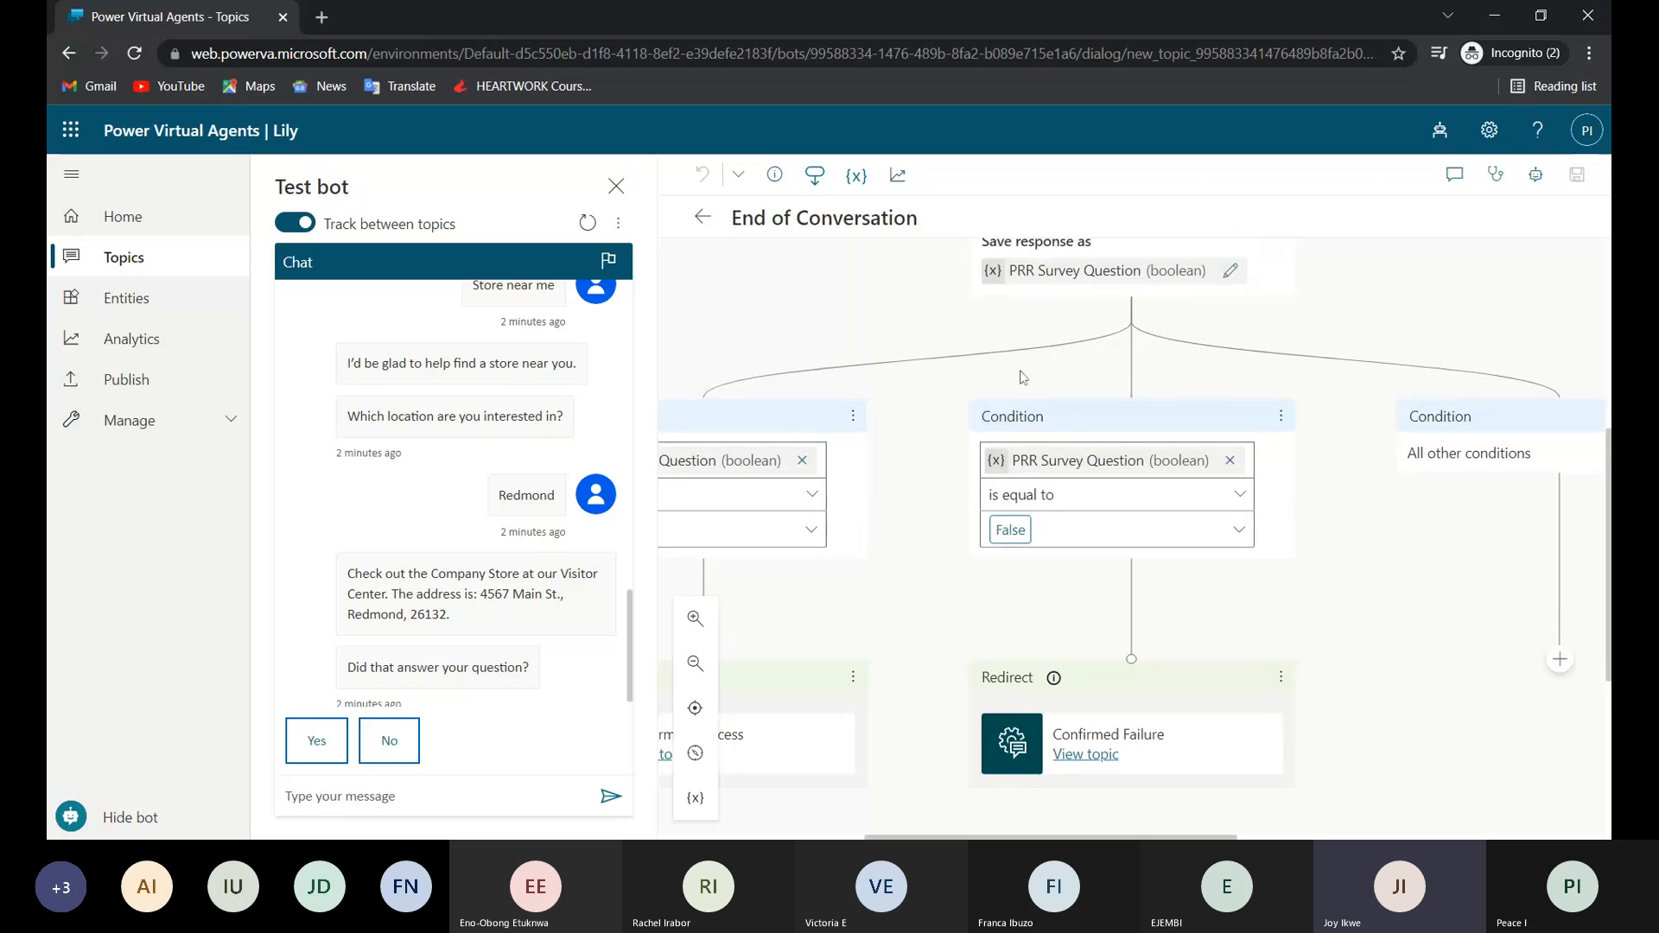
scroll(1022, 378, up, 5)
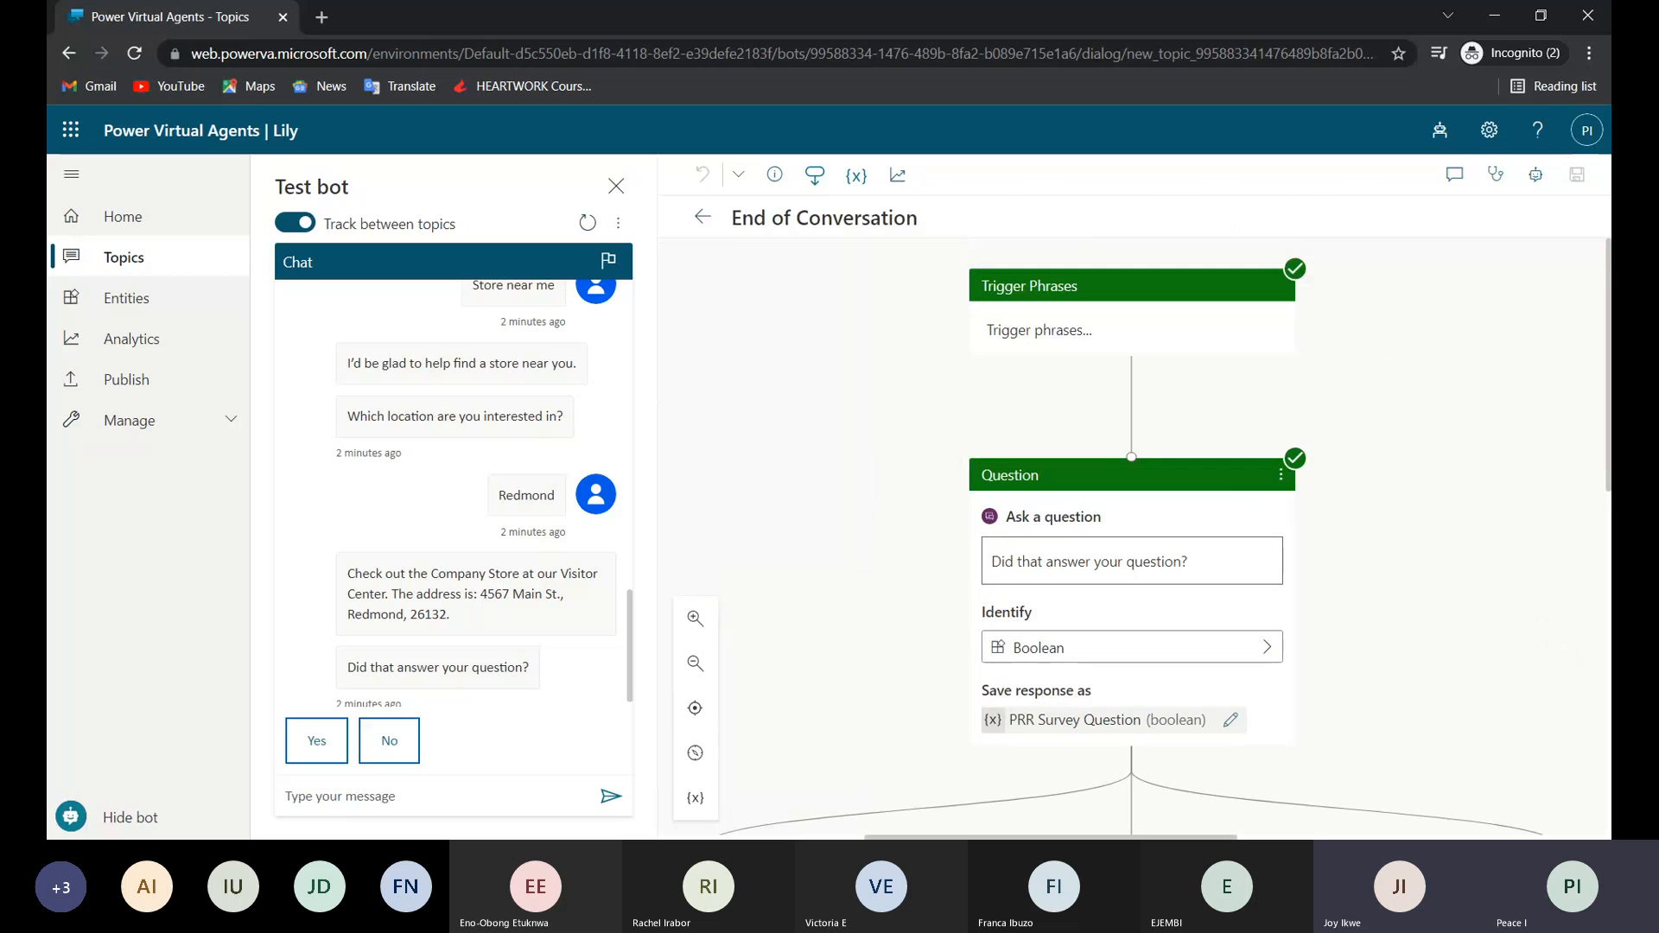
scroll(1091, 497, down, 1)
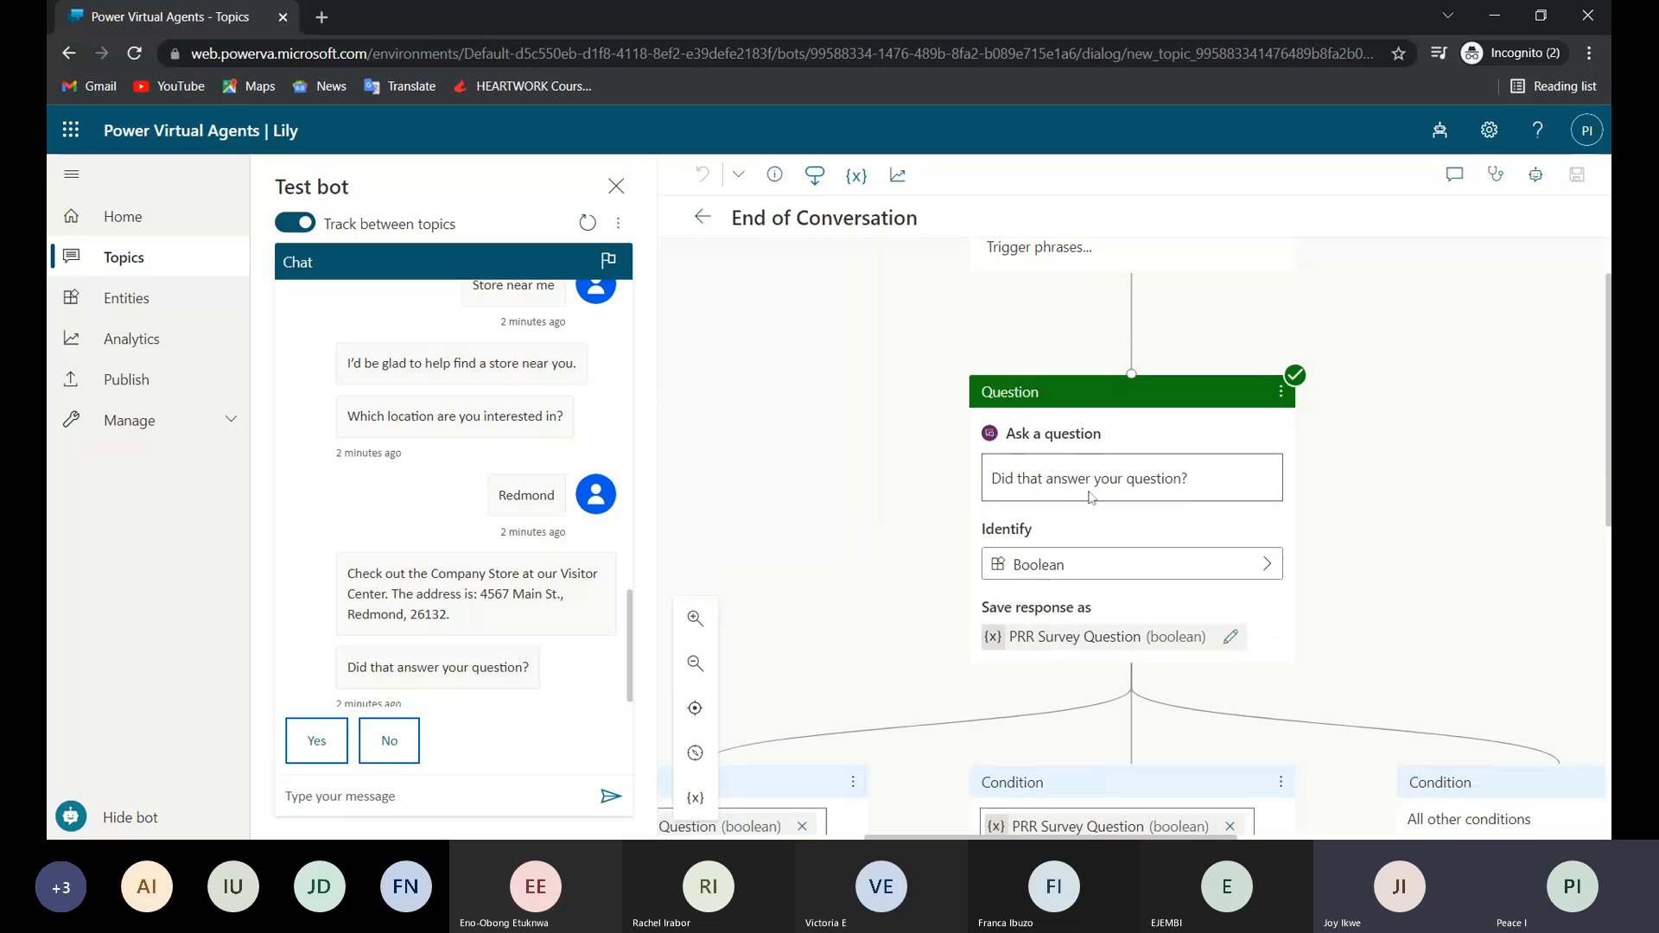
scroll(1091, 497, down, 1)
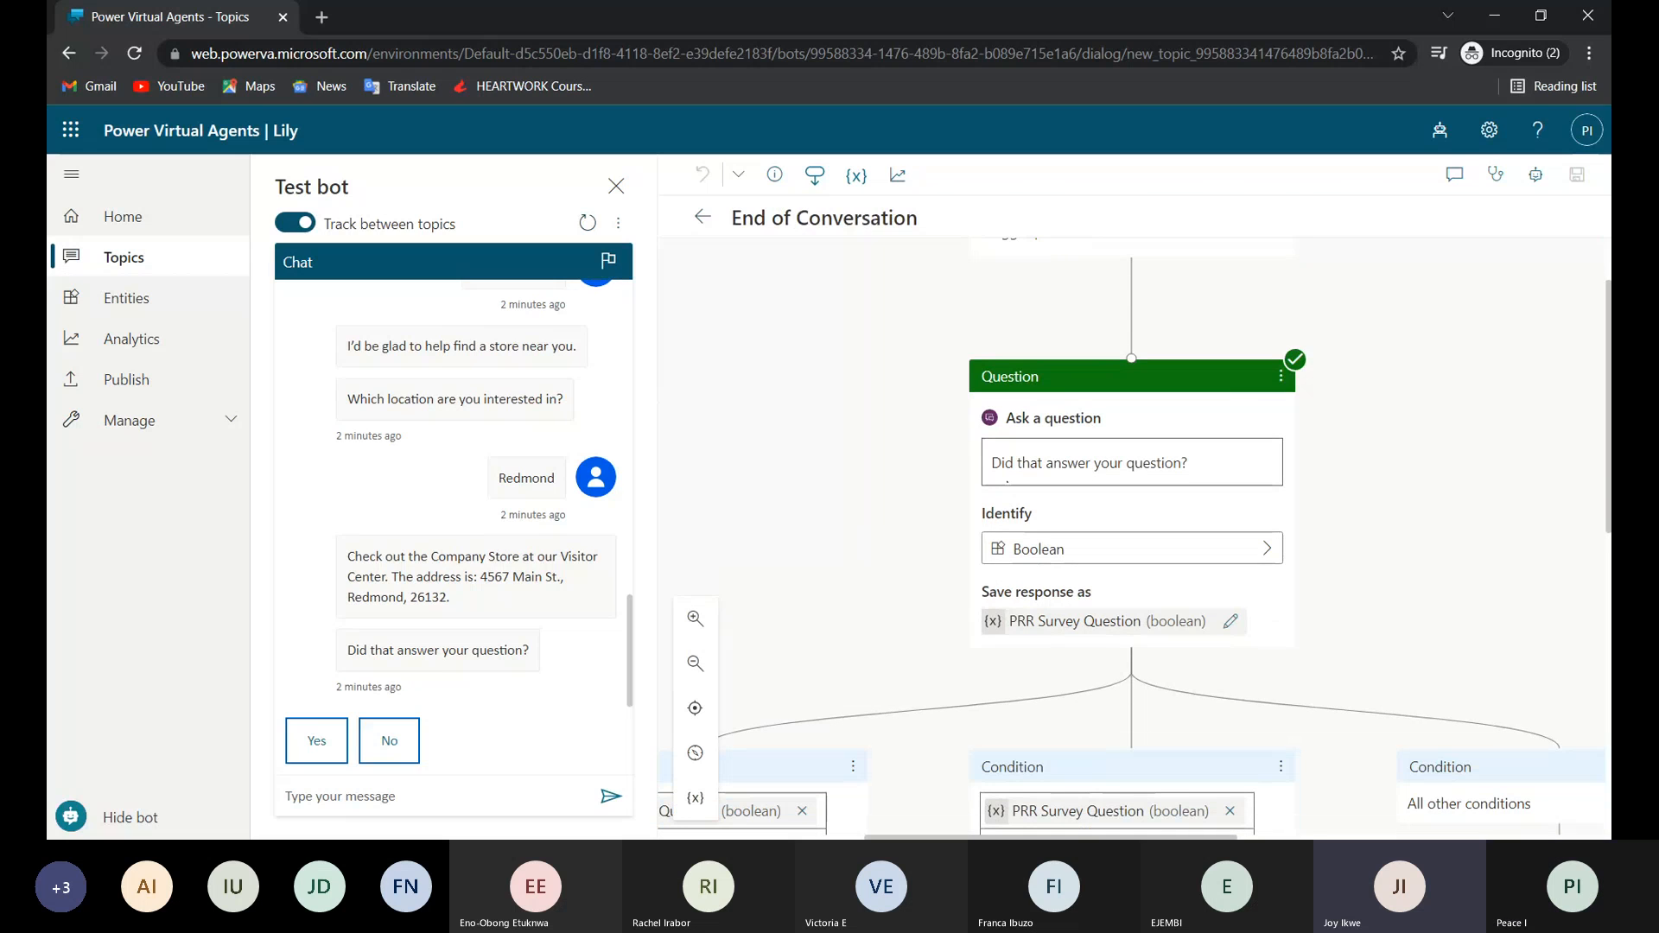
scroll(1063, 403, up, 1)
scroll(1063, 404, right, 1)
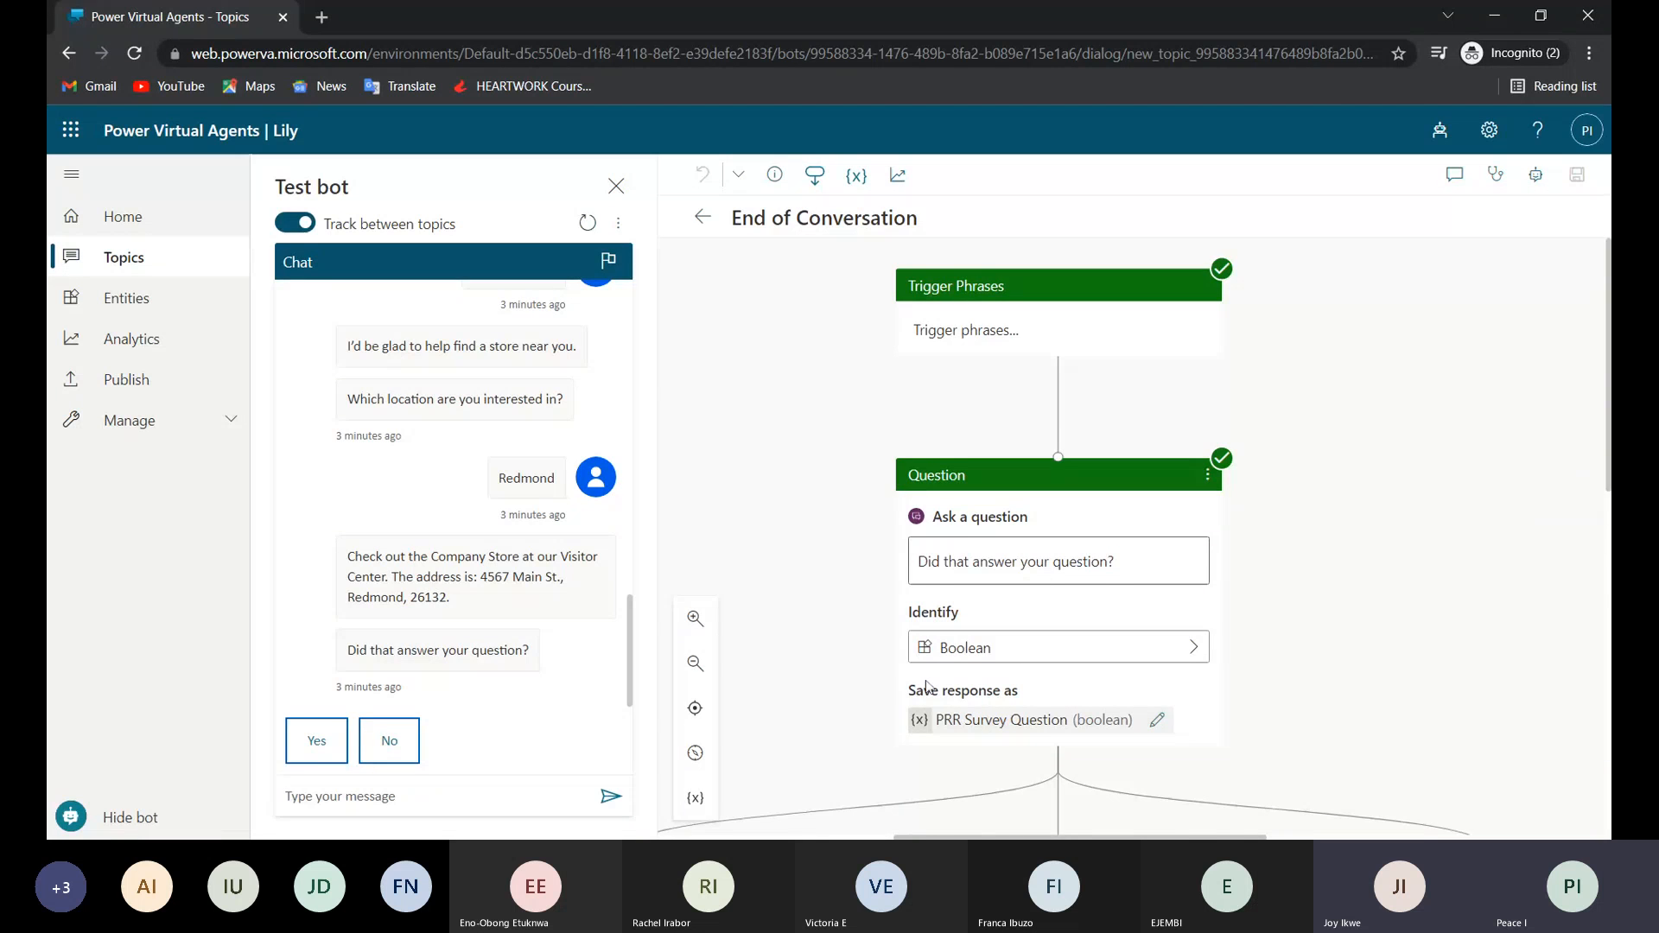
Browse the prebuilt entities that the "Did that answer your question?" node can identify, then close the list without choosing one.
scroll(926, 687, down, 1)
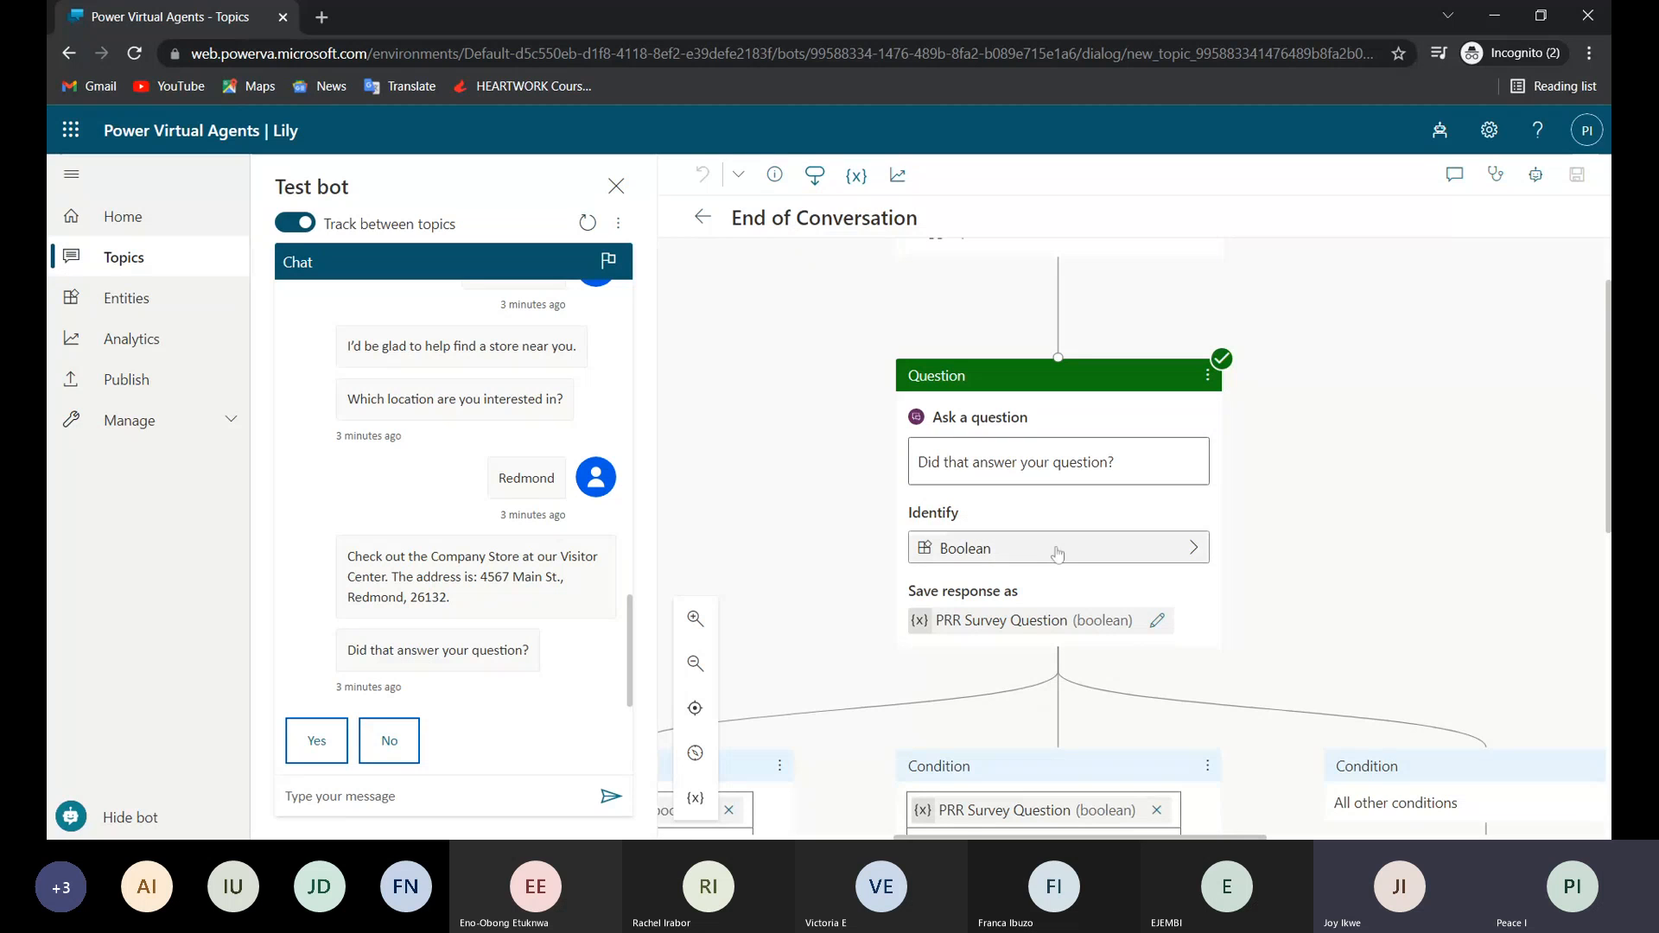
click(1188, 547)
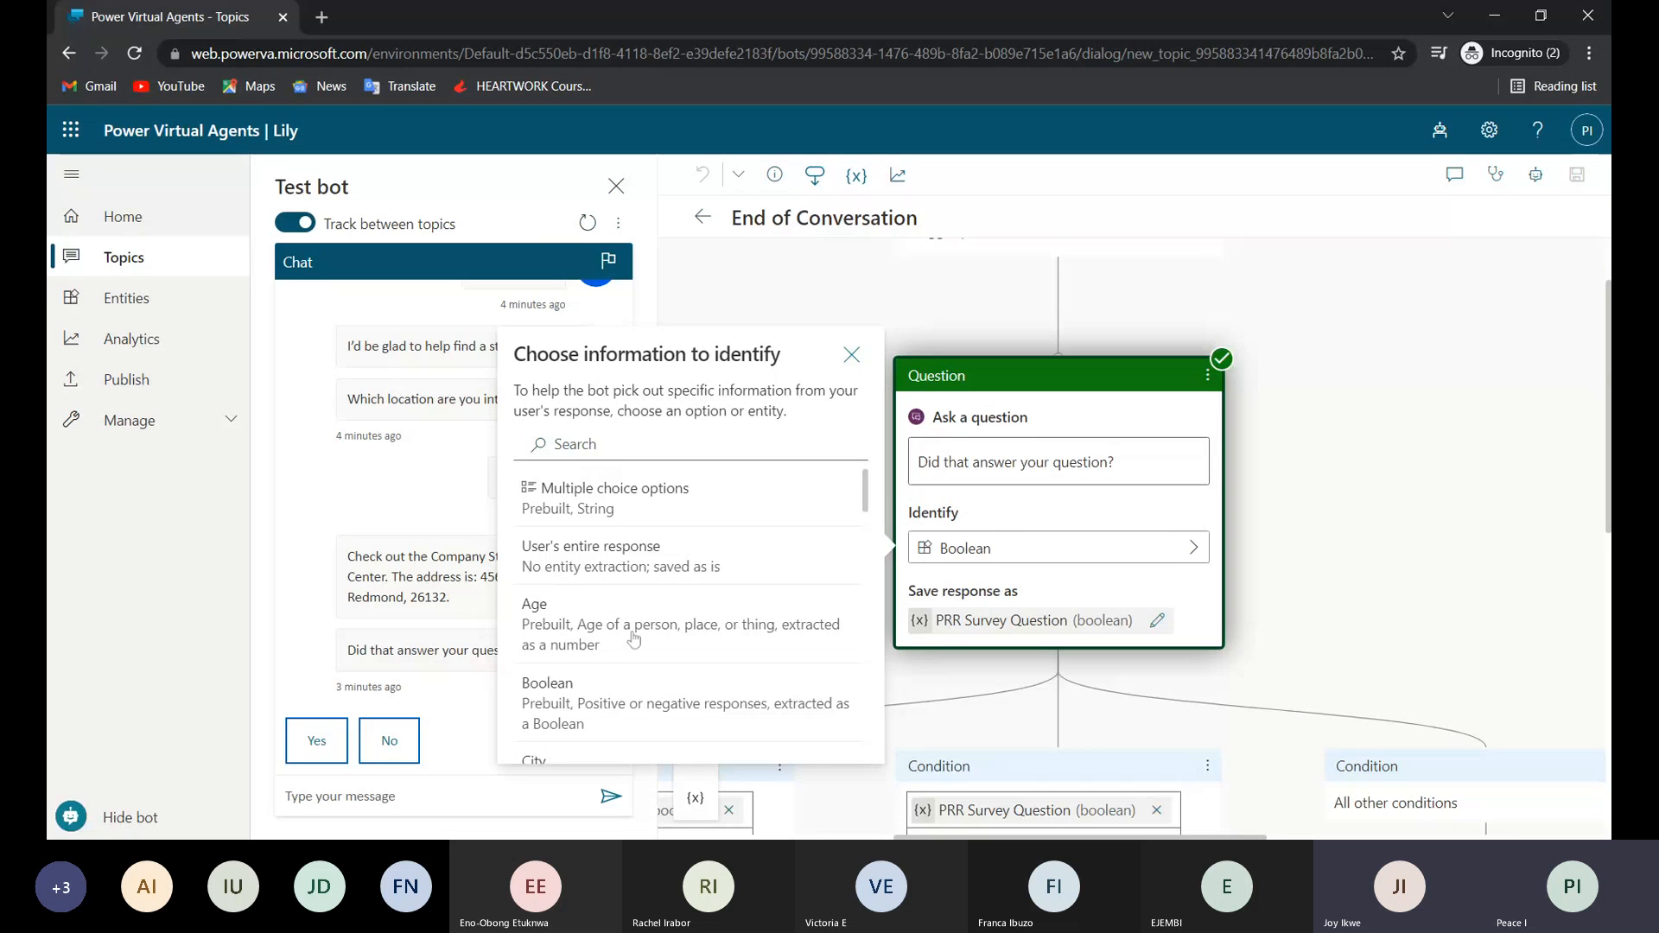
scroll(640, 657, down, 1)
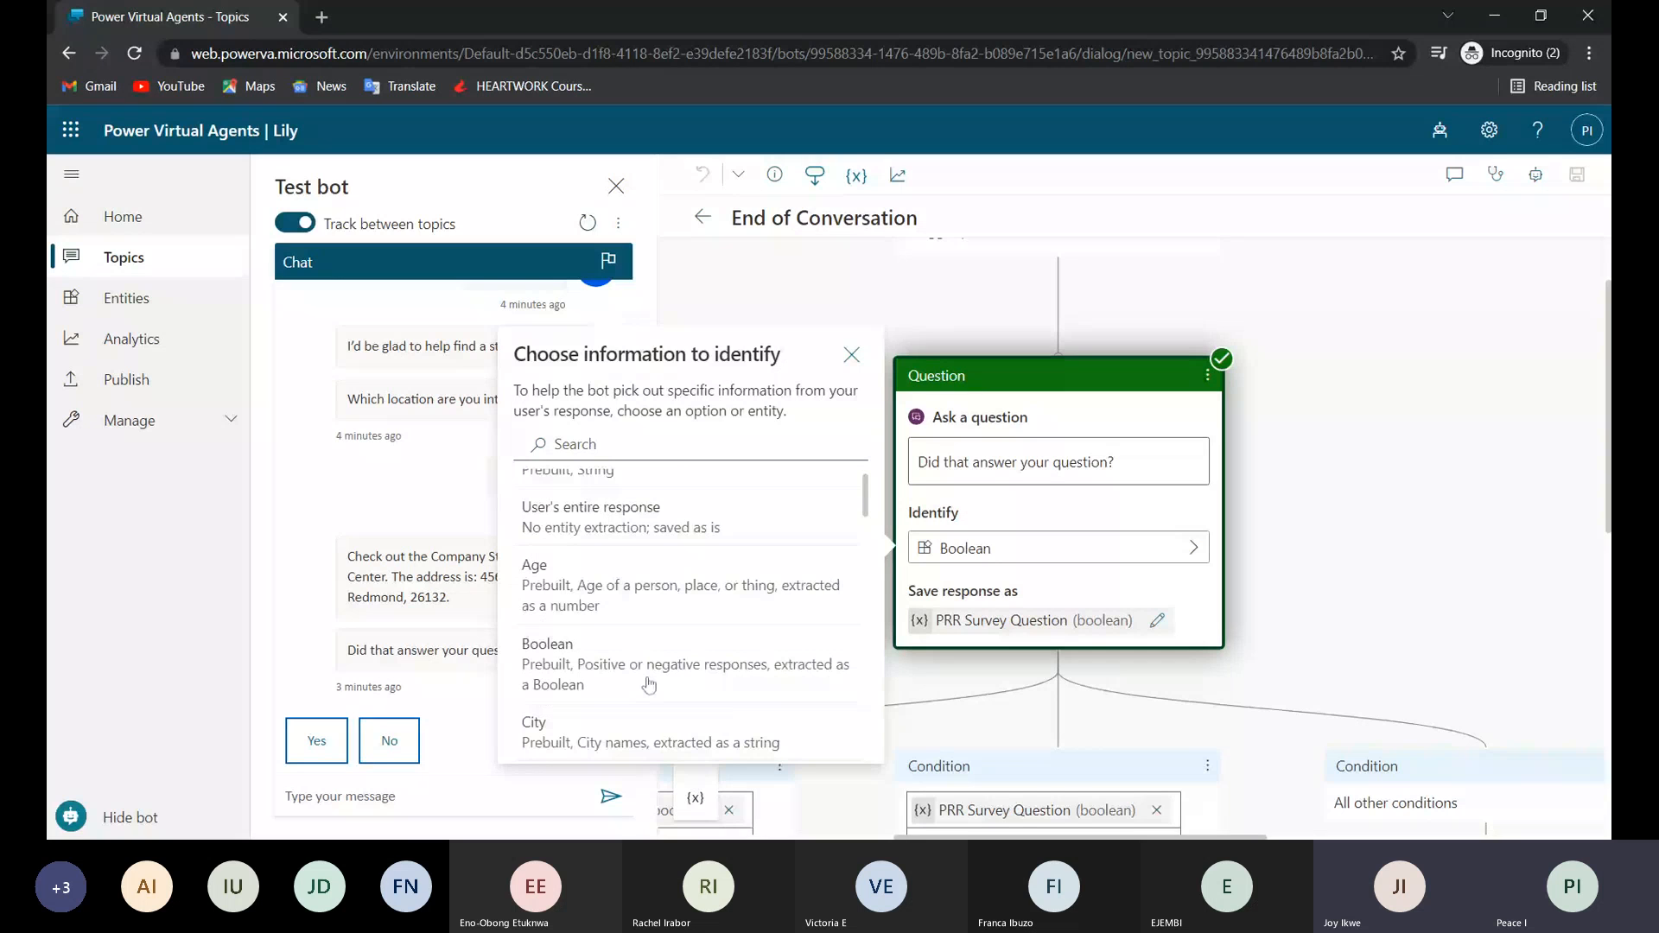
scroll(649, 685, down, 1)
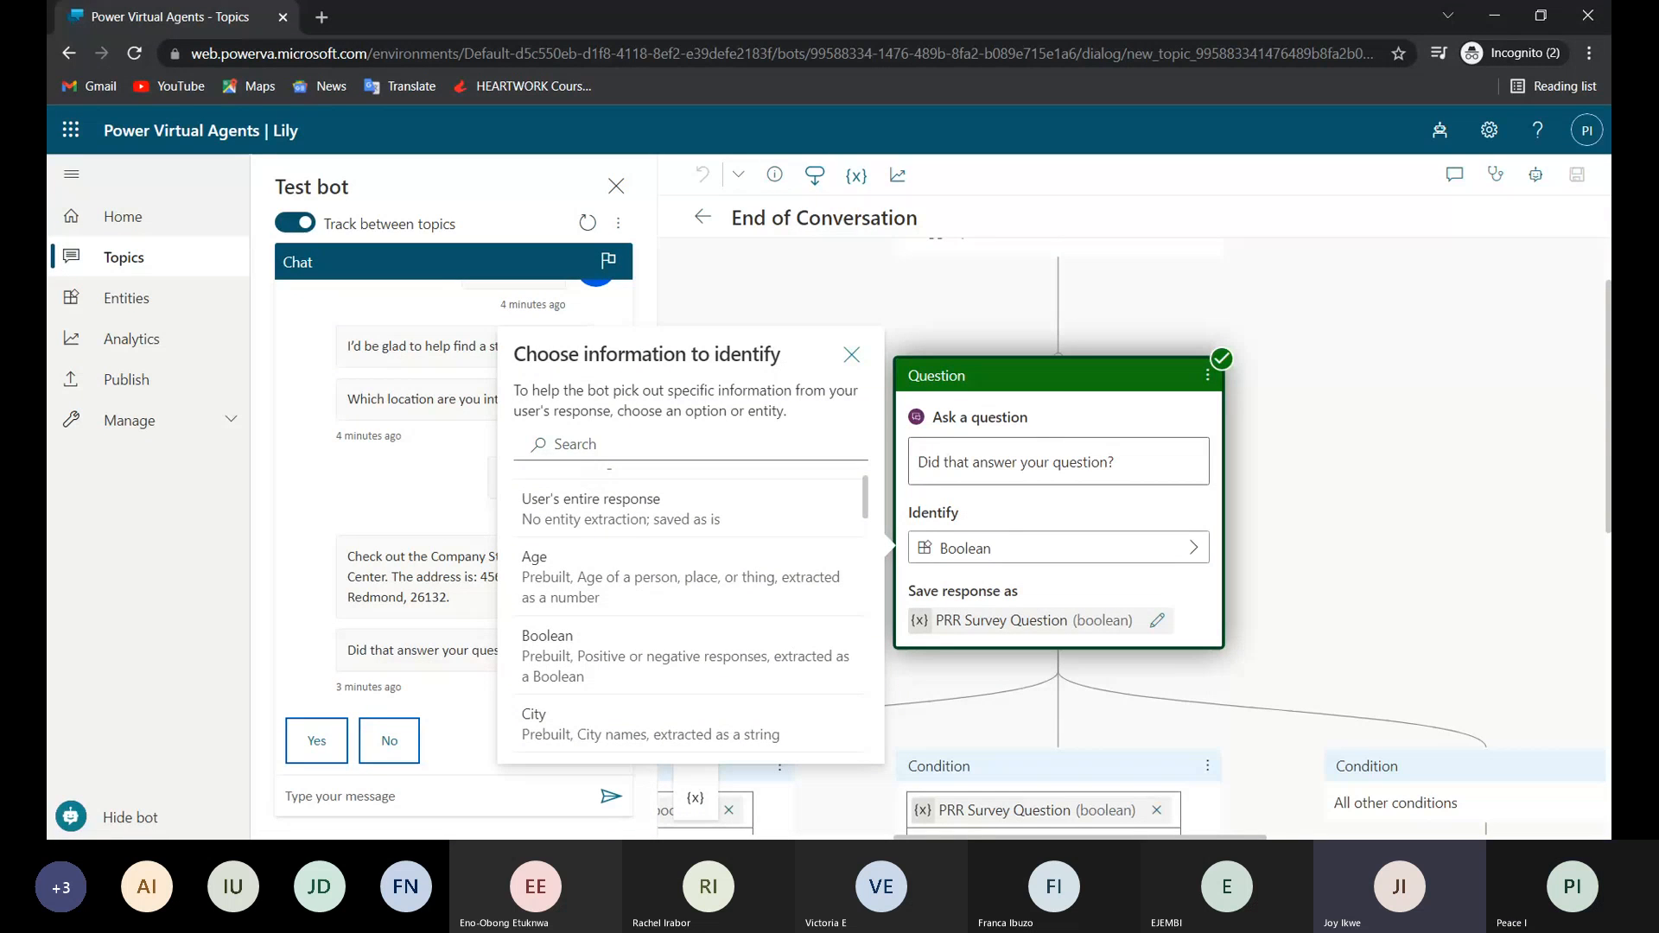
scroll(642, 620, down, 2)
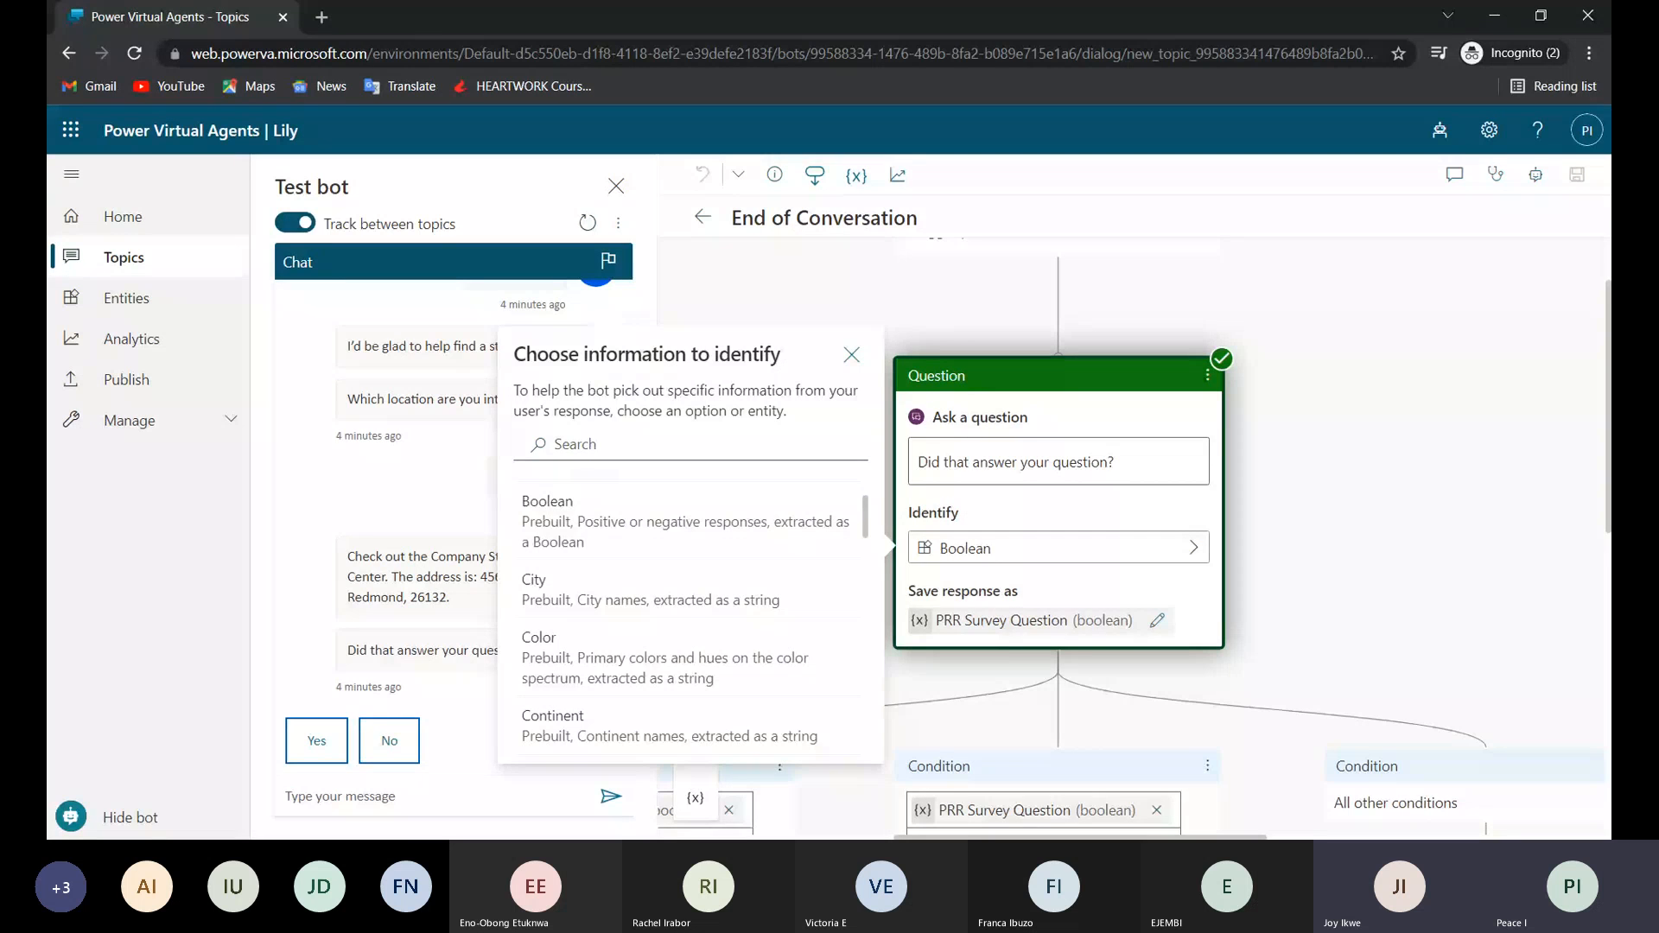
scroll(661, 633, down, 5)
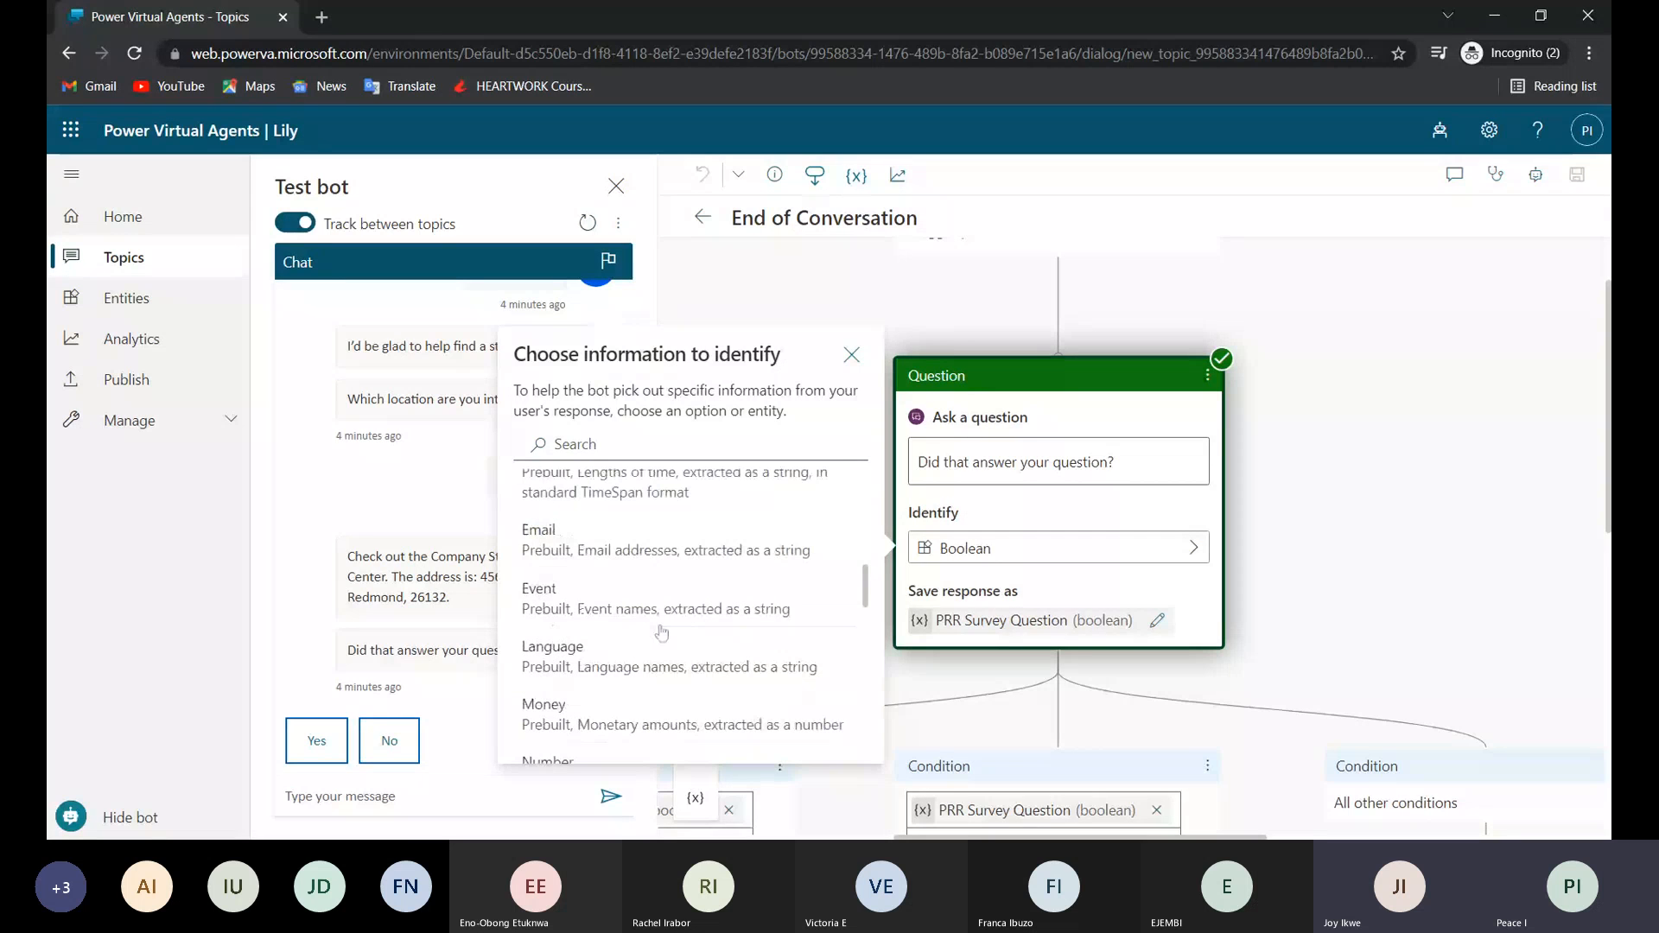
scroll(662, 634, down, 1)
scroll(625, 557, up, 1)
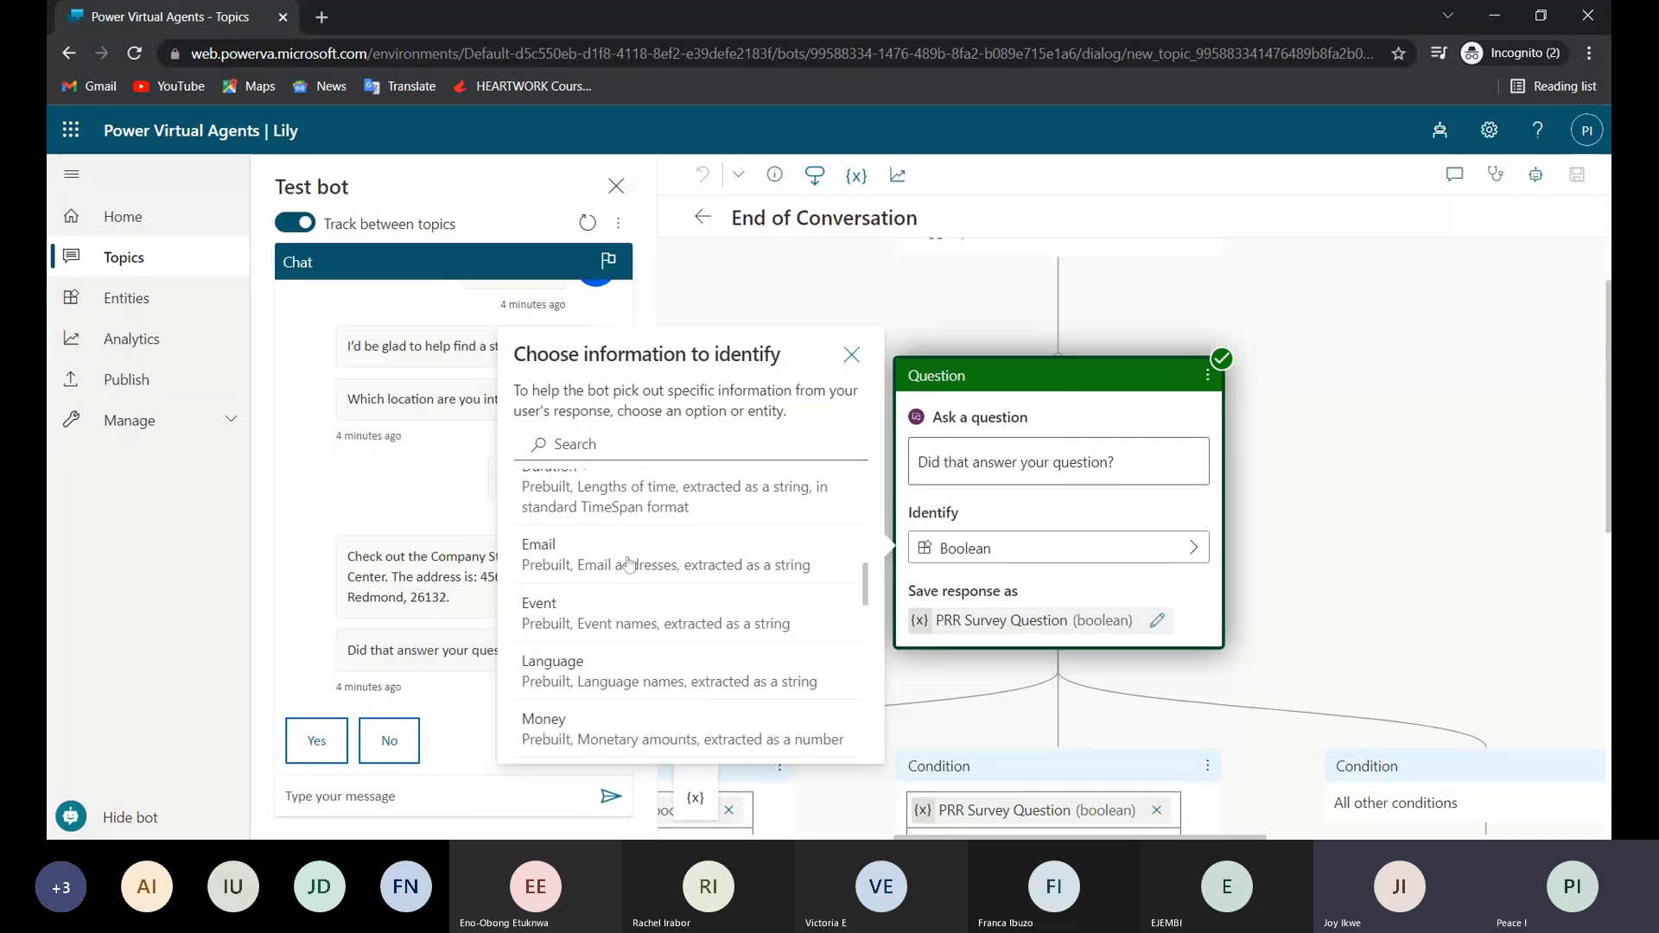
scroll(682, 614, down, 3)
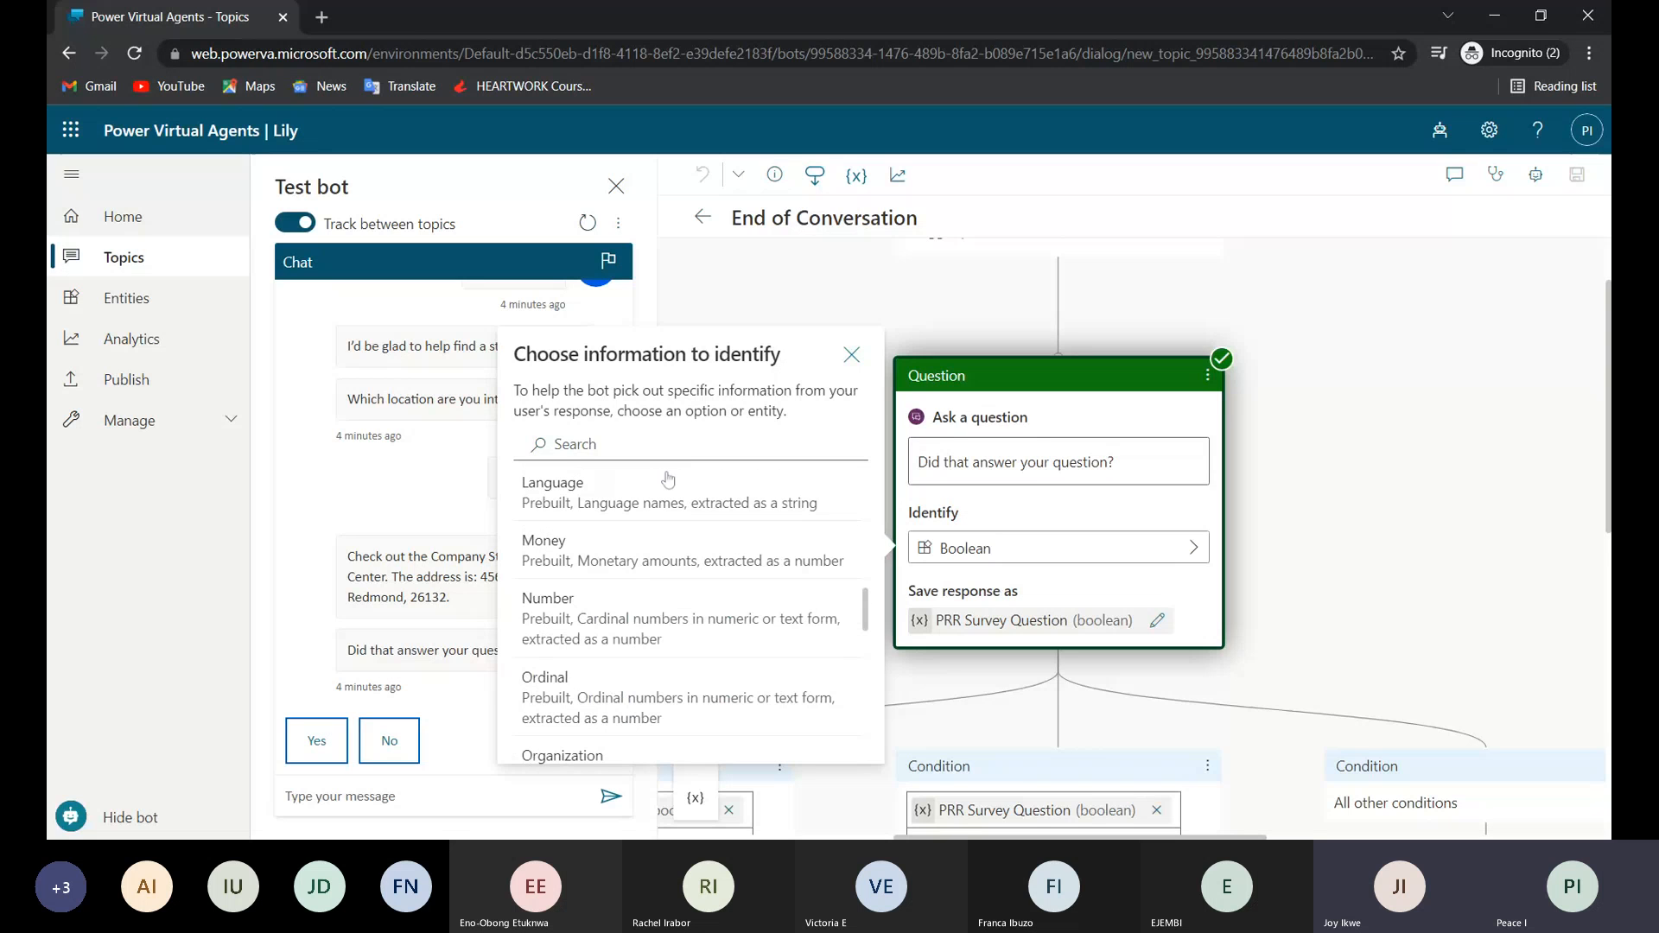
click(851, 353)
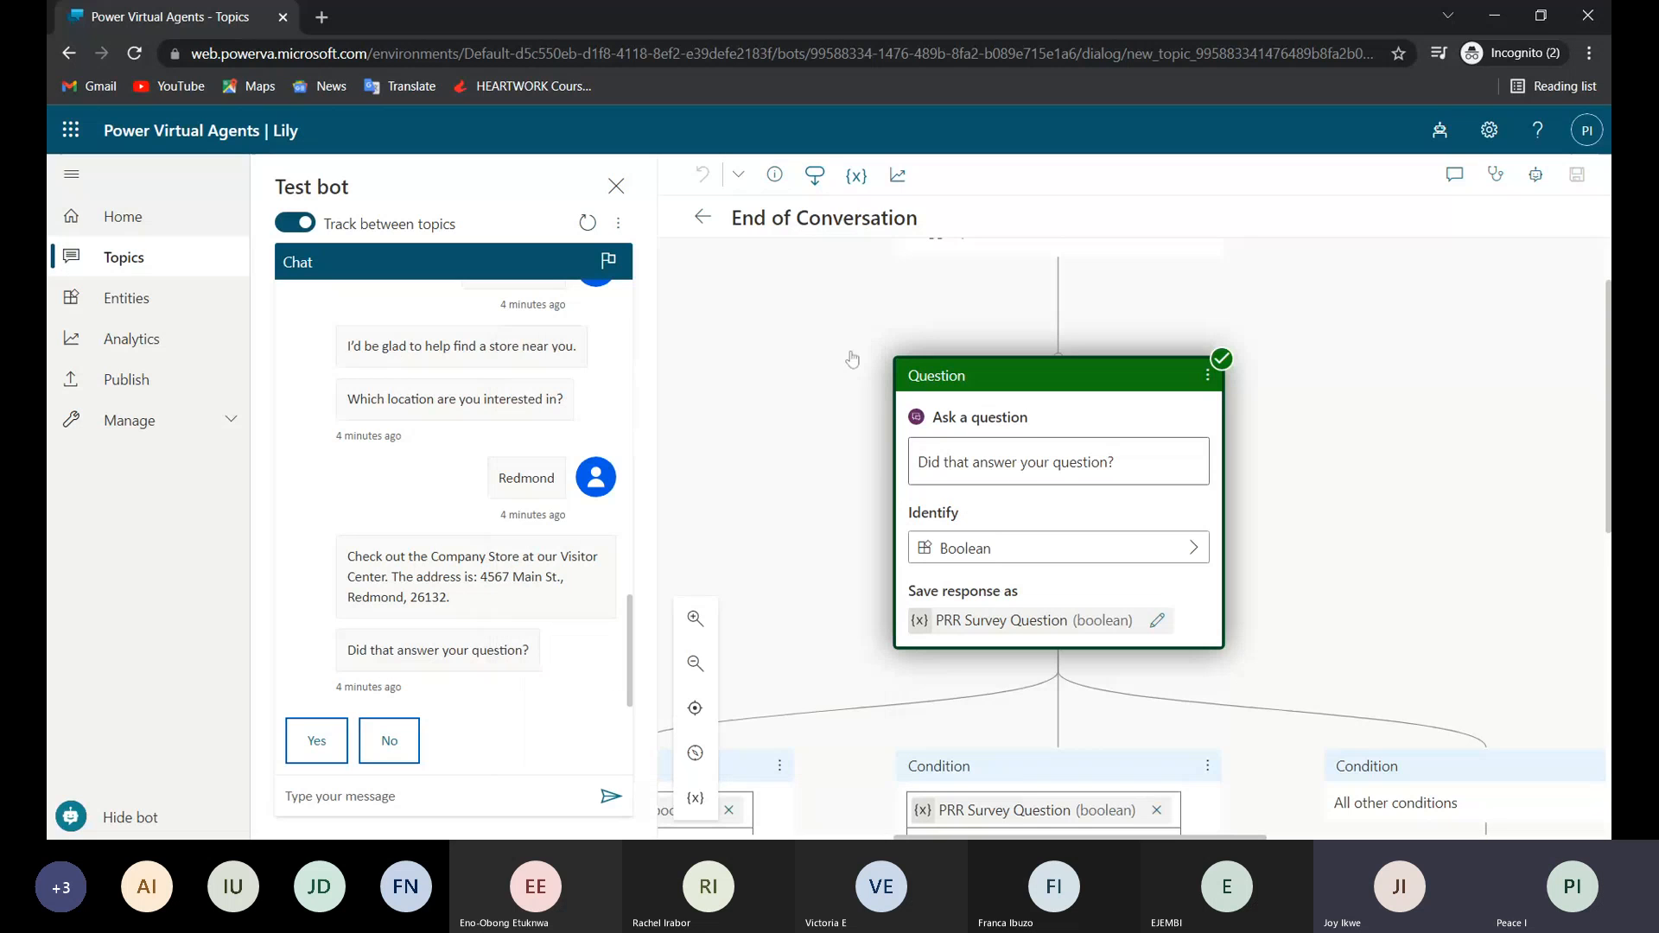
Examine the True, False and All other conditions branches below the survey question, including the Confirmed Success and Confirmed Failure redirects.
scroll(885, 776, down, 3)
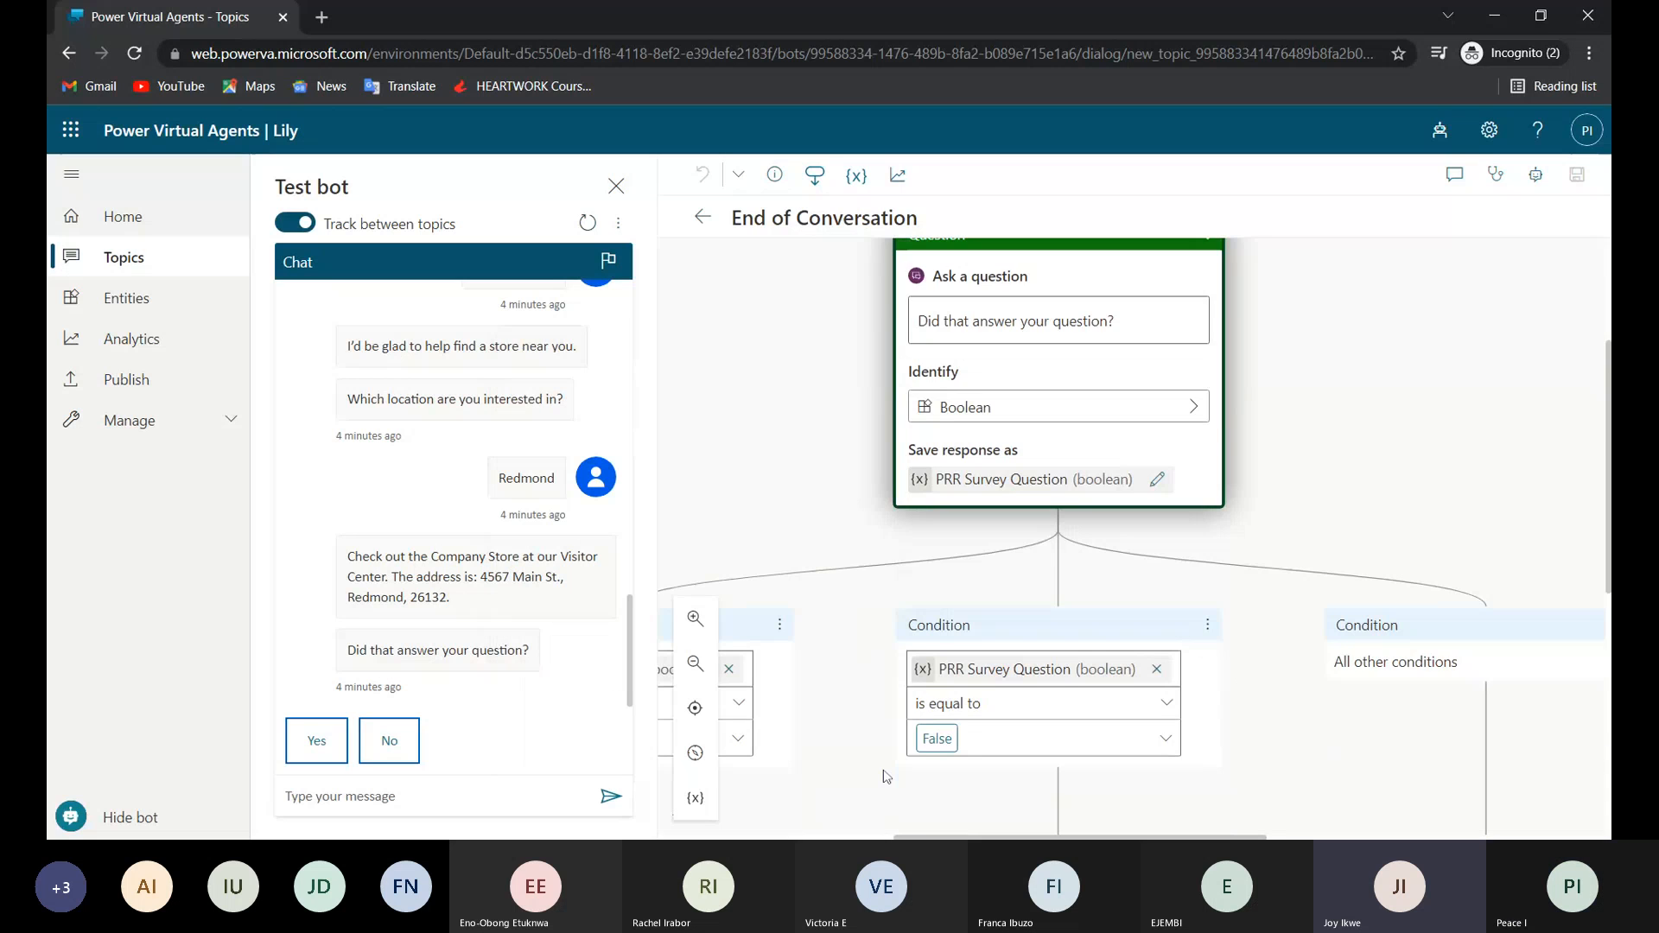
scroll(884, 775, left, 4)
scroll(885, 776, left, 1)
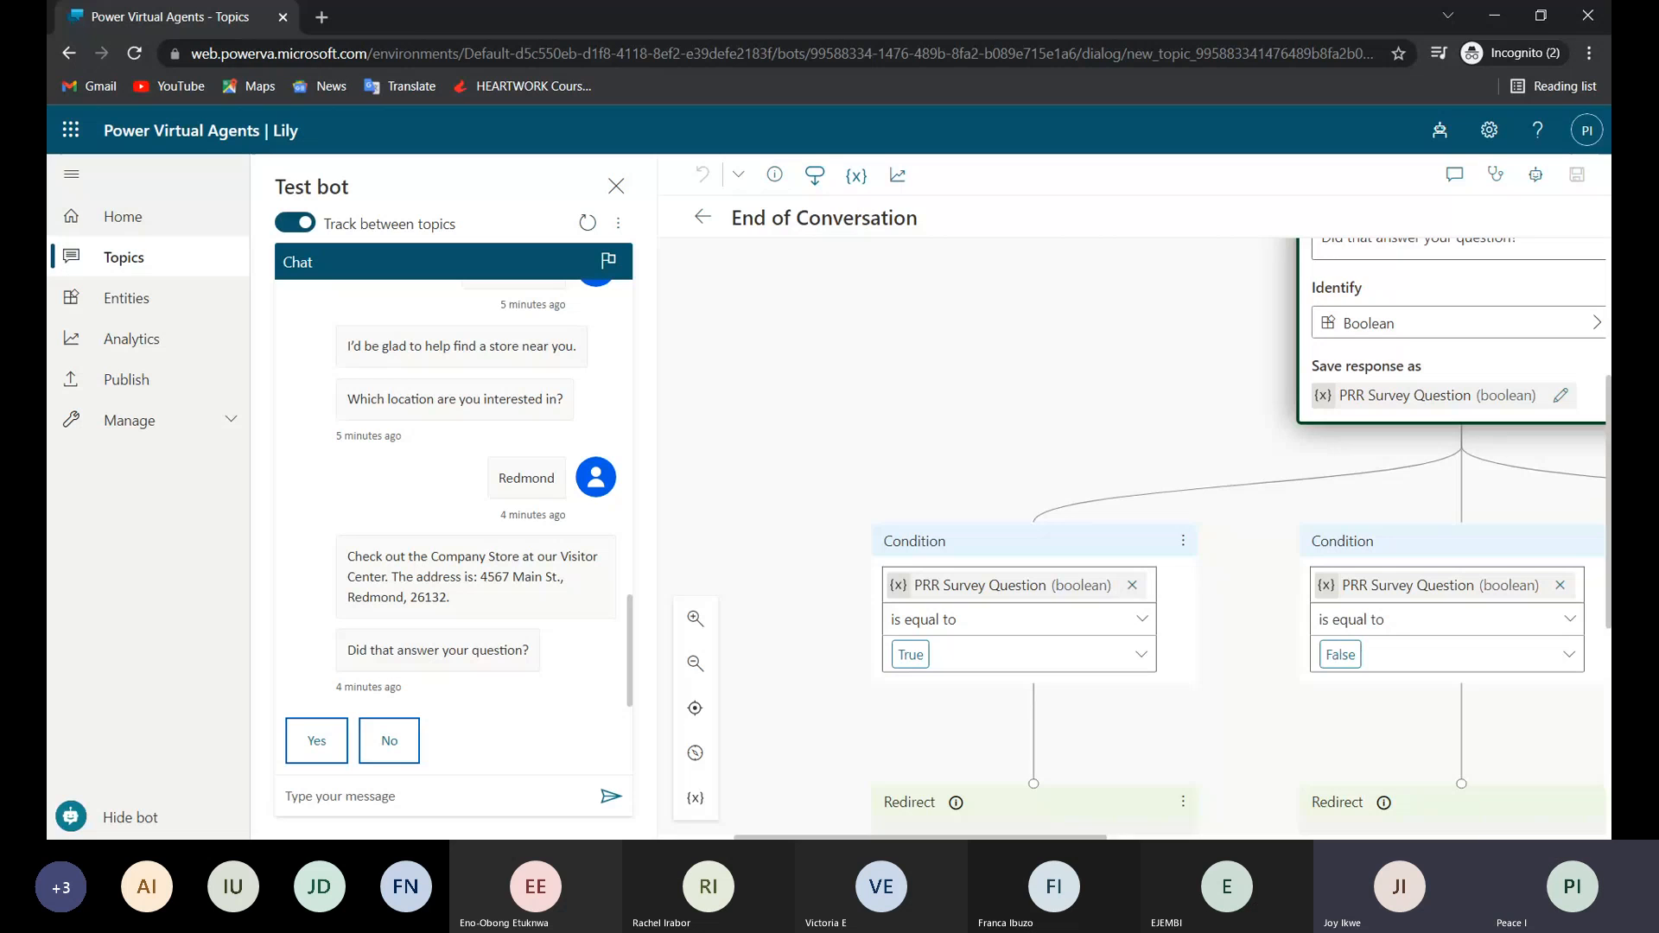
scroll(976, 640, down, 2)
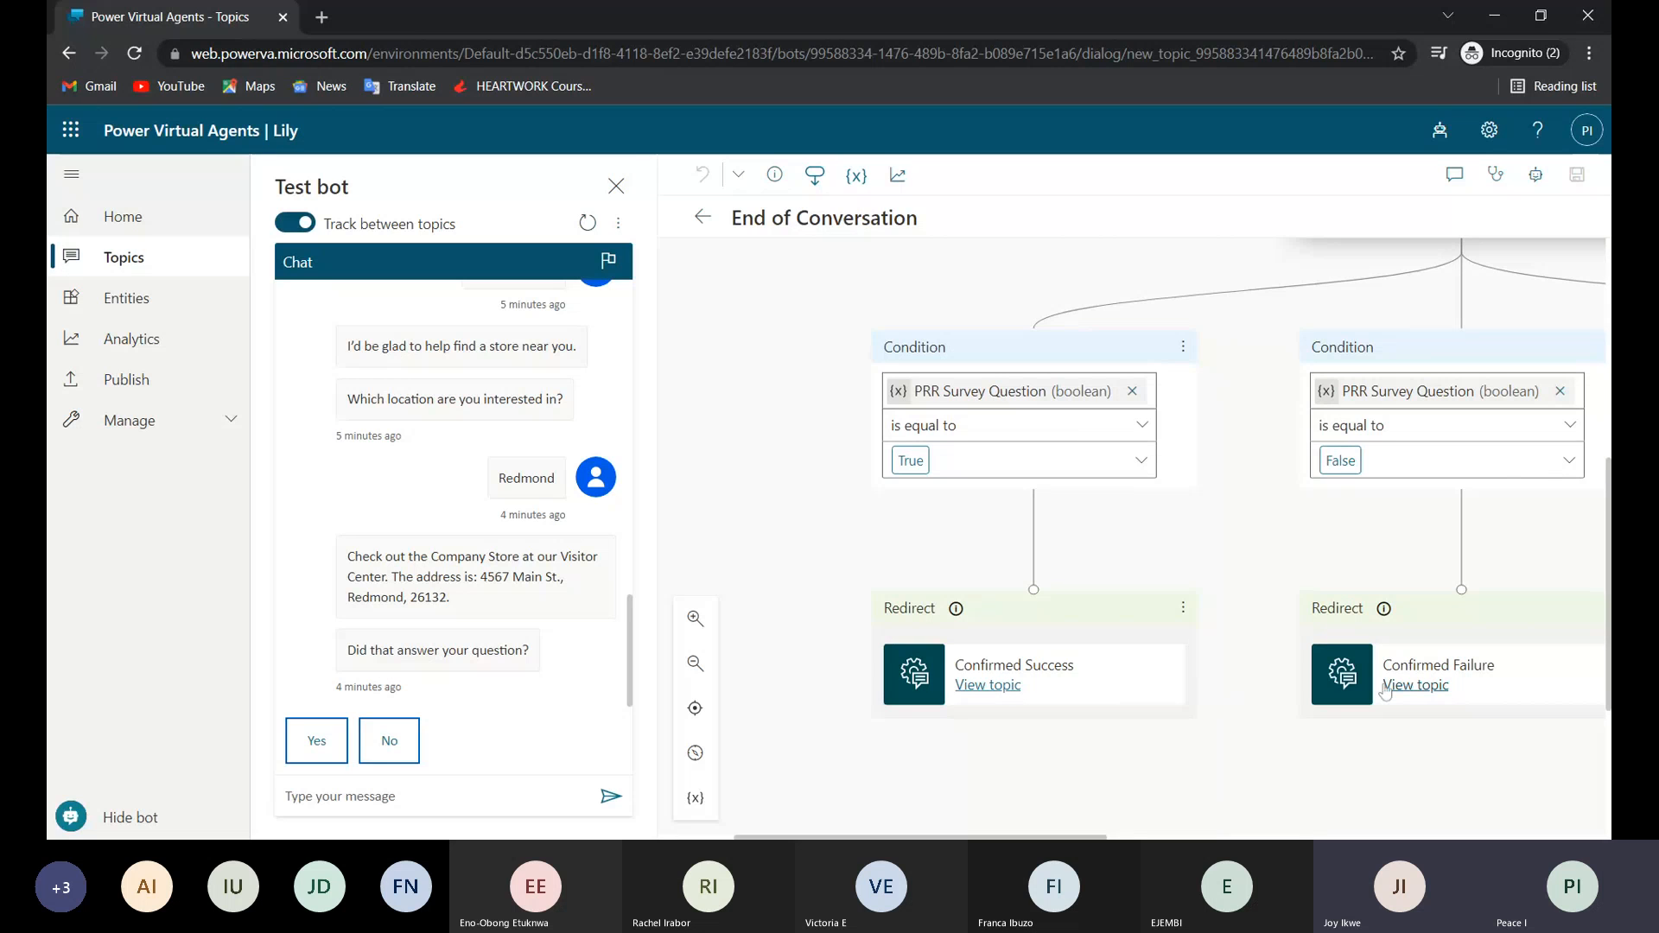
scroll(1400, 687, right, 3)
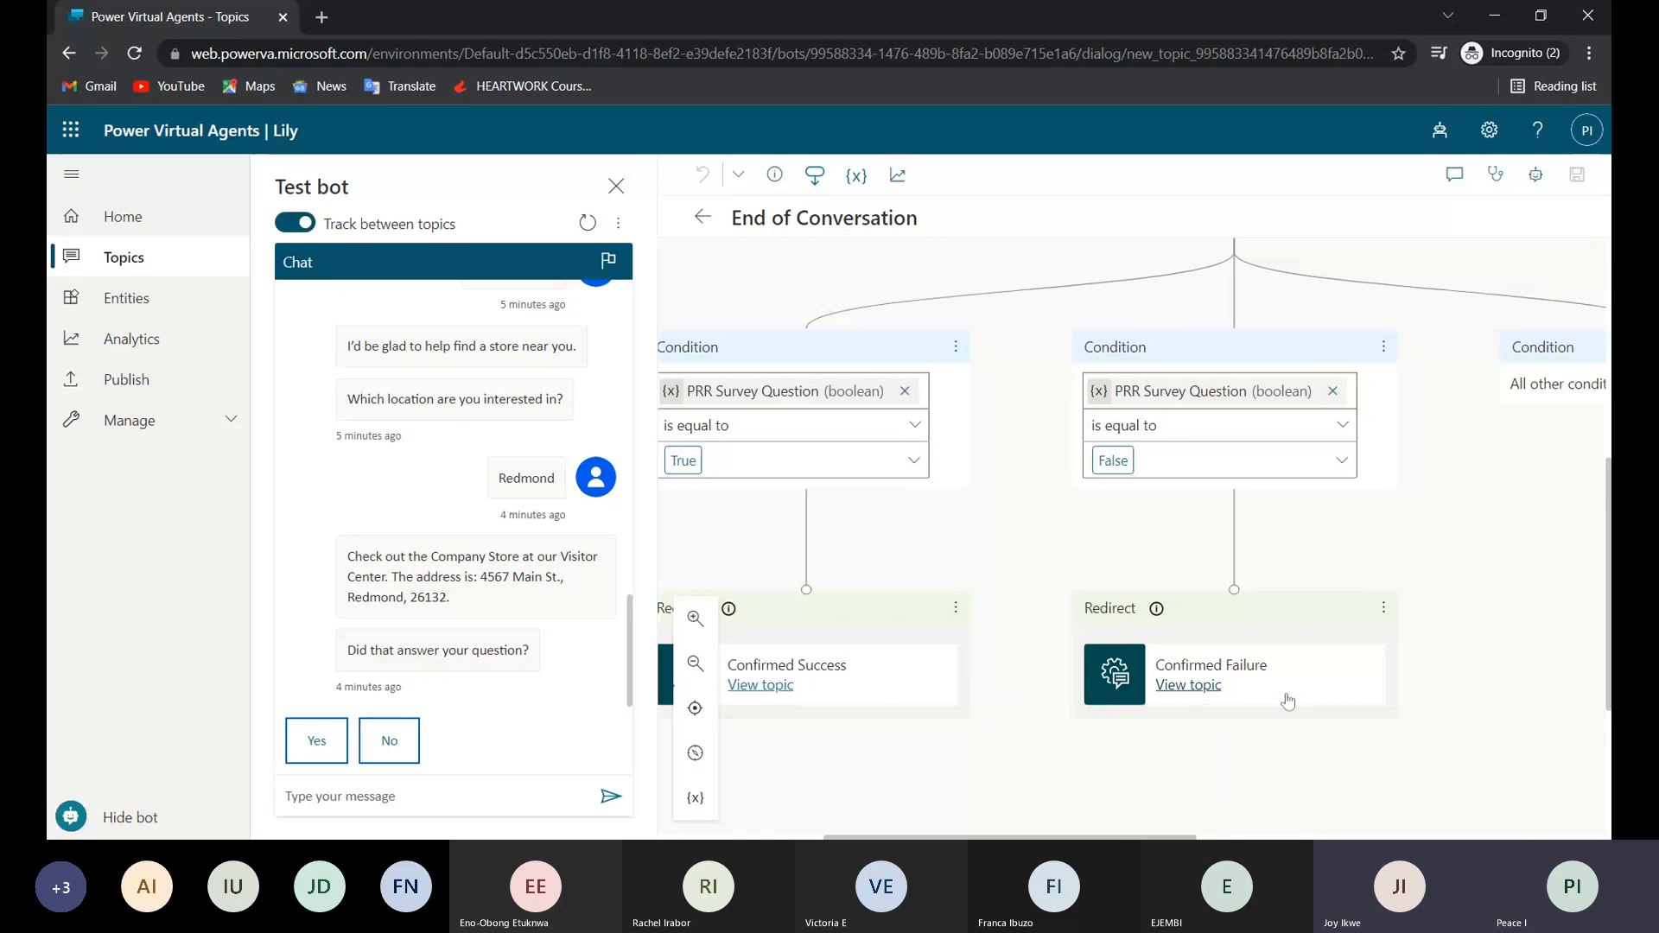
scroll(1479, 545, right, 3)
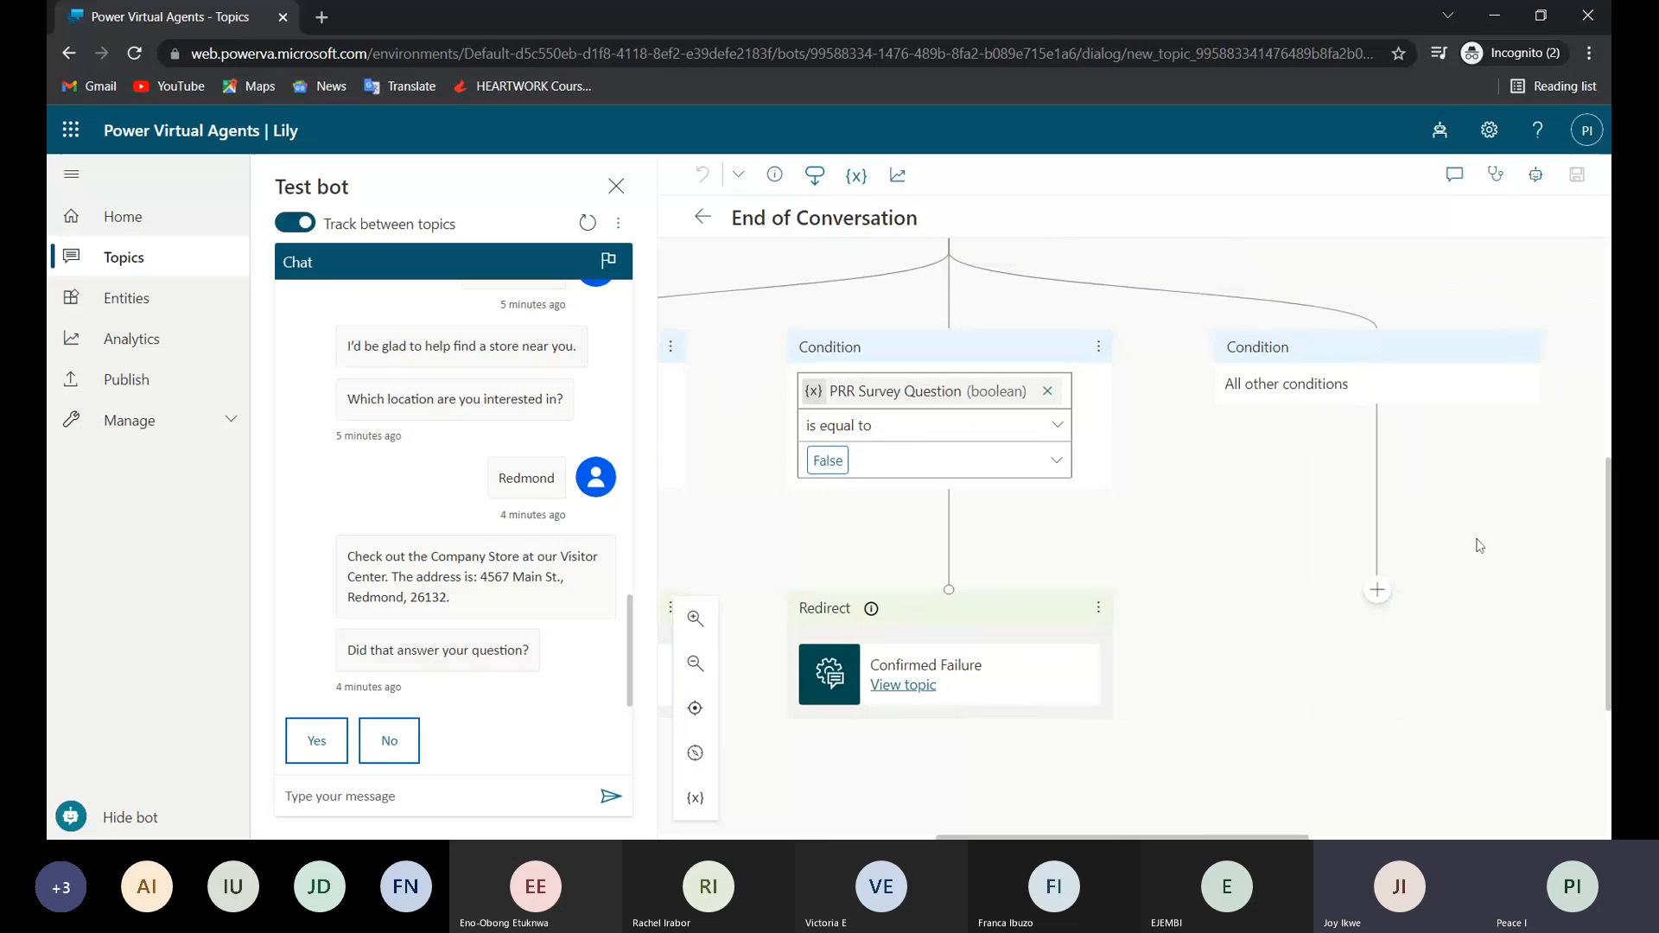
scroll(1479, 546, right, 1)
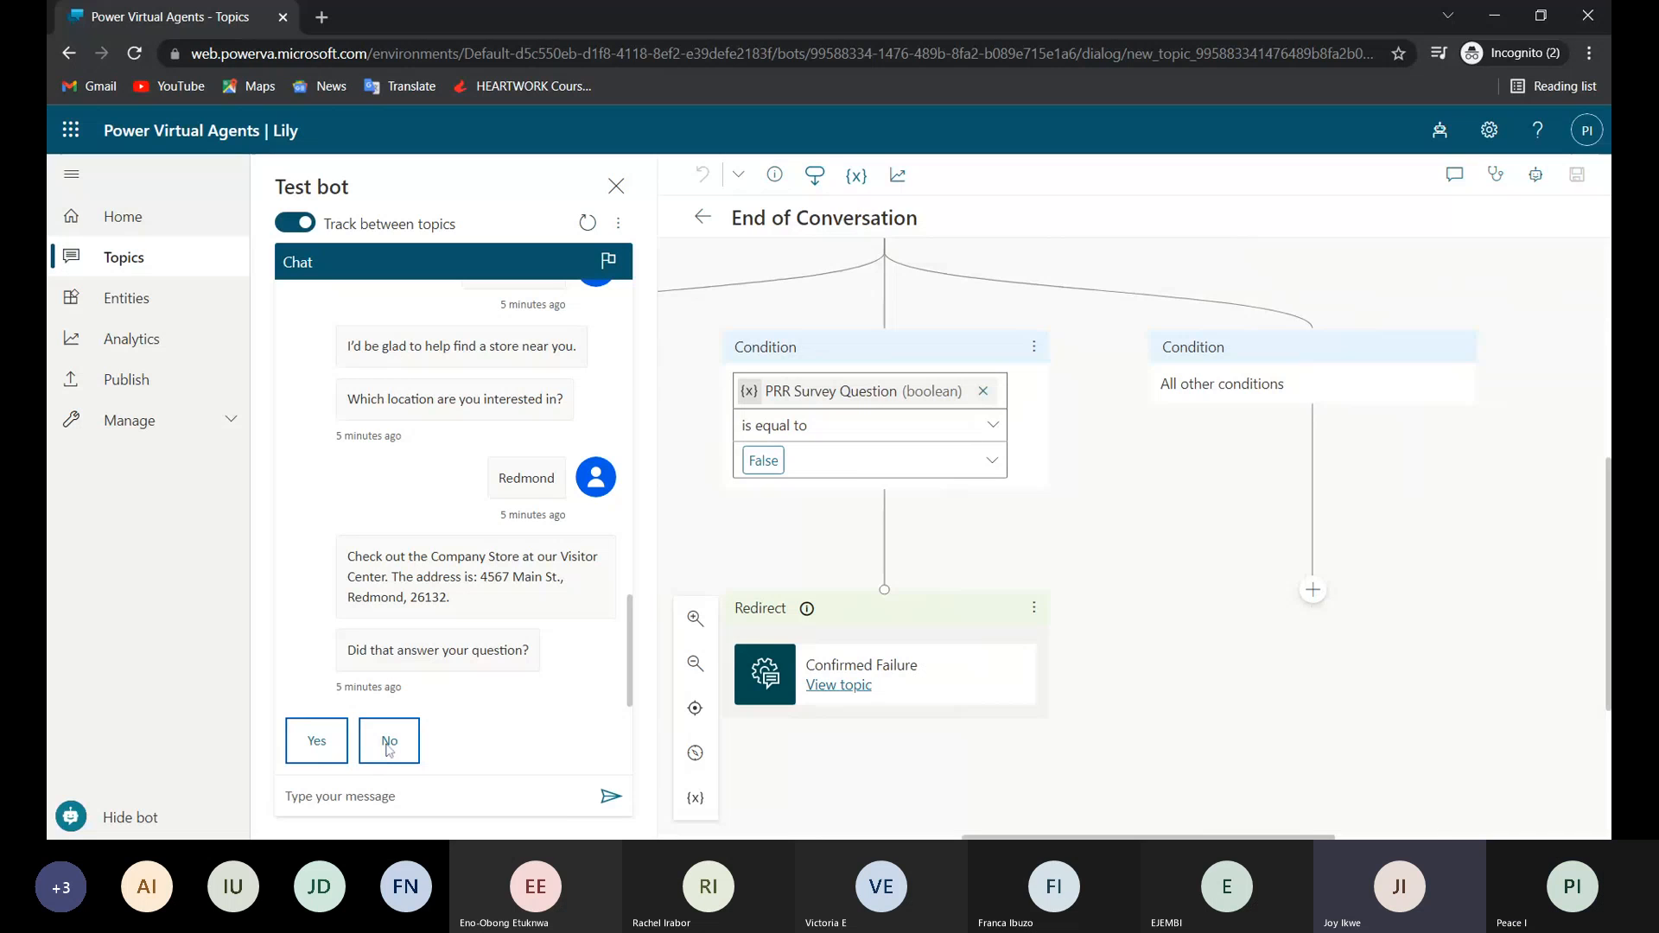
scroll(1066, 543, left, 9)
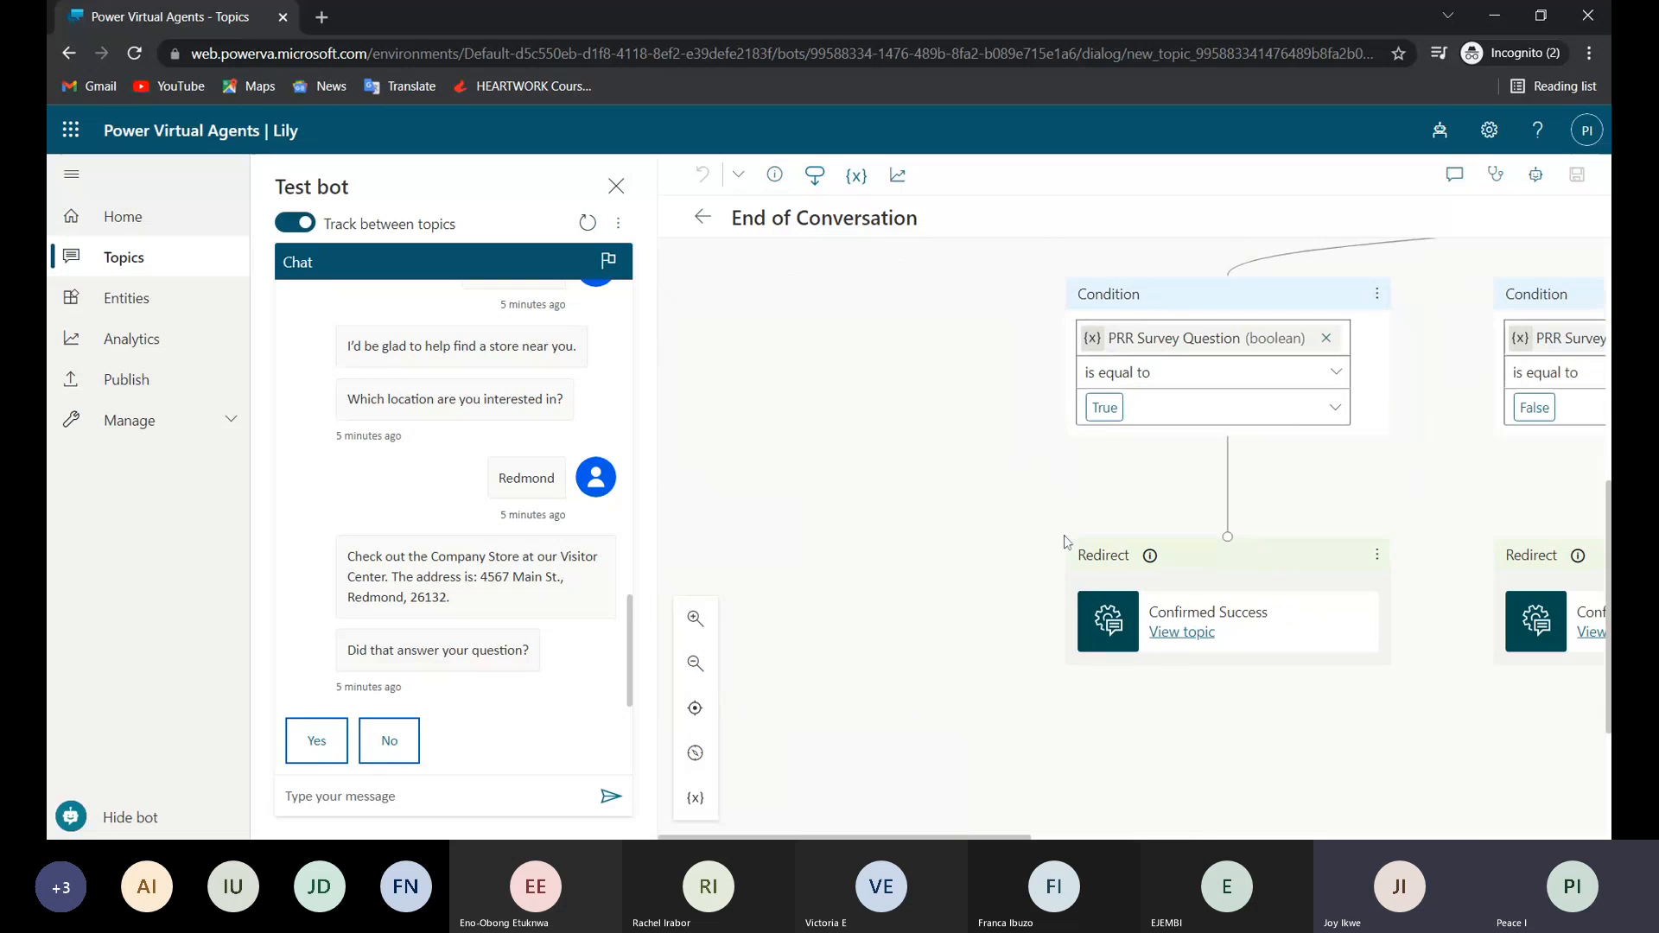
scroll(1064, 536, up, 1)
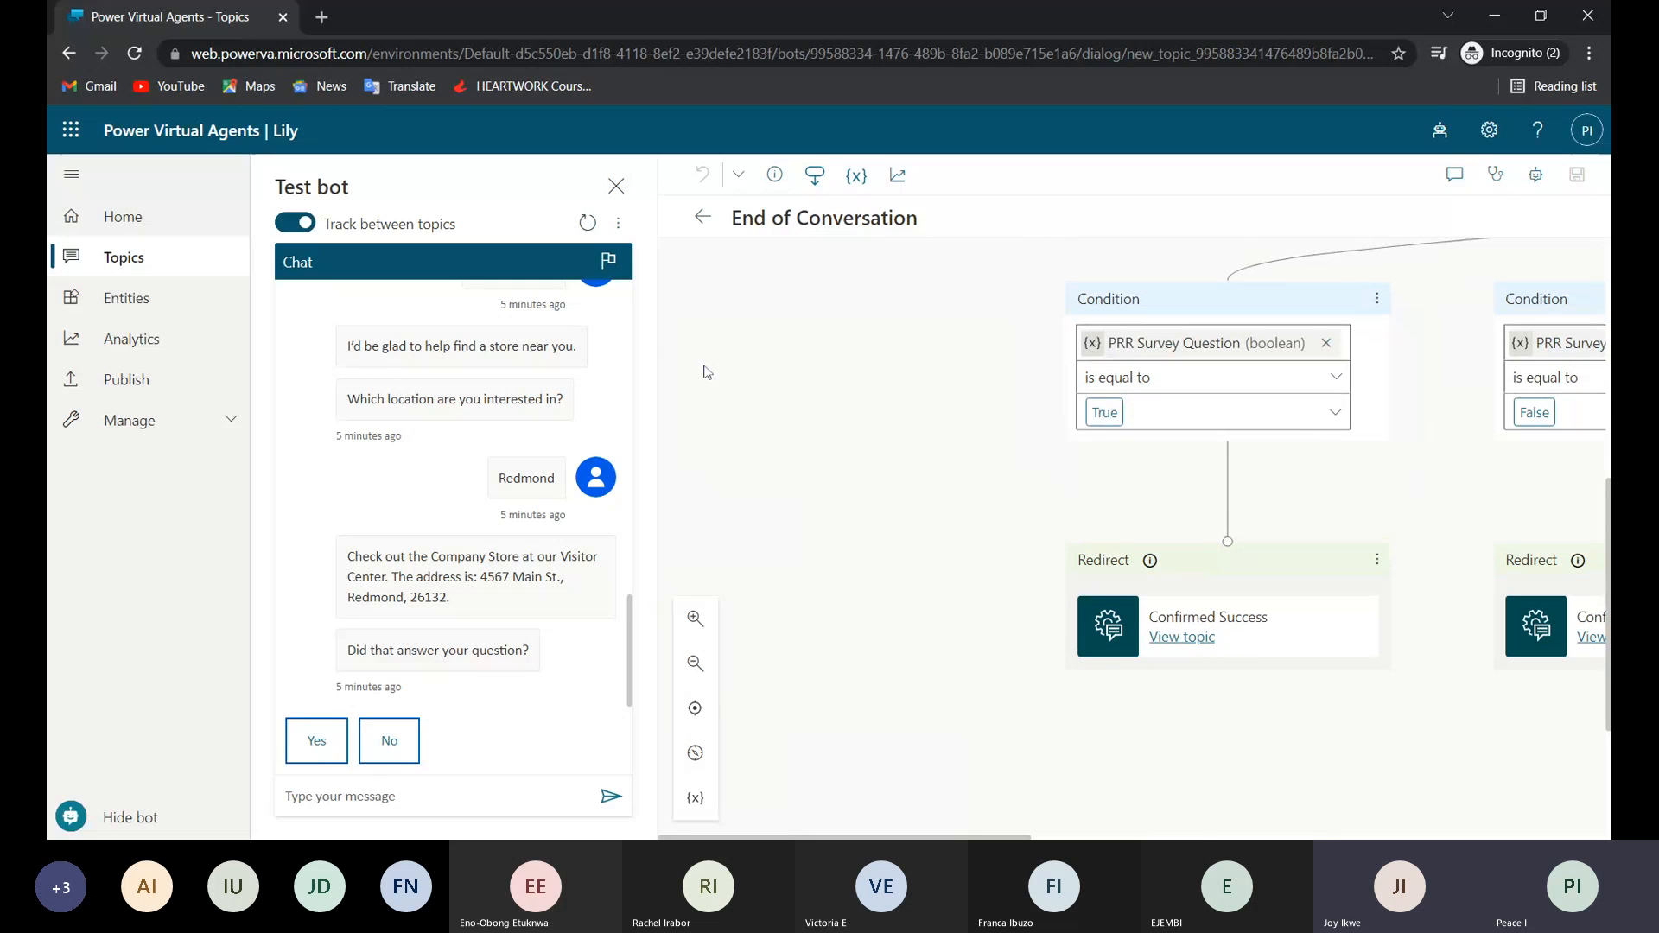
Open the Lesson 3 topic from the topics list and examine its trigger phrases, order message and shipping state question.
click(703, 217)
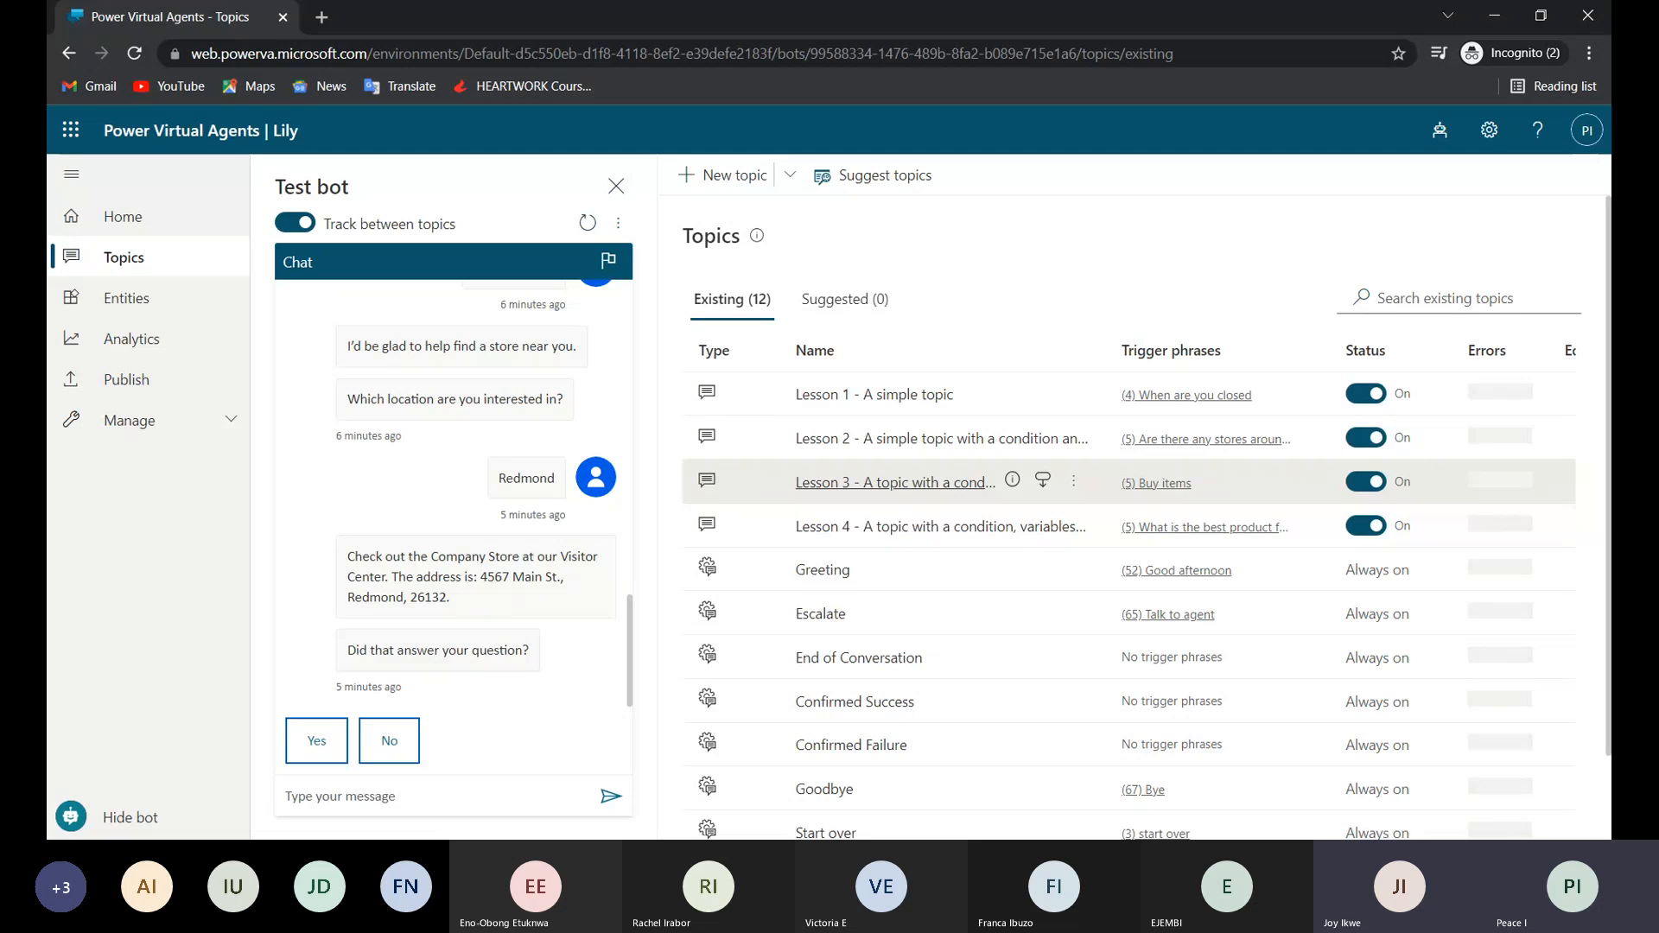
click(850, 484)
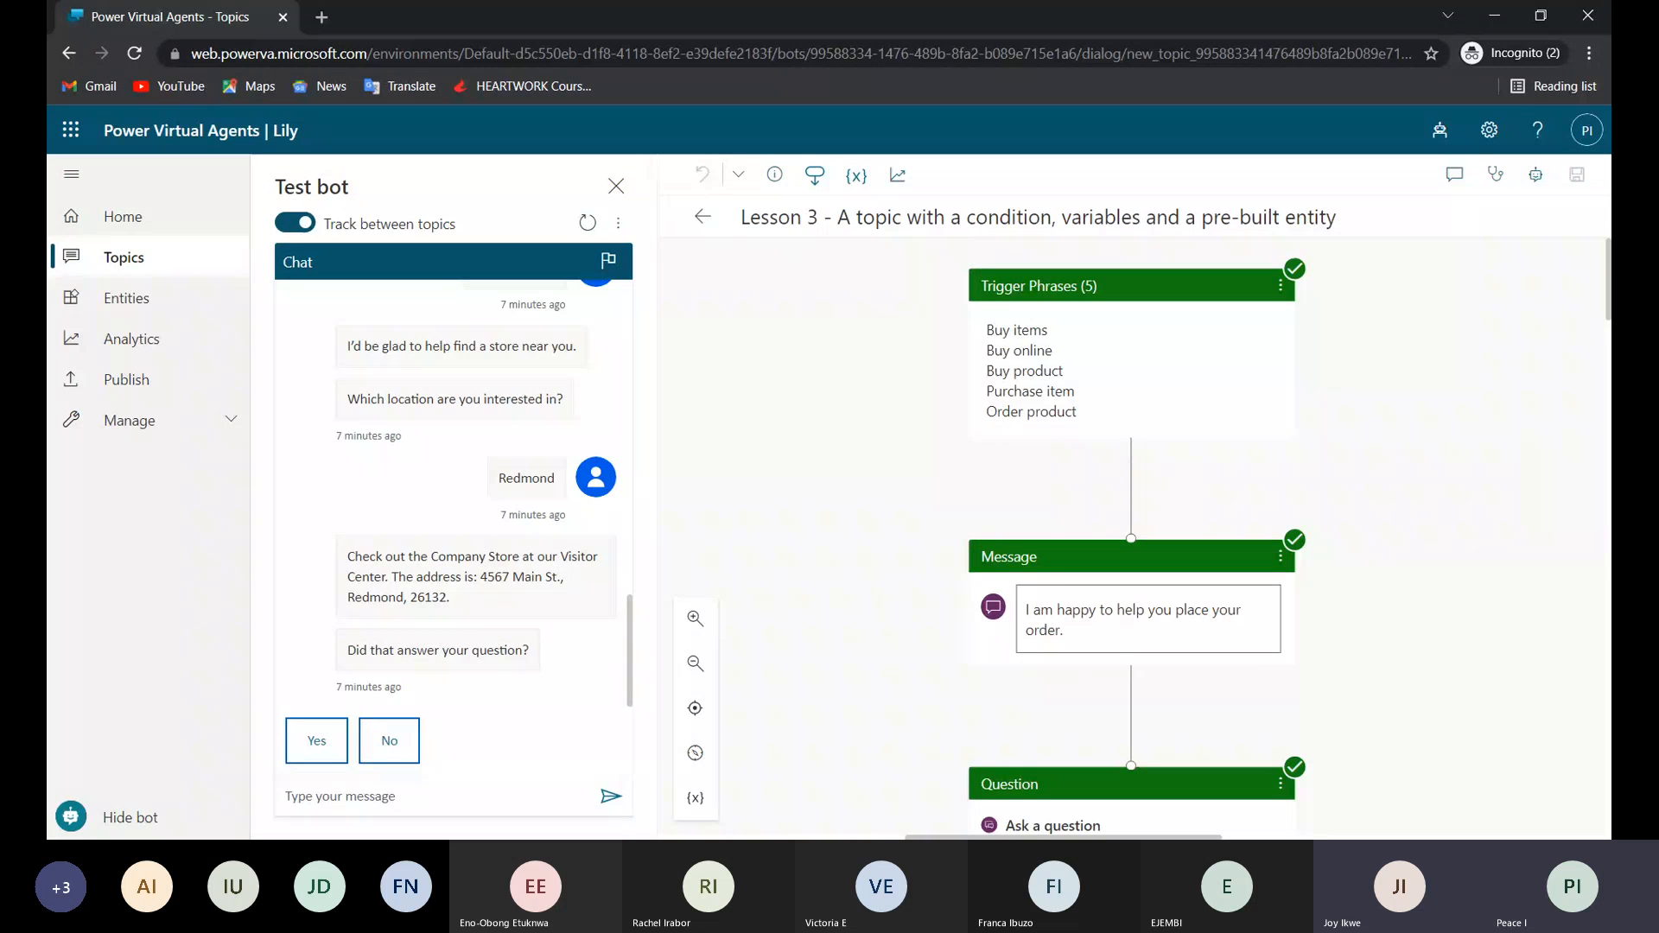
scroll(1136, 536, down, 1)
scroll(1132, 535, down, 3)
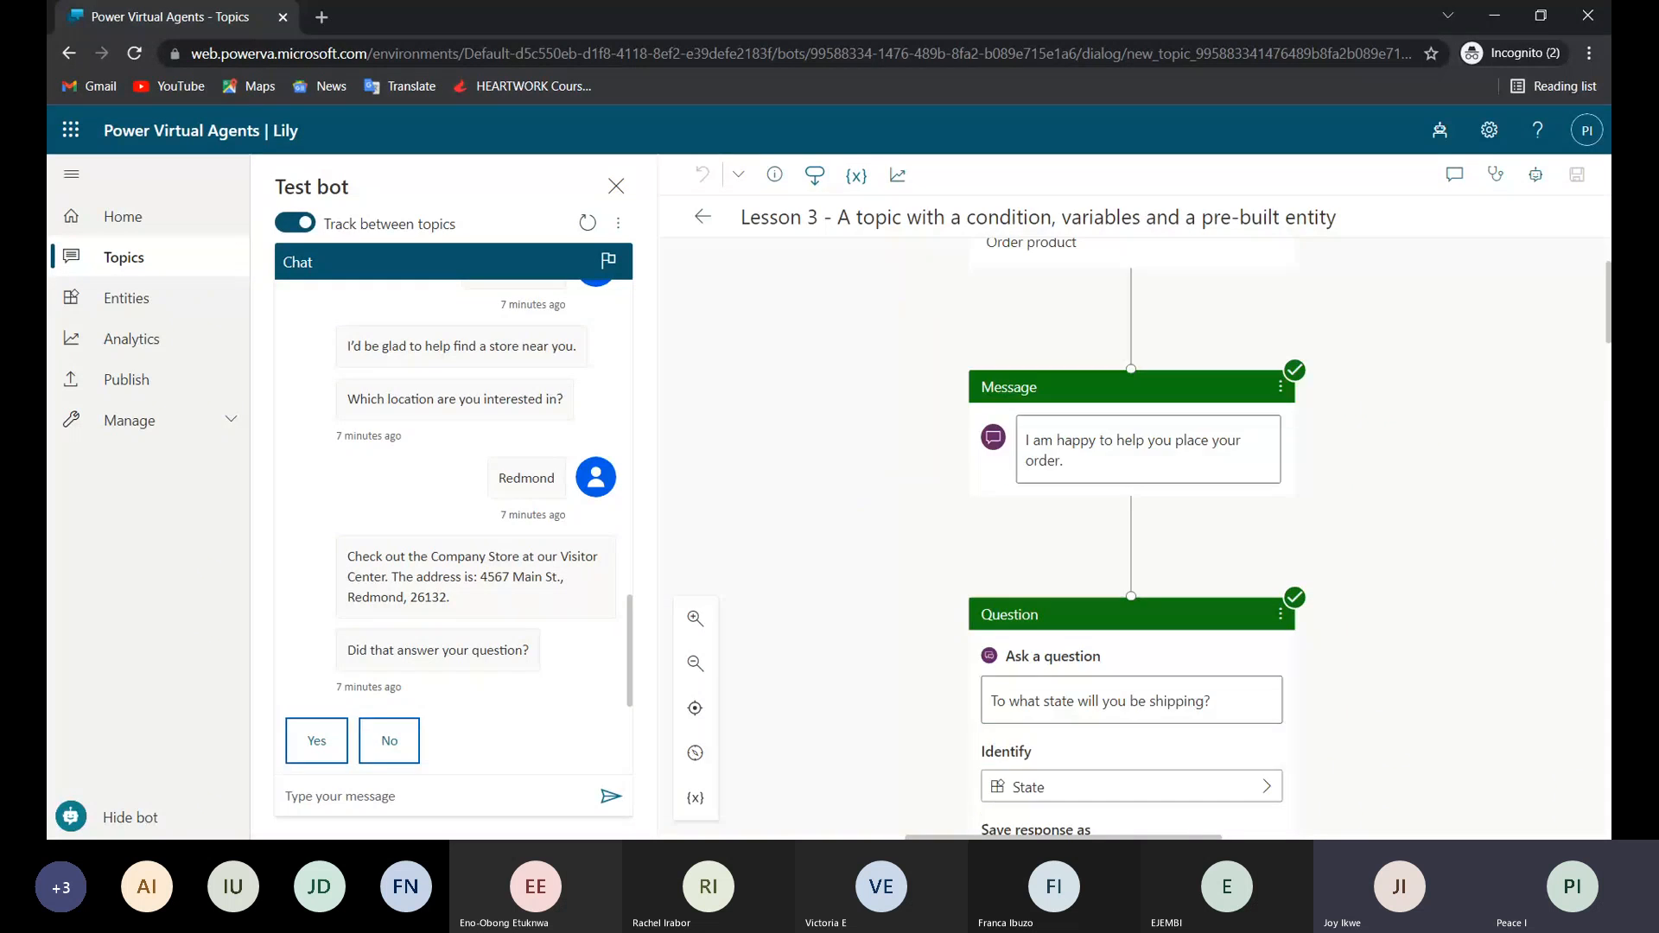
scroll(1070, 739, down, 4)
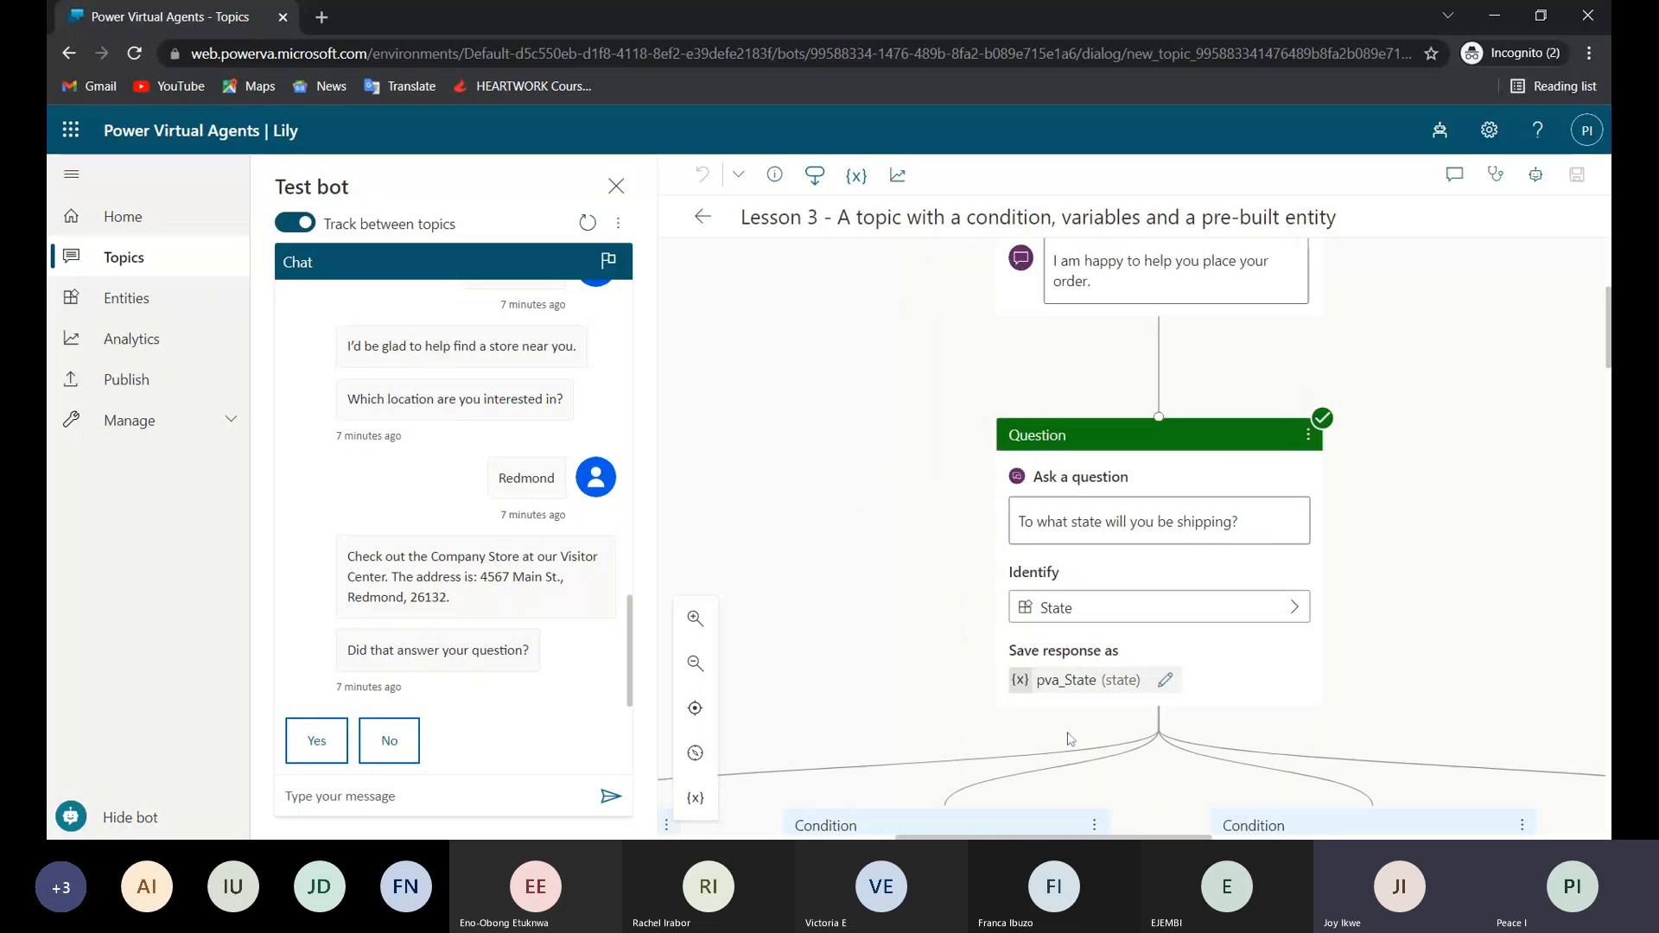
scroll(1135, 548, down, 1)
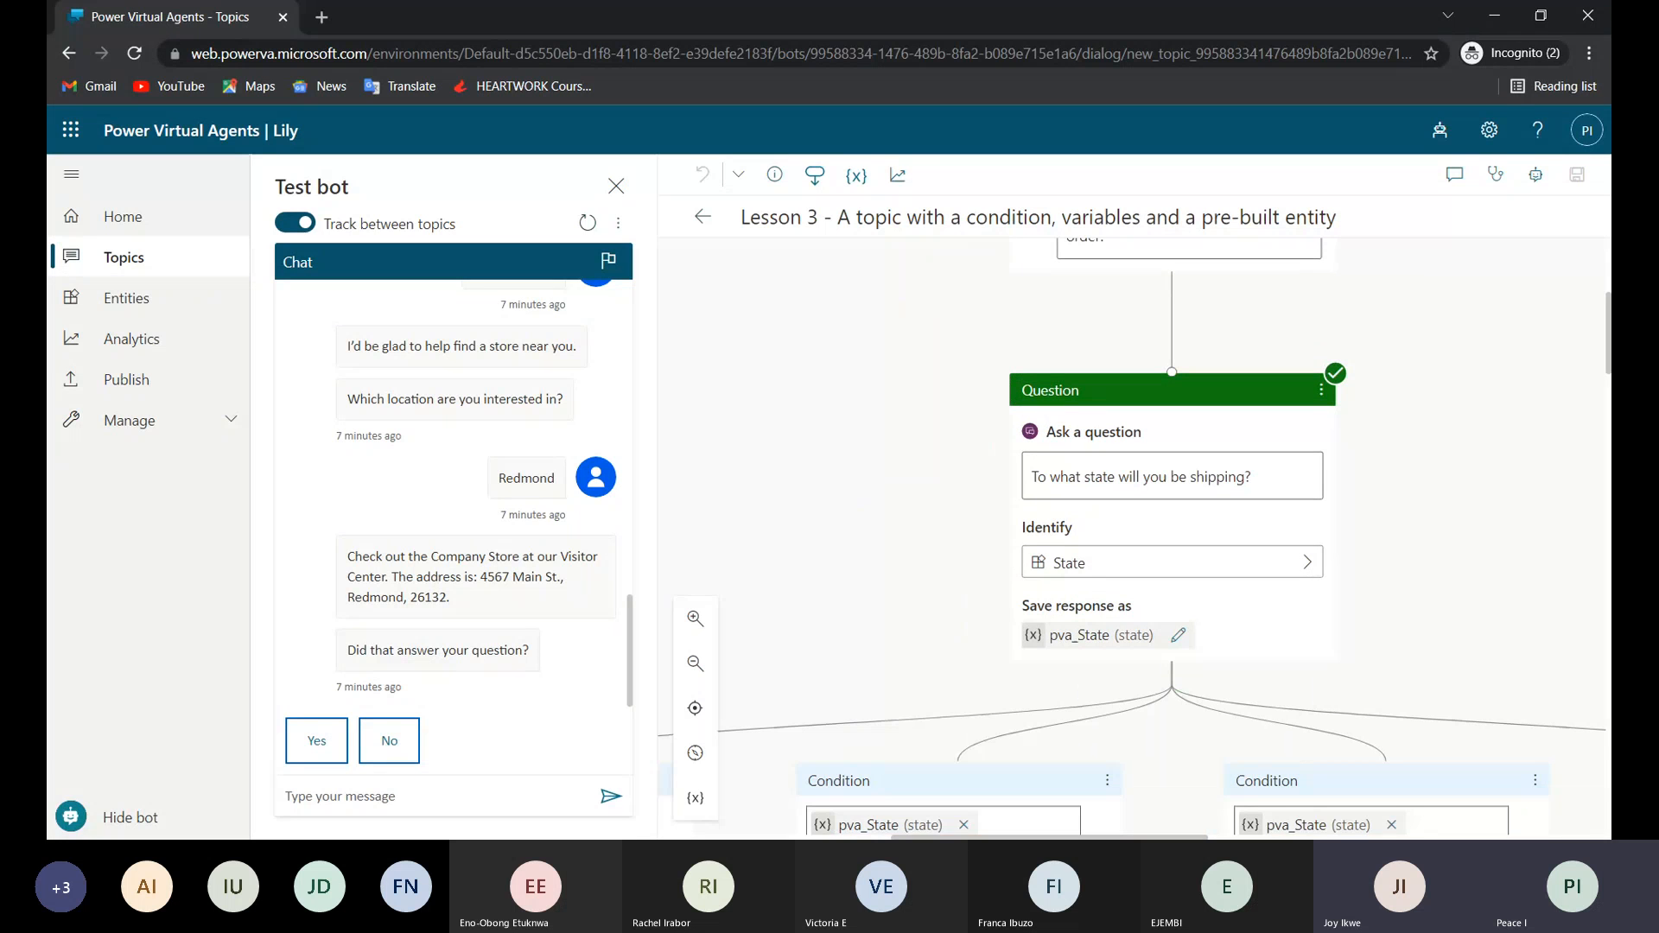
Browse the entities the shipping state question can identify, choose State, and dismiss the error banner.
click(1133, 577)
scroll(726, 700, down, 4)
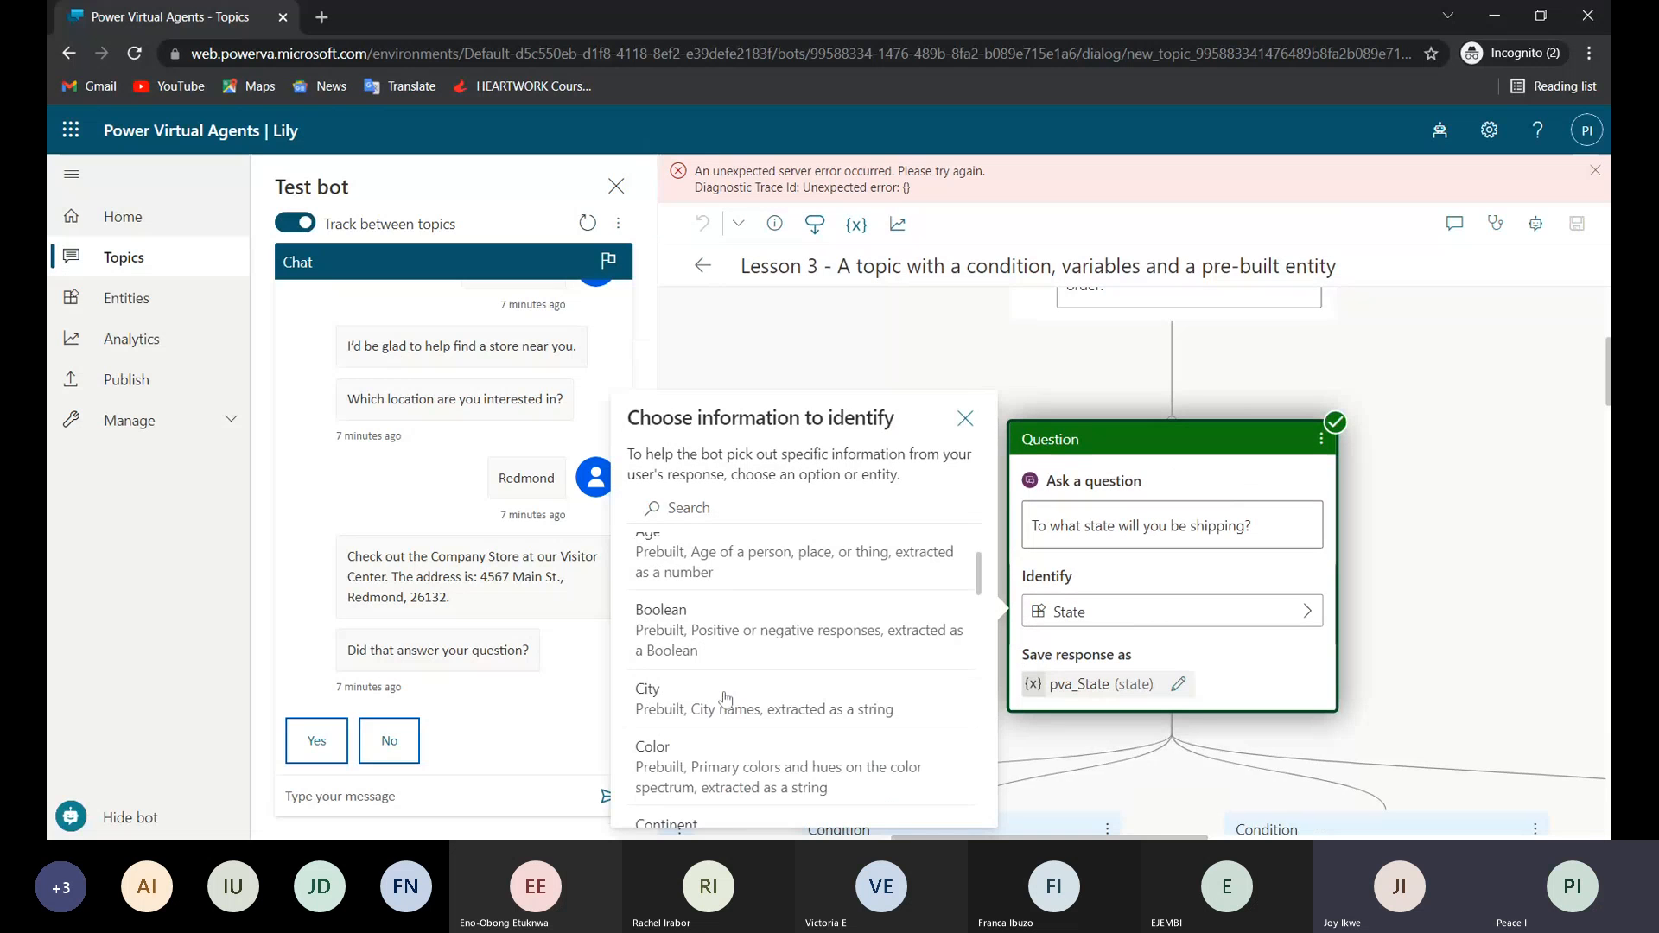
scroll(725, 700, down, 6)
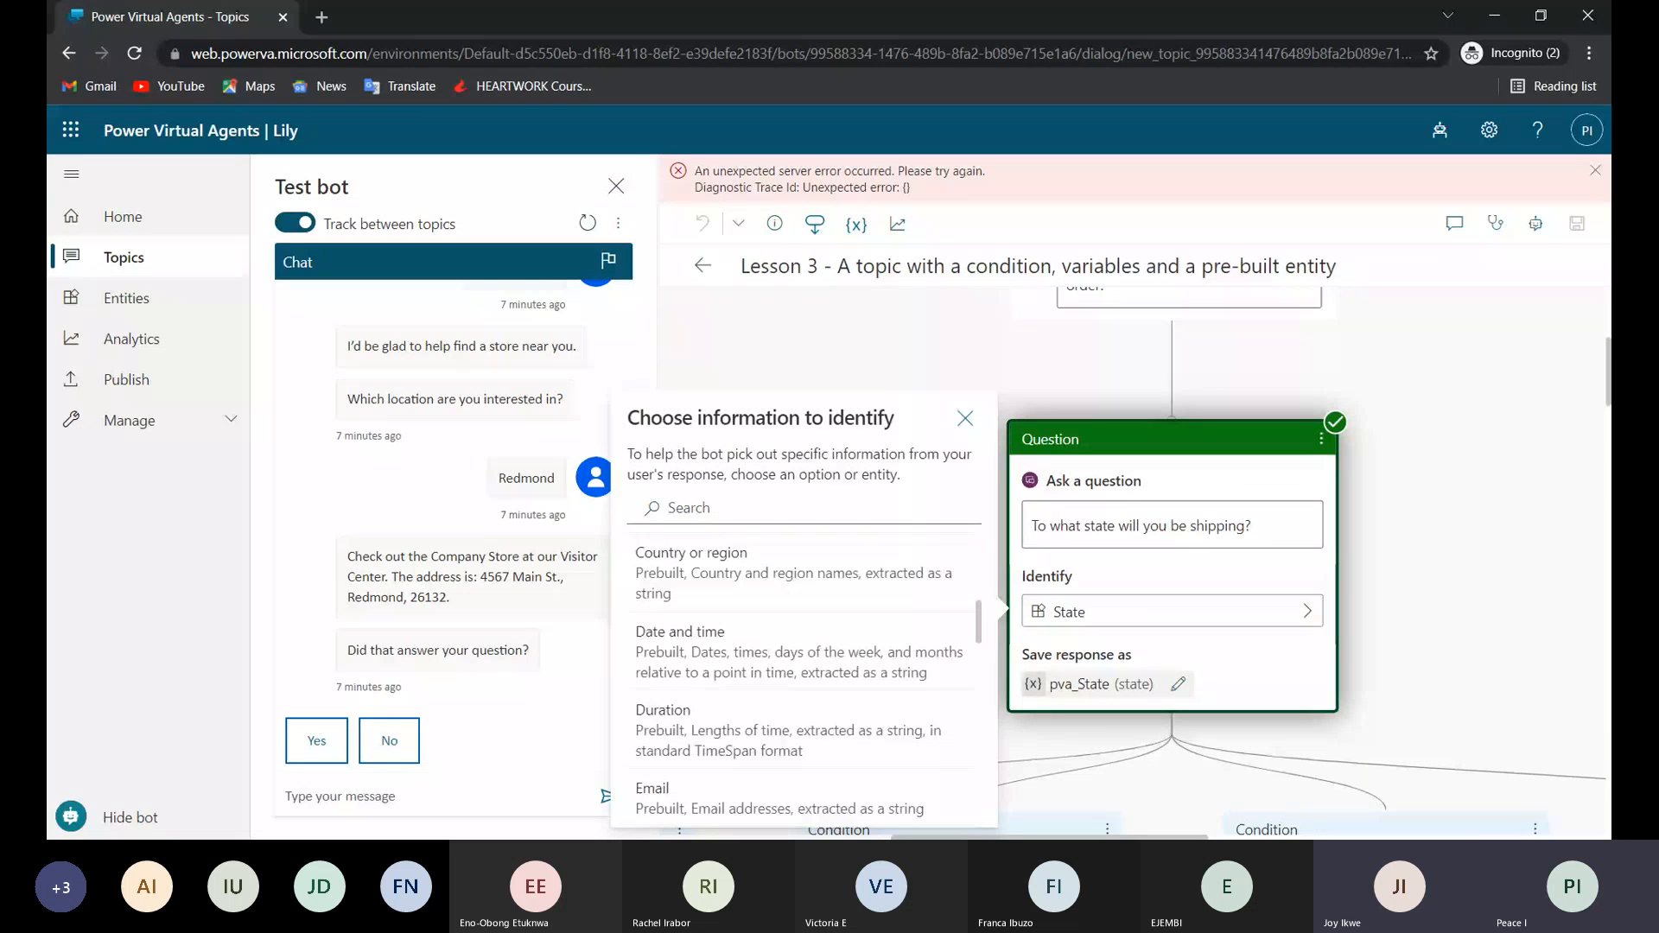
scroll(726, 699, down, 4)
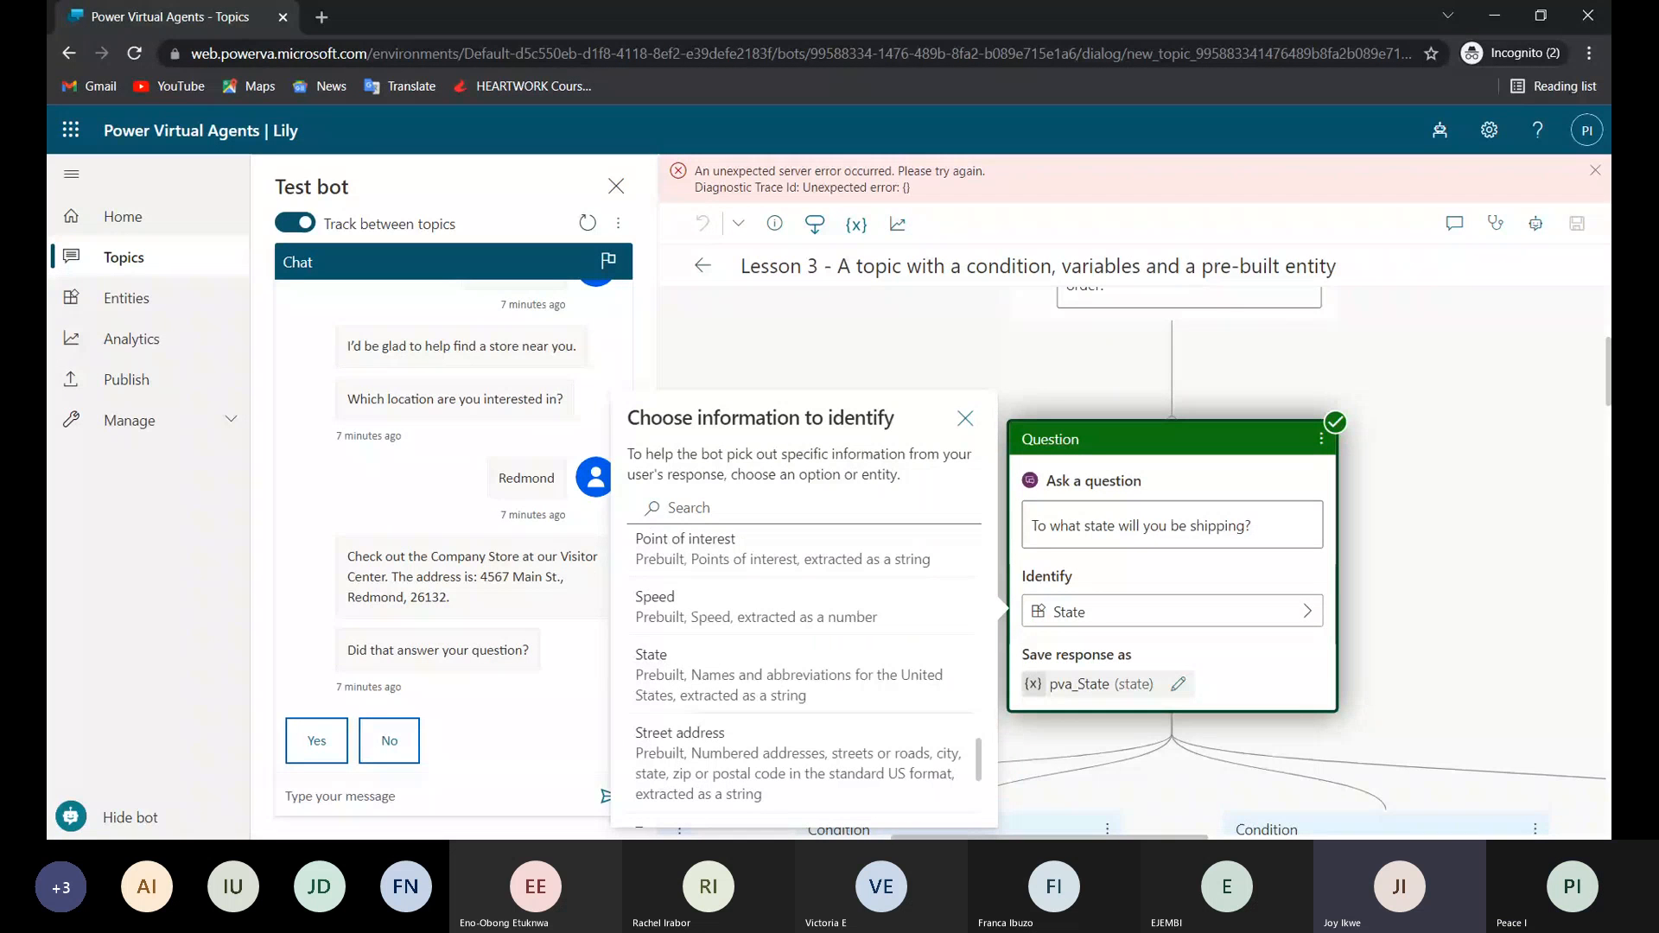
click(727, 683)
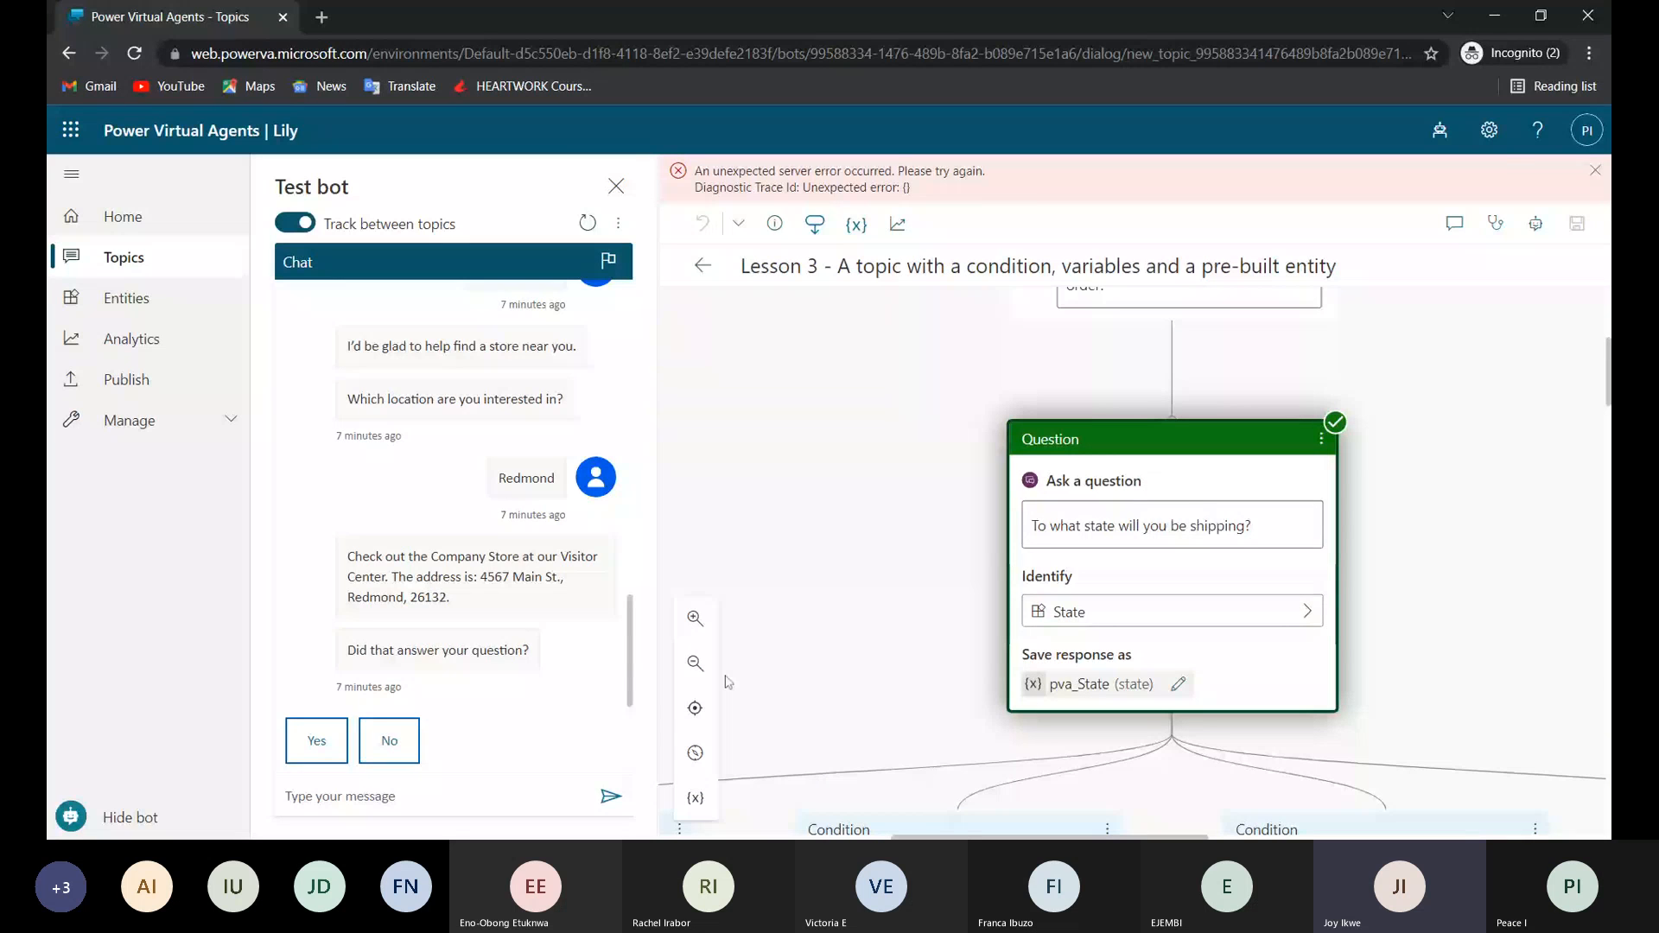
click(1595, 172)
View the prebuilt State entity's description and usage examples on the Entities page, then close its details.
click(120, 306)
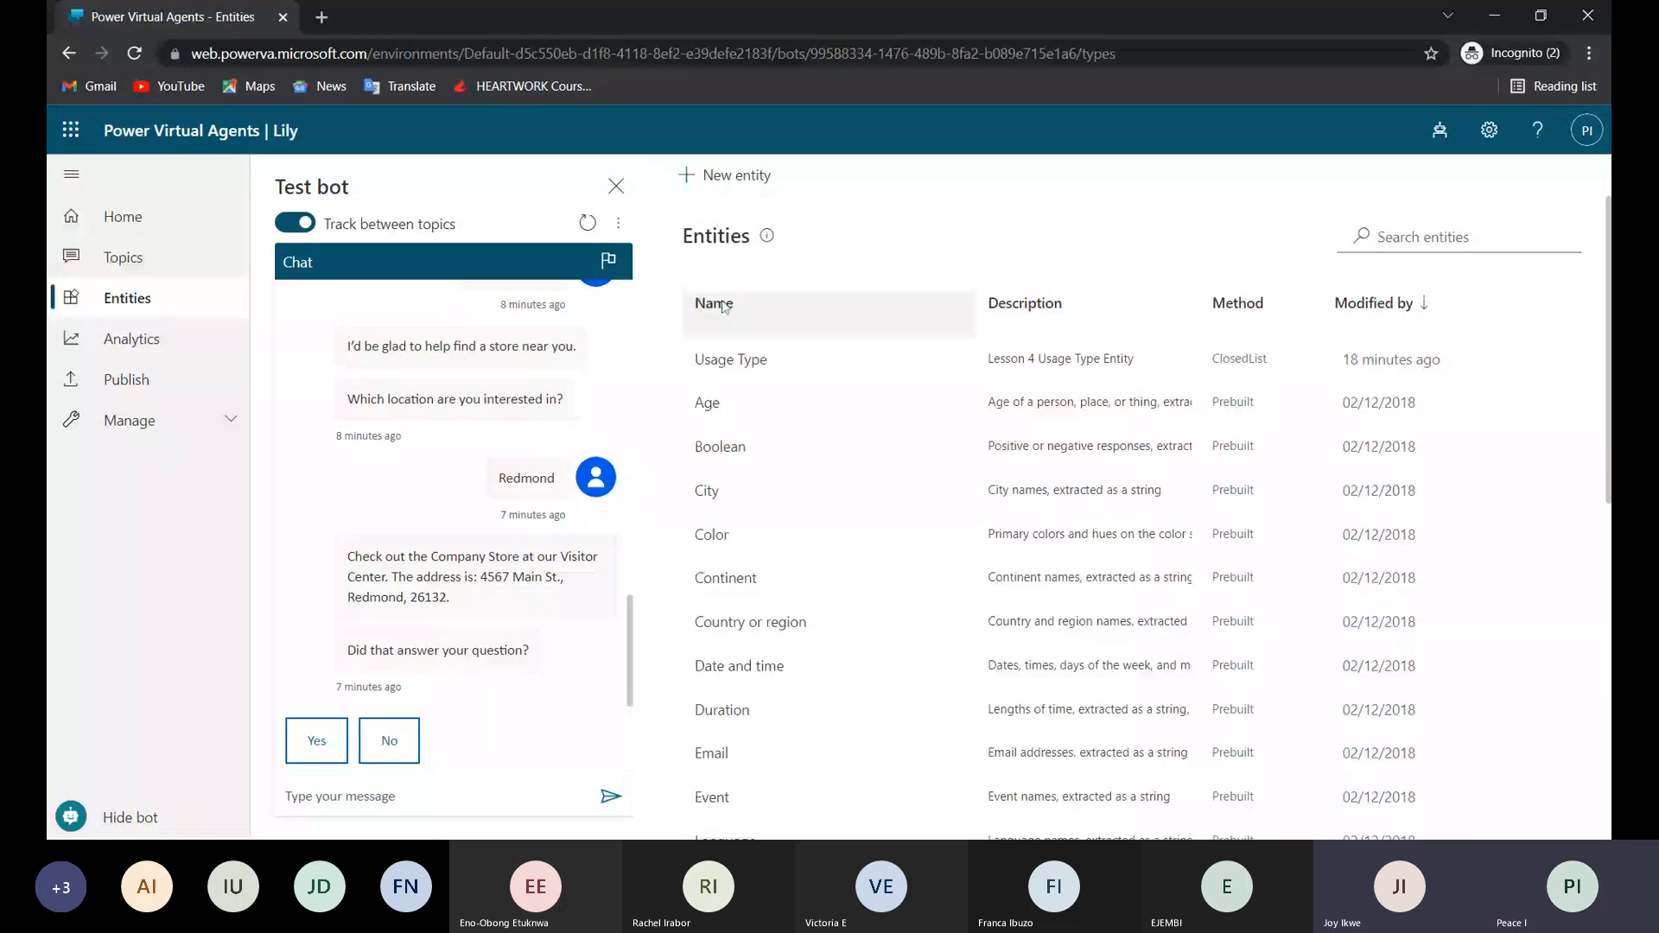
scroll(777, 582, down, 8)
click(777, 581)
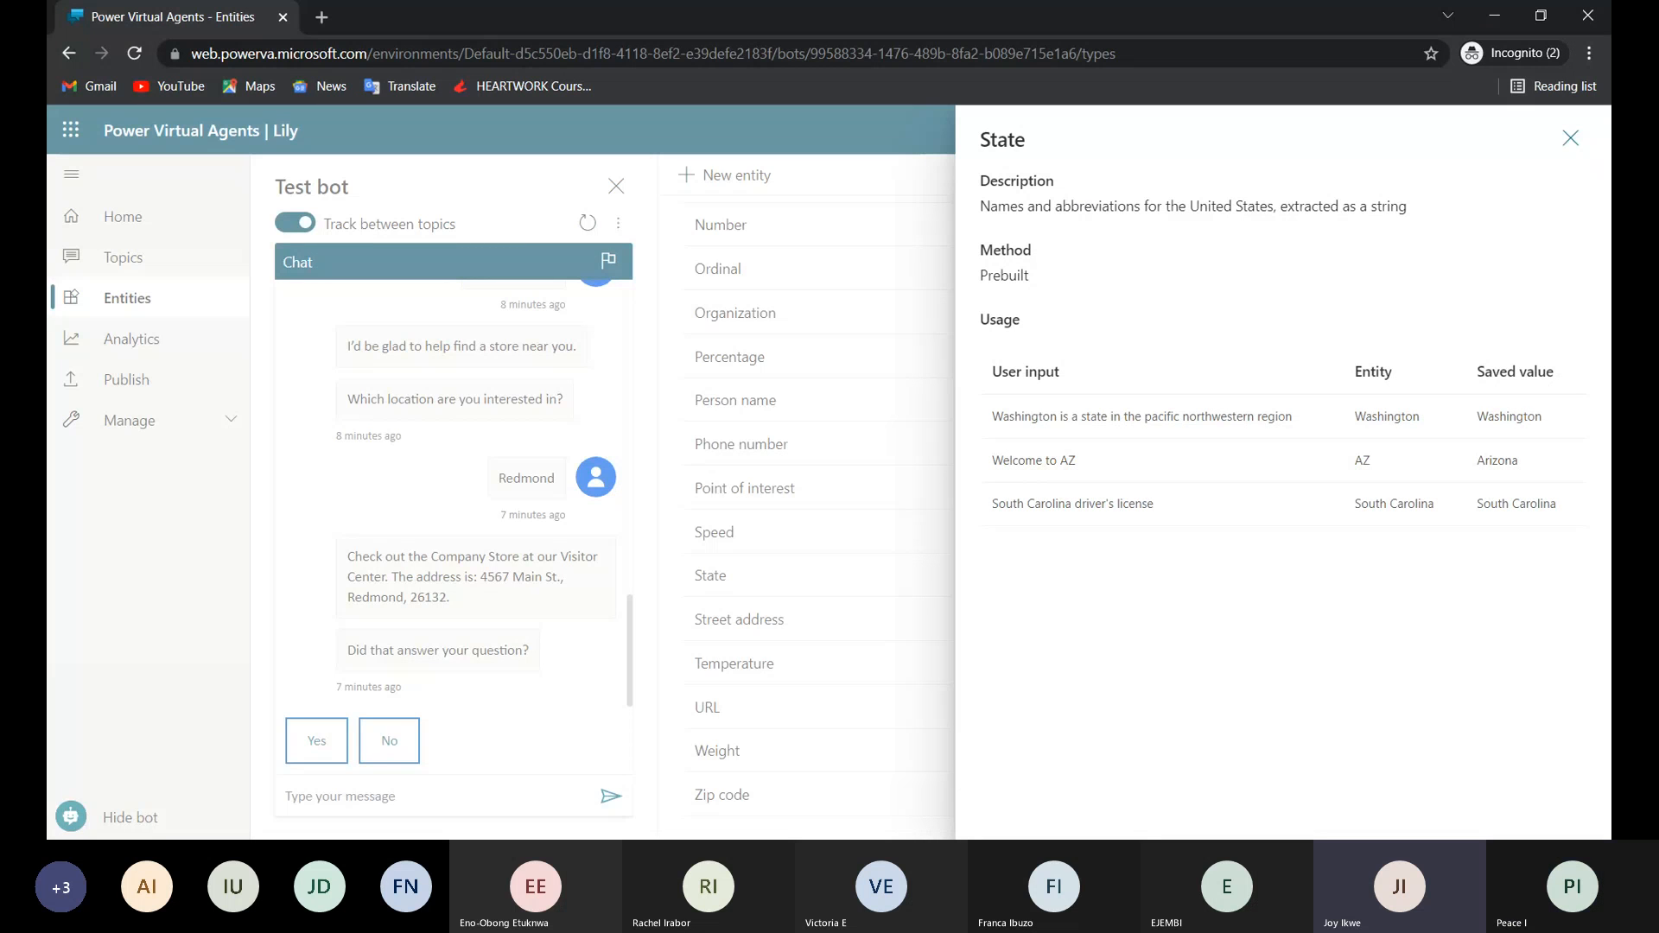
drag(1190, 205, 1248, 206)
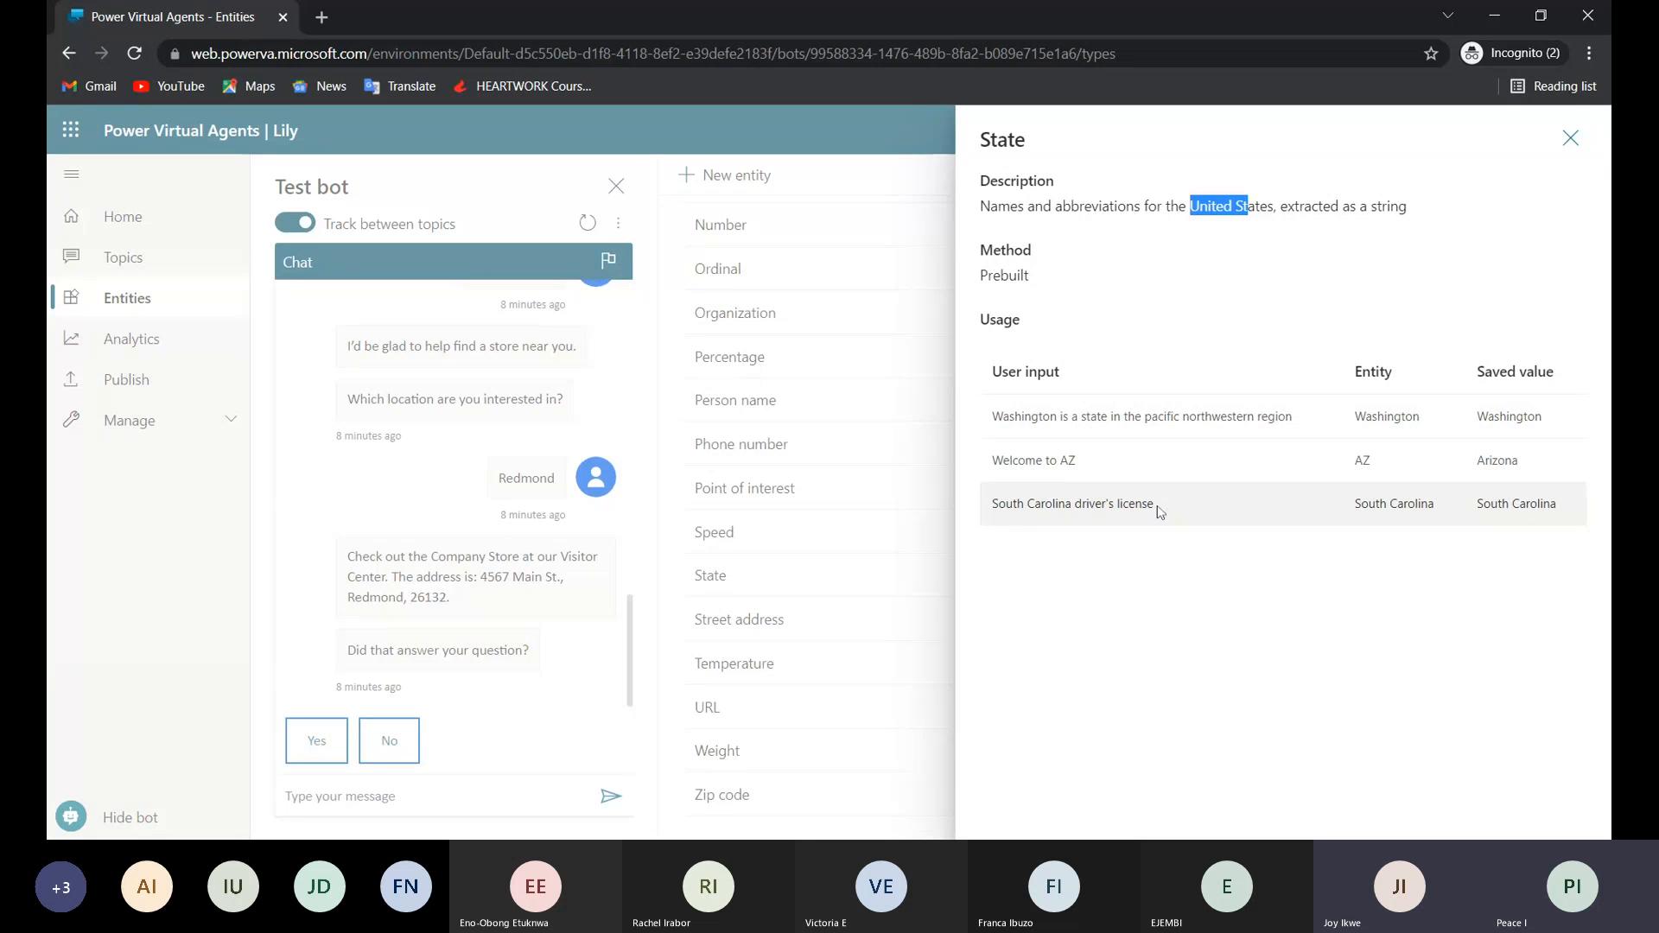
click(1570, 138)
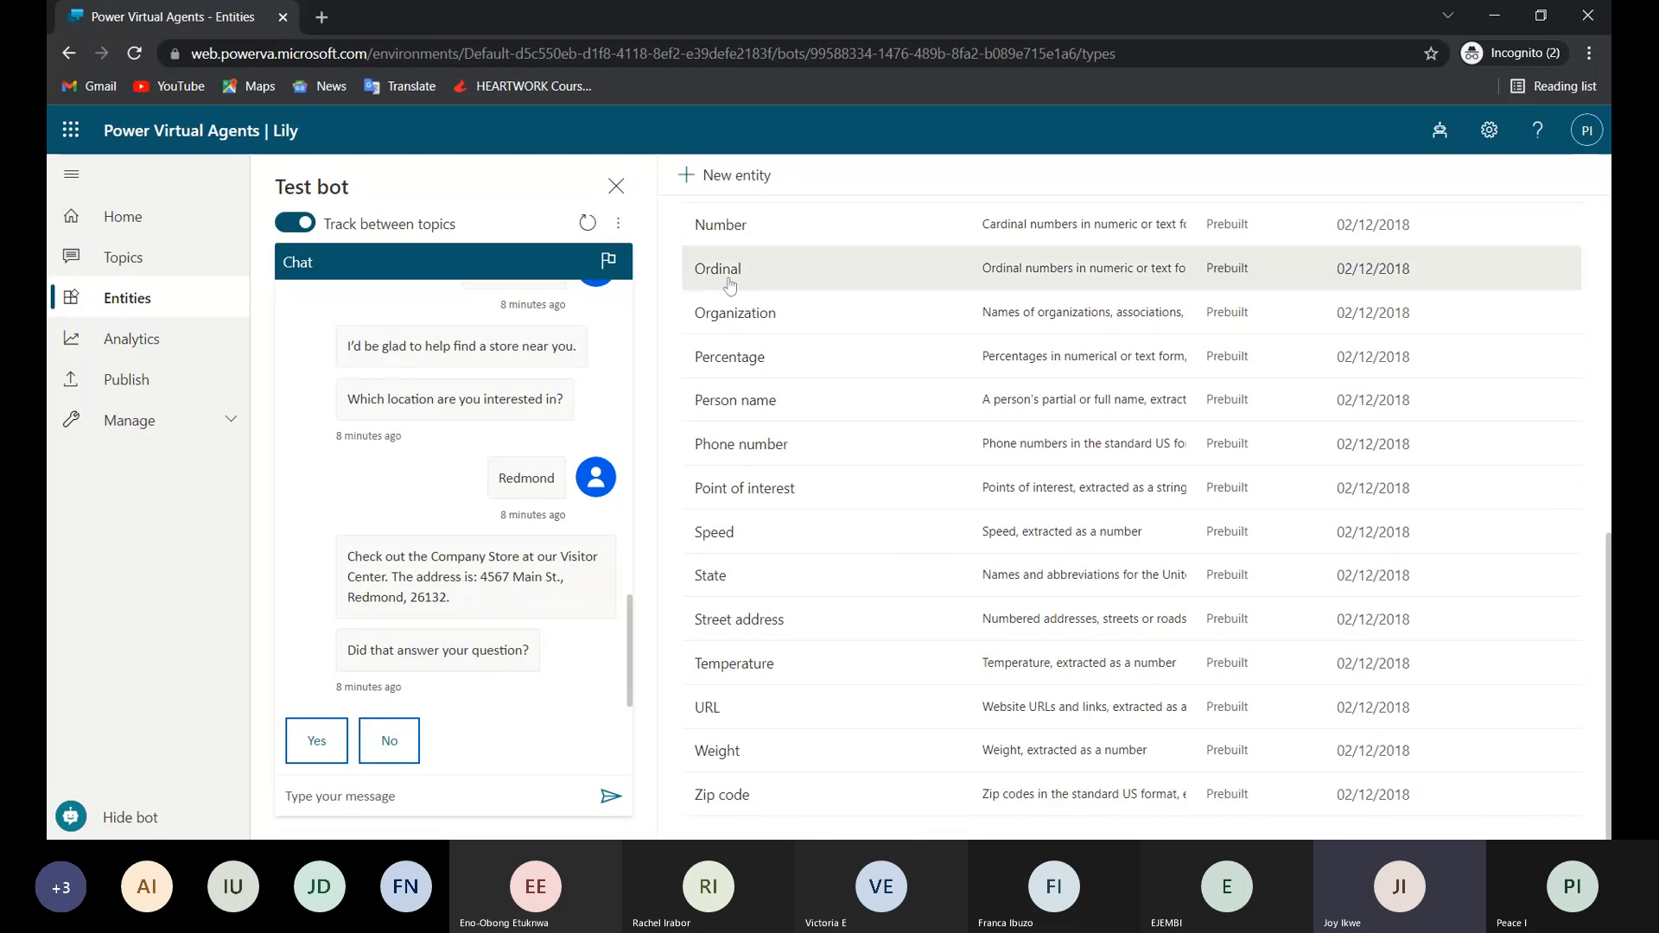
Return to the topics list and reopen the Lesson 3 topic at its shipping state question.
scroll(728, 309, up, 5)
scroll(729, 308, up, 3)
click(104, 263)
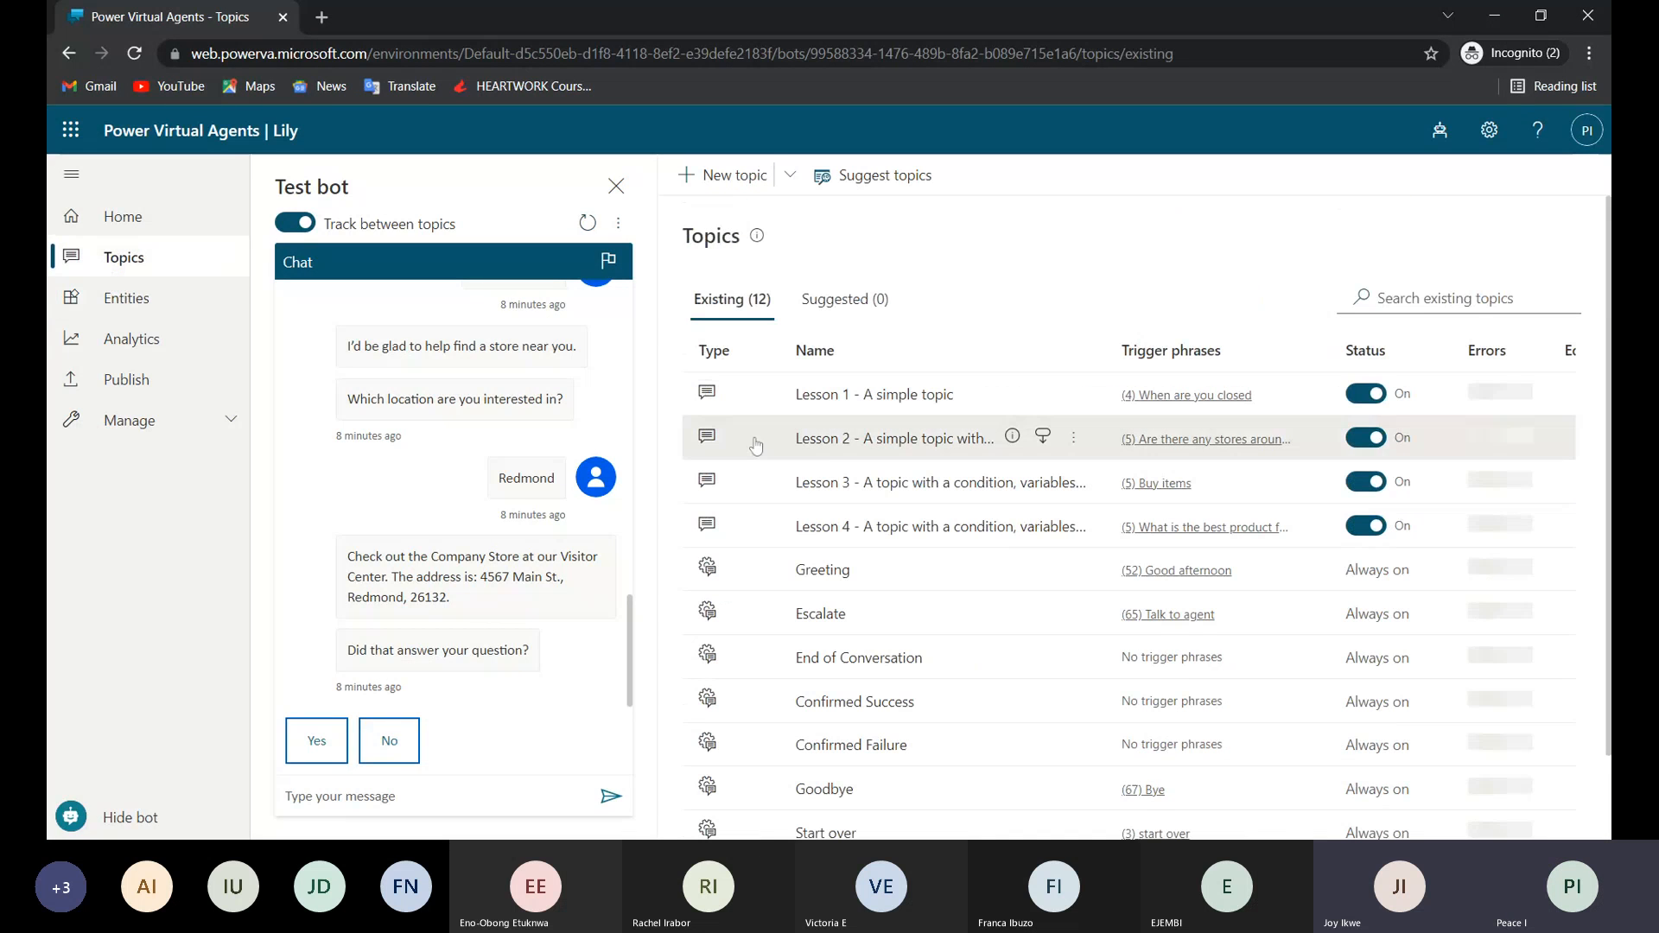
click(874, 499)
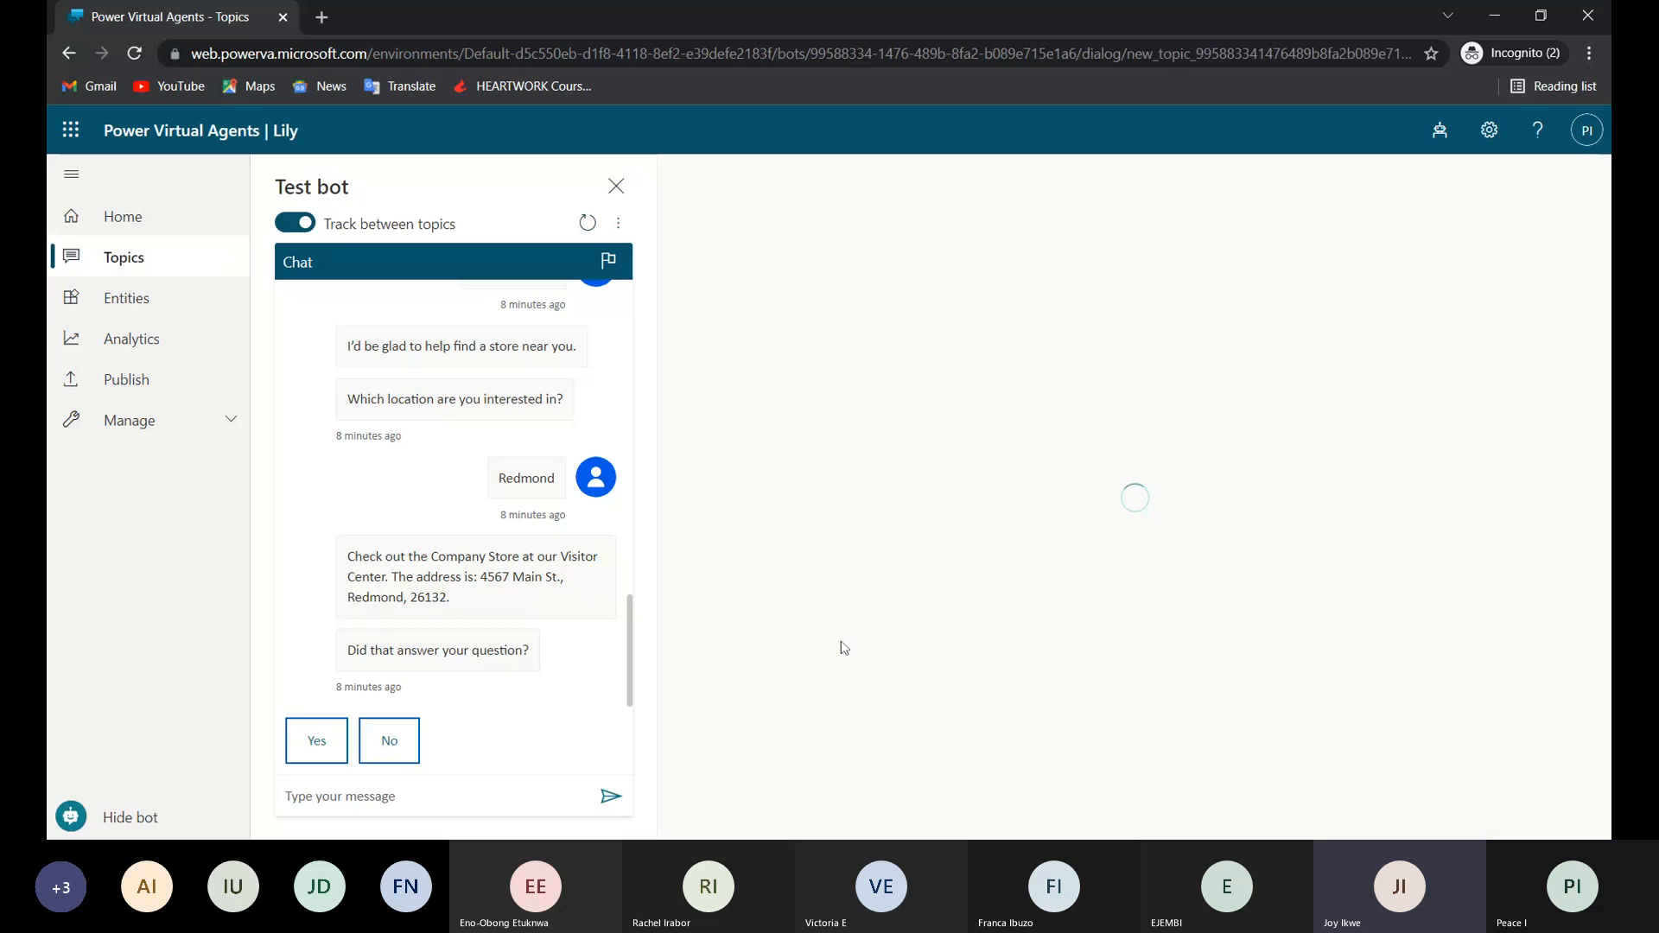
scroll(877, 709, down, 10)
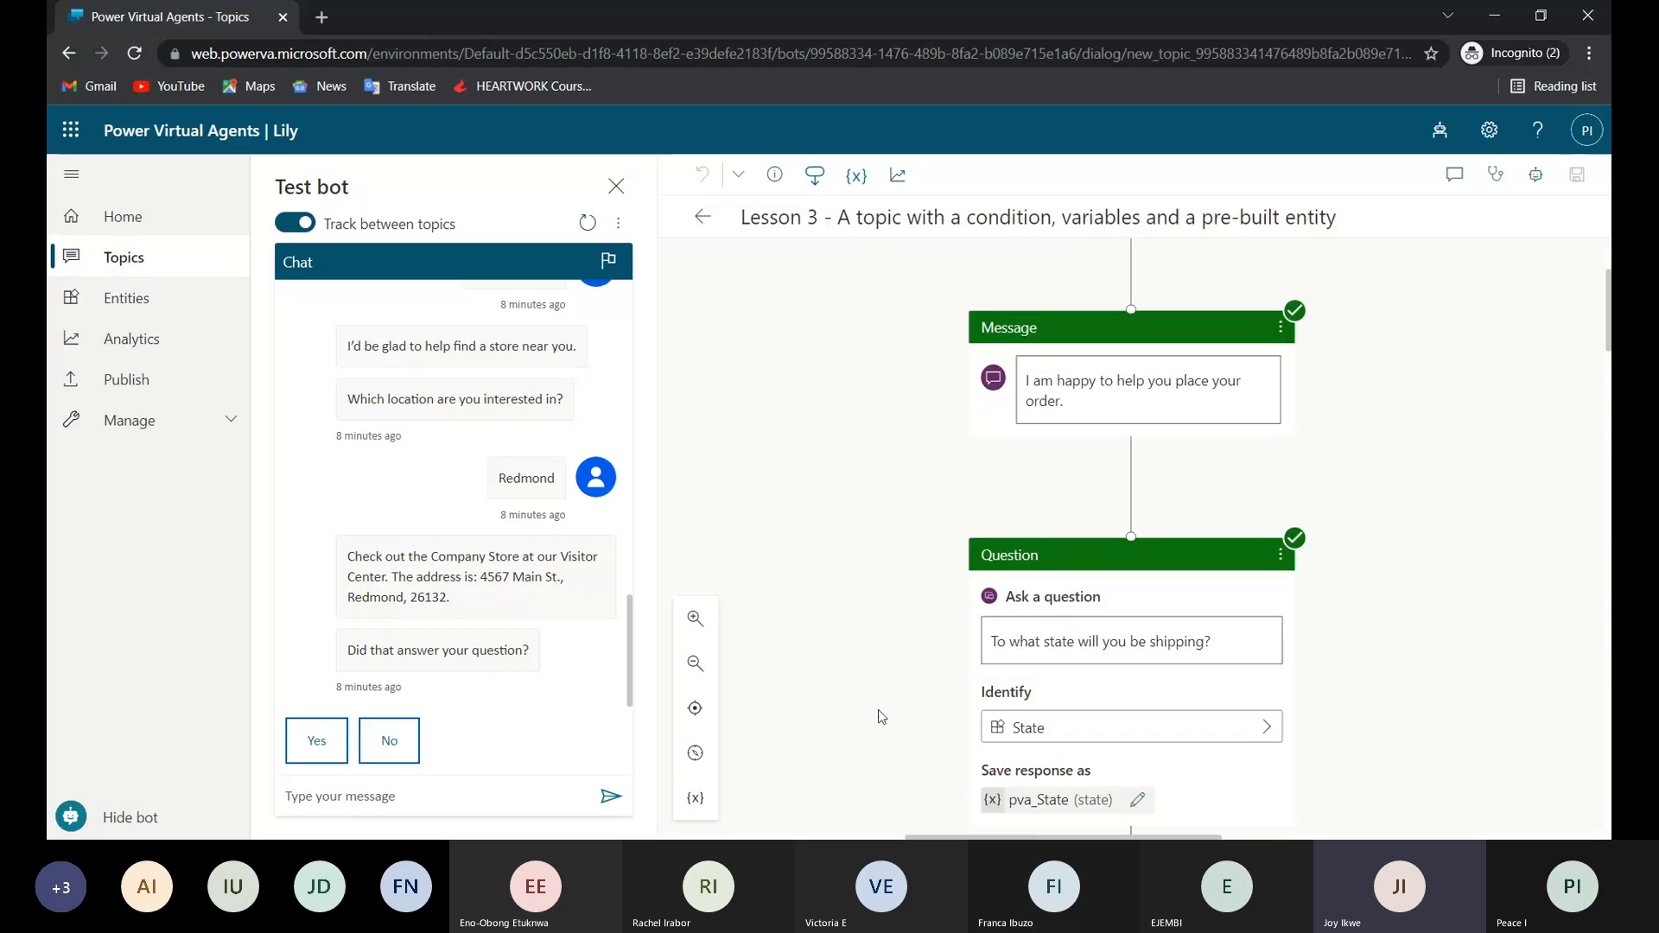
Examine the California, Washington and Oregon condition branches below the shipping state question.
scroll(986, 609, left, 4)
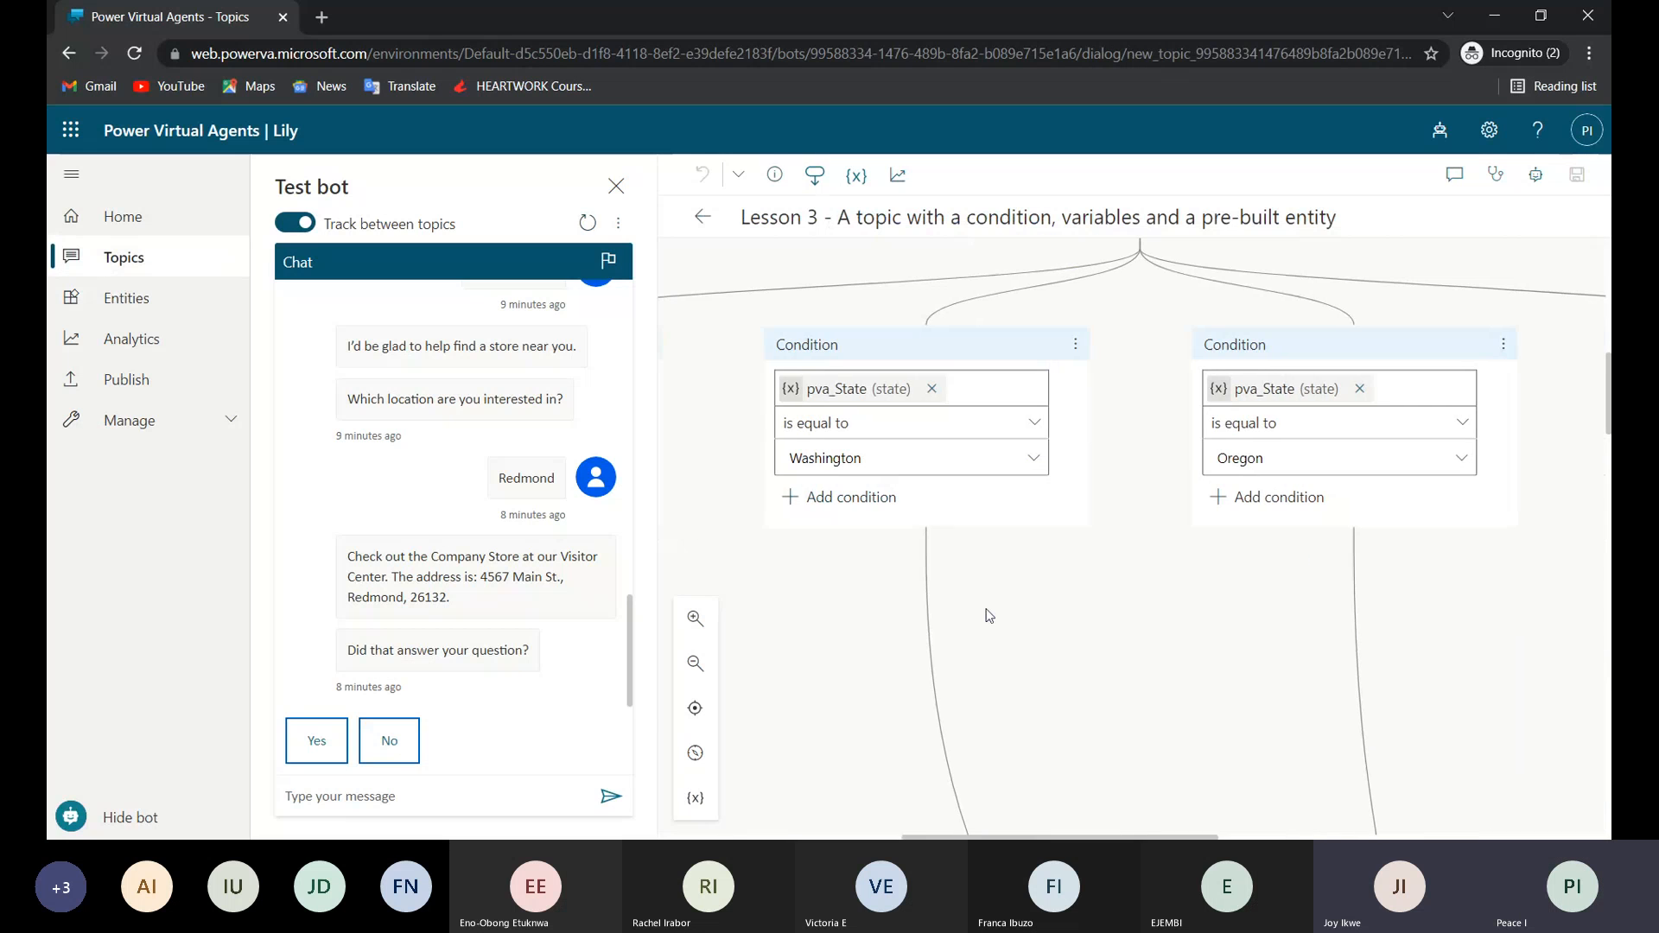
scroll(986, 609, up, 6)
scroll(989, 615, down, 3)
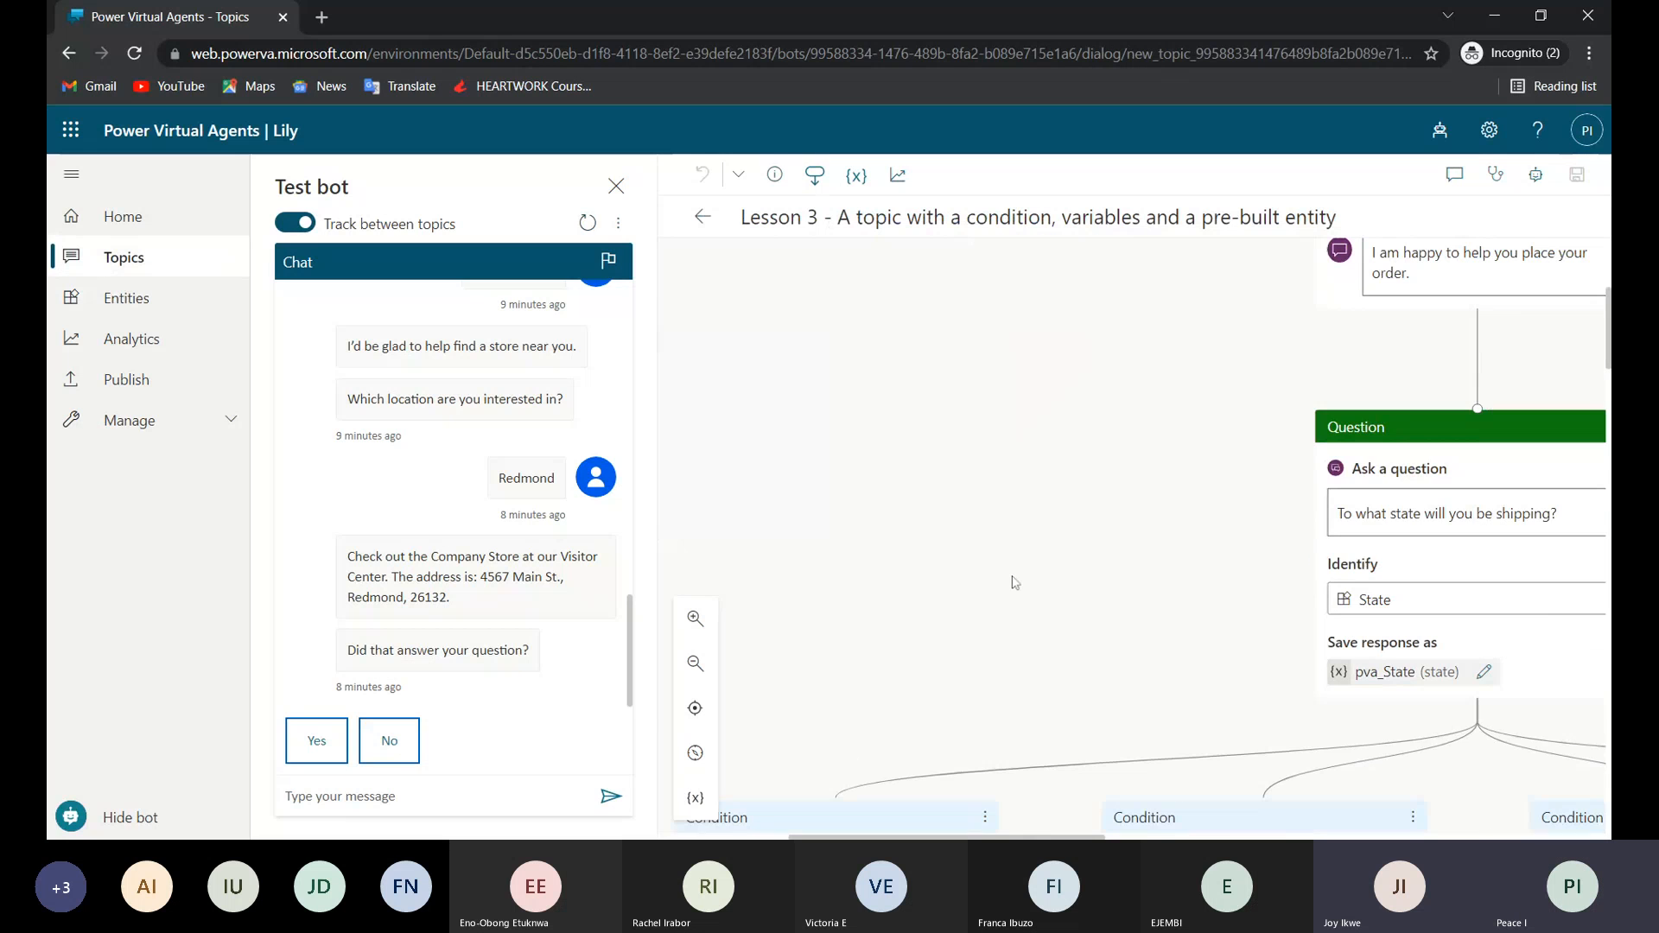
scroll(1039, 532, down, 3)
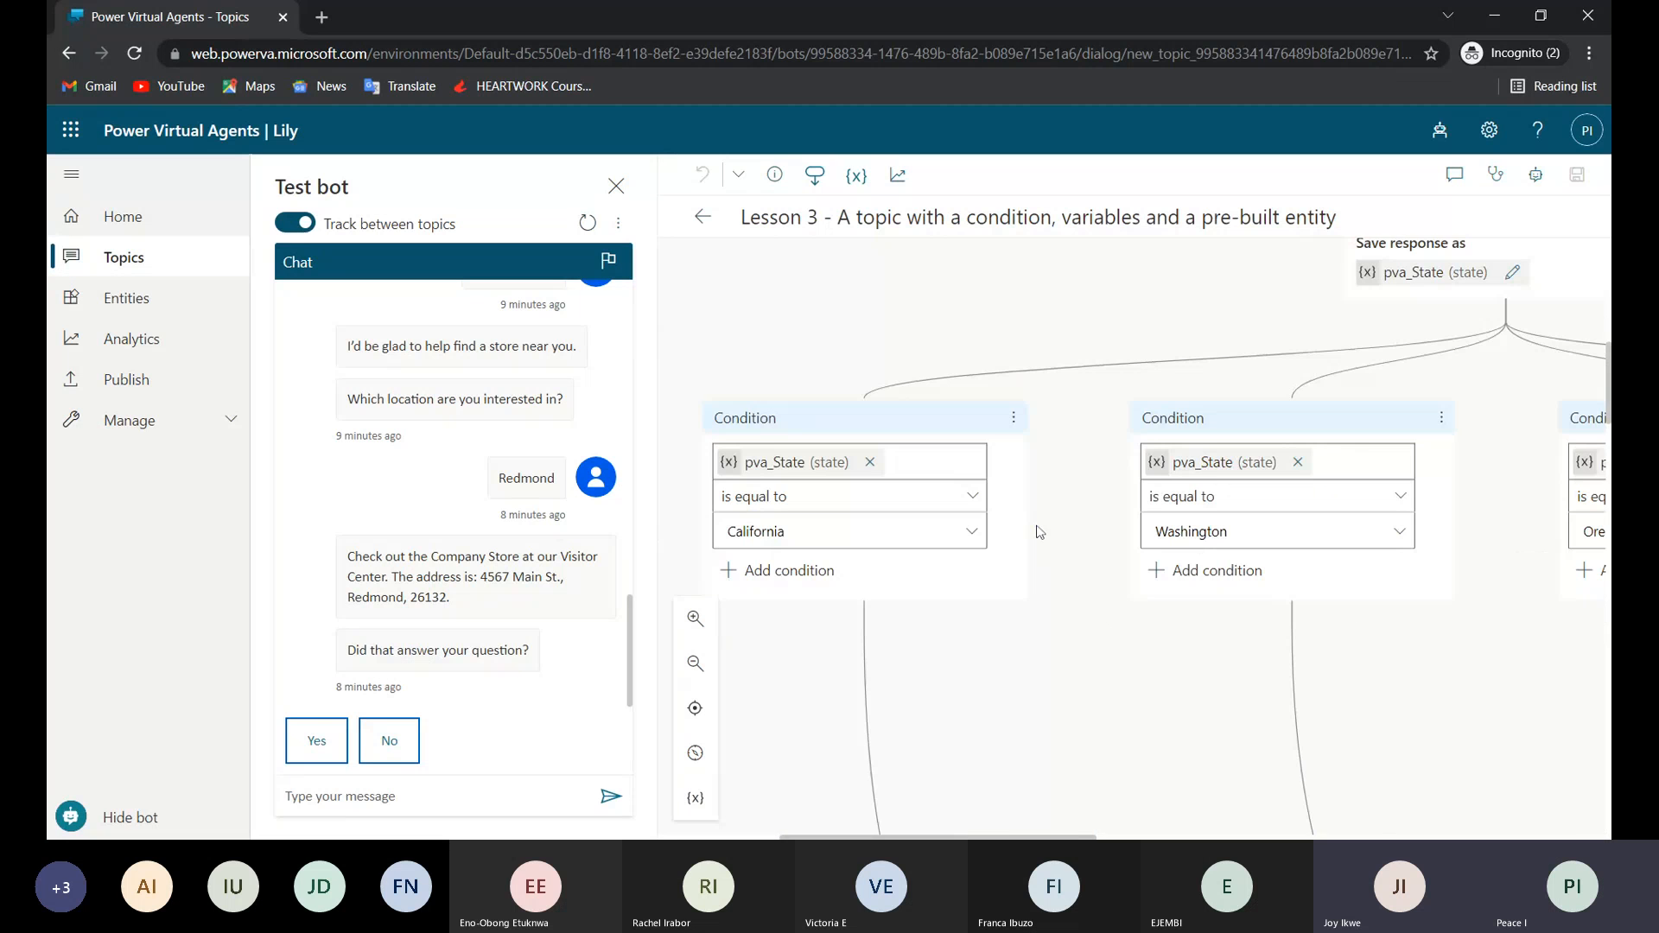
scroll(942, 488, left, 2)
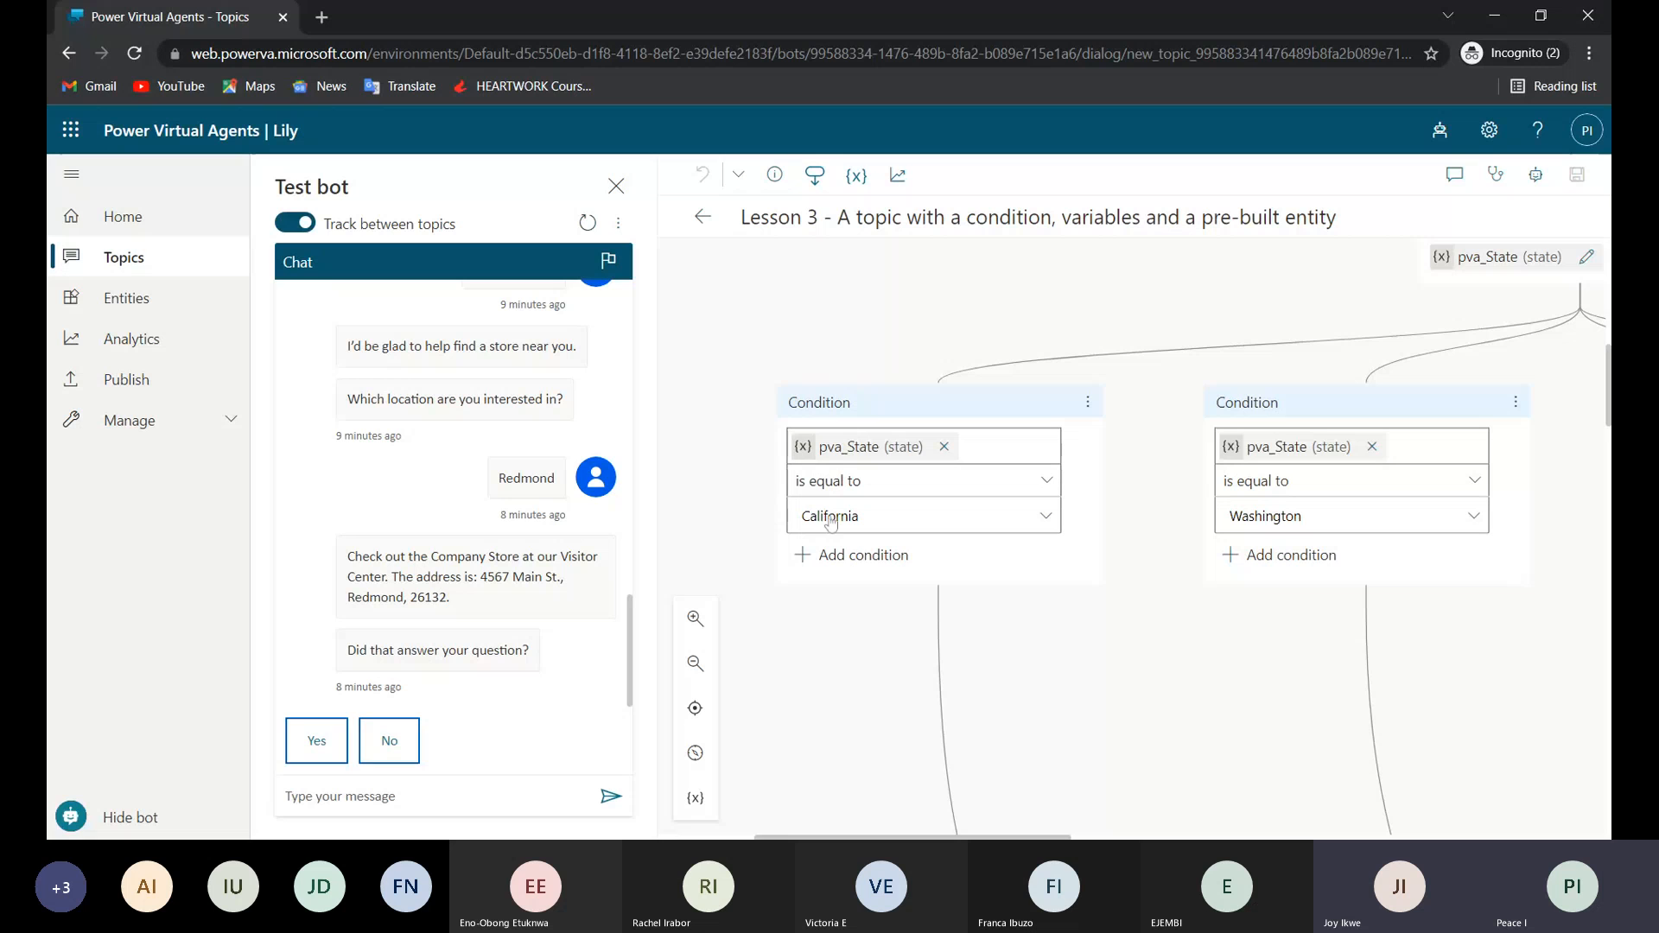
scroll(878, 655, down, 6)
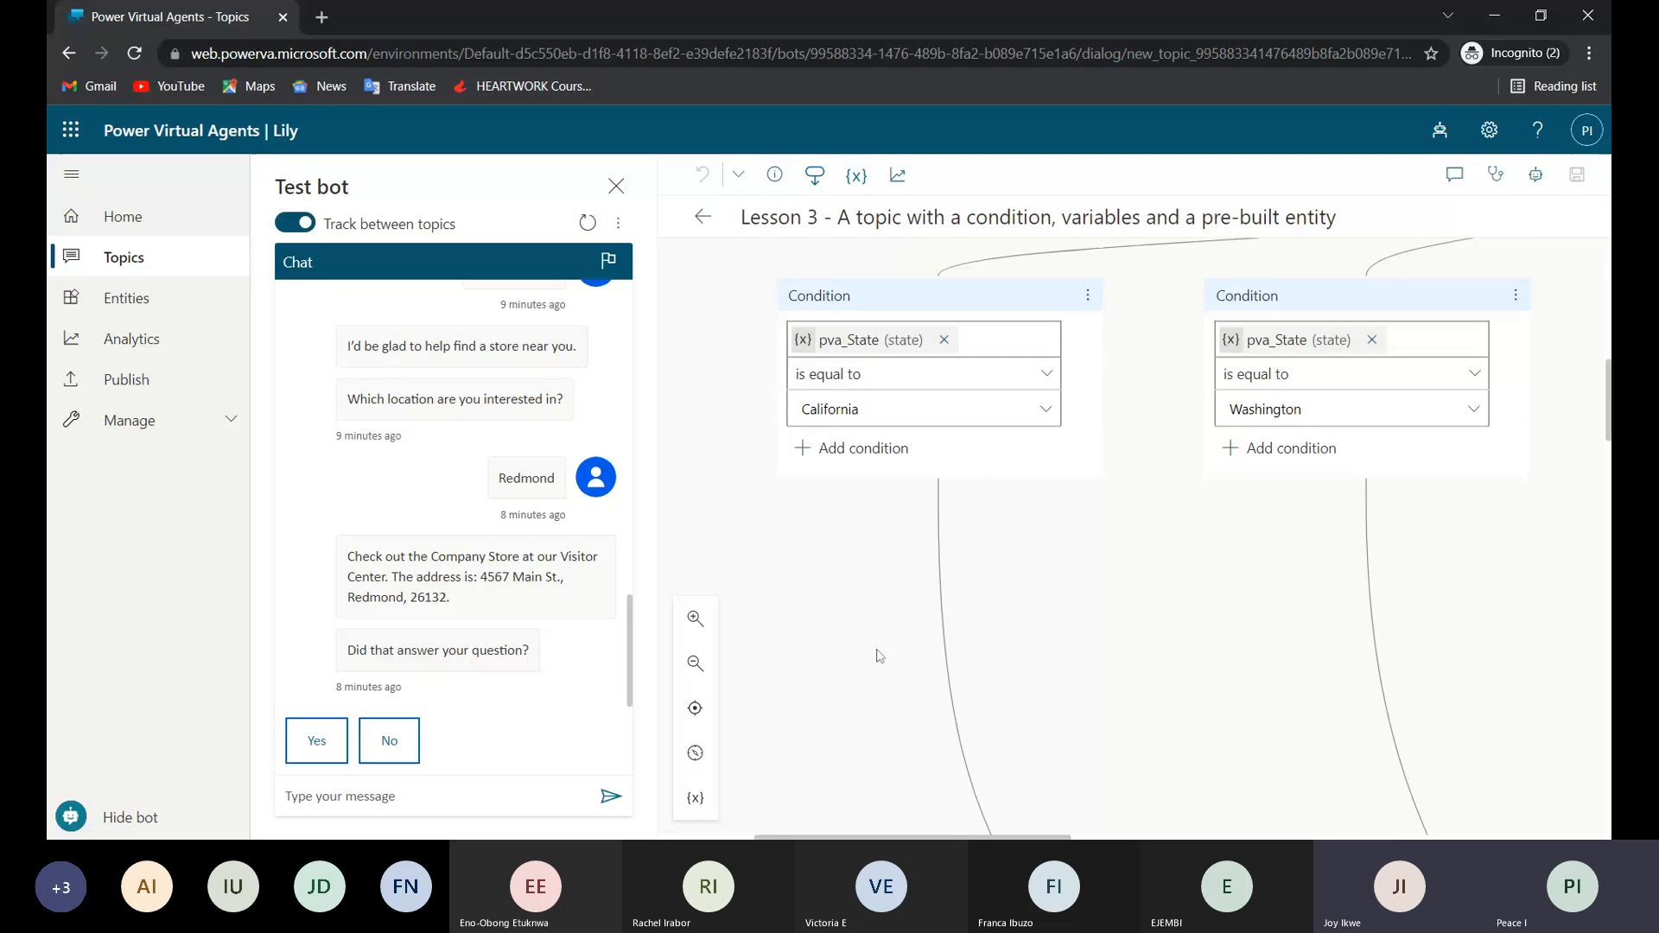
scroll(878, 655, right, 3)
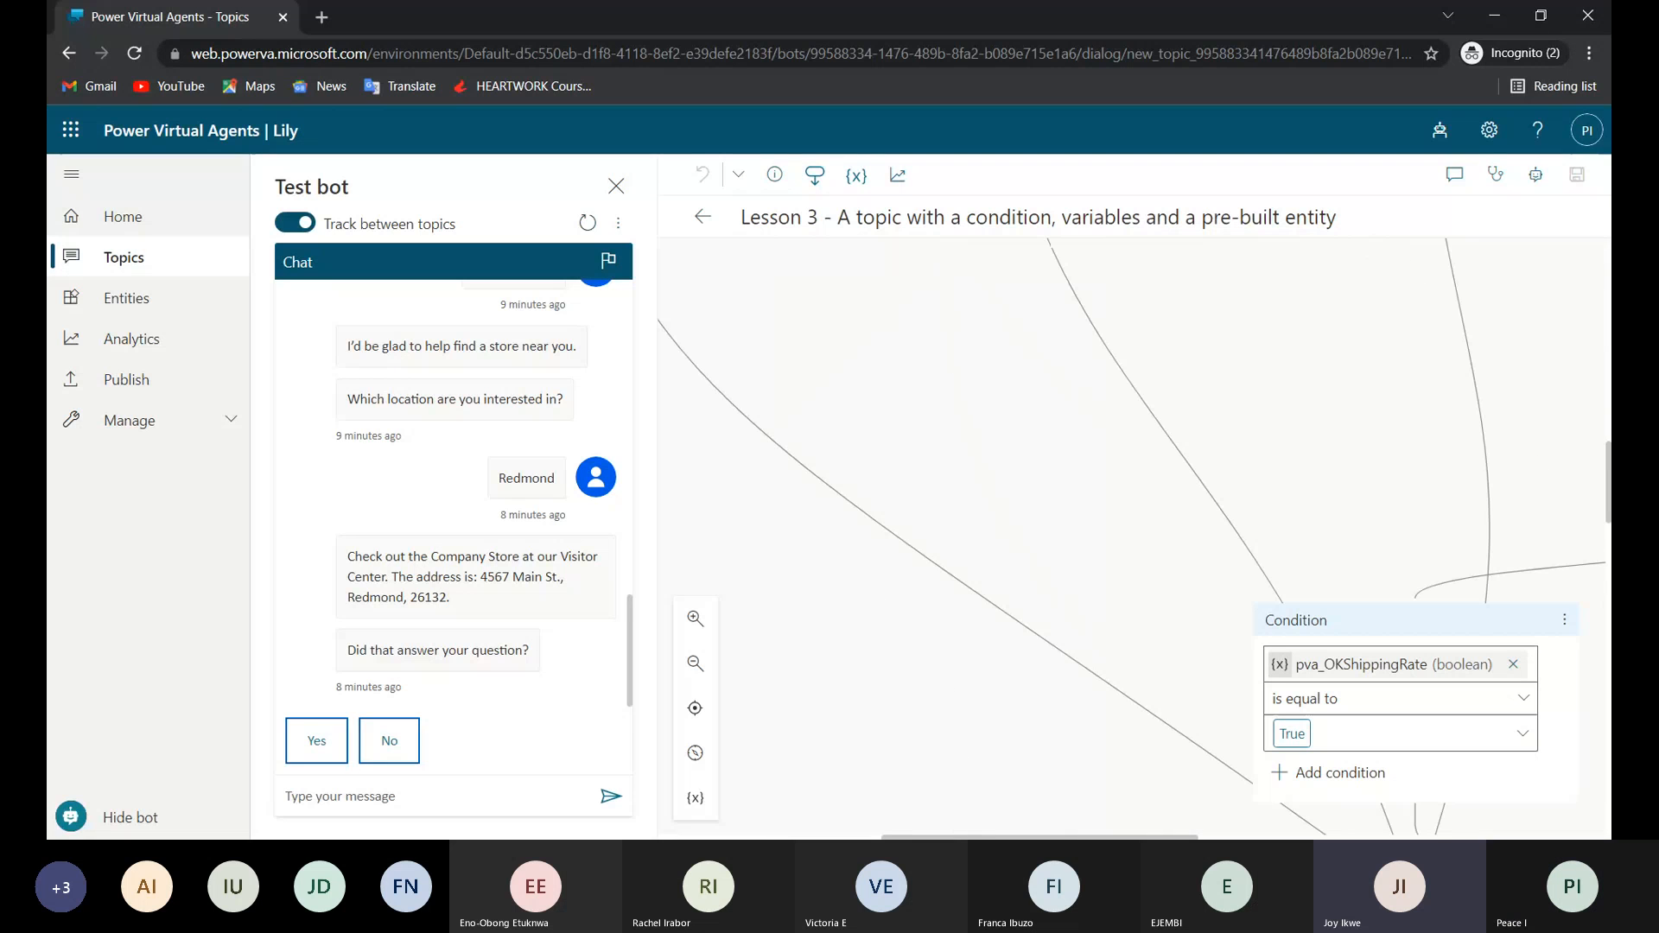
Trace how the state branches and the pva_OKShippingRate True condition lead to the question about the item to purchase.
scroll(1300, 704, down, 4)
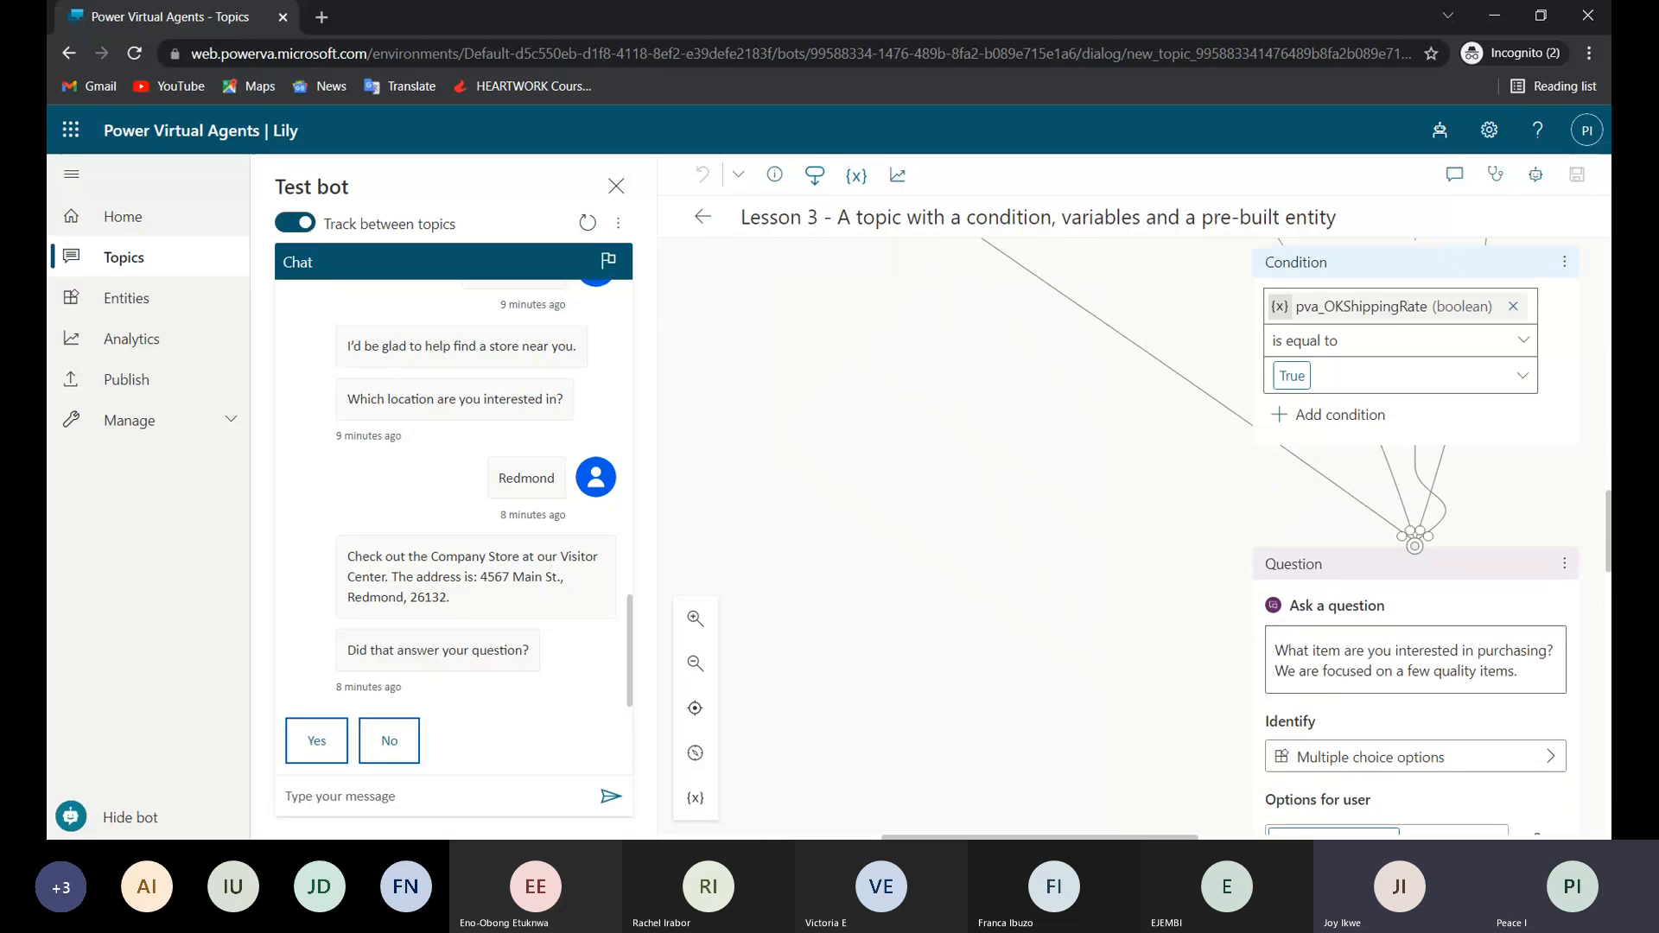
scroll(992, 447, up, 5)
scroll(992, 447, up, 3)
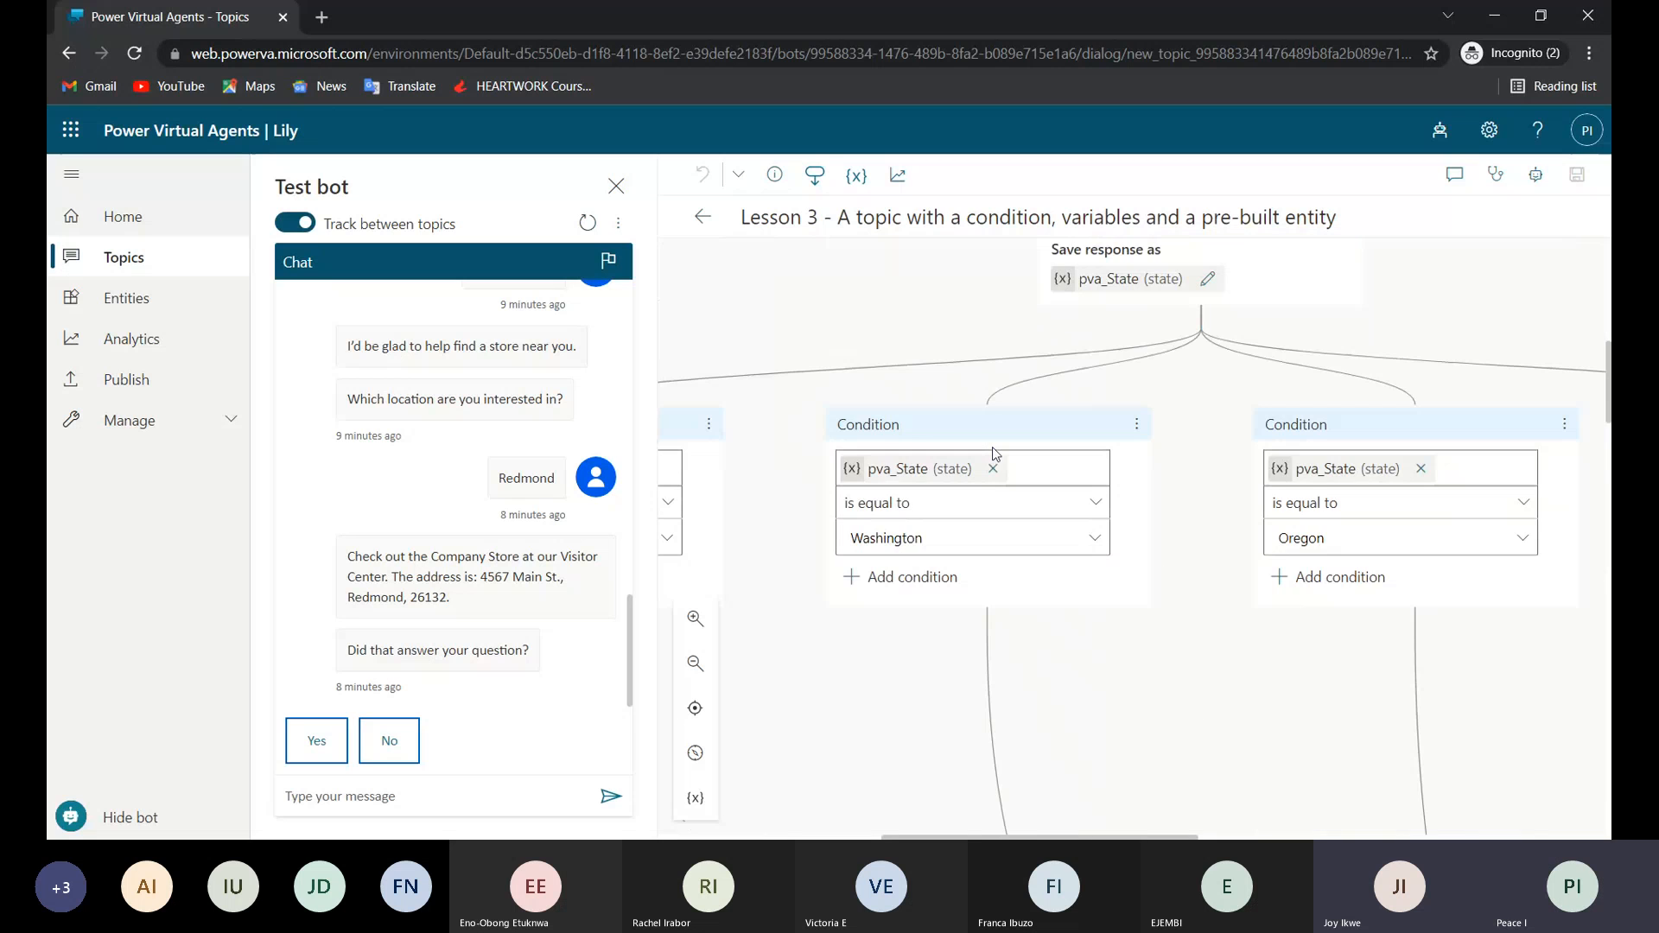
scroll(950, 586, down, 5)
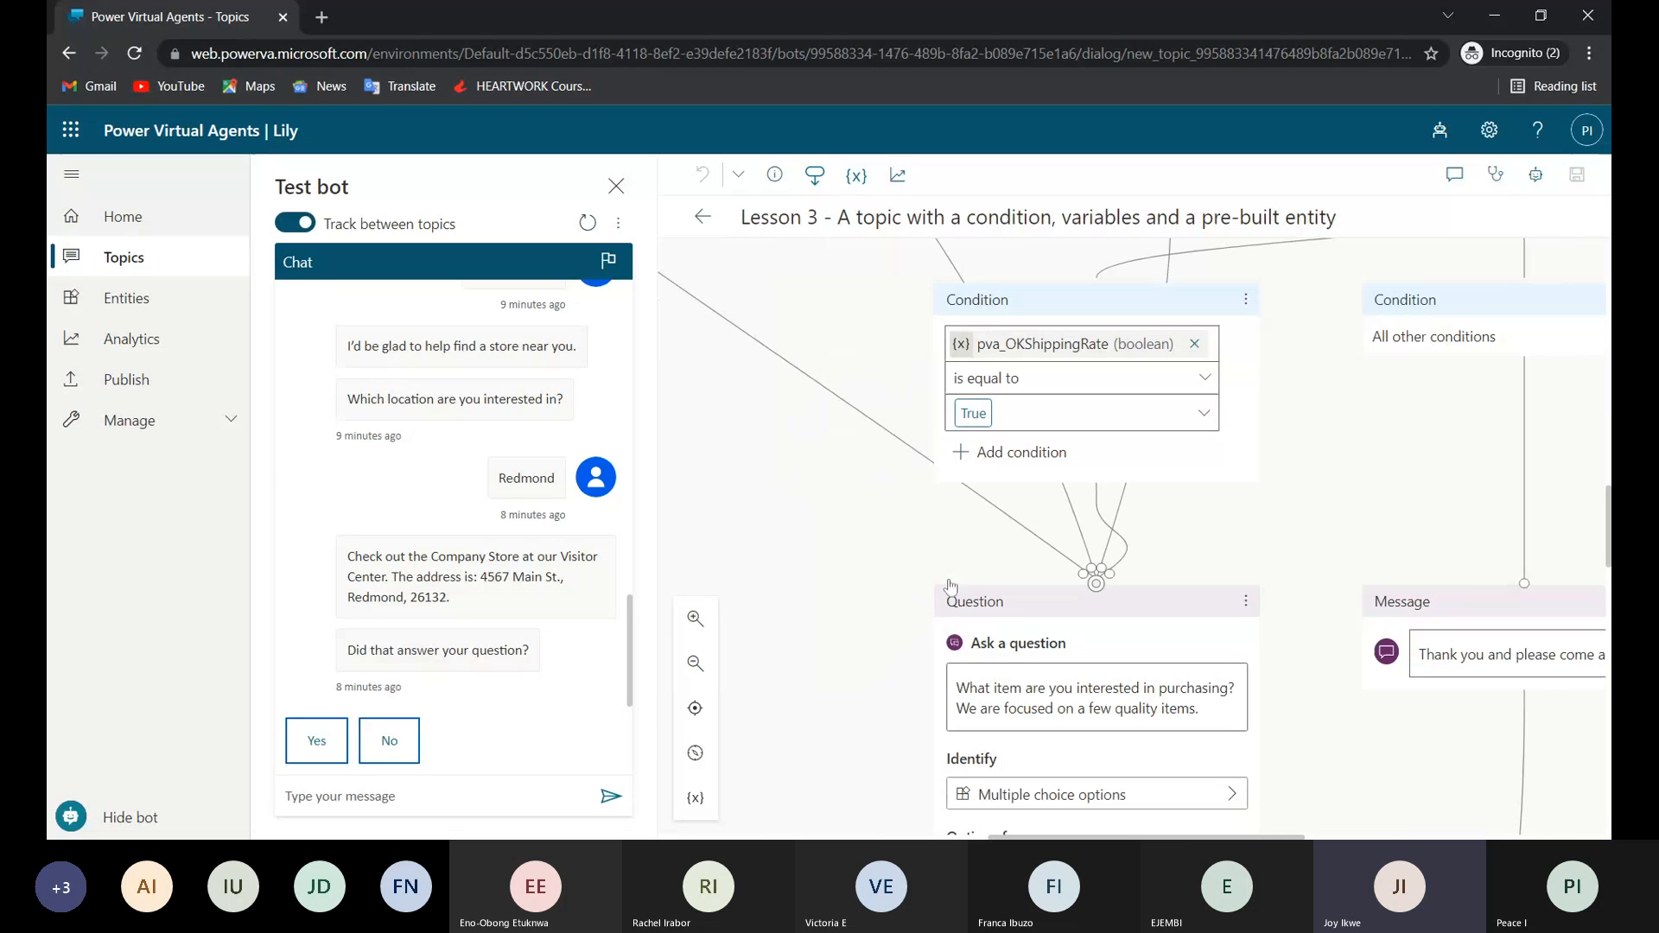
scroll(951, 587, right, 1)
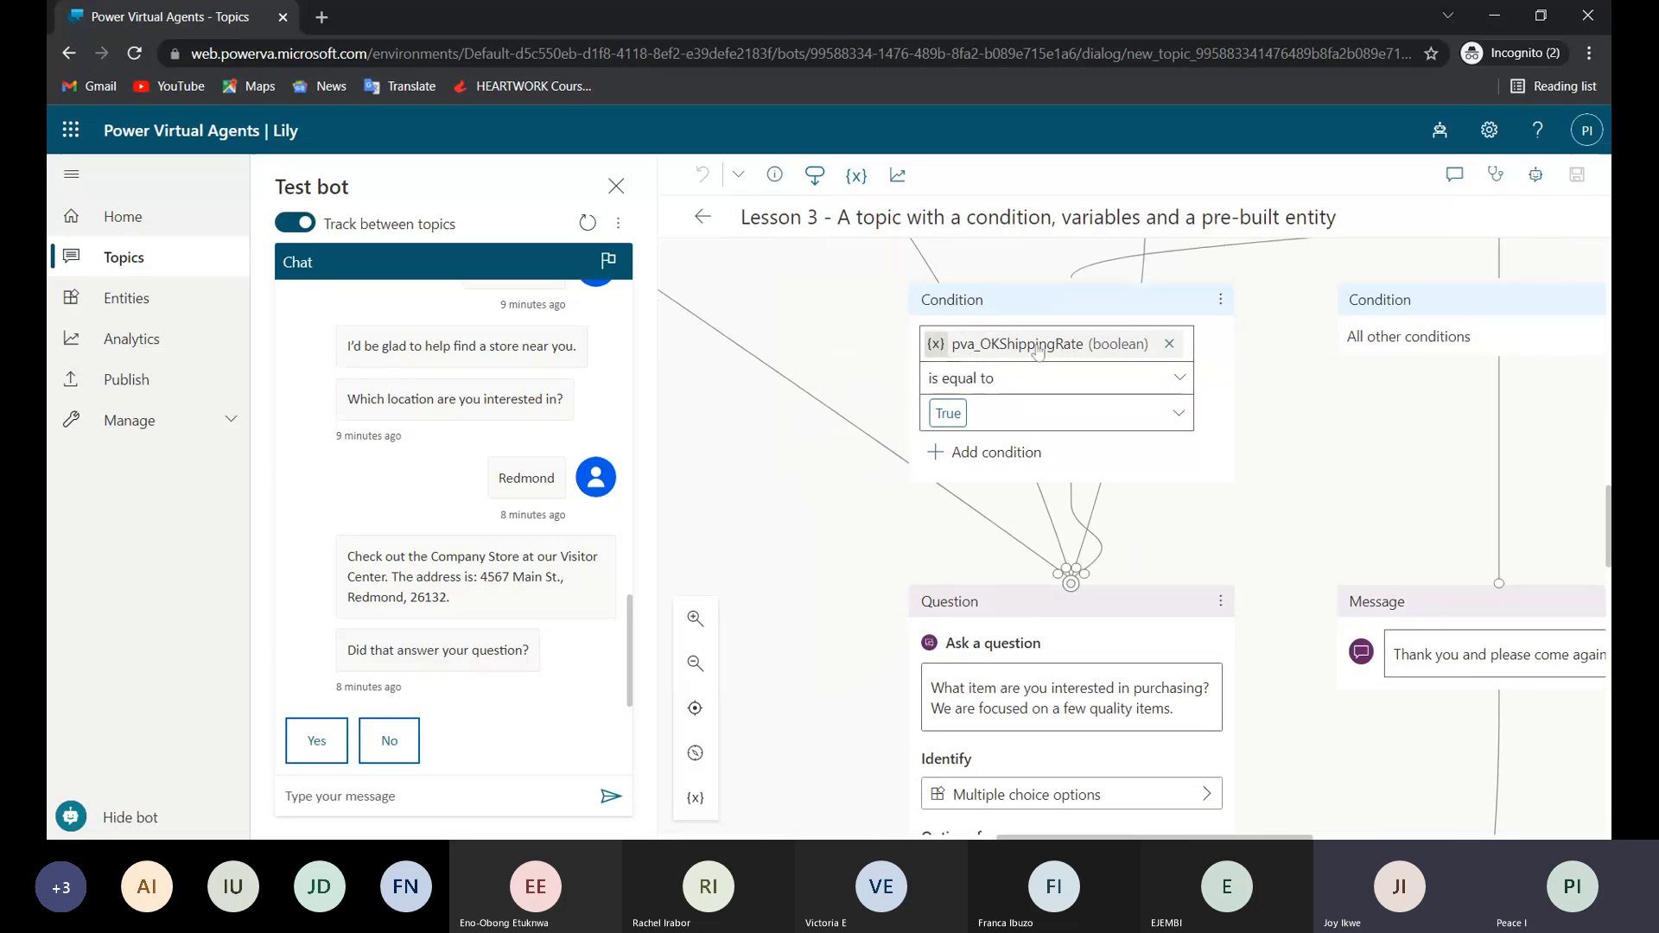
scroll(1030, 349, up, 5)
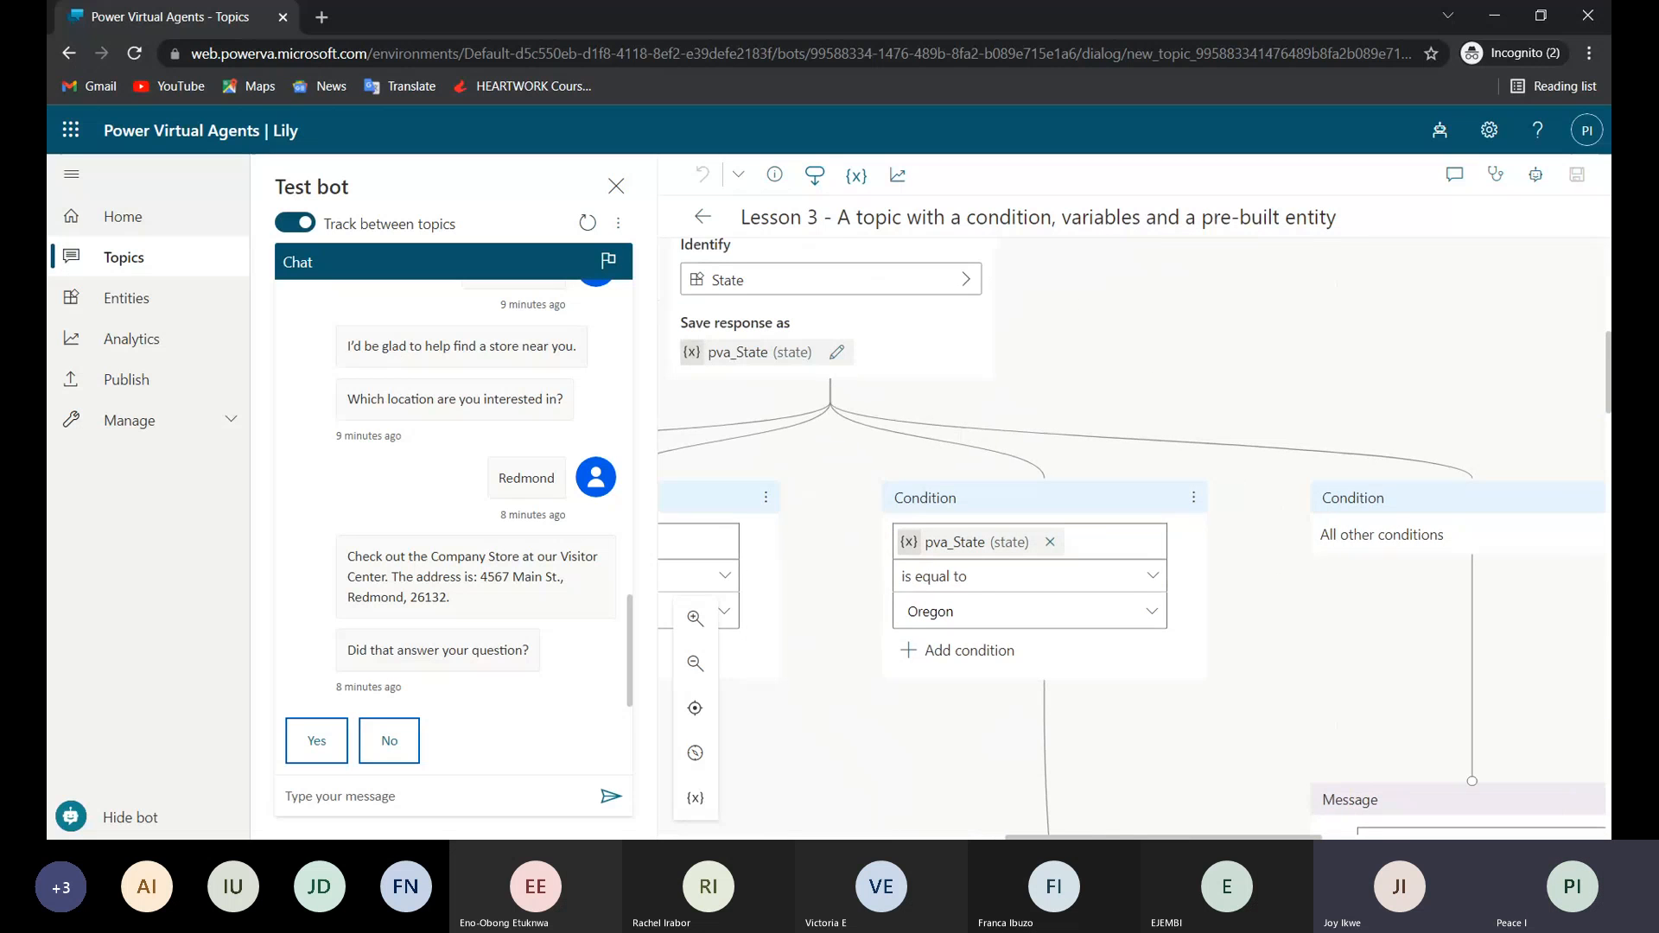
scroll(988, 610, down, 1)
scroll(988, 610, down, 6)
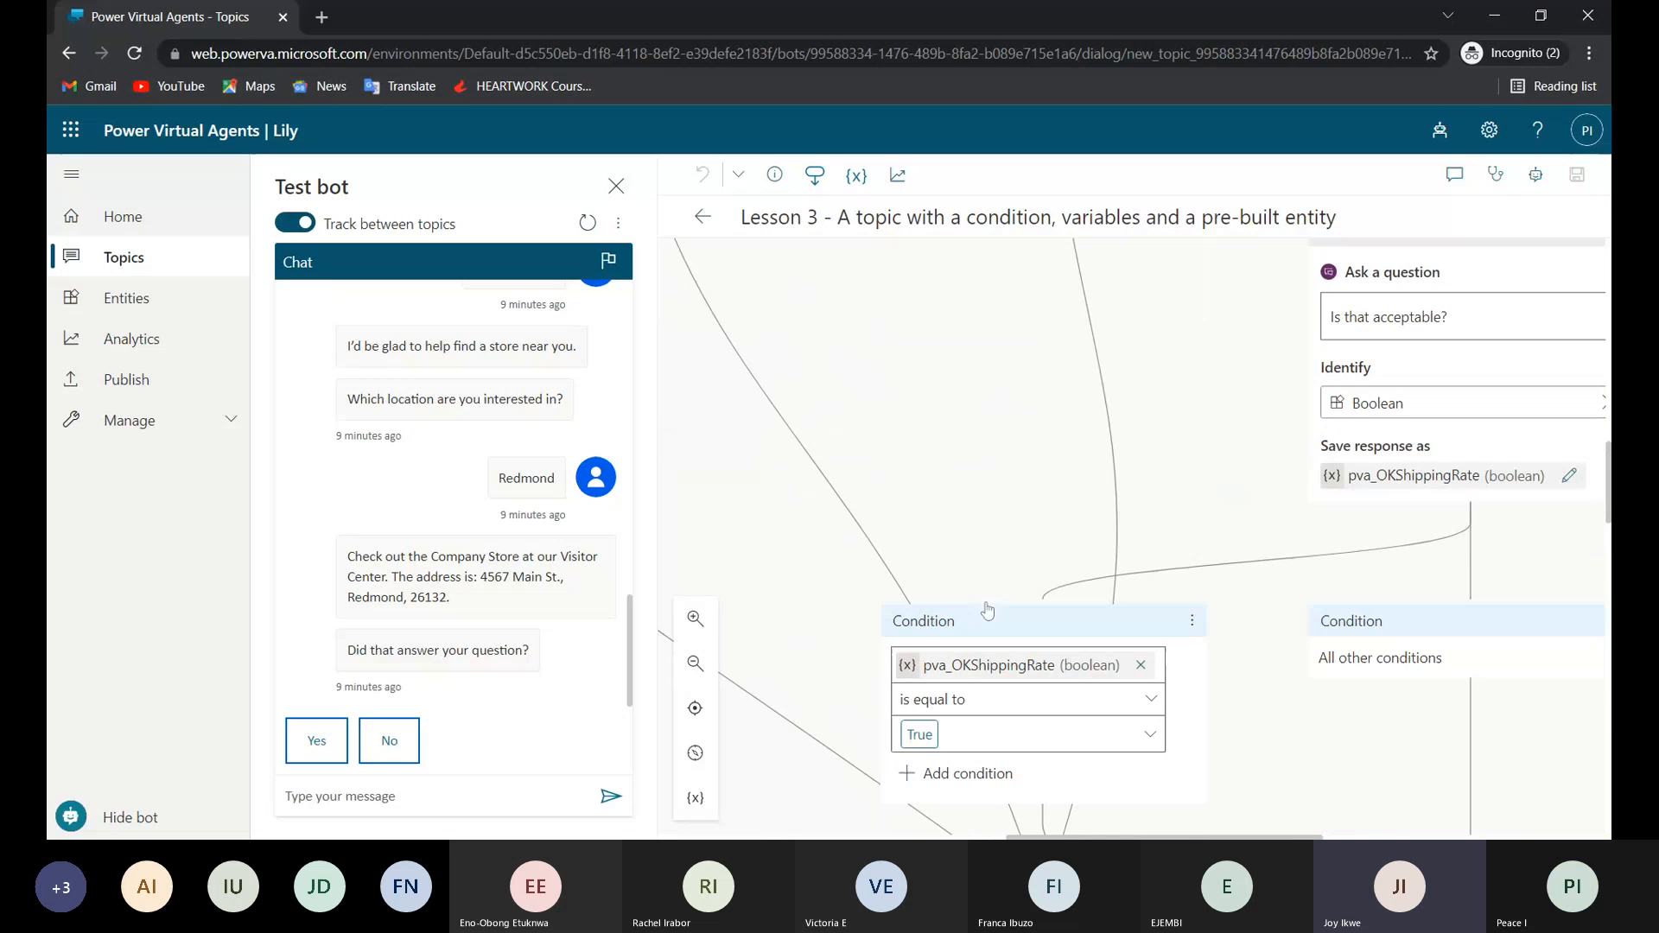
Examine the All other conditions branch for the state, including its additional shipping charge message and "Is that acceptable?" question.
scroll(1041, 523, up, 4)
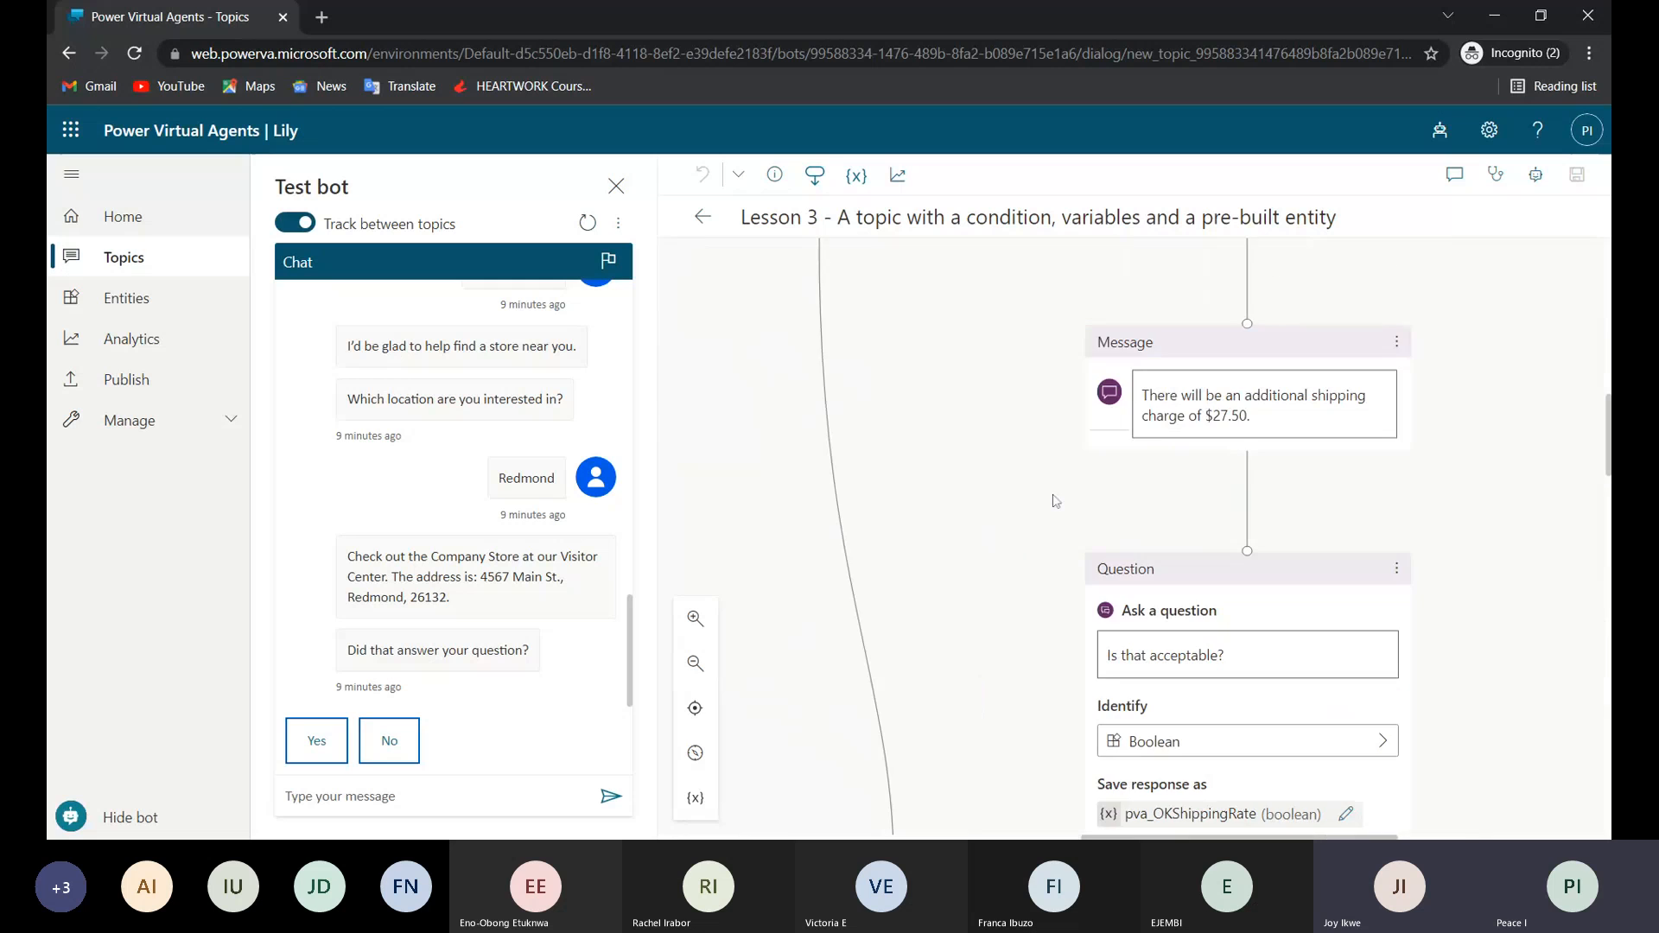
scroll(1055, 501, up, 4)
scroll(1055, 501, right, 3)
scroll(1036, 476, down, 2)
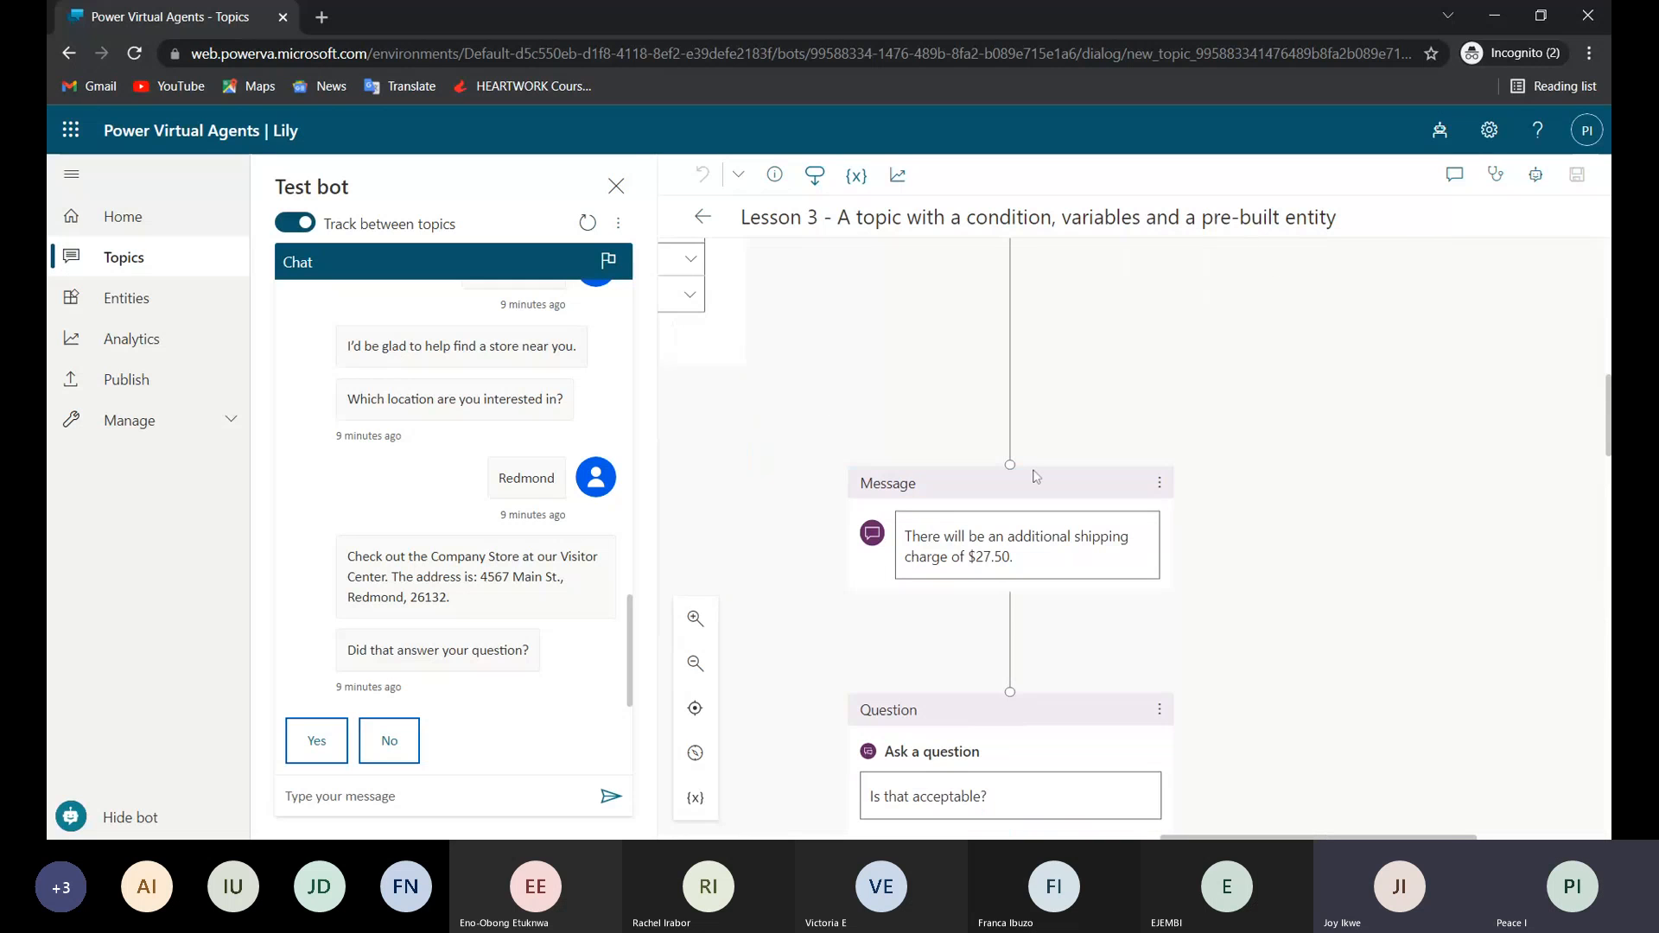
scroll(1036, 476, up, 3)
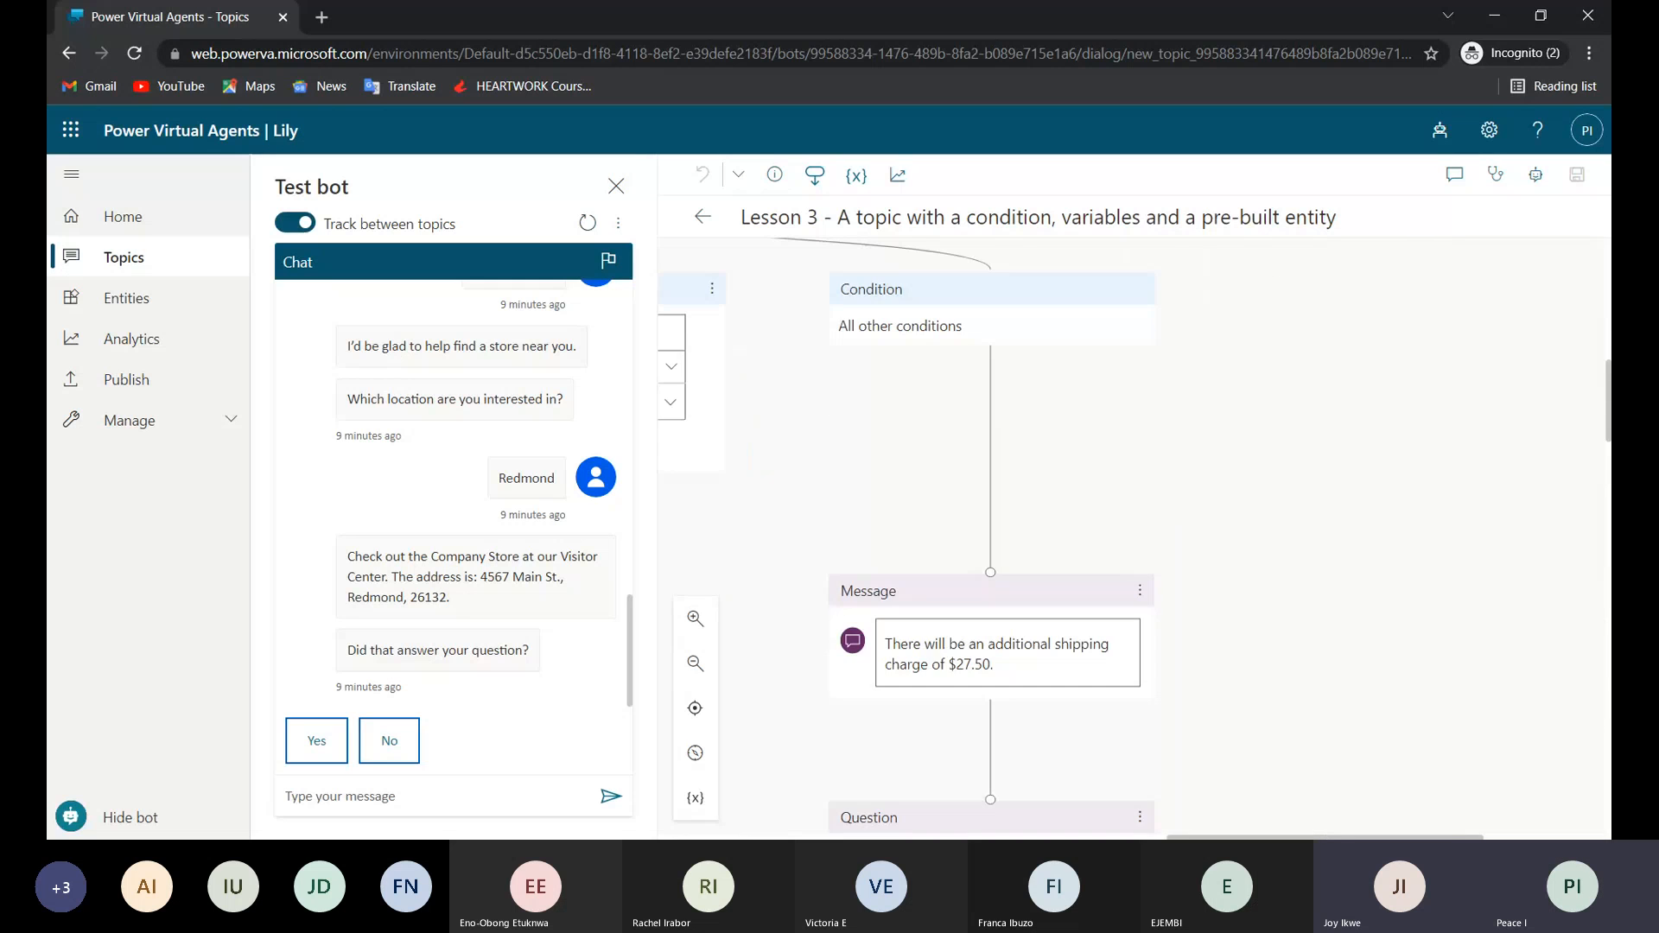
scroll(1036, 476, up, 2)
scroll(994, 475, down, 2)
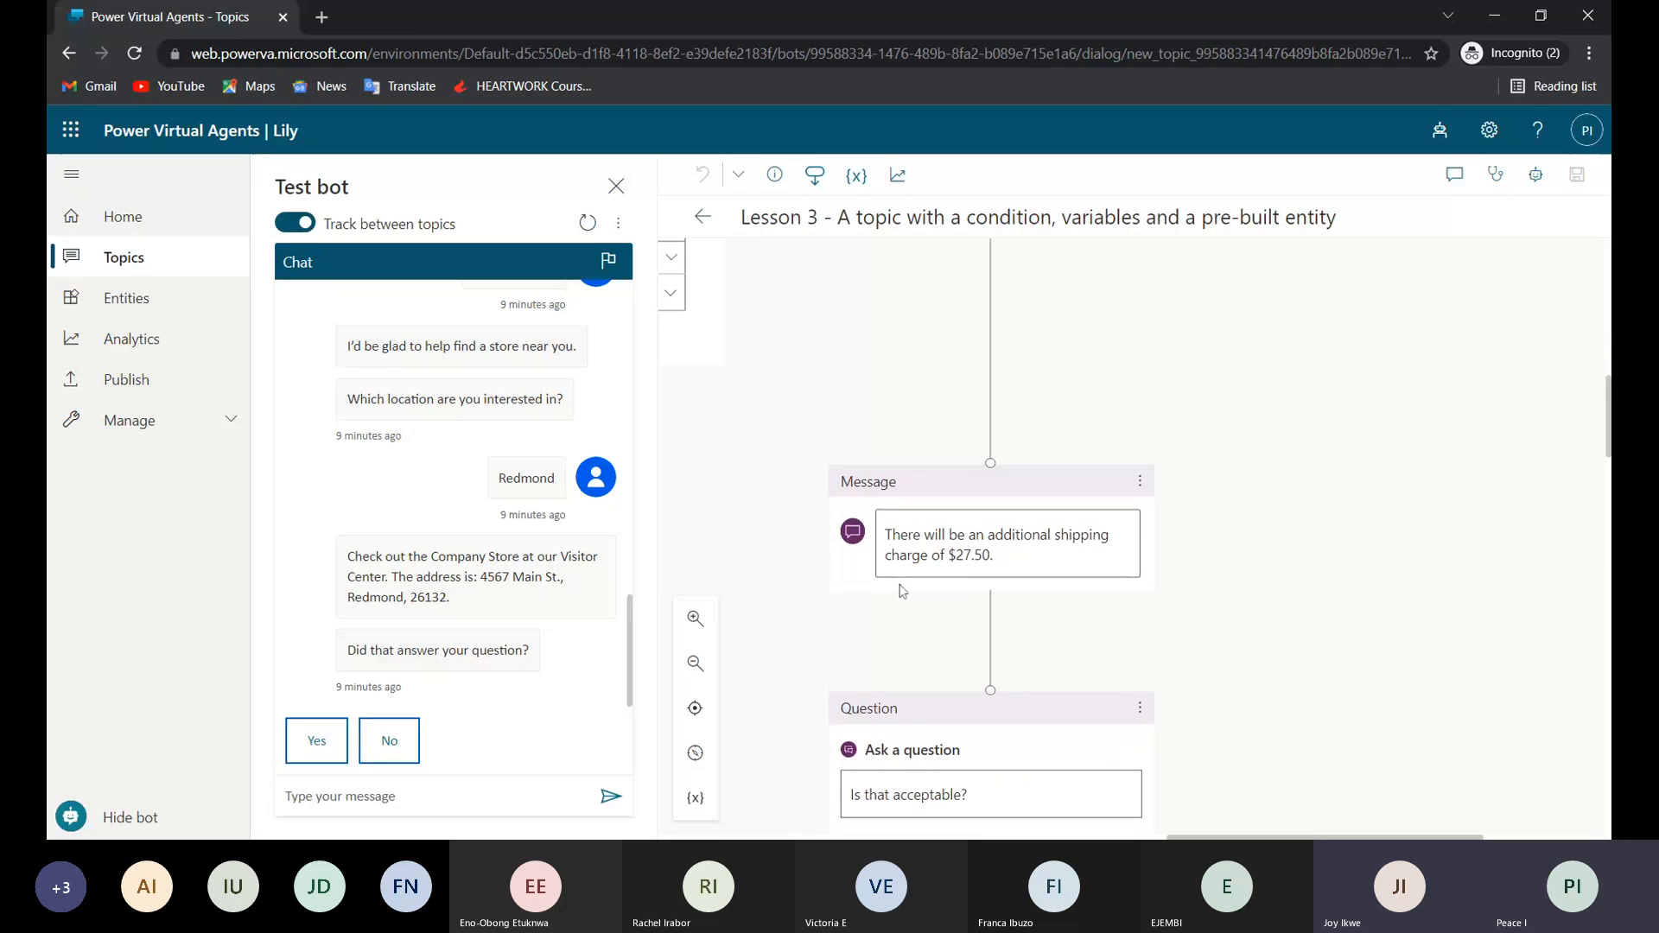
scroll(930, 689, down, 1)
scroll(928, 711, down, 1)
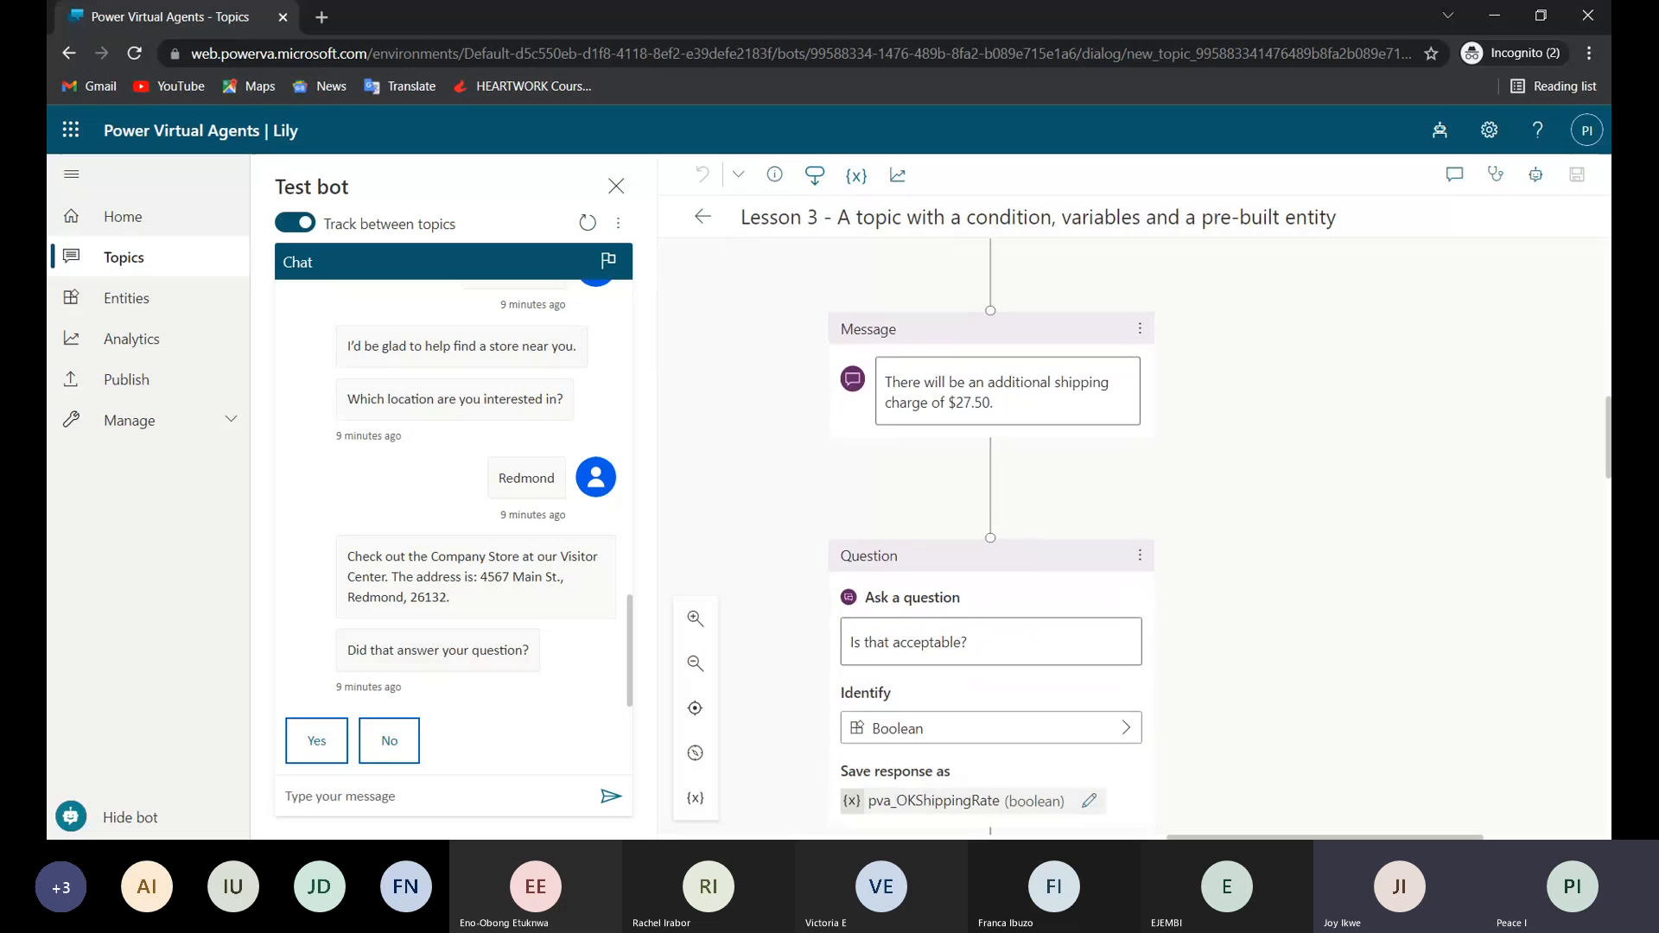
scroll(1057, 620, up, 4)
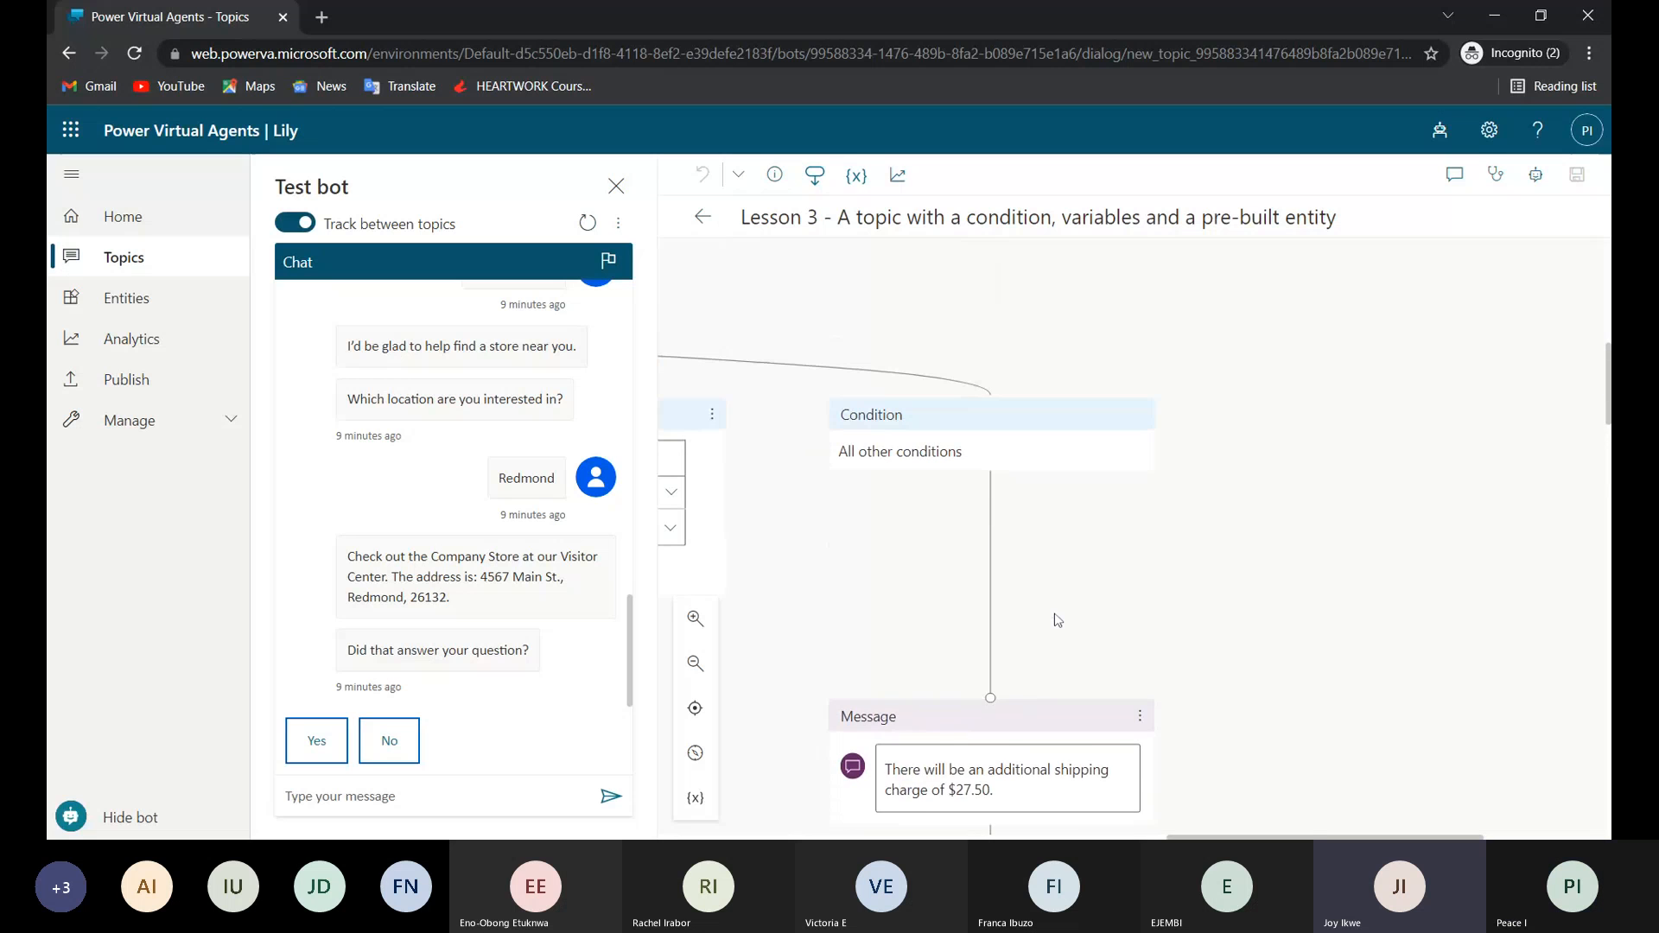
scroll(1057, 620, down, 3)
scroll(1058, 620, down, 2)
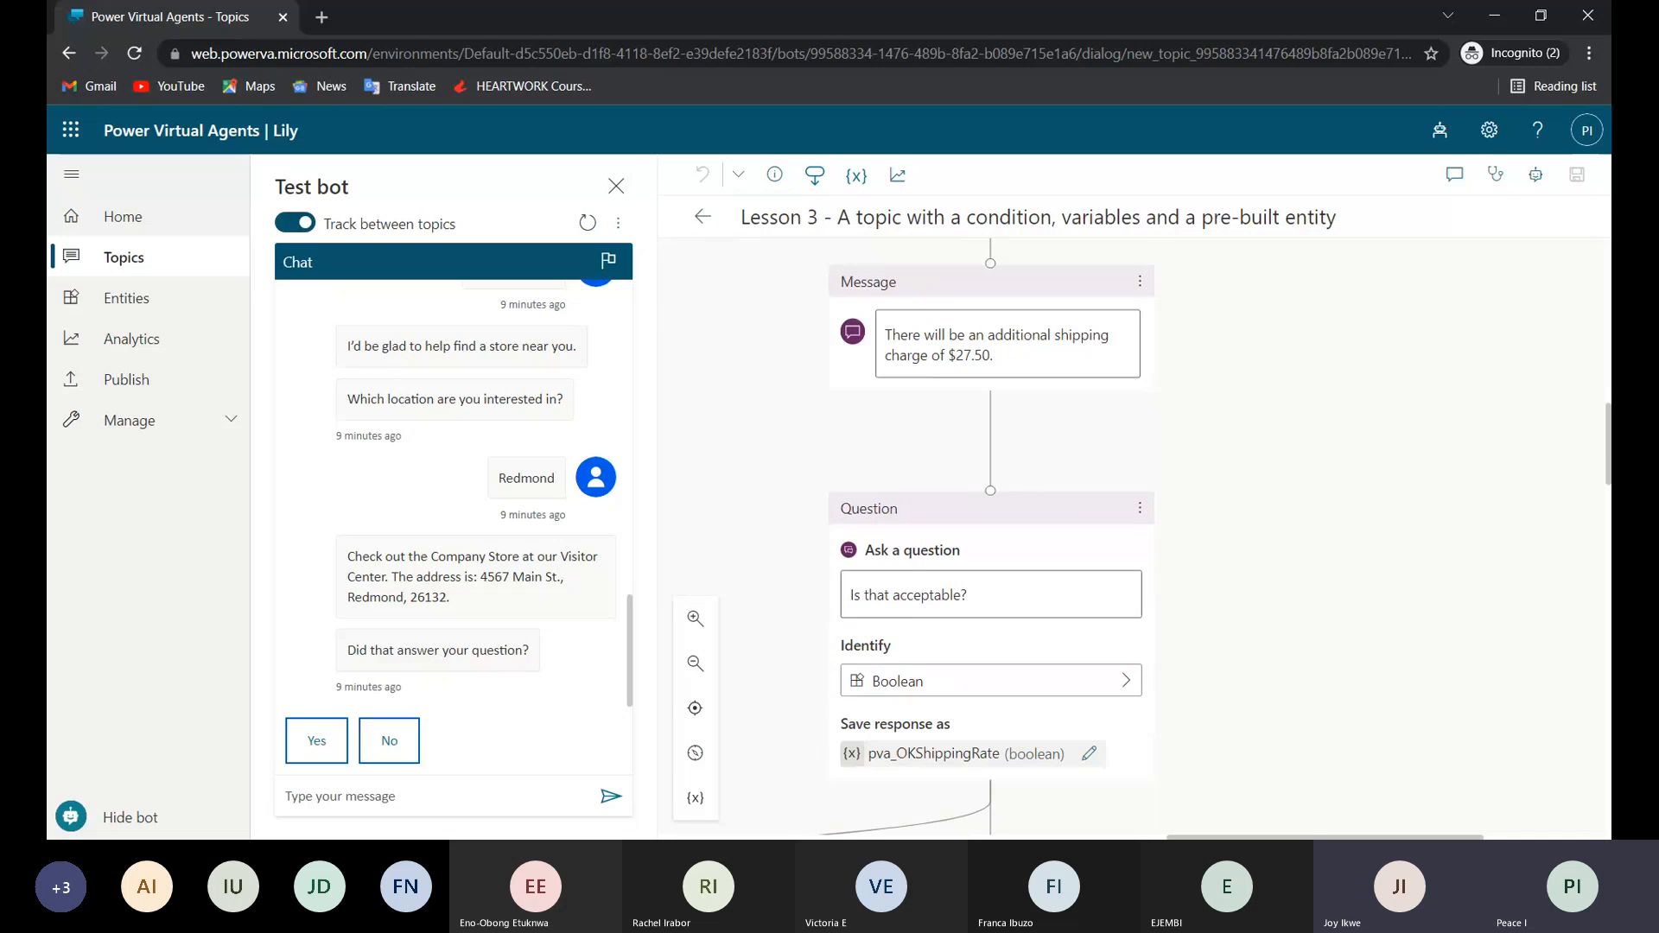
Trace both condition branches below the "Is that acceptable?" question, following All other conditions to its "Thank you and please come again." message.
scroll(1058, 619, down, 2)
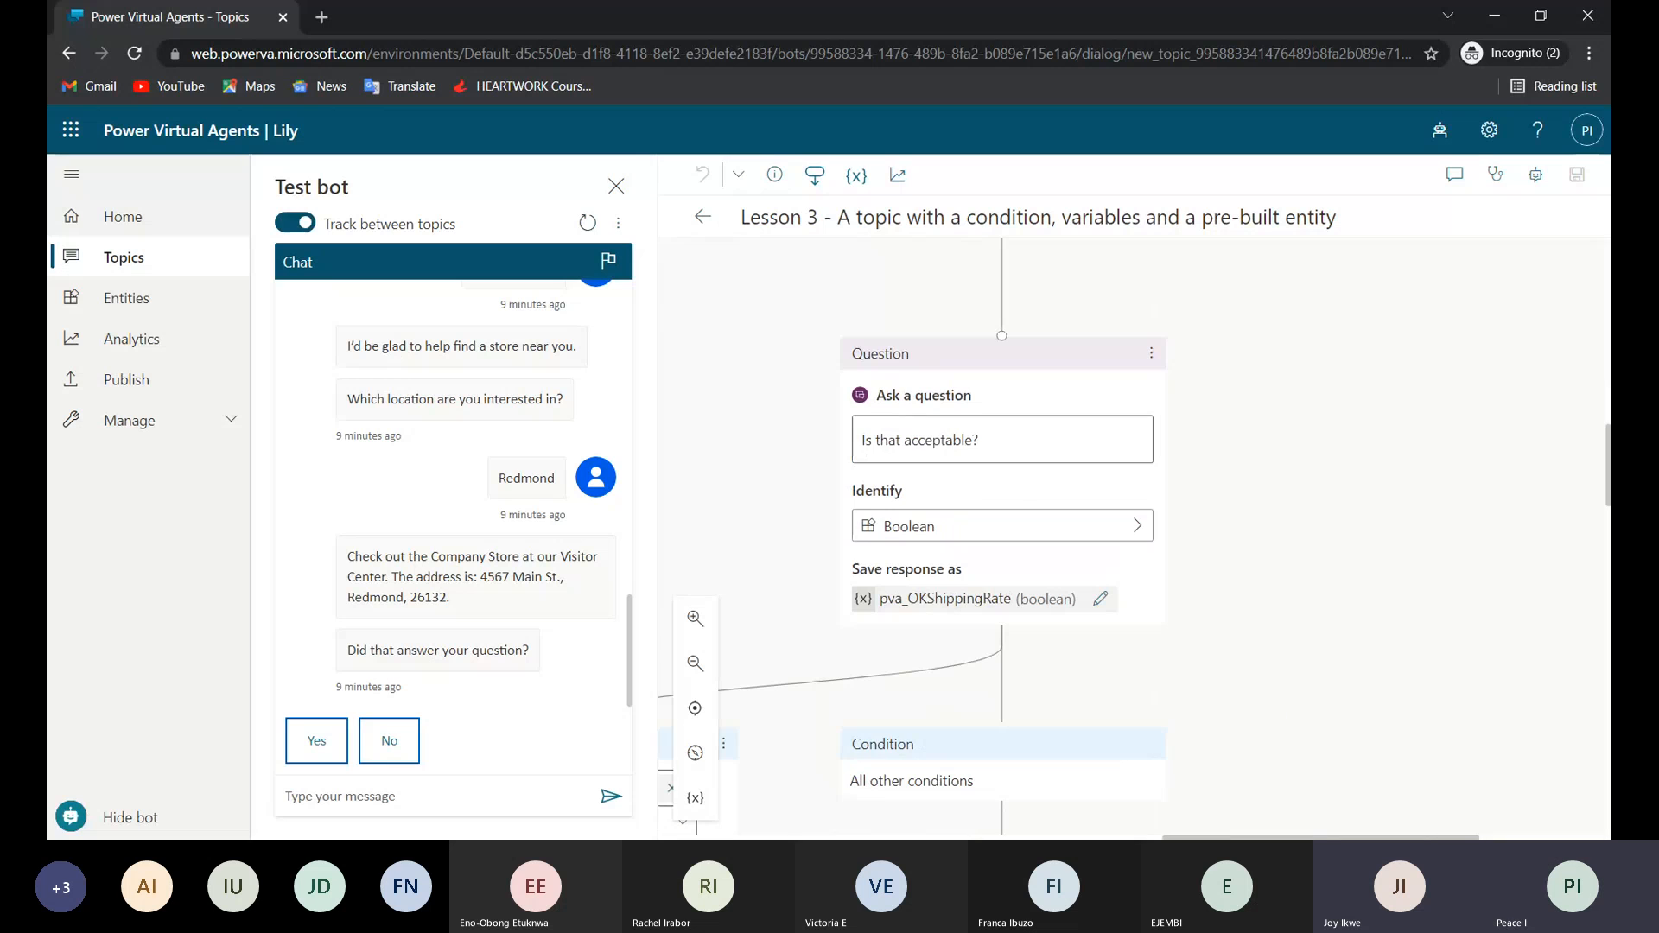
drag(949, 678, 1061, 665)
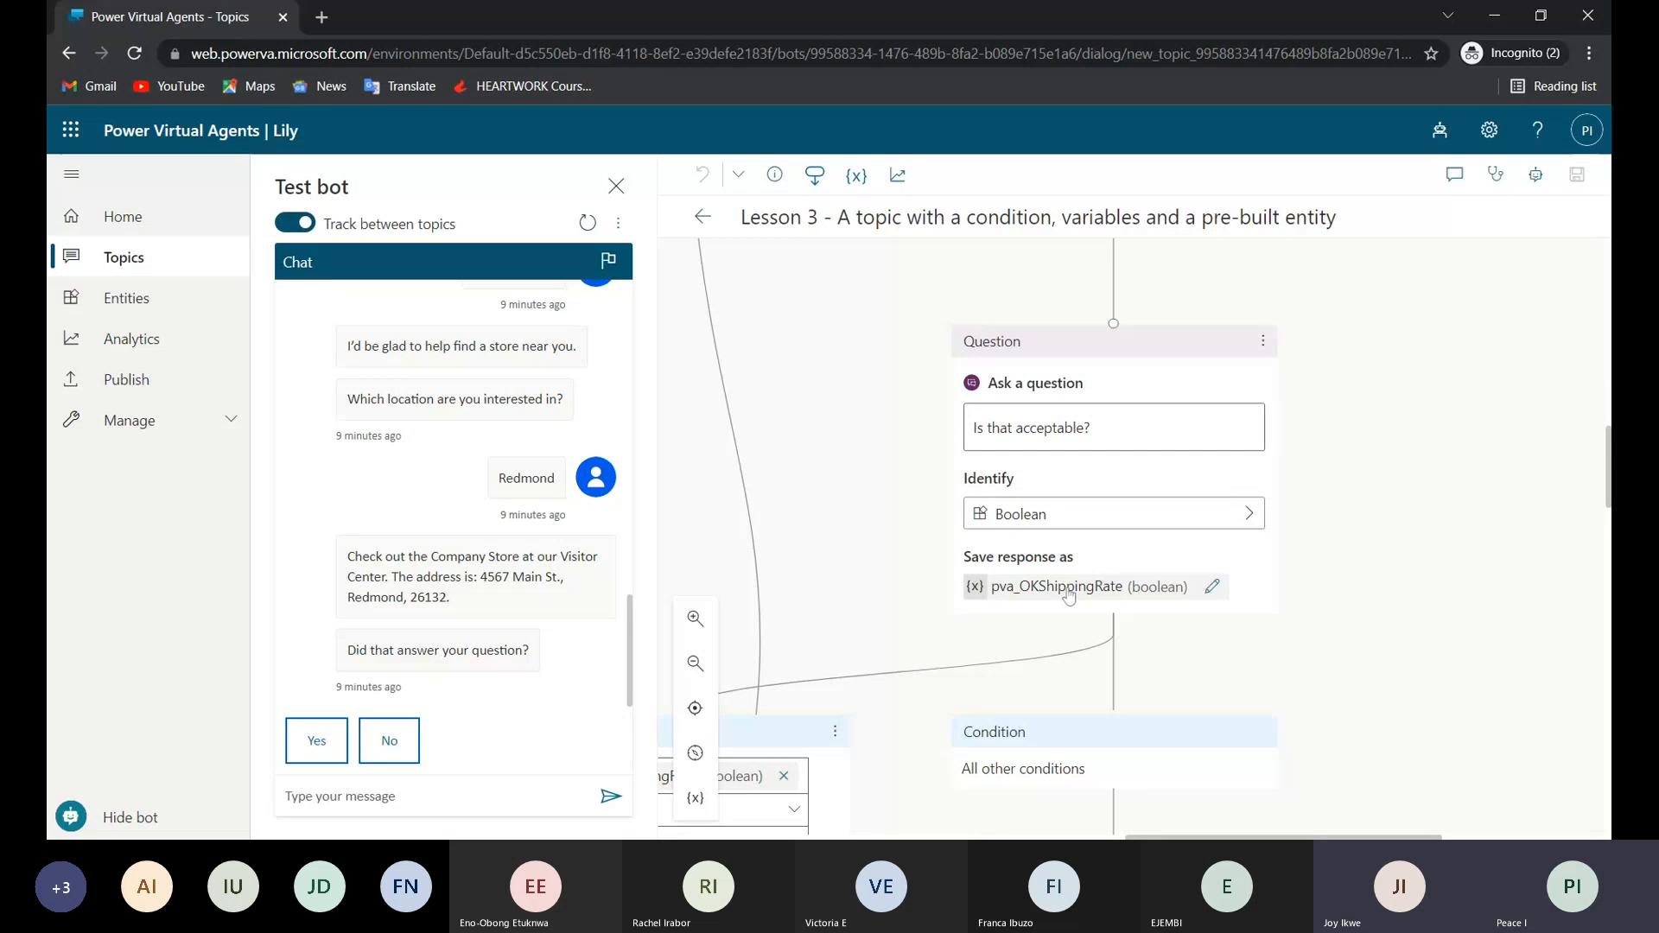
scroll(1080, 639, down, 3)
scroll(1080, 639, left, 3)
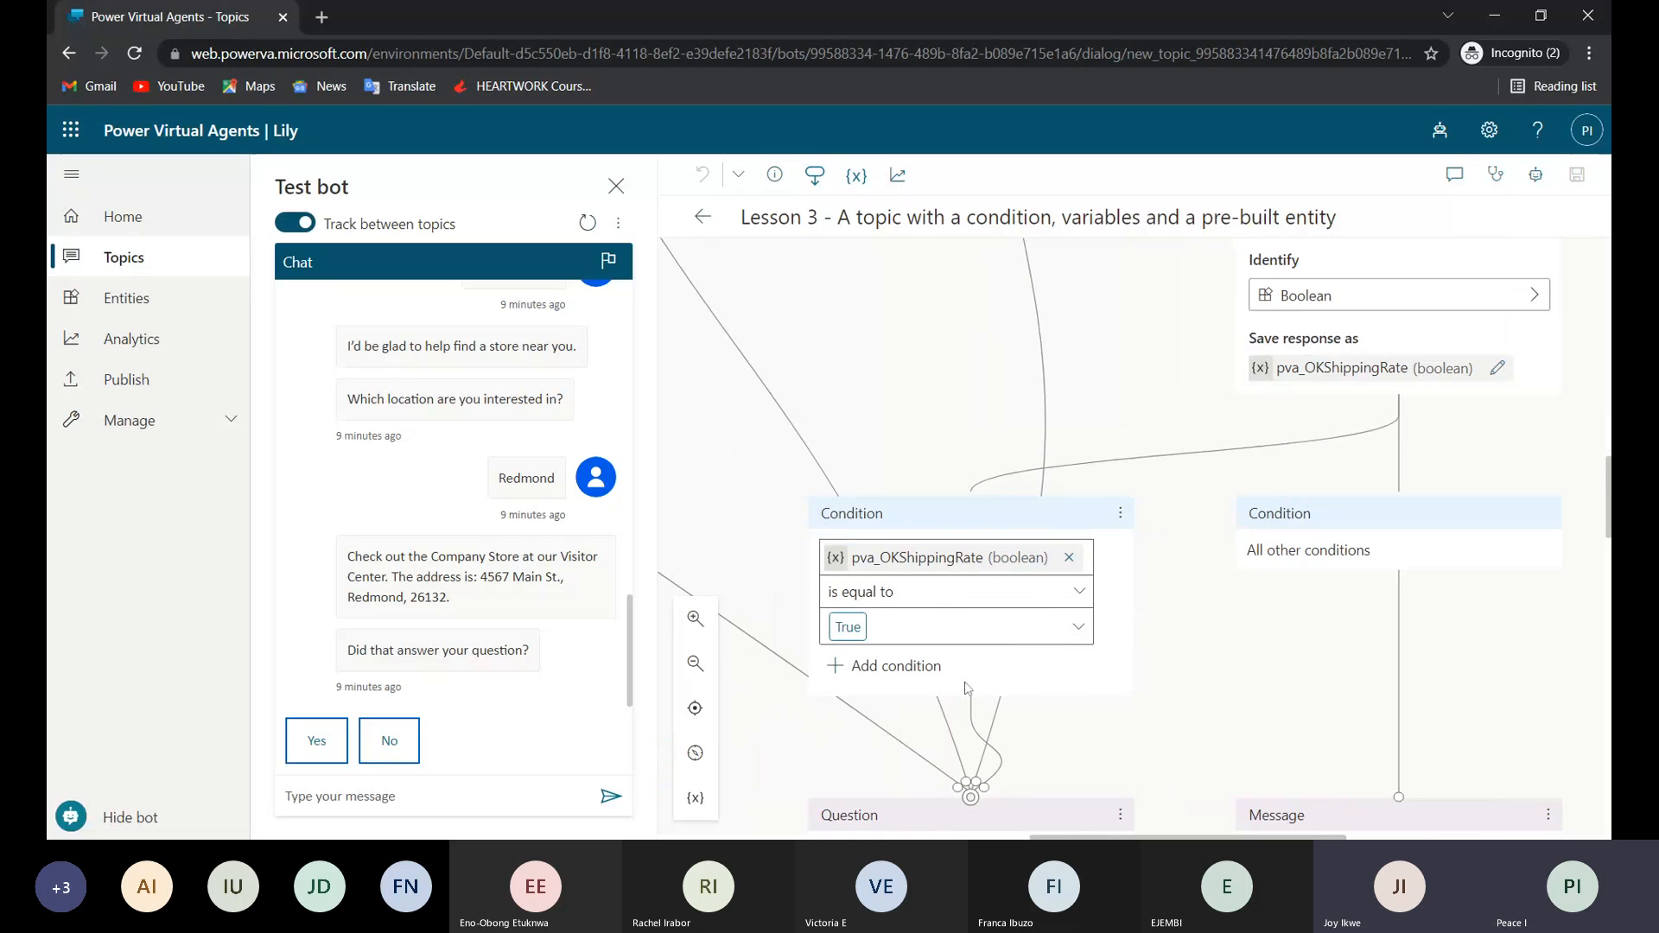
scroll(967, 689, down, 3)
scroll(1078, 364, right, 2)
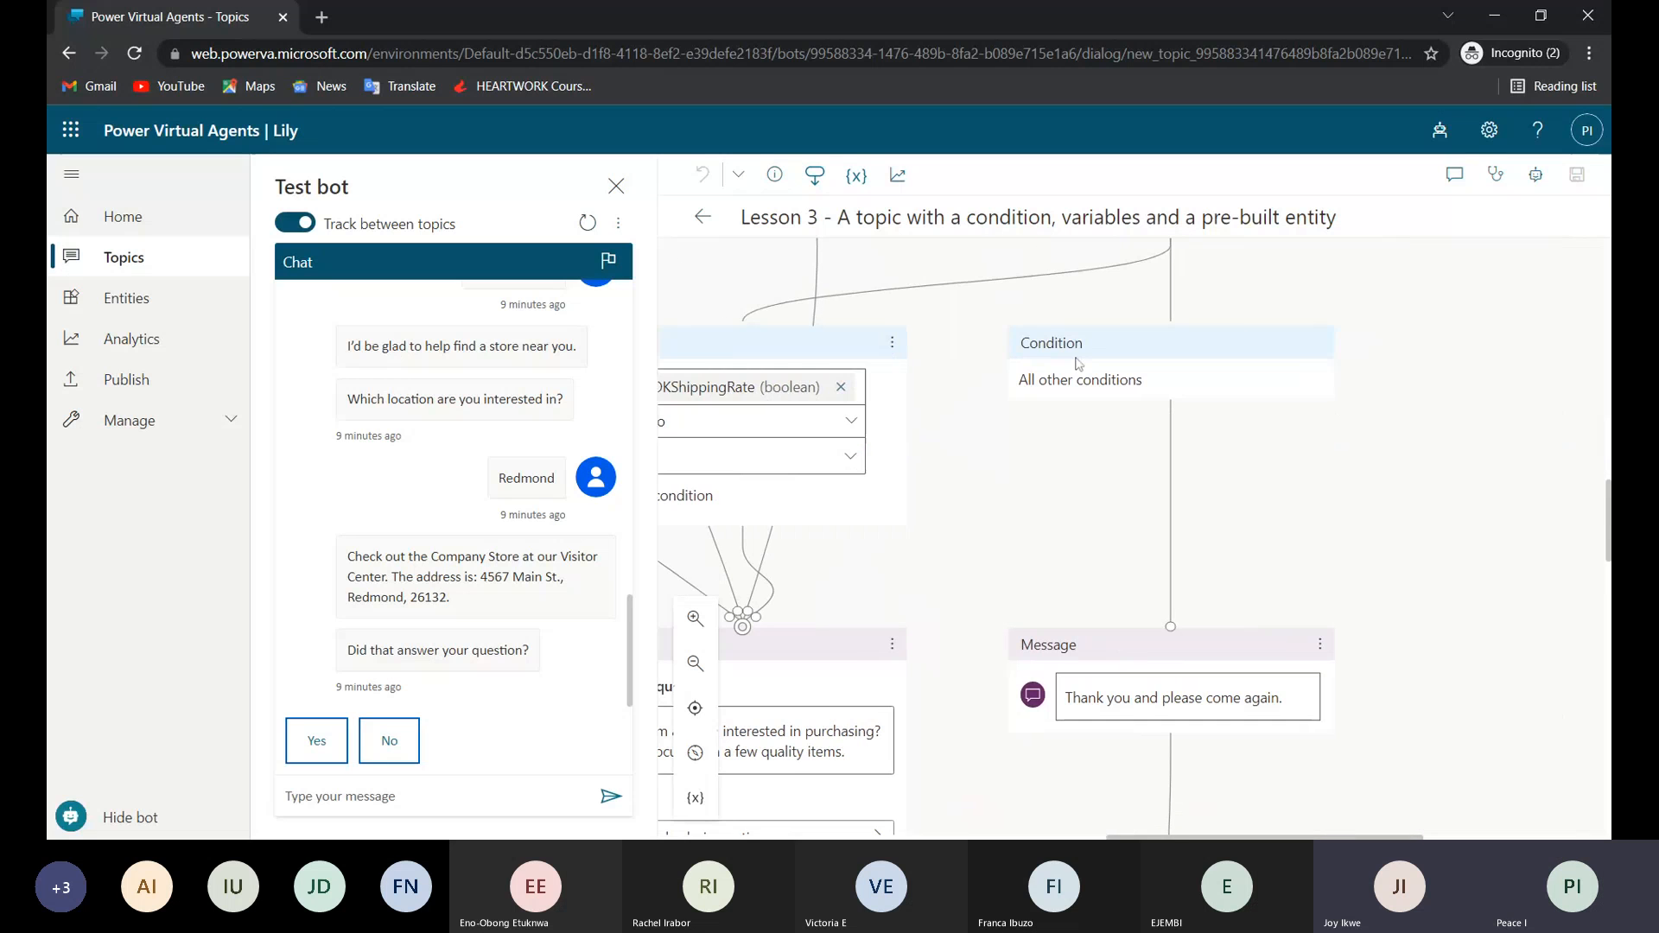
scroll(1115, 322, up, 2)
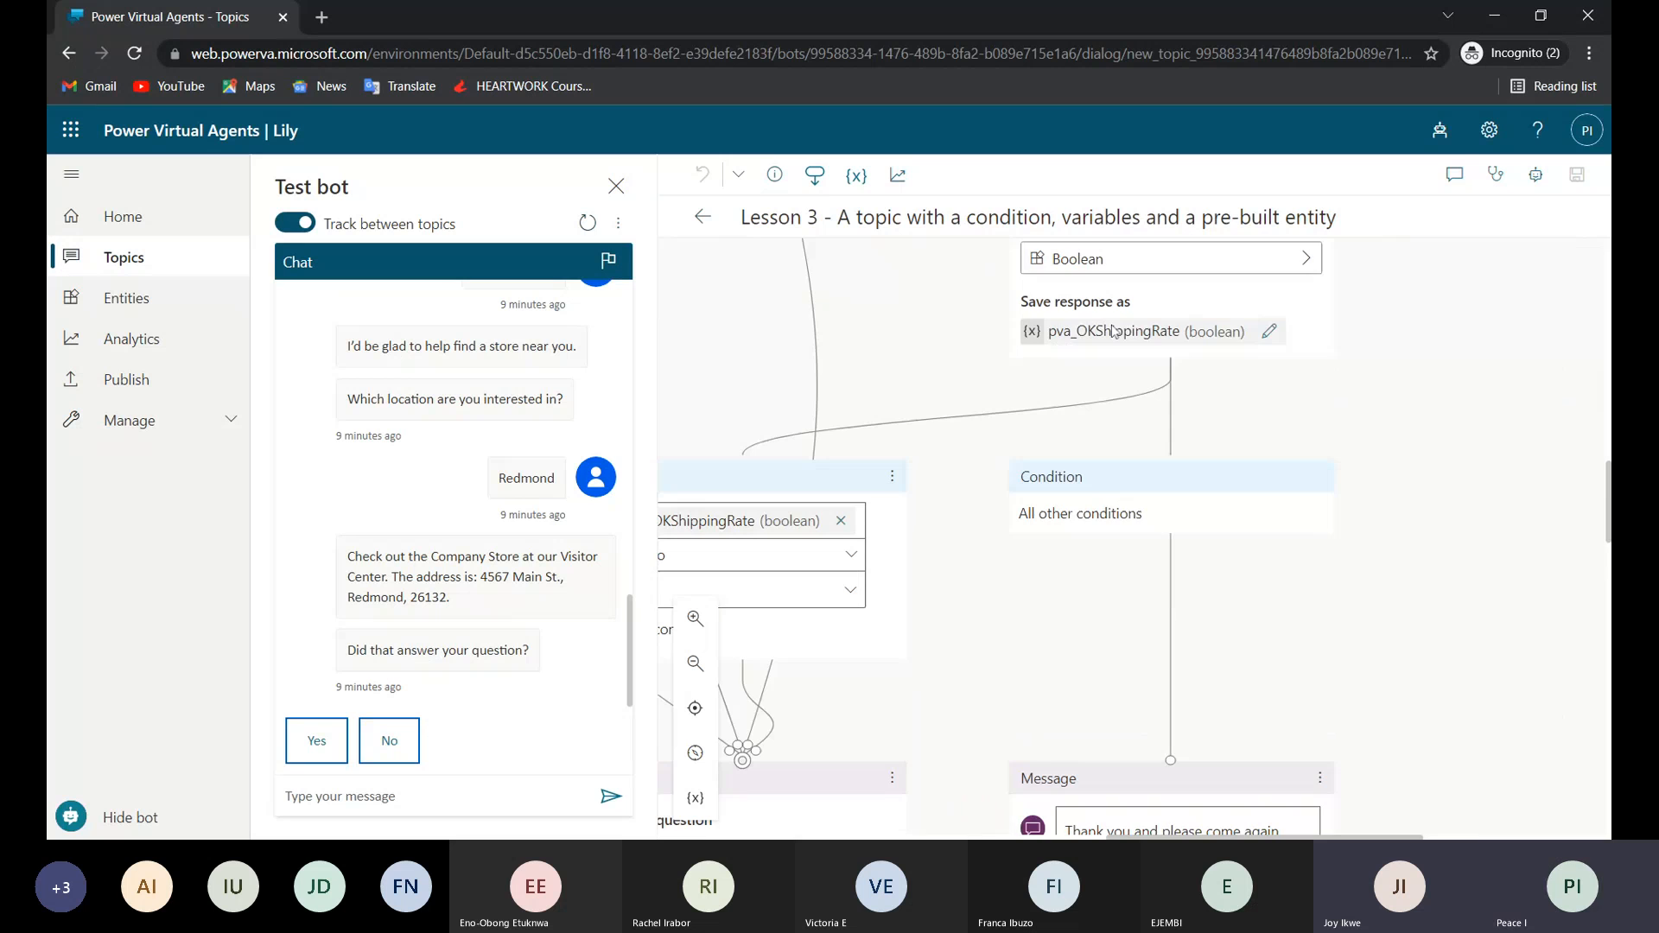
scroll(1114, 321, down, 4)
scroll(995, 537, down, 1)
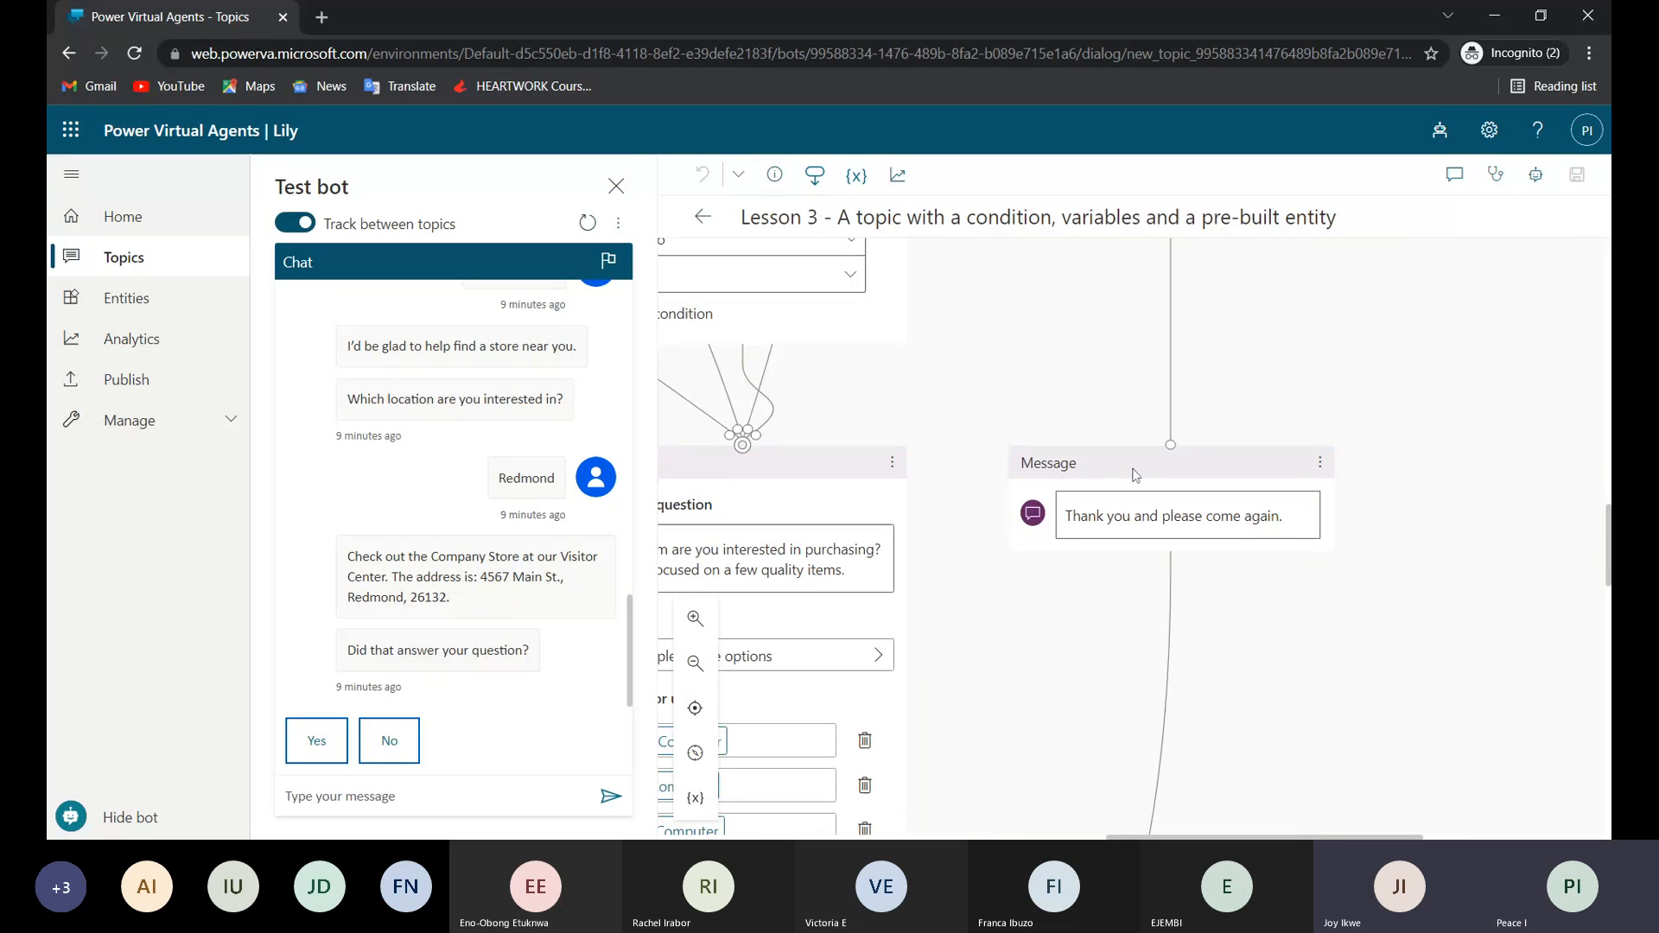
Examine the item-specific messages and the message adding pva_Item to the cart, then return to the pva_OKShippingRate condition.
scroll(1194, 544, down, 11)
scroll(1194, 544, left, 4)
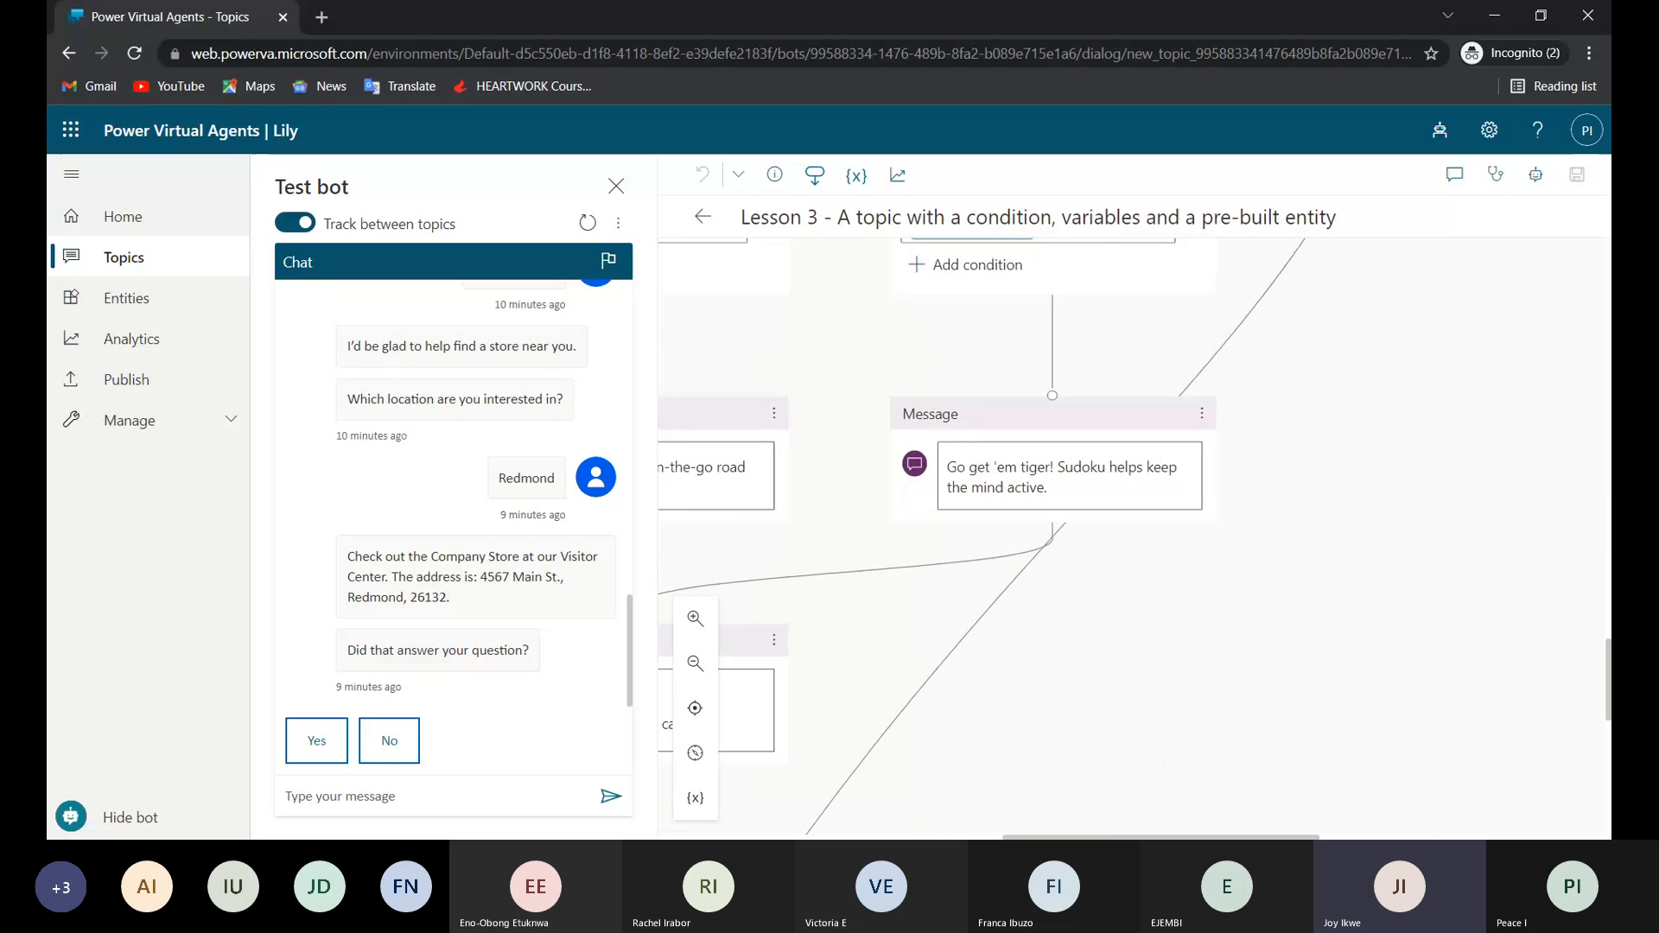
scroll(1132, 536, left, 3)
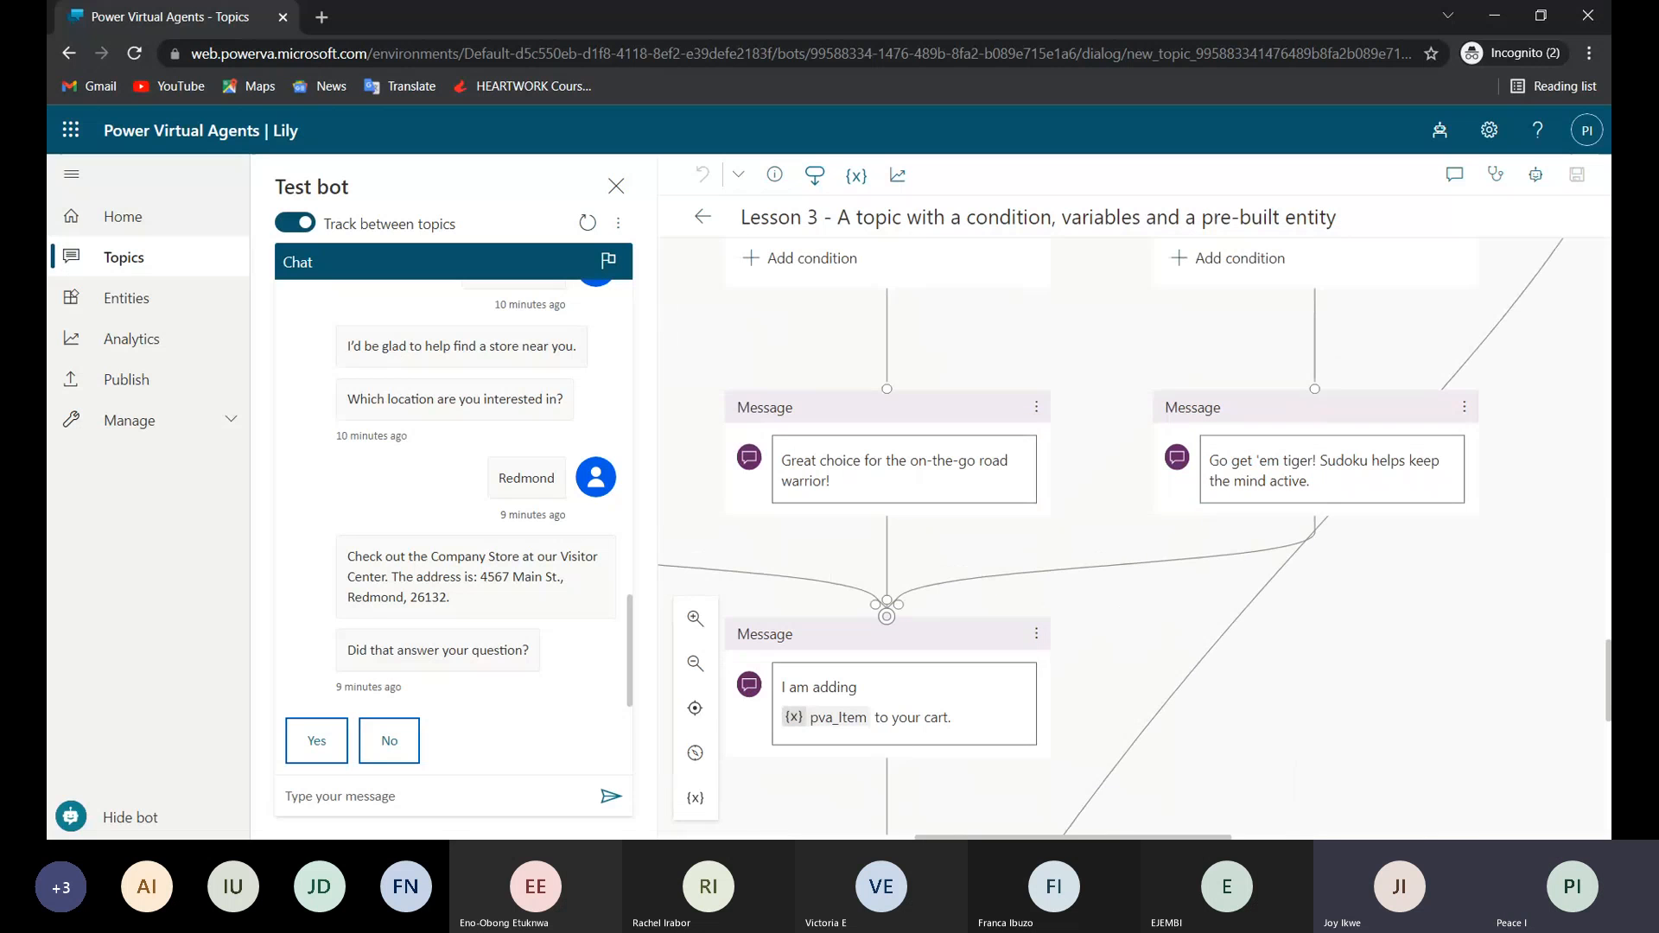
scroll(1132, 536, left, 5)
scroll(1132, 536, up, 6)
scroll(1132, 536, right, 2)
scroll(1132, 535, up, 7)
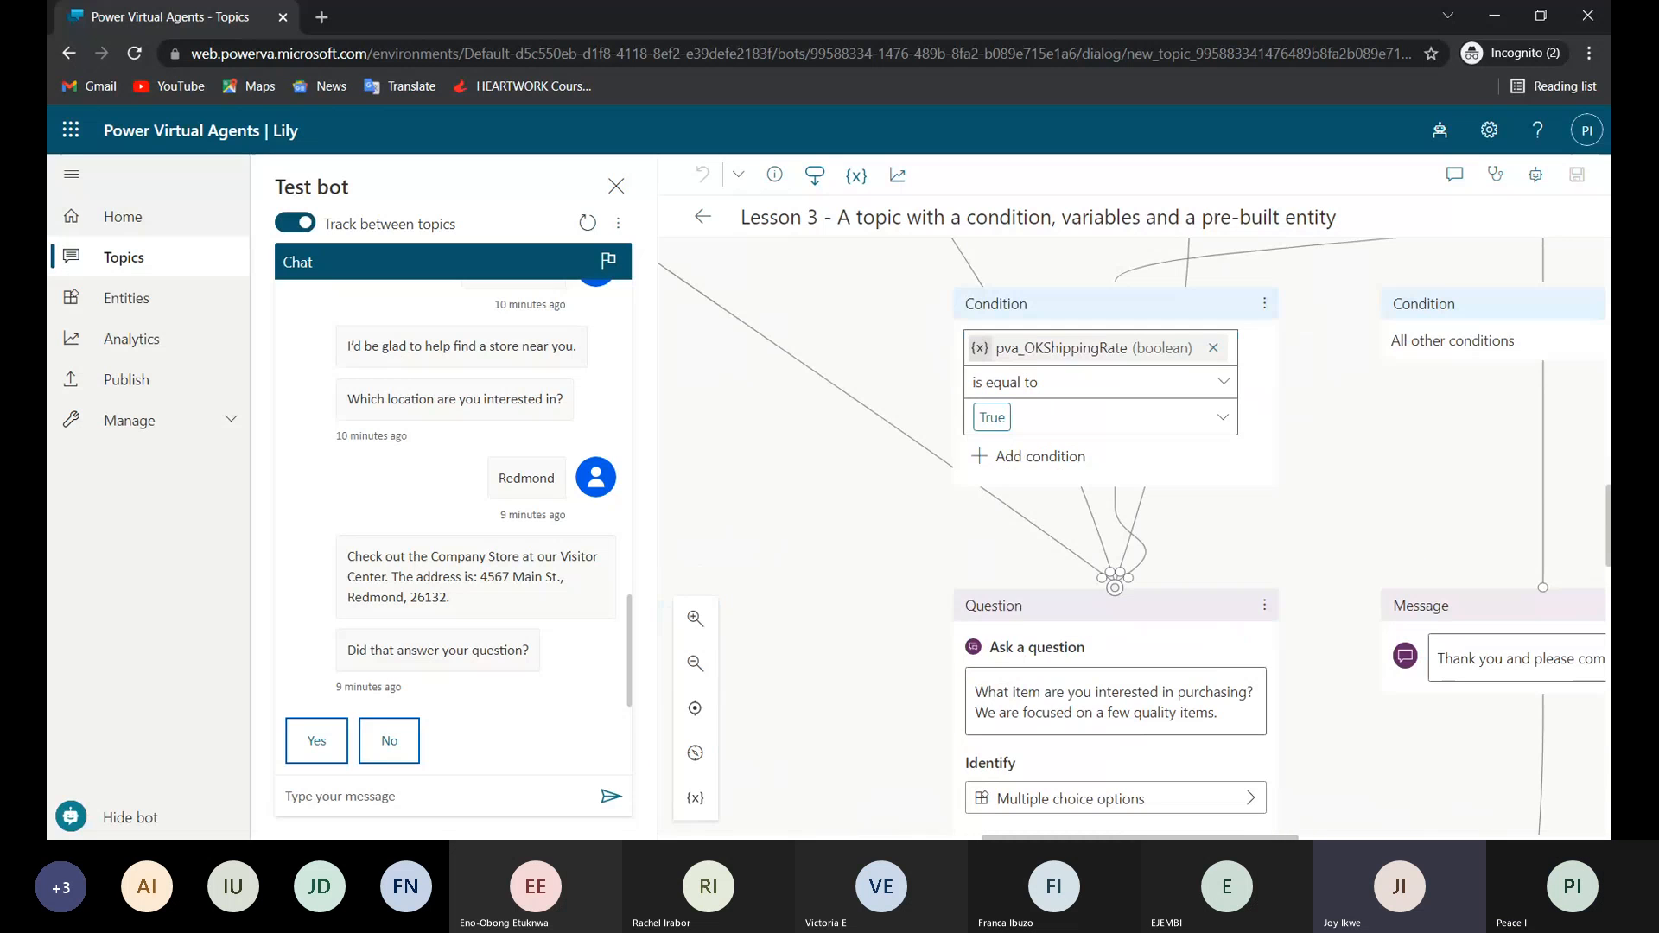
Go back to the topic's trigger phrases and send "buy items" to the test bot.
scroll(1132, 535, up, 10)
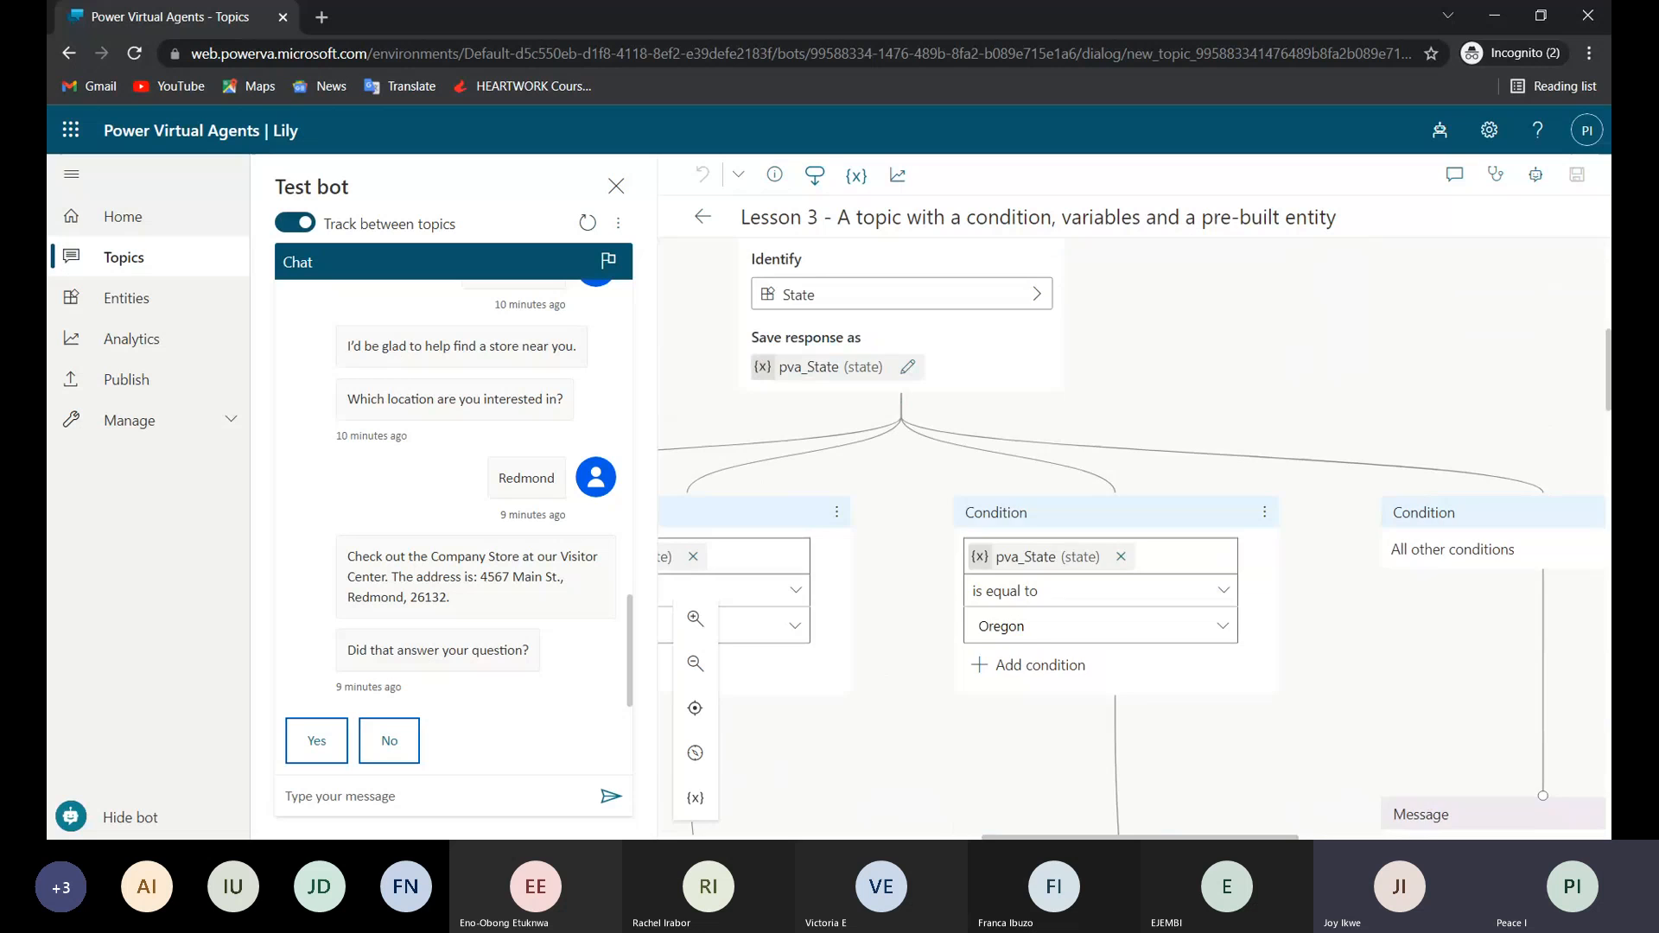
scroll(1157, 480, up, 1)
scroll(1158, 479, up, 7)
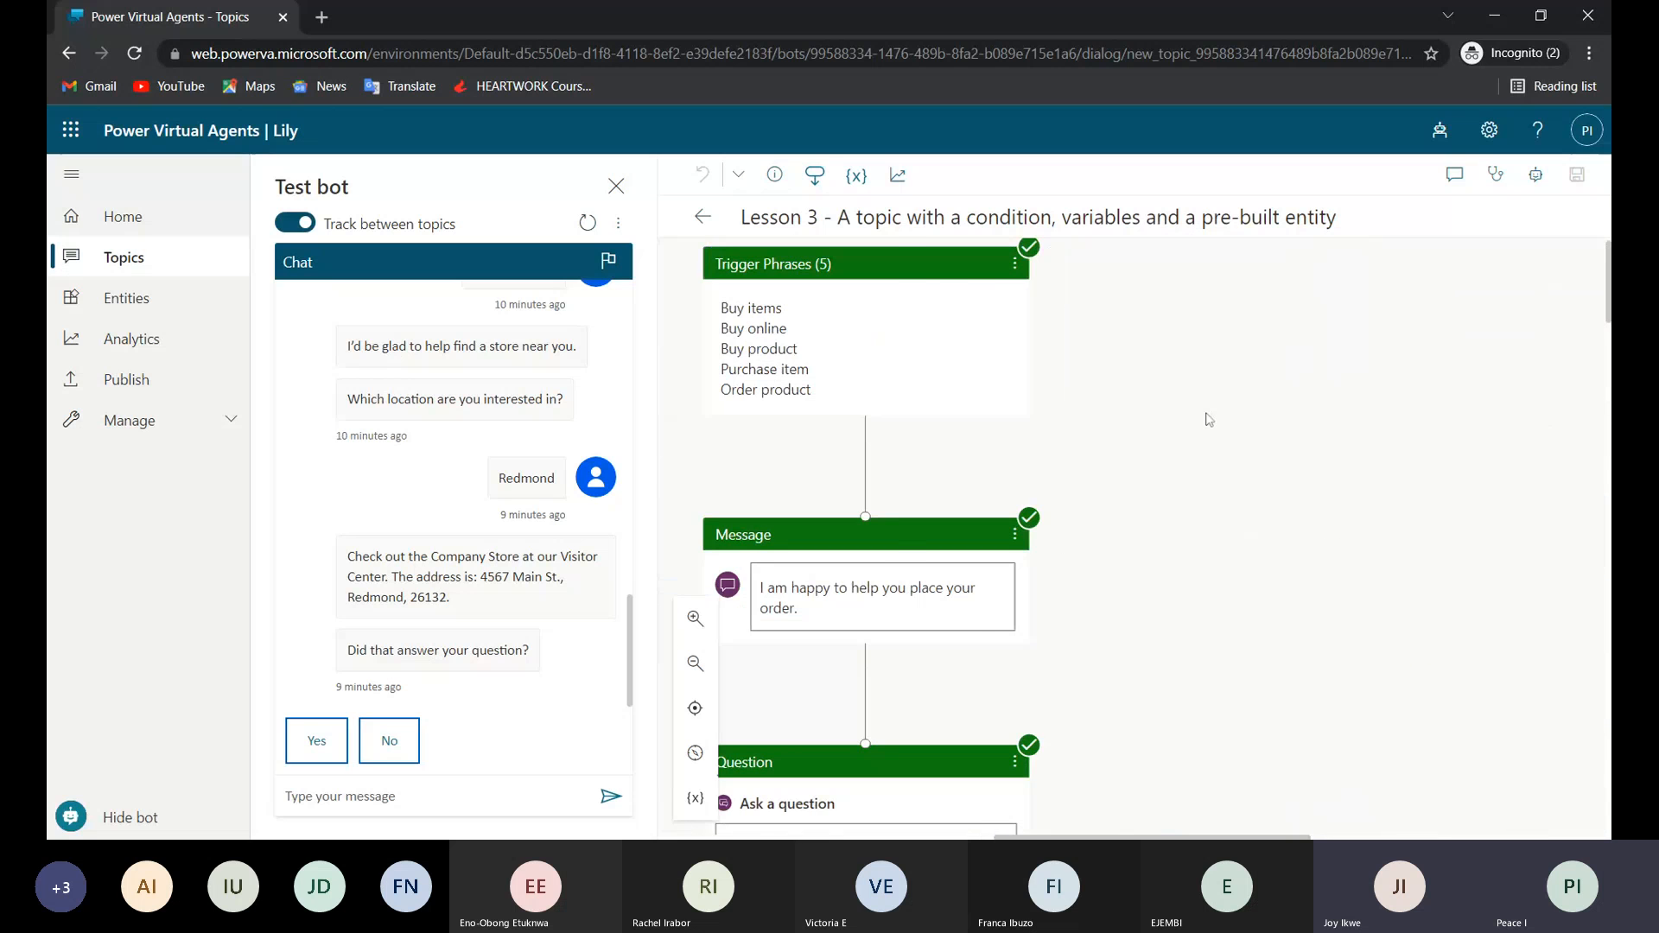
scroll(1210, 419, left, 3)
click(429, 795)
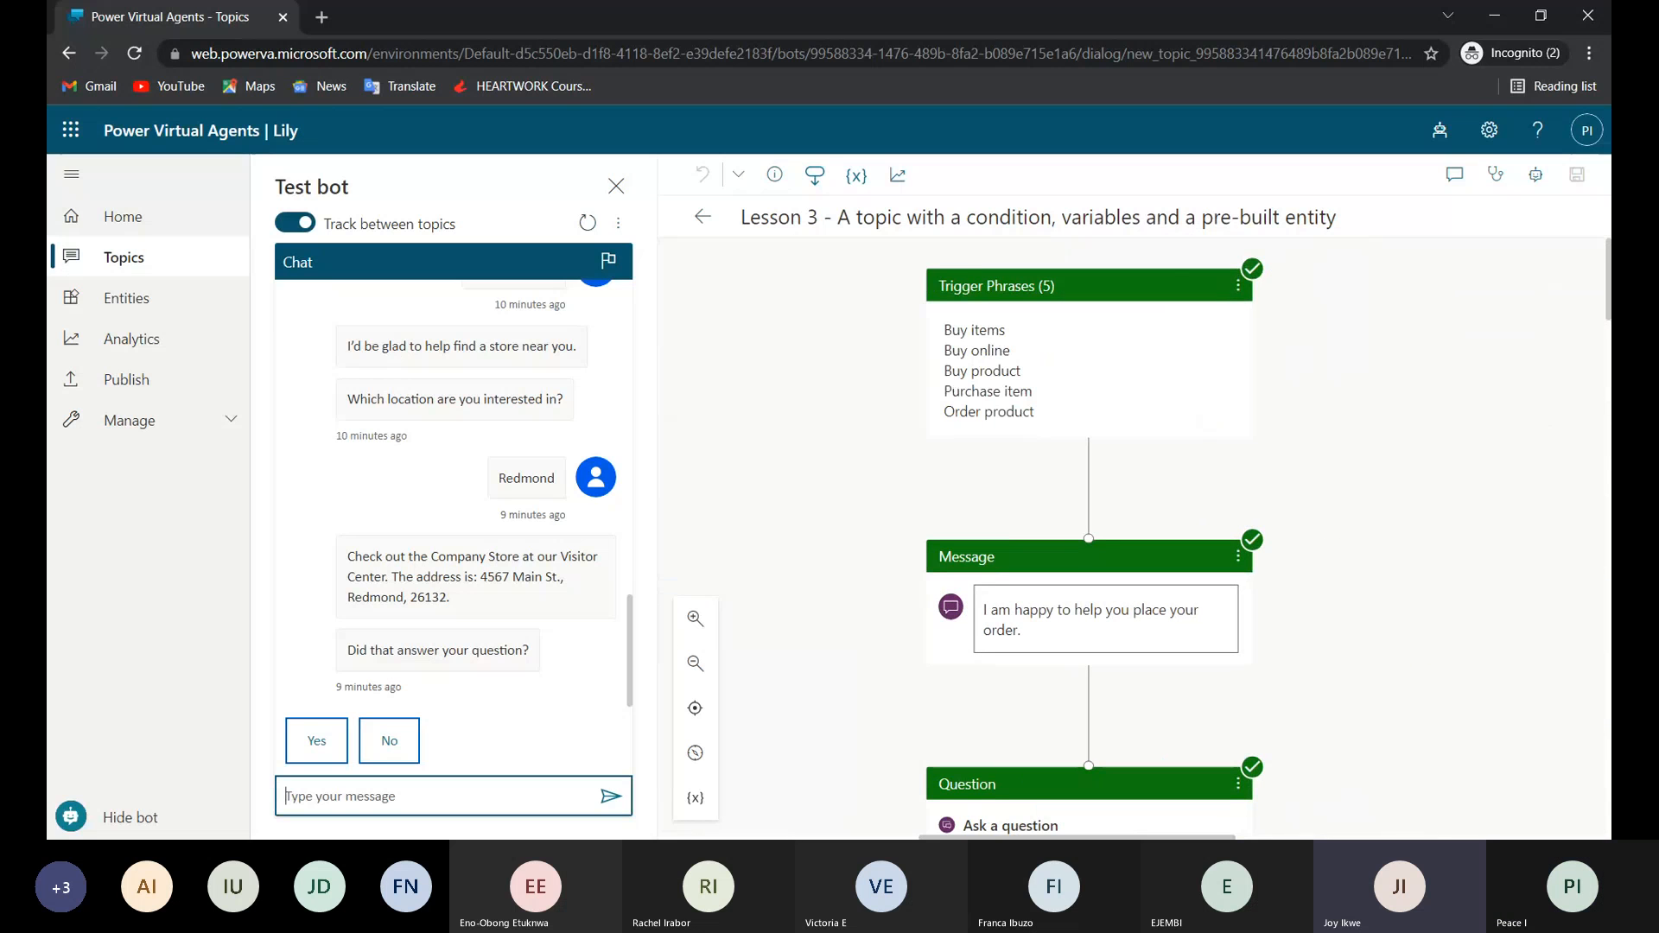
text(buy )
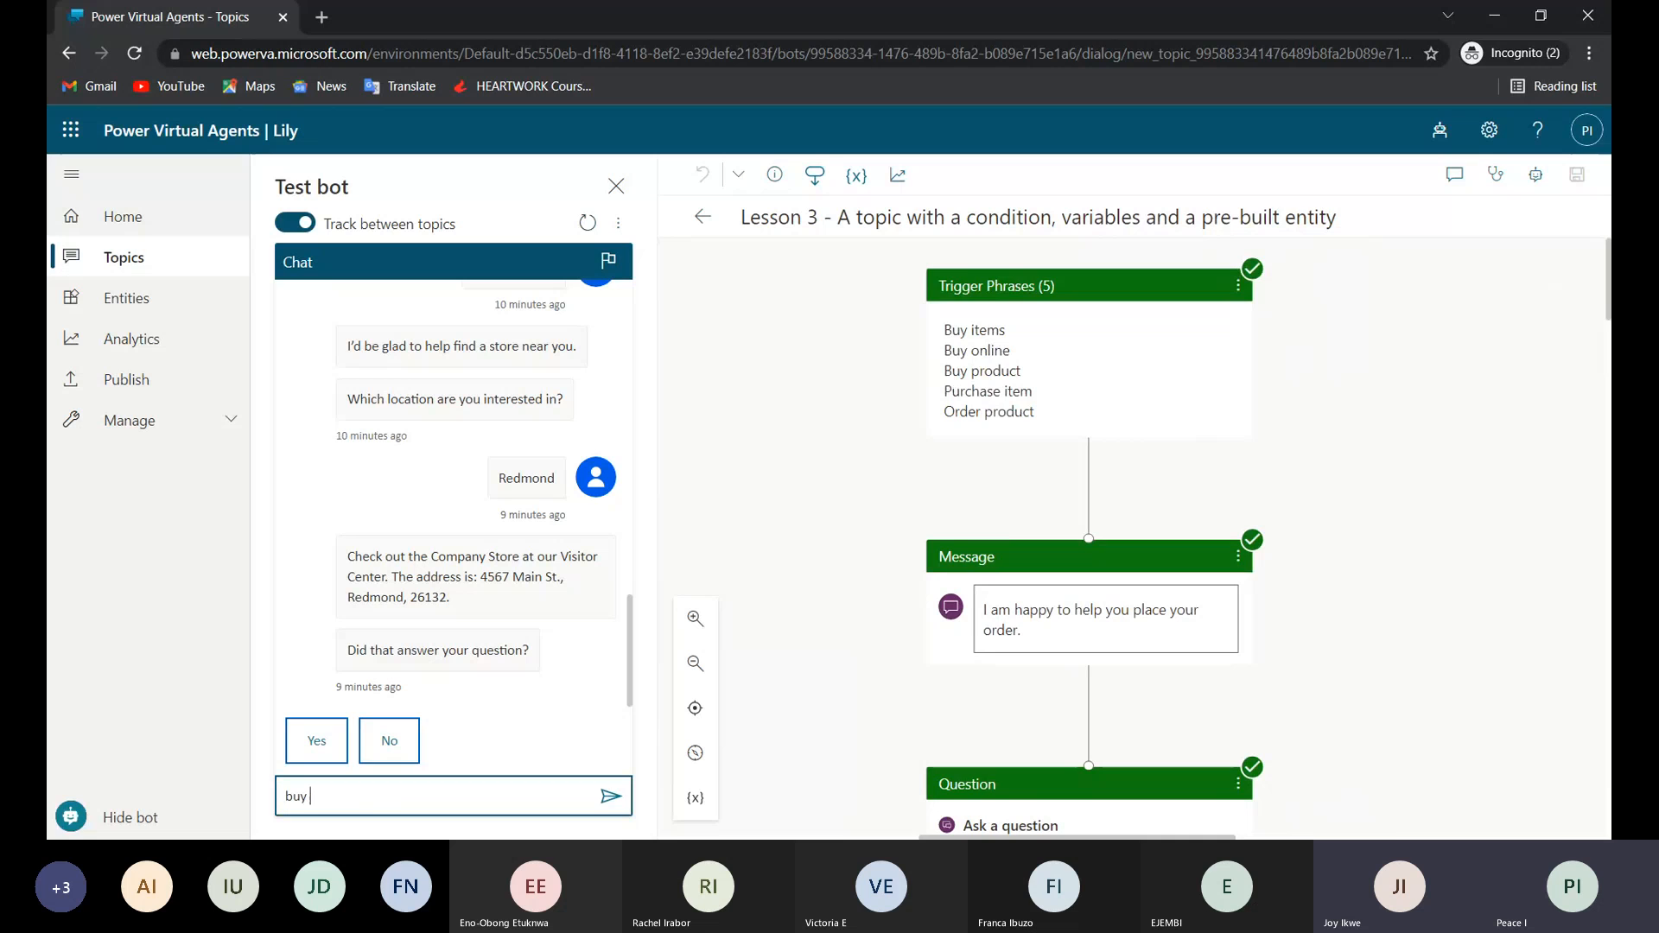
text(items)
key(Return)
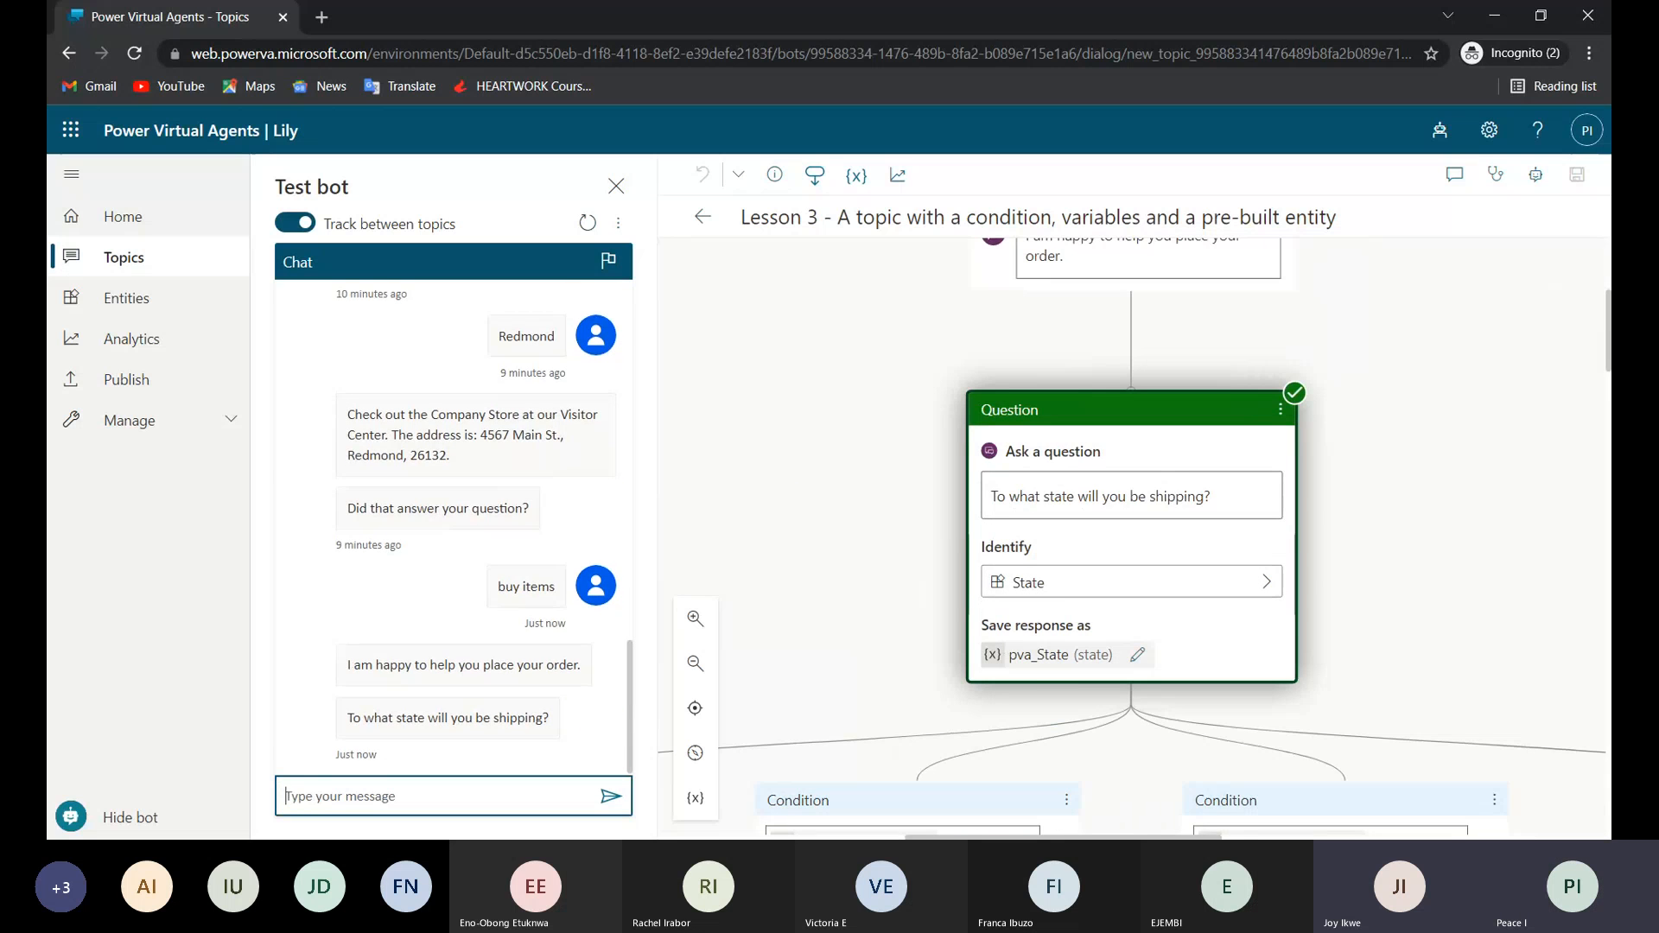
Review the state conditions below the shipping question and answer the bot with "Oregon".
scroll(883, 660, down, 3)
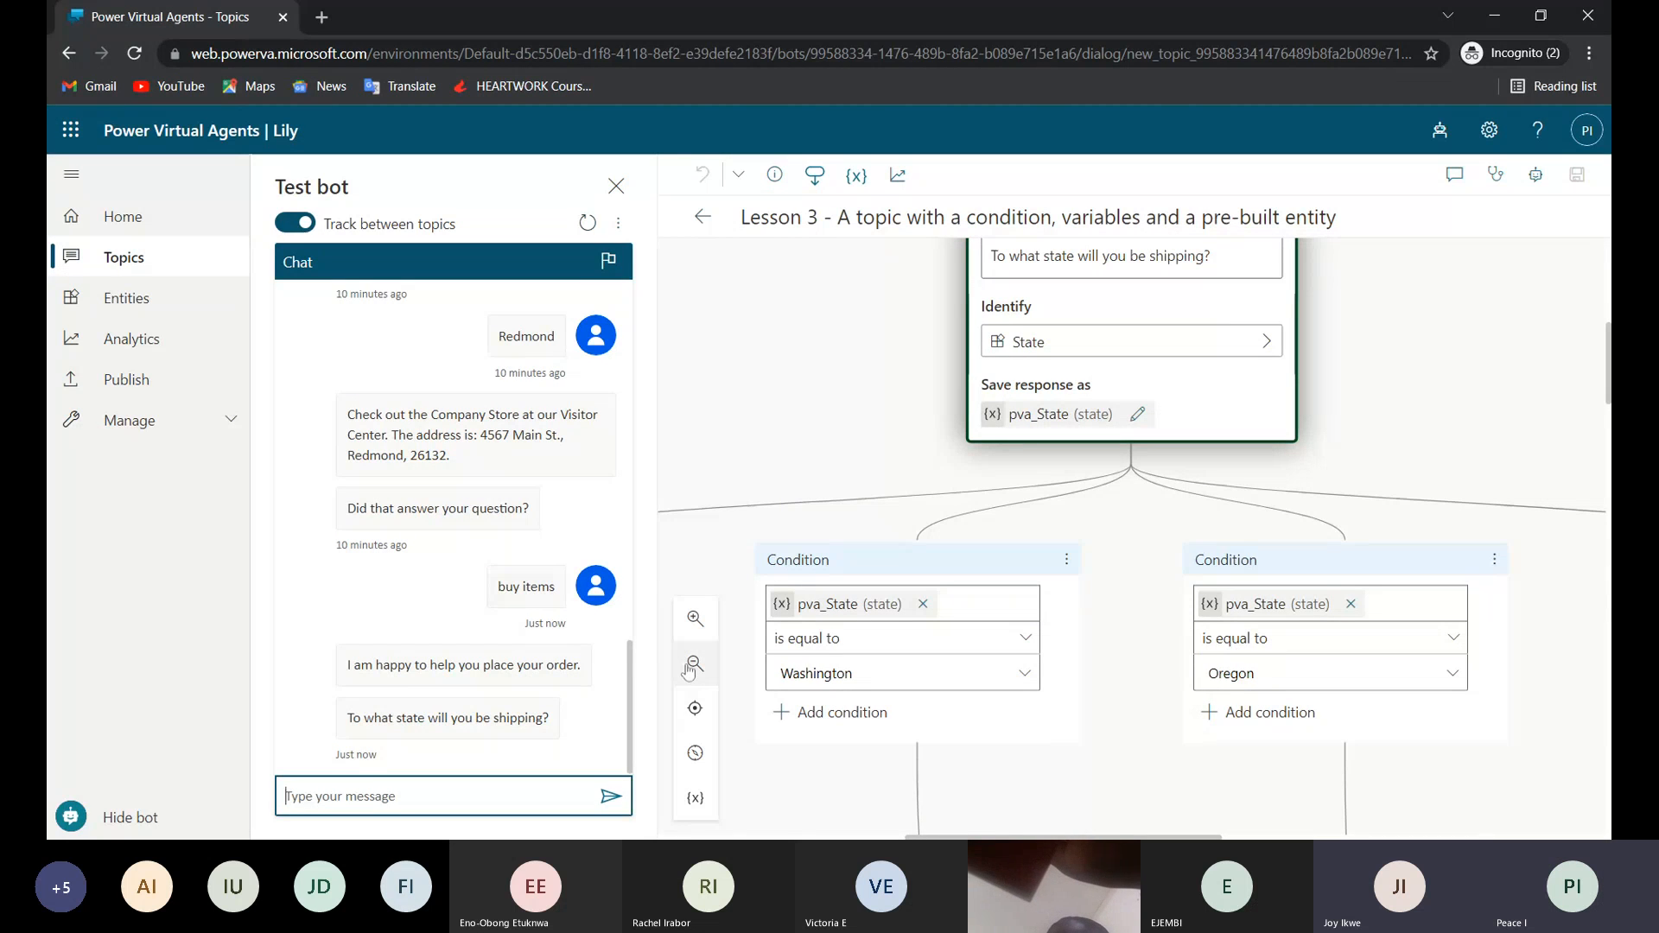
key(alt+Tab)
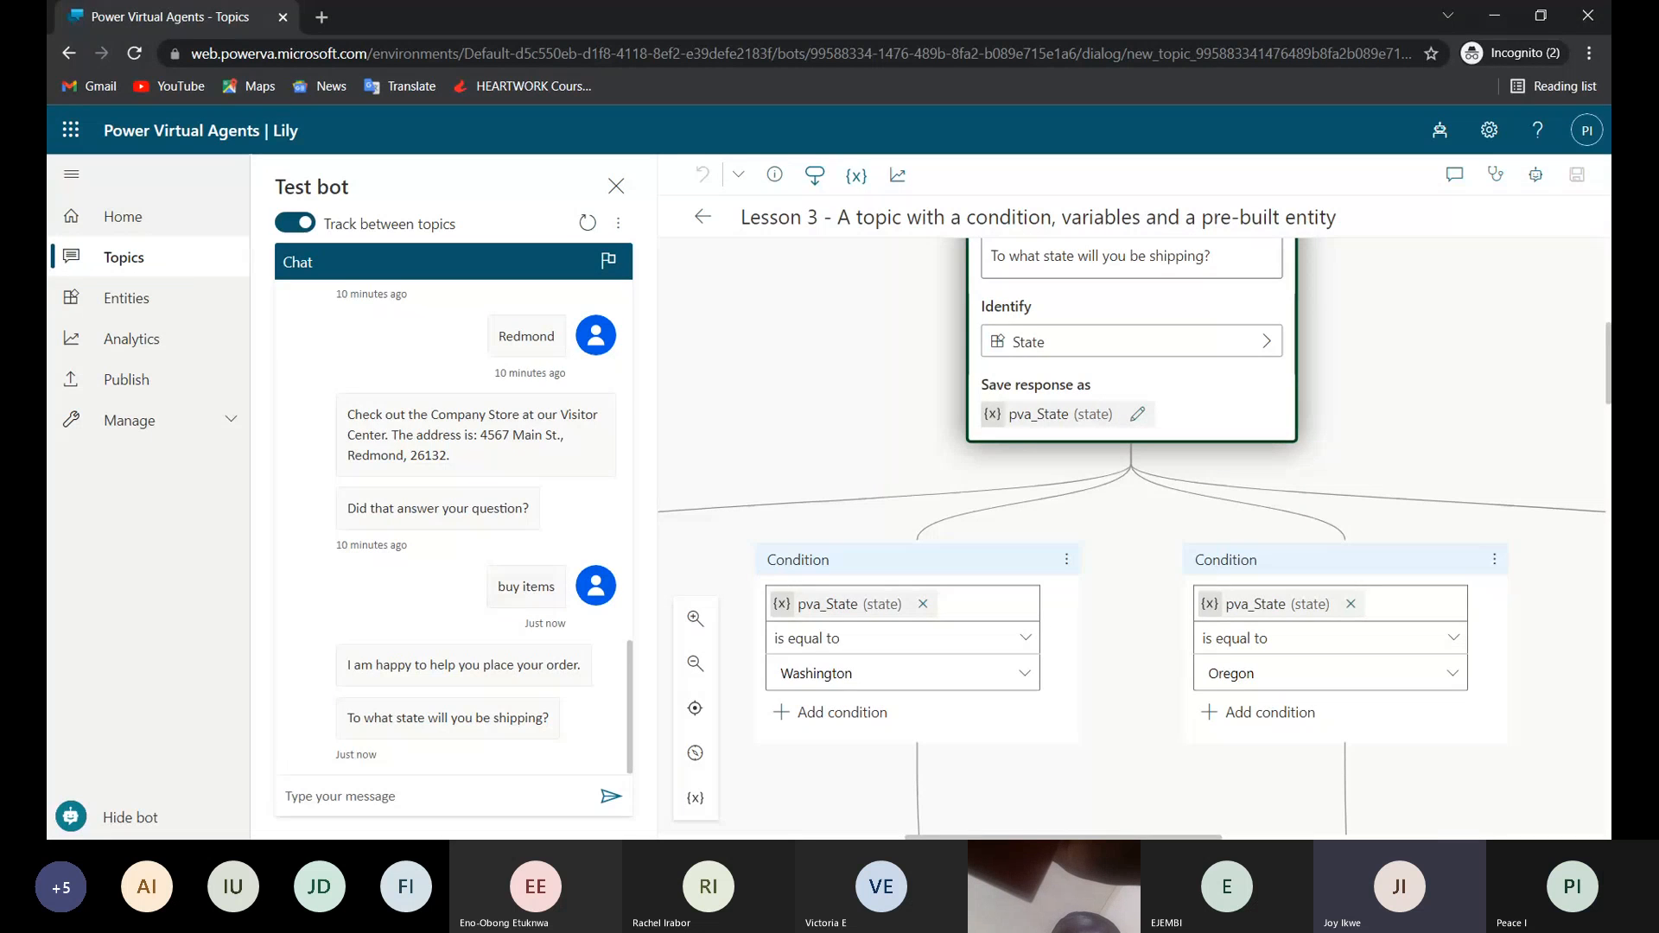
click(427, 802)
text(Oreg)
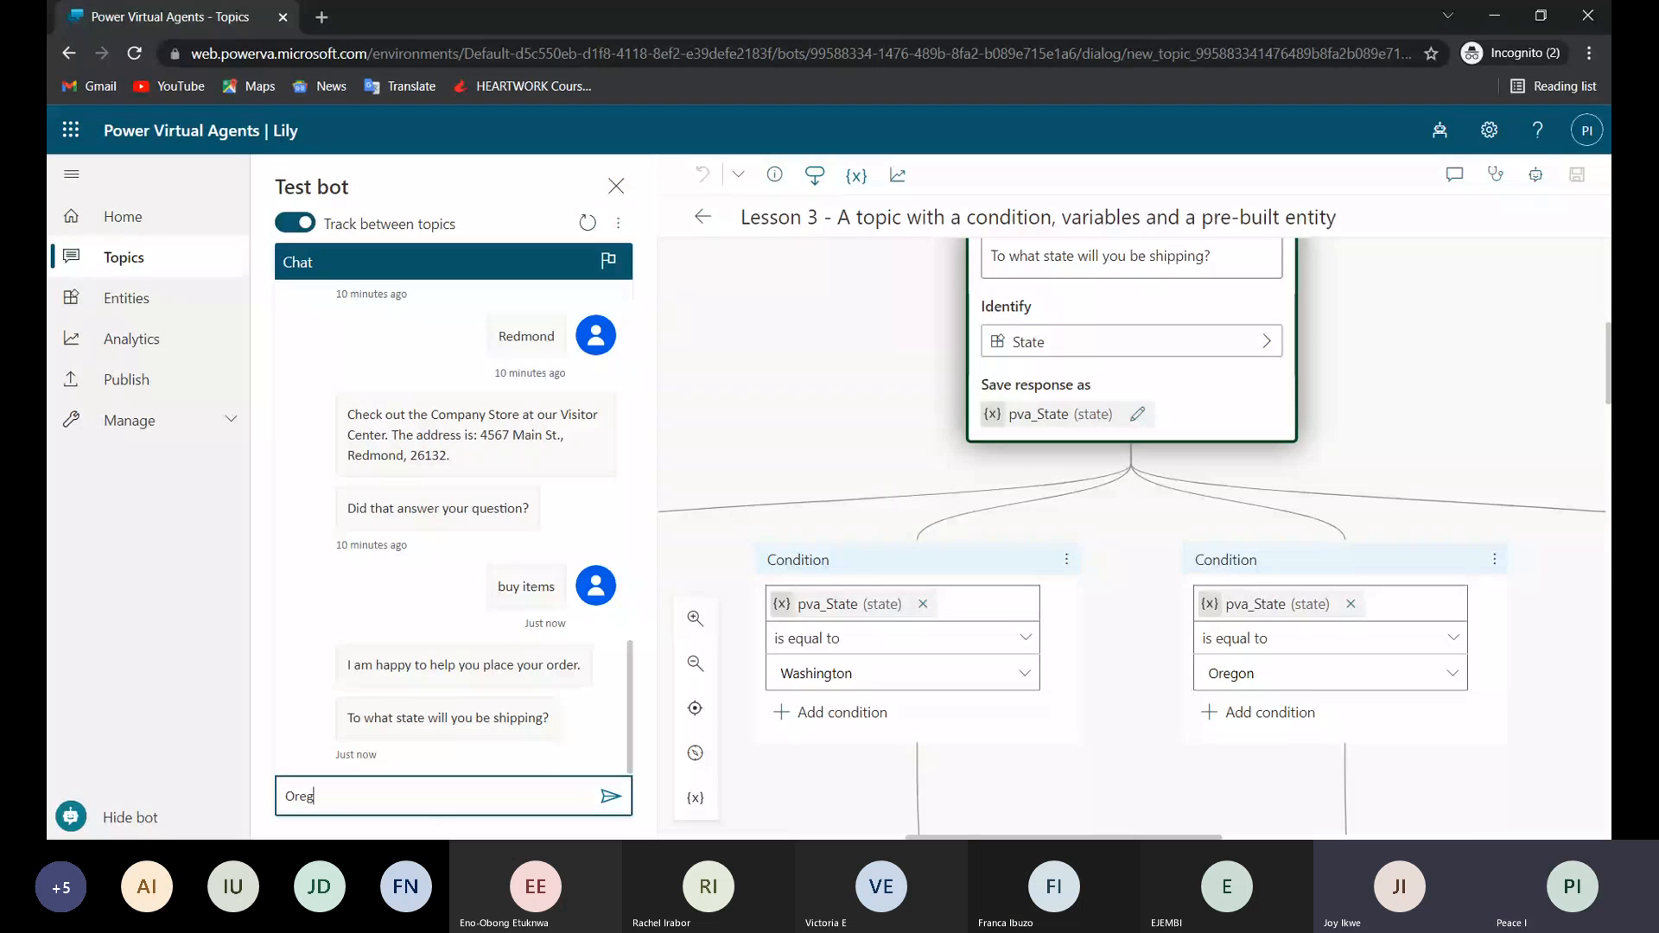
text(on)
key(Return)
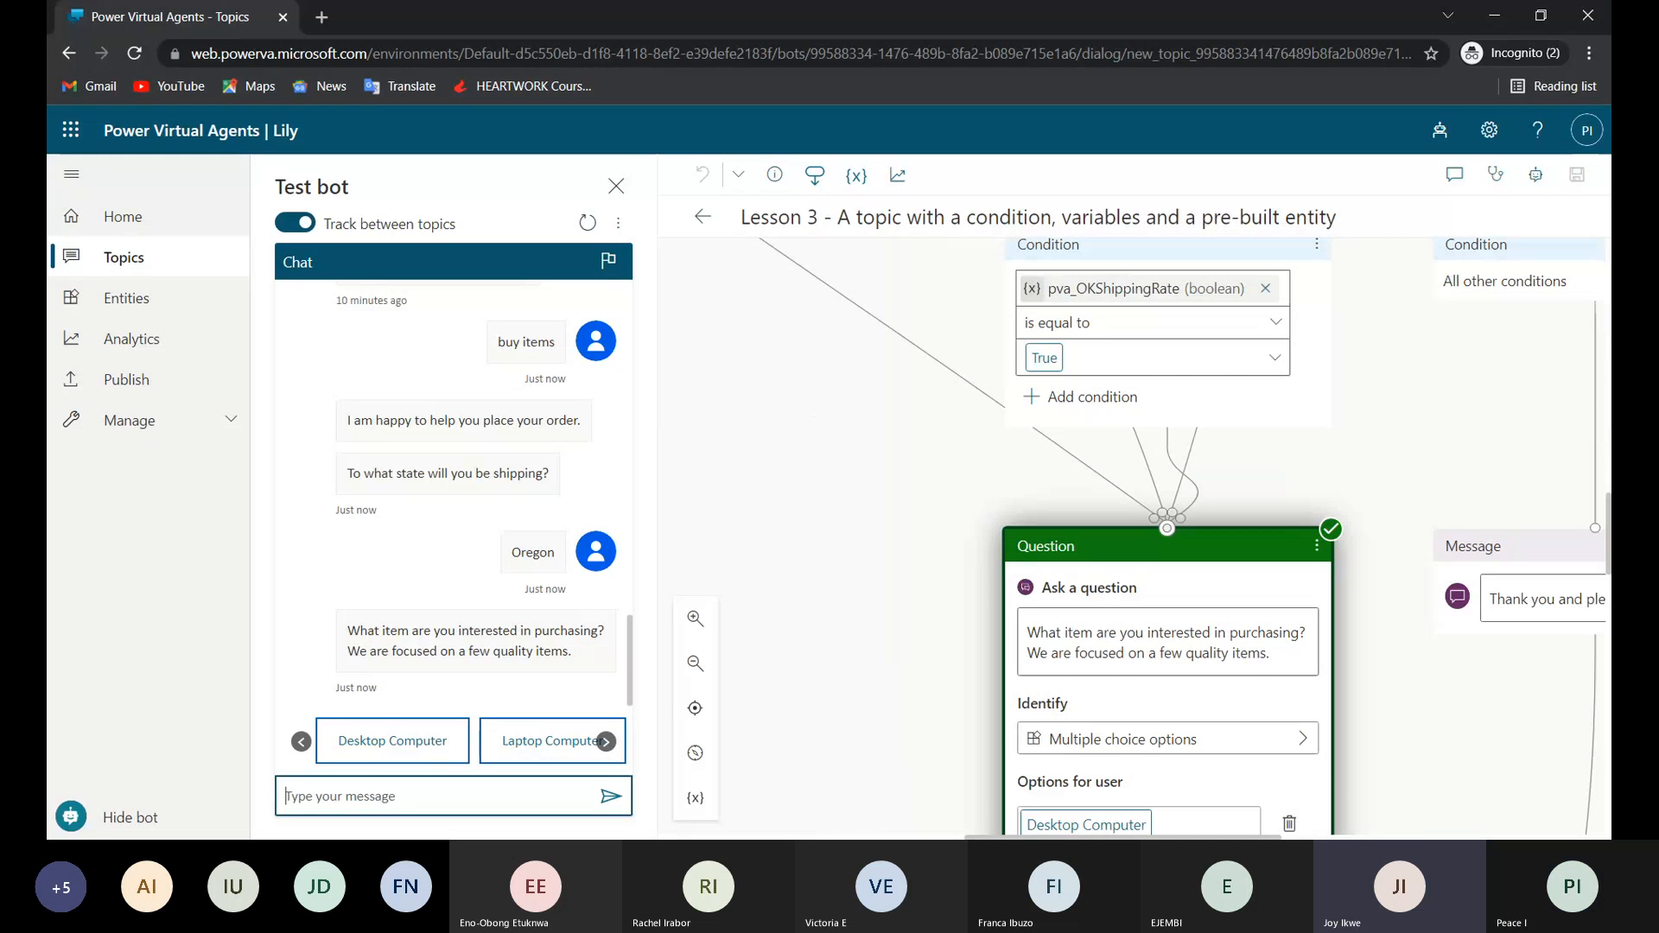
Trace the conversation path from the Oregon condition to the item purchase question and its multiple choice options.
scroll(874, 366, up, 4)
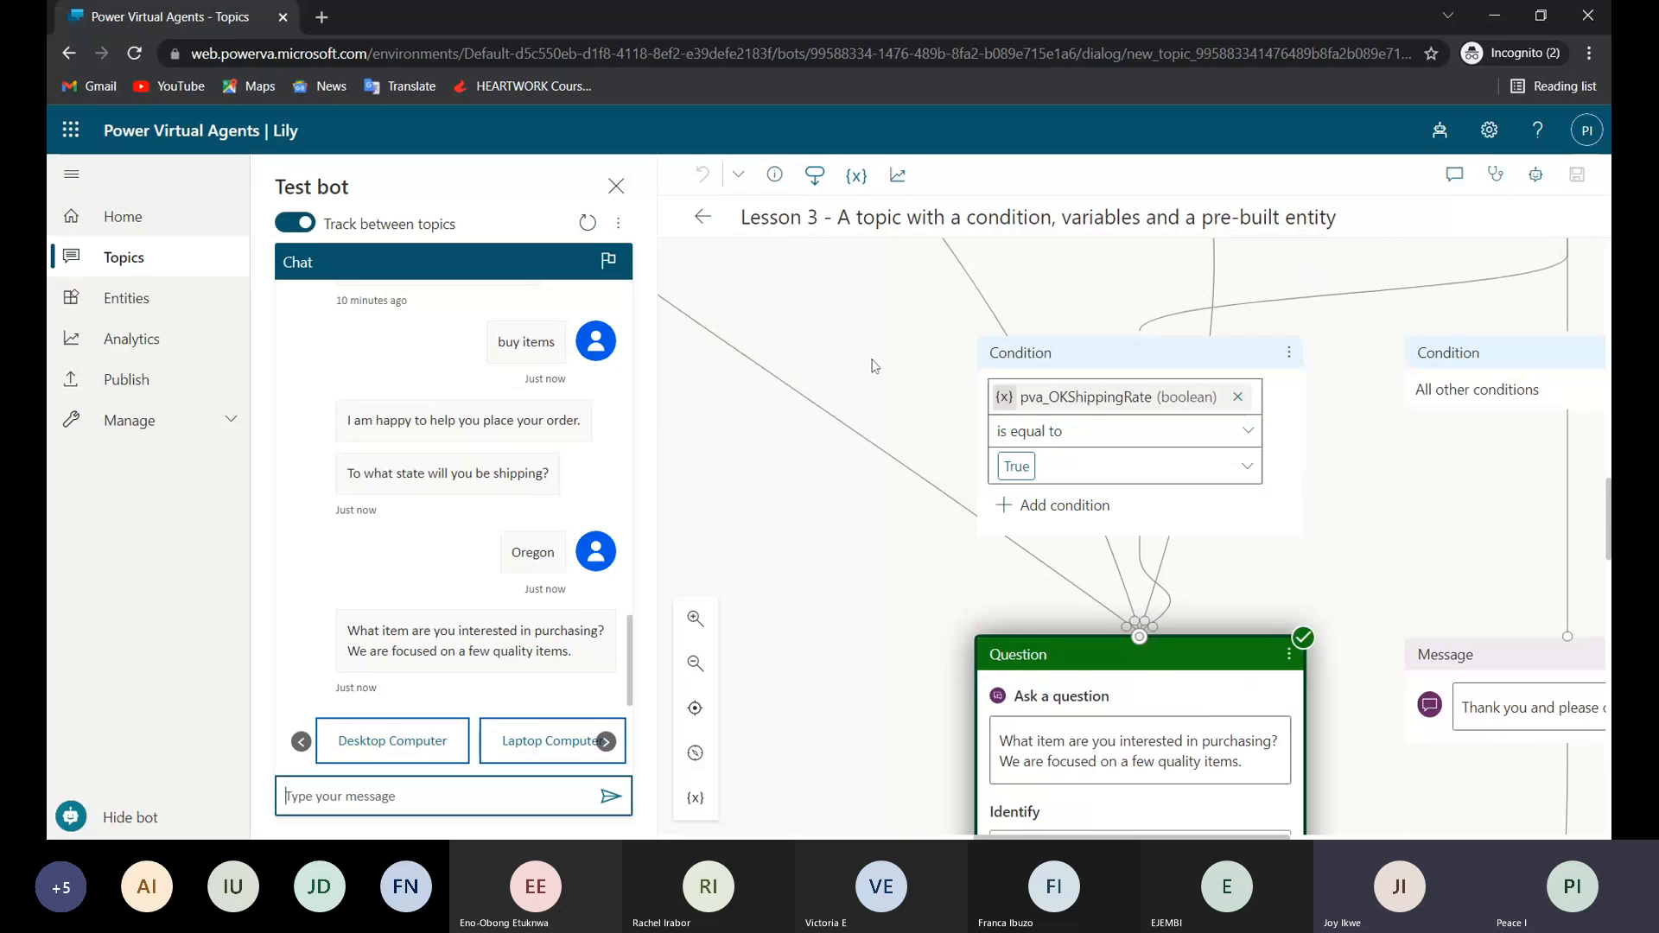
scroll(874, 366, right, 4)
scroll(875, 367, up, 12)
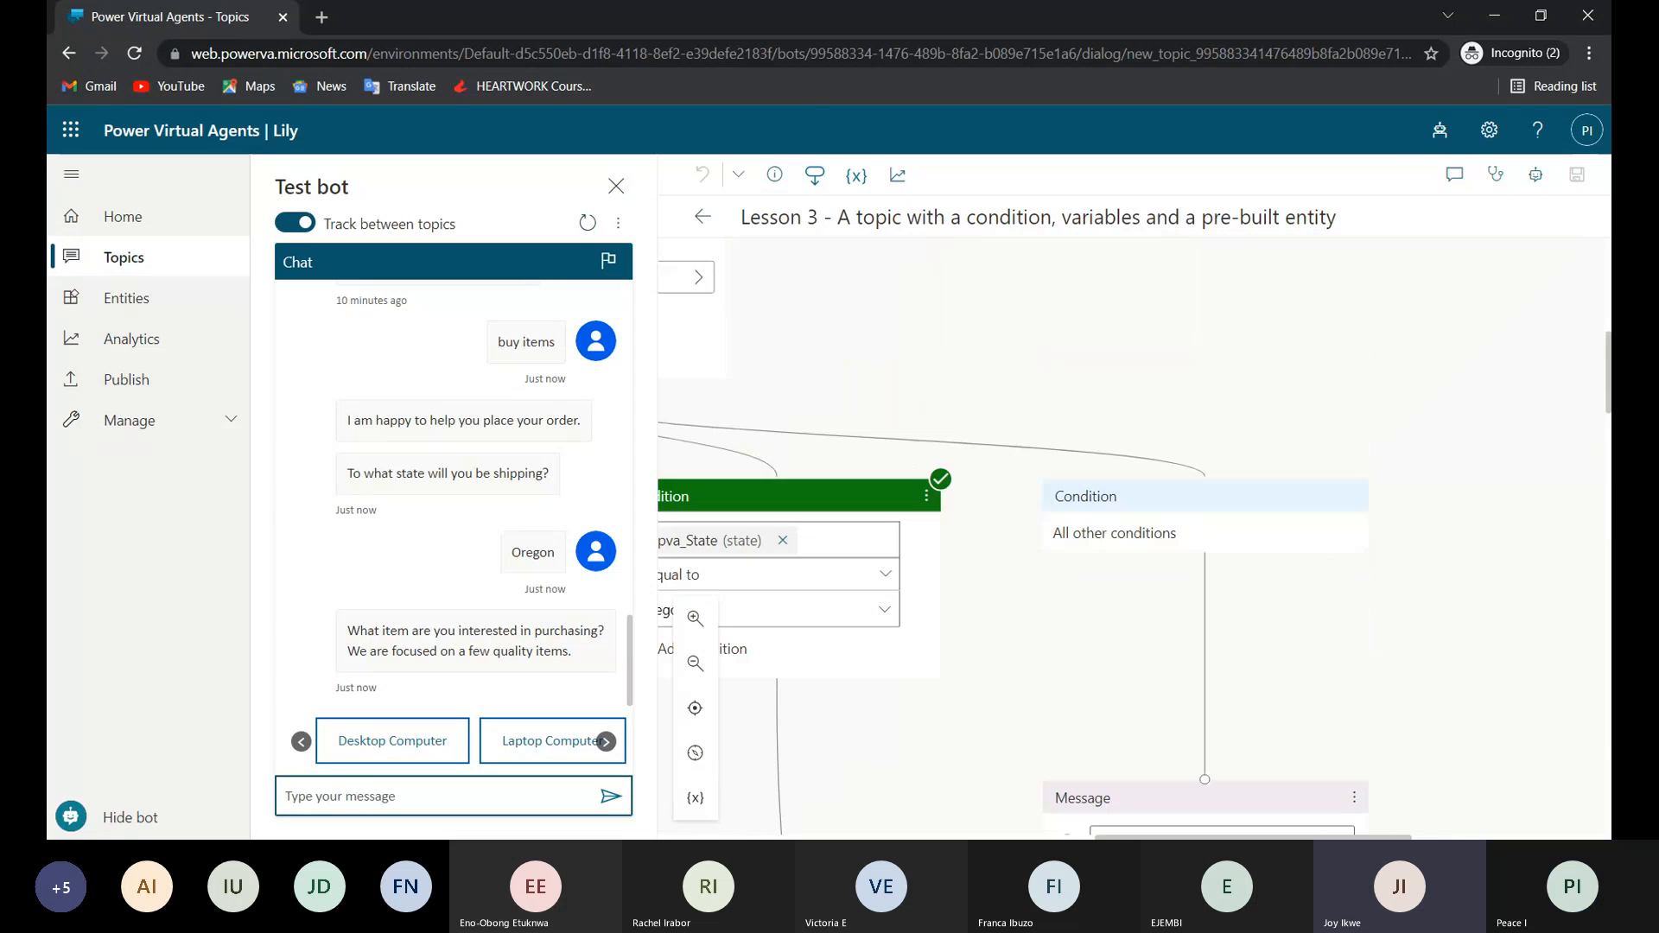
scroll(1054, 393, down, 3)
scroll(1054, 393, left, 4)
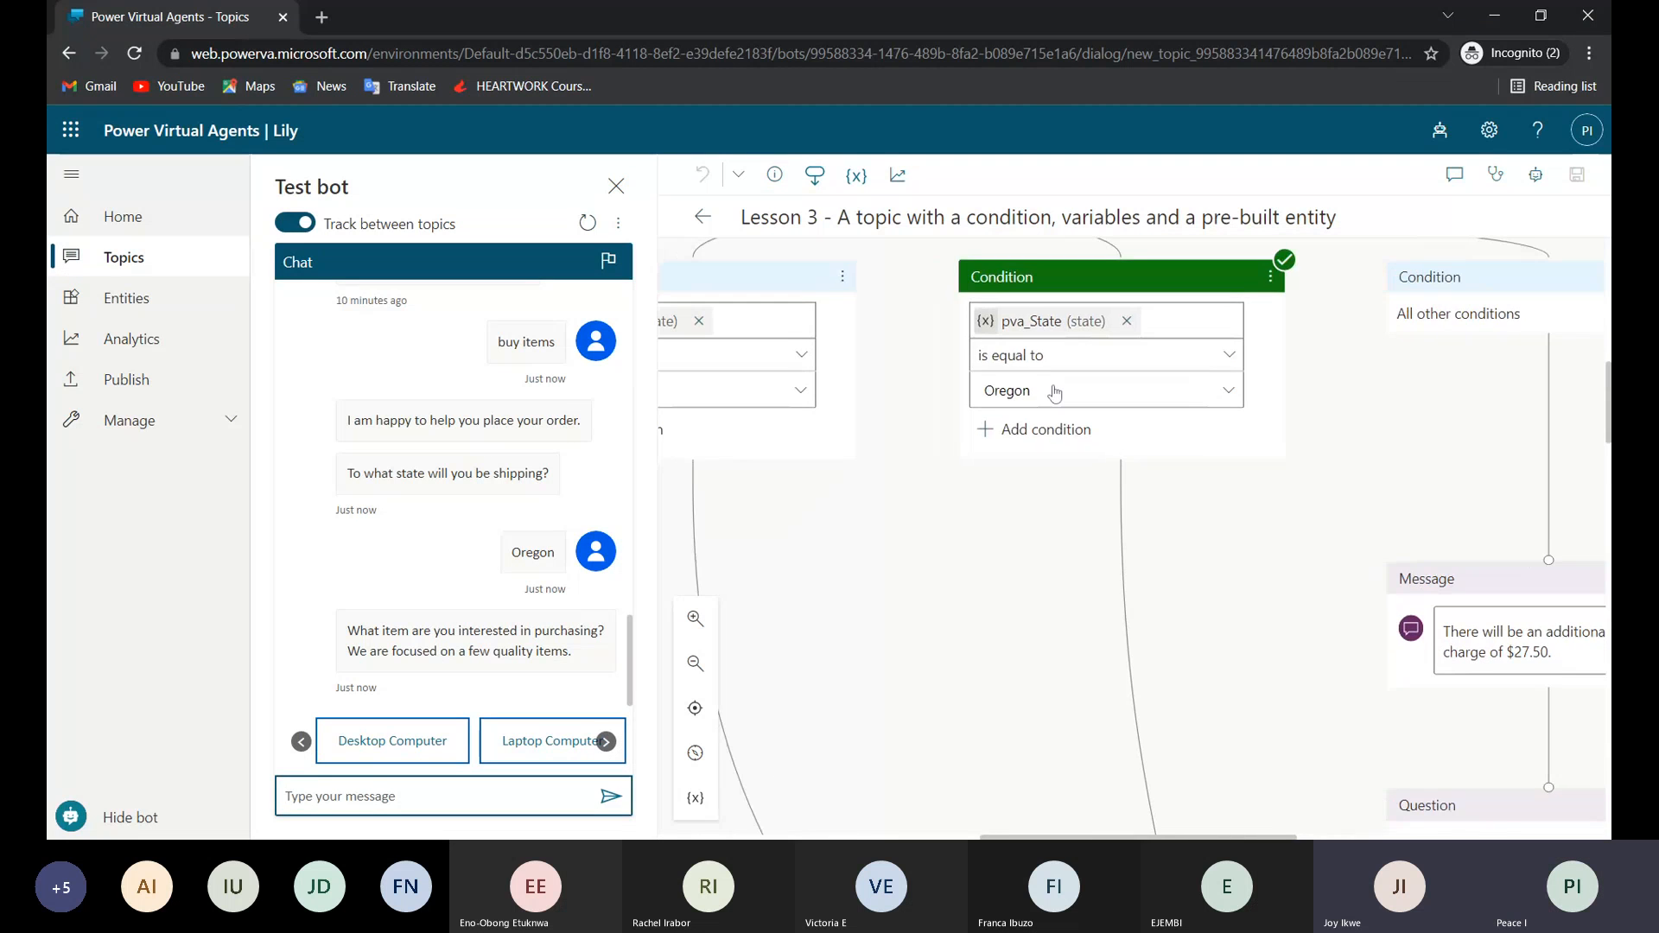
scroll(1054, 394, down, 8)
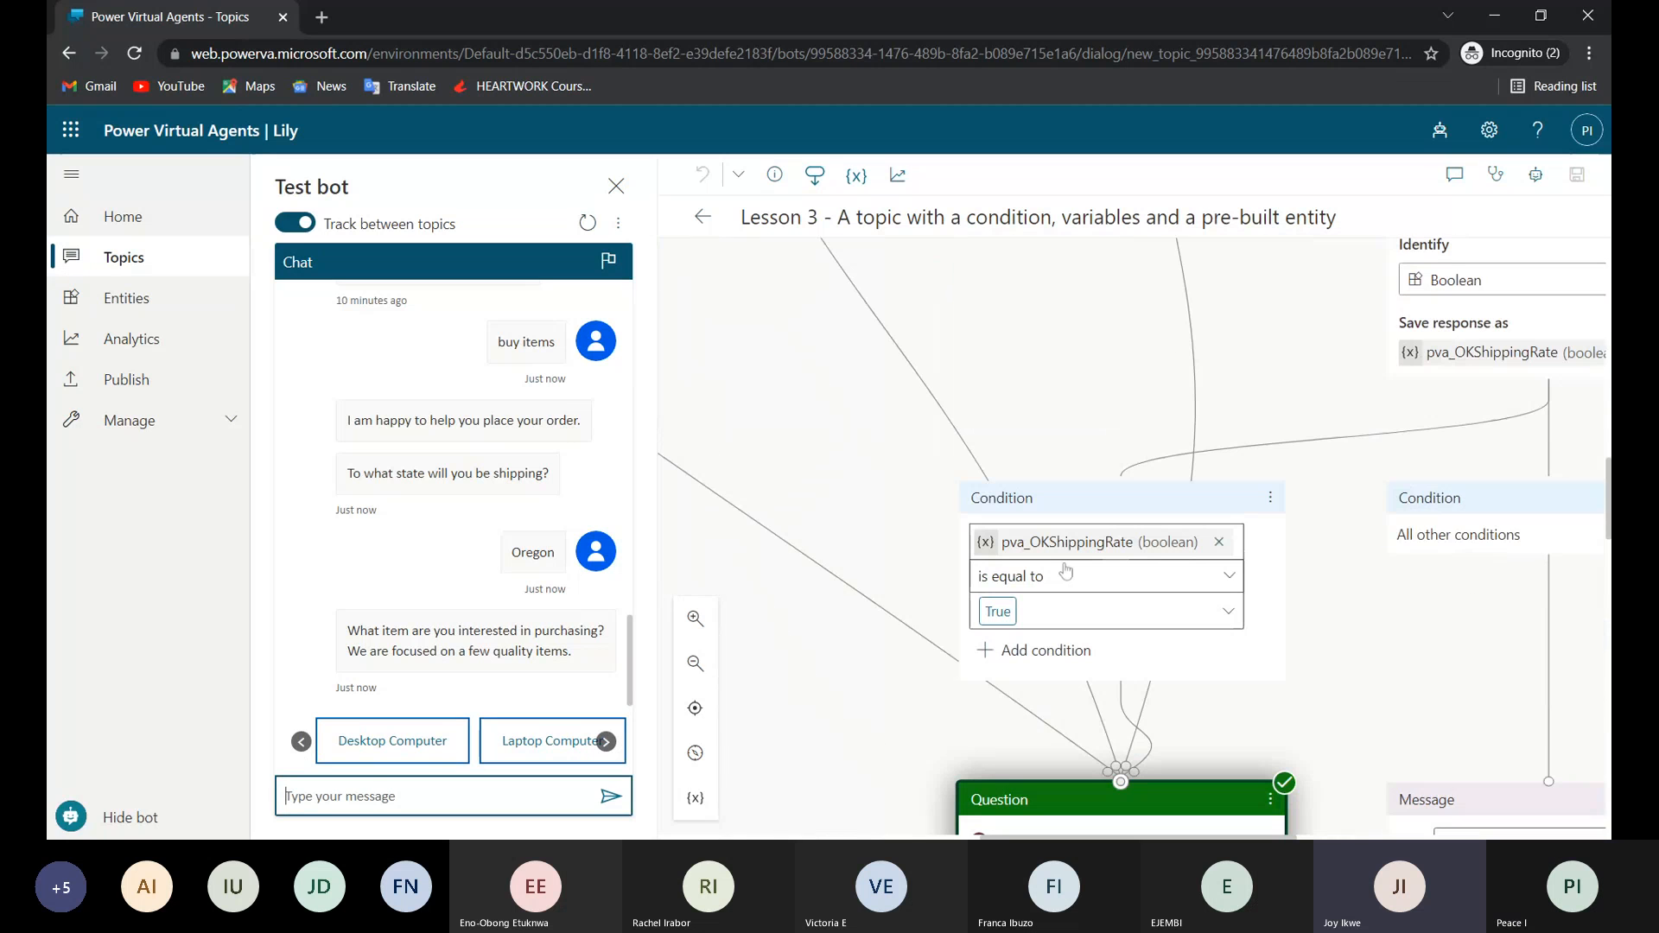
scroll(1067, 570, down, 3)
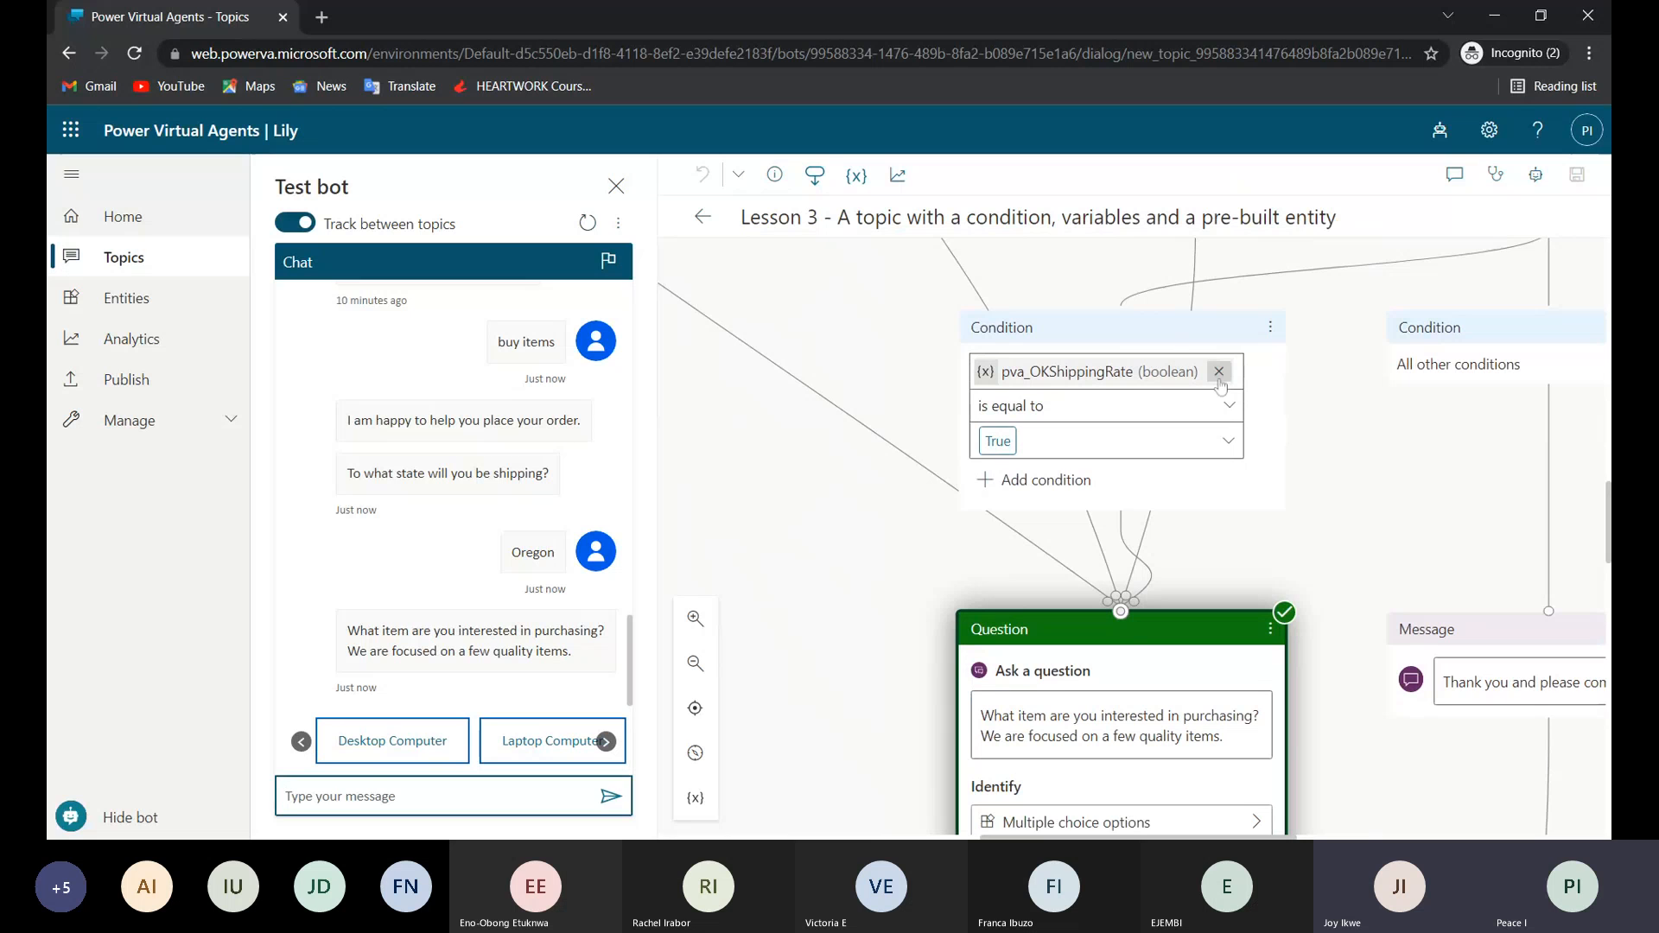
scroll(1127, 635, down, 2)
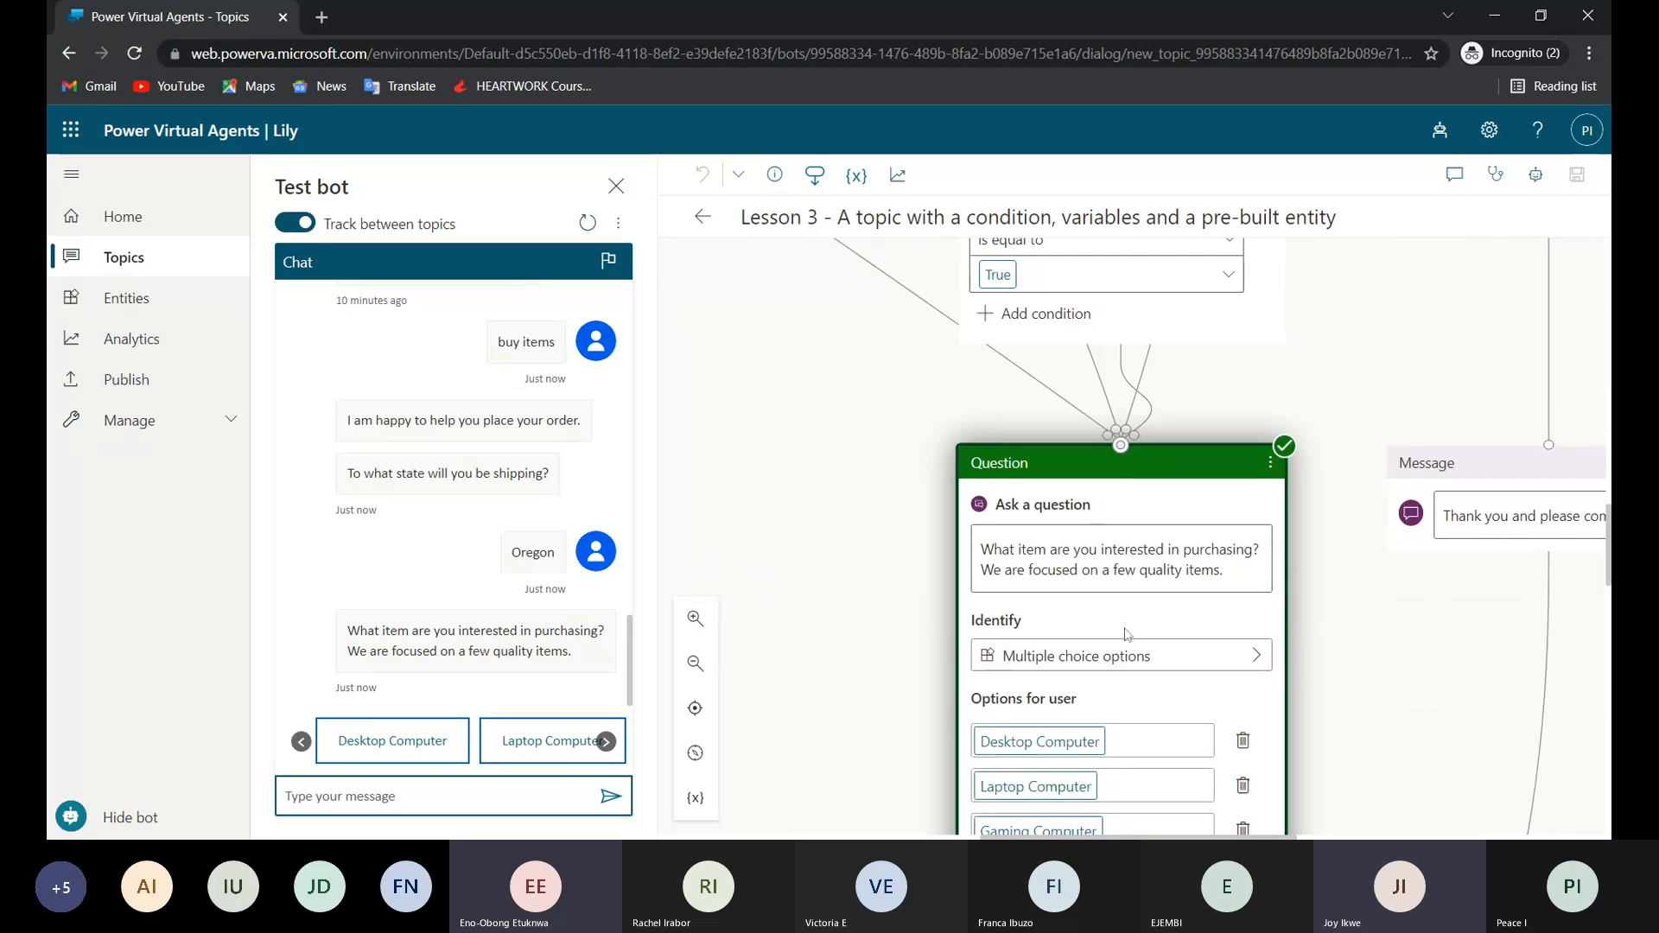
scroll(1127, 635, down, 1)
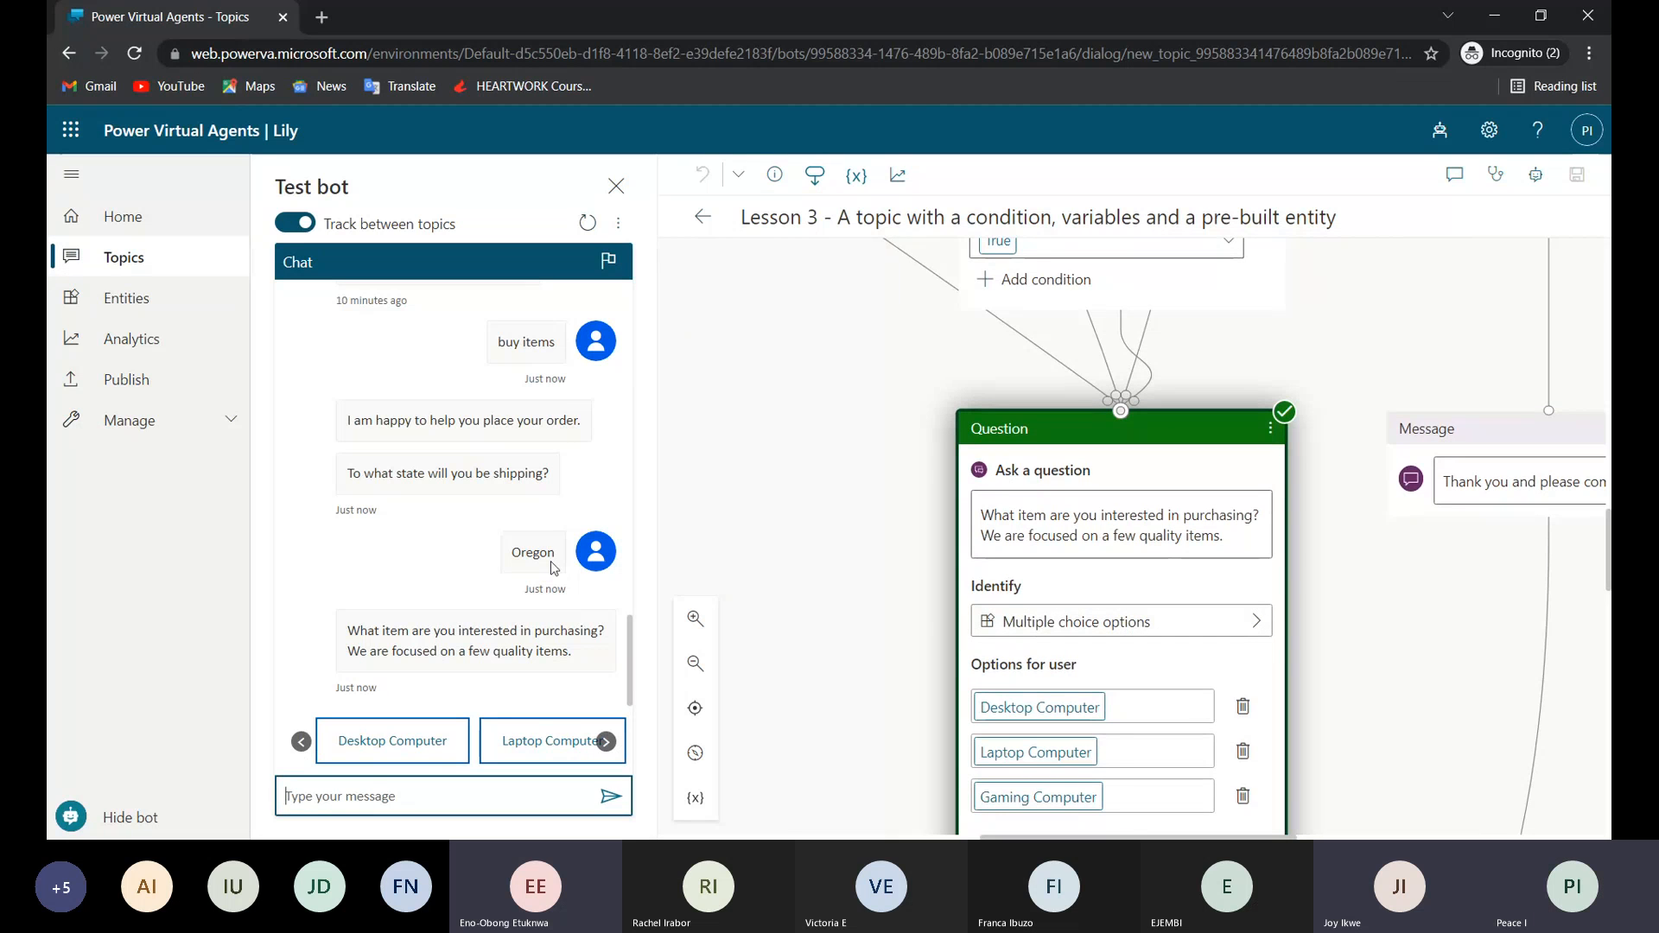
Highlight the Oregon reply in the test chat and review the shipping state question with its pva_State variable and conditions.
drag(555, 554, 526, 554)
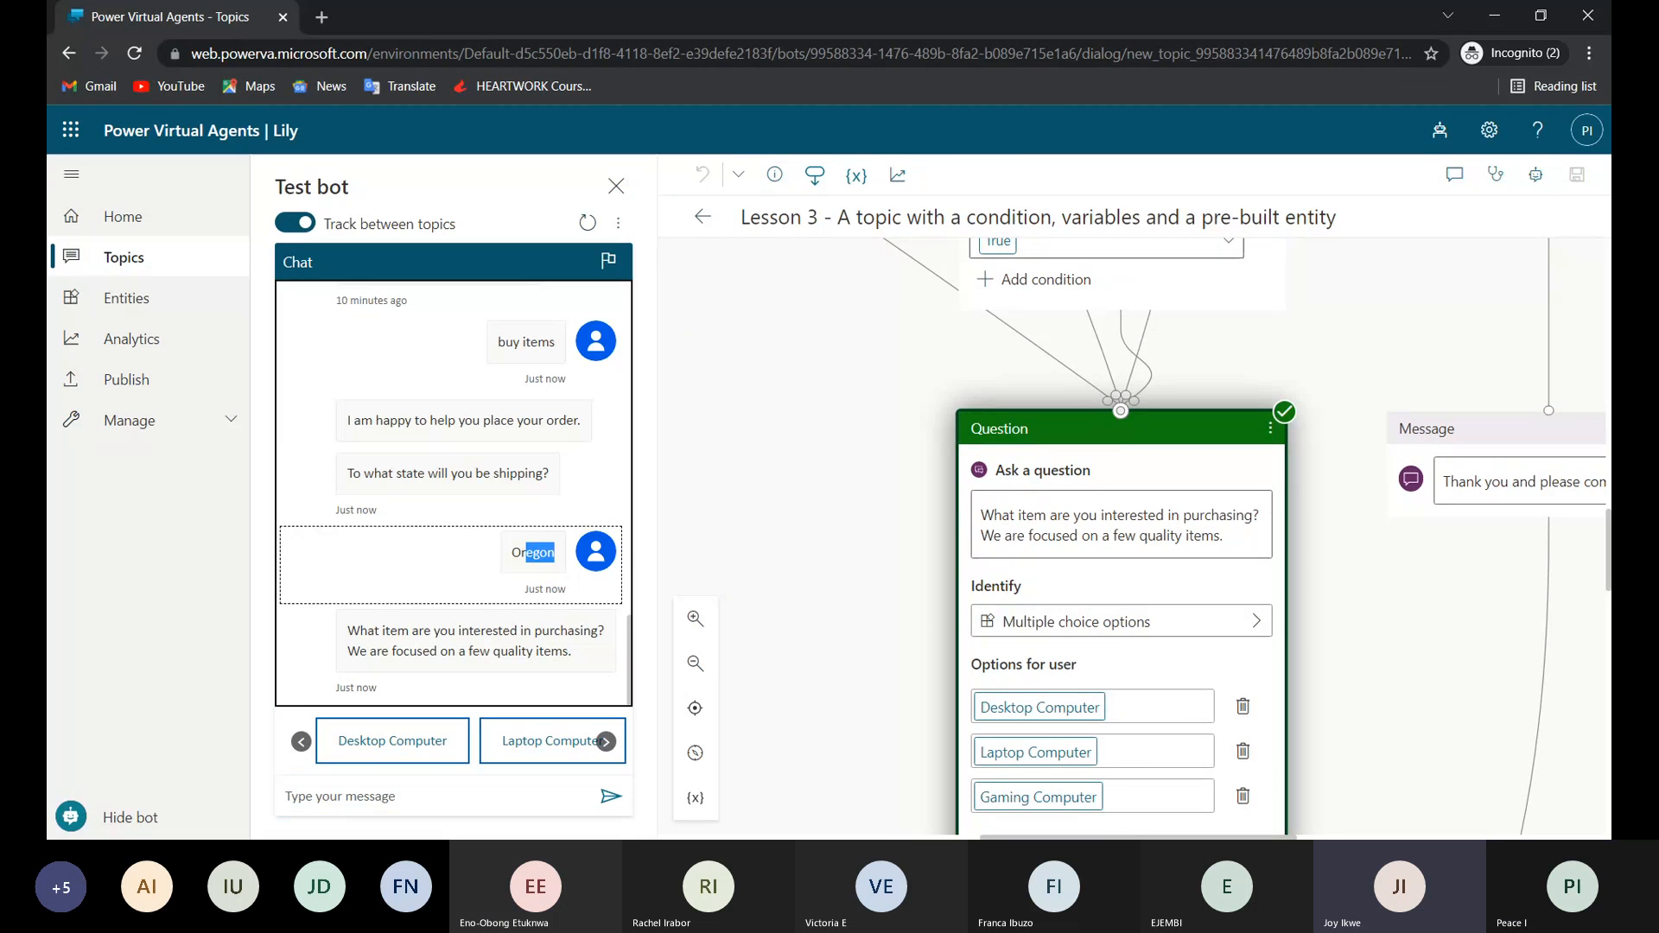
double_click(529, 553)
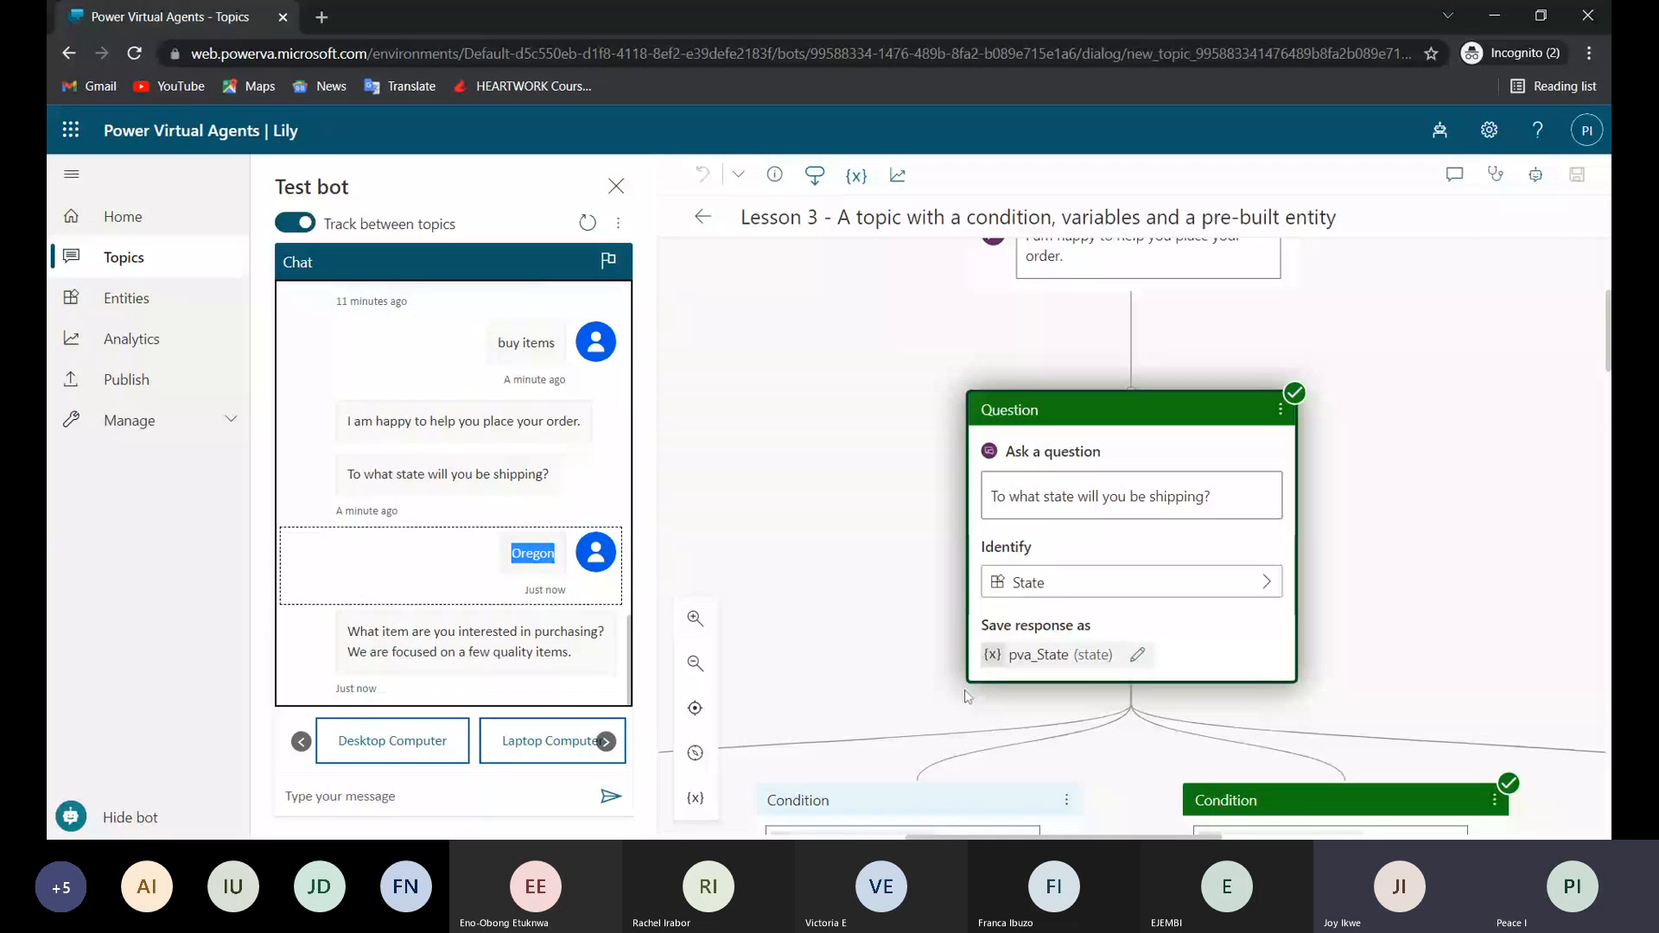
scroll(967, 696, up, 3)
scroll(1132, 536, down, 3)
scroll(1131, 536, down, 1)
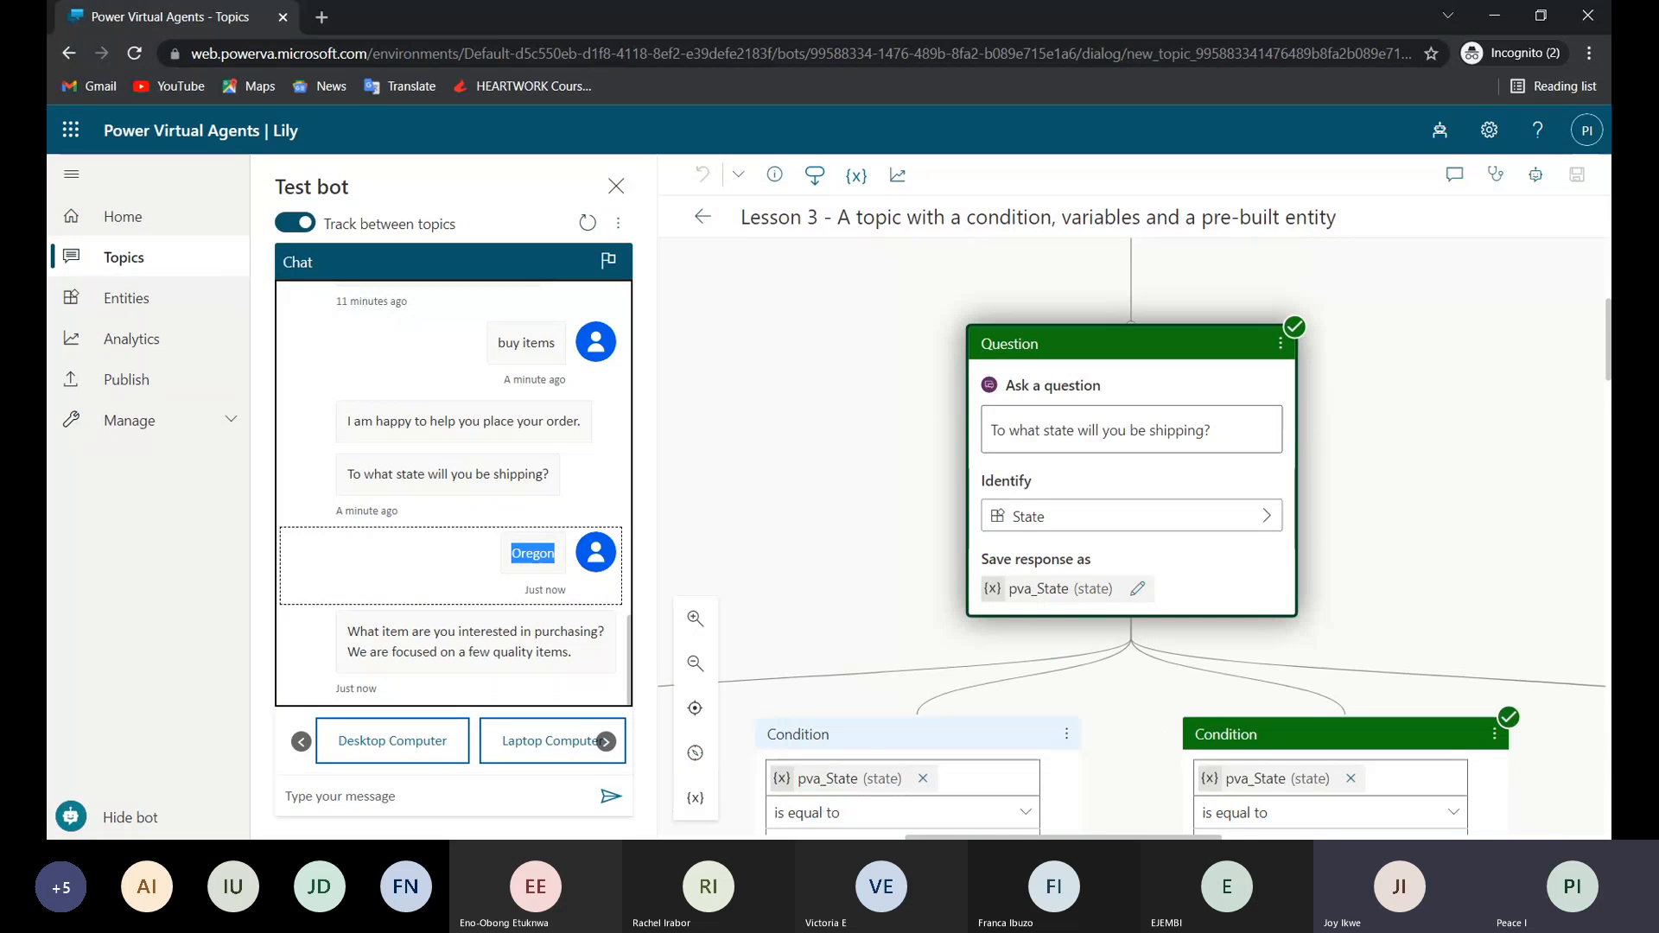
scroll(1035, 382, down, 1)
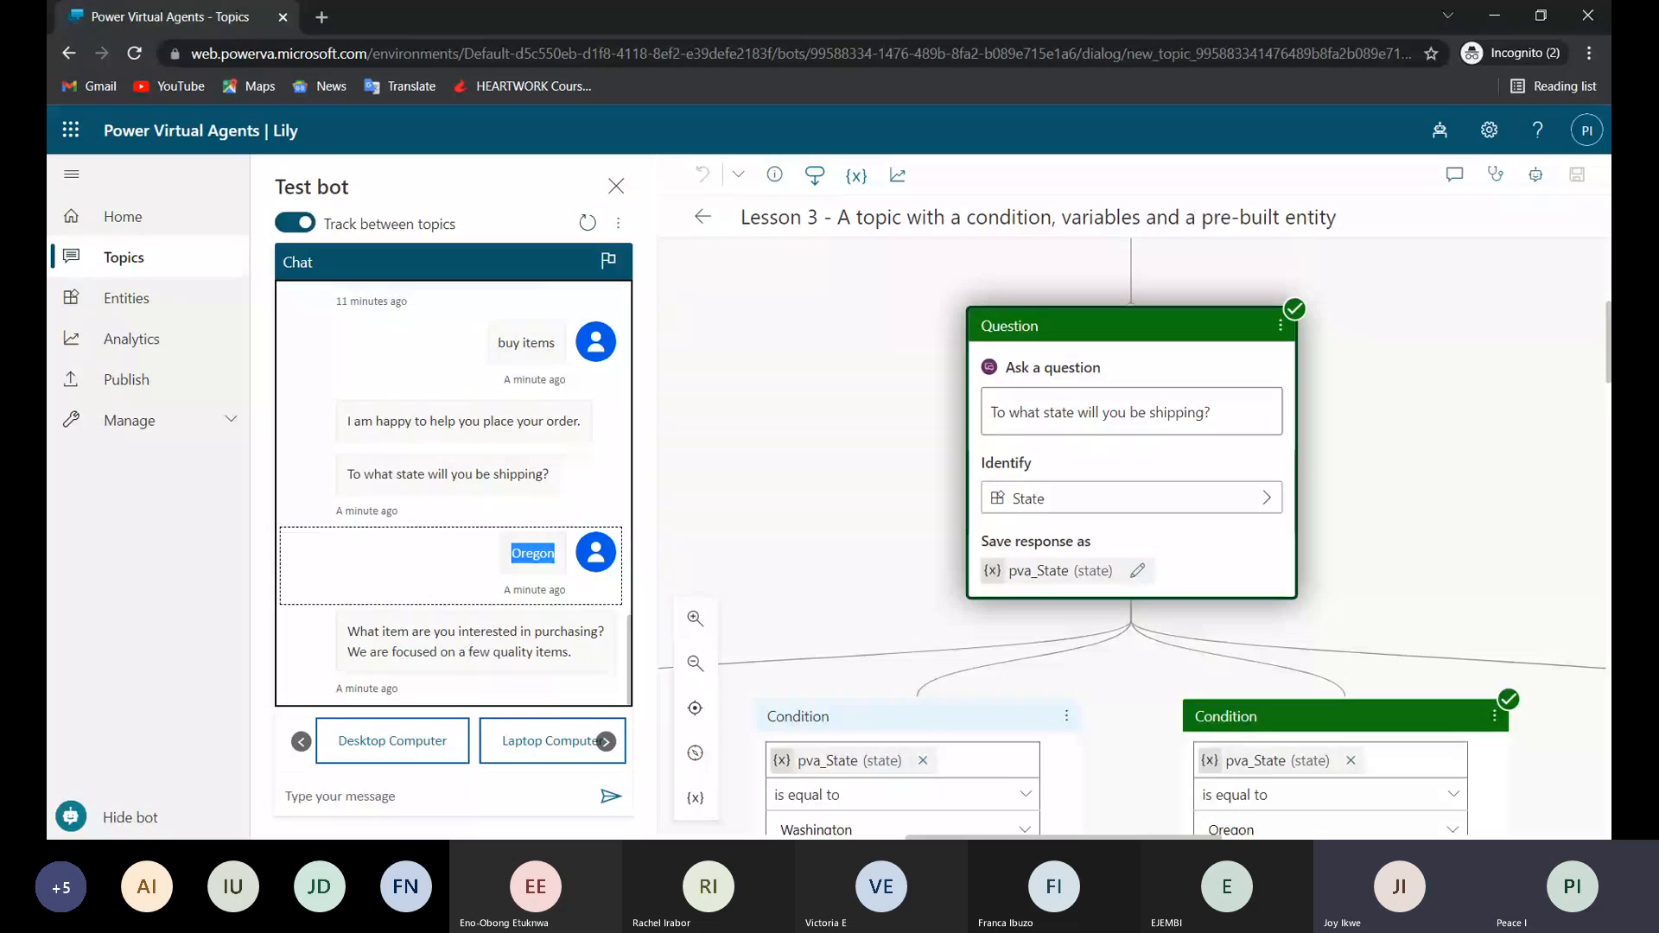
click(533, 554)
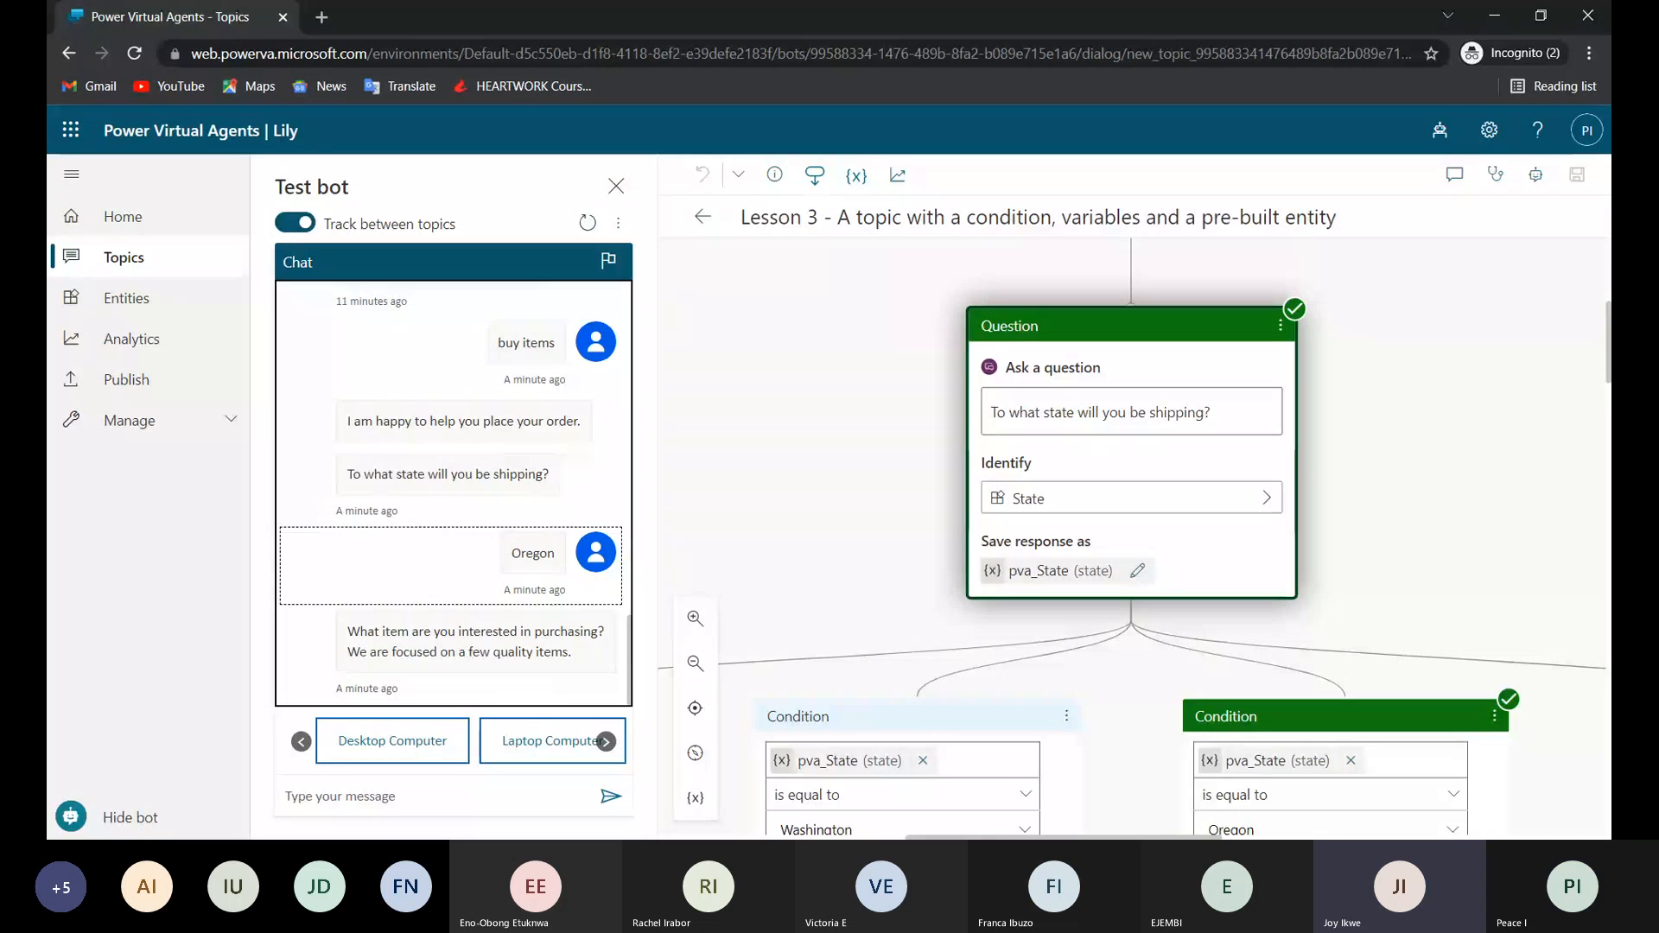
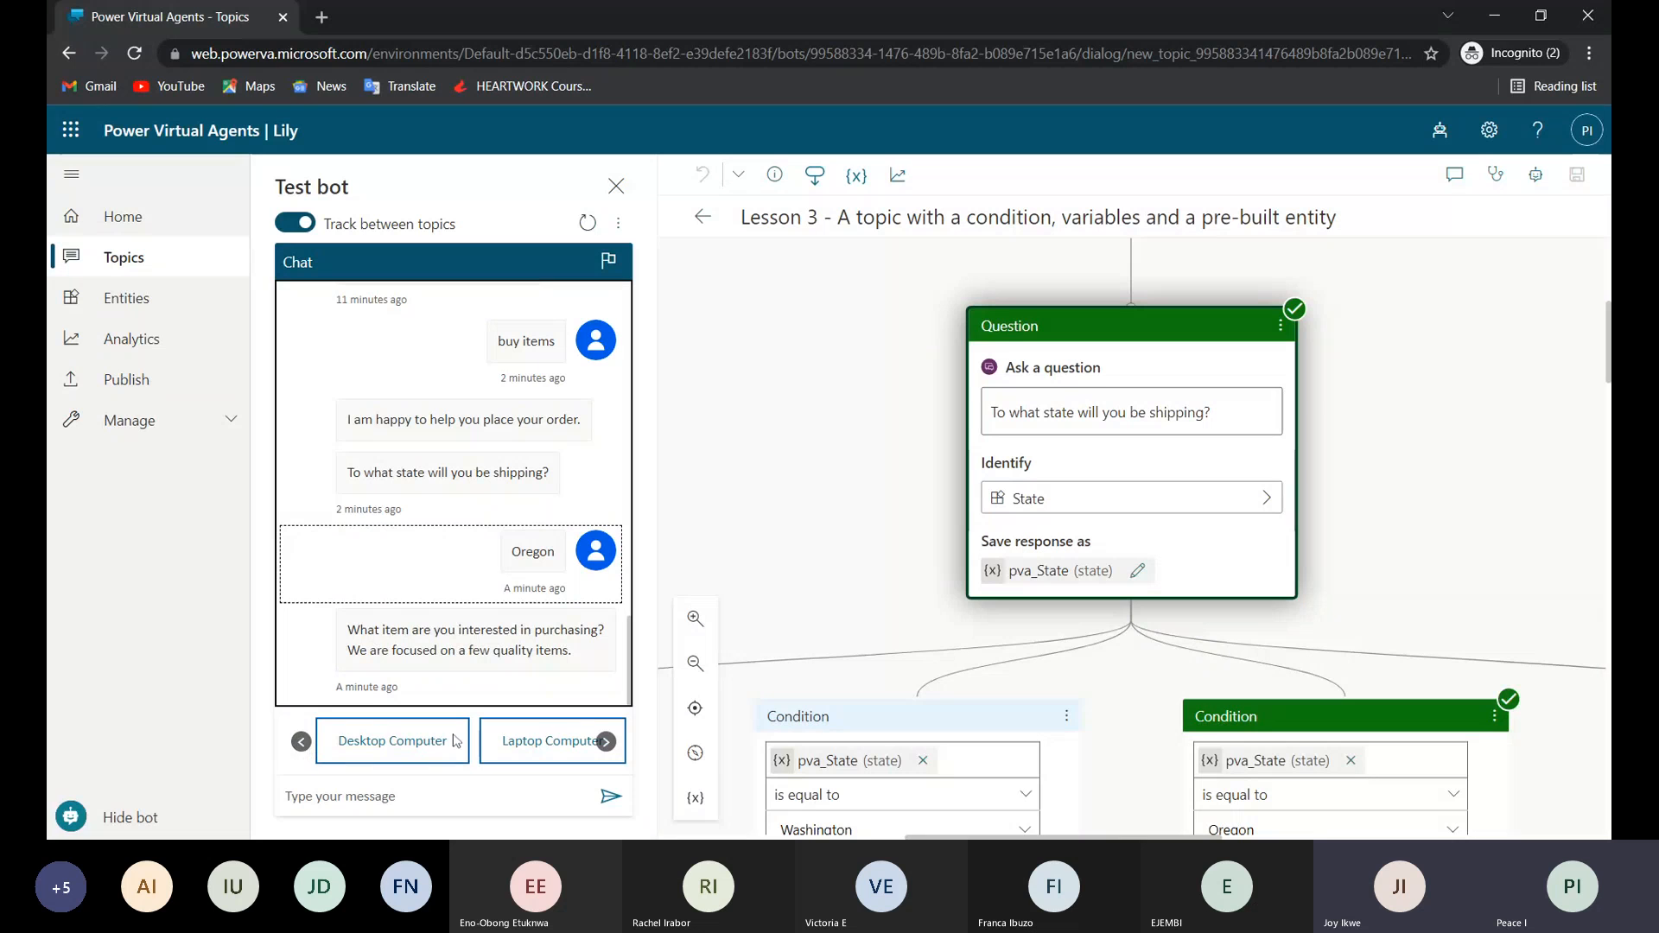
Browse the item options offered by the test bot and answer with "Laptop Computer".
click(605, 747)
click(606, 743)
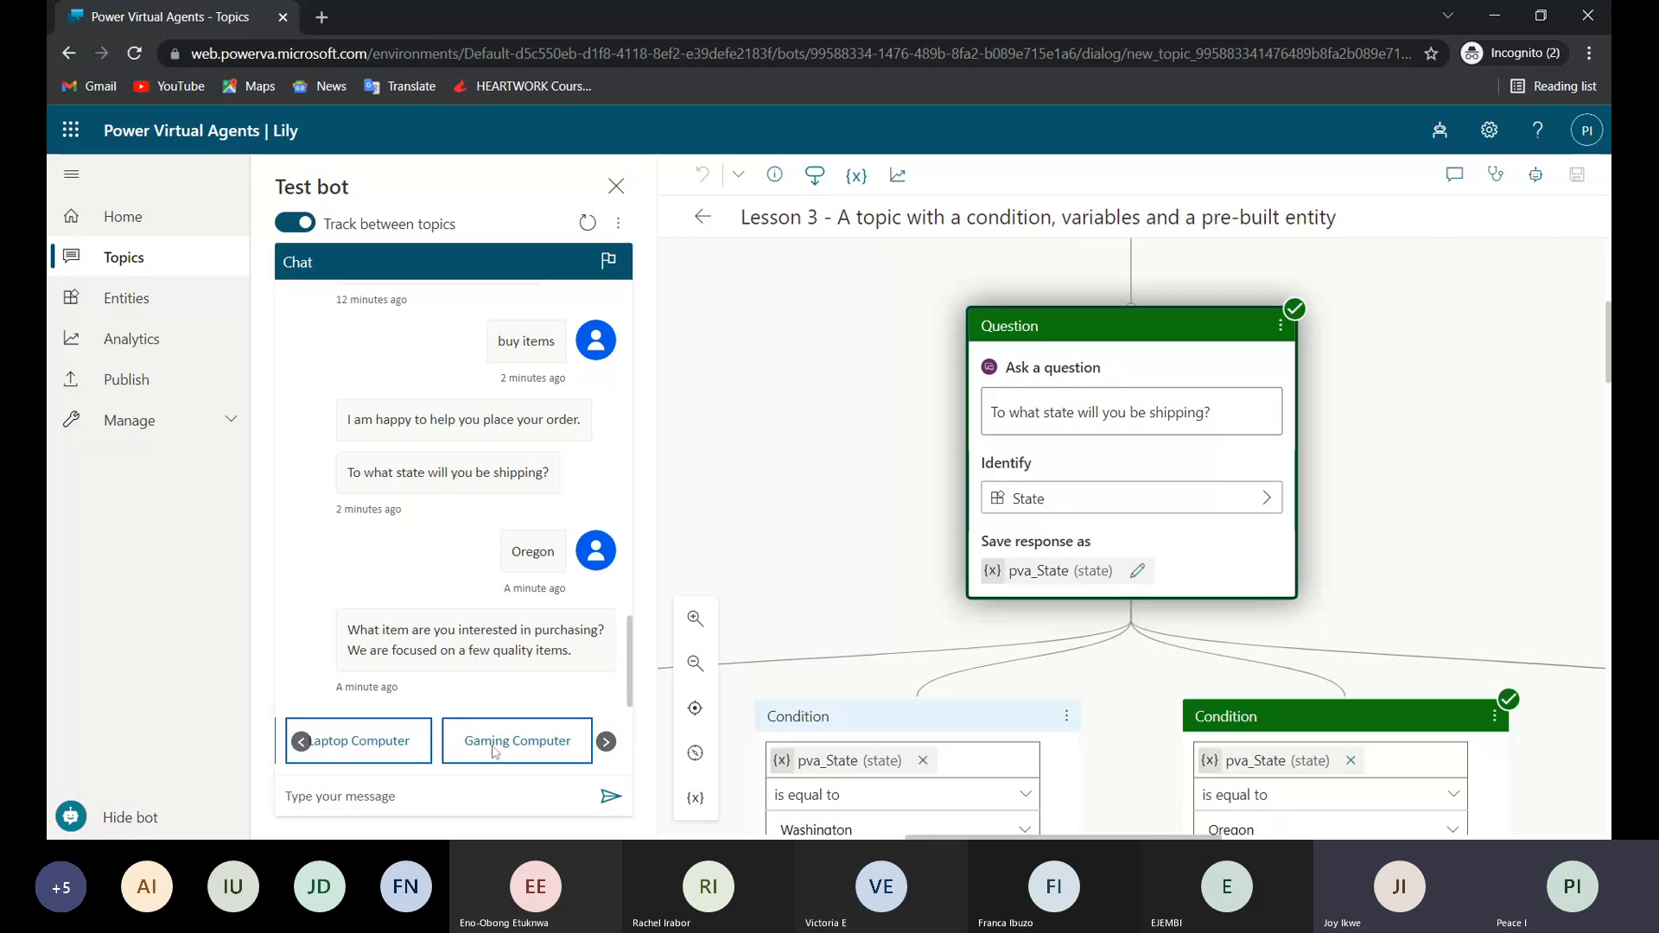
click(377, 745)
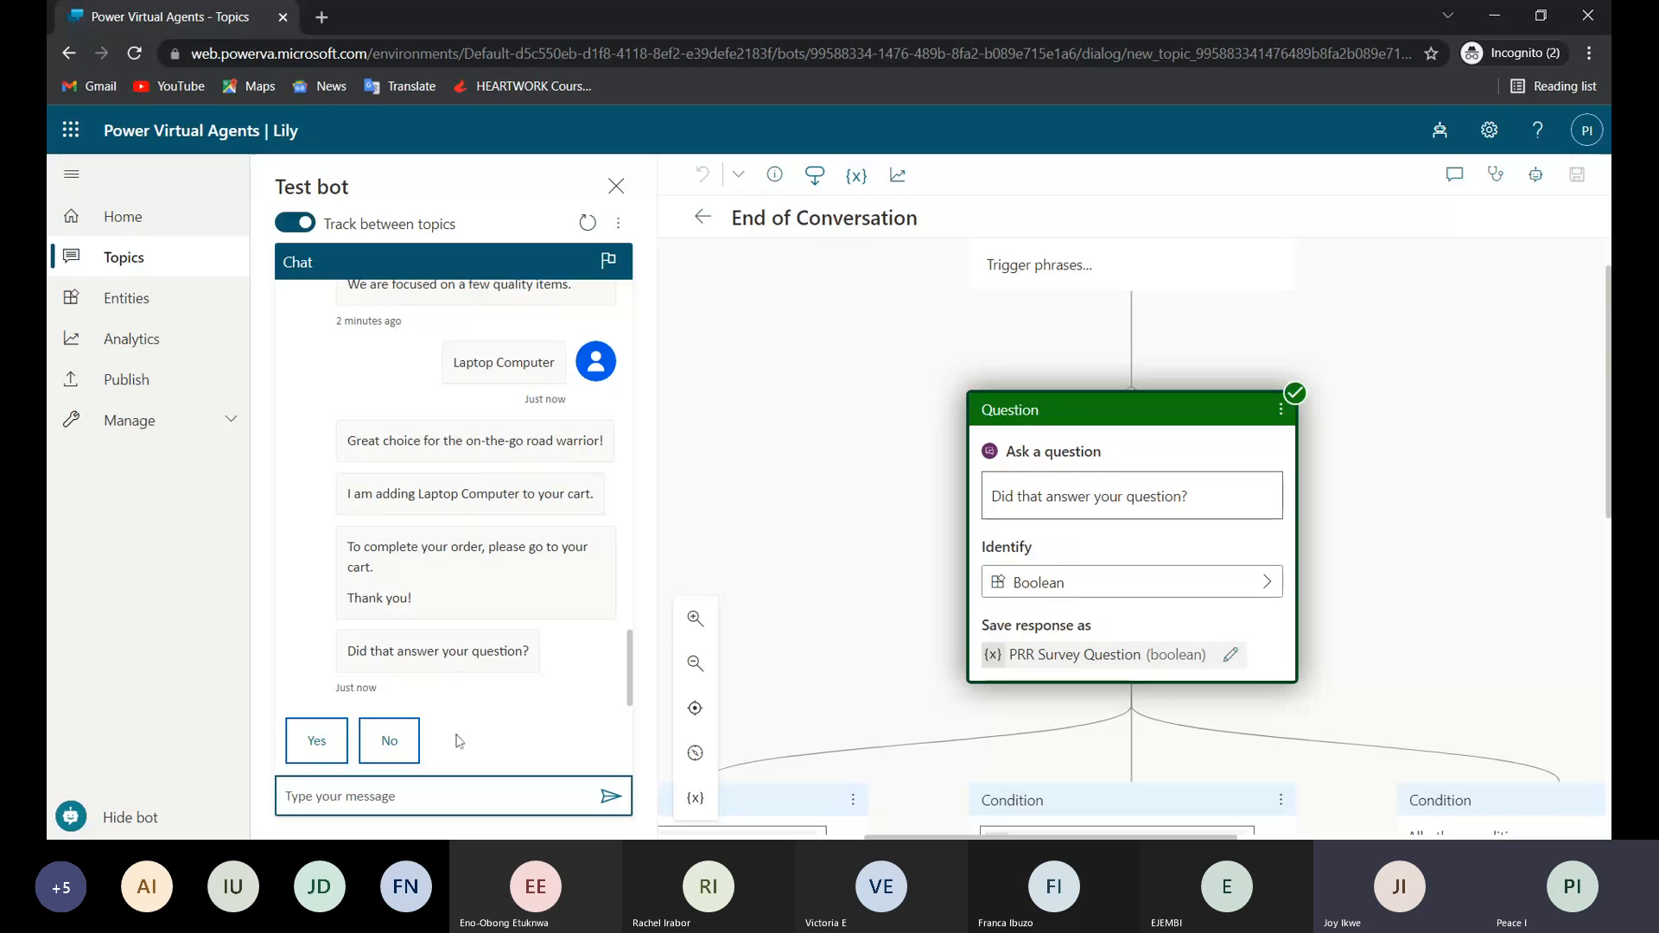
Review the End of Conversation topic's trigger, its "Did that answer your question?" question and the conditions below it.
scroll(991, 648, down, 2)
scroll(991, 648, down, 1)
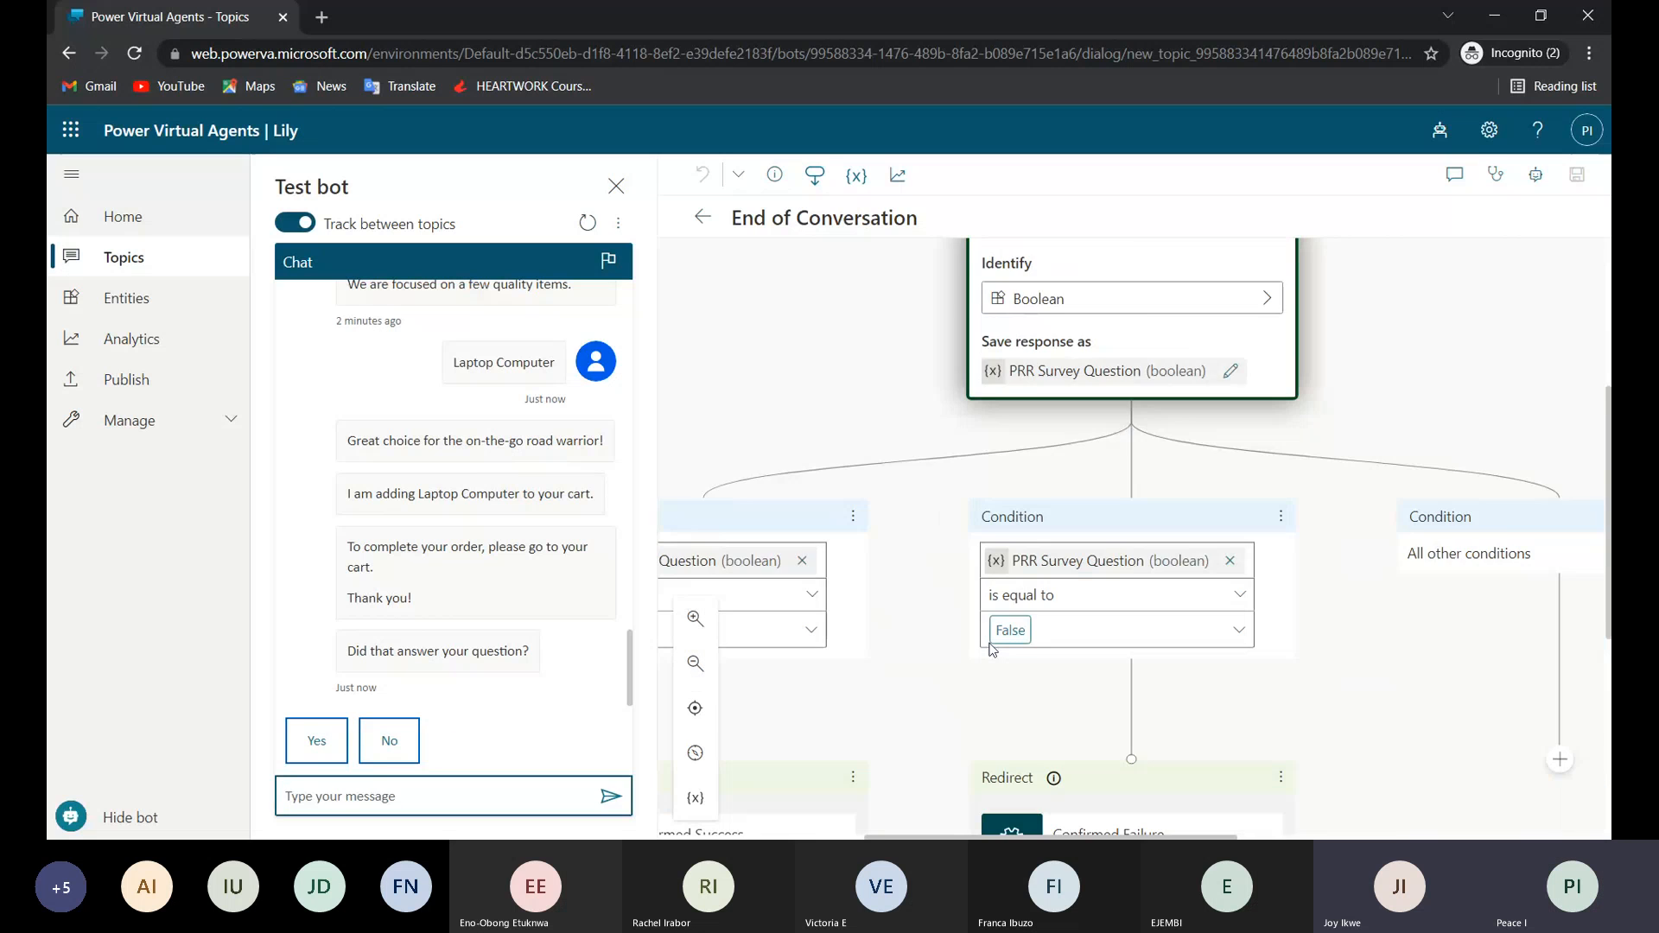
scroll(991, 648, up, 2)
scroll(991, 650, up, 1)
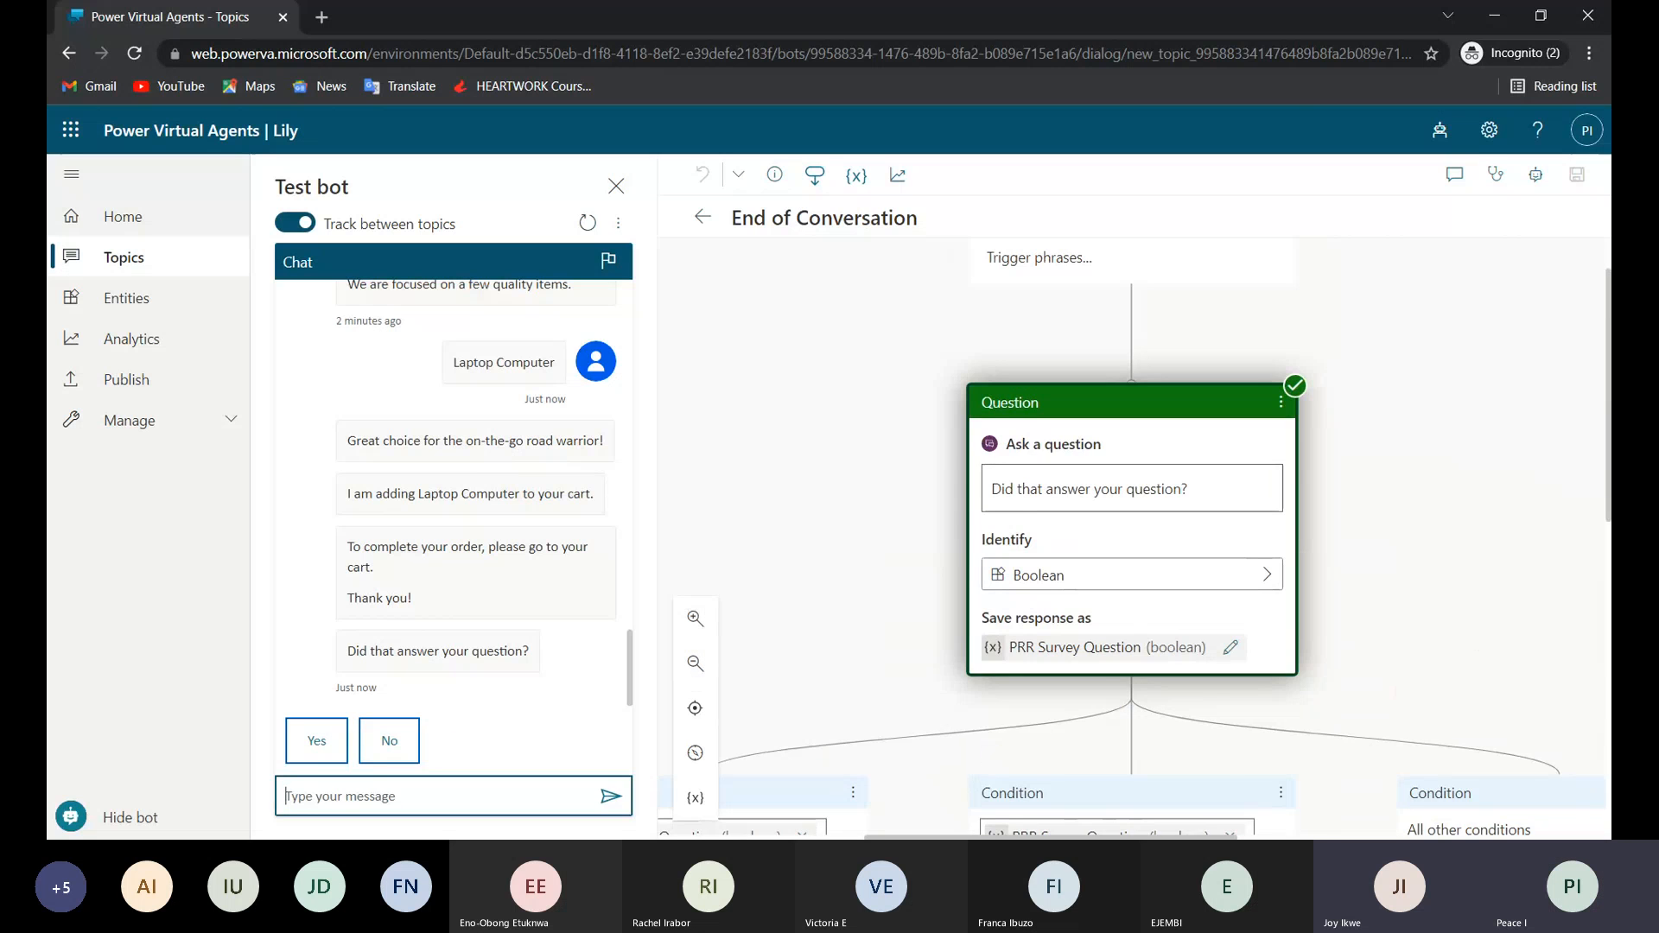
scroll(1068, 558, up, 1)
scroll(1068, 558, up, 1)
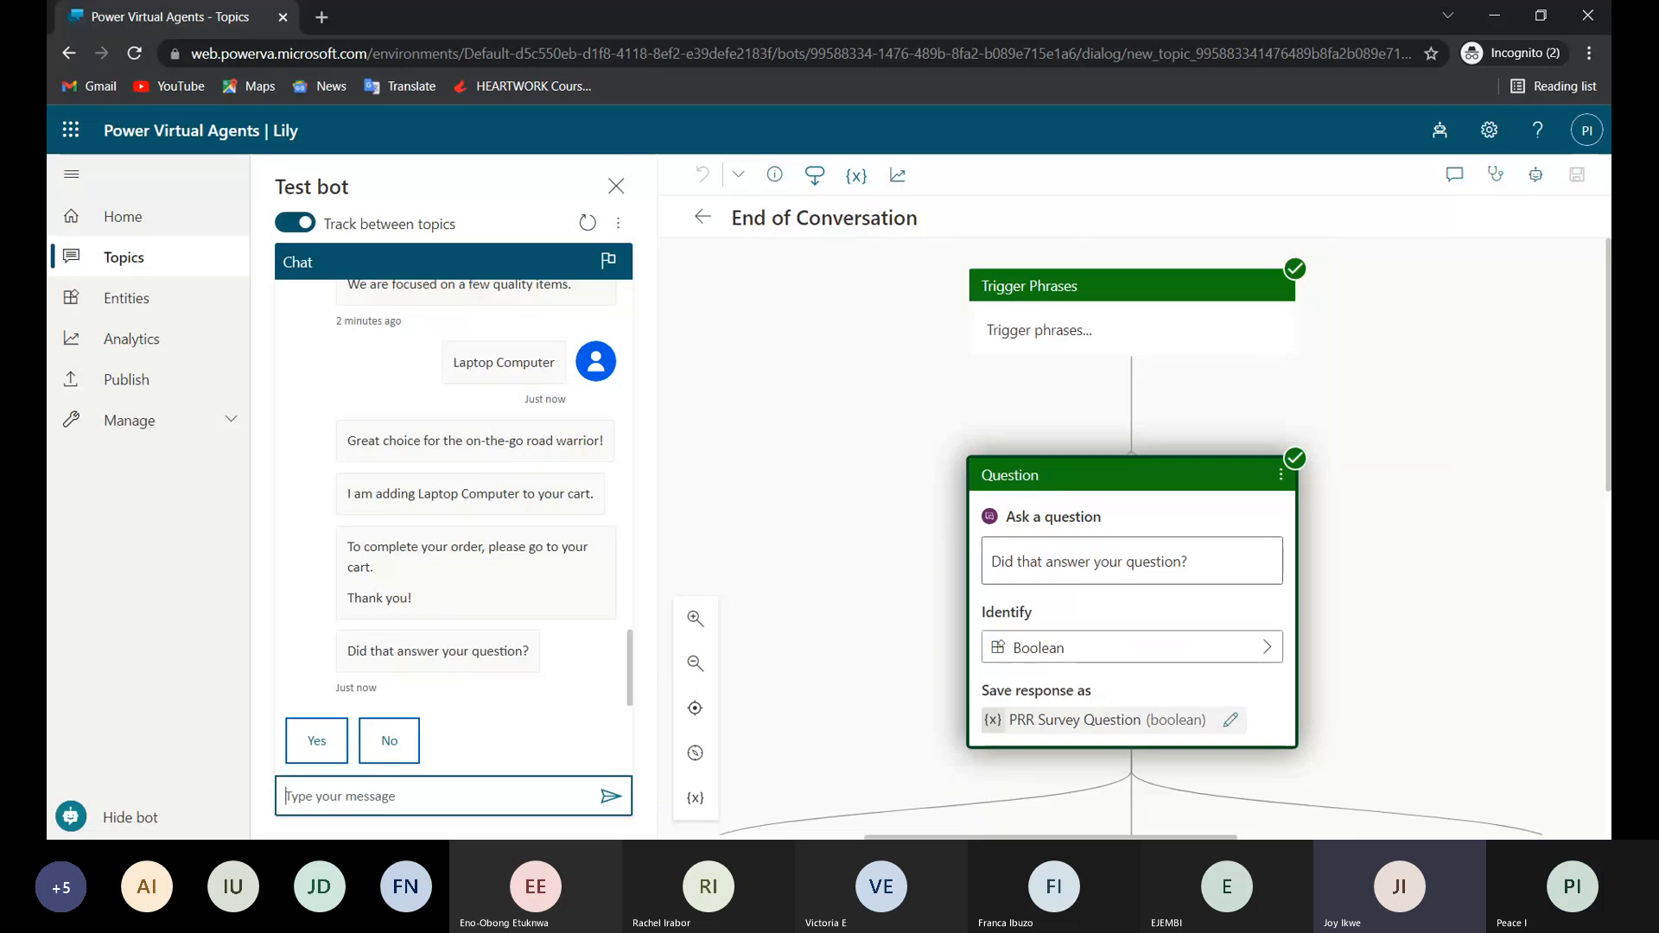
Trace the bot's order completion, cart and "Great choice" replies to their message nodes in the Lesson 3 topic.
click(467, 579)
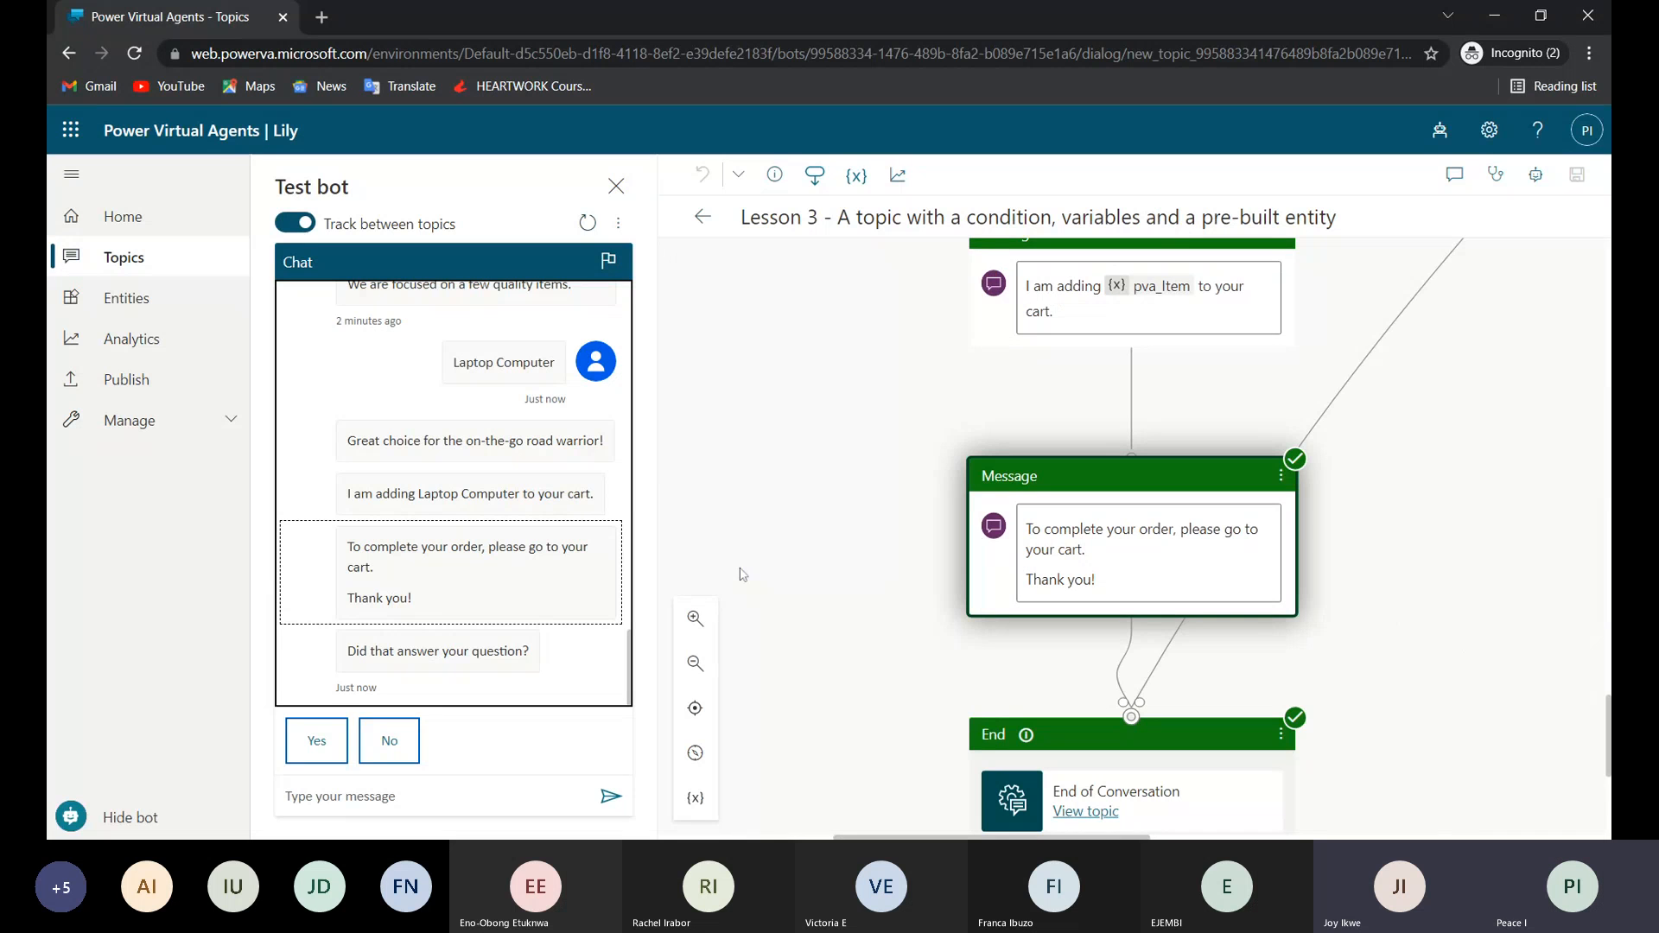
click(486, 506)
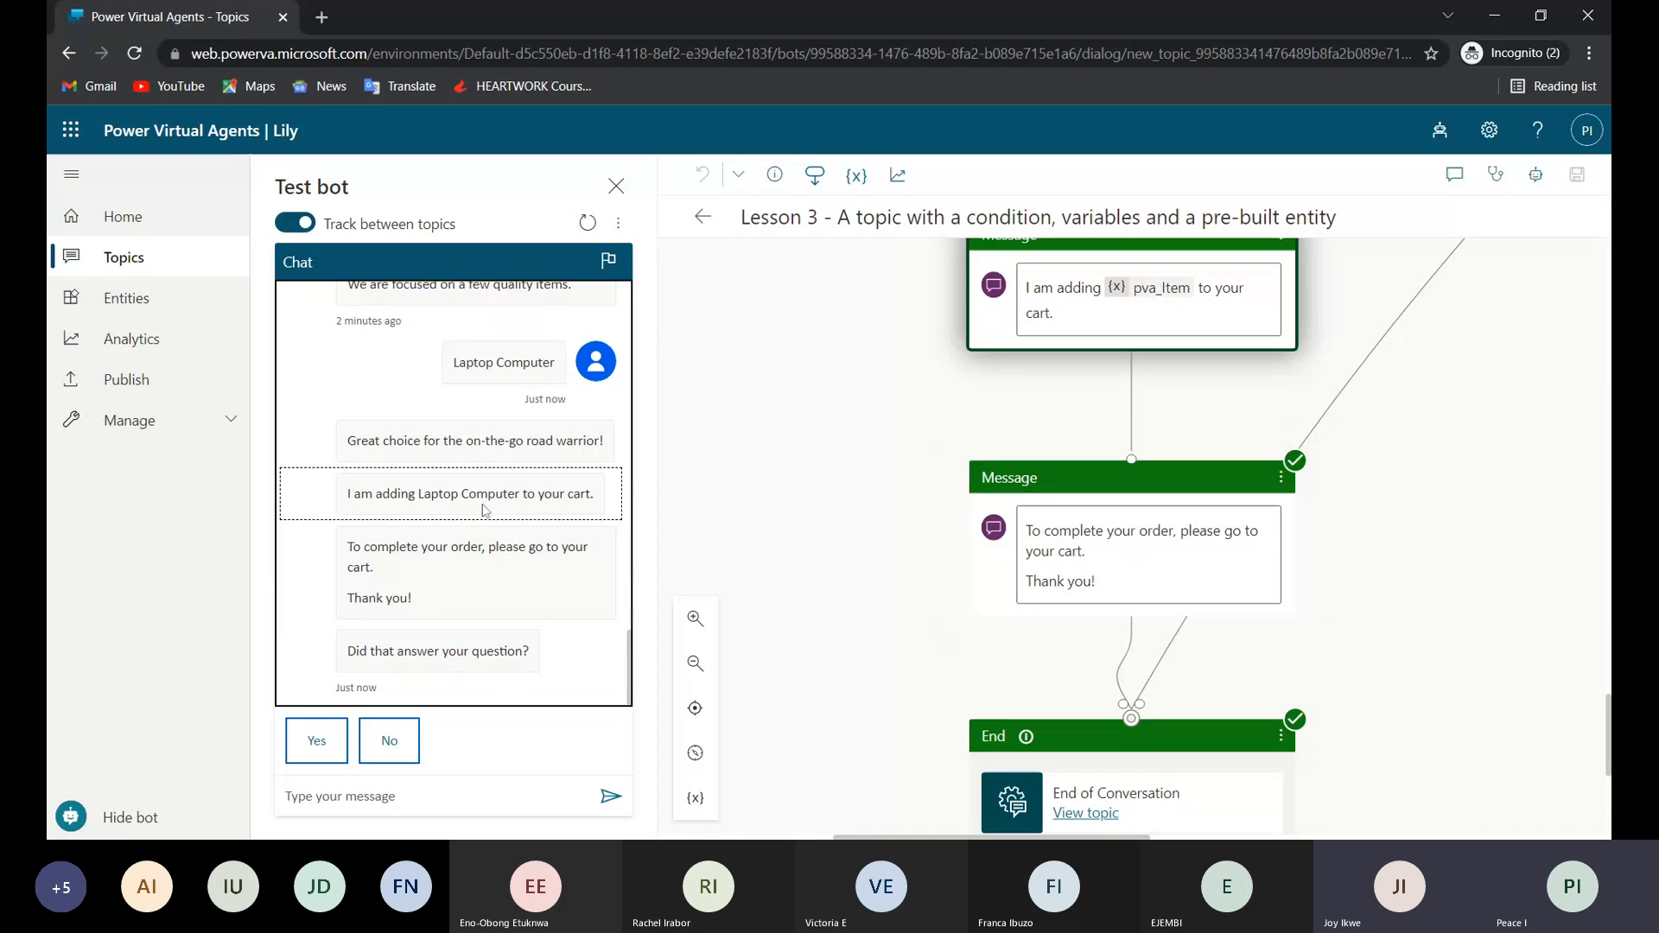
click(493, 452)
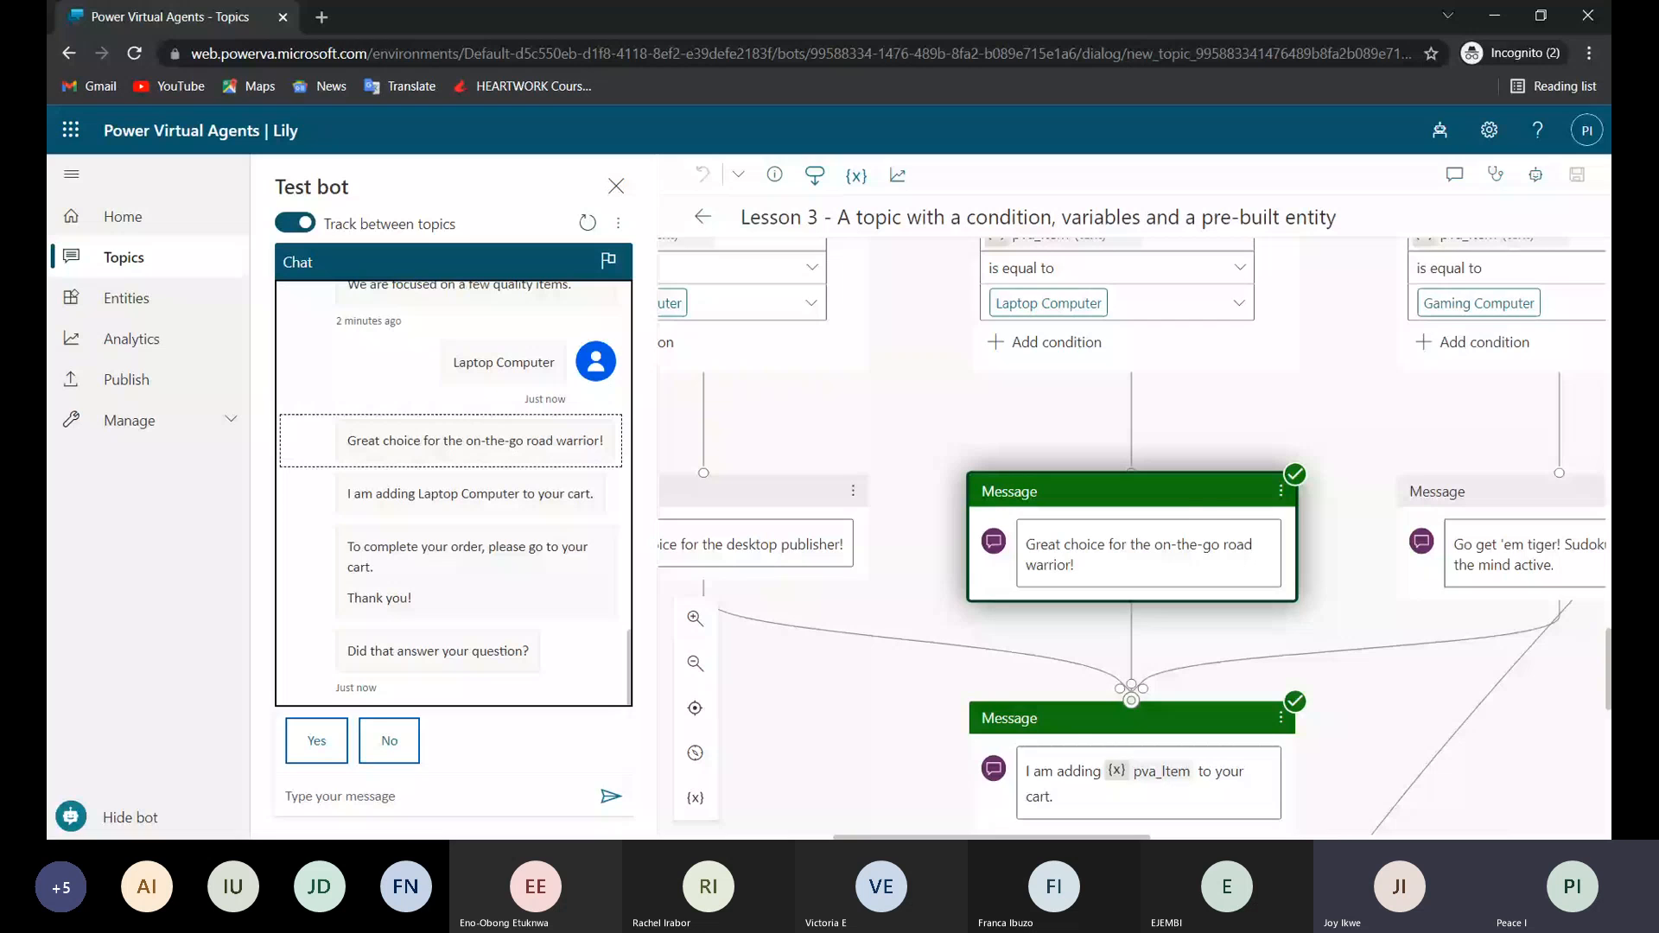
scroll(1135, 536, down, 2)
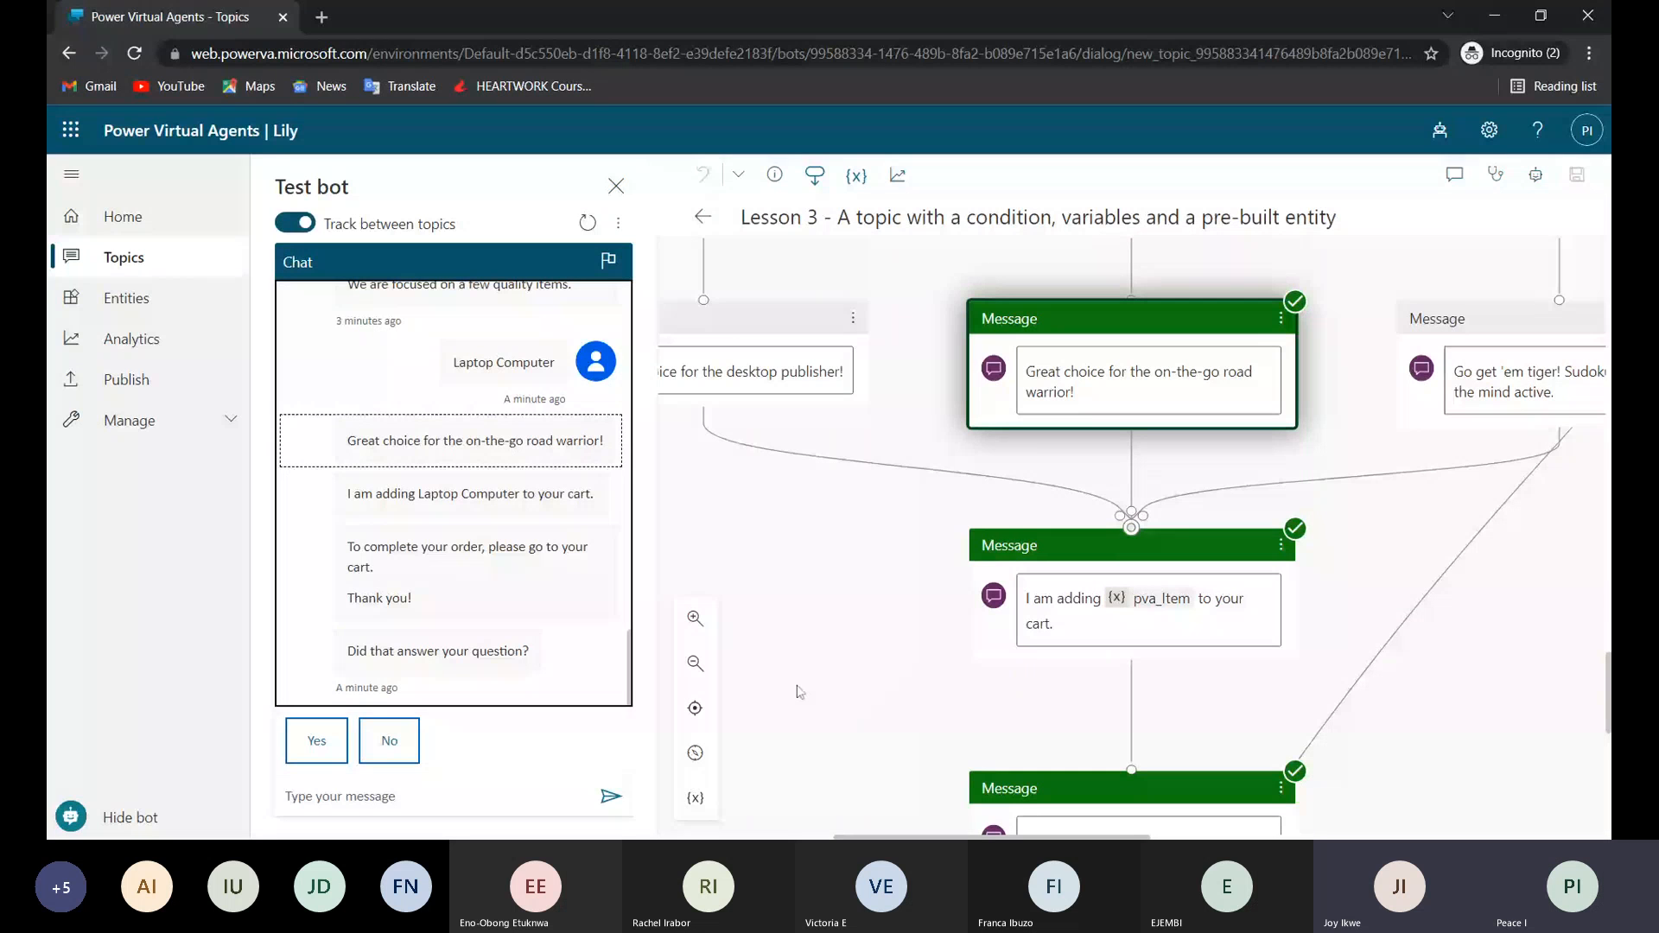
Highlight the laptop item in the cart reply and follow the path from the pva_Item message to the End node.
drag(422, 494, 523, 494)
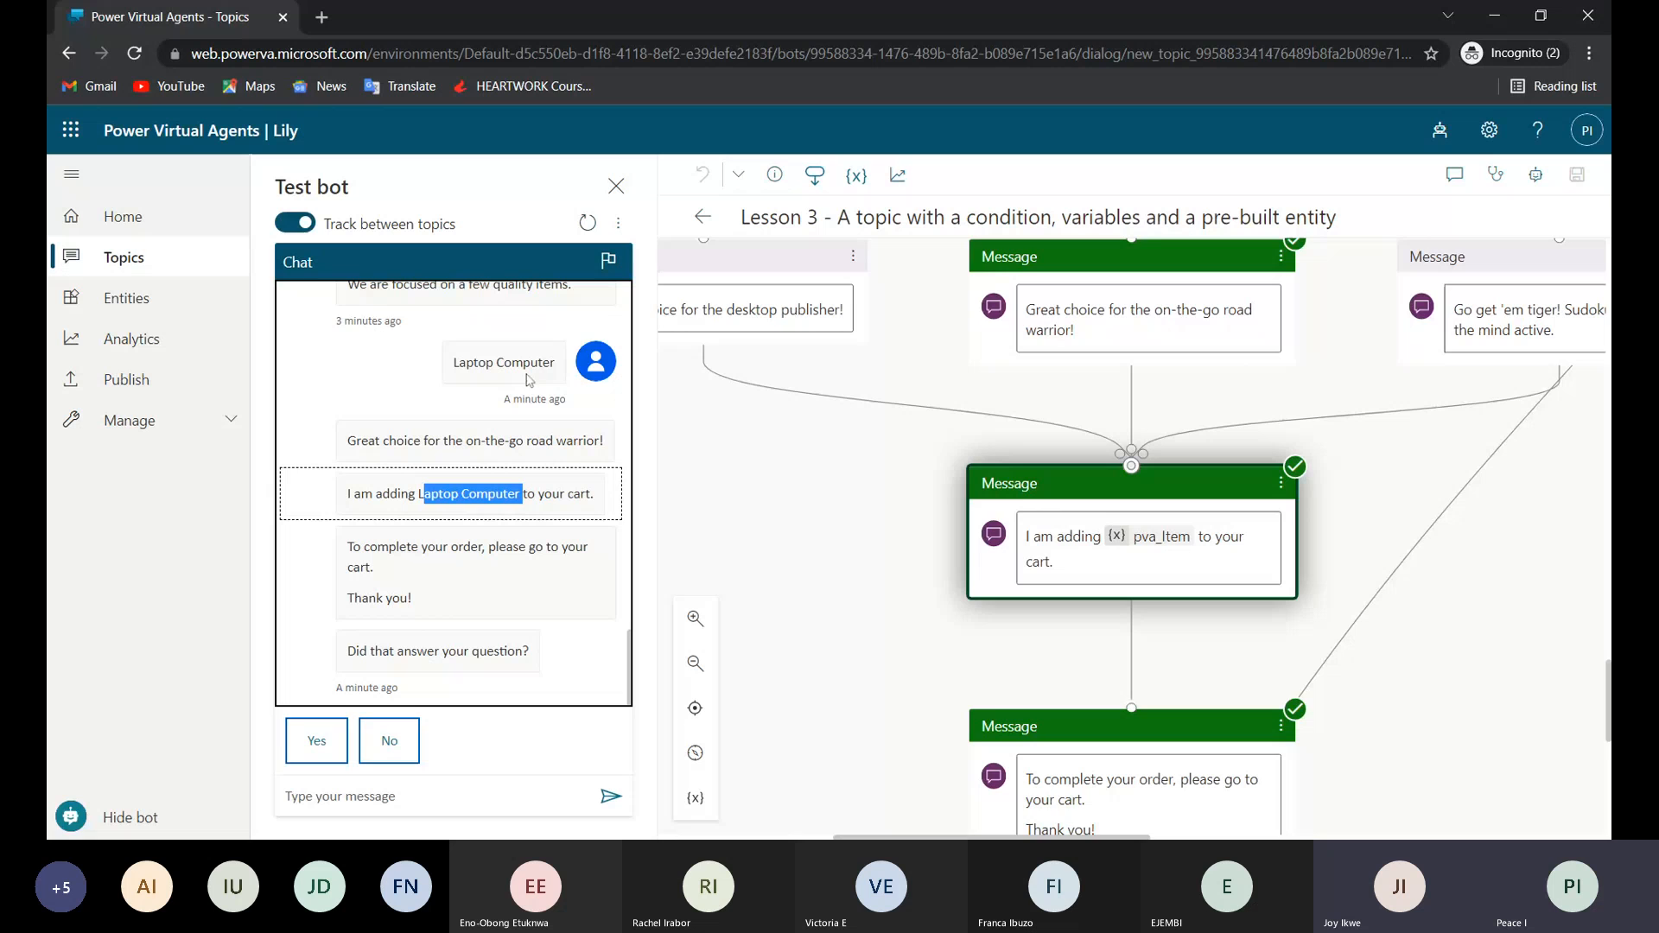
scroll(1097, 748, down, 1)
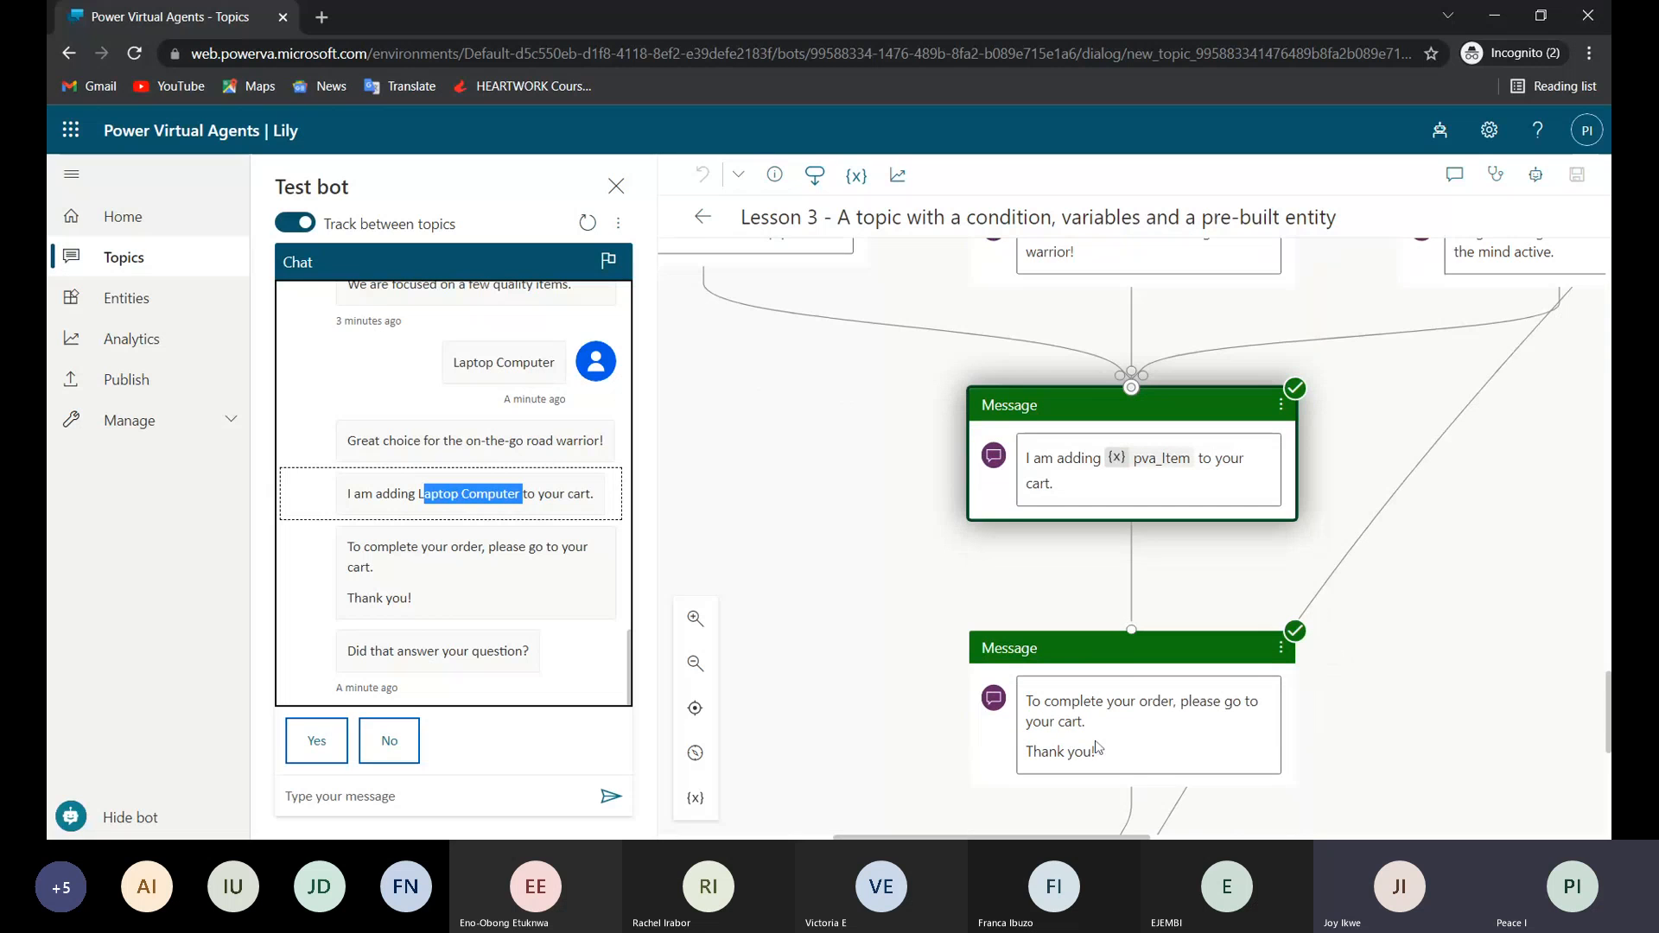
scroll(1097, 748, down, 1)
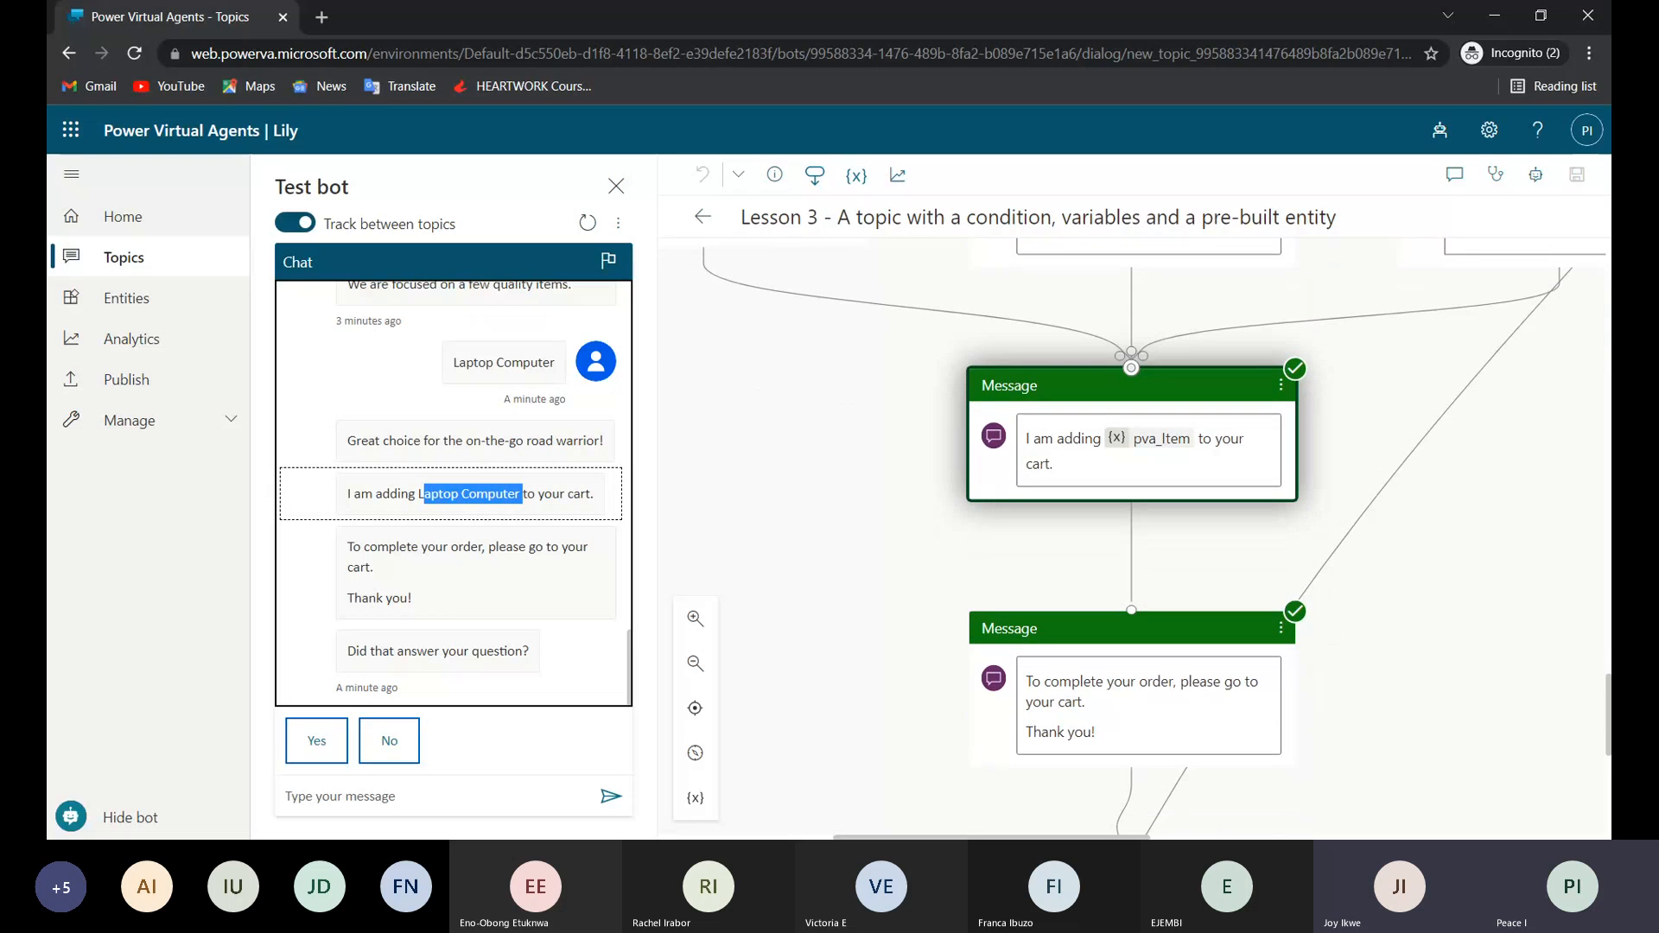
scroll(1132, 536, down, 3)
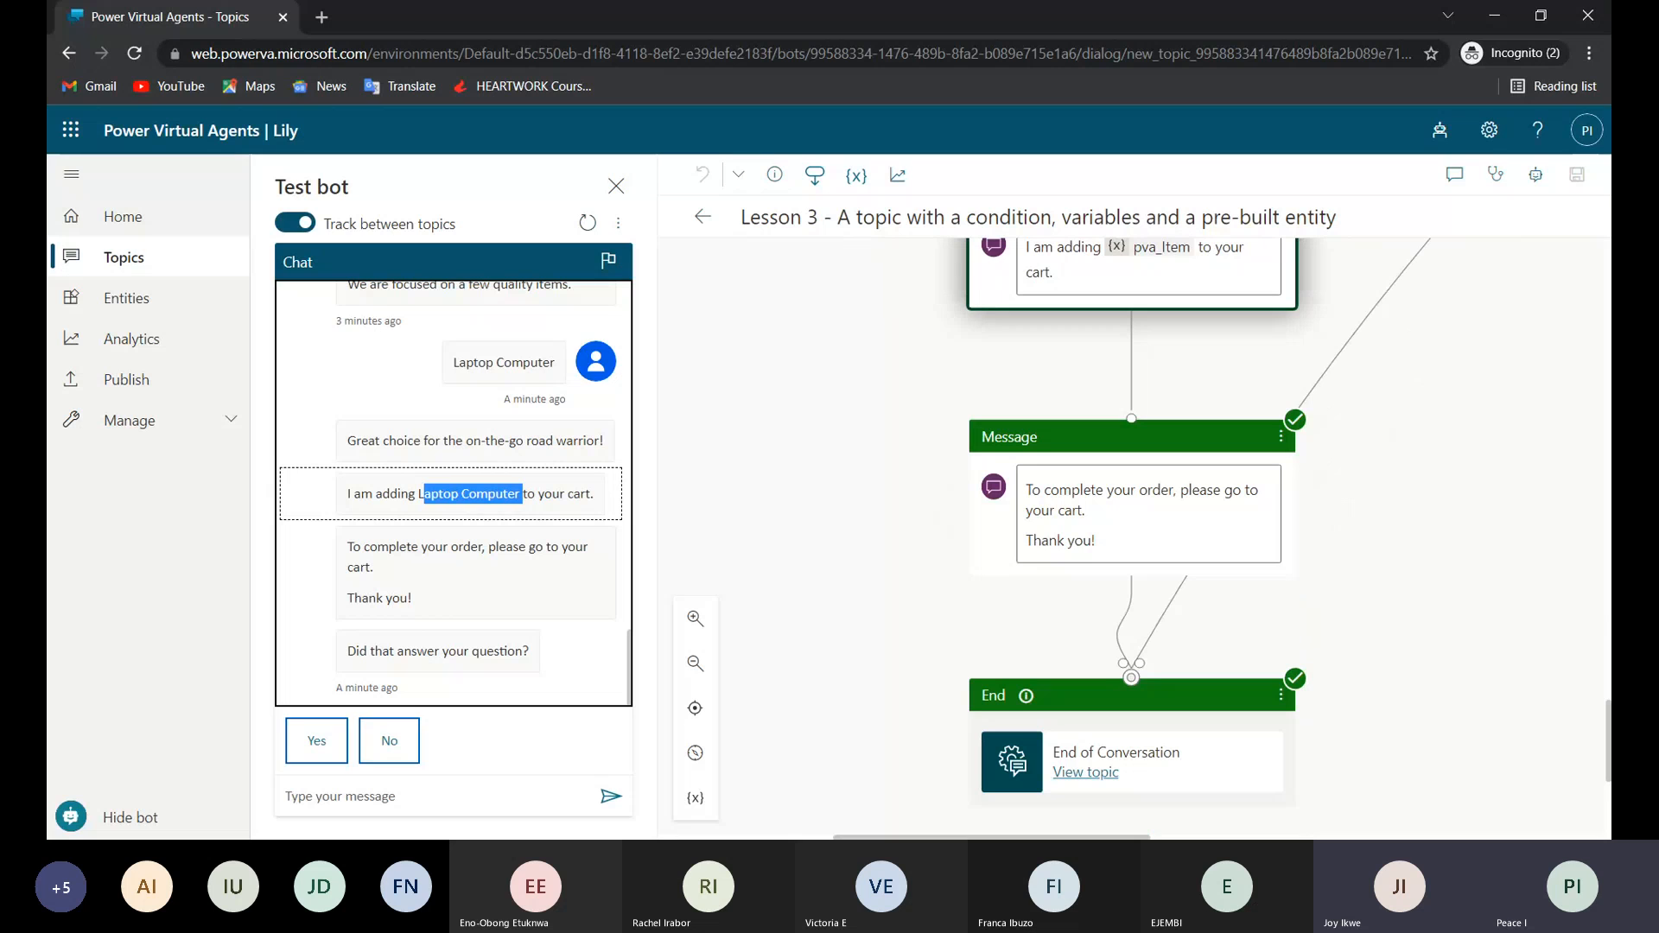
Open the End of Conversation topic from the End node and answer the bot's "Did that answer your question?" with "Yes".
click(1080, 774)
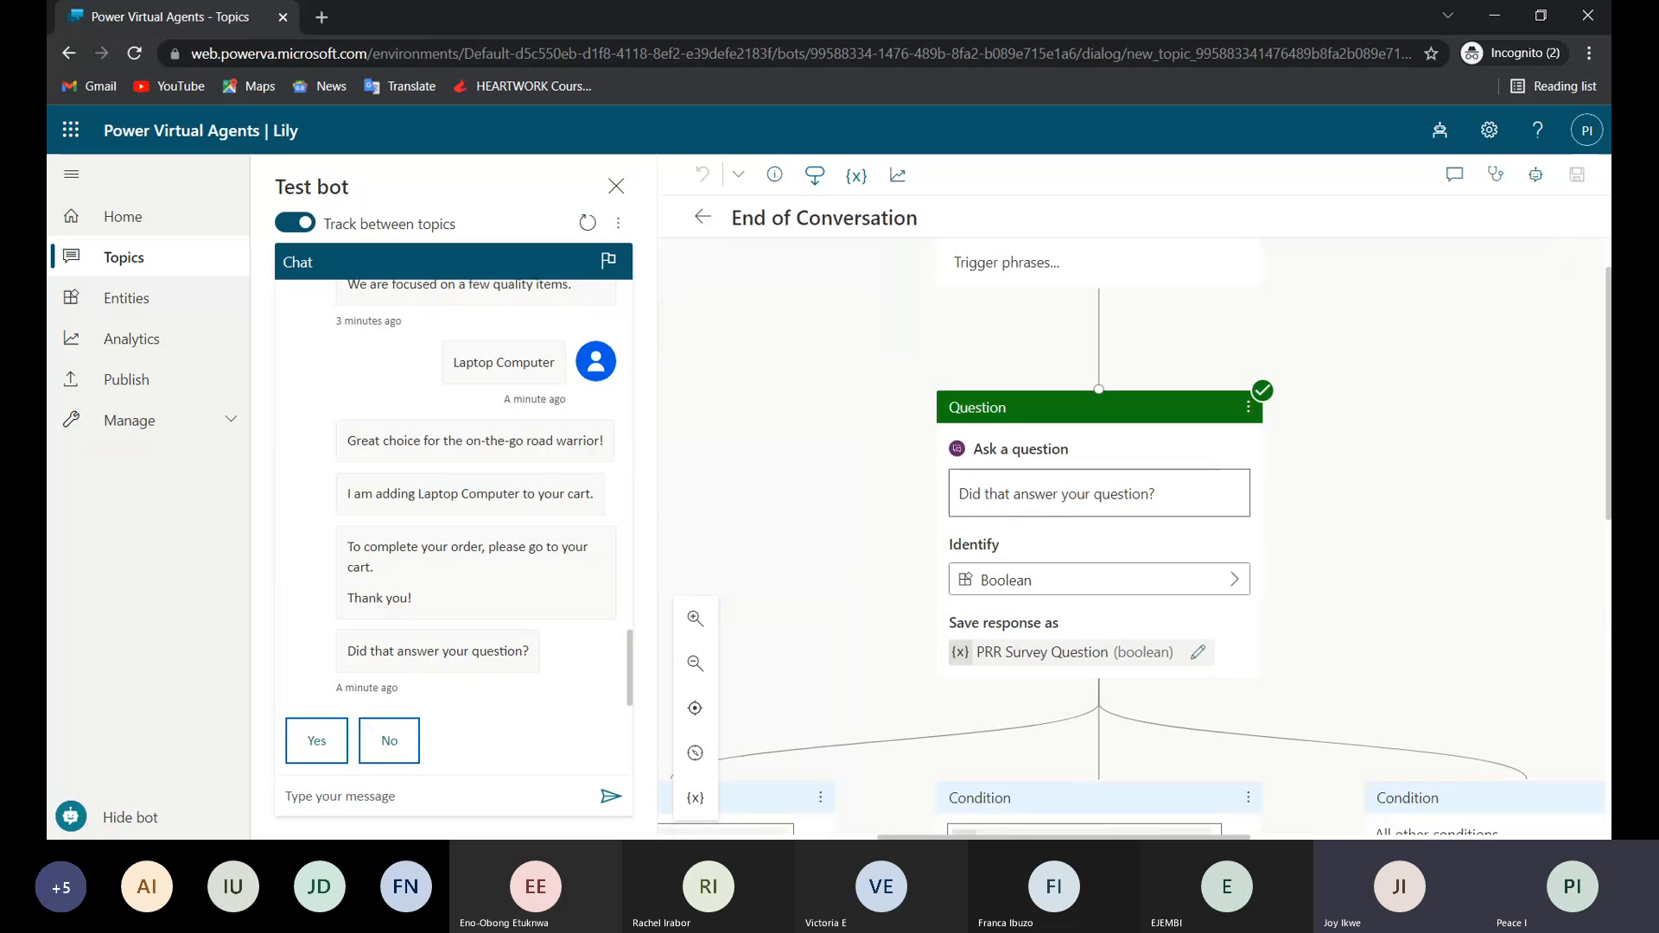
scroll(1132, 536, down, 3)
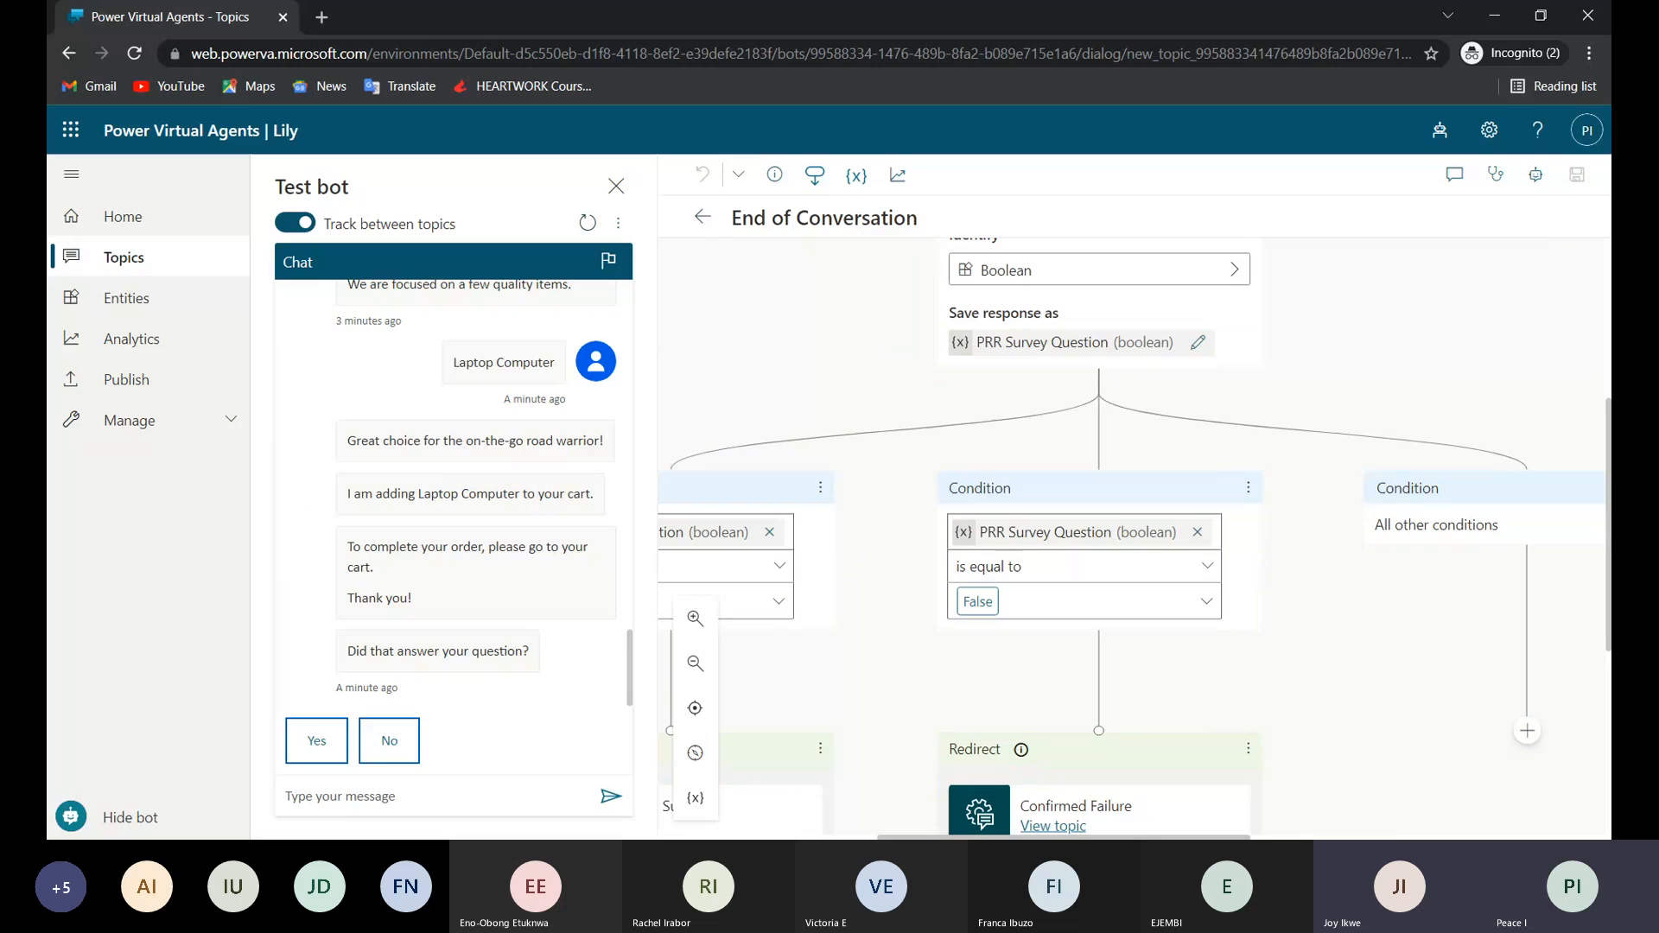
click(318, 740)
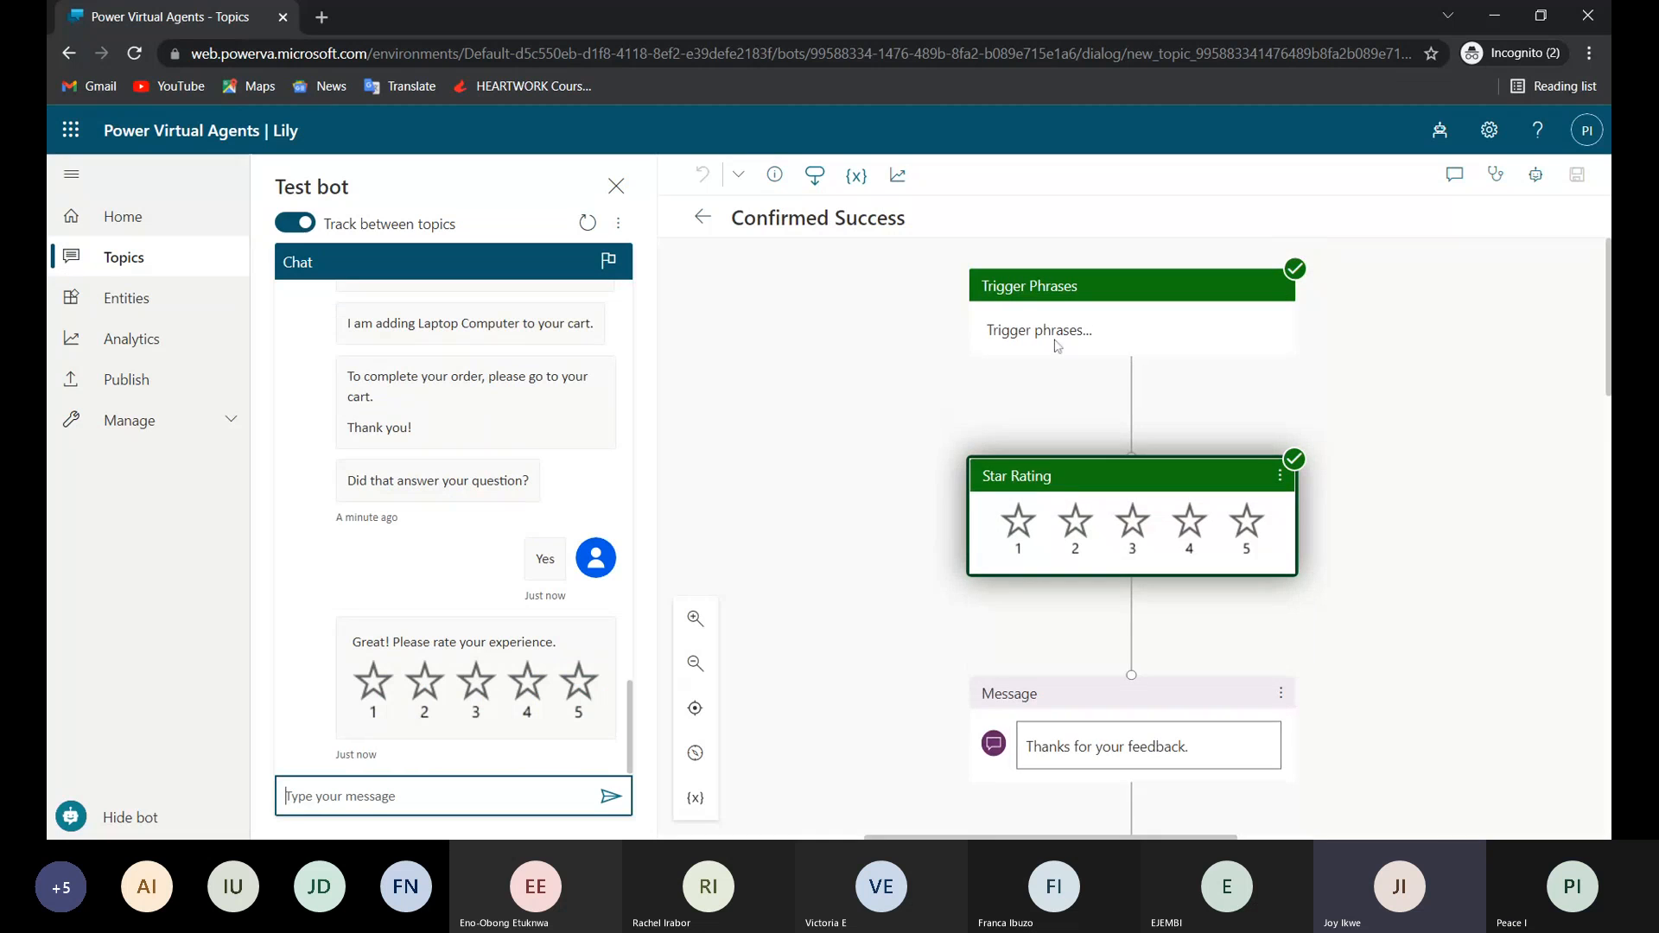
Trace the "Yes" reply to the True condition and compare its Confirmed Success redirect with the False branch's Confirmed Failure redirect.
click(570, 570)
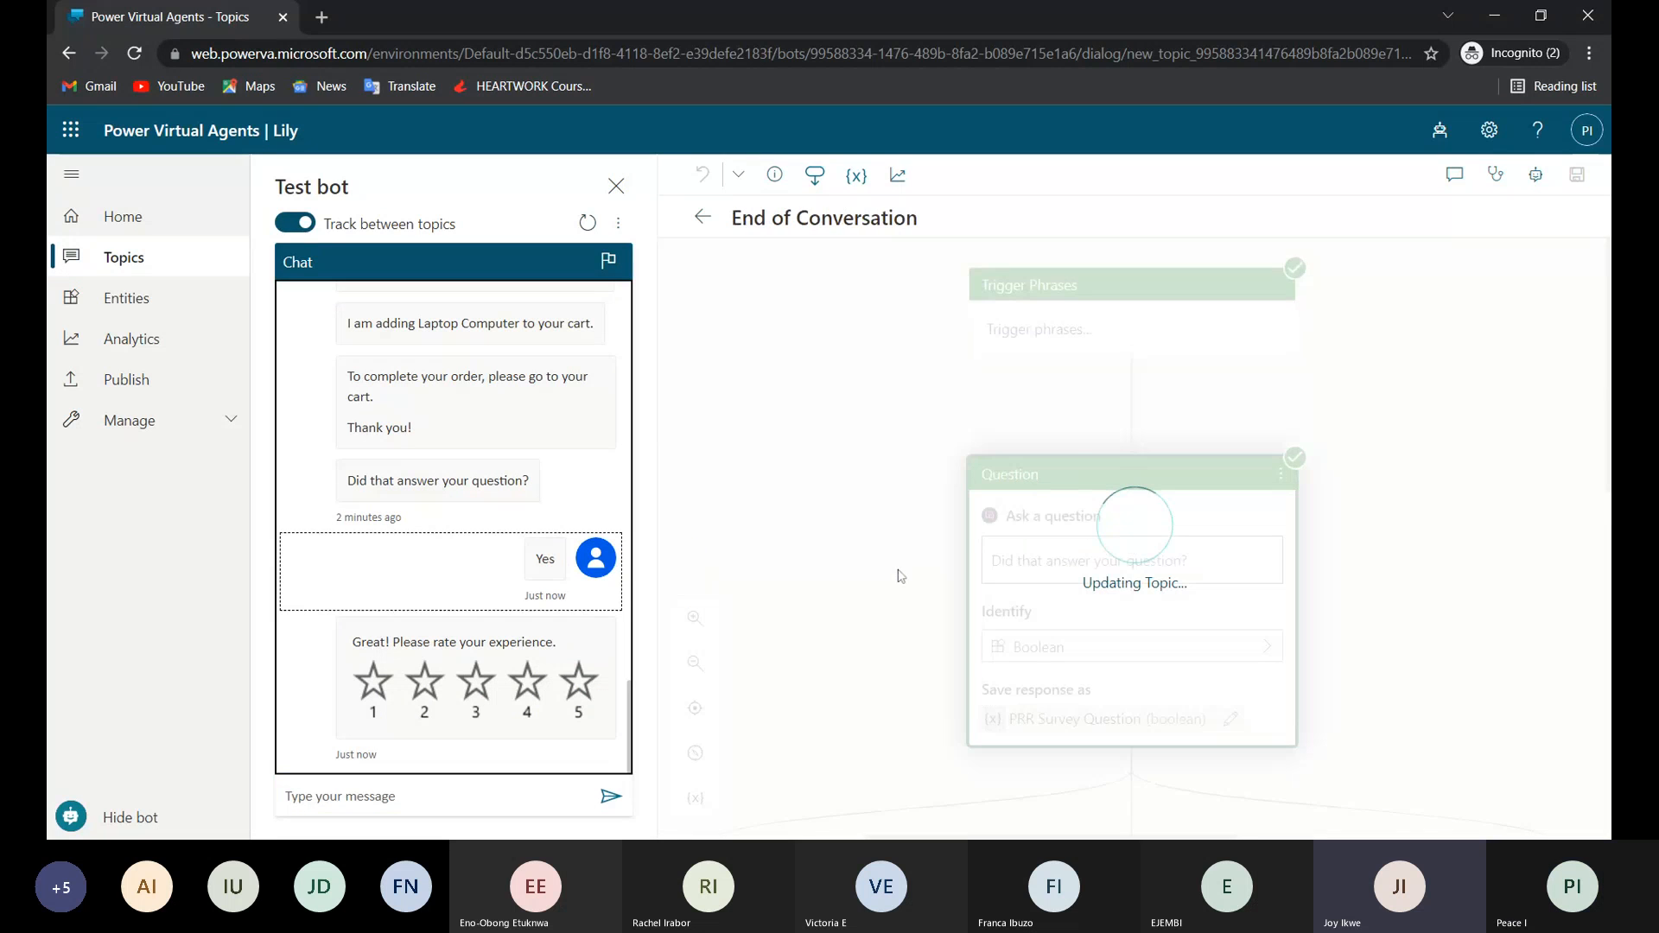
scroll(911, 626, down, 4)
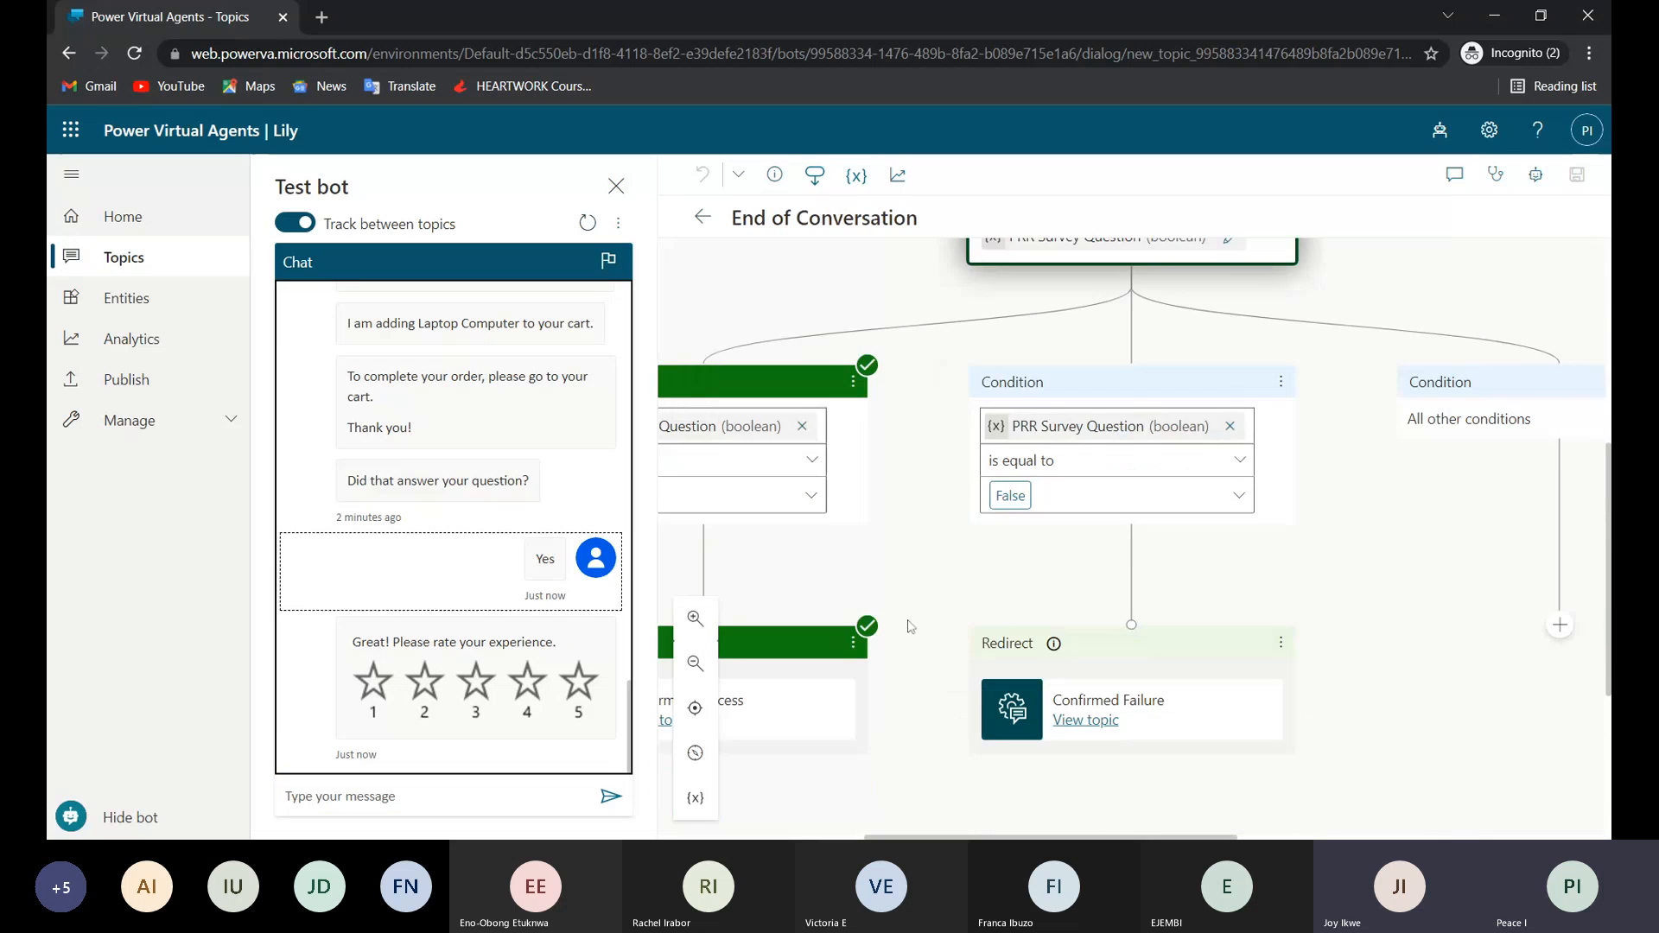
scroll(910, 626, left, 4)
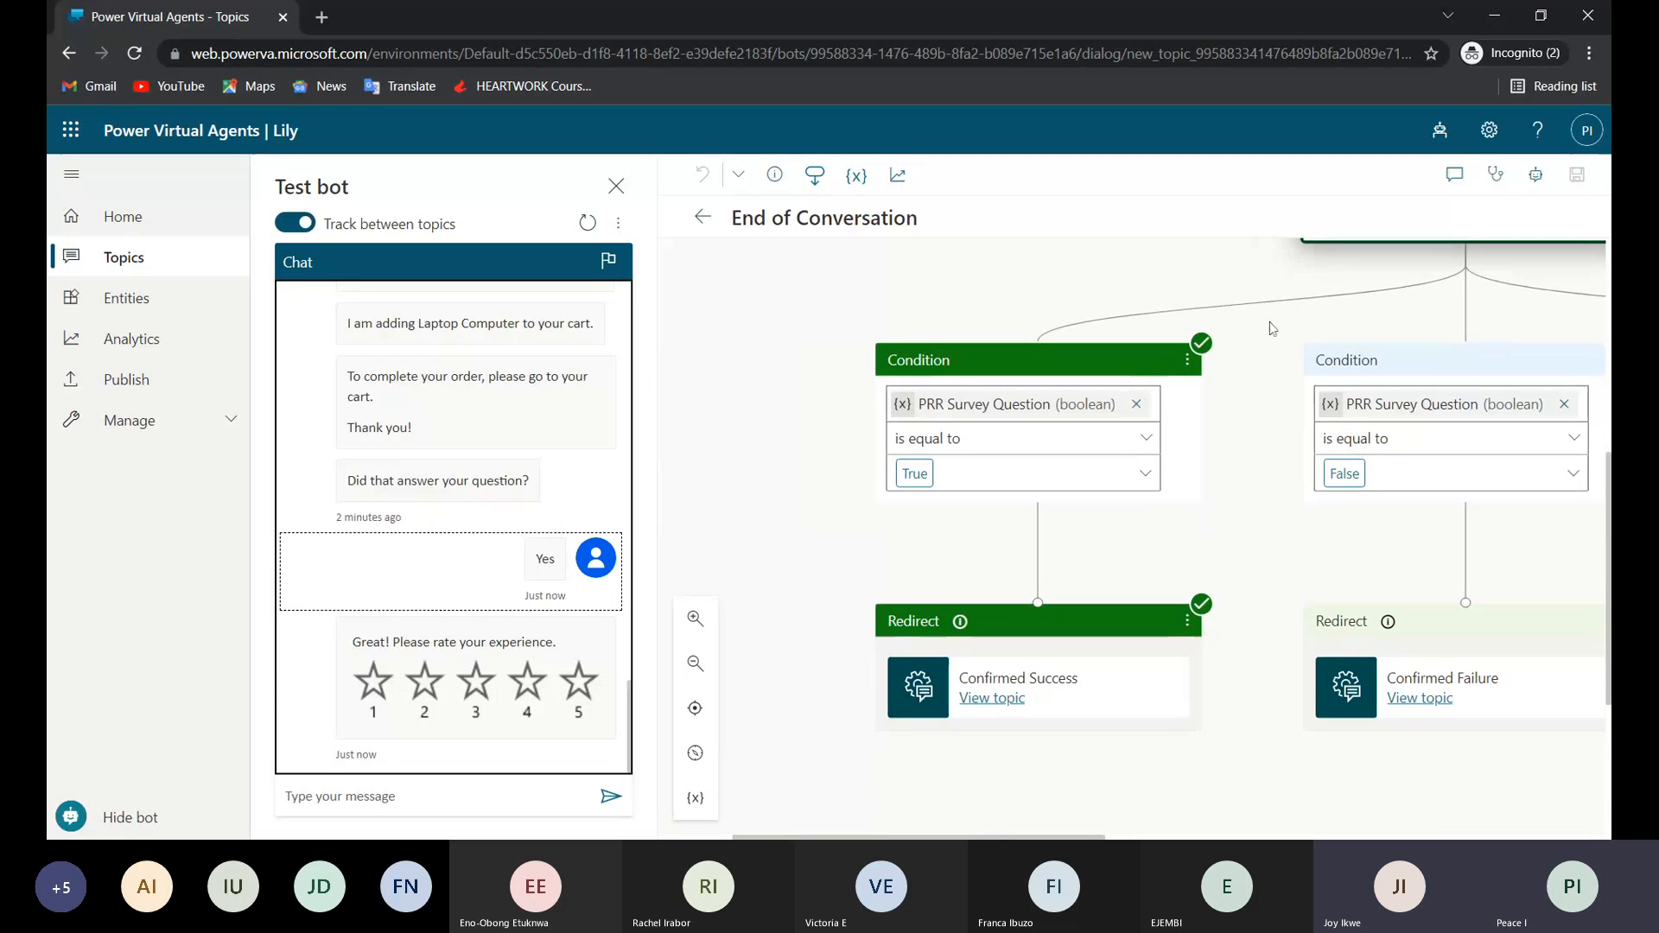
scroll(1270, 329, right, 7)
scroll(1270, 328, left, 5)
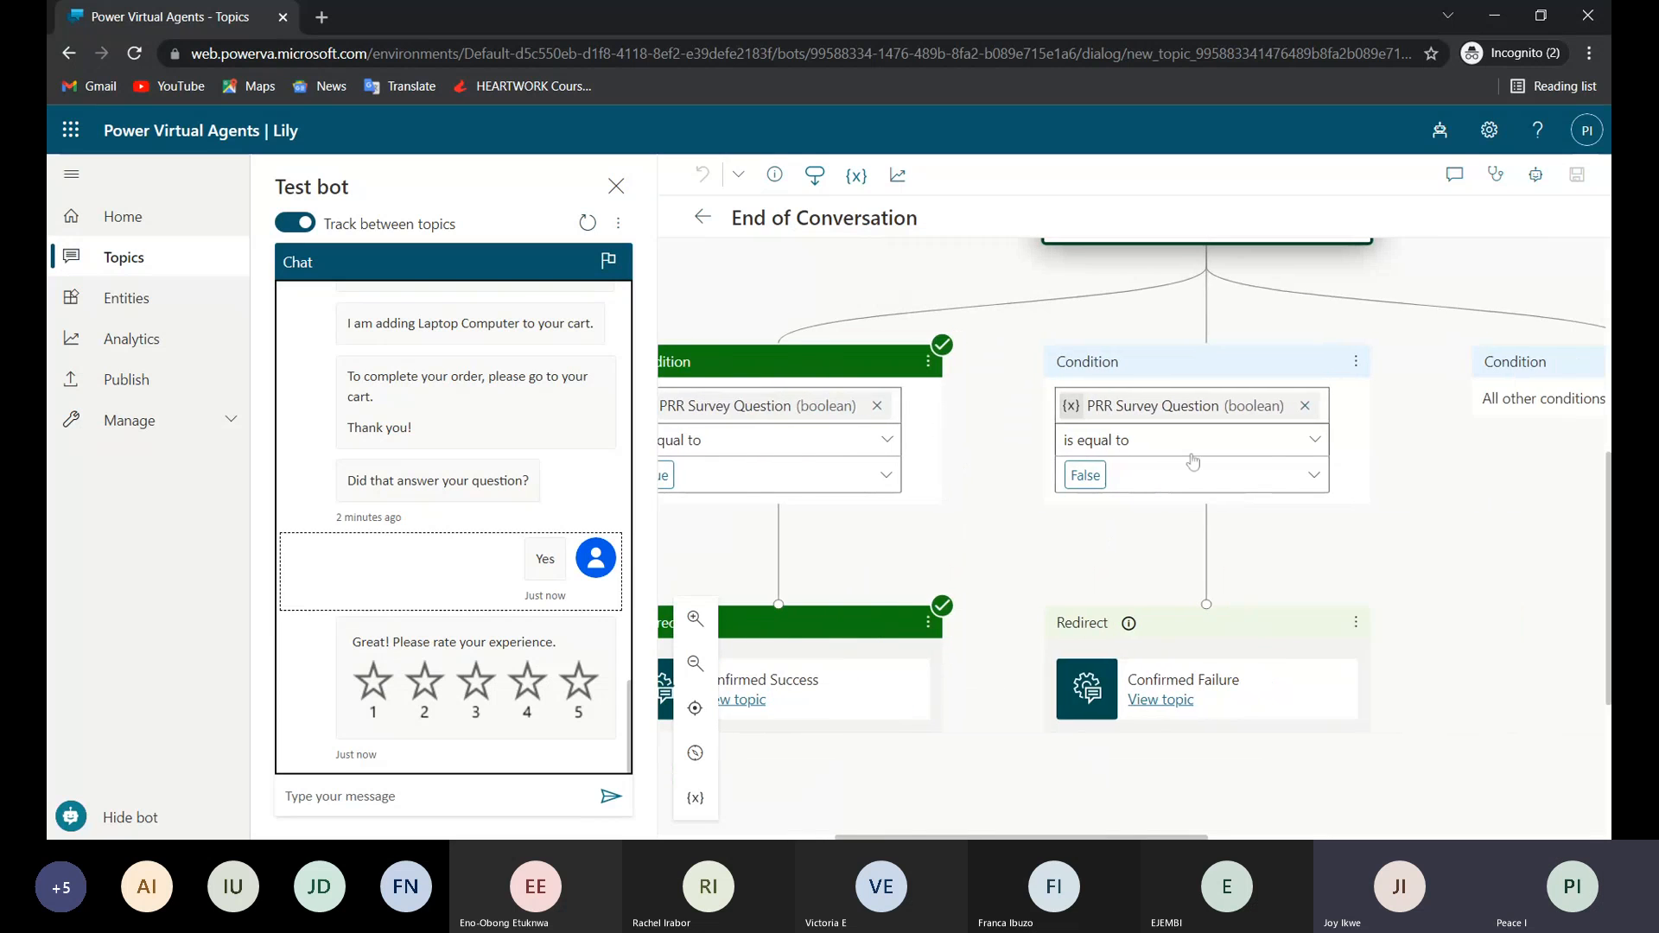
scroll(1193, 460, right, 3)
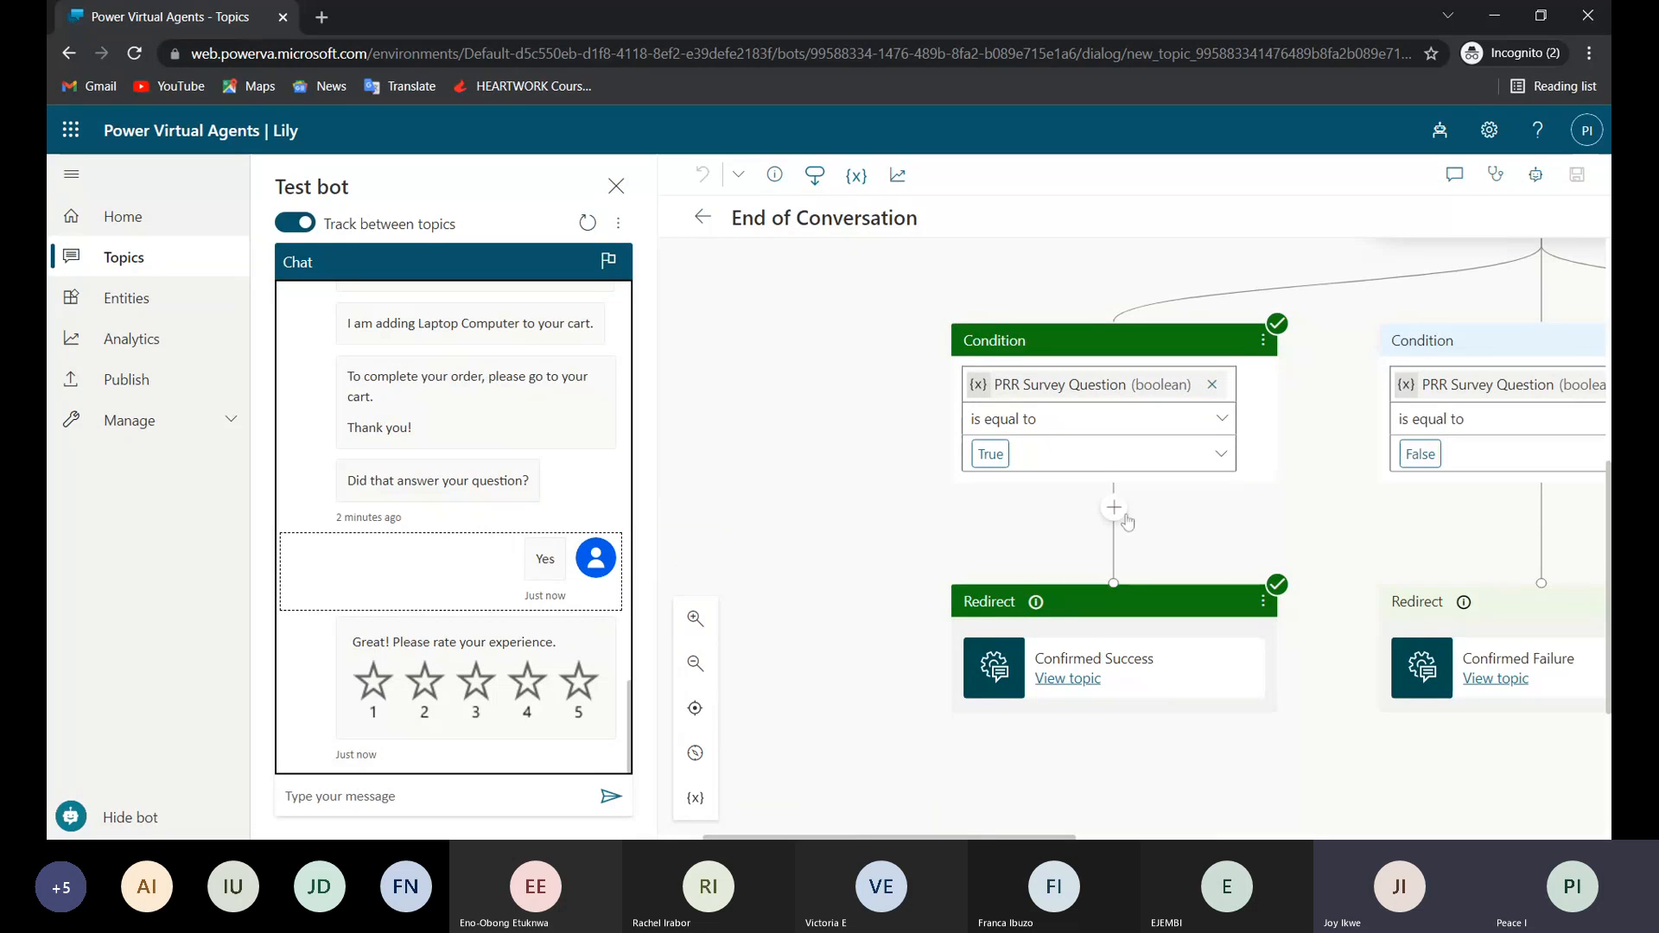
scroll(1123, 519, down, 1)
mouse_move(1036, 527)
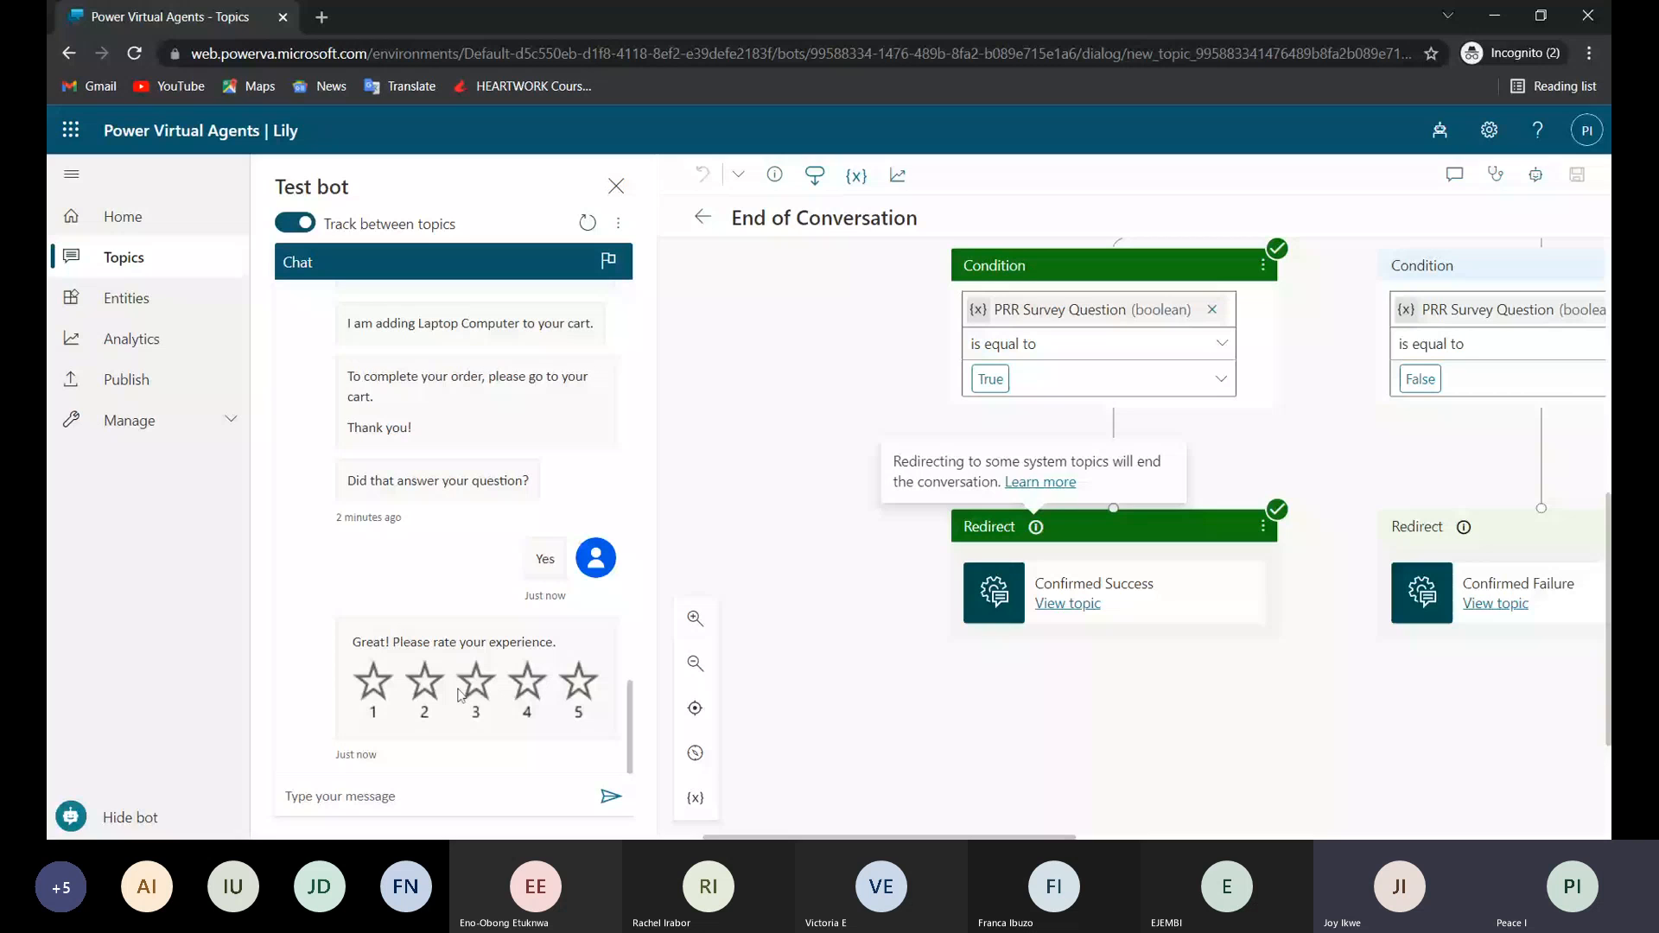
Rate the chat experience 4 stars and decline further help with "No, thanks".
click(535, 691)
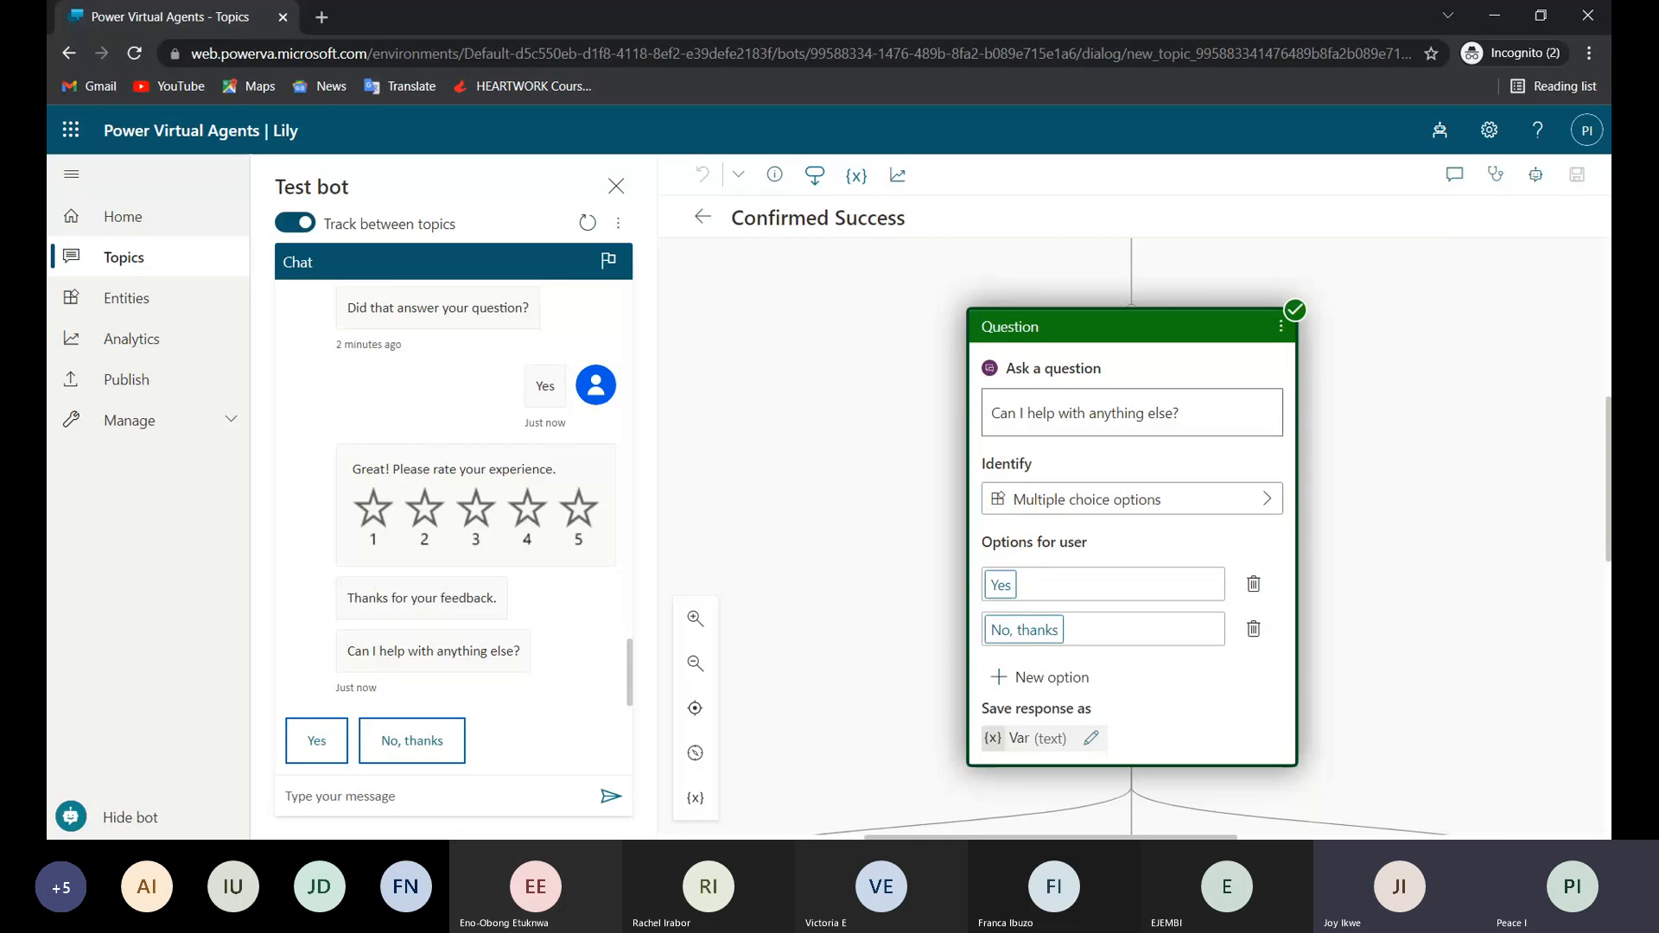
click(396, 749)
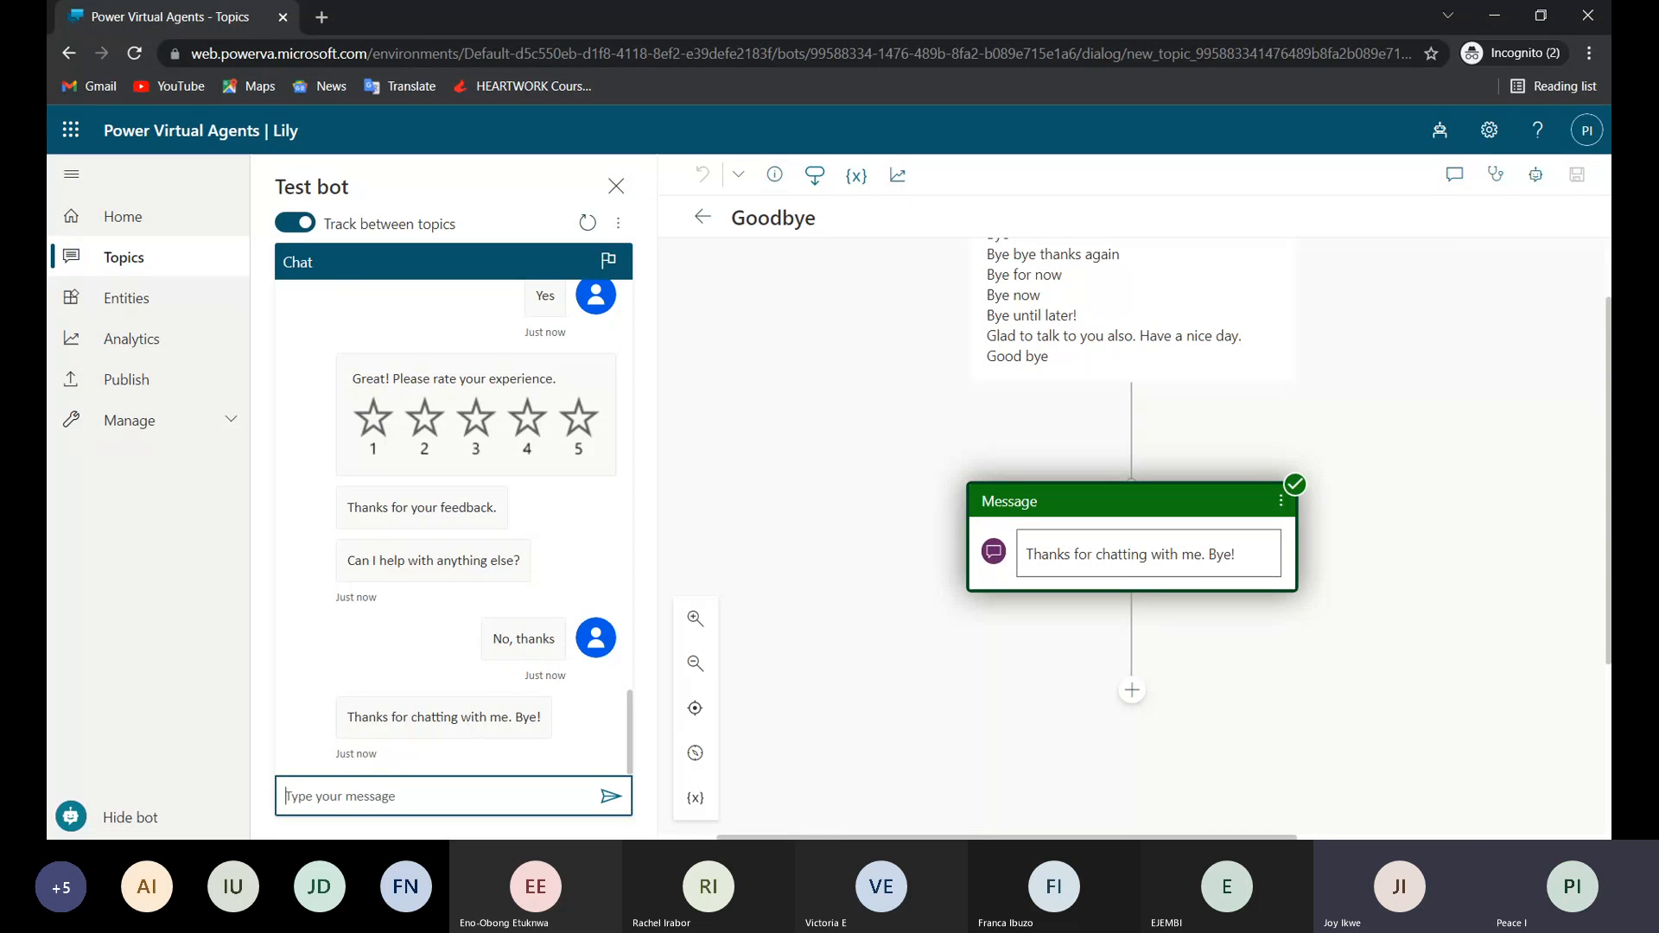
scroll(488, 735, up, 3)
scroll(453, 527, up, 1)
scroll(454, 527, down, 1)
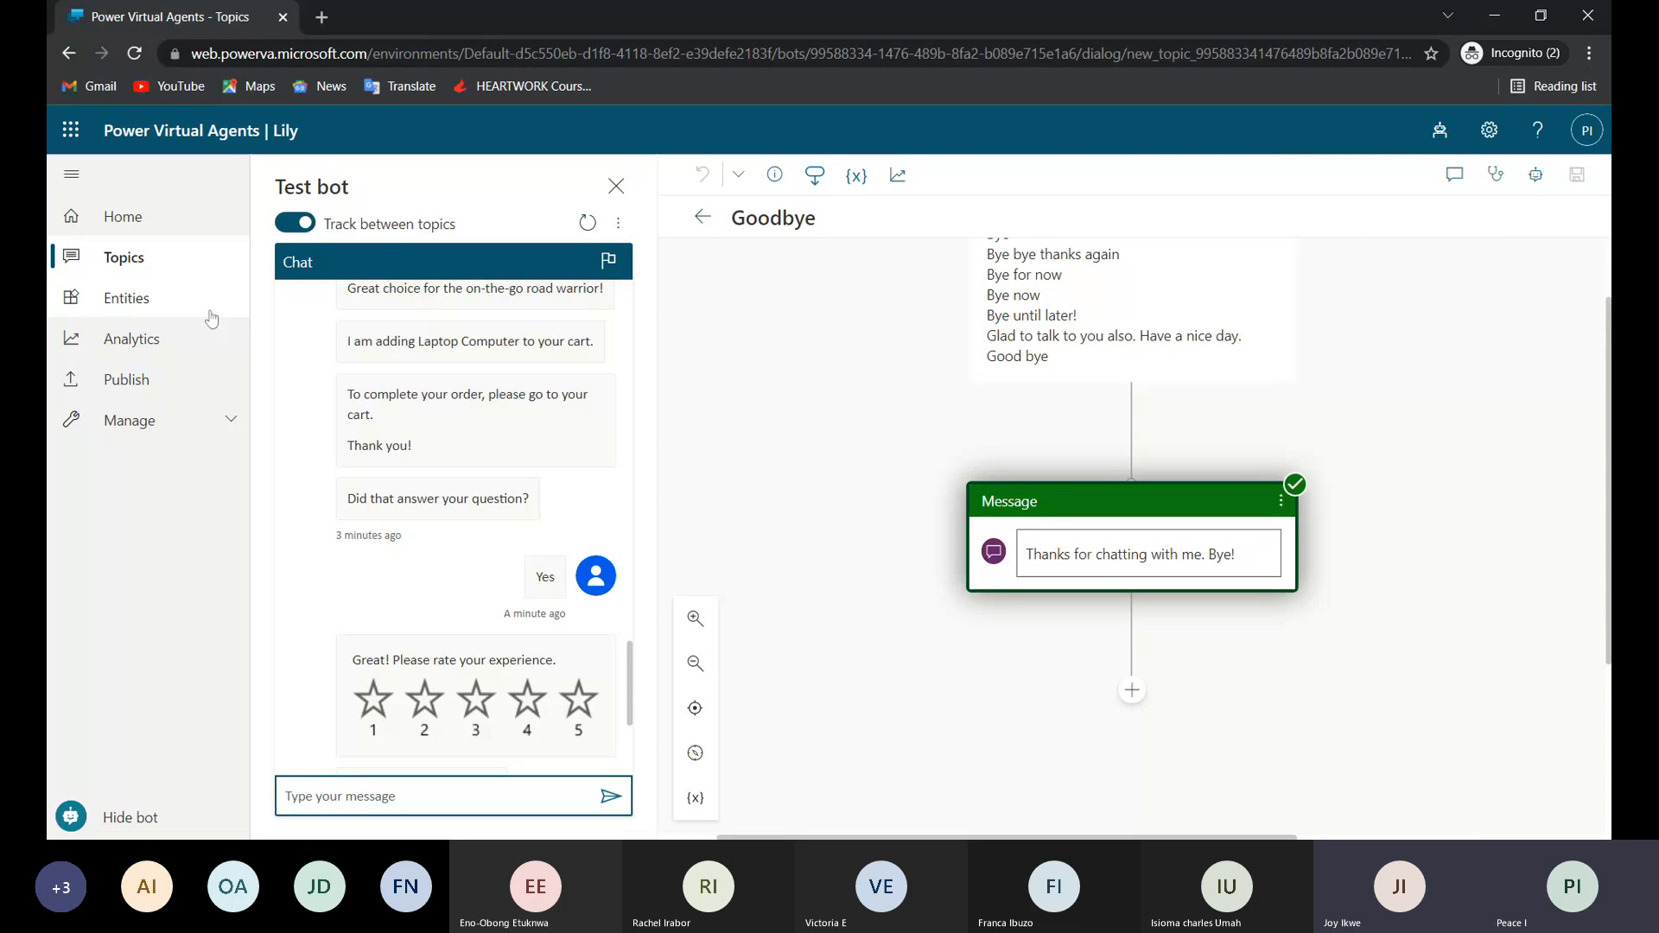
Return to the topics list, look through the existing topics and open the Lesson 4 topic with a custom entity.
click(126, 260)
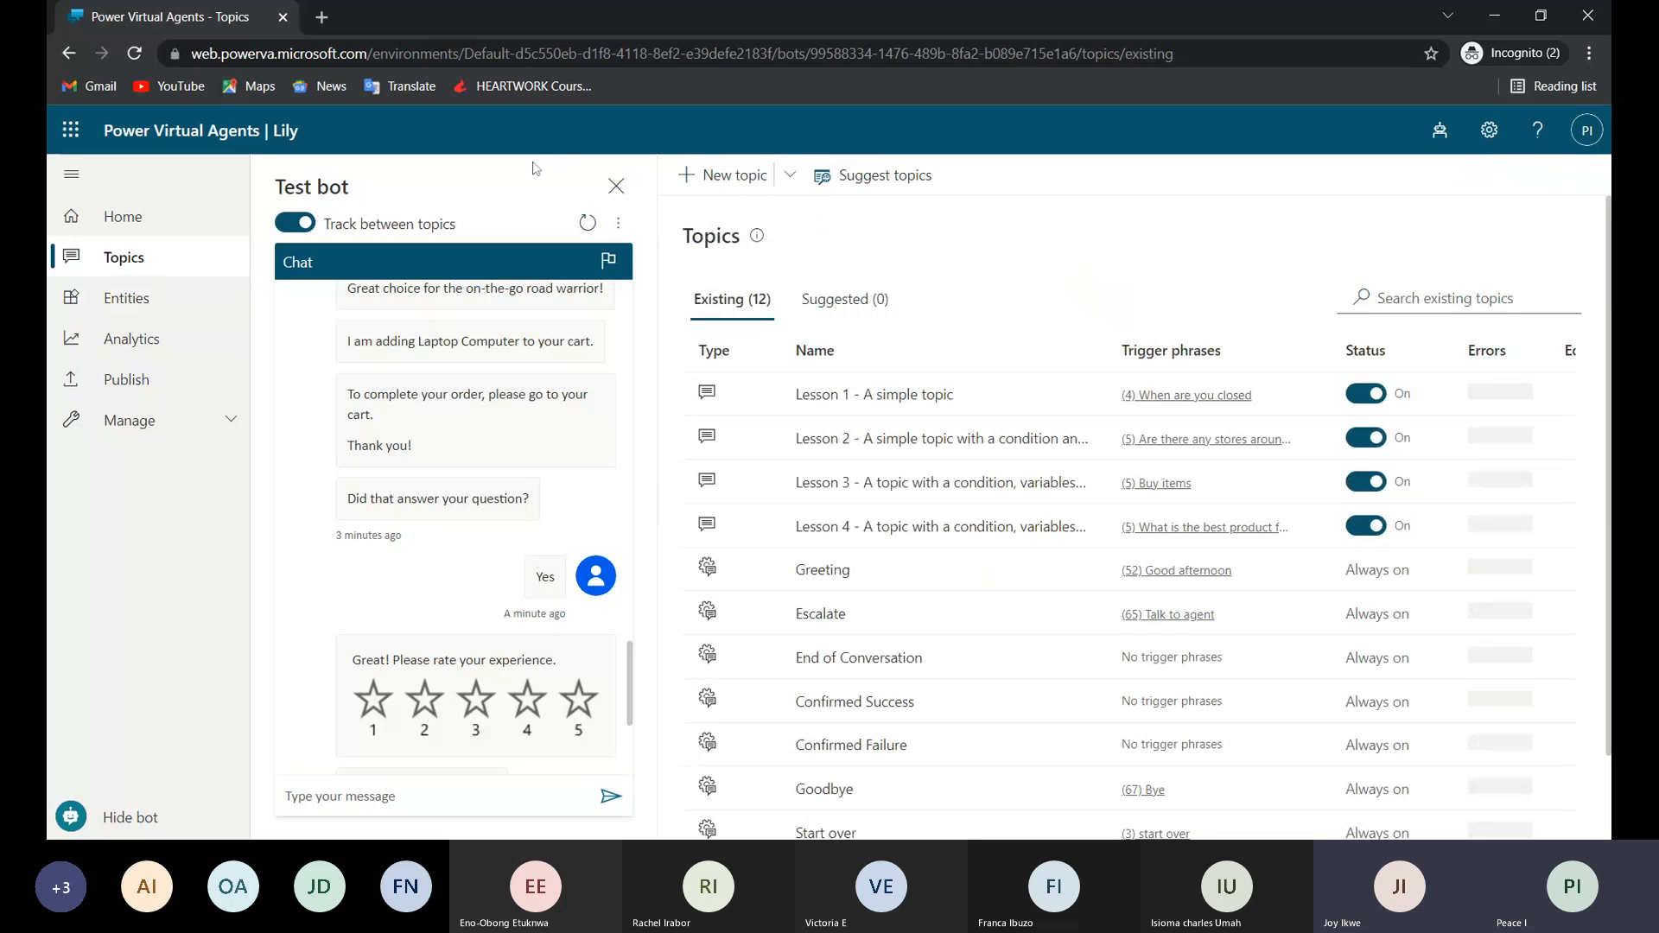
scroll(938, 534, down, 1)
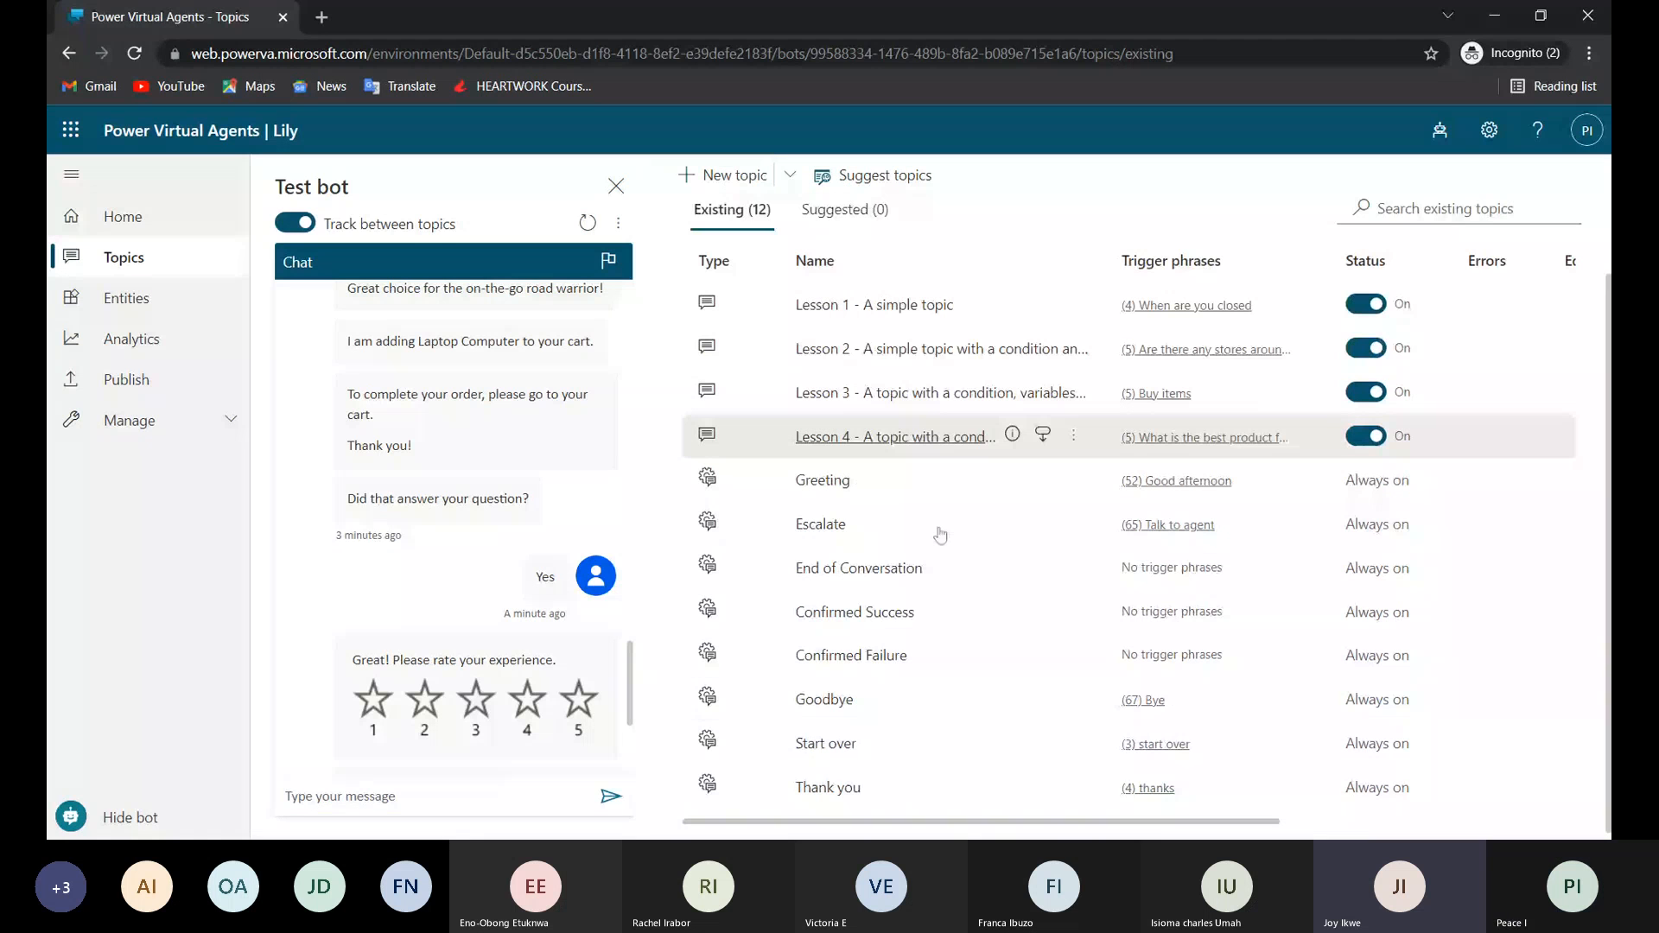
scroll(940, 536, up, 1)
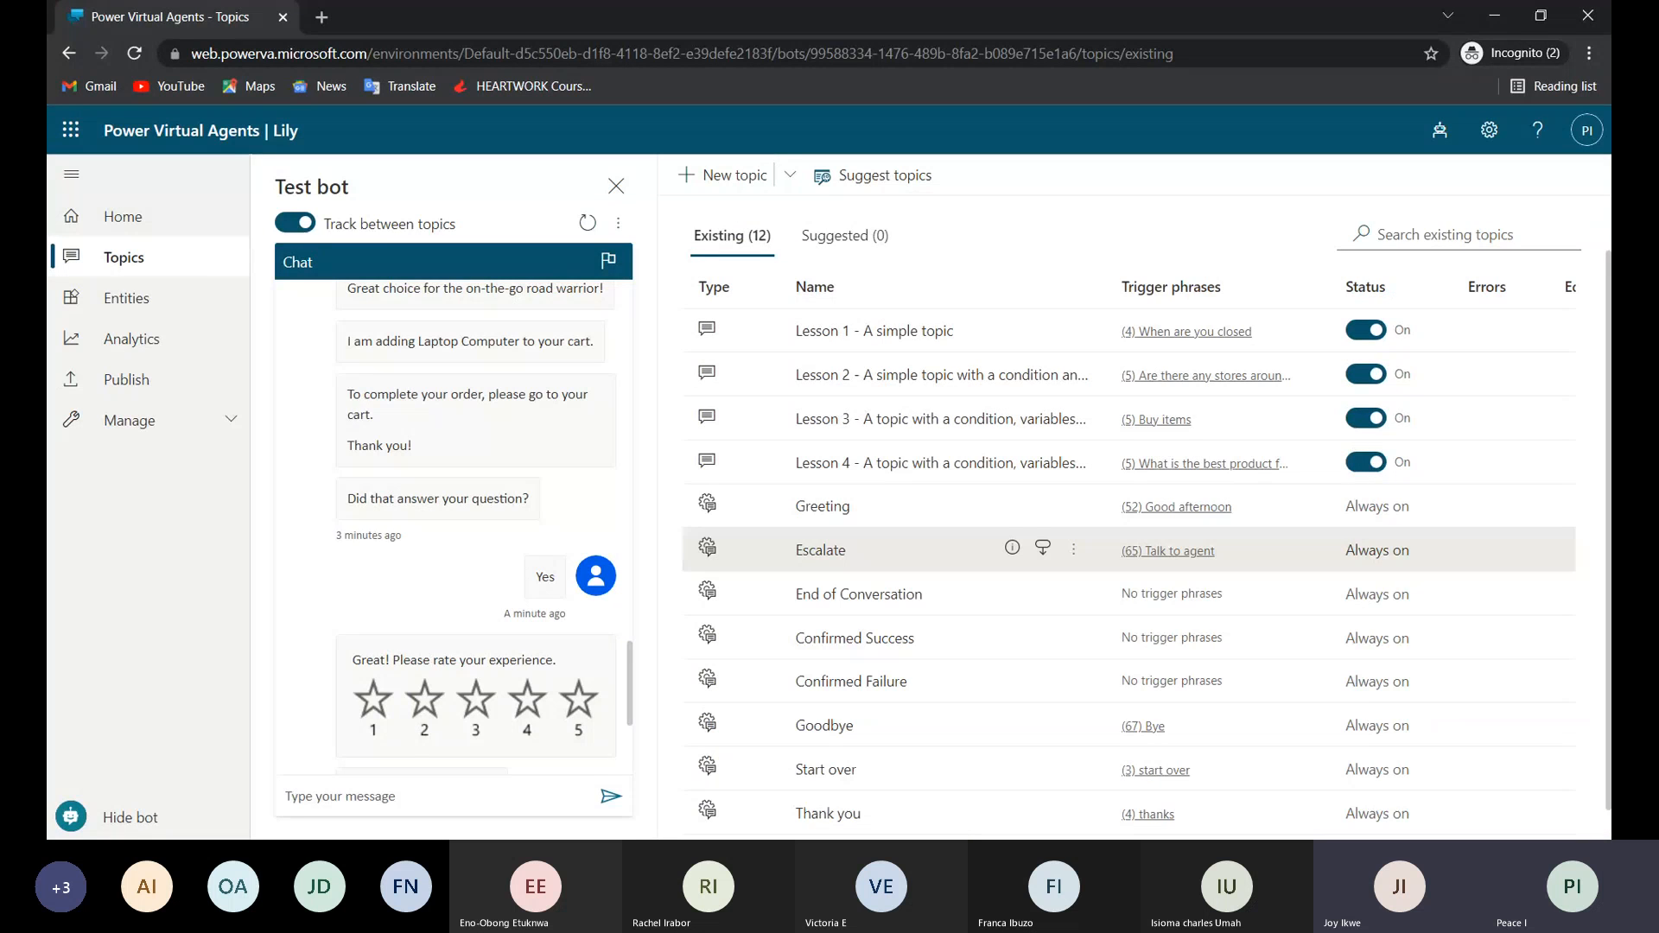
scroll(940, 562, up, 1)
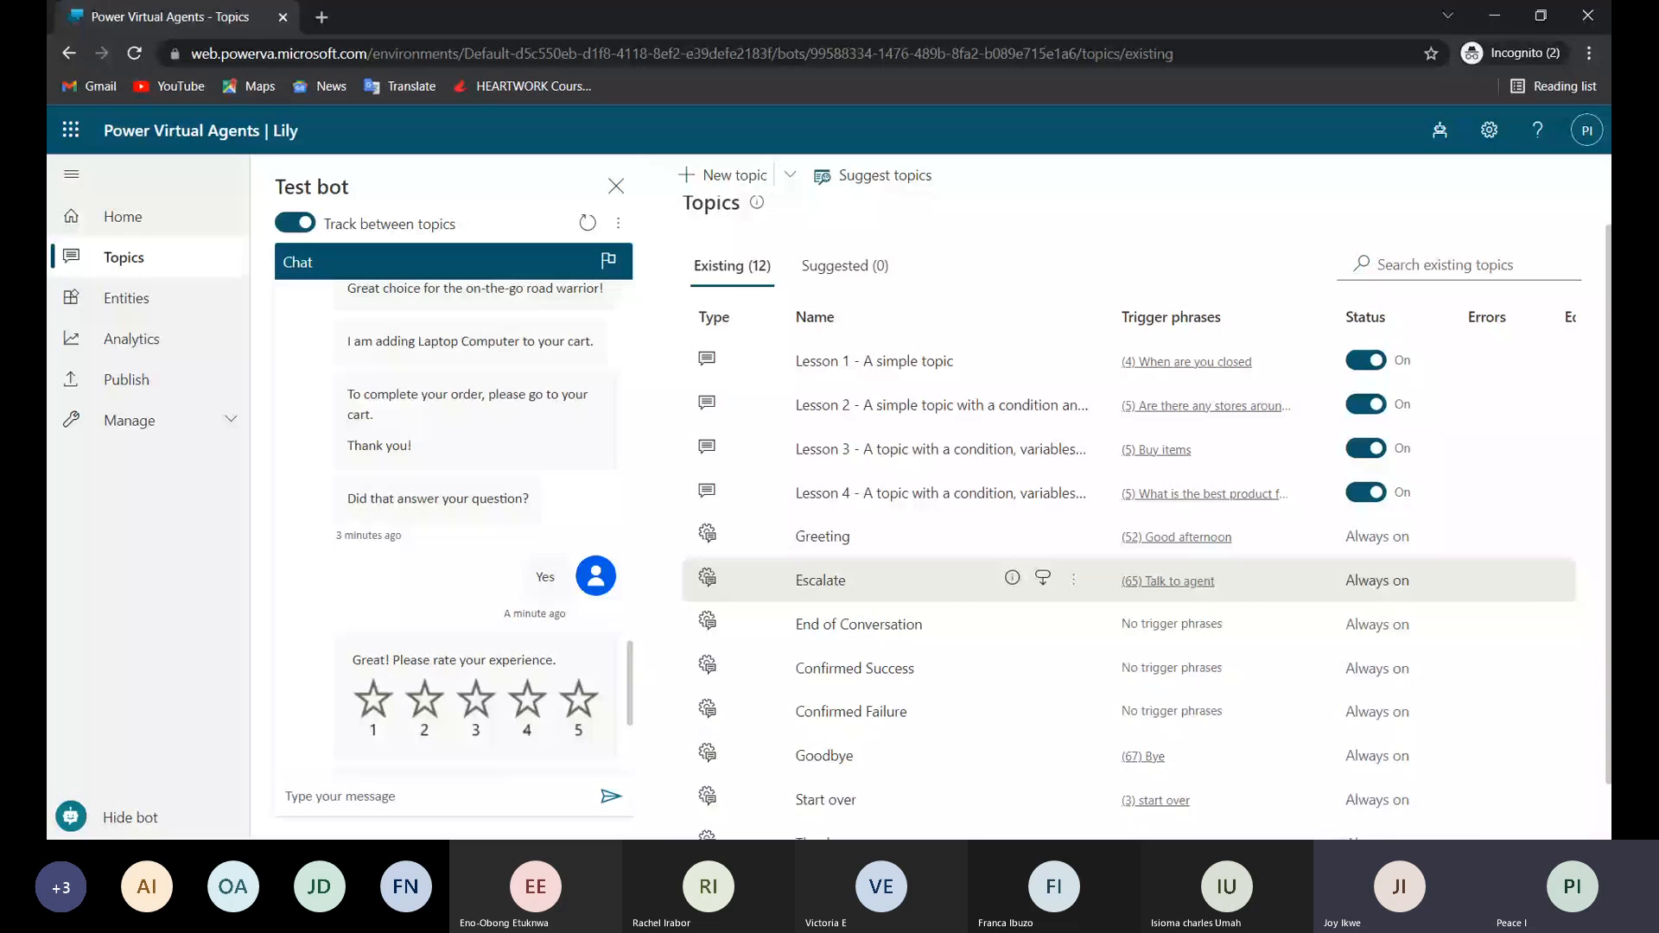
click(932, 493)
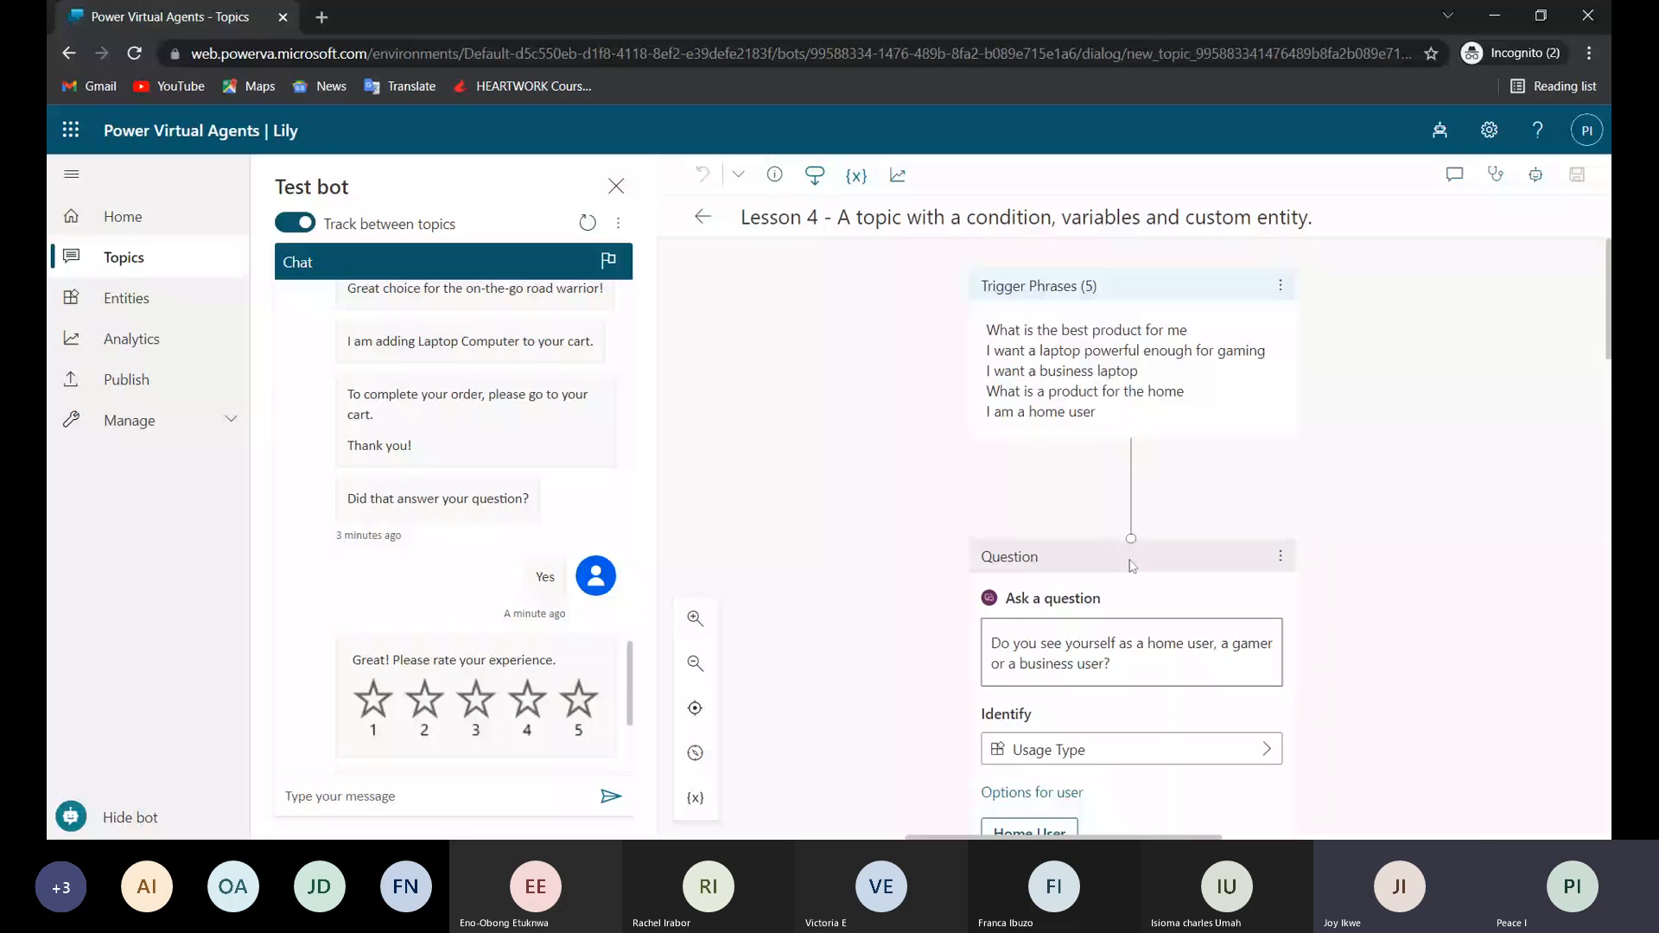
Examine the Lesson 4 trigger phrases, the Usage Type question with its user options, and the pva_UsageType conditions.
scroll(1132, 566, down, 2)
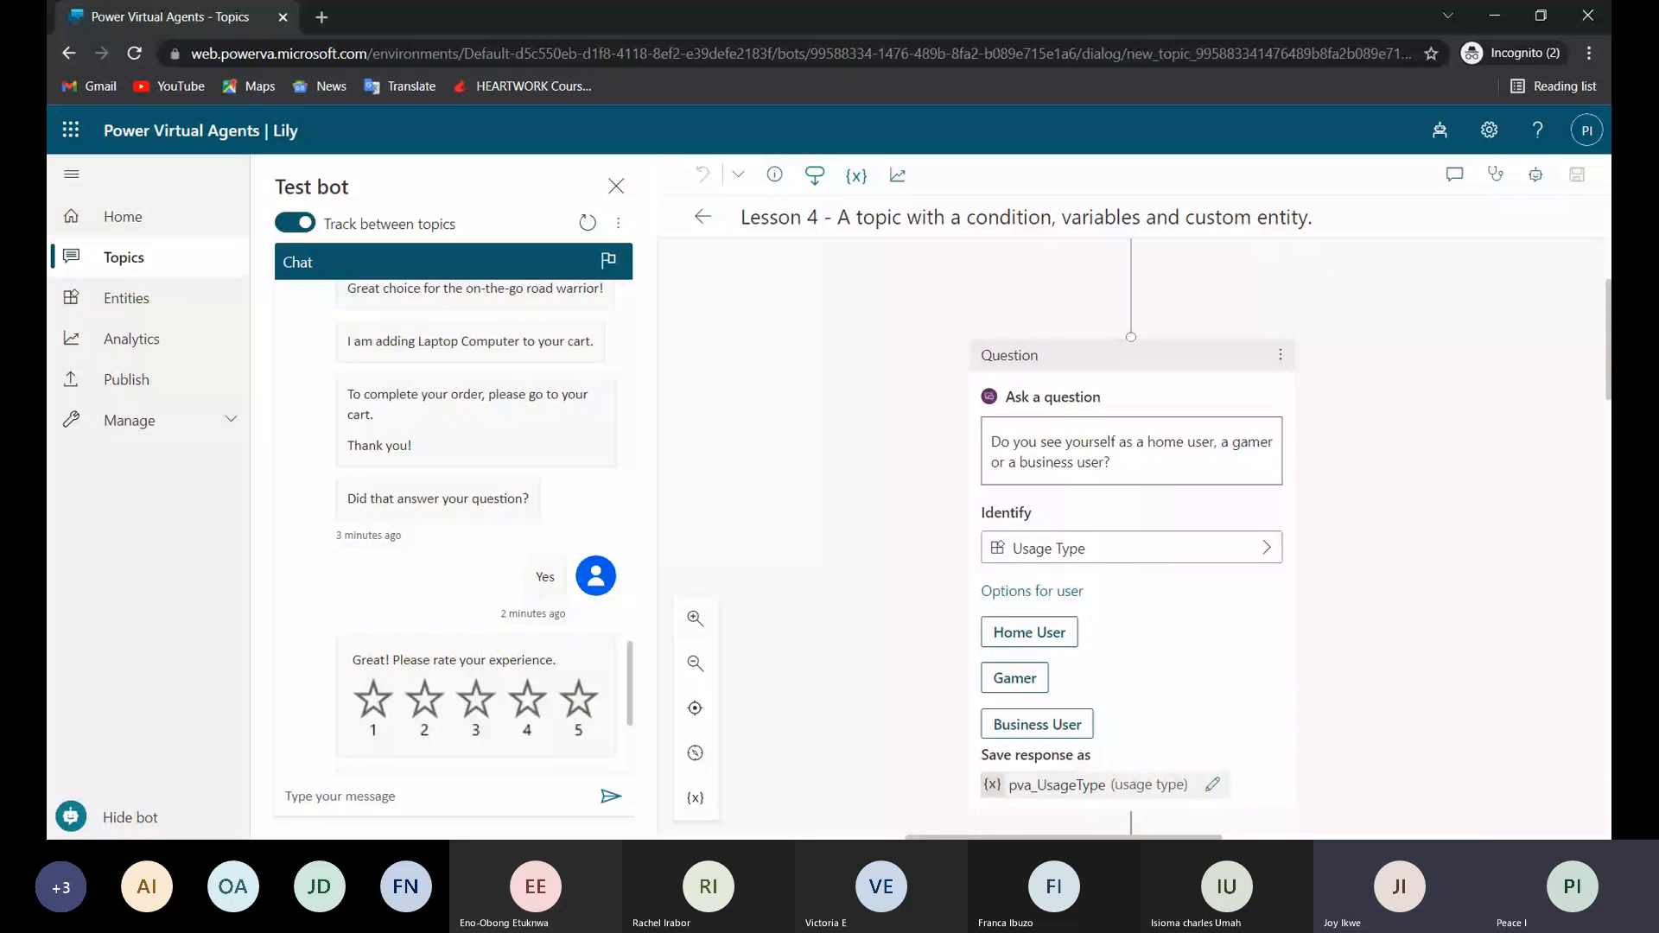
scroll(1123, 231, up, 2)
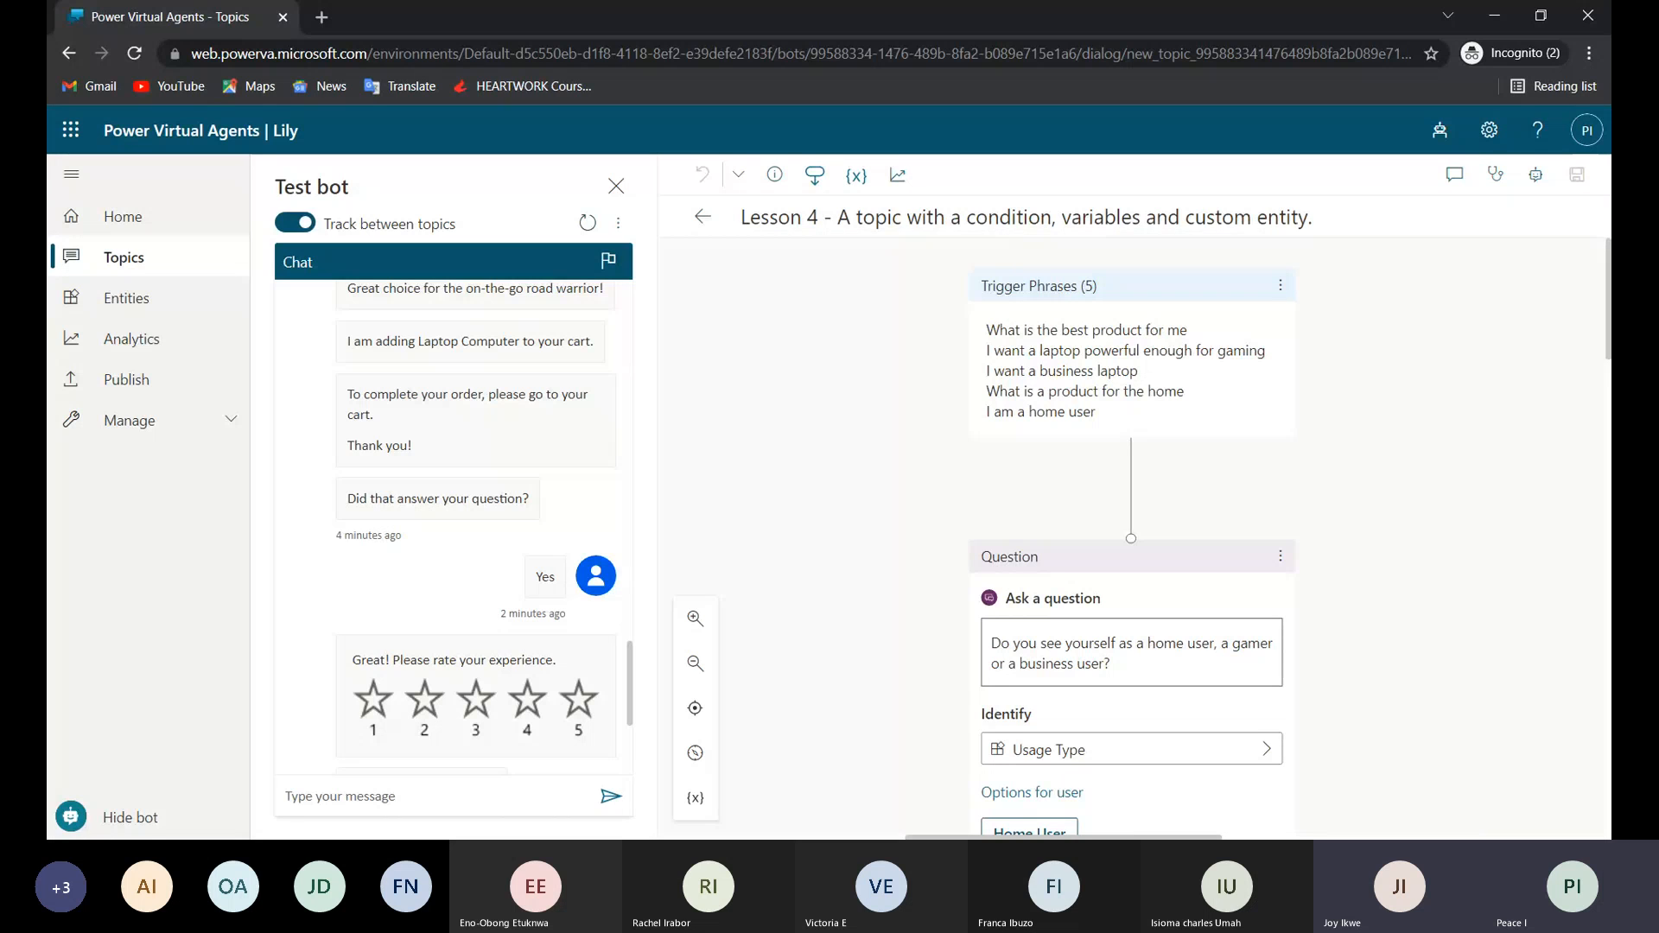
scroll(1063, 471, down, 2)
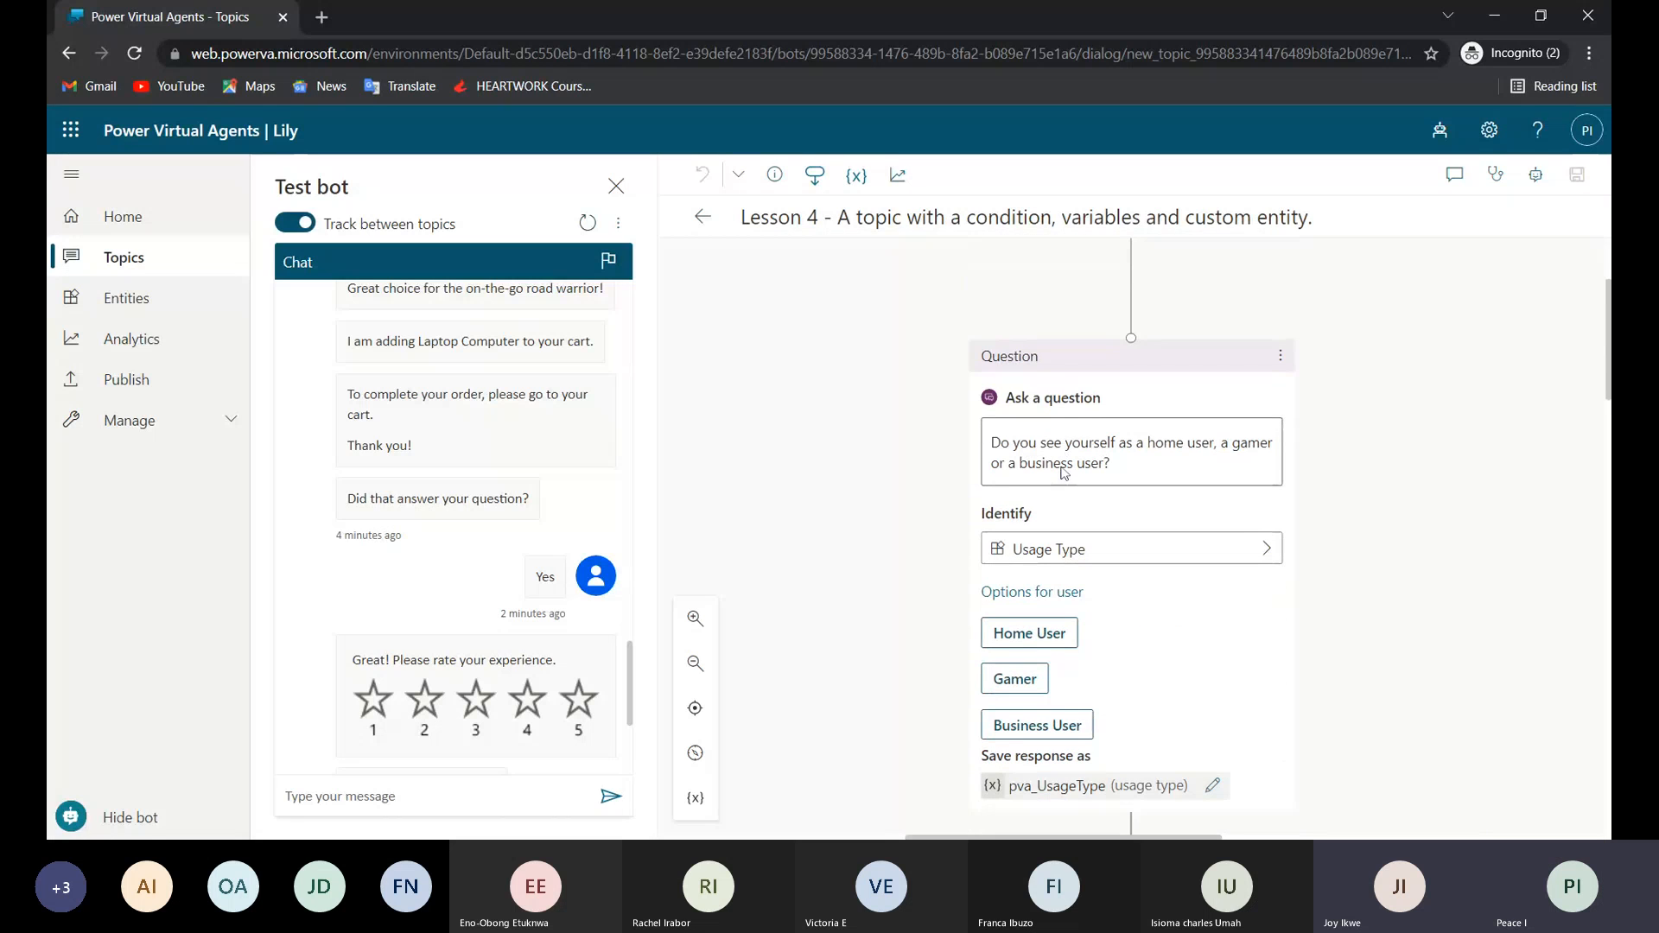
scroll(1063, 471, down, 1)
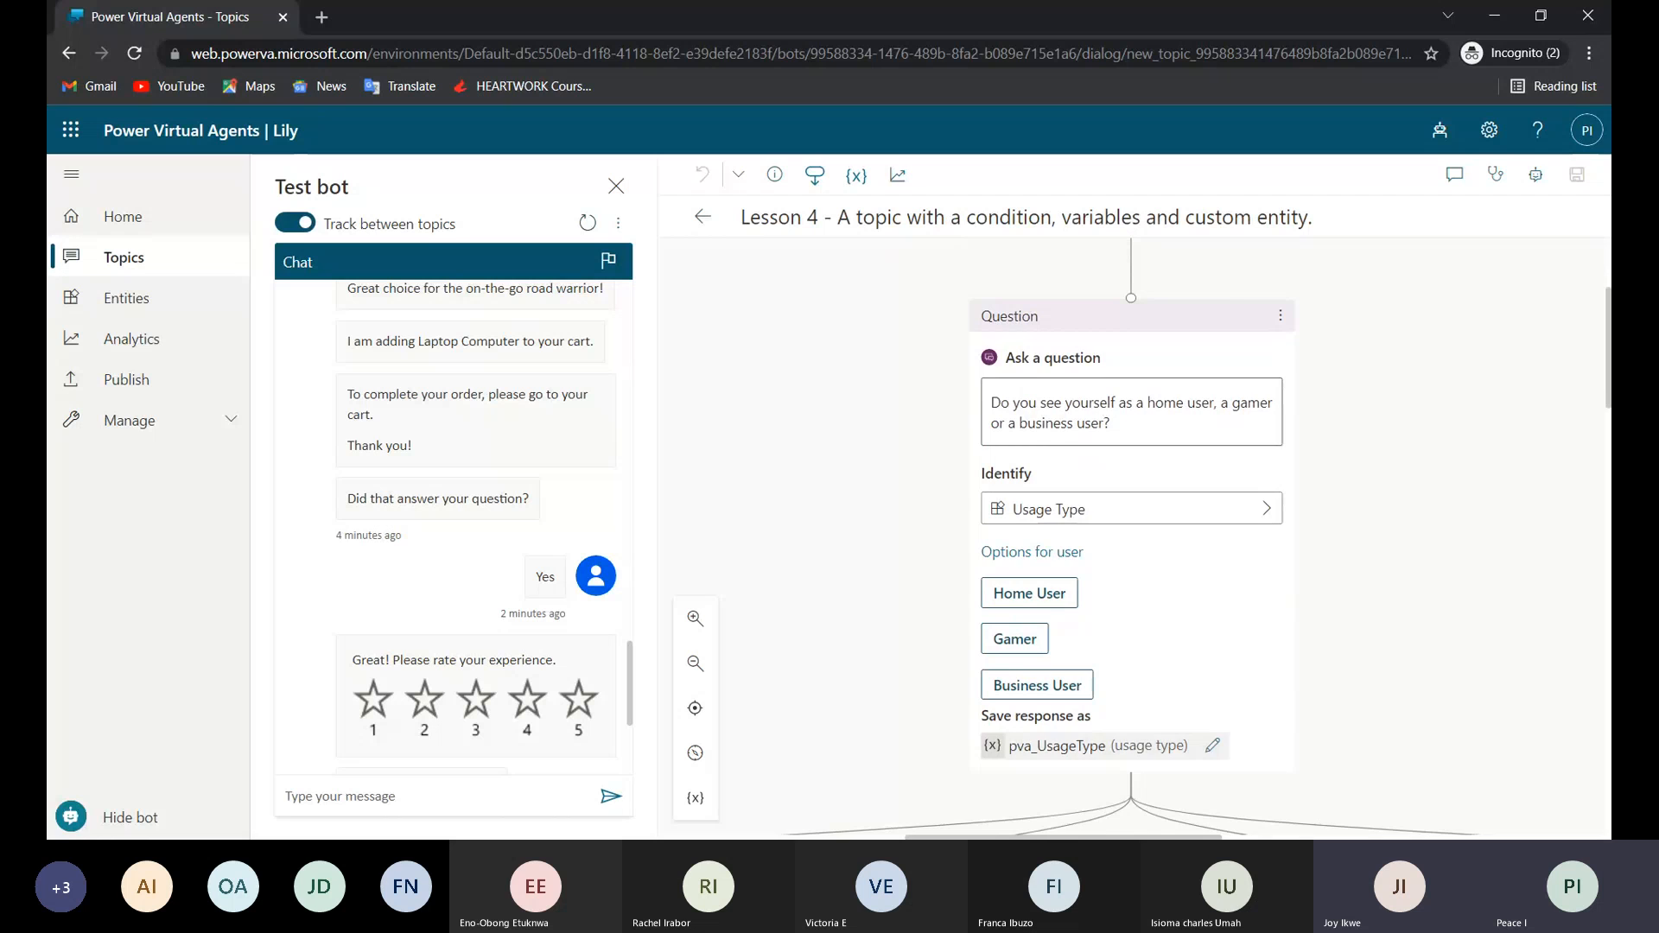
scroll(1131, 566, up, 1)
scroll(1131, 536, down, 5)
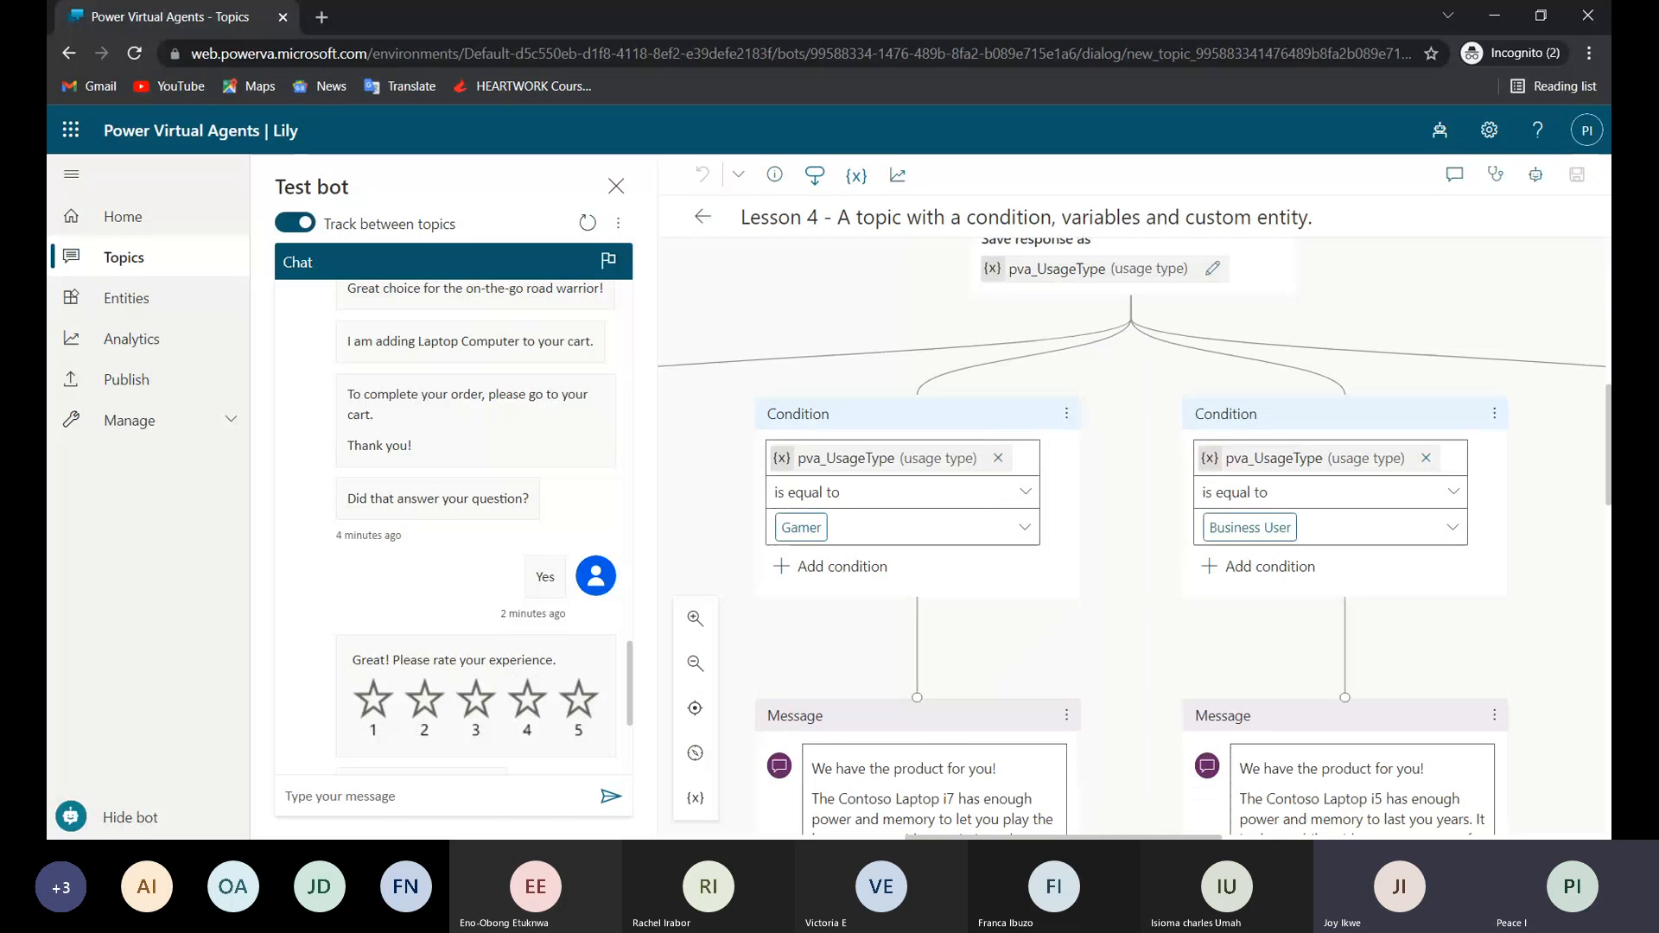
Review the Lesson 4 conditions and trigger phrases, and send "I am a user" to the test bot.
scroll(1131, 536, down, 1)
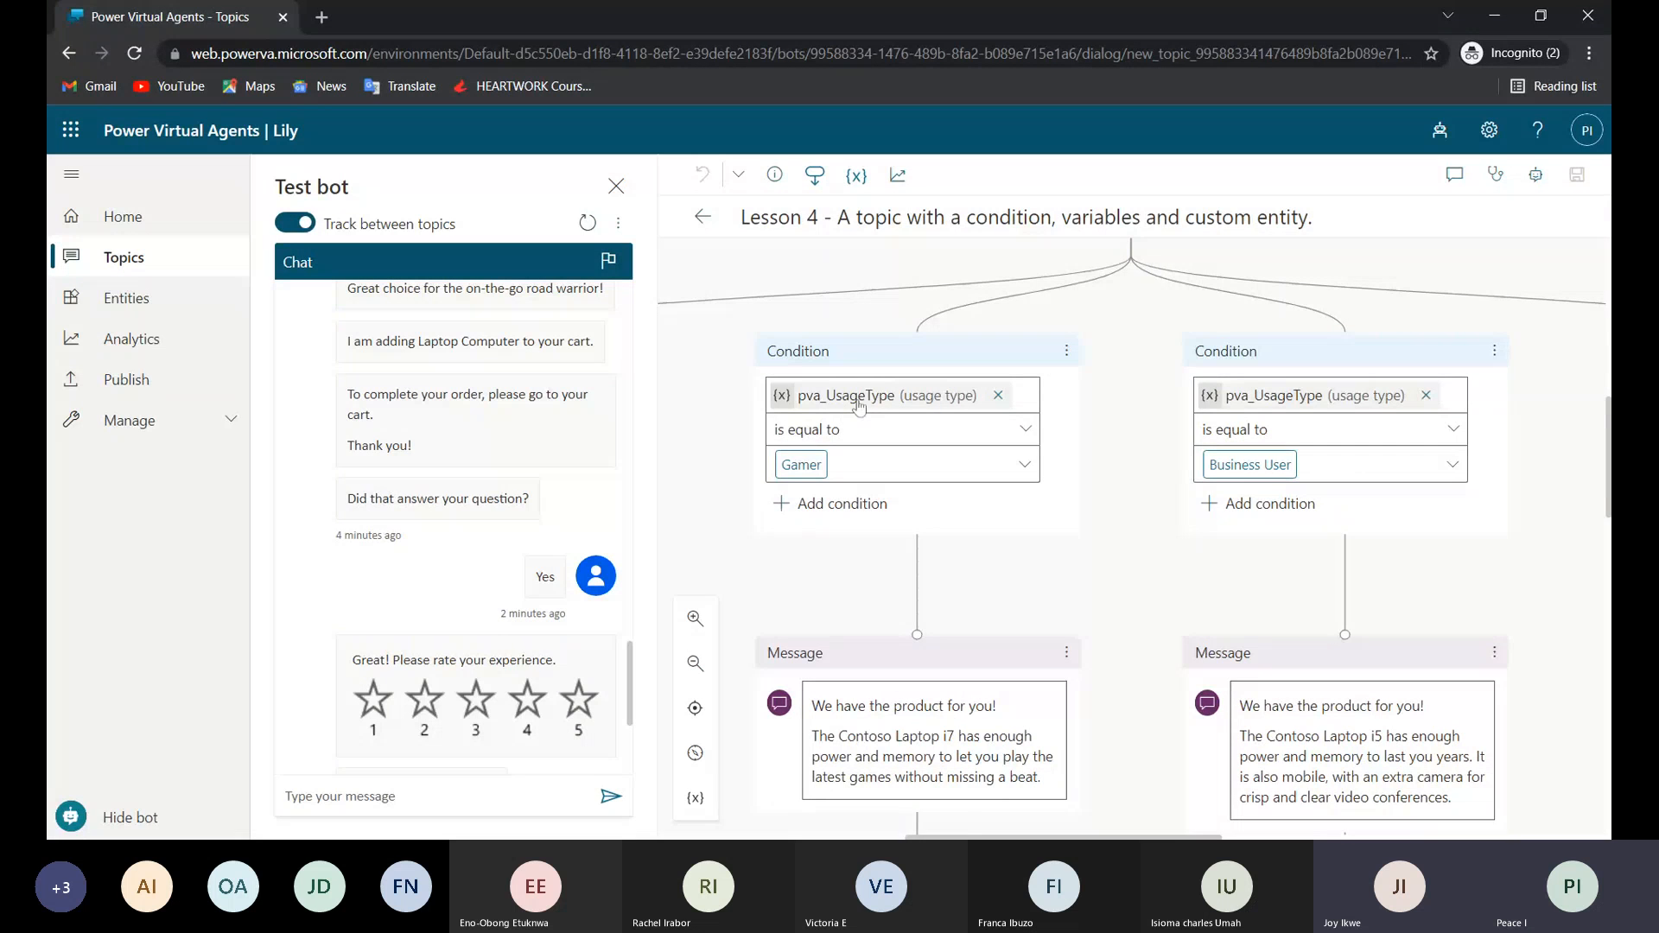
scroll(890, 415, up, 5)
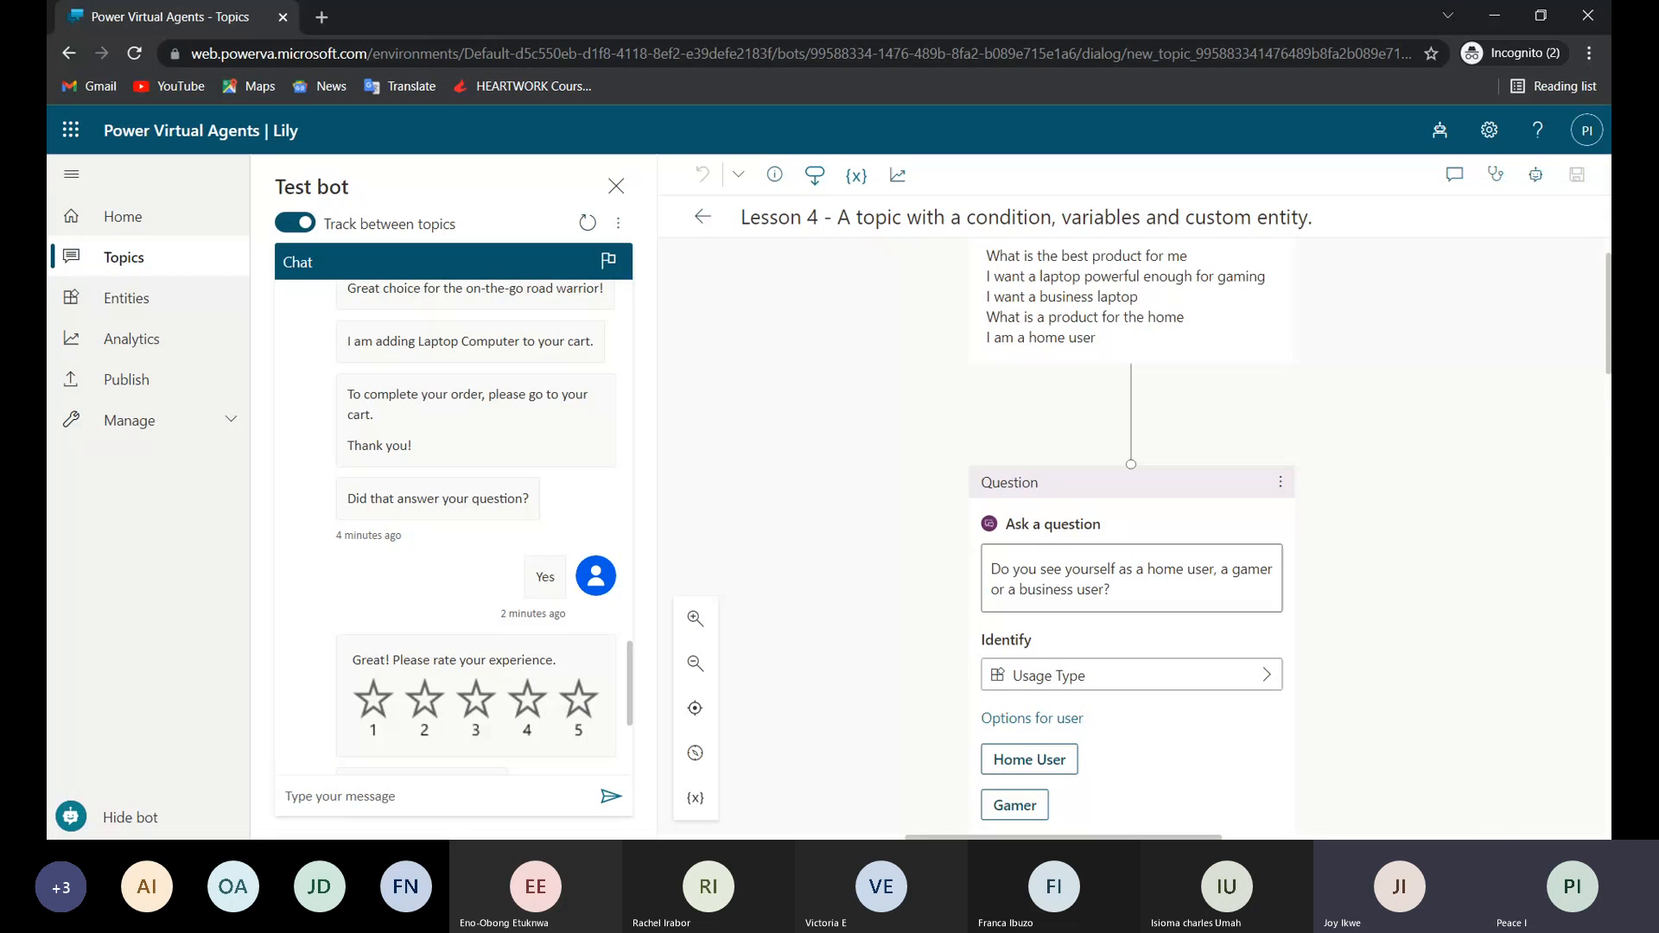
scroll(1098, 650, down, 4)
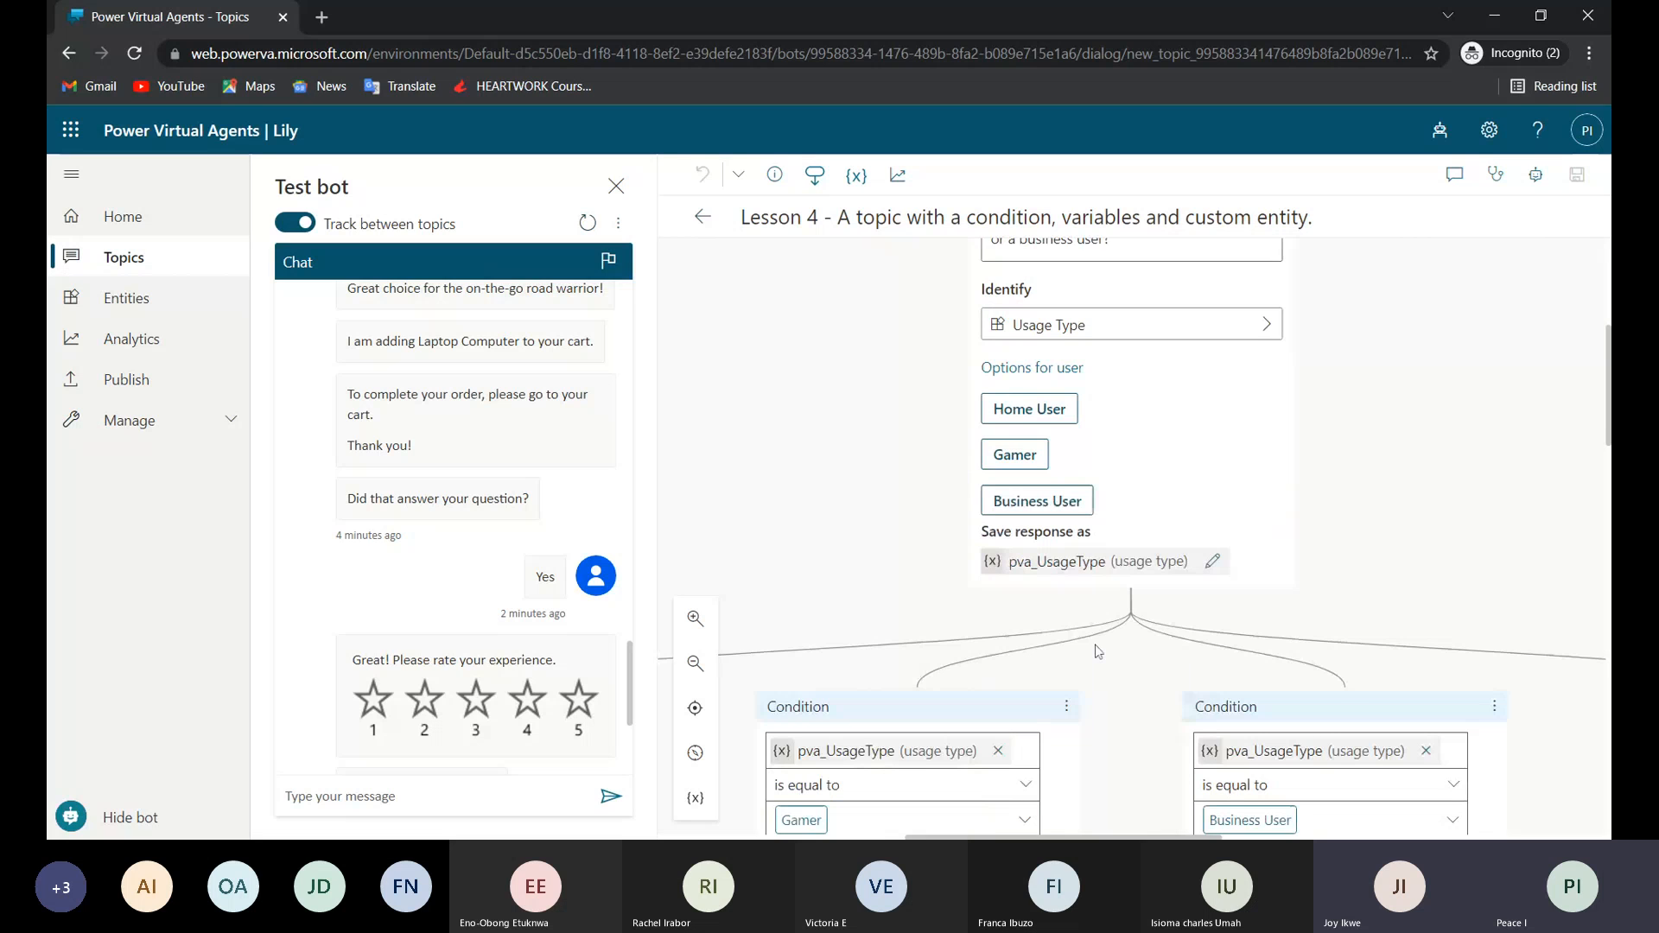
scroll(1131, 501, up, 5)
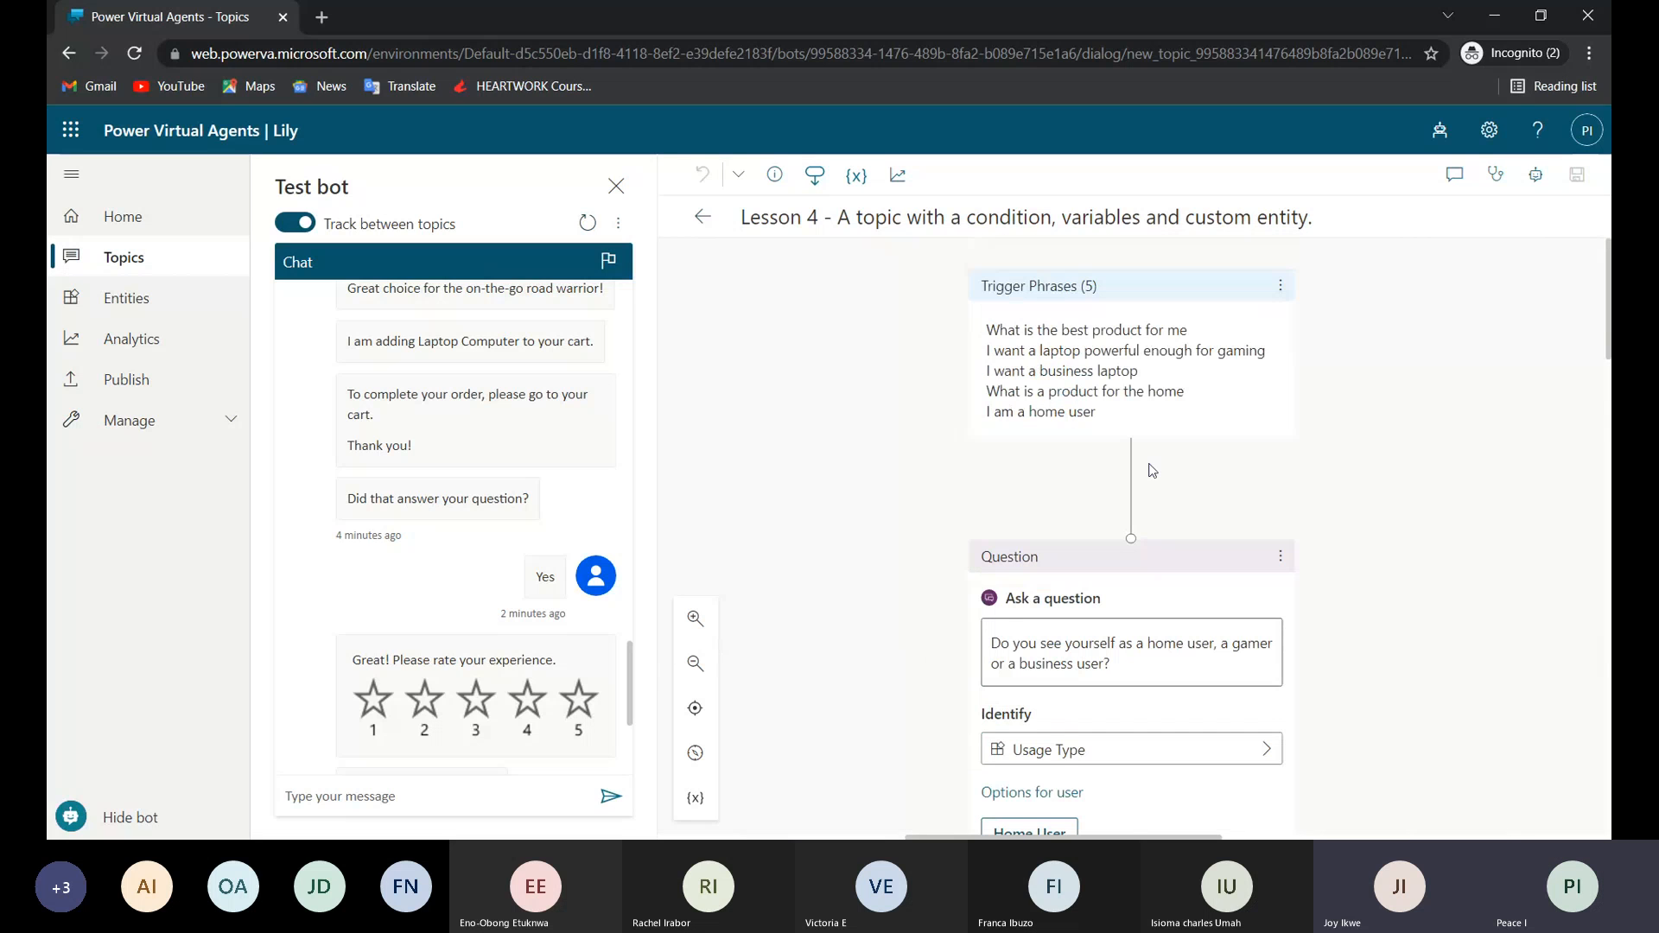
click(518, 796)
text(I am a)
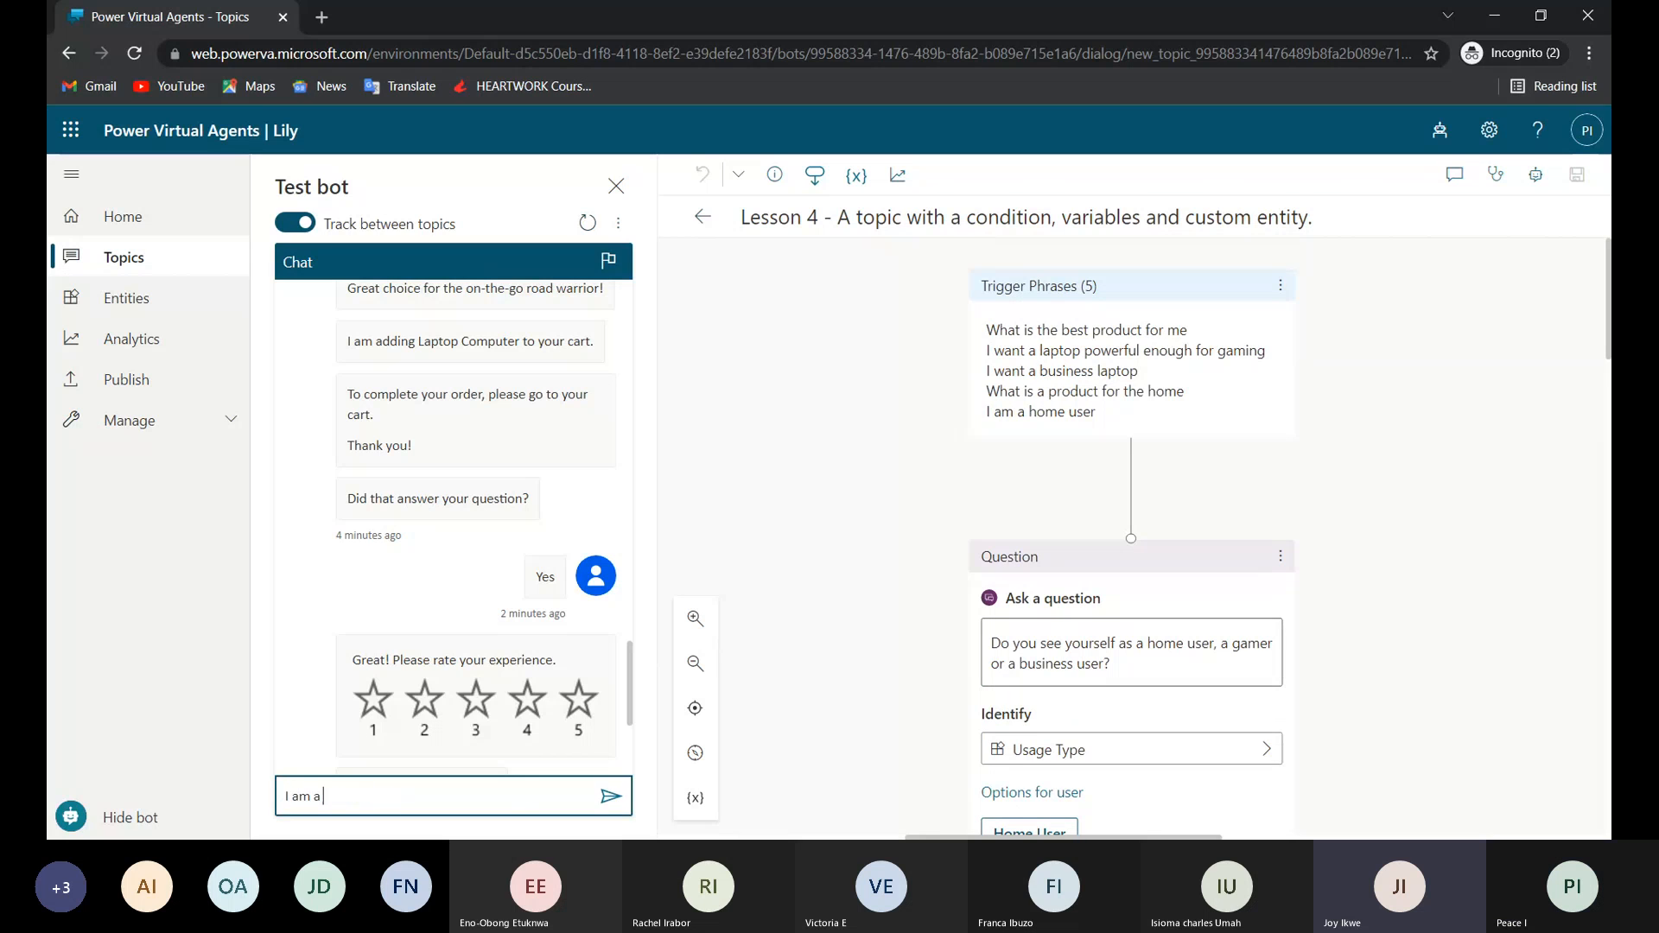
text( use)
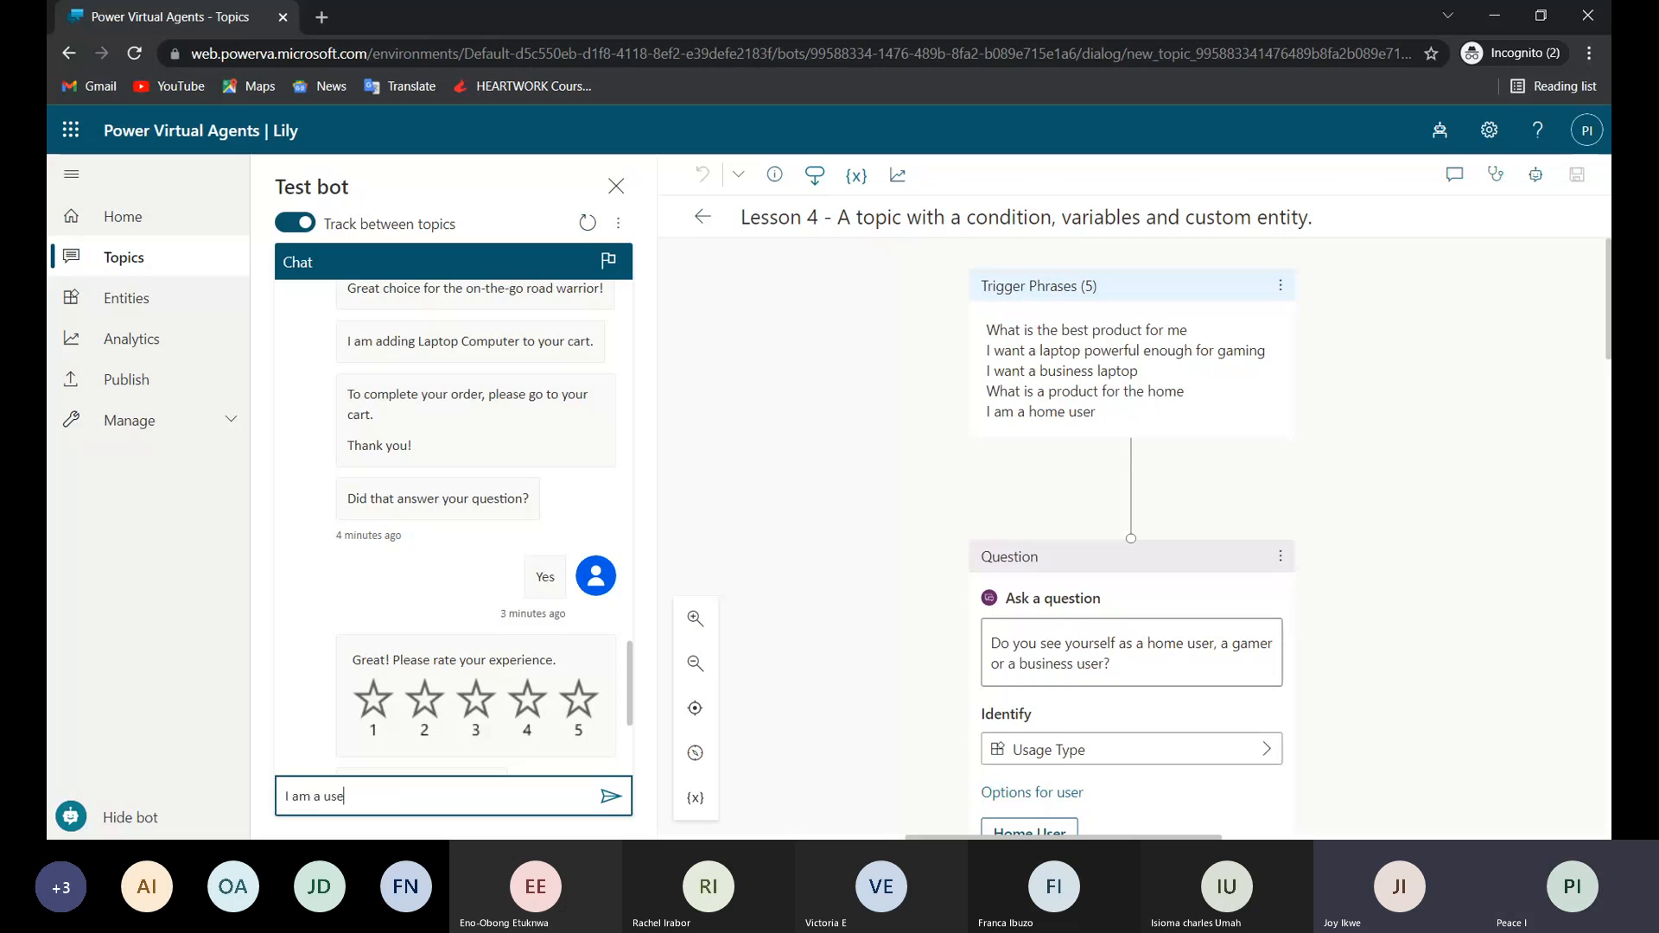
text(r)
key(Return)
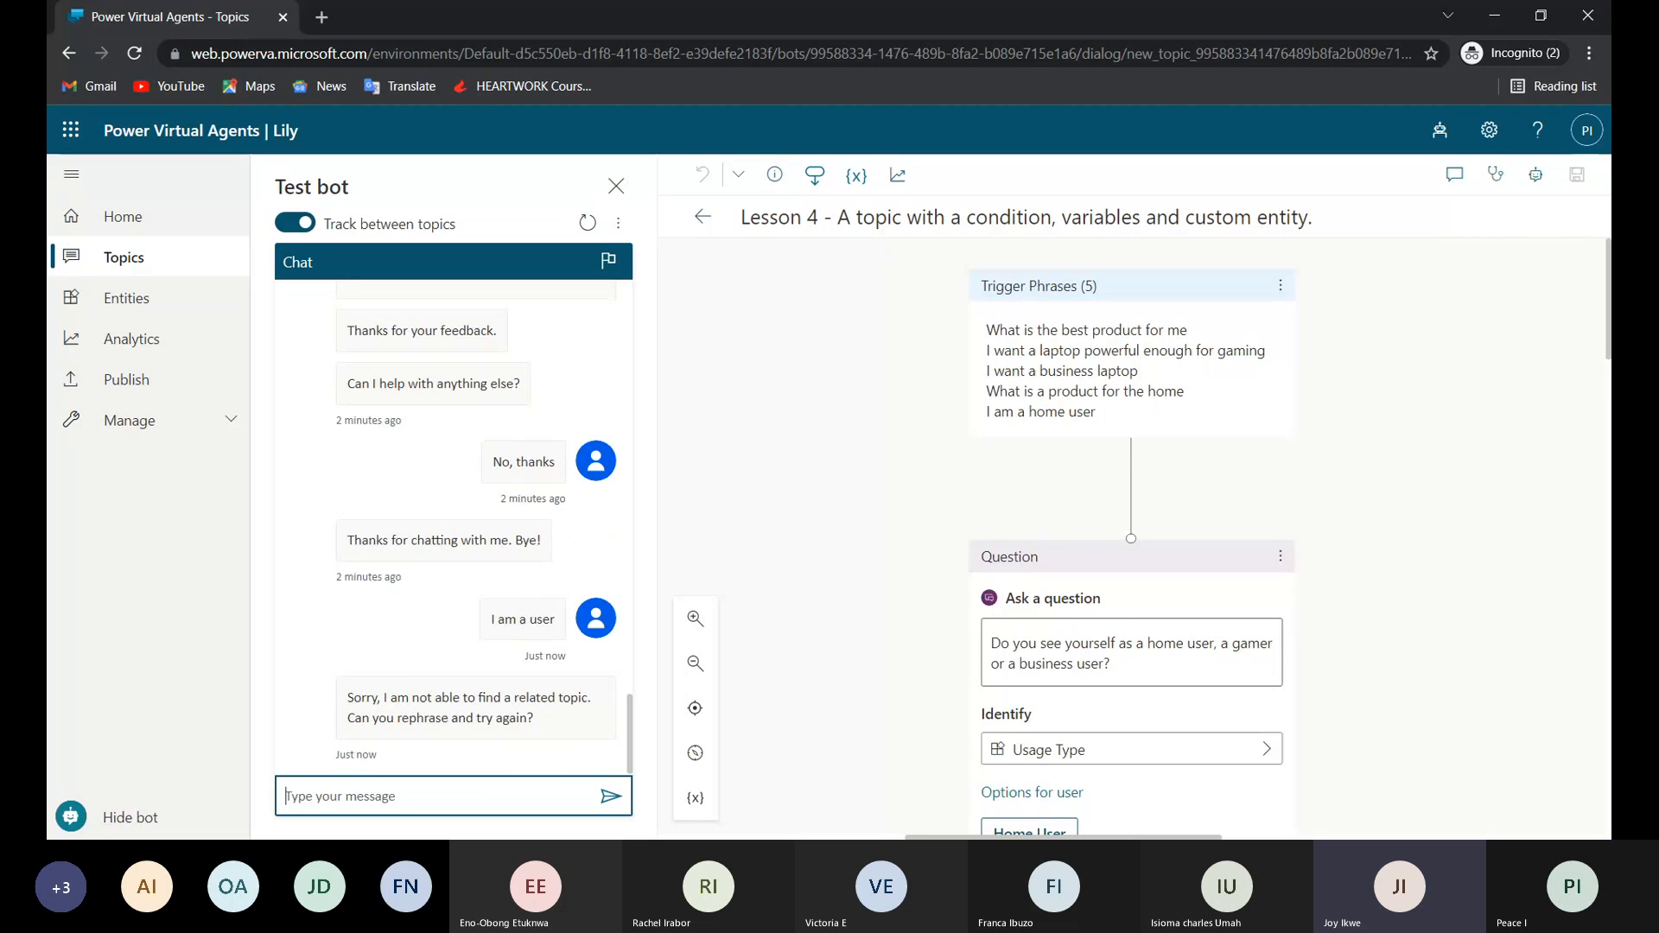
Send the rephrased message "a home user" to the test bot.
click(477, 793)
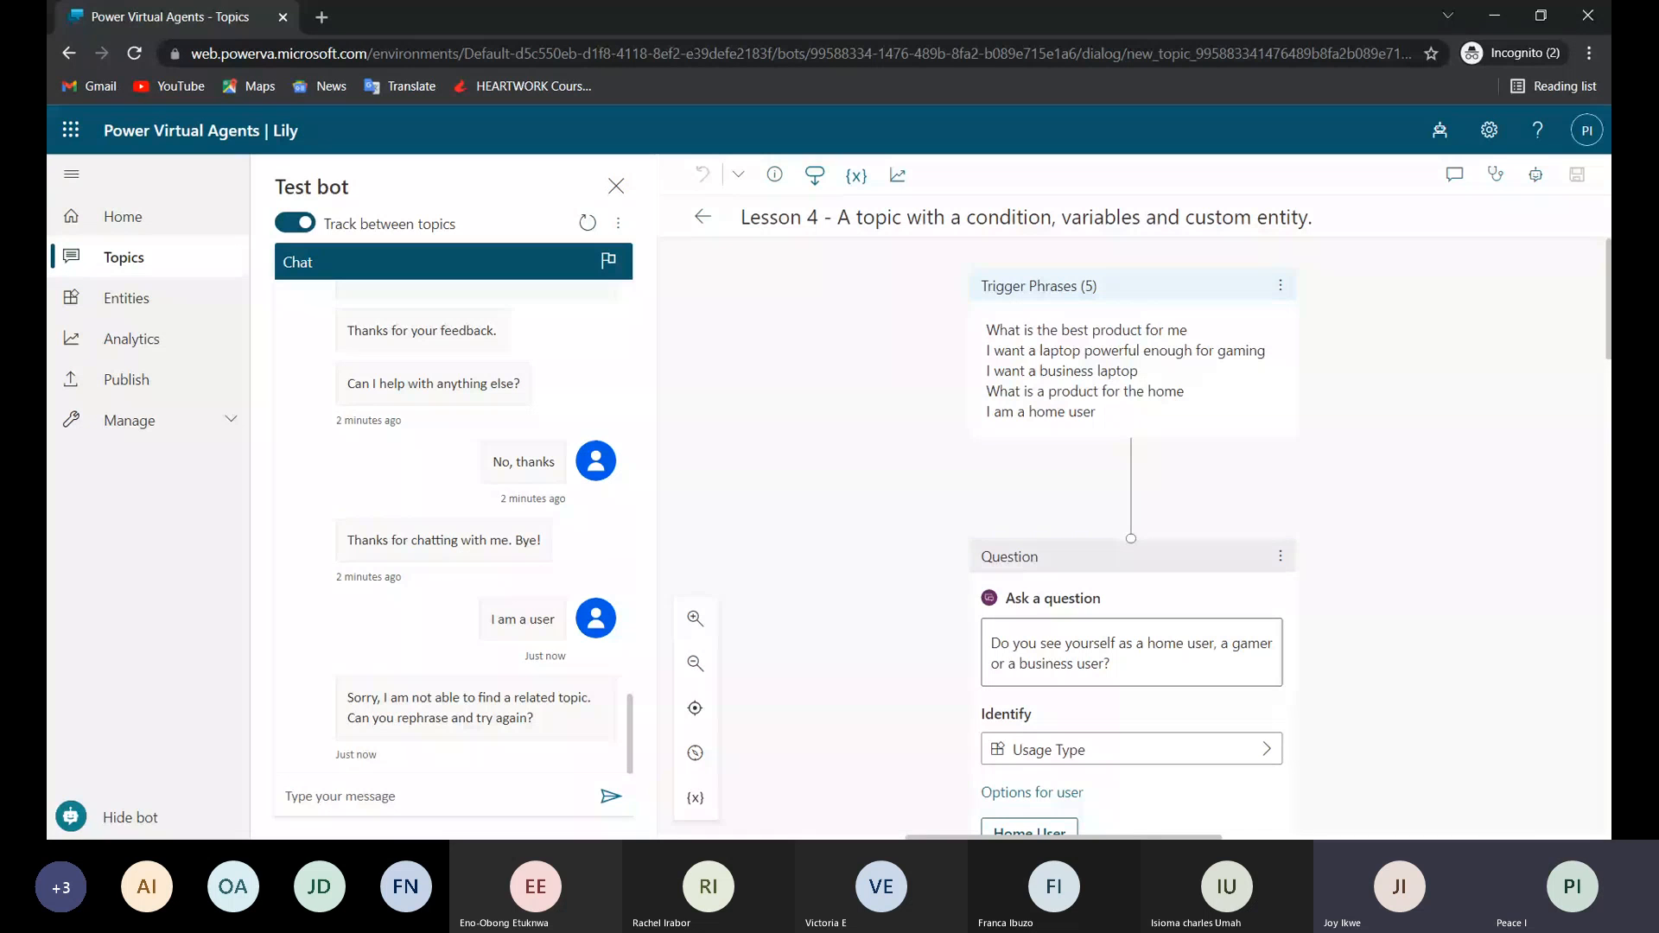
click(394, 808)
text(a)
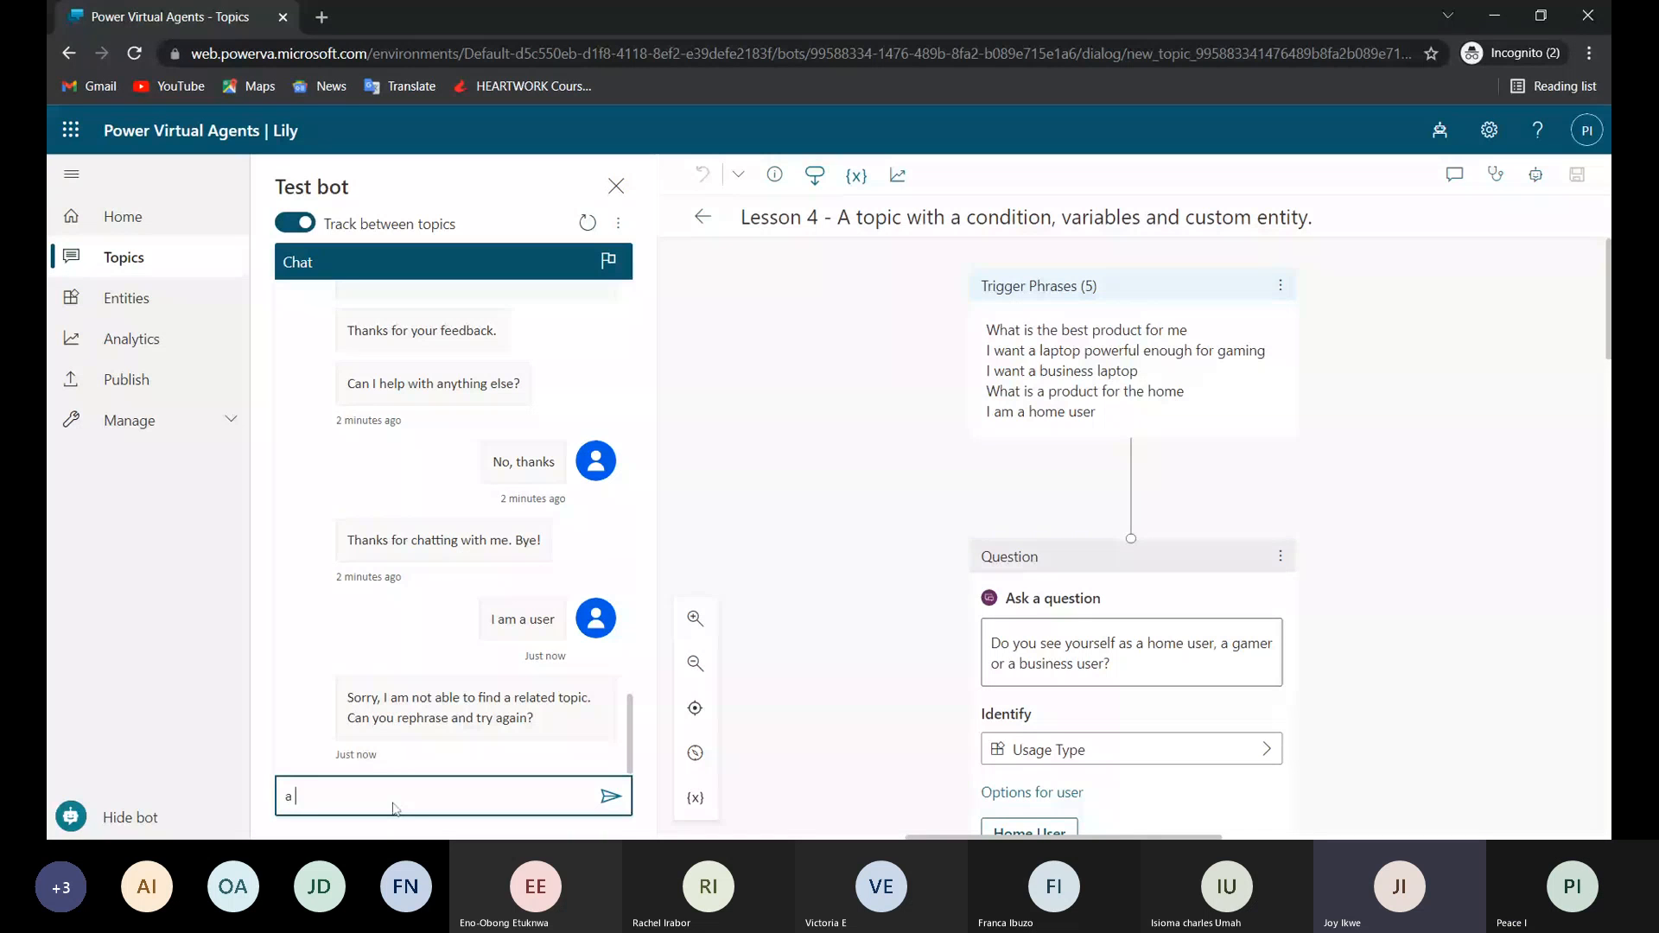
text( home )
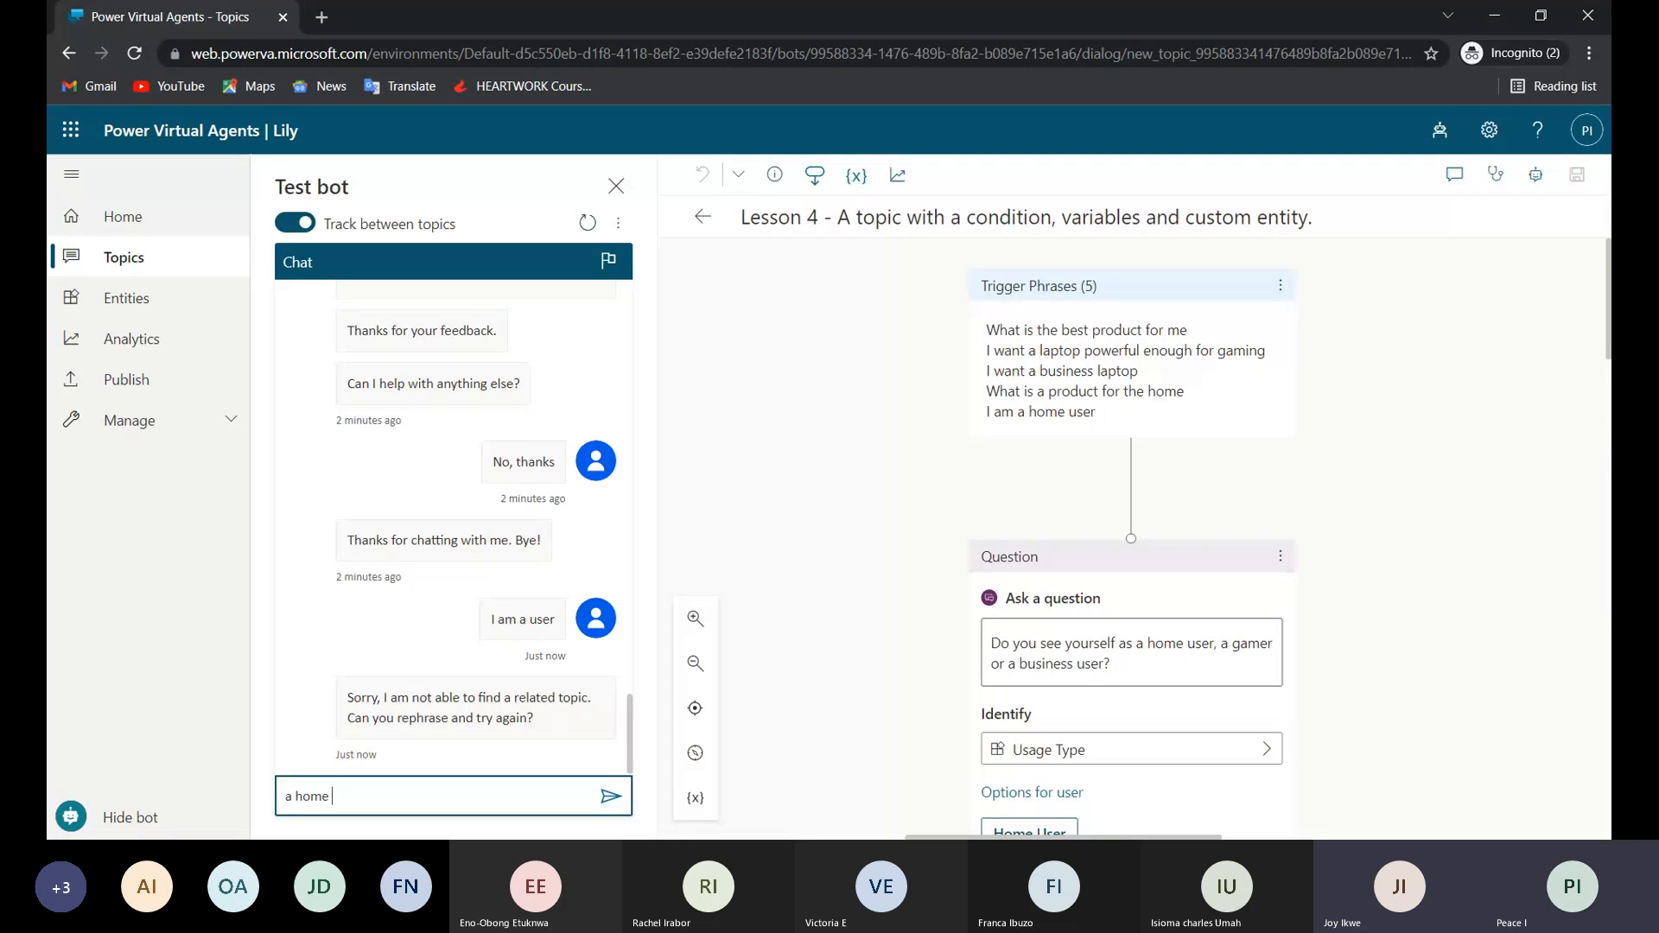
text(user)
key(Return)
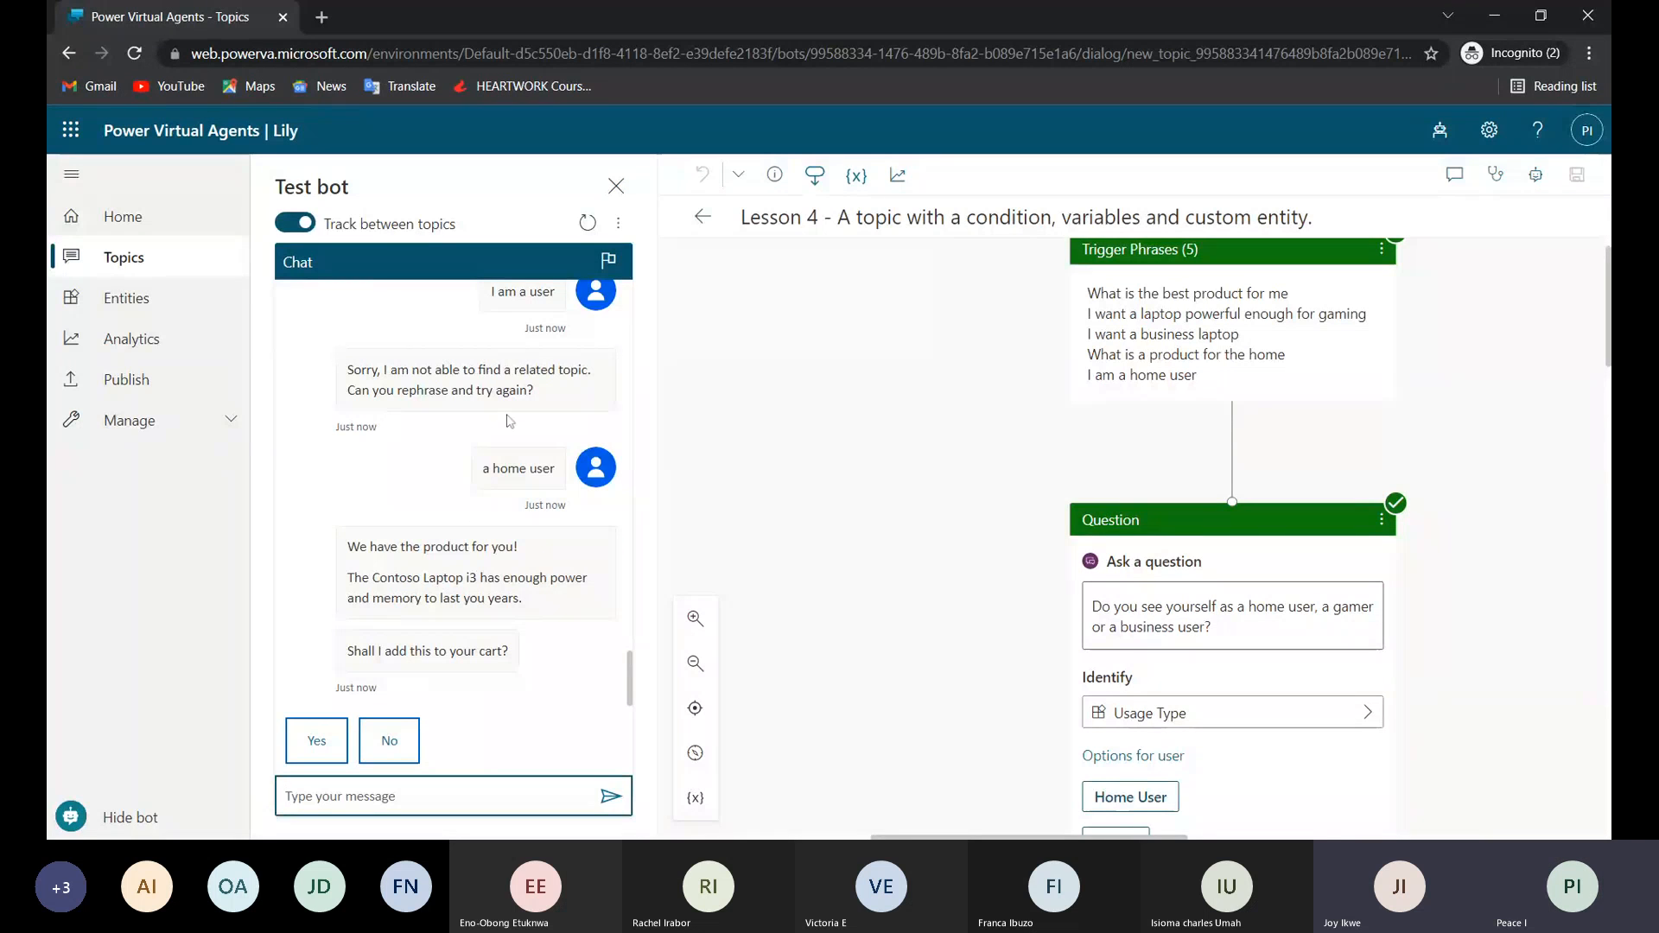
Compare the test chat replies with the Lesson 4 trigger phrases and the Usage Type question with its user options.
scroll(388, 428, up, 1)
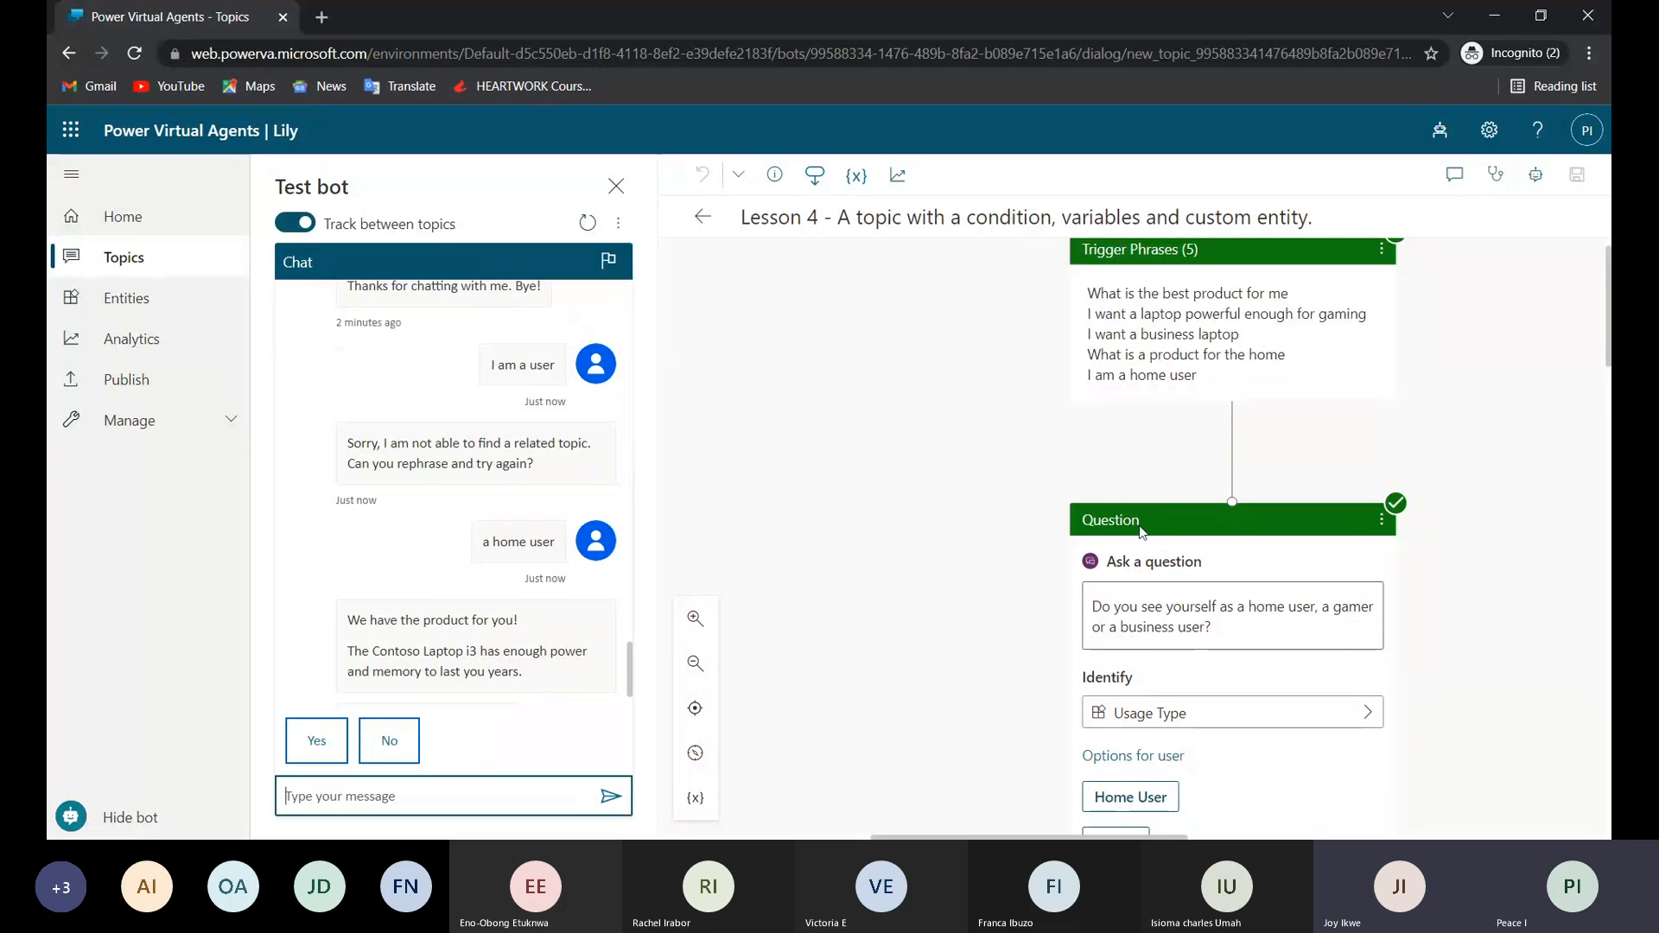
scroll(1134, 536, down, 1)
scroll(1134, 535, down, 1)
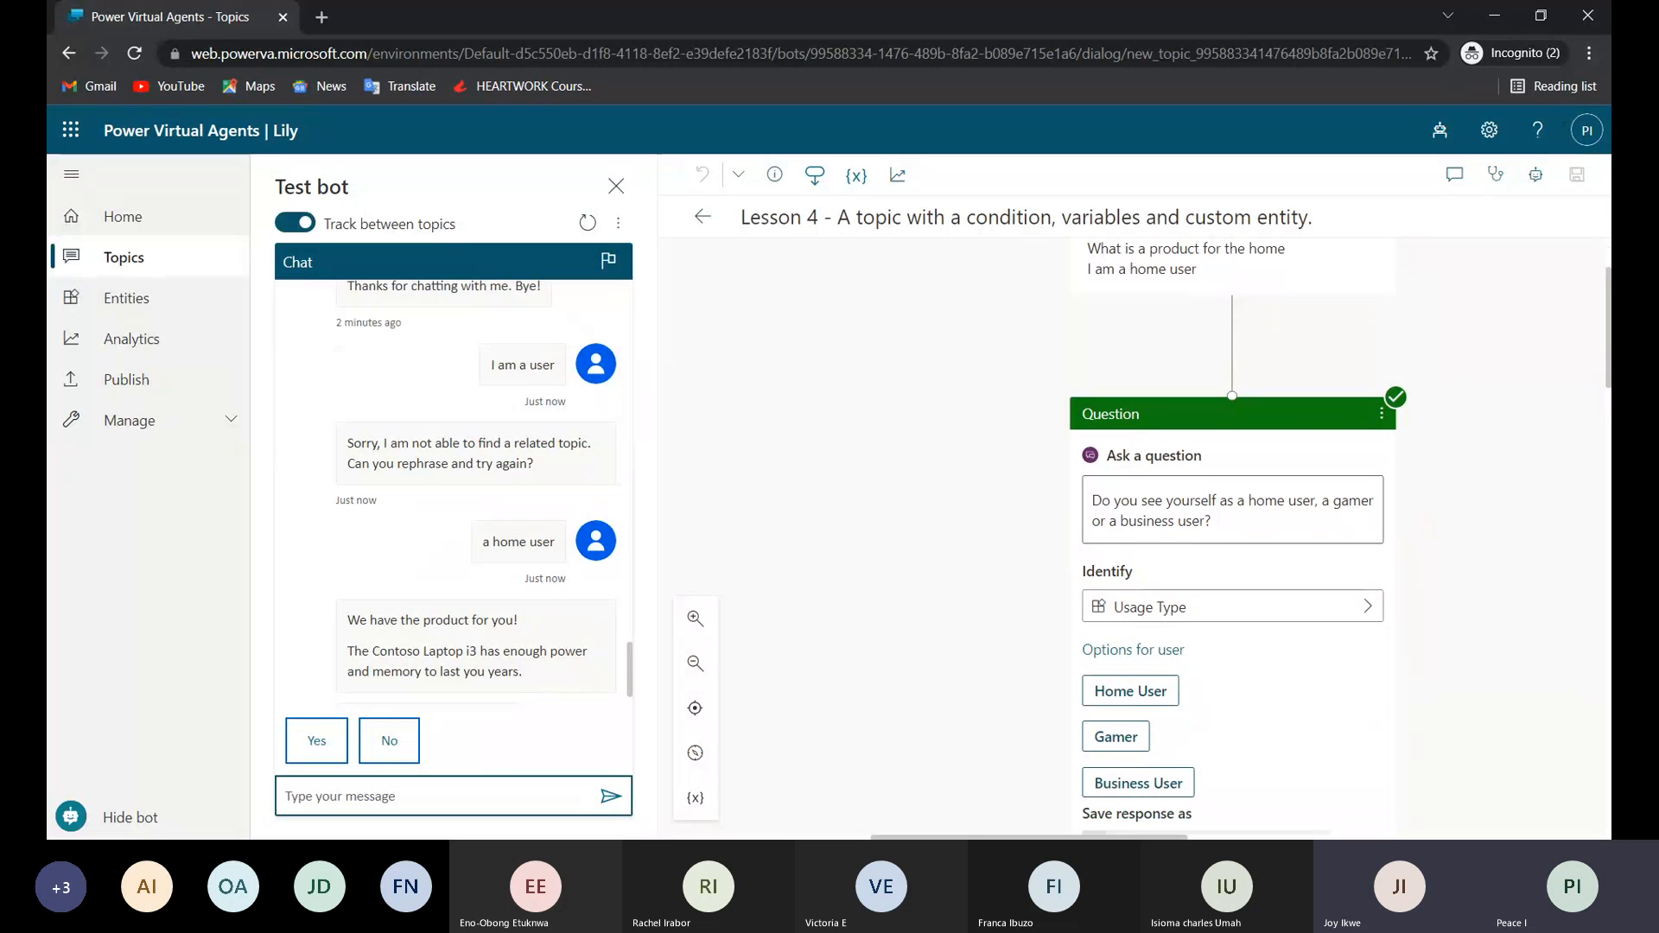
scroll(1134, 535, up, 2)
scroll(1134, 535, down, 1)
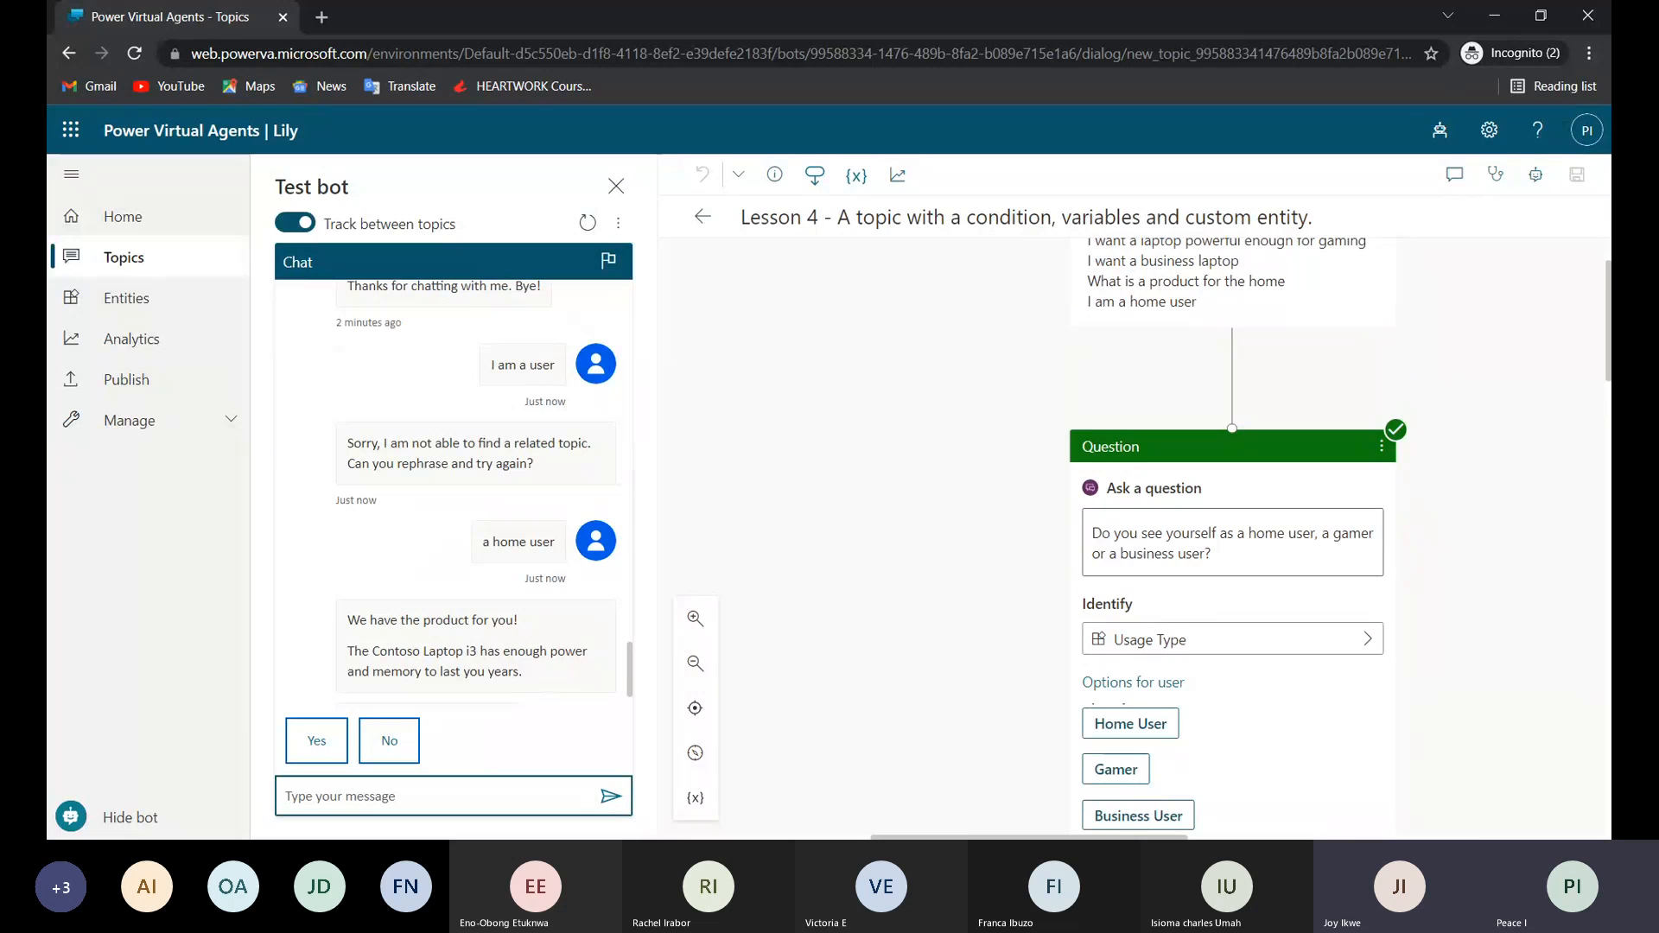
scroll(1134, 535, down, 1)
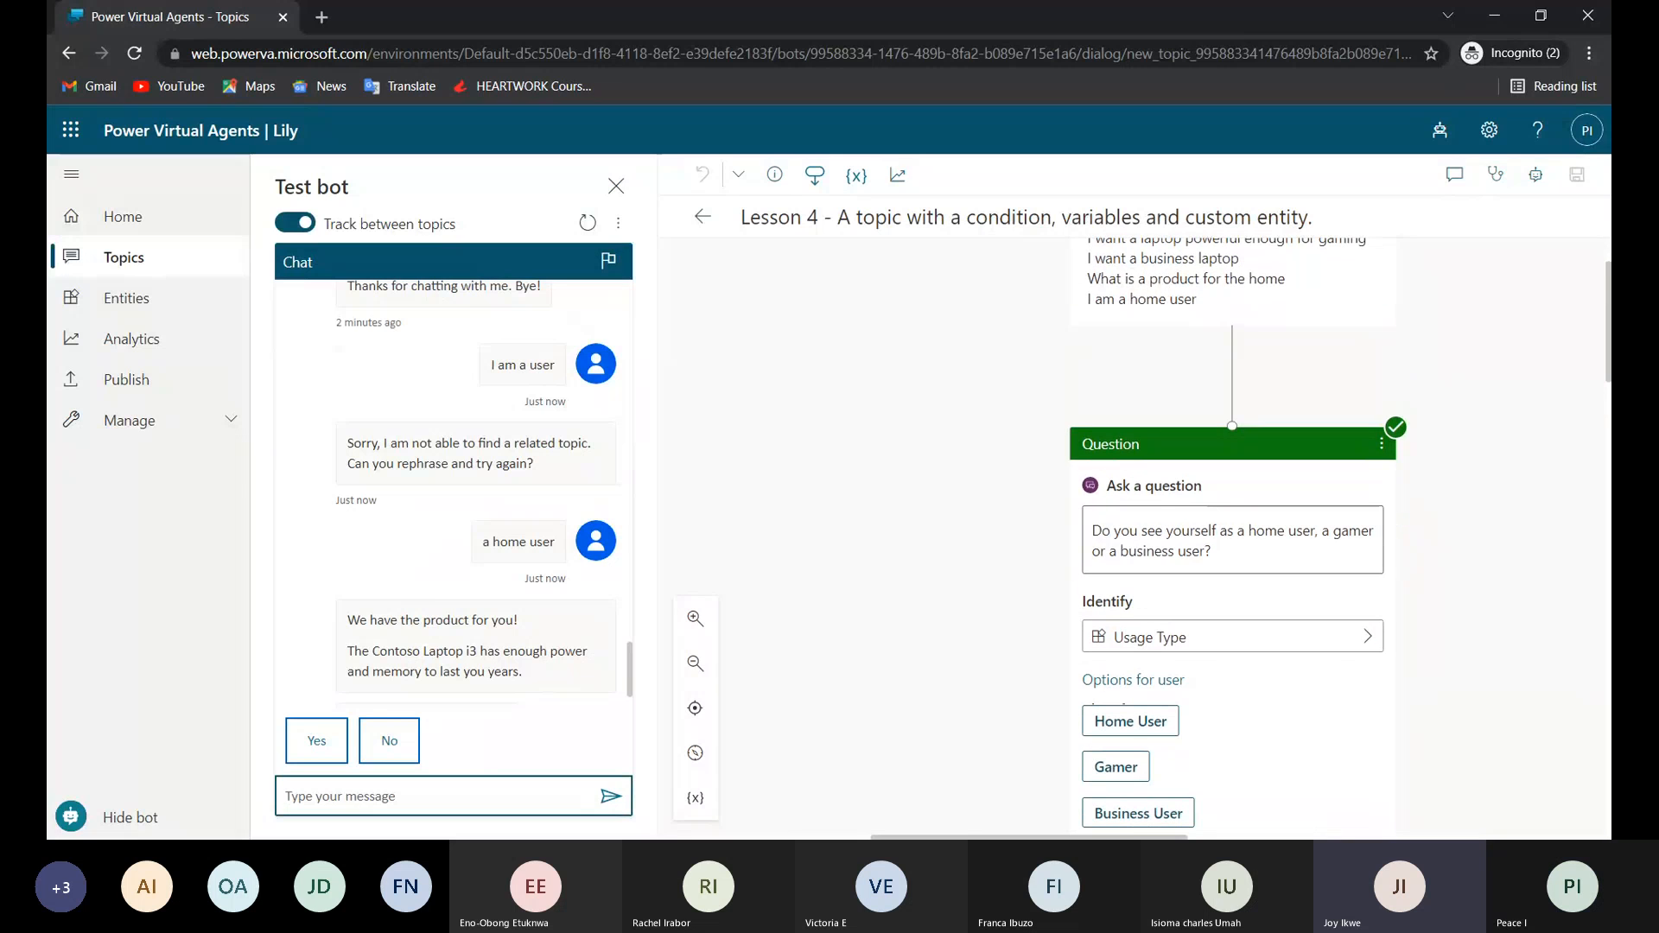
scroll(1134, 536, up, 2)
scroll(1134, 536, down, 2)
scroll(1134, 536, down, 3)
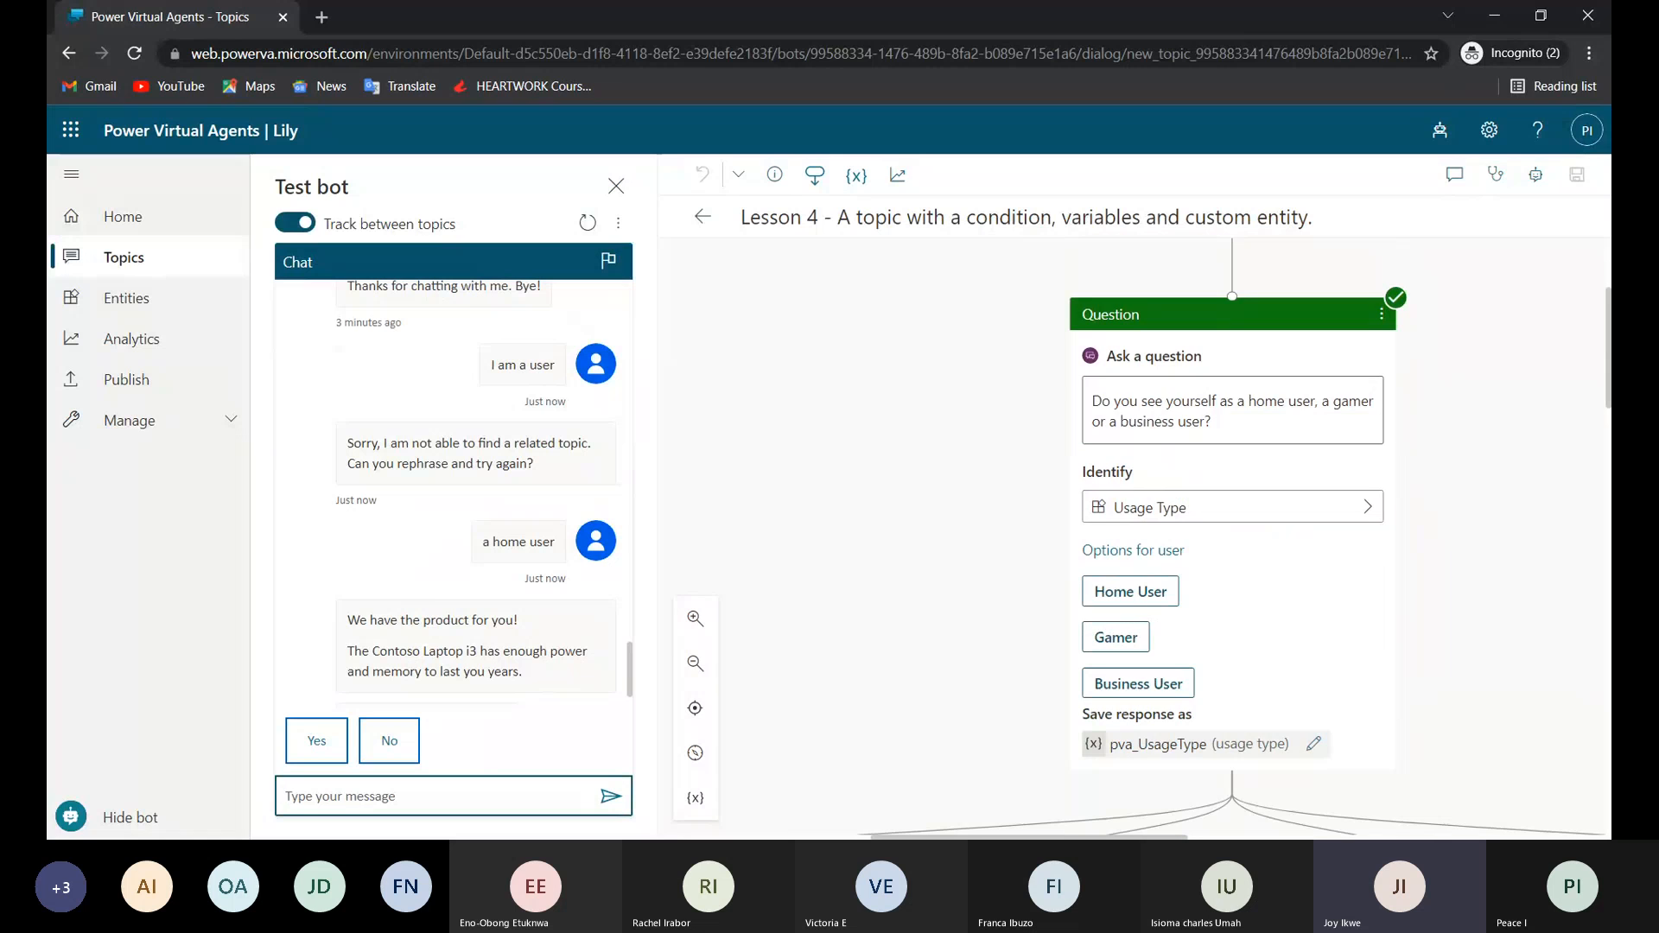
scroll(1135, 536, down, 1)
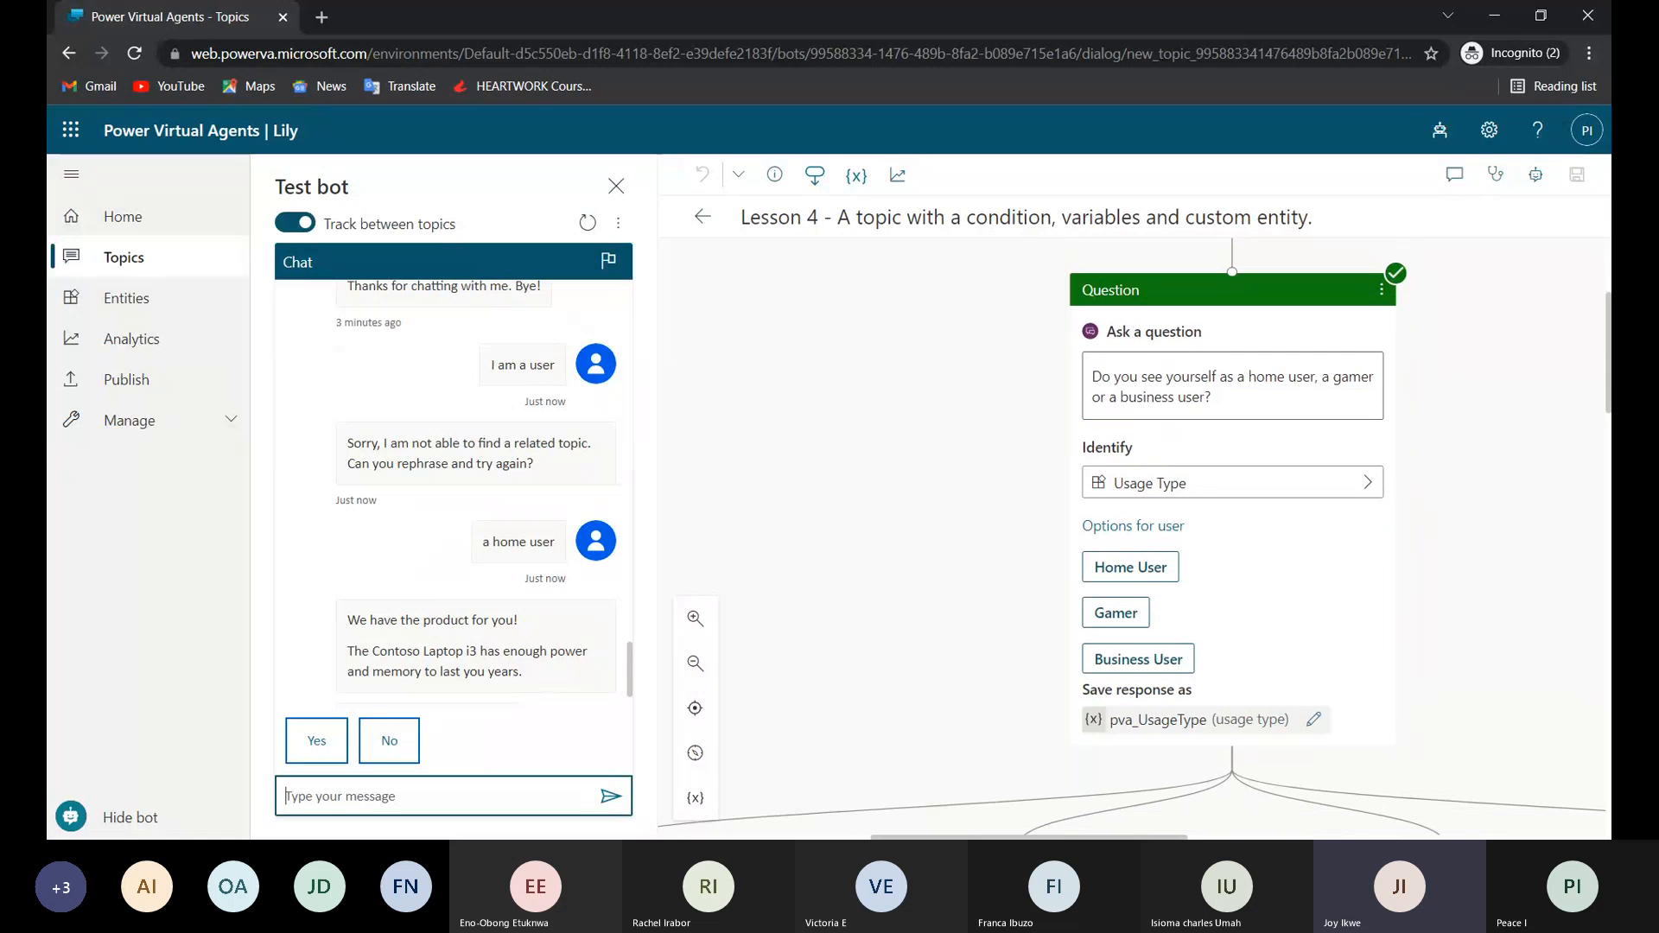
scroll(458, 635, up, 3)
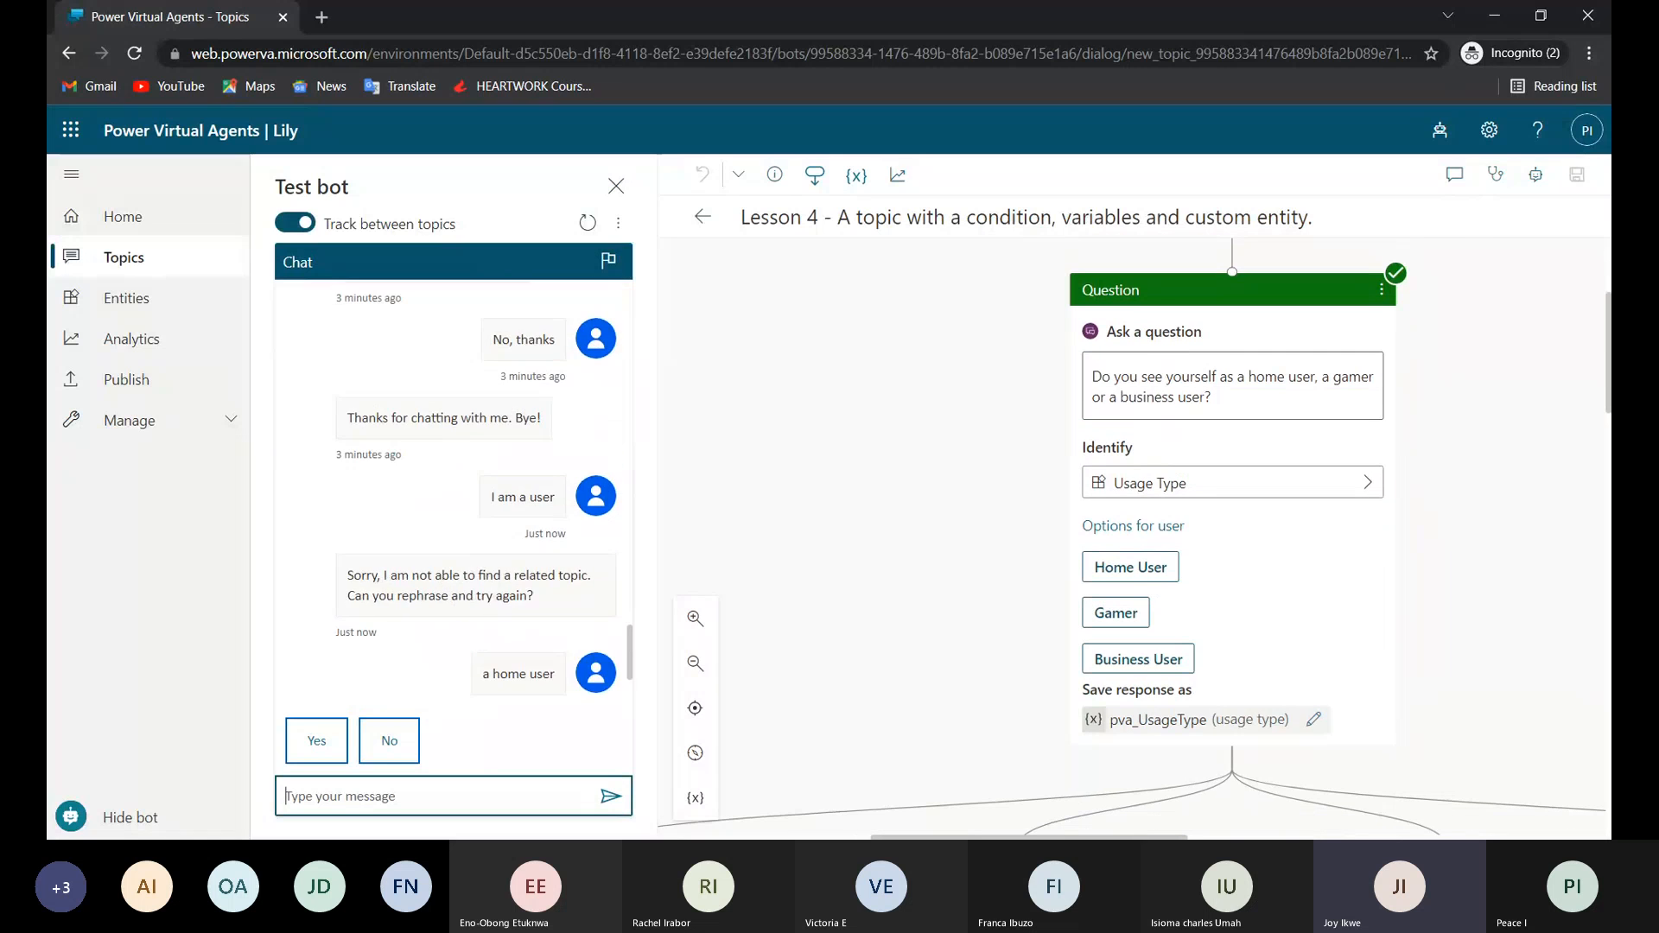
scroll(458, 635, down, 1)
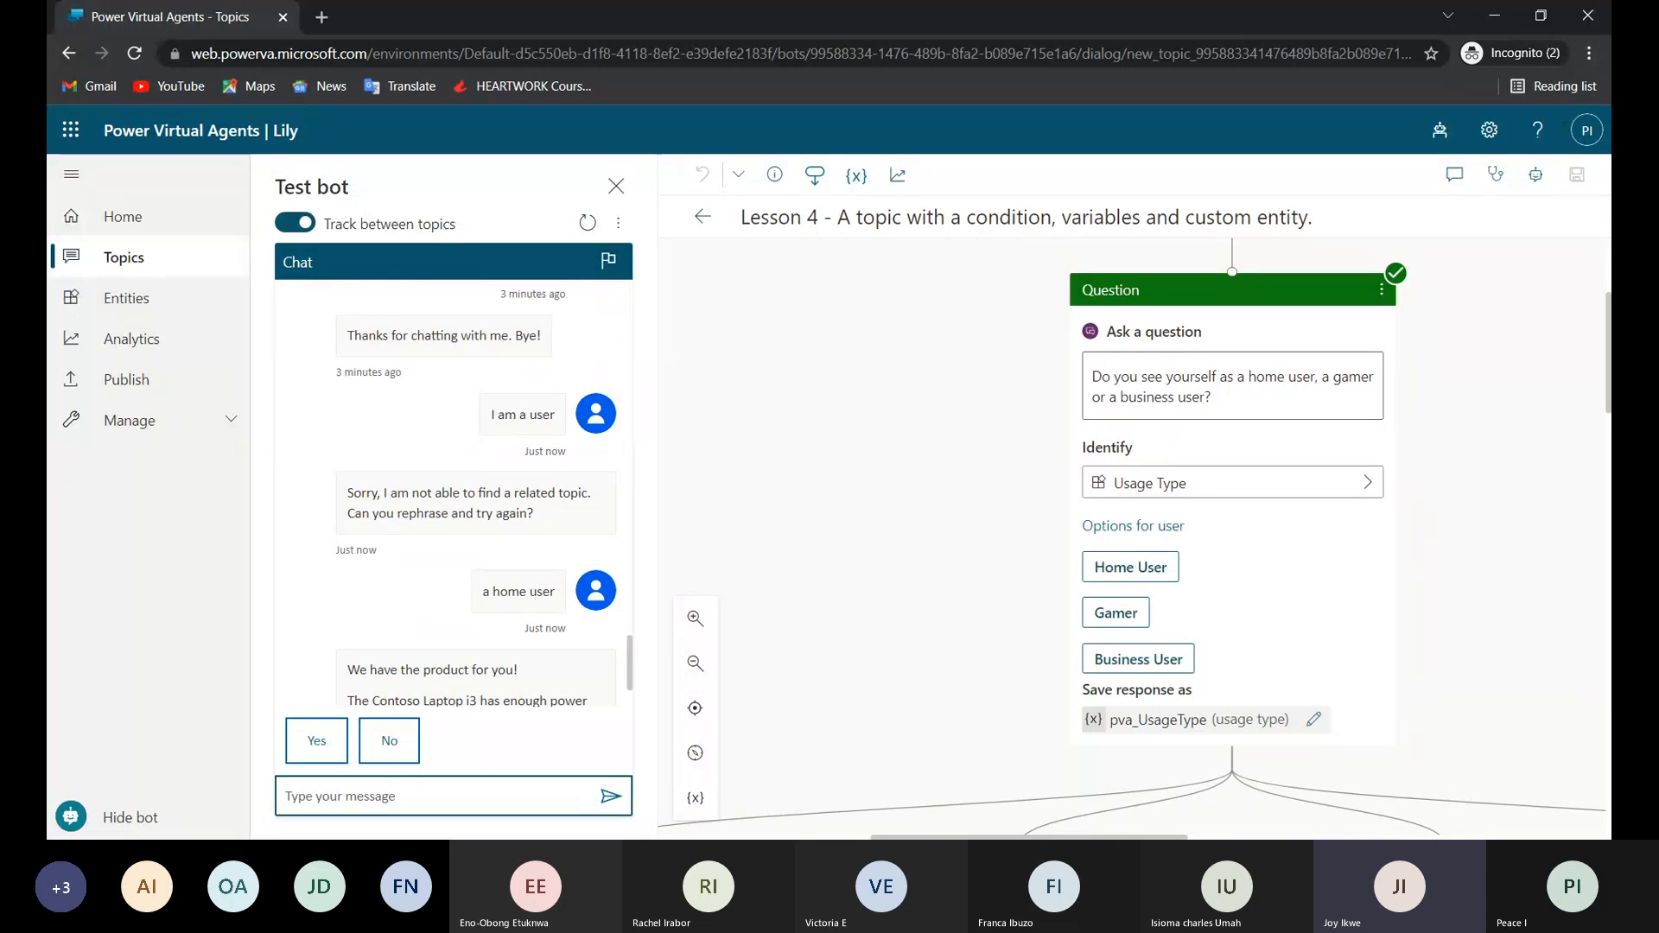
Trace the Contoso Laptop i3 reply to its message node and follow the flow back through the Home User condition to the trigger phrases.
click(518, 586)
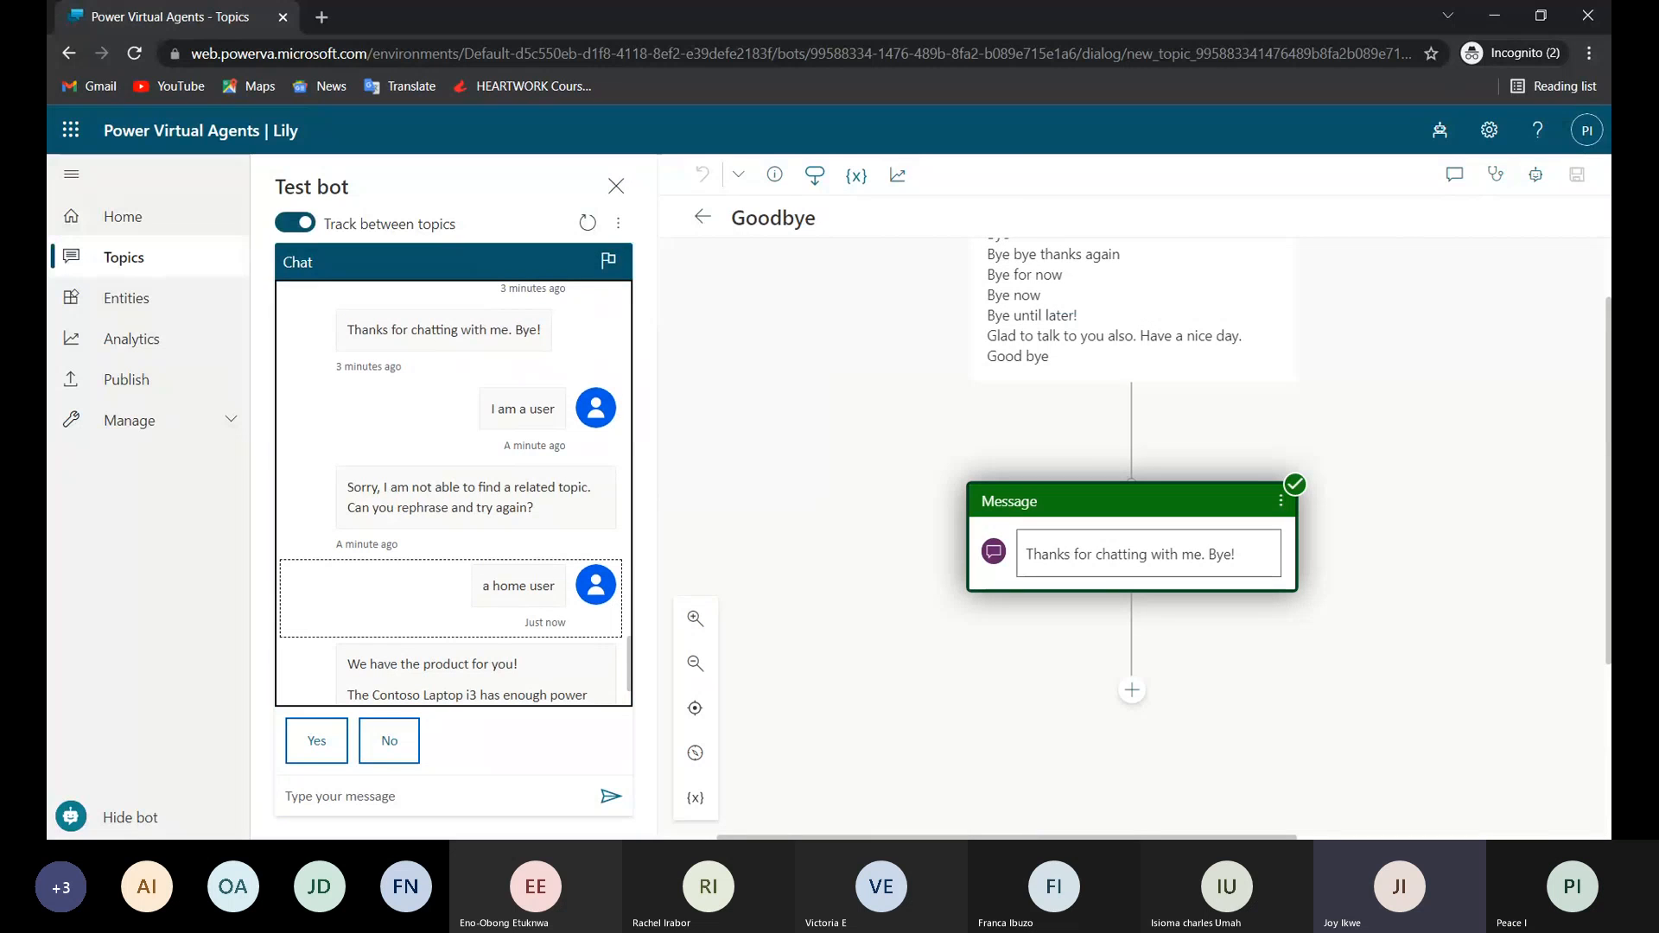
double_click(510, 587)
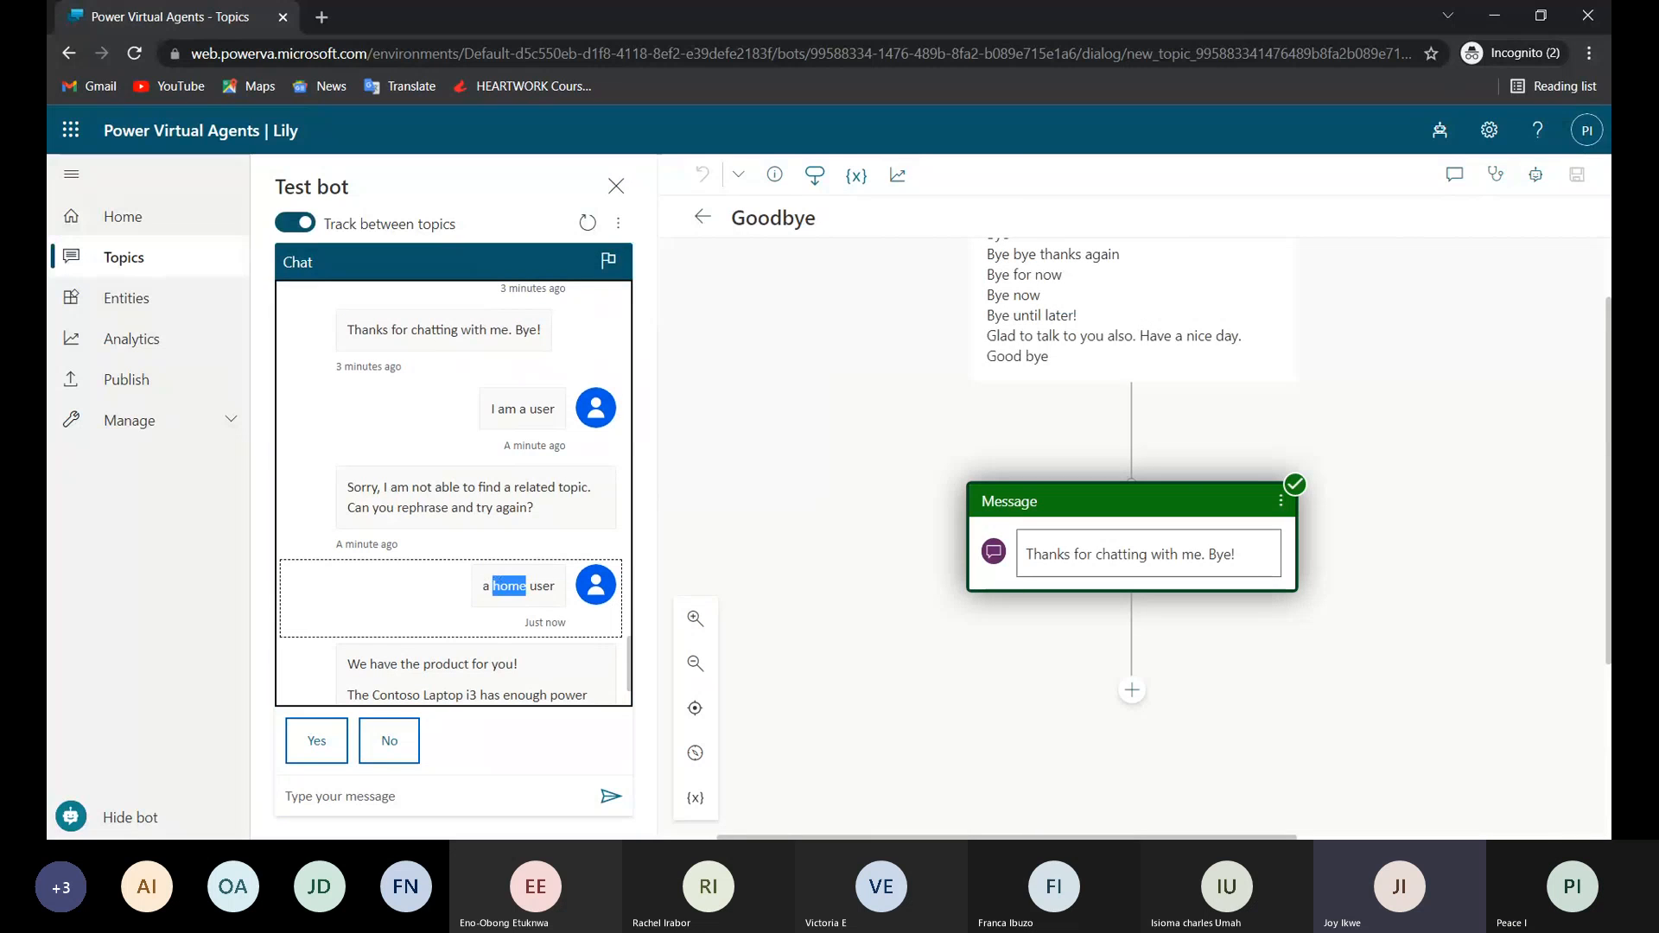
triple_click(510, 586)
click(475, 665)
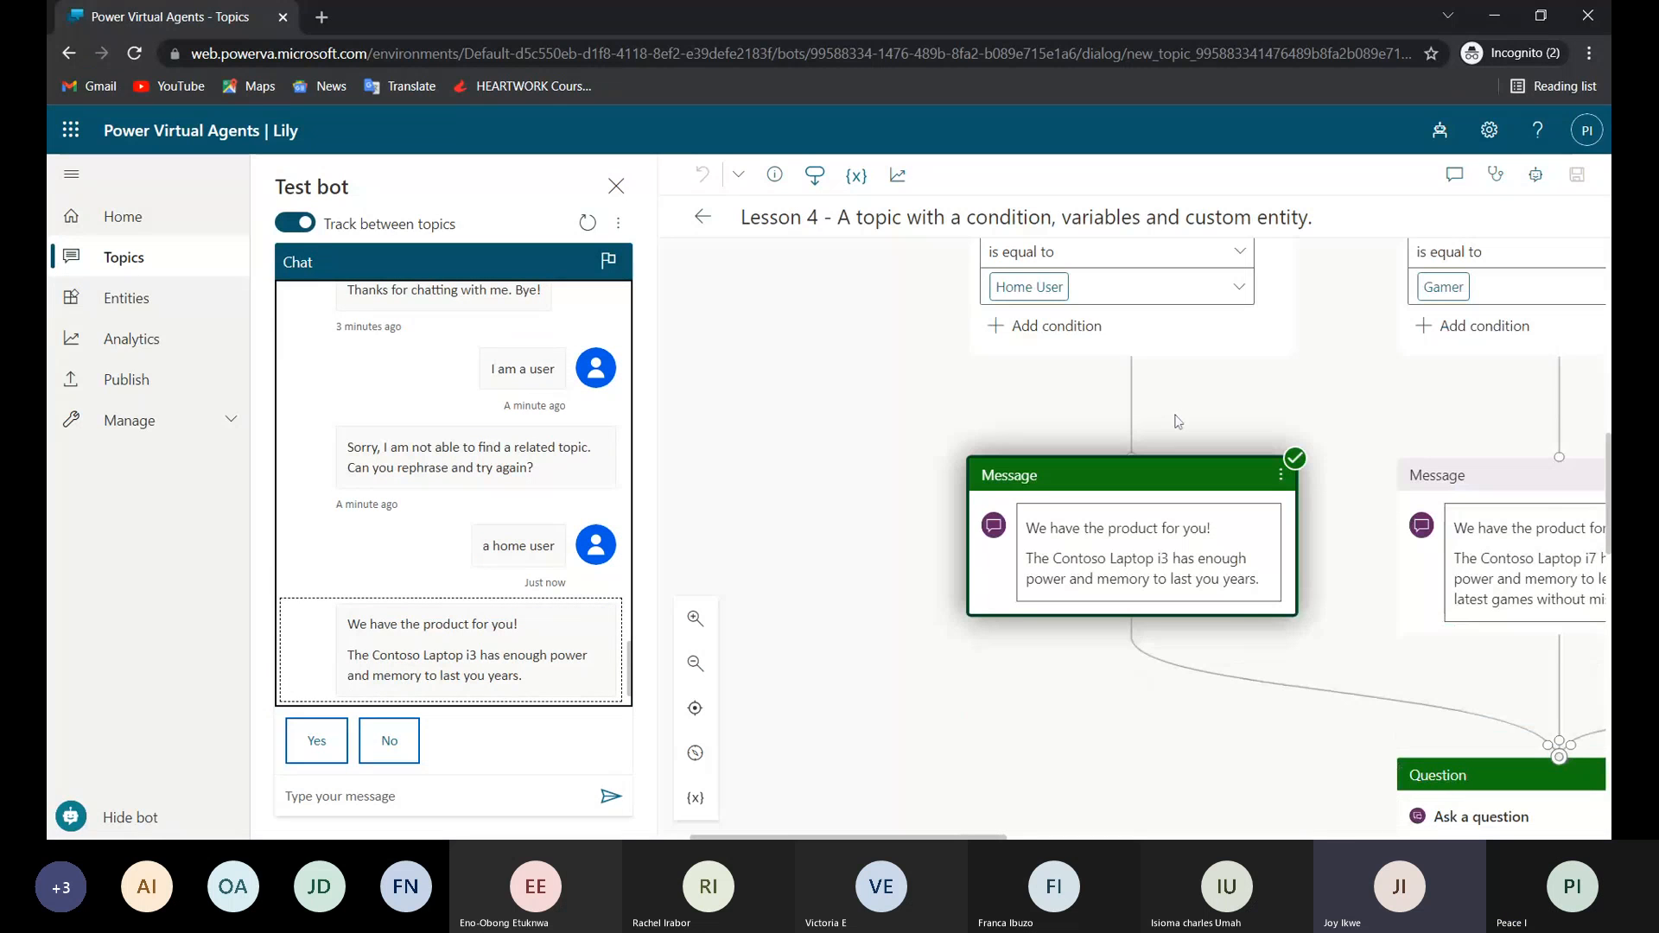
scroll(1175, 421, up, 5)
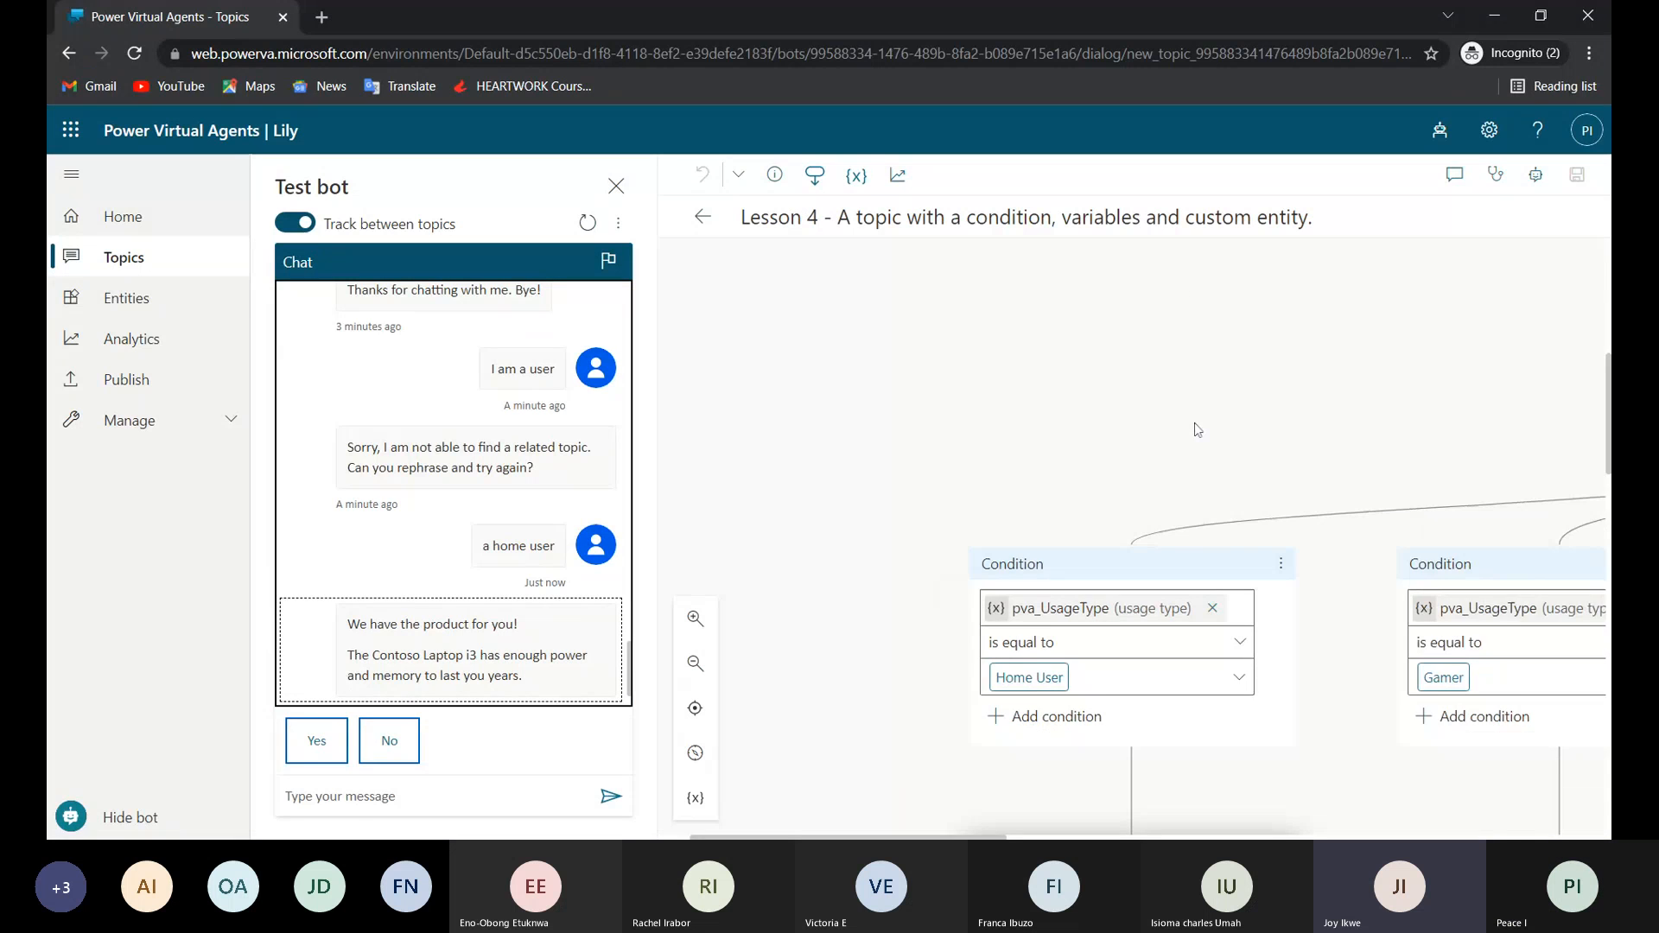
scroll(1198, 431, right, 8)
scroll(1198, 430, up, 1)
scroll(1115, 518, up, 5)
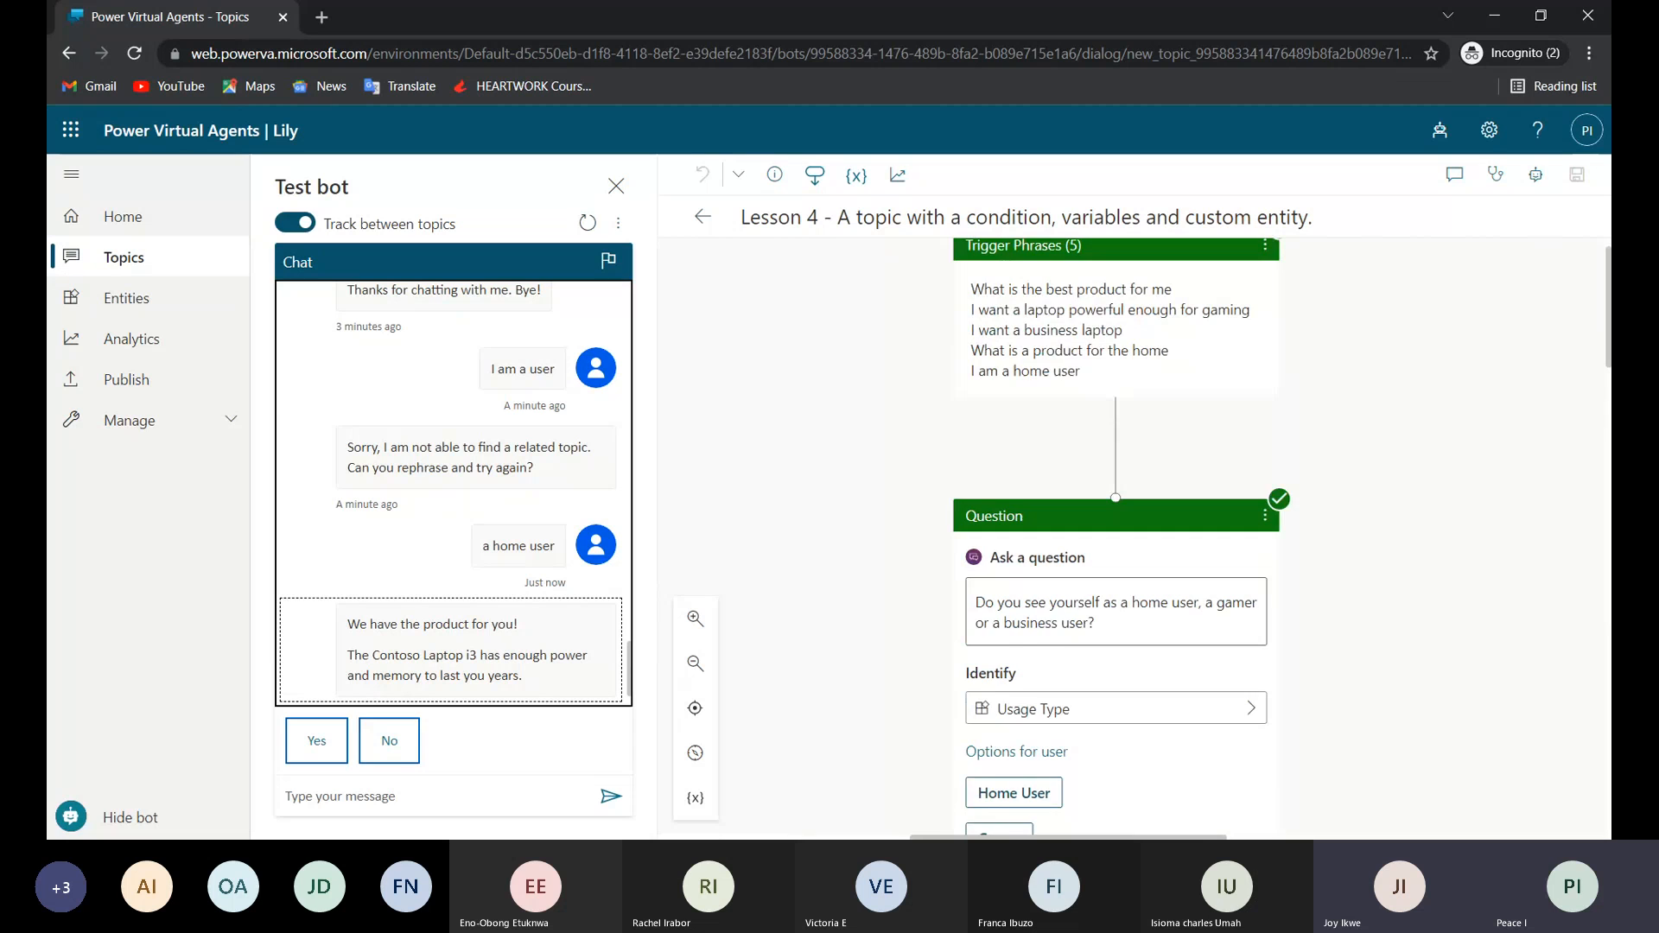
scroll(1114, 518, up, 1)
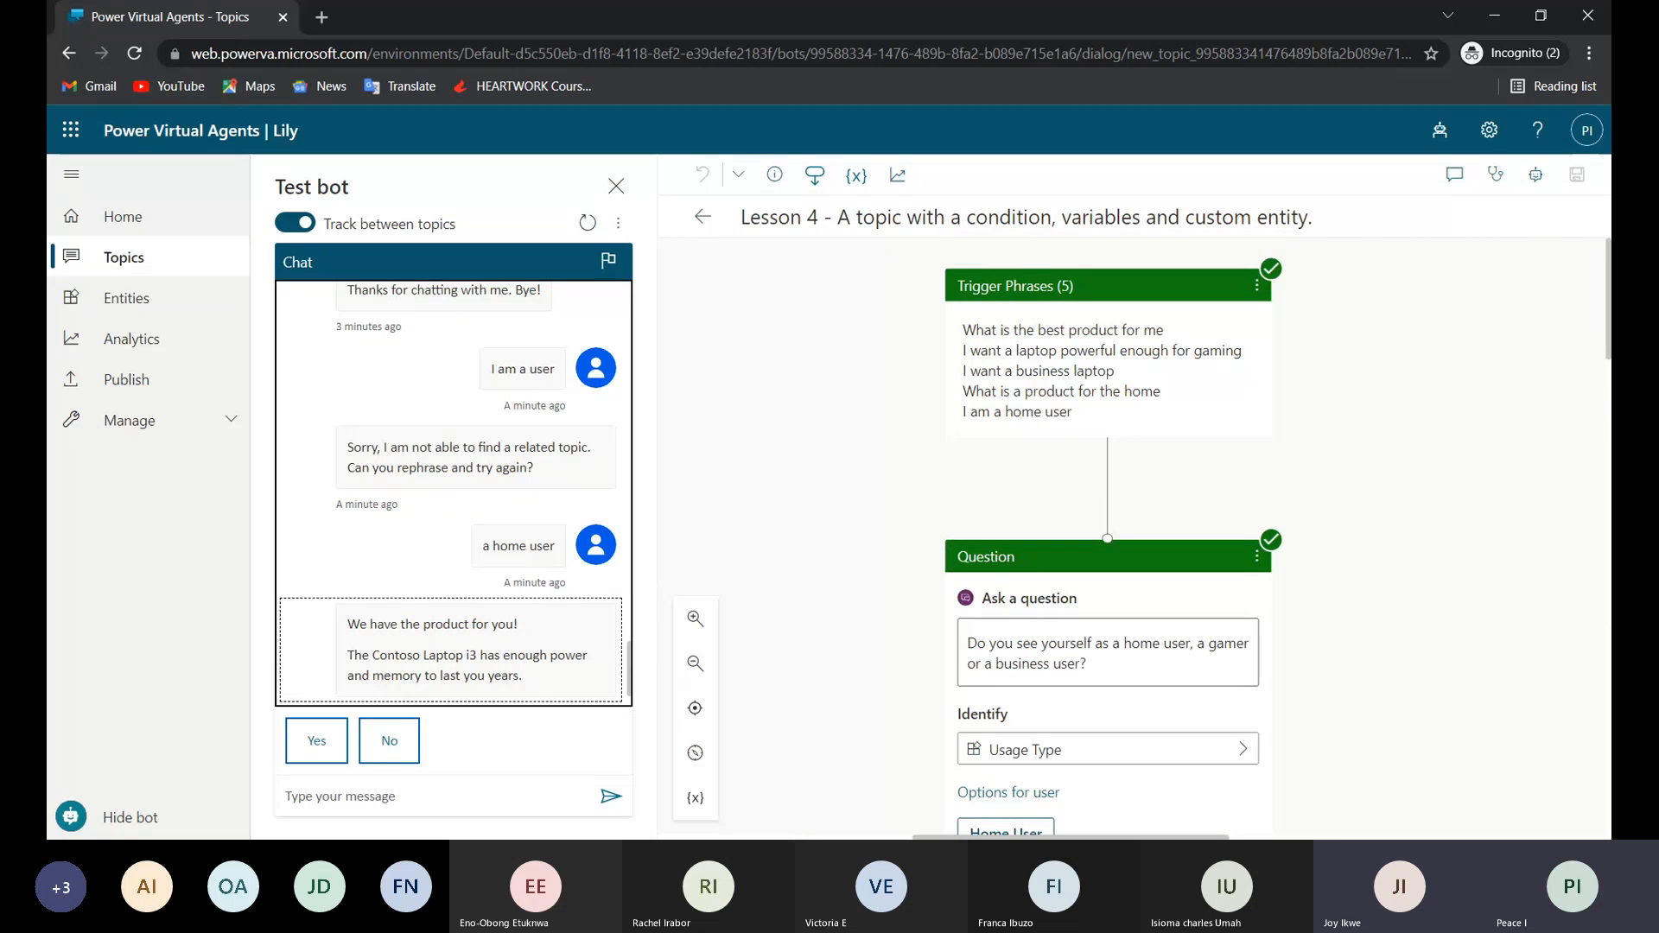
Copy the trigger phrase "I am a home user" from the topic and send it to the test bot.
scroll(1079, 688, down, 1)
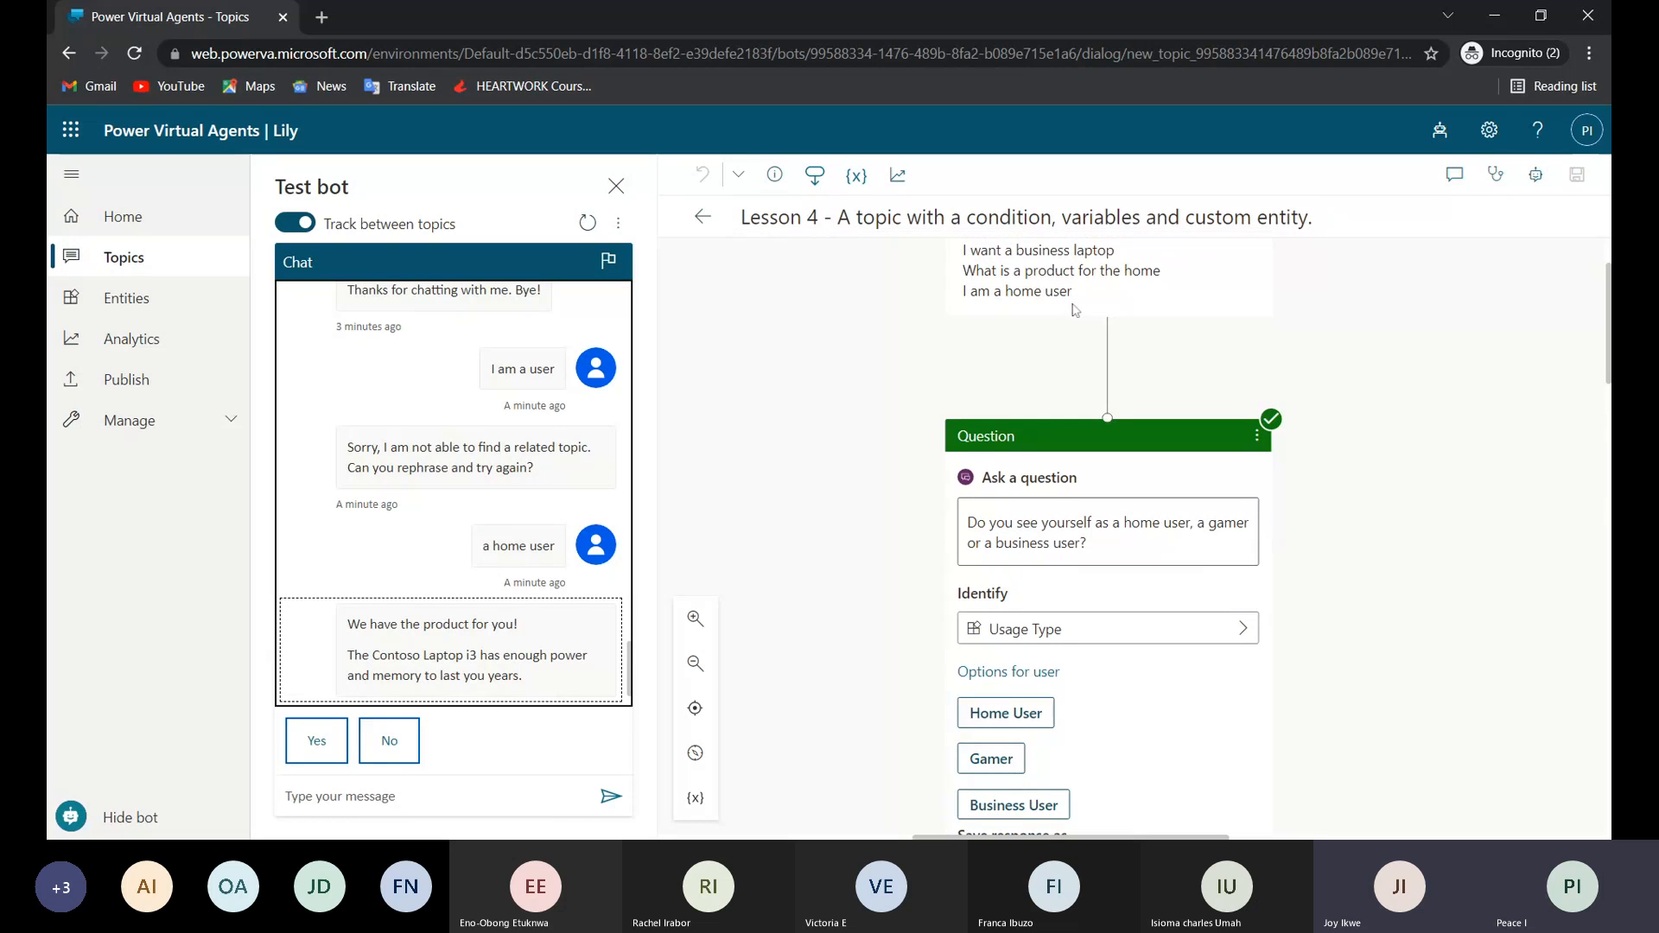
click(1071, 293)
drag(1072, 294, 957, 301)
key(ctrl+c)
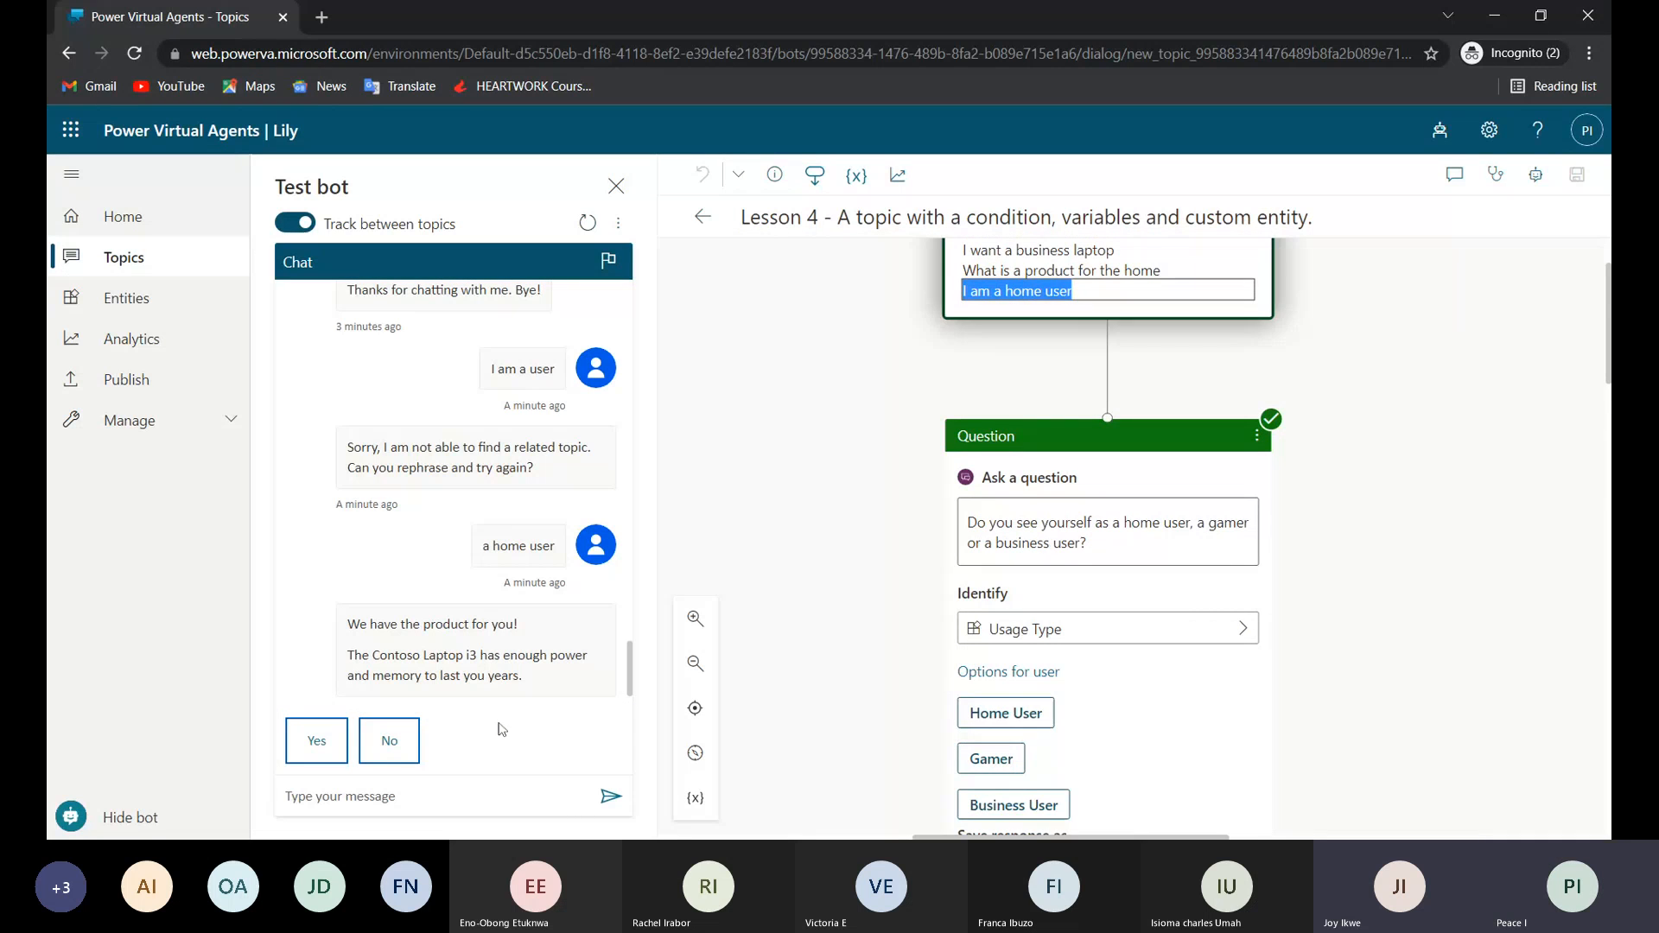
click(459, 797)
key(ctrl+v)
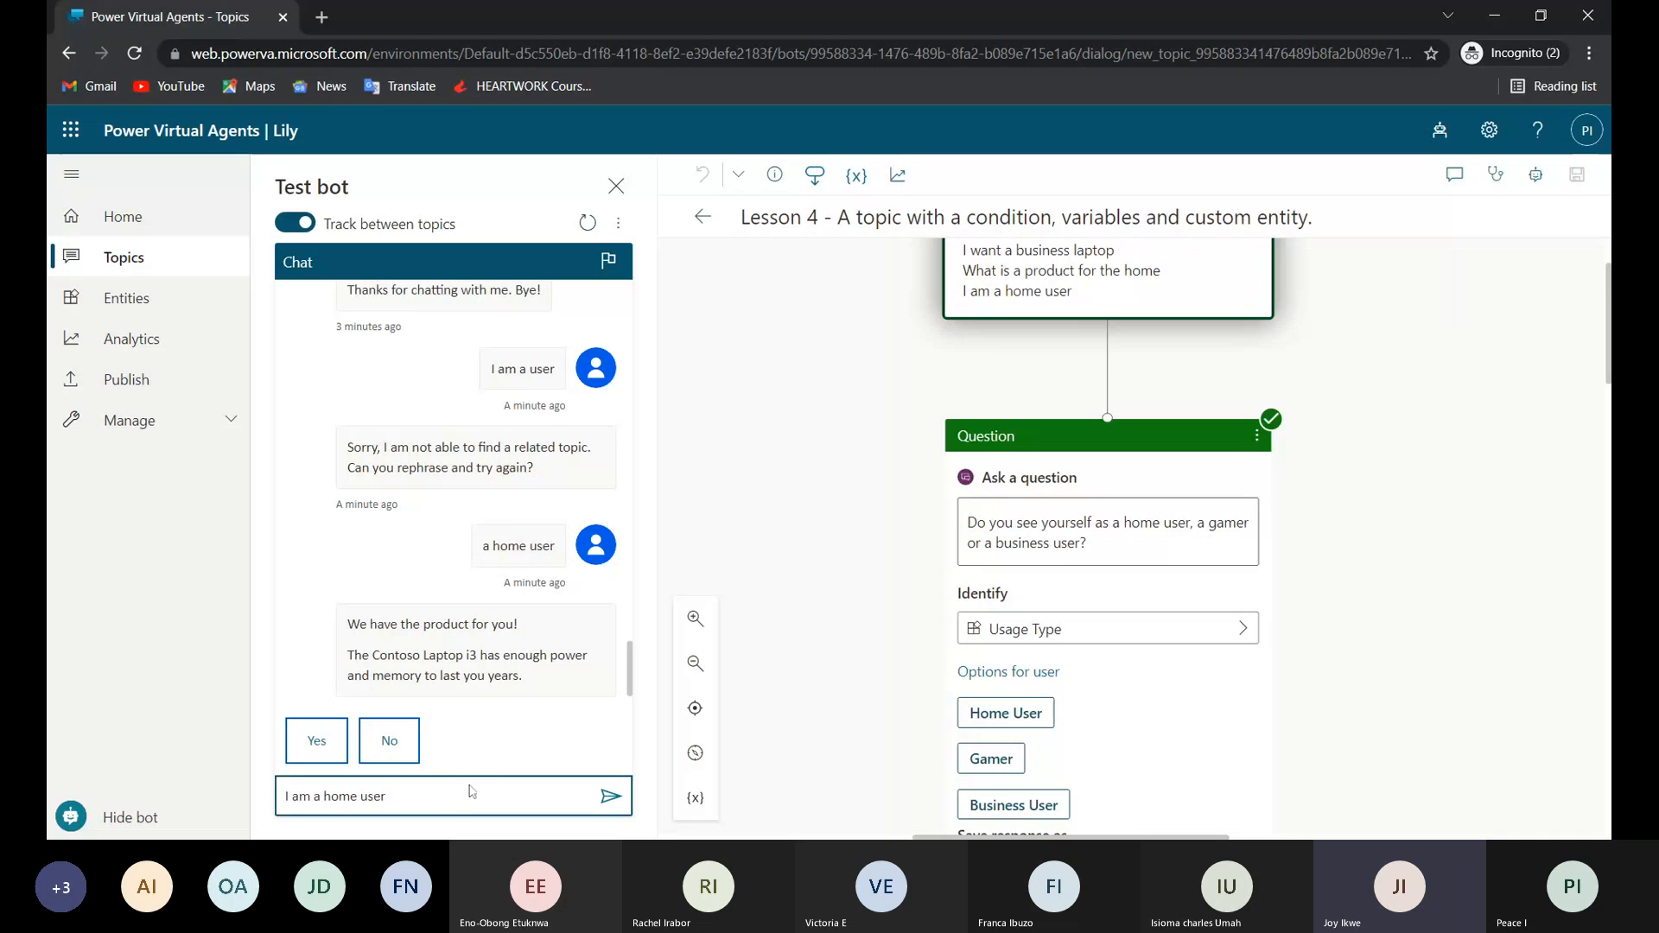
key(Return)
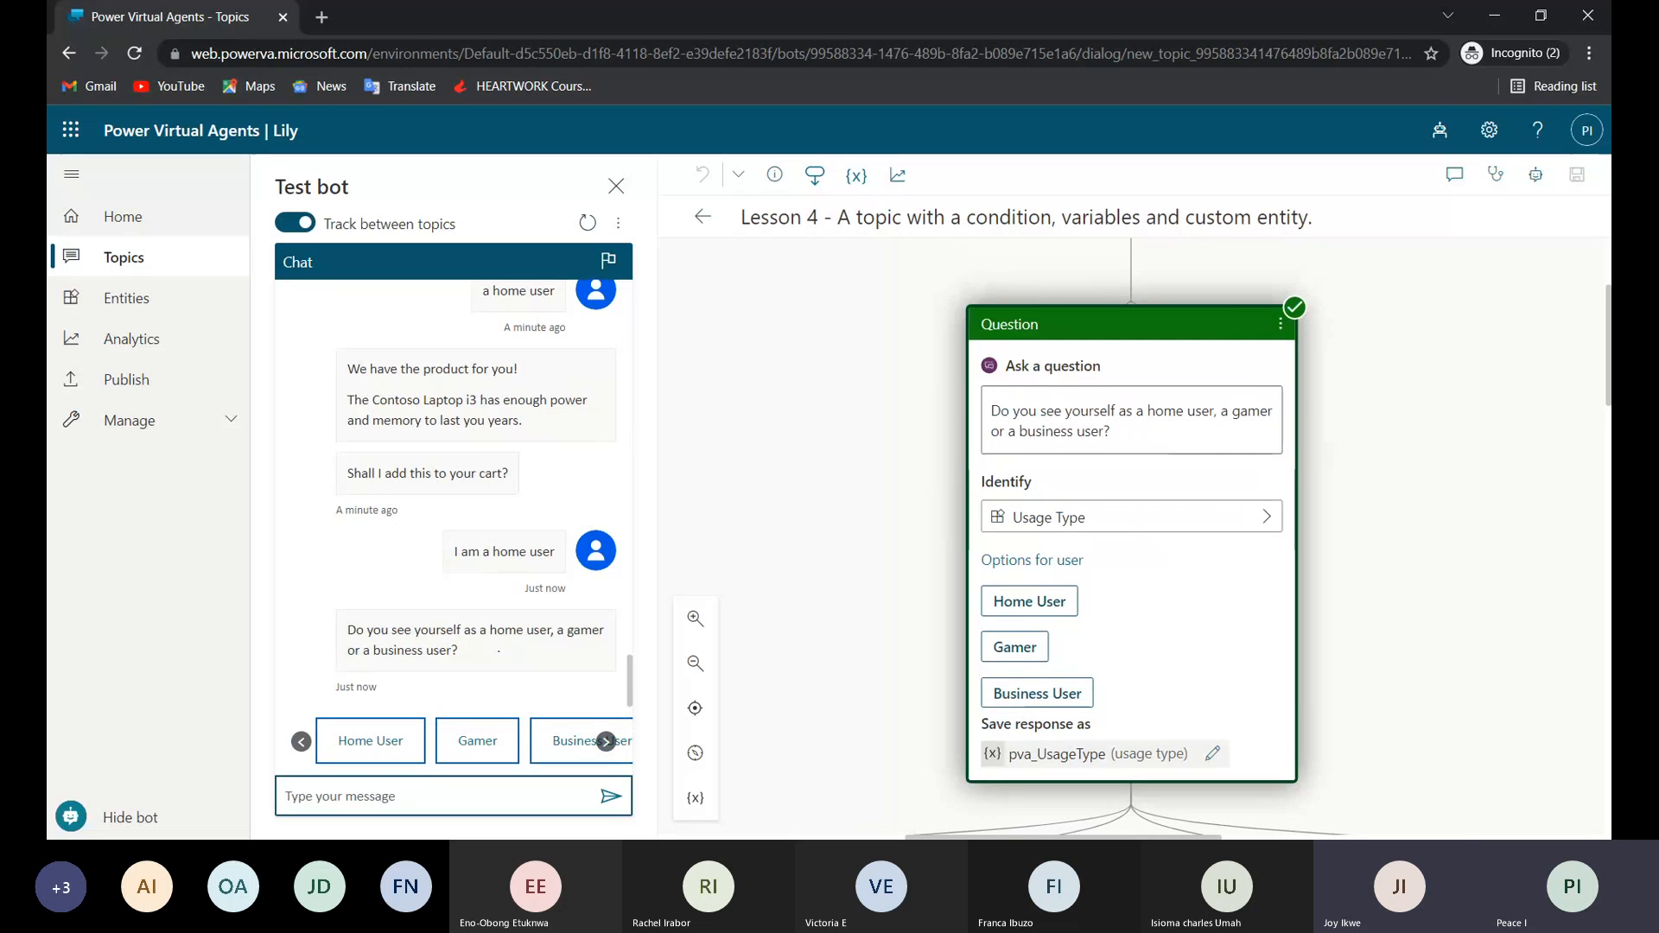
Check the user options for Usage Type and answer the bot's user type question with "Gamer".
scroll(940, 506, down, 3)
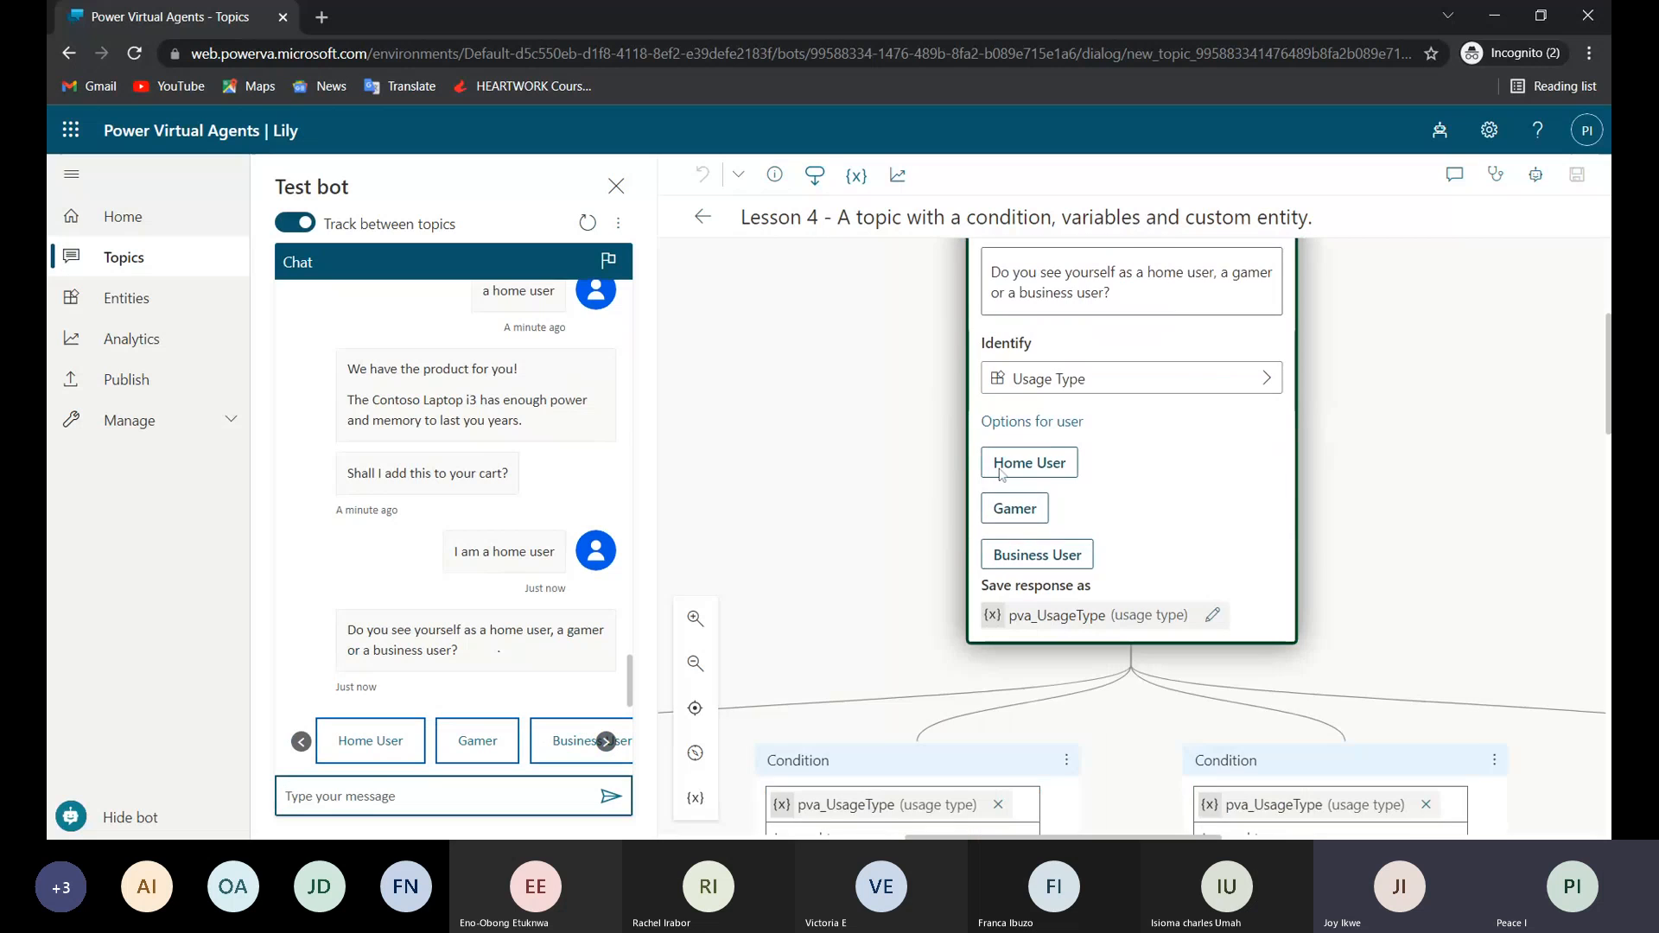
scroll(1044, 412, up, 3)
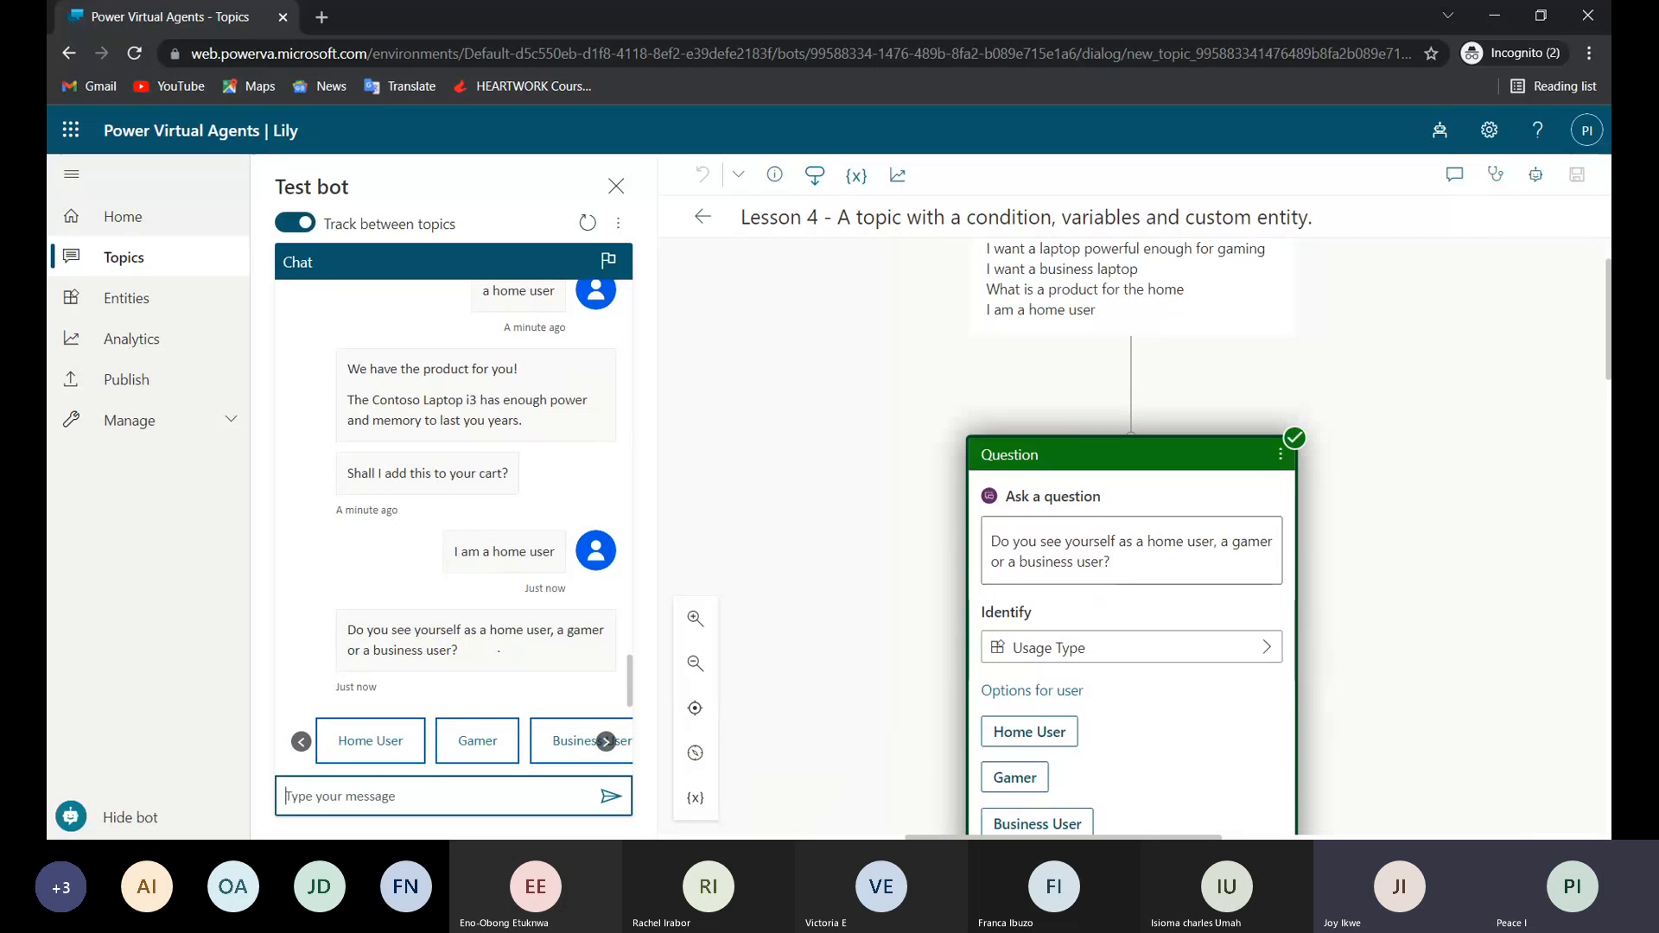
scroll(1027, 500, down, 4)
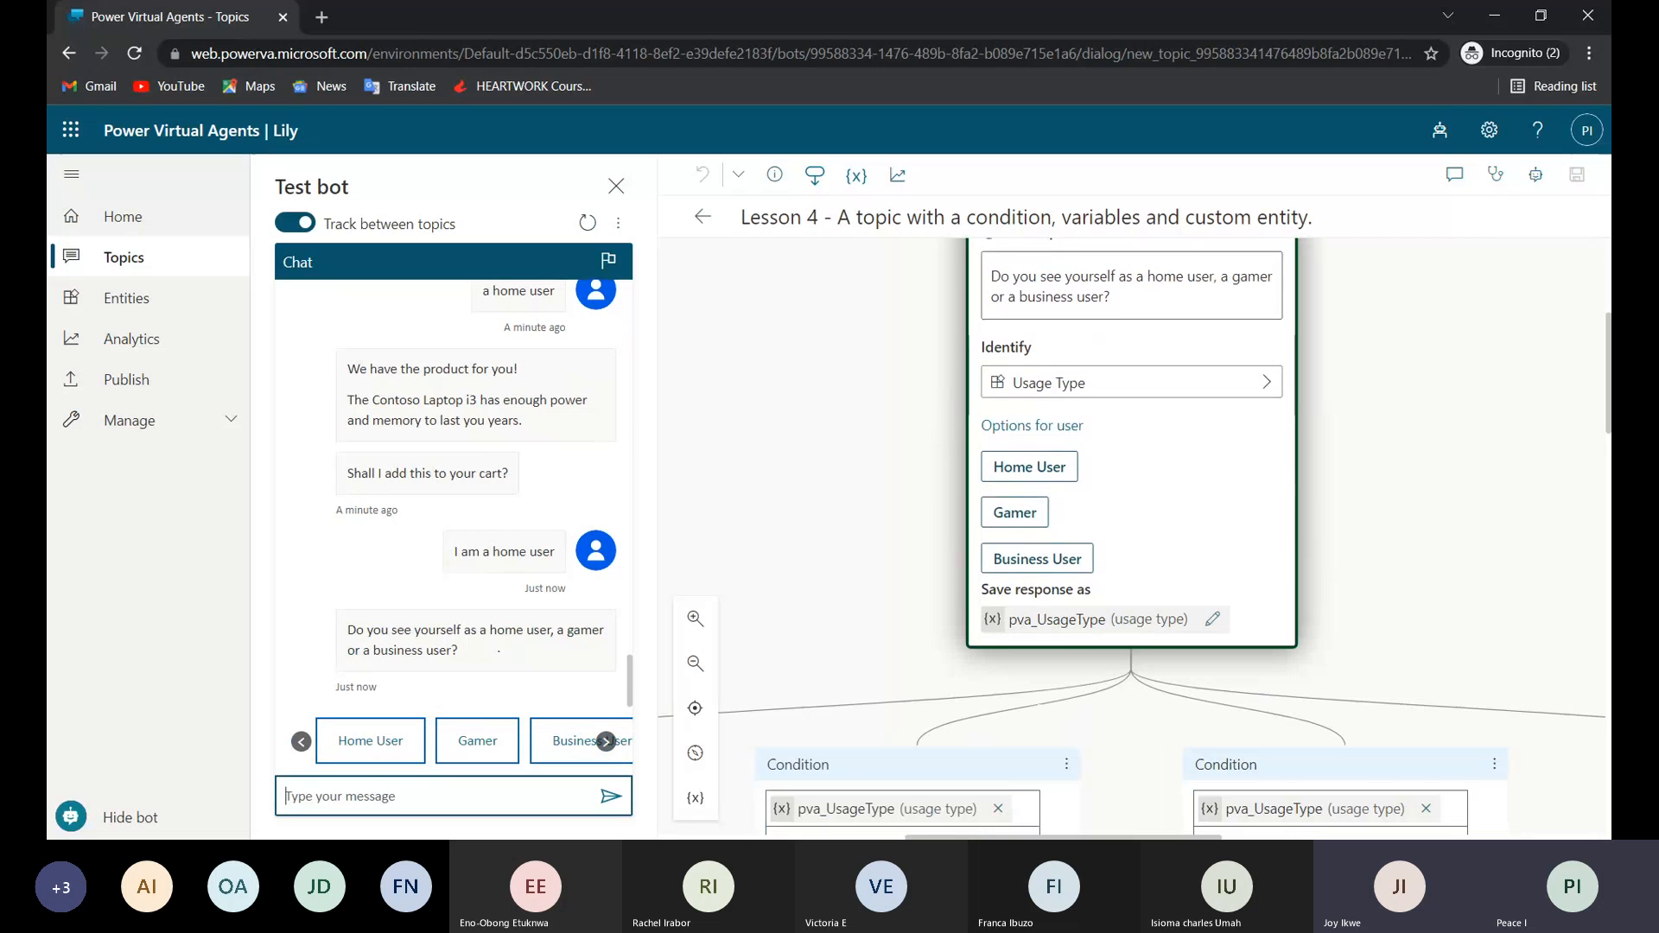
click(1027, 499)
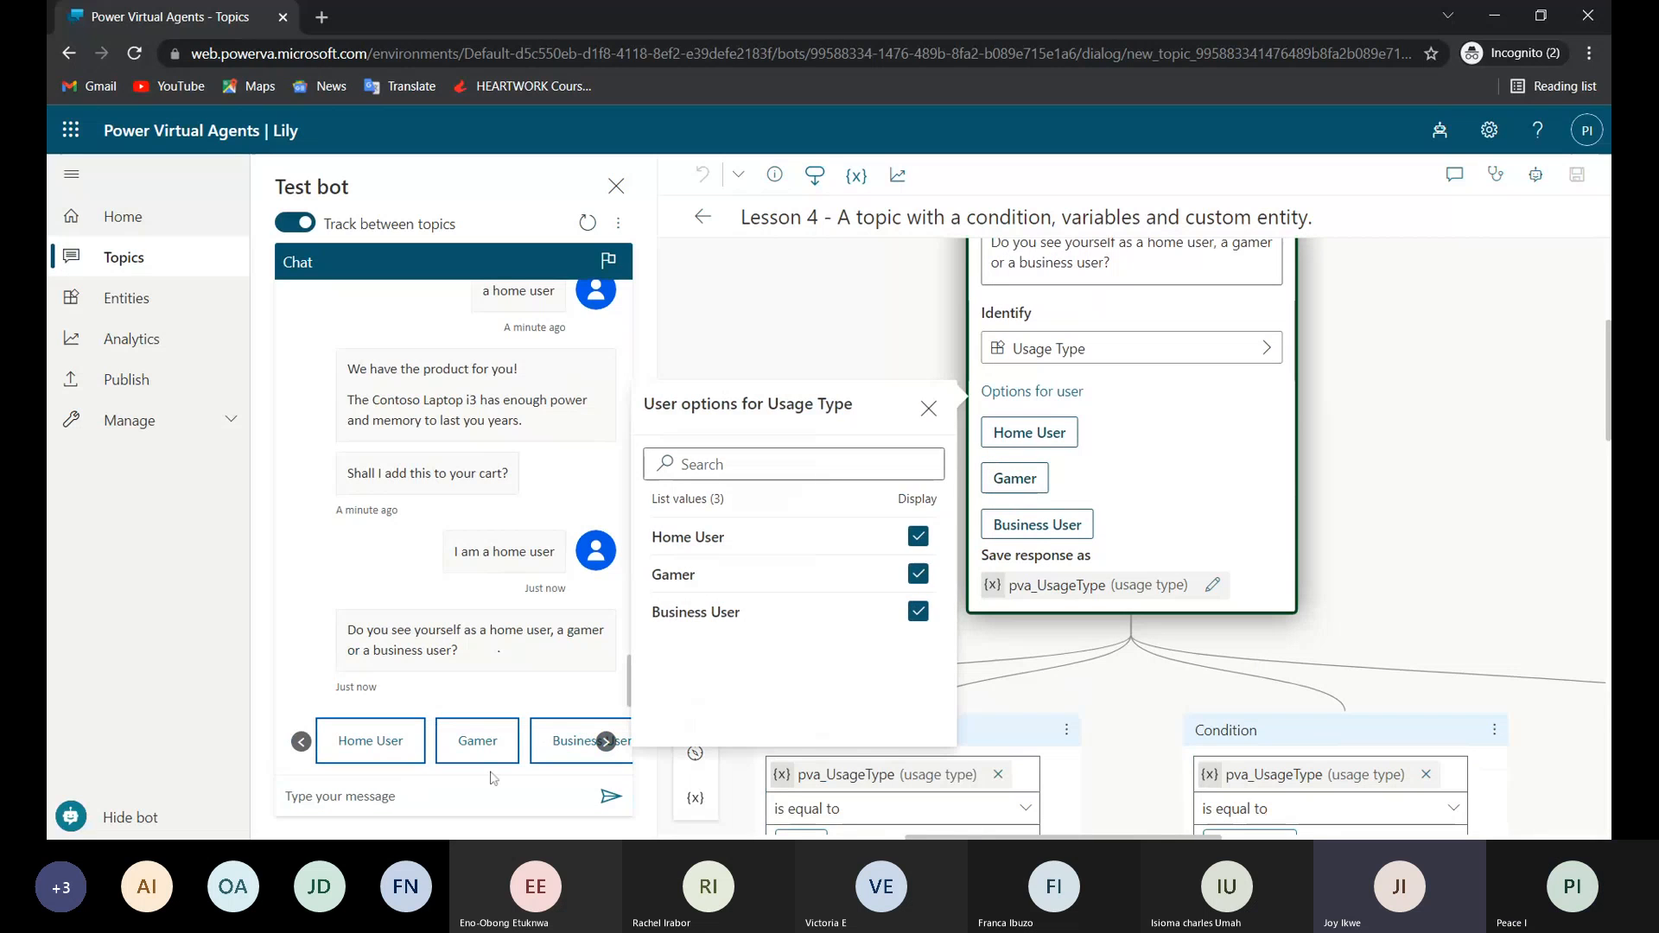
click(477, 740)
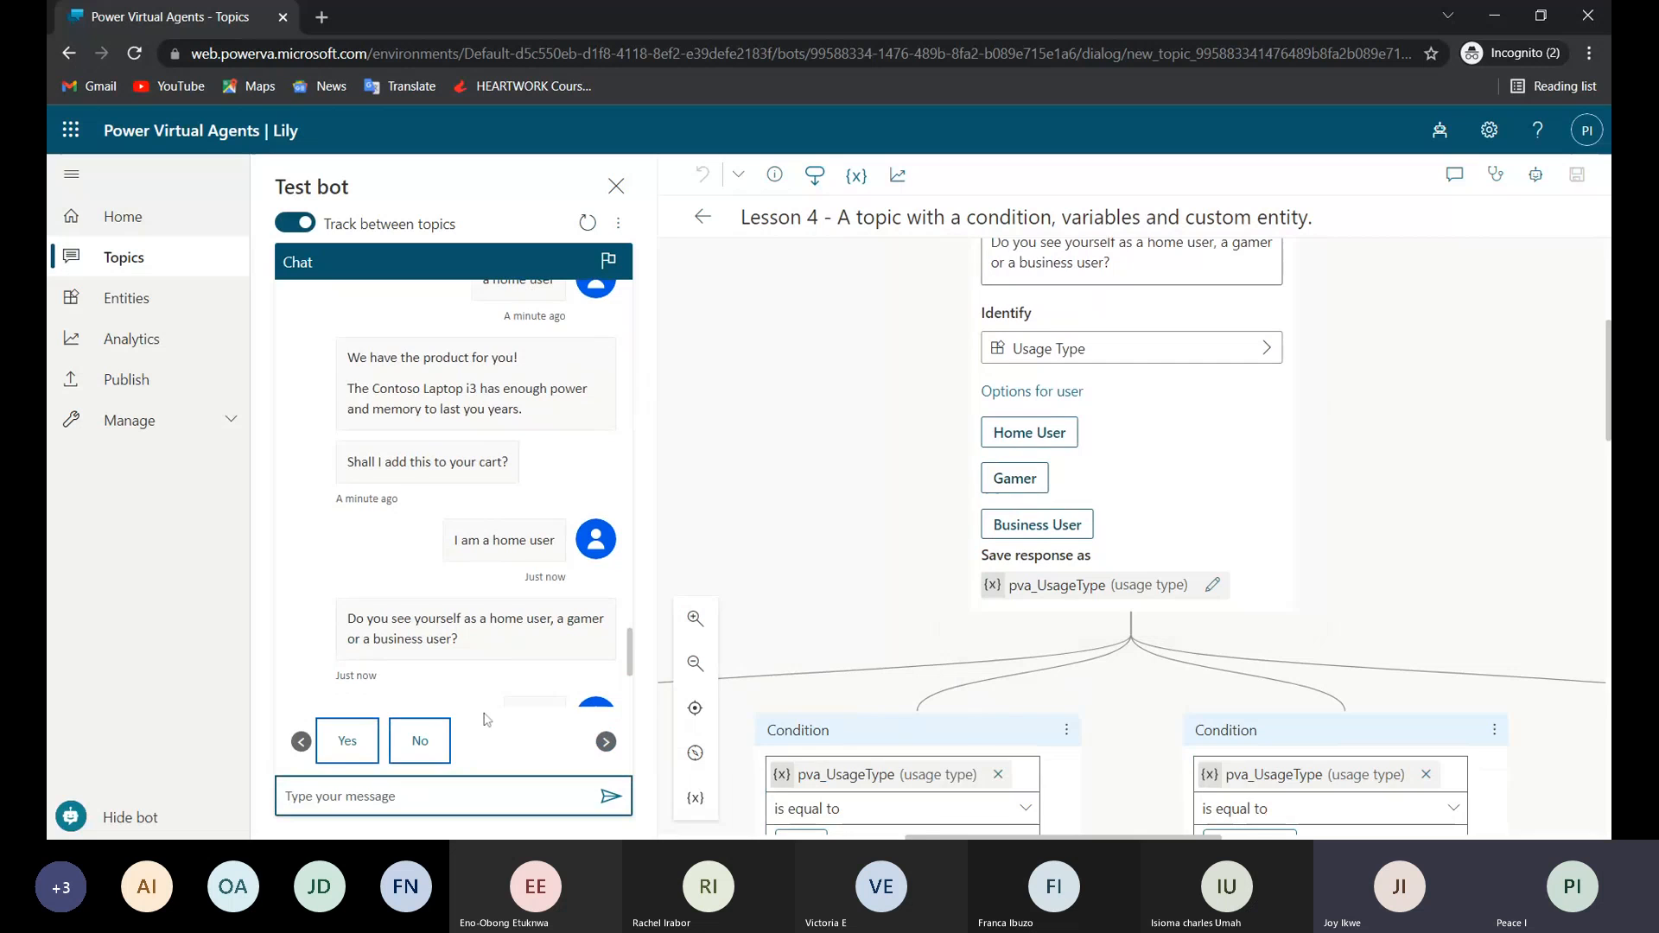
scroll(1072, 412, up, 2)
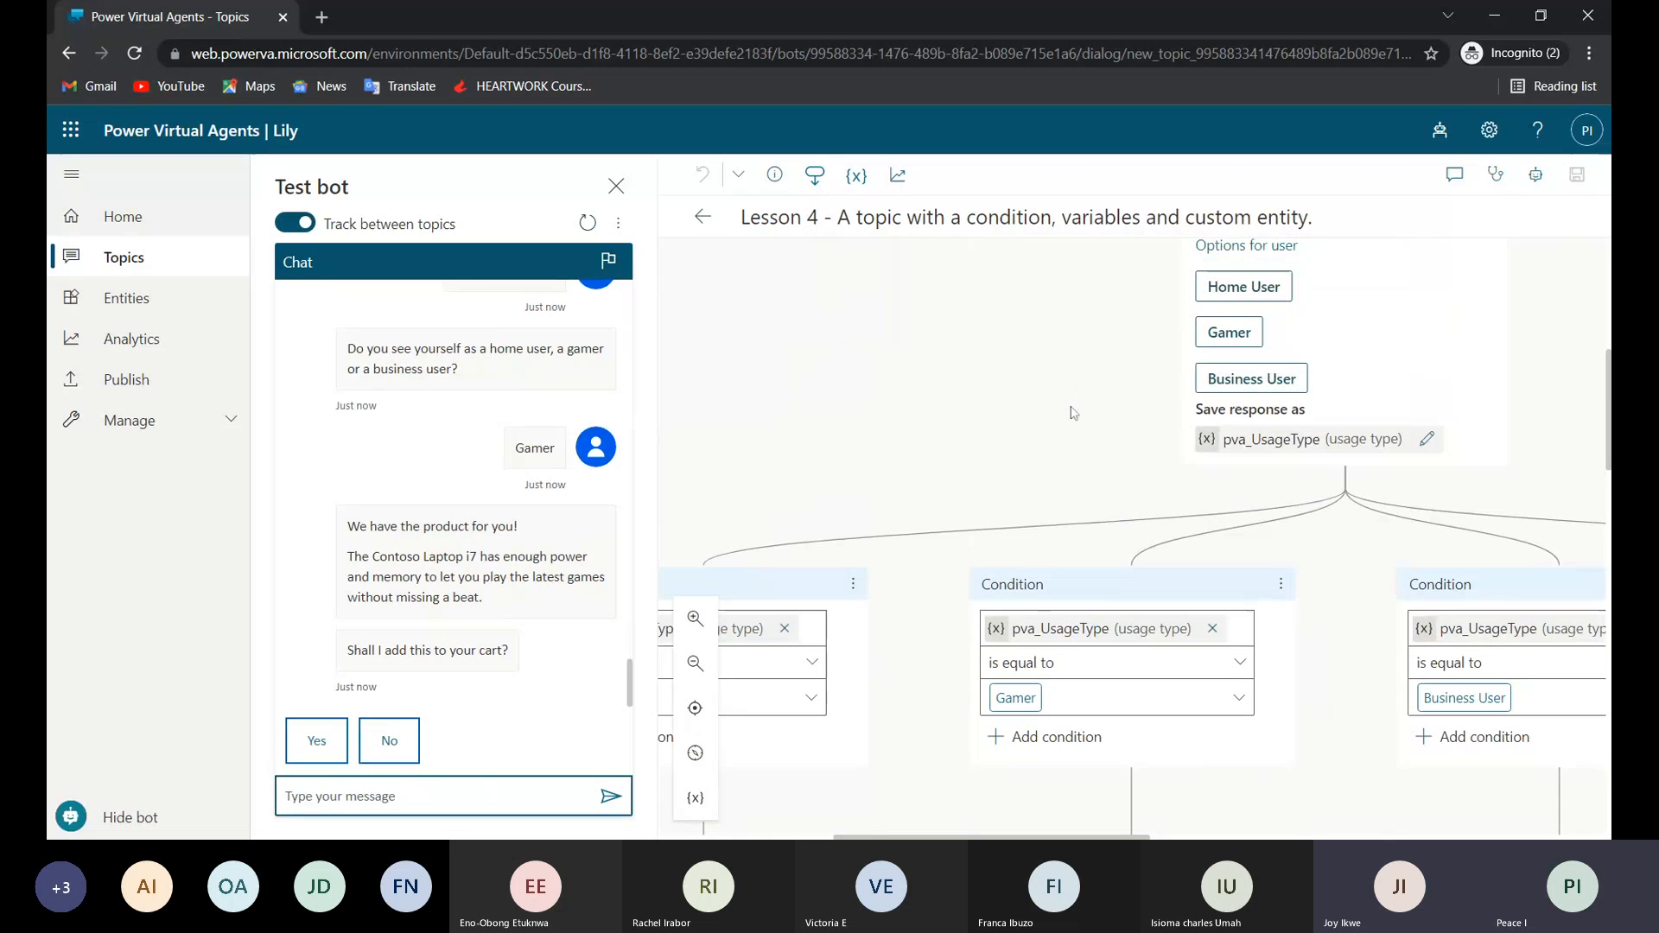
Follow the Gamer condition to the Contoso Laptop i7 message and cart question, and answer the bot's cart question with "No".
scroll(1073, 413, up, 1)
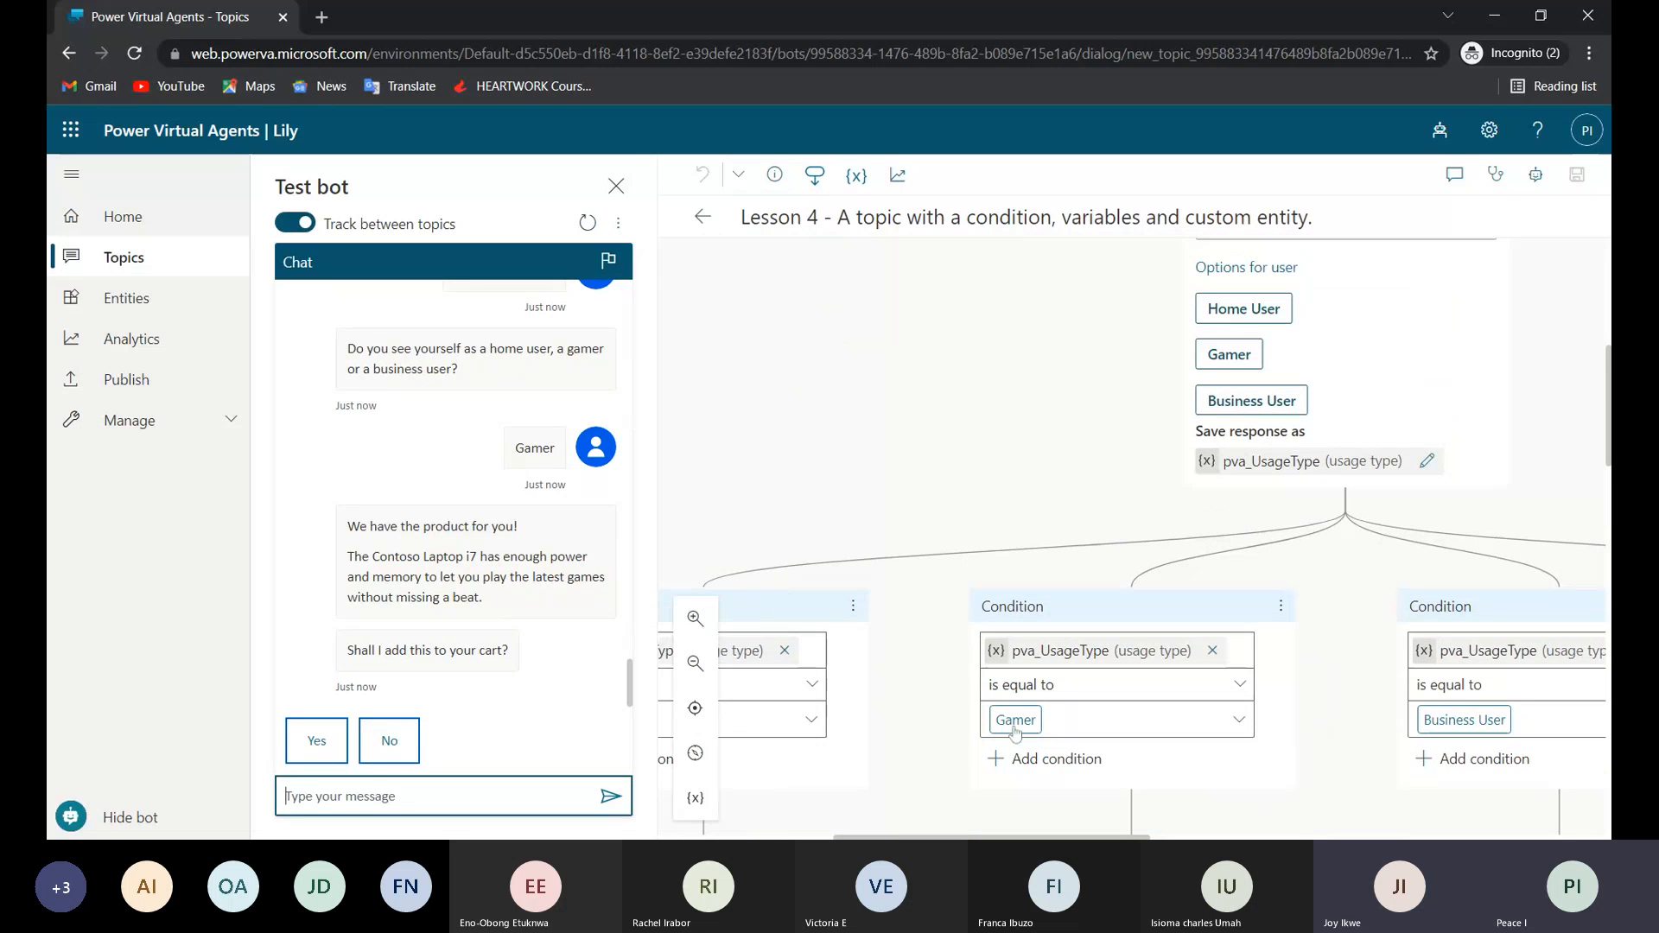
scroll(1016, 733, down, 4)
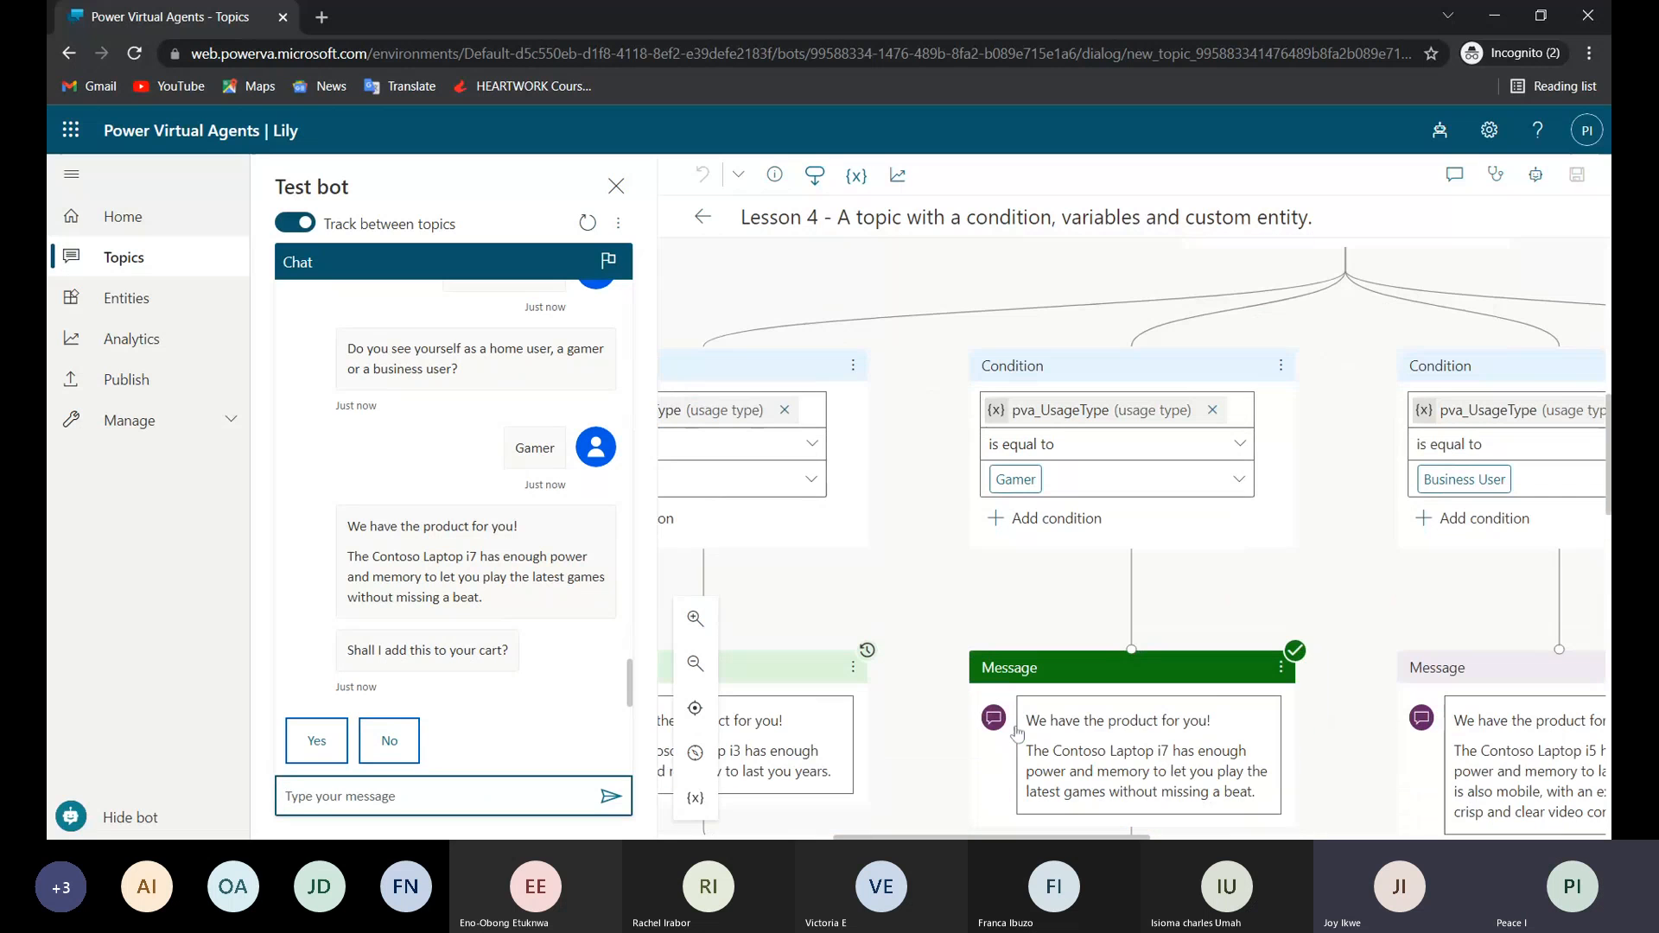
scroll(1016, 733, down, 2)
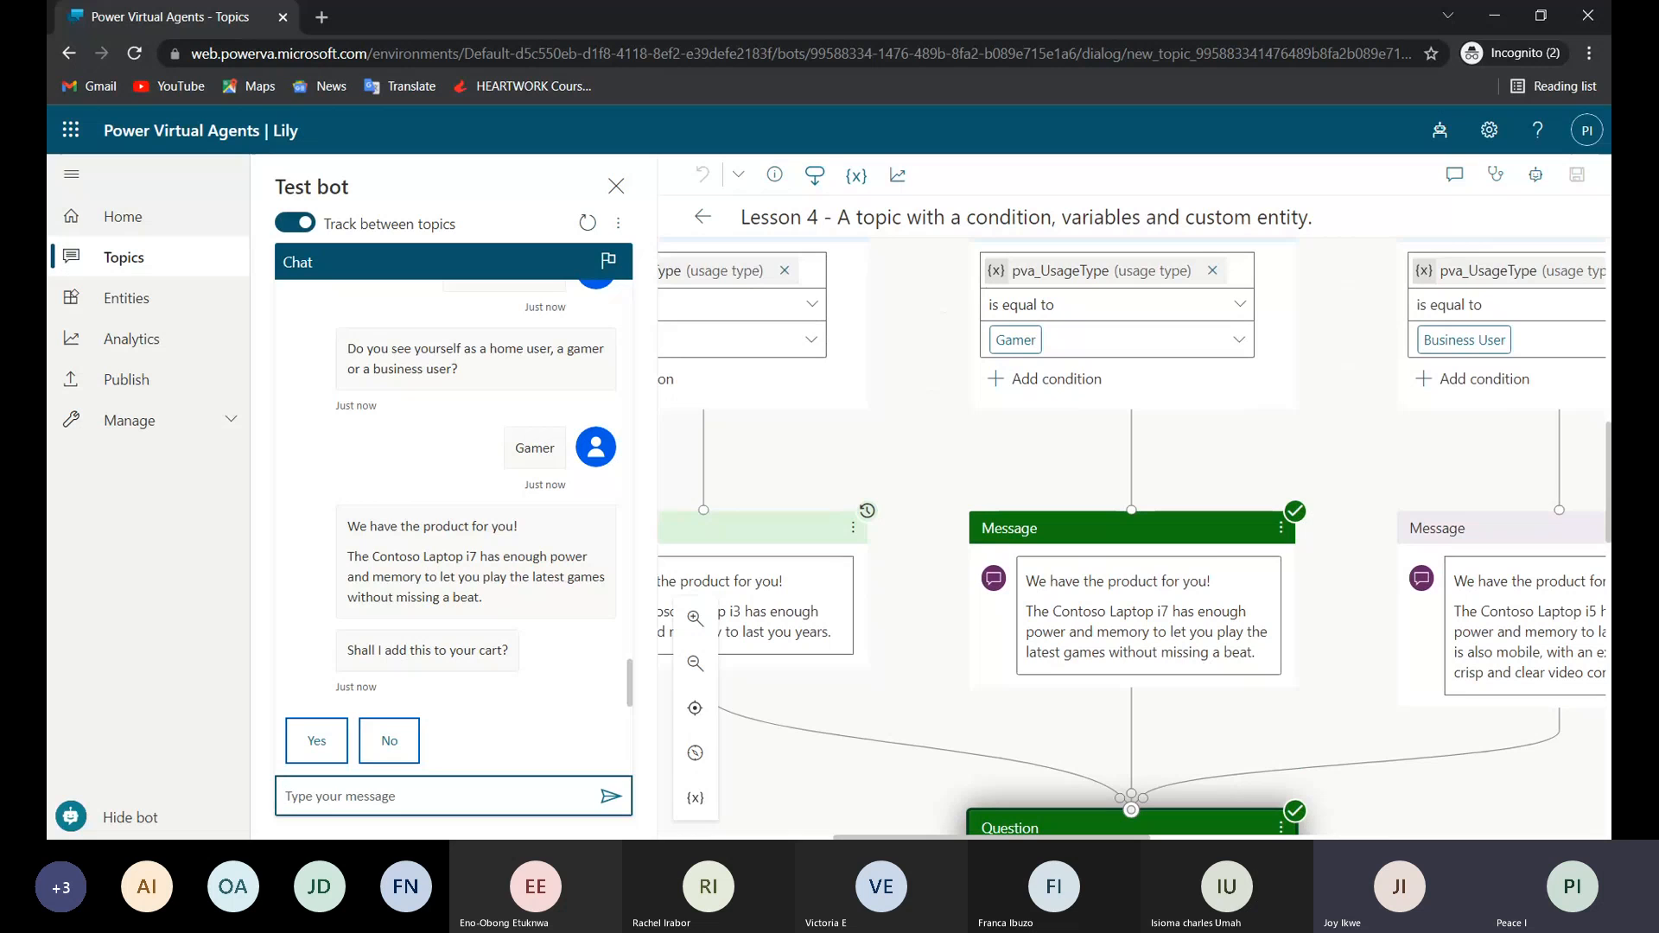
scroll(1132, 539, down, 4)
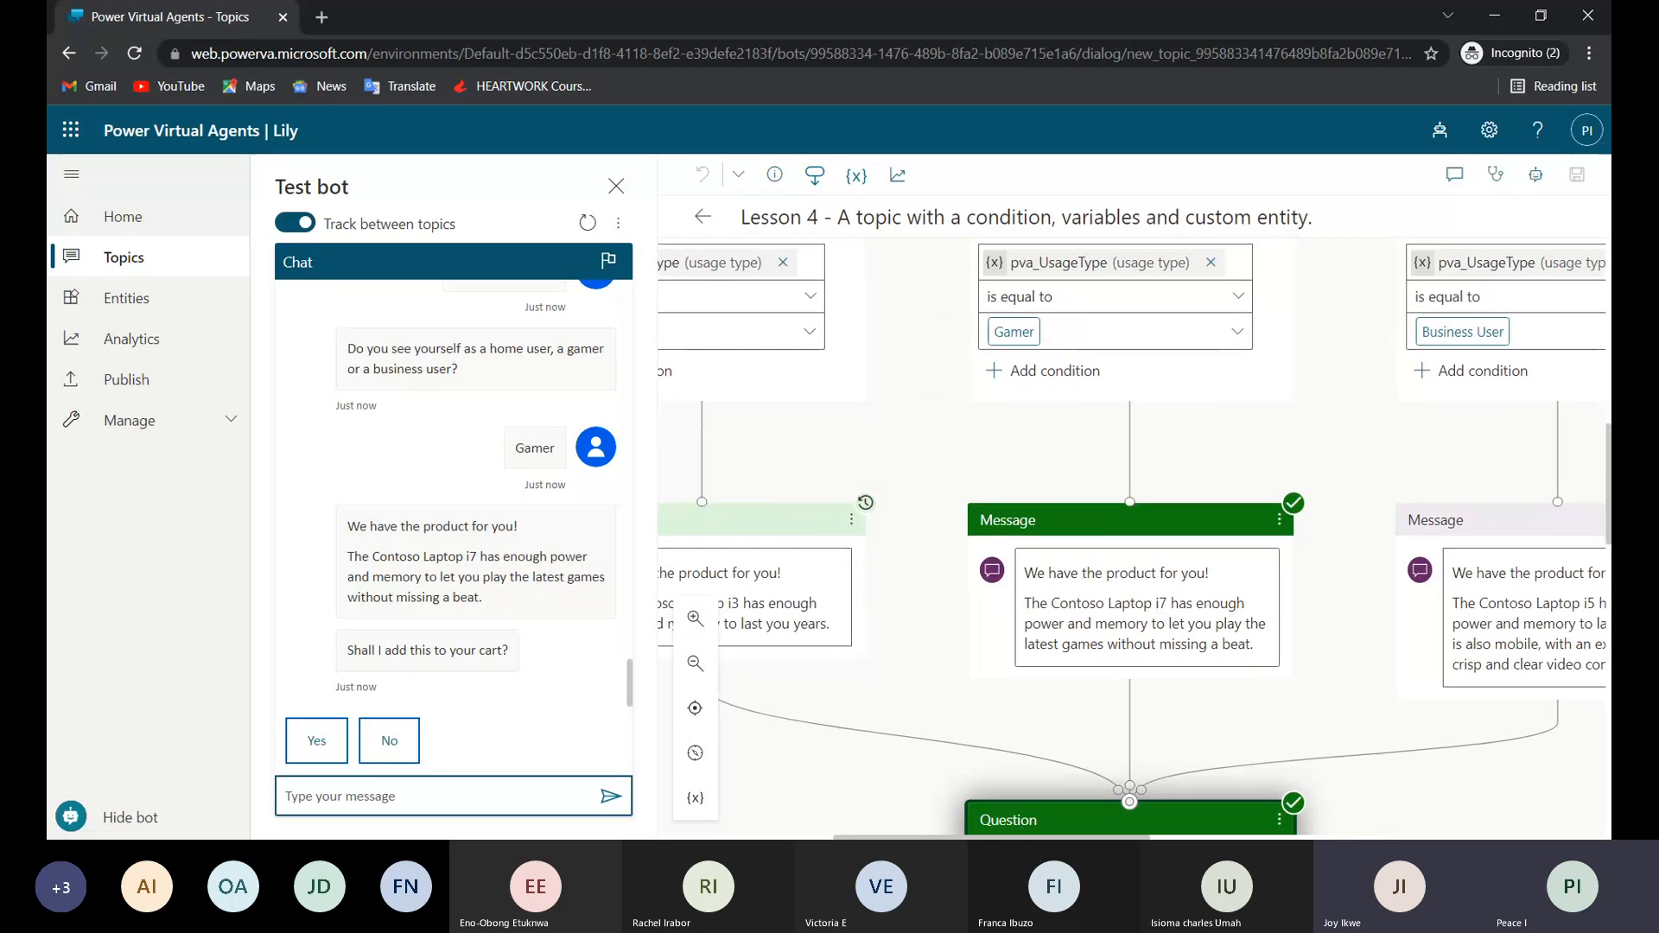
scroll(1132, 539, down, 1)
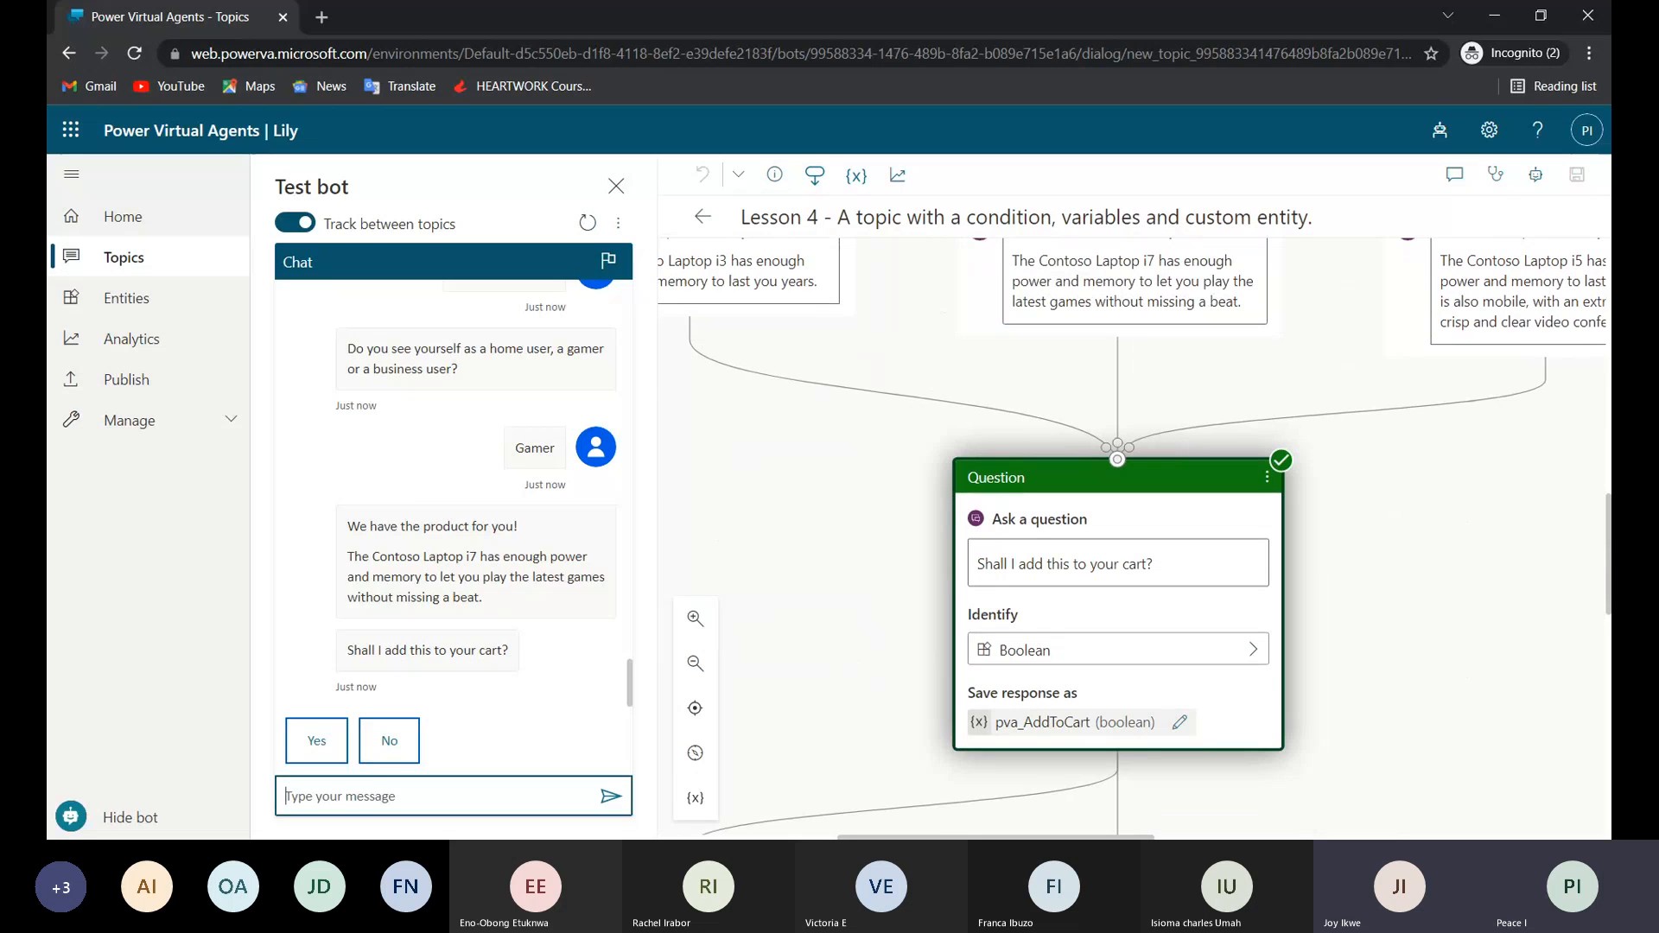
click(390, 745)
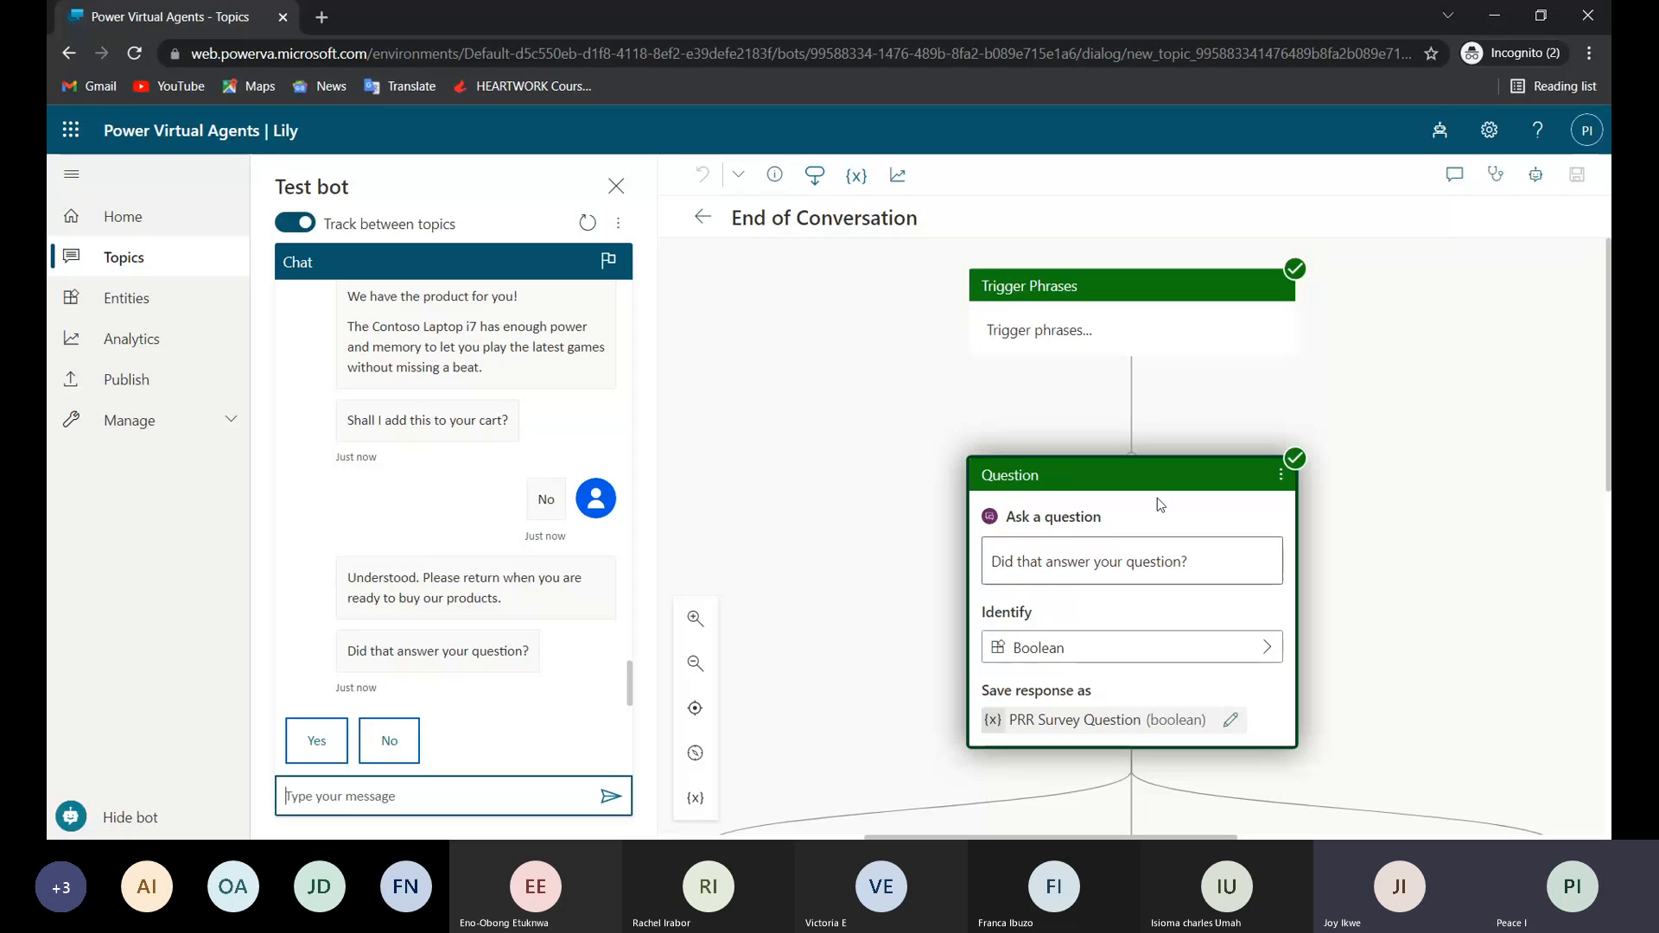
Trace the bot's "Understood" reply back to the Lesson 4 topic and view the options available for the add-to-cart question.
click(421, 612)
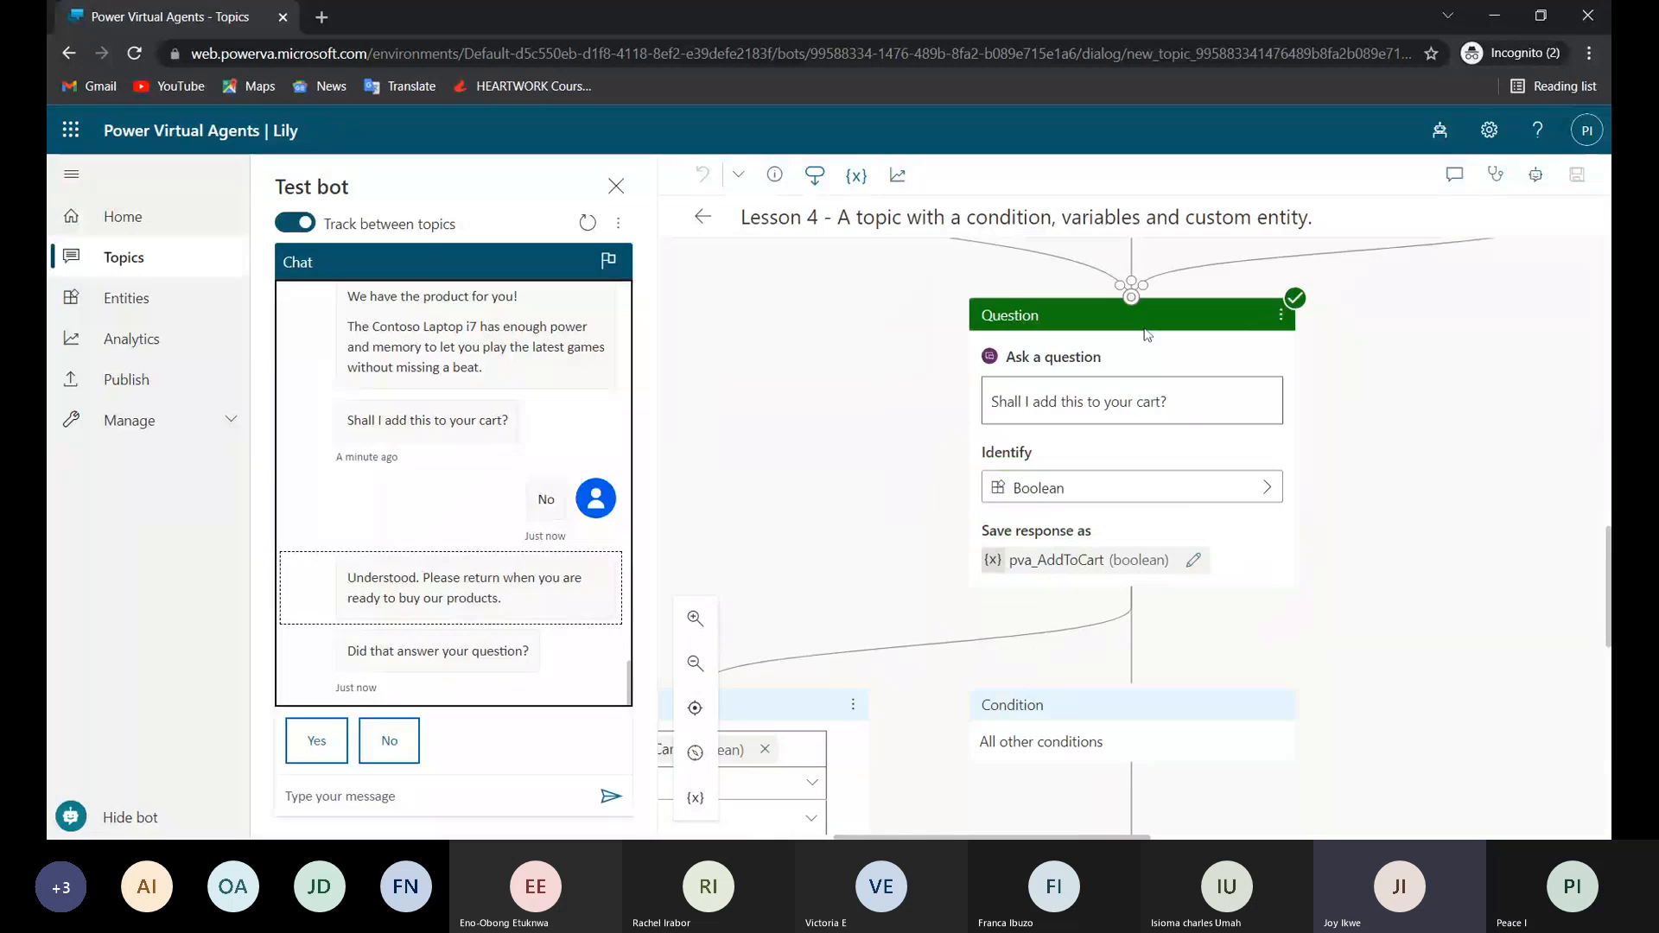
scroll(1146, 334, up, 2)
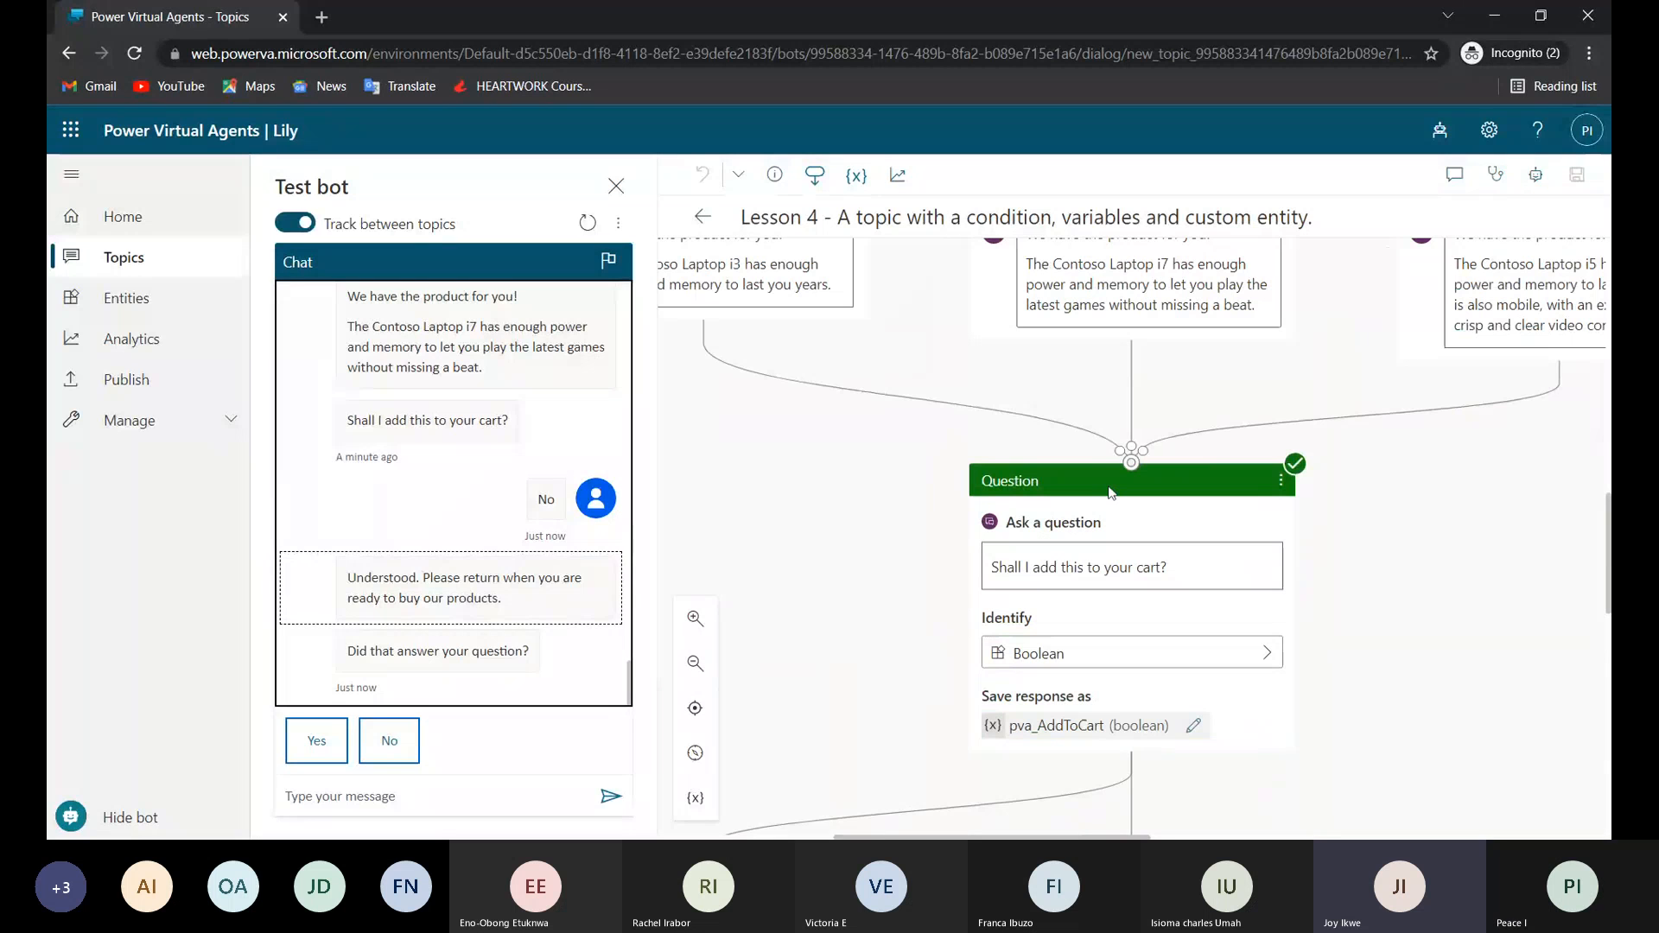
click(1279, 481)
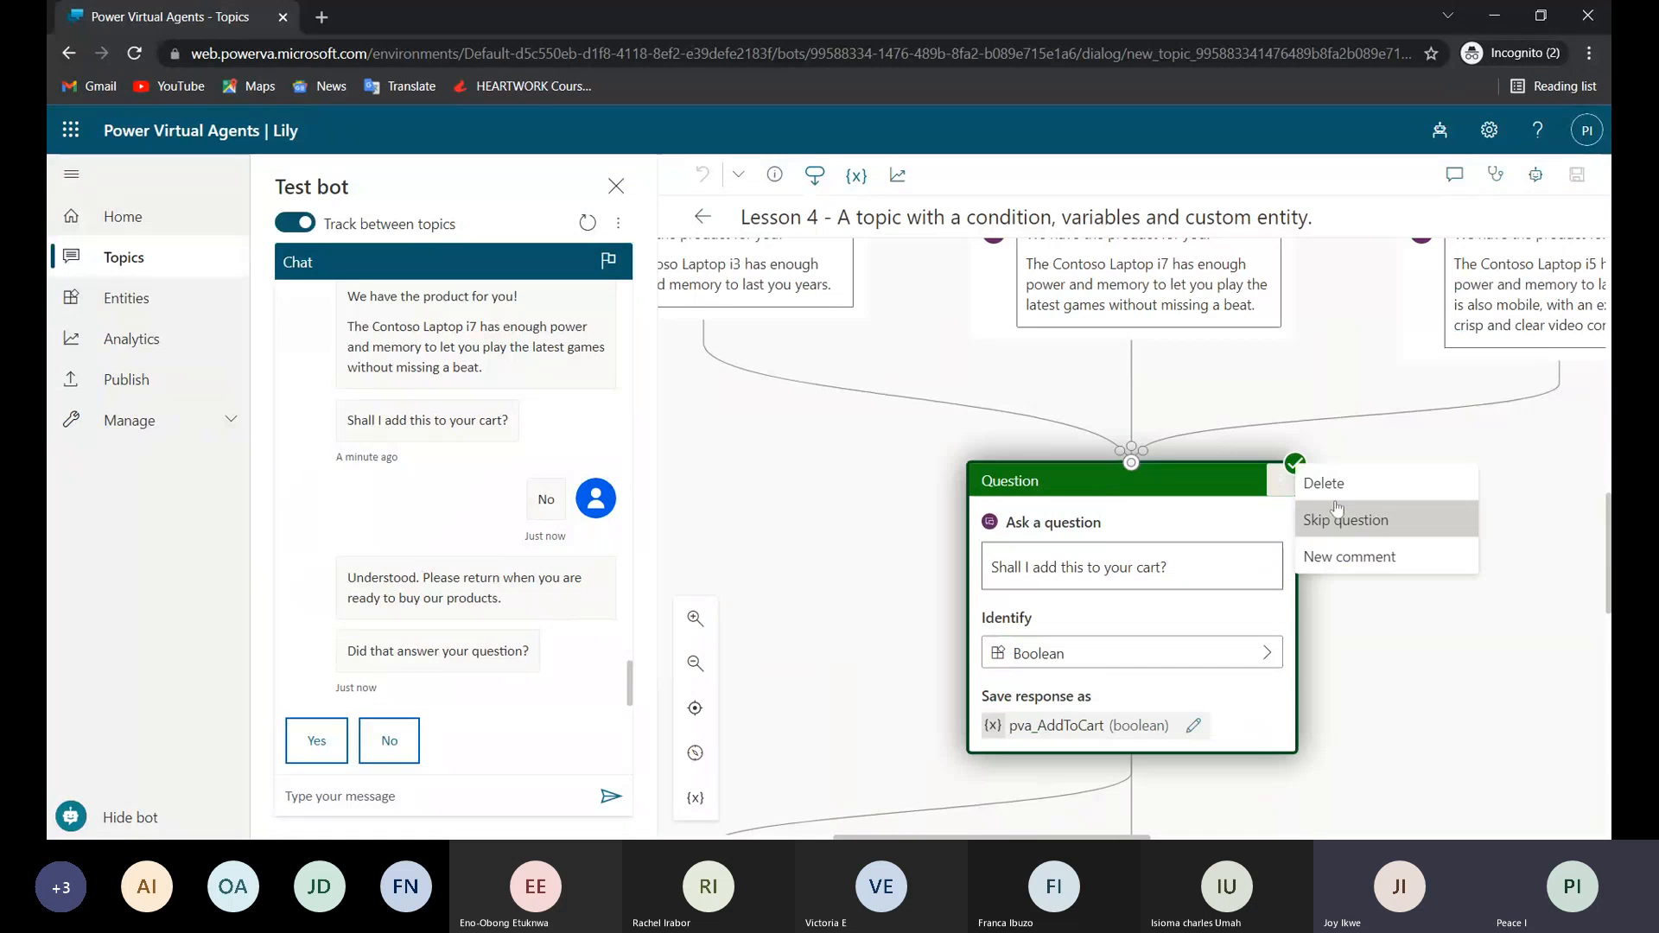
click(1284, 486)
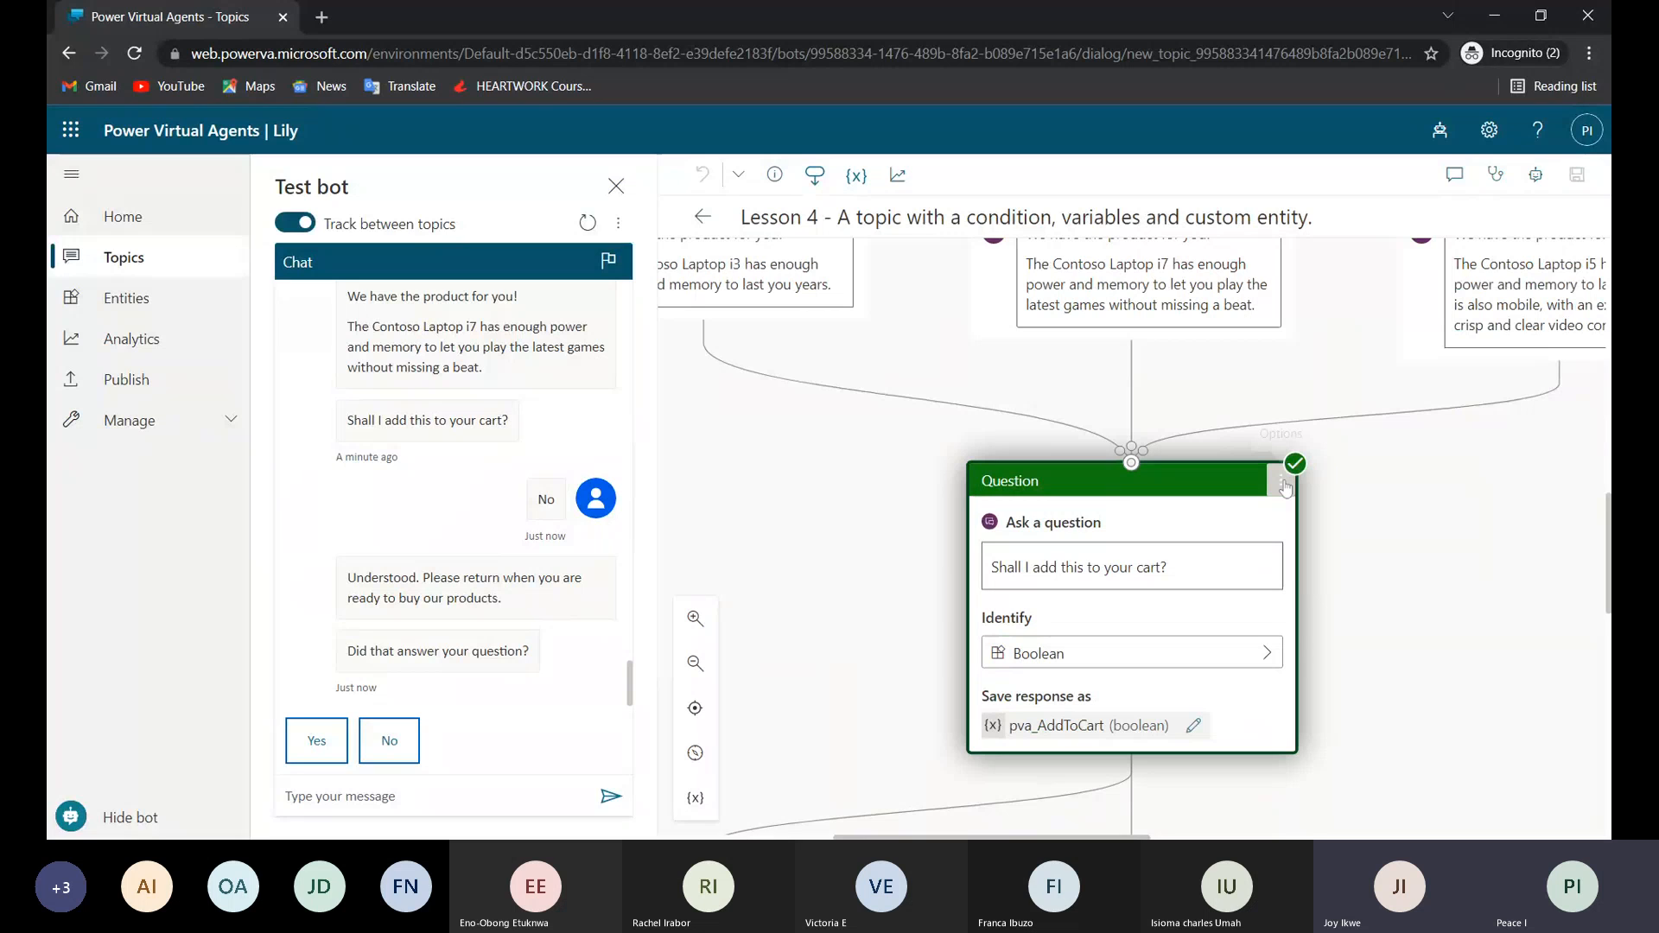
click(1284, 487)
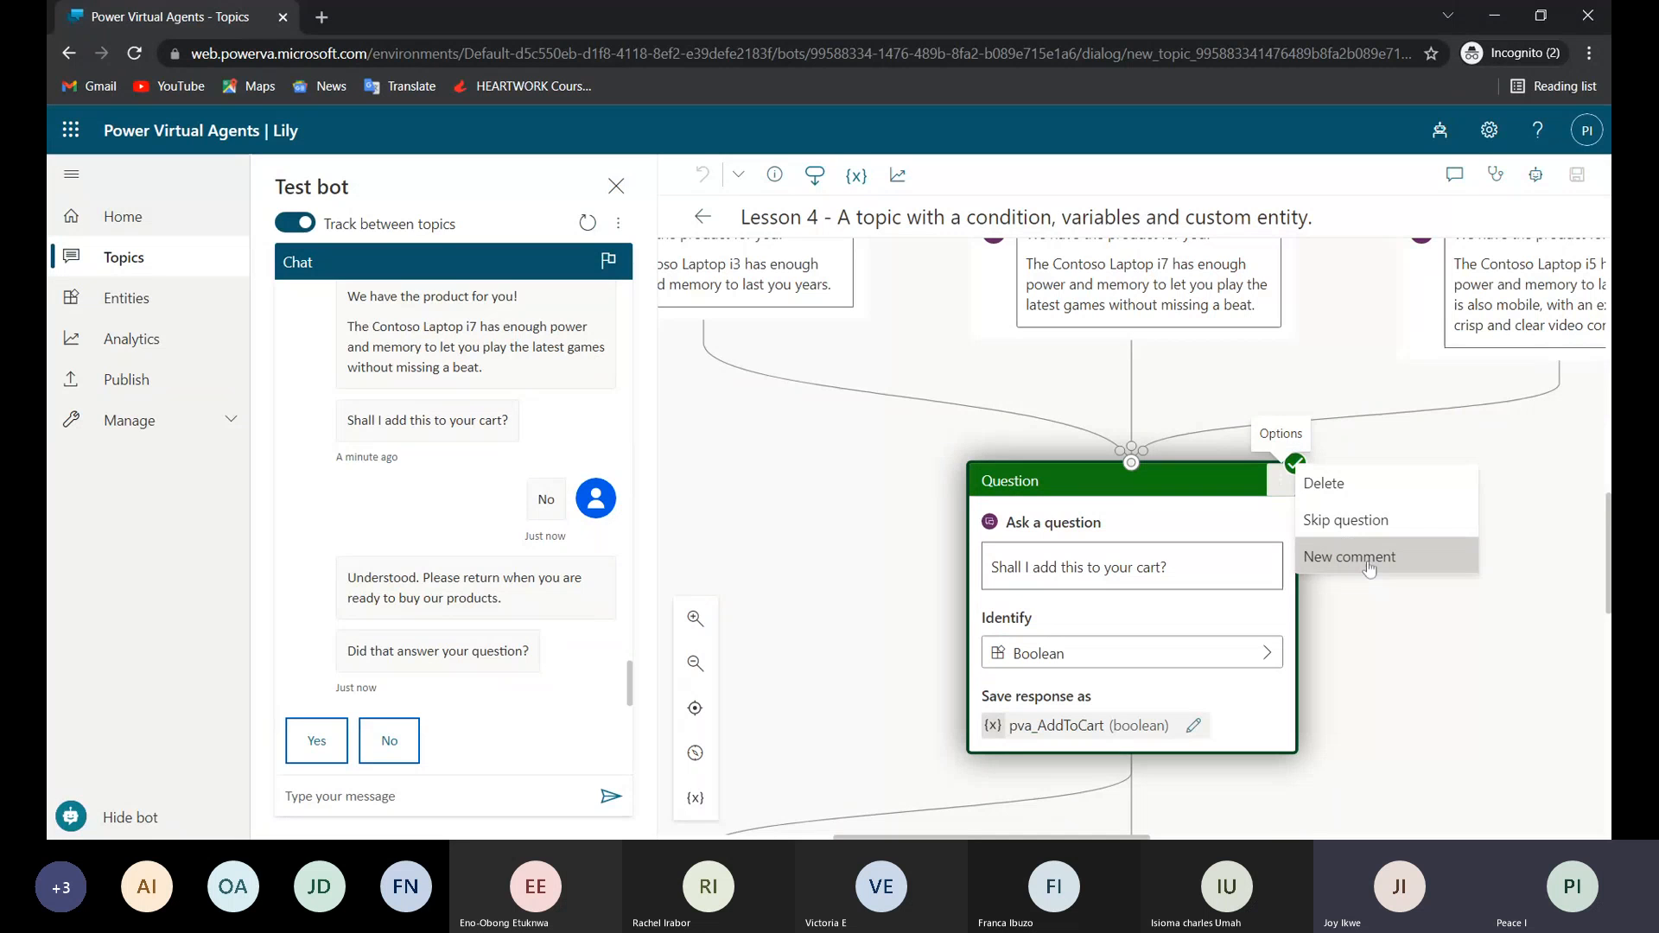
Follow the All other conditions branch to the End of Conversation node, view its options and return to the trigger phrases.
scroll(1359, 515, down, 5)
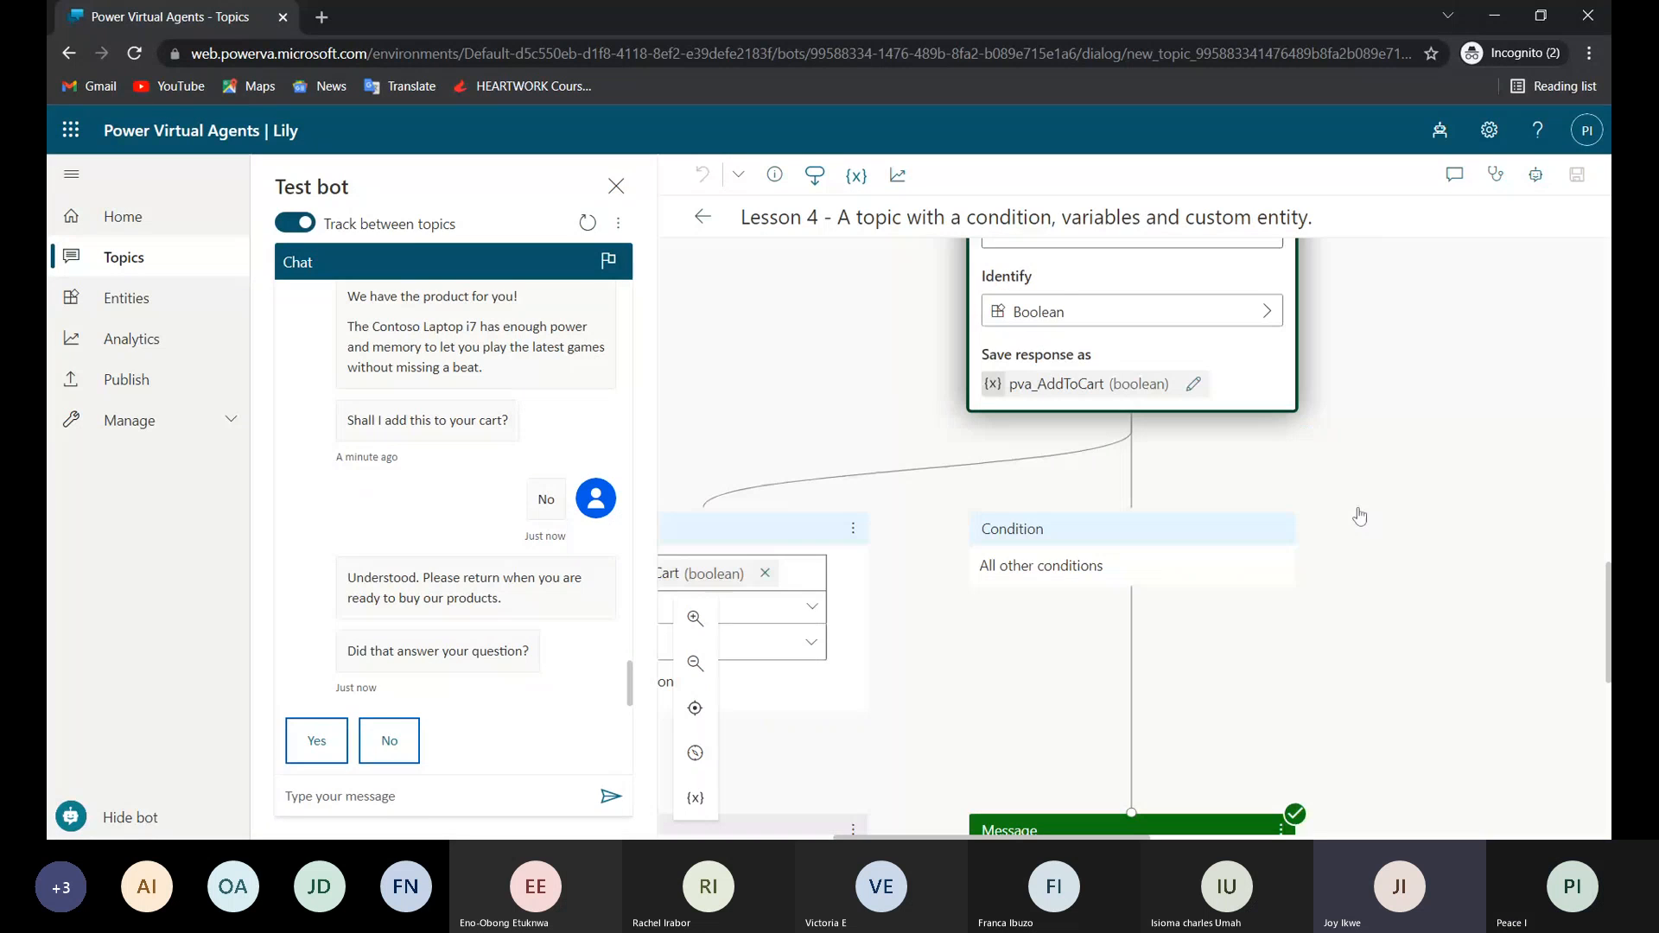
scroll(1359, 516, down, 5)
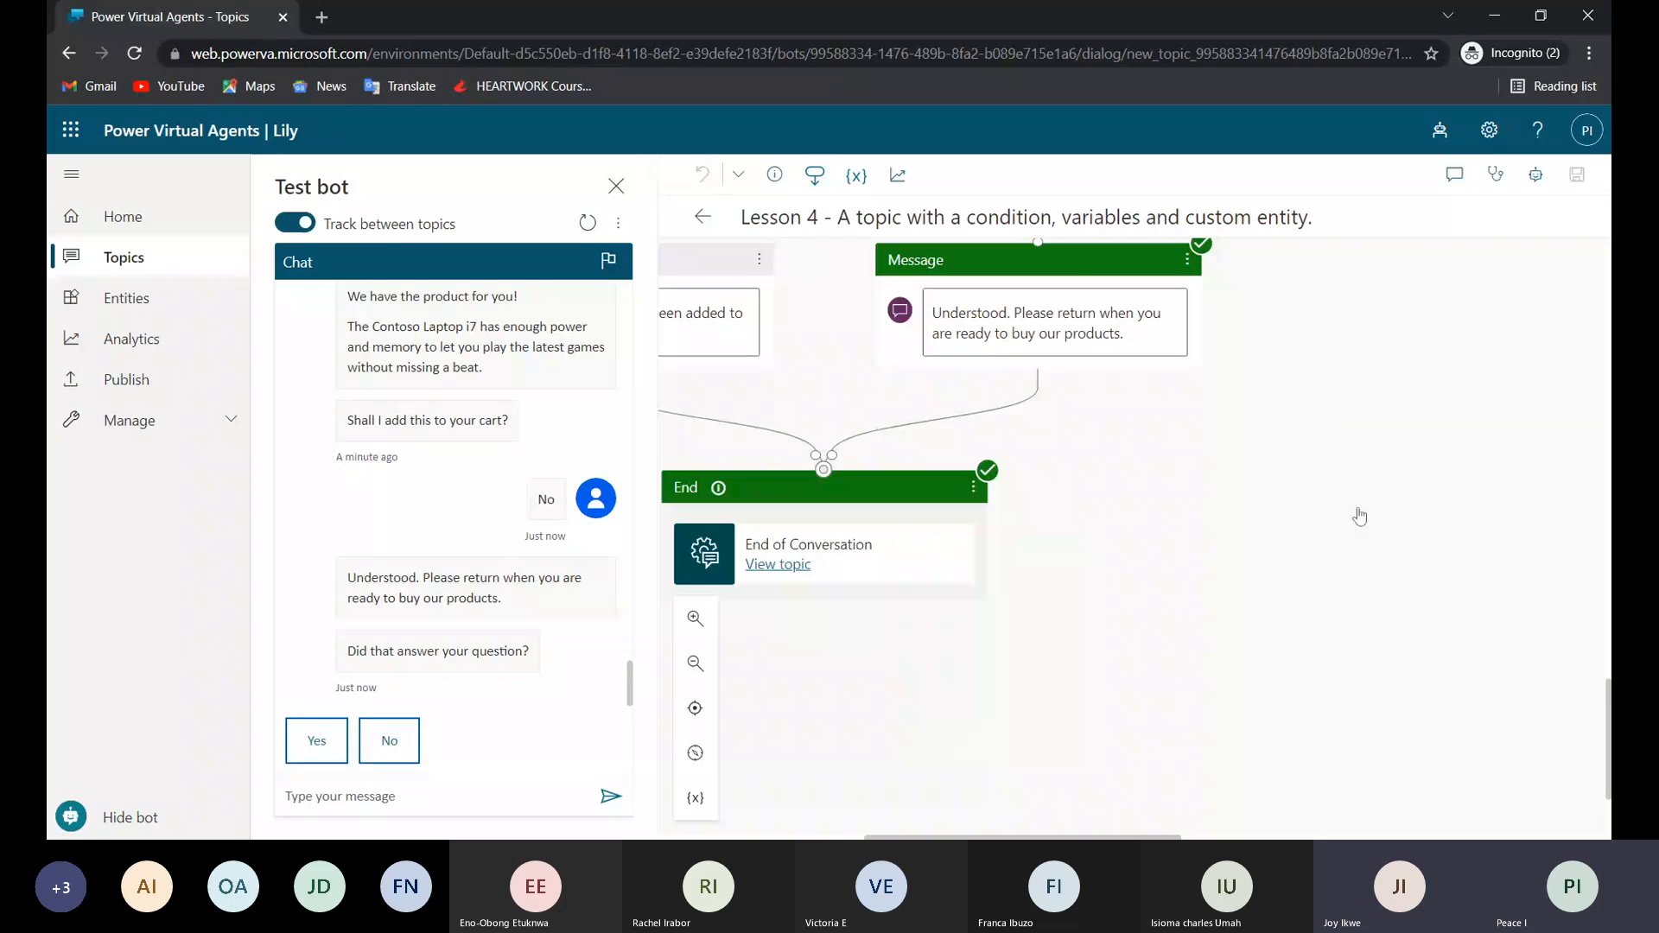
scroll(1359, 516, left, 5)
scroll(1359, 515, right, 6)
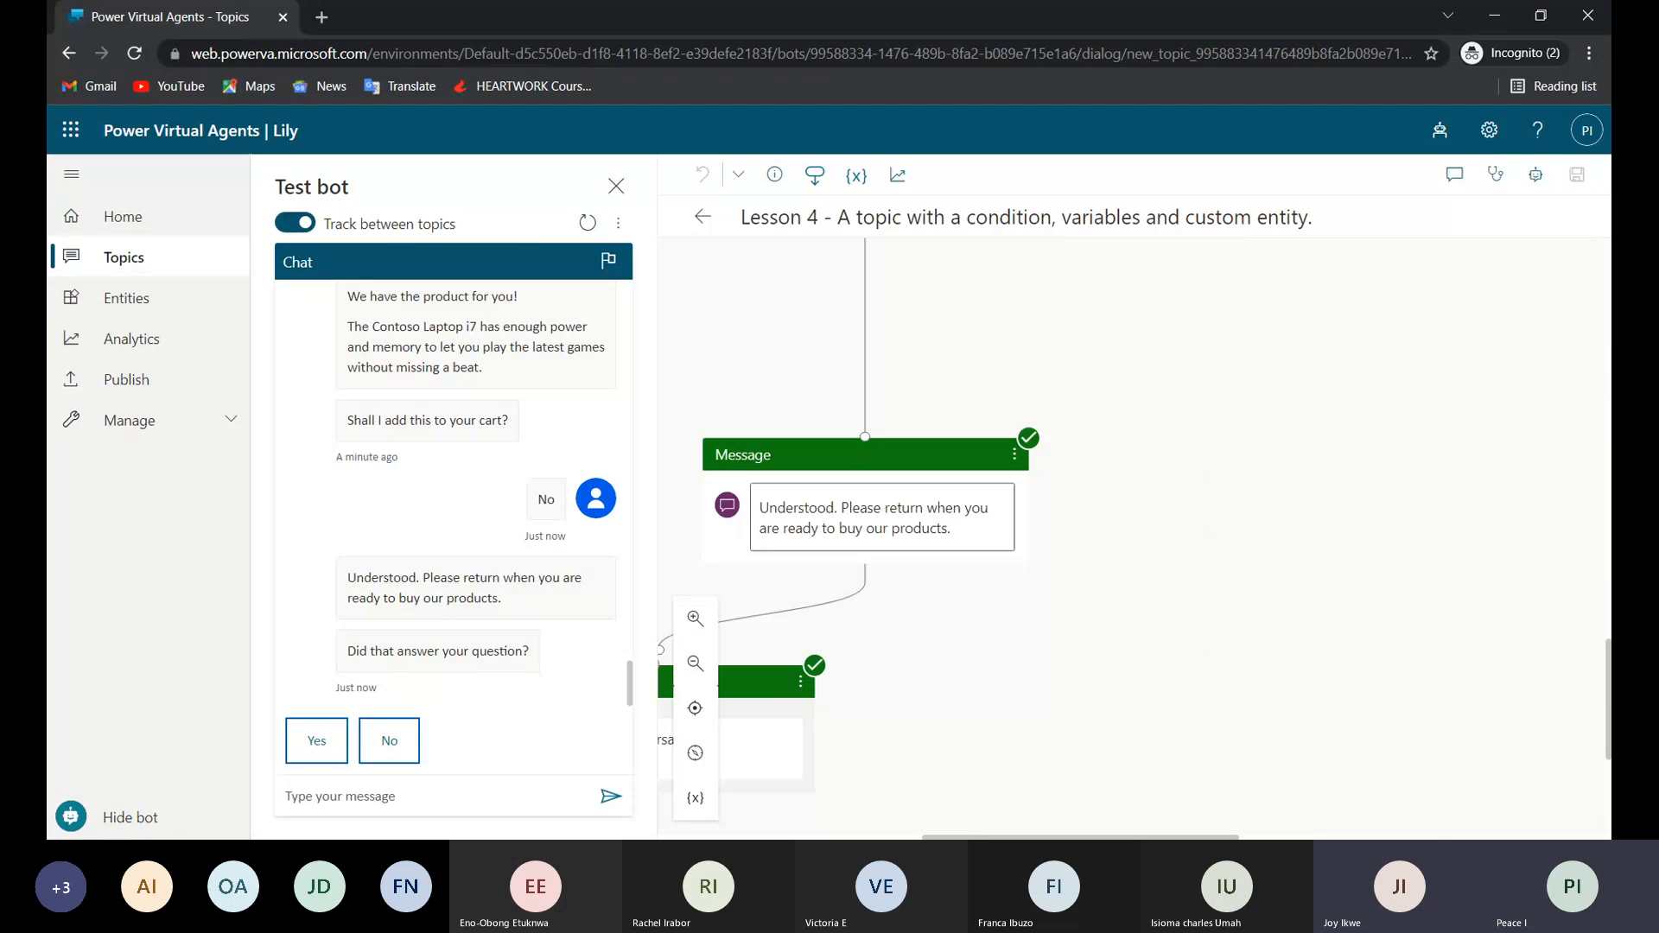
scroll(1359, 516, down, 3)
scroll(1359, 516, left, 5)
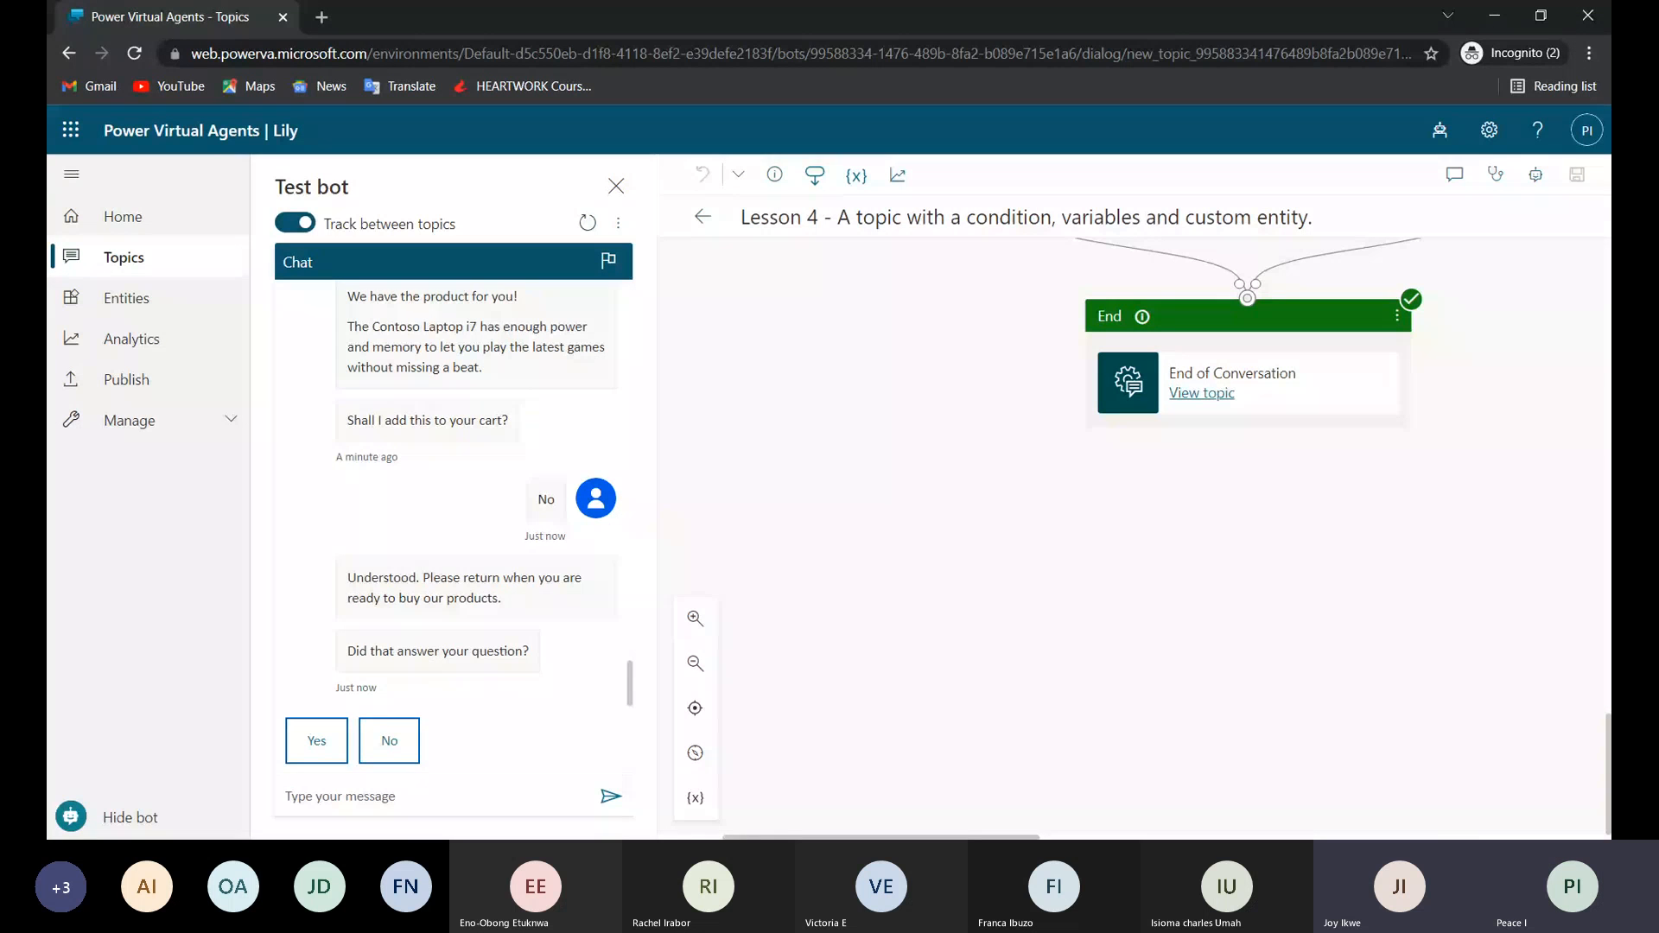
click(1397, 316)
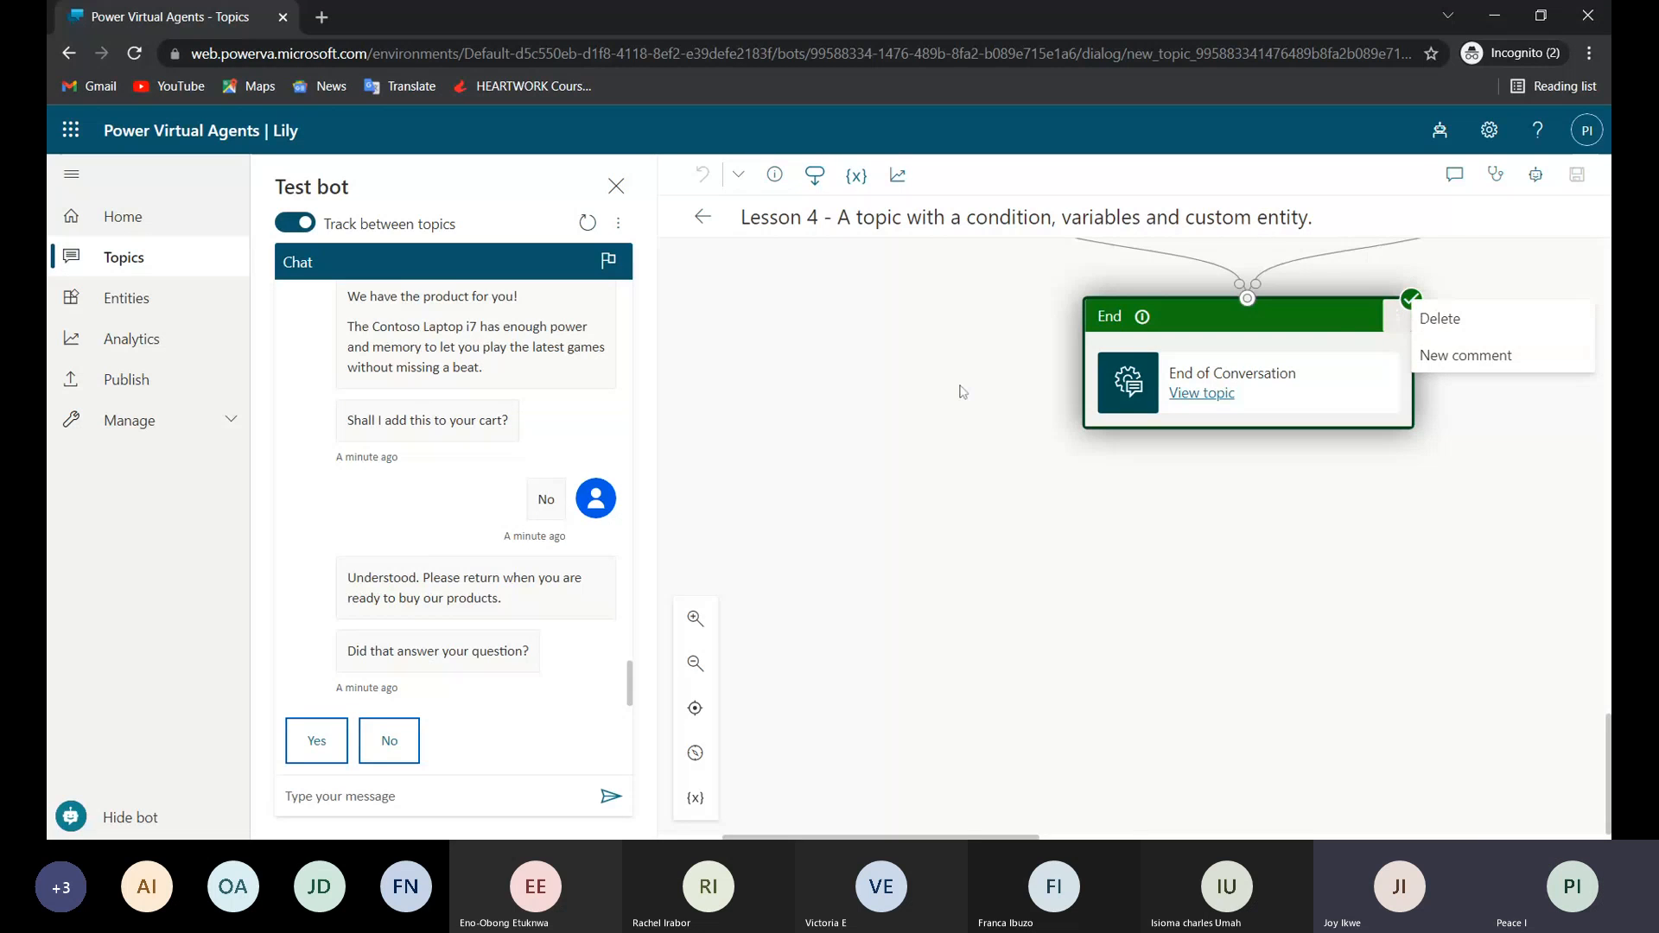
scroll(1021, 432, up, 10)
scroll(1021, 432, left, 3)
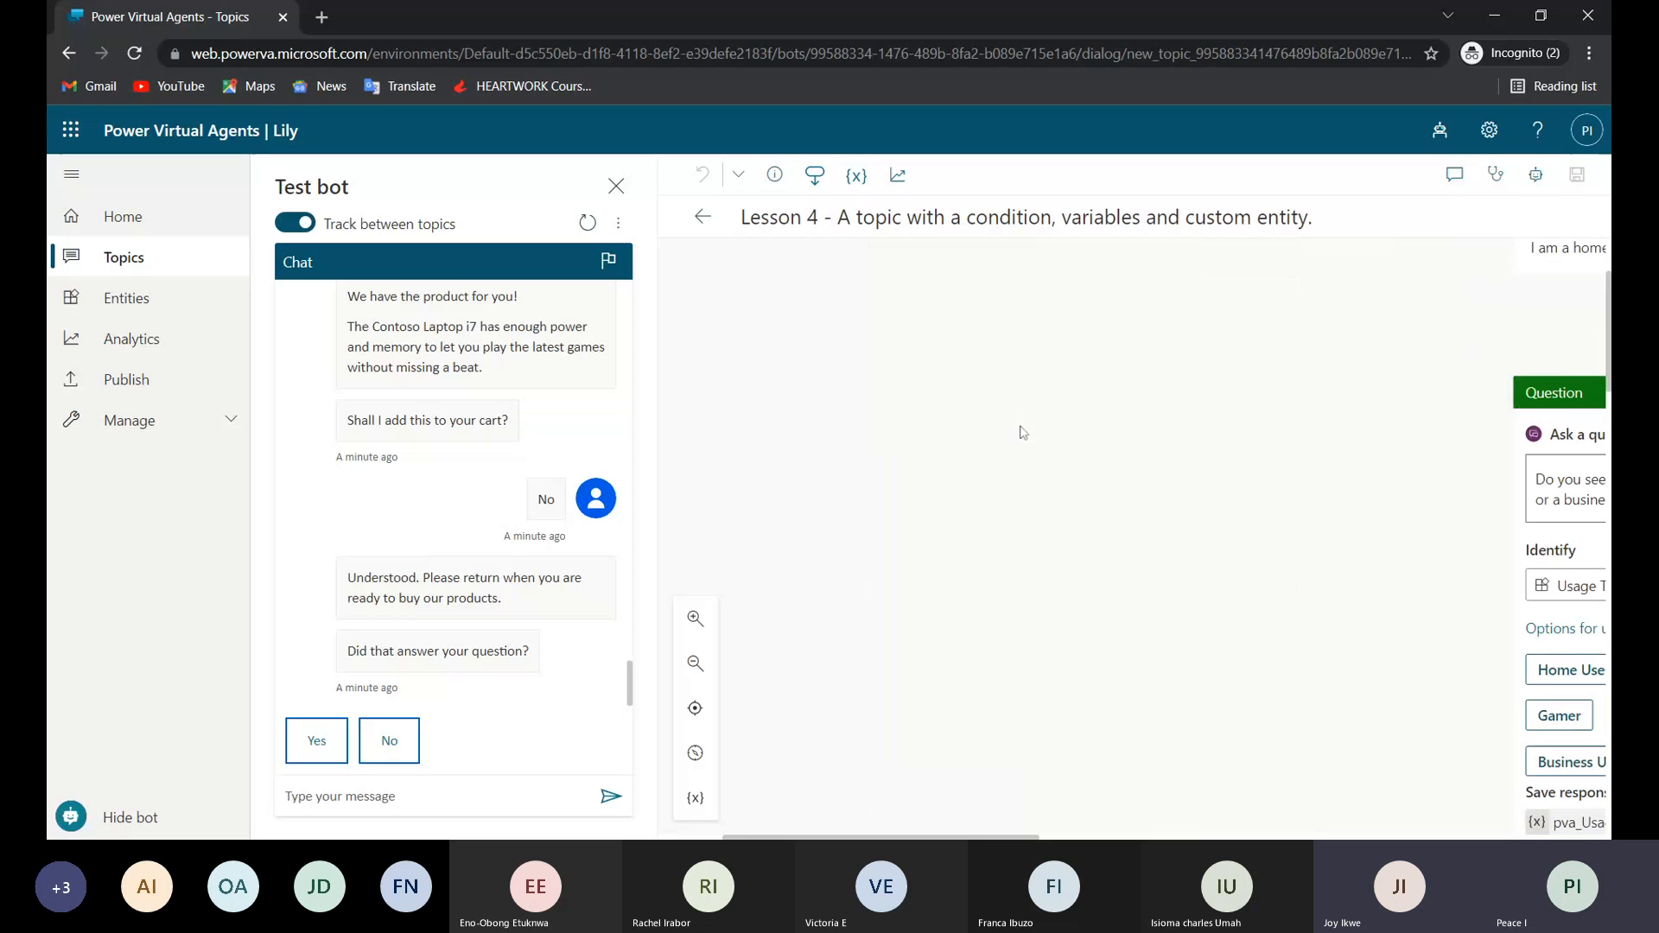
scroll(1023, 432, up, 2)
scroll(1023, 432, right, 5)
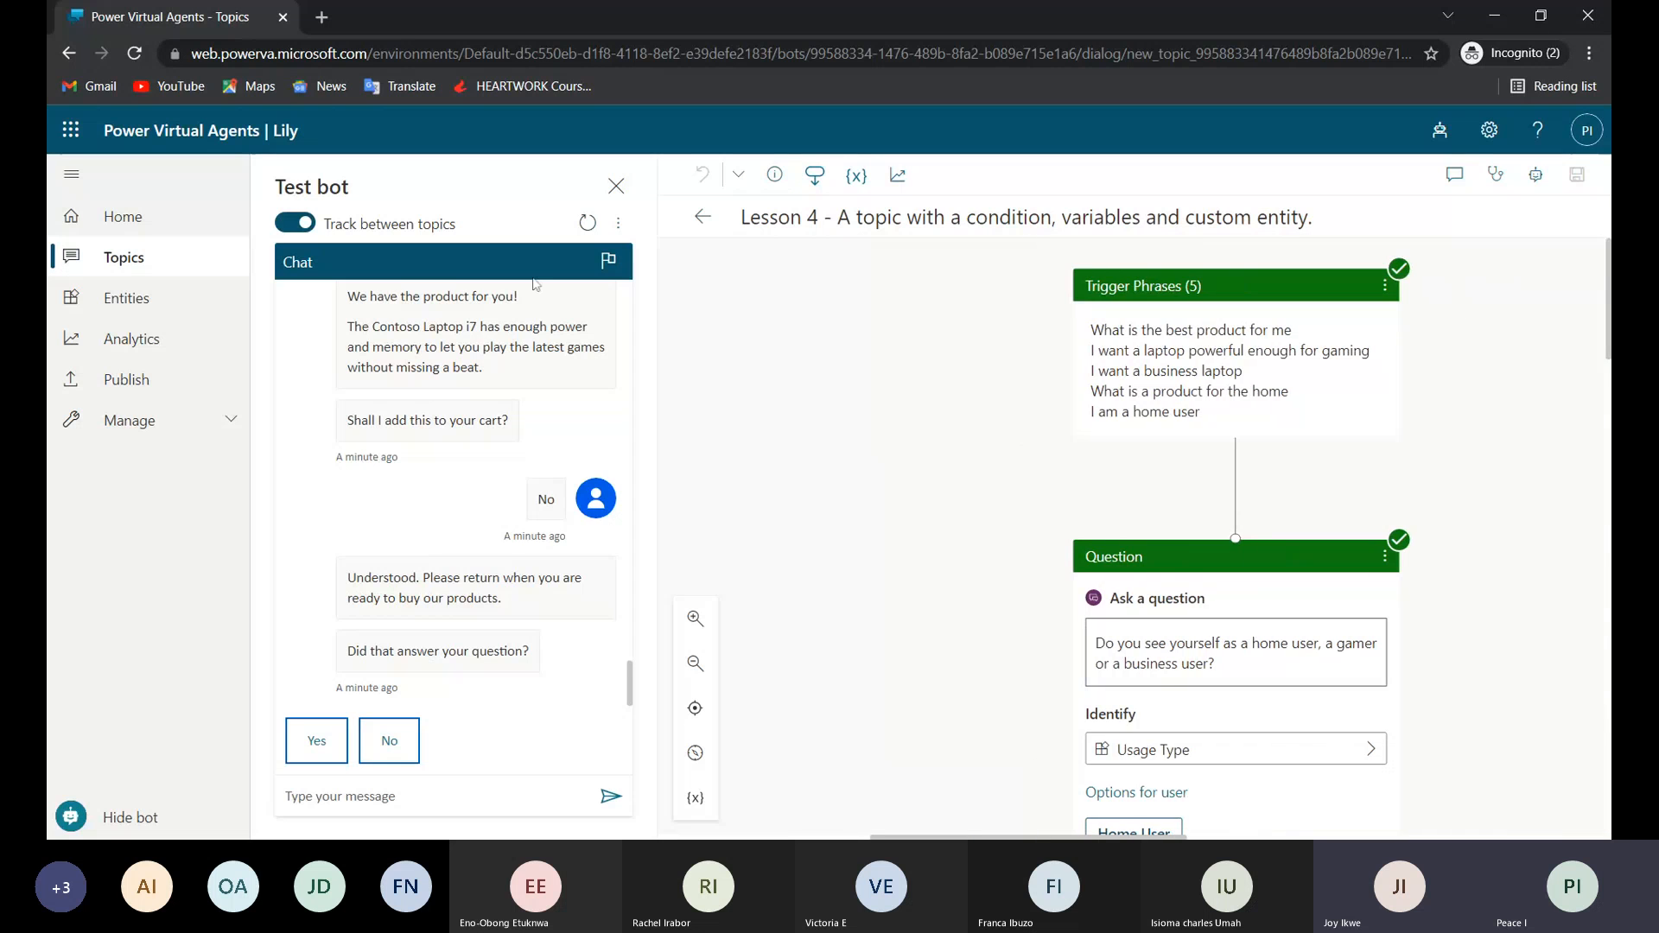
Review the status of the system topics in the topic list and look into the Goodbye topic.
click(122, 259)
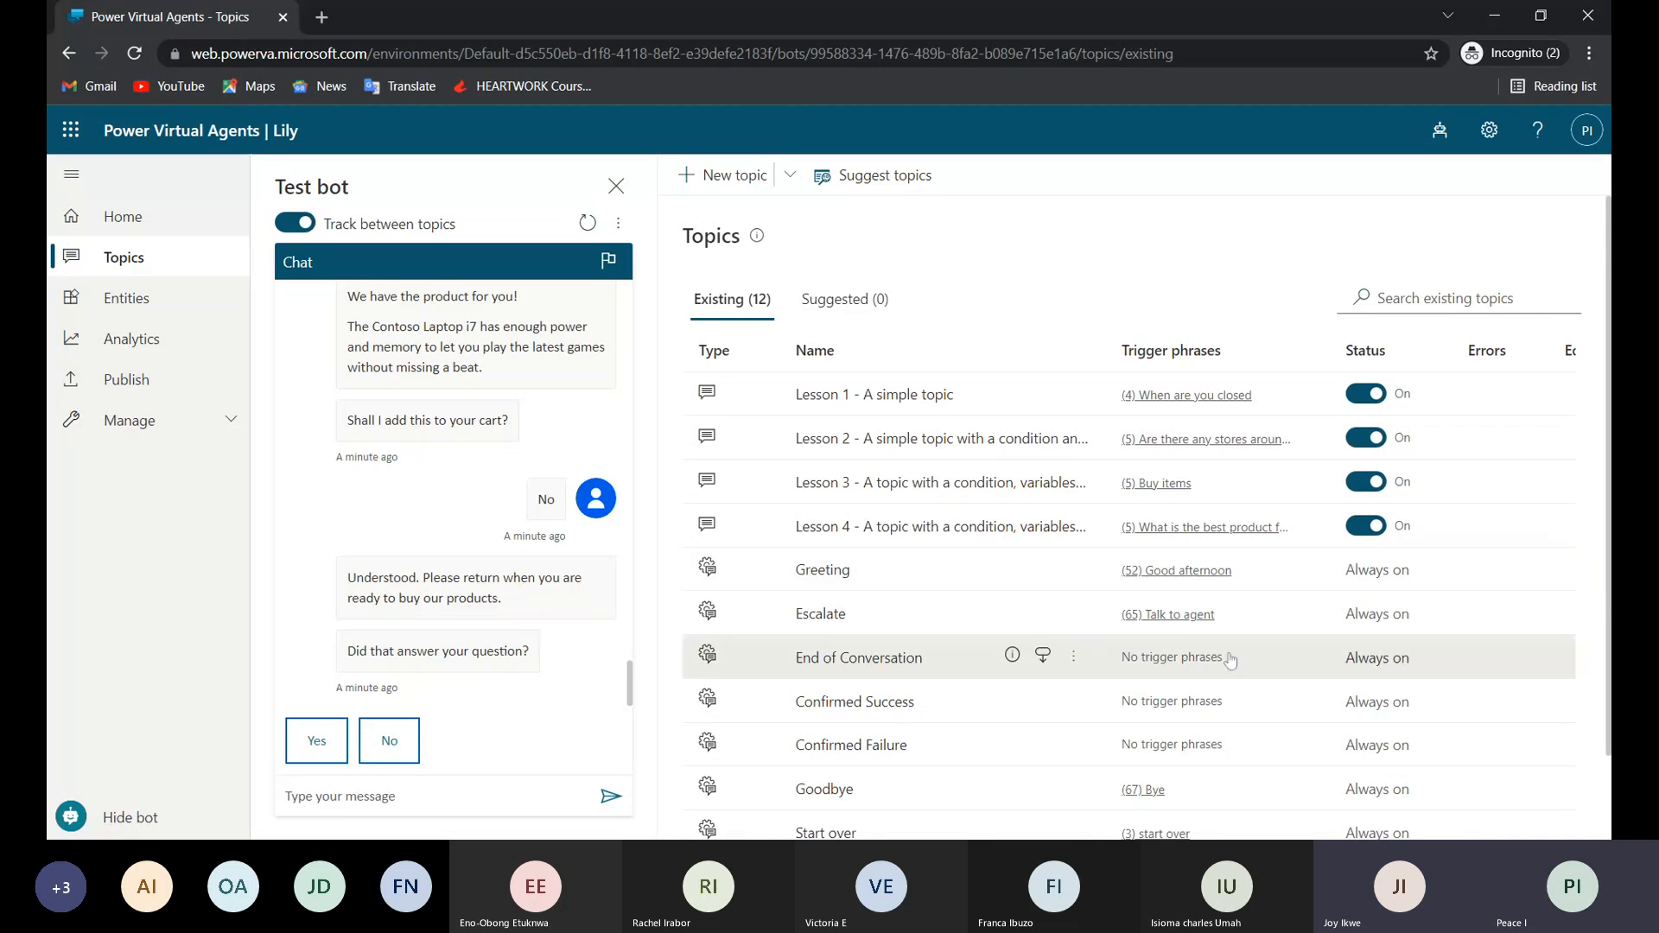
scroll(1140, 757, right, 1)
scroll(1141, 756, down, 1)
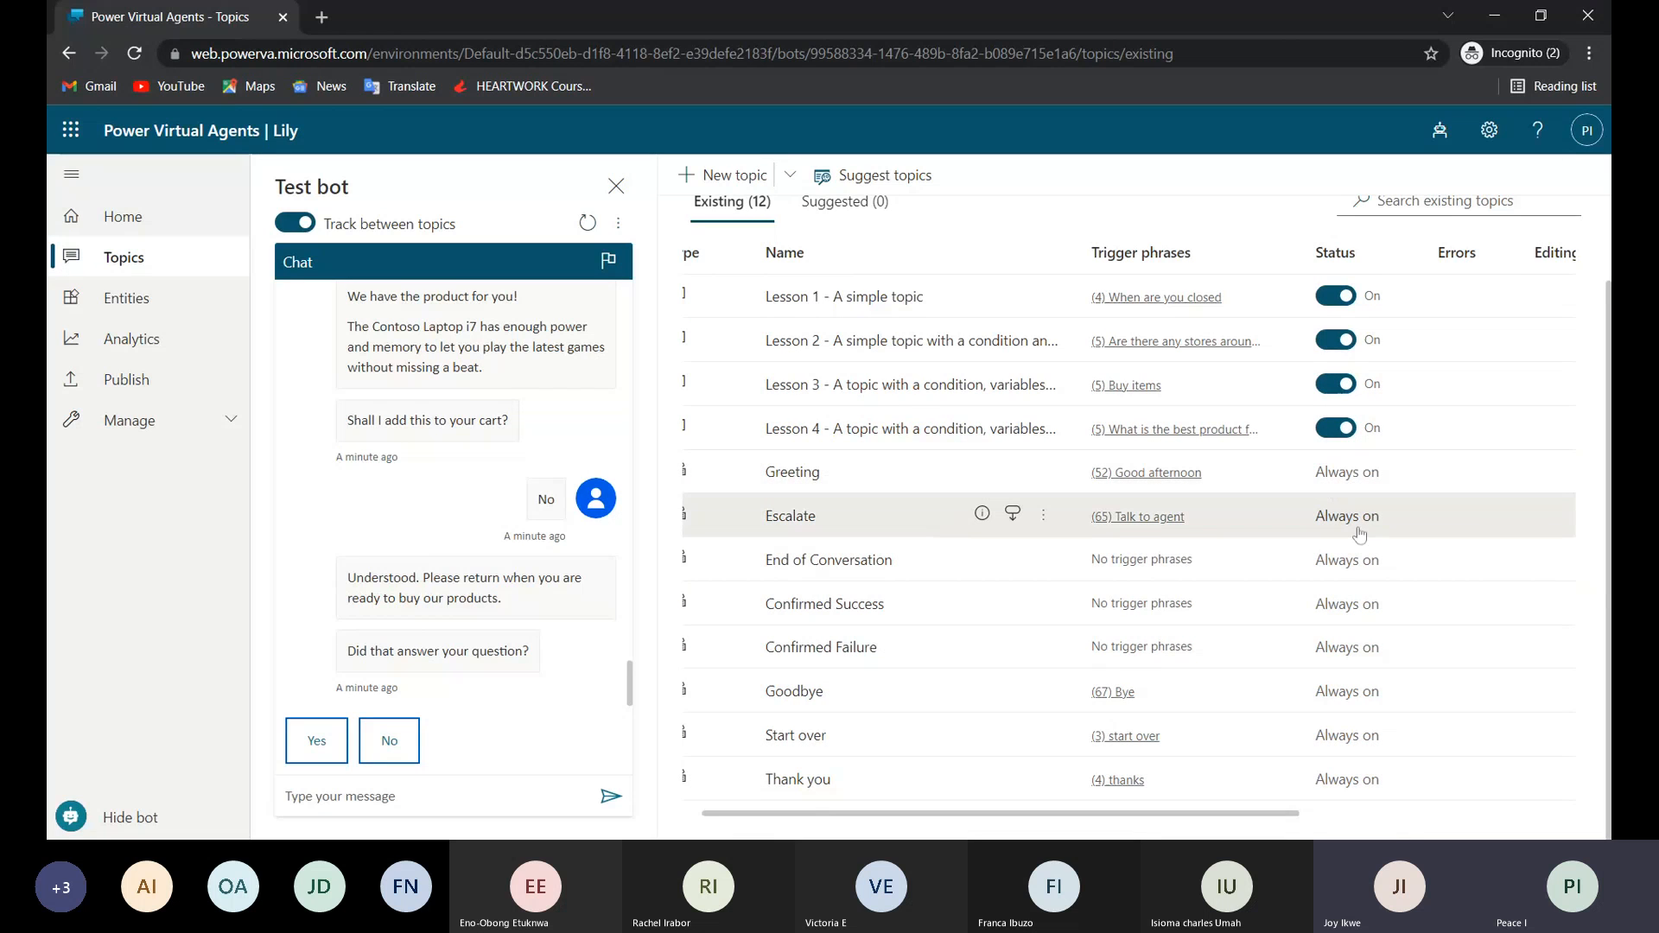
click(1359, 696)
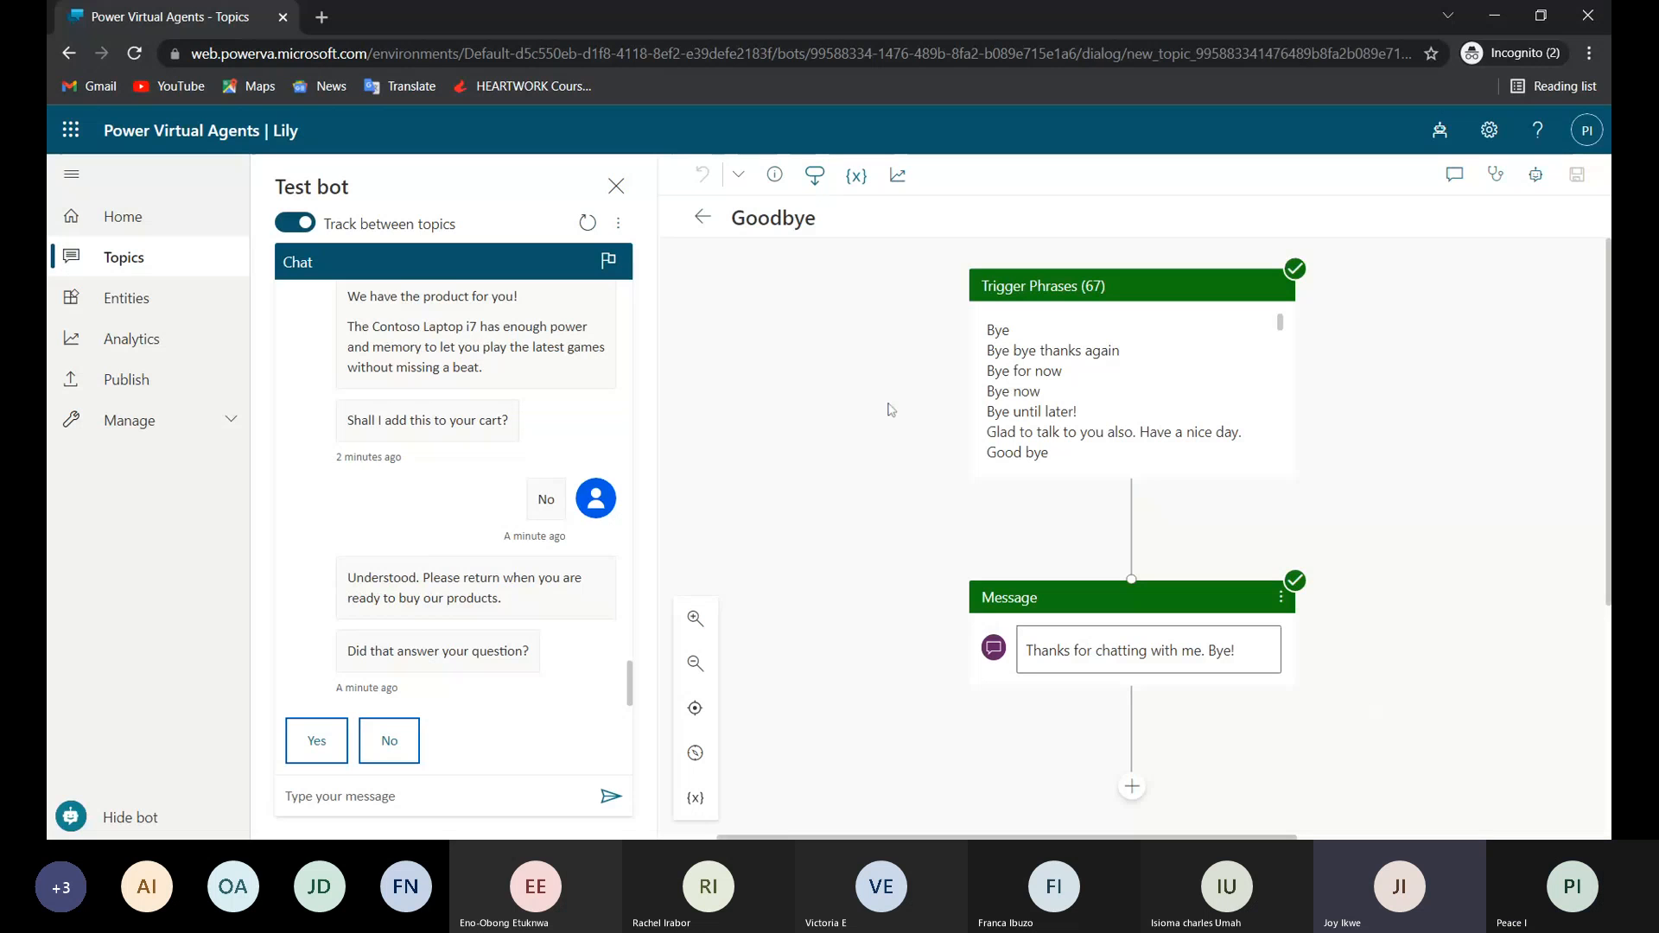
click(703, 217)
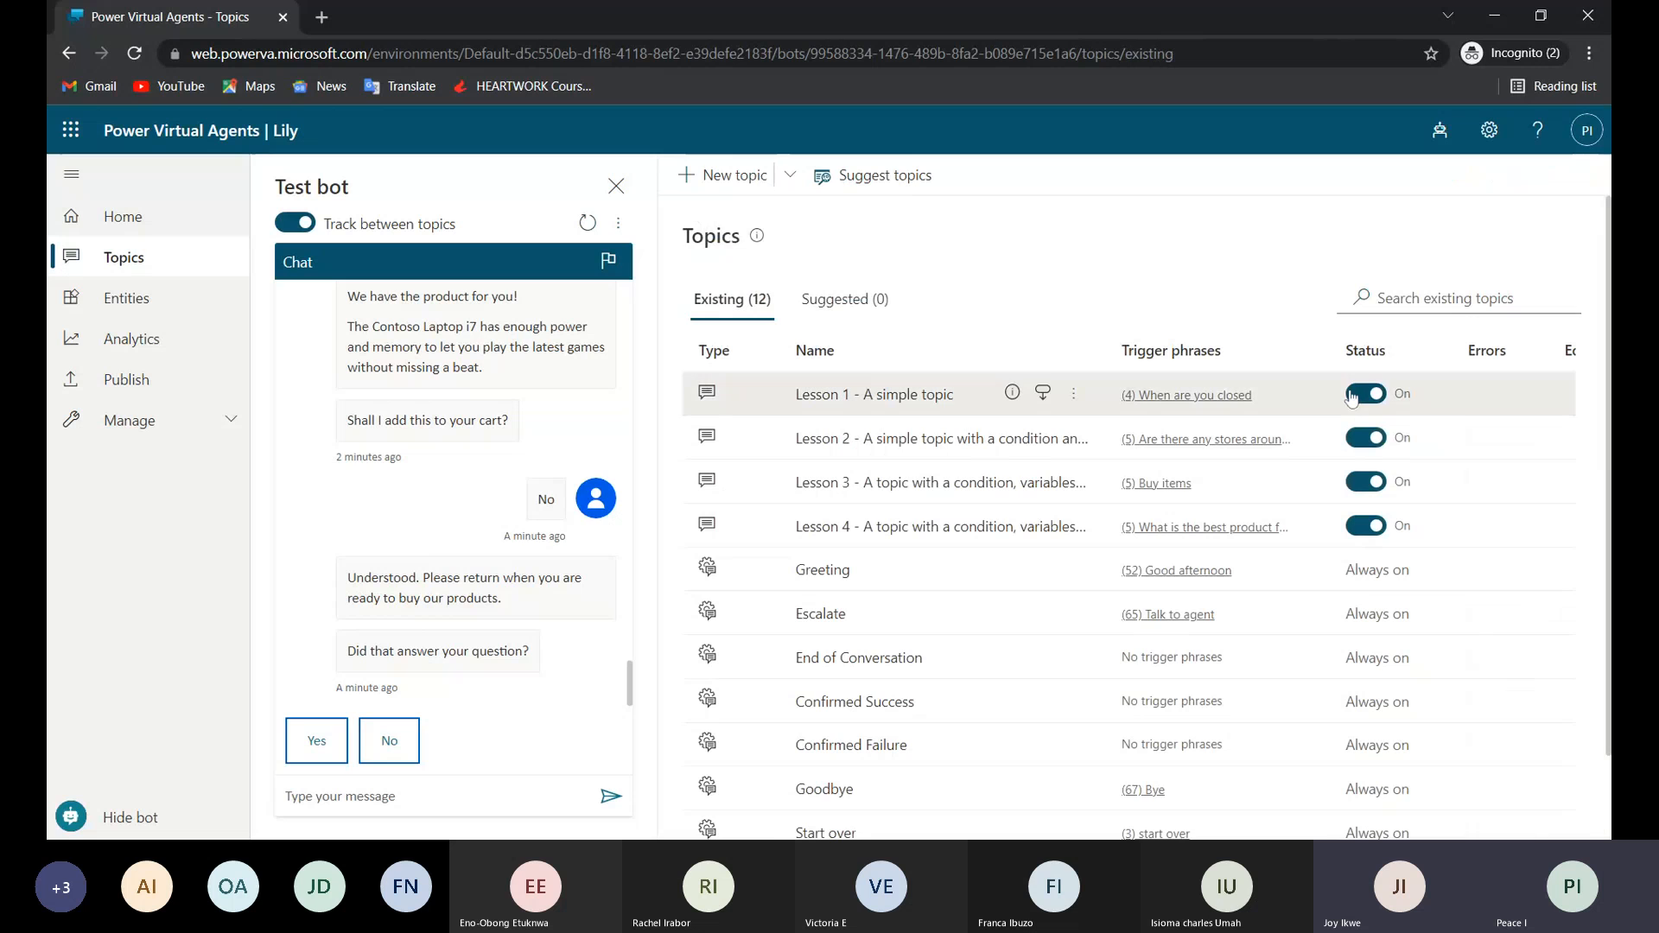
Turn off the Lesson 1 and Lesson 2 topics.
click(1353, 395)
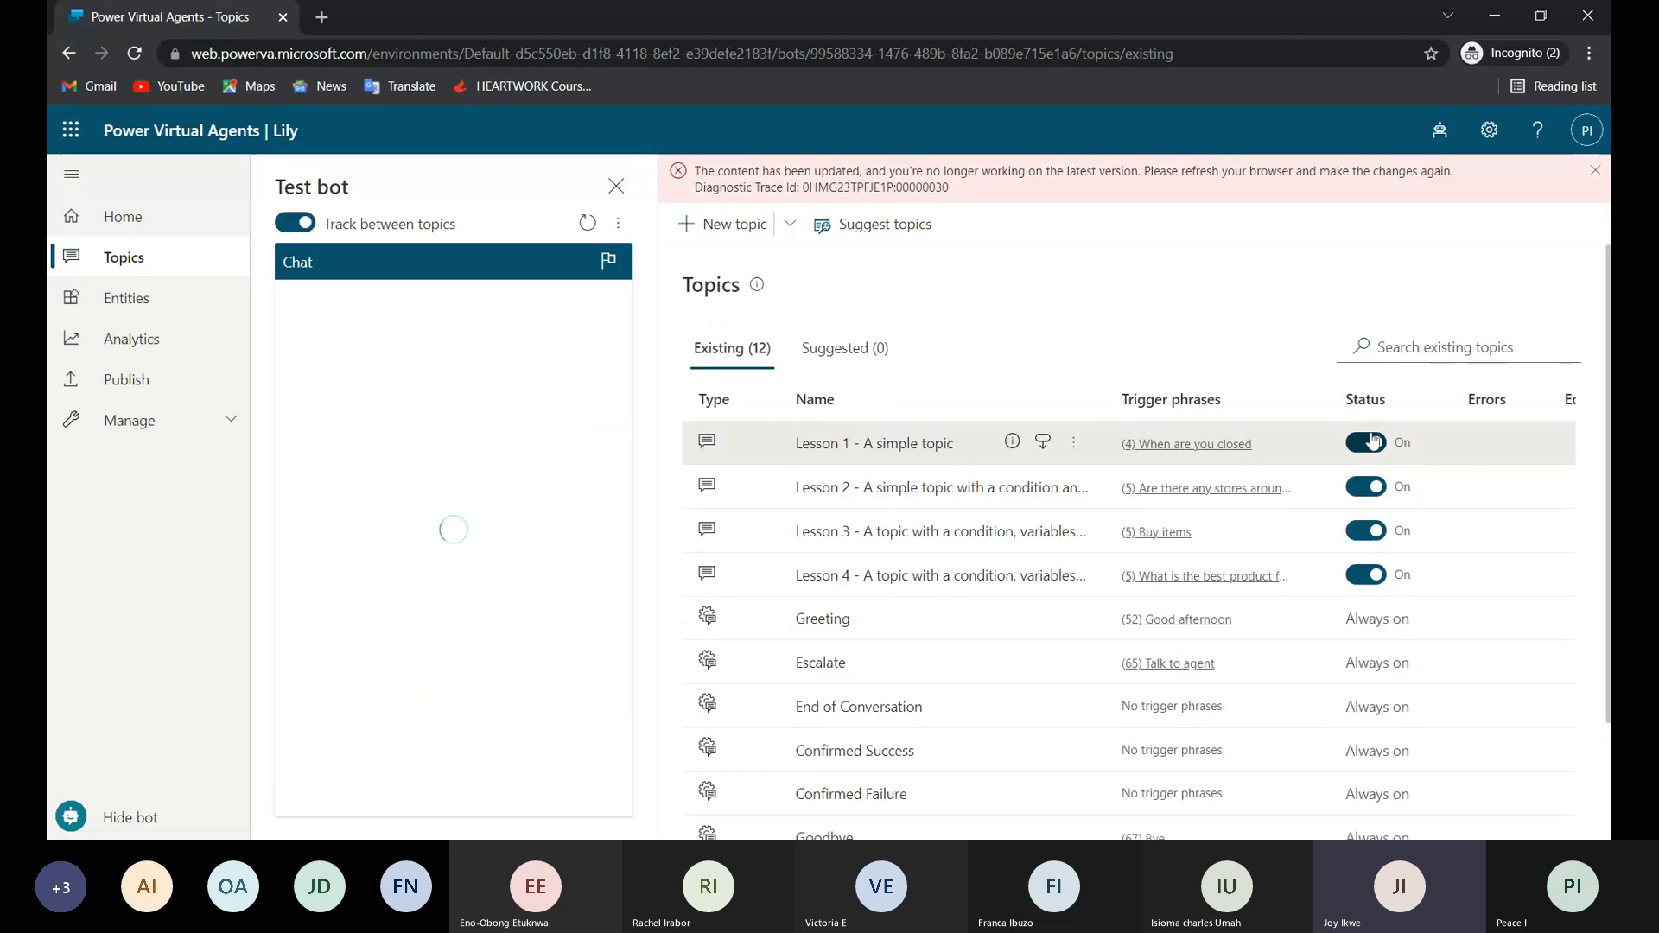
click(1373, 442)
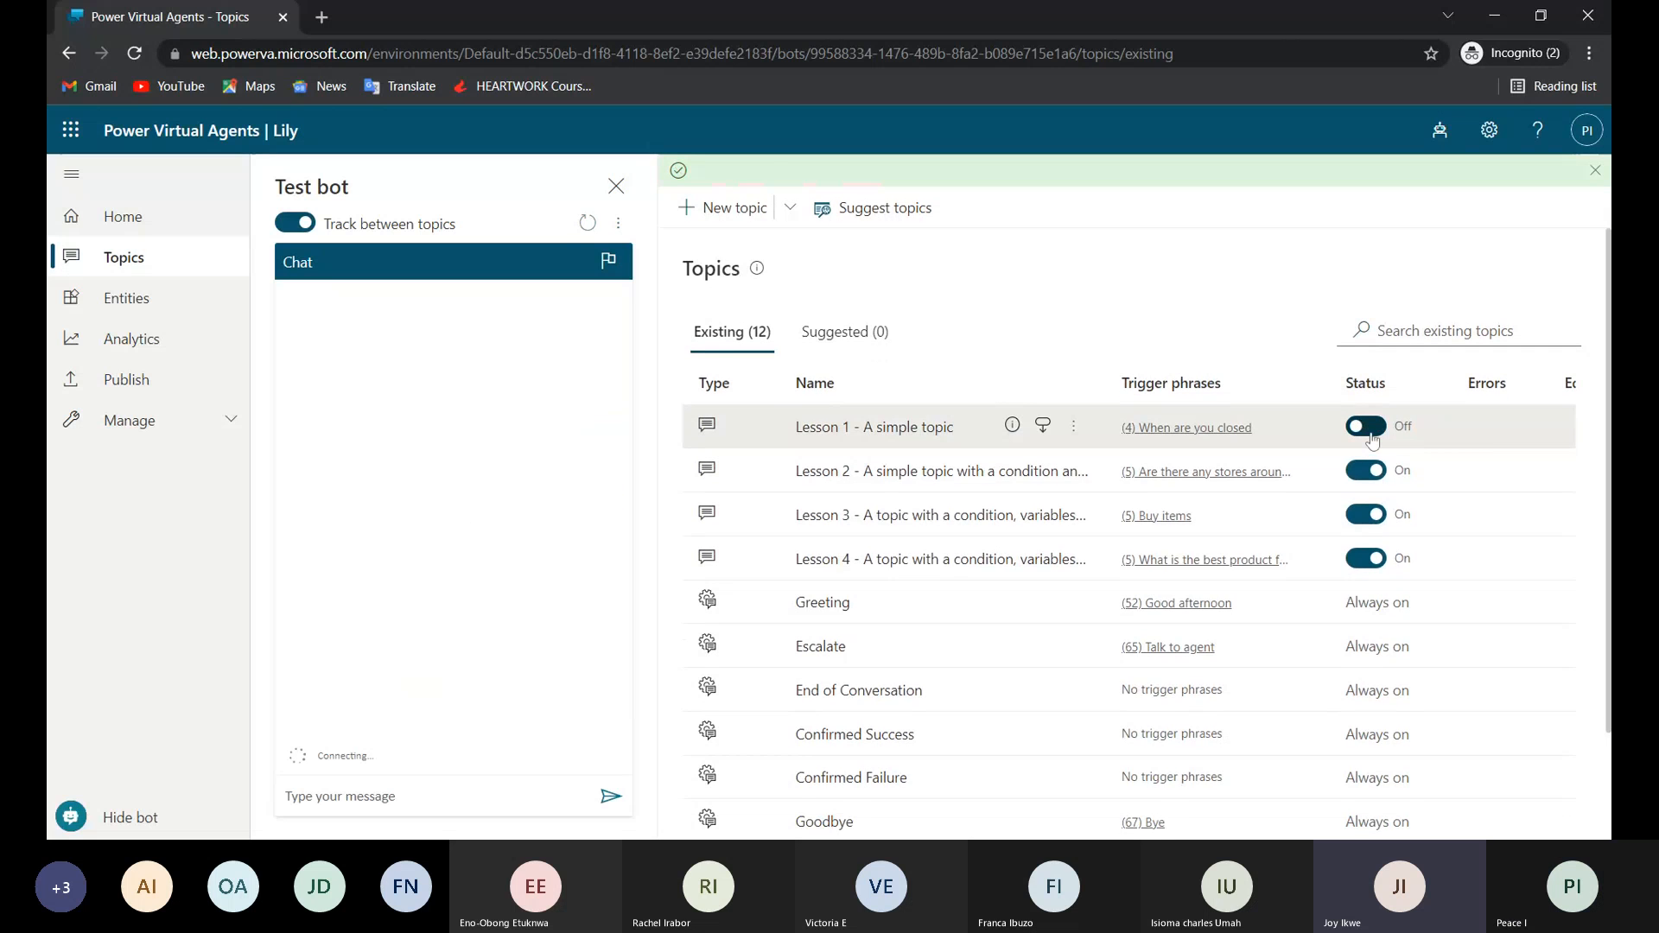
click(1382, 472)
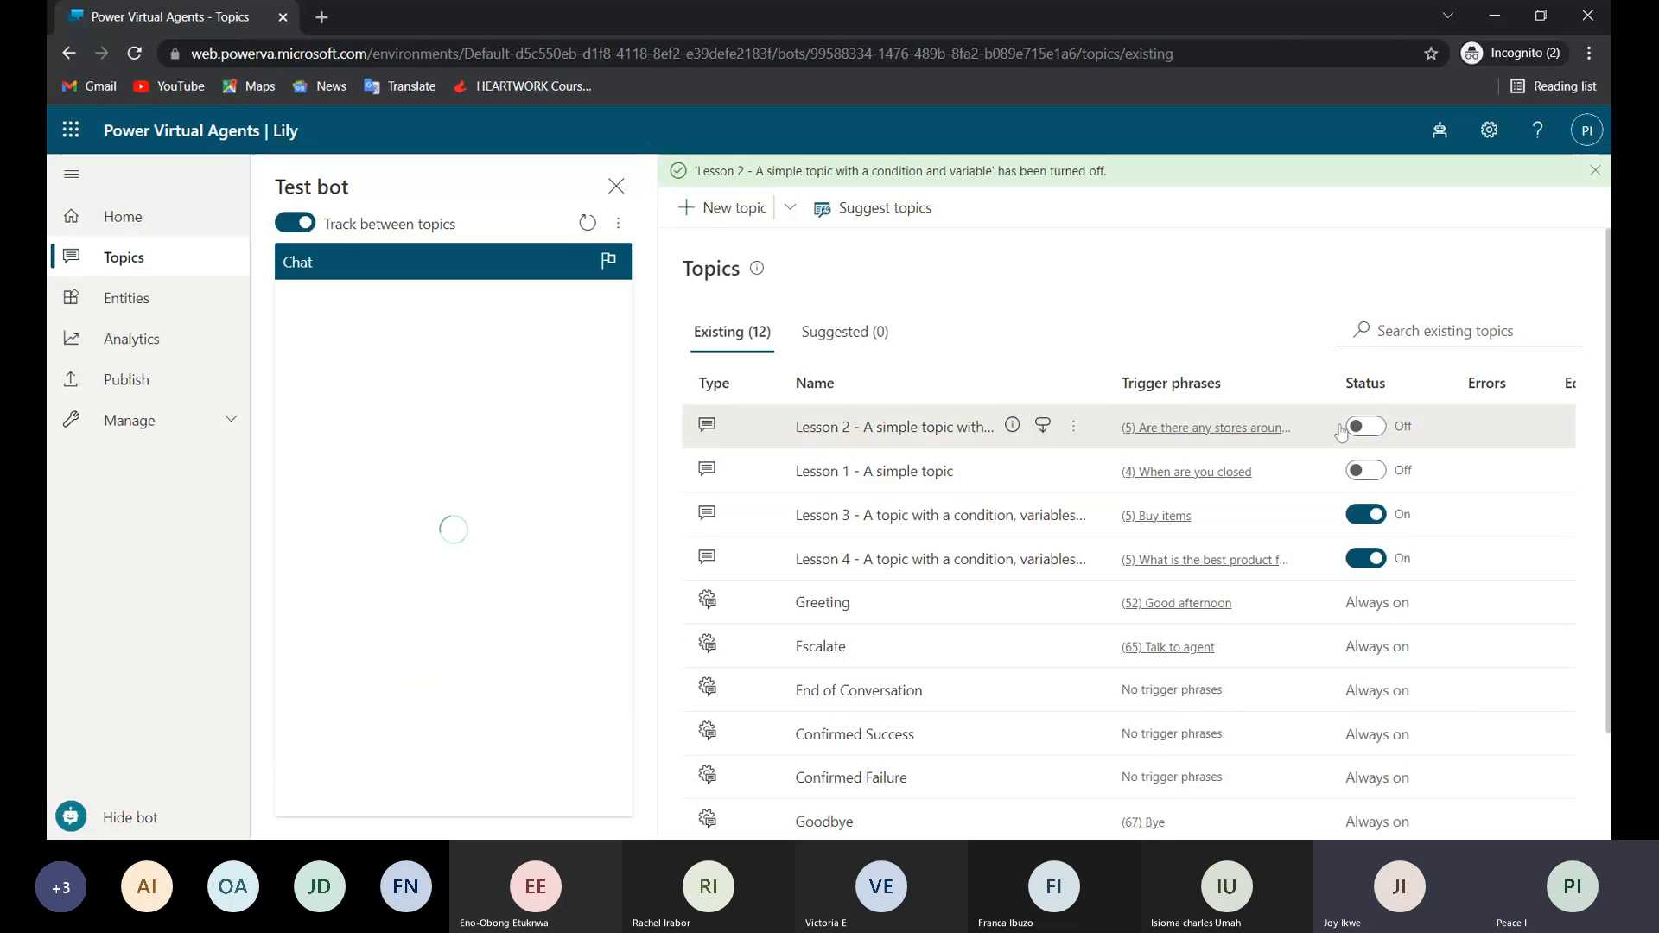
Turn the Lesson 1 and Lesson 2 topics back on.
click(1365, 476)
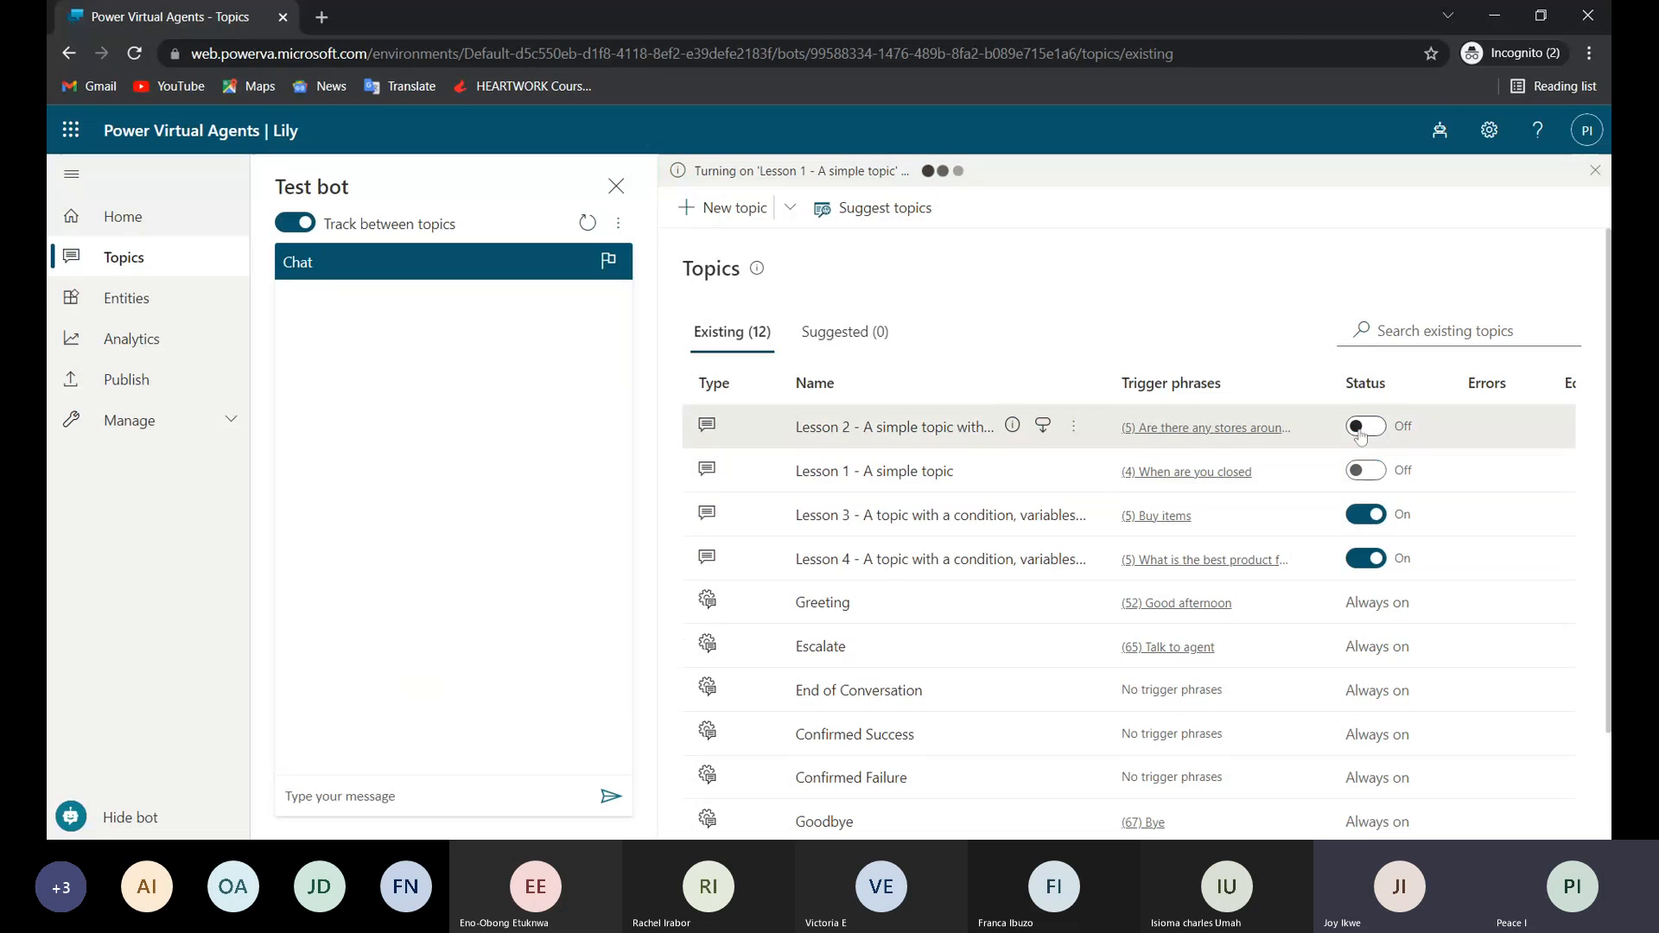
click(1362, 427)
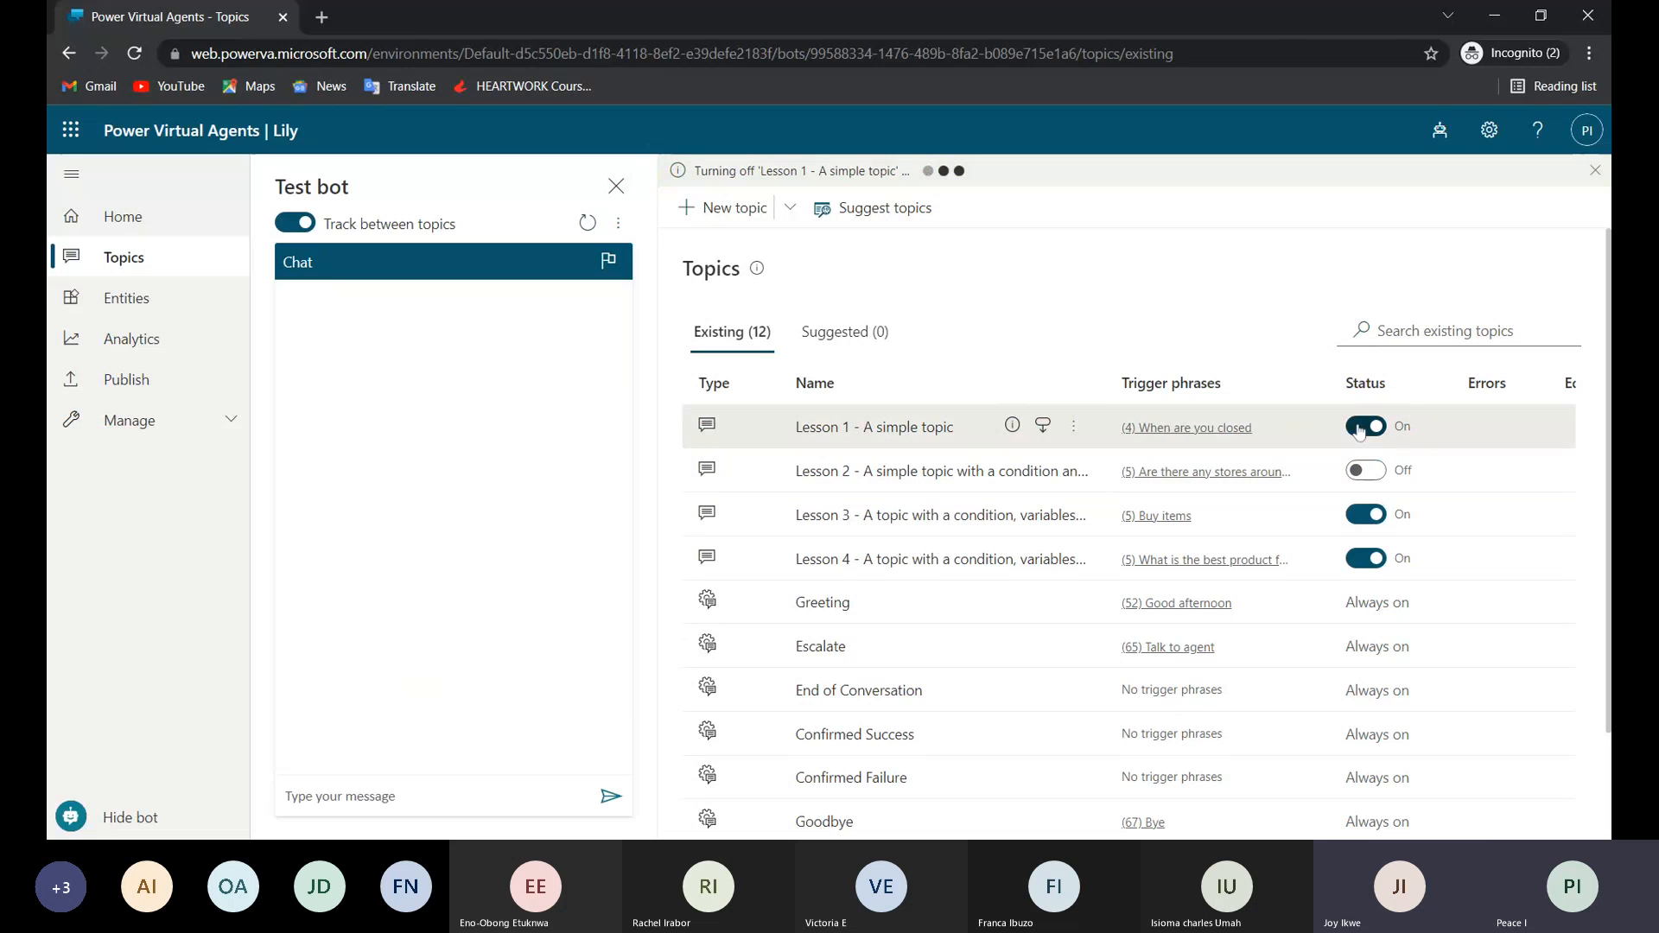
click(1358, 471)
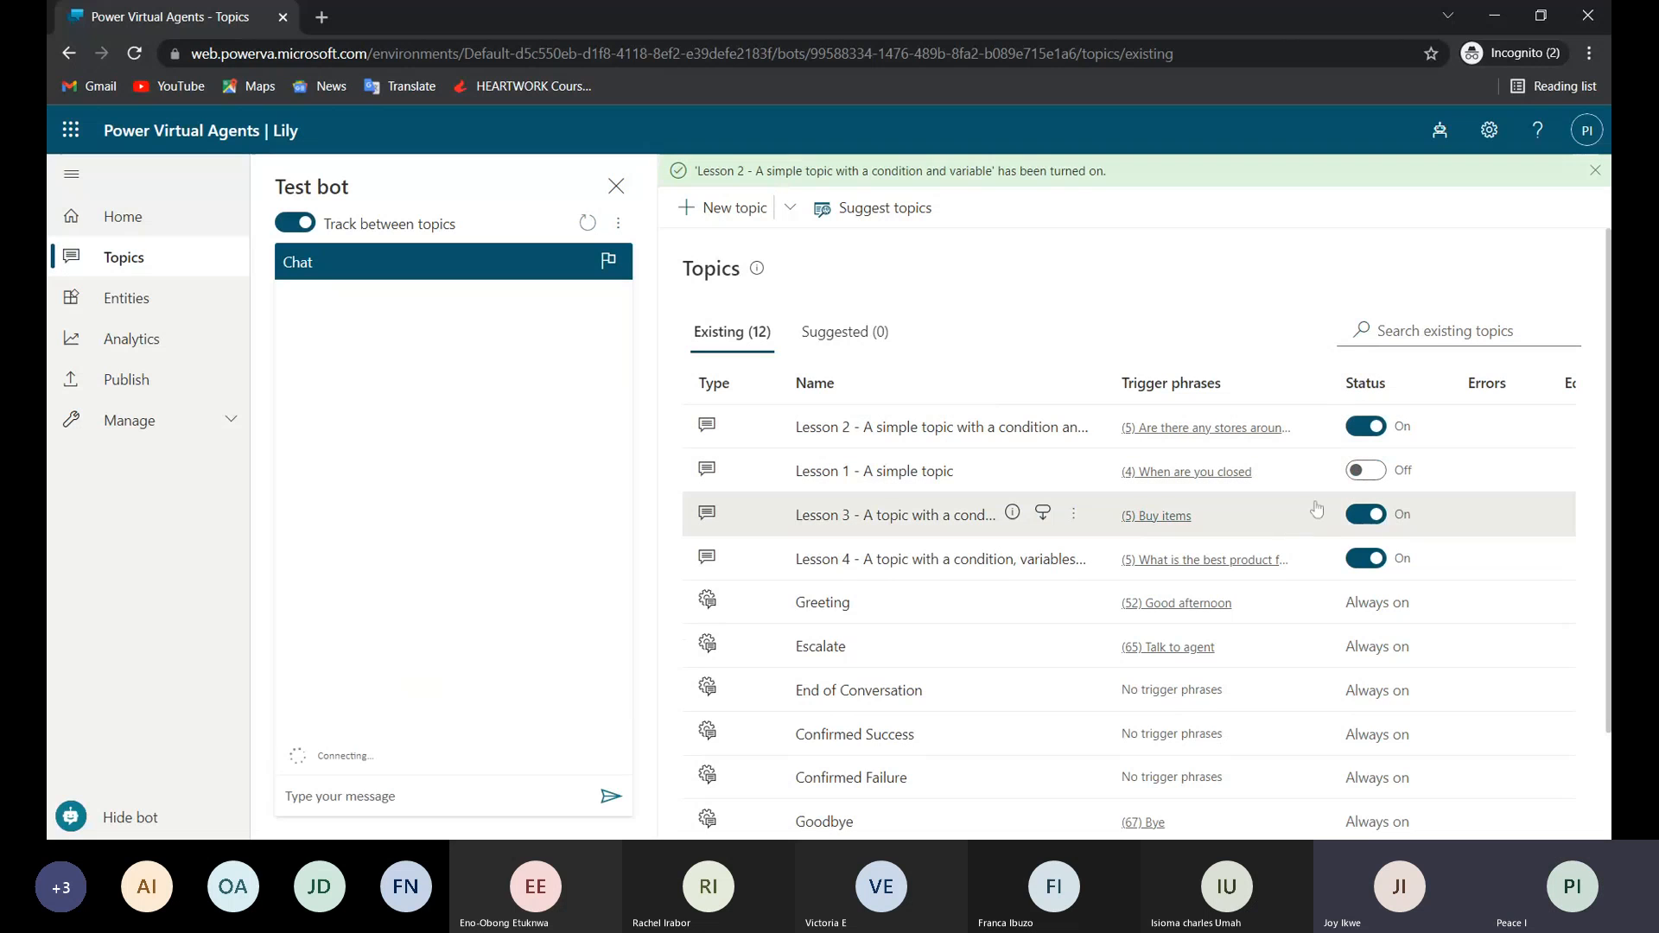
click(1362, 471)
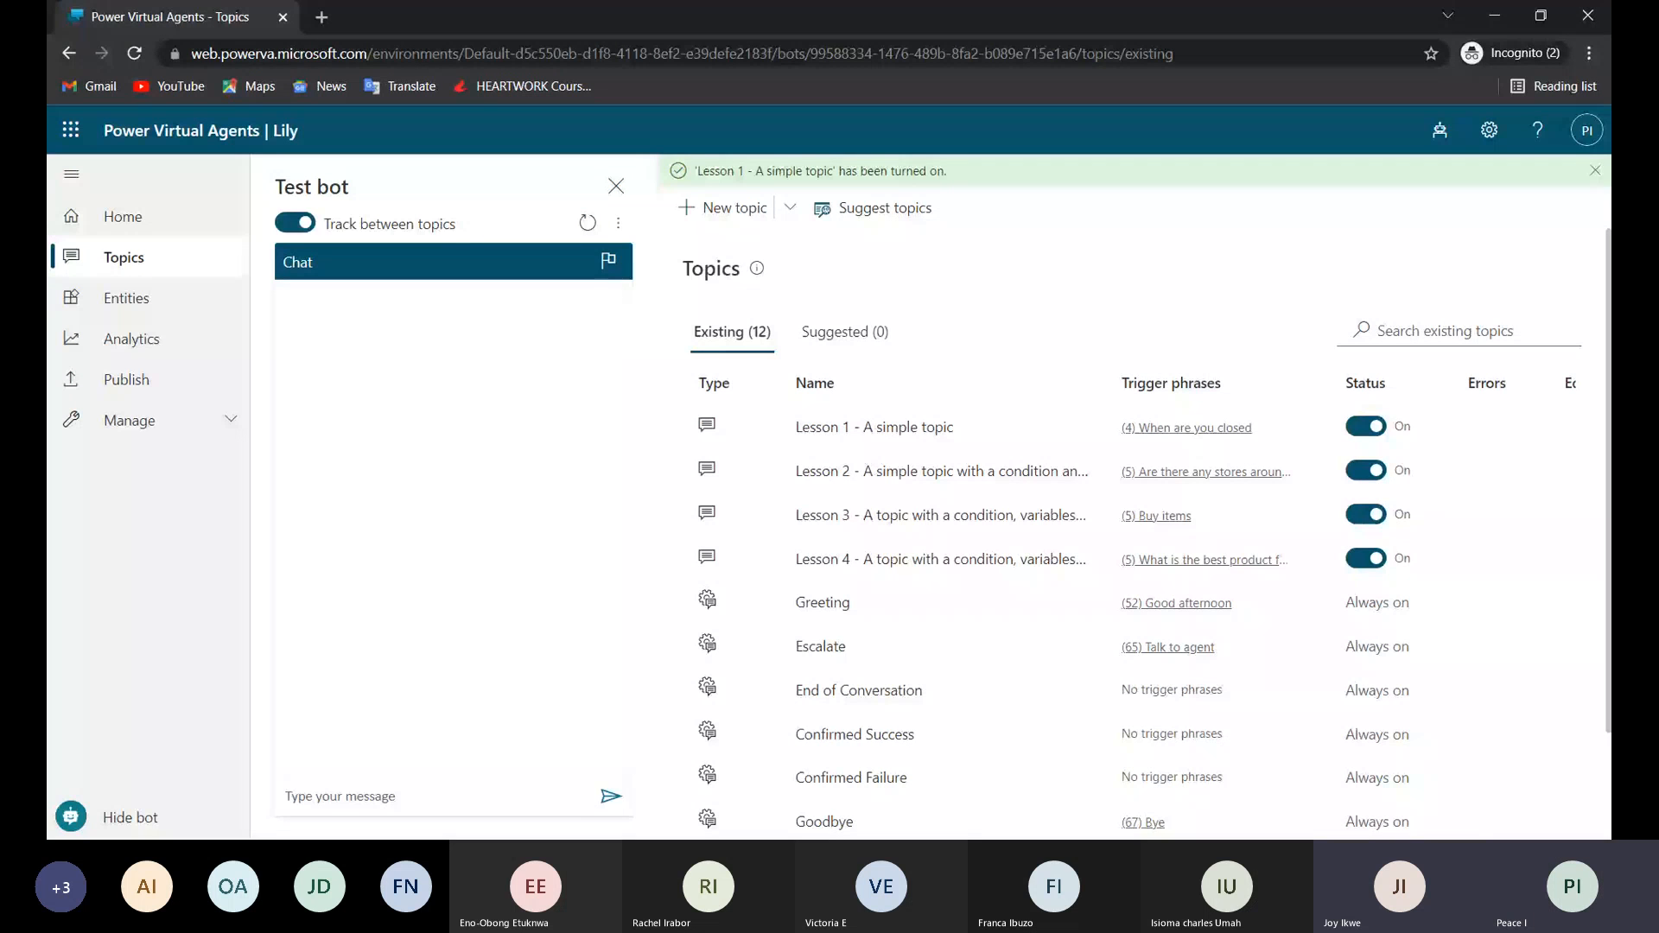
Create a new topic named "Test" and add the trigger phrase "Search" to it.
click(730, 212)
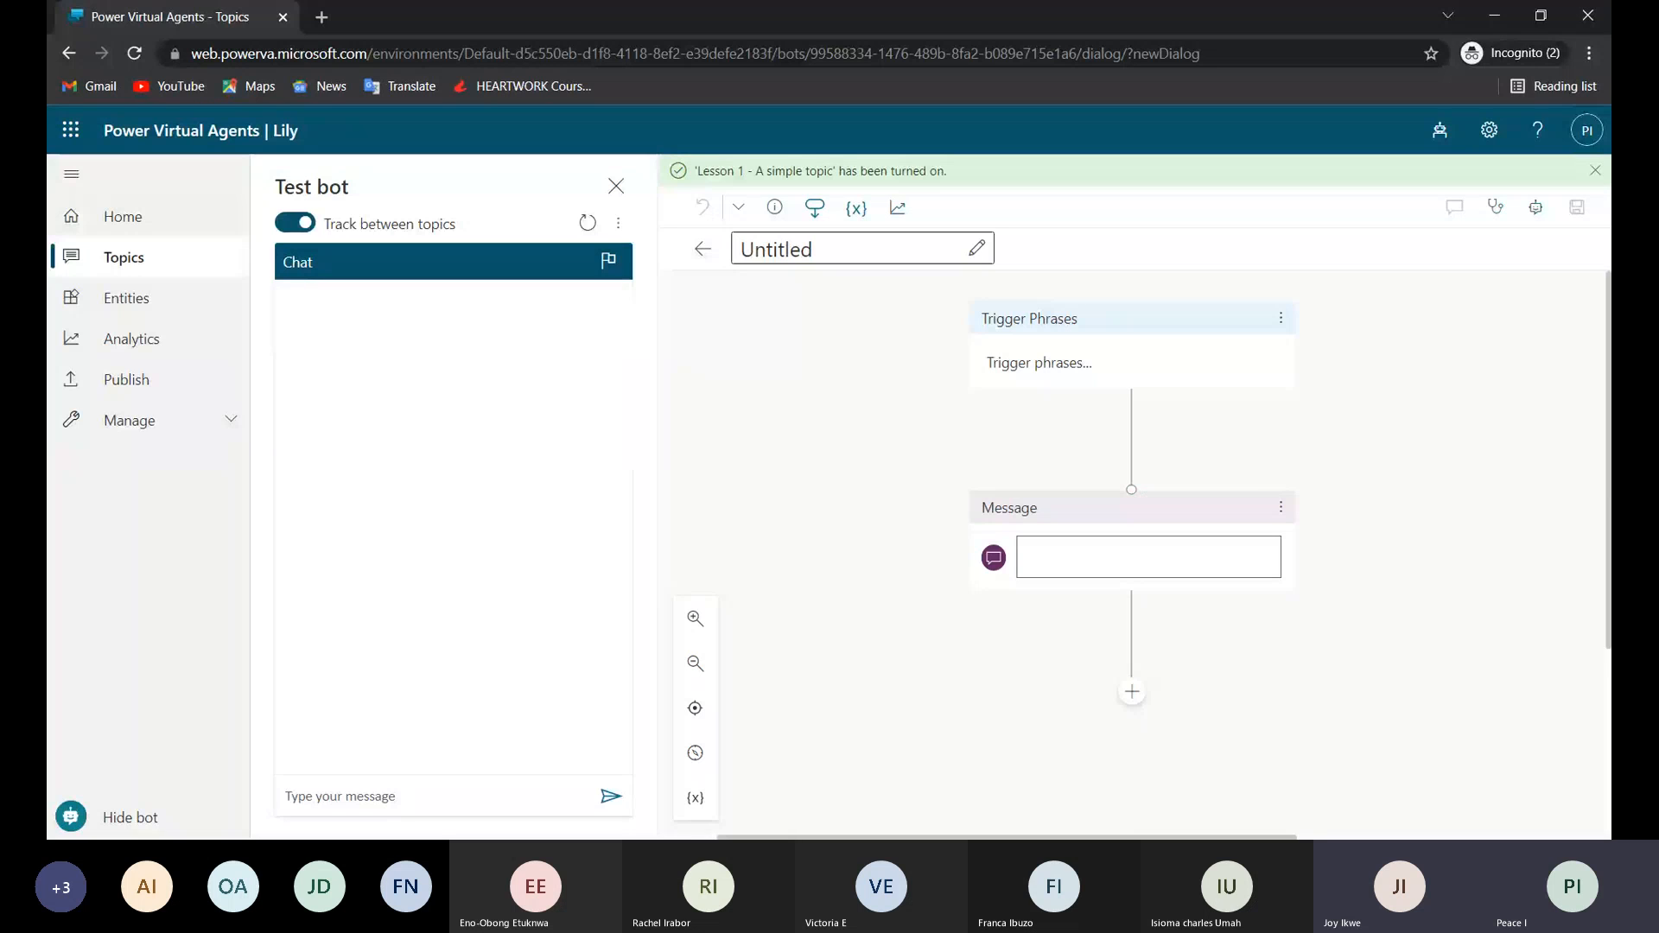
text(Test)
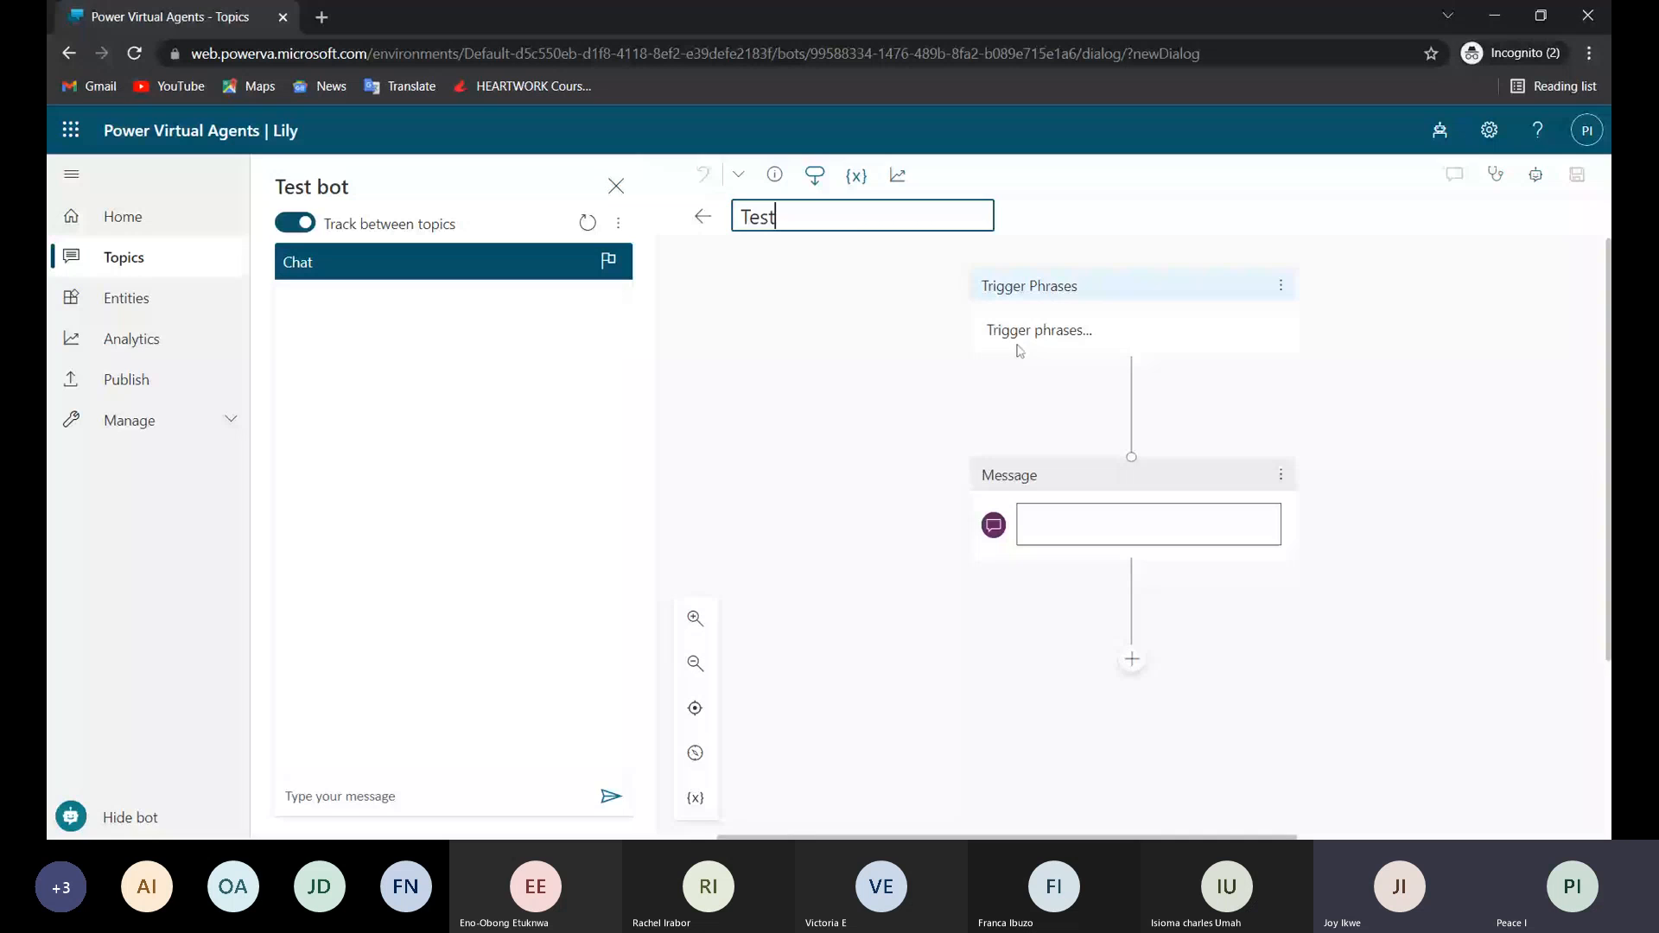
click(1020, 350)
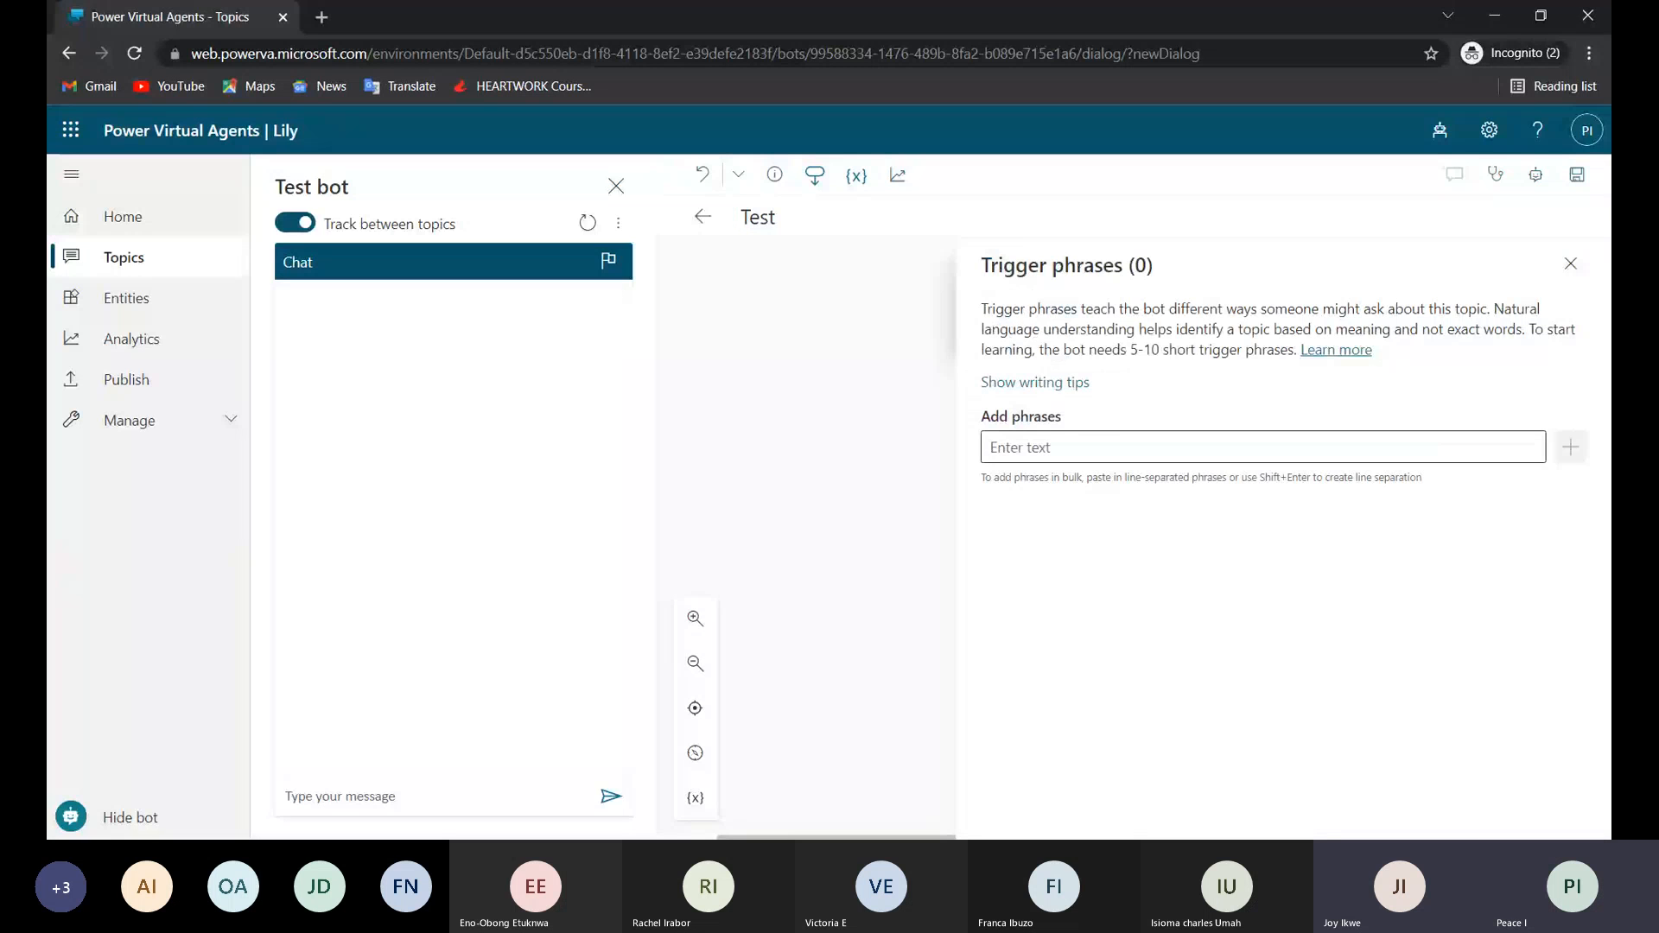
click(1262, 448)
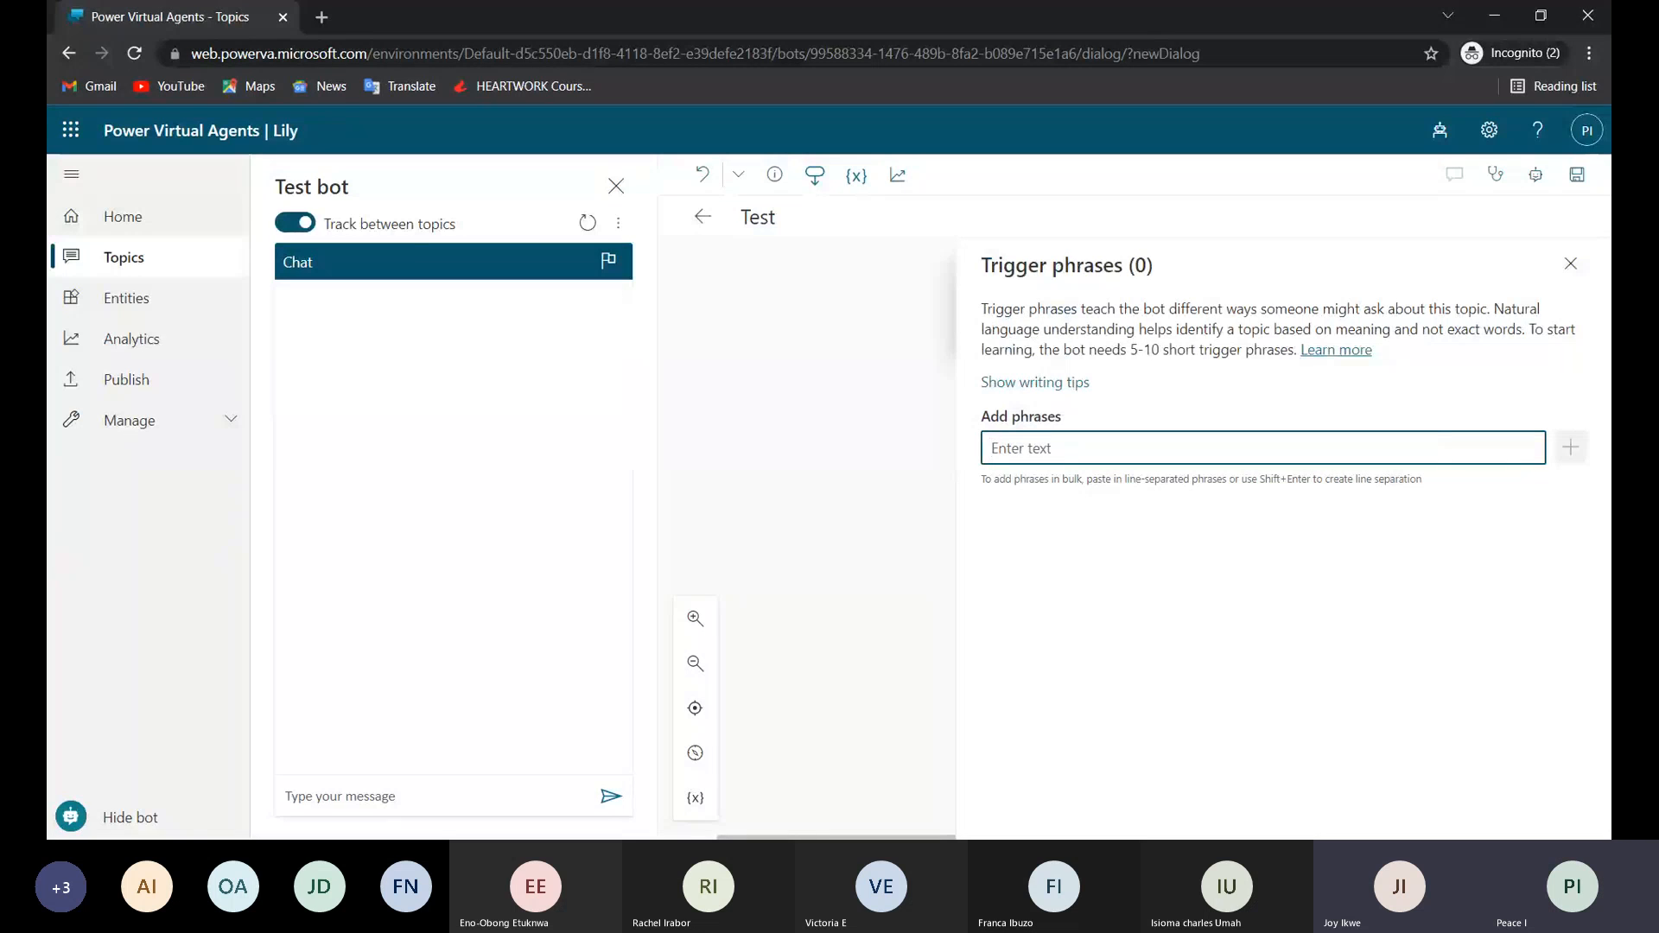
text(SEar)
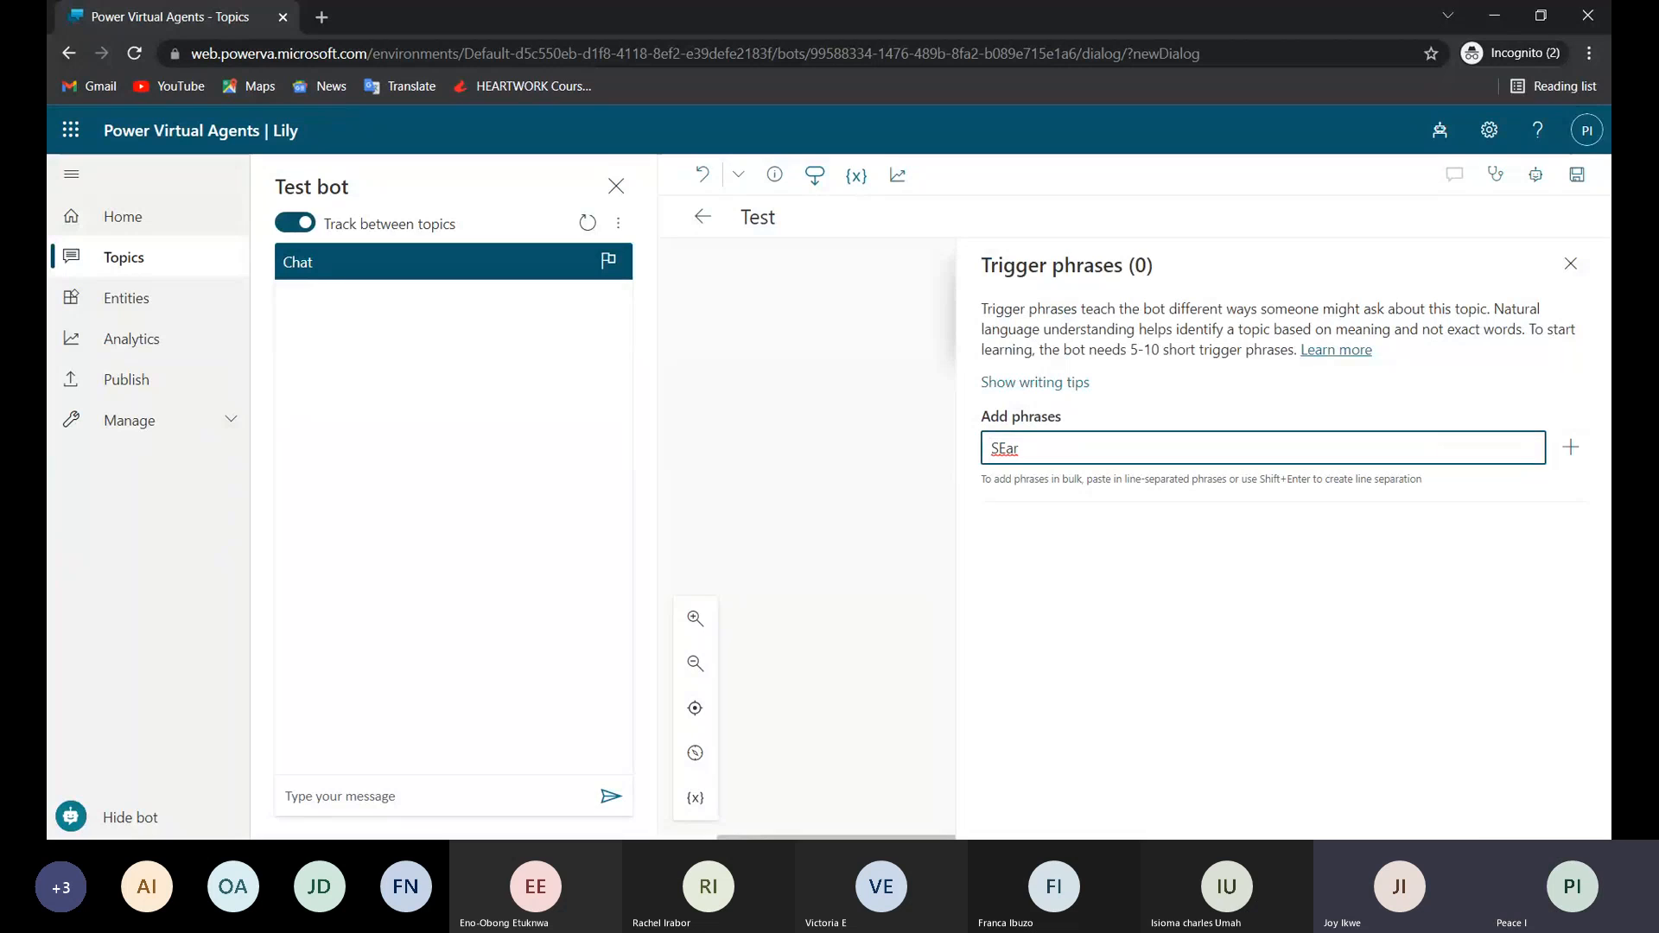
key(BackSpace)
key(BackSpace)
key(BackSpace)
text(earch)
key(Return)
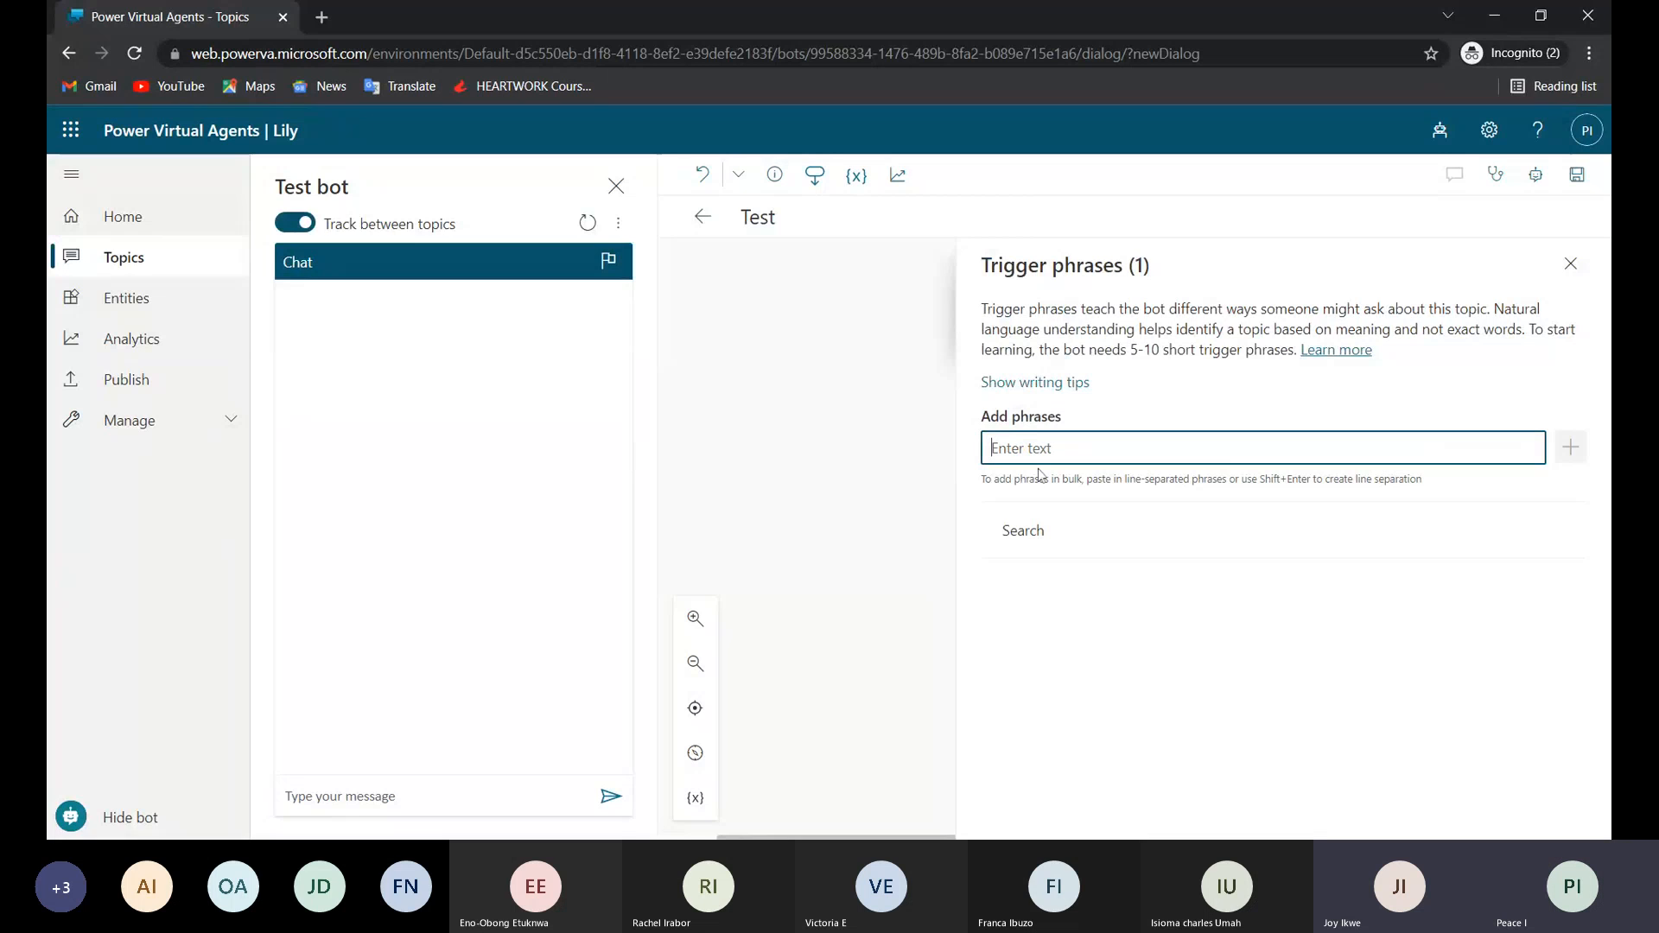
Add the trigger phrases "Find name" and "Find" to the Test topic.
text(Find name)
key(Return)
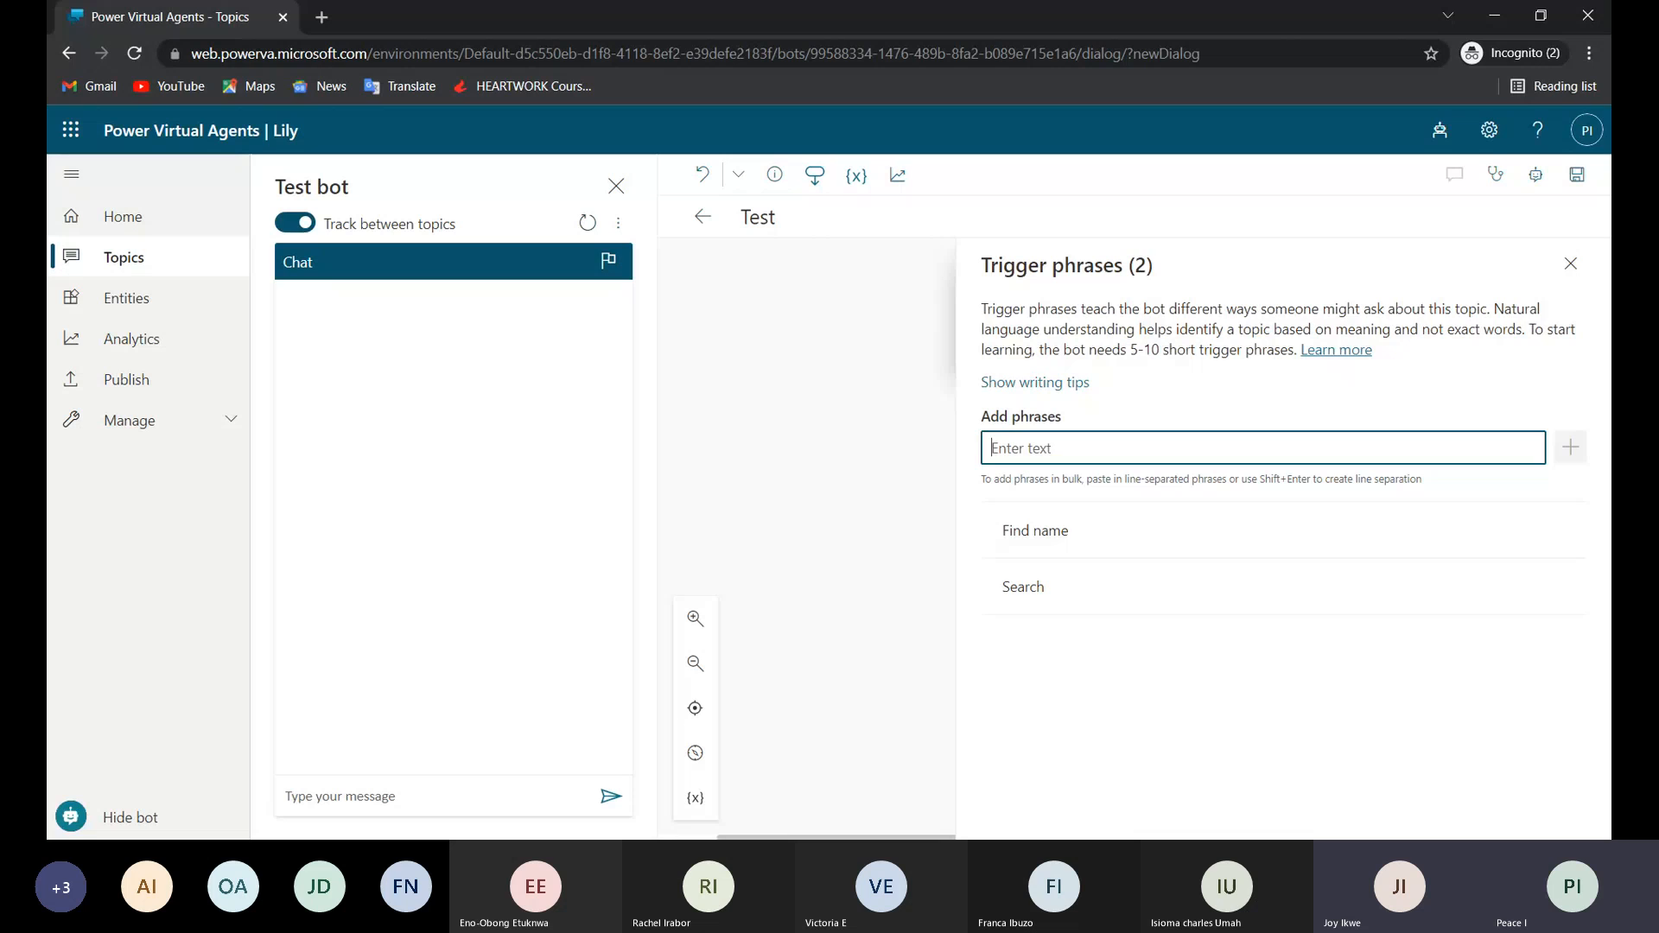
text(Find)
key(Return)
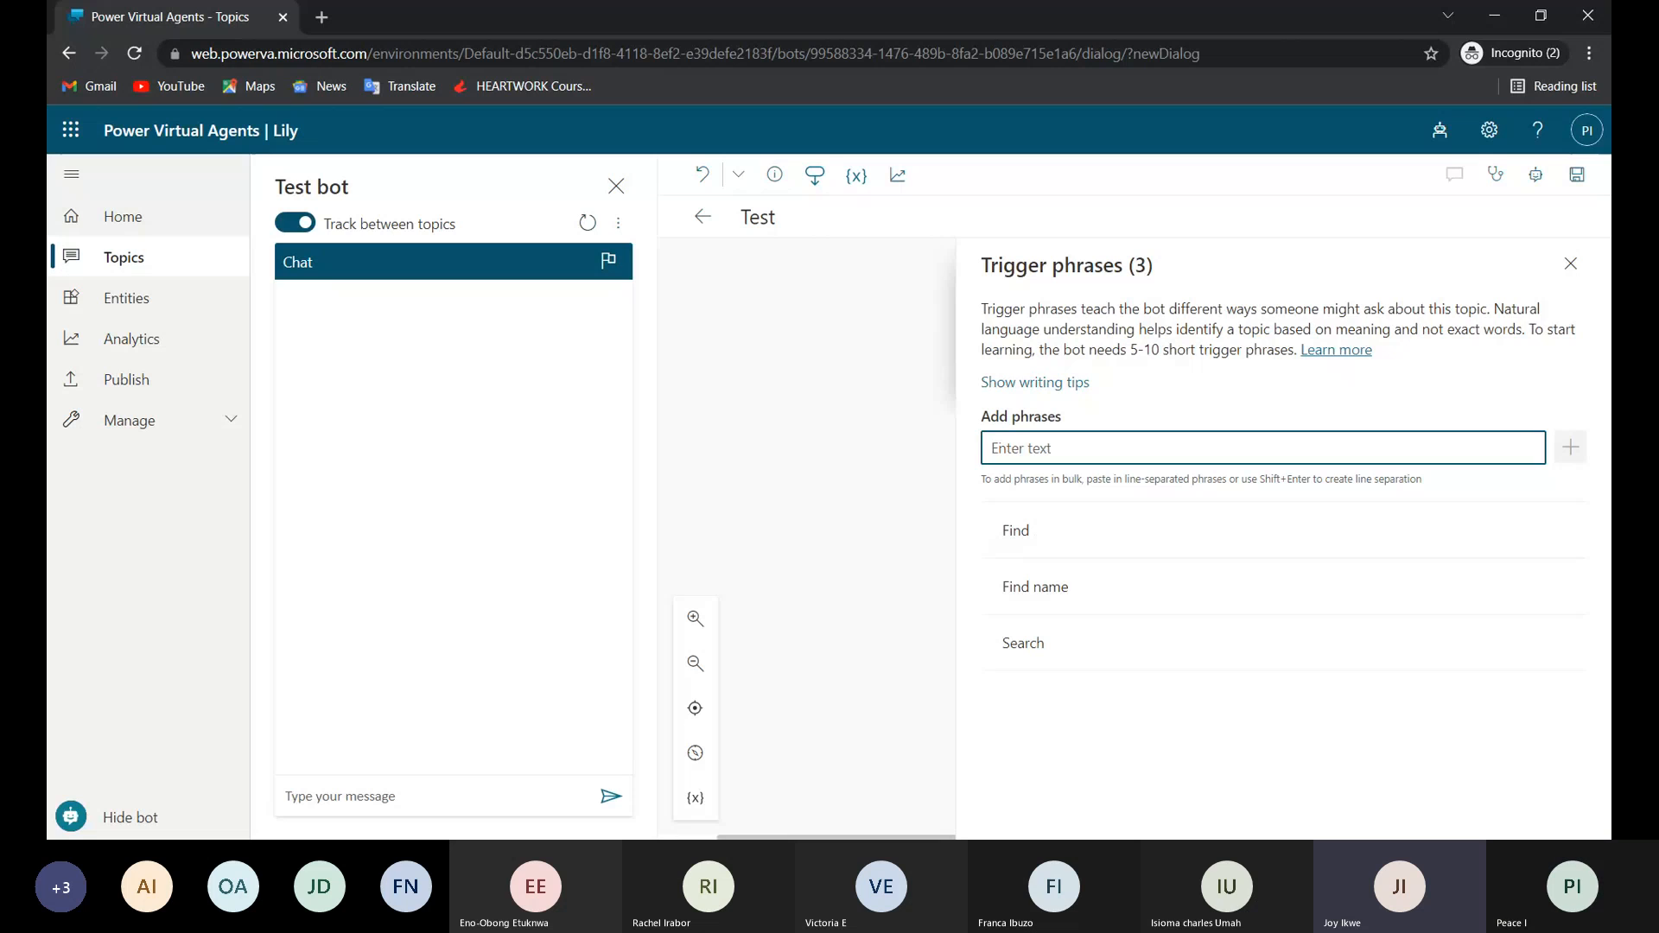
Add the trigger phrases "manager name" and "look up" to the Test topic.
text(mana)
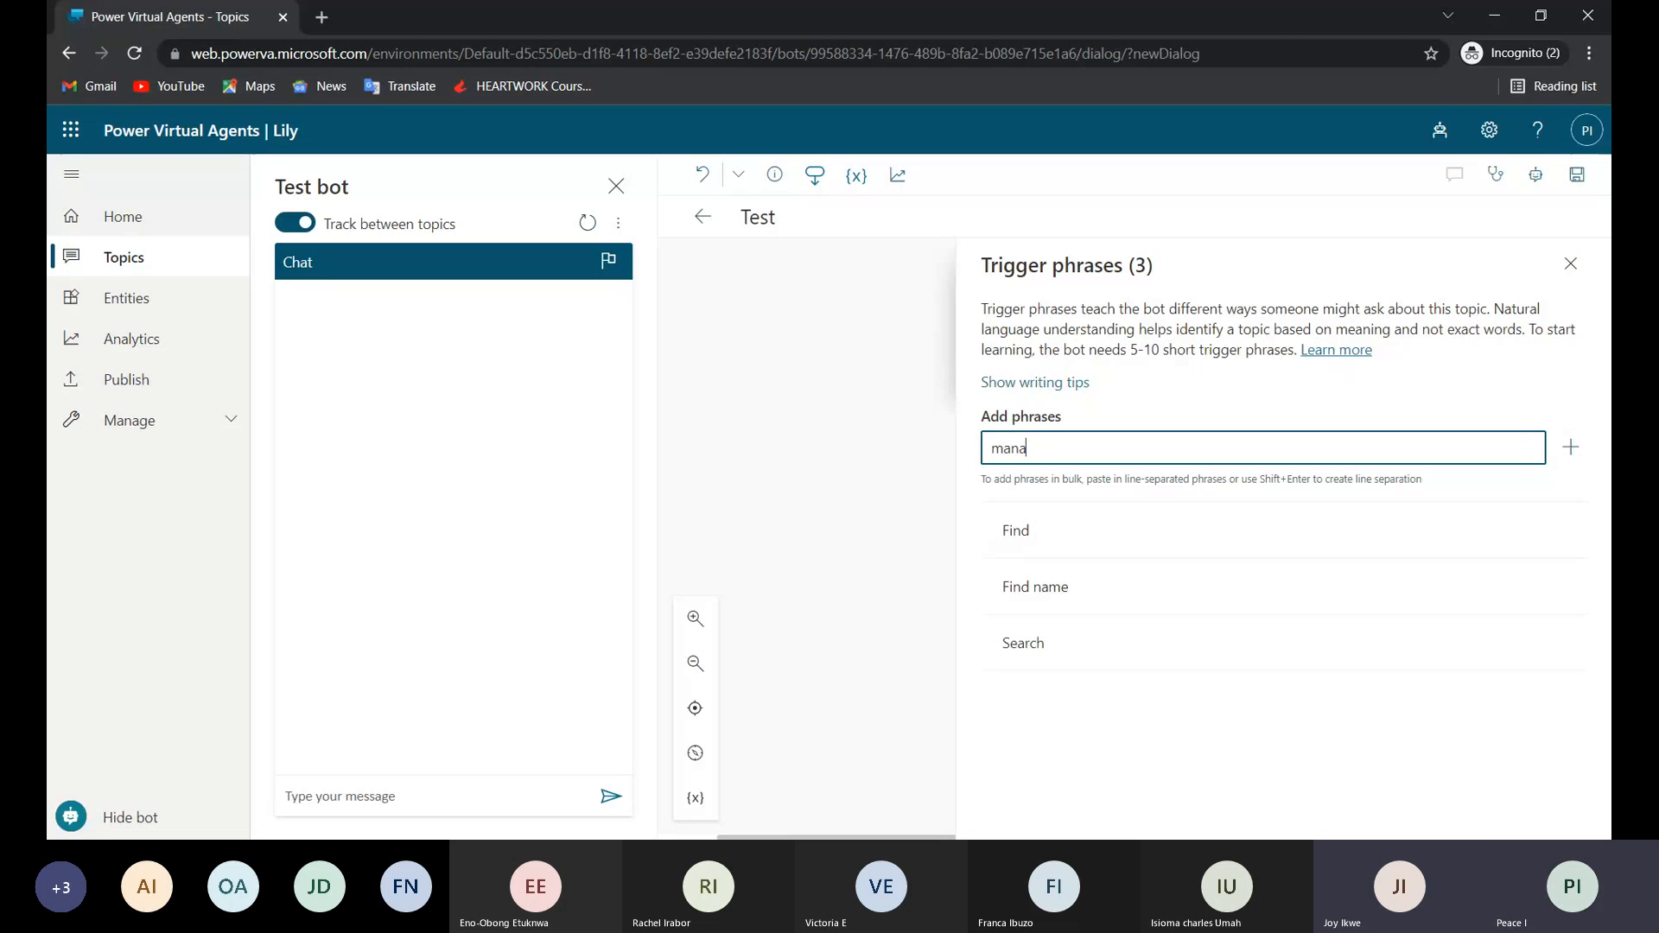
text(ger n)
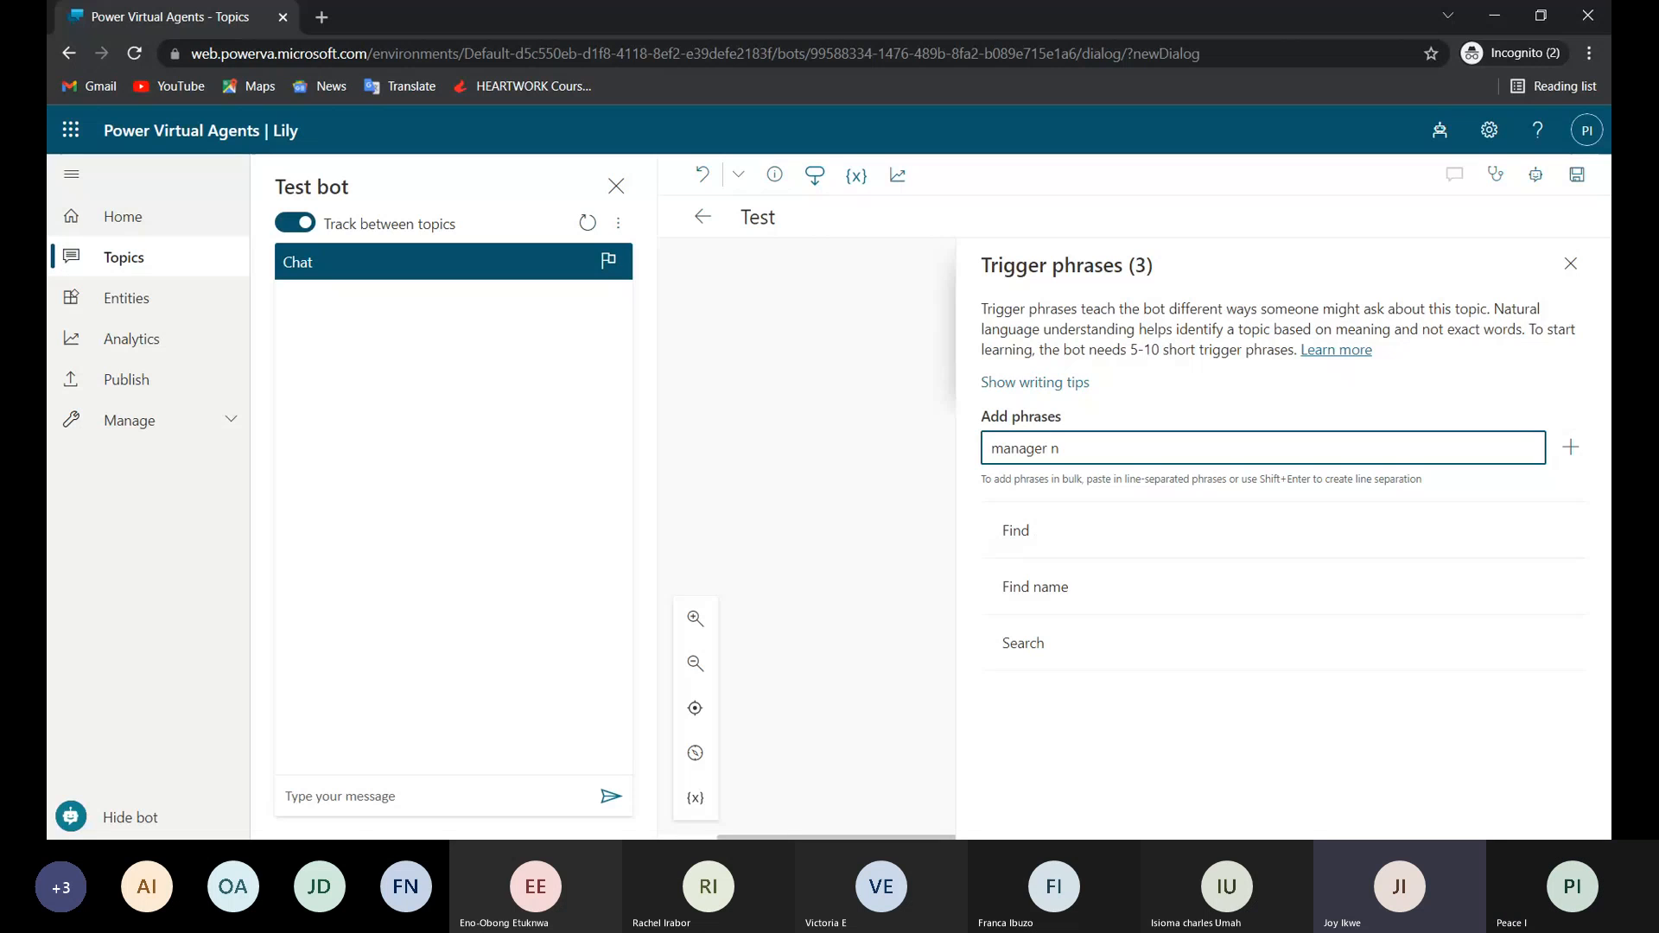
text(ame)
key(Return)
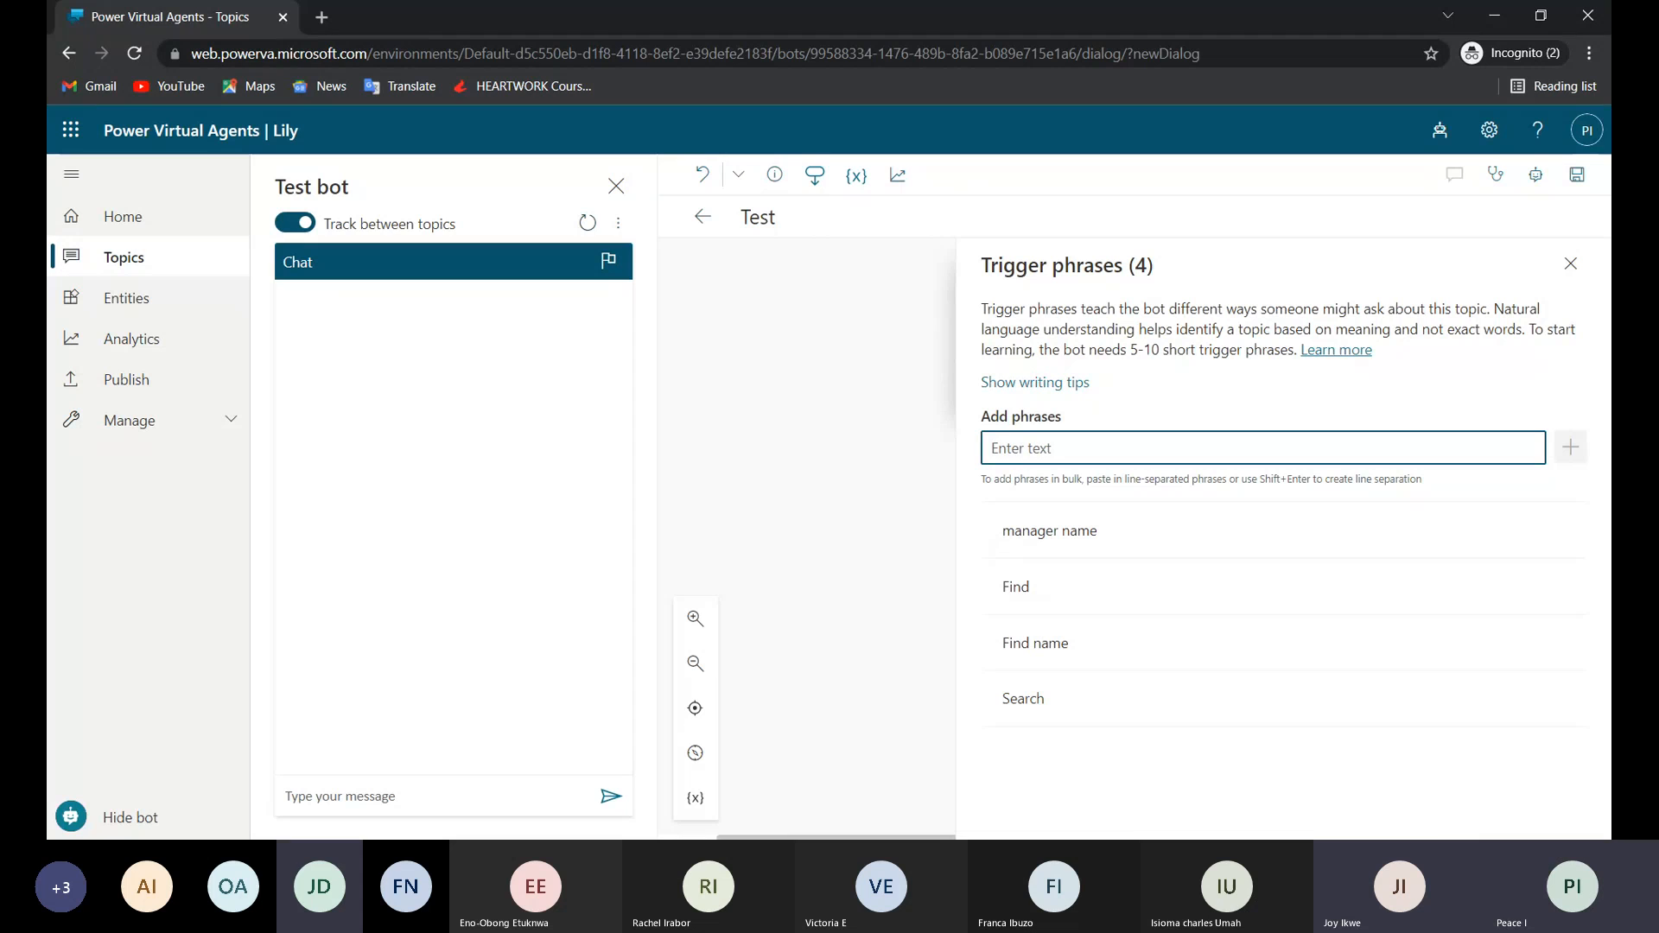
text(lo)
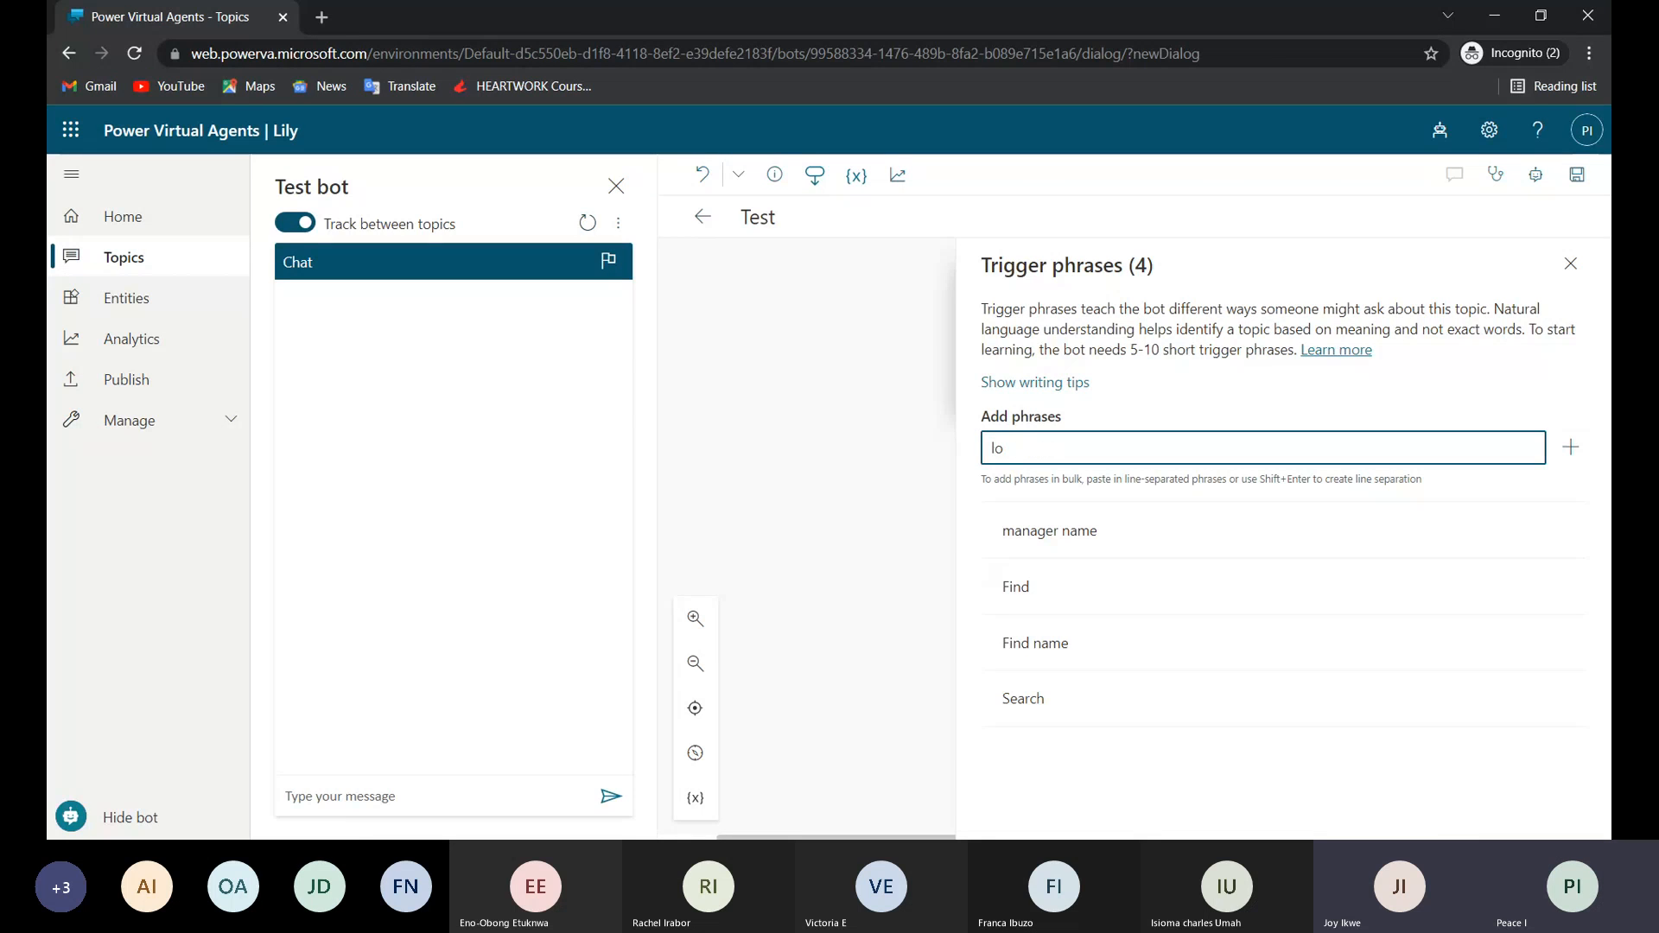
text(g)
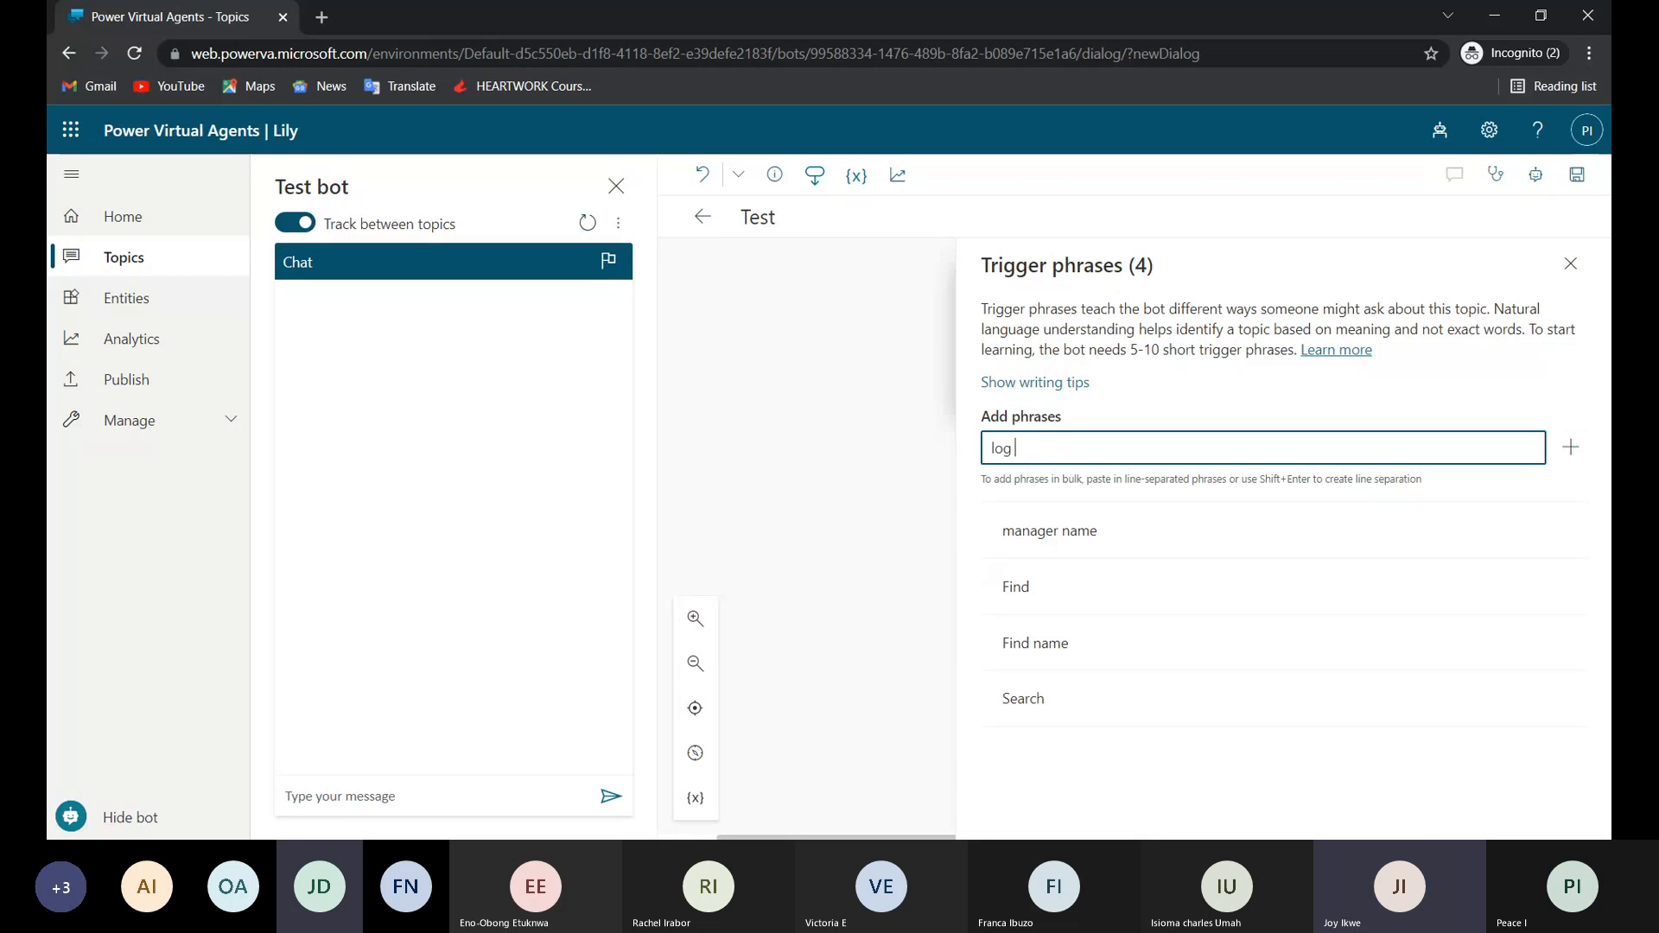
key(BackSpace)
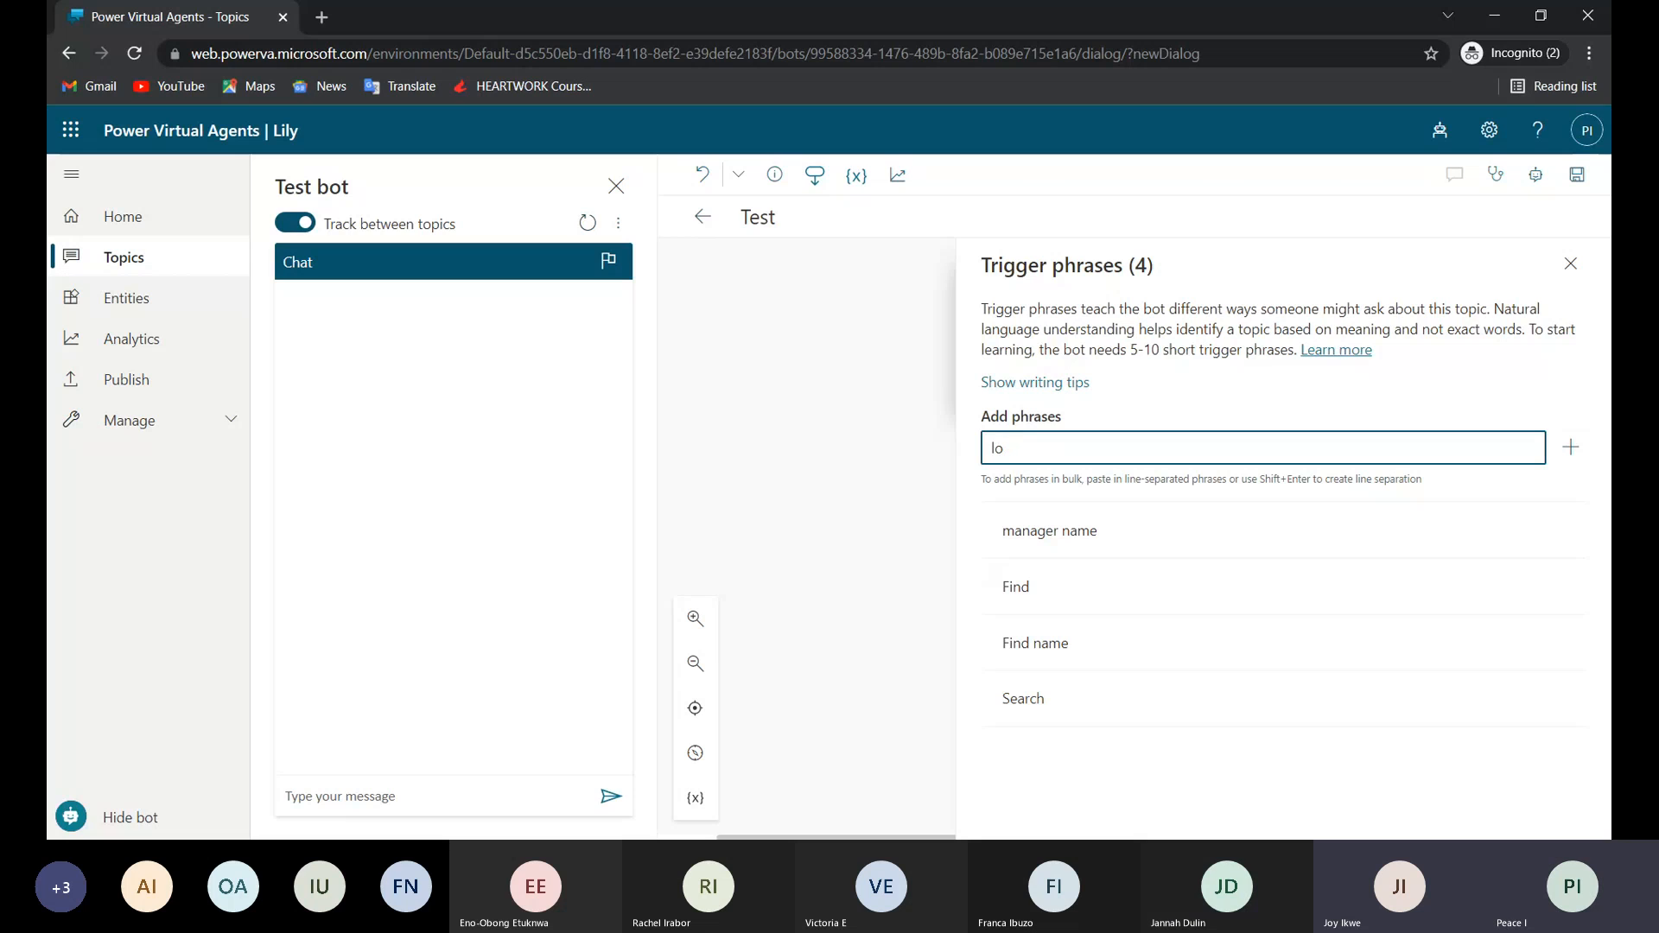
text(ok up)
key(Return)
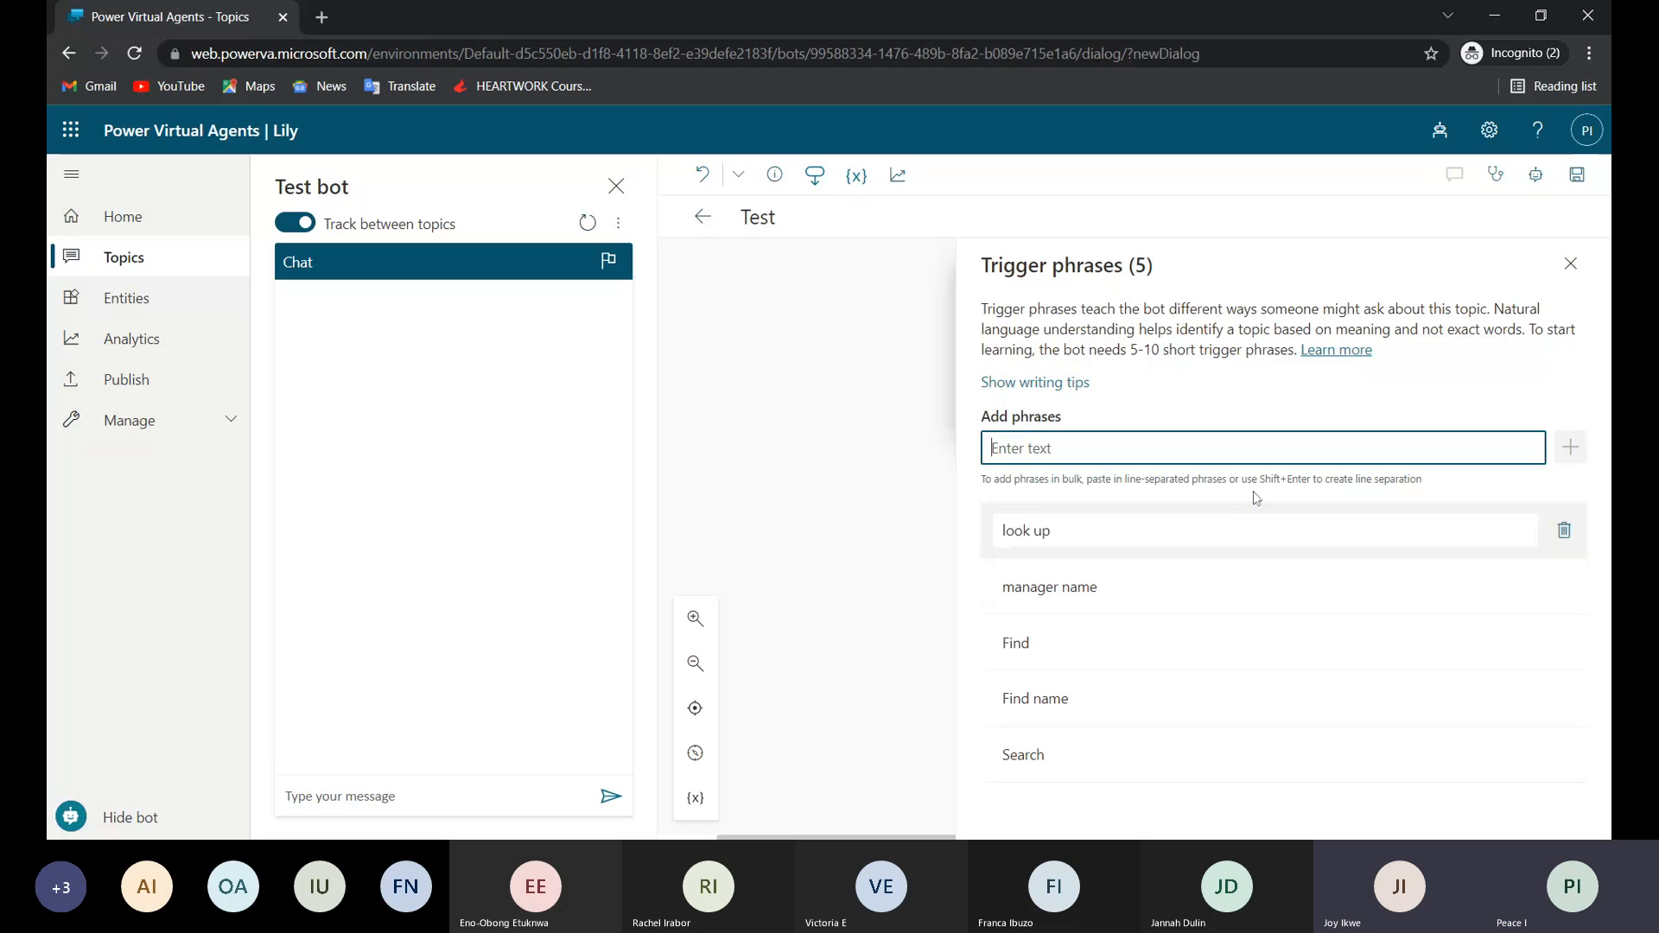
Close the trigger phrase editor and try to save the Test topic.
click(866, 376)
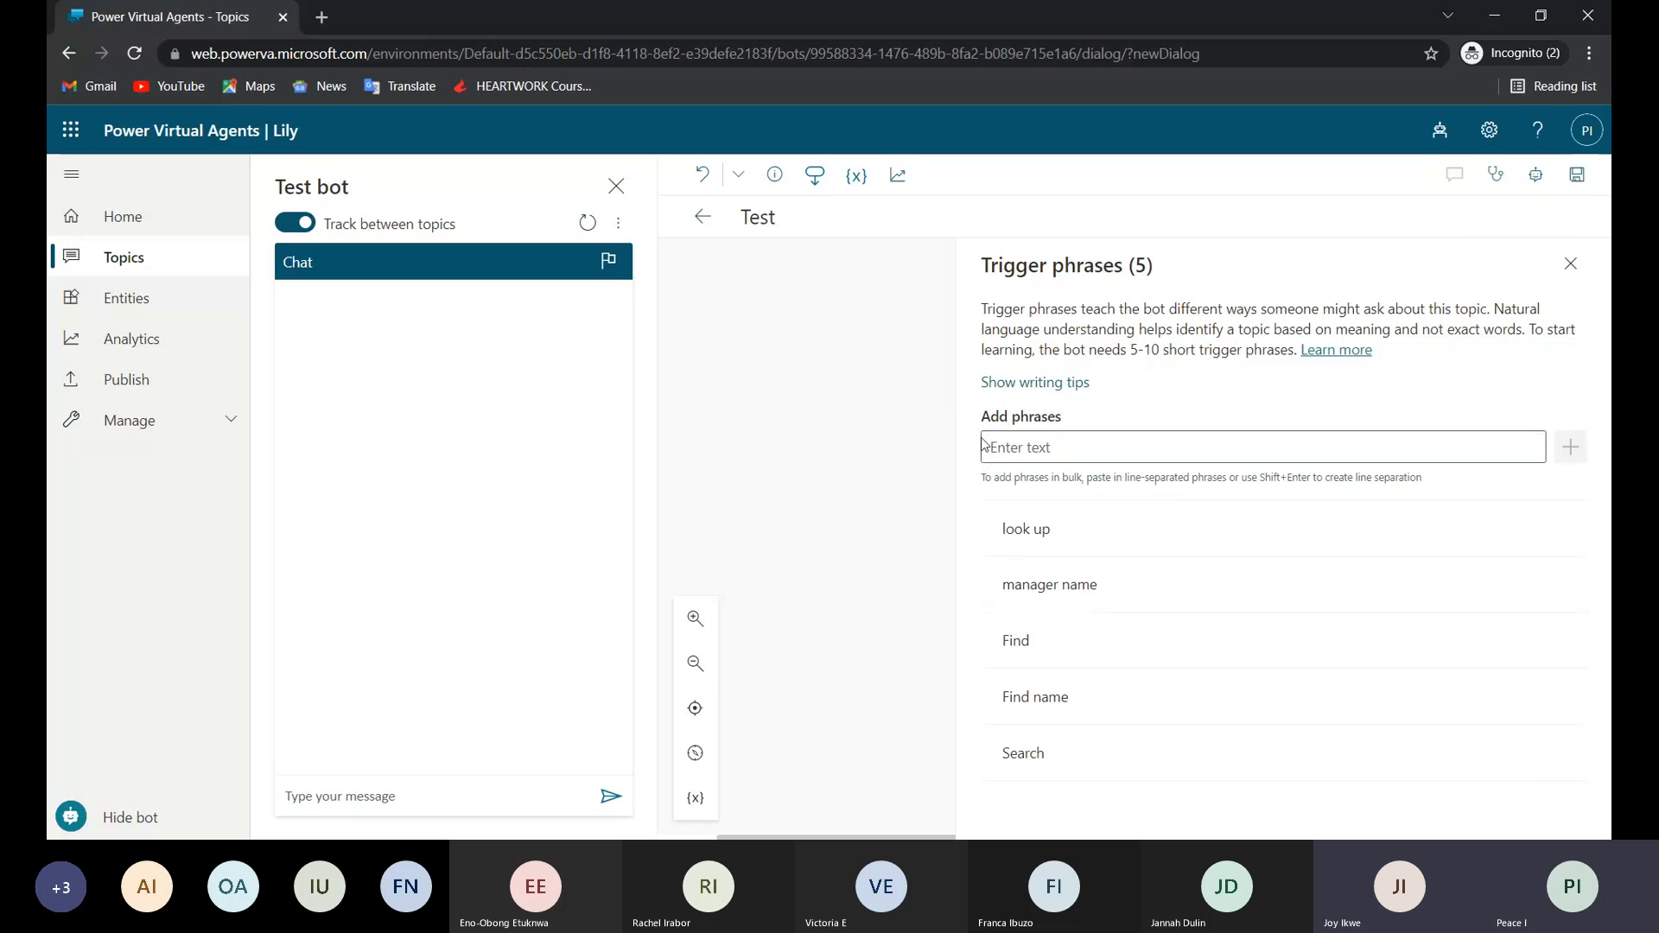
click(1571, 265)
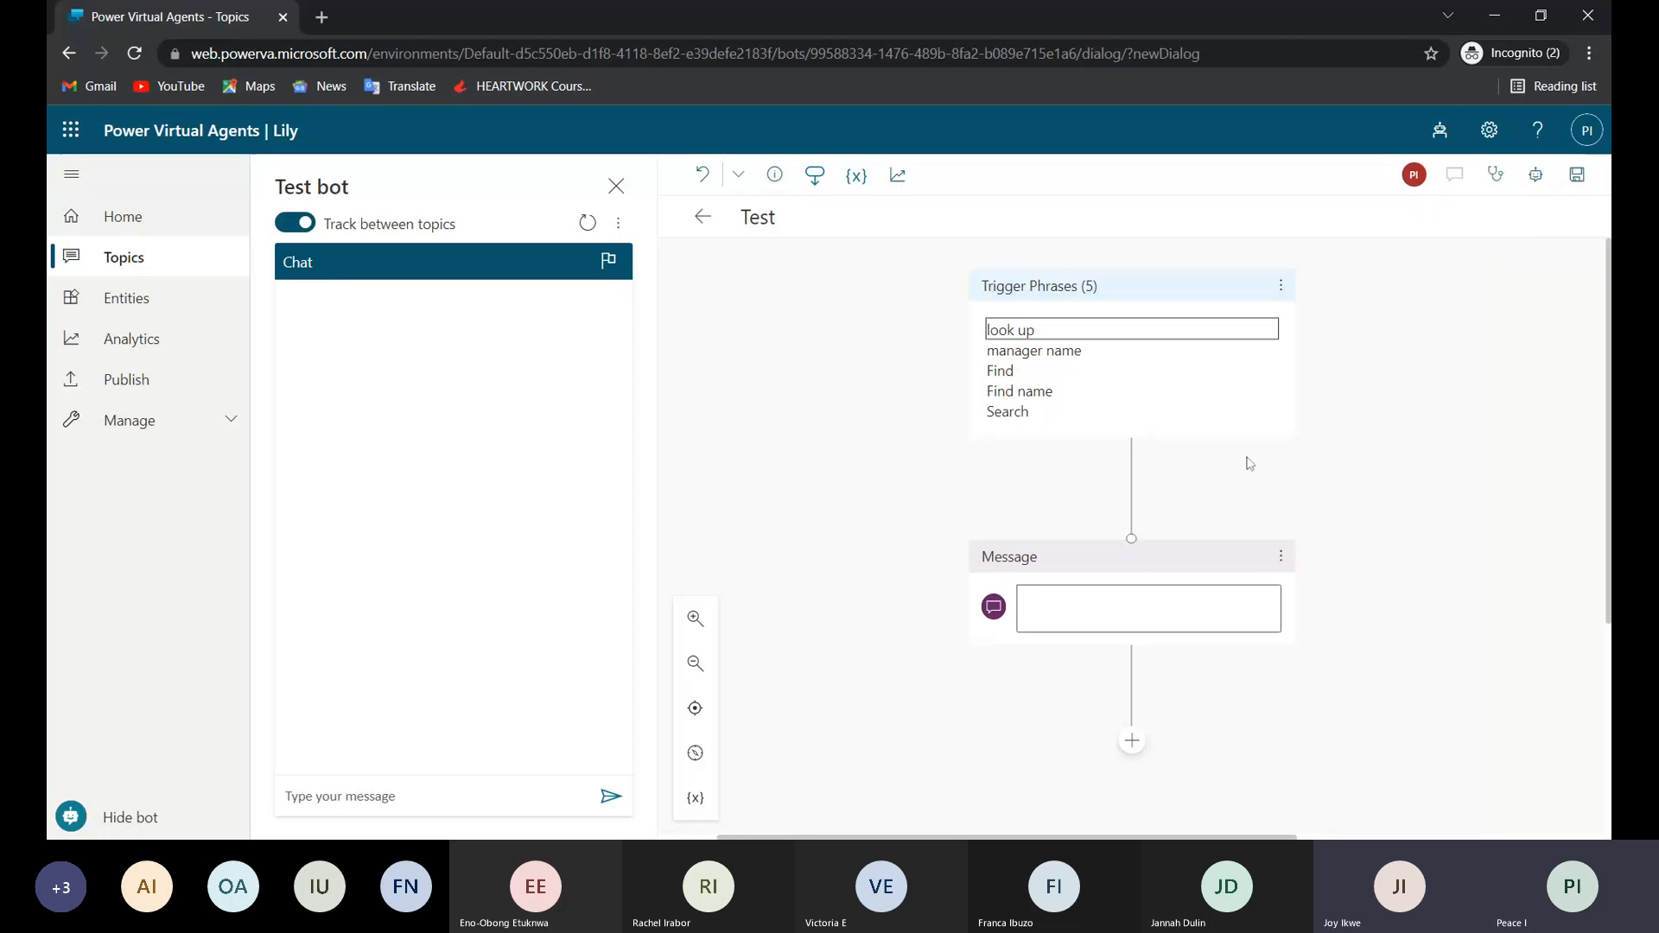
click(1577, 176)
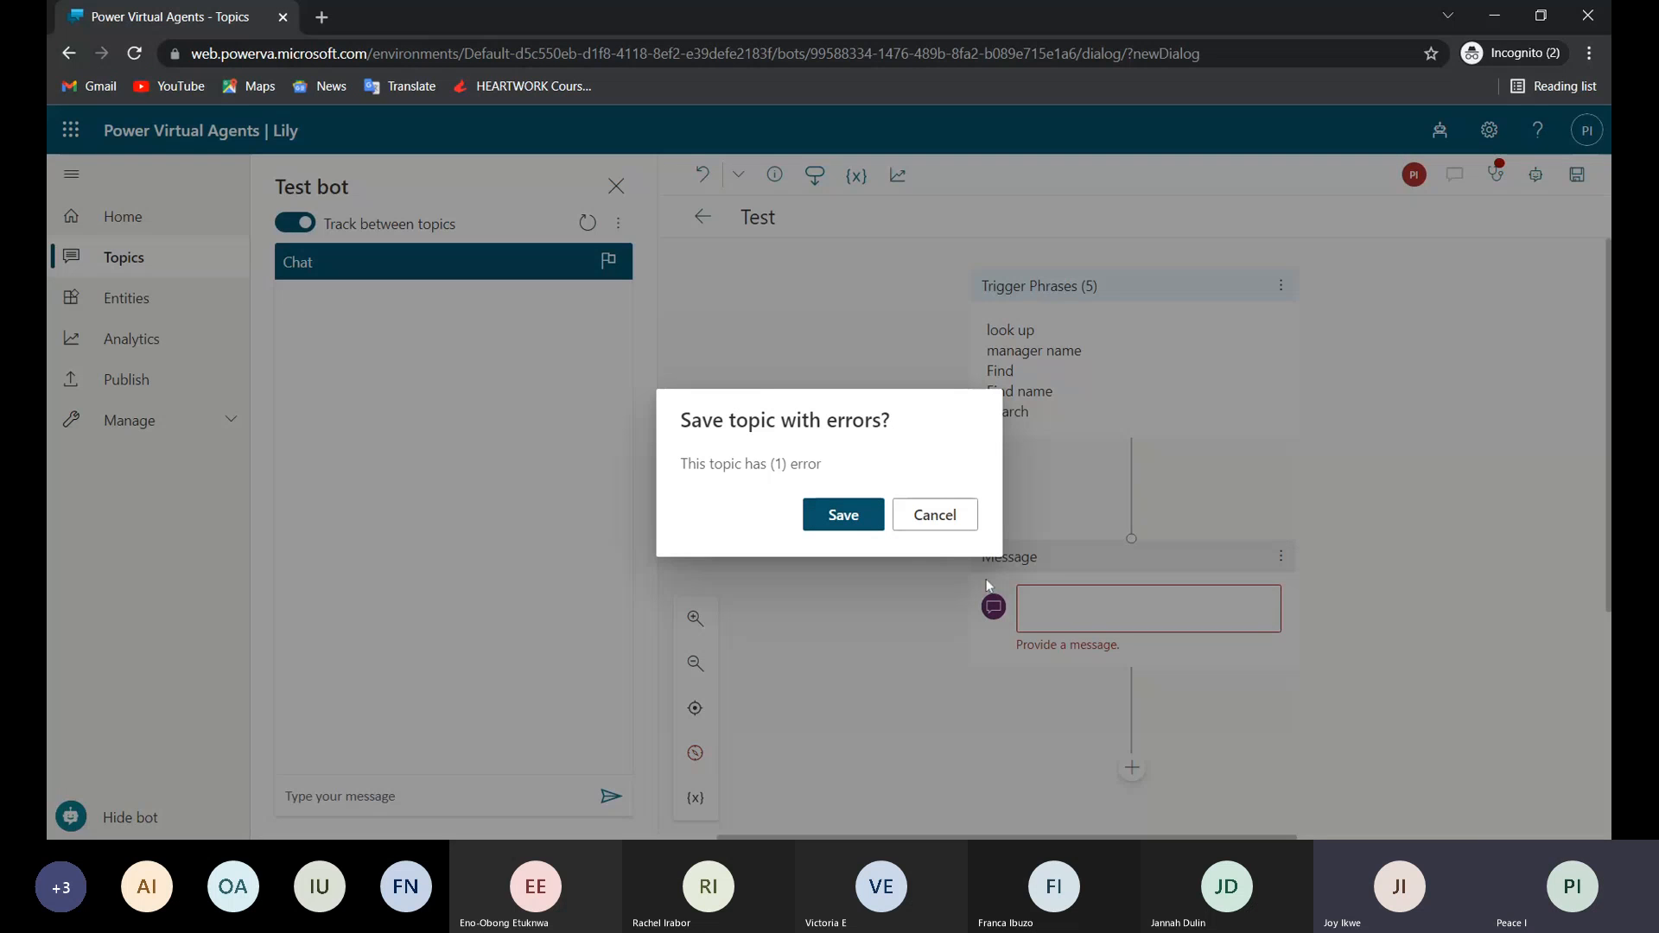
click(937, 518)
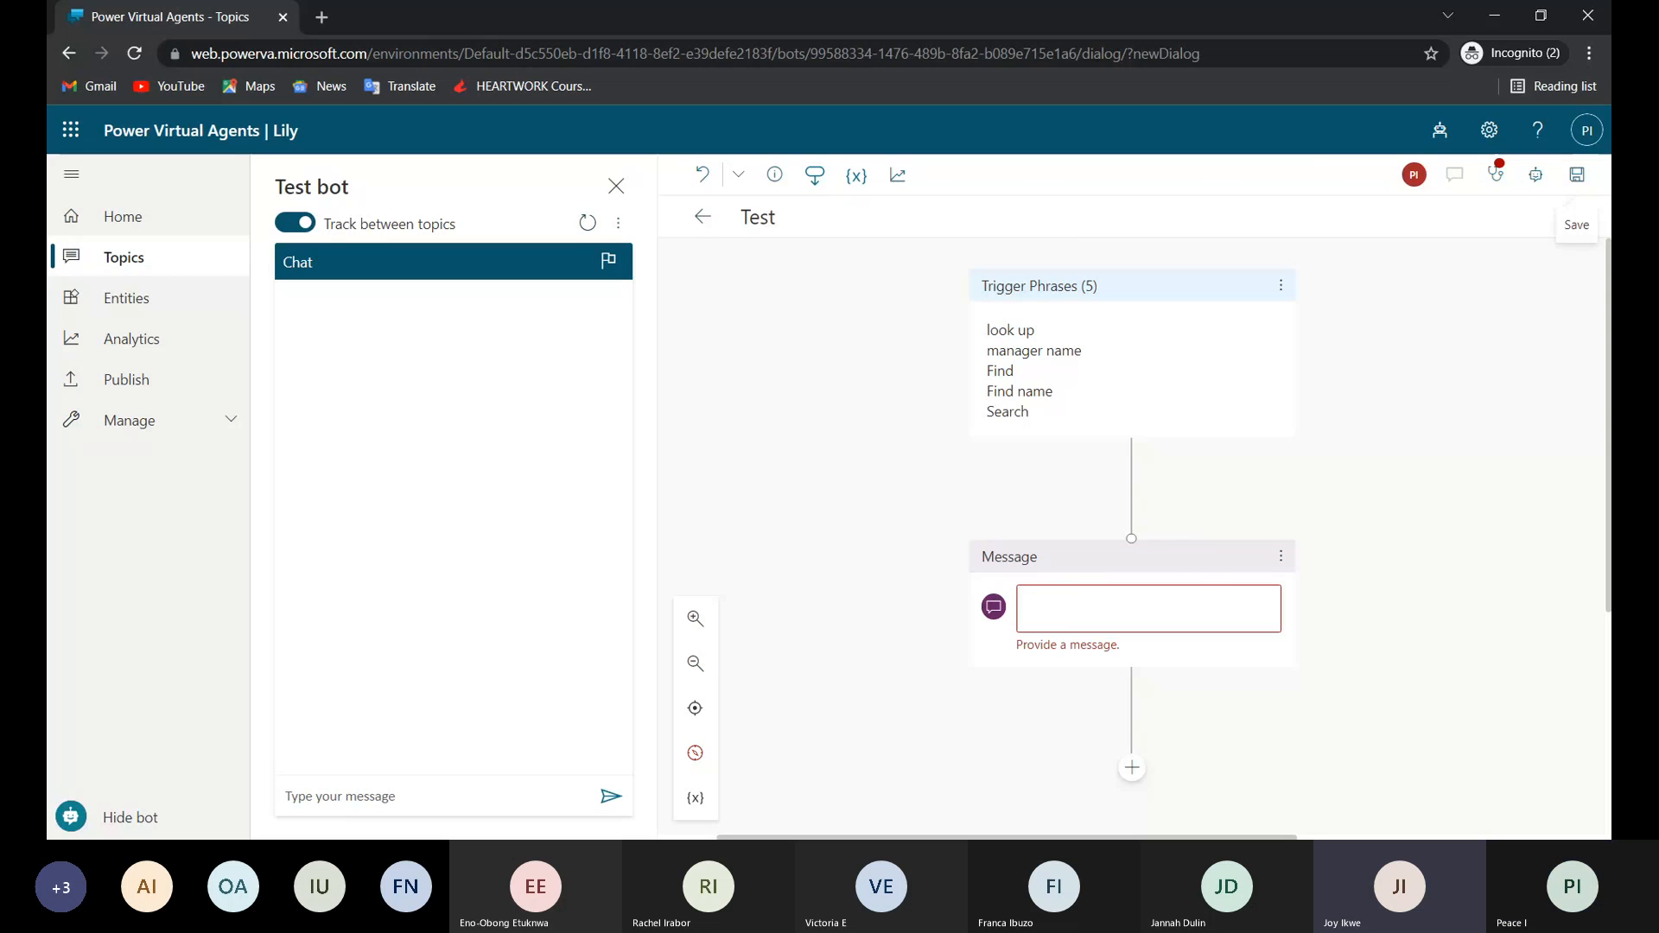
Enter "Welcome to my finder" as the text of the empty Message node.
click(1147, 608)
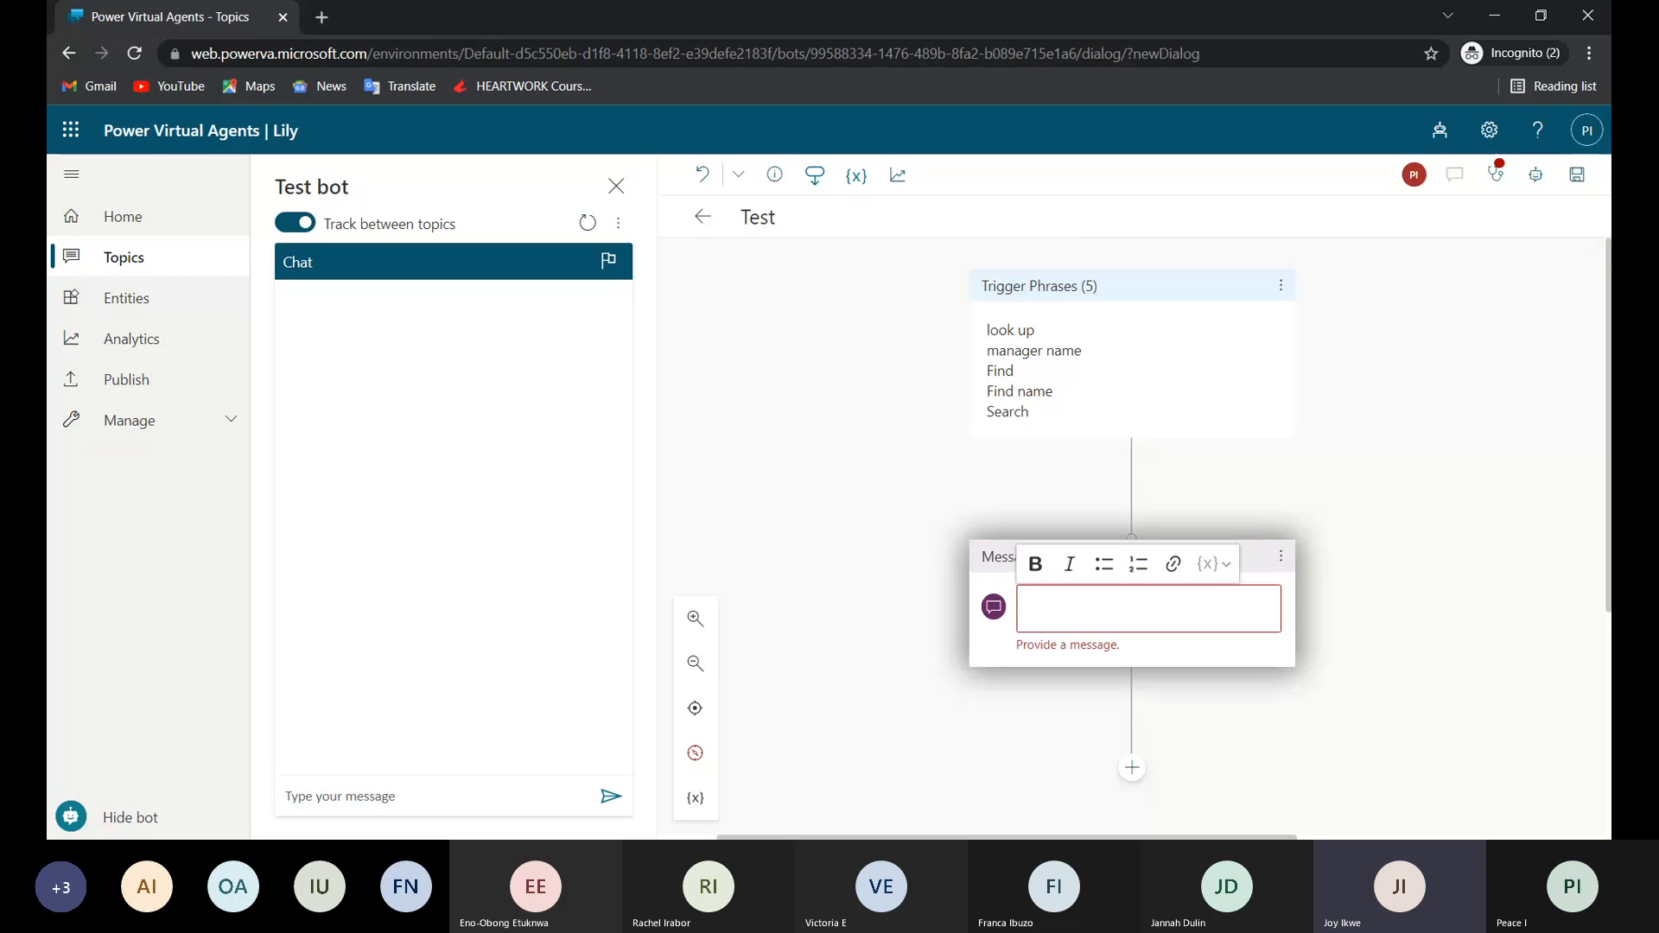
text(What )
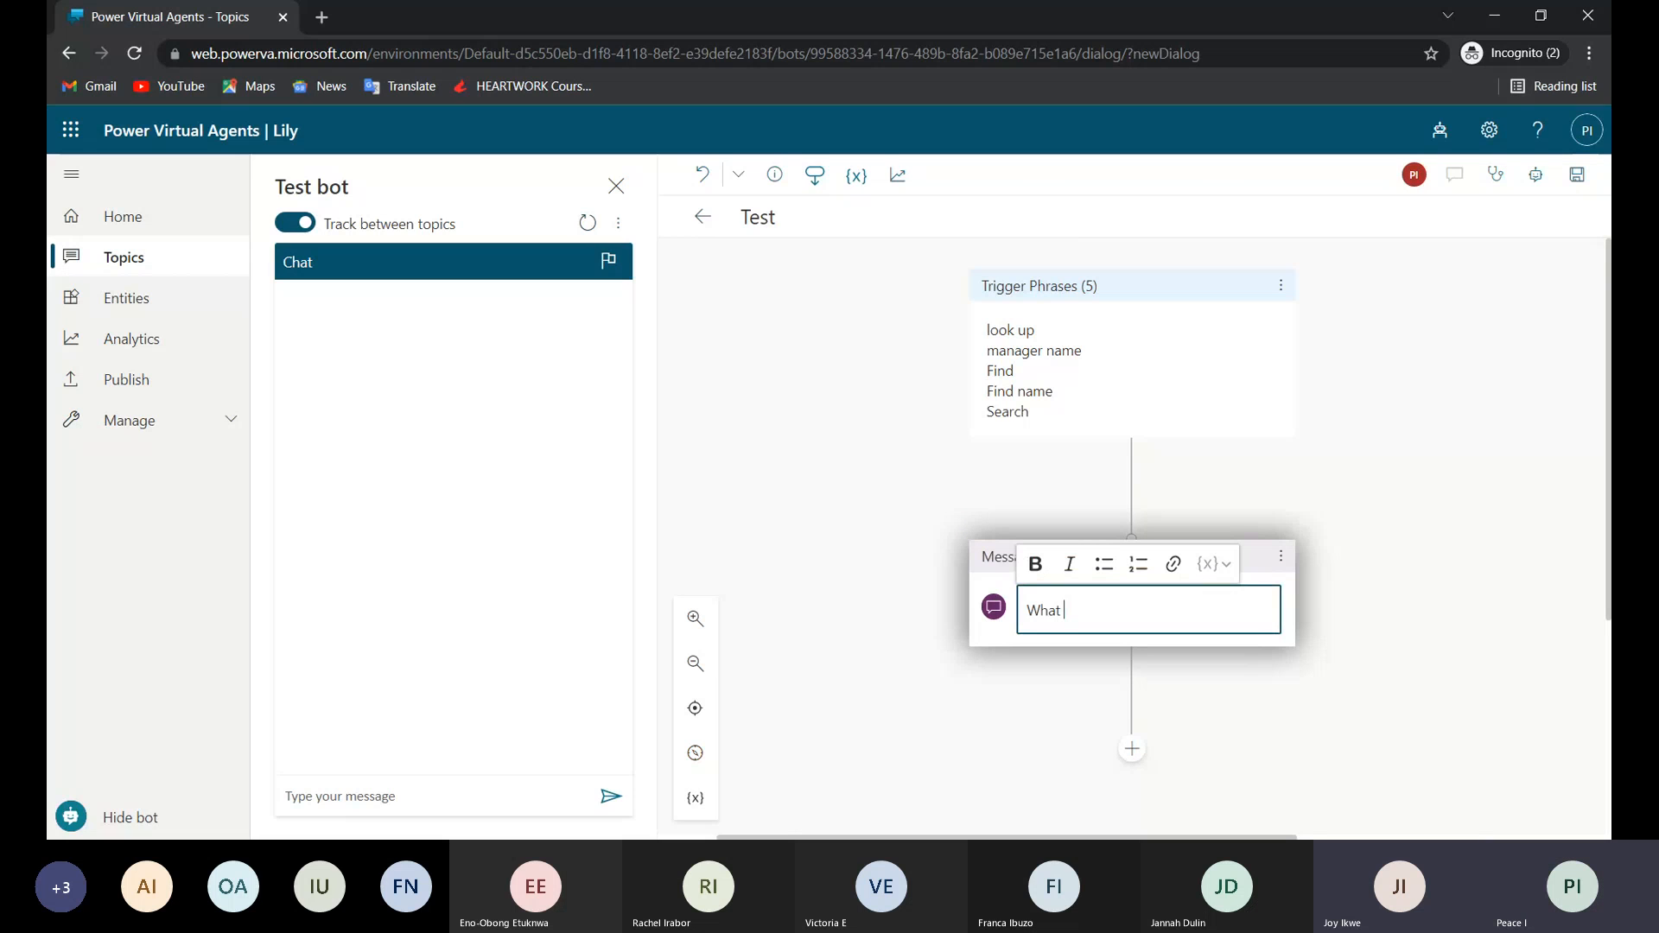
text(woul)
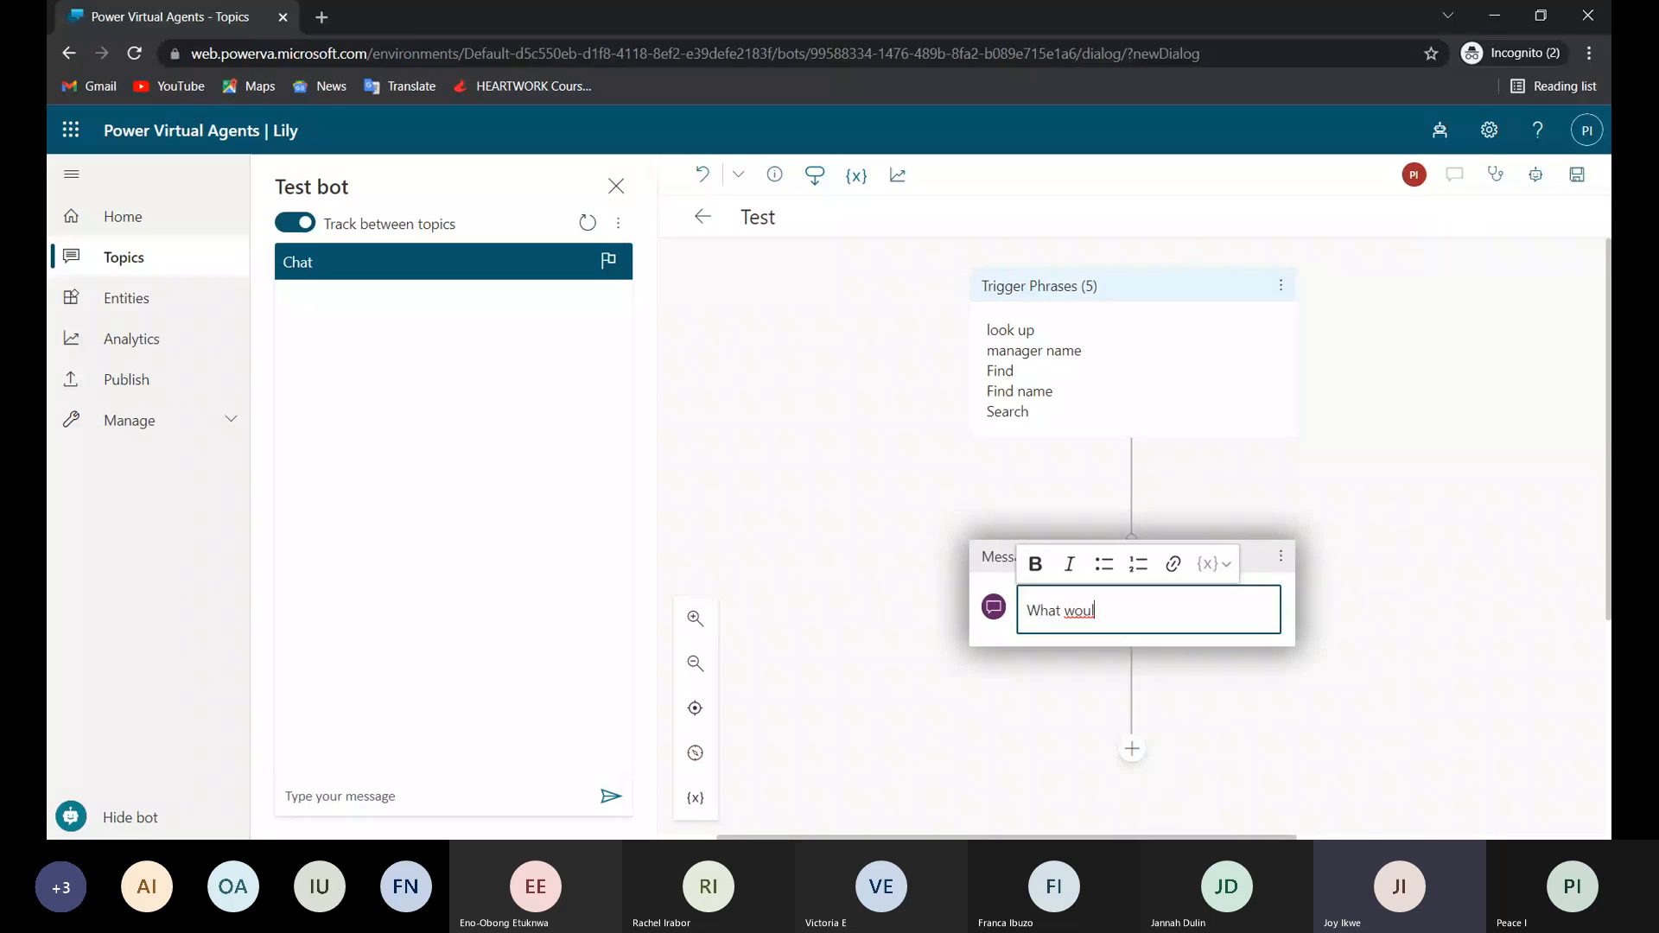
key(BackSpace)
key(BackSpace)
key(BackSpace)
key(BackSpace)
key(BackSpace)
key(BackSpace)
key(BackSpace)
key(BackSpace)
text(elcome )
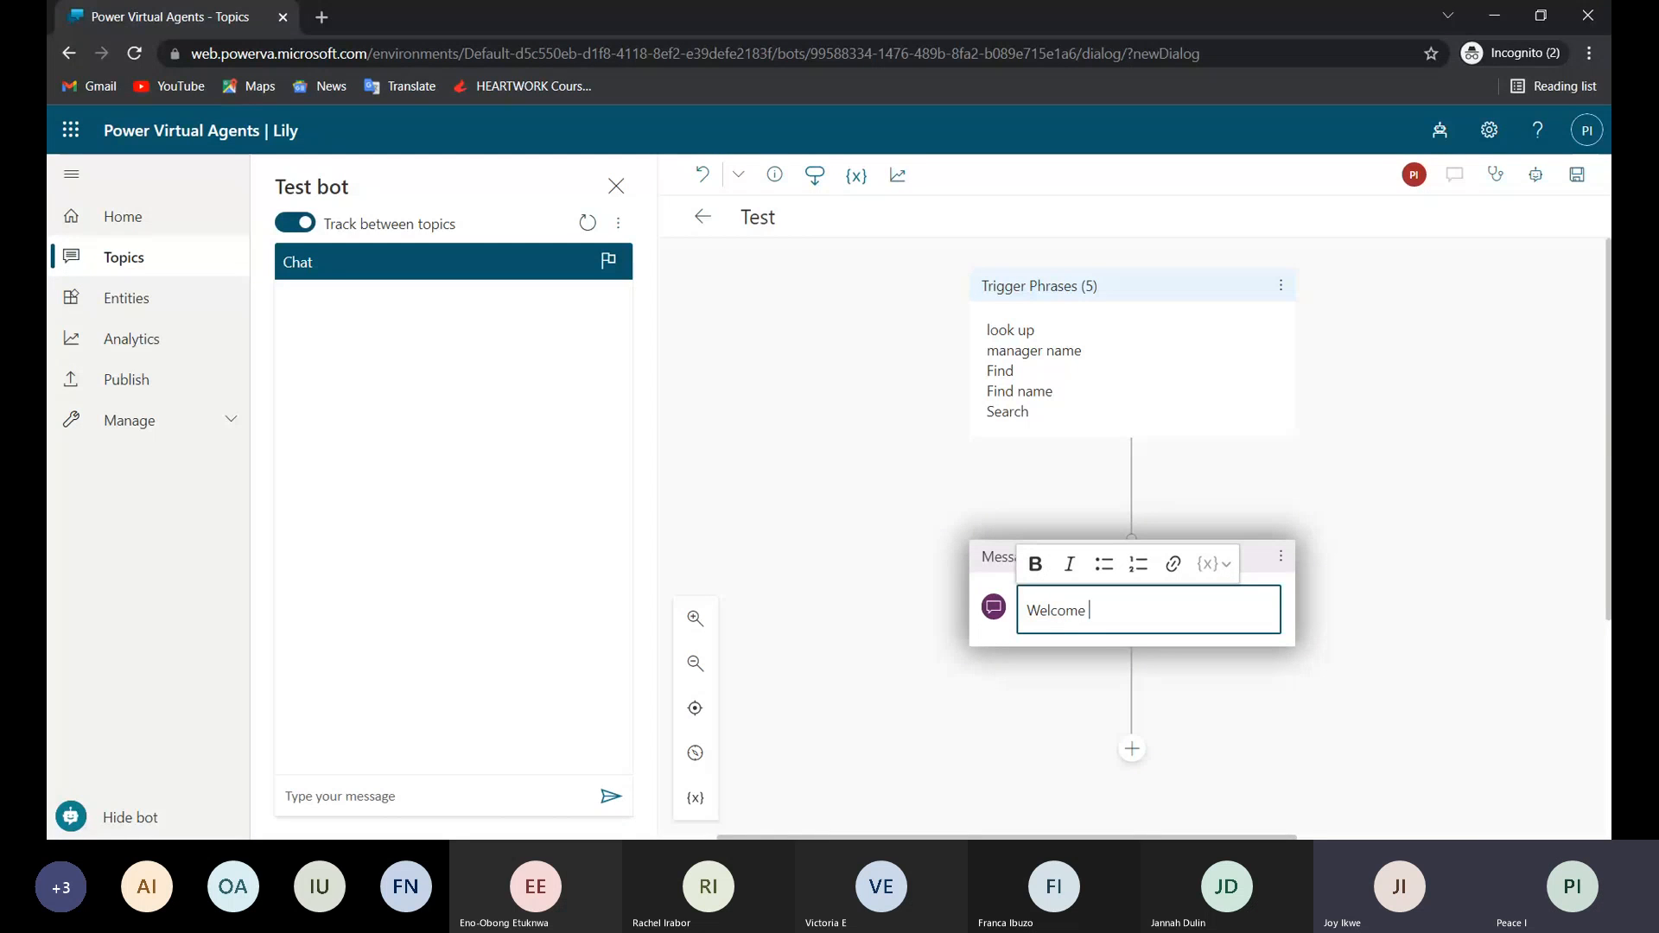
text(to my fi)
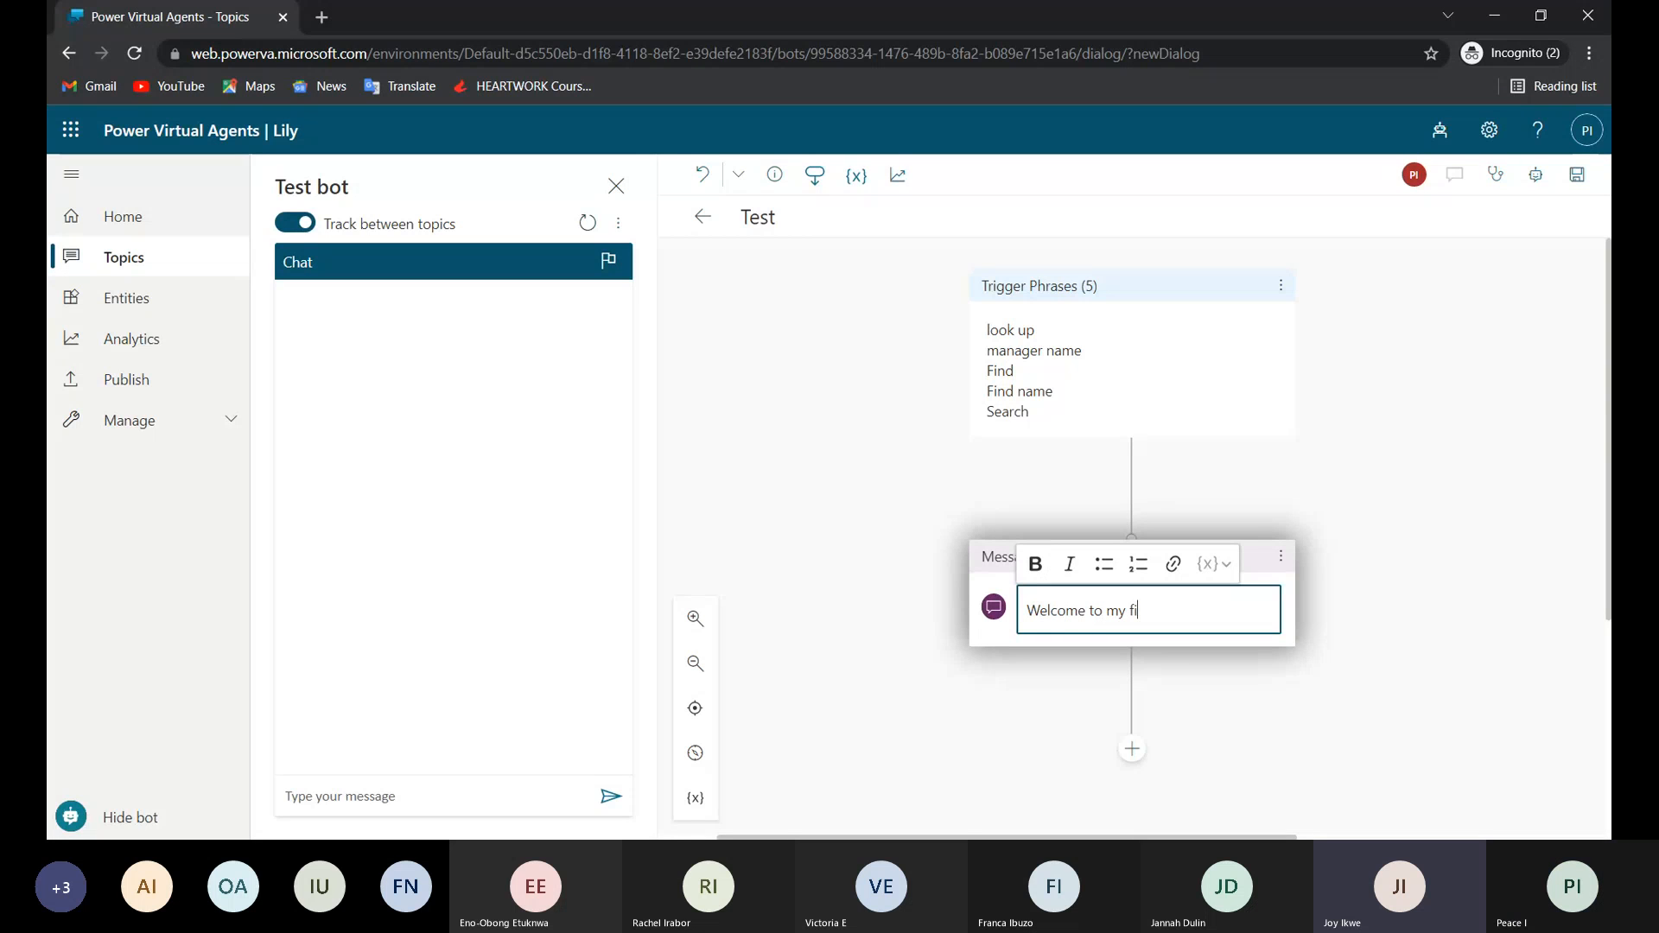
text(nder)
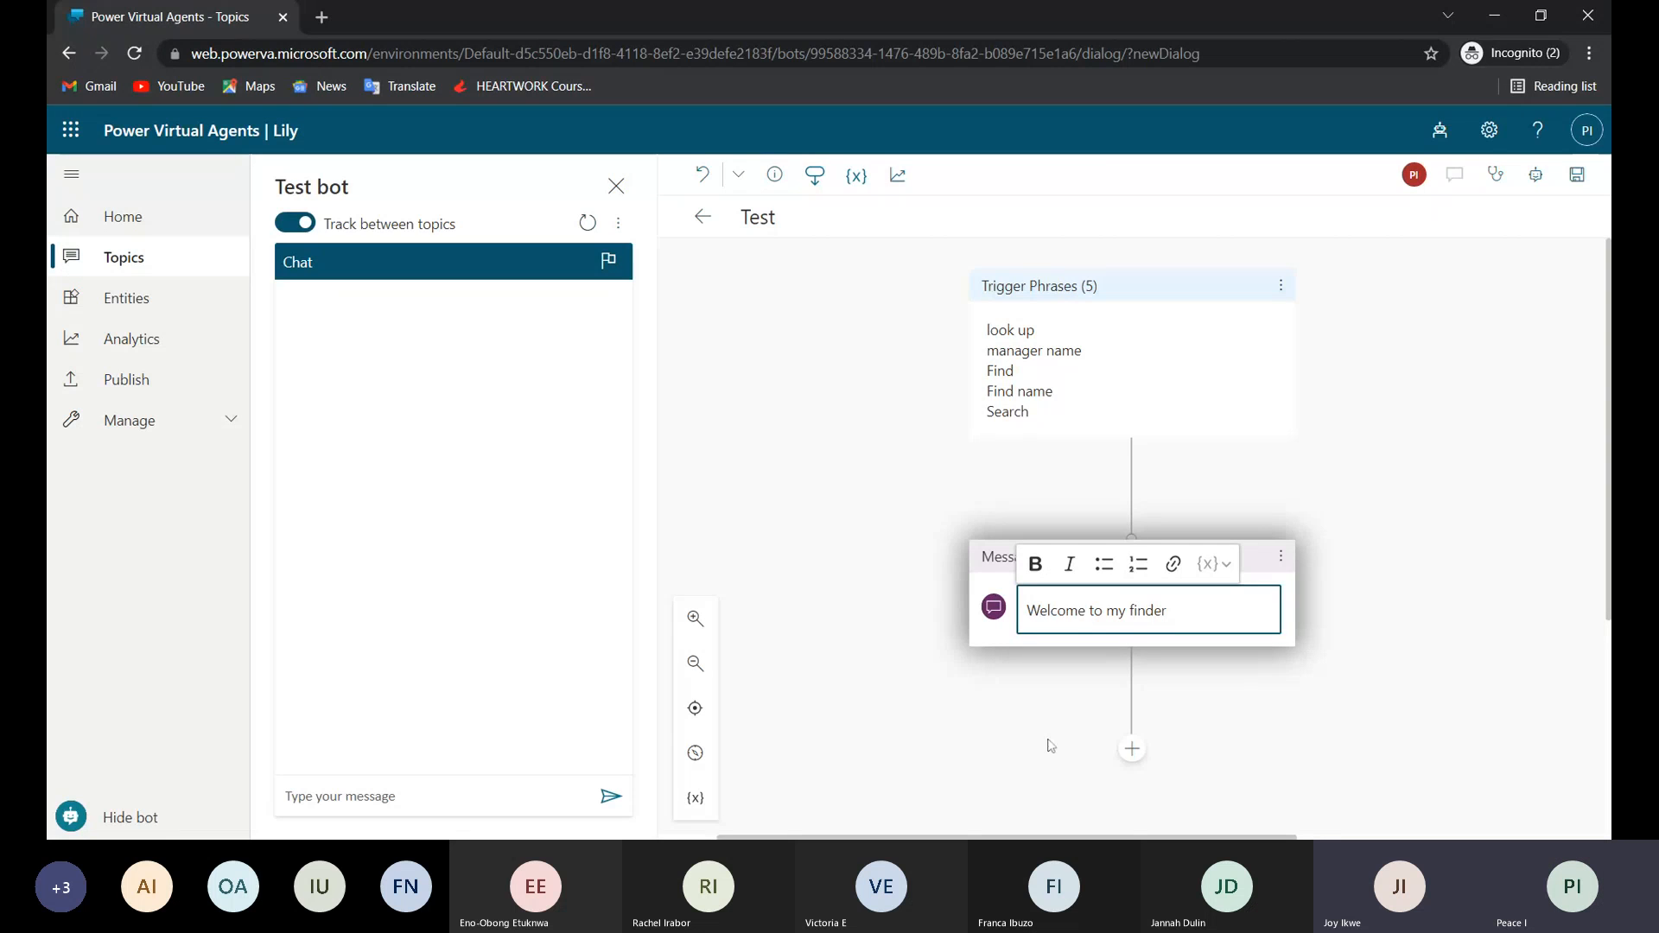
Look at the node types that can follow the welcome message and the actions available to call.
click(1135, 751)
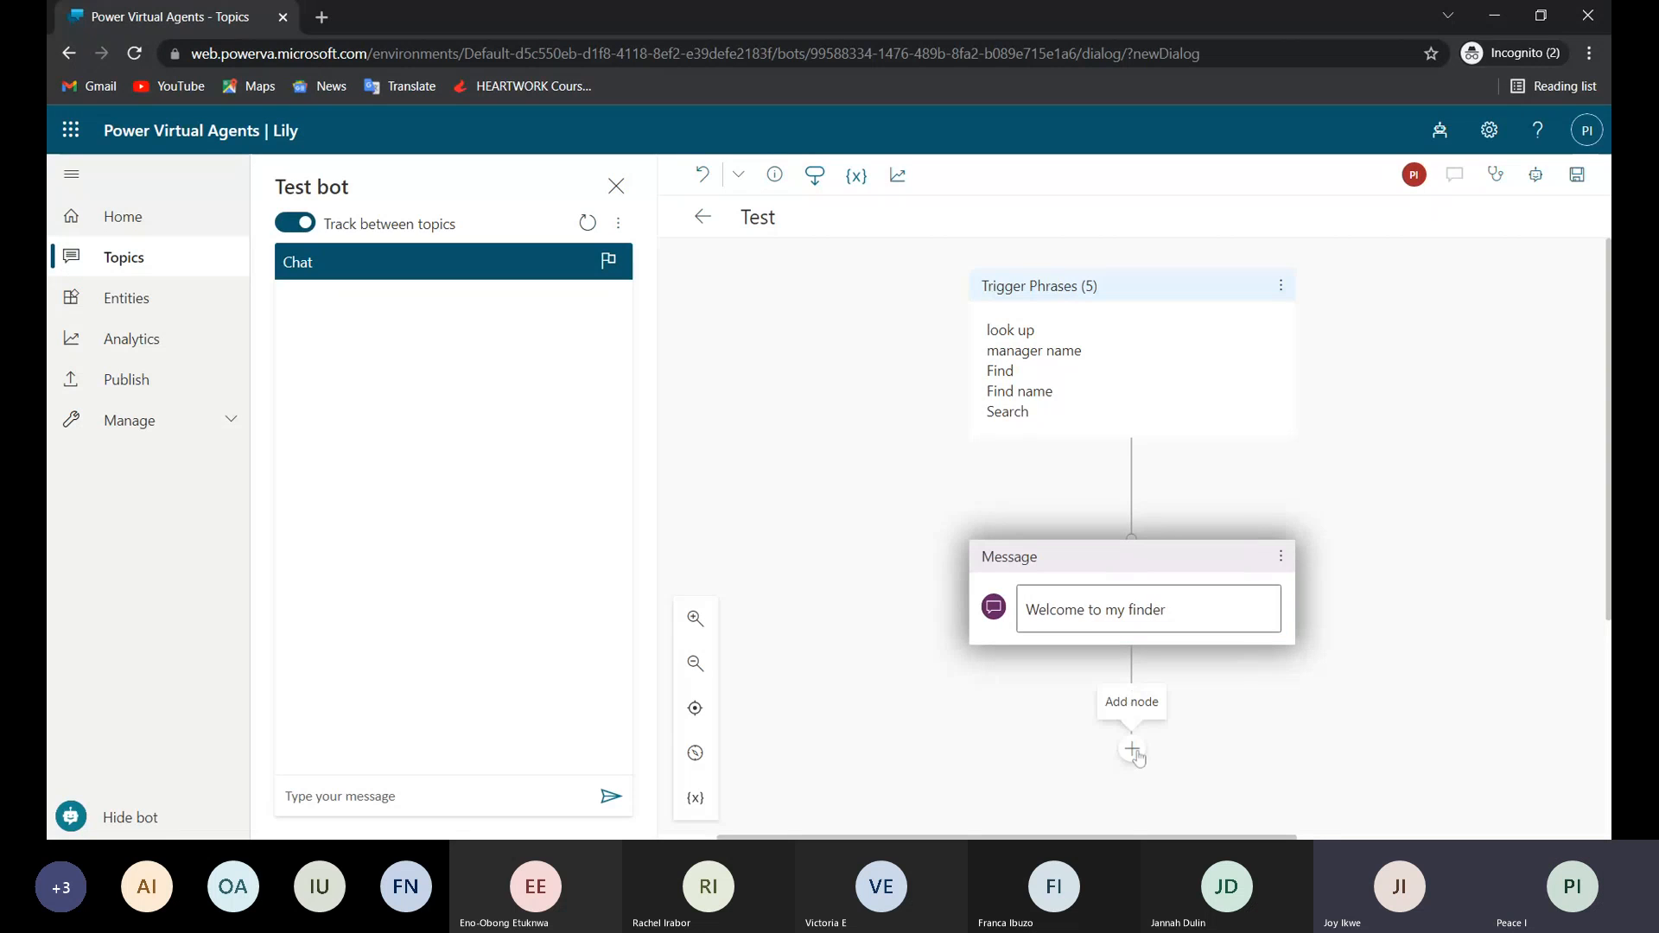
click(1135, 753)
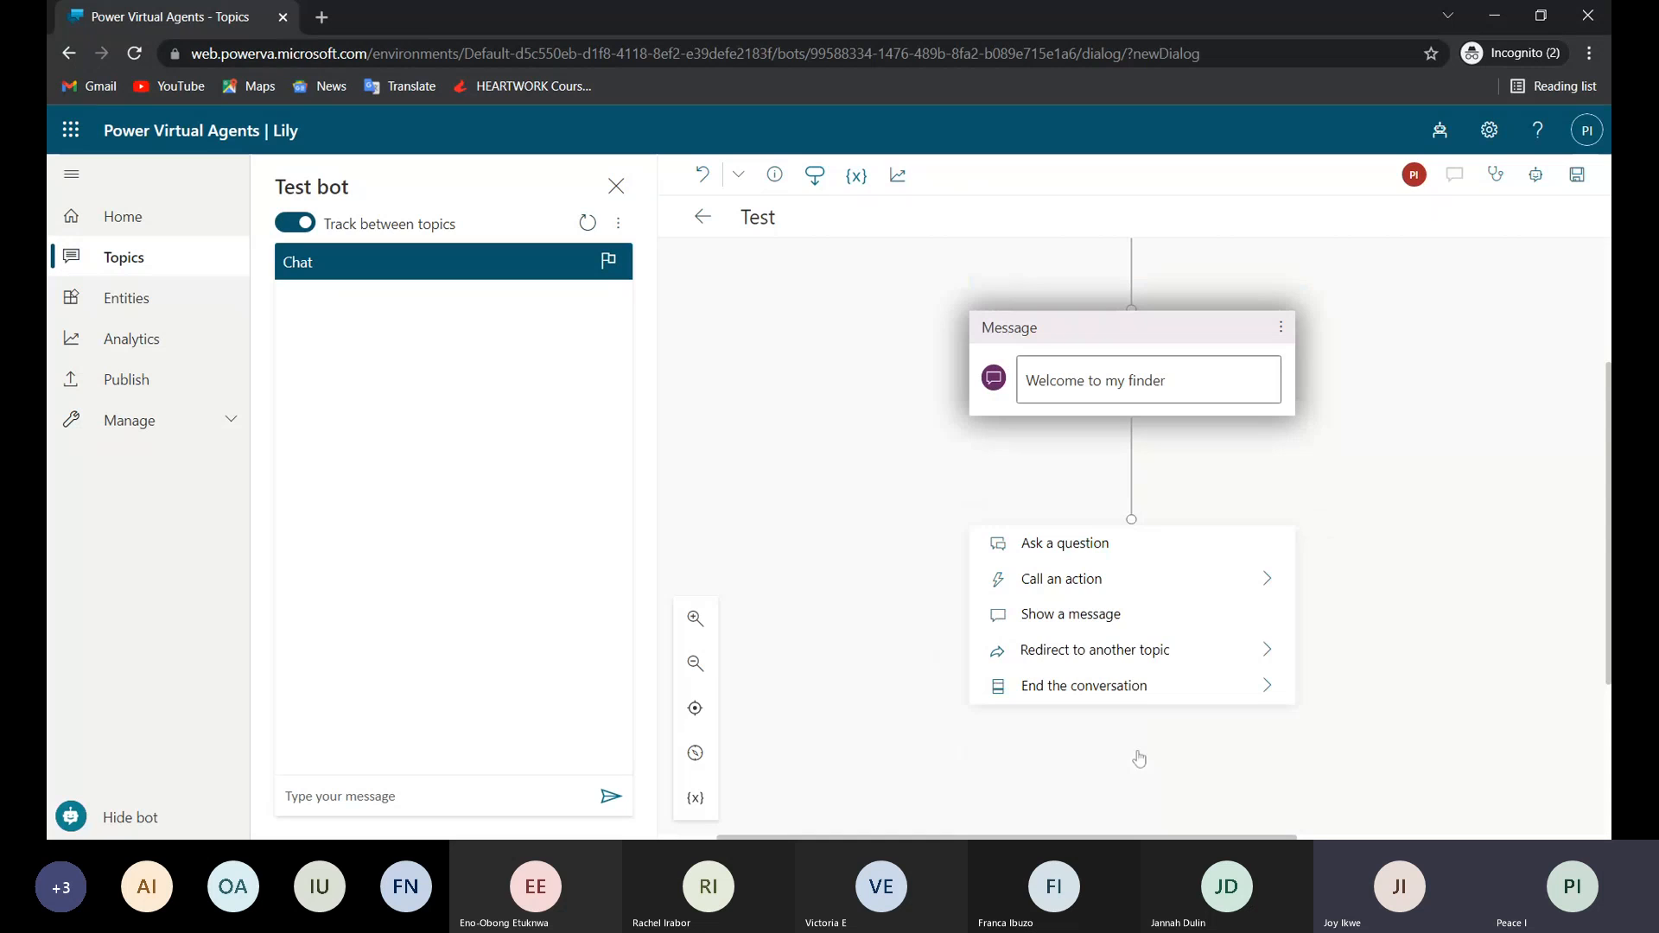
click(1410, 415)
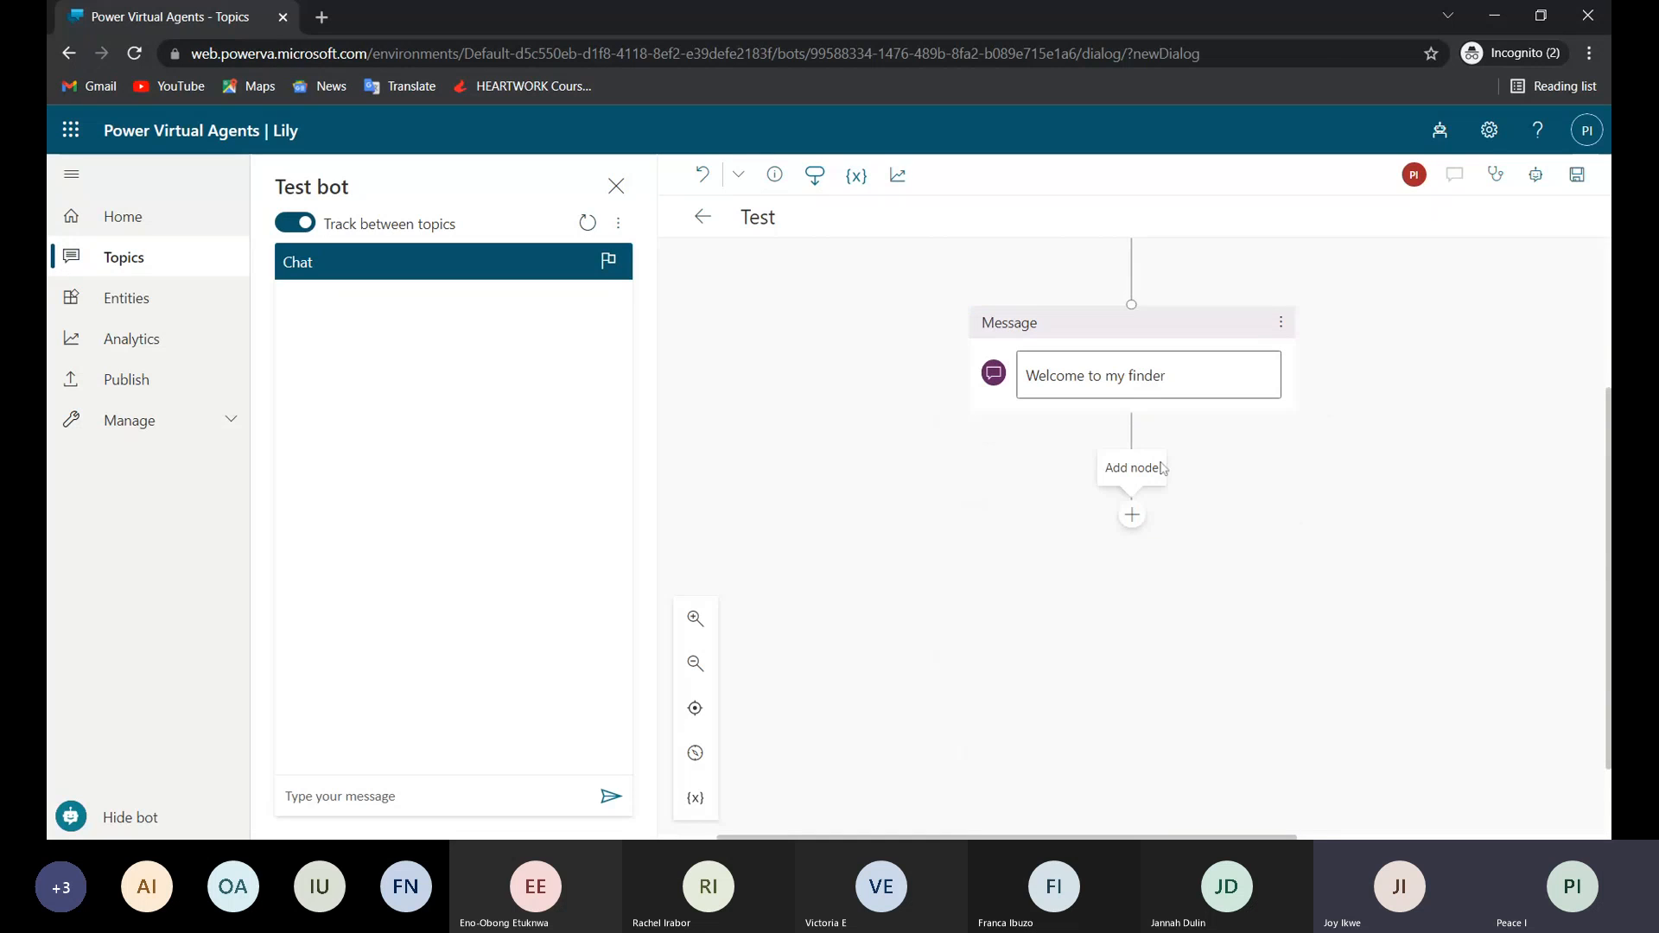
click(1132, 515)
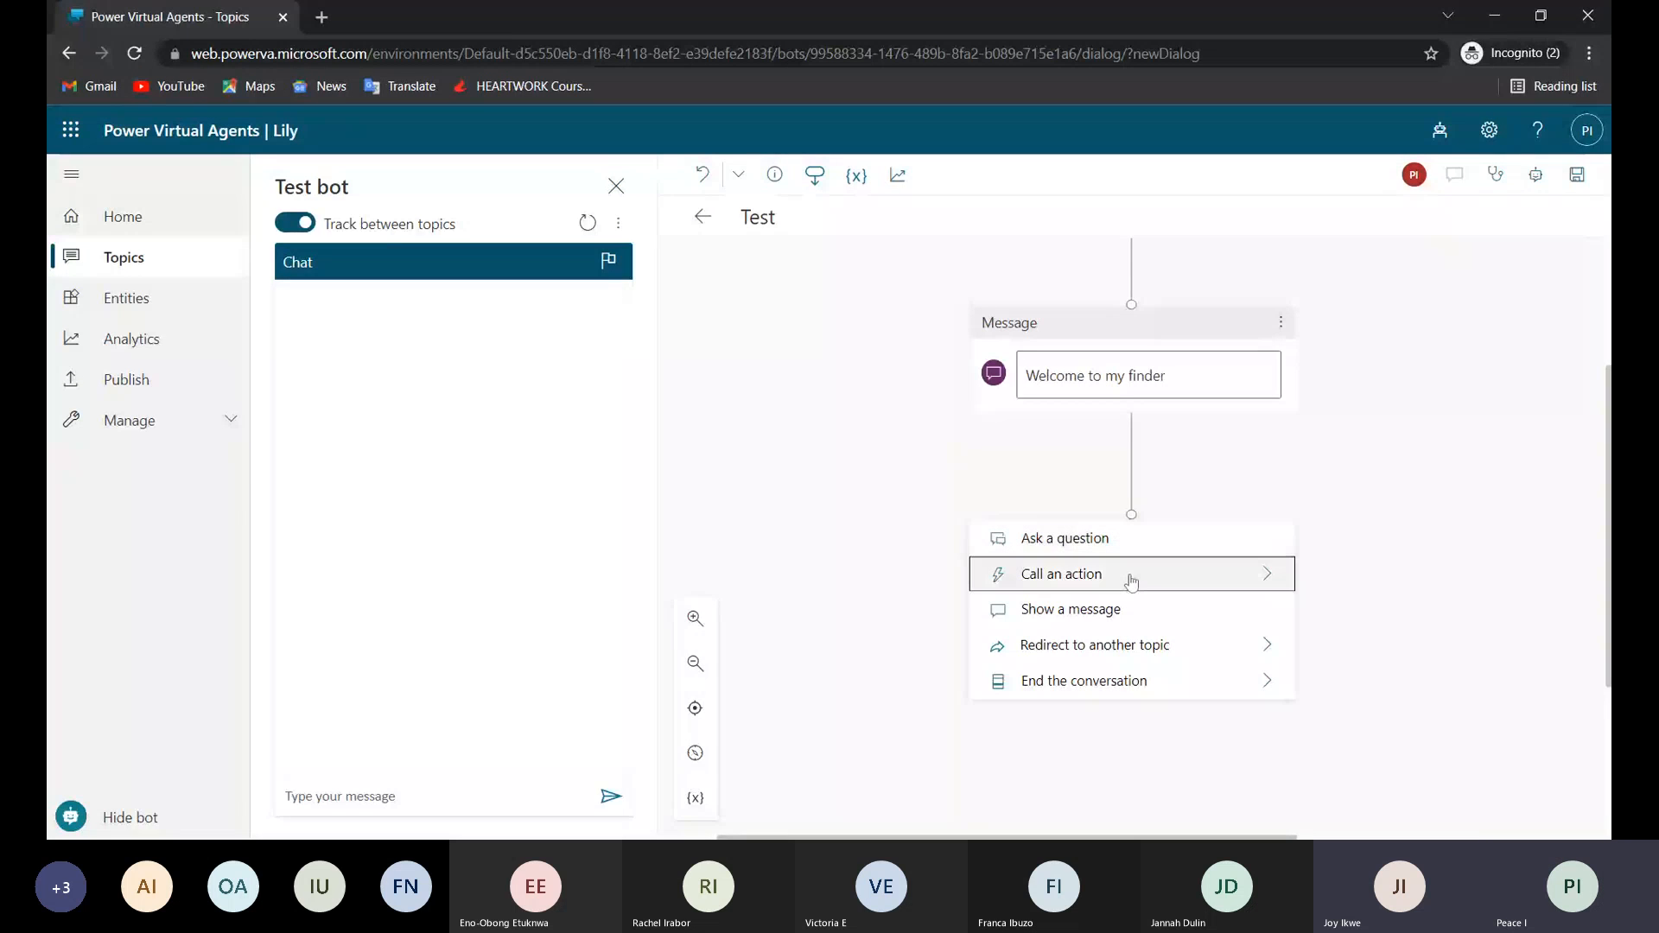
click(1241, 580)
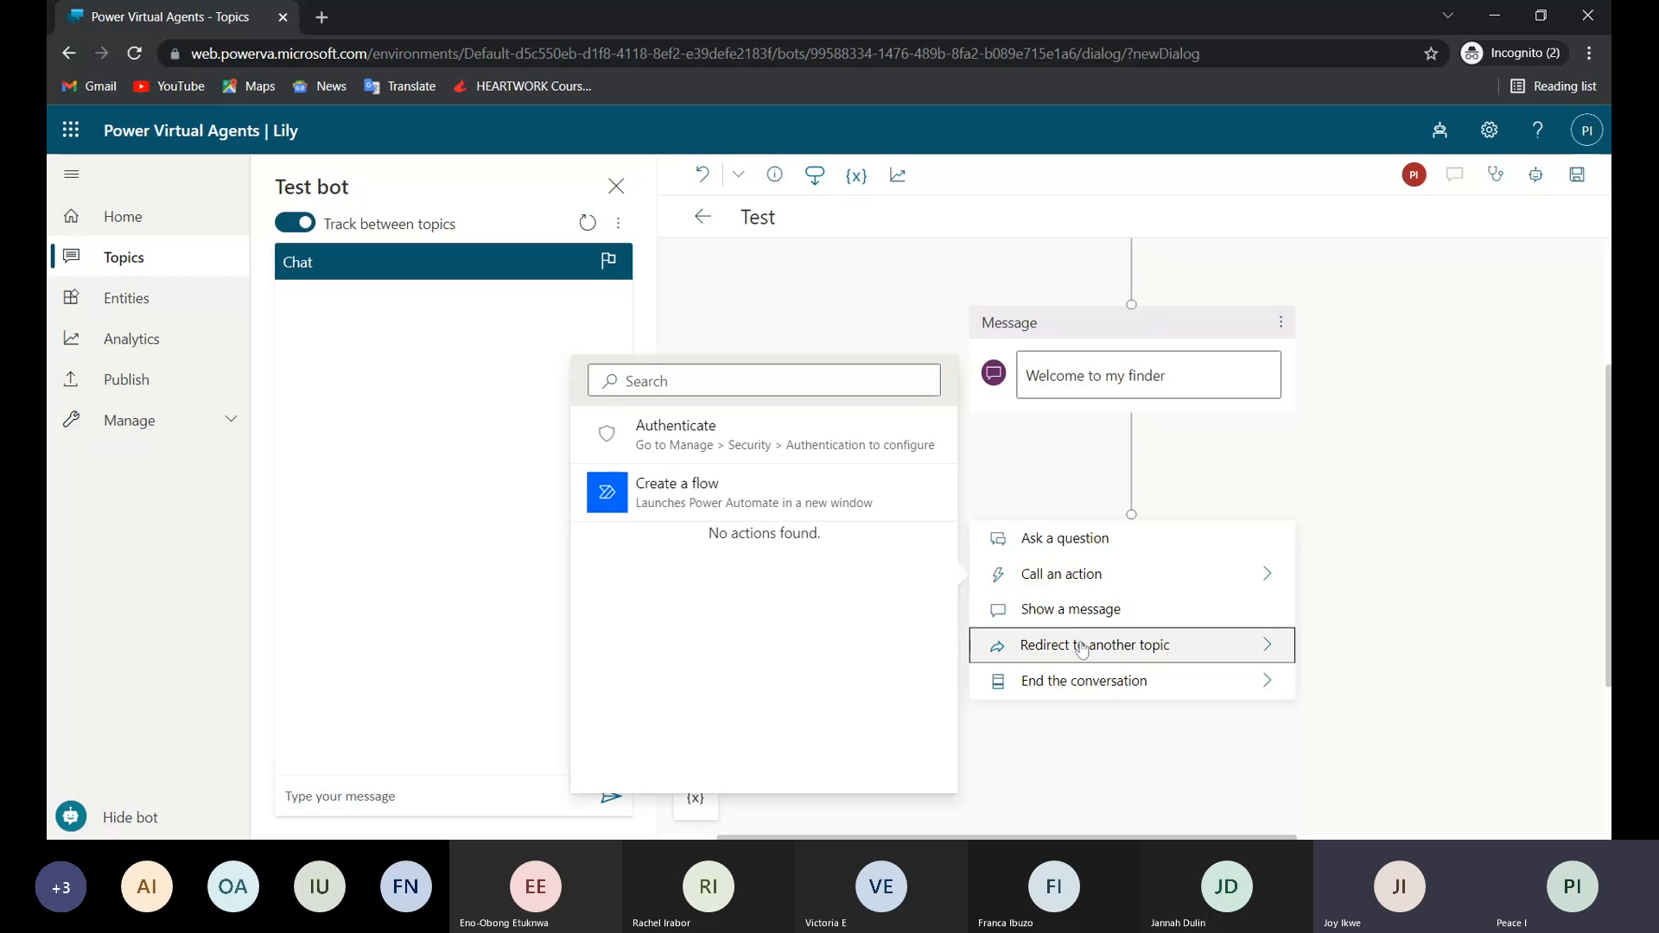
Try a redirect to the Start over topic below the welcome message and delete that Redirect node again.
click(1269, 644)
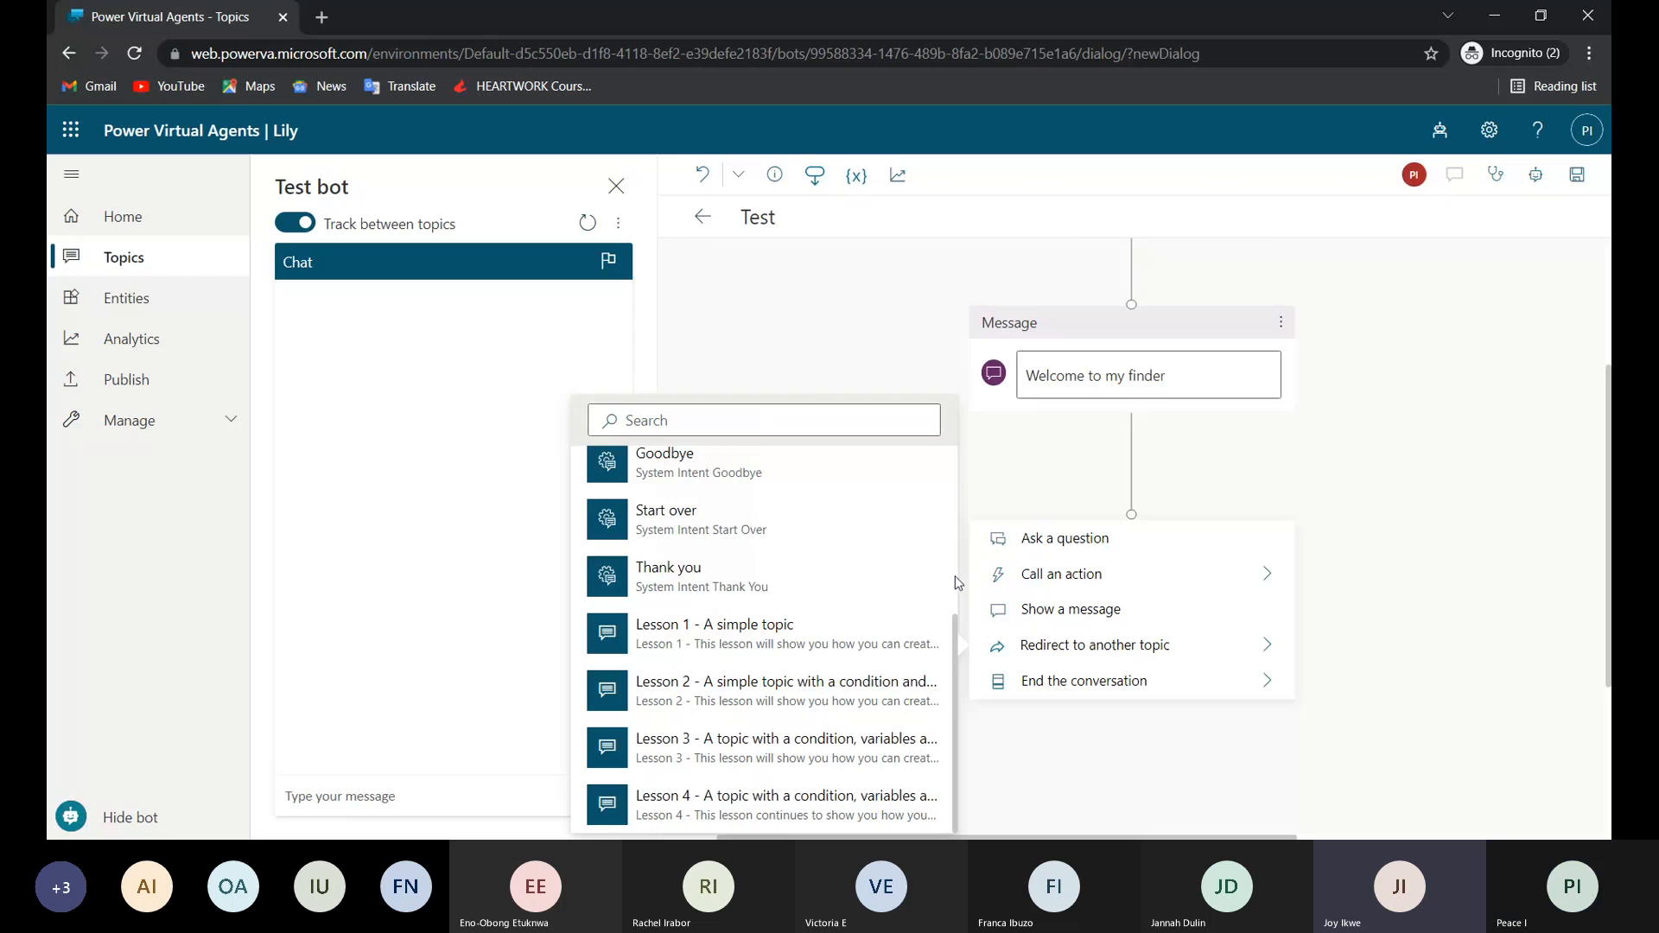
scroll(887, 536, up, 1)
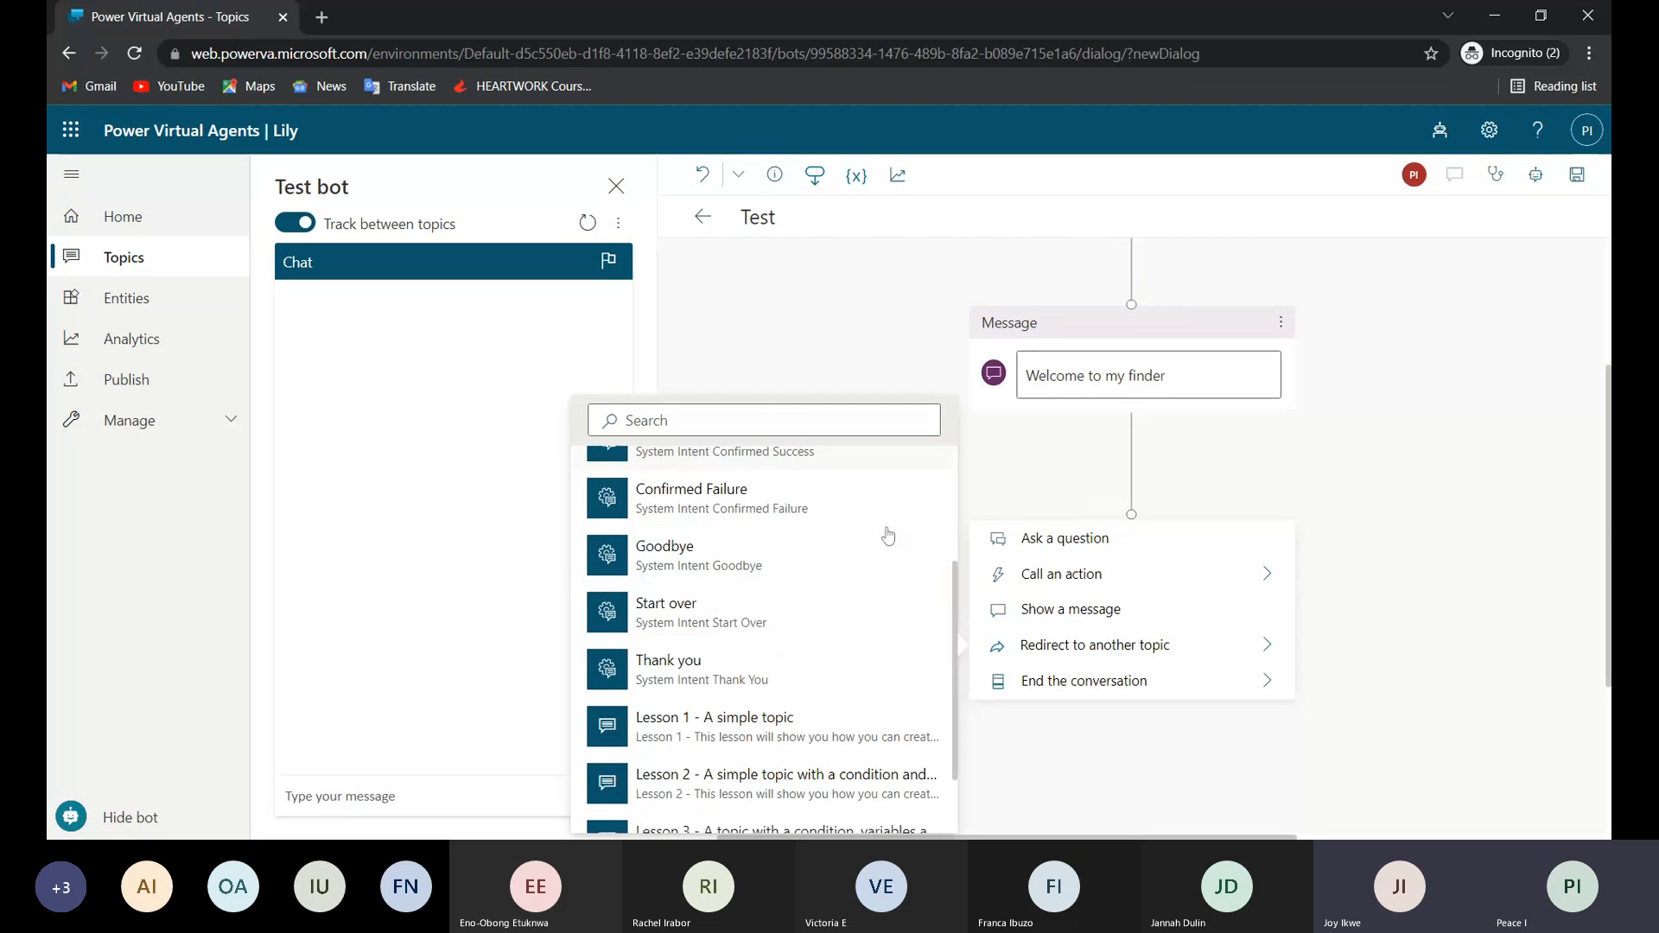
click(777, 612)
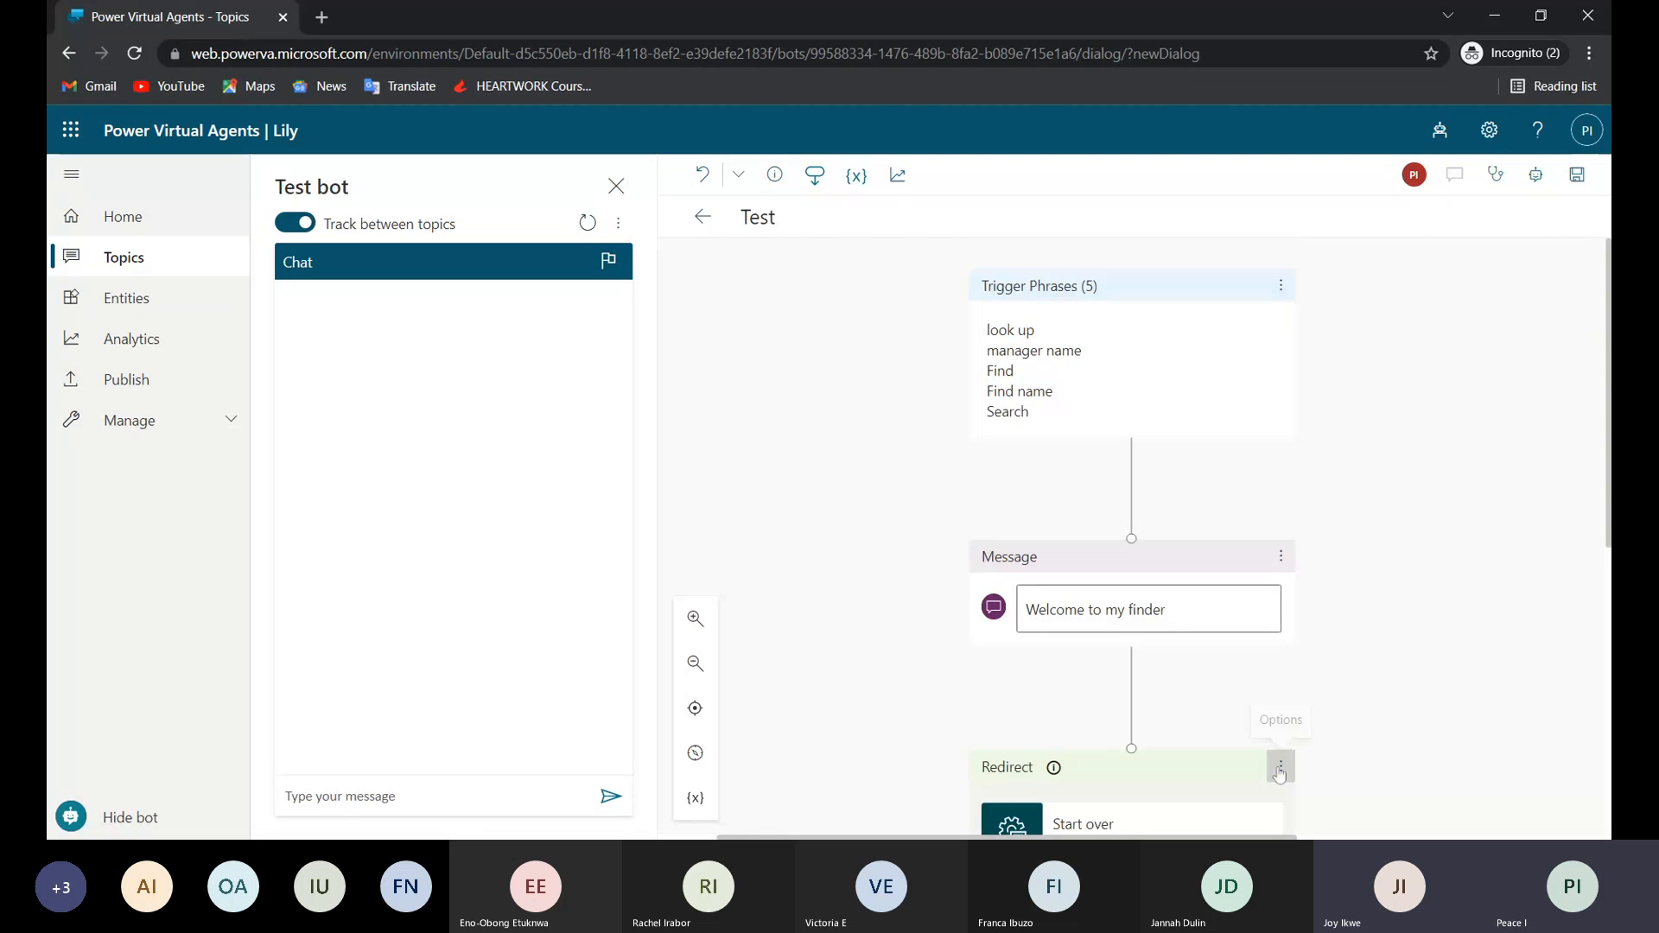
click(1280, 768)
click(1321, 770)
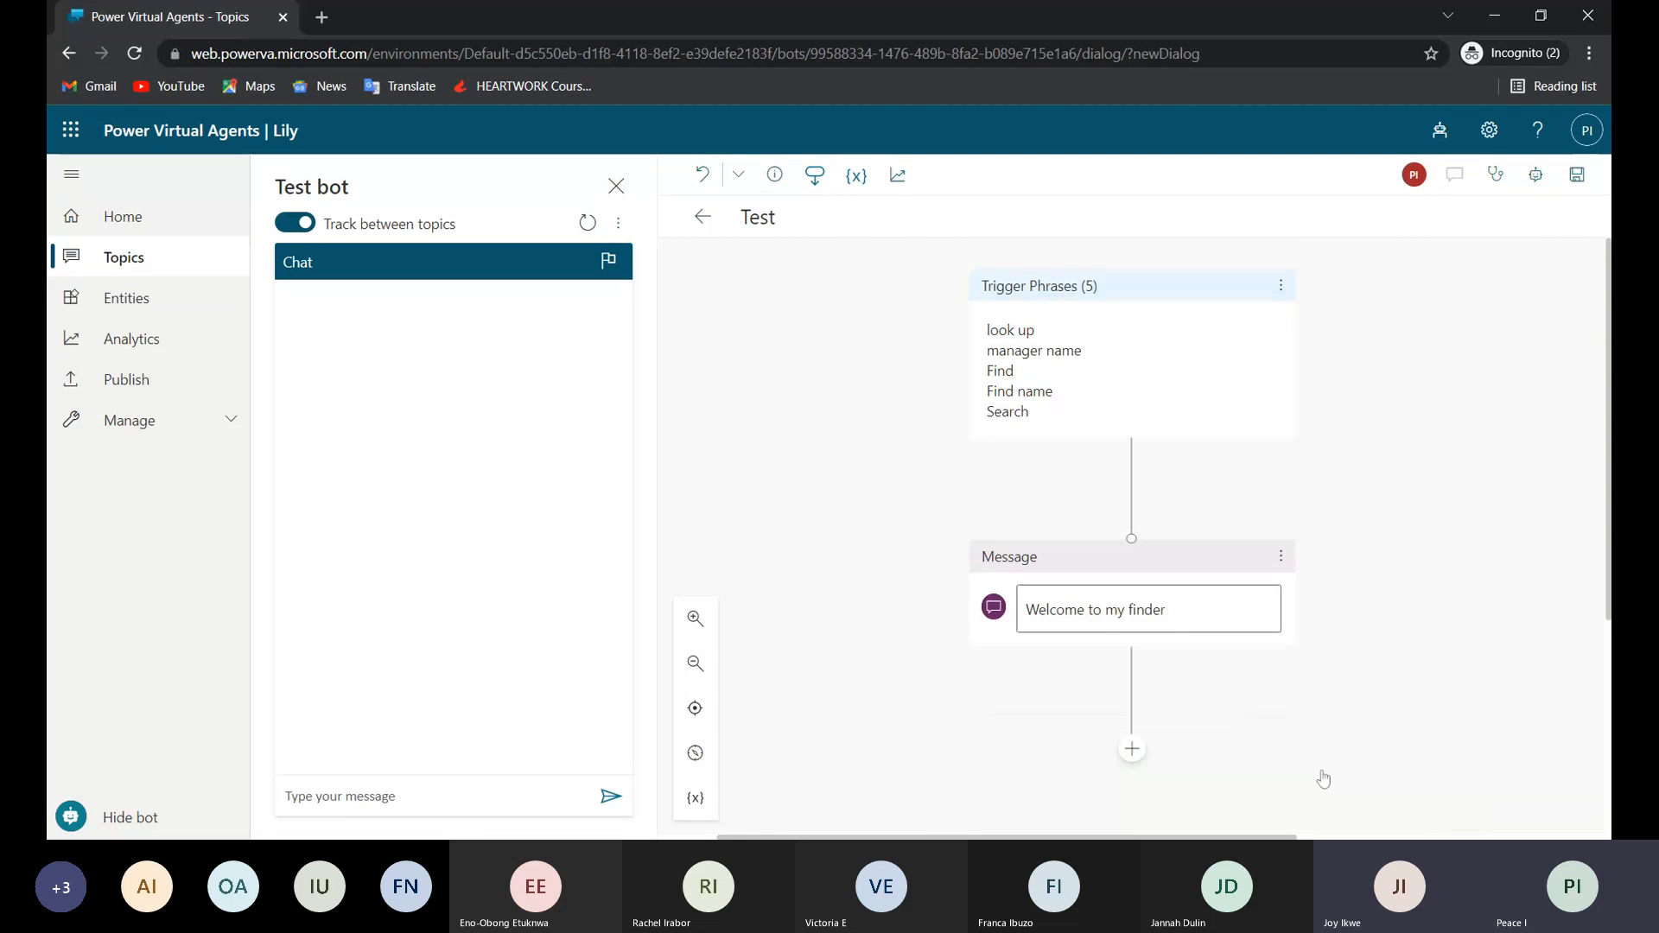
Try ending the conversation with a Transfer to agent node, view its description and delete the node again.
click(1132, 750)
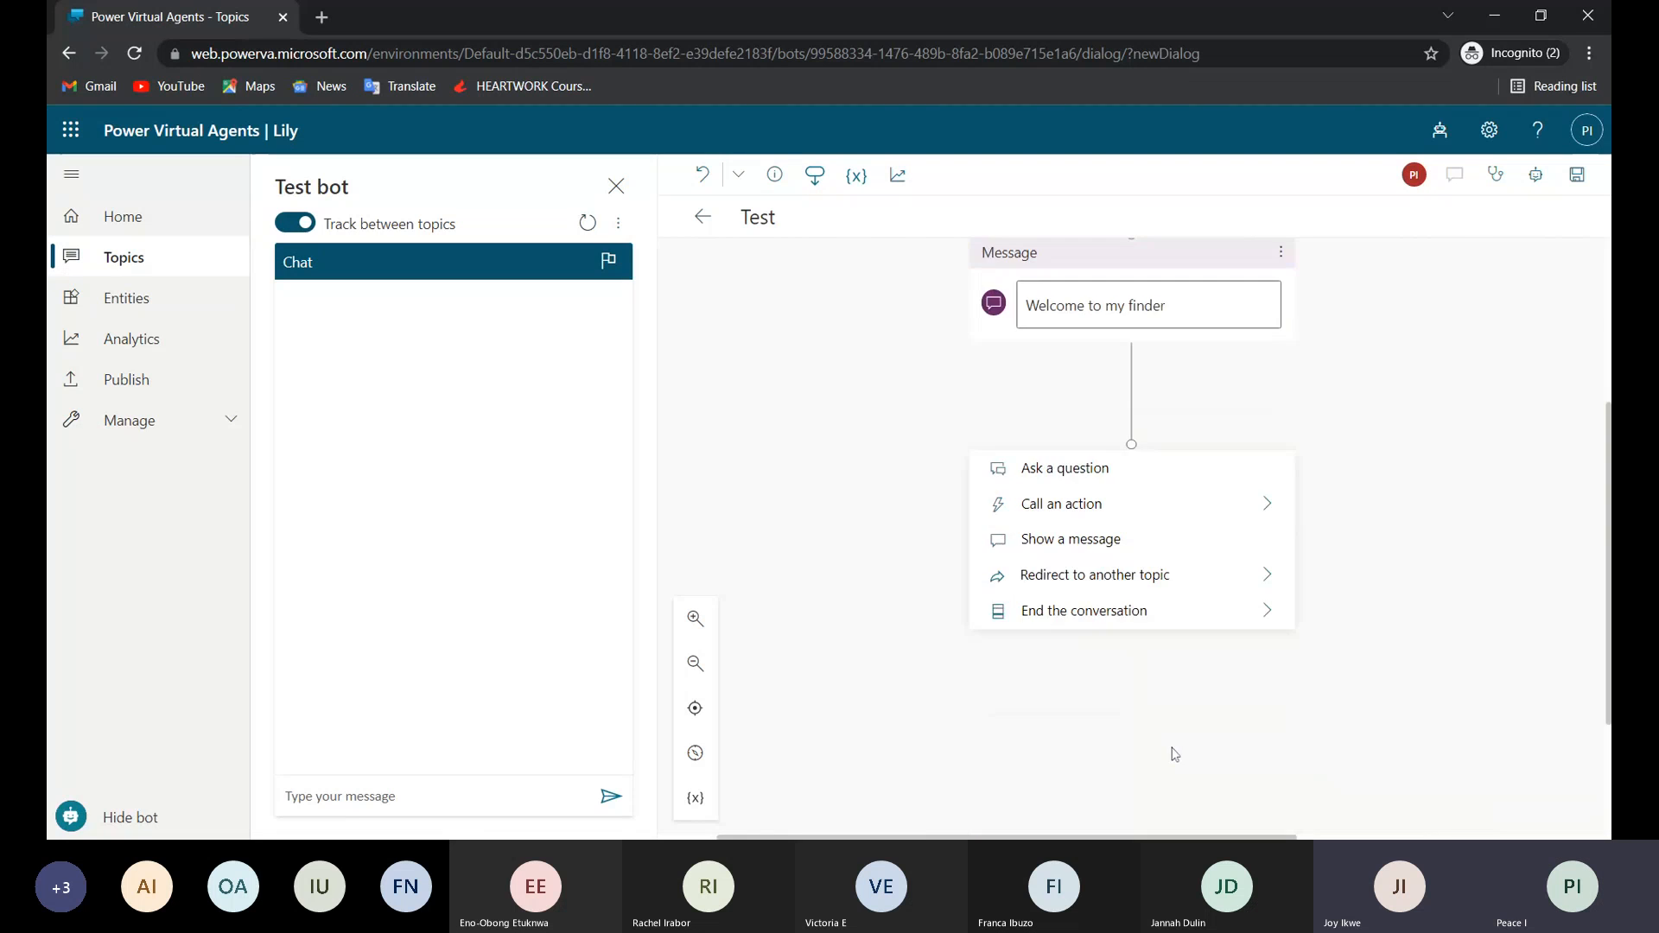
mouse_move(1128, 575)
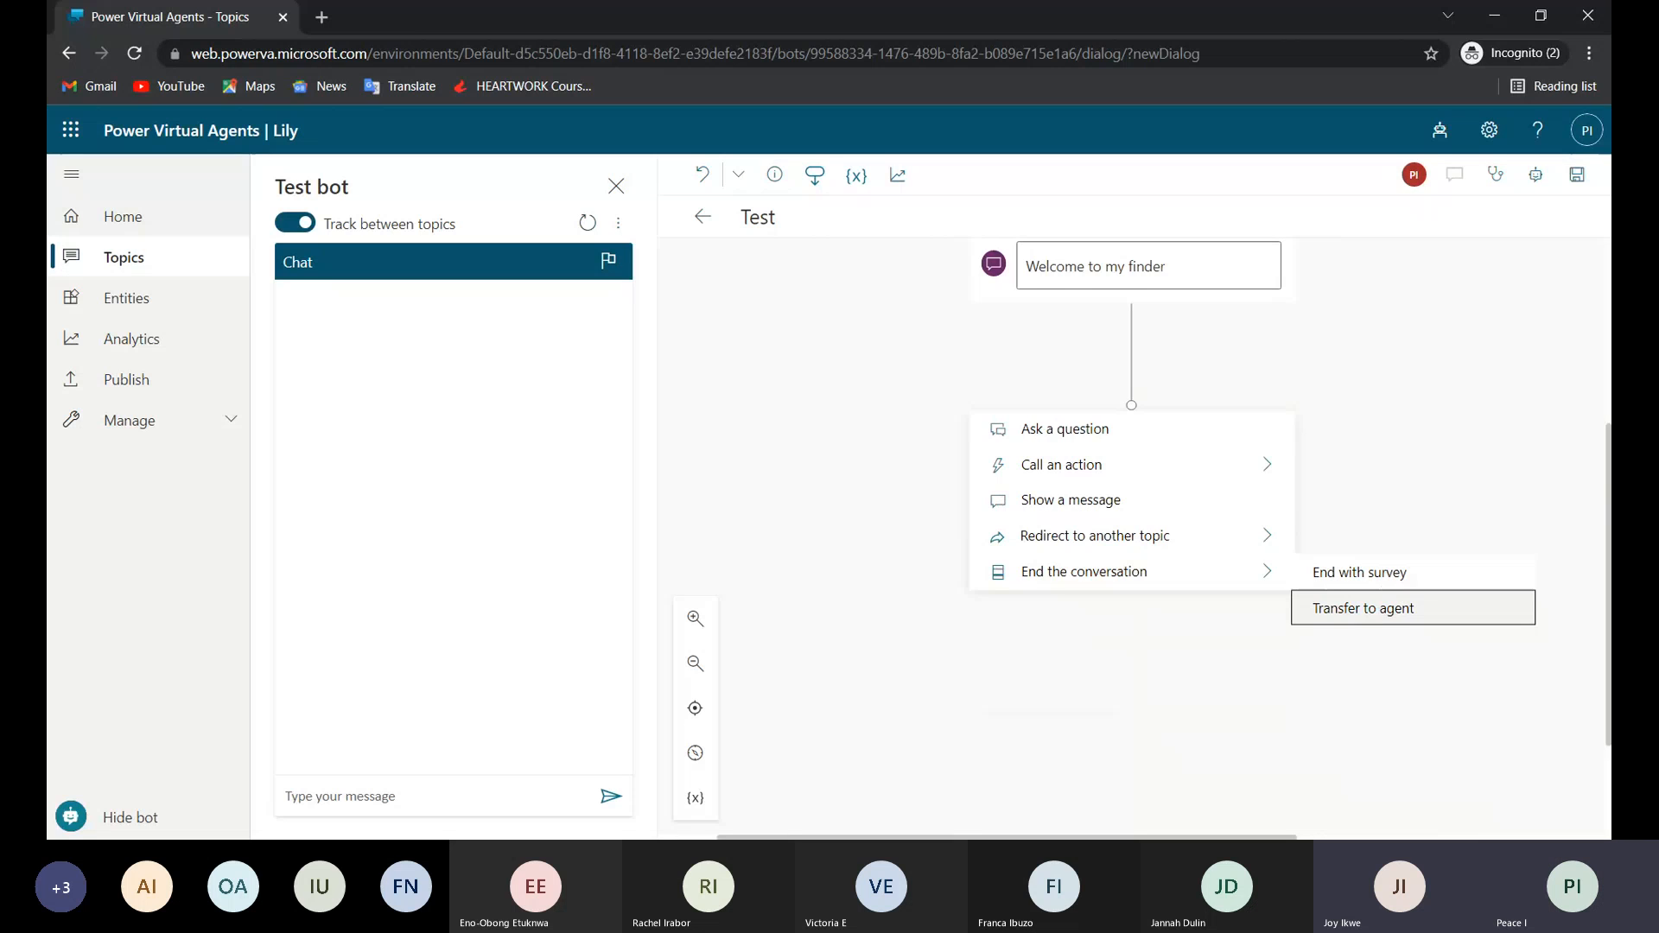
click(1360, 608)
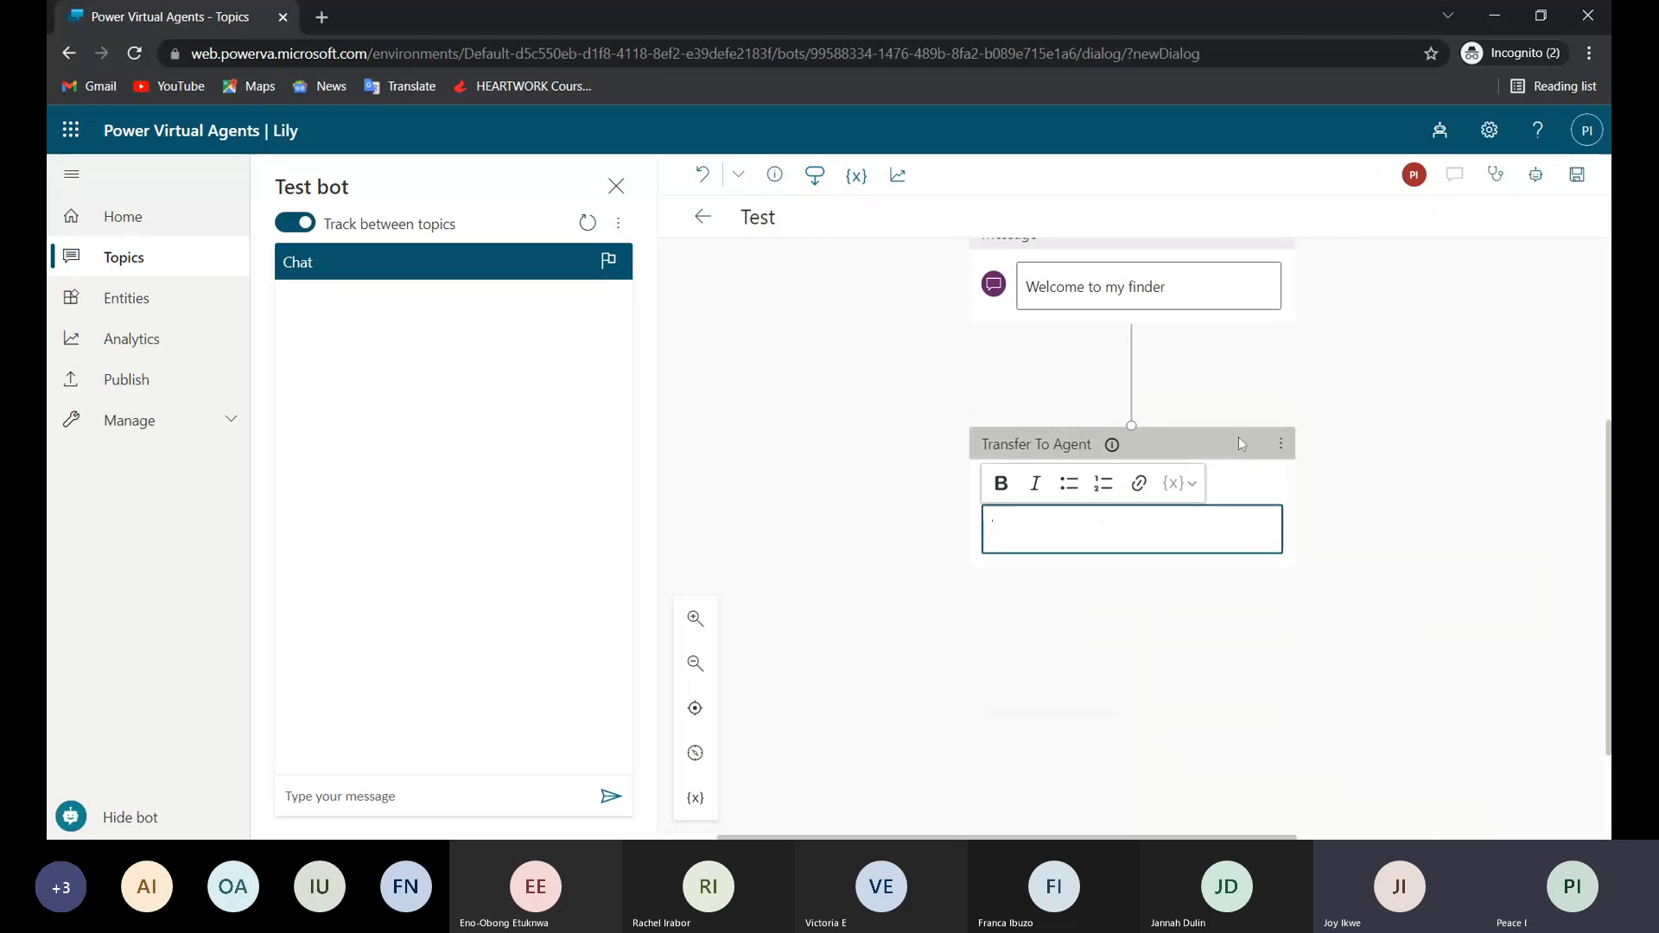
click(1112, 445)
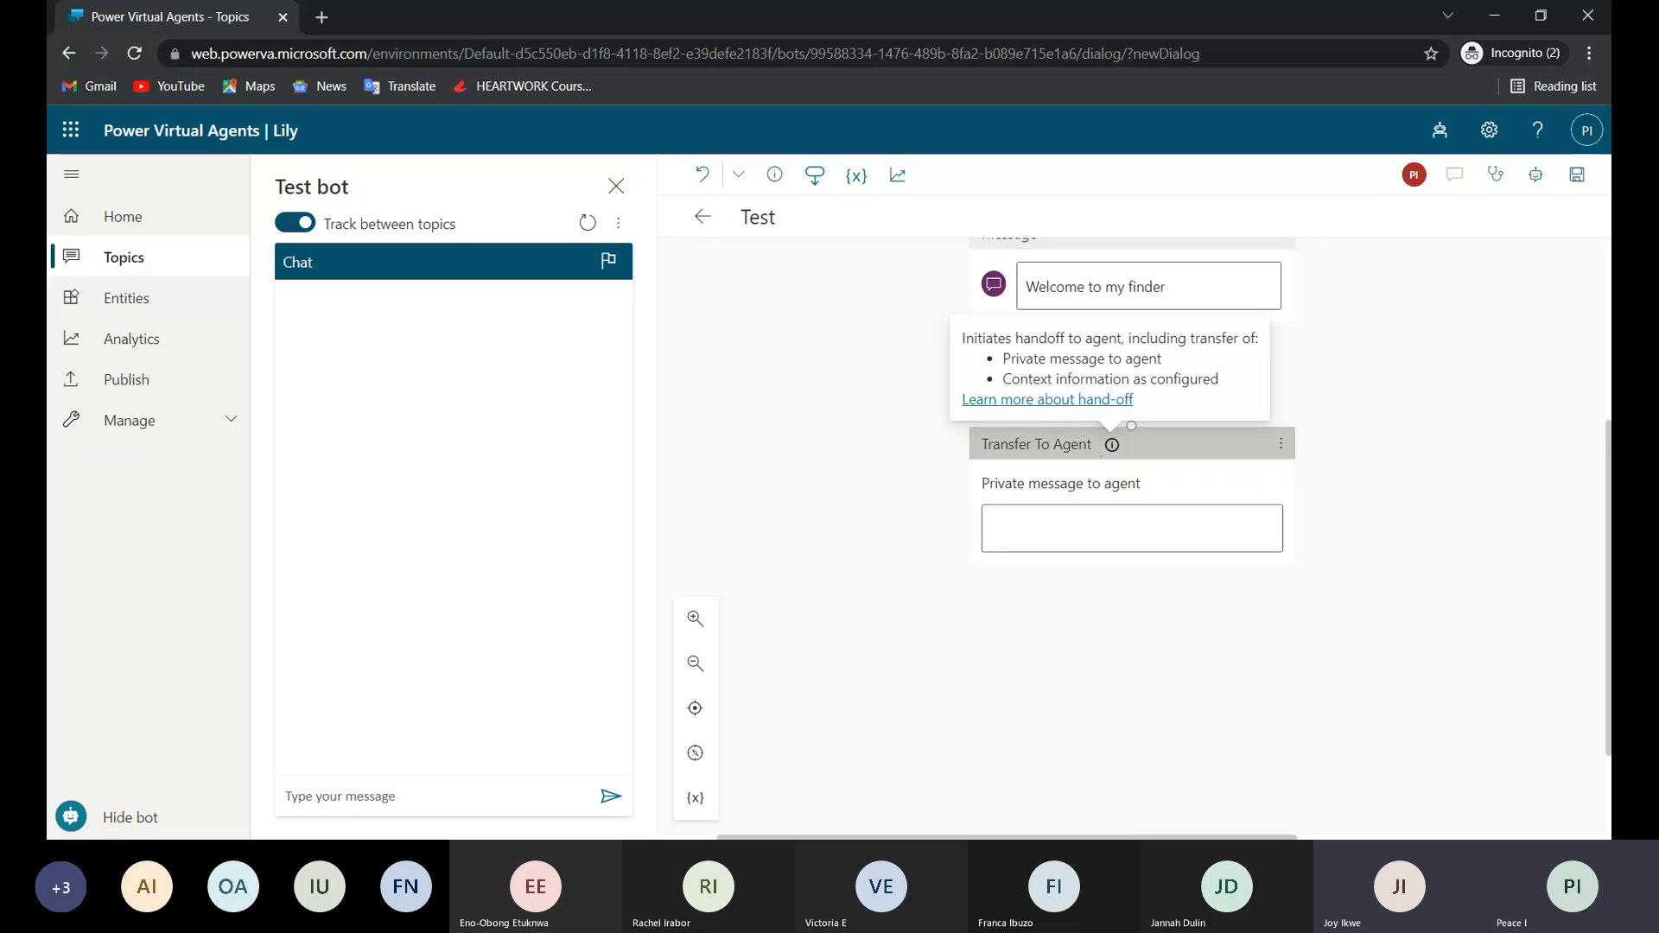
click(1289, 444)
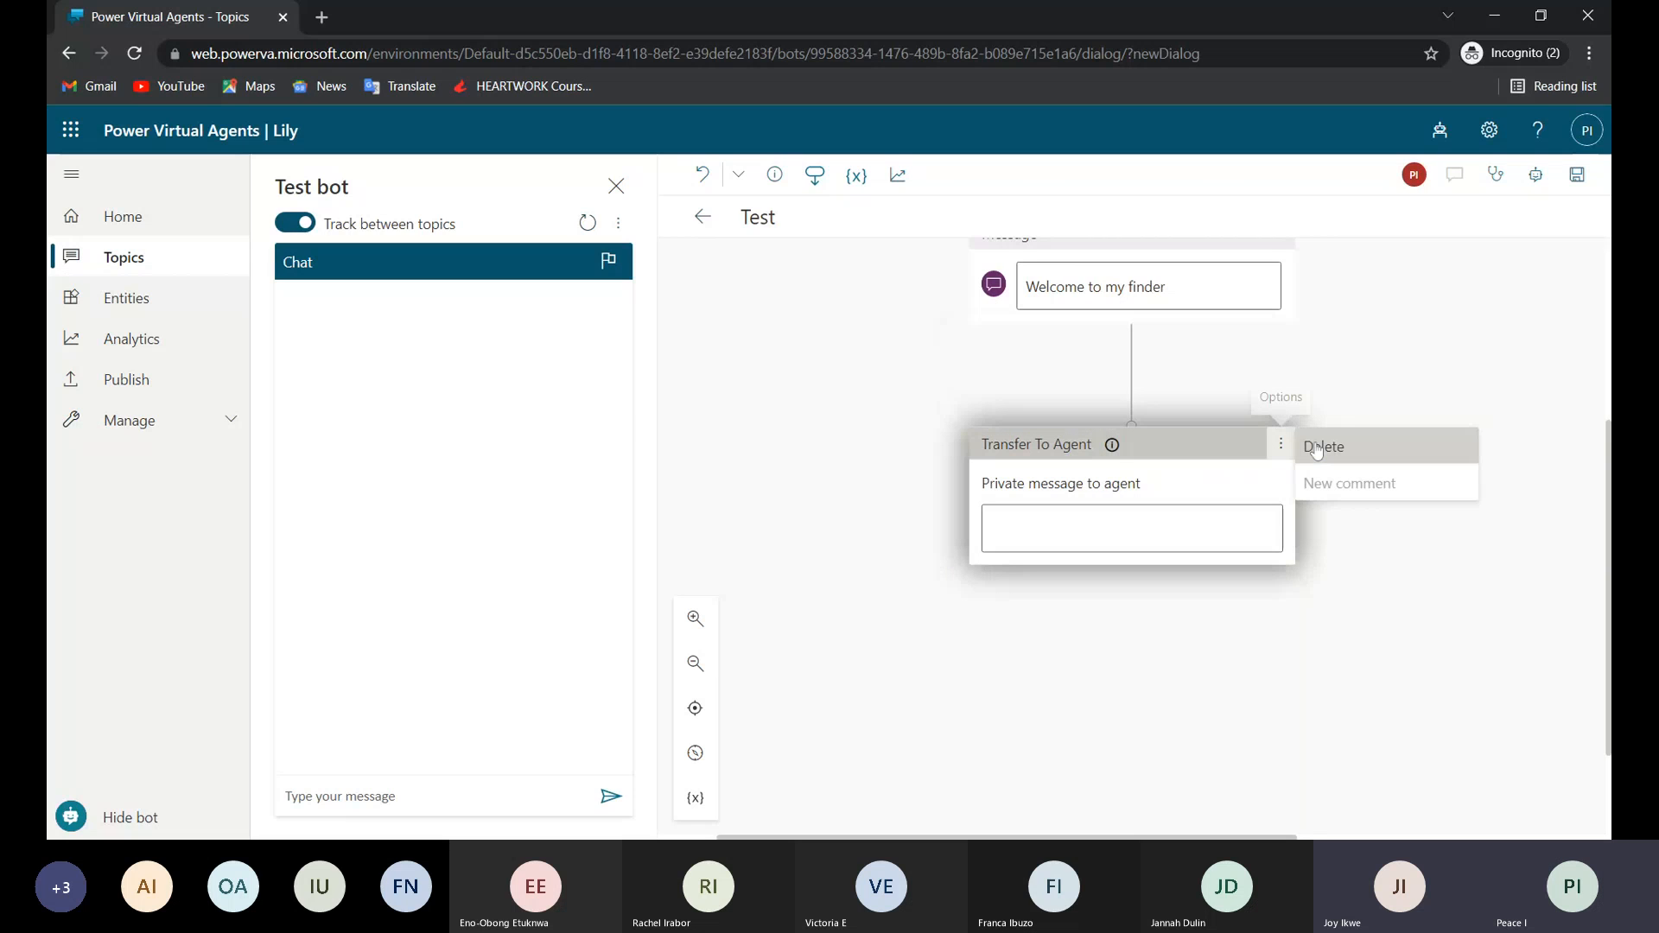
click(1317, 451)
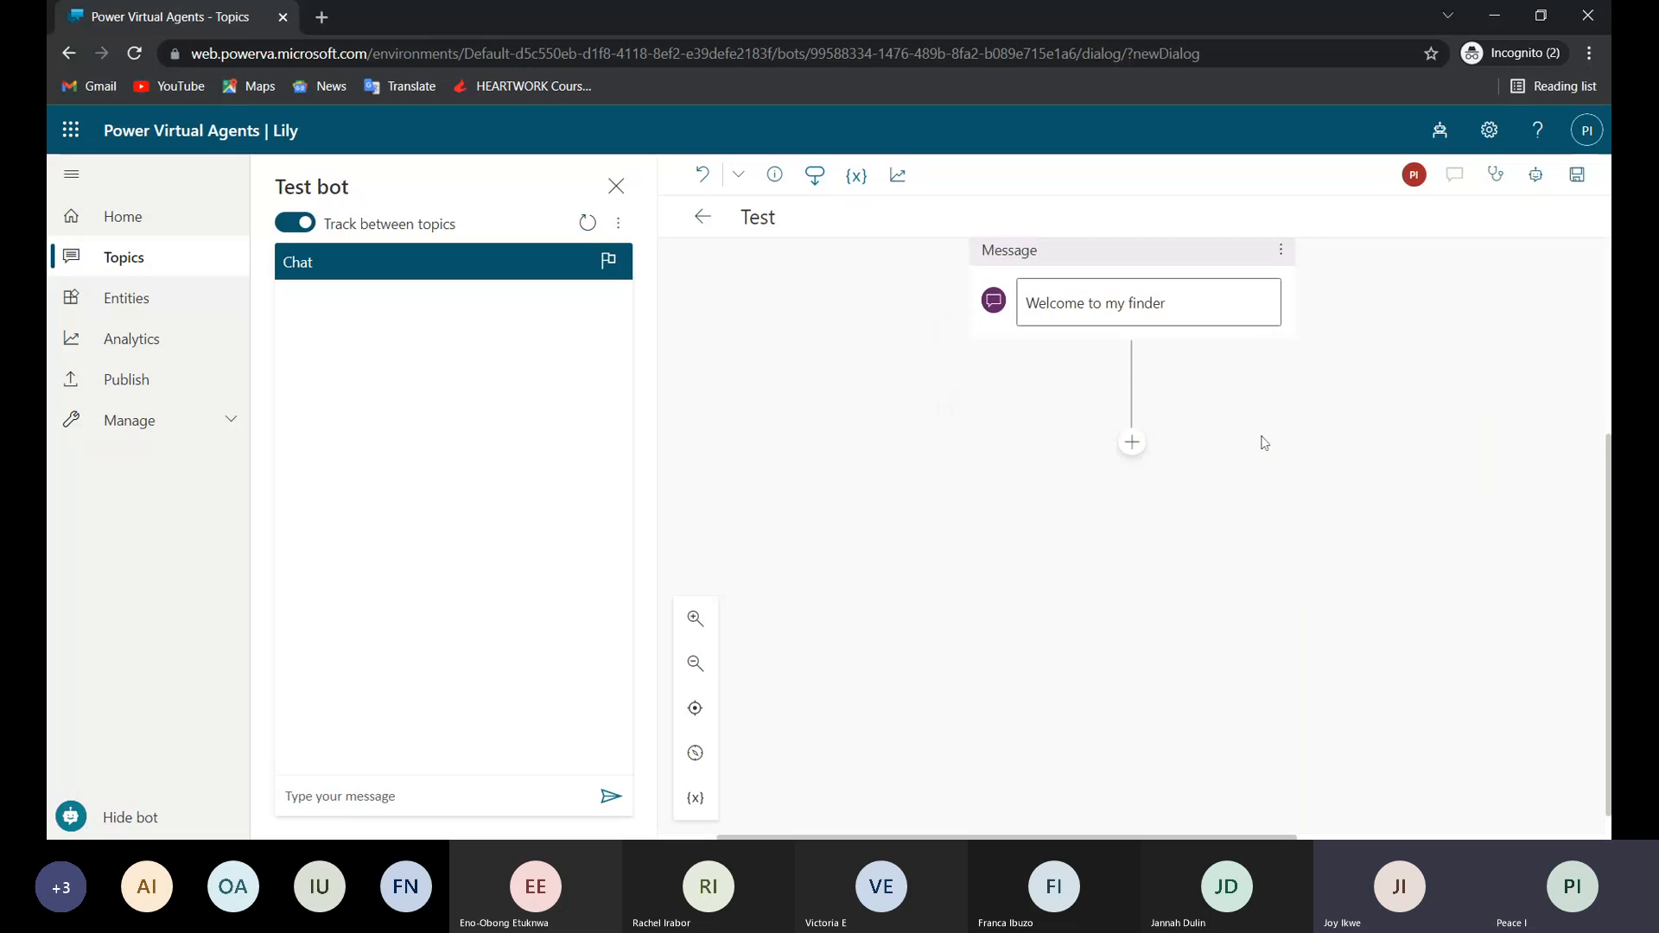
Call an action below the welcome message by creating a new flow in Power Automate.
click(1130, 444)
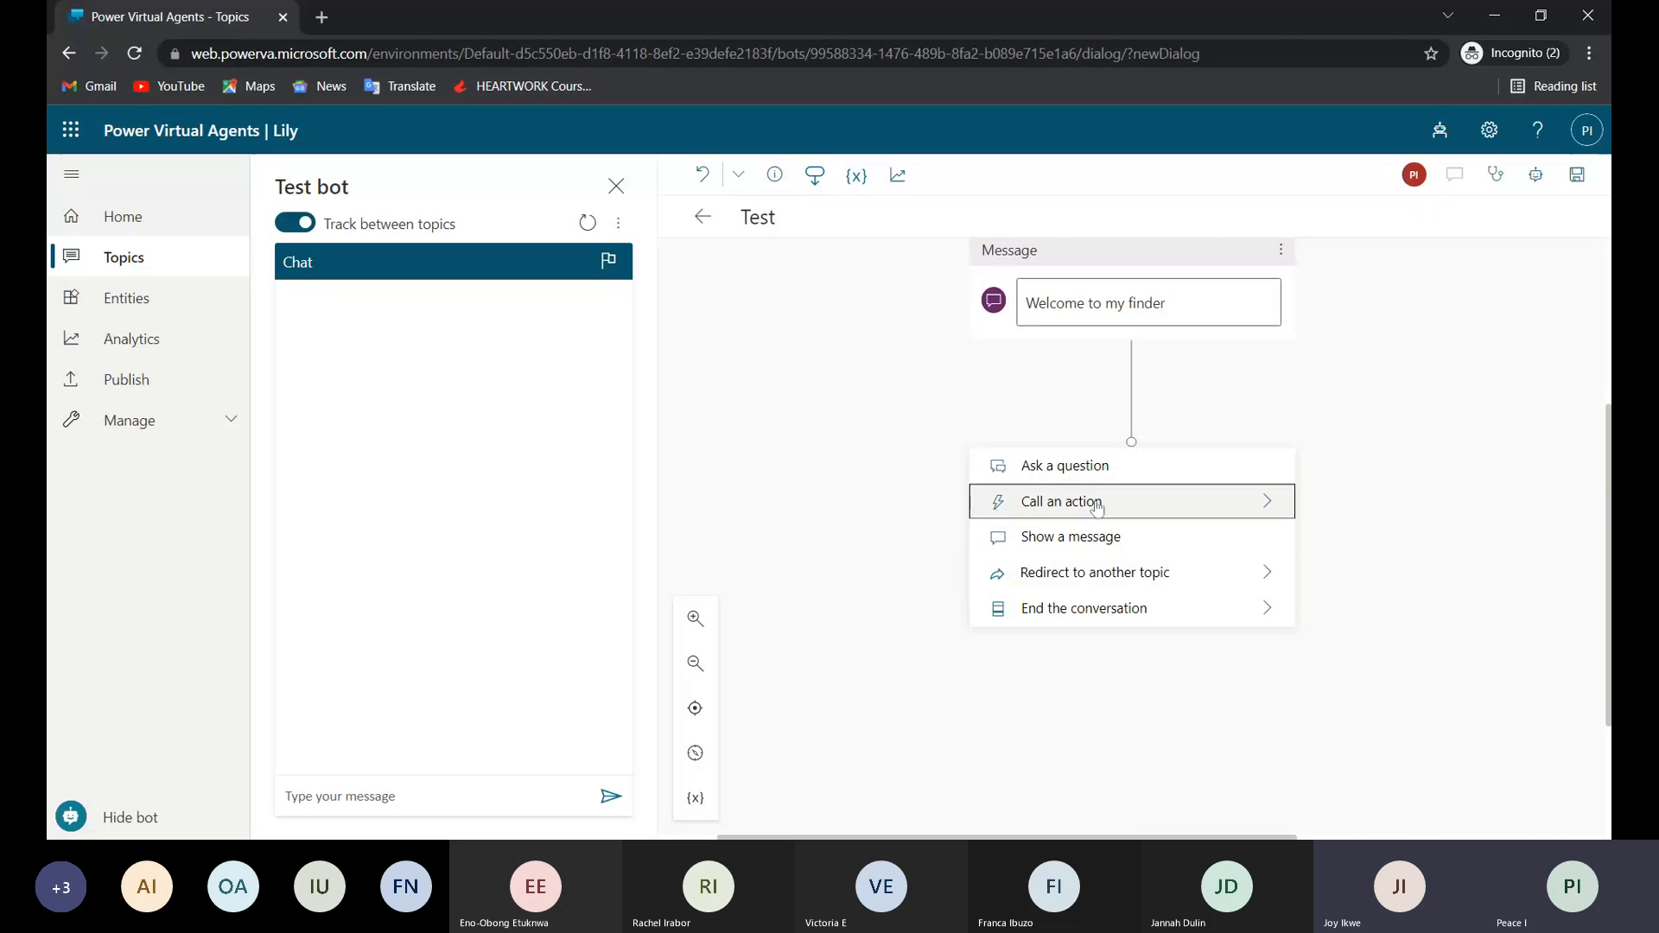
click(1267, 499)
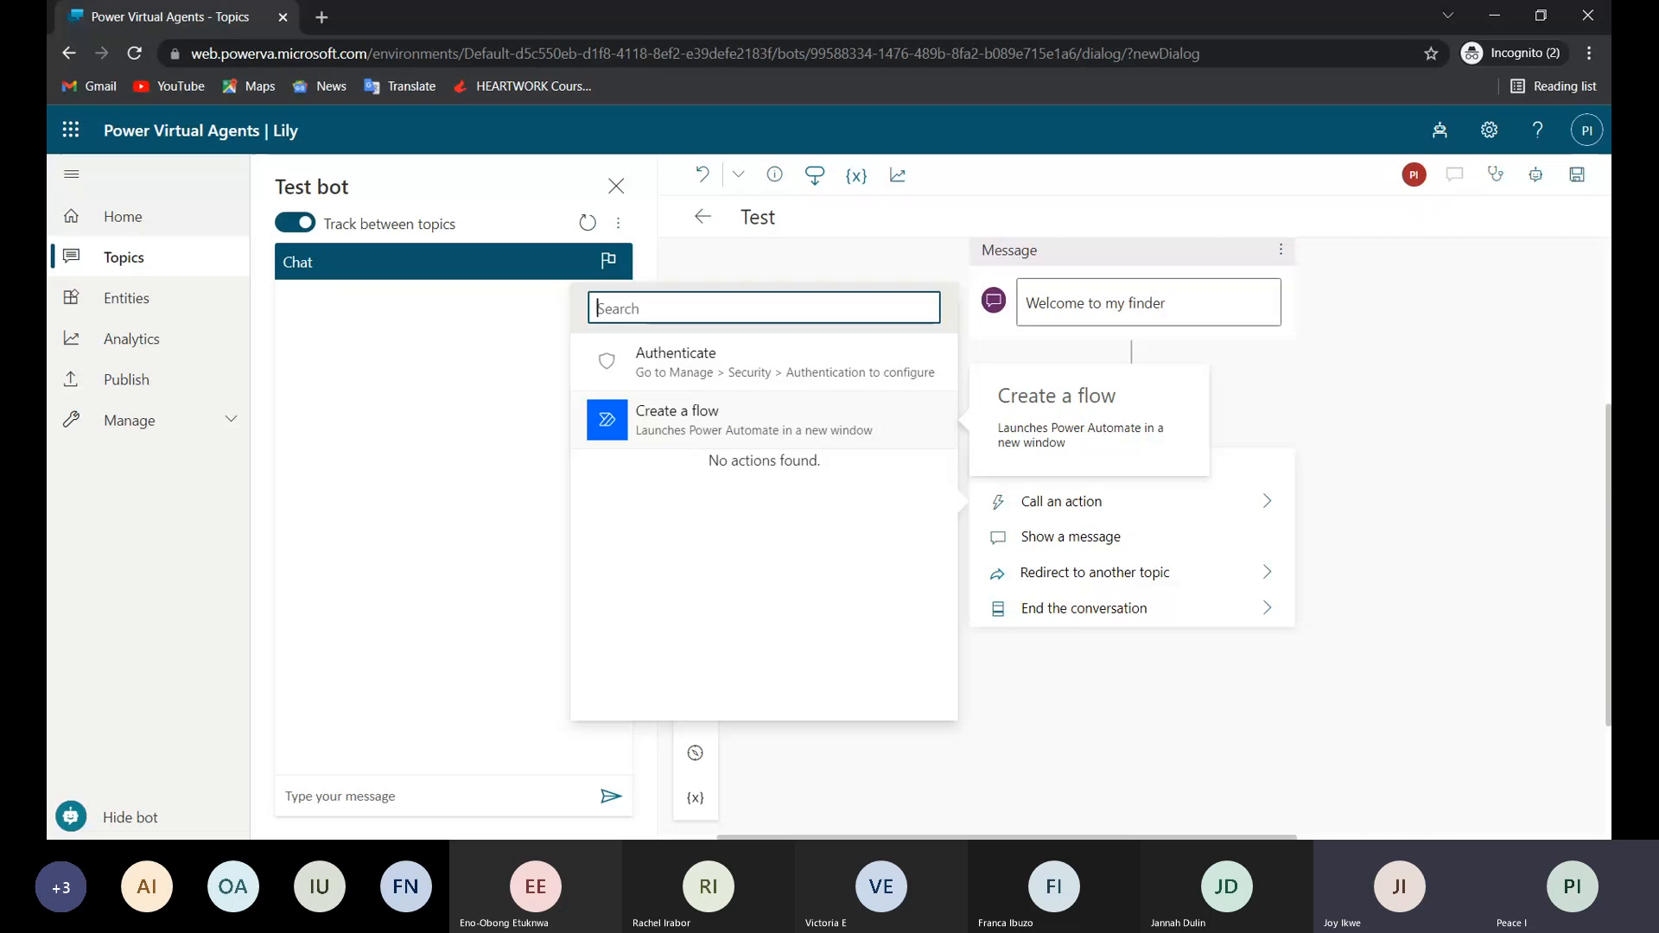
click(607, 420)
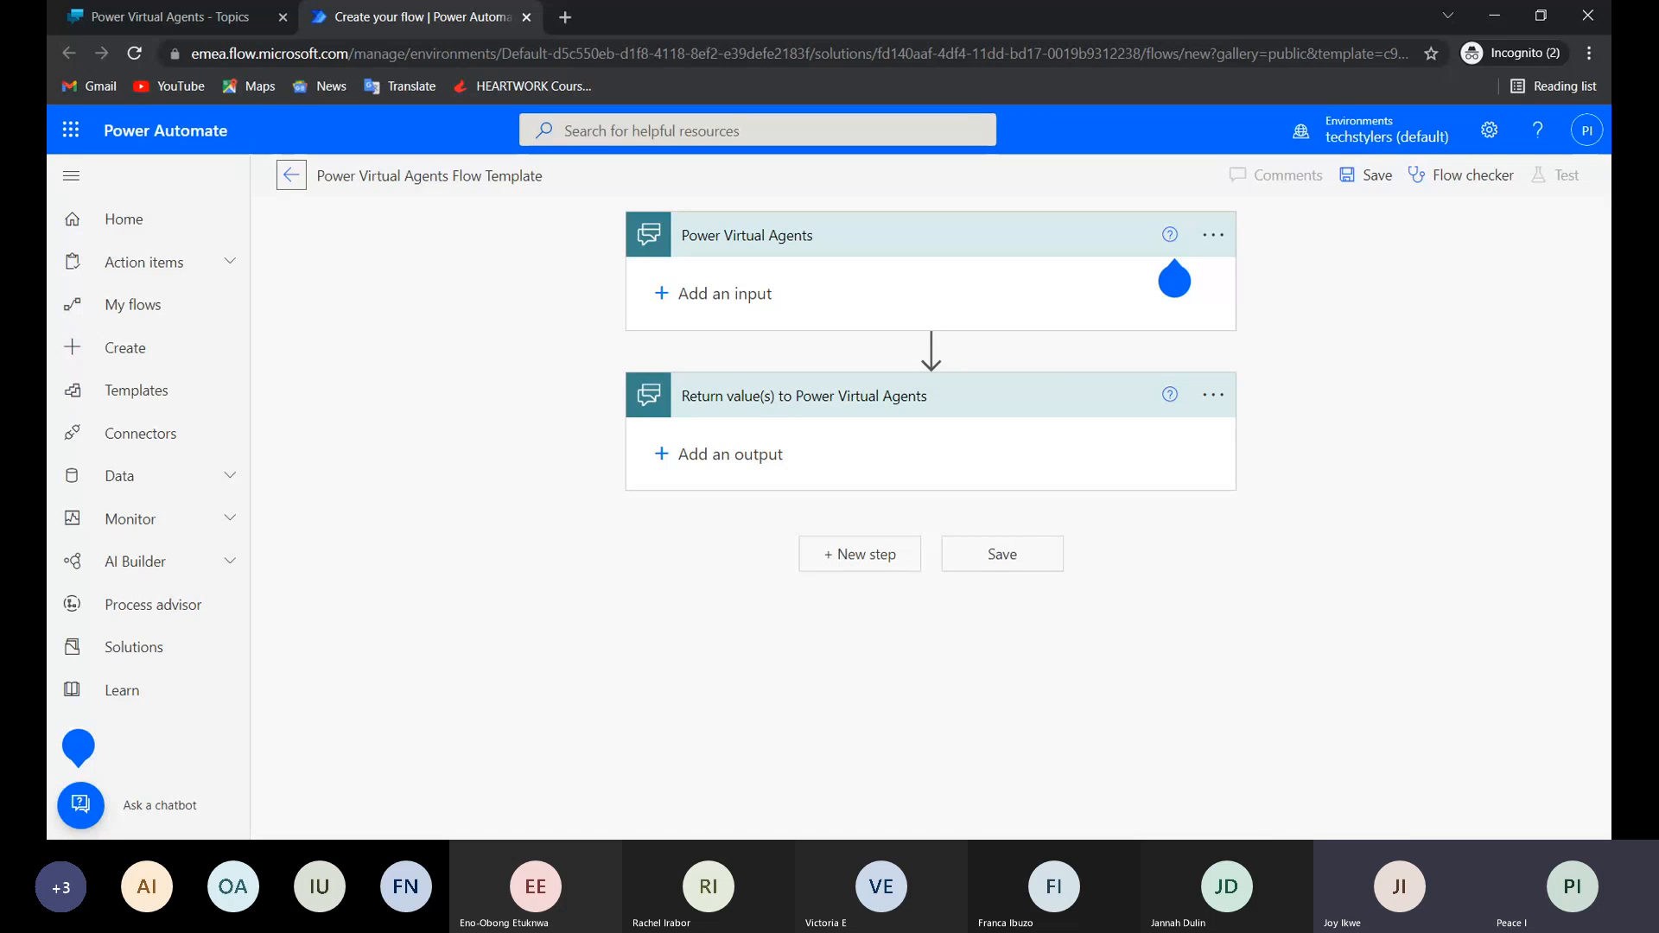
Duplicate the flow template's browser tab and open the My flows list in the copy, leaving the unsaved template there.
double_click(864, 53)
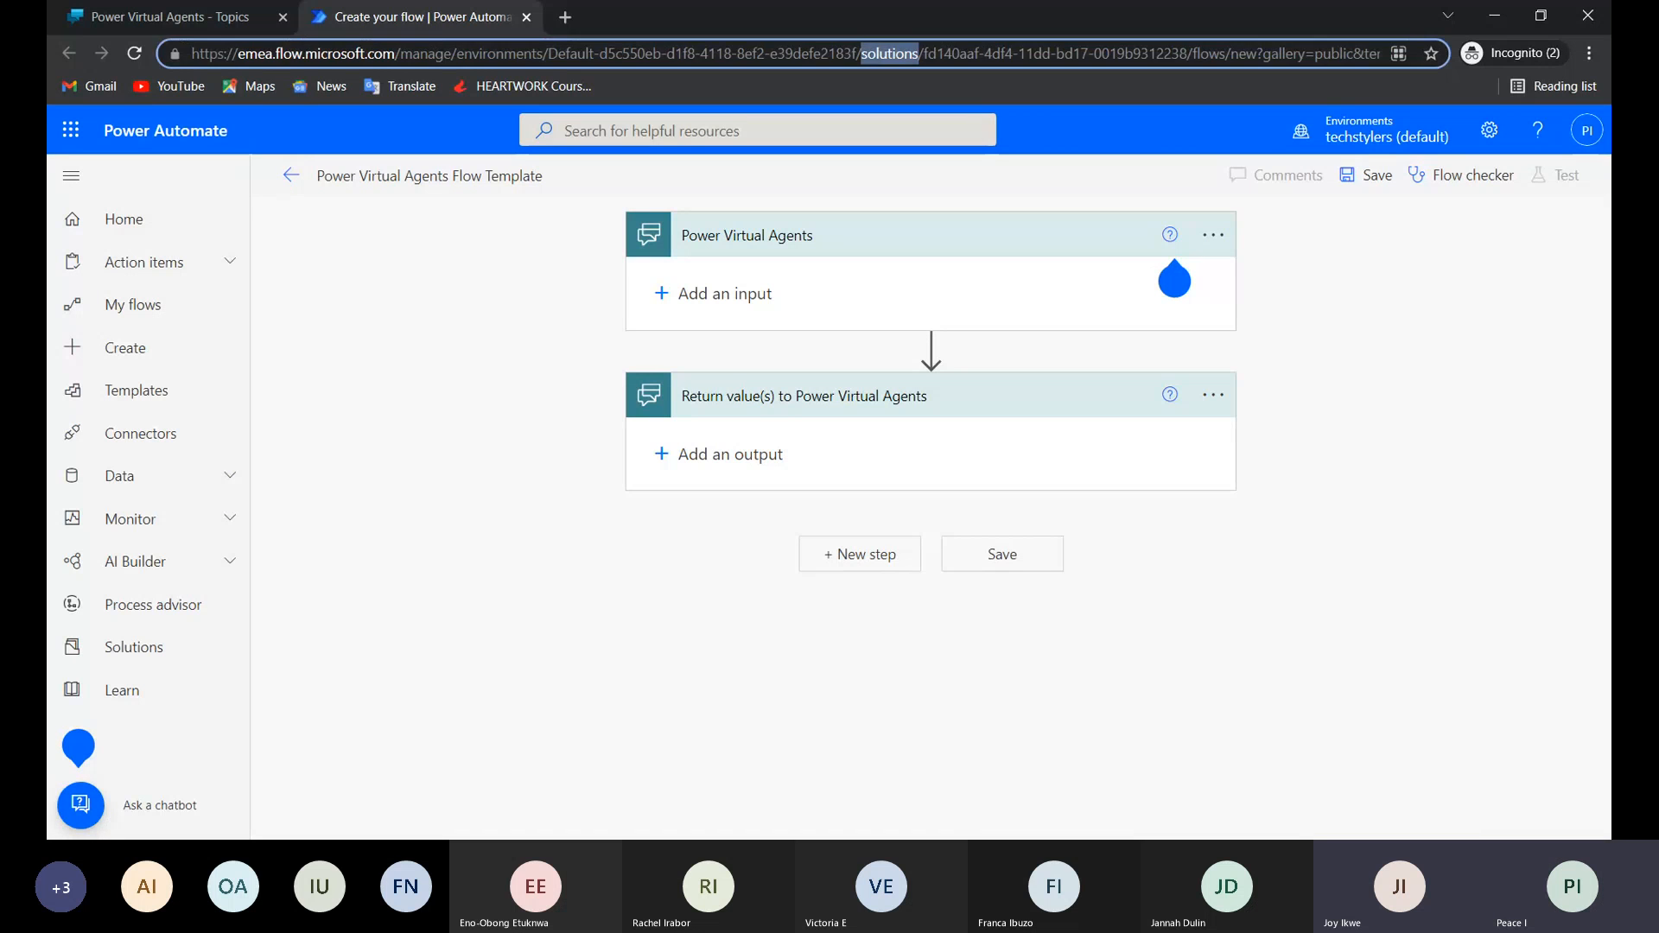
click(830, 53)
double_click(883, 53)
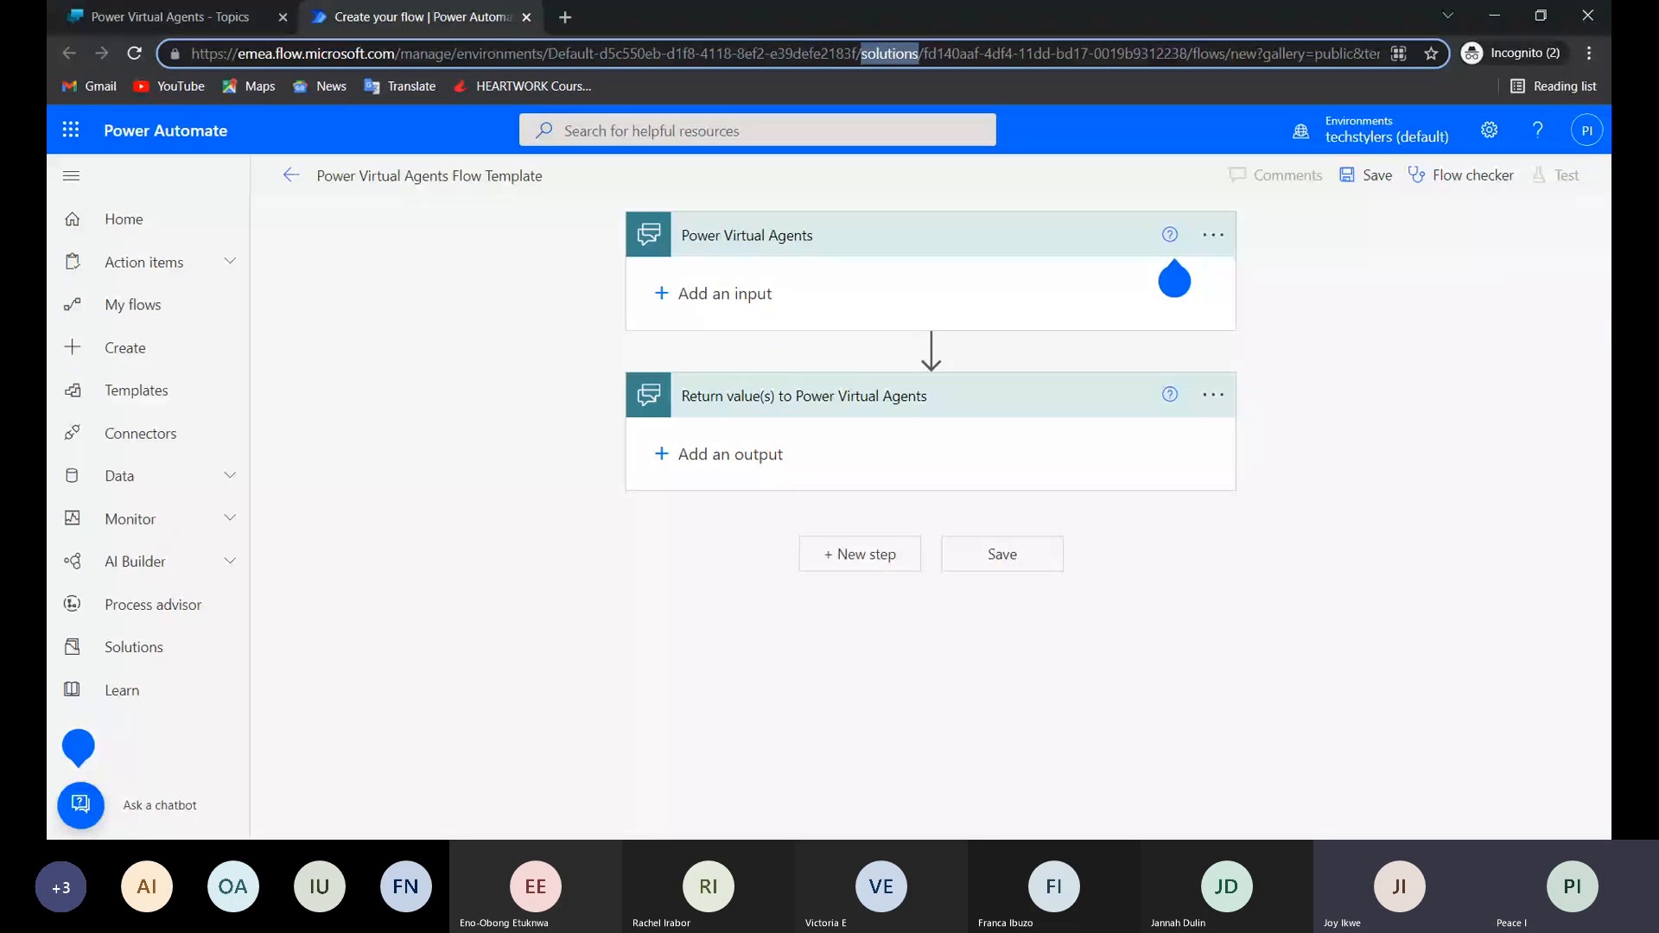
key(alt+Return)
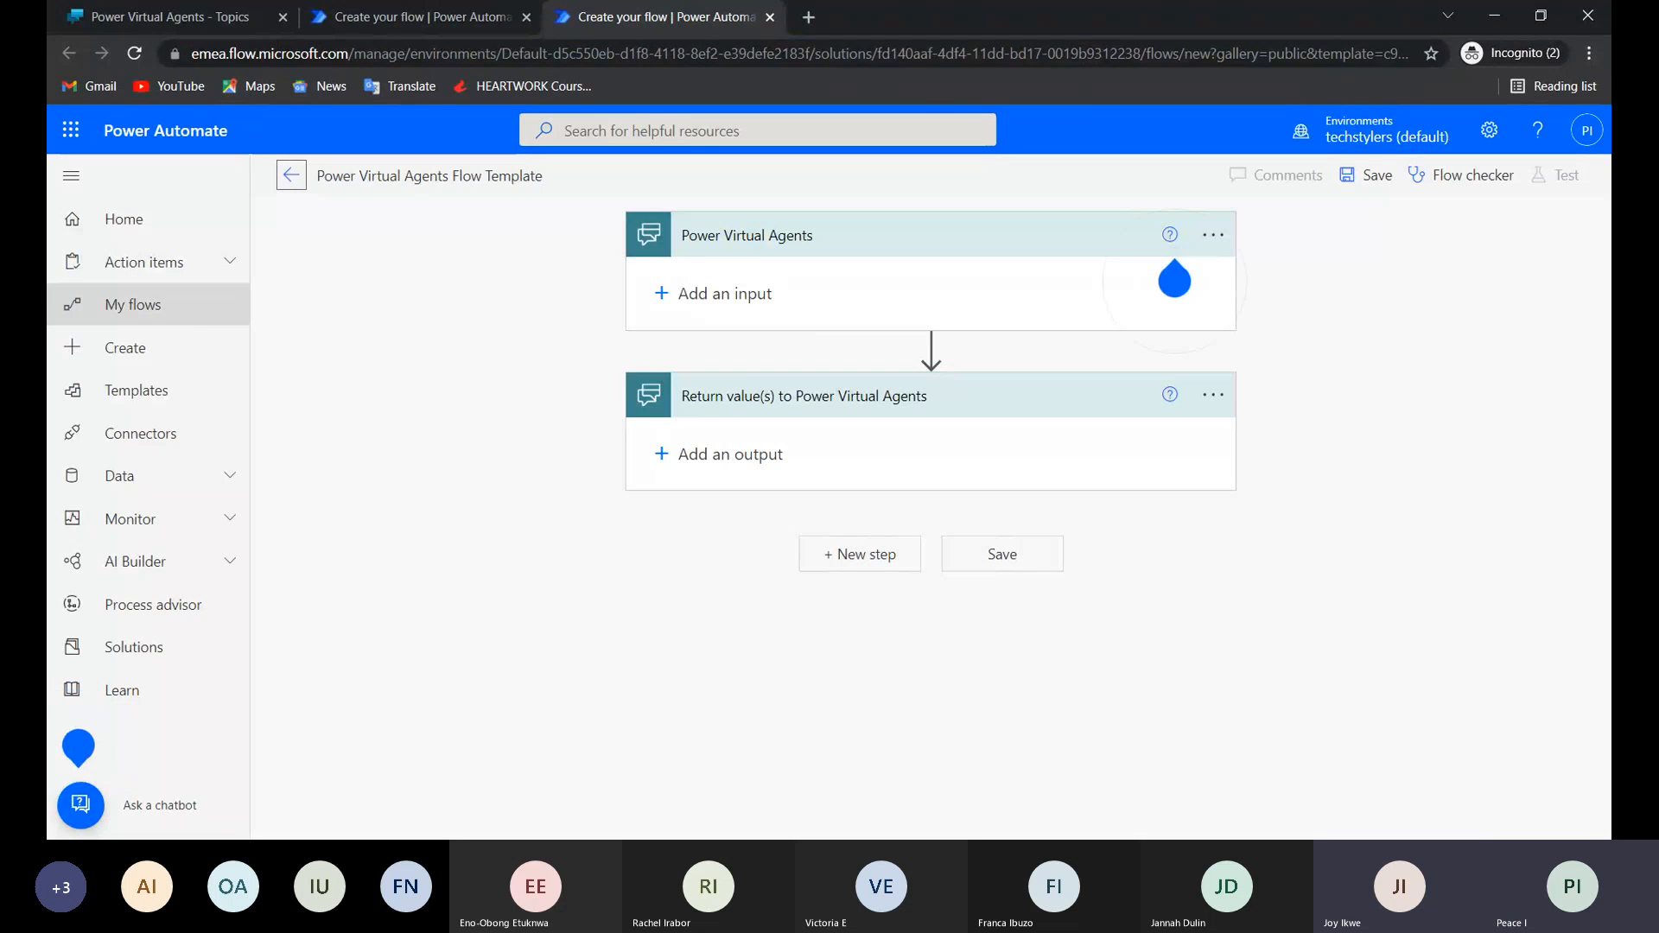
click(176, 322)
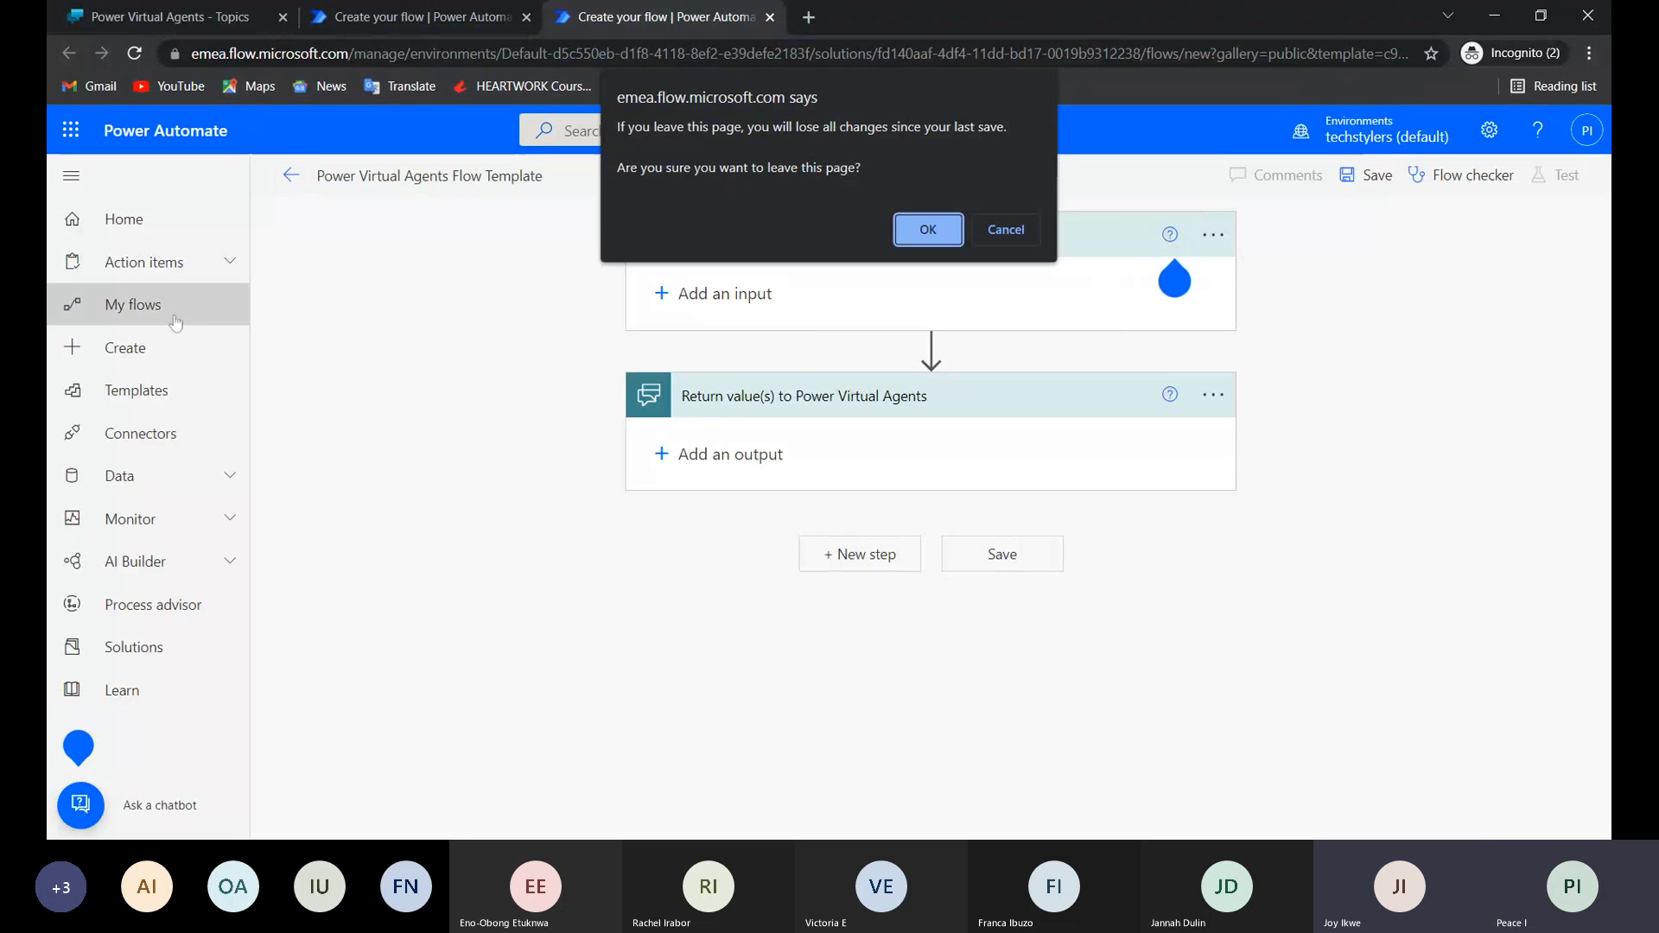
click(929, 229)
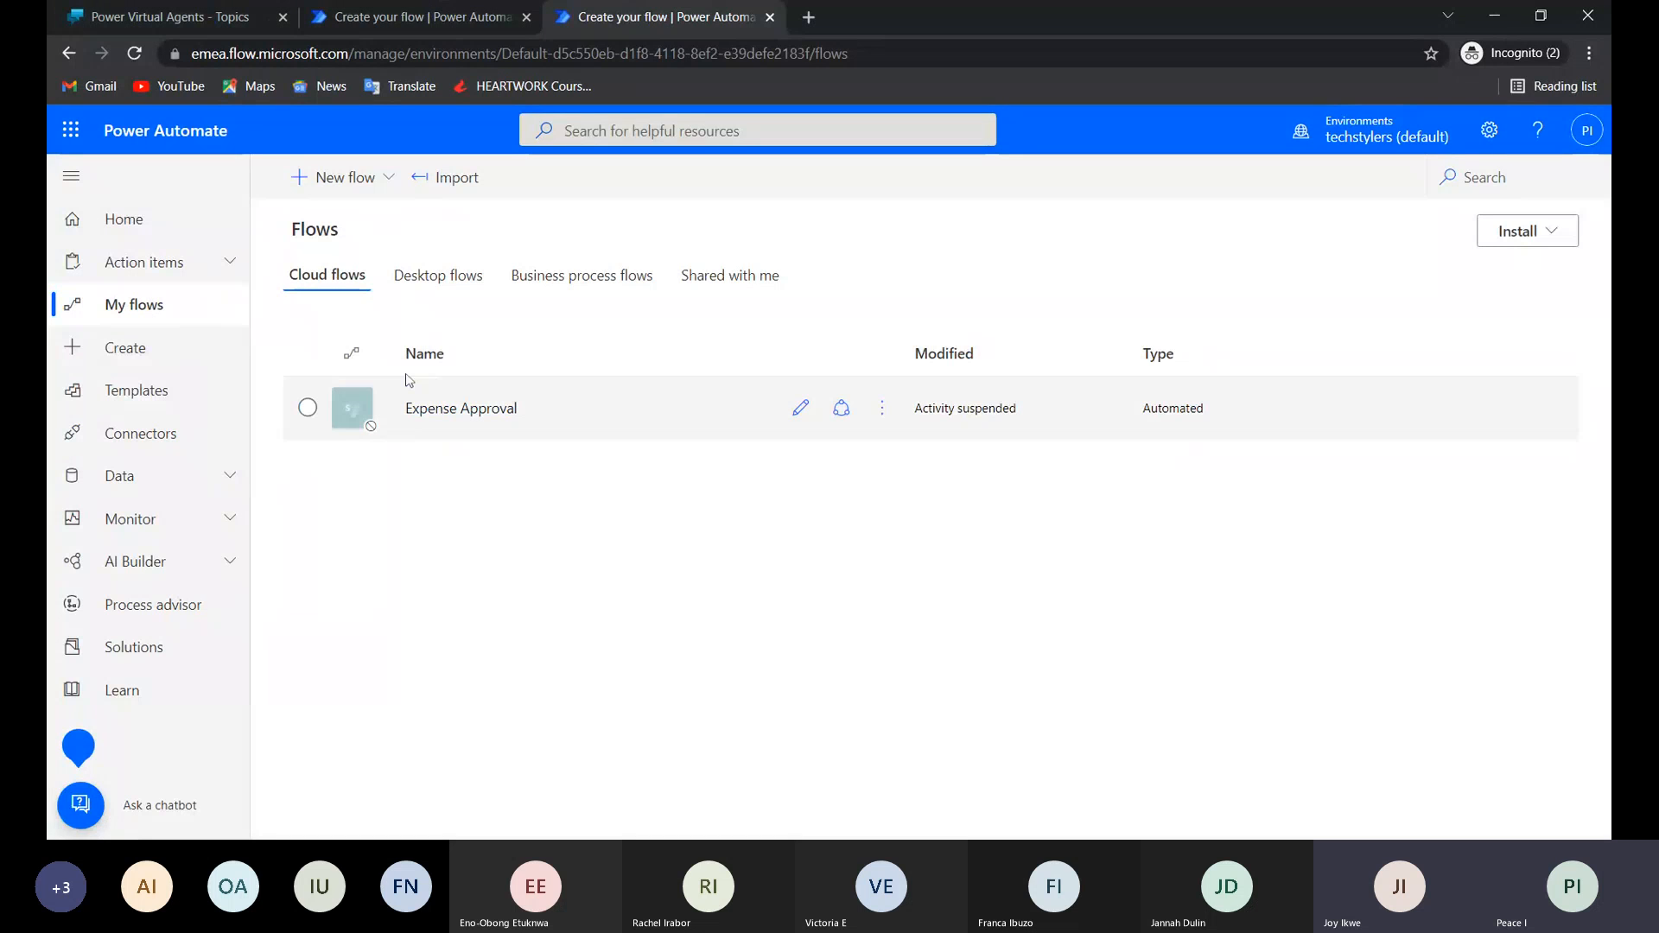
Return to the original flow template tab and add a Text input called "Name" to the Power Virtual Agents trigger.
click(378, 24)
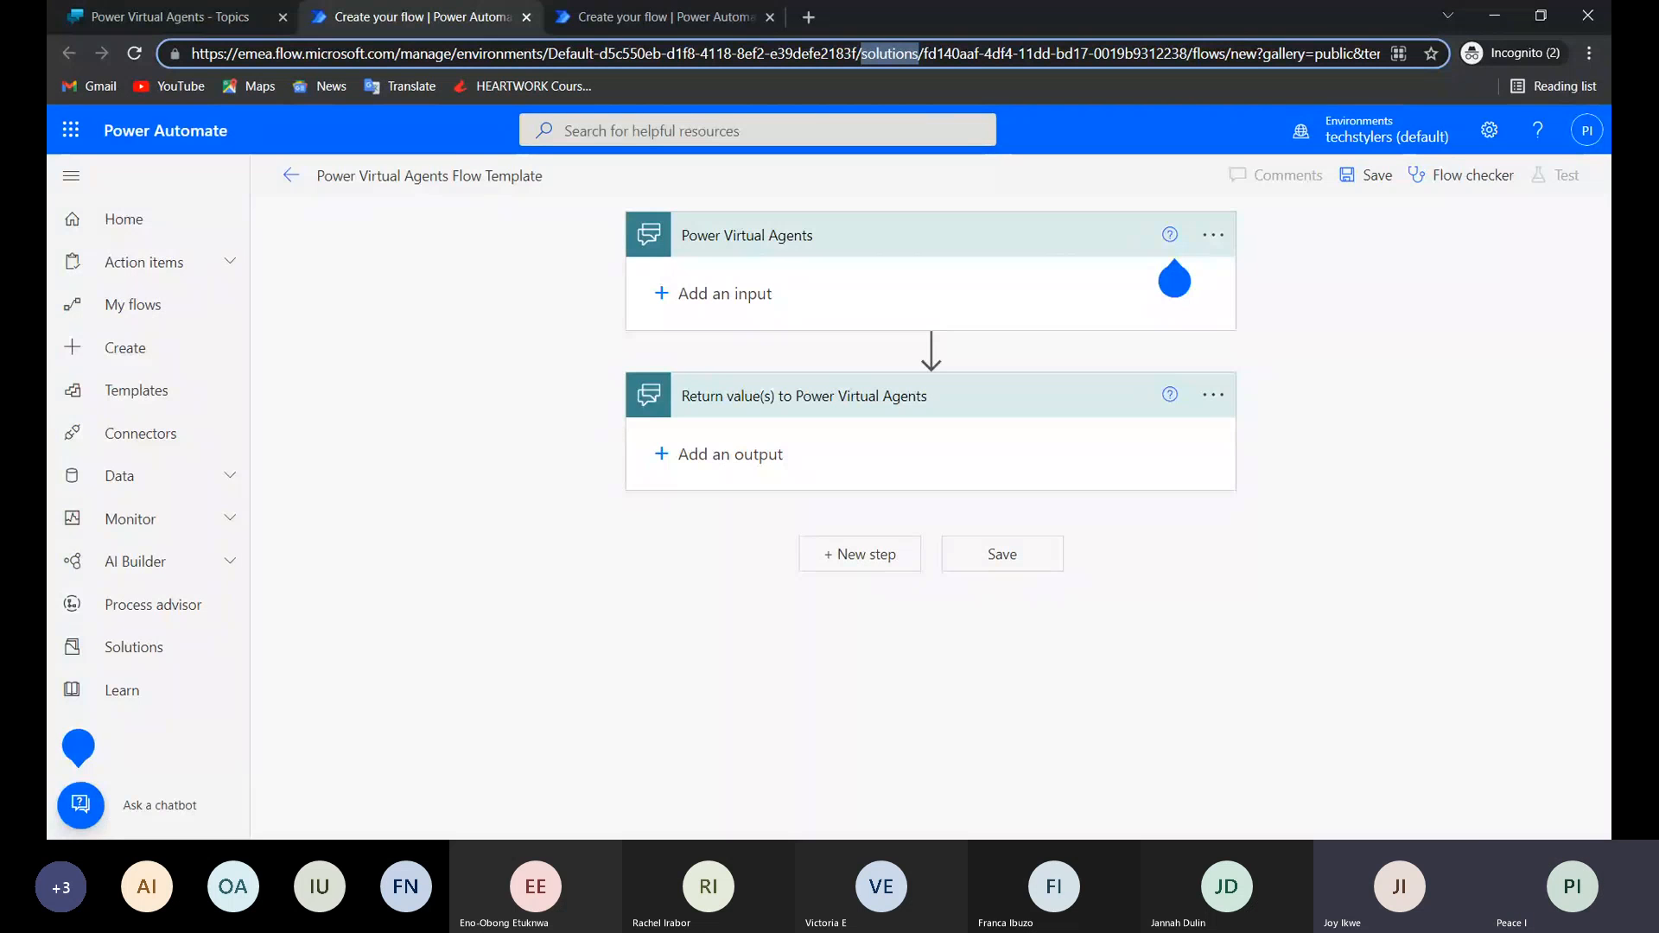
click(1175, 285)
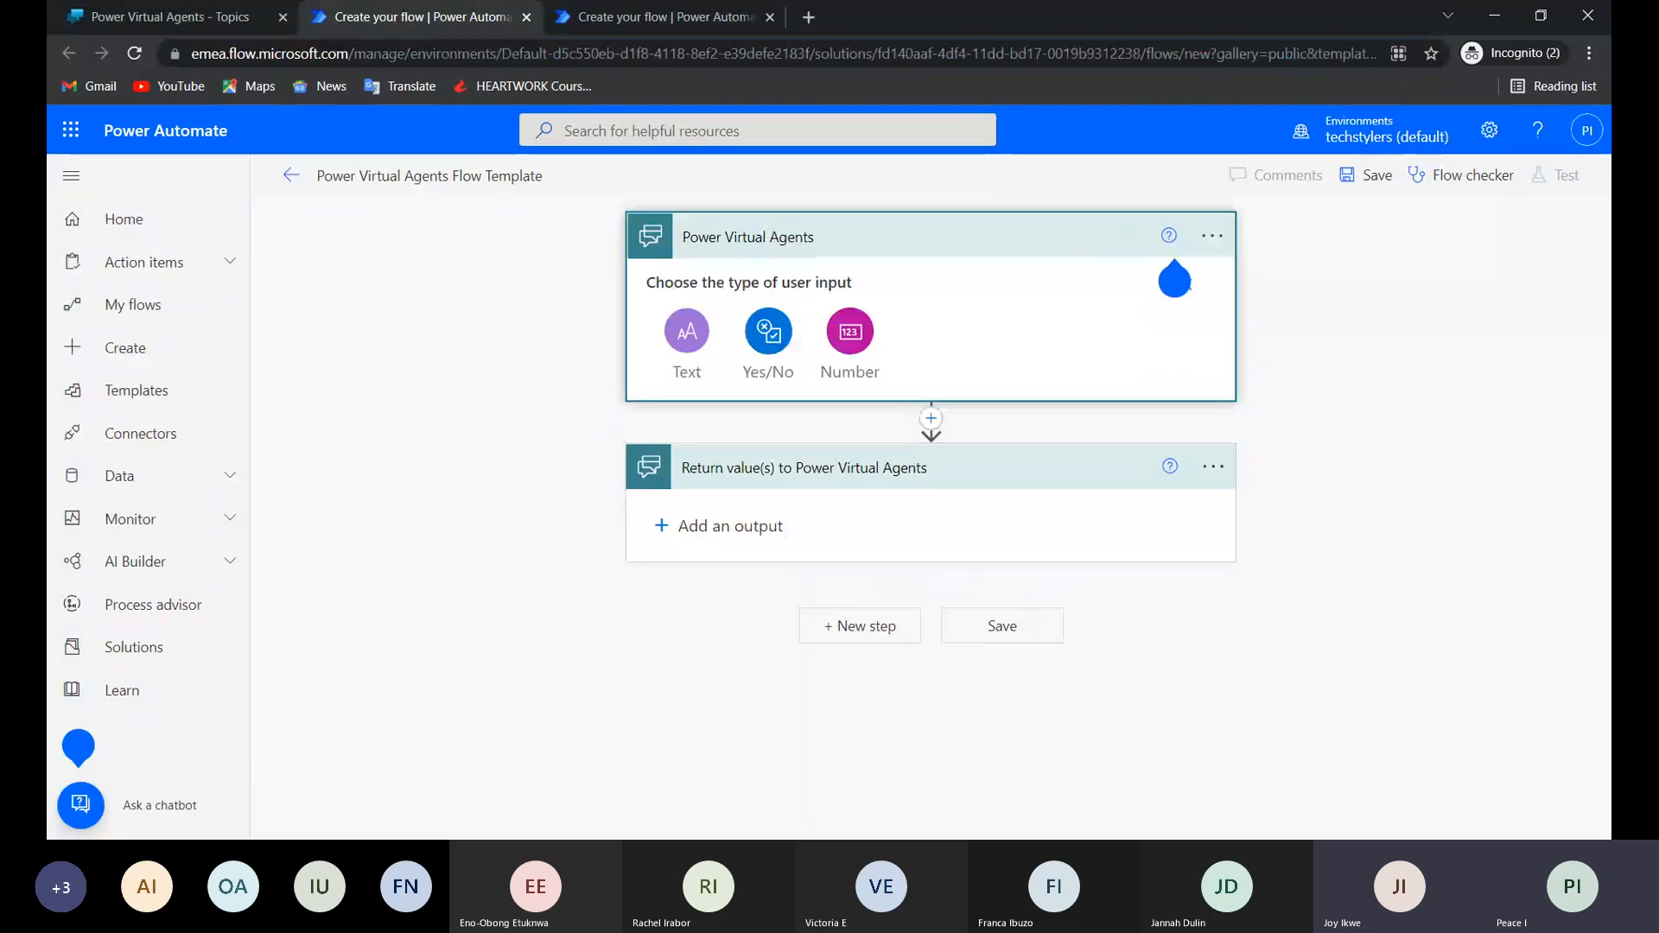
click(698, 341)
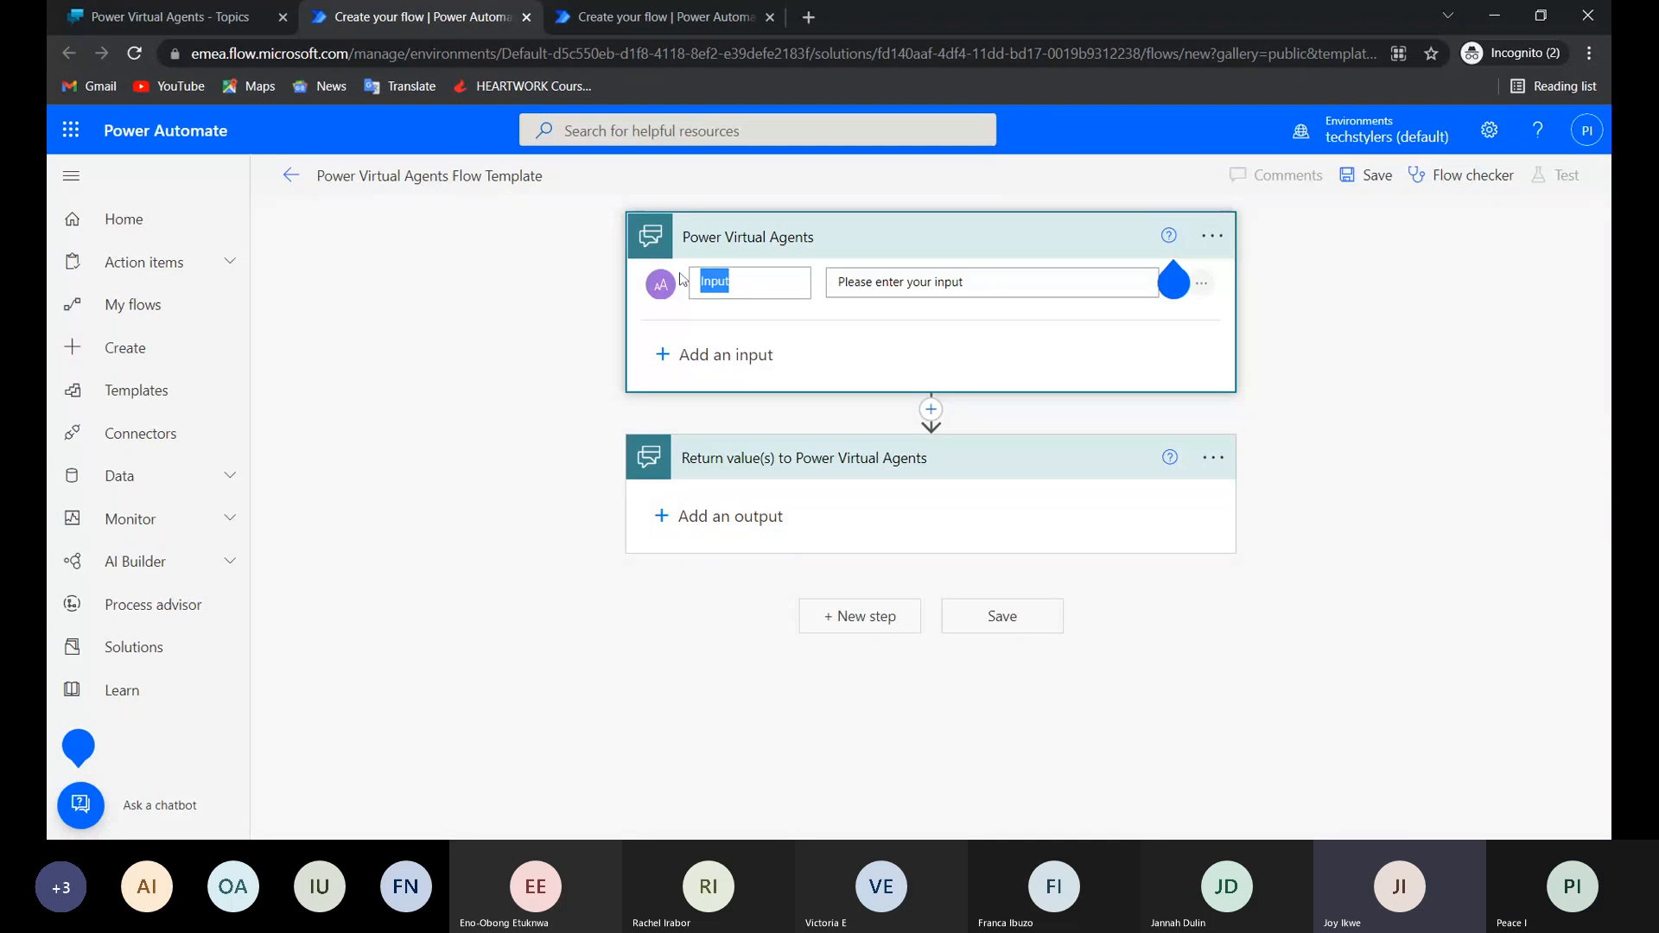
text(Nam)
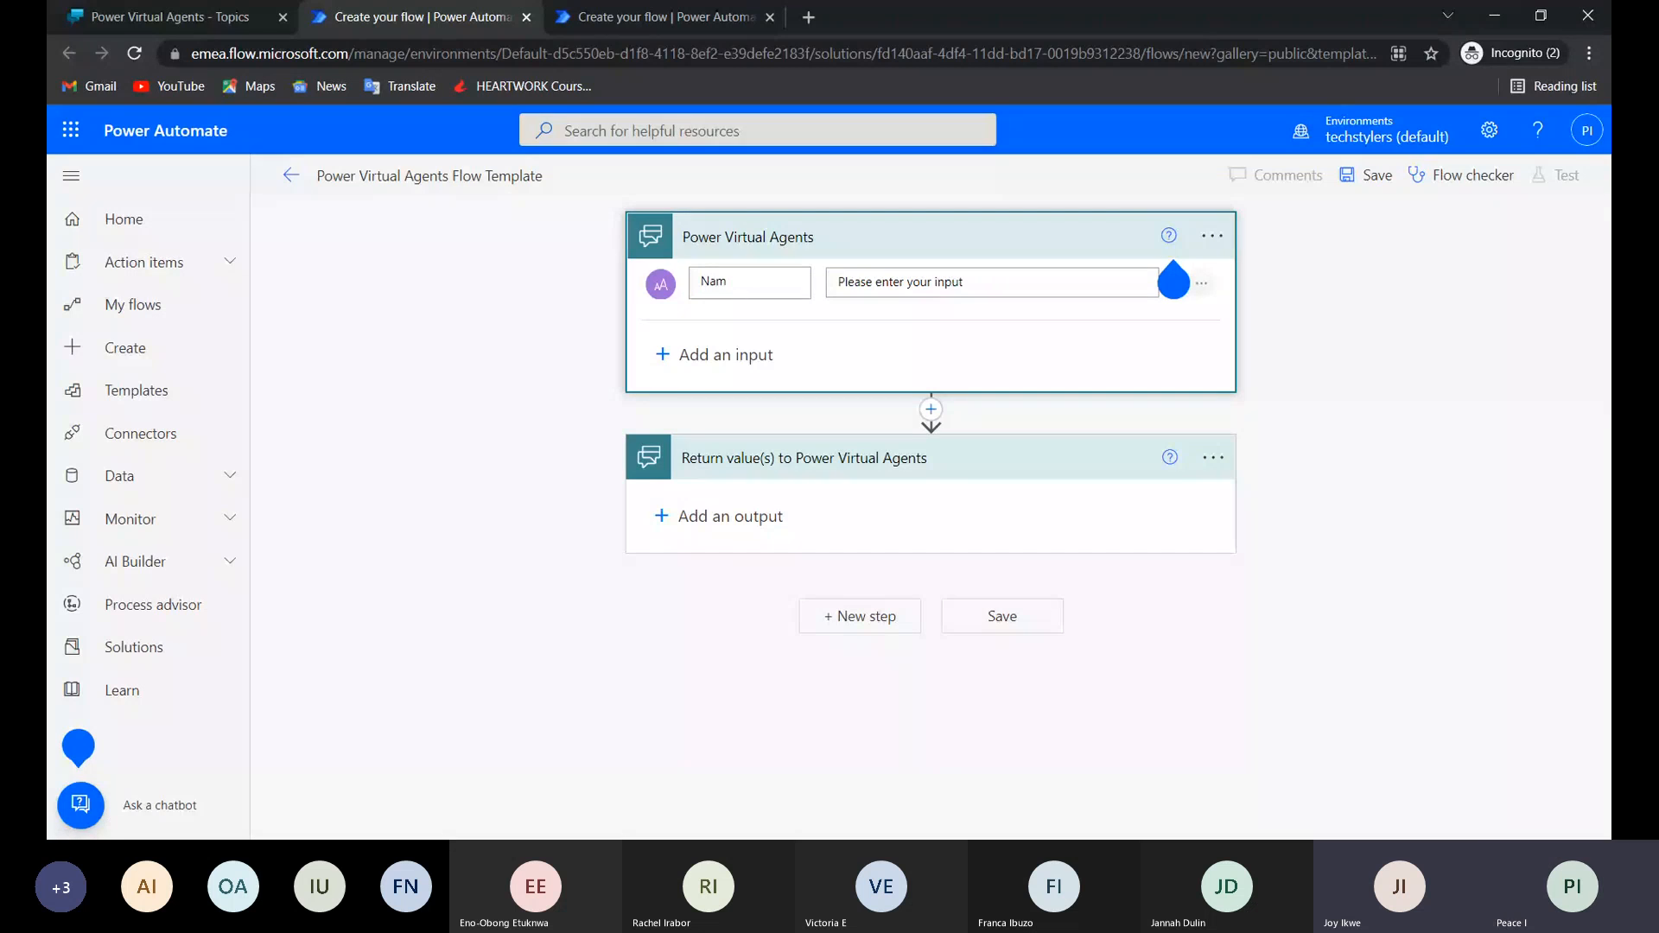
text(e)
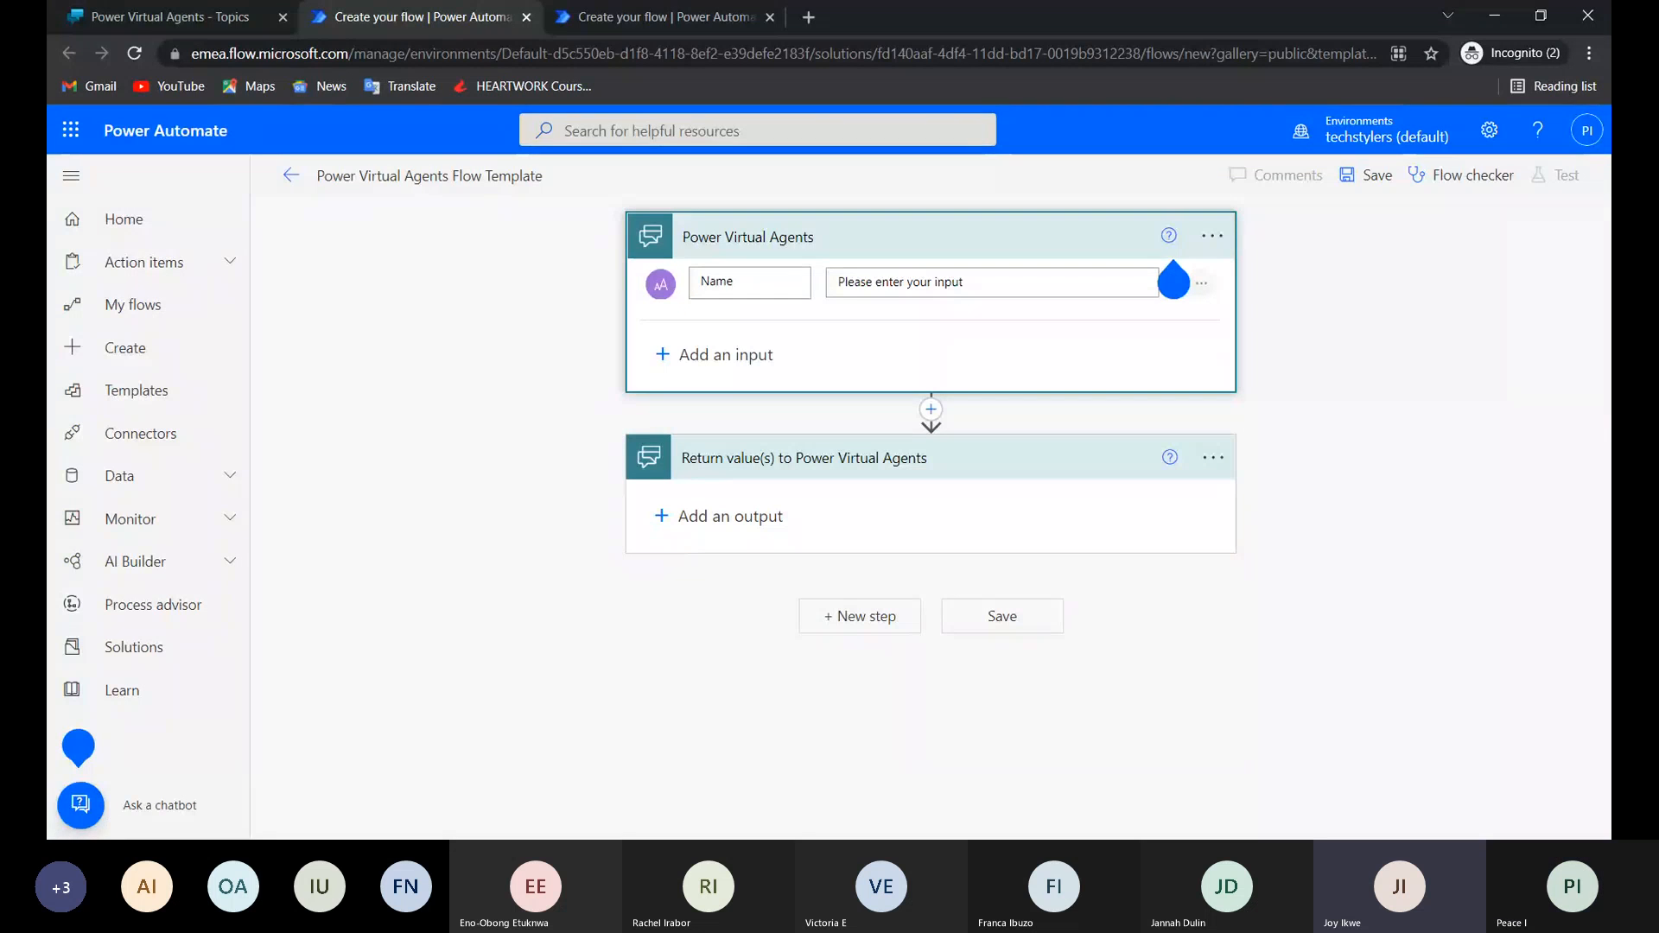
Try inserting the Office 365 Users action Get my profile (V2) between the trigger and the return step.
click(931, 409)
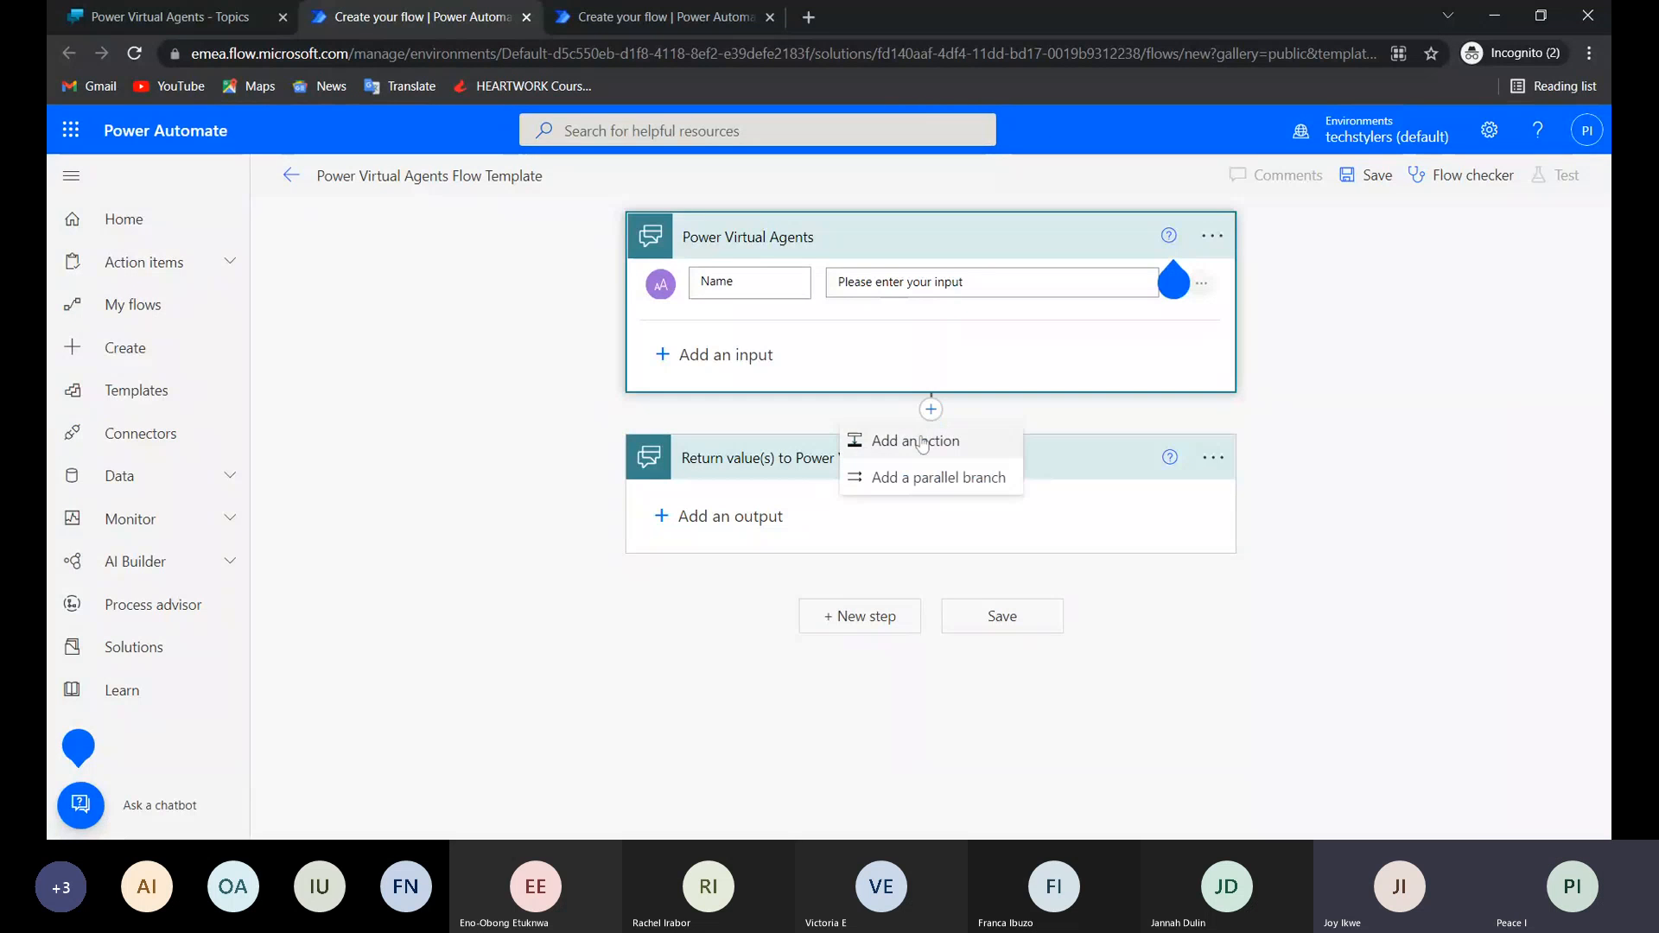
click(923, 443)
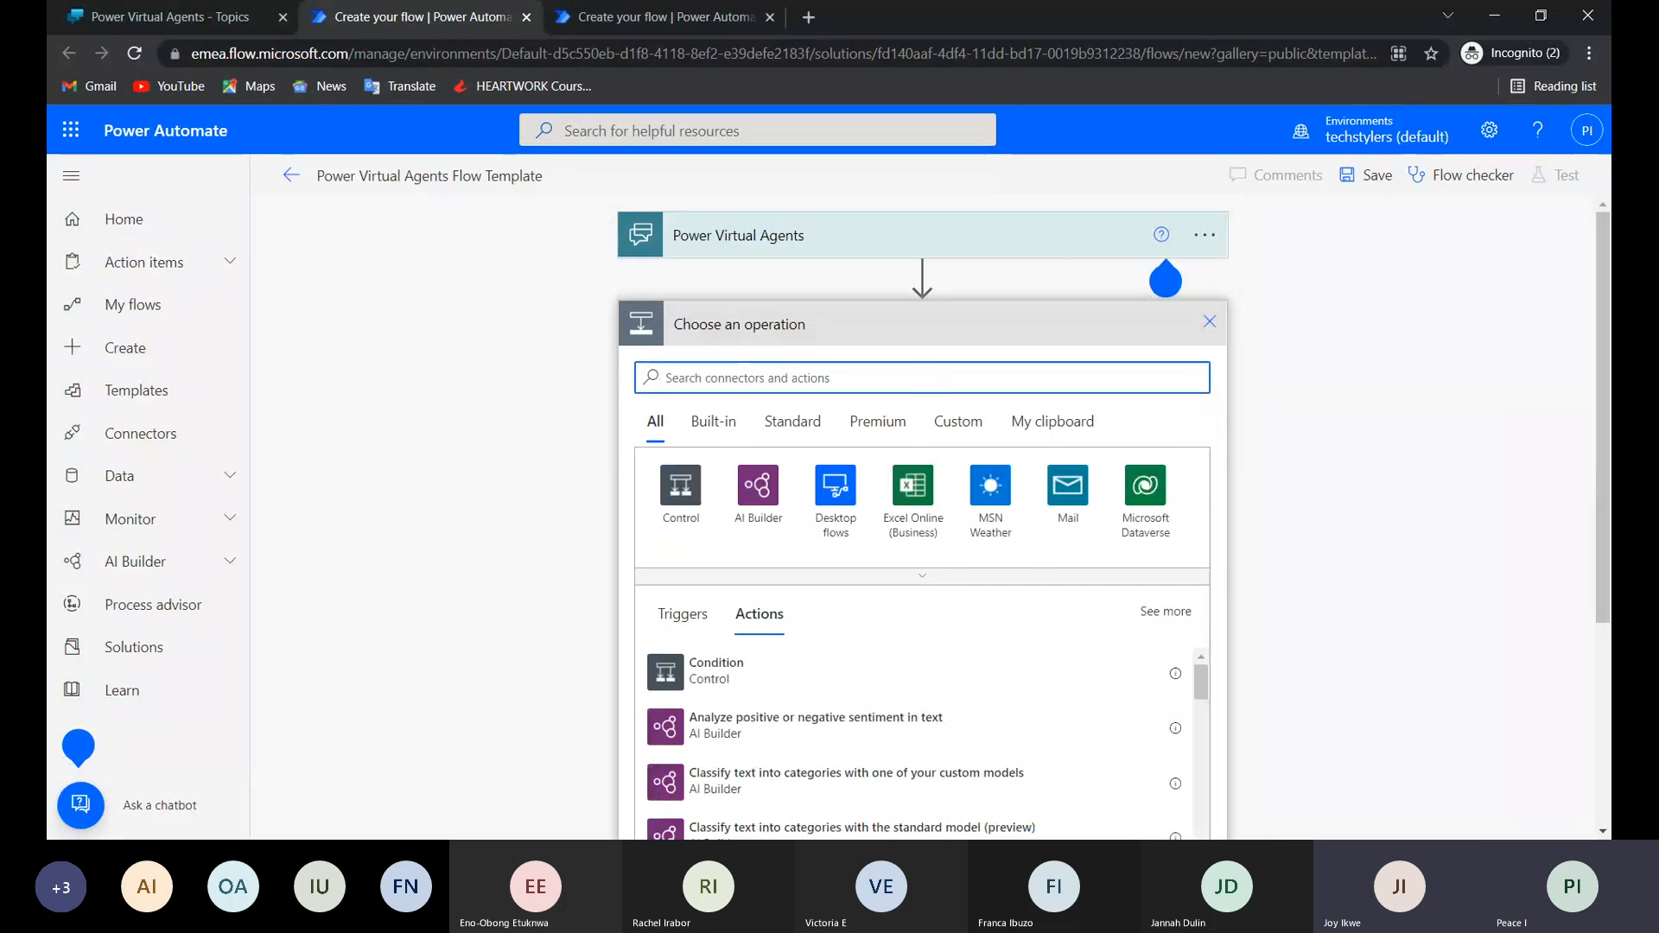
text(off)
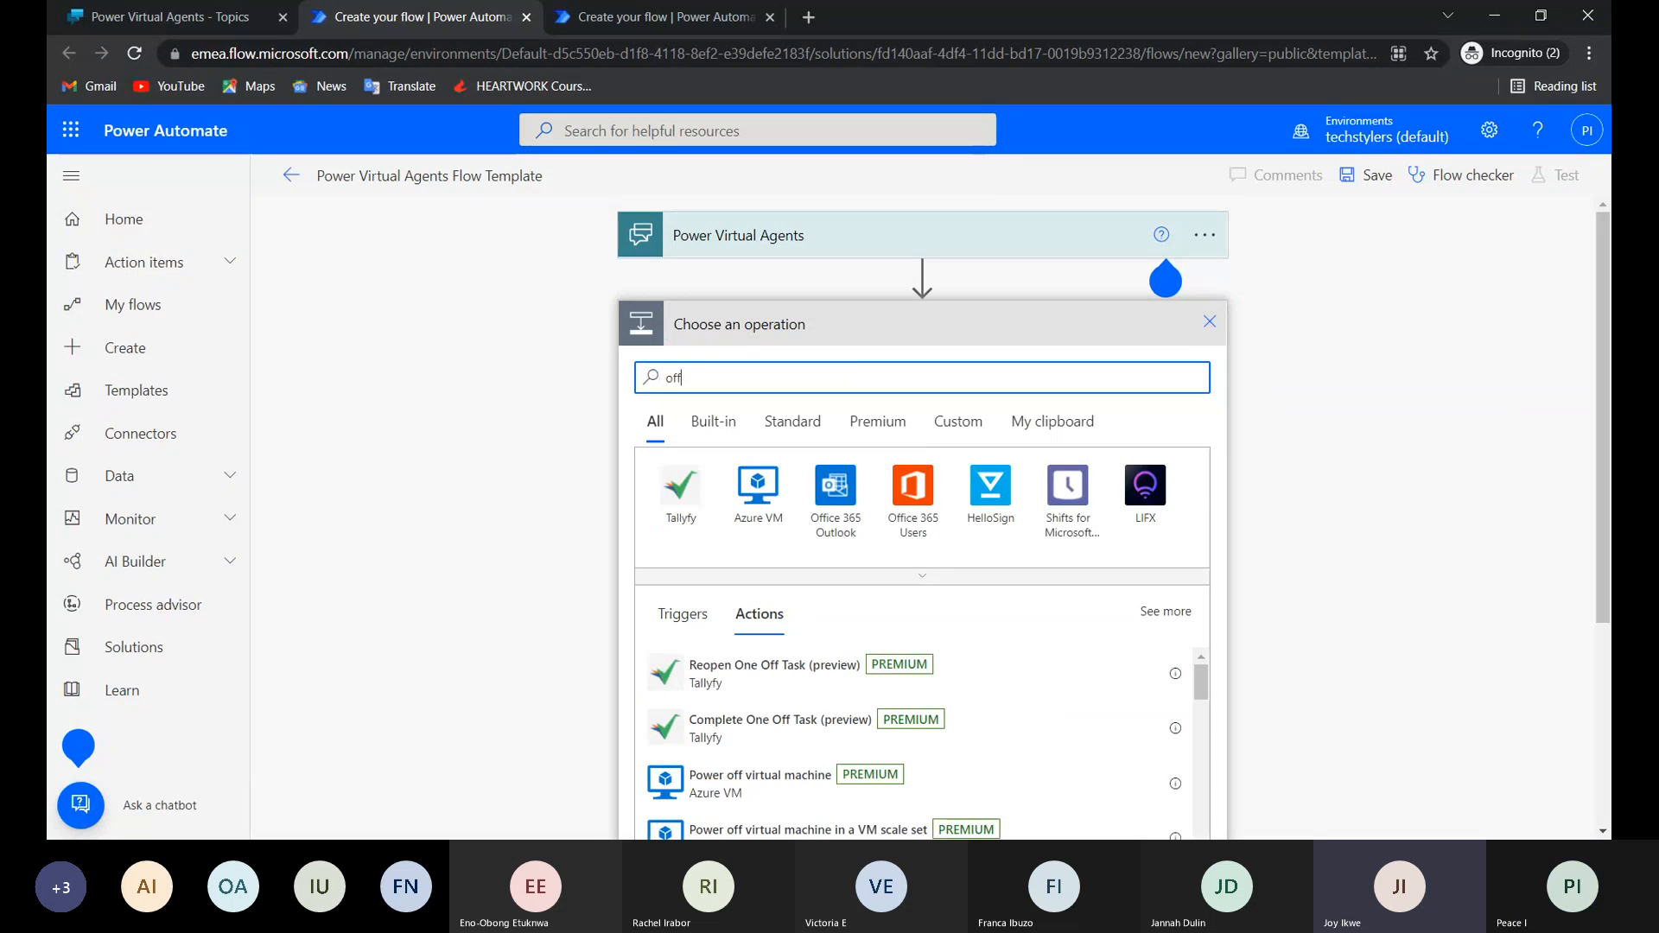
scroll(918, 406, down, 2)
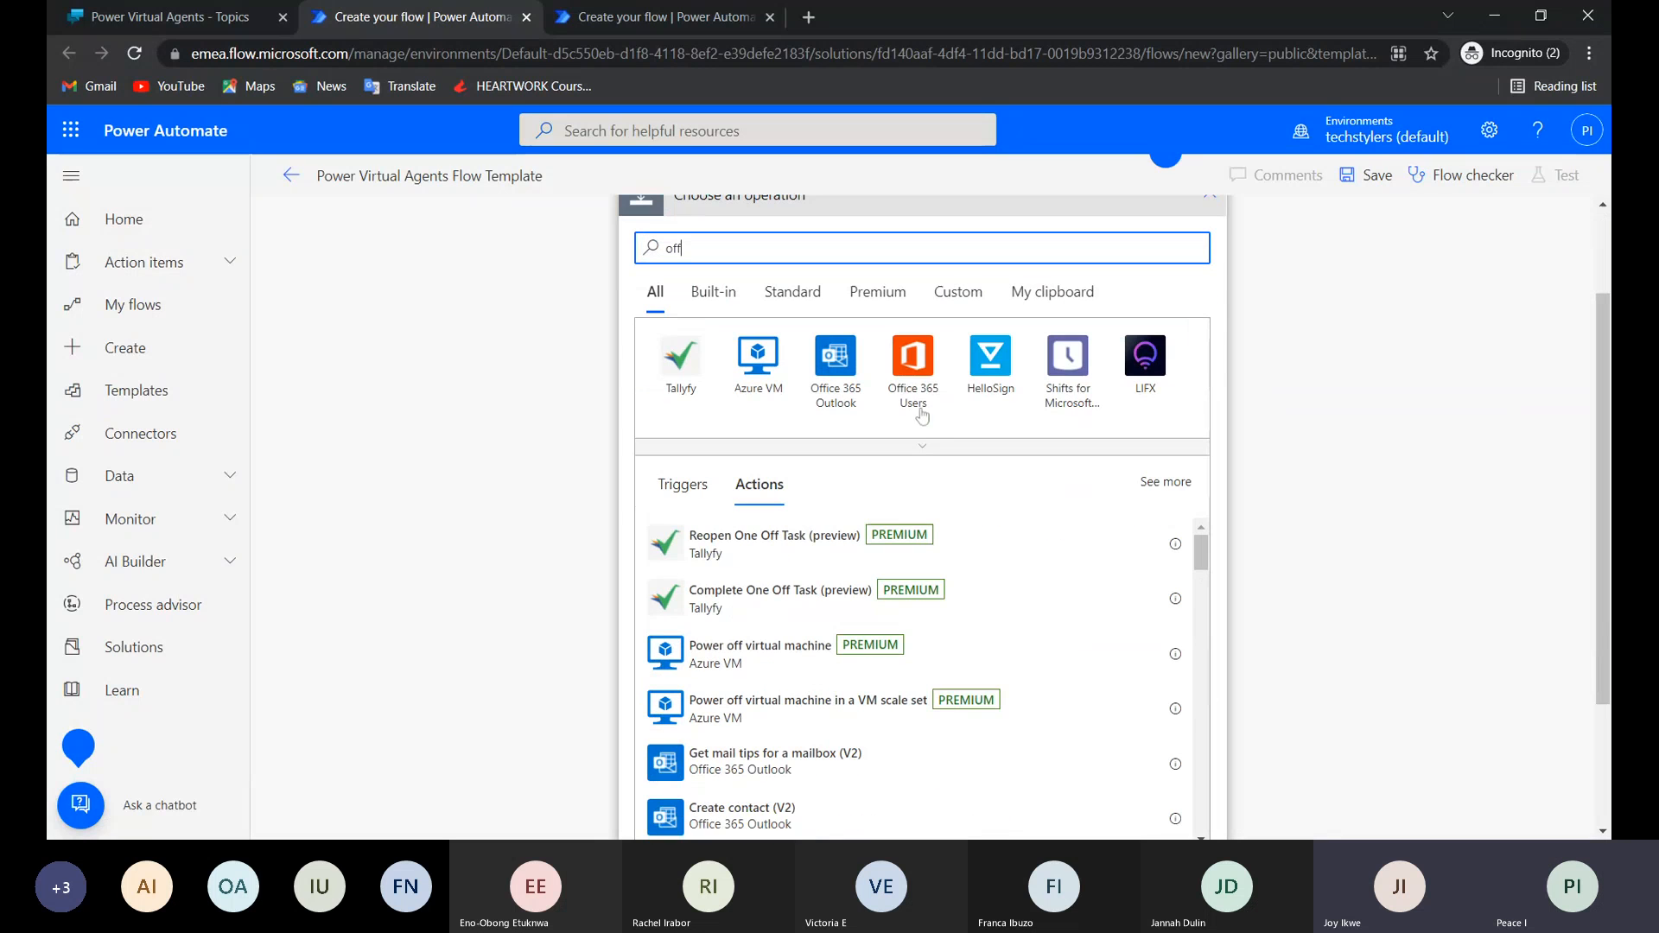
click(916, 367)
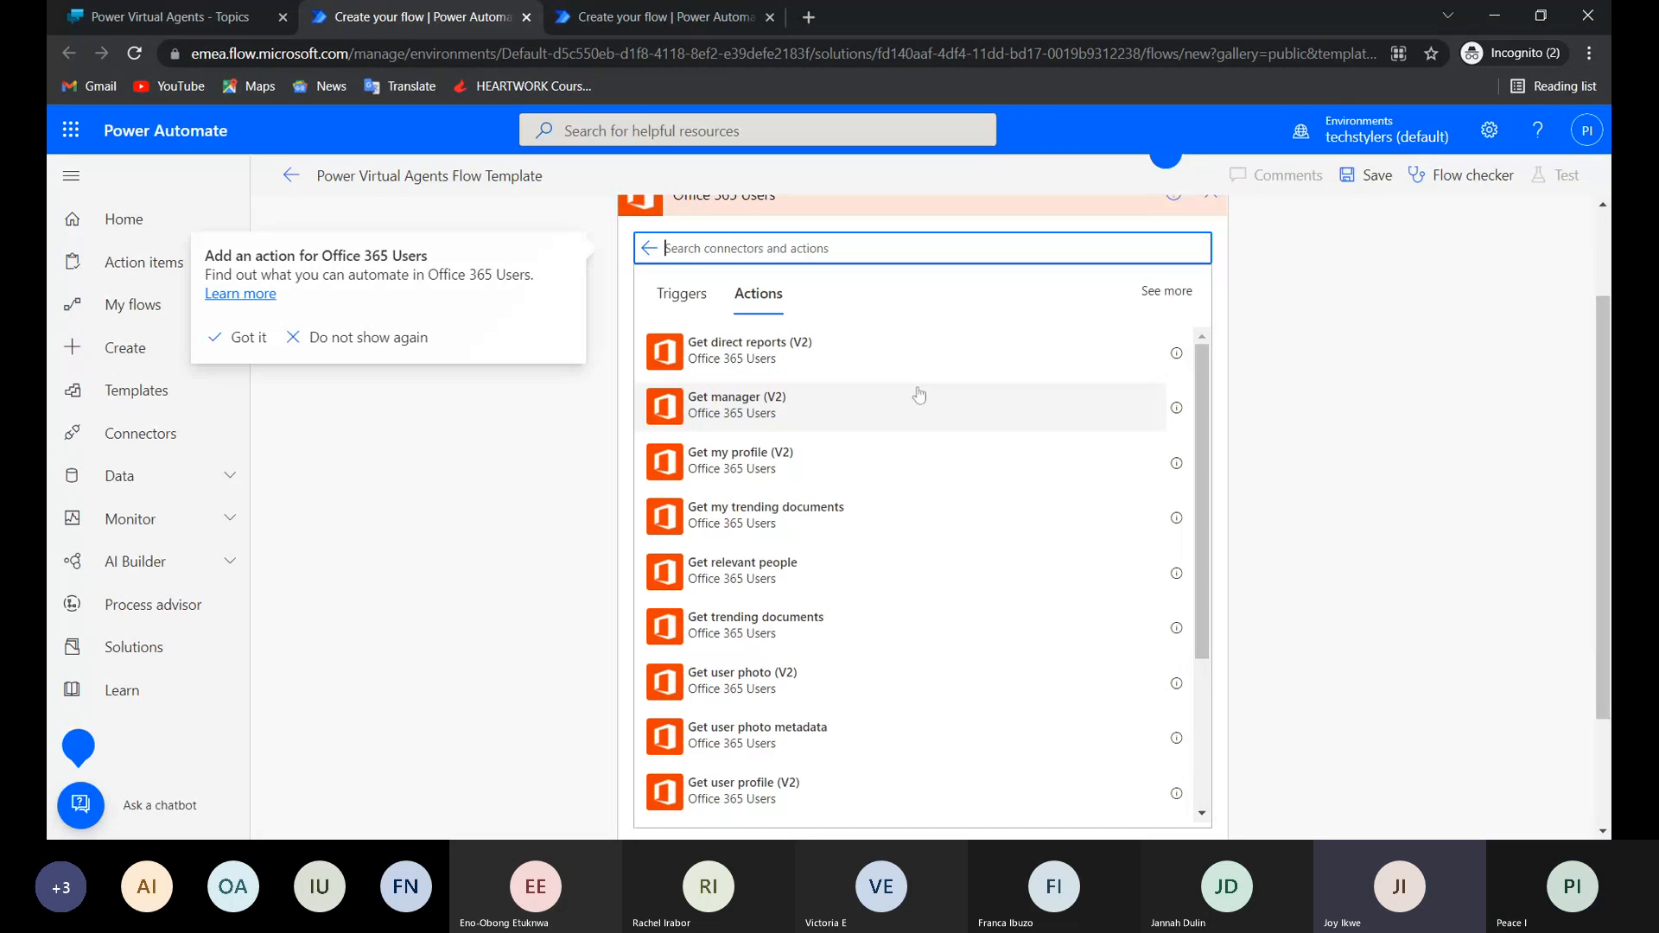
click(859, 459)
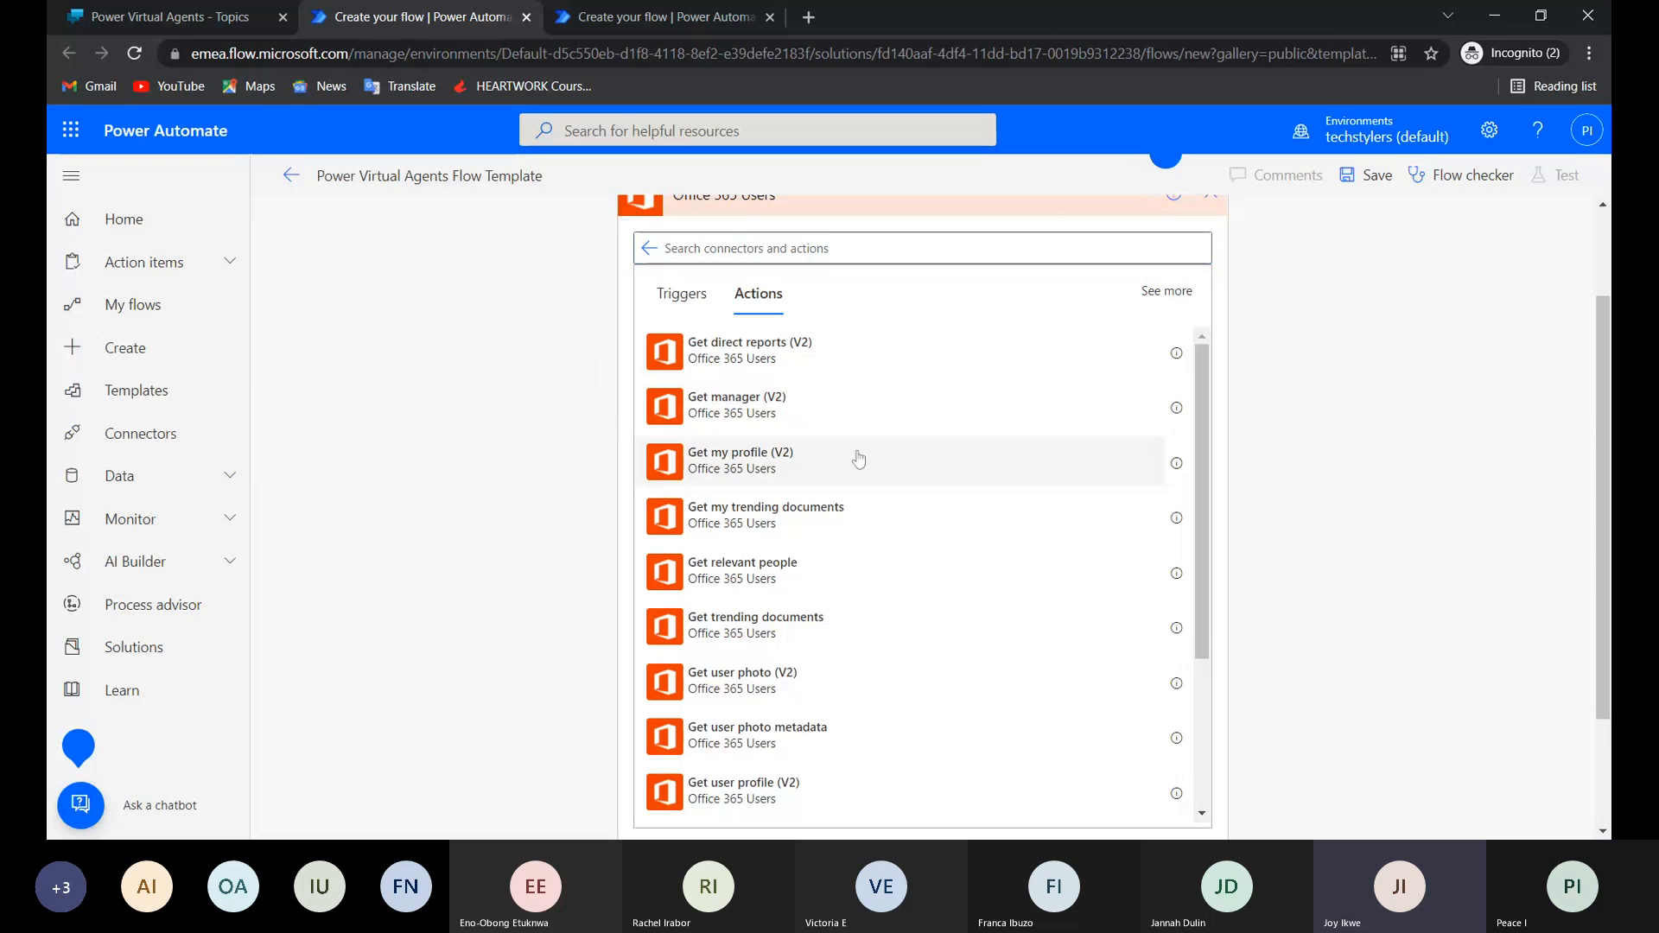
click(859, 459)
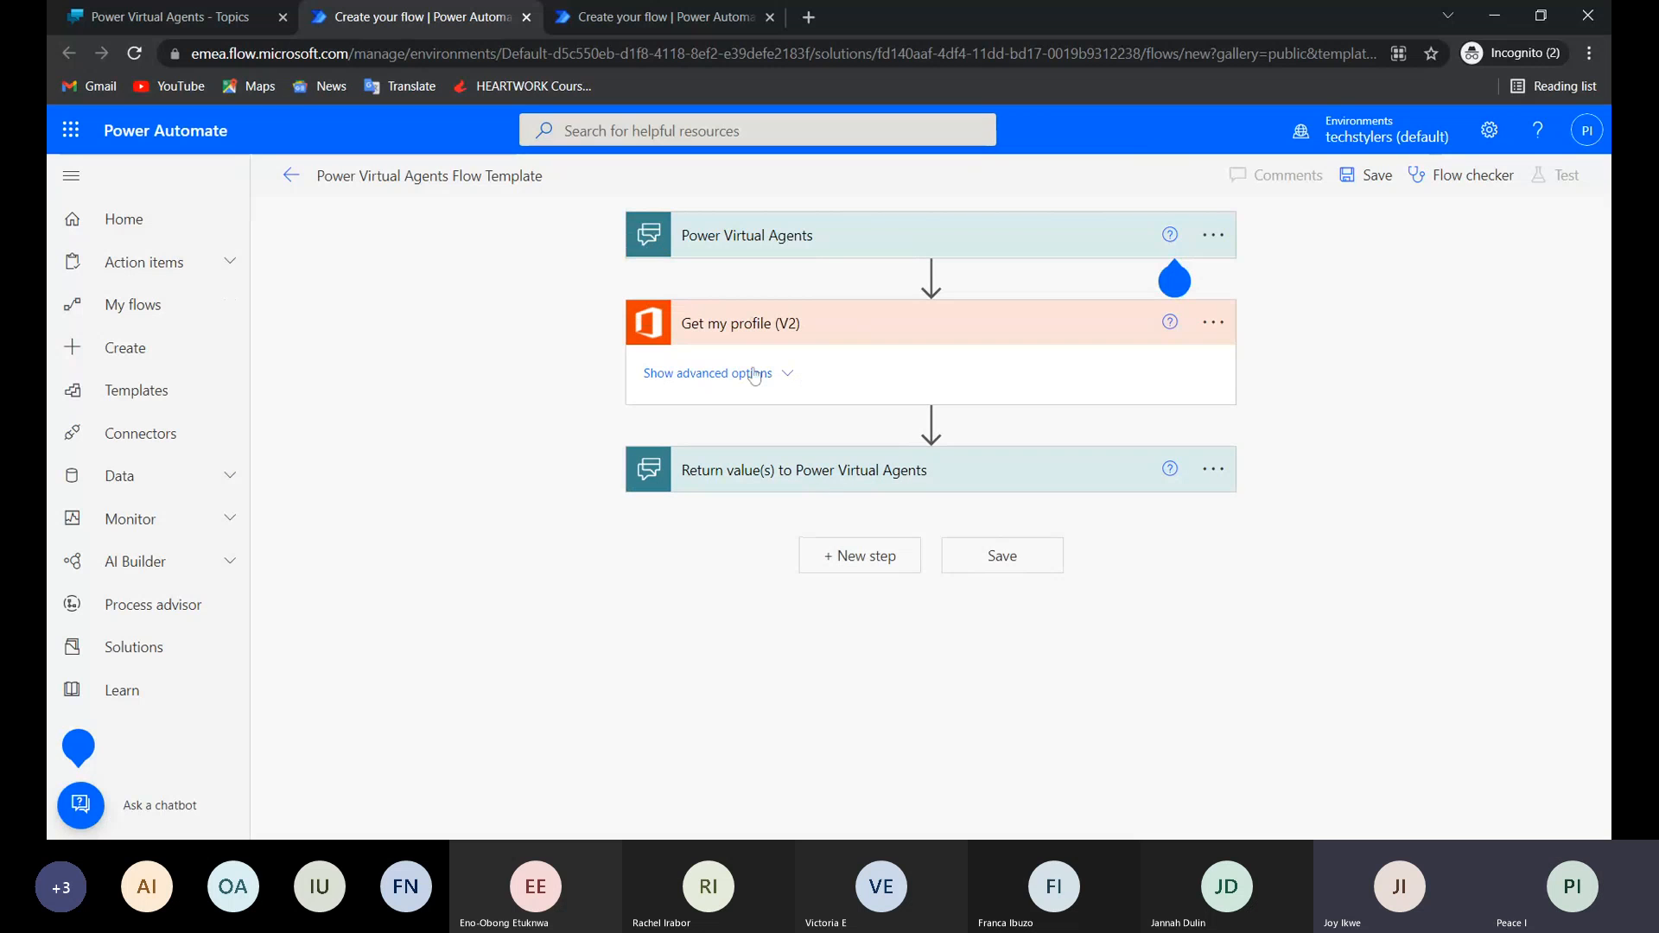
Try the Name dynamic content in the advanced Select fields option of Get my profile (V2) and remove it again.
click(754, 375)
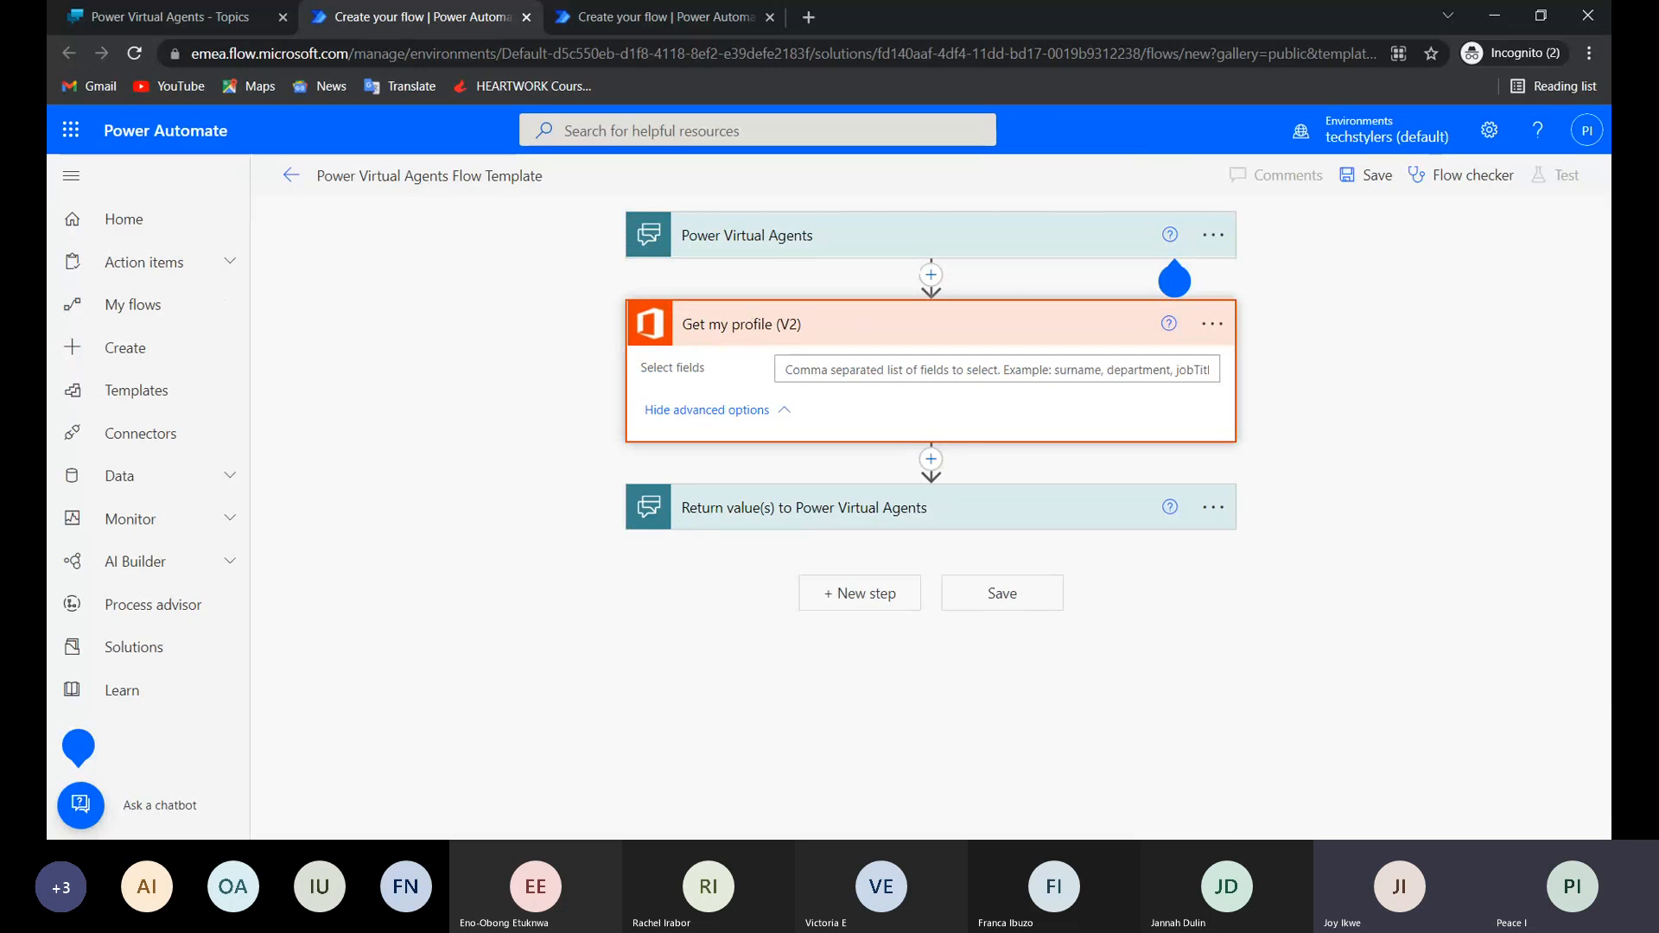
click(1019, 370)
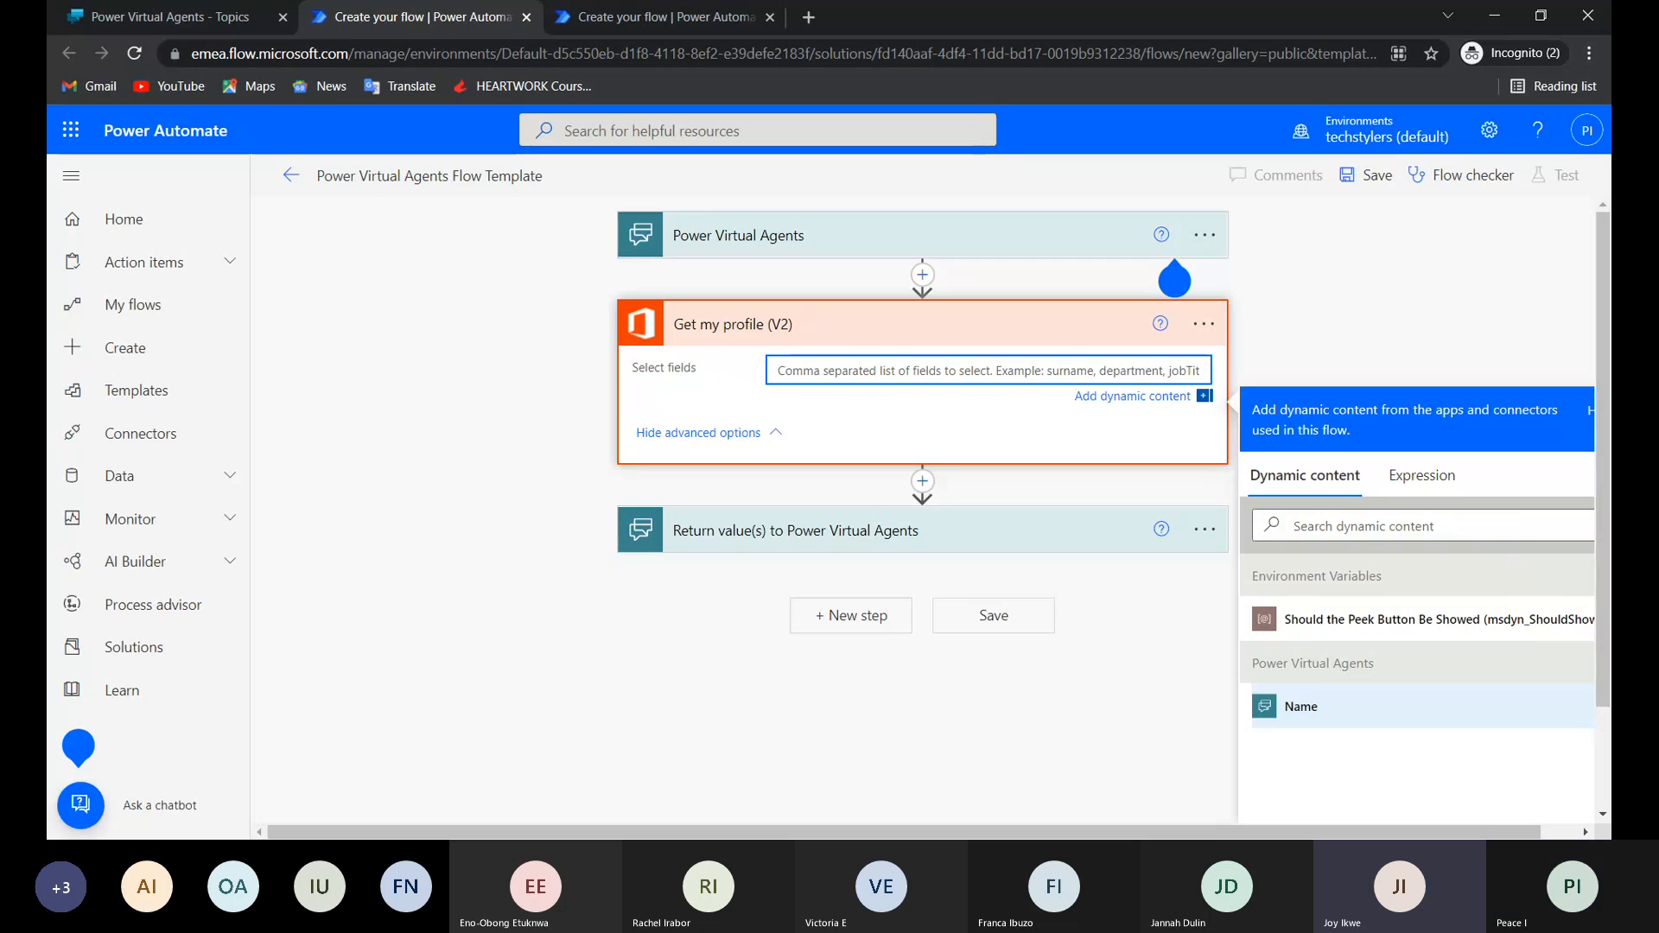
click(1286, 707)
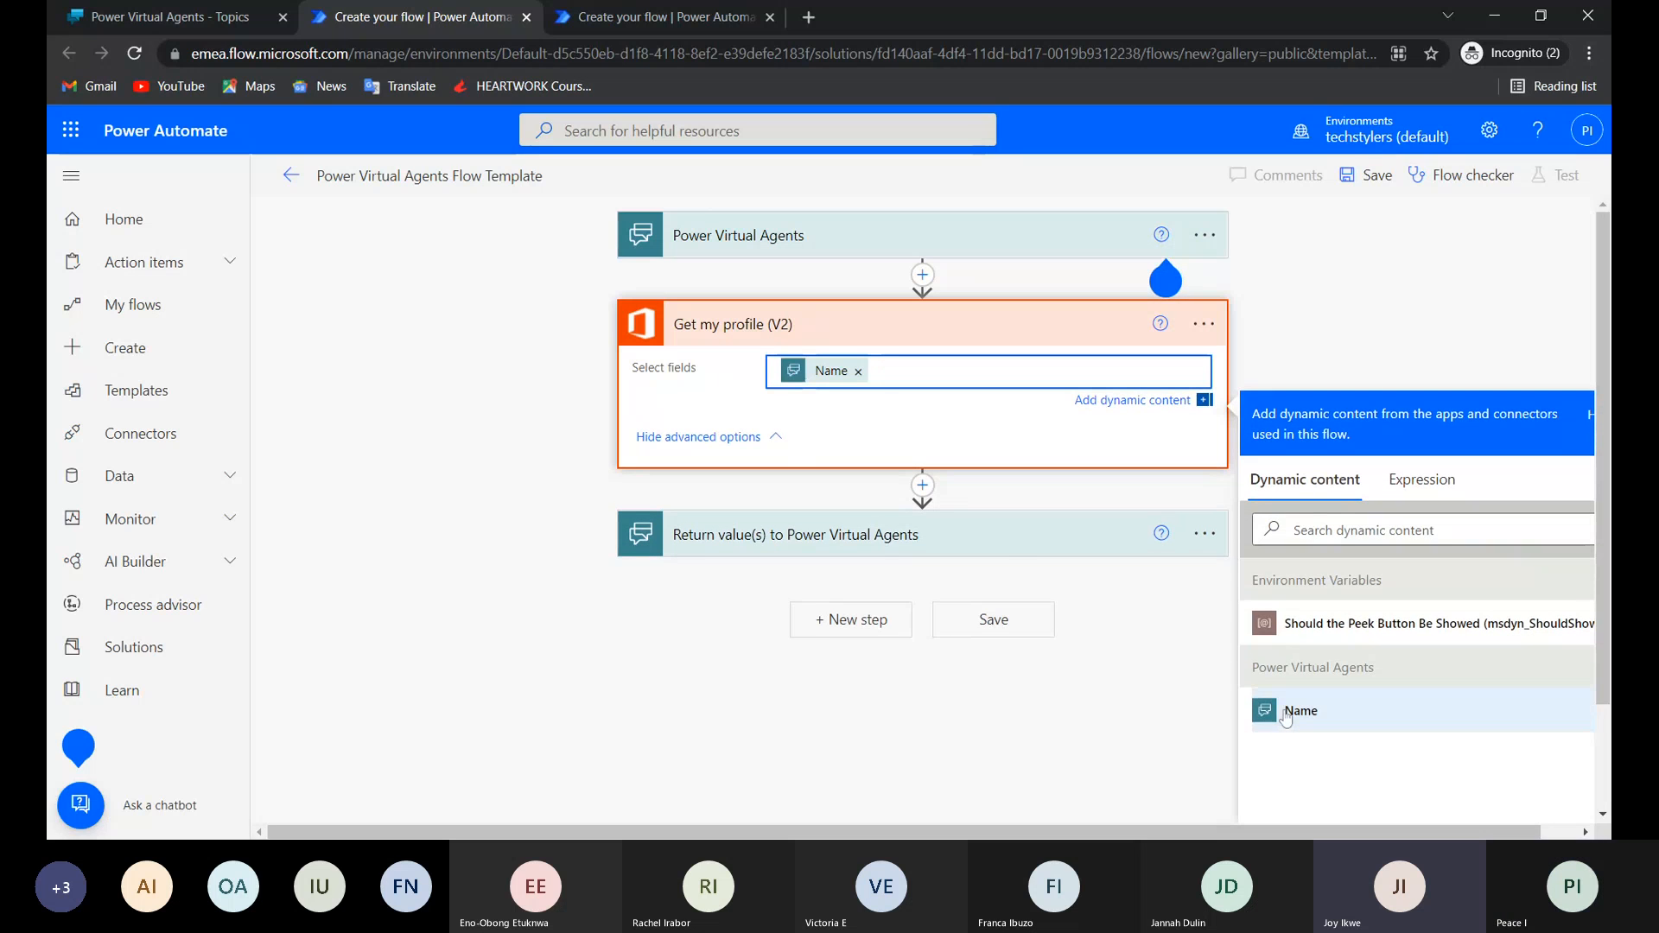
click(859, 372)
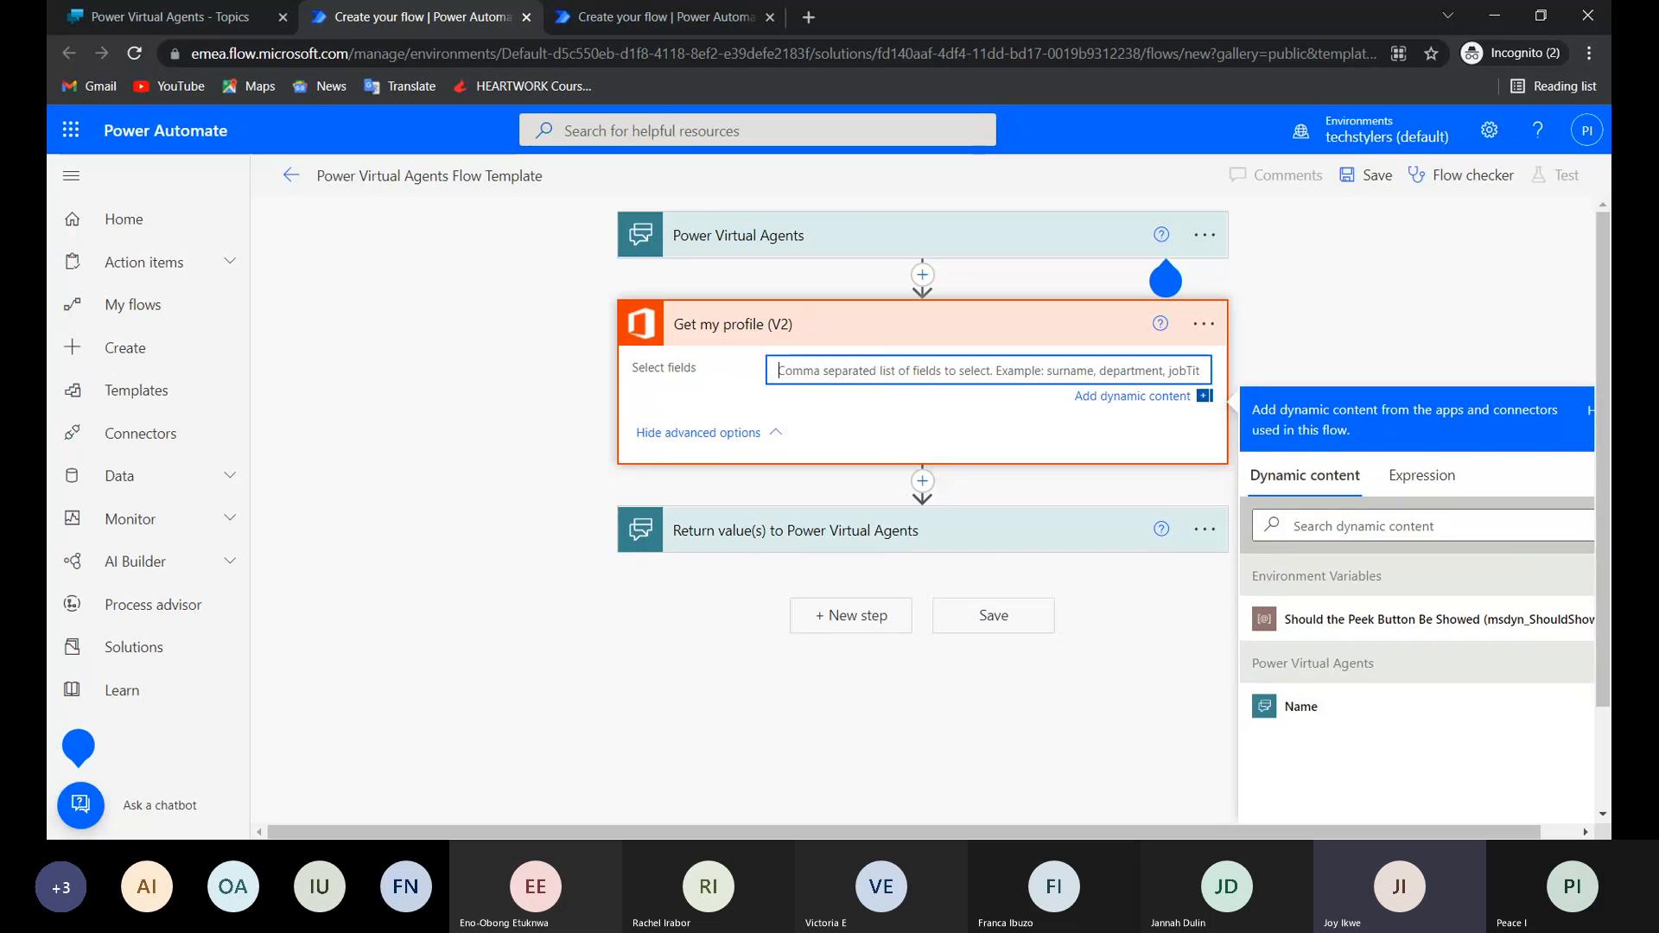
Delete the Get my profile (V2) action from the flow and dismiss the help callout.
click(1161, 323)
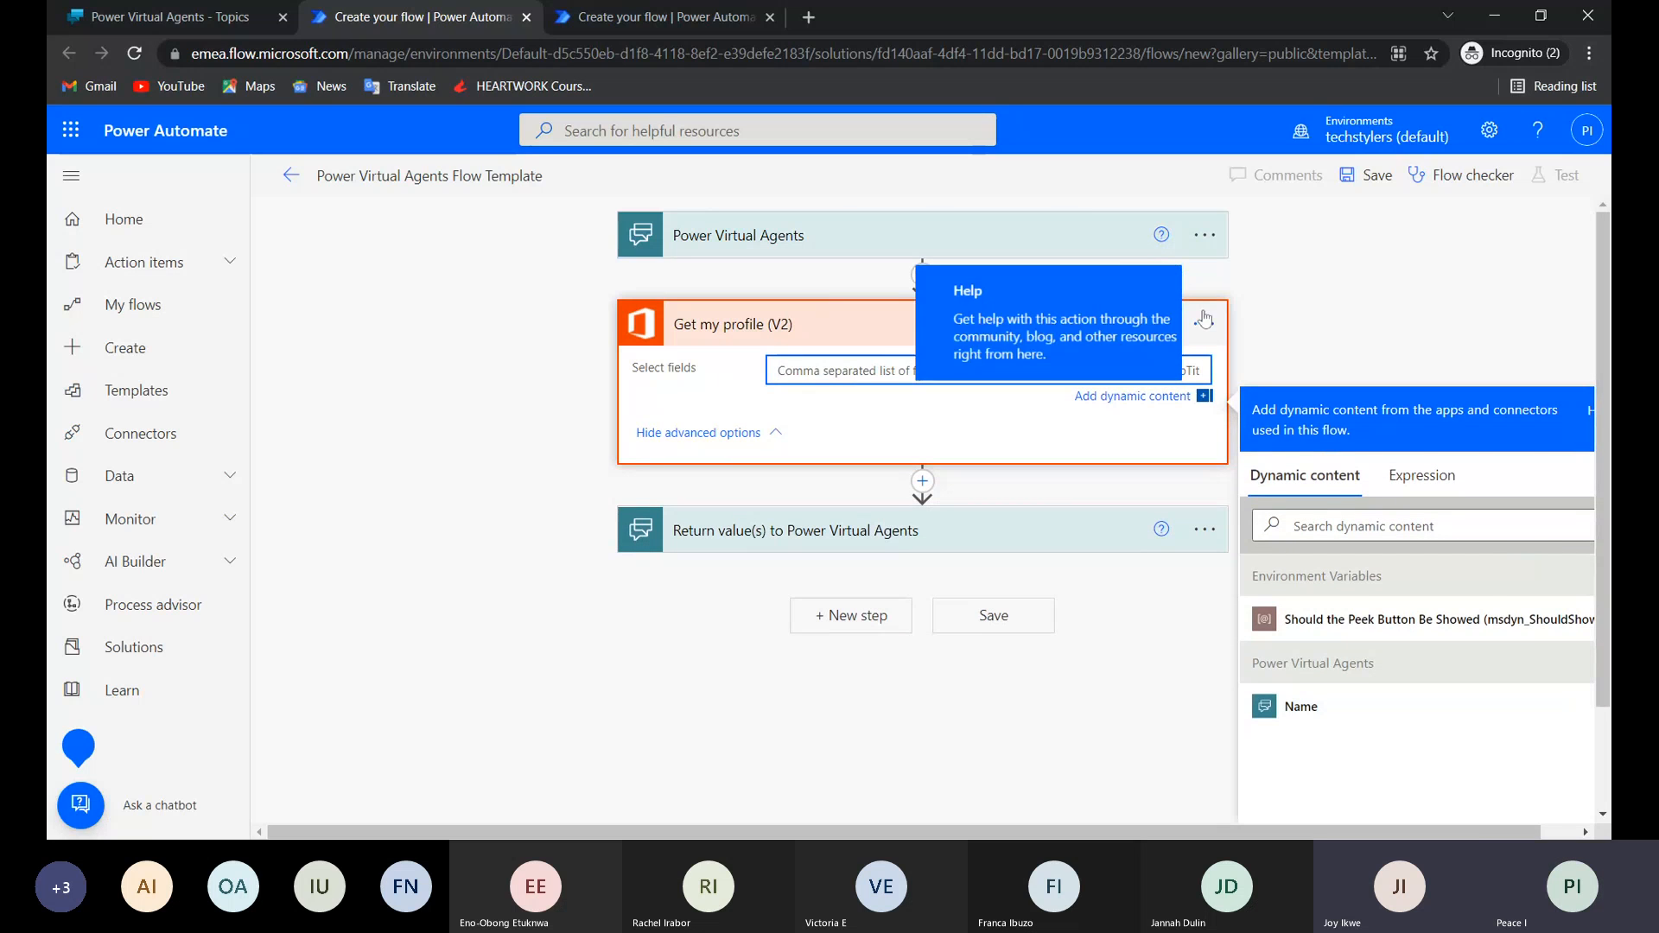
click(1204, 323)
click(1148, 421)
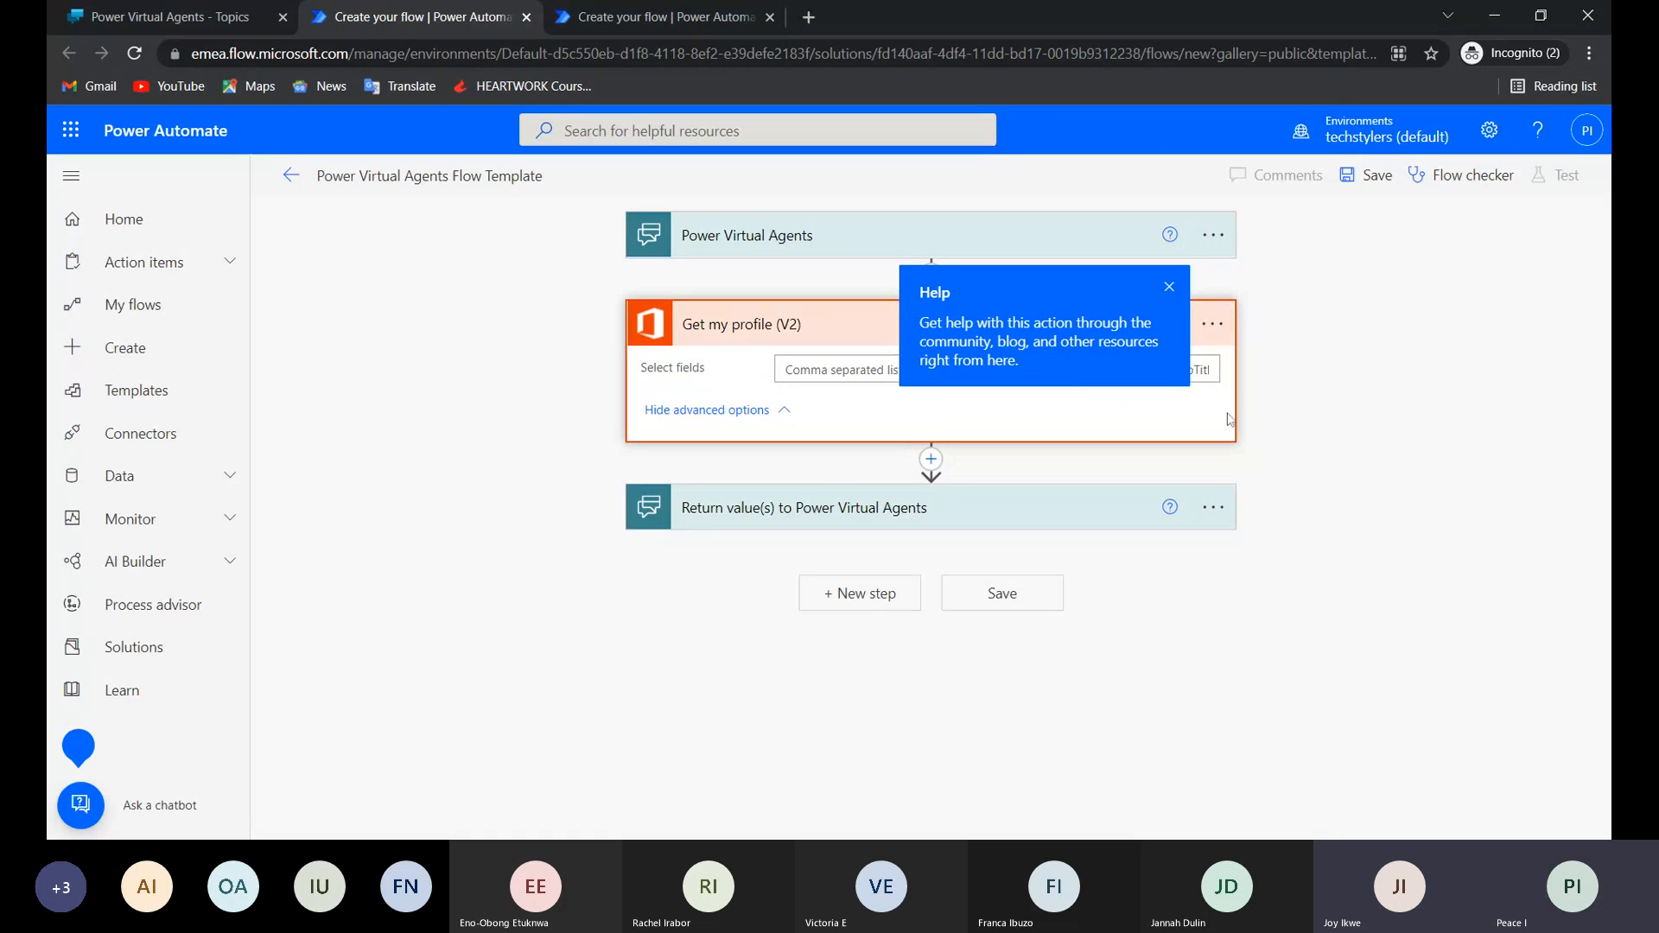
click(1210, 324)
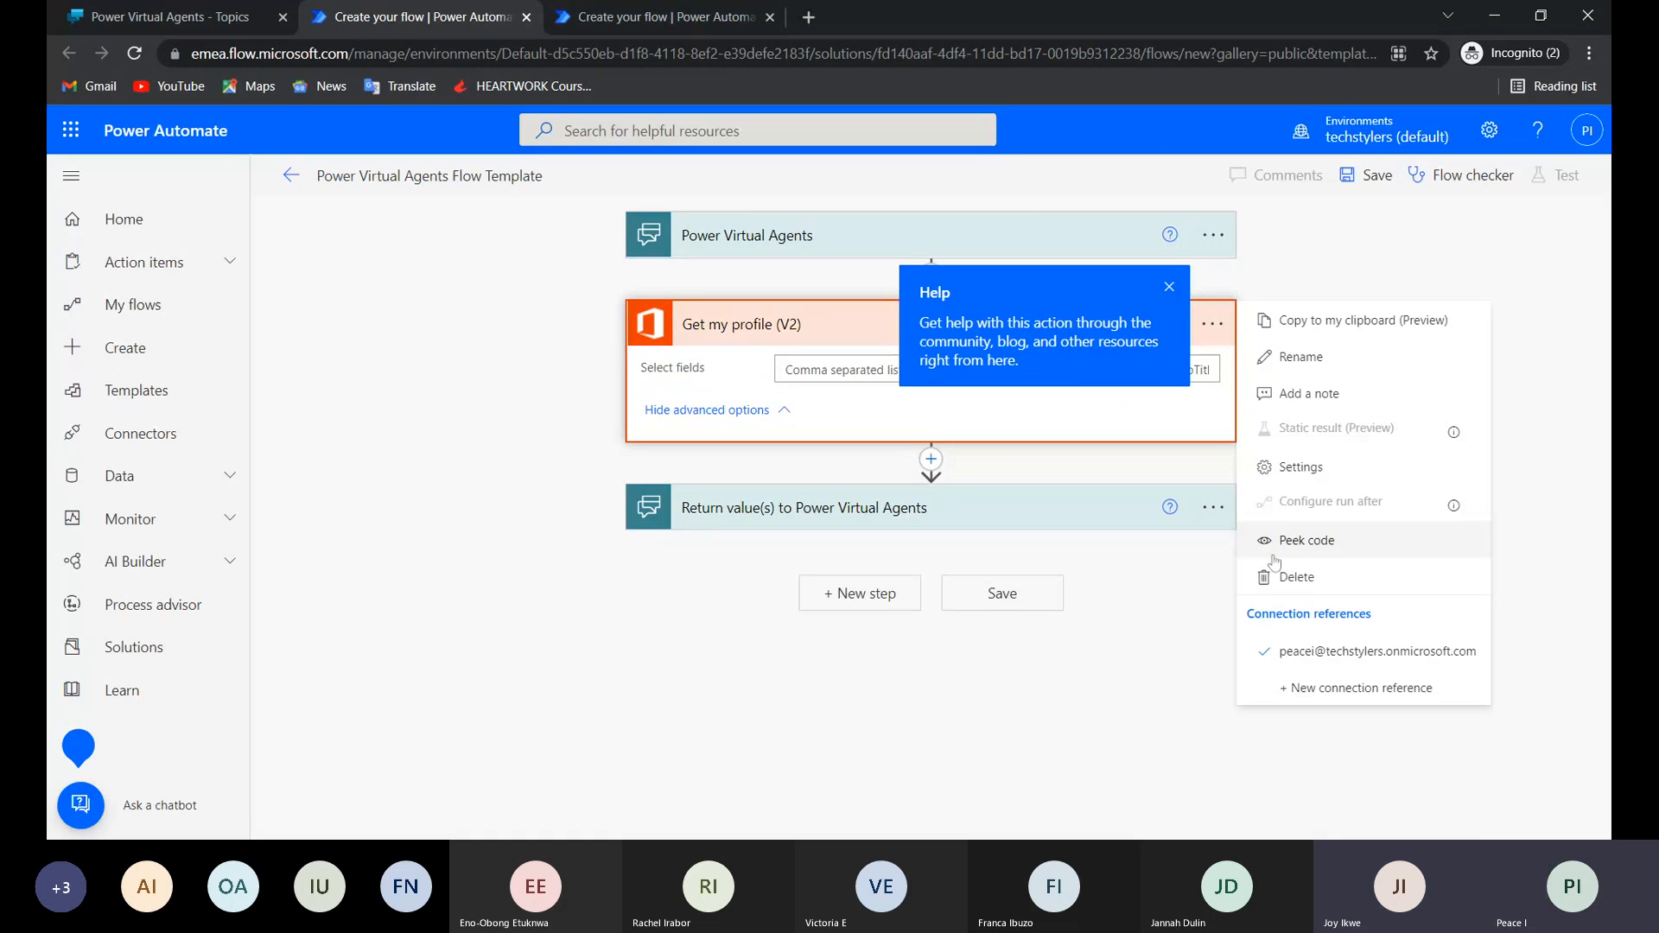
click(1291, 576)
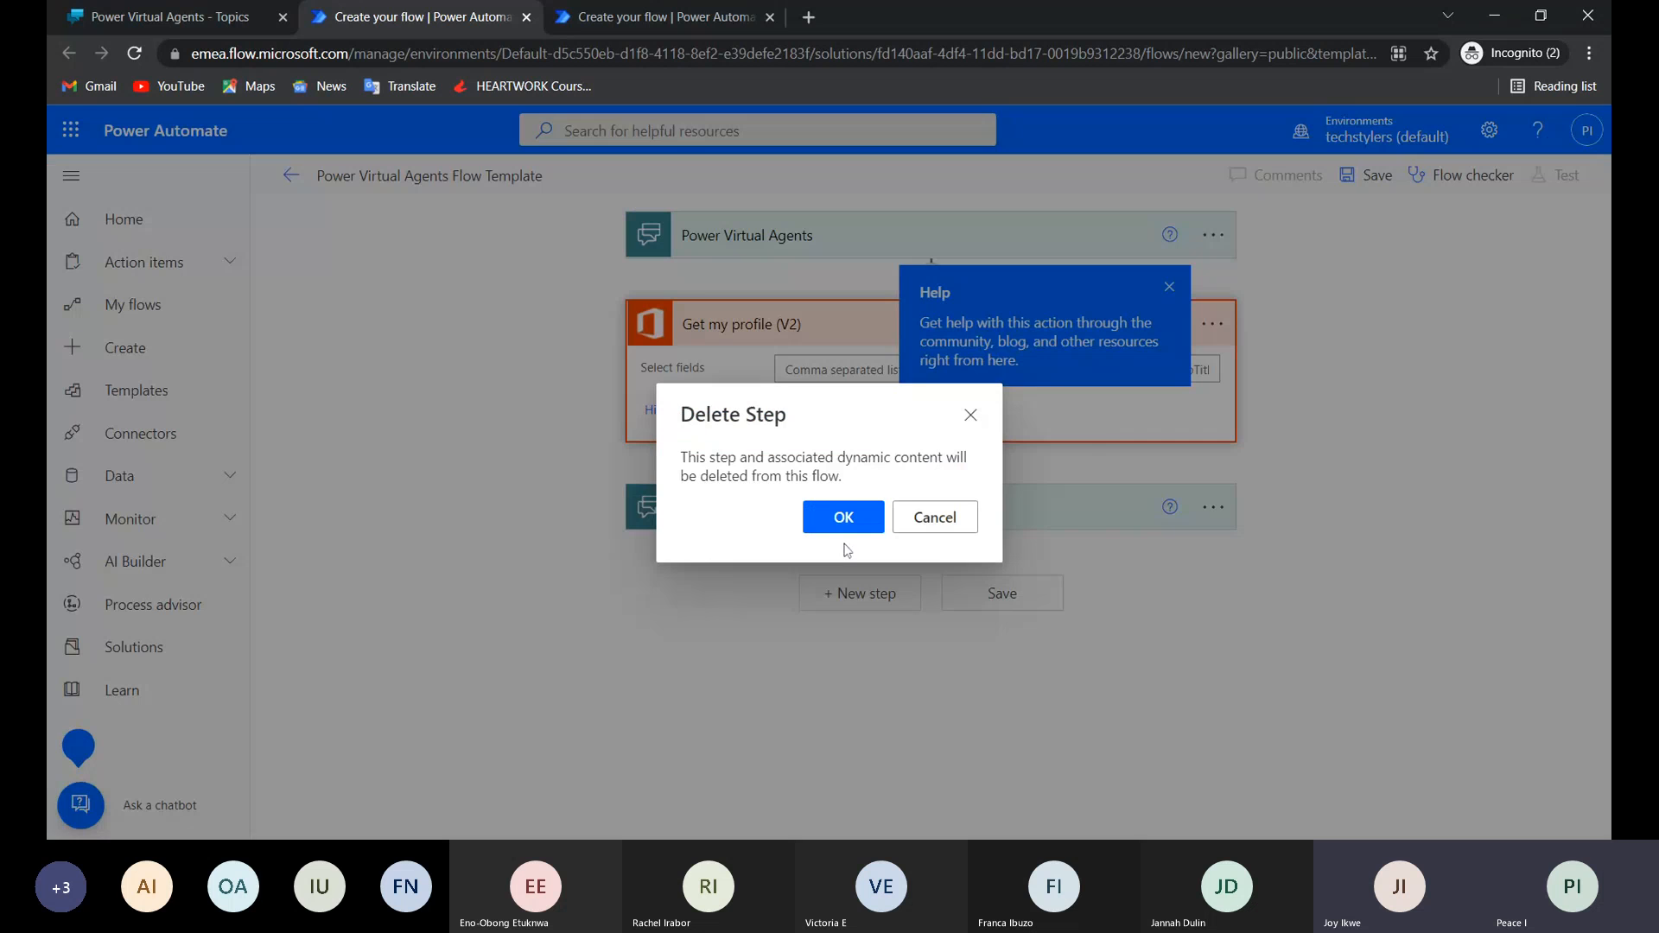
click(836, 517)
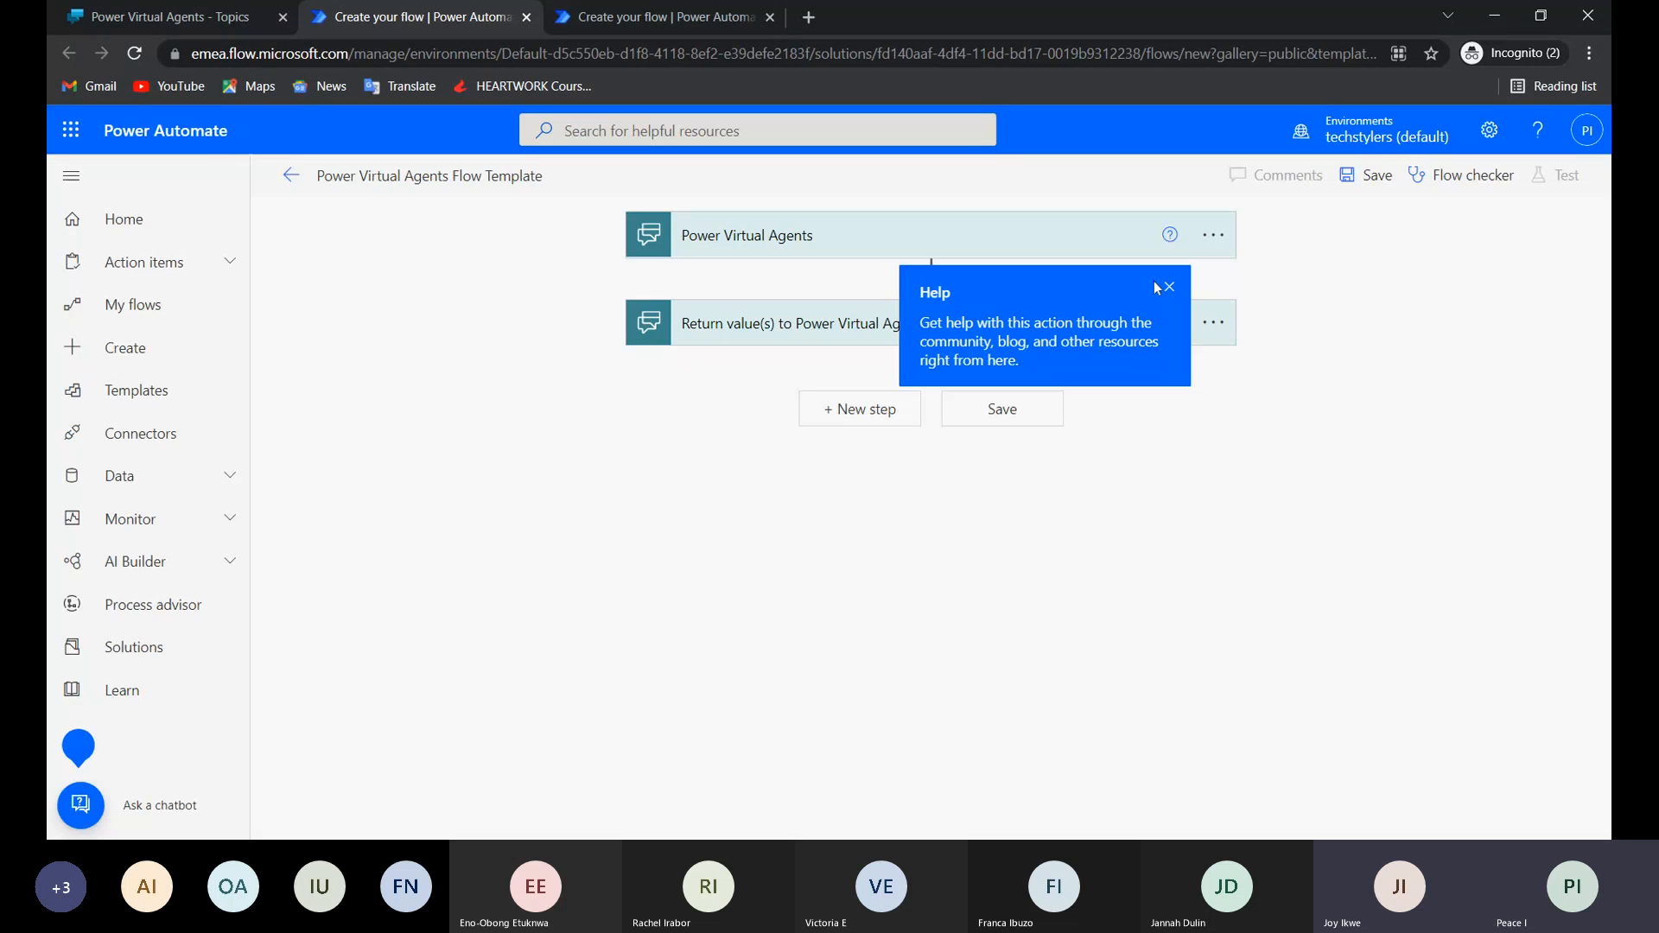
click(1167, 286)
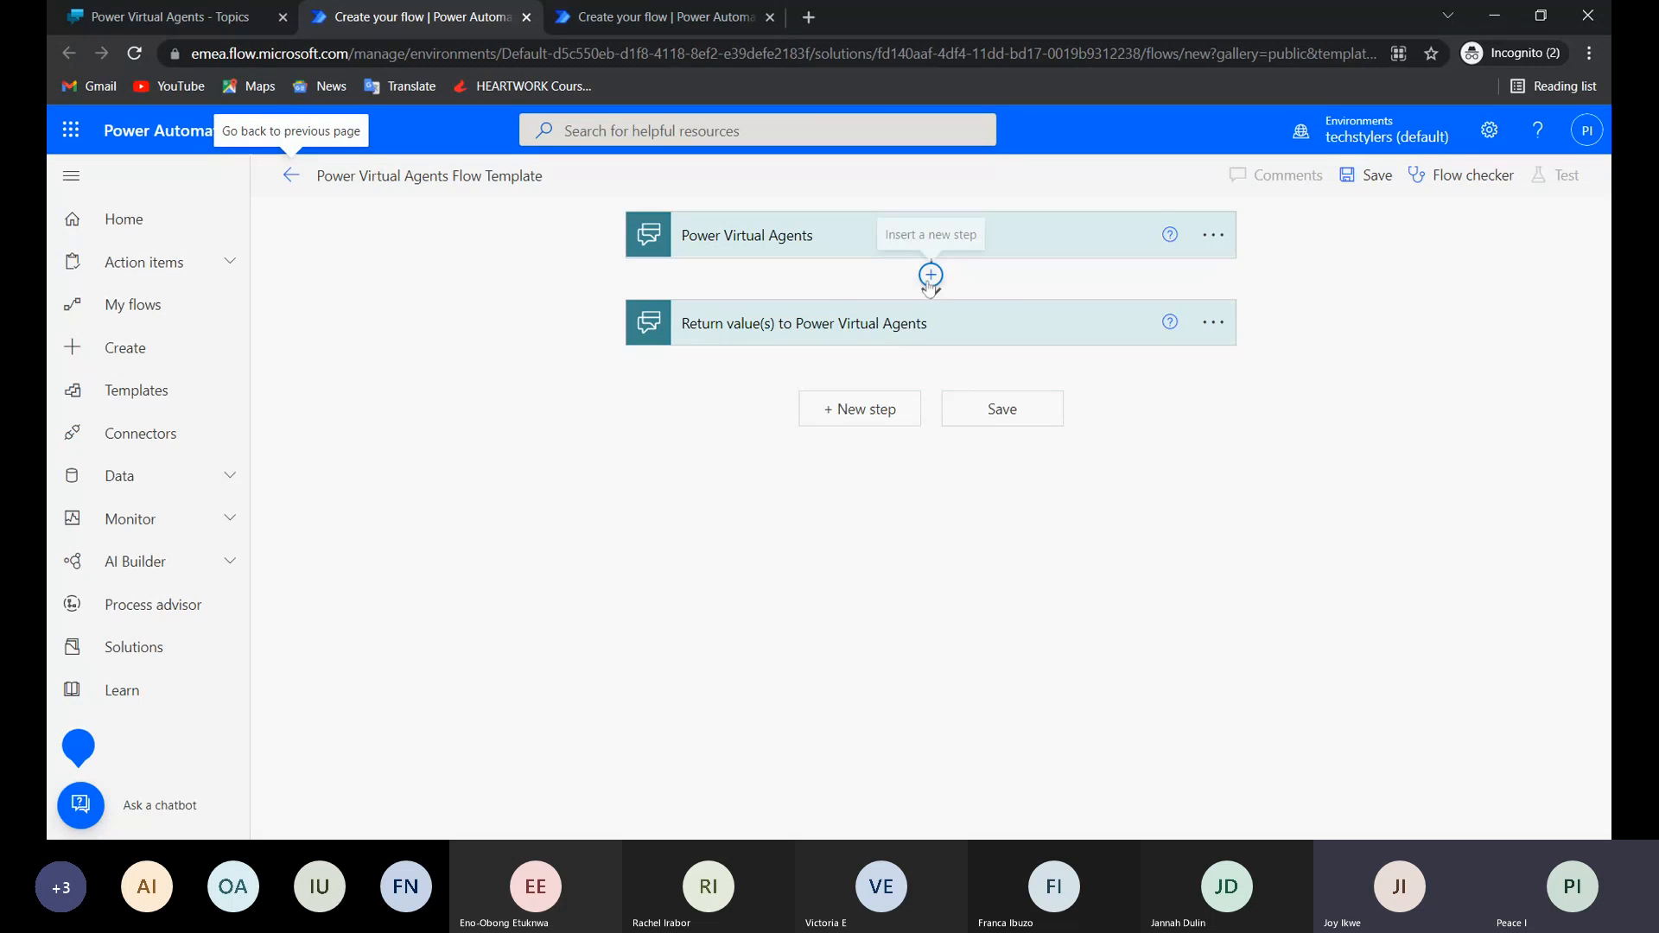
Insert the Office 365 Users action Search for users (V2) after the trigger and set its search term to the Name dynamic content.
click(930, 275)
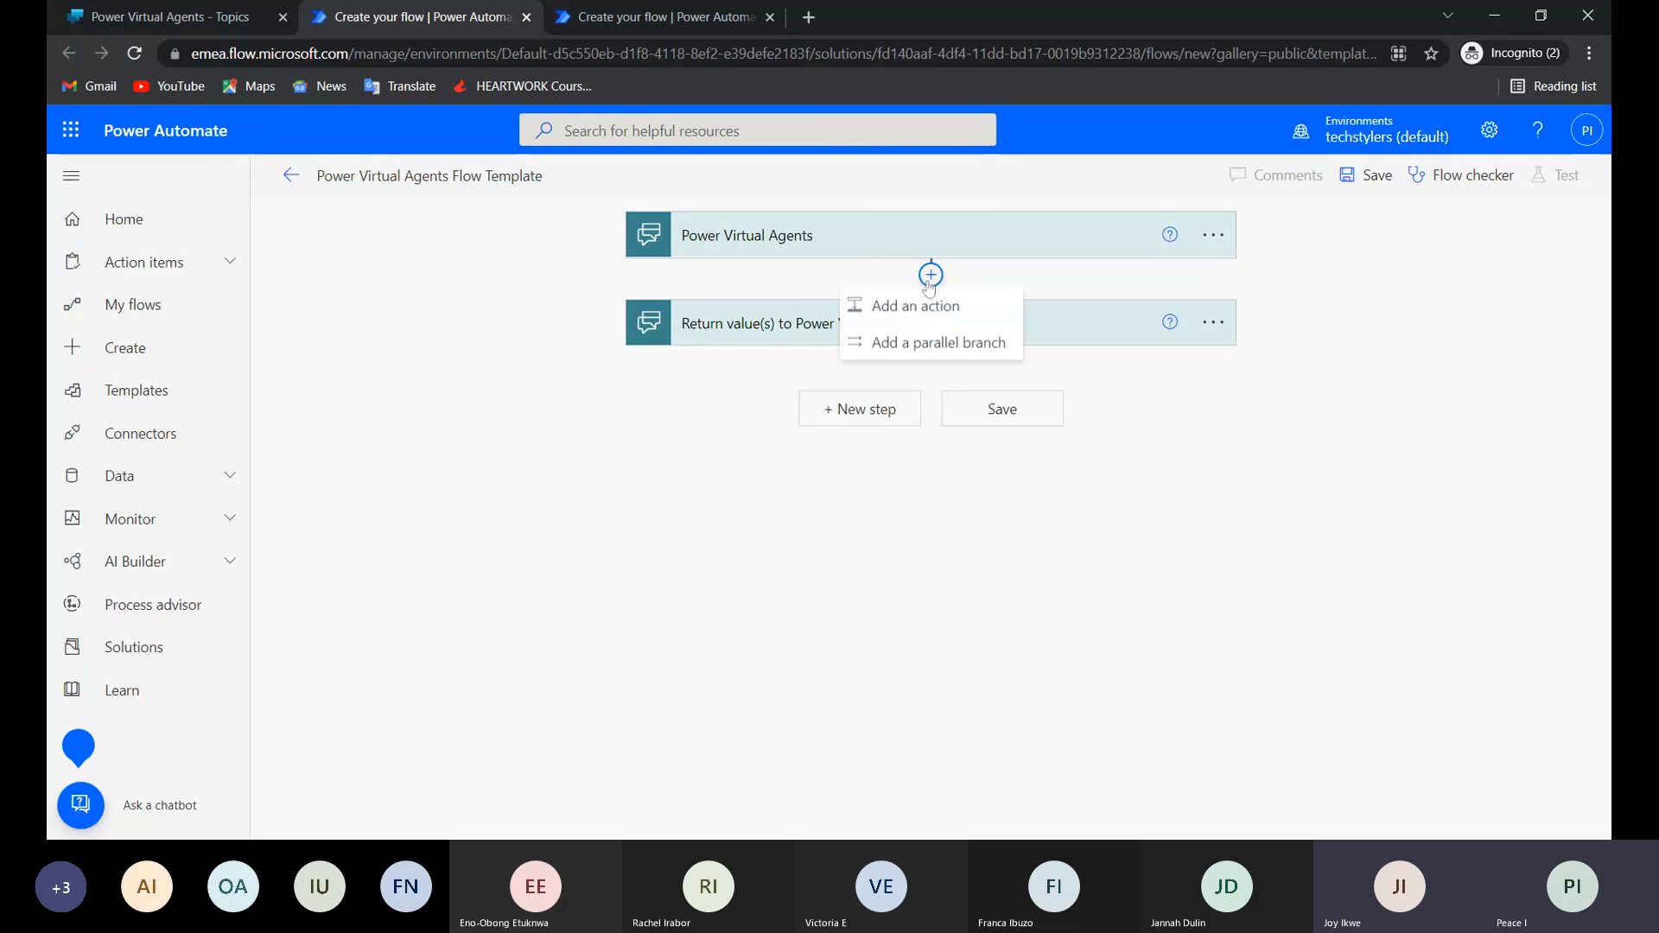
click(919, 323)
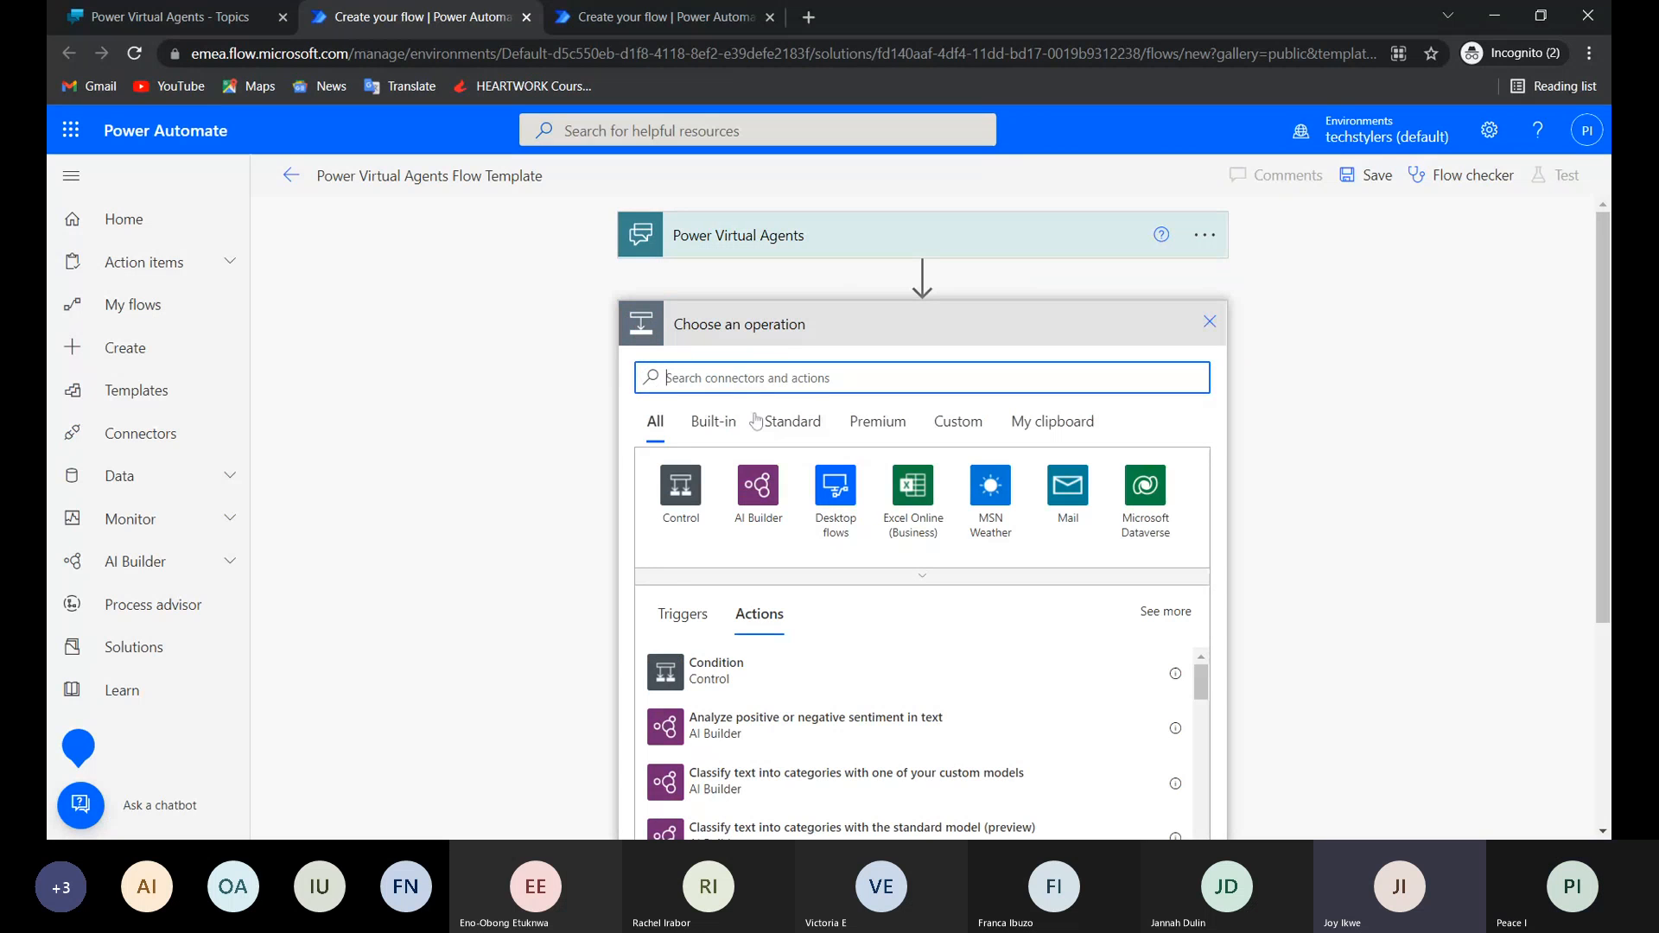
text(of)
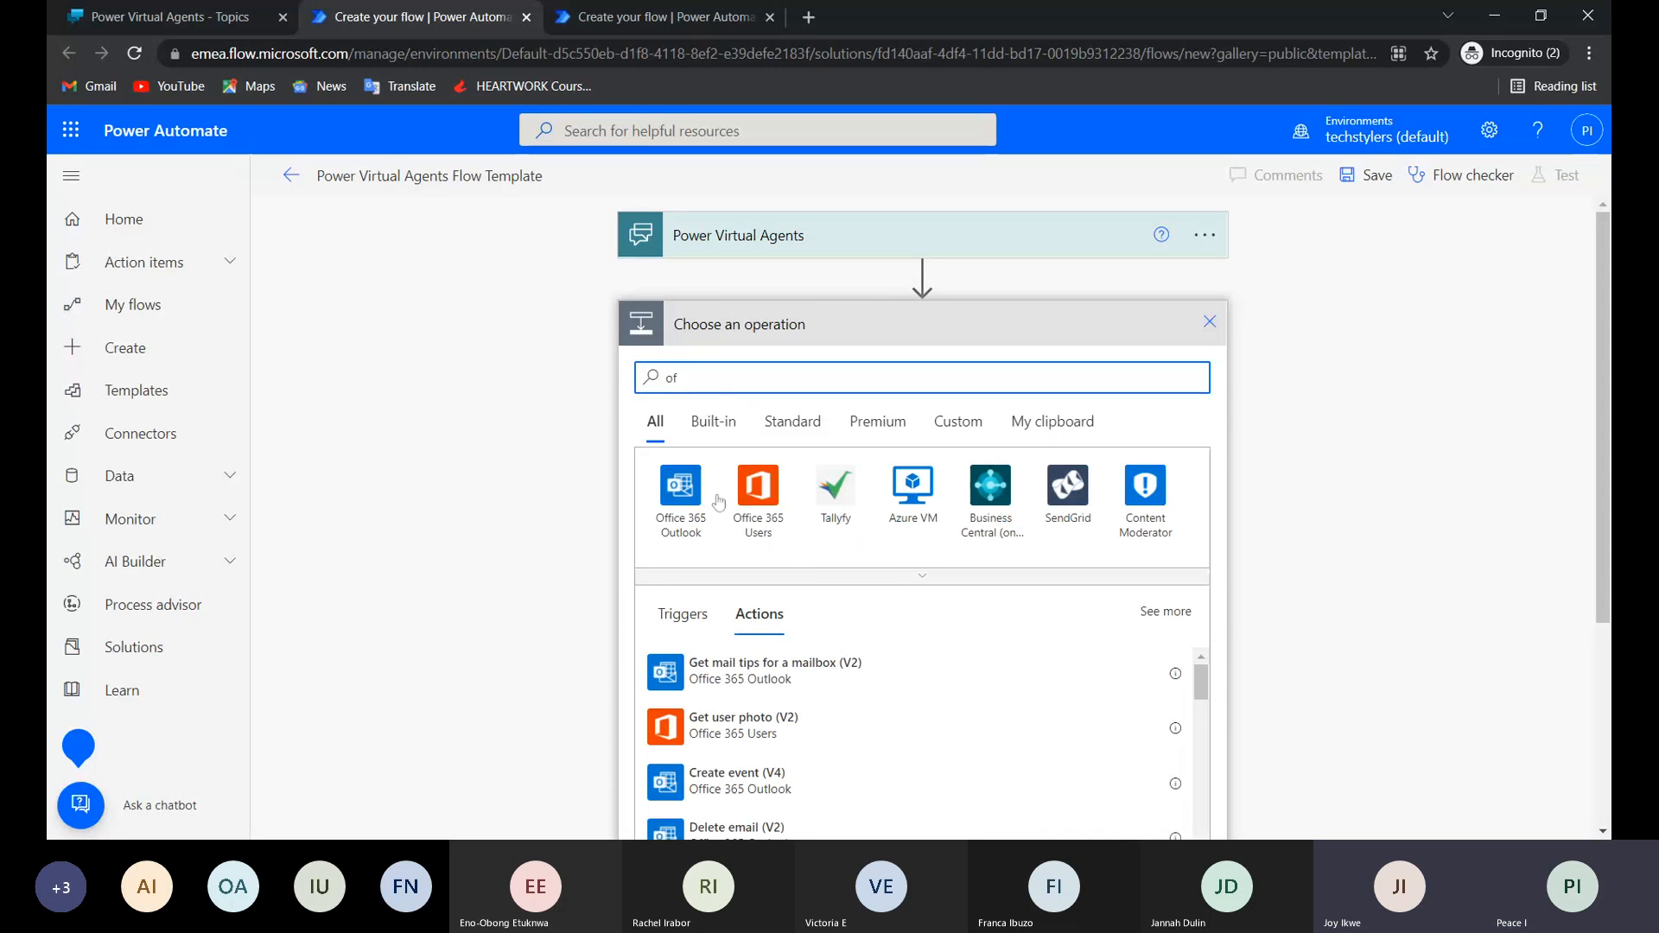
click(753, 534)
scroll(725, 661, down, 3)
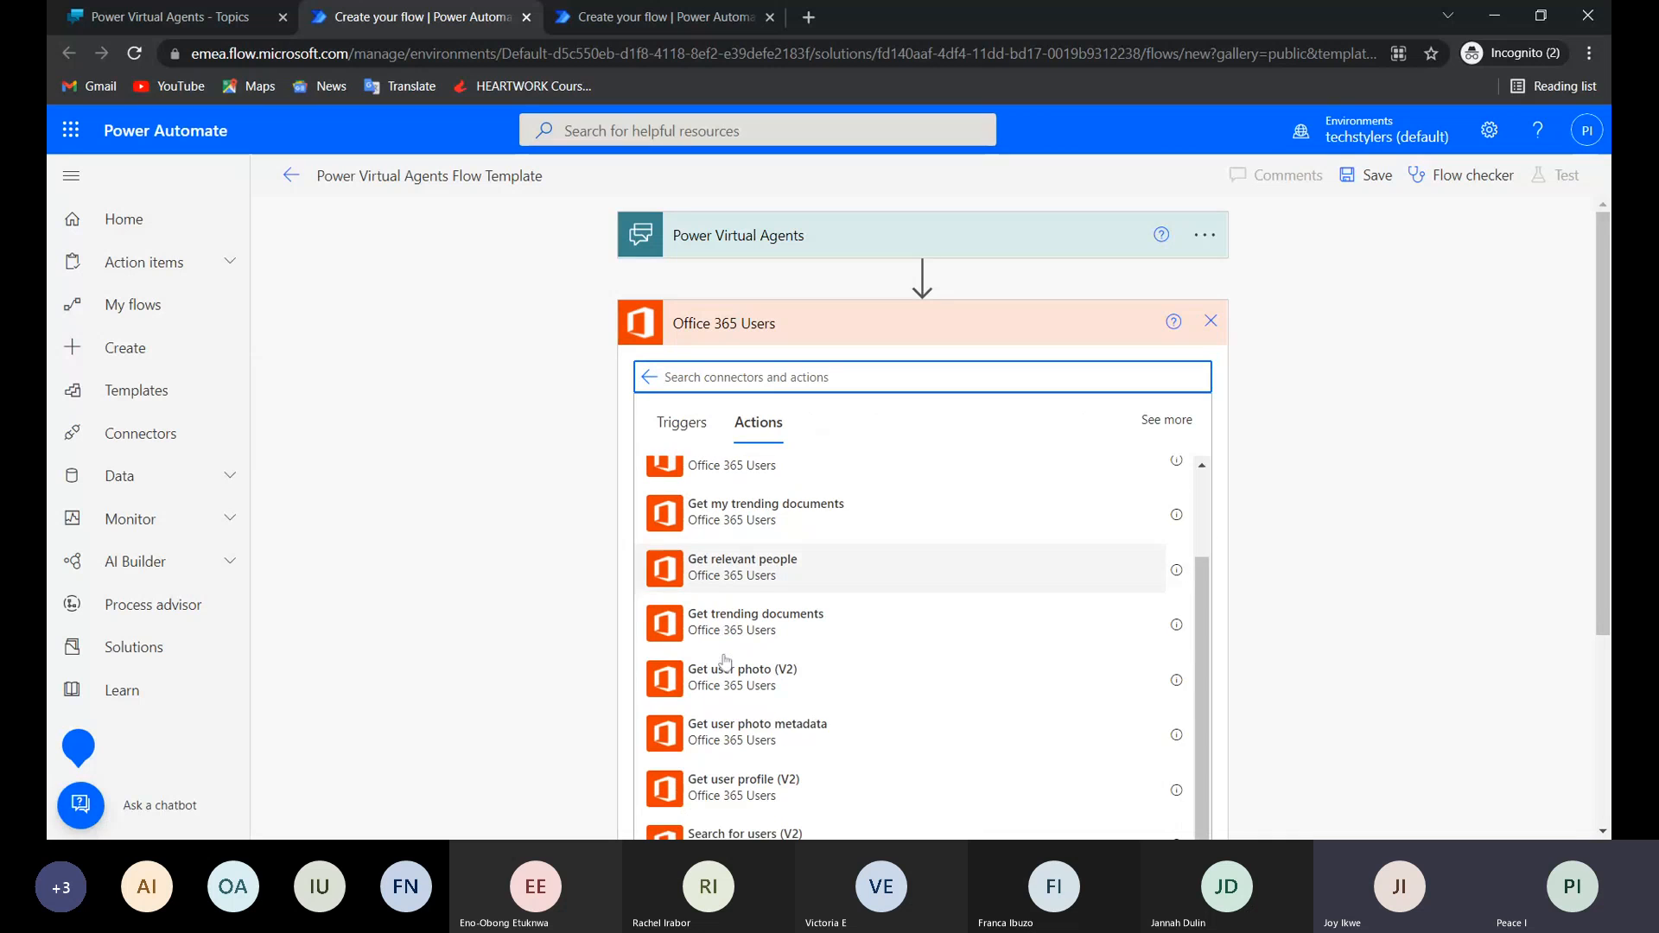
scroll(724, 661, down, 2)
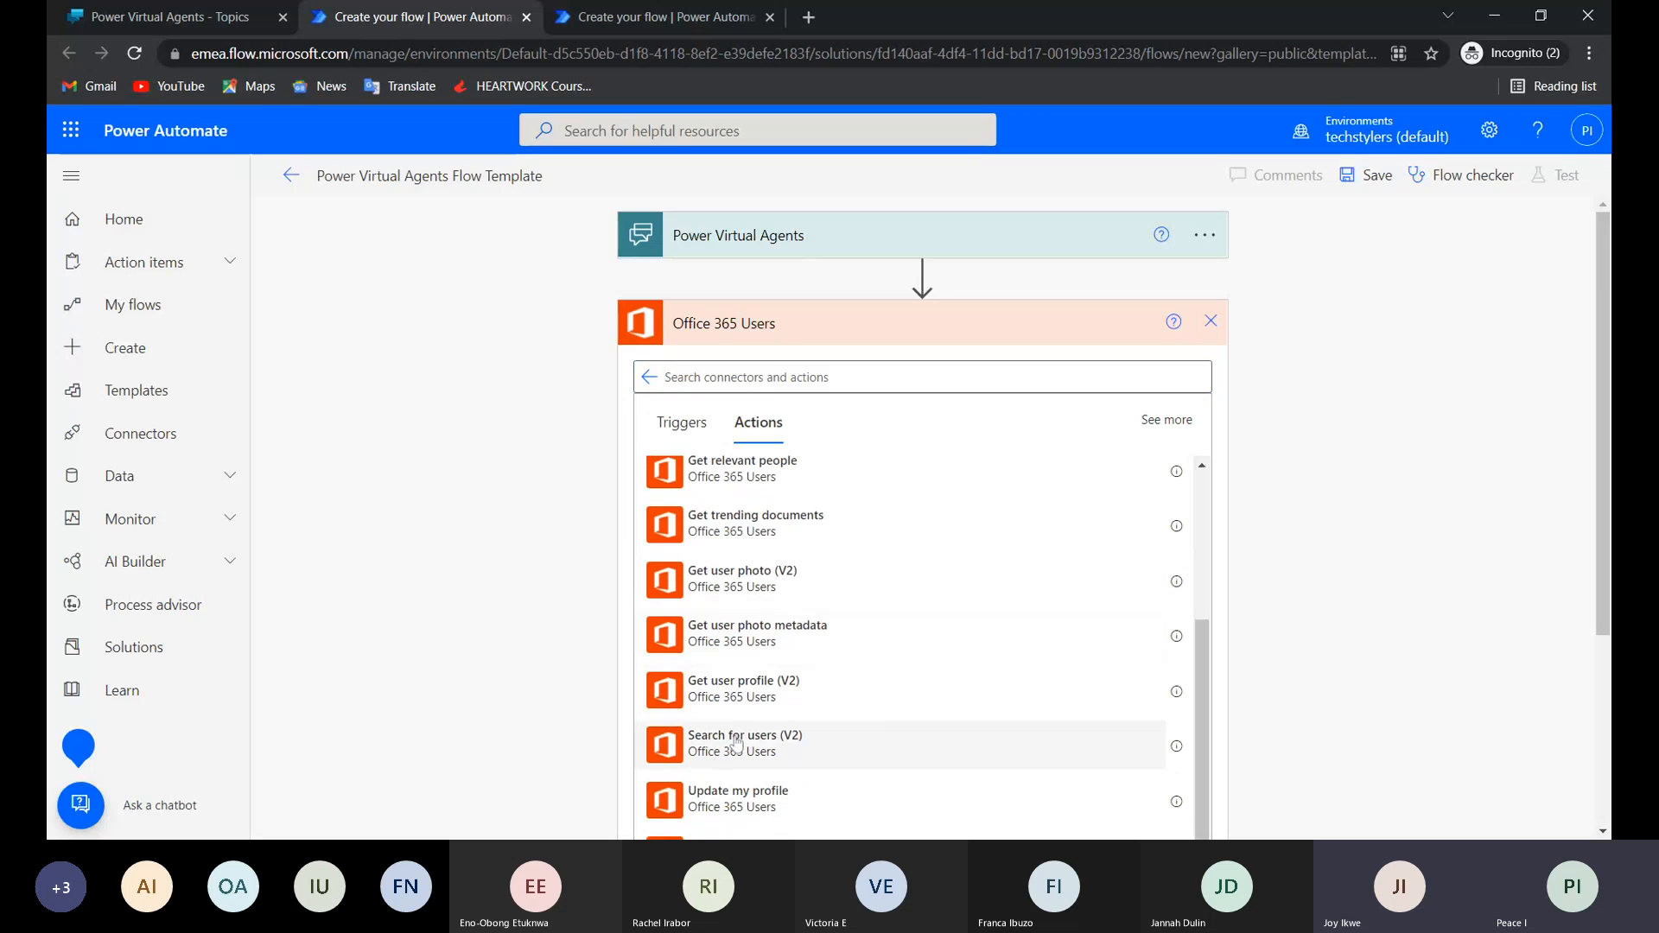
click(737, 745)
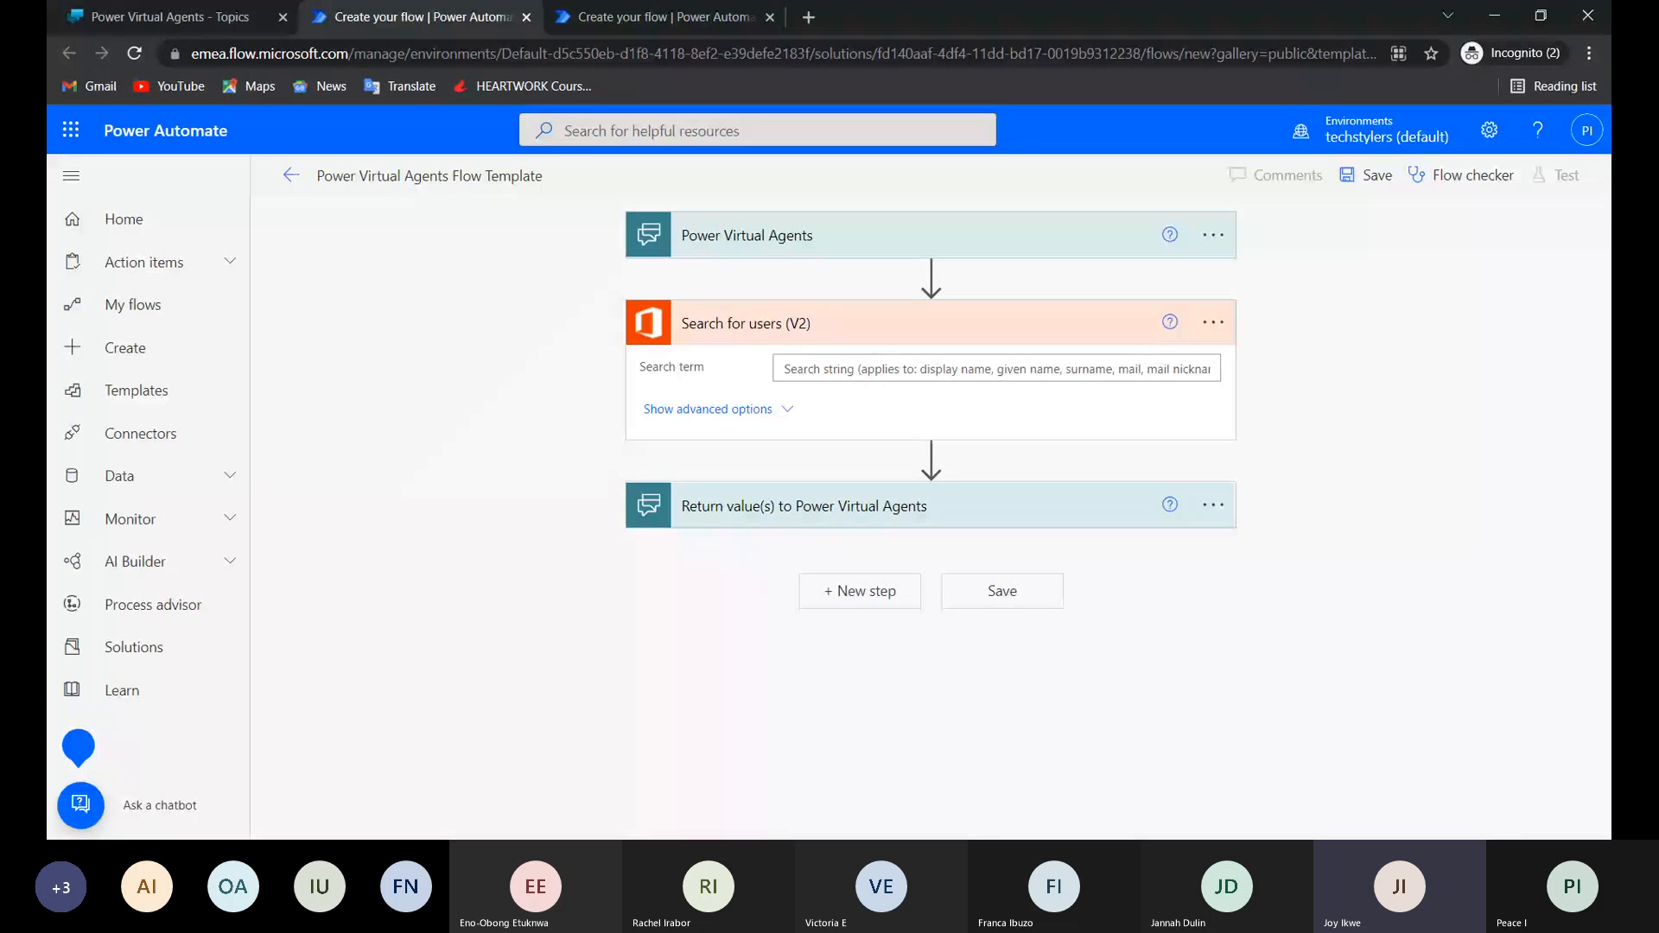
click(996, 369)
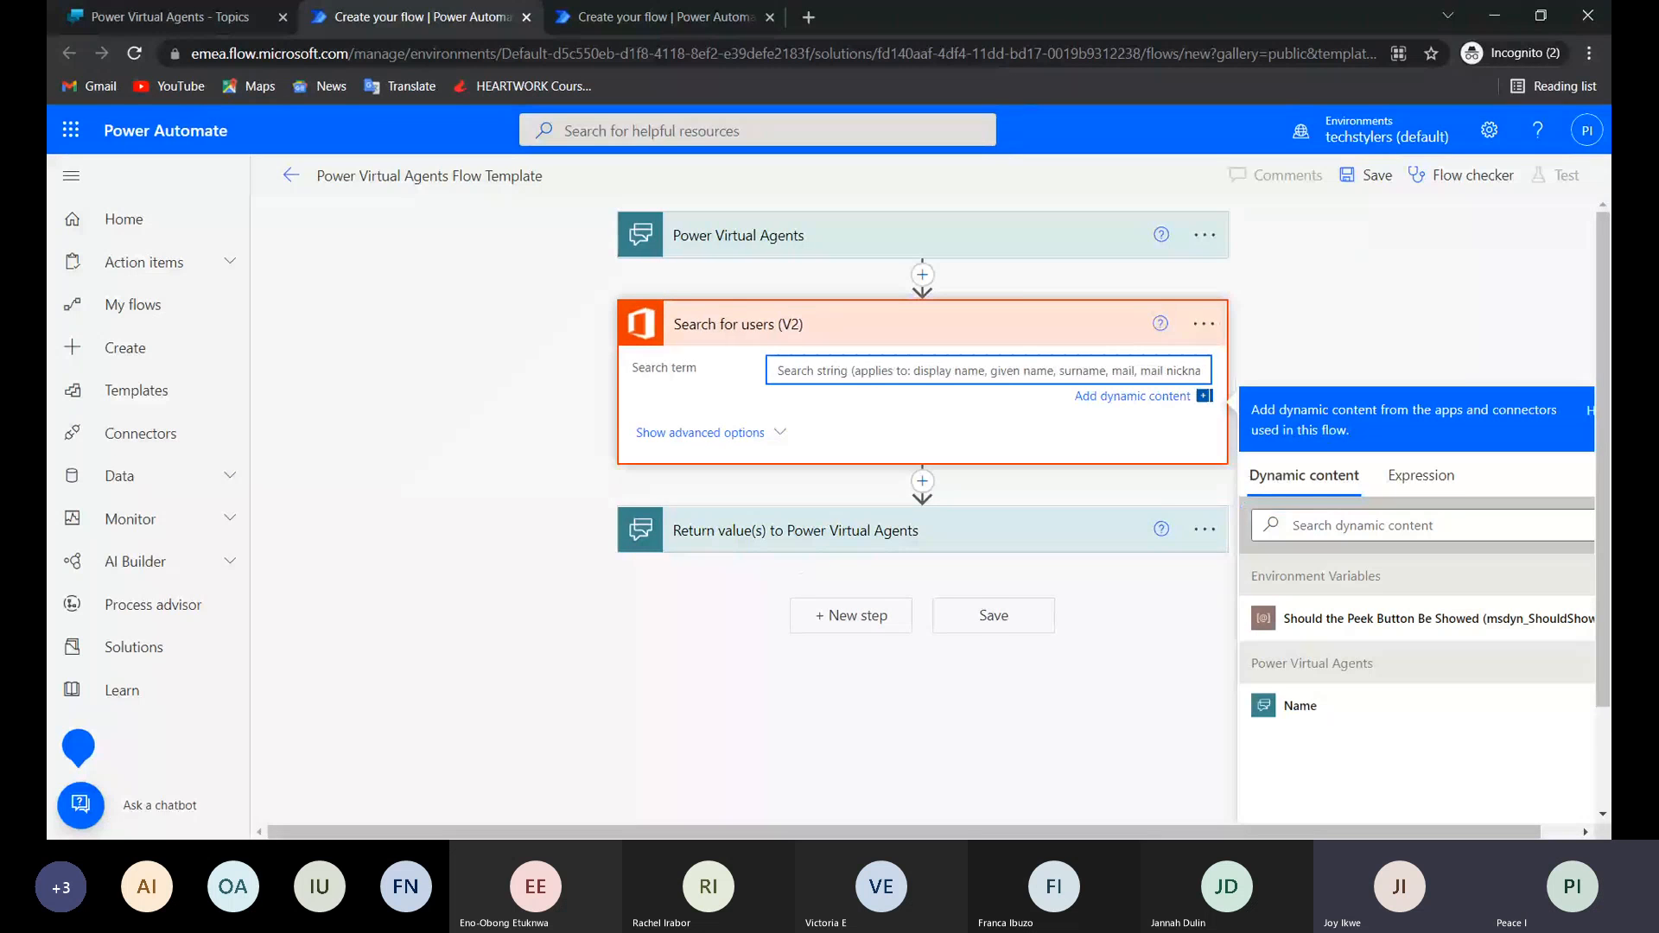
click(1301, 705)
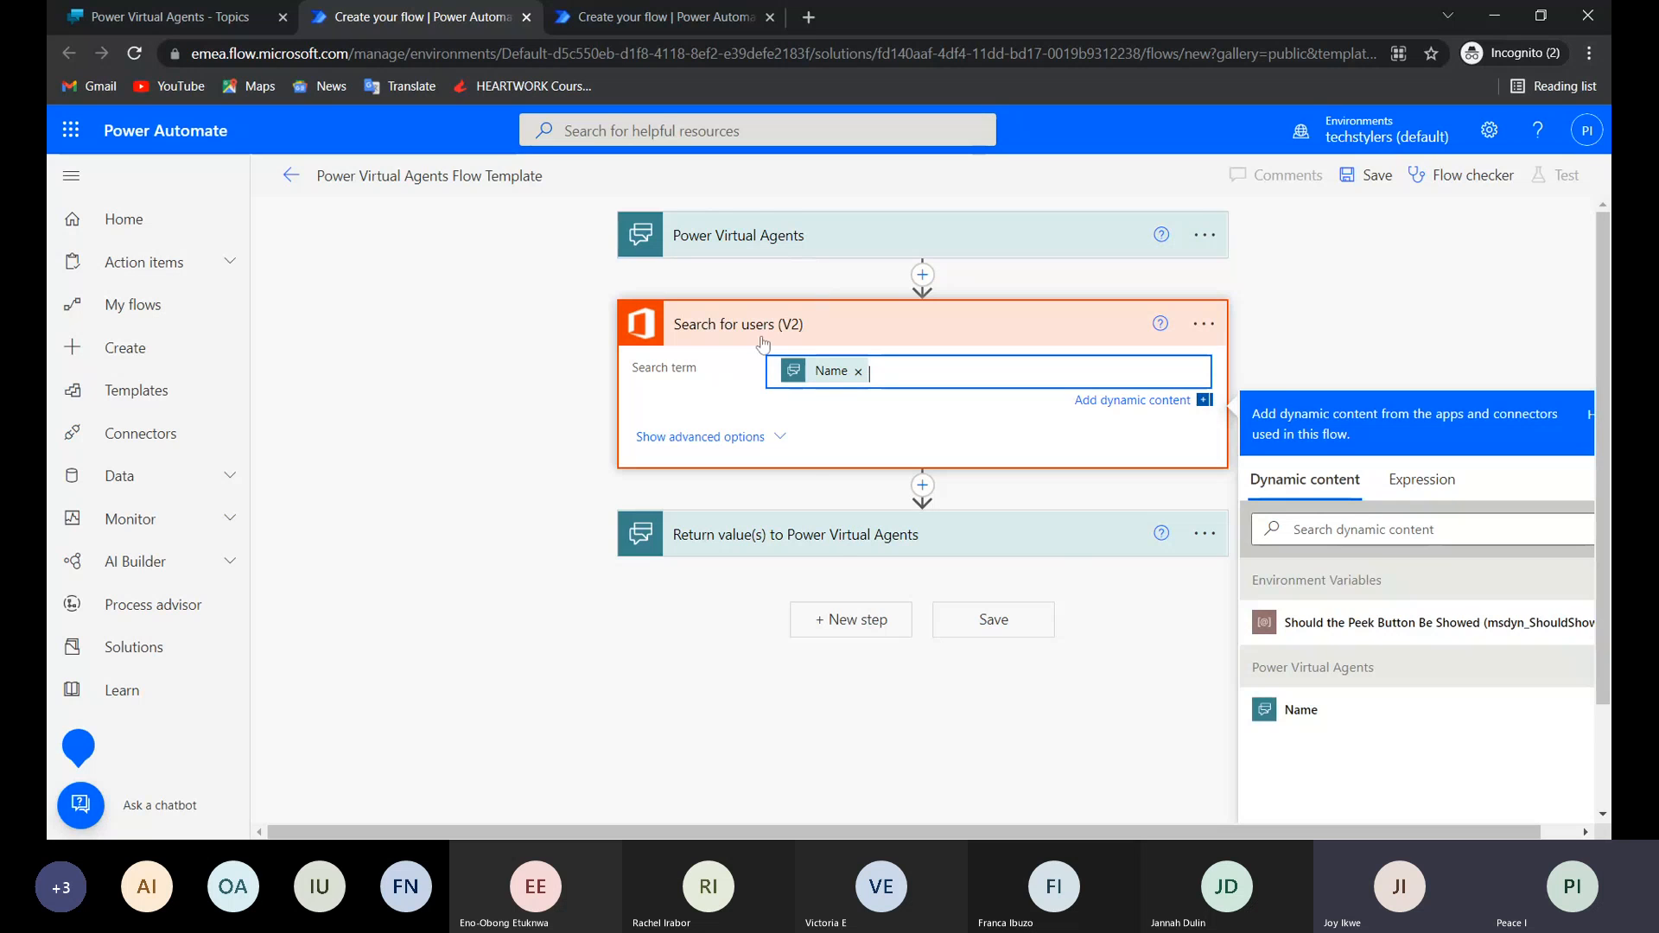
click(840, 544)
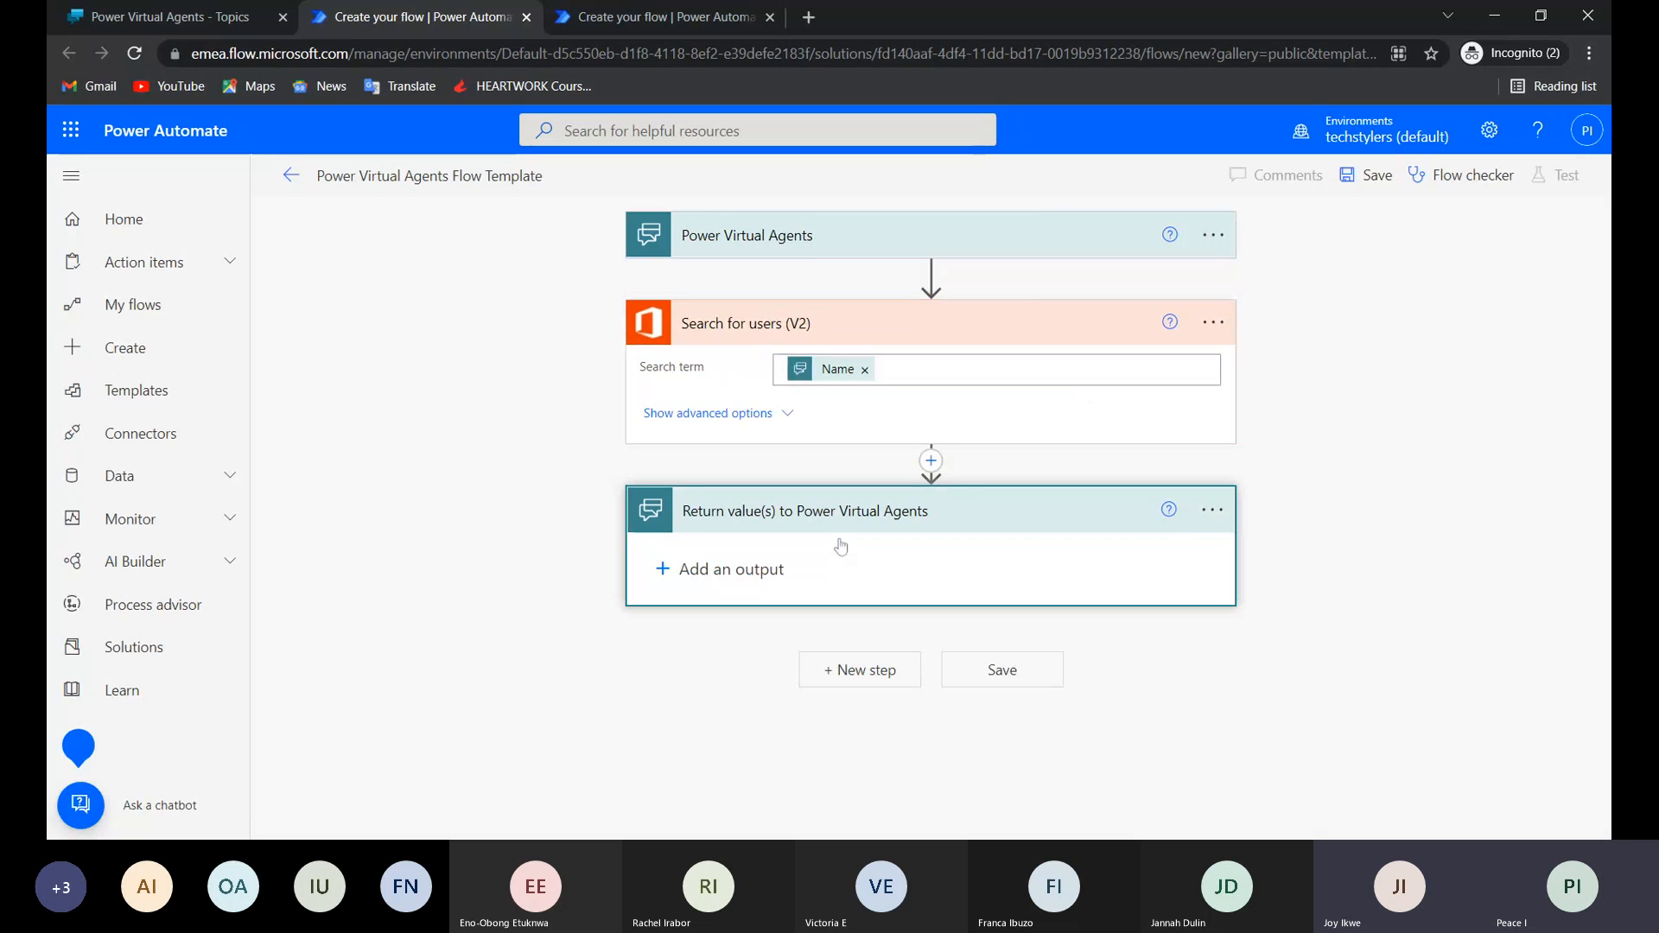
click(931, 462)
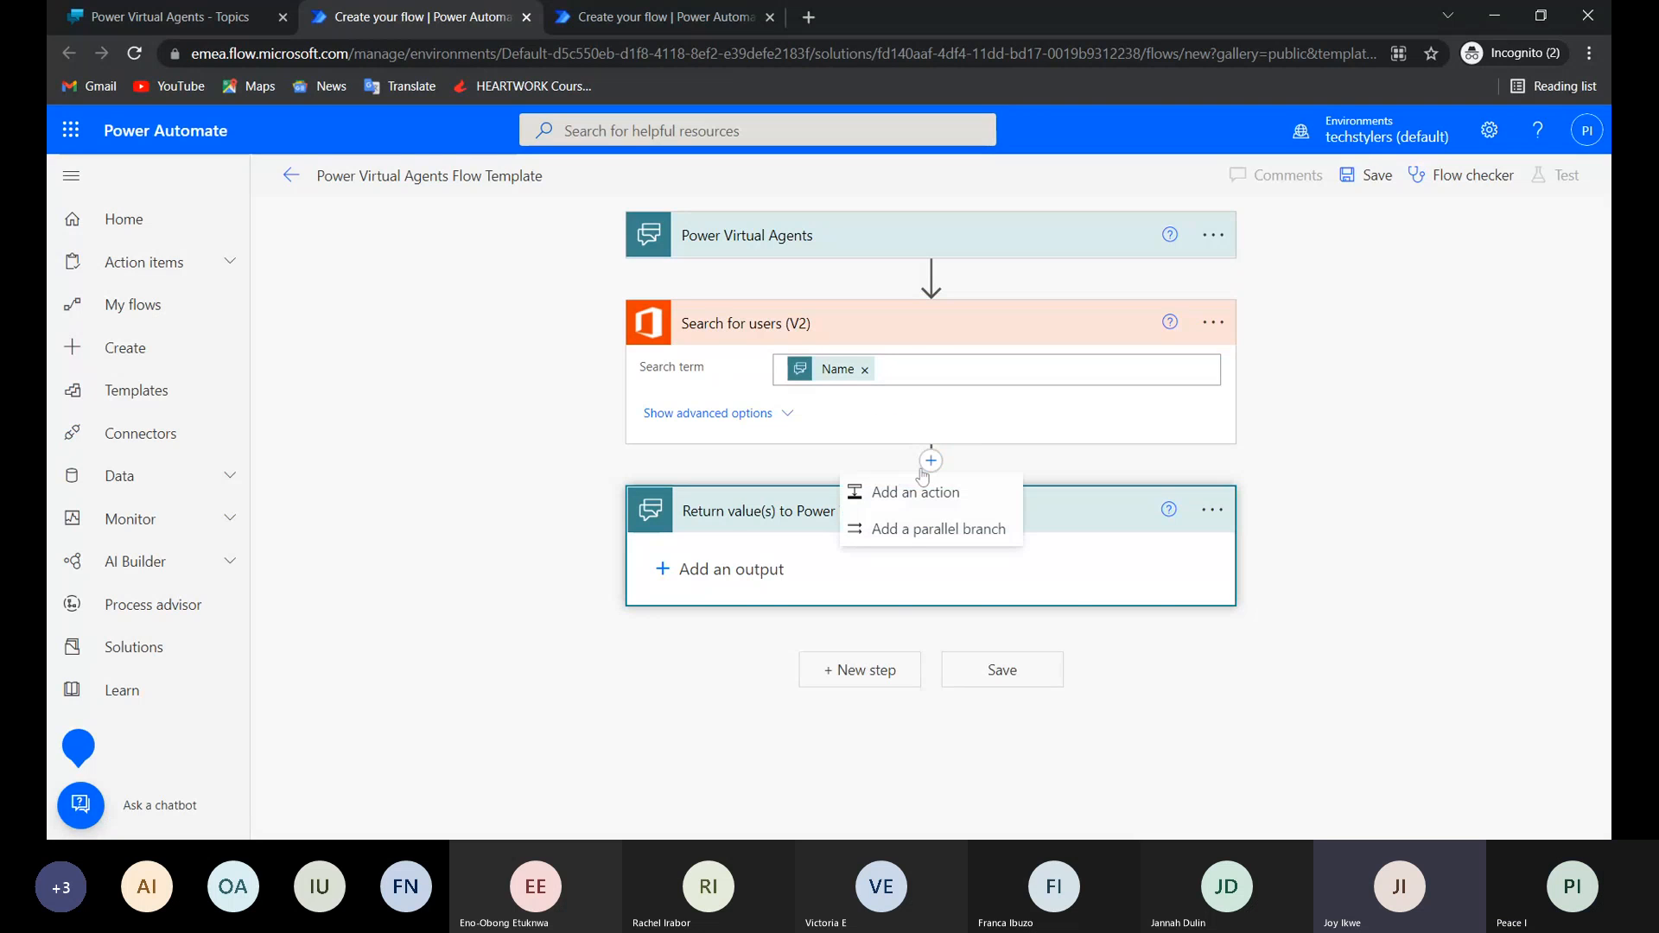
click(918, 490)
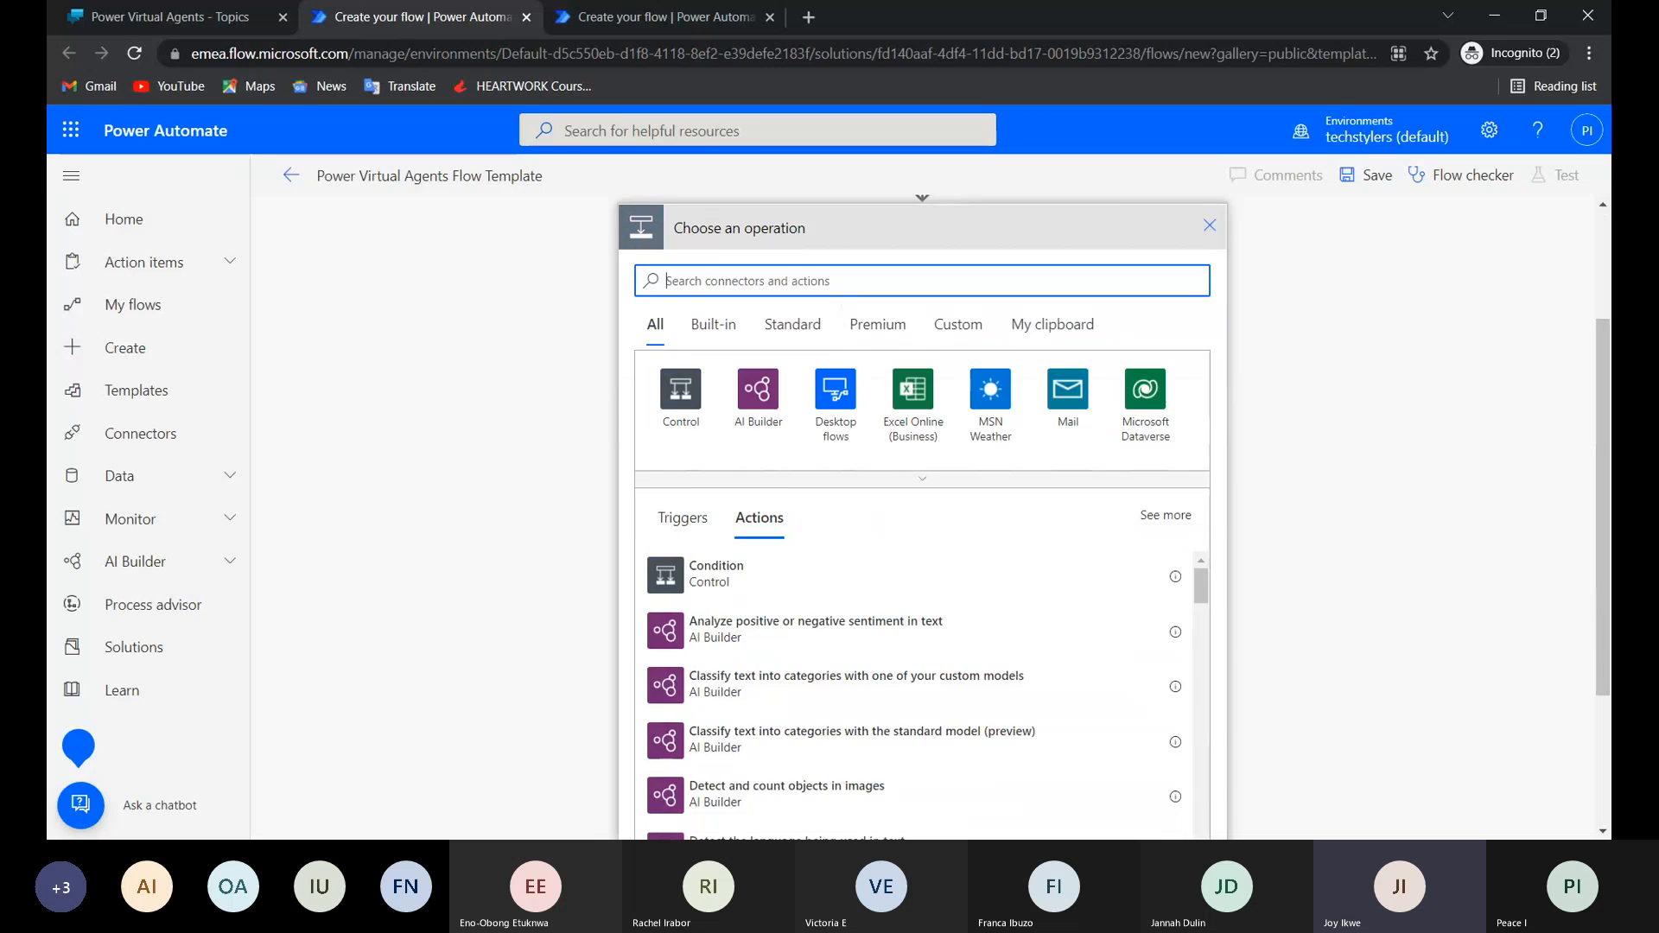
scroll(918, 707, up, 2)
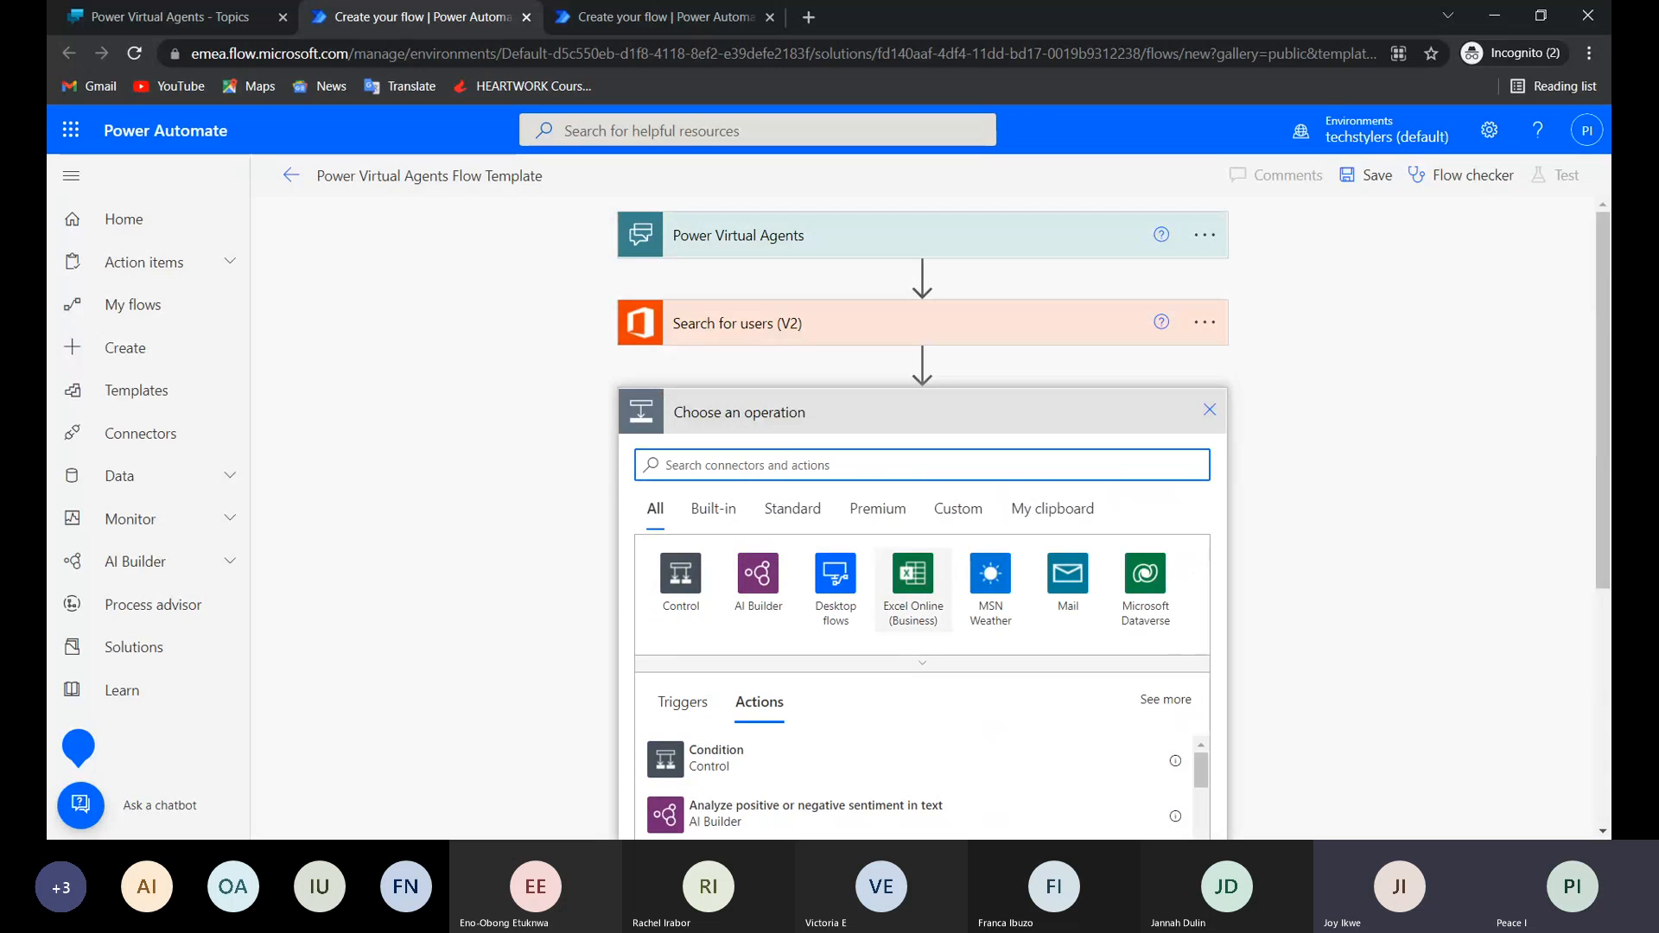
click(1210, 421)
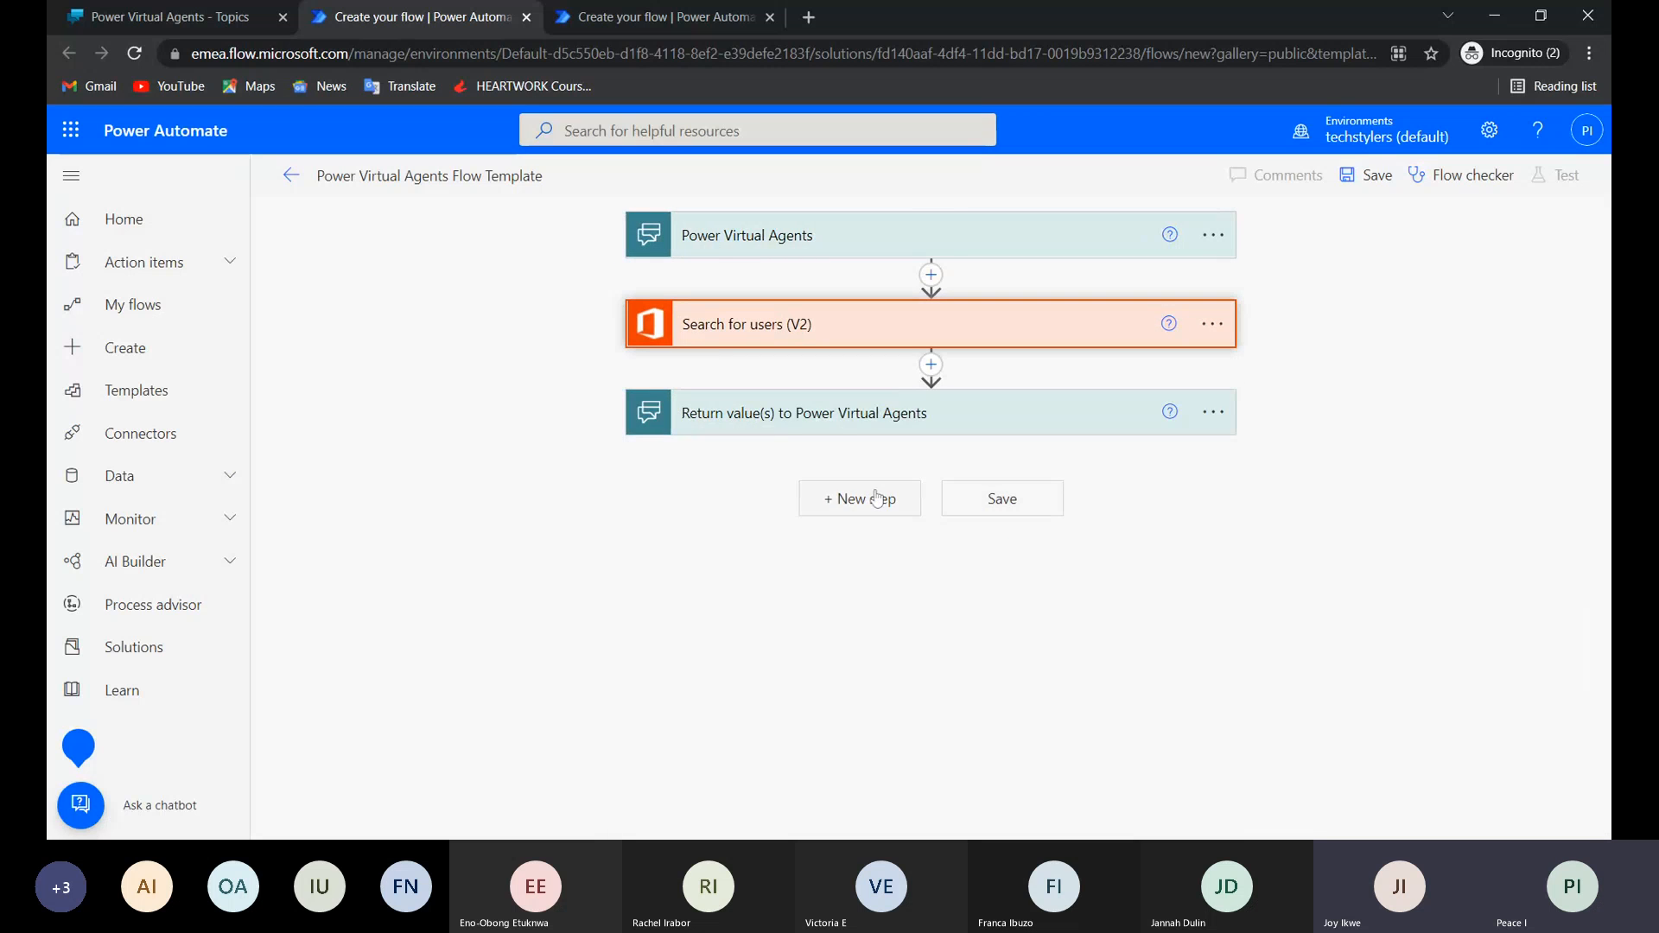
Add a Text output titled "user" to the Return value(s) to Power Virtual Agents step.
click(843, 434)
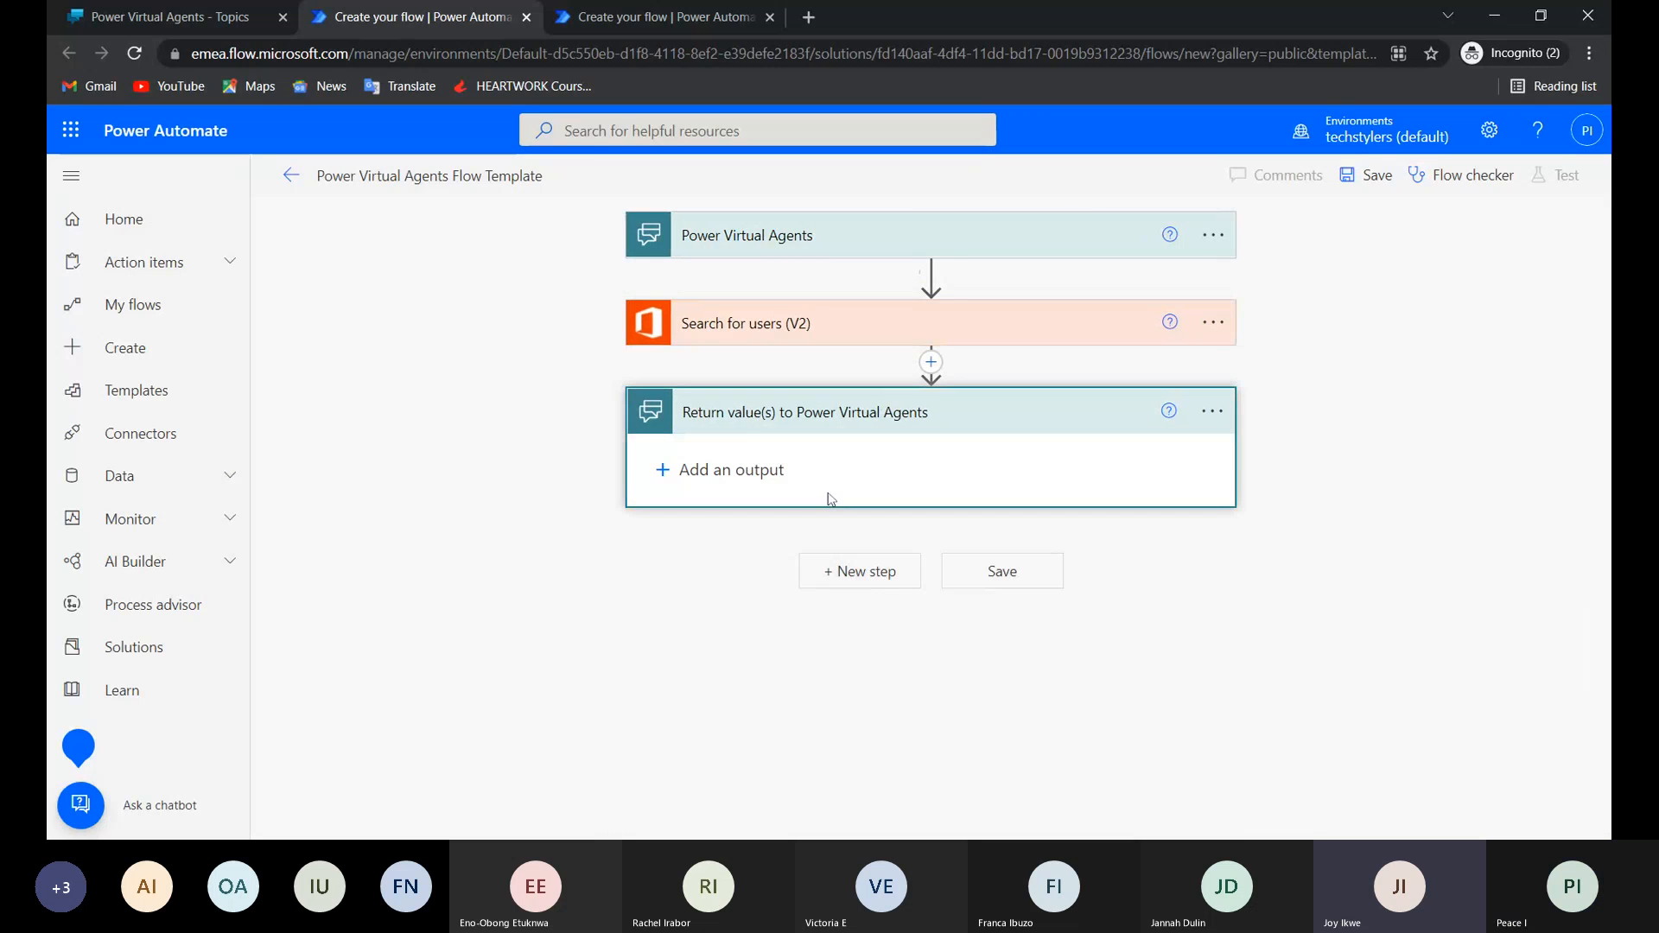
click(731, 470)
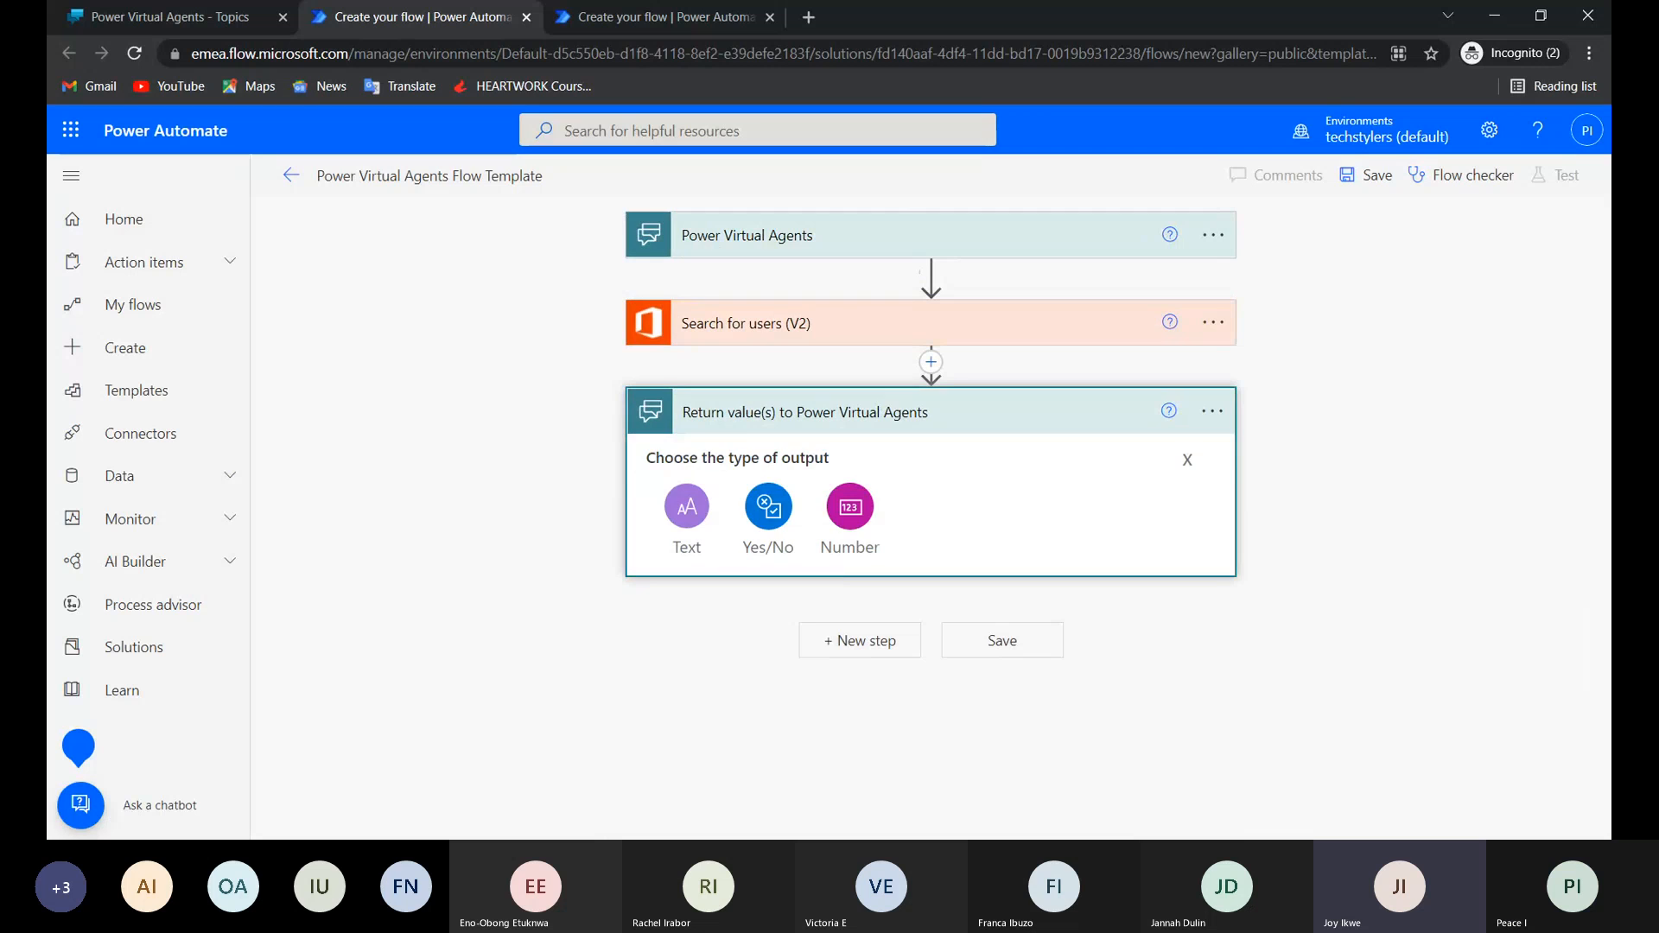
click(681, 508)
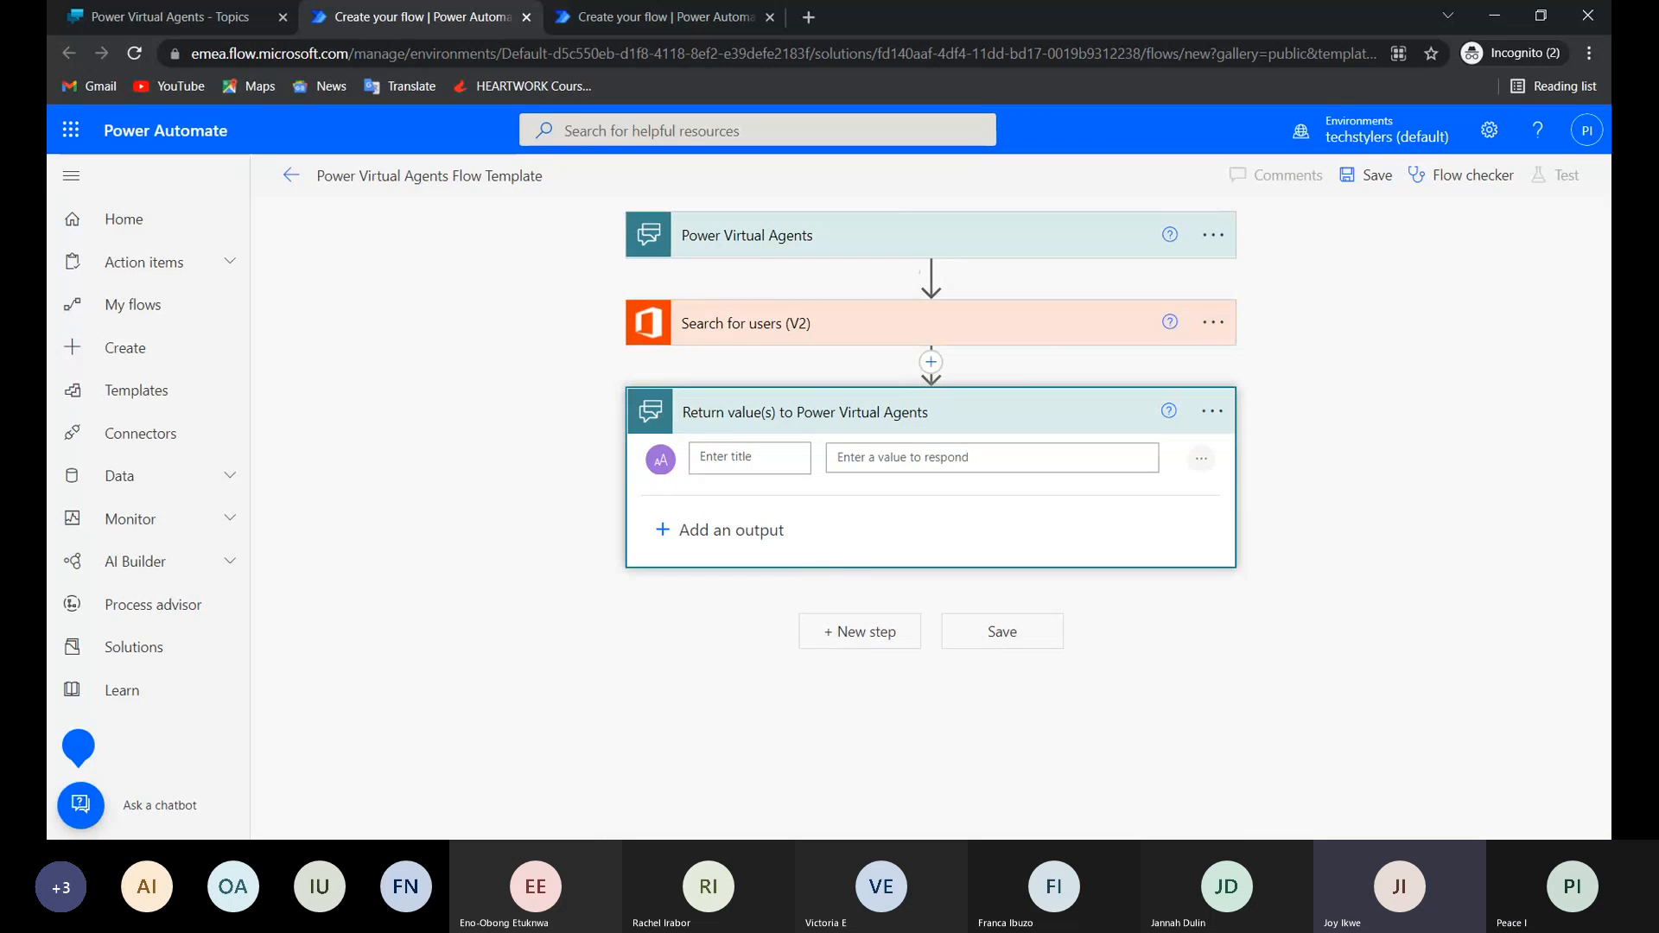
text(user)
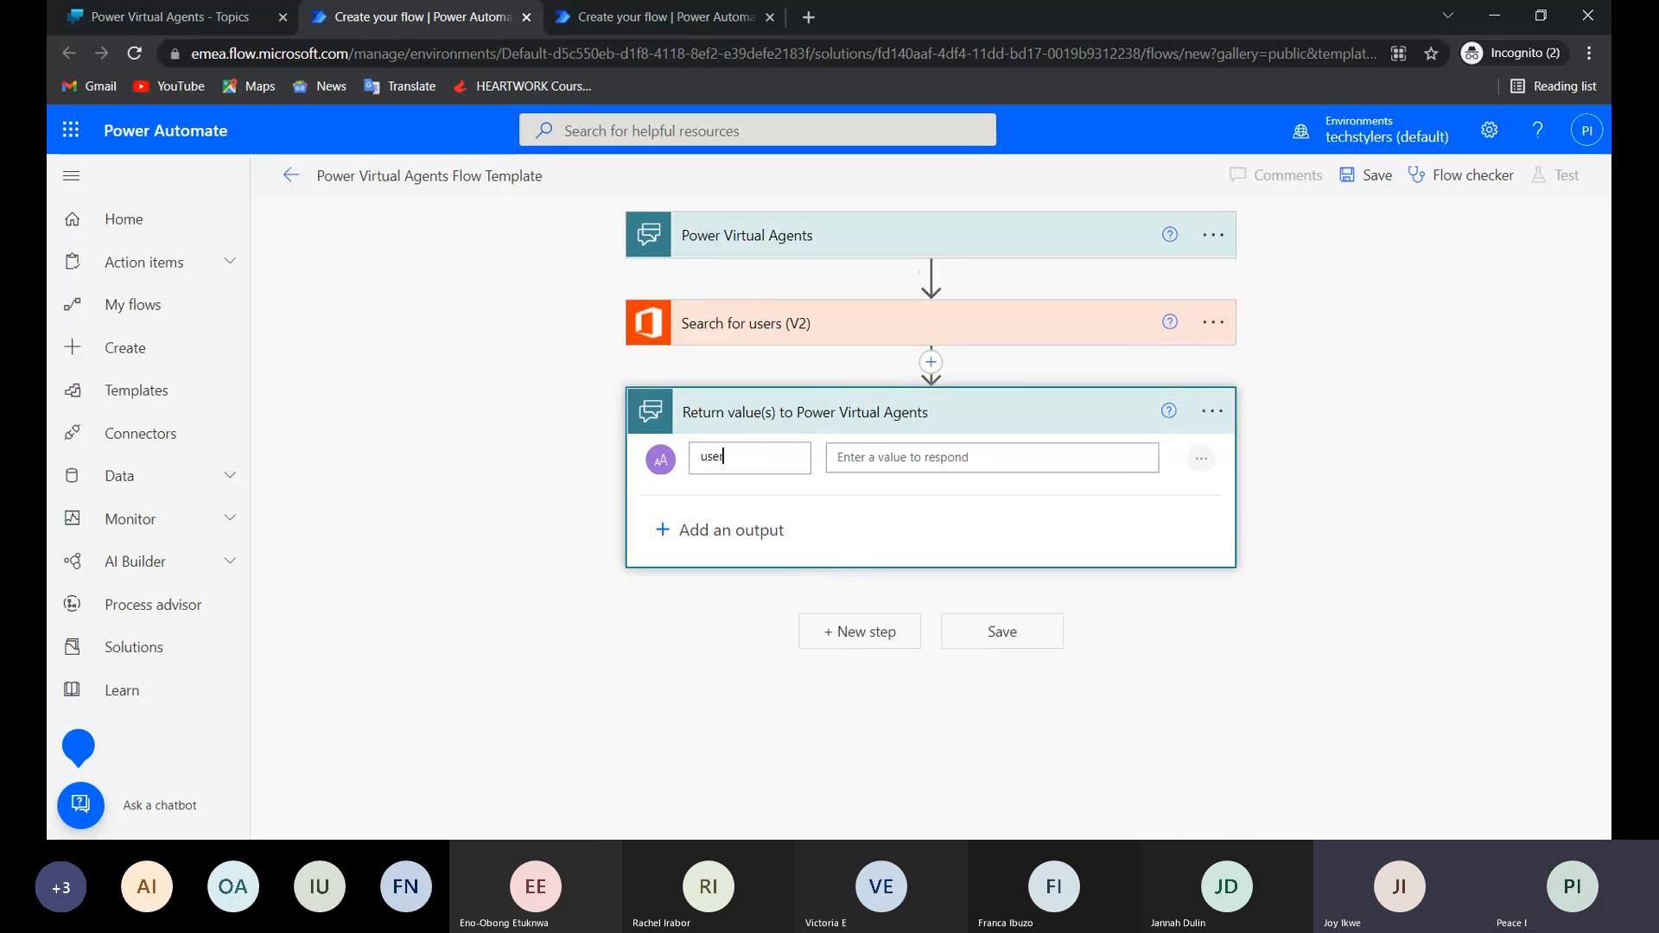
Try to use the Email dynamic content from Search for users (V2) as the value of the user output.
click(960, 457)
scroll(1285, 781, down, 2)
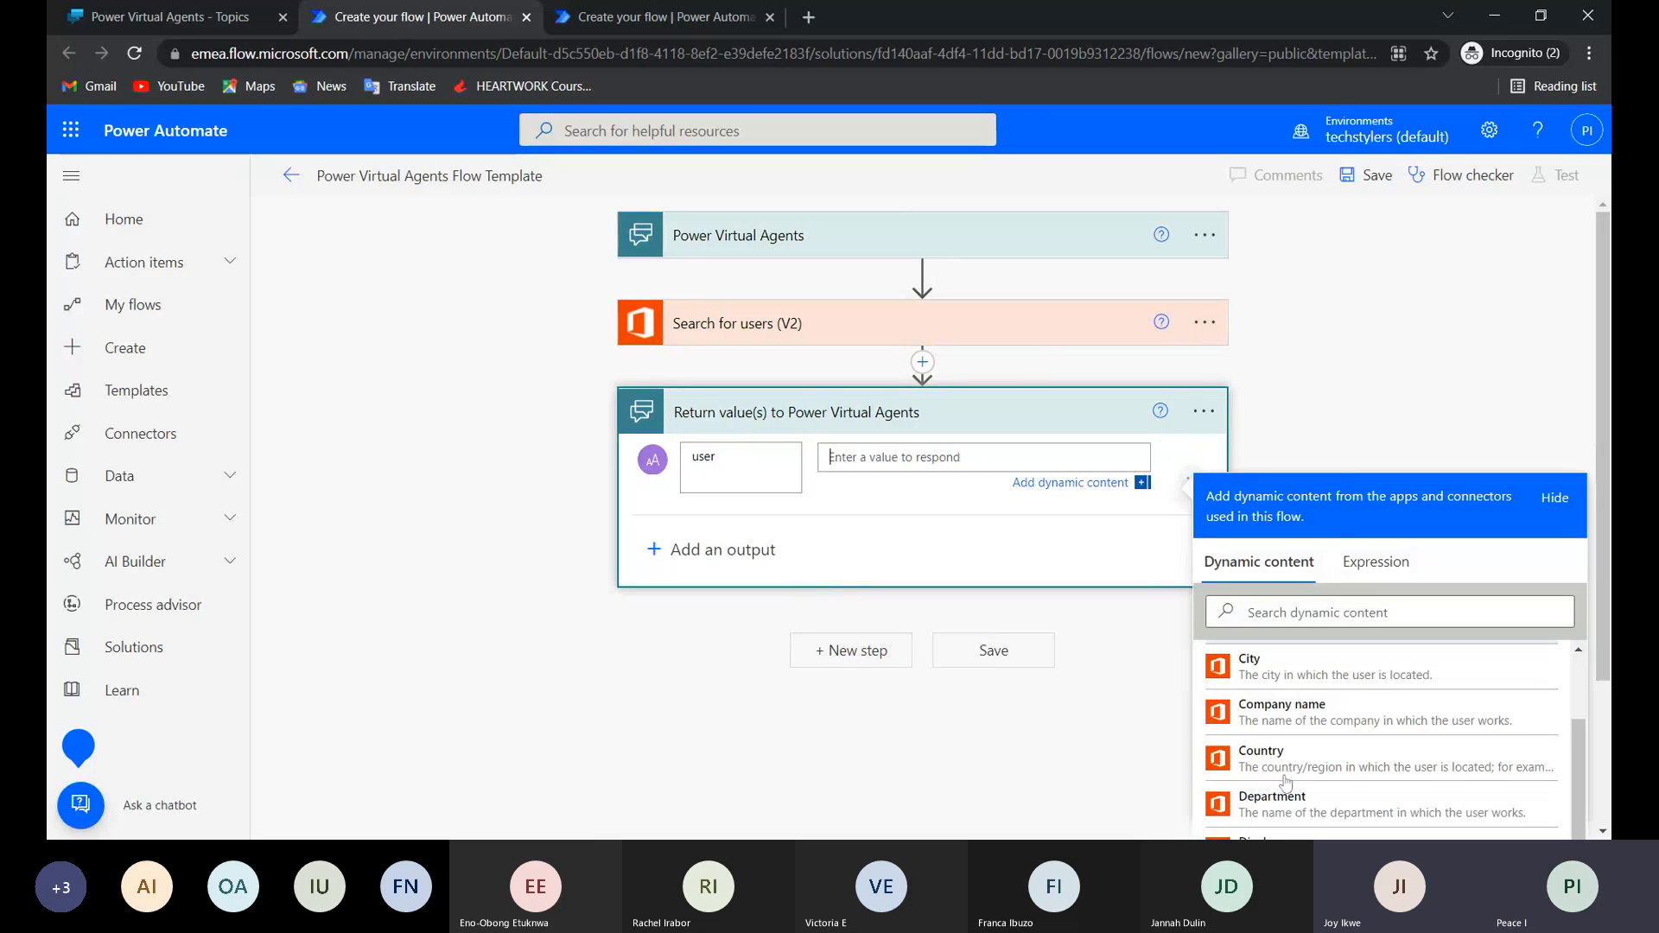
scroll(1285, 781, down, 1)
scroll(1285, 780, up, 2)
scroll(1285, 781, down, 3)
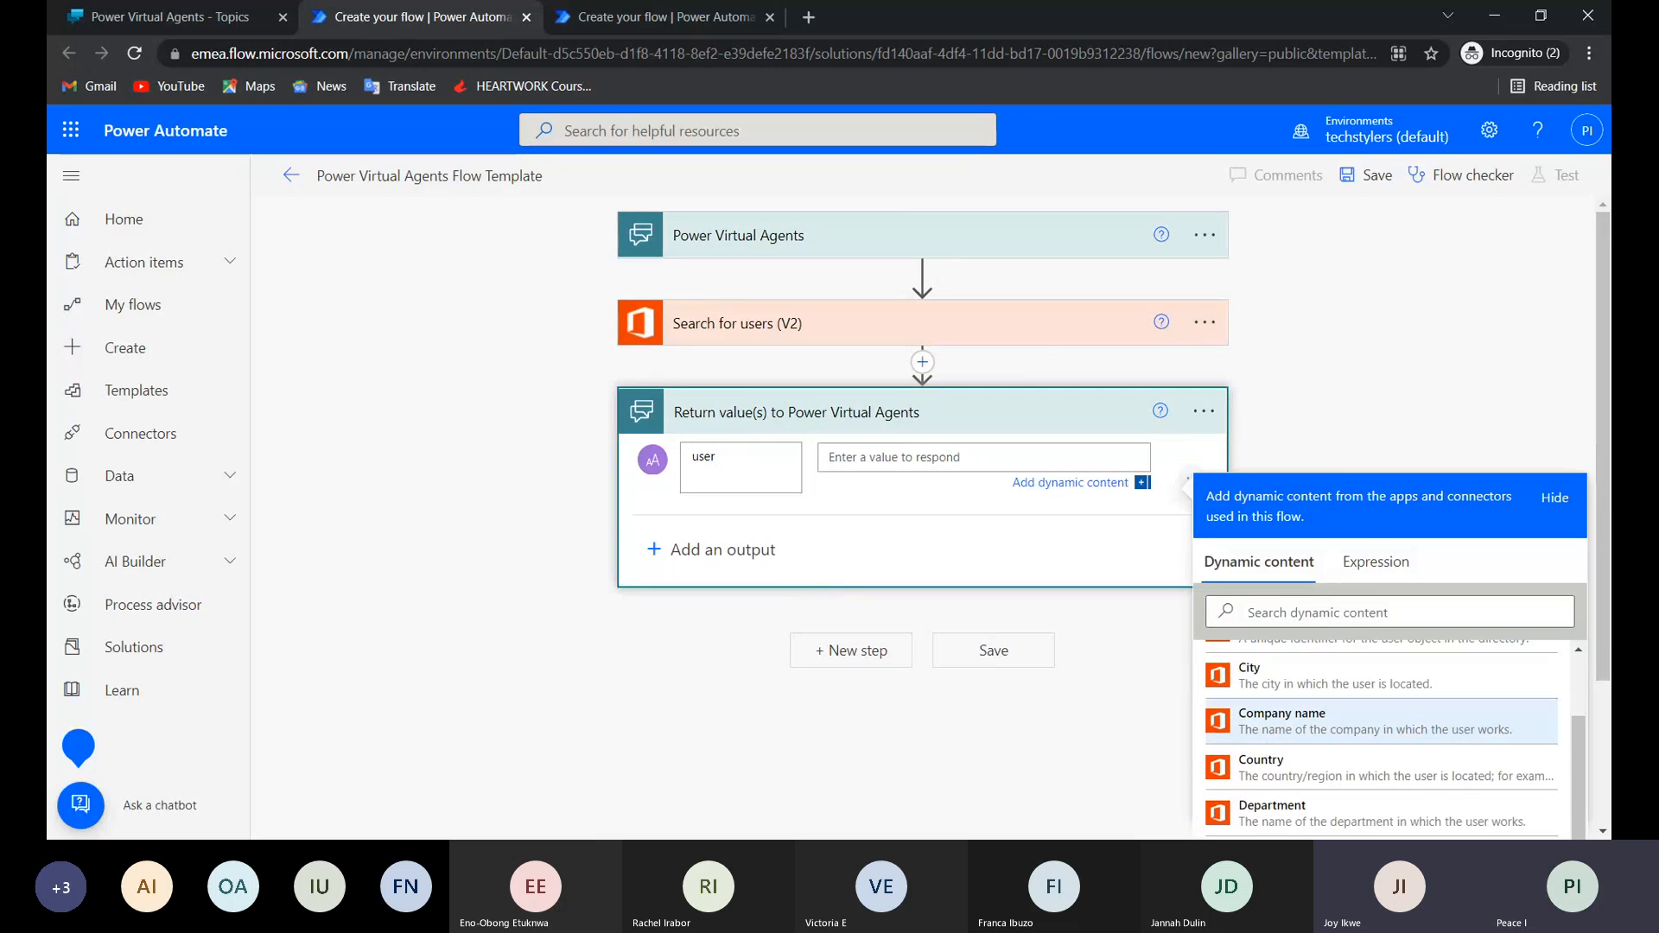
scroll(1383, 739, down, 1)
scroll(1383, 761, down, 1)
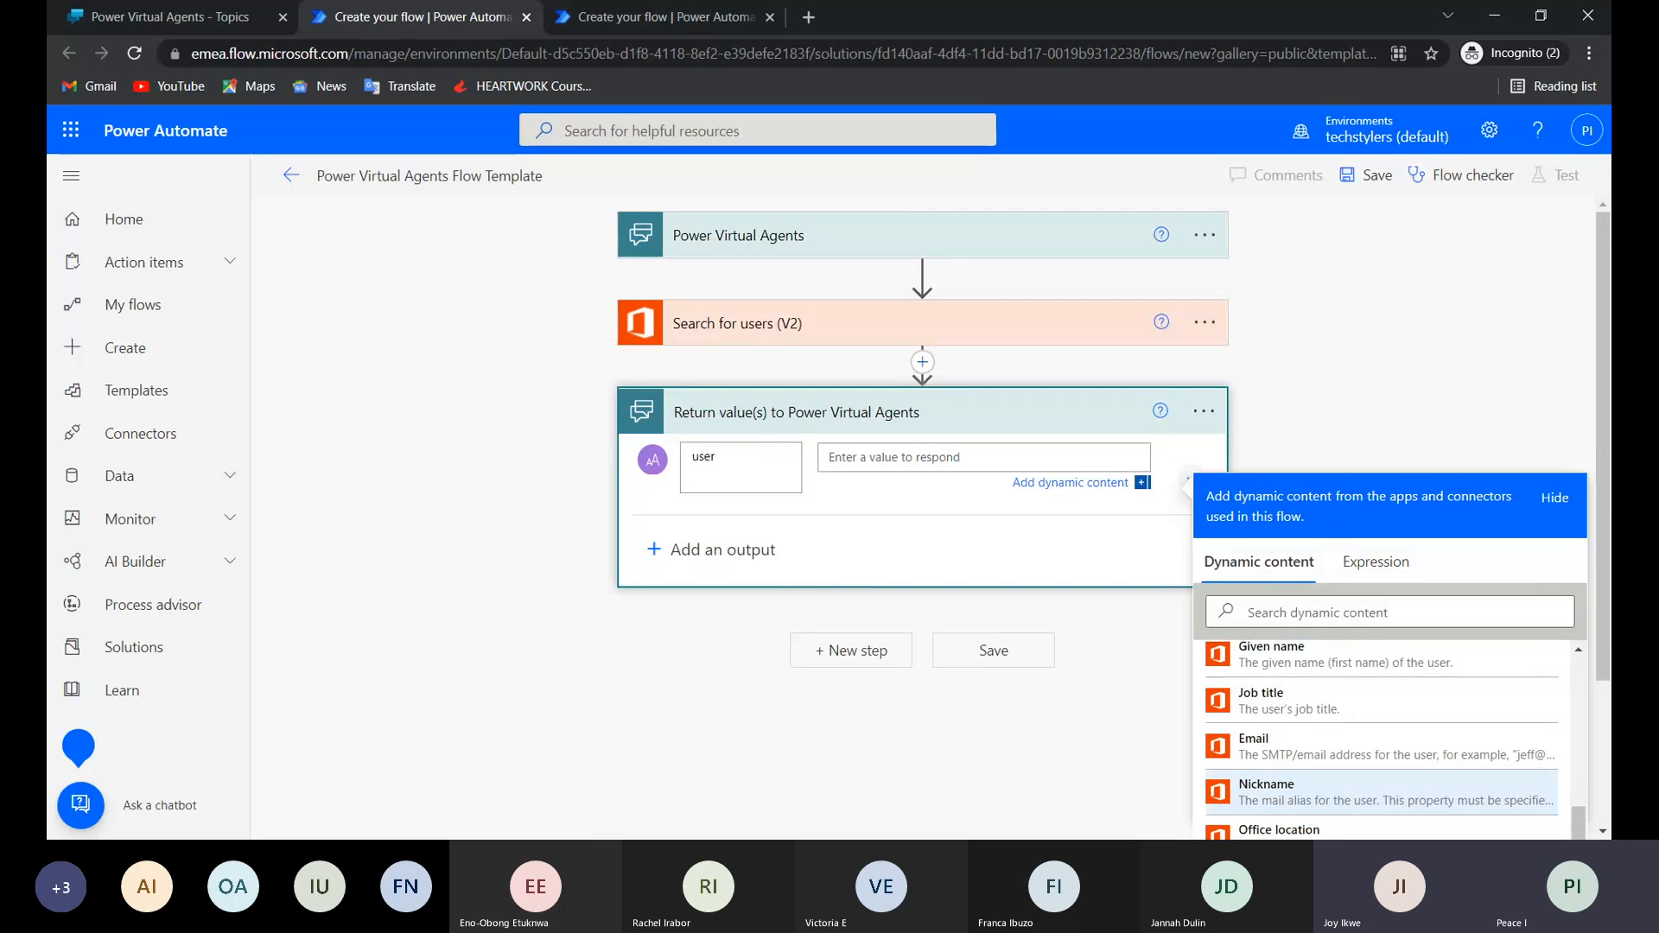
scroll(1293, 749, down, 2)
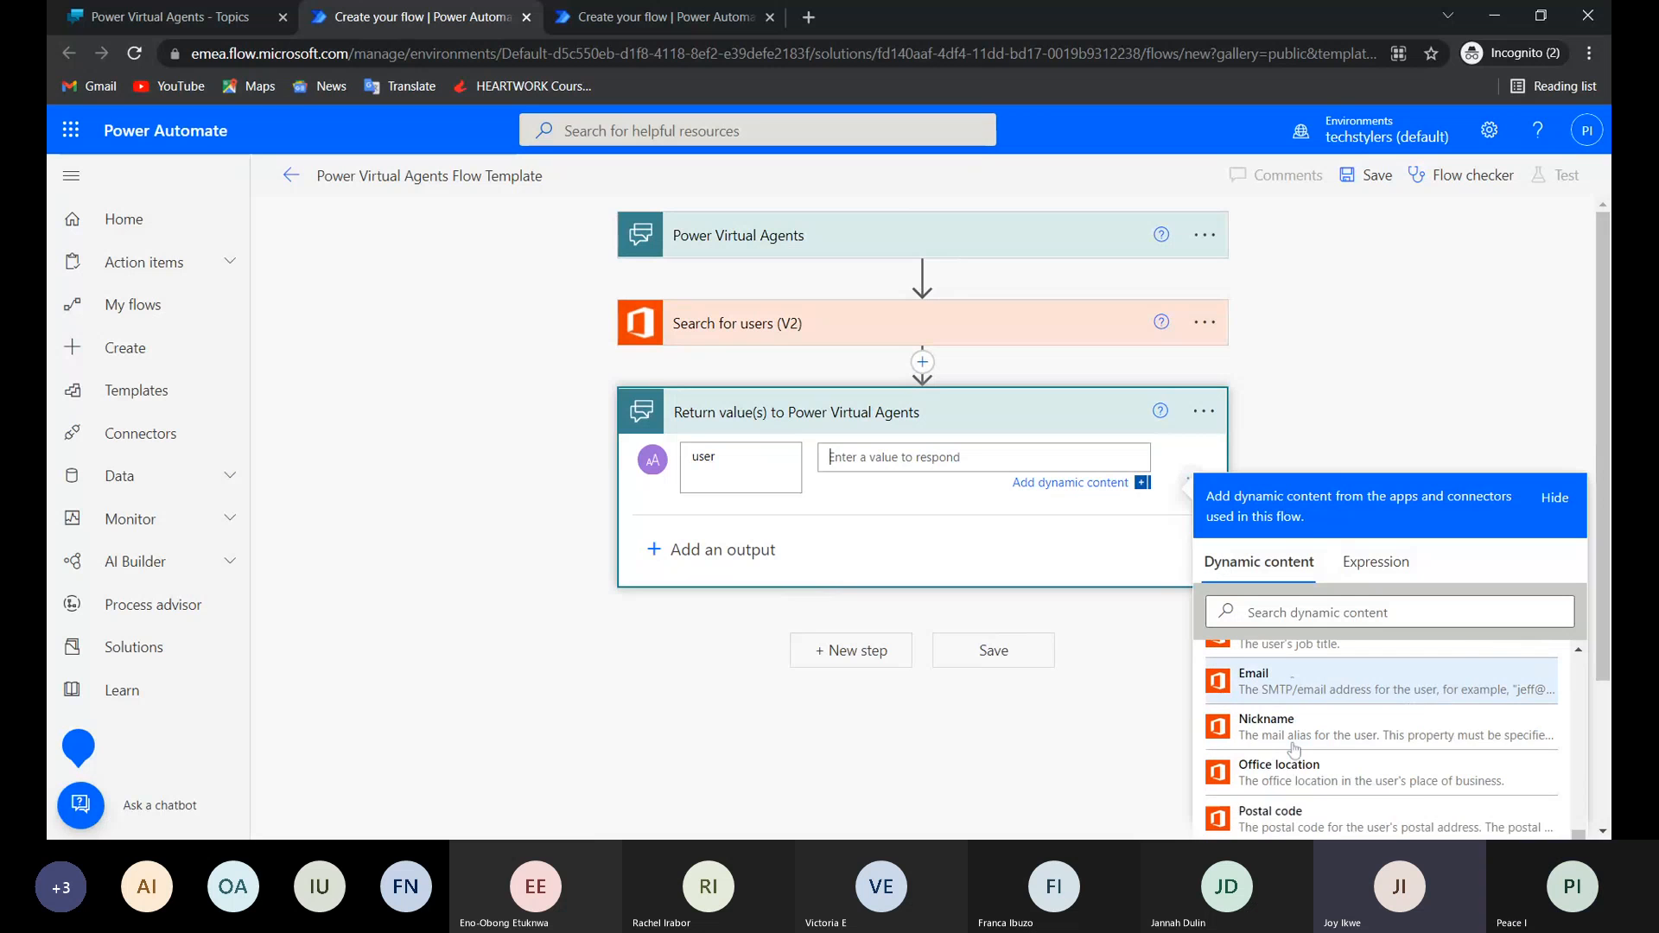
scroll(1382, 743, down, 3)
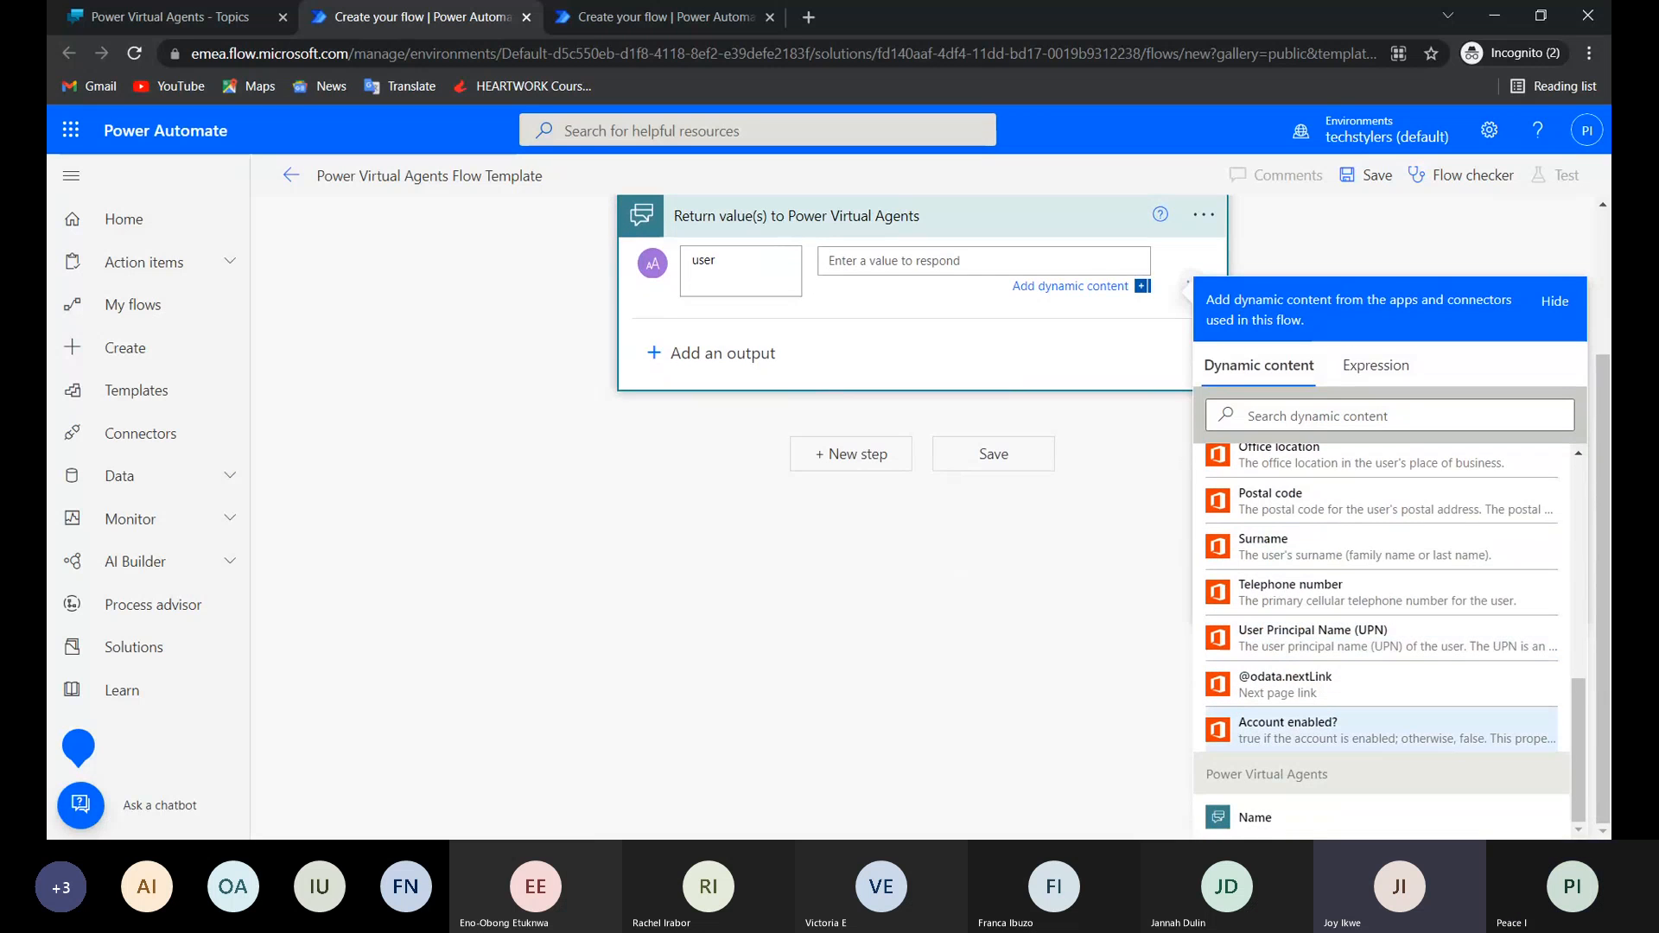
scroll(1383, 639, up, 3)
scroll(1382, 792, up, 3)
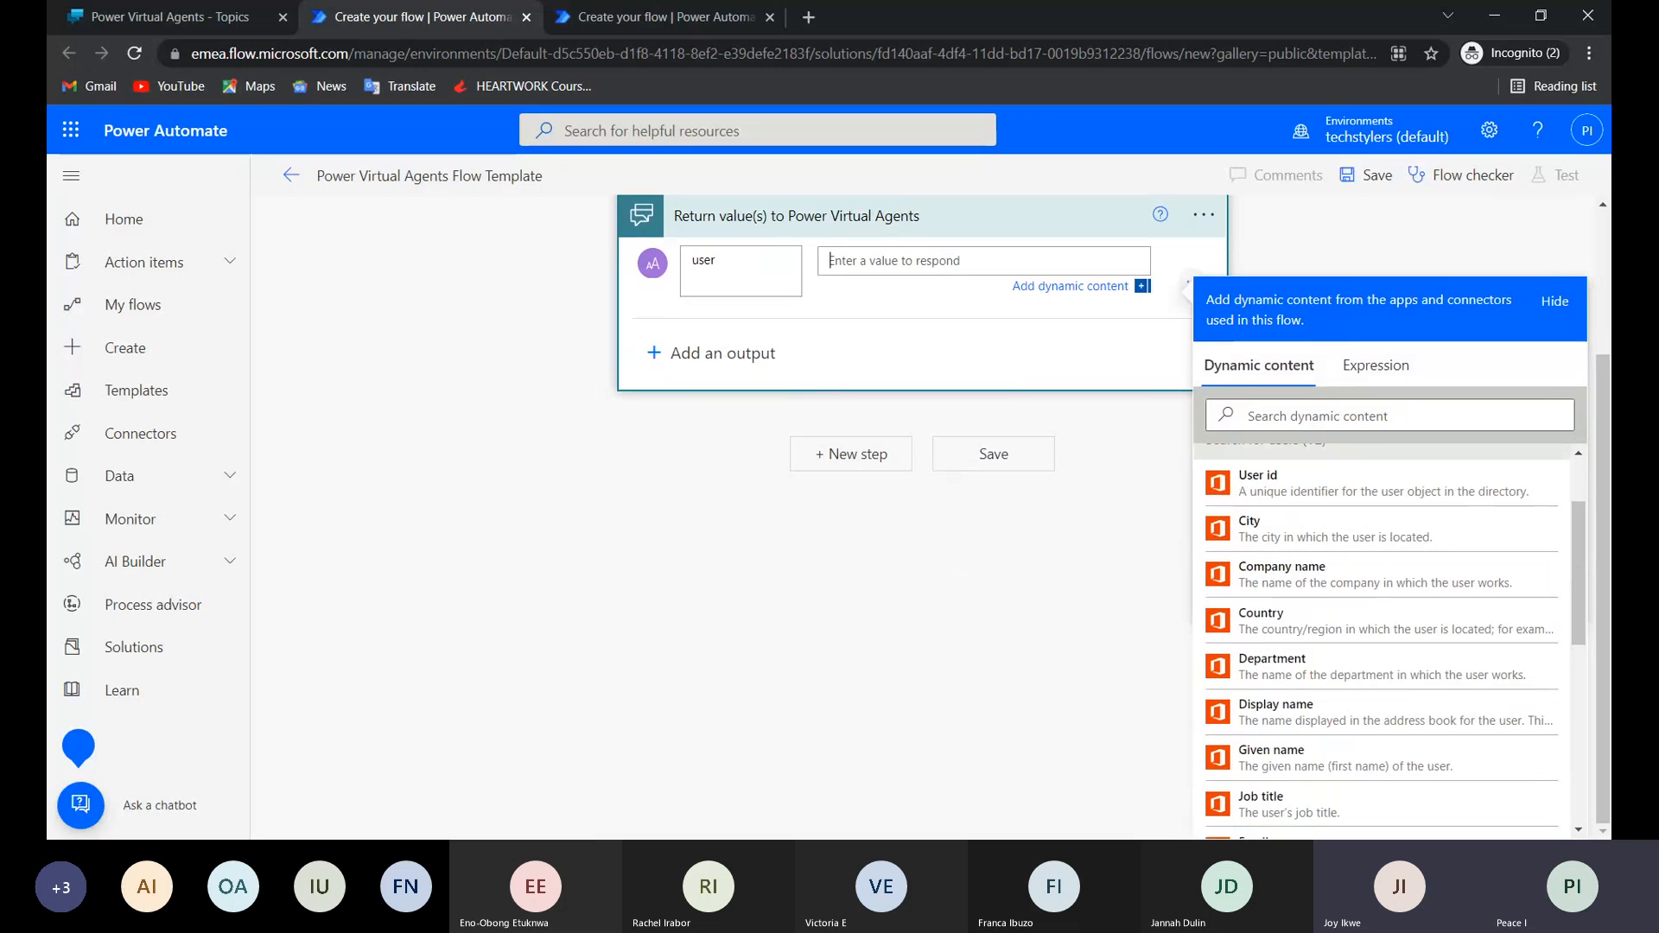
scroll(1382, 795, up, 1)
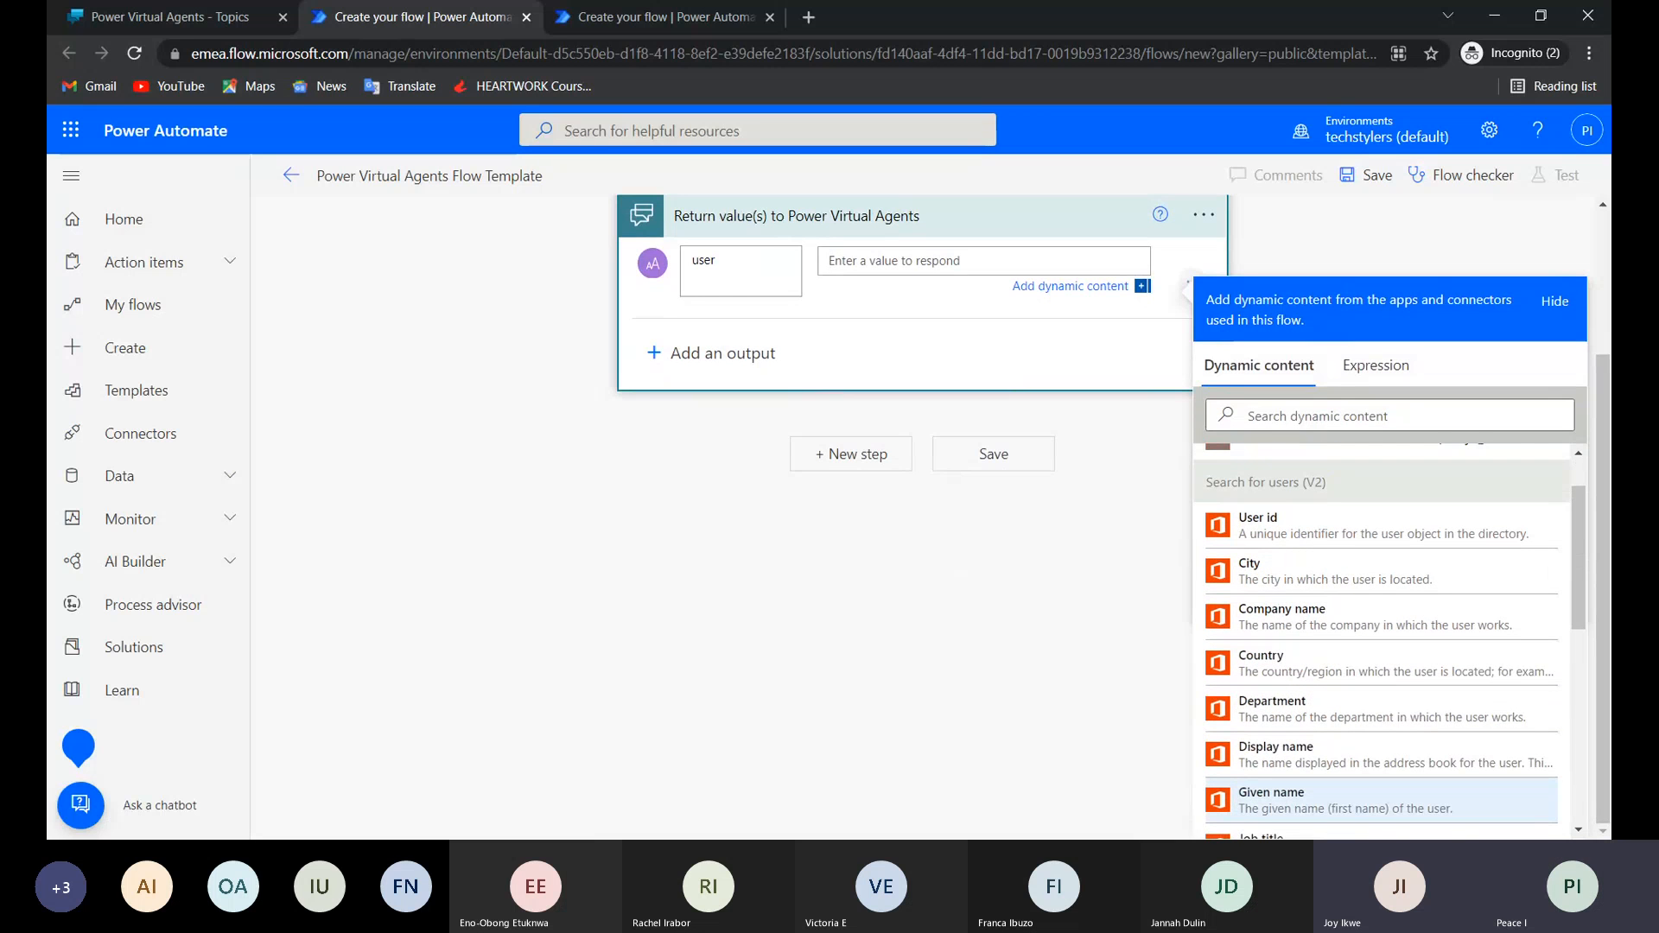
scroll(1291, 605, up, 1)
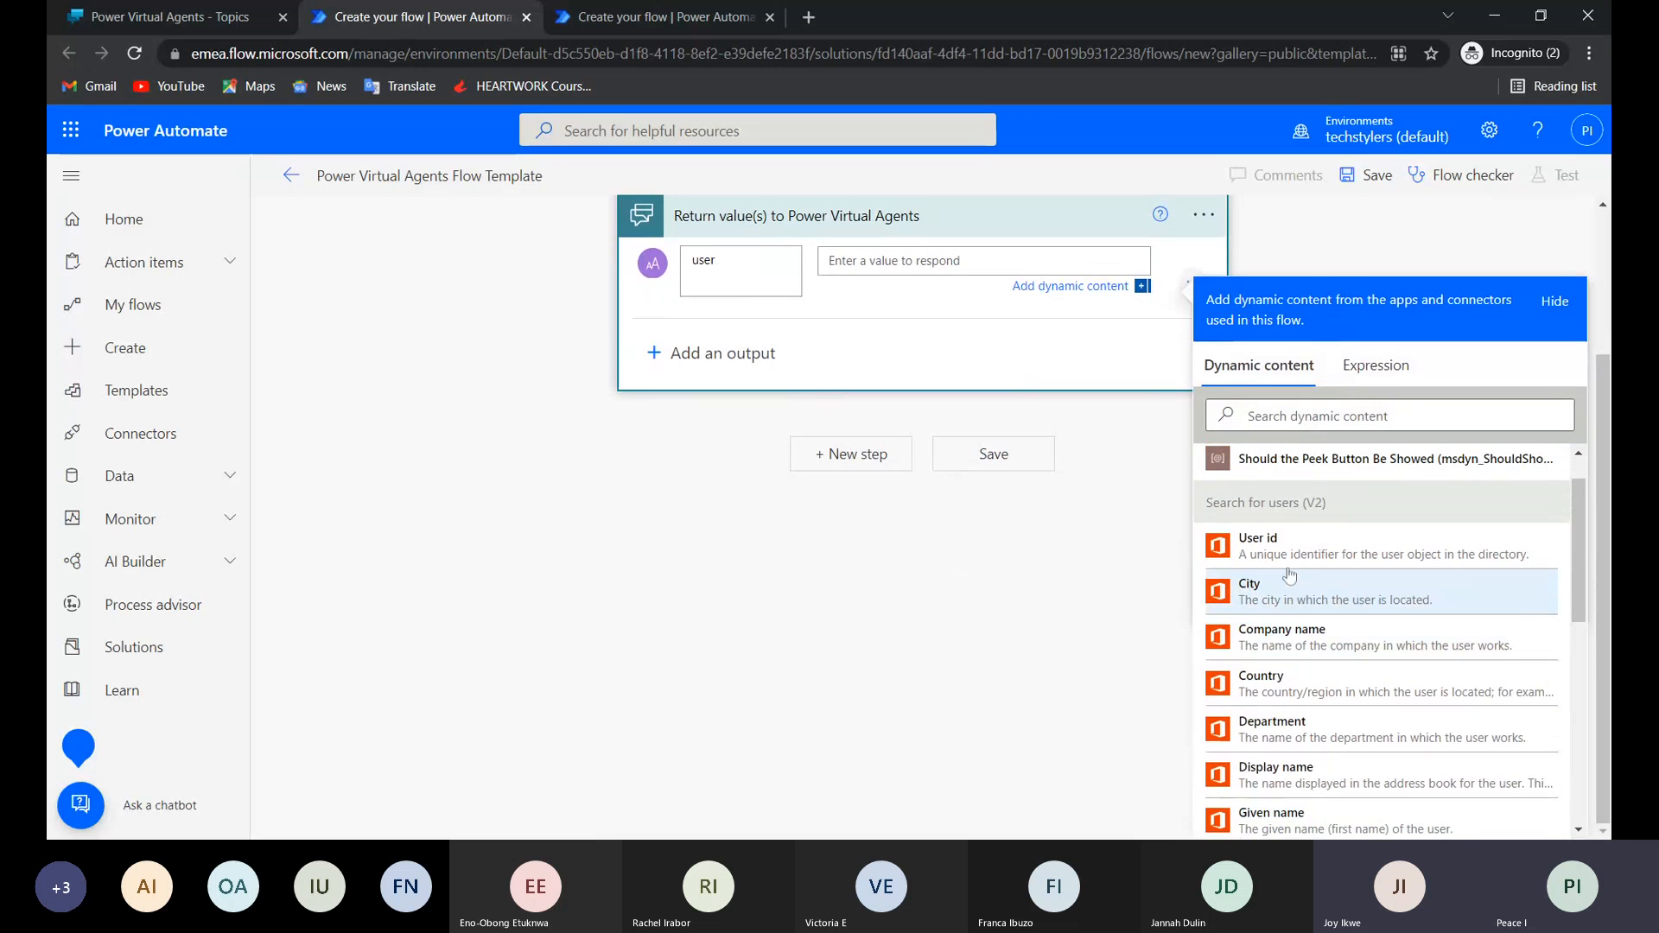
scroll(1290, 576, down, 2)
scroll(1290, 575, down, 1)
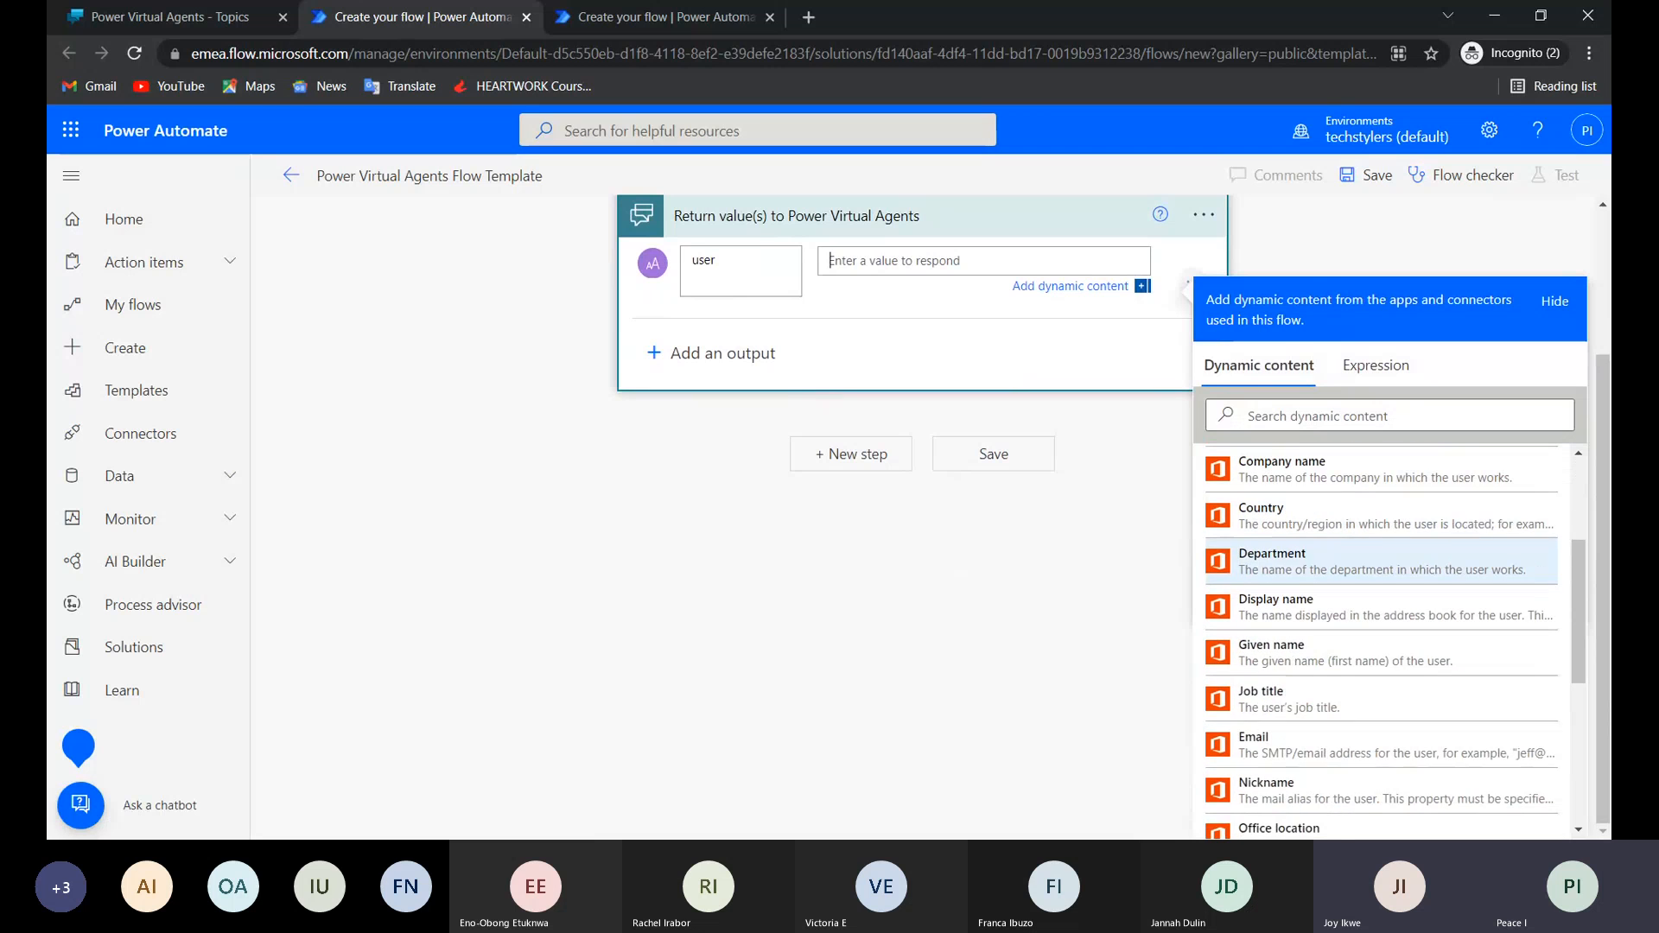
click(1286, 754)
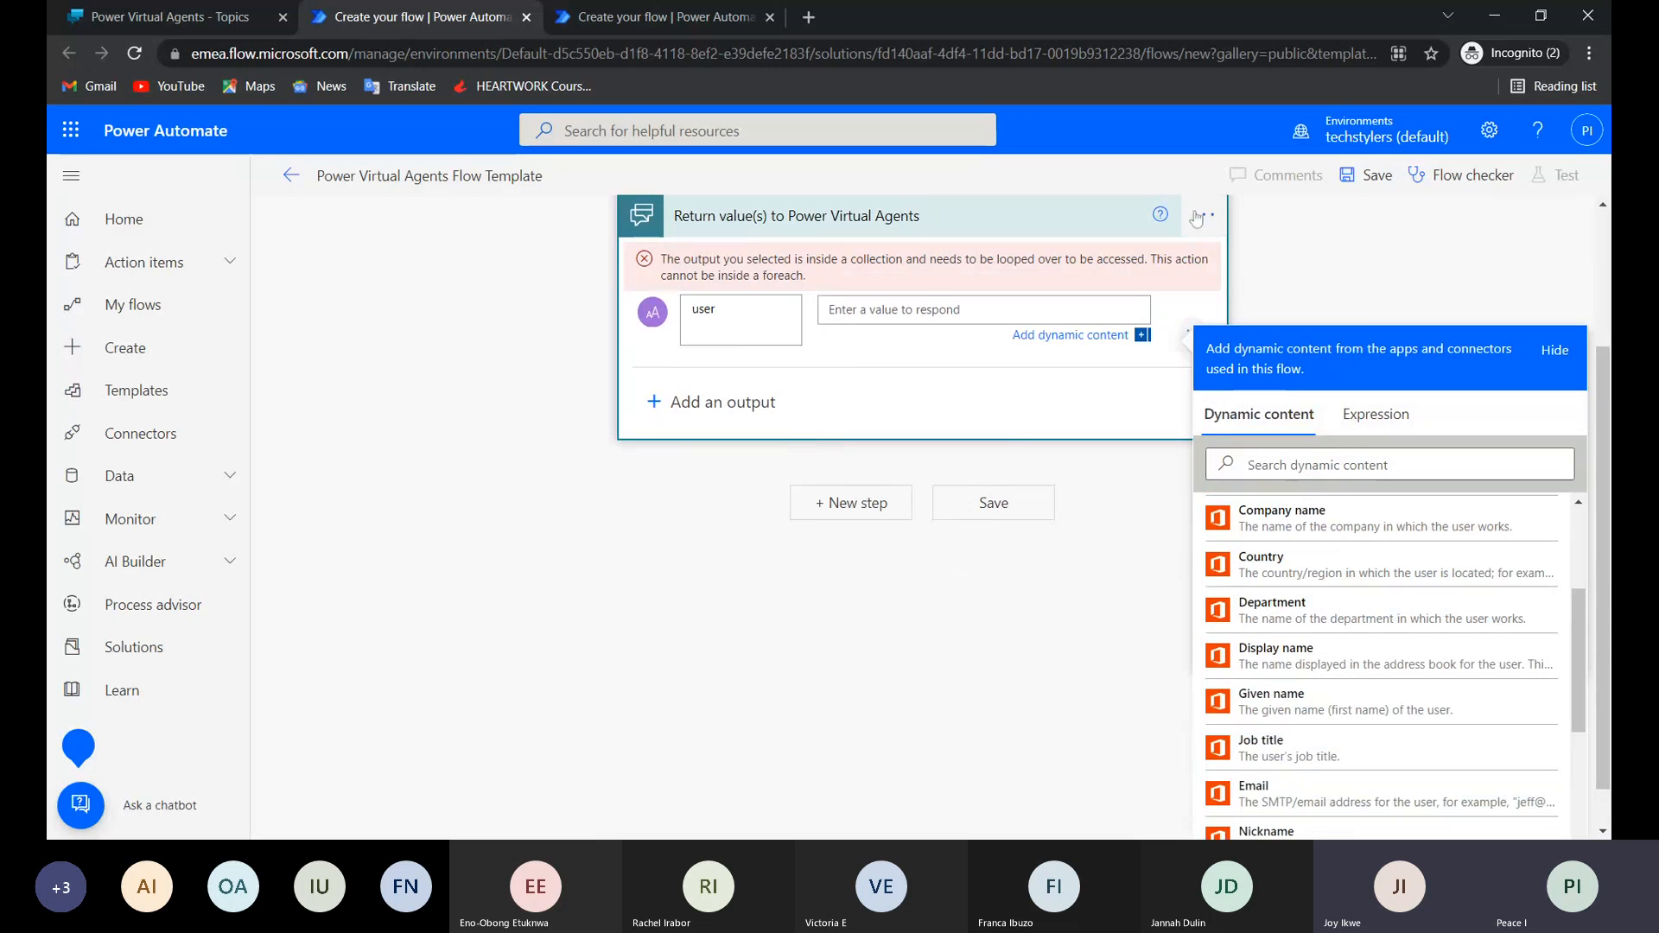
scroll(864, 345, up, 1)
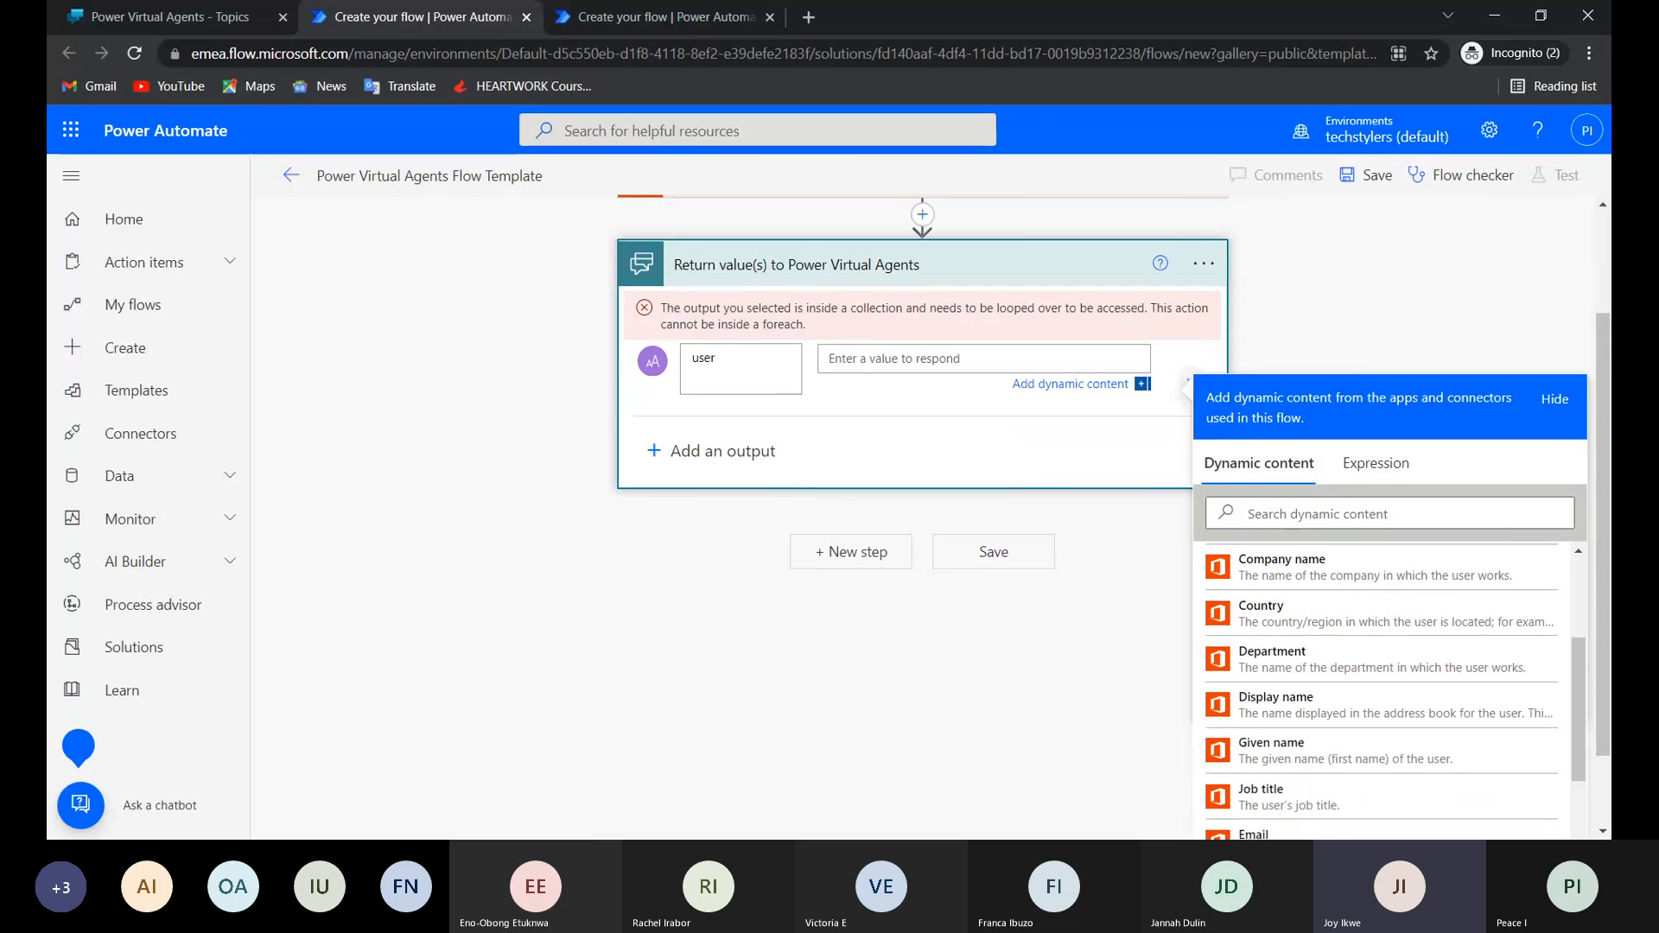
click(1021, 220)
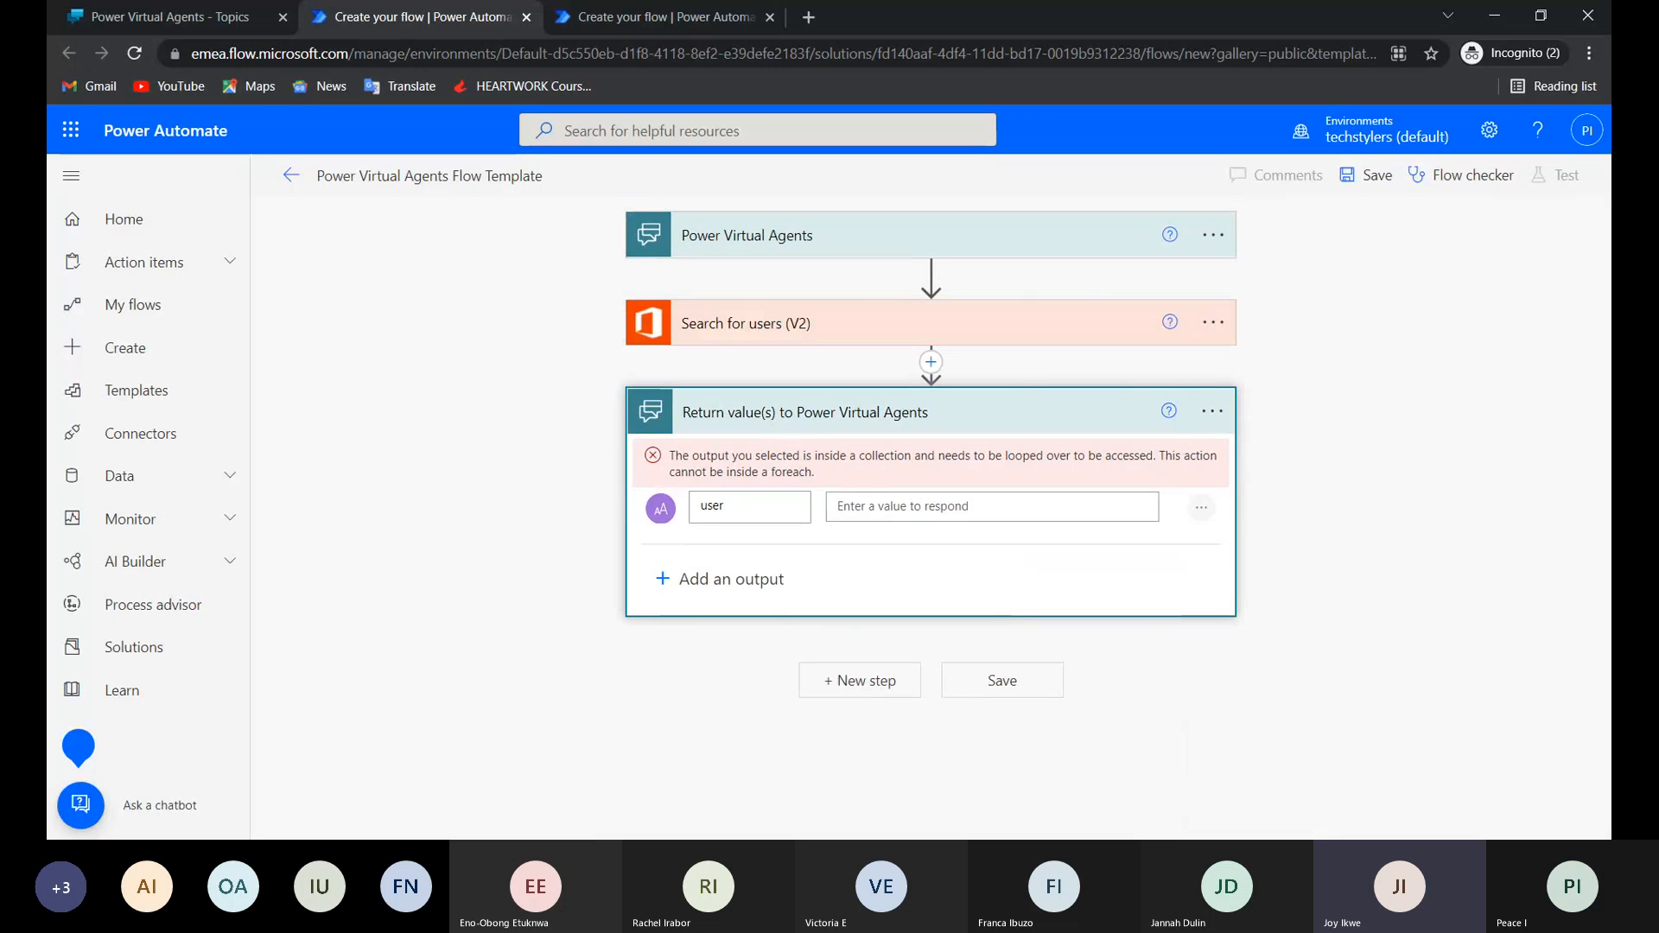
click(1212, 412)
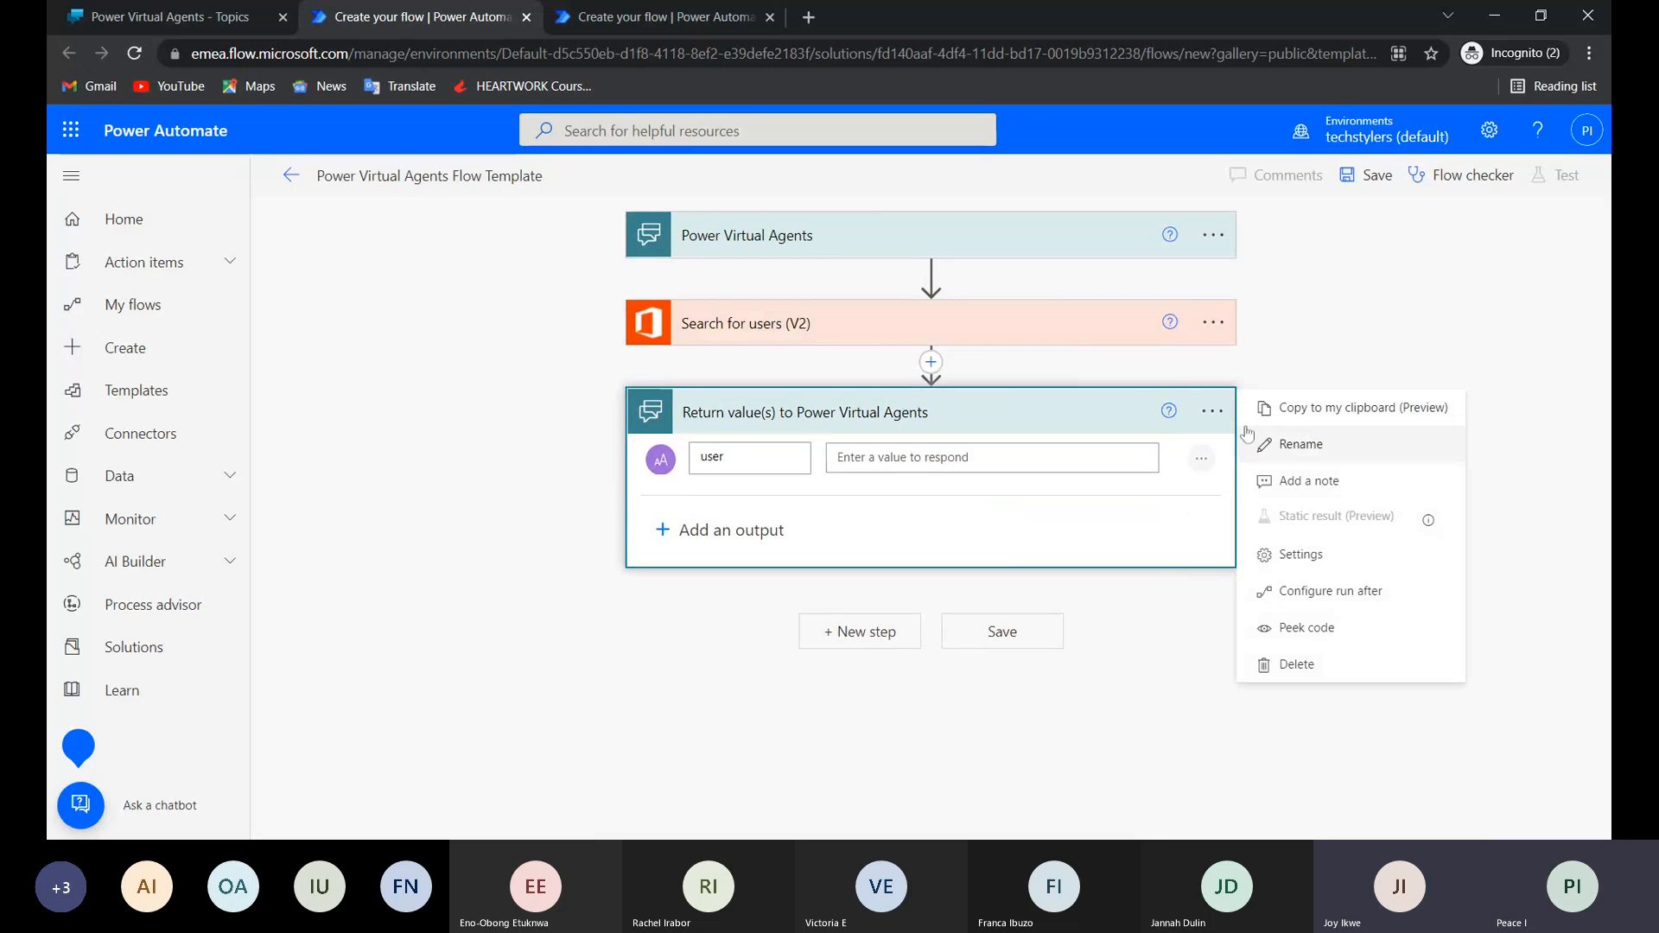
Insert an Apply to each control between Search for users (V2) and the Return value(s) to Power Virtual Agents step.
click(933, 364)
click(933, 365)
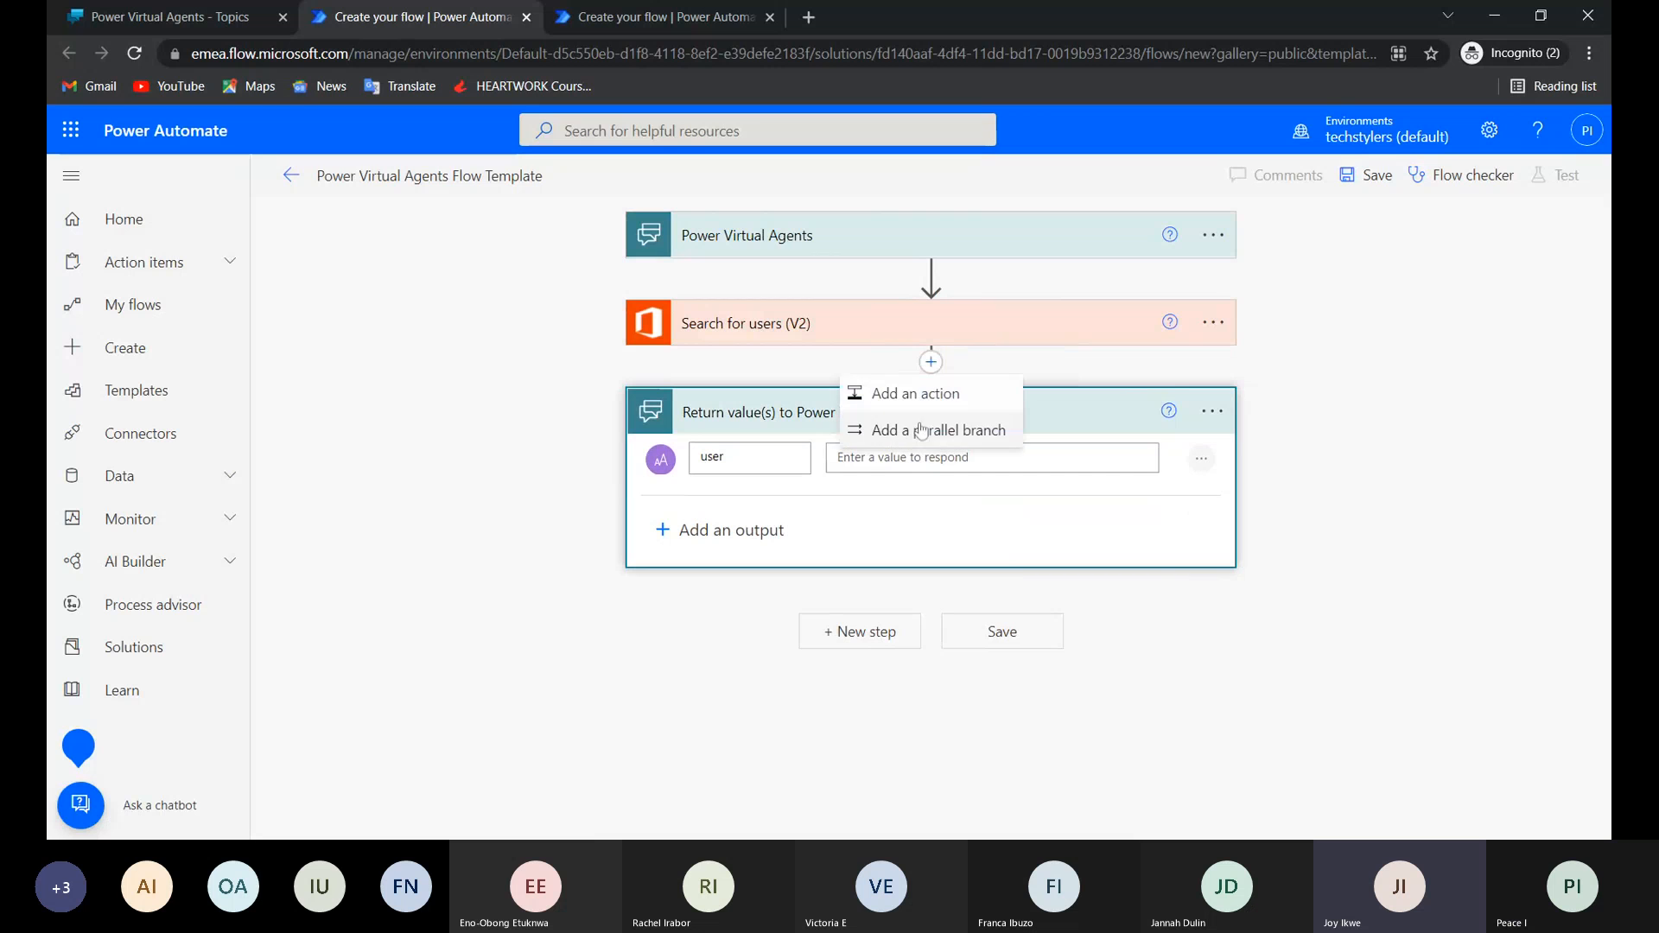
click(921, 392)
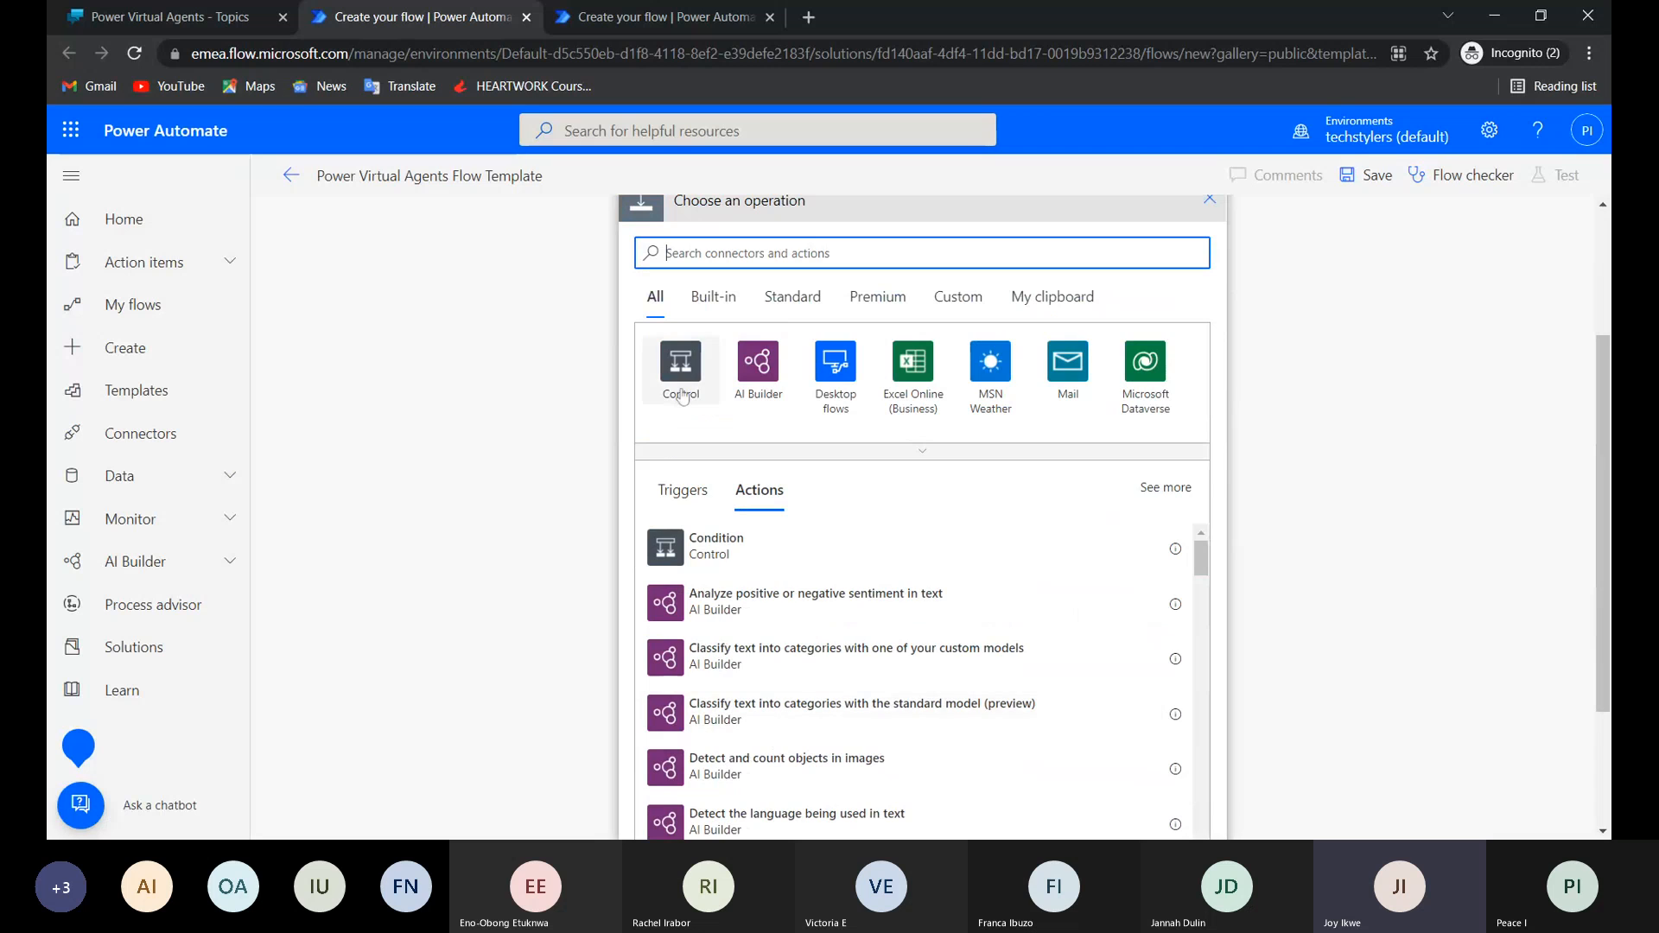
click(681, 395)
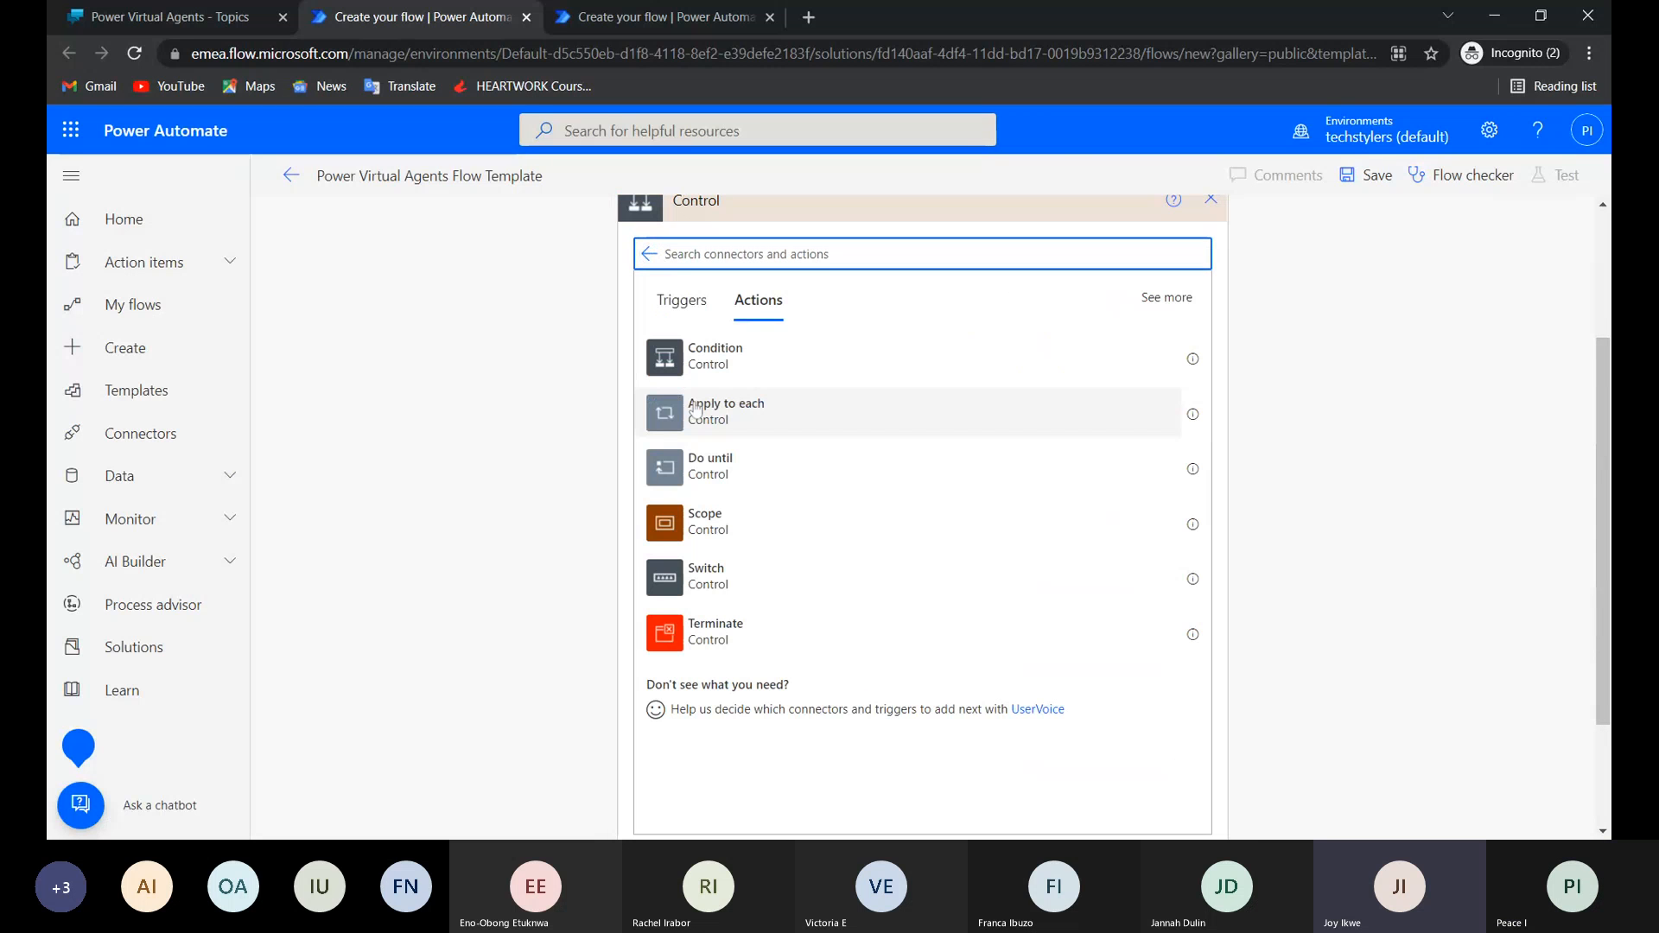
click(779, 416)
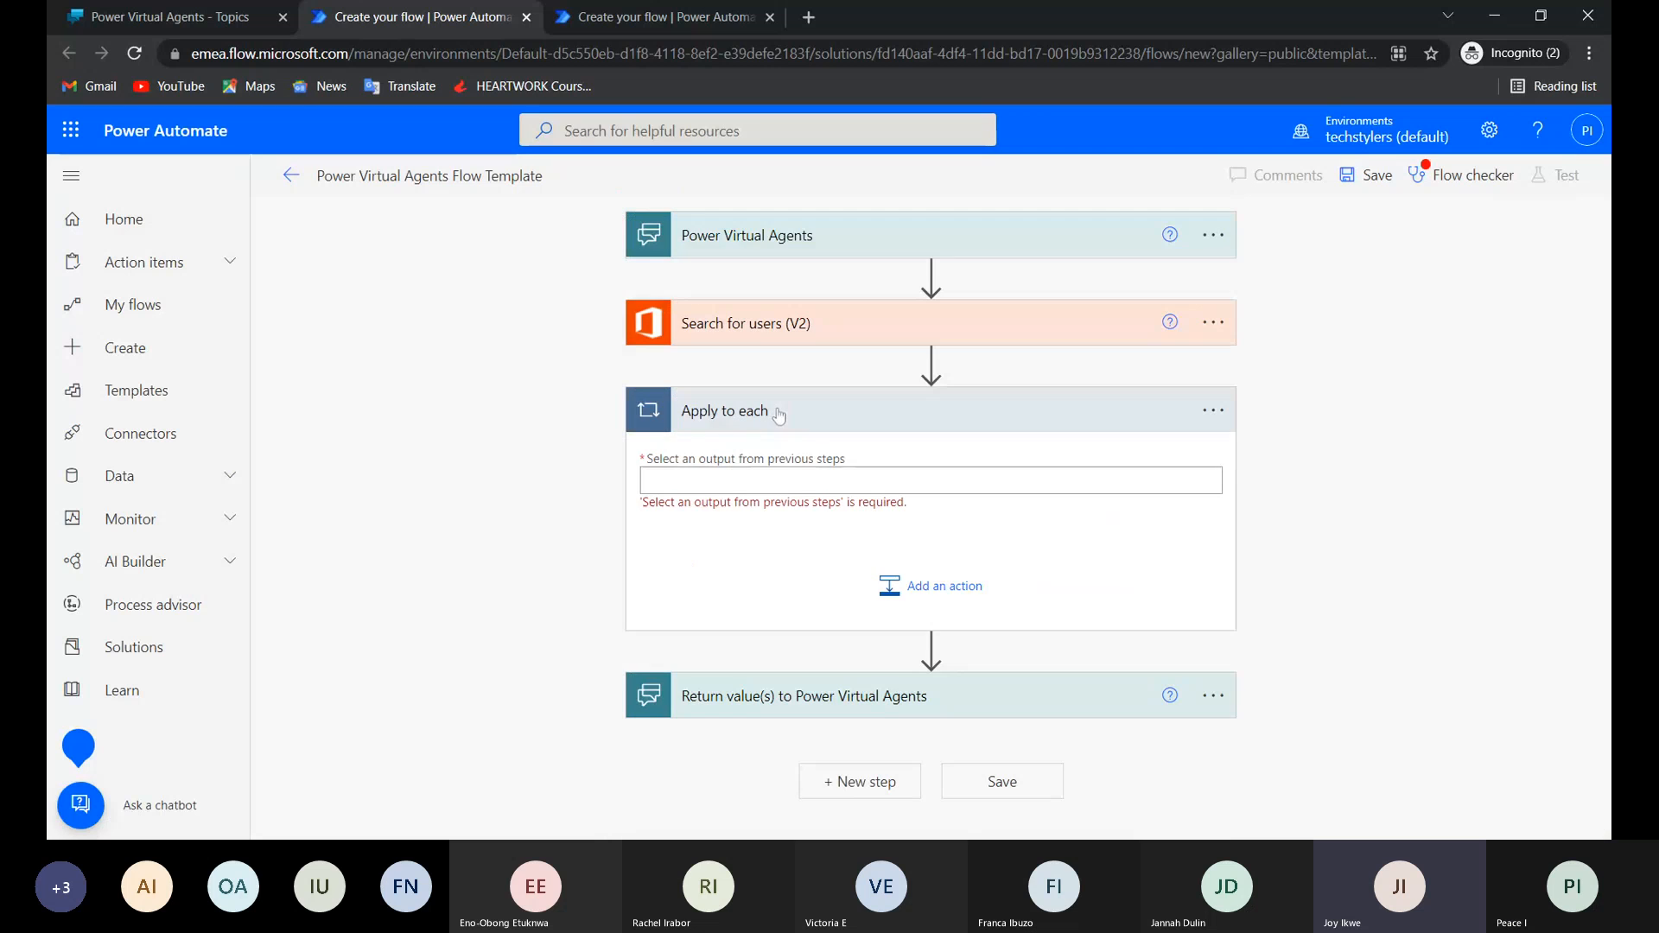
click(830, 706)
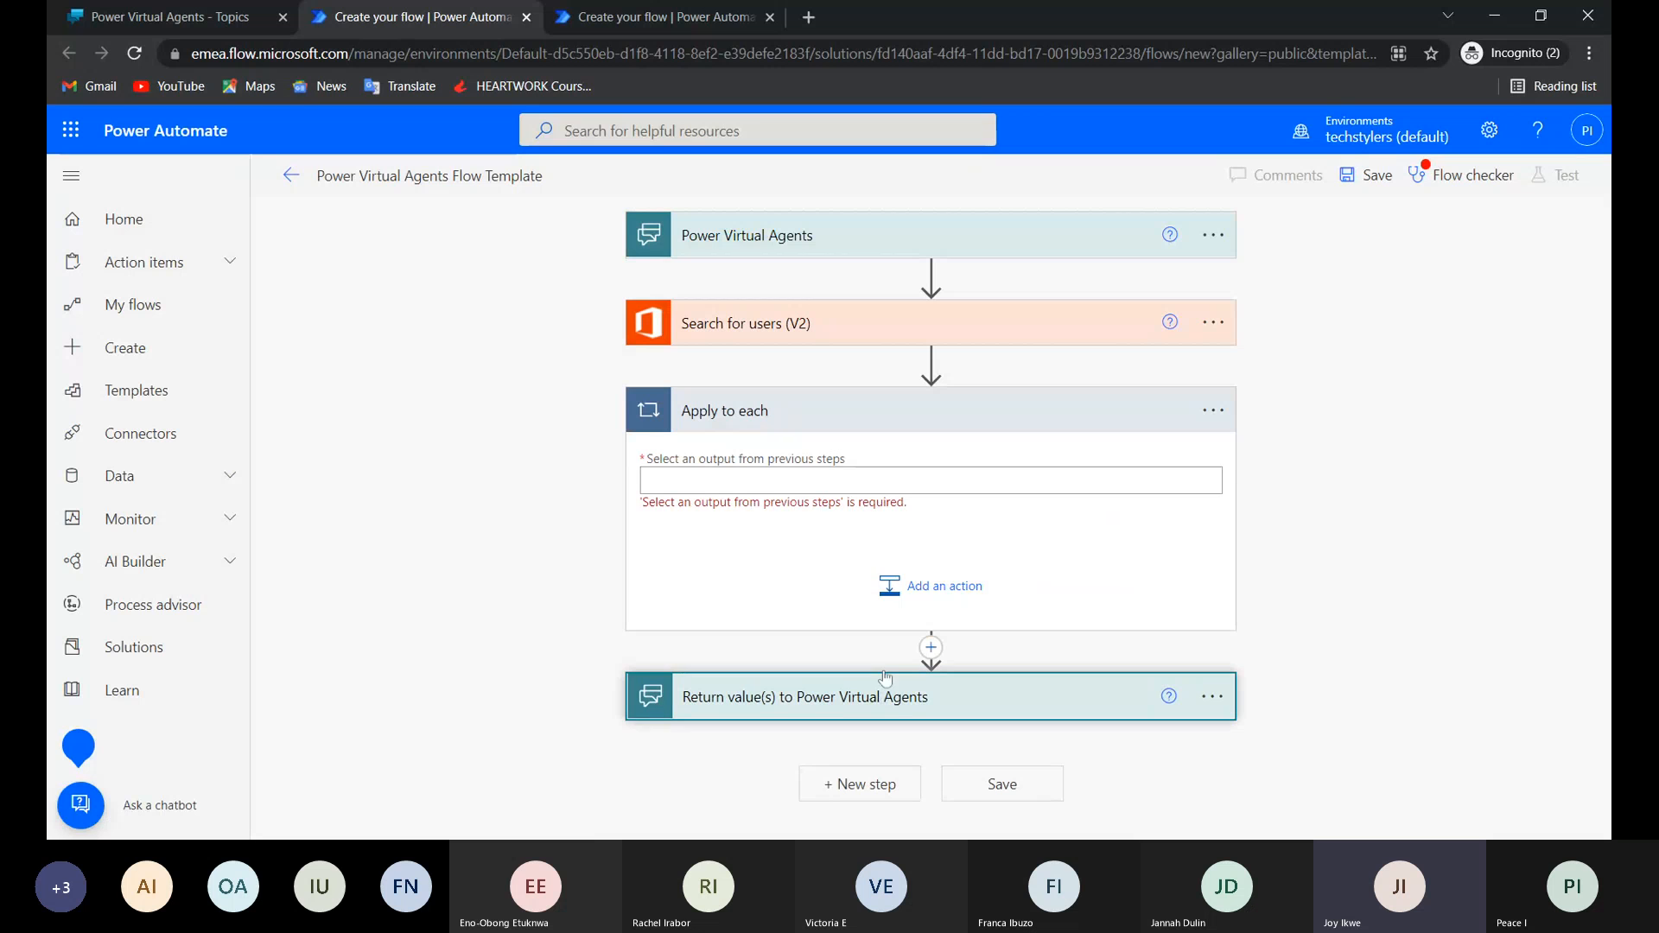
Move the Return value(s) to Power Virtual Agents step into Apply to each and set the loop's input to Email from Search for users (V2).
drag(885, 678, 895, 555)
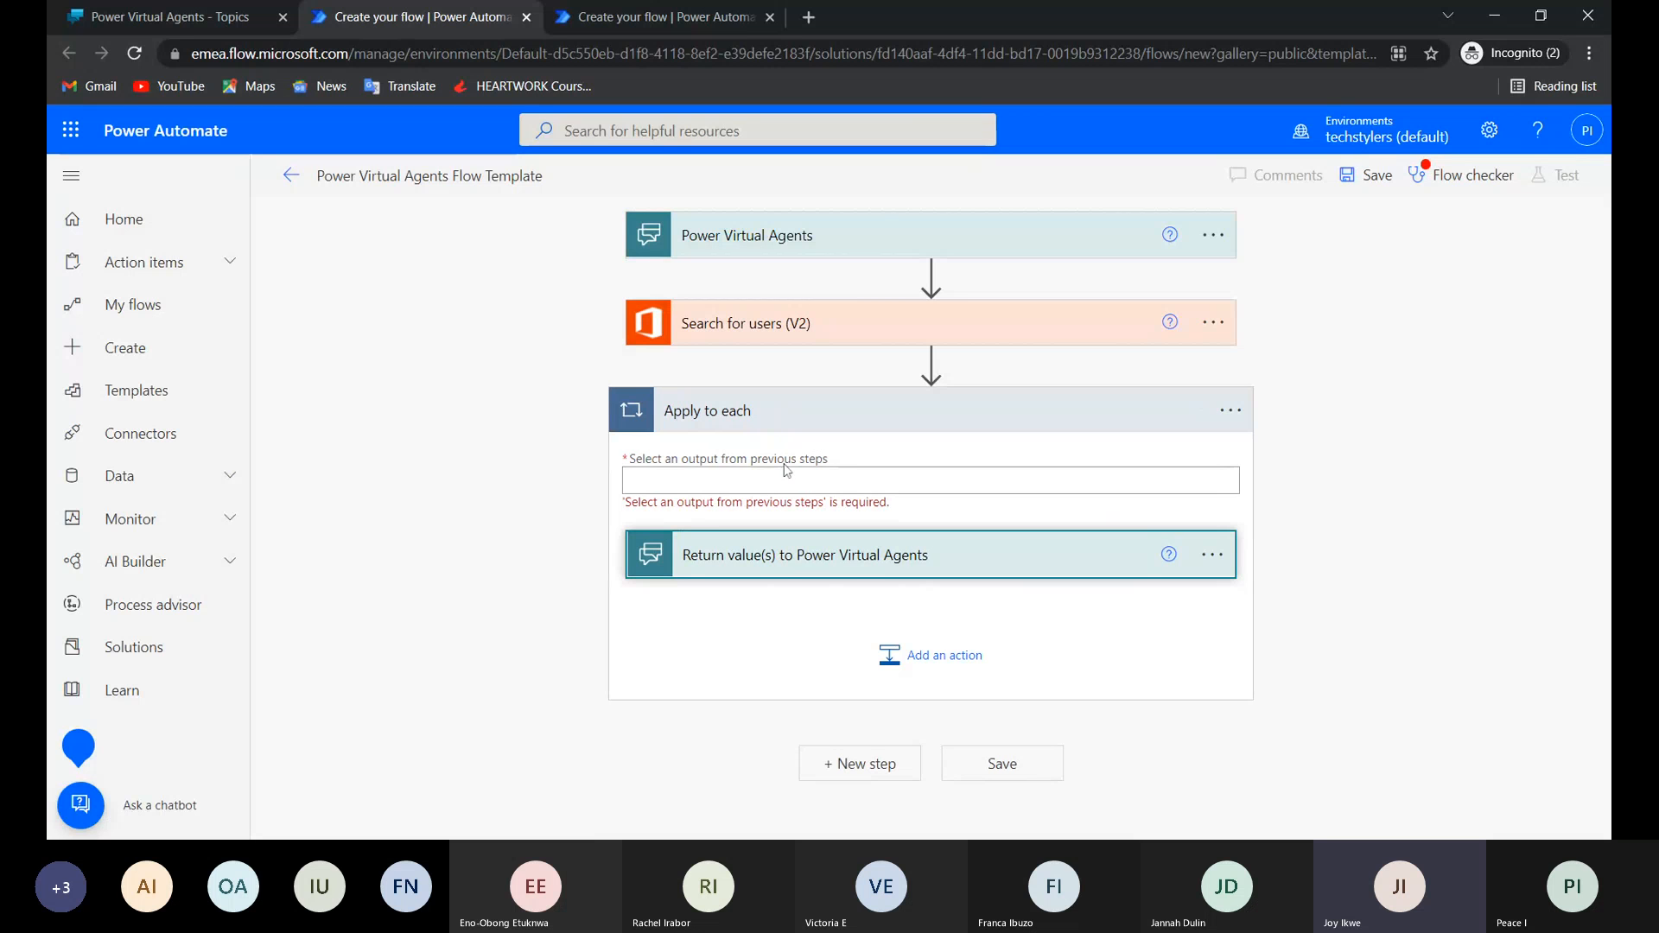
click(930, 480)
scroll(931, 518, down, 2)
scroll(1327, 687, down, 4)
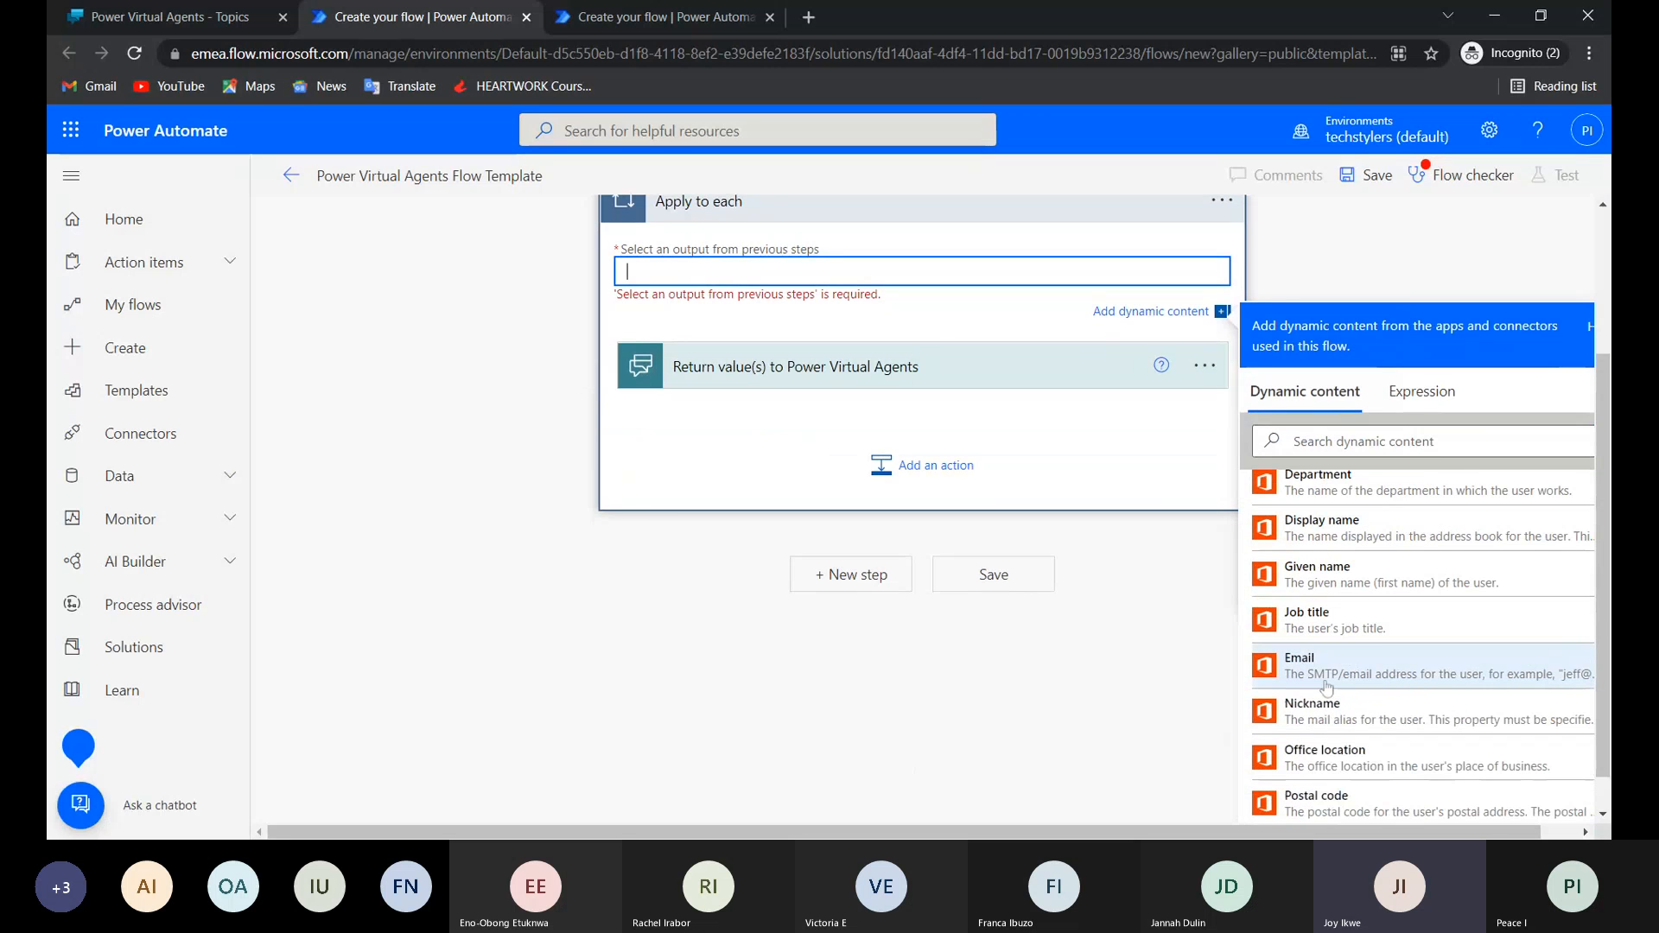
click(1327, 665)
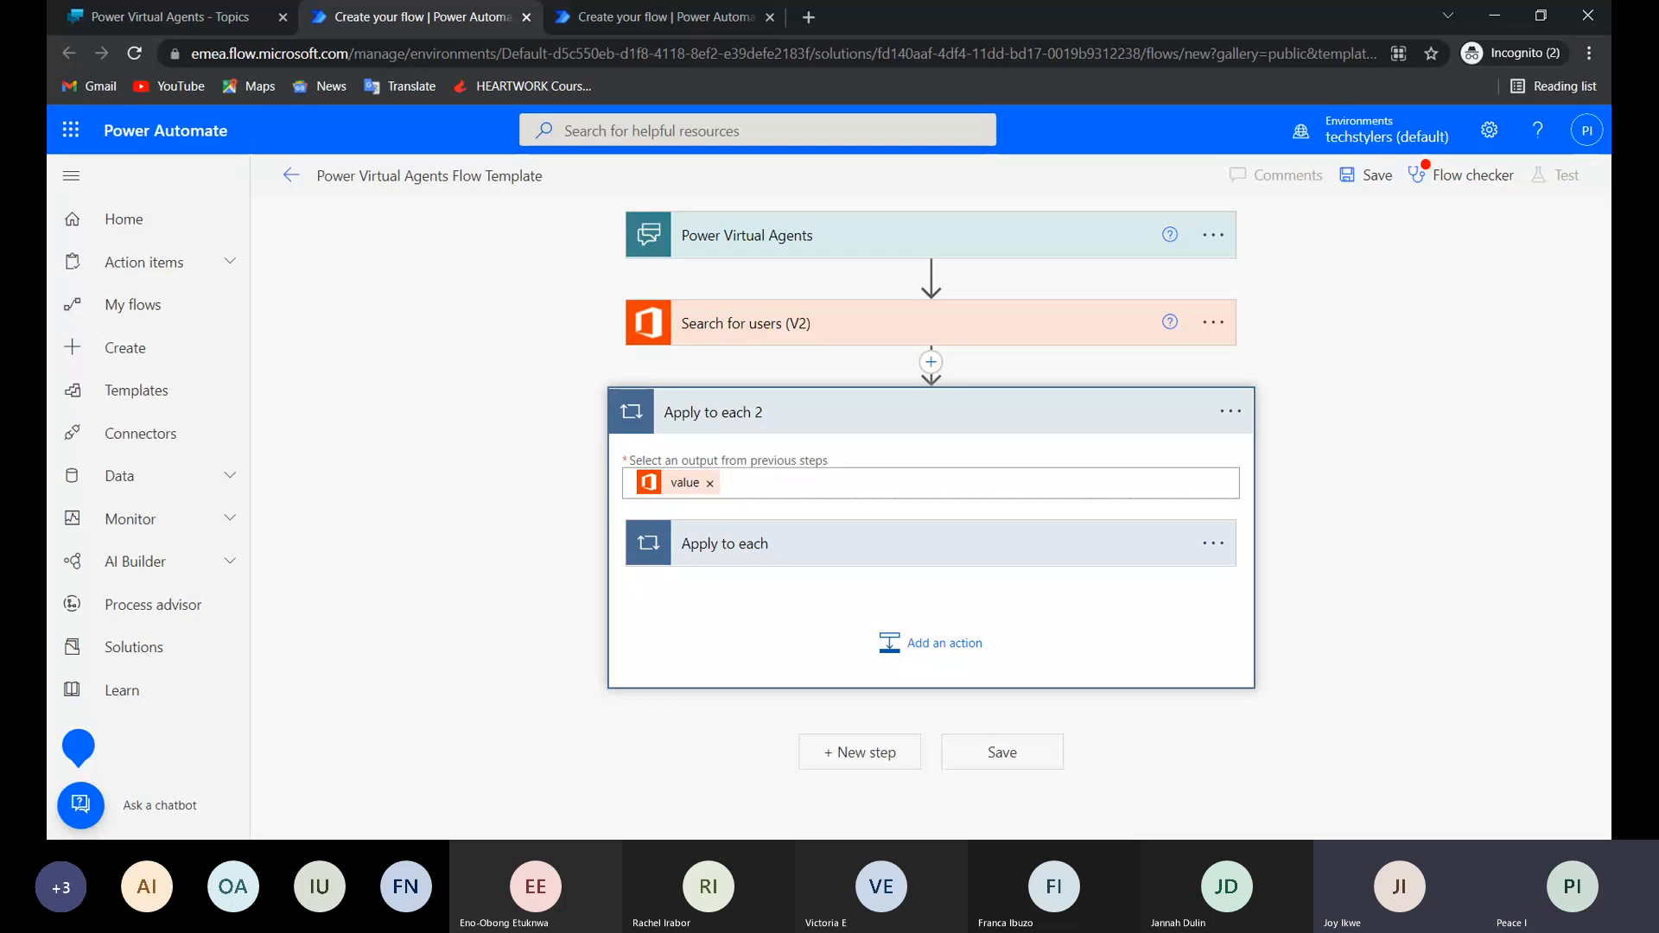
Set the user output in the nested Return value(s) to Power Virtual Agents step to the Email dynamic content from Search for users (V2).
click(795, 549)
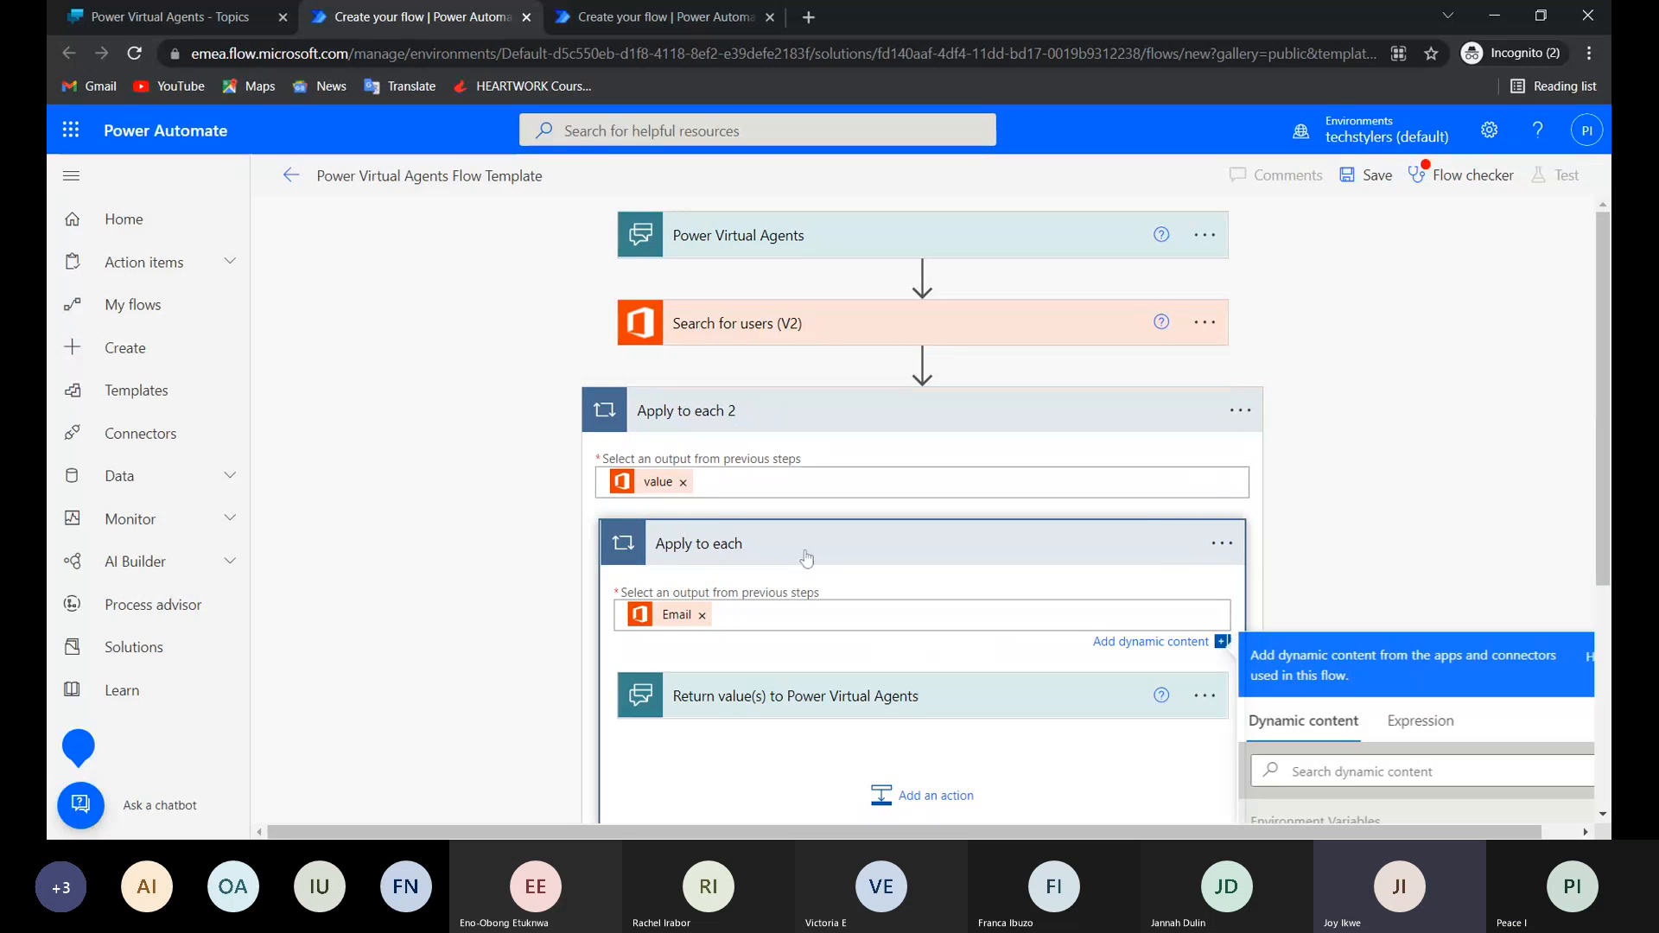
click(1223, 547)
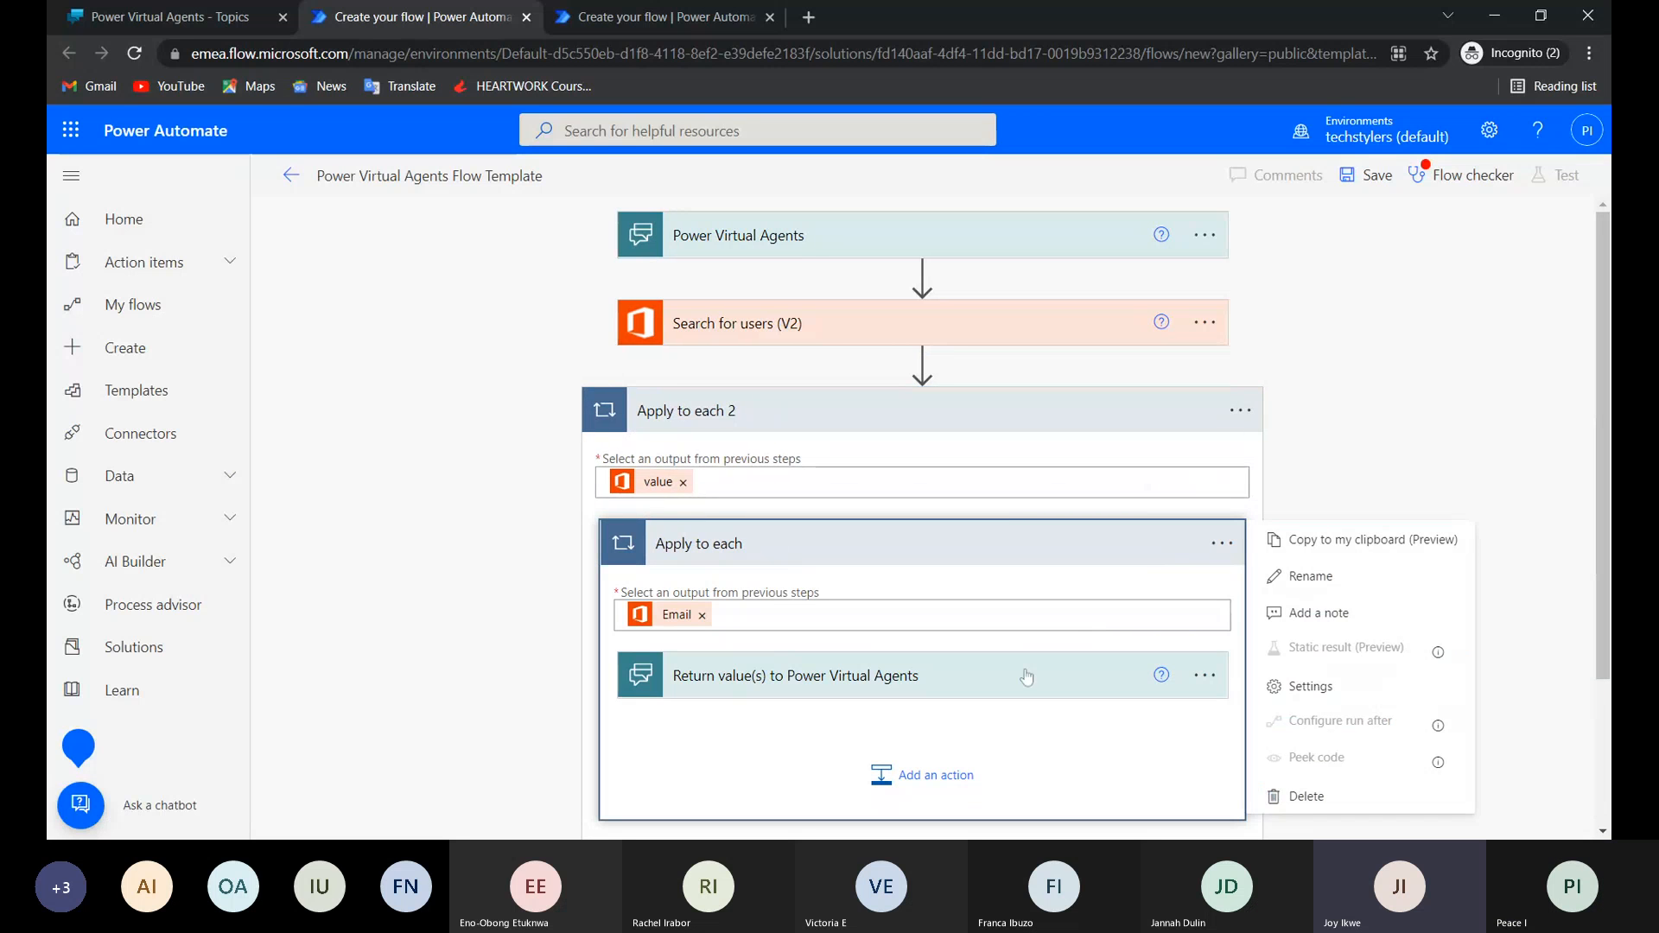
click(979, 682)
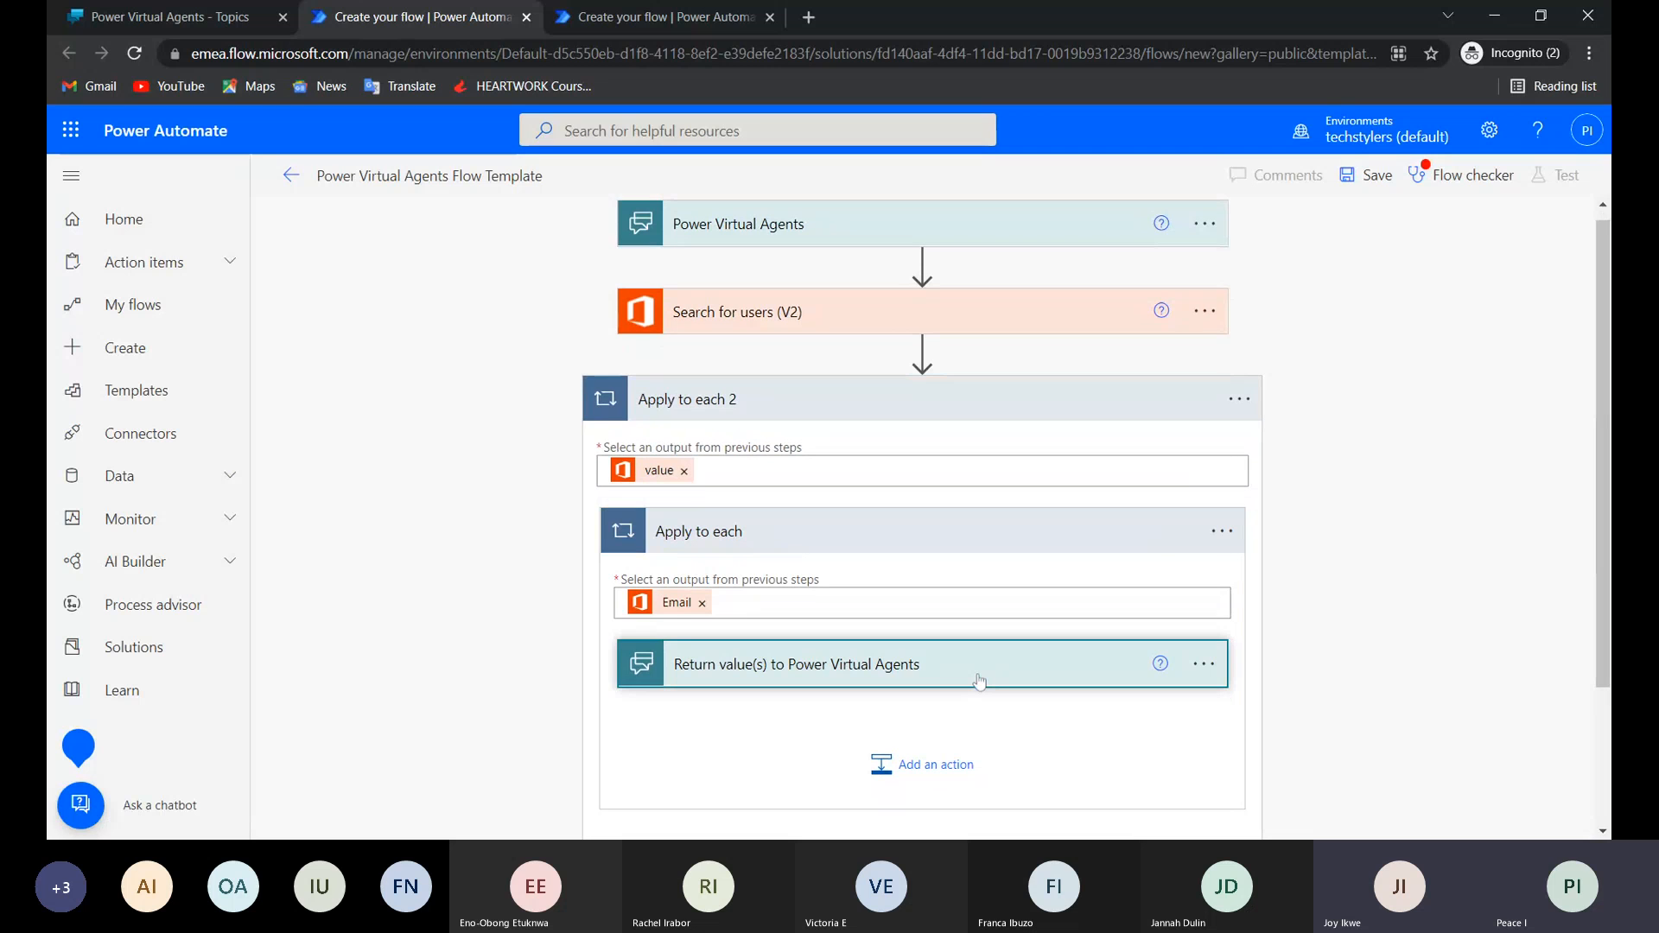
scroll(979, 682, down, 2)
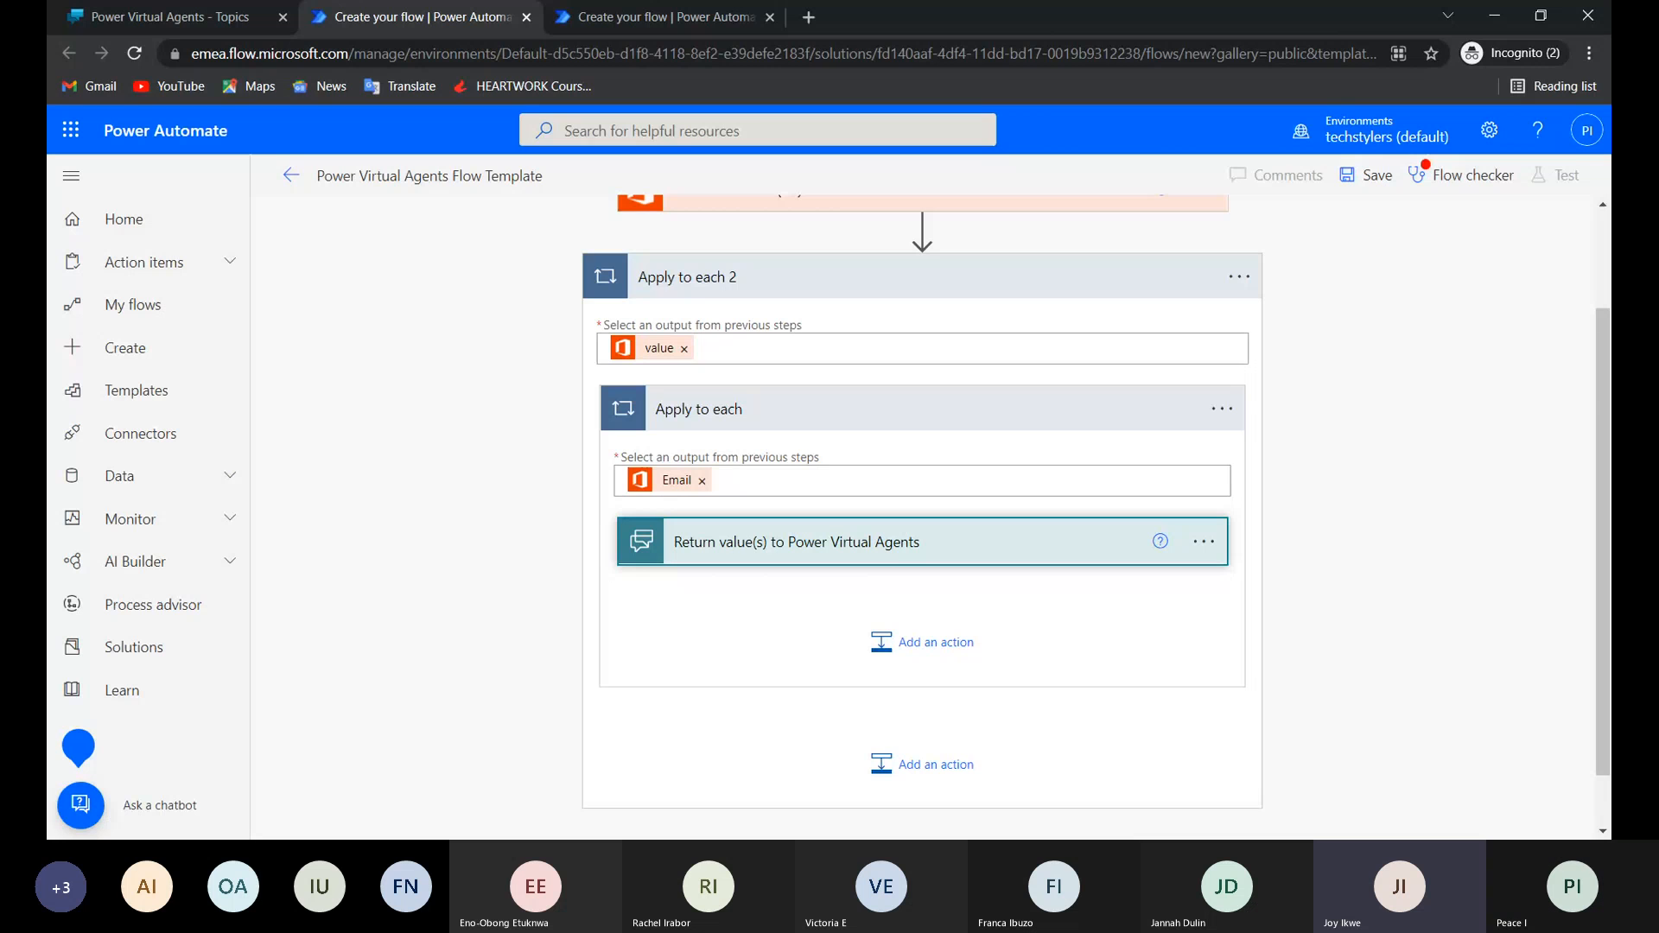
click(971, 544)
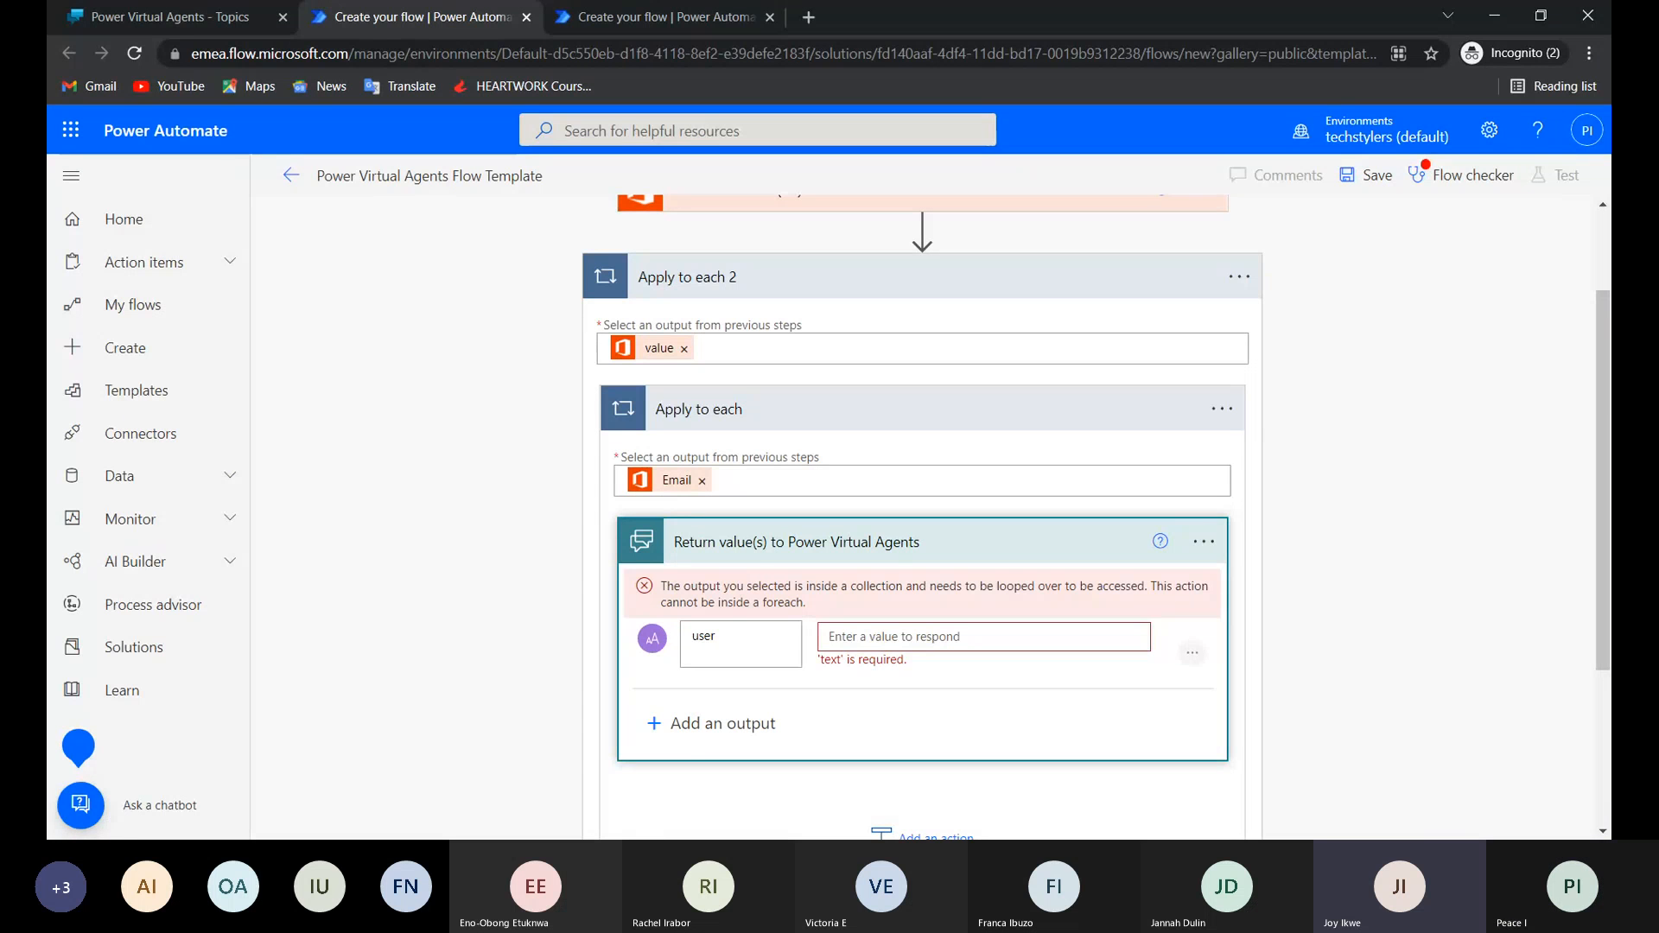
click(983, 637)
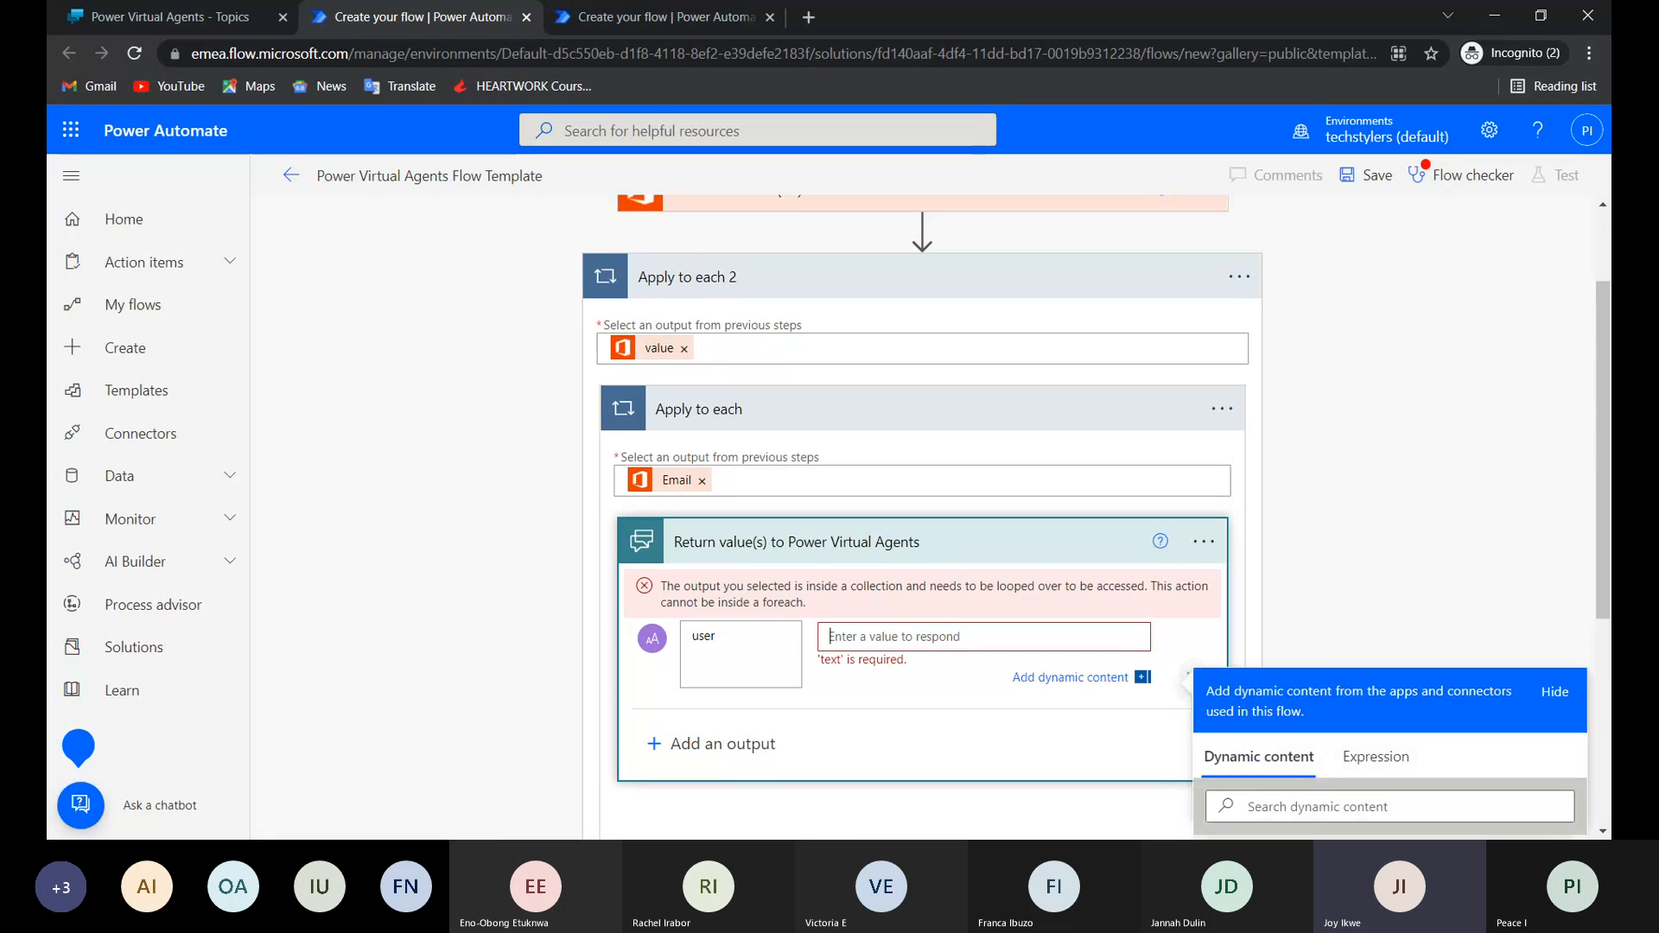
scroll(979, 678, down, 2)
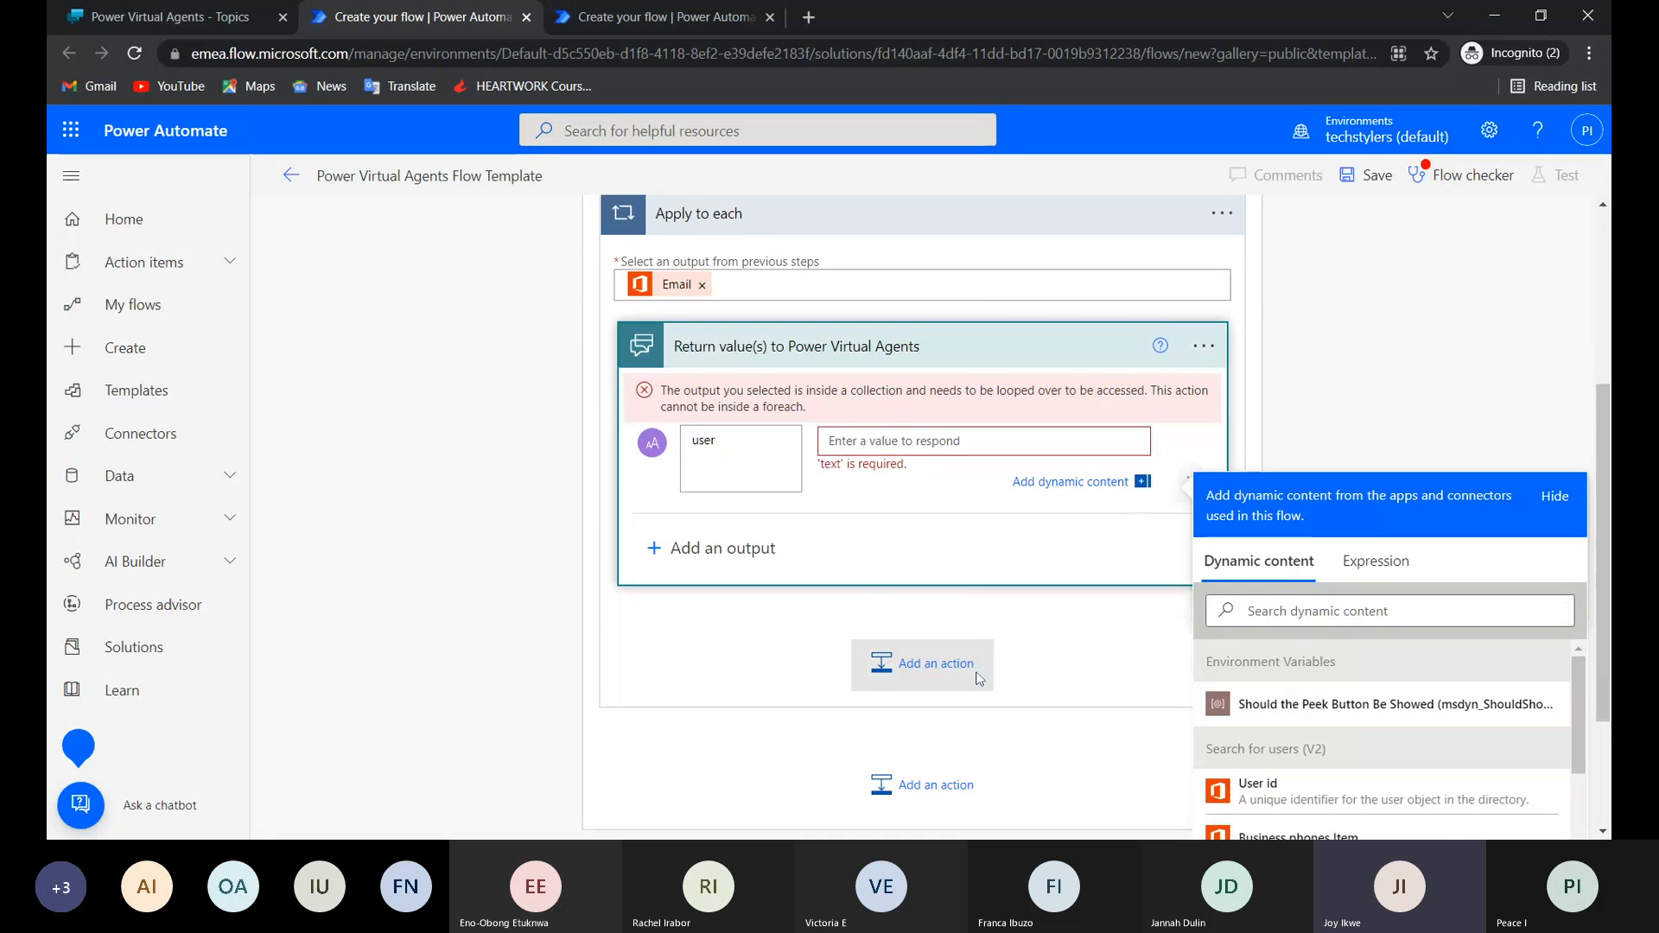
scroll(979, 678, down, 2)
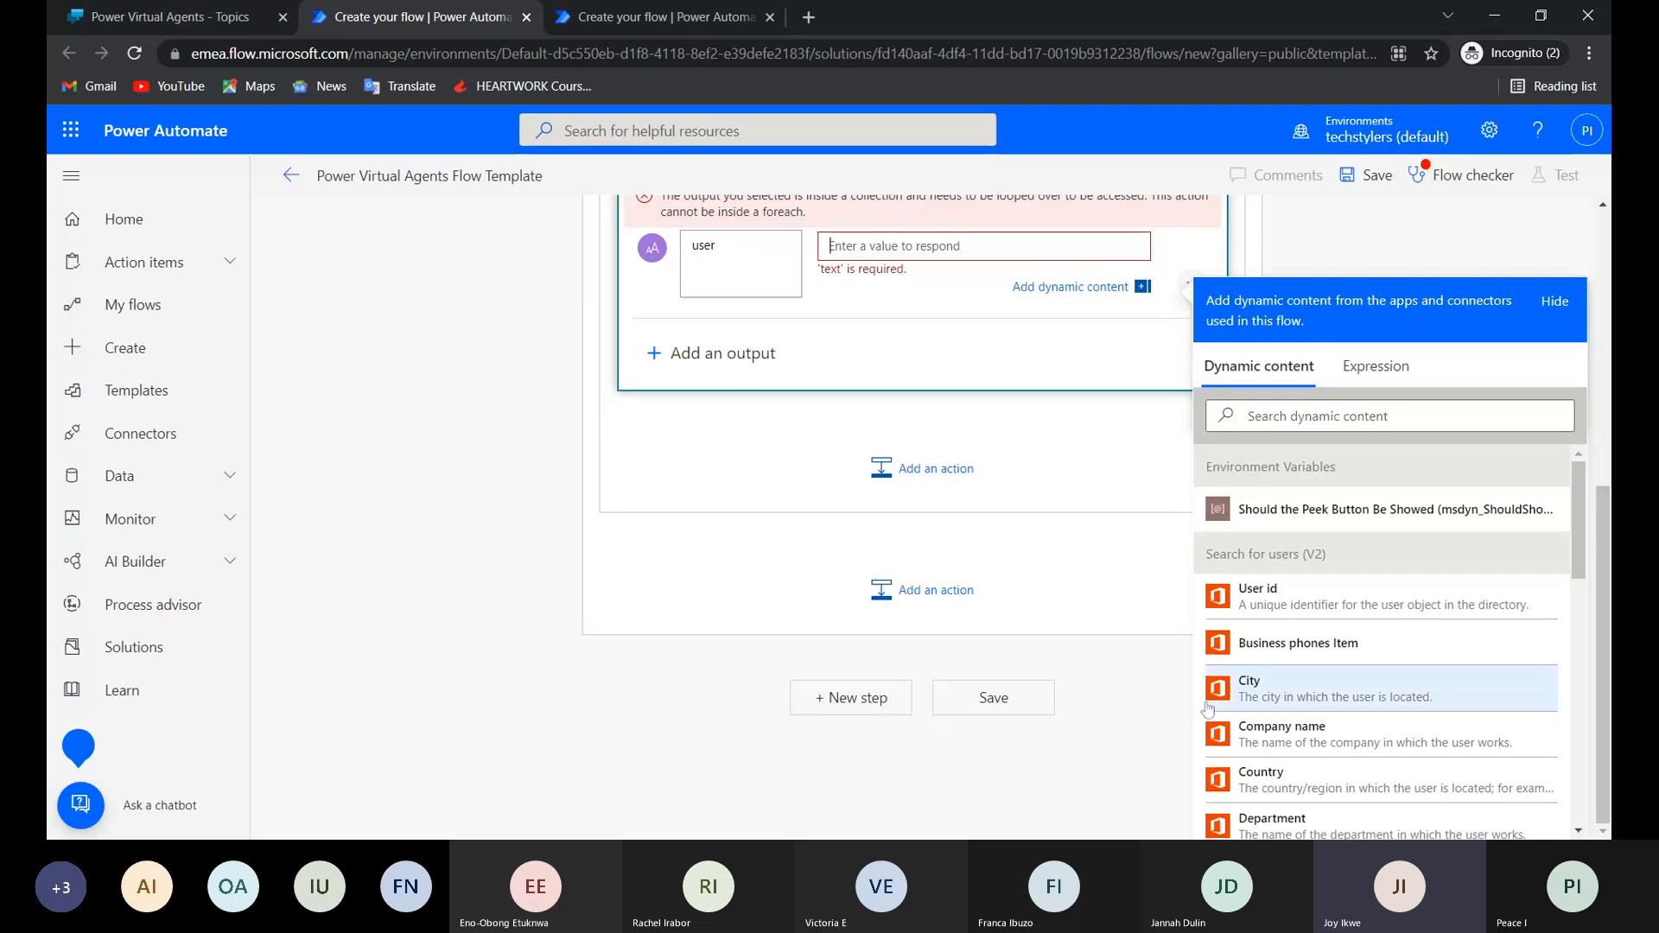
scroll(1208, 708, down, 4)
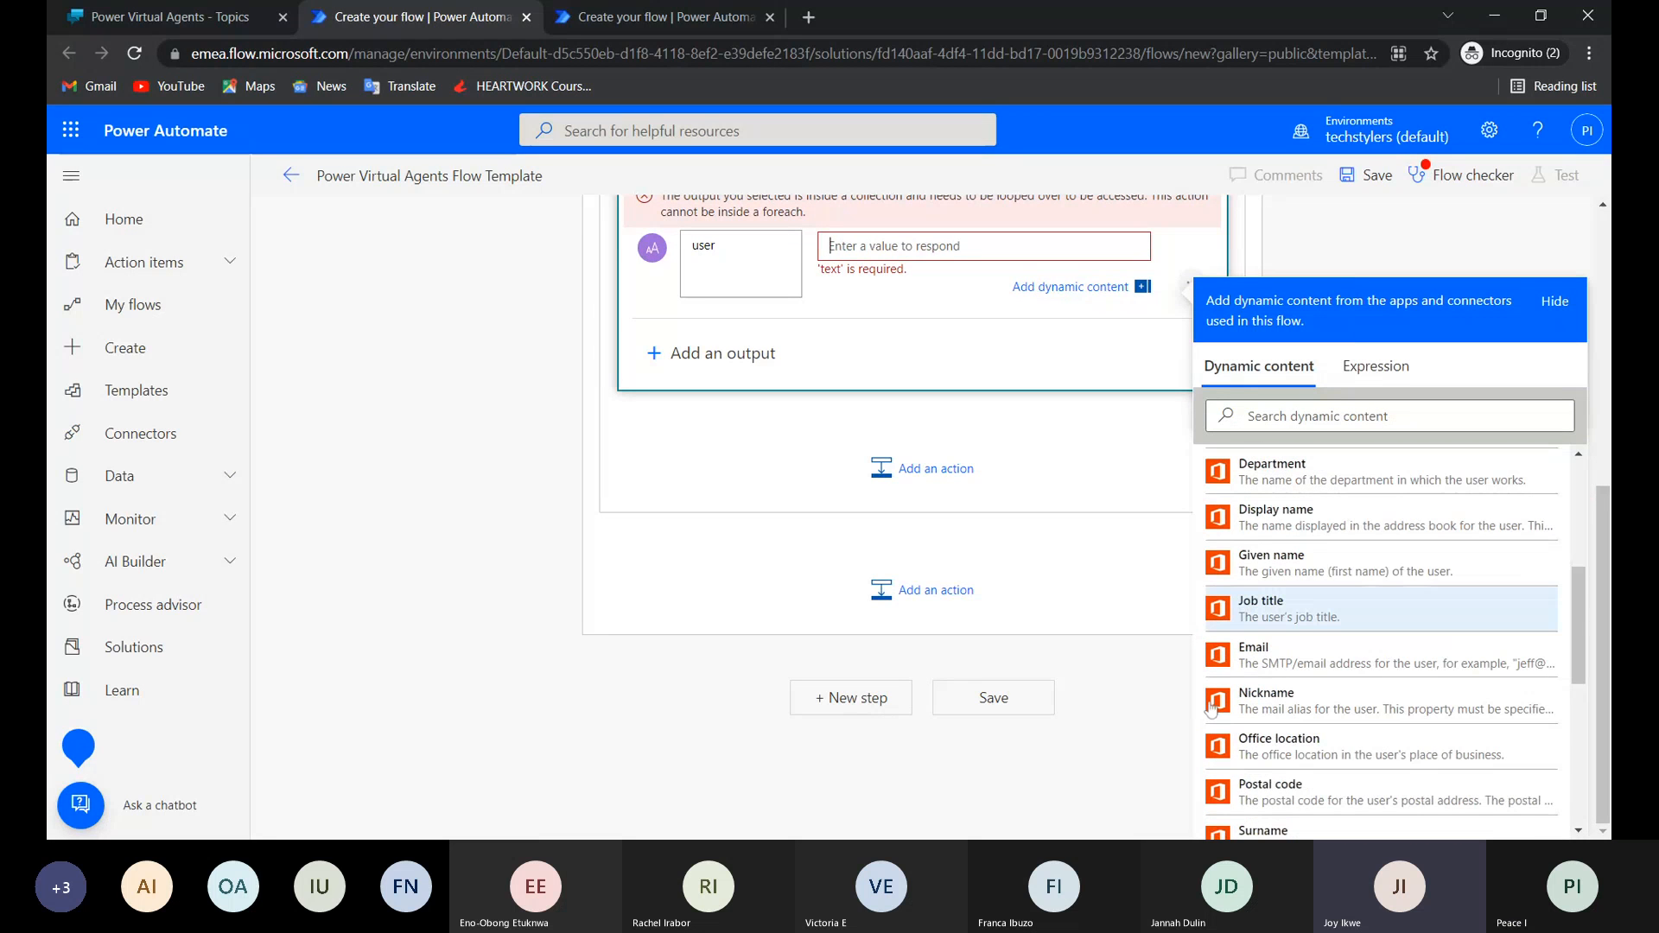
click(1255, 657)
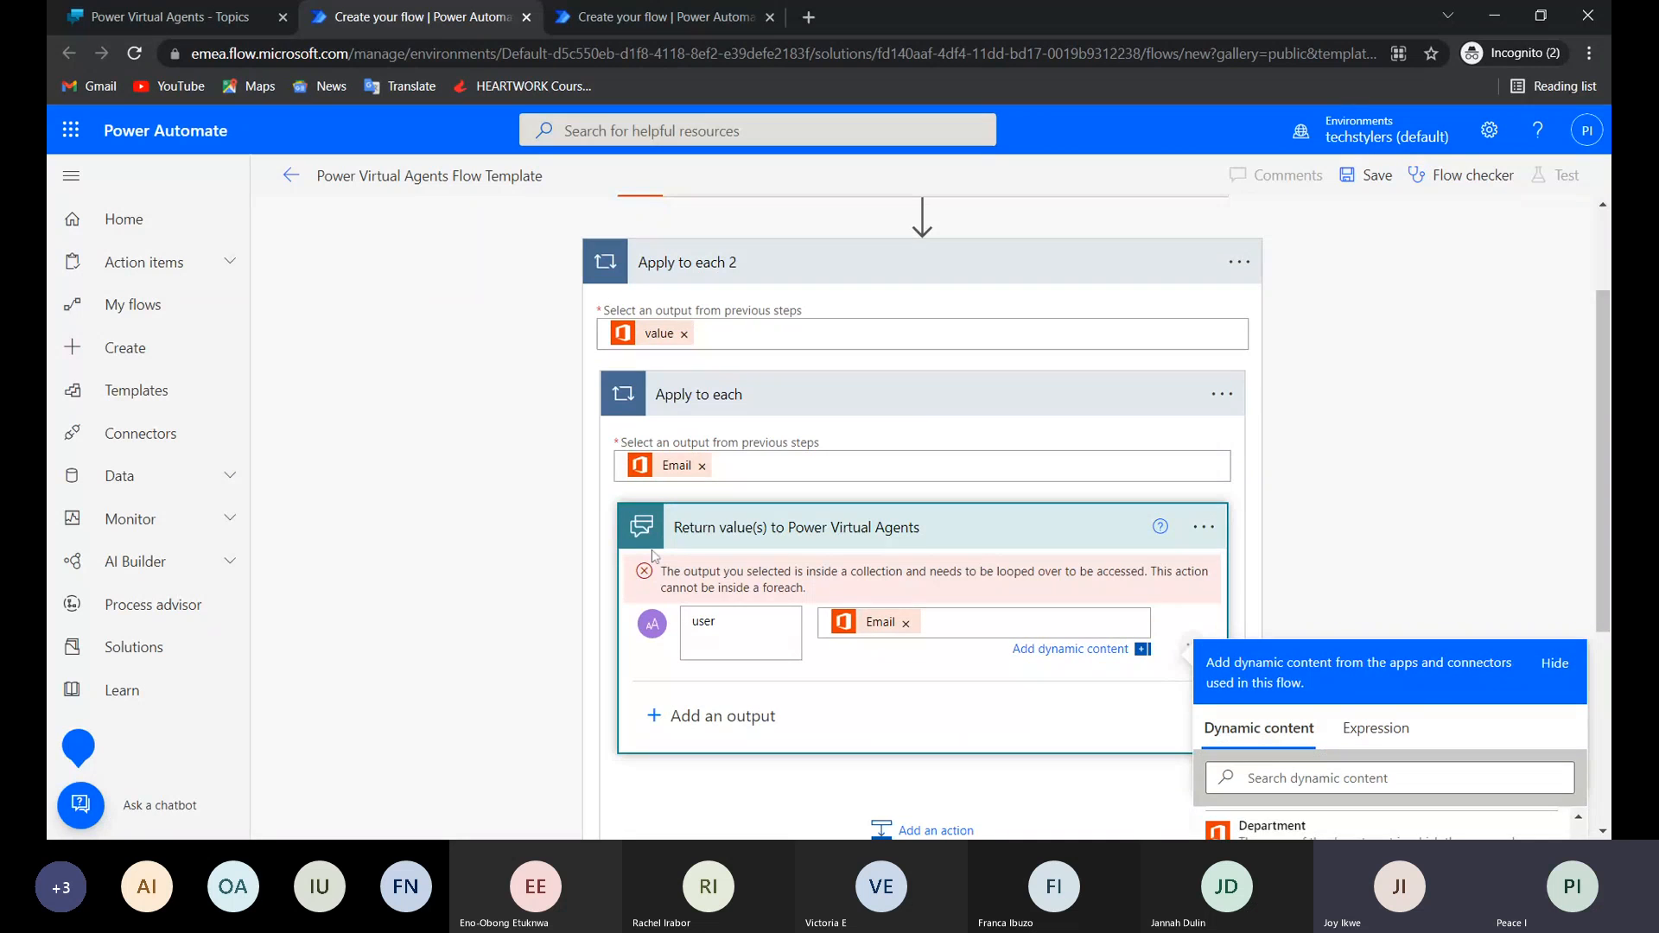
click(654, 555)
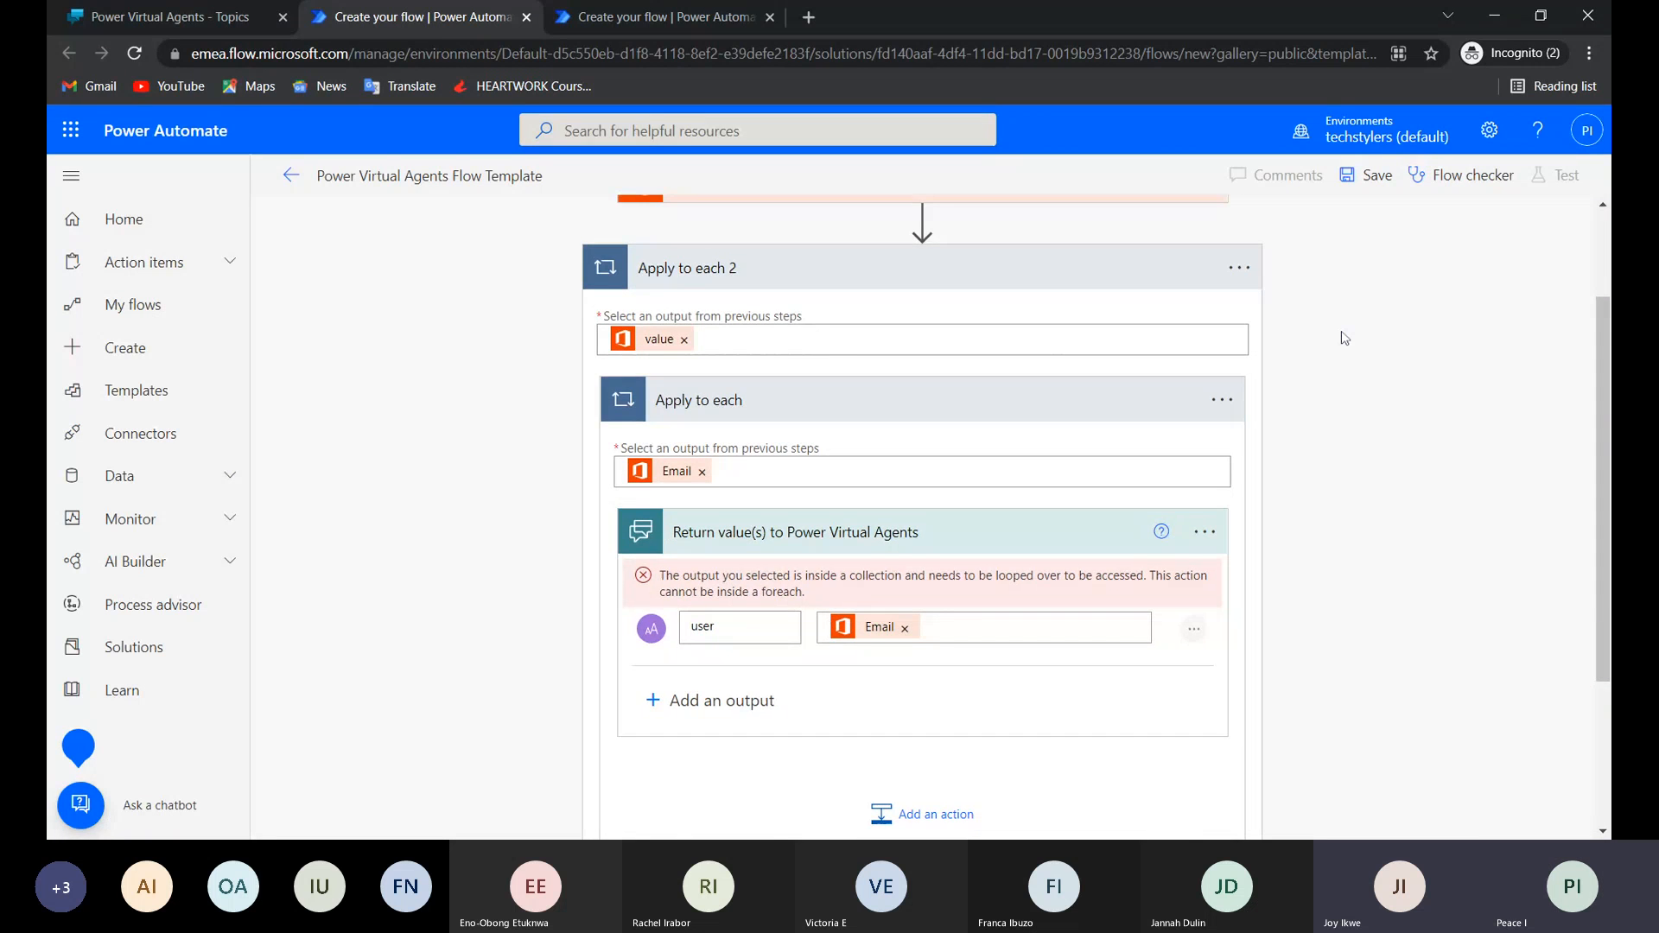
Add the Office 365 Outlook action Send an email (V2) after the Apply to each 2 loop.
scroll(791, 611, up, 3)
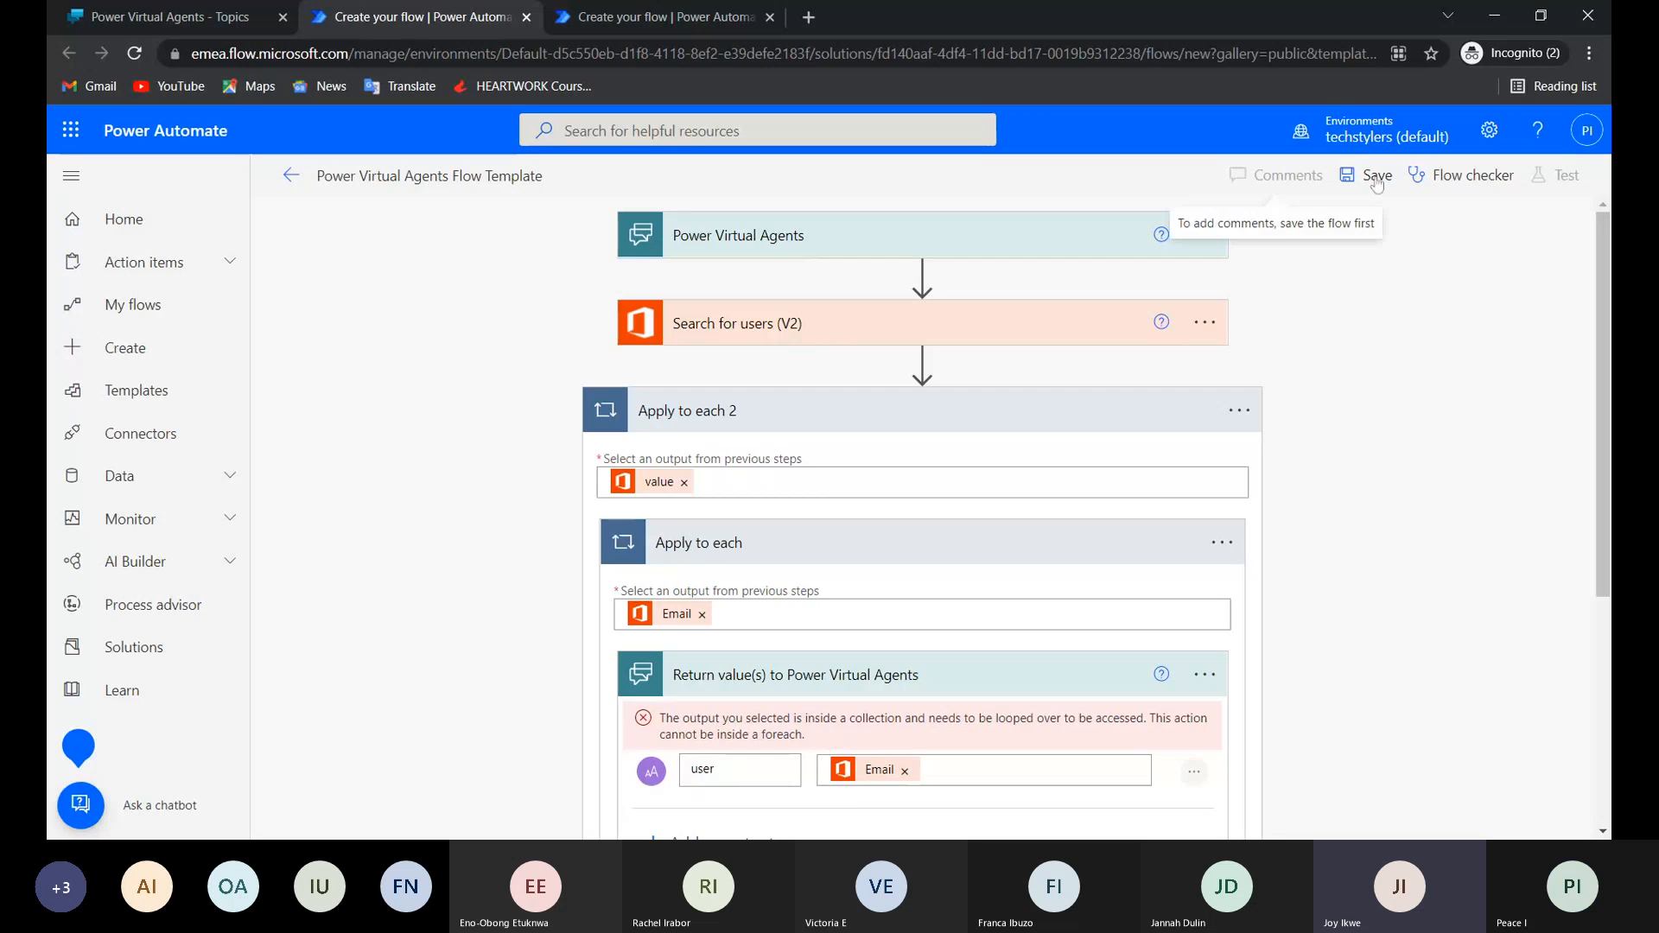
scroll(834, 666, down, 4)
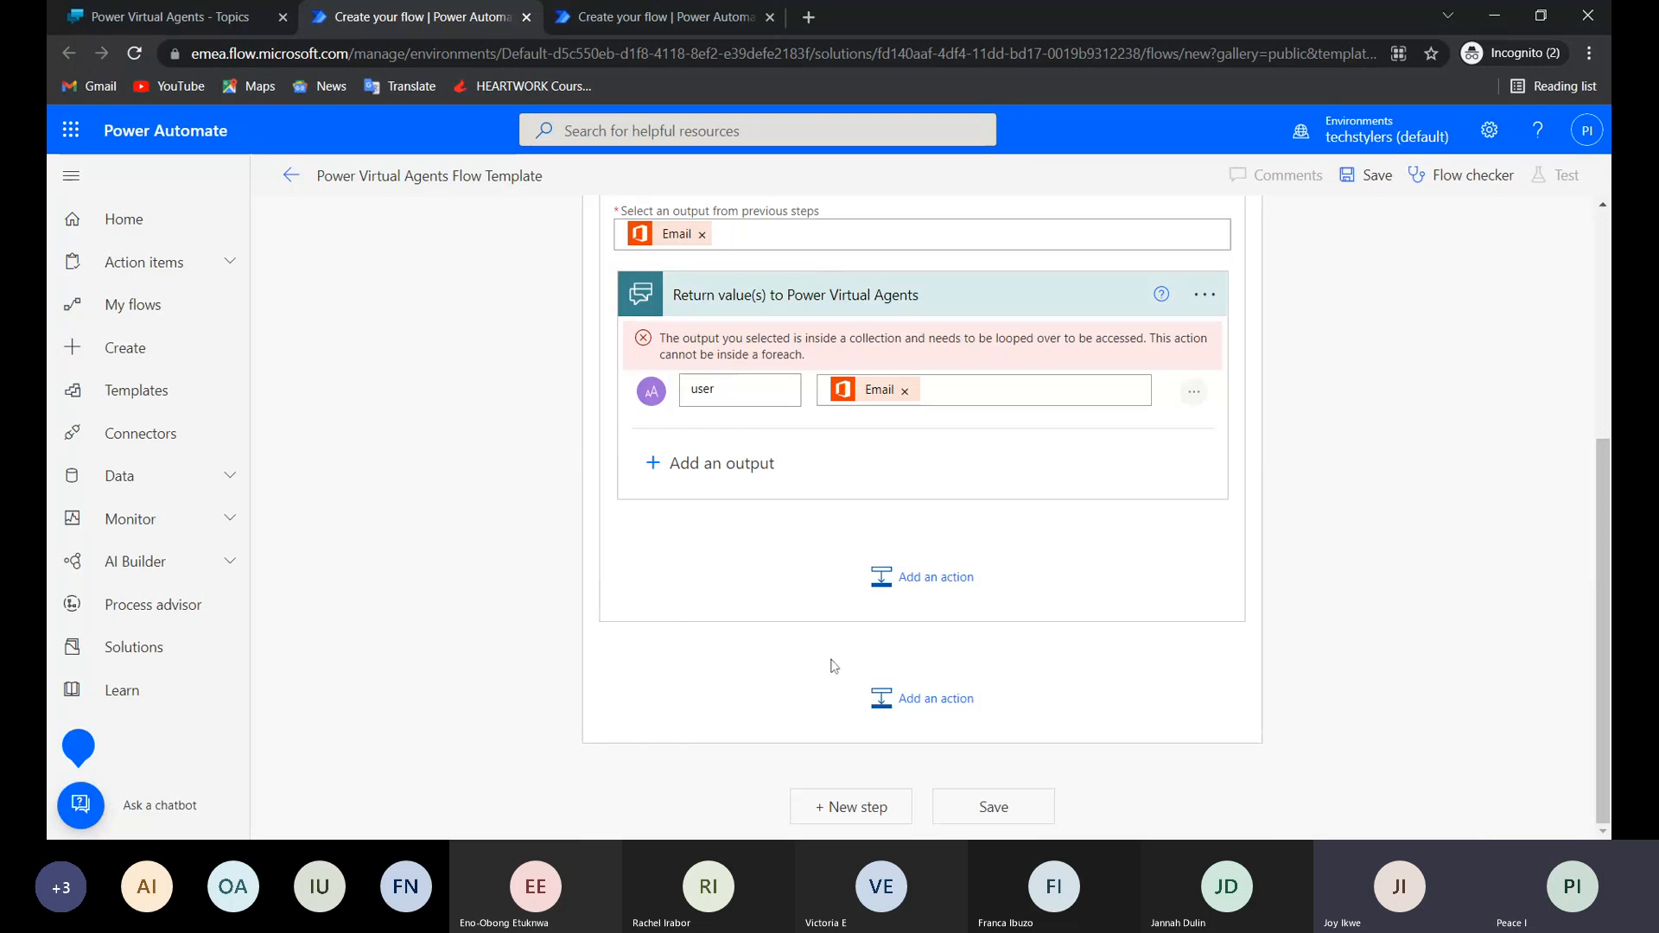
click(936, 577)
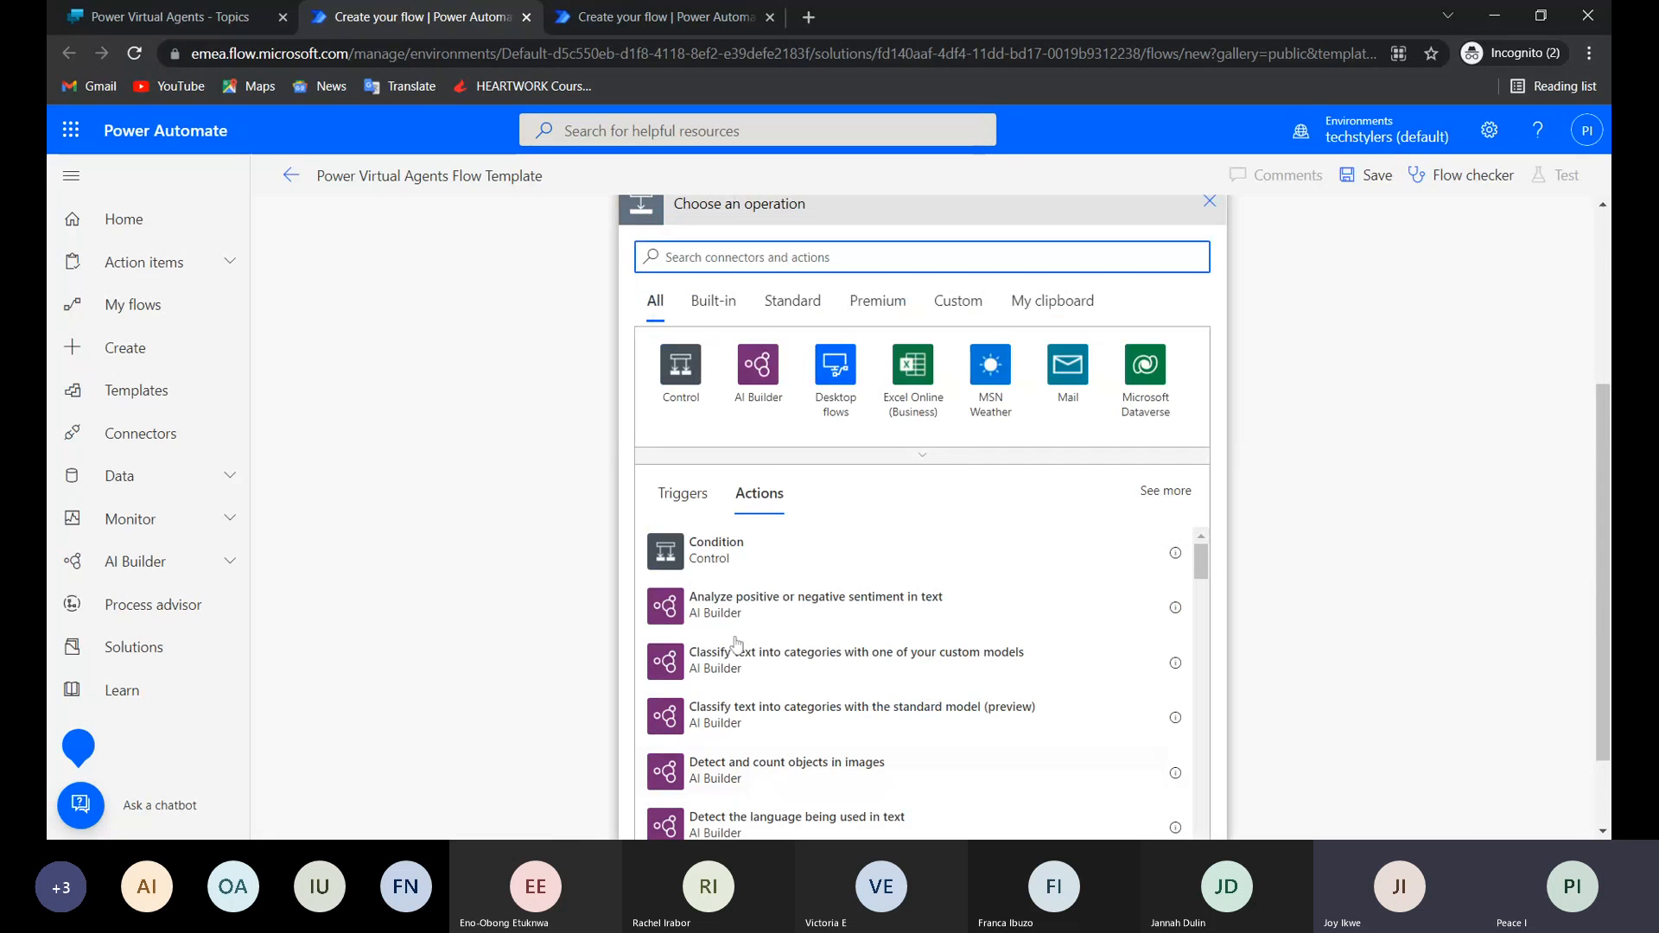
text(SEnd)
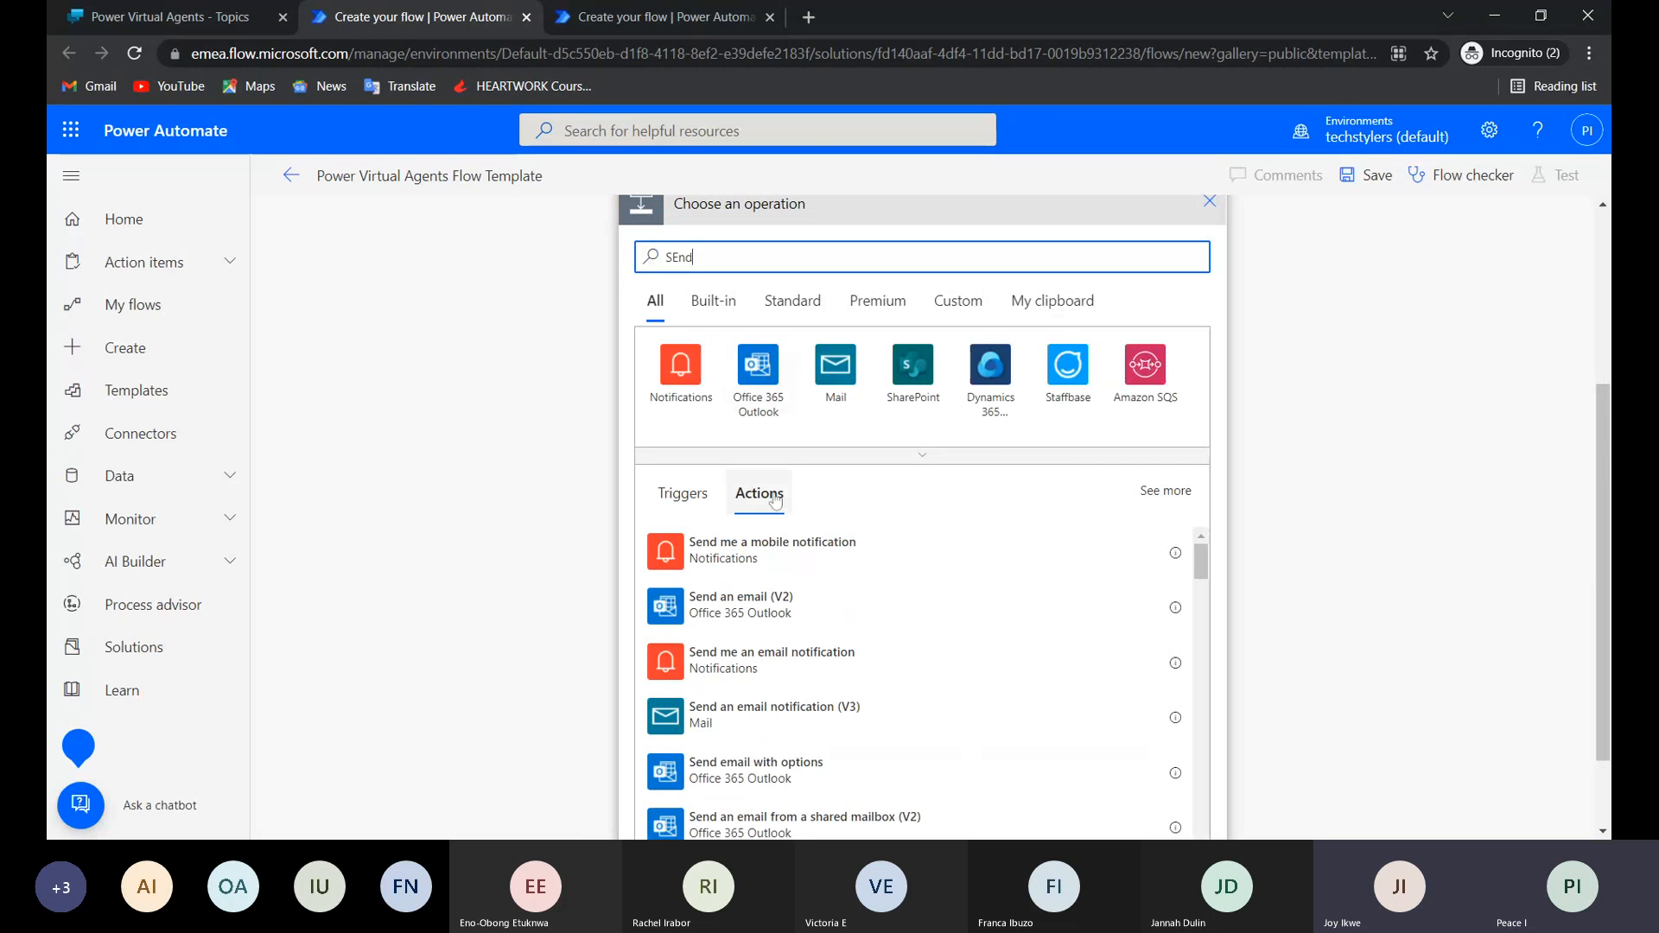
click(740, 605)
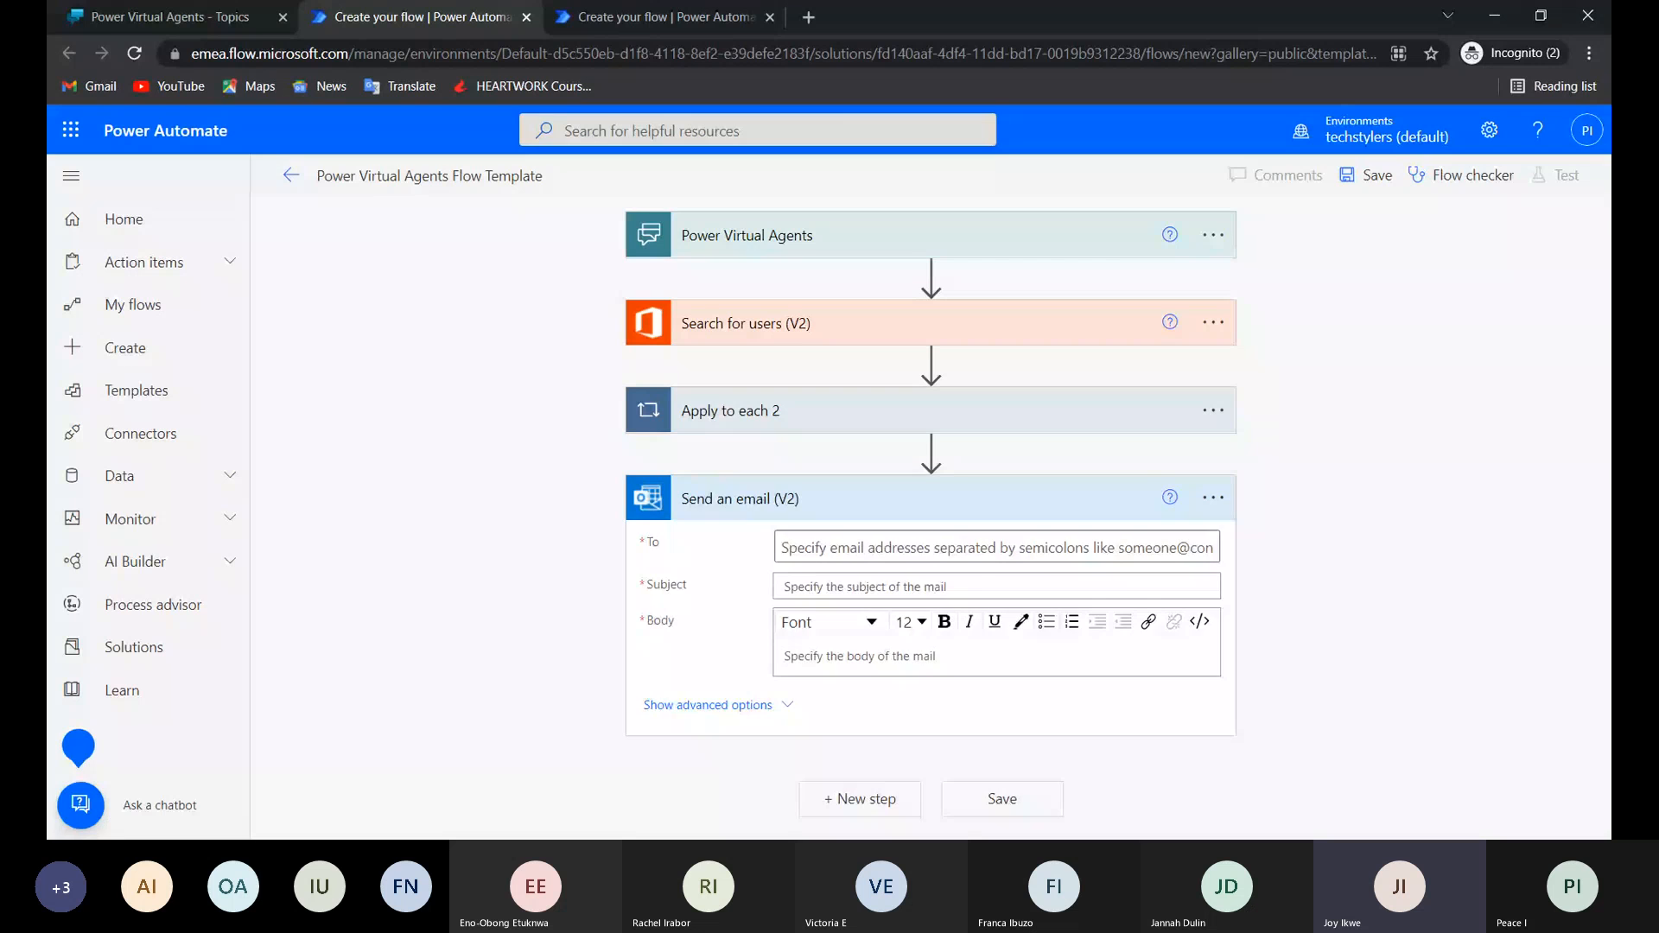
click(950, 547)
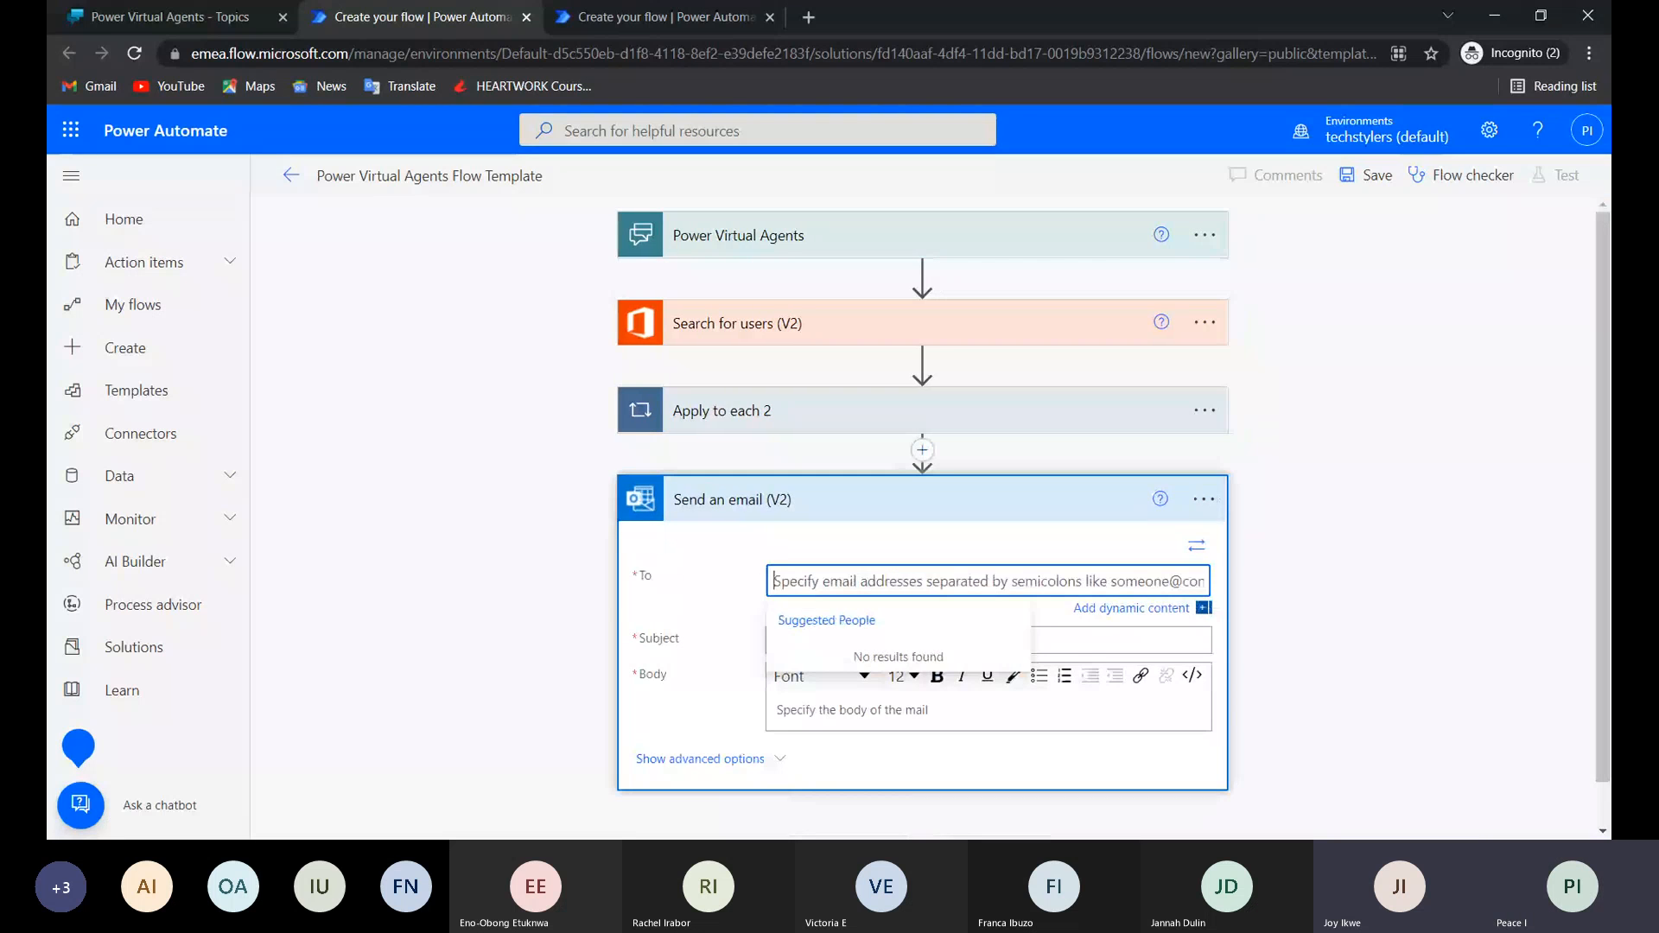
scroll(923, 518, down, 2)
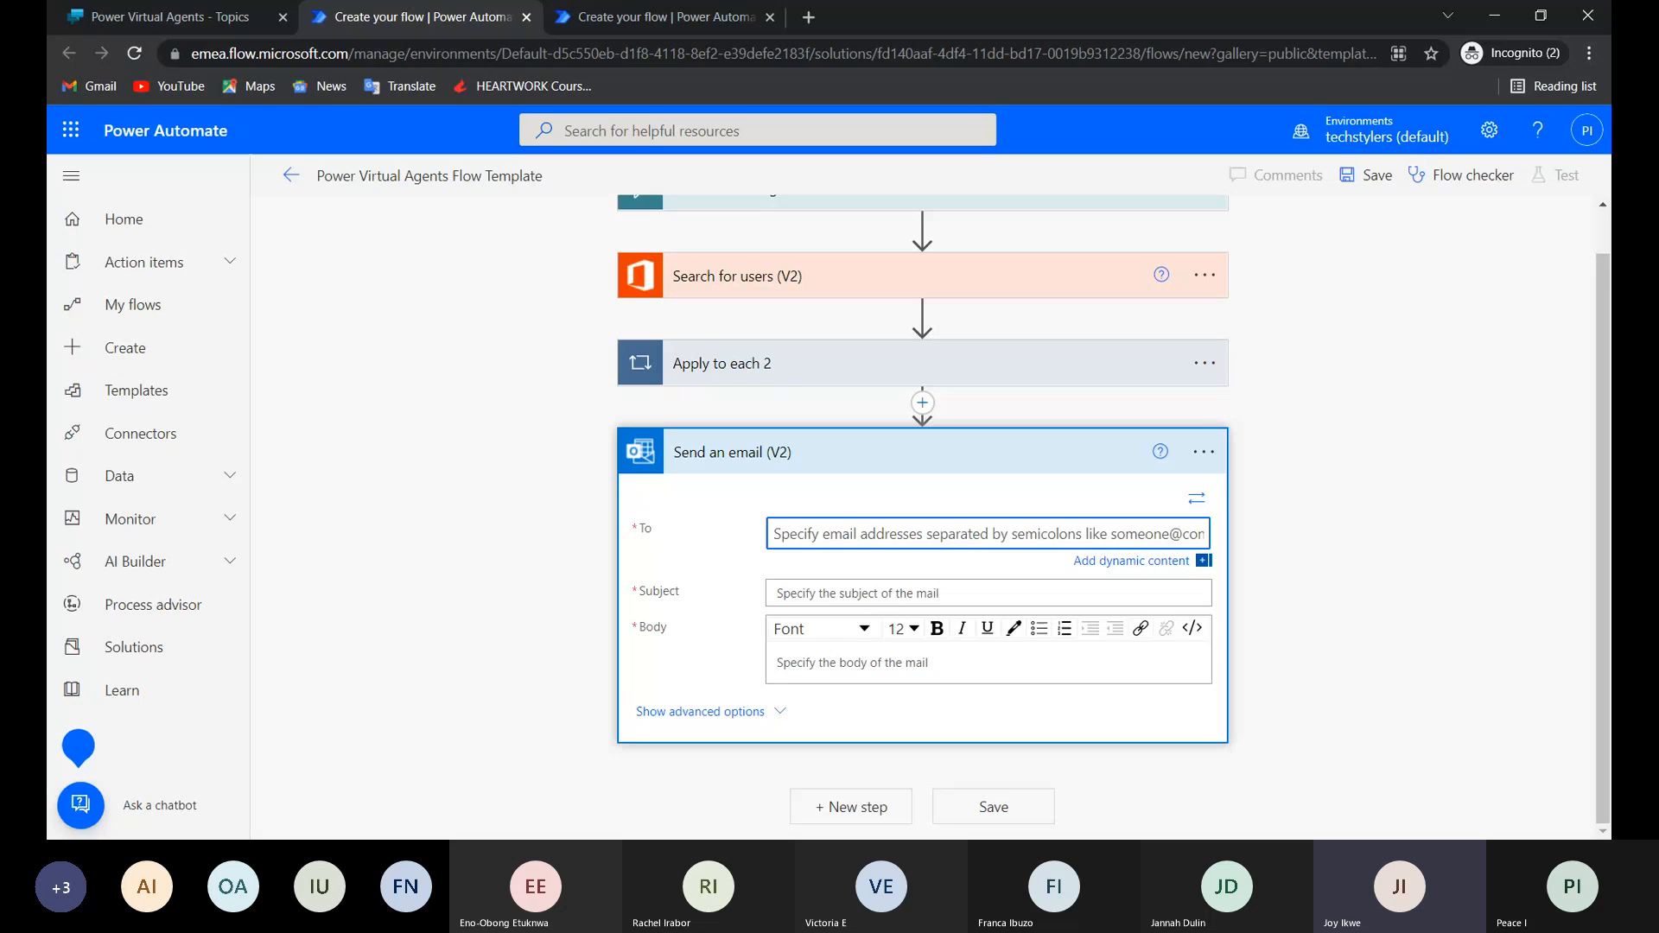
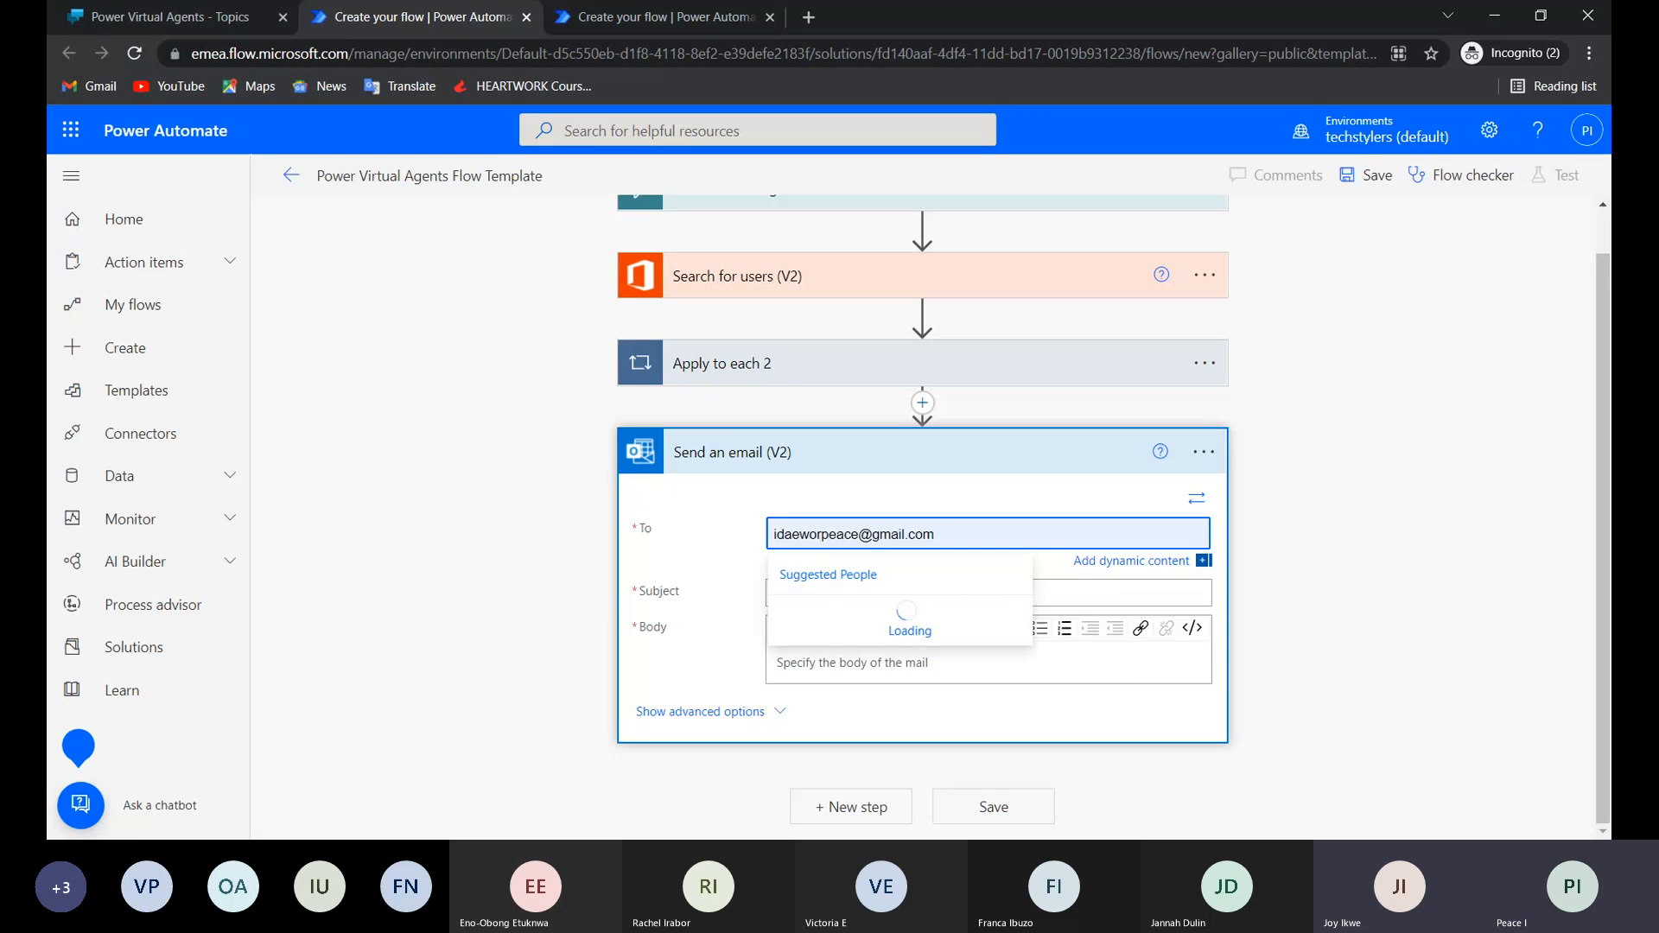
key(Return)
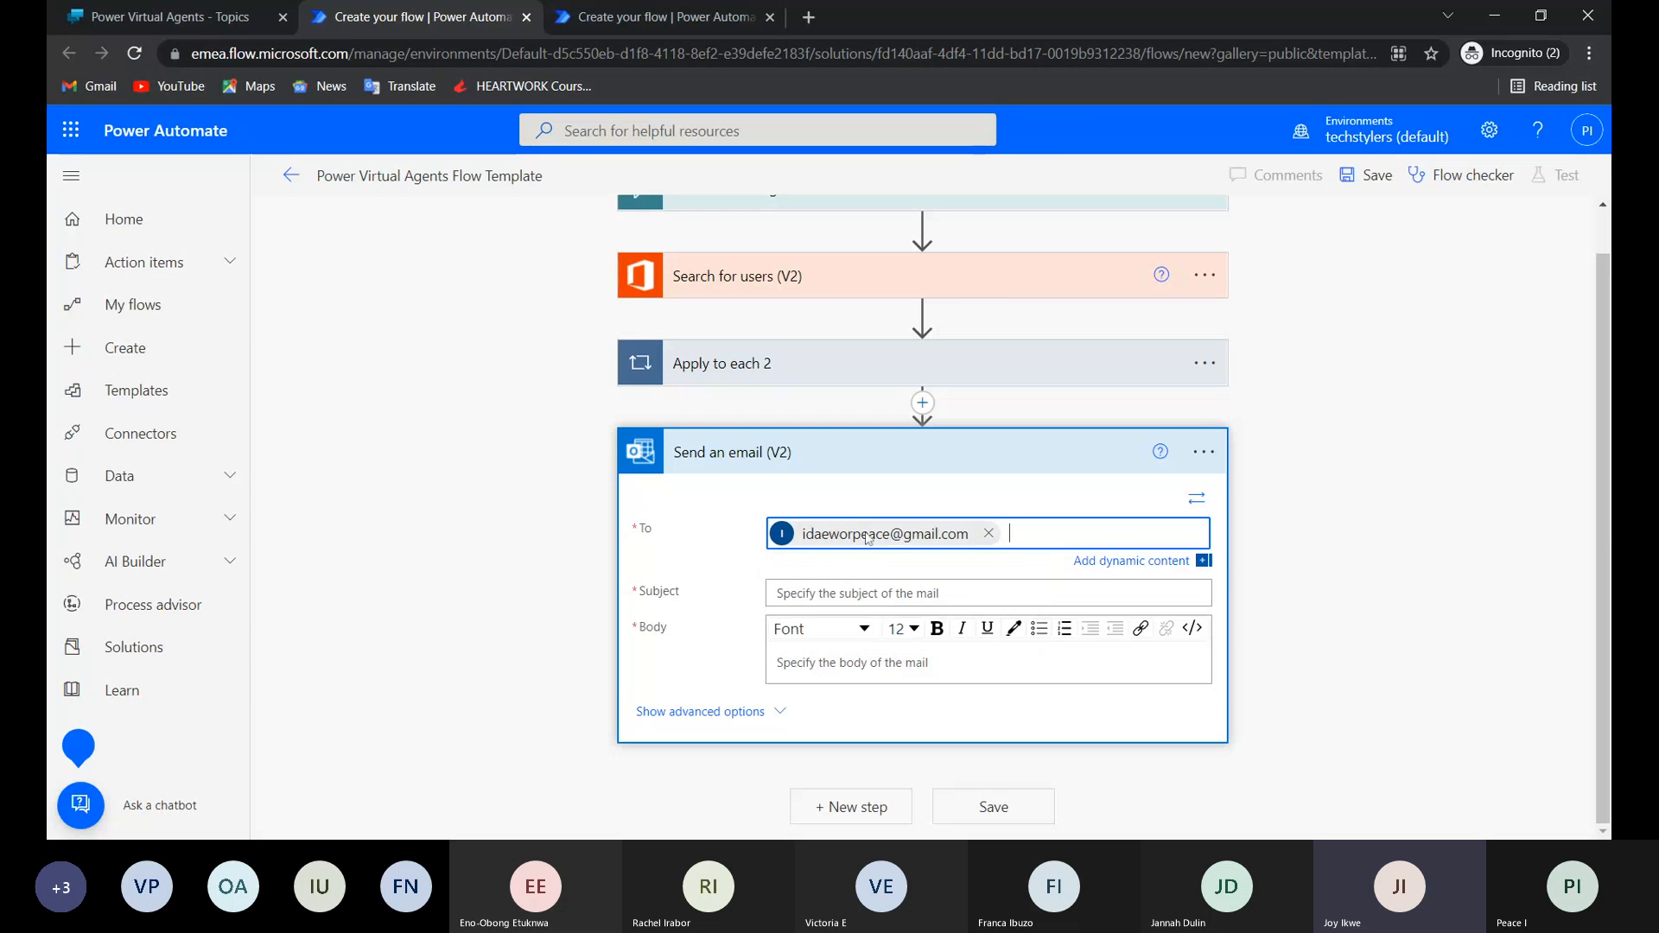
click(988, 534)
Address the email to the suggested techstylers contact with "Test" as both subject and body, and save the flow.
text(pe)
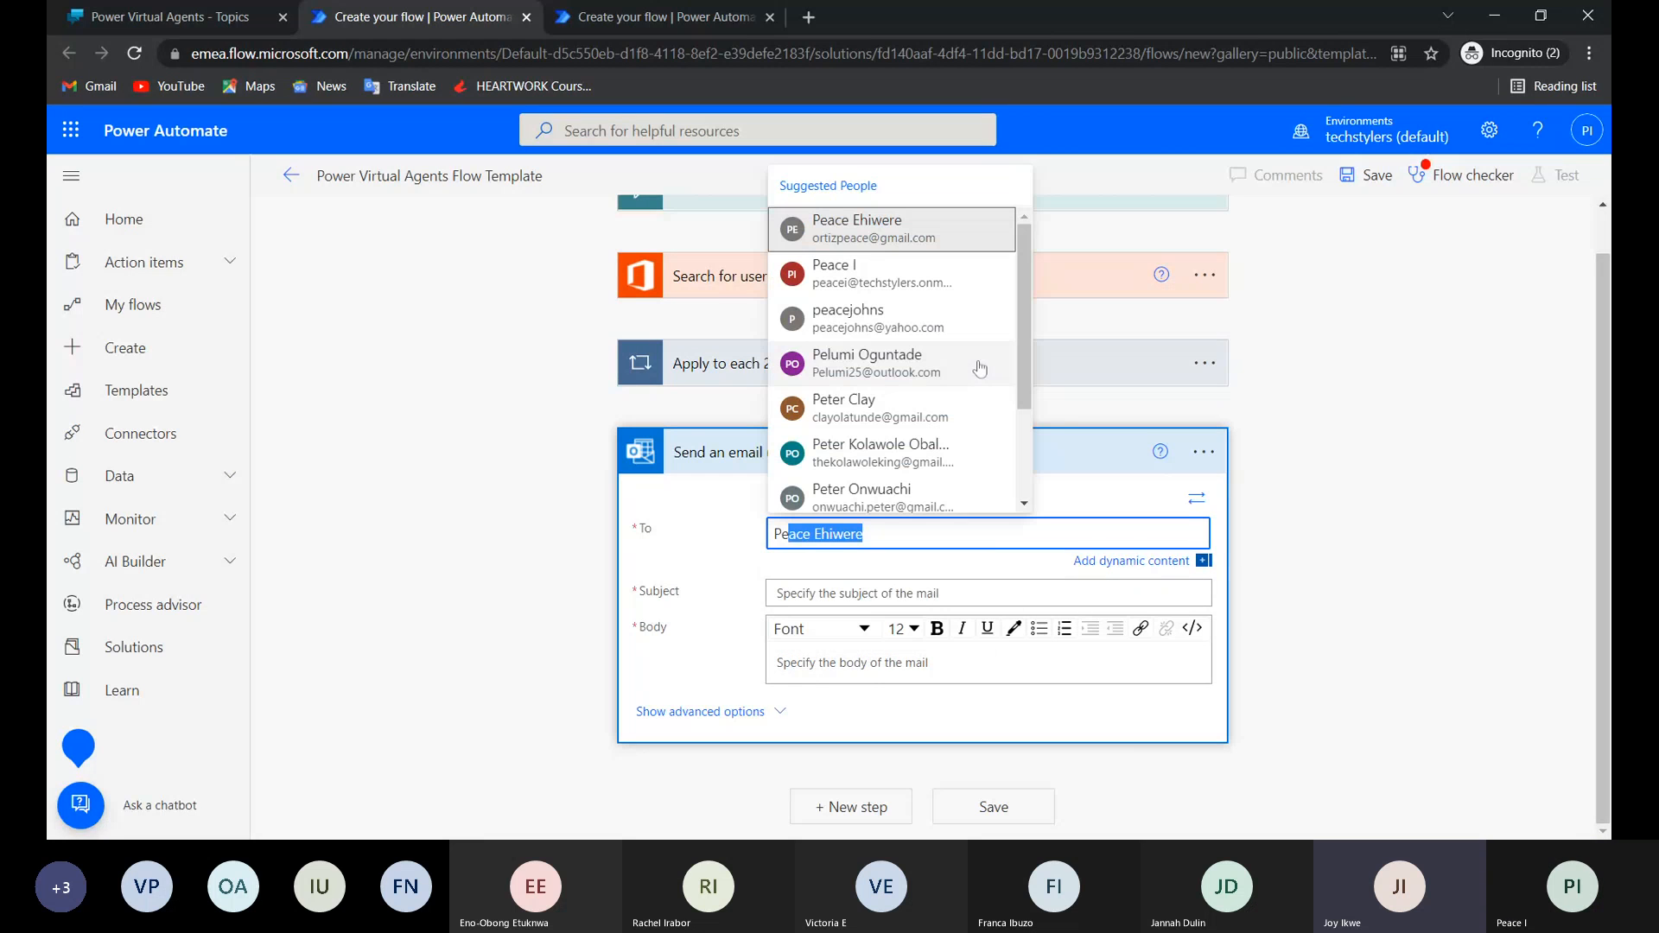
click(903, 285)
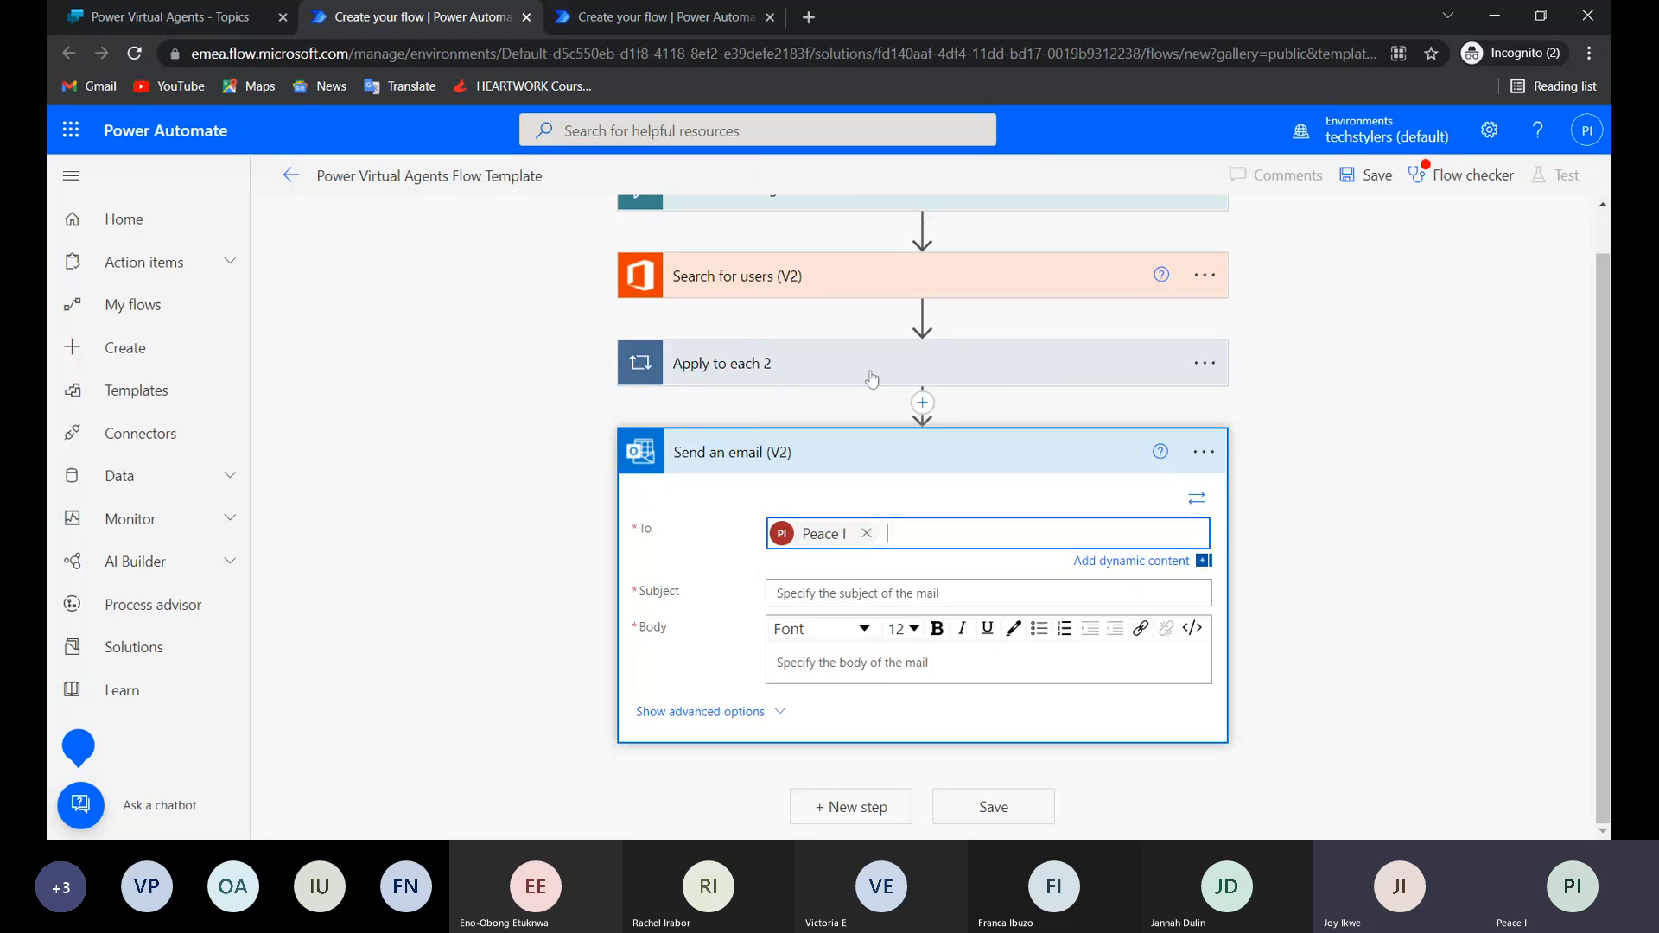
key(Tab)
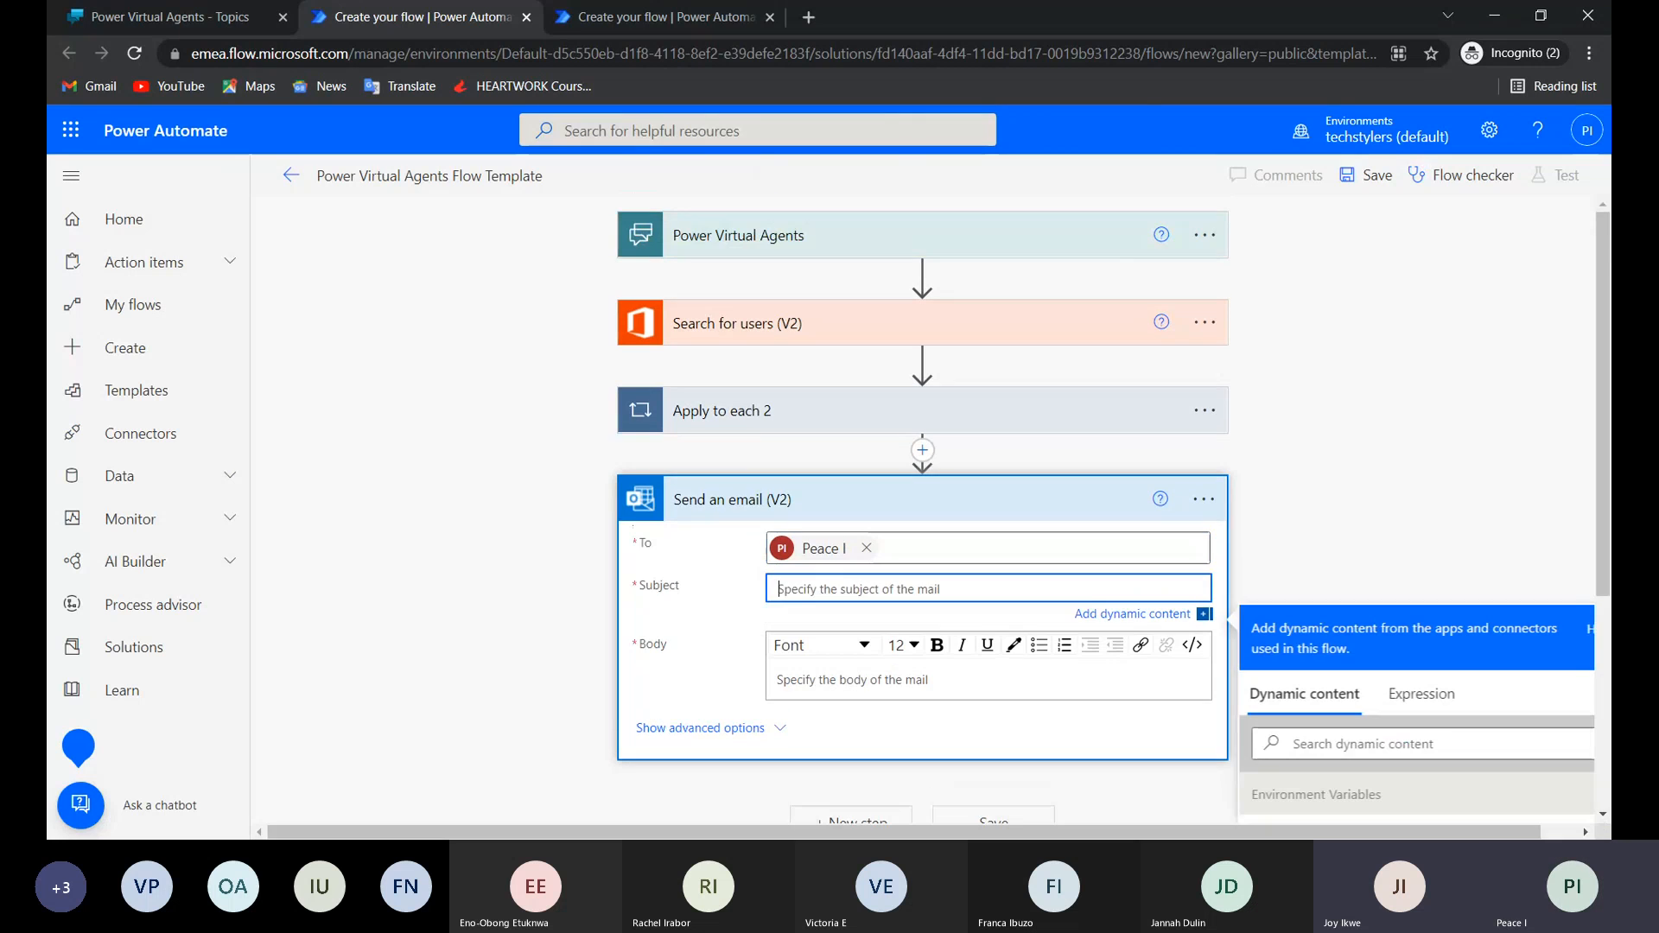
text(Test)
key(Tab)
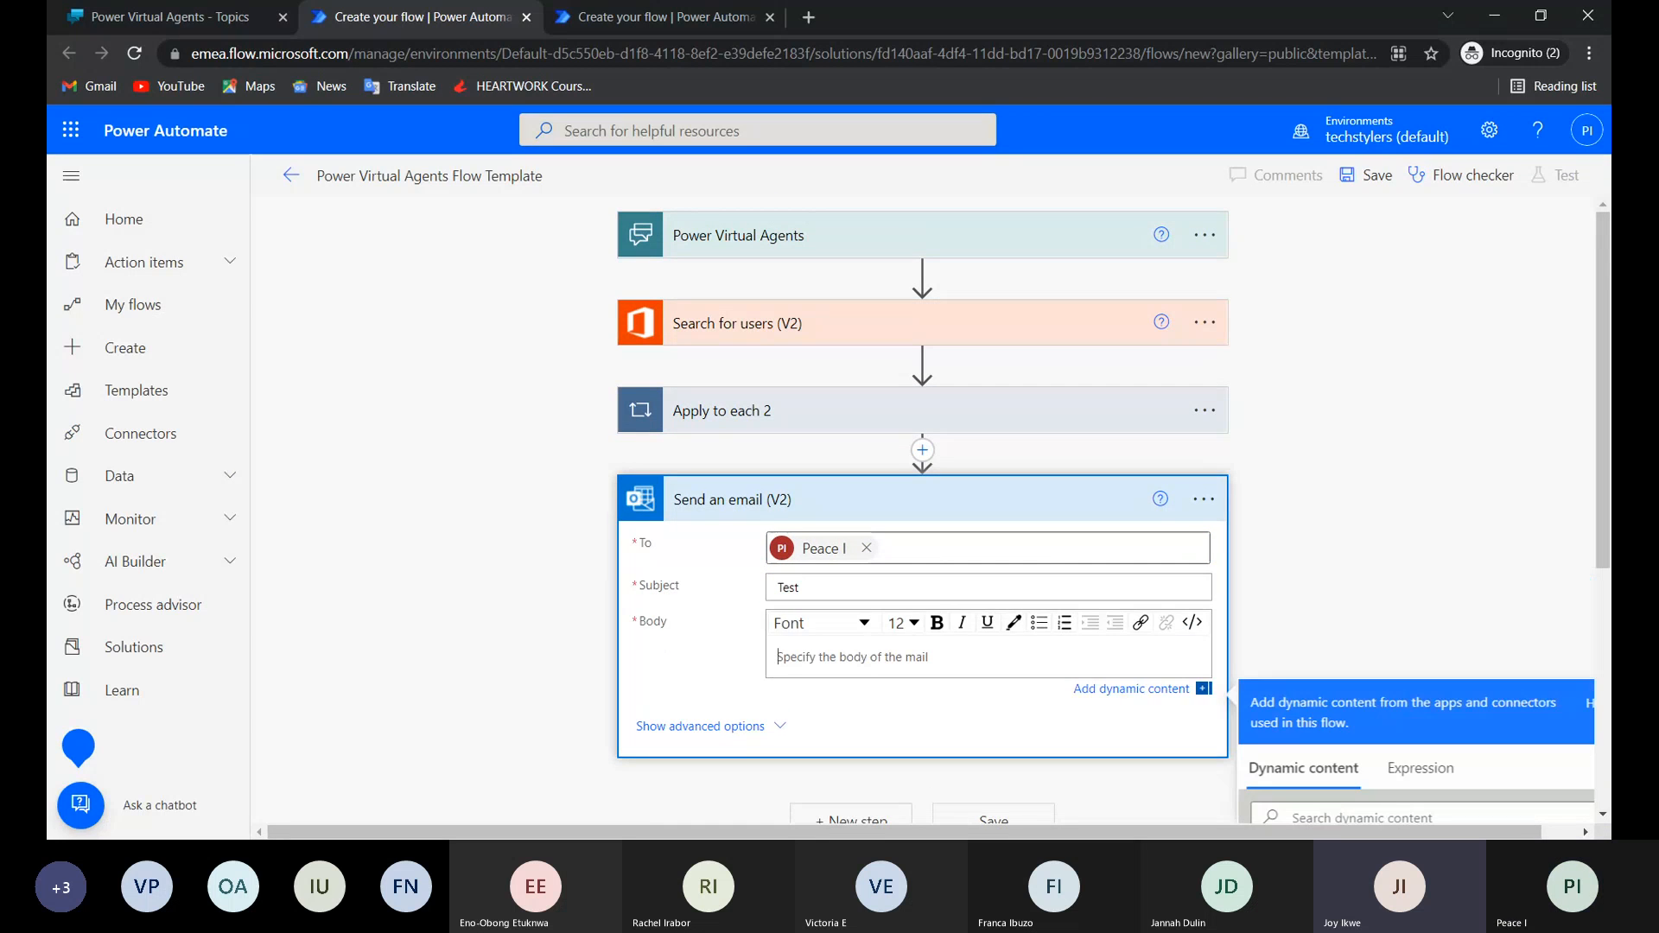
text(Test)
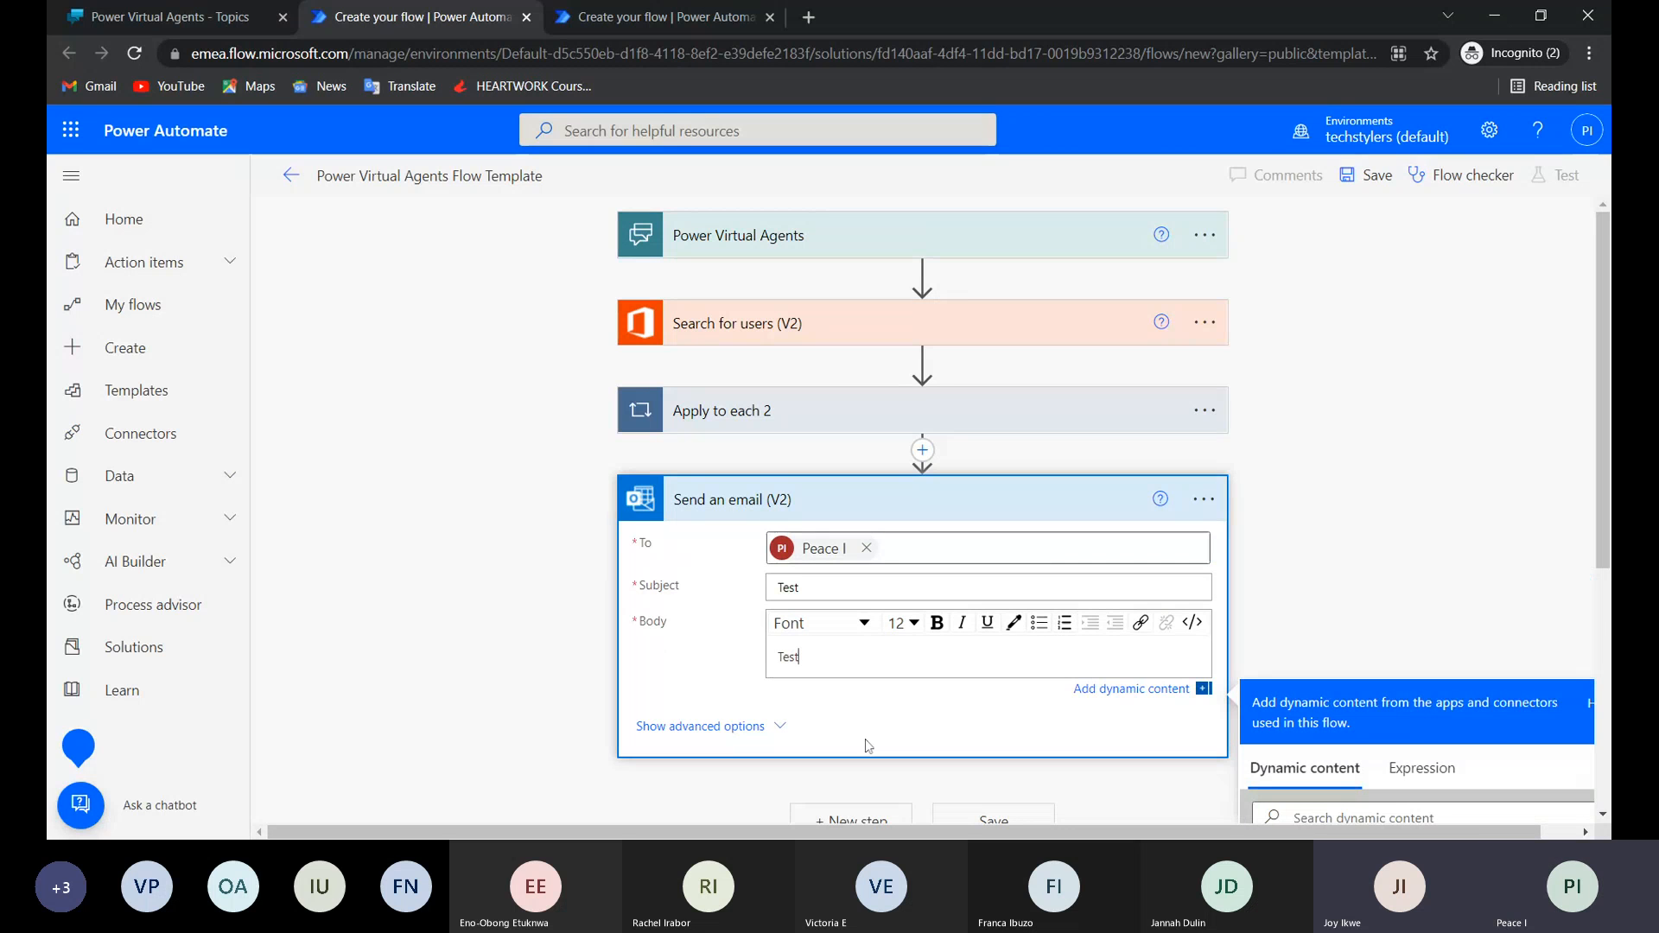
scroll(947, 793, down, 1)
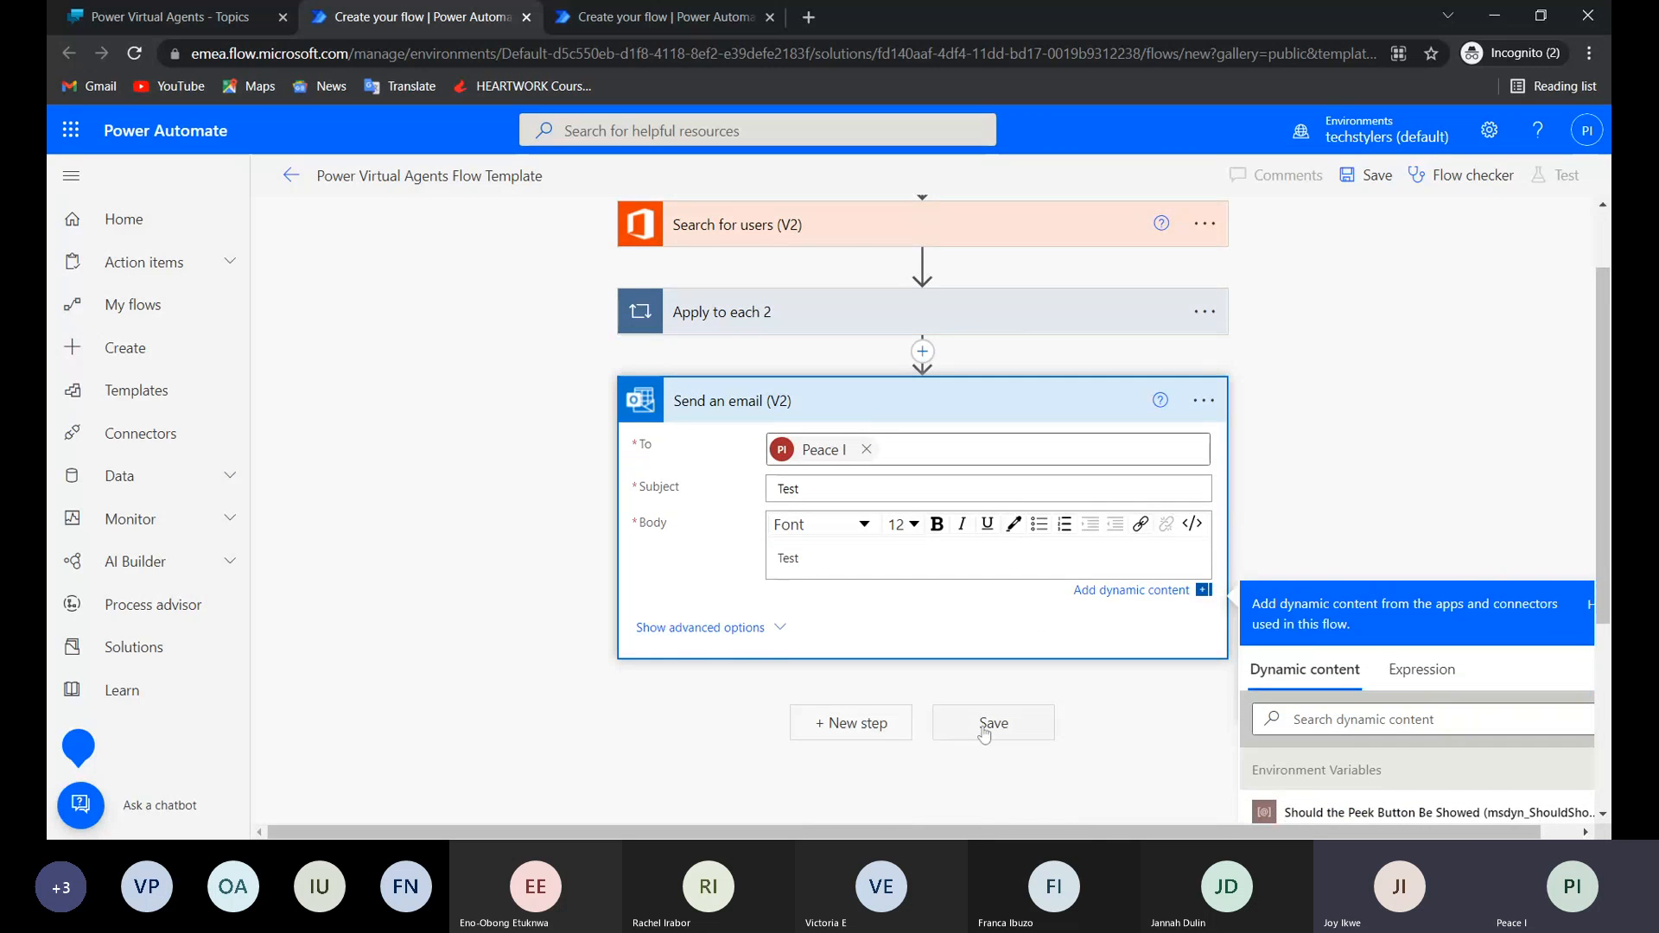
click(985, 733)
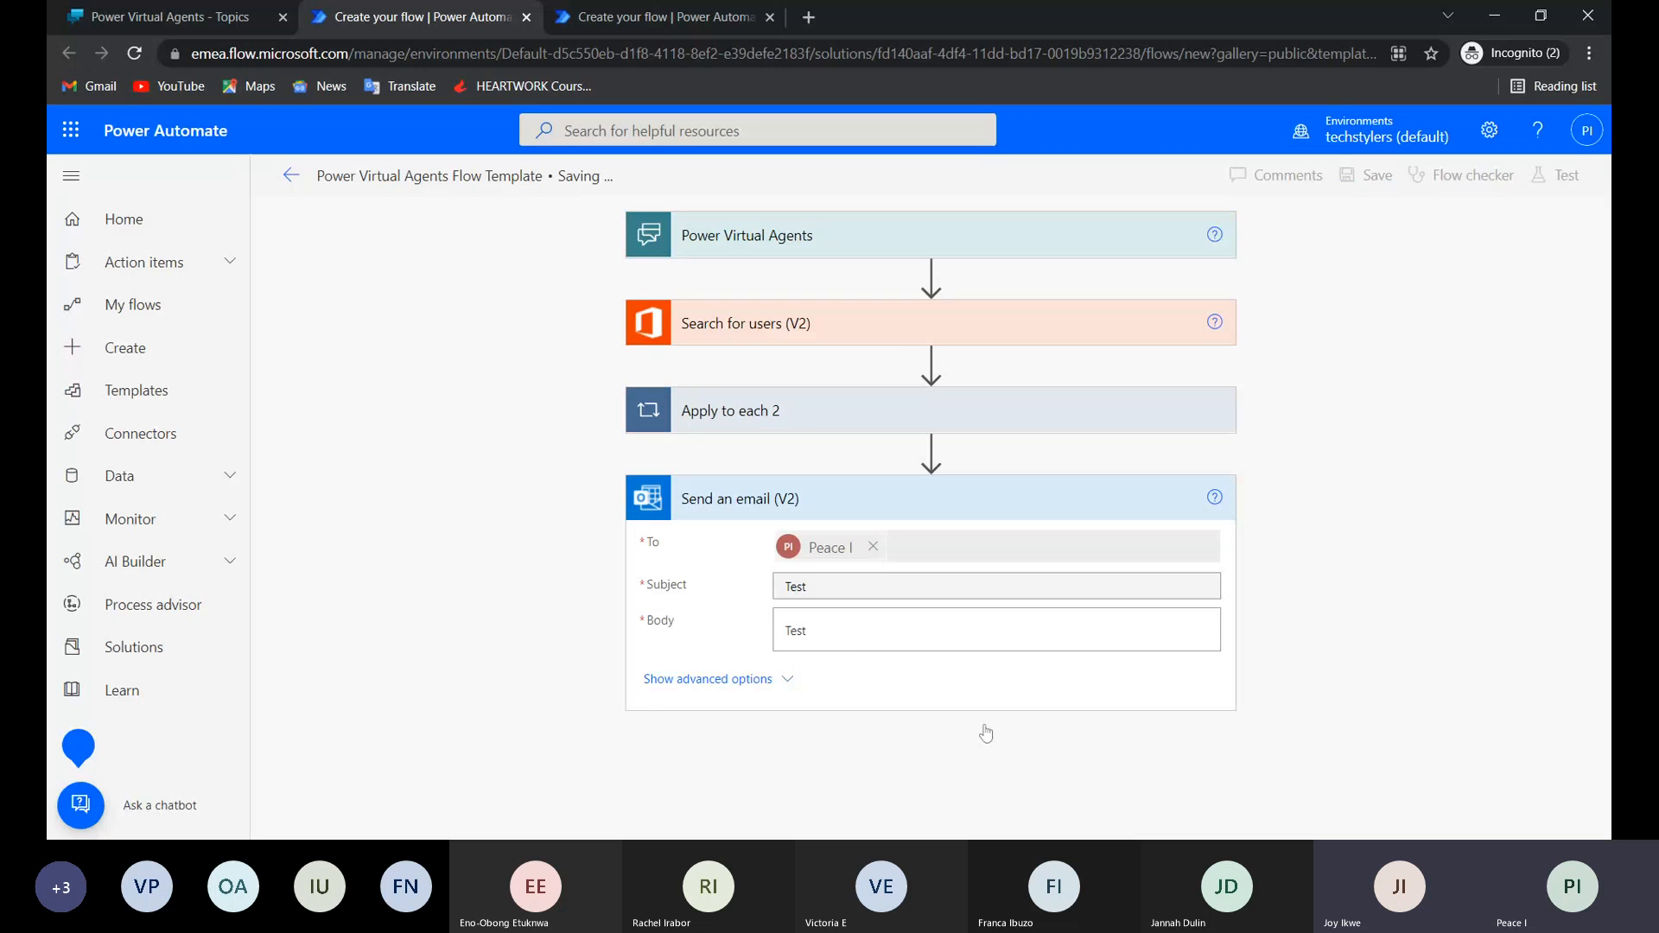
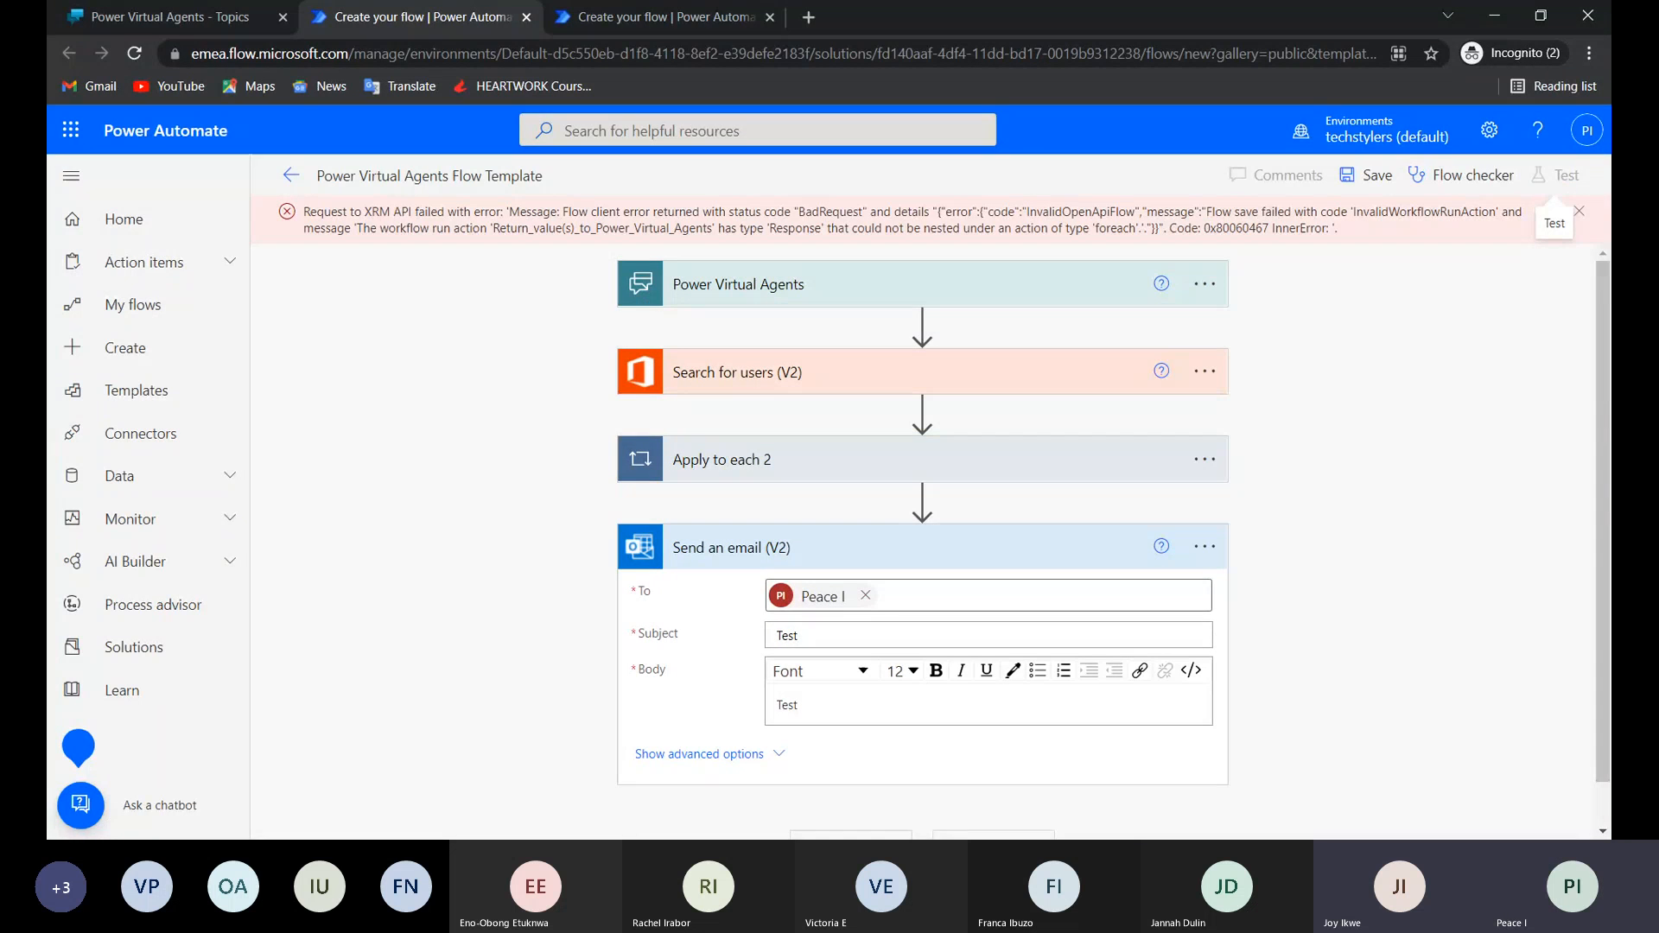
Try to move the Return value(s) to Power Virtual Agents step out of the nested Apply to each loop.
click(1579, 223)
click(1212, 411)
click(1175, 411)
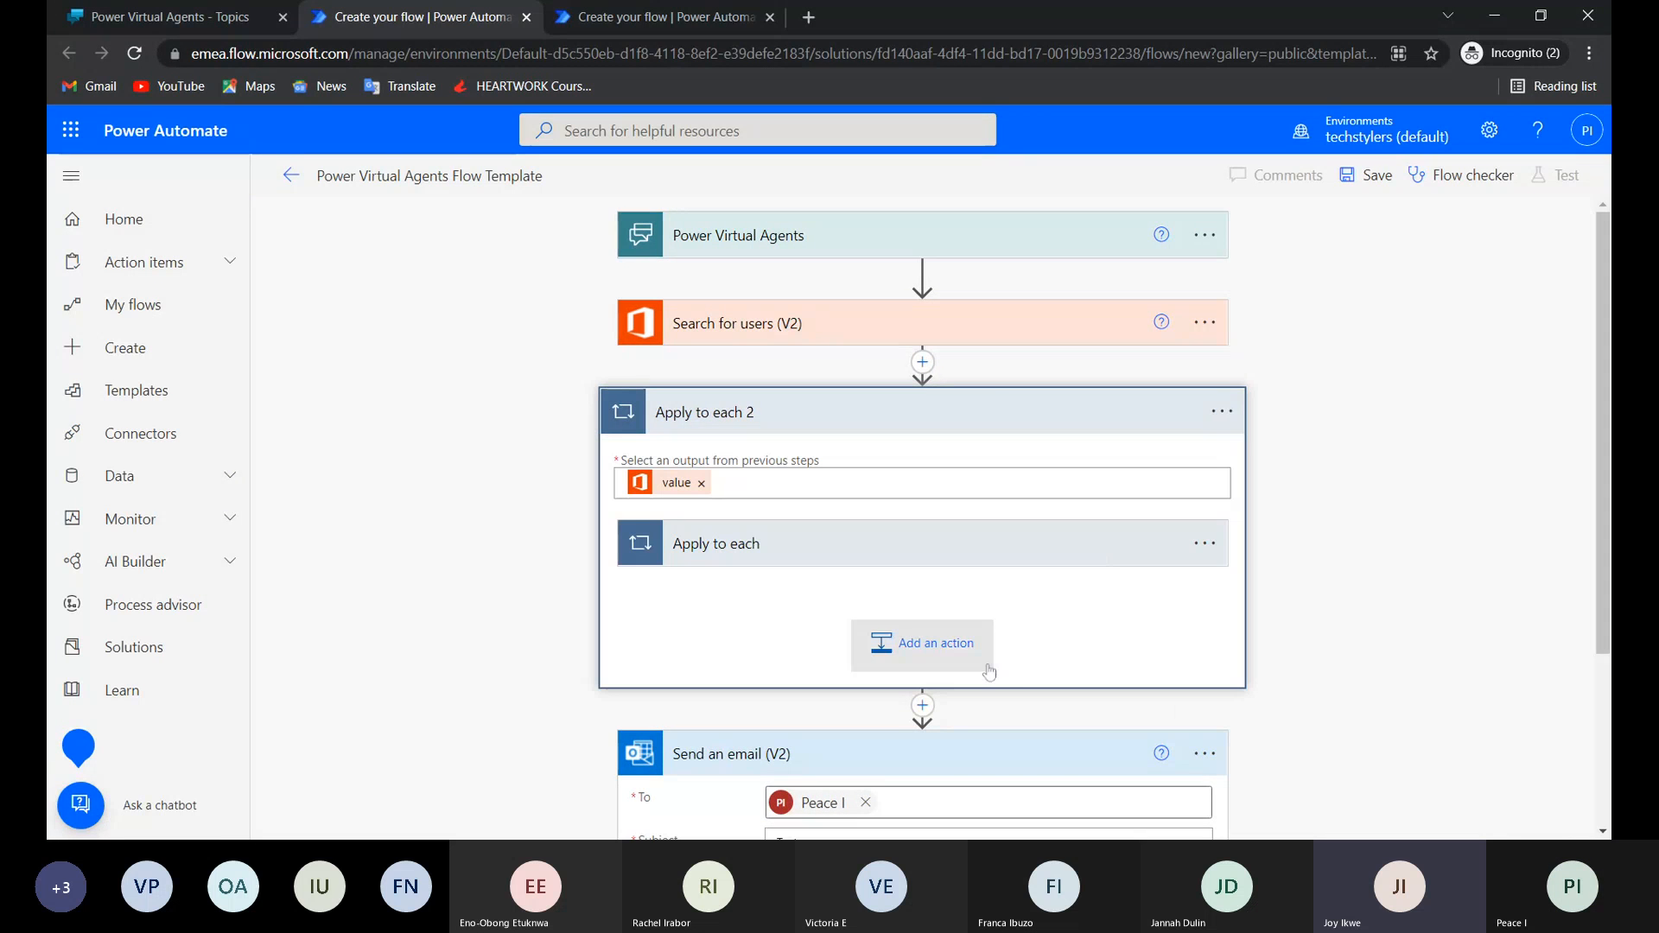
click(959, 559)
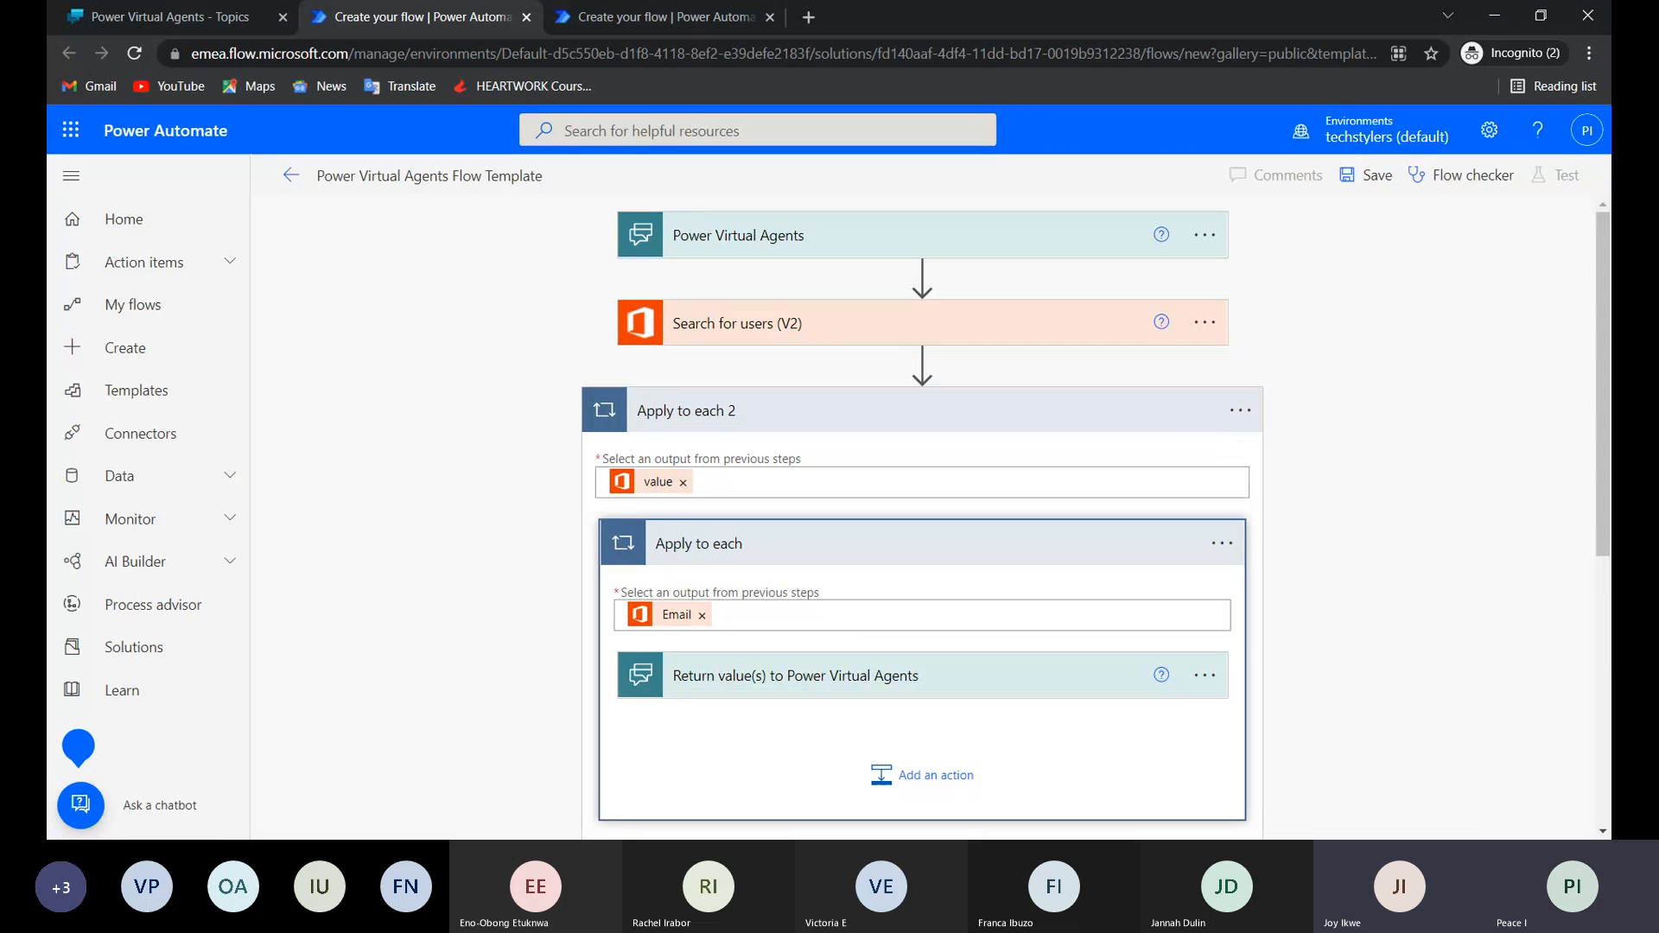
click(927, 685)
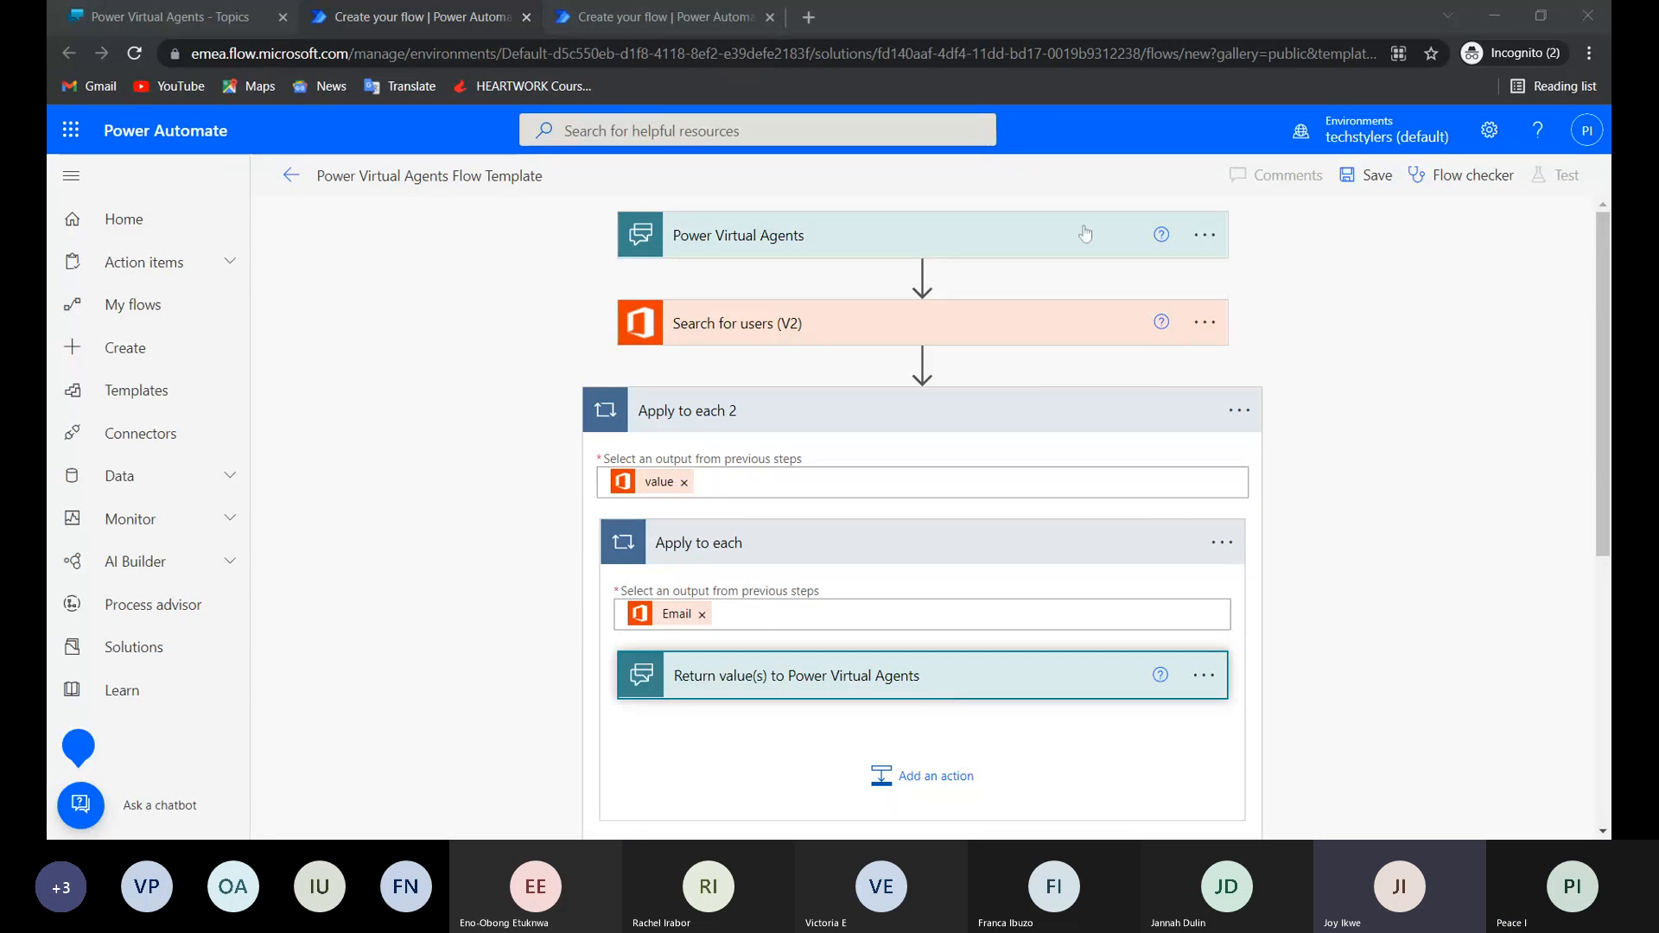
scroll(1023, 426, down, 5)
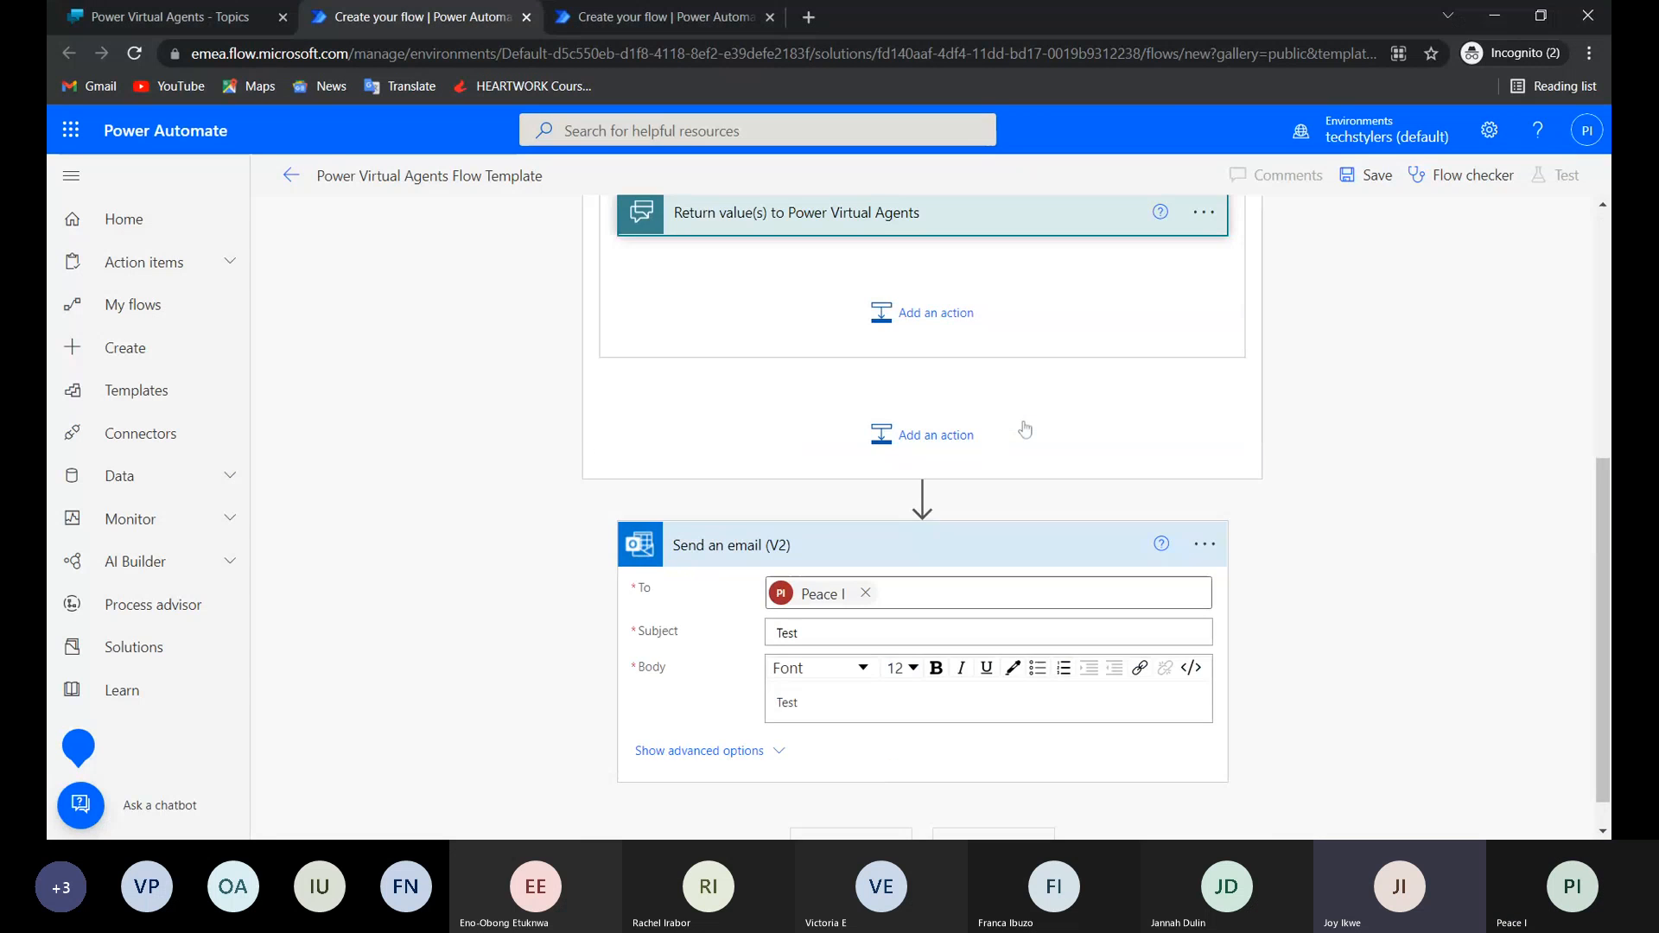
scroll(1025, 430, down, 1)
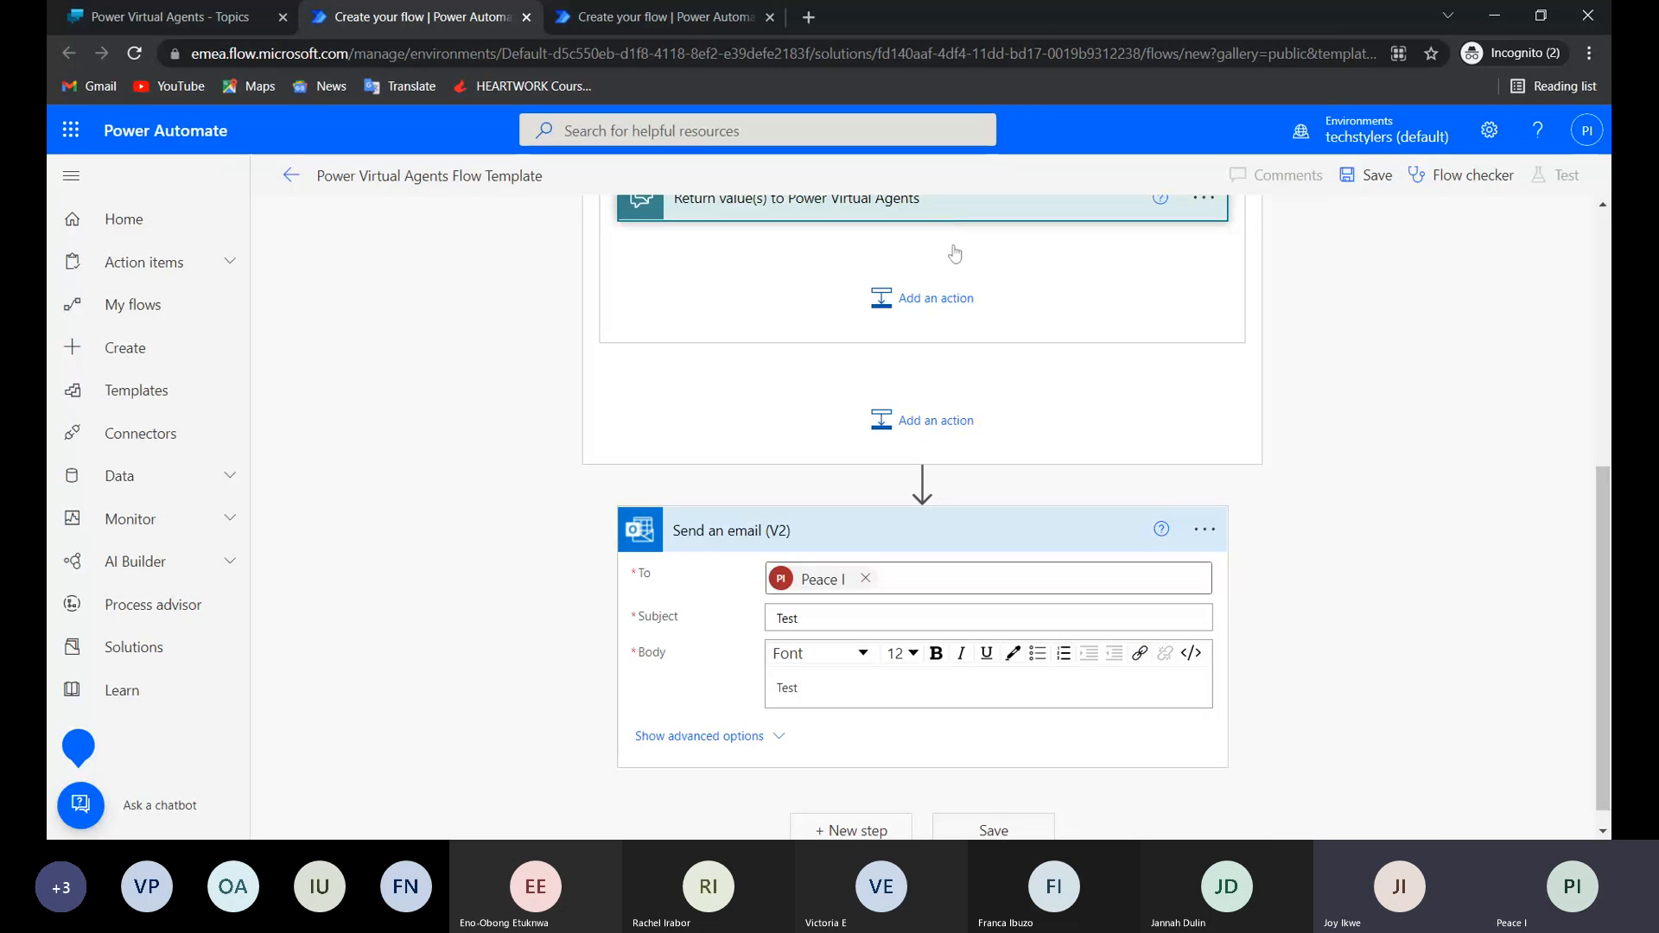
drag(955, 253, 966, 198)
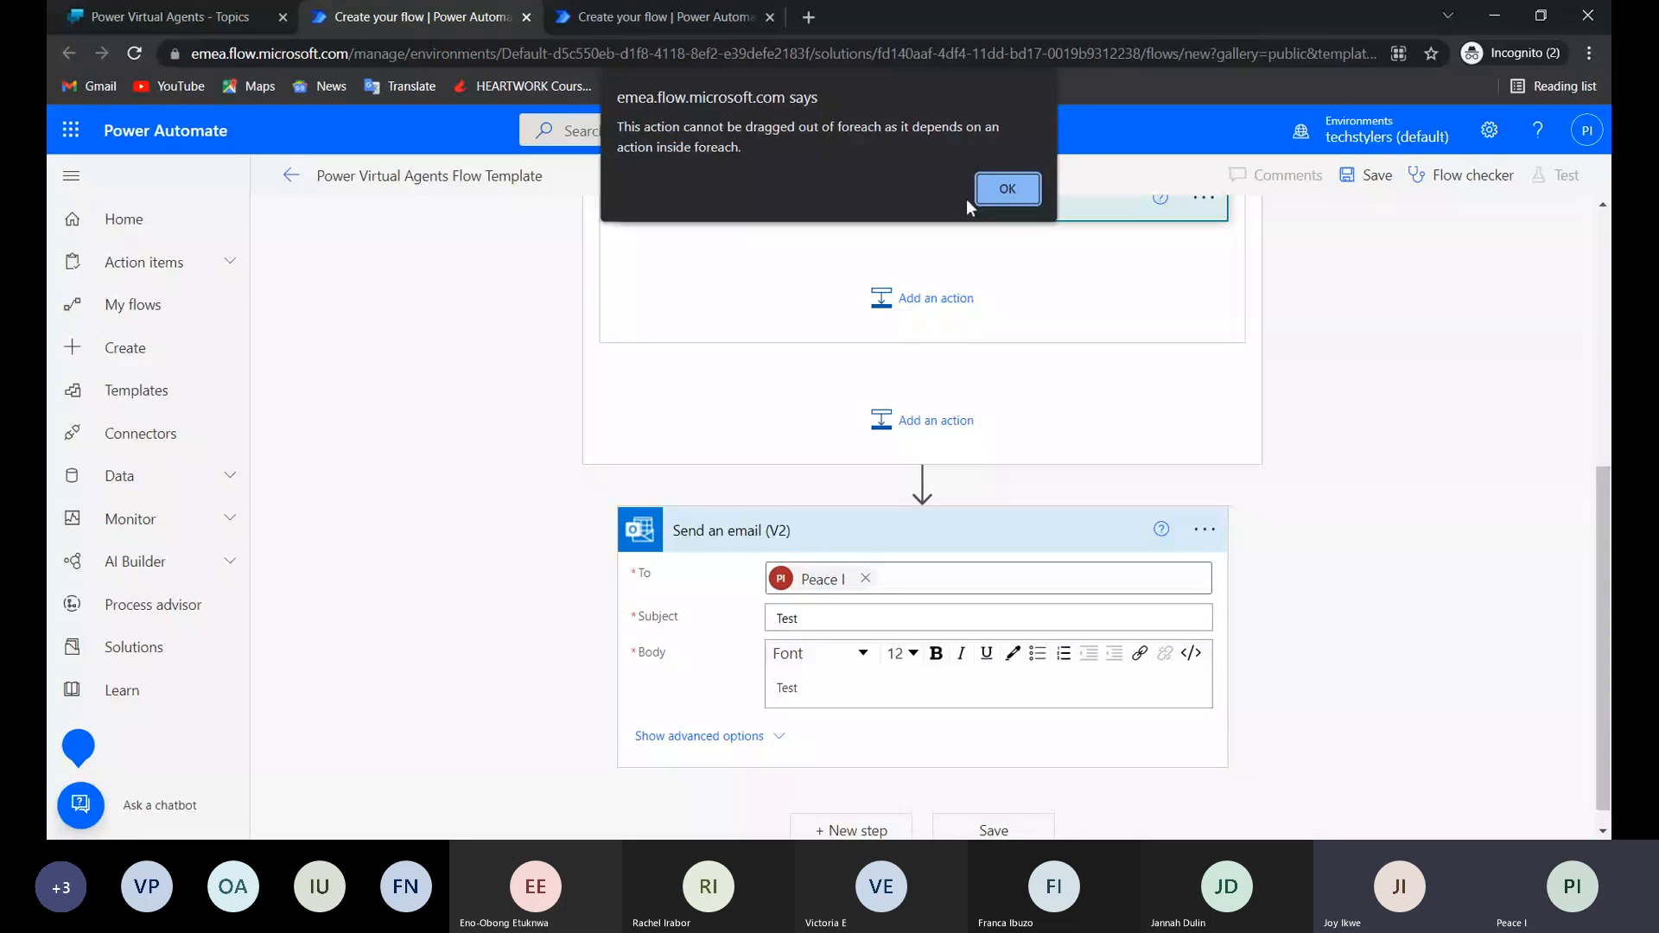
click(1002, 191)
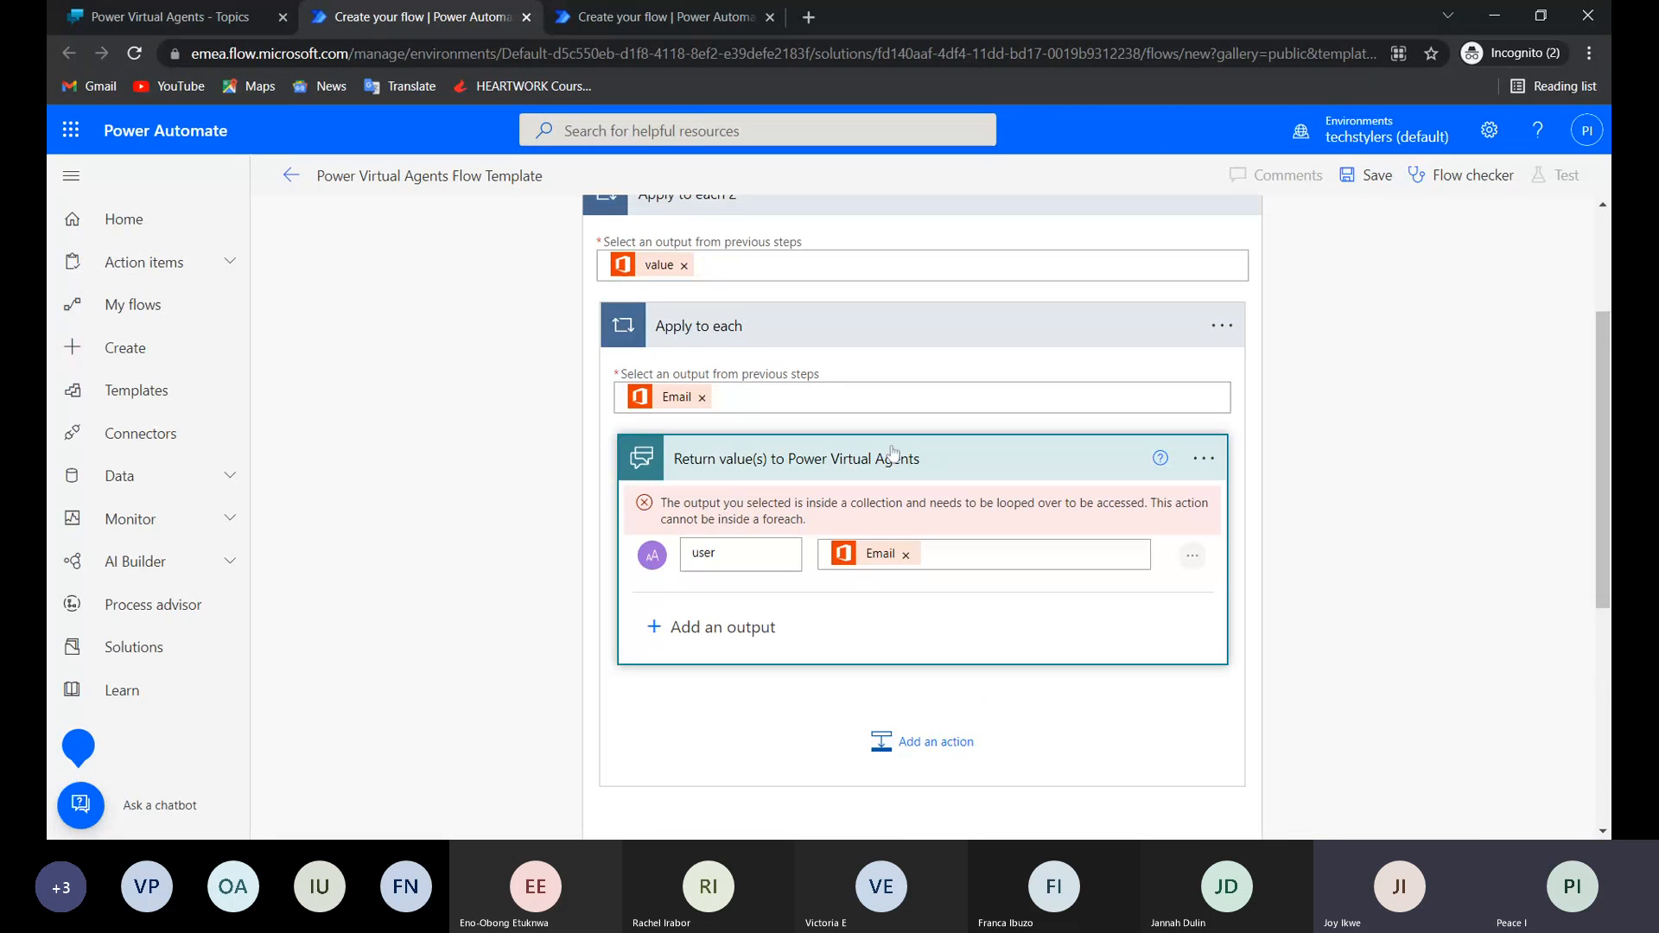
Clear the input of Apply to each, the input of Apply to each 2, and the user output's value.
click(702, 390)
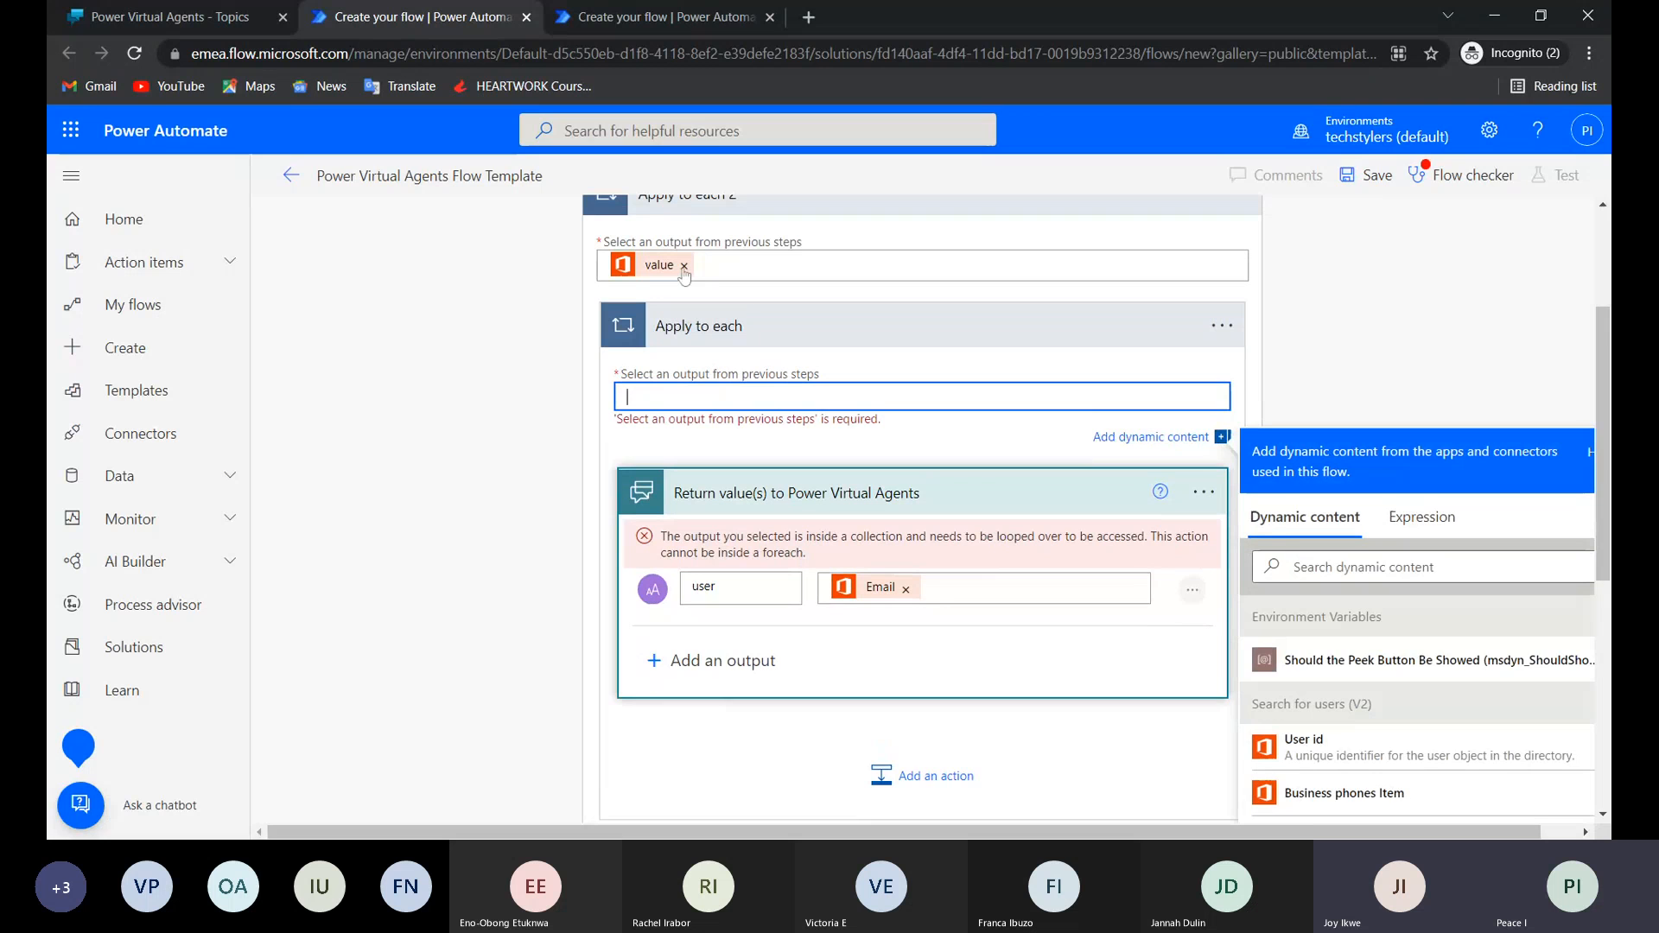
click(683, 267)
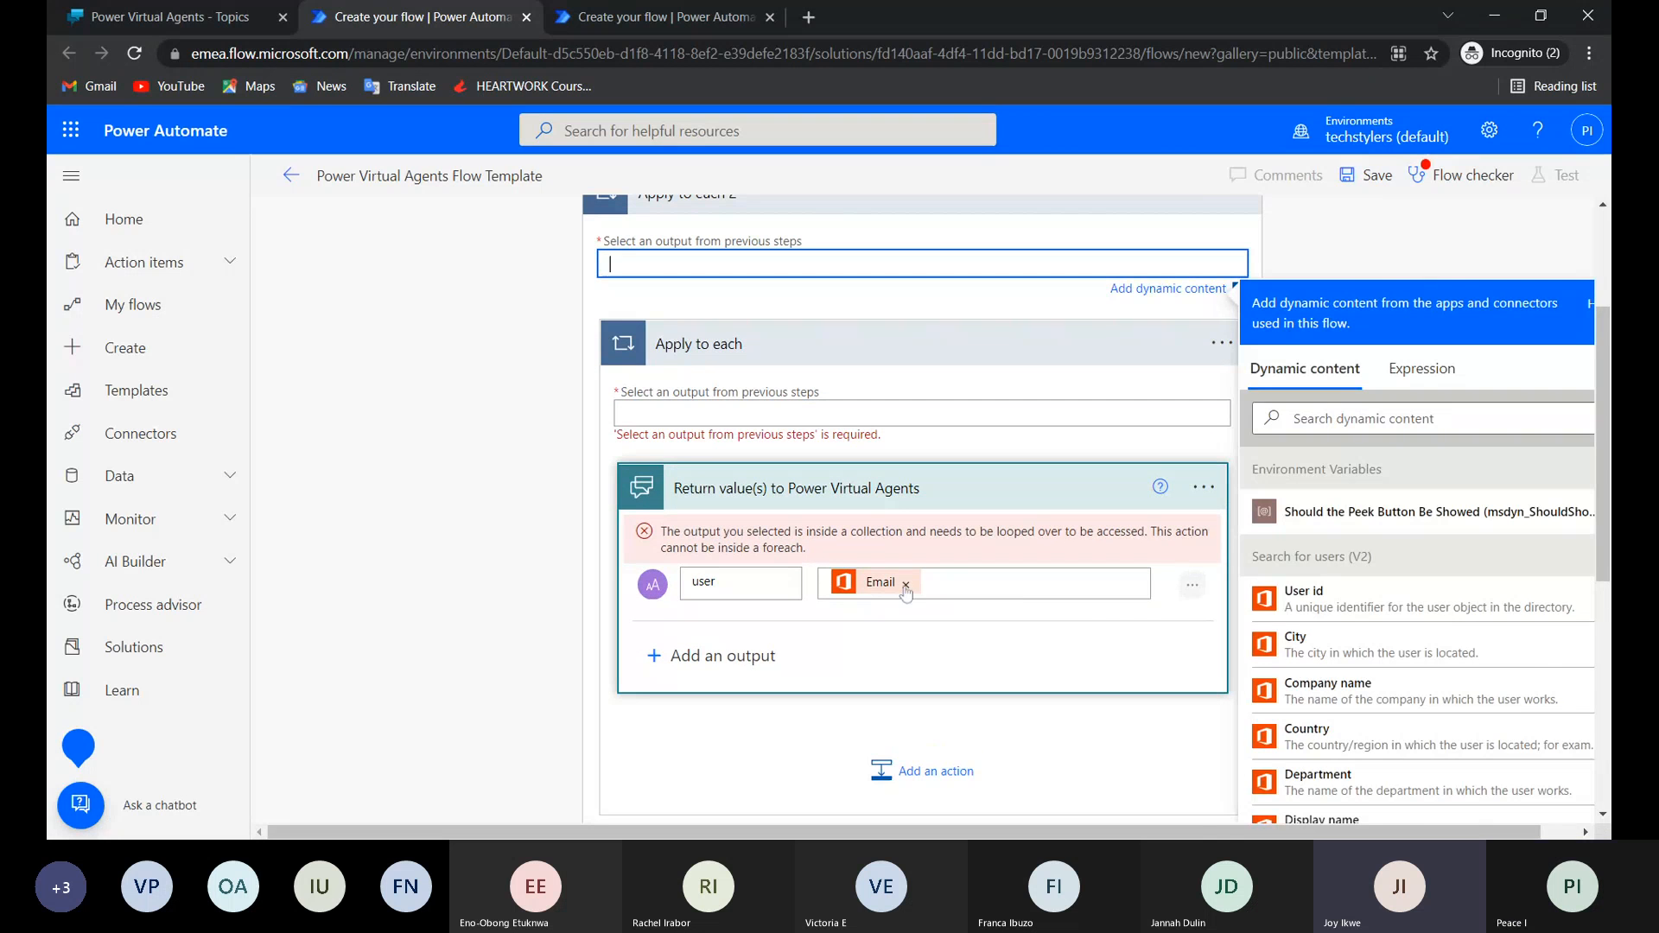
click(904, 584)
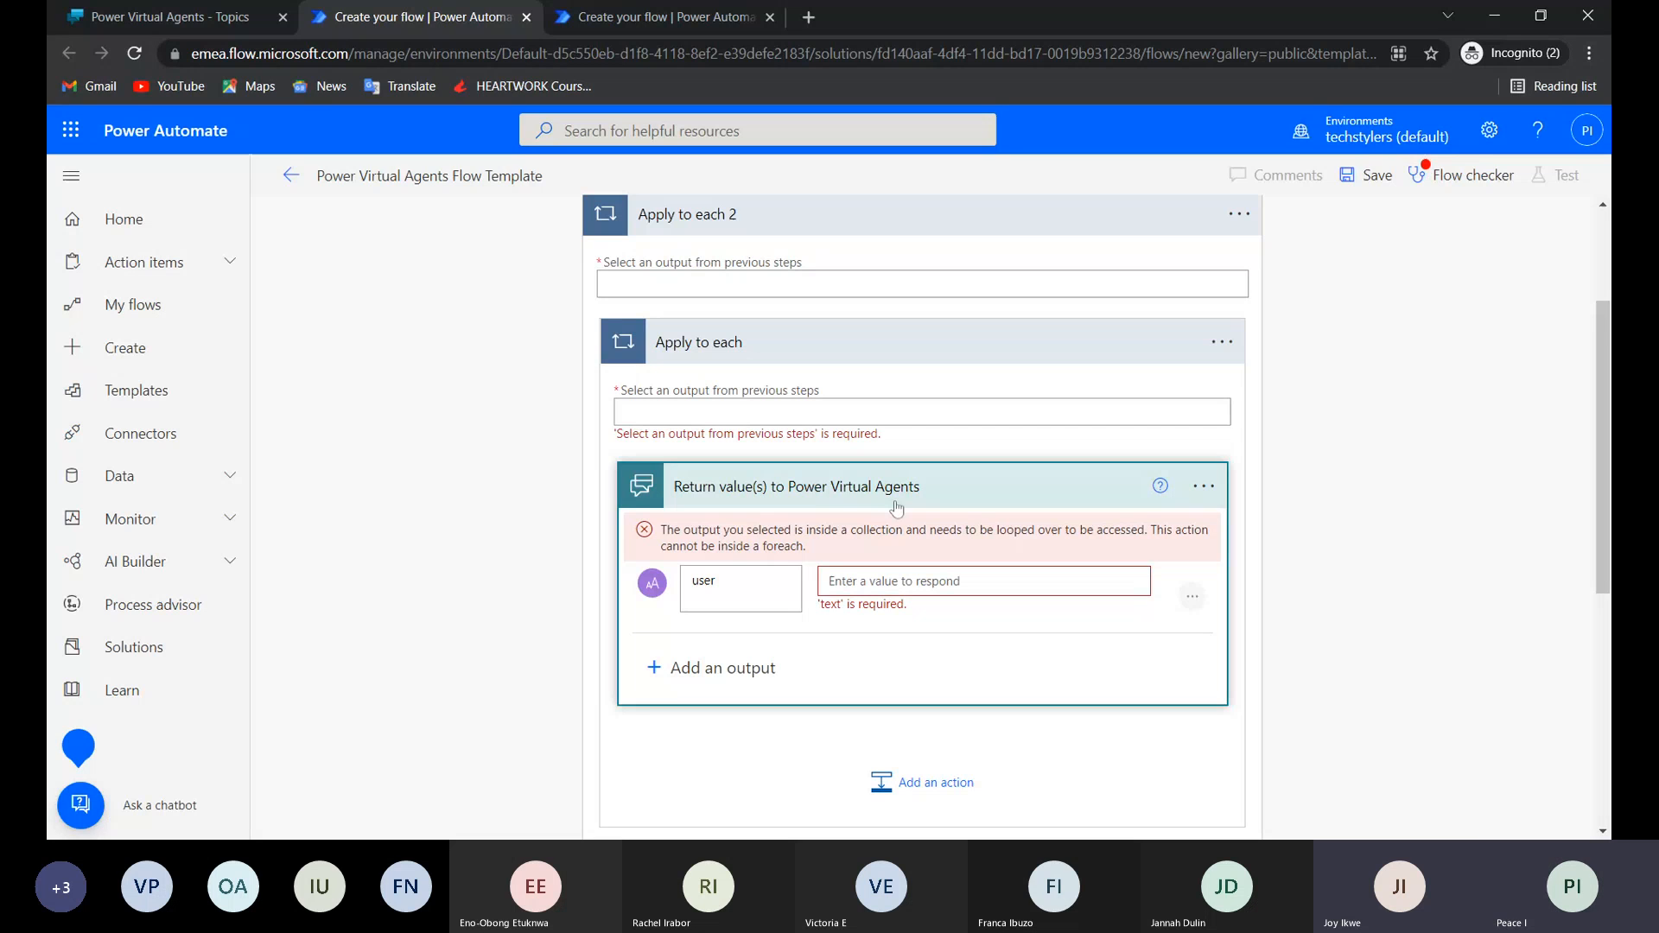
Move the Return value(s) to Power Virtual Agents step out of both loops, placing it just before Send an email (V2).
click(896, 508)
scroll(1237, 374, down, 1)
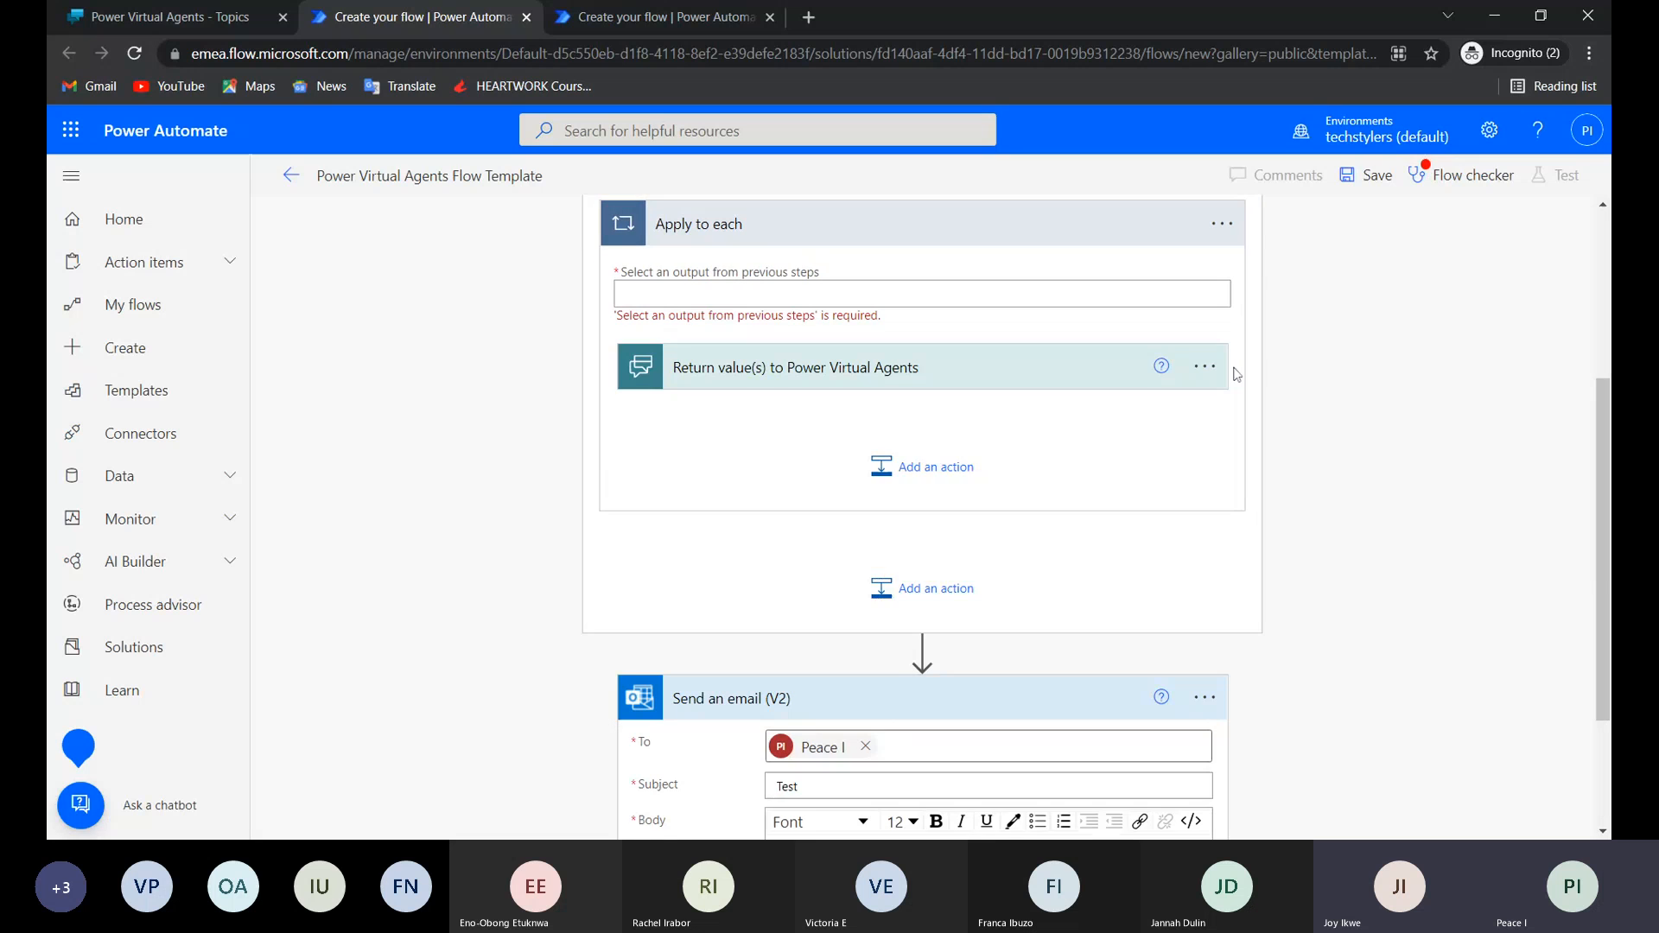
scroll(929, 574, down, 1)
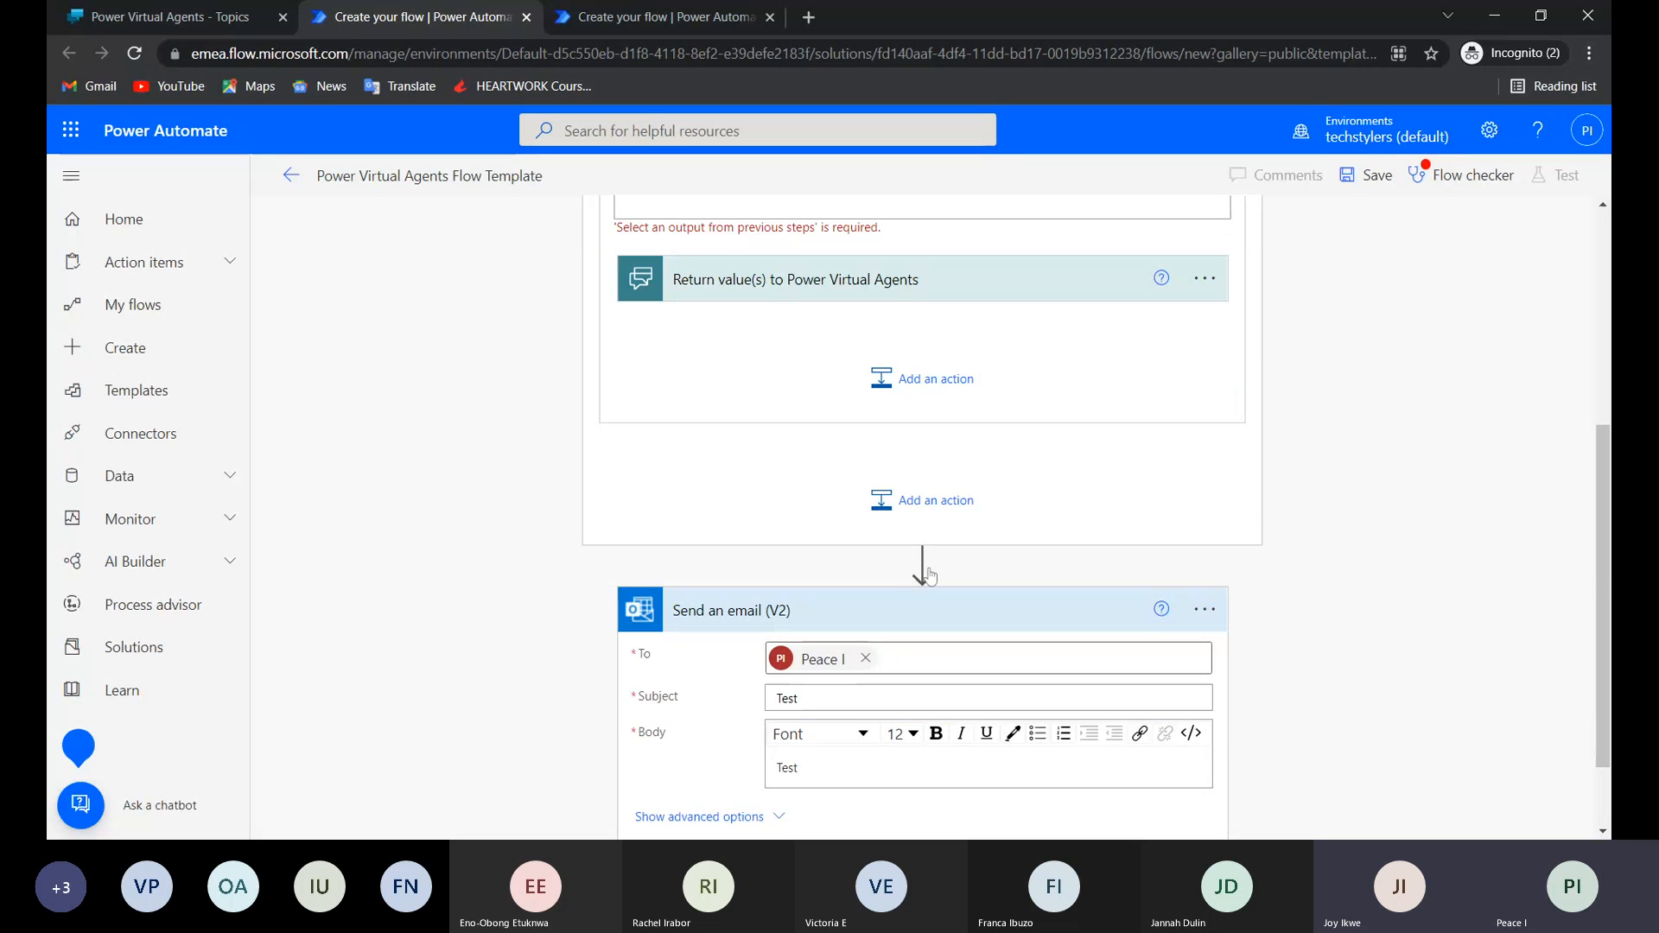
scroll(928, 575, up, 8)
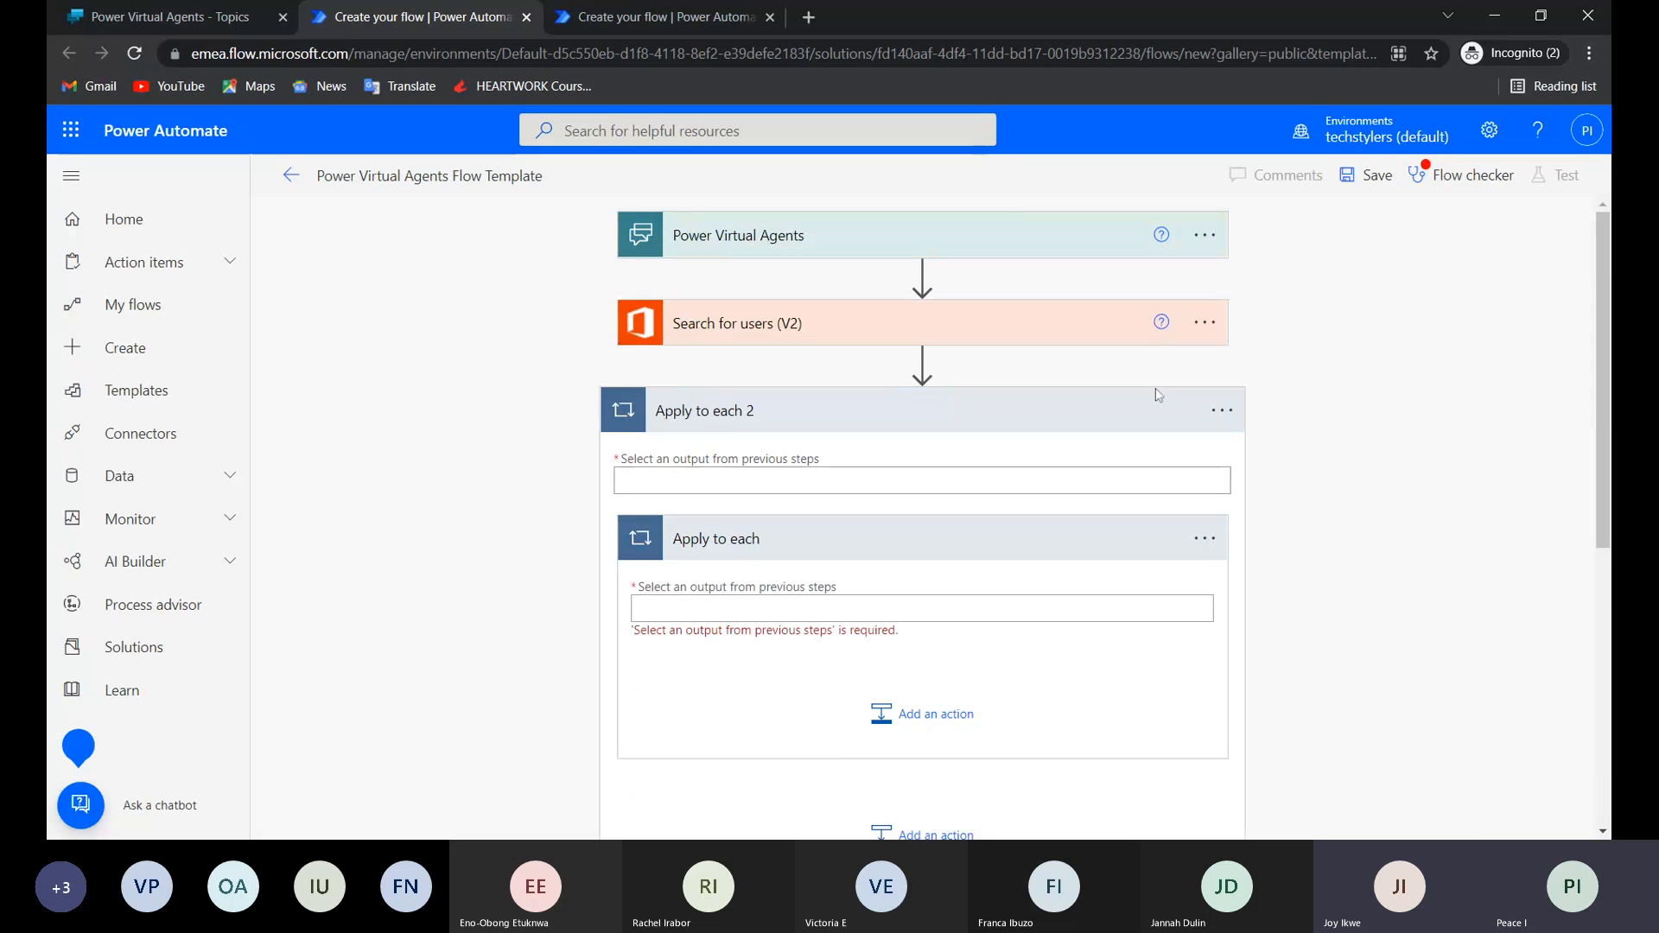
Delete the Apply to each 2 loop together with its nested Apply to each.
click(1222, 411)
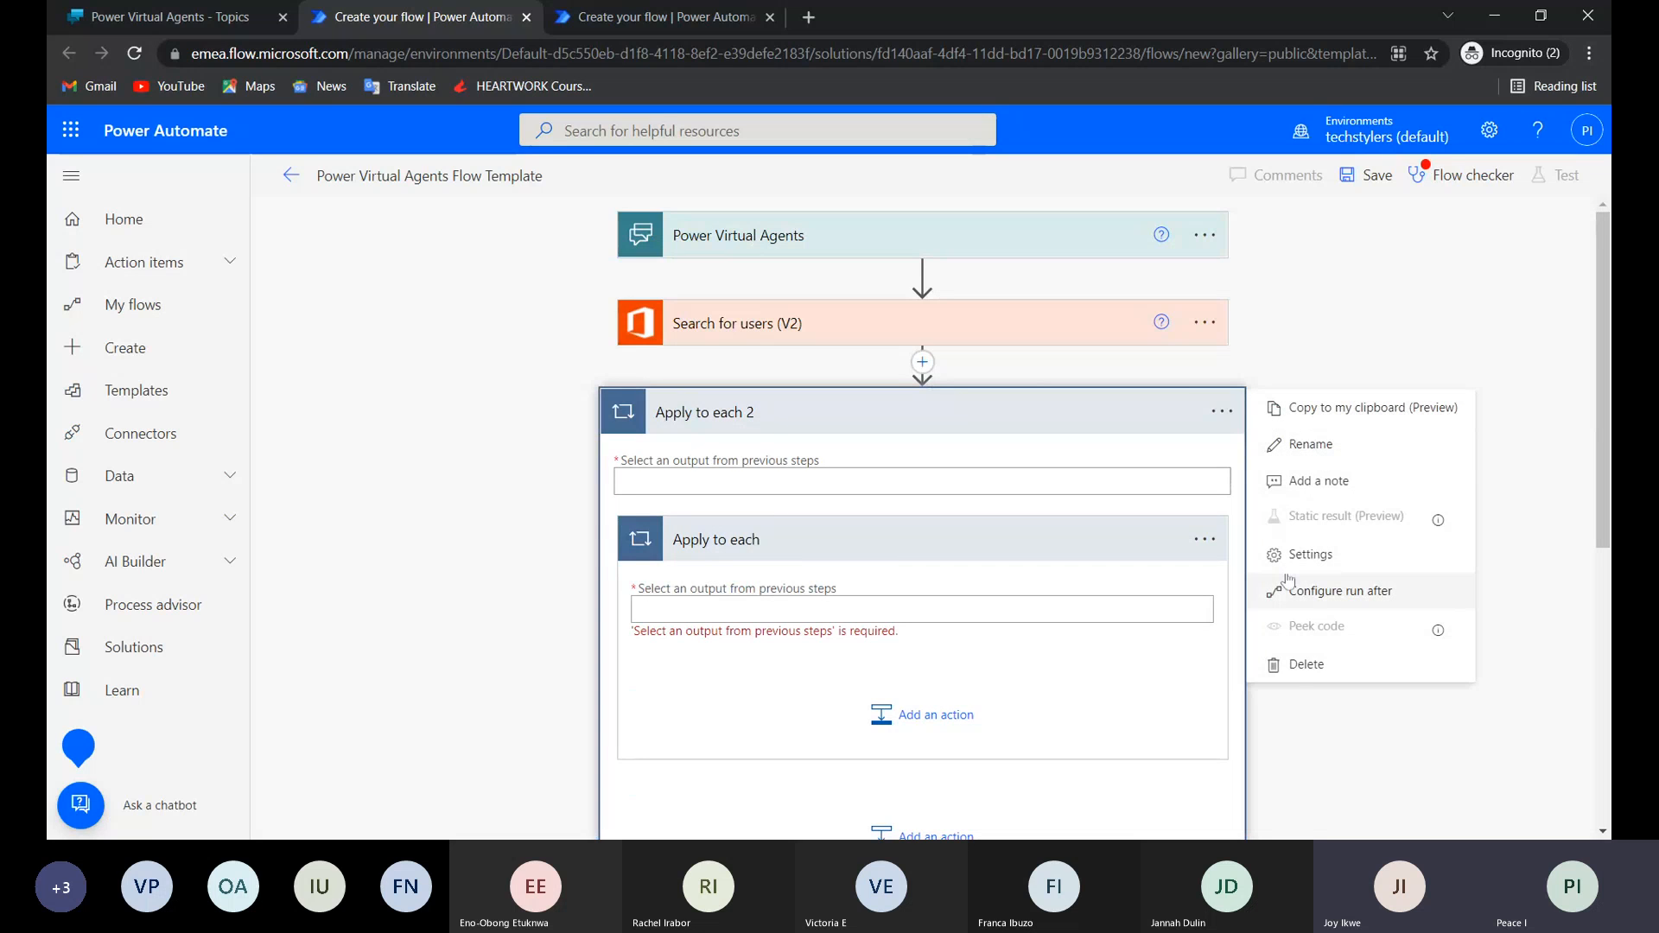
click(1292, 673)
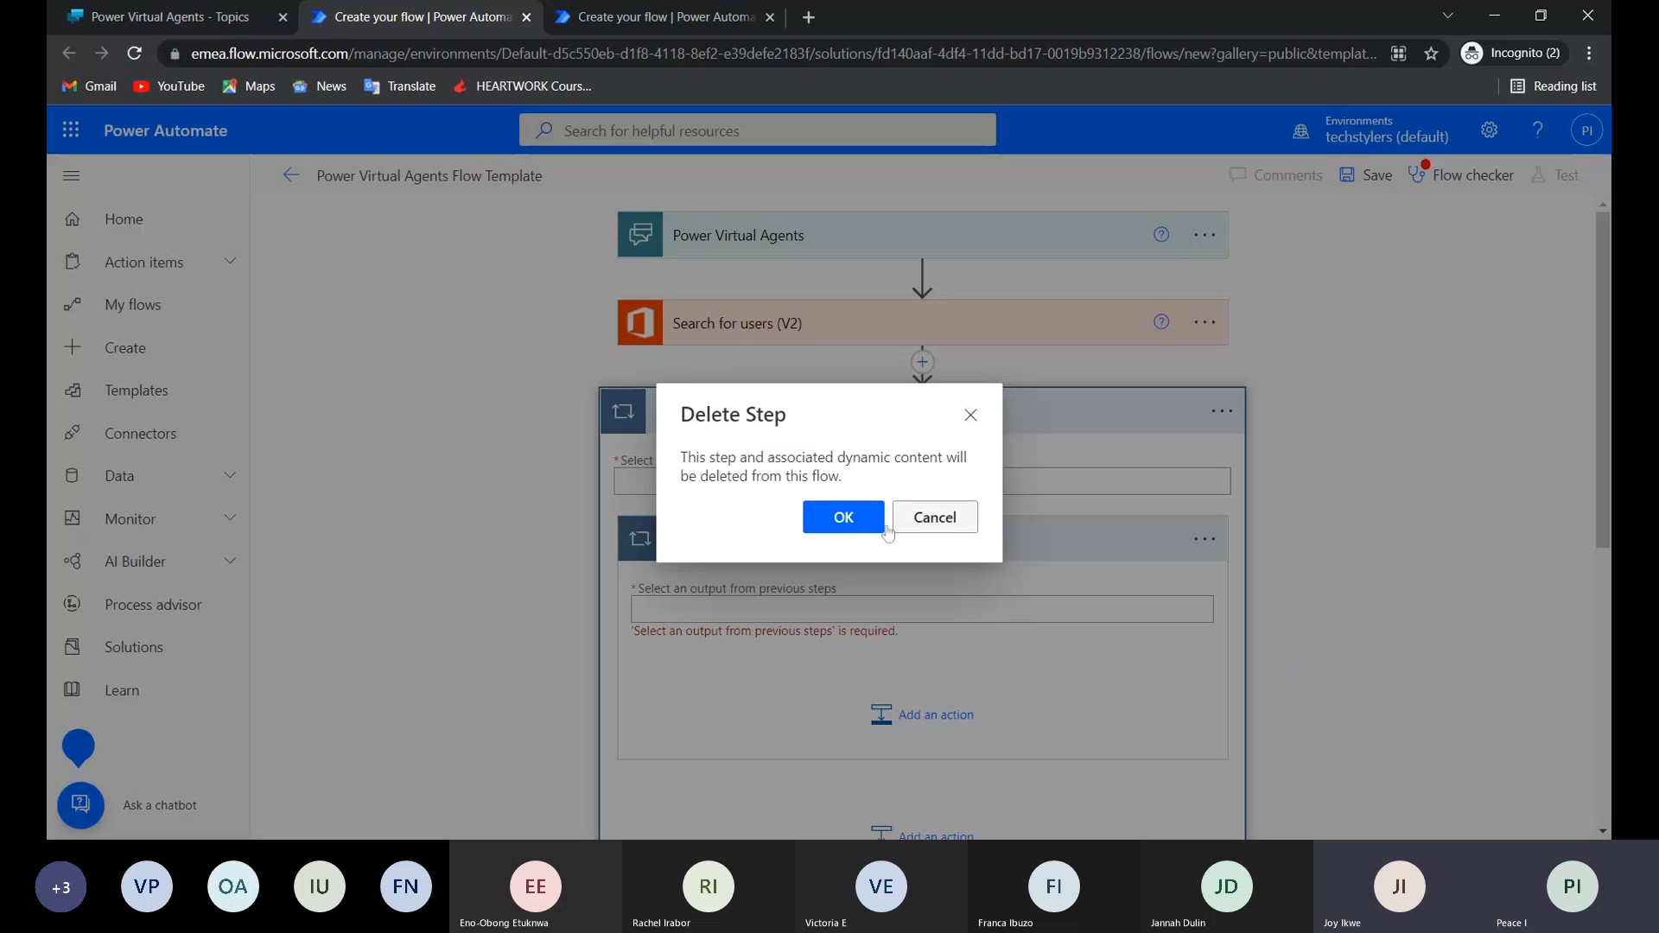
click(840, 529)
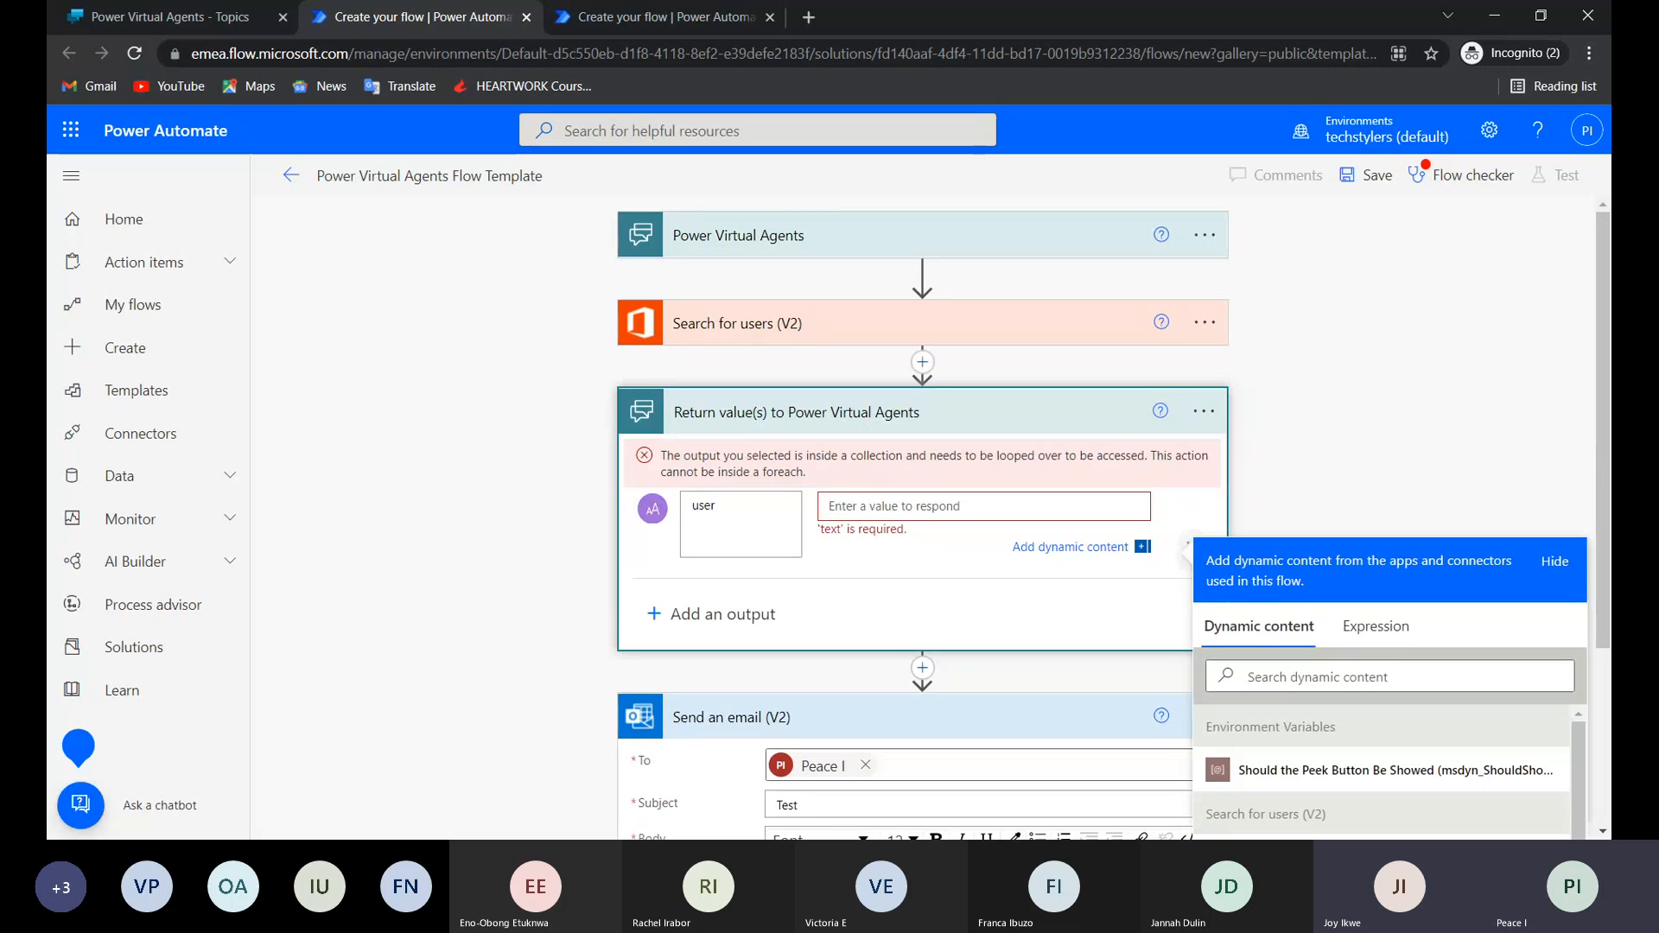
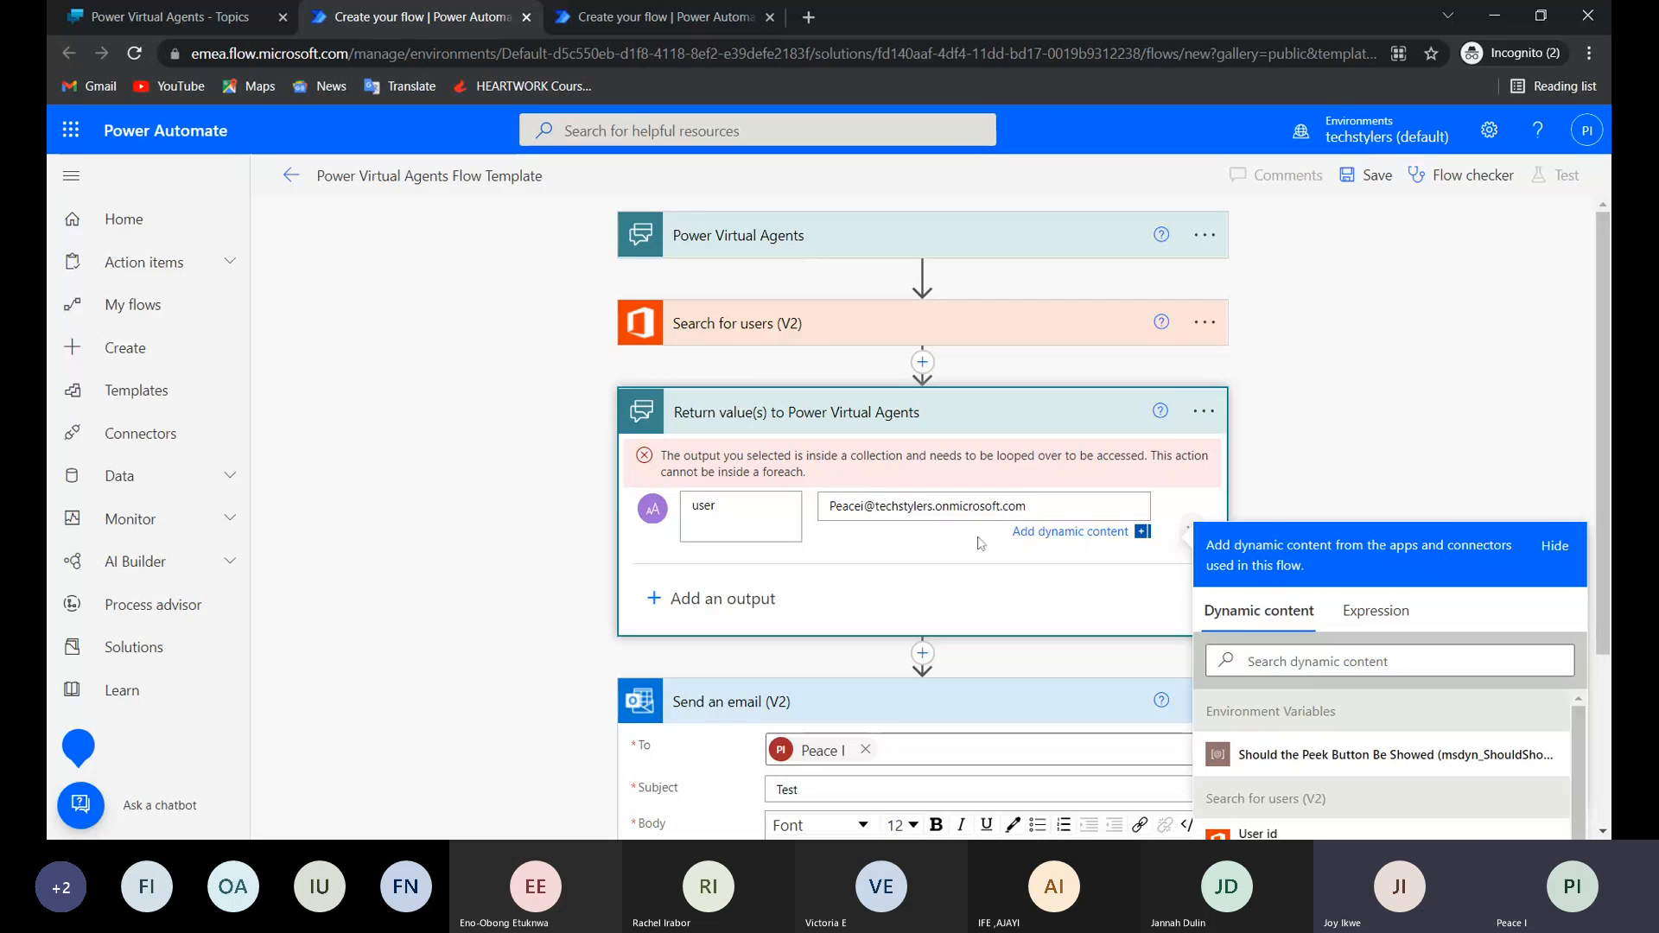
Set the user output of Return value(s) to Power Virtual Agents to the contact's techstylers email address as fixed text.
click(1205, 505)
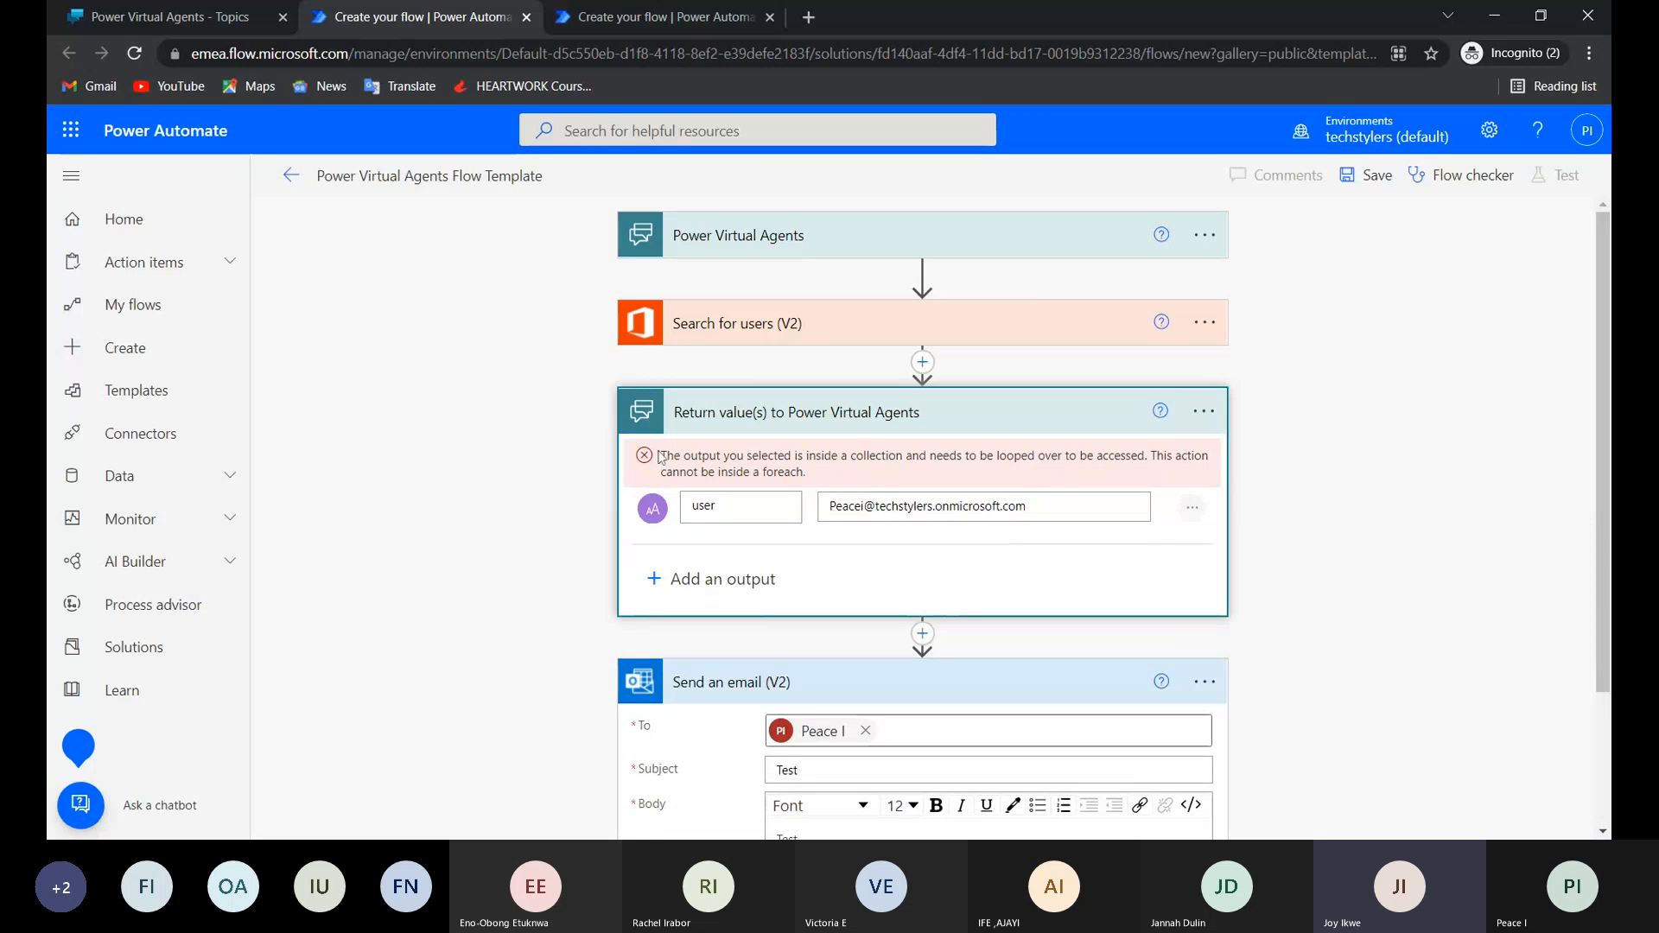
Save the flow and check which test options it offers.
scroll(1045, 596, down, 2)
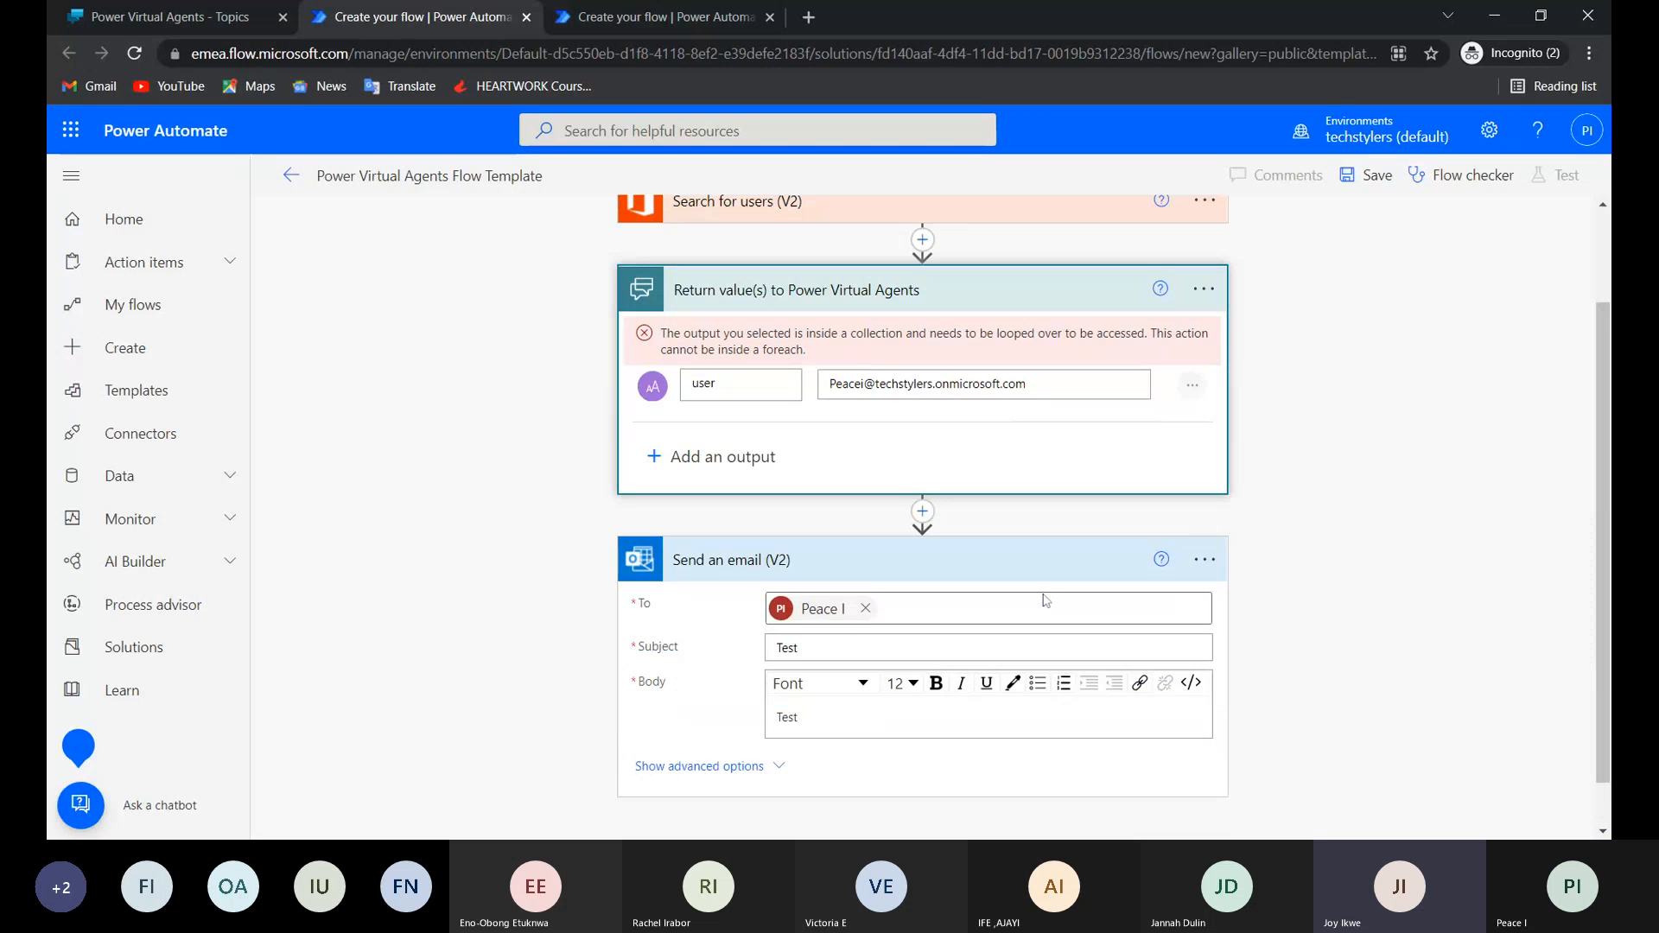
scroll(1046, 599, down, 1)
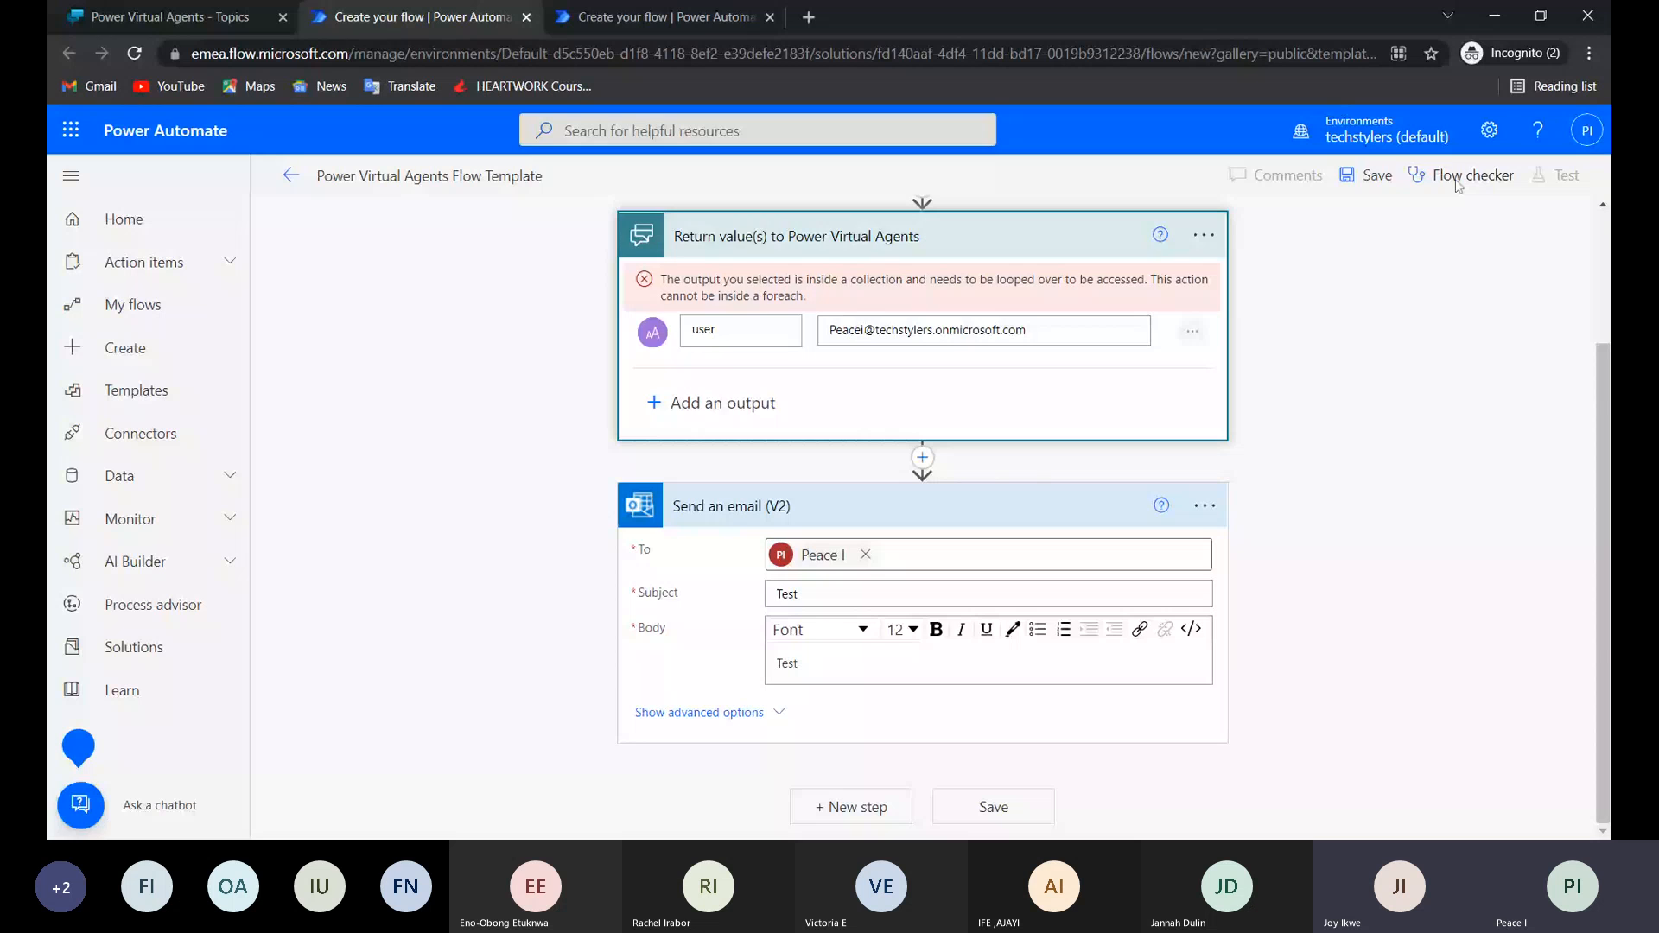
click(1364, 178)
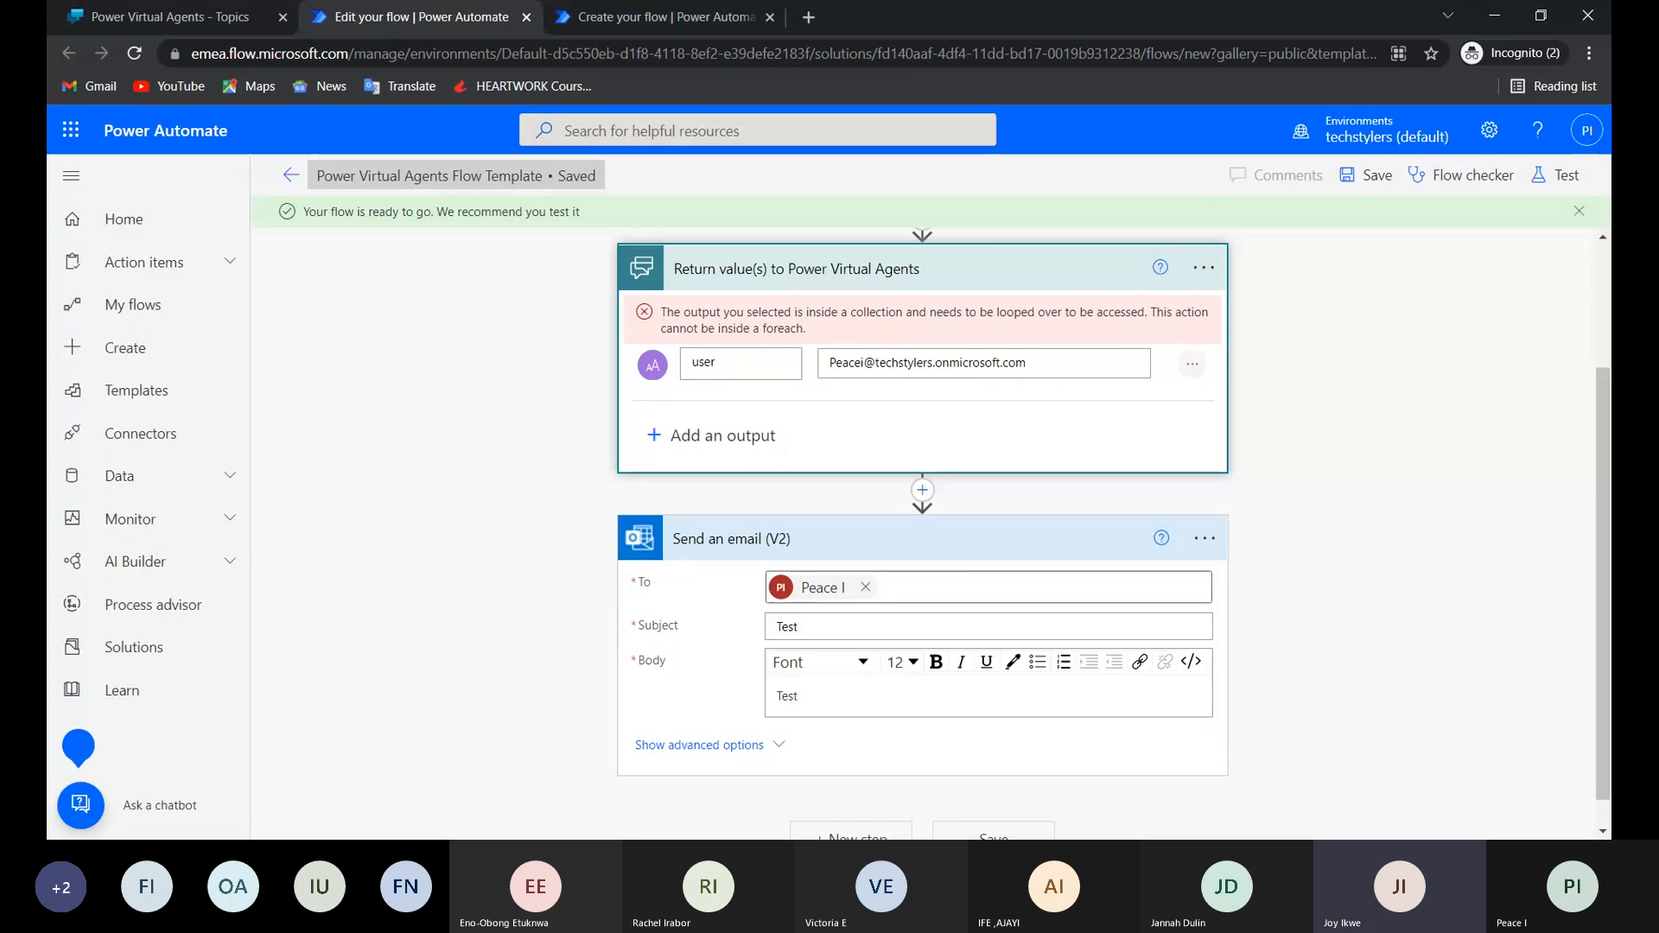
click(1550, 182)
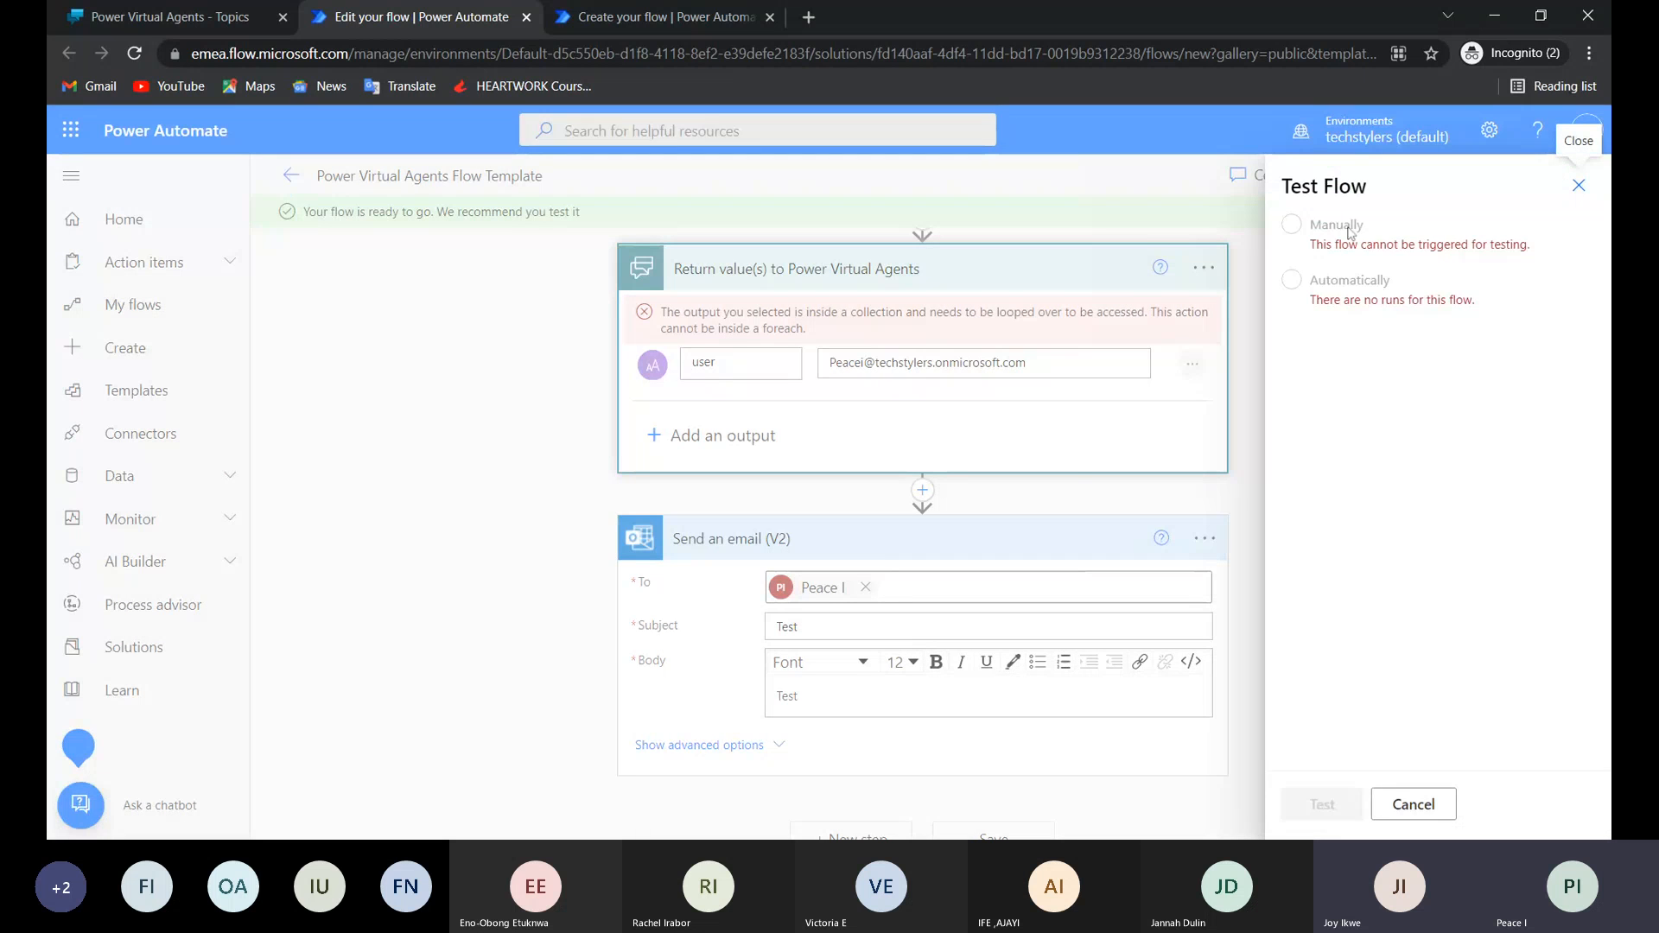
click(1571, 194)
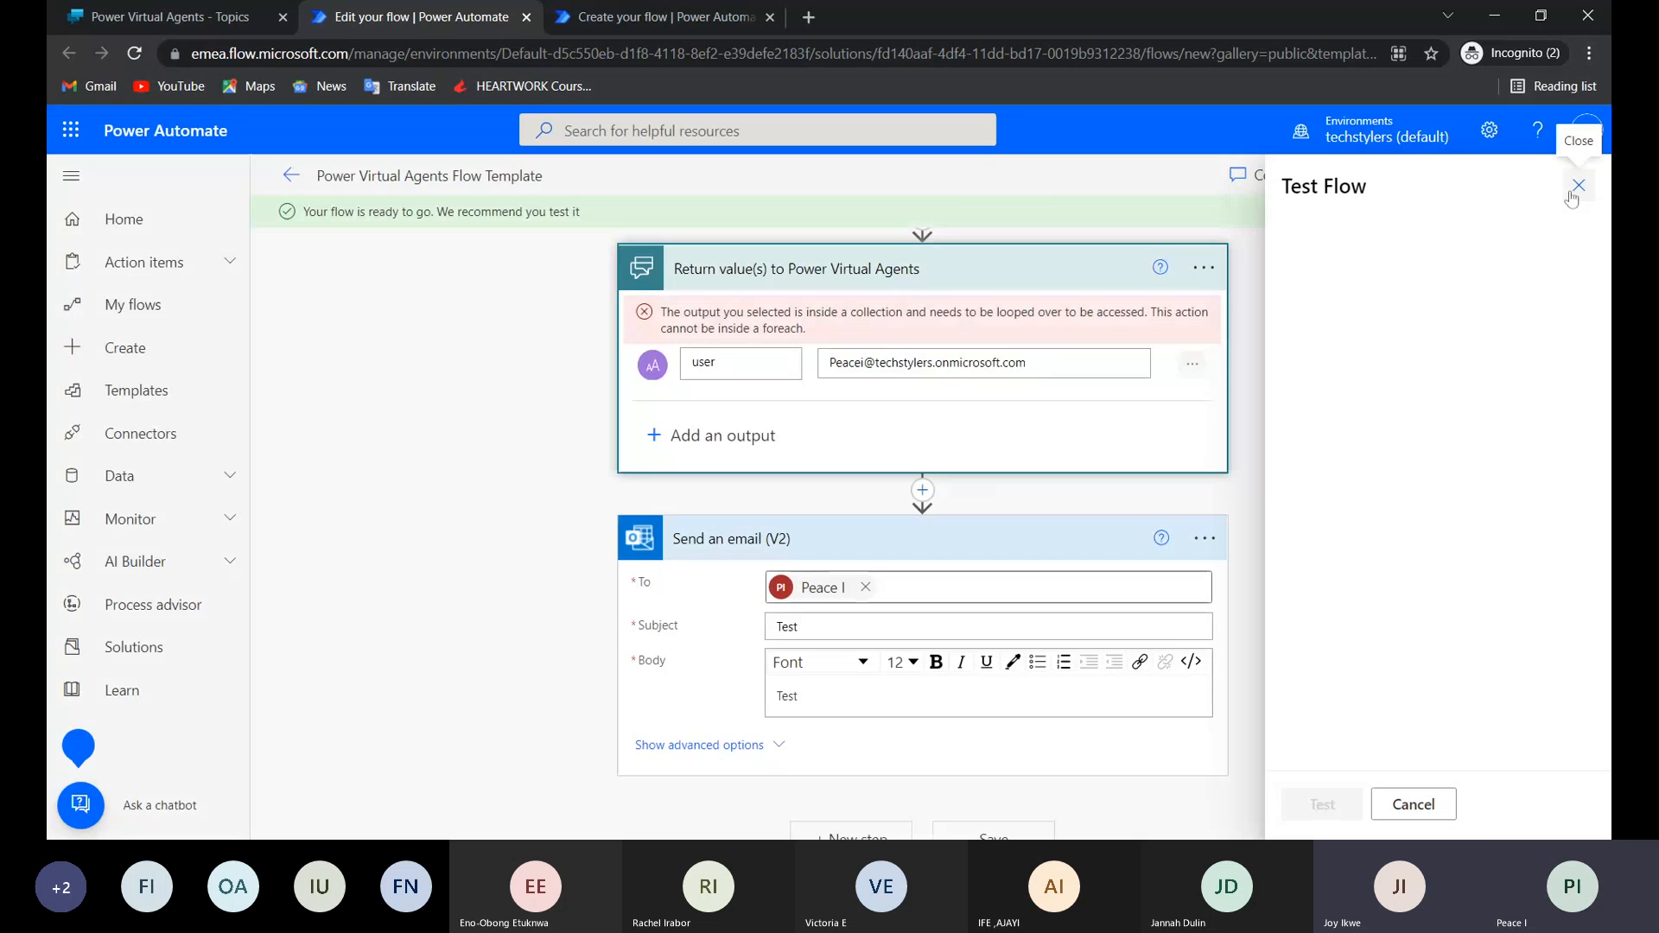
Switch to Power Virtual Agents and call the Power Virtual Agents Flow Template action after the "Welcome to my finder" message in the Test topic.
click(192, 19)
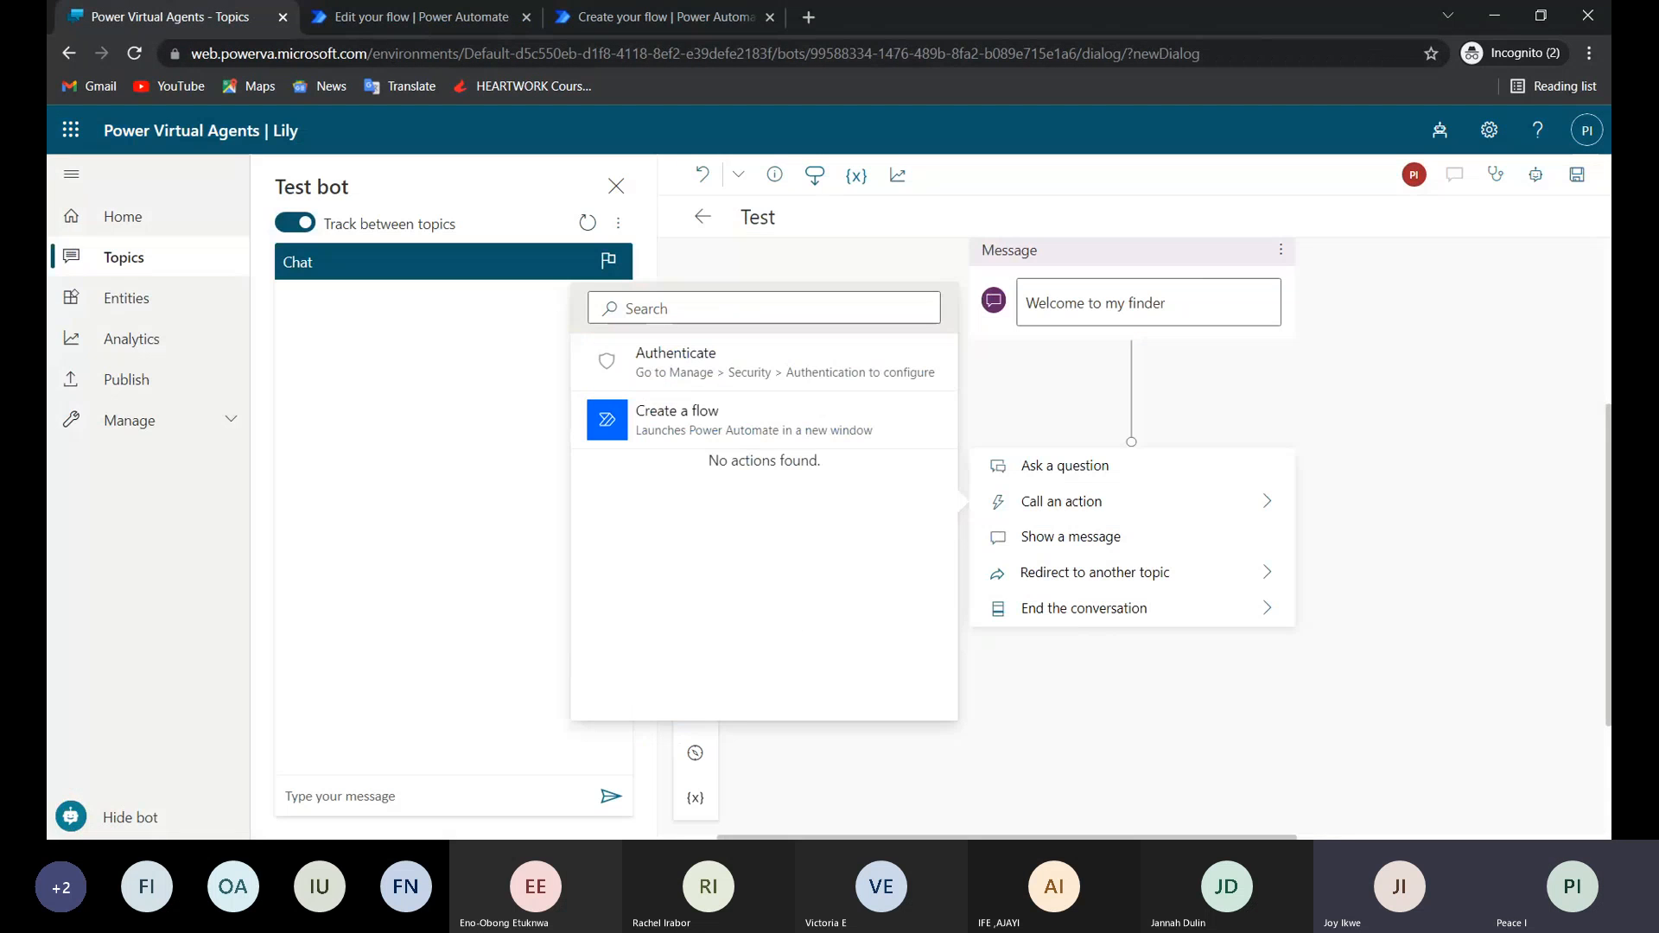
click(901, 260)
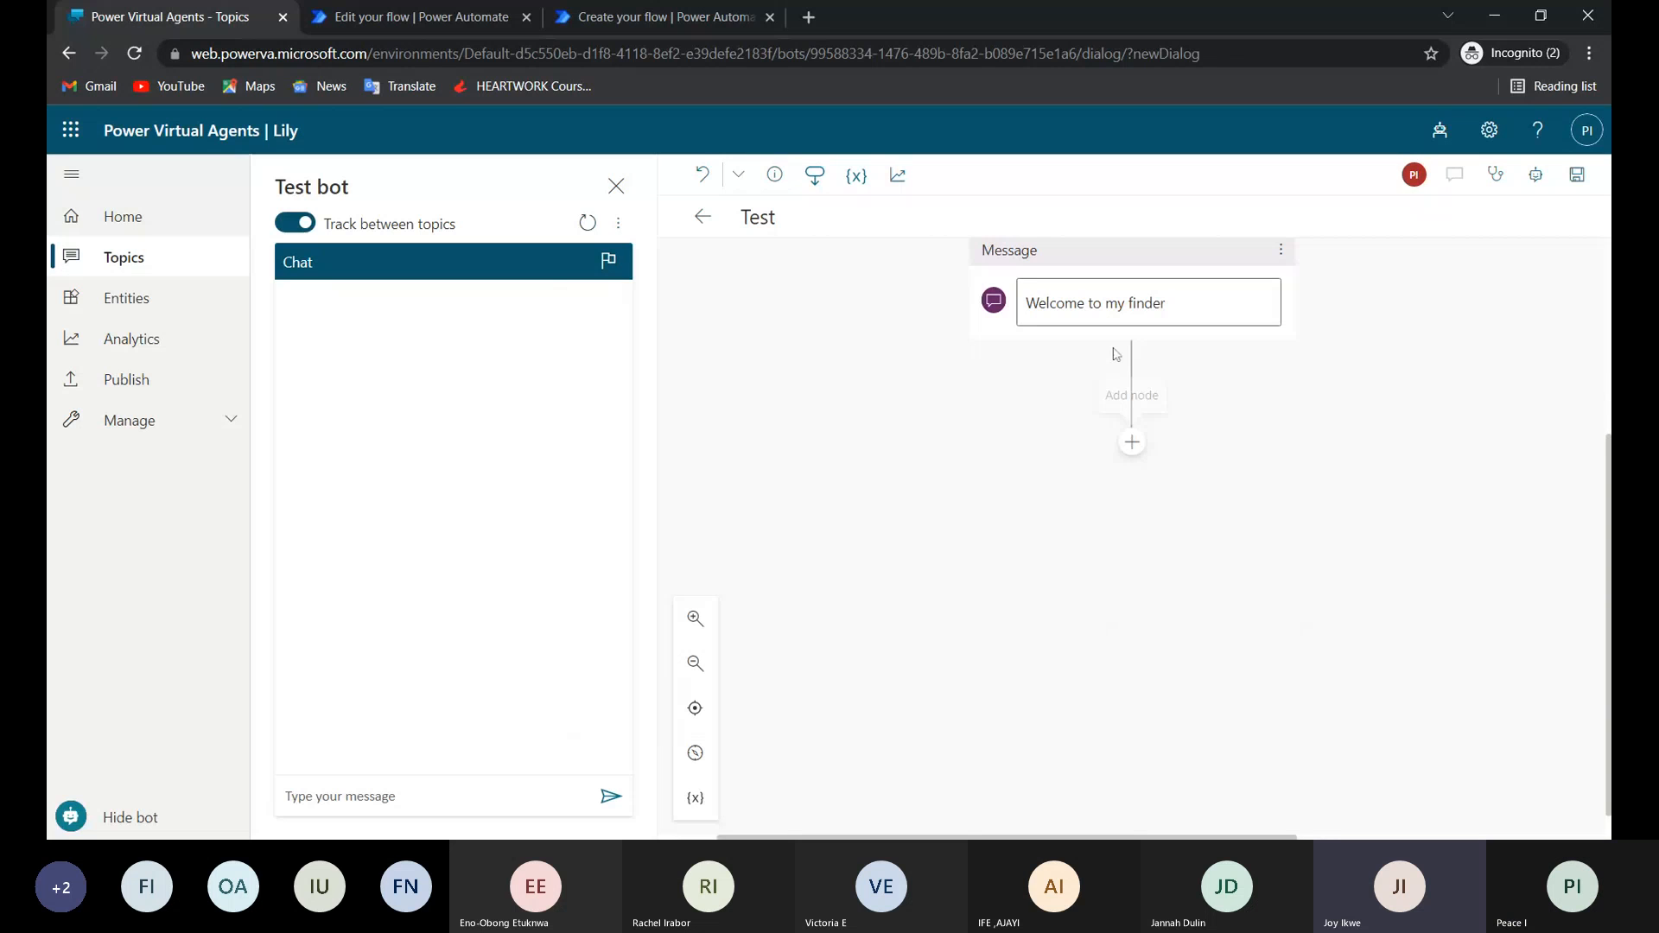
click(1132, 443)
mouse_move(1115, 504)
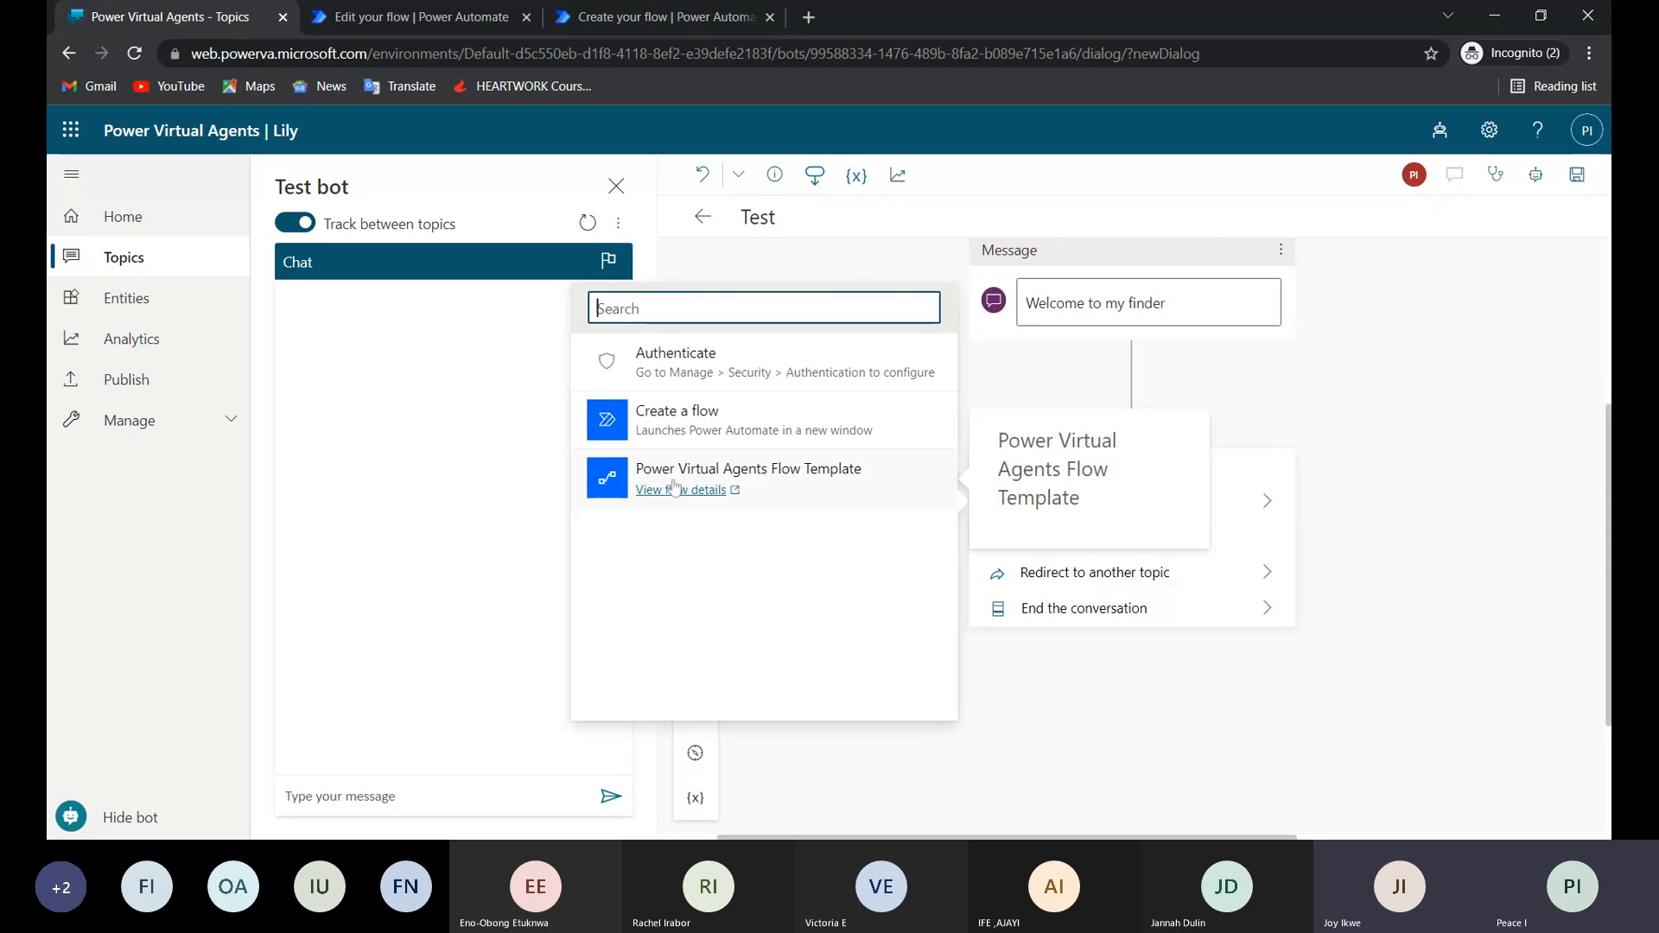
click(756, 477)
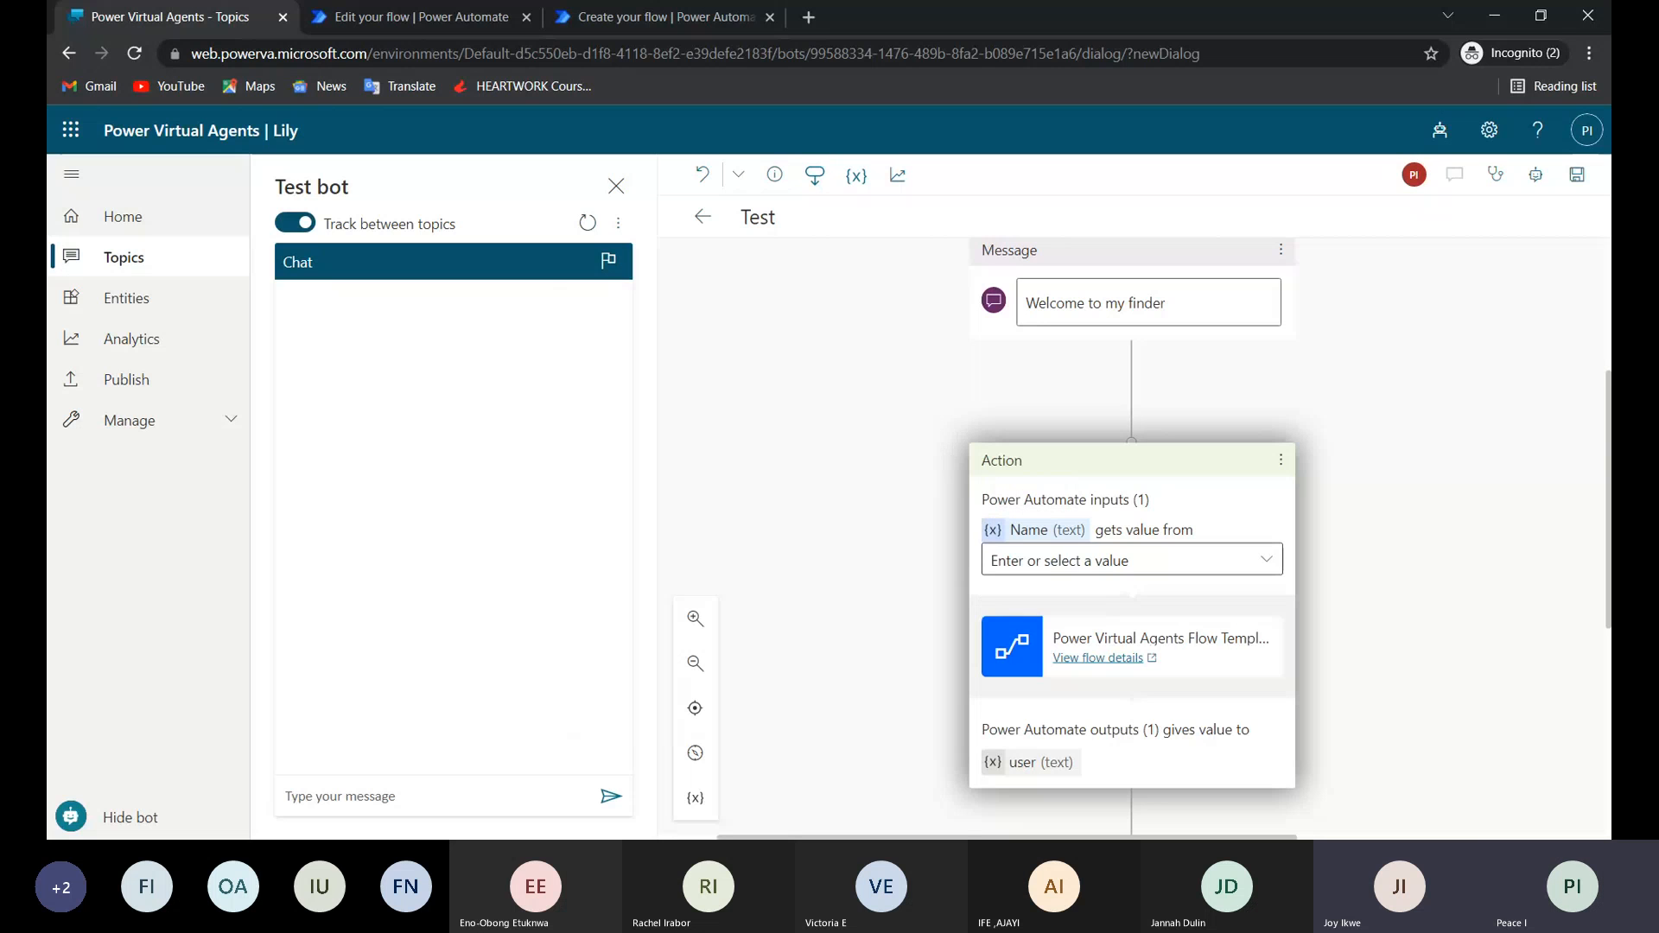
scroll(1133, 363, up, 2)
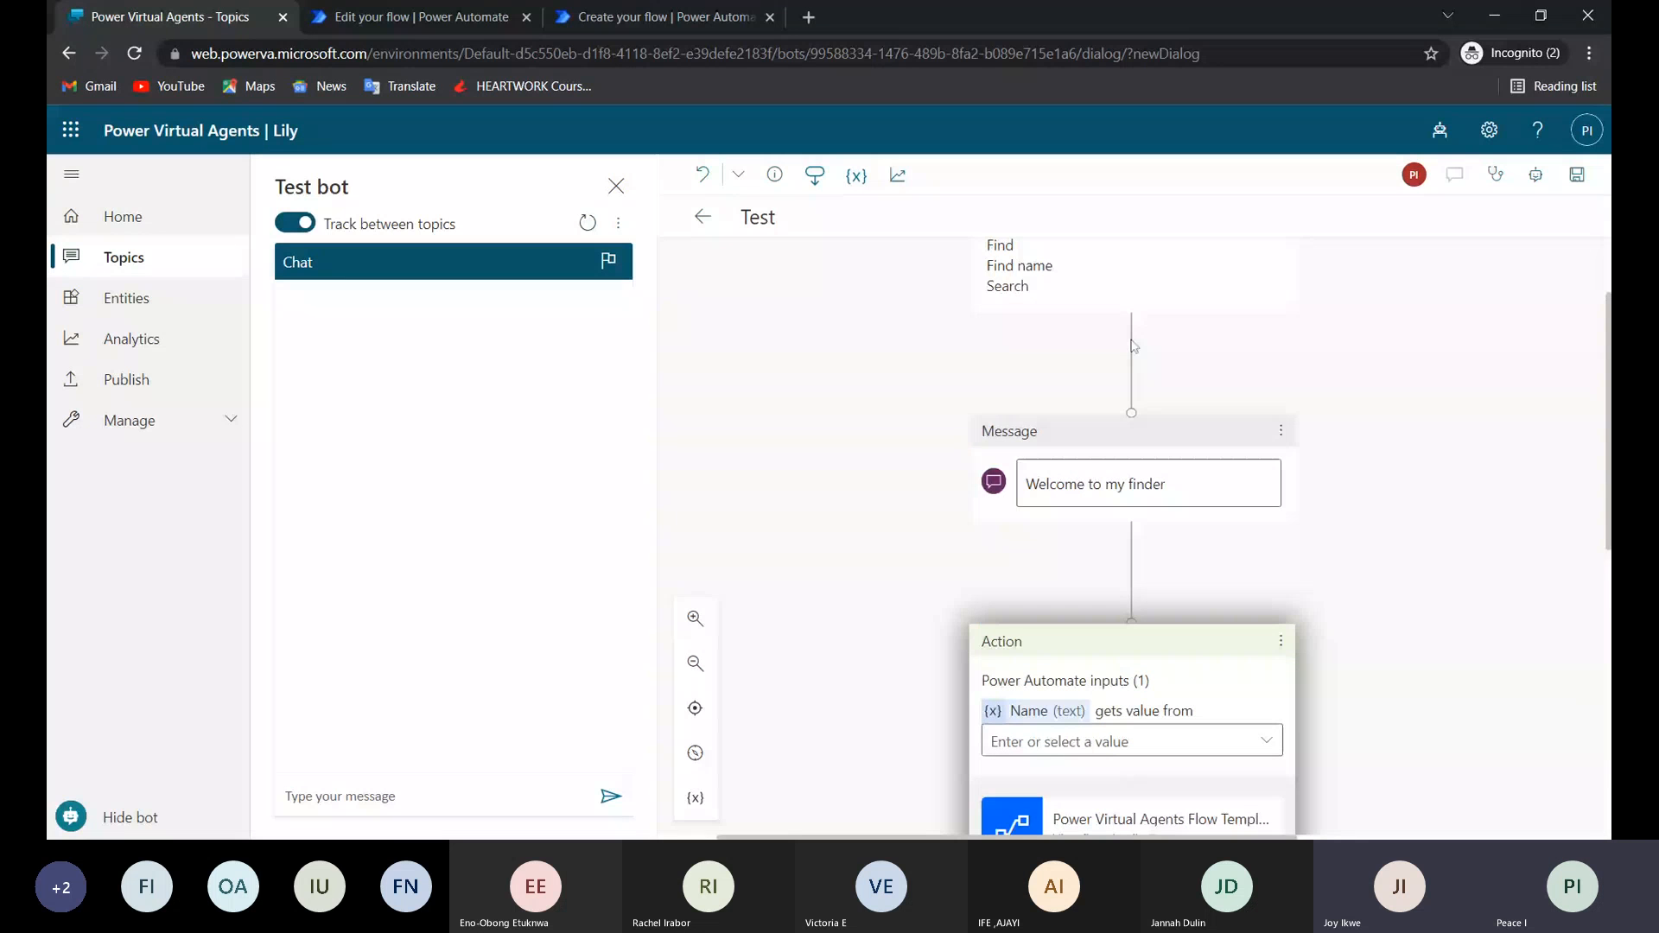
Close the extra Power Automate flows tab and examine the input defined in the flow's Power Virtual Agents trigger.
scroll(1125, 688, up, 1)
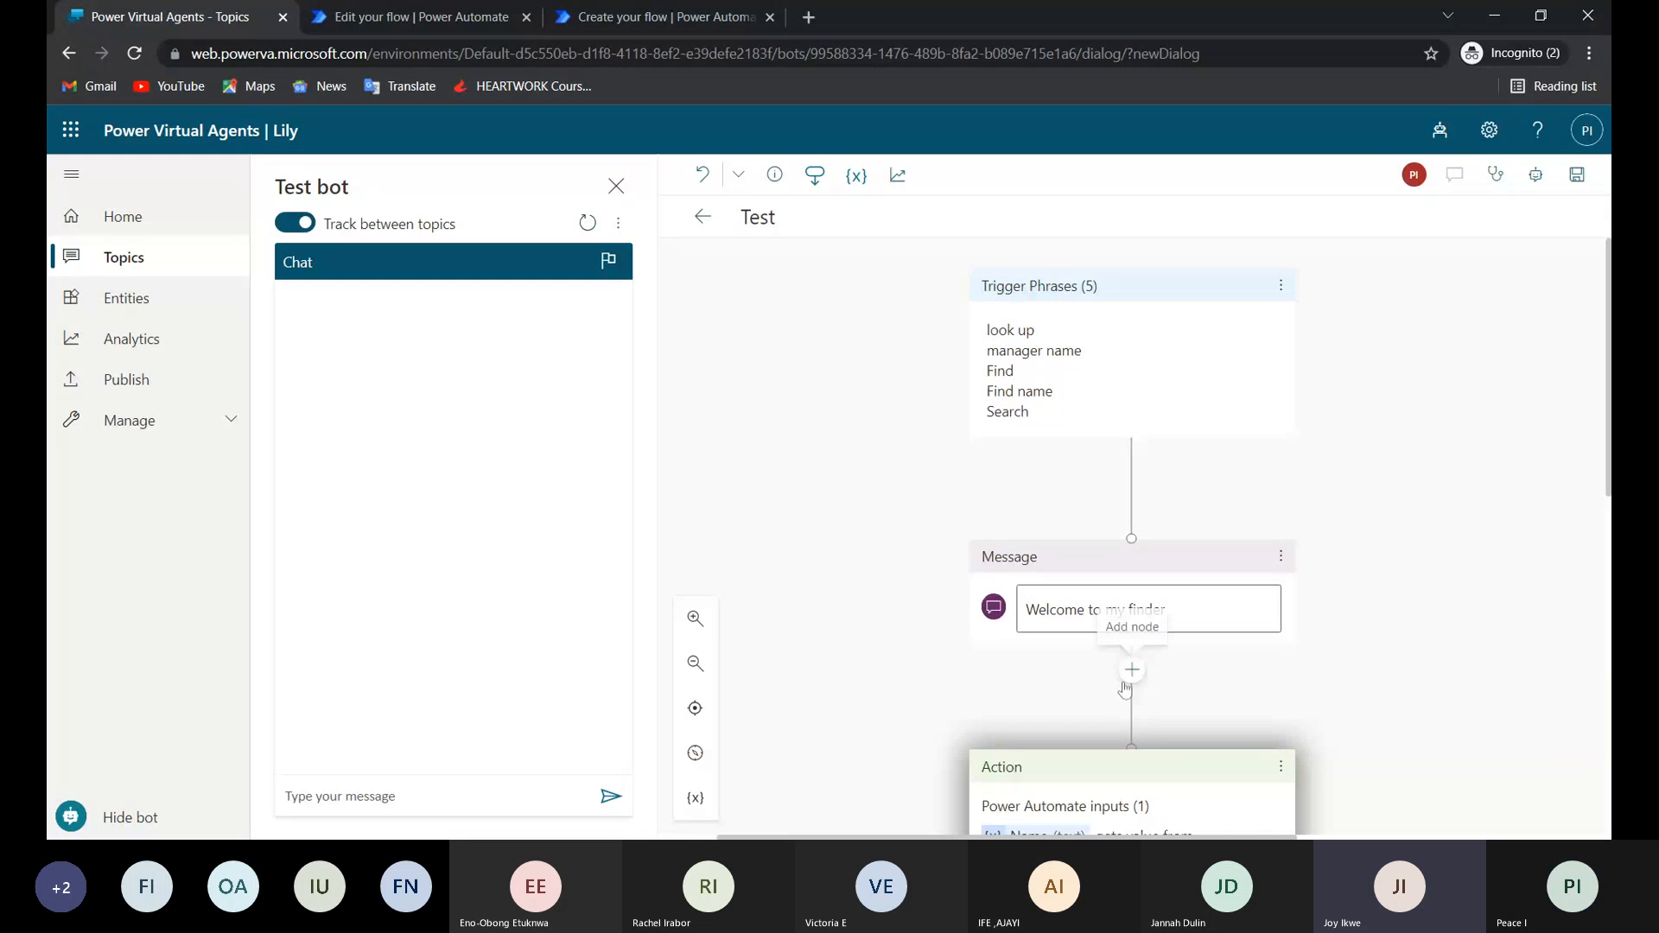
scroll(1093, 494, down, 5)
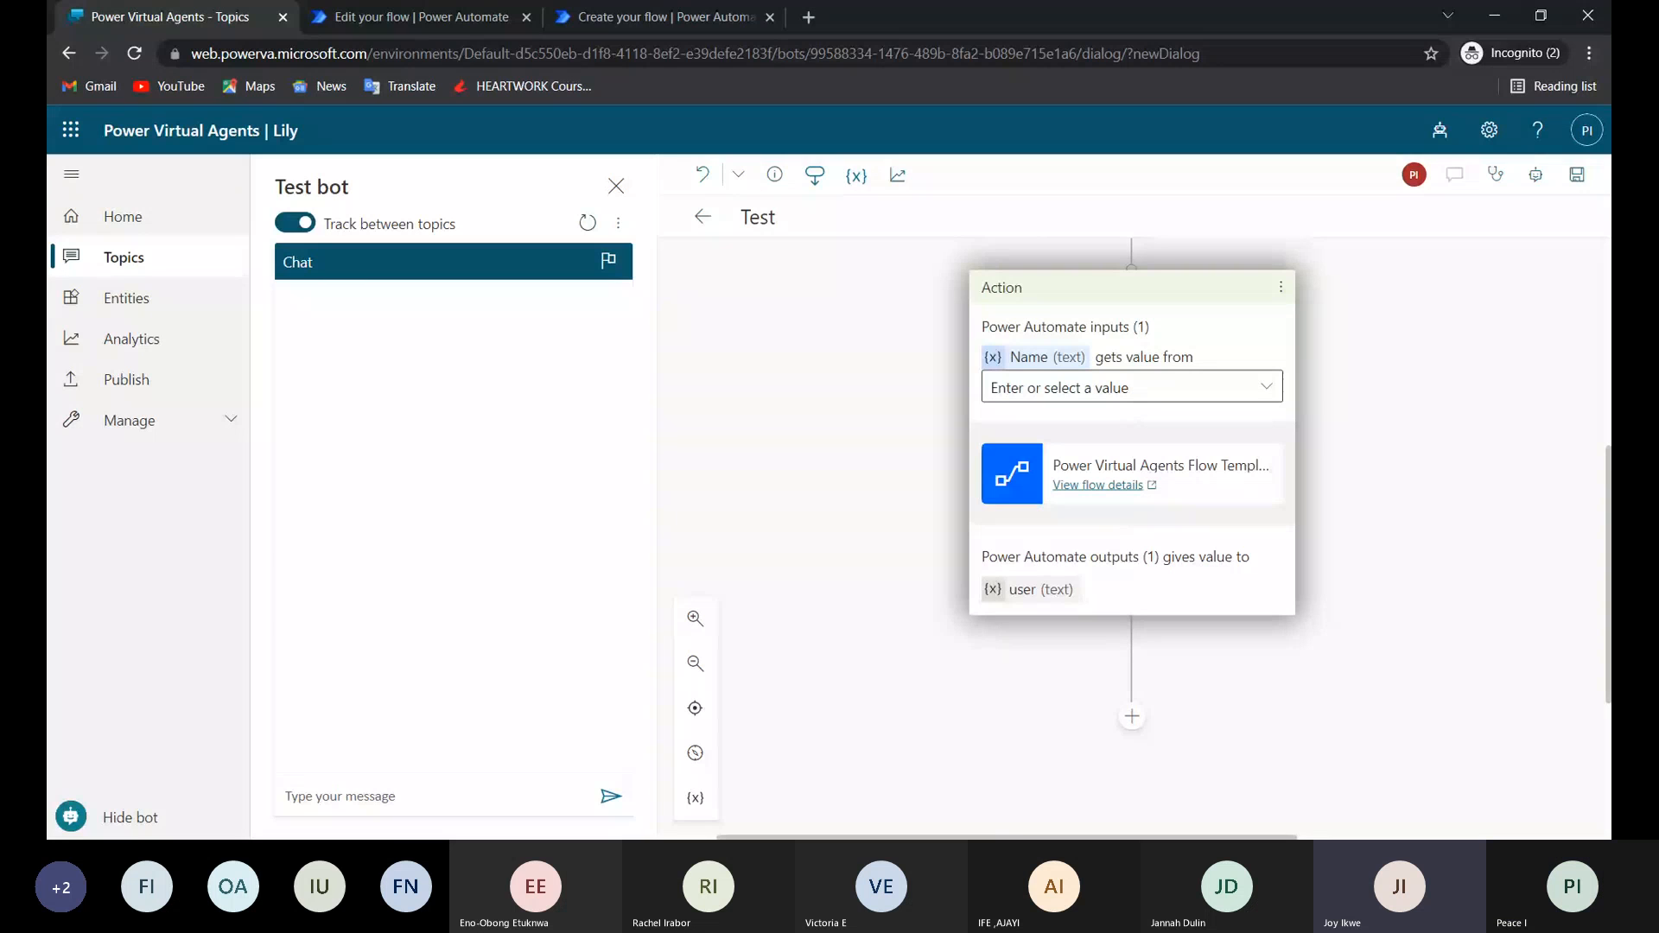
click(626, 18)
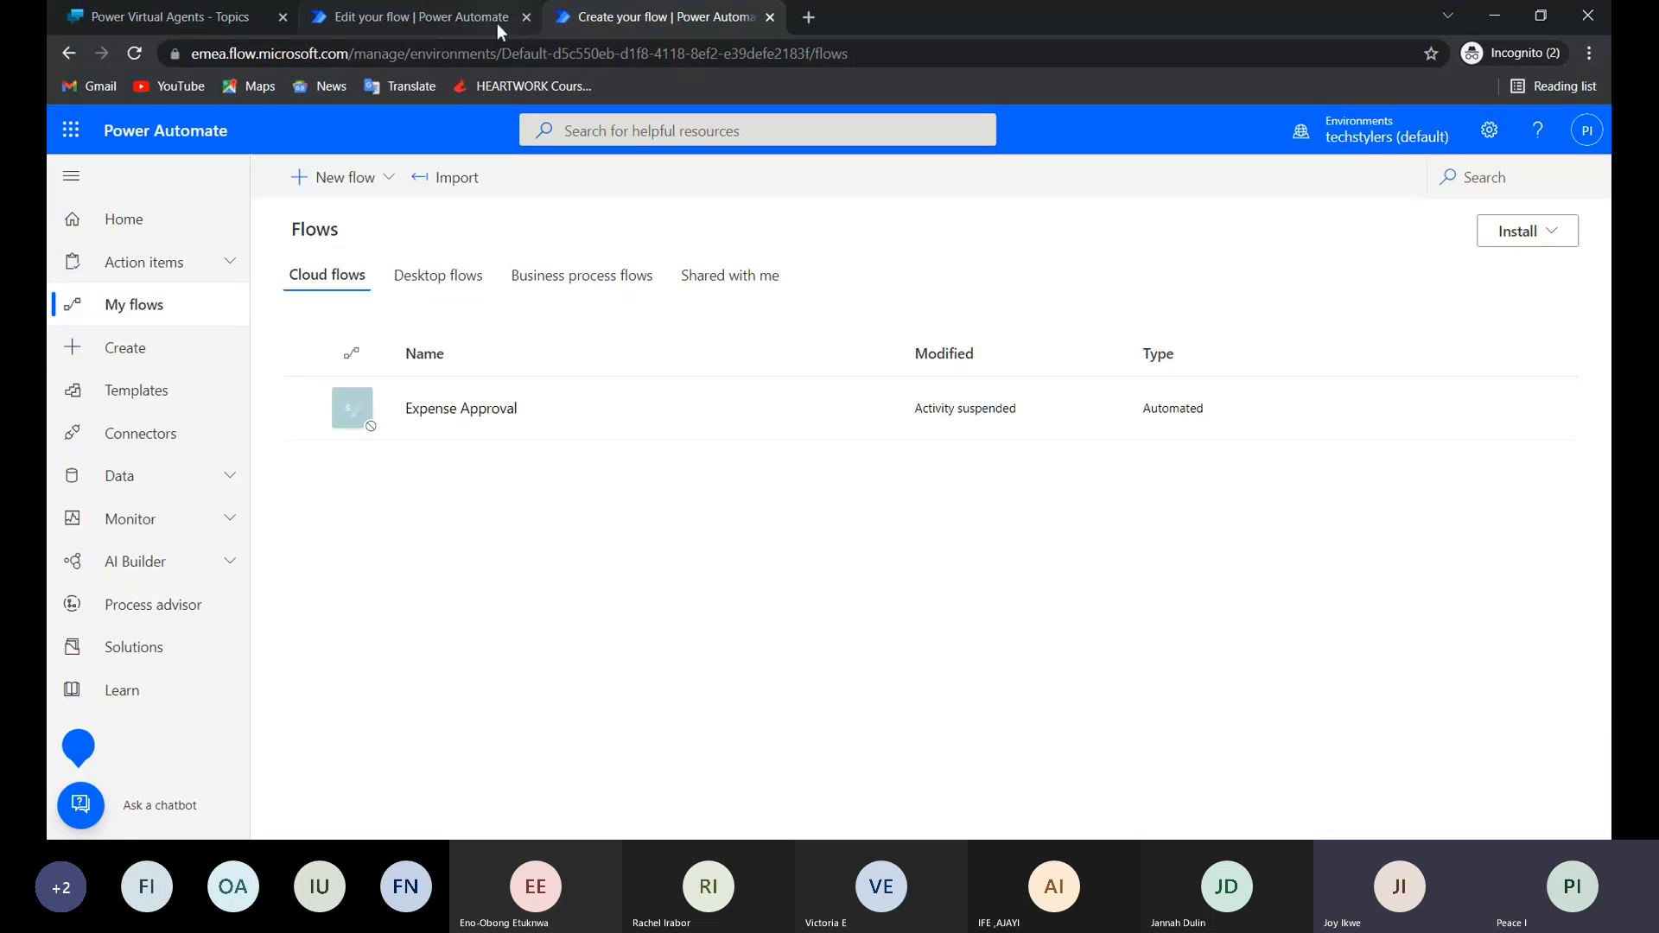
click(770, 17)
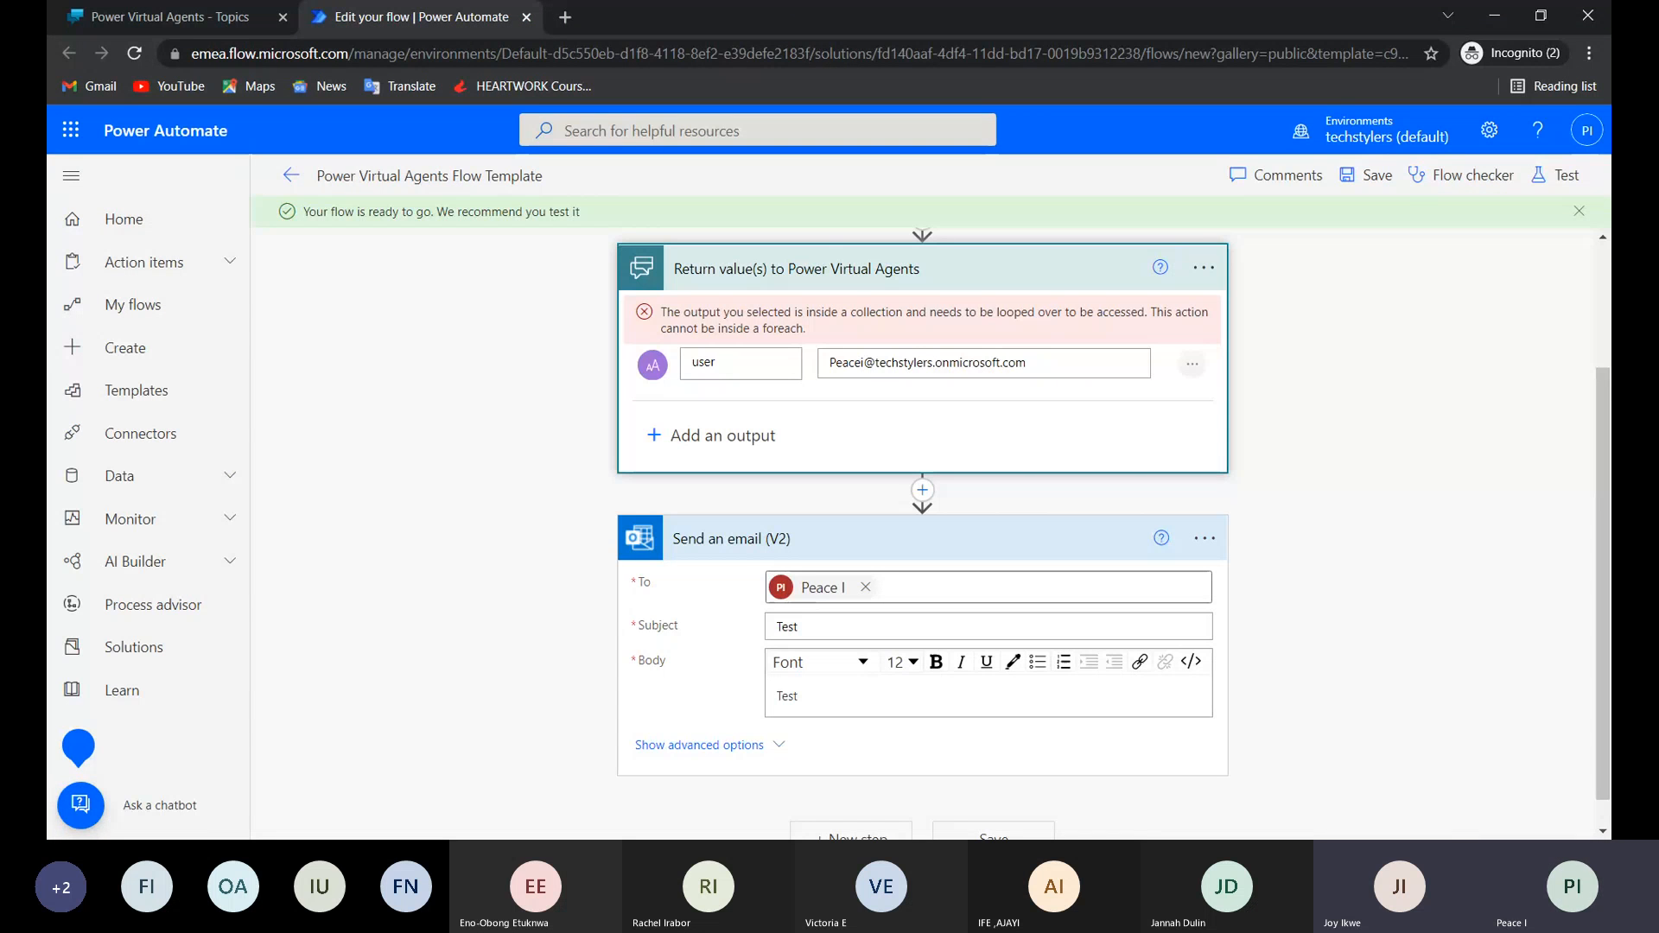
scroll(812, 285, up, 2)
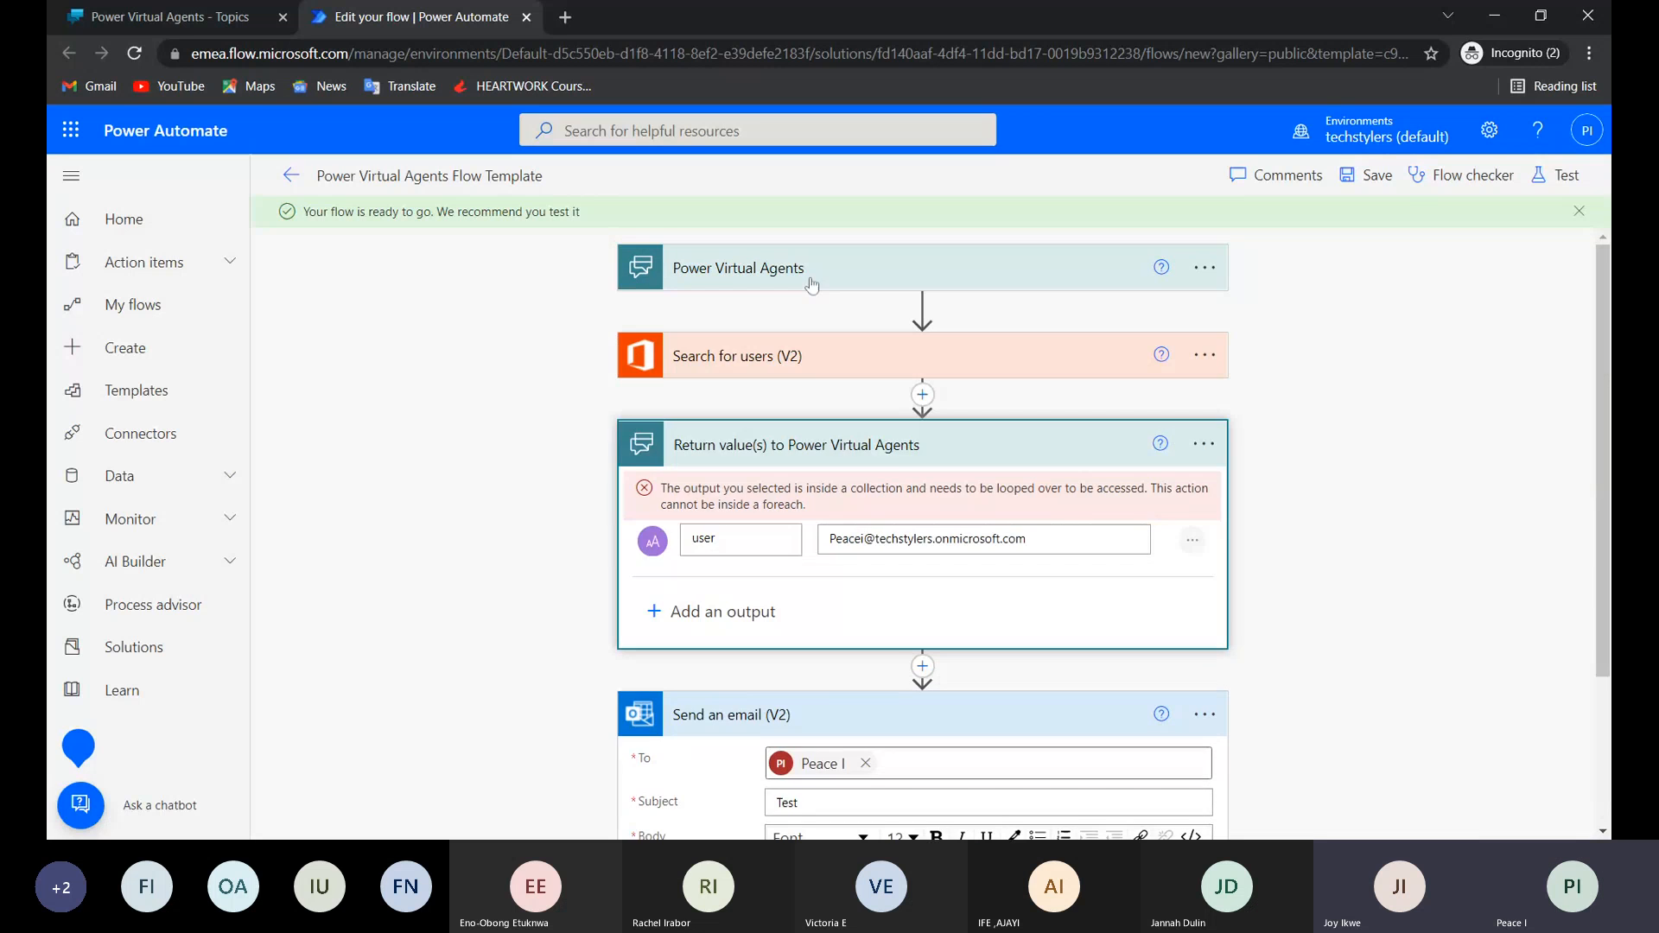
click(812, 285)
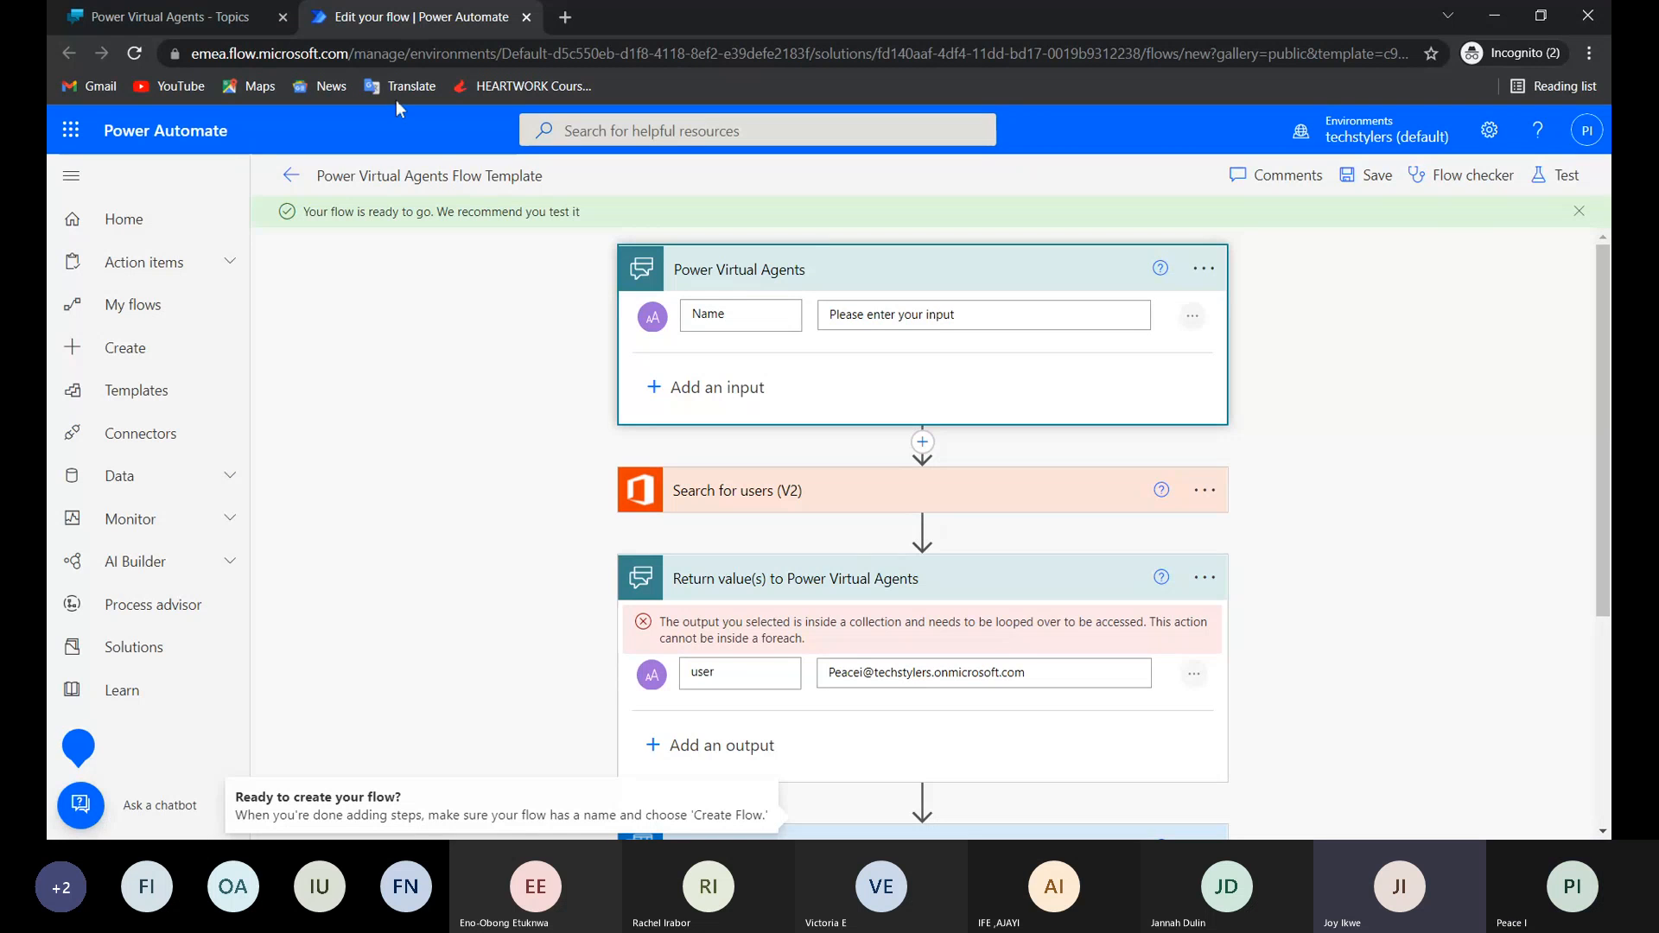
Switch back to Power Virtual Agents and insert a question reading "Enter a name" between the welcome message and the flow action.
click(177, 17)
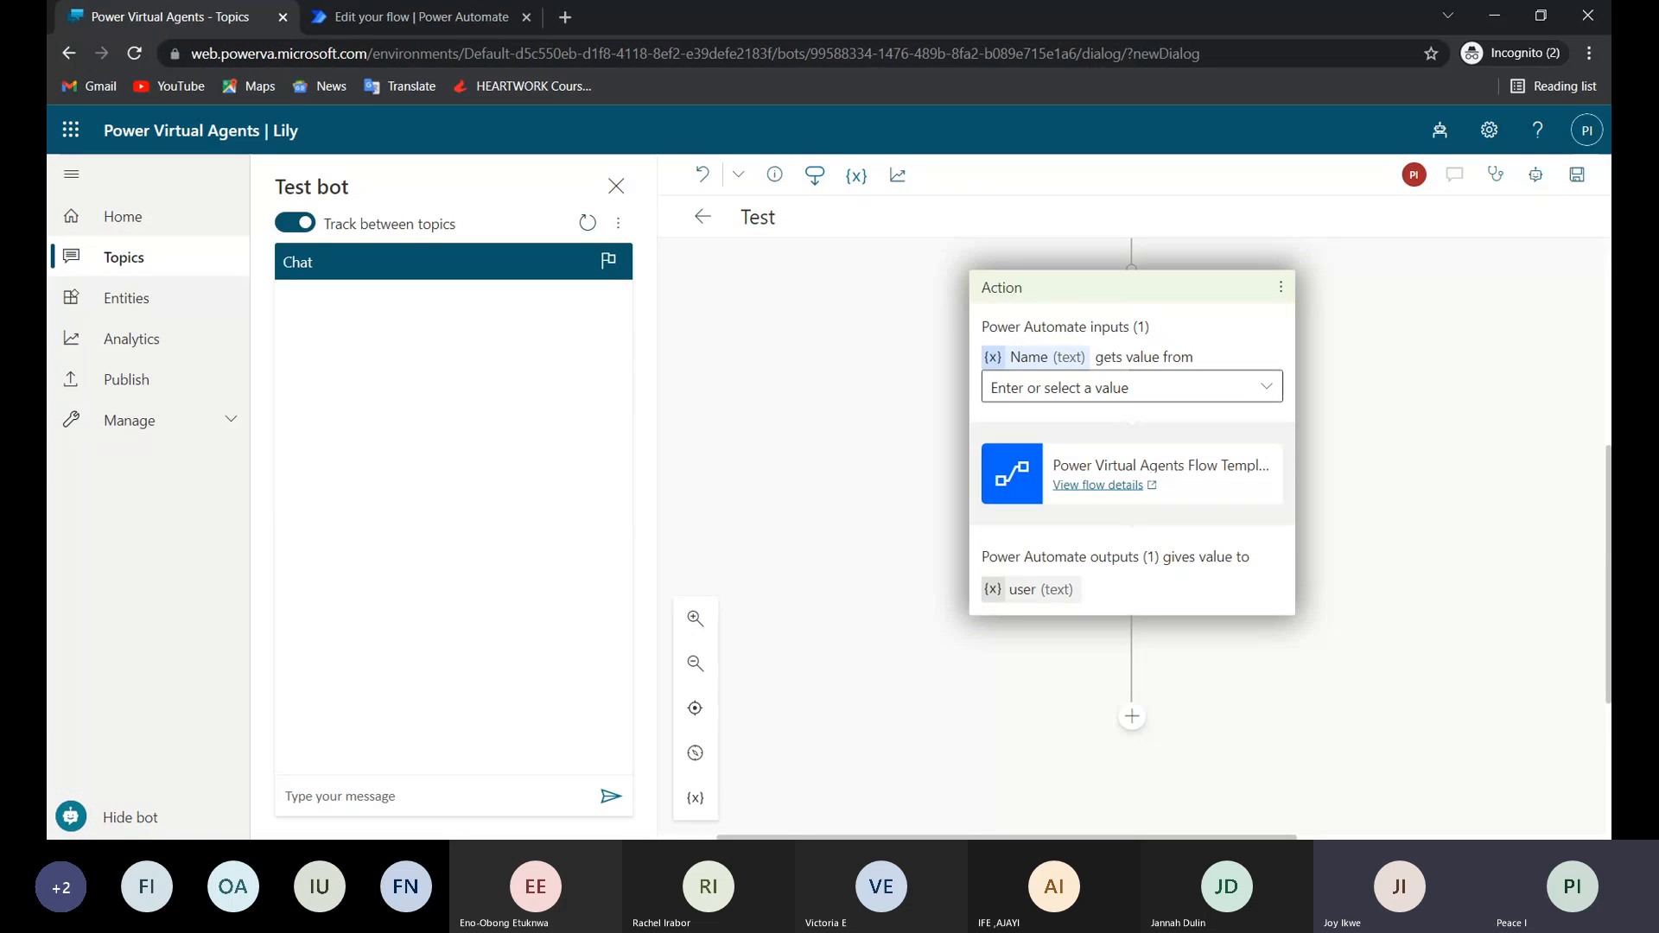
click(1262, 393)
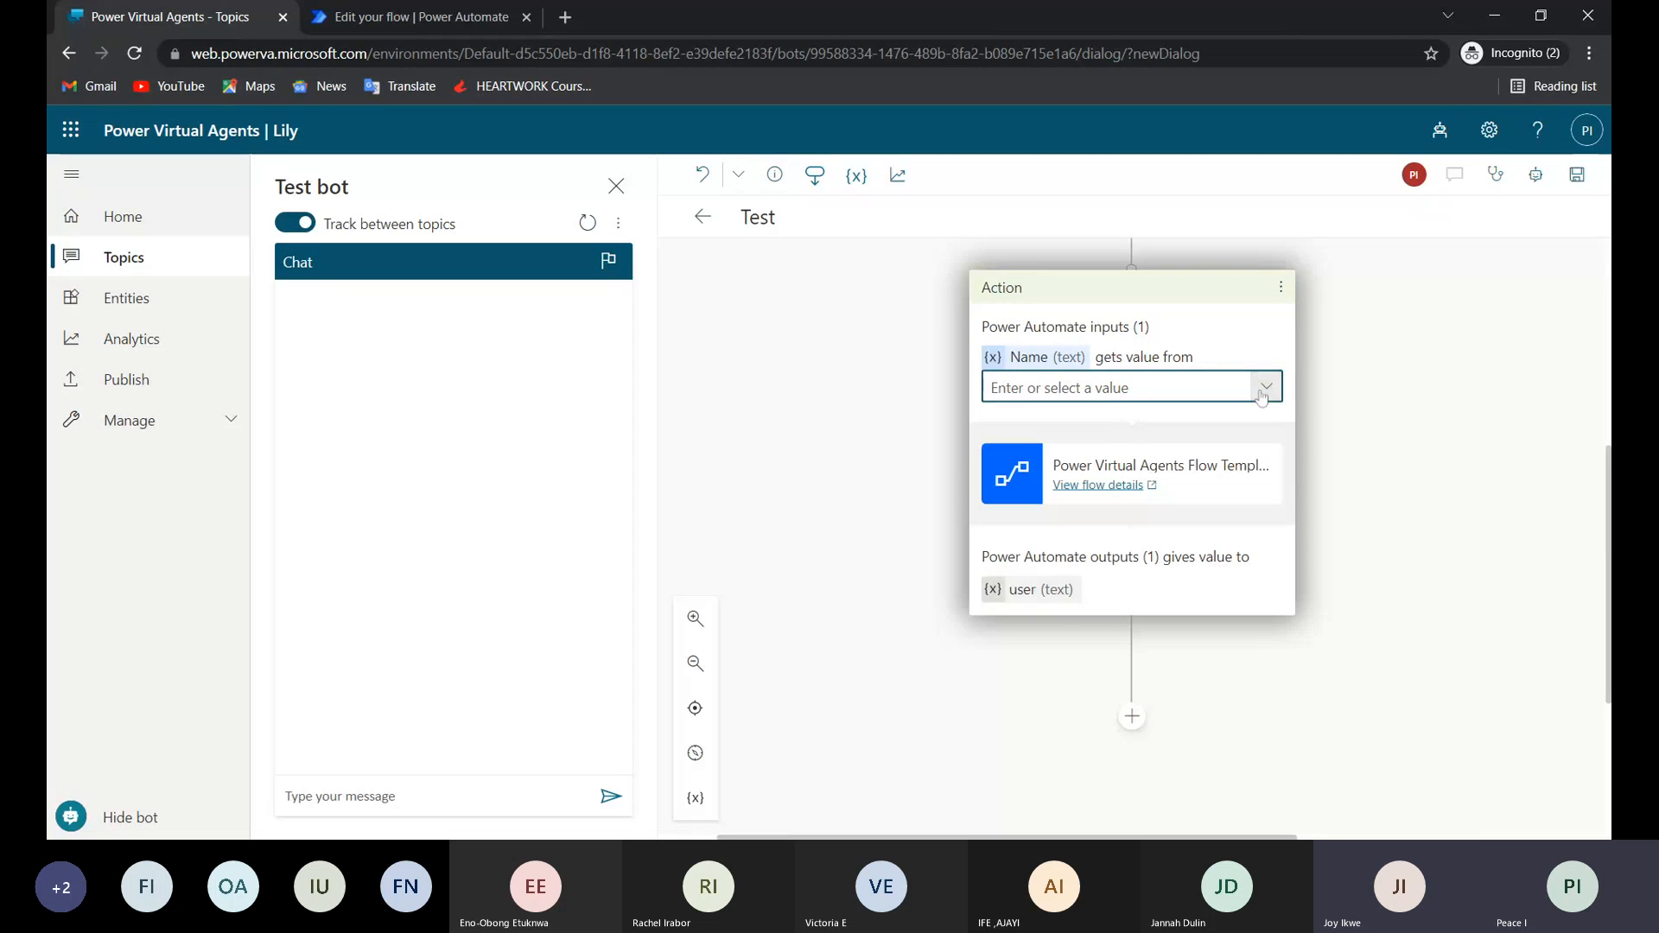
scroll(1263, 395, up, 2)
scroll(1261, 397, up, 2)
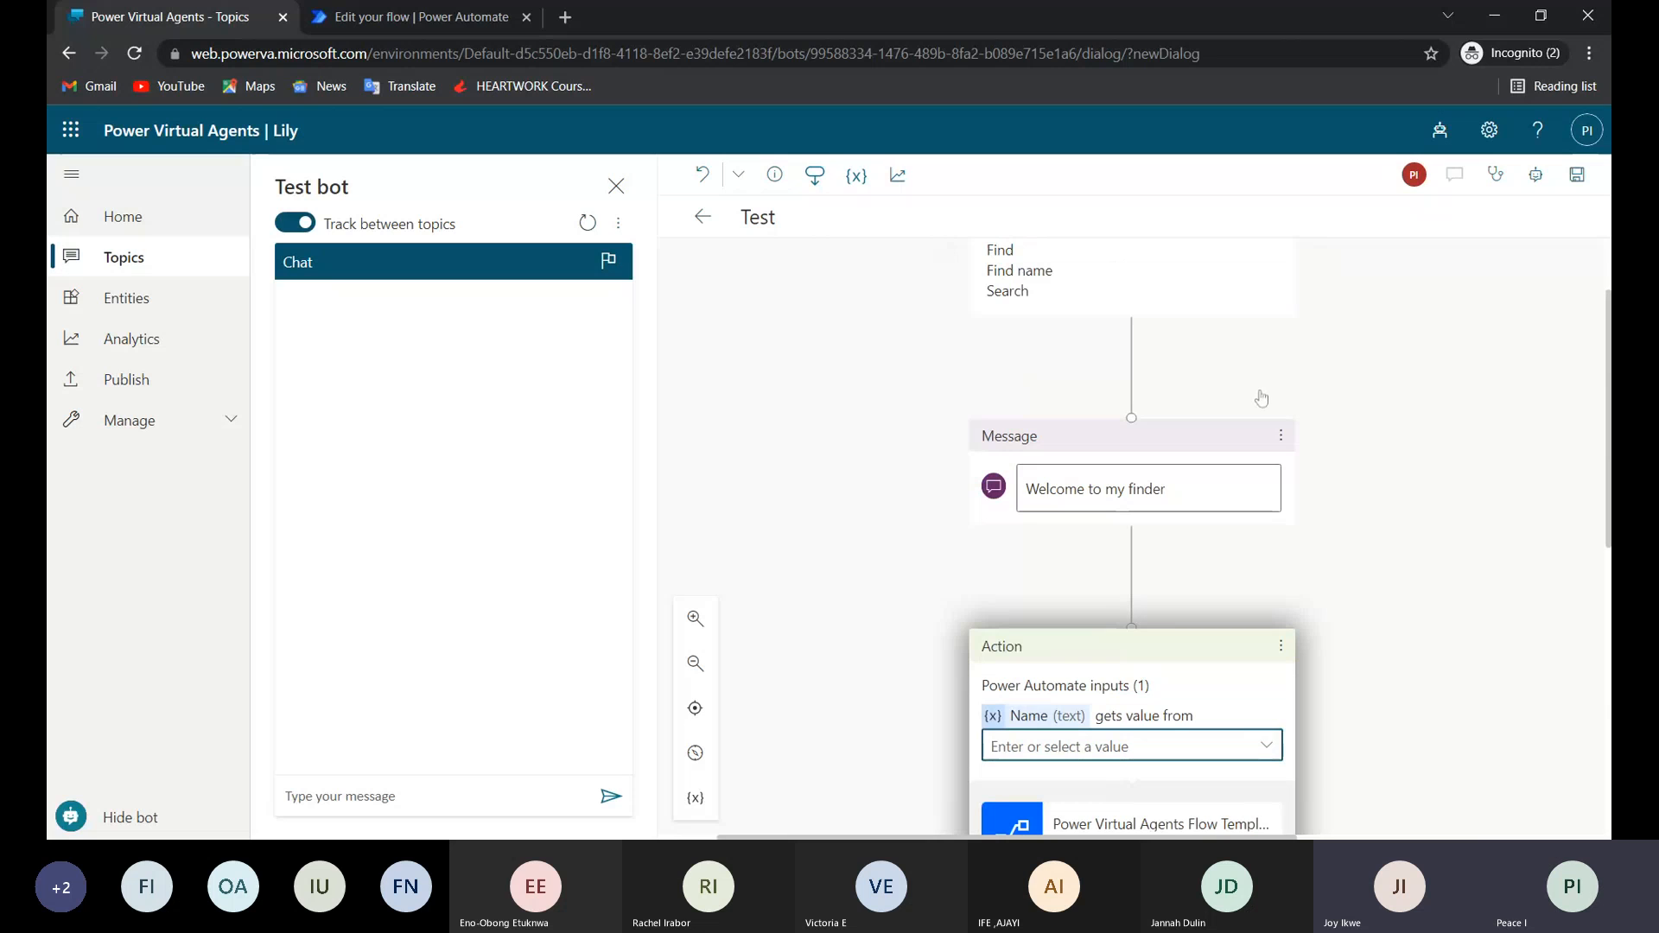
click(1132, 552)
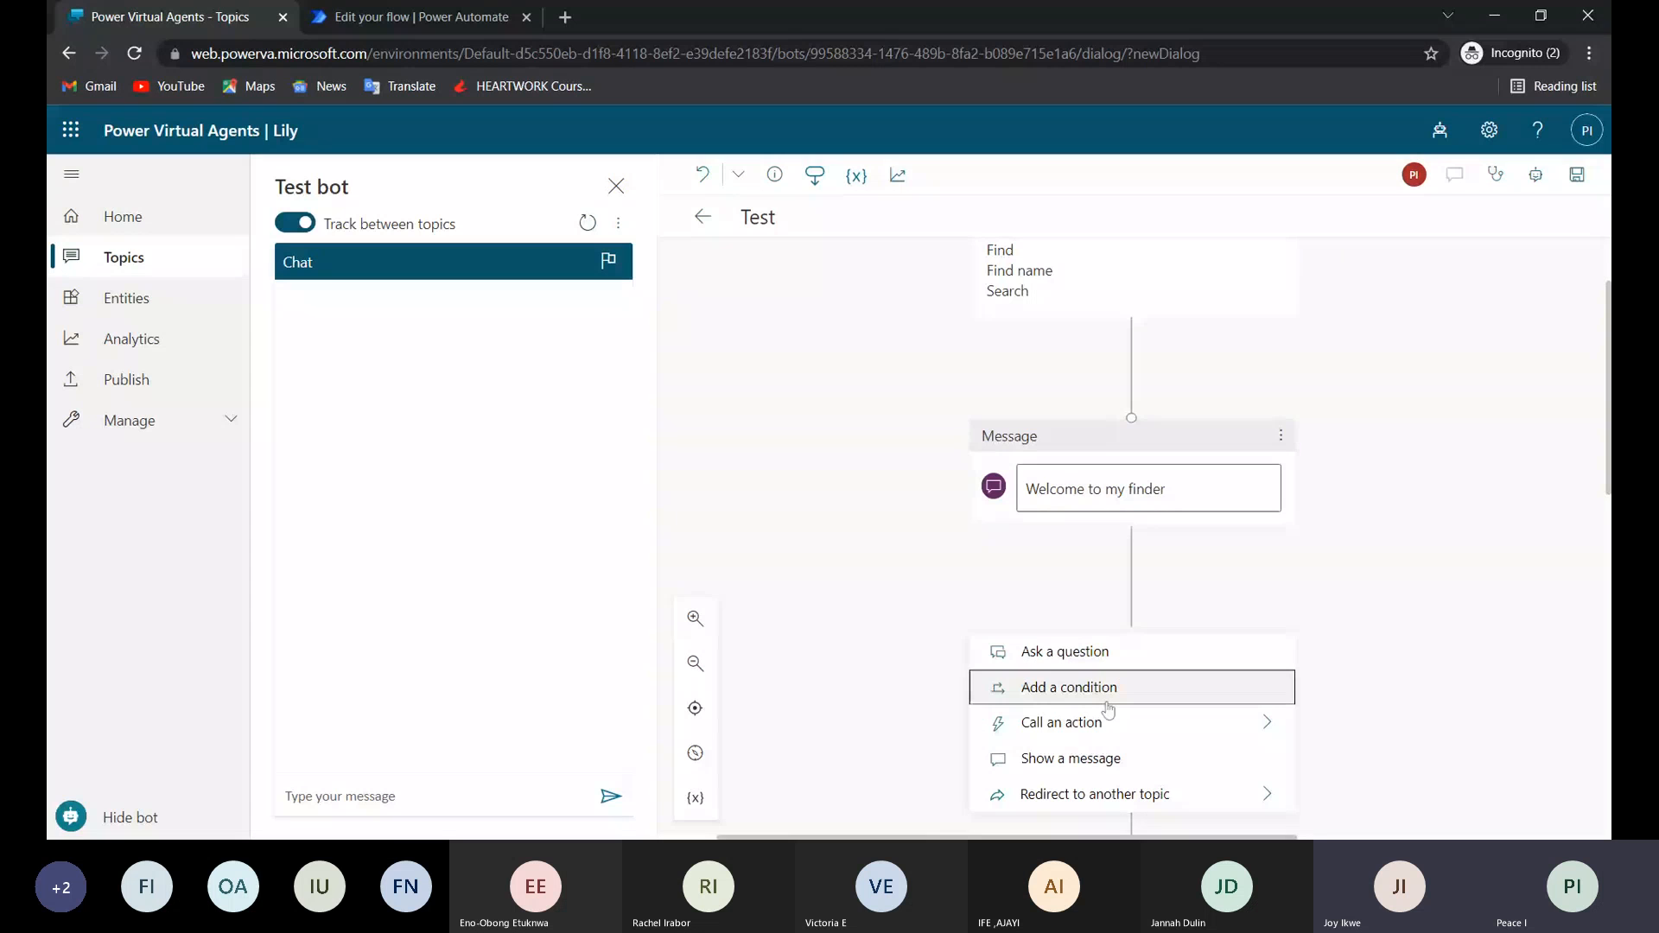
click(1114, 654)
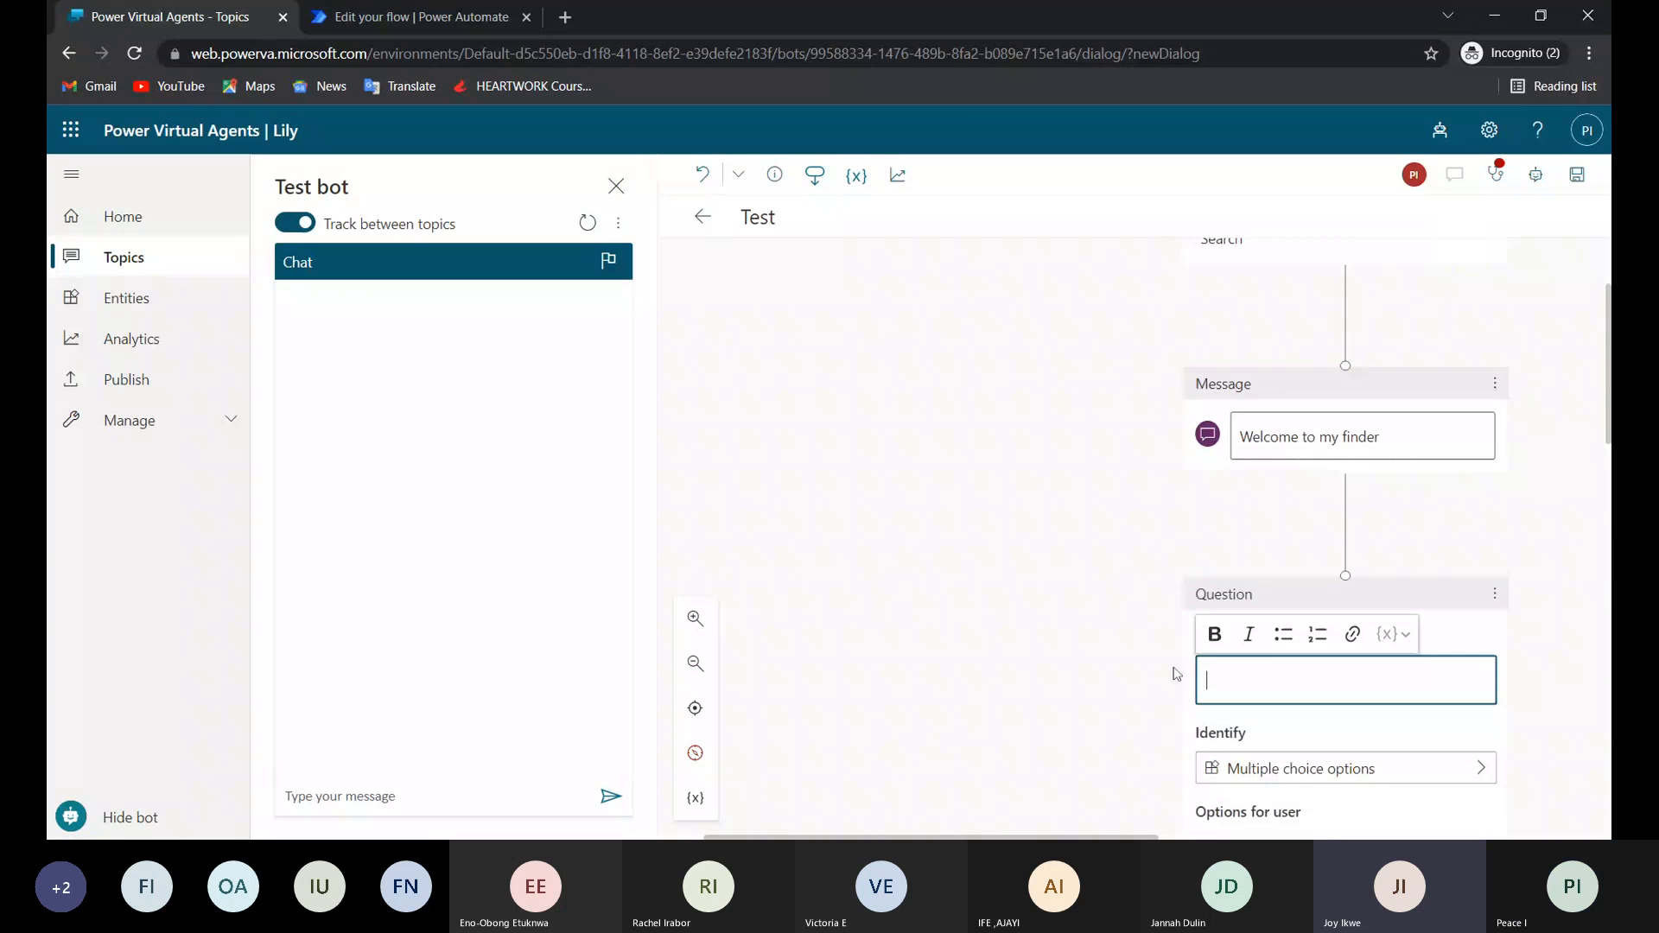
scroll(1210, 605, down, 5)
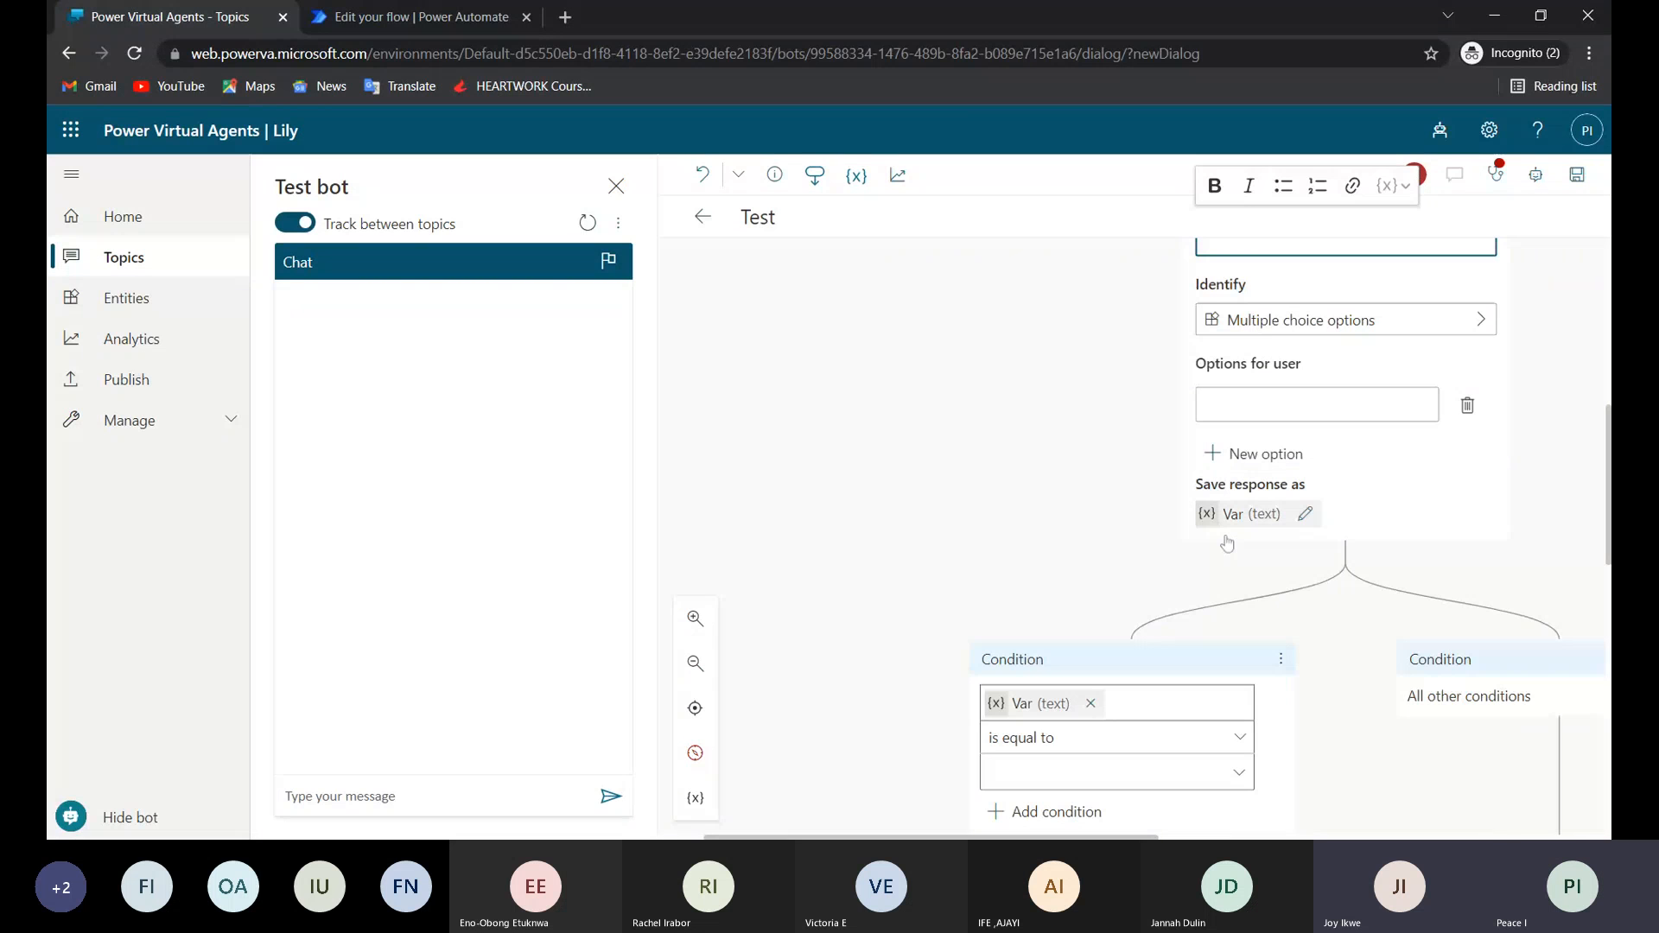
scroll(1226, 543, up, 3)
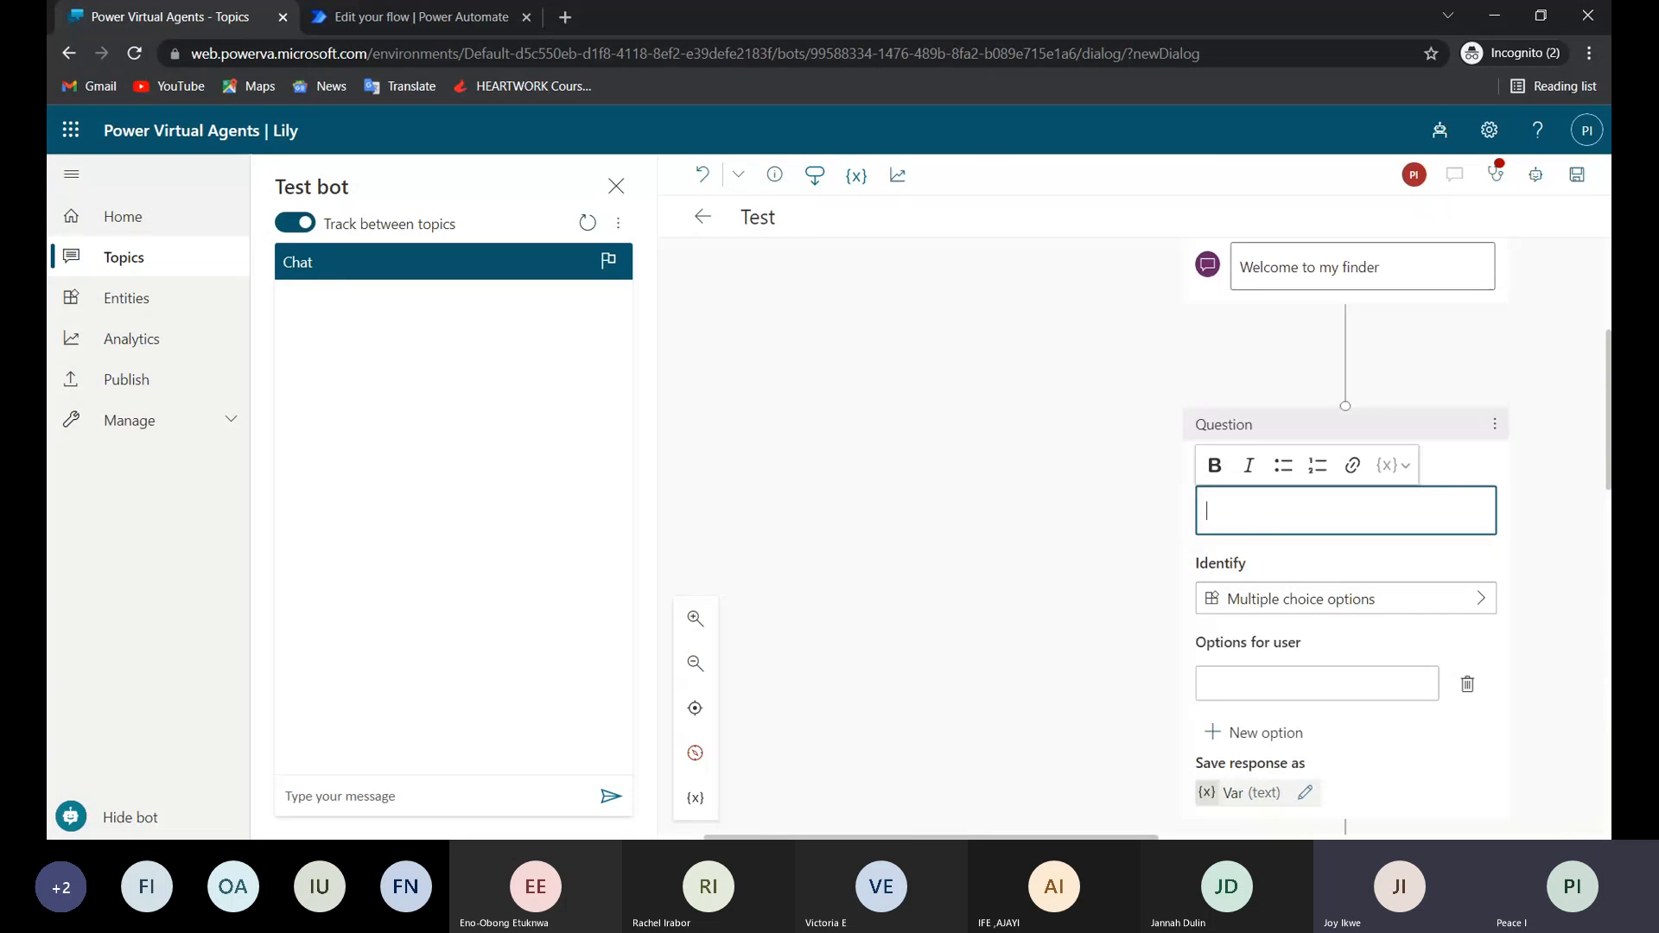
text(En)
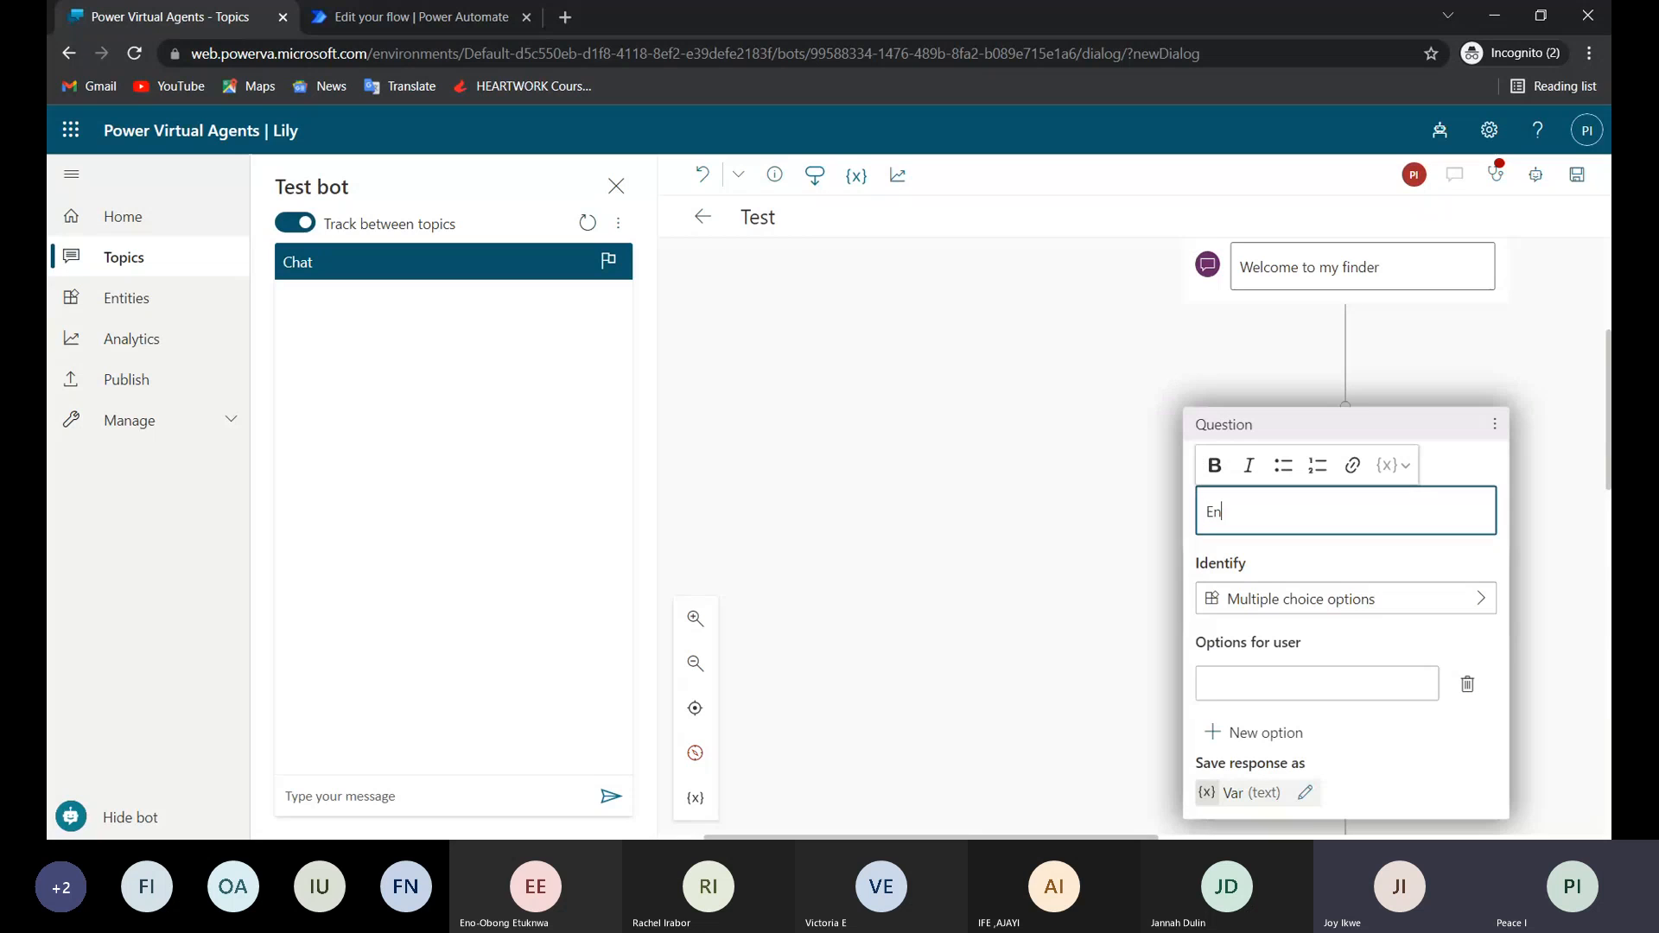
text(ter a name)
Set the "Enter a name" question to identify the prebuilt Person name entity.
click(1277, 605)
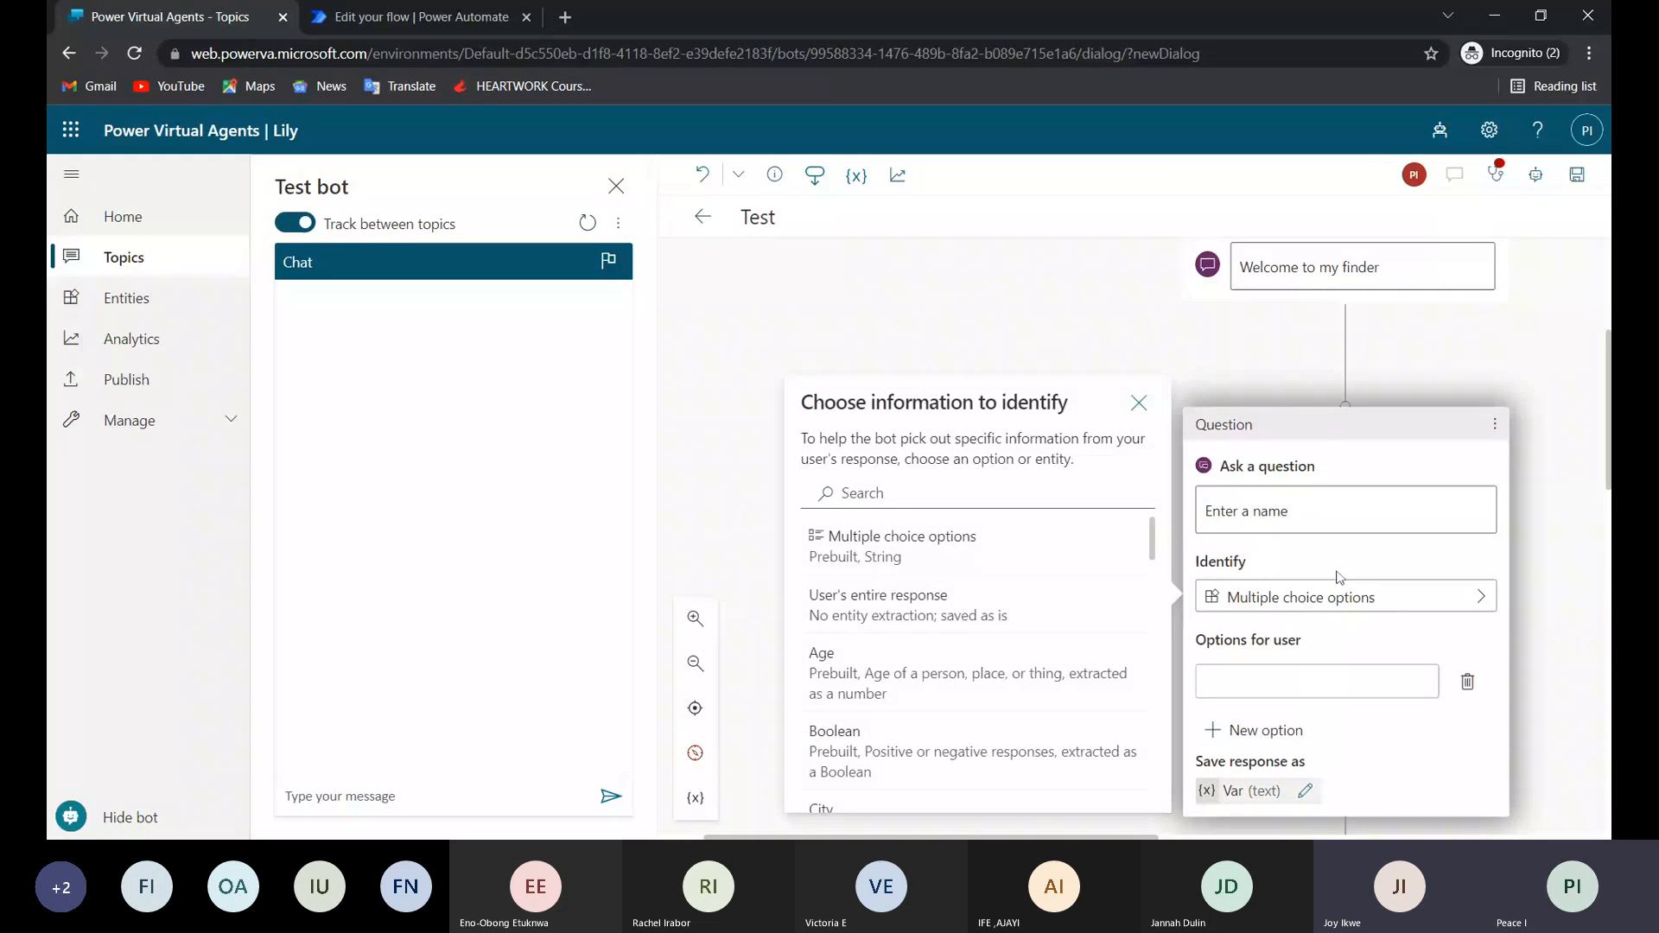
scroll(982, 668, down, 1)
scroll(982, 668, down, 3)
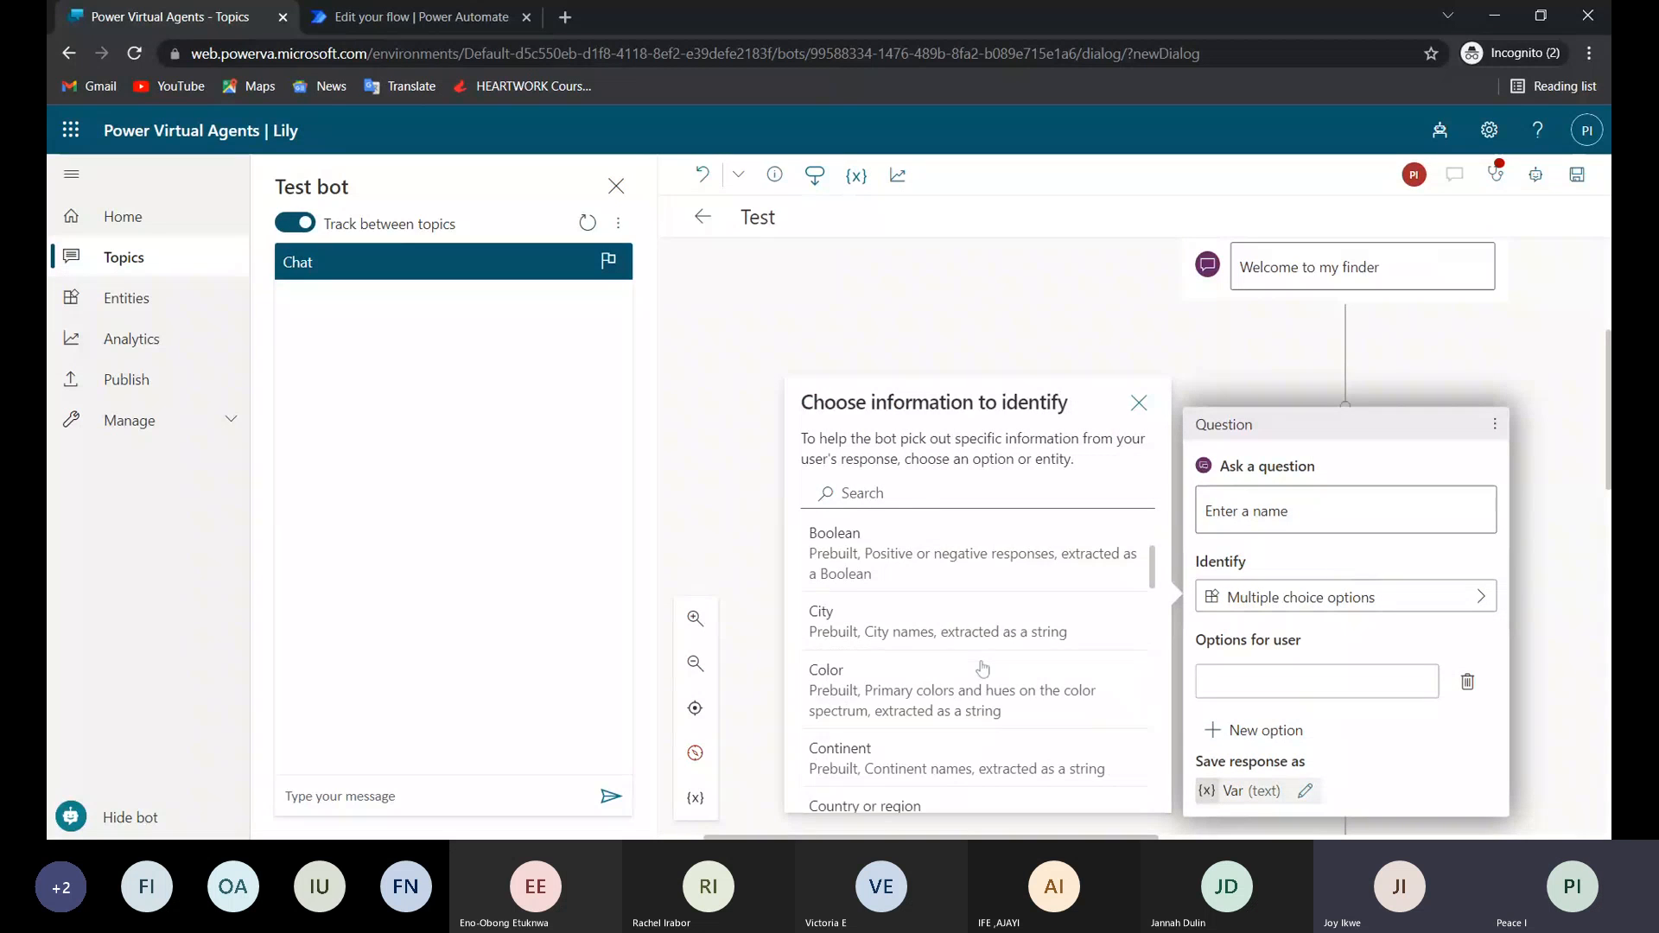
scroll(982, 667, down, 4)
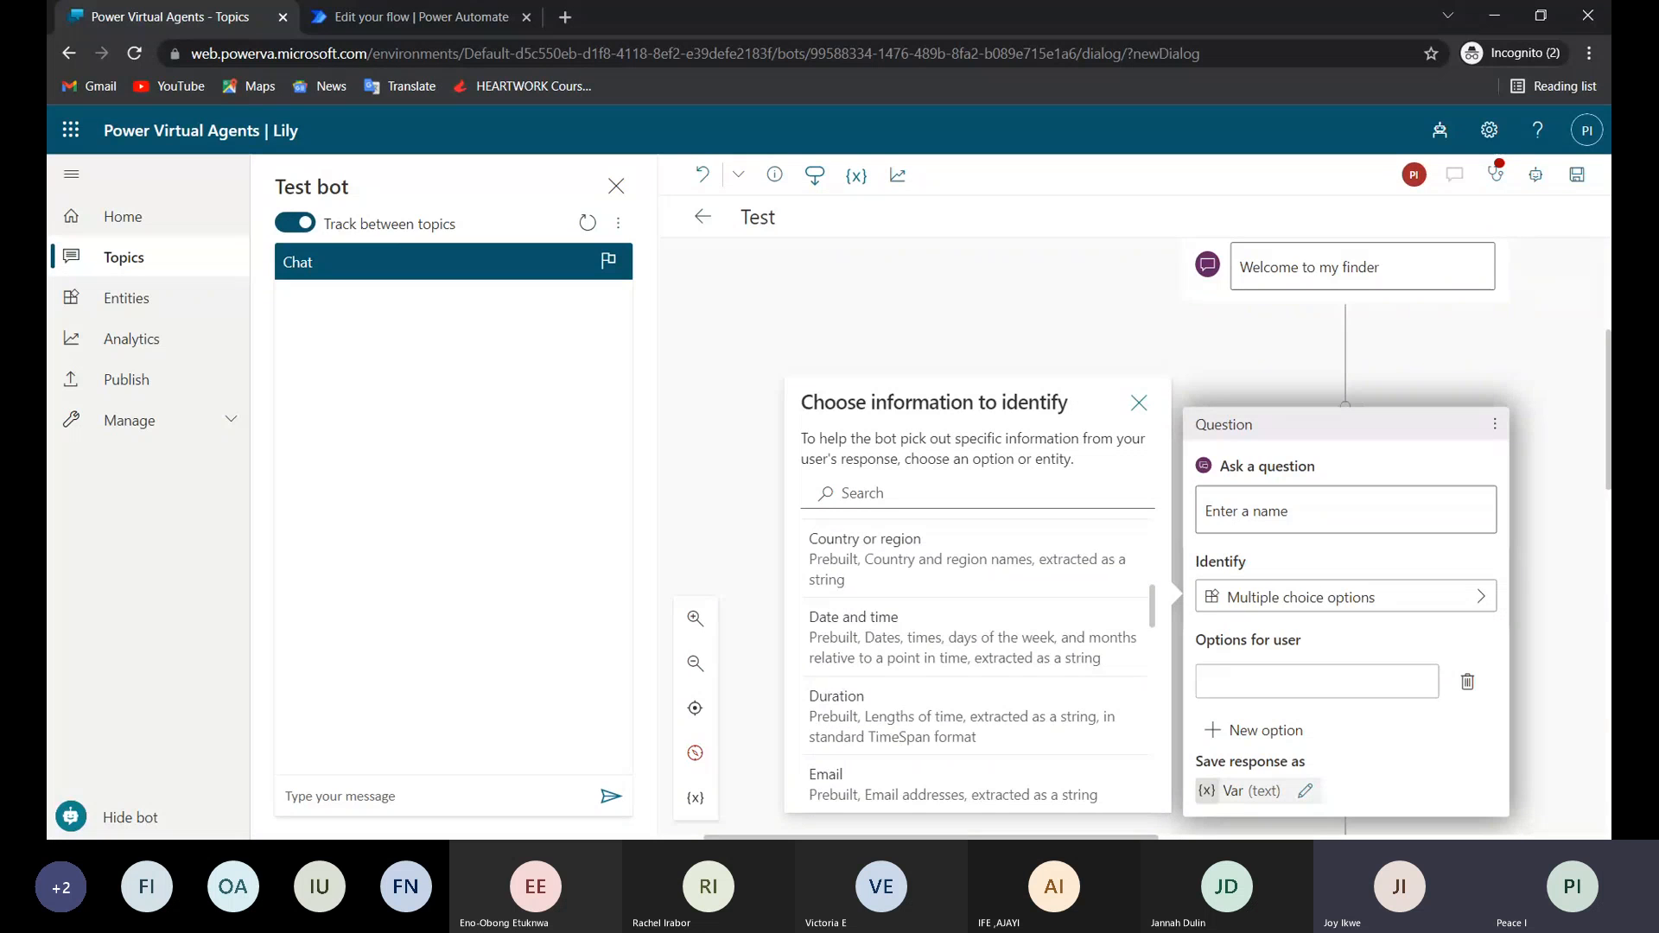
scroll(977, 656, down, 5)
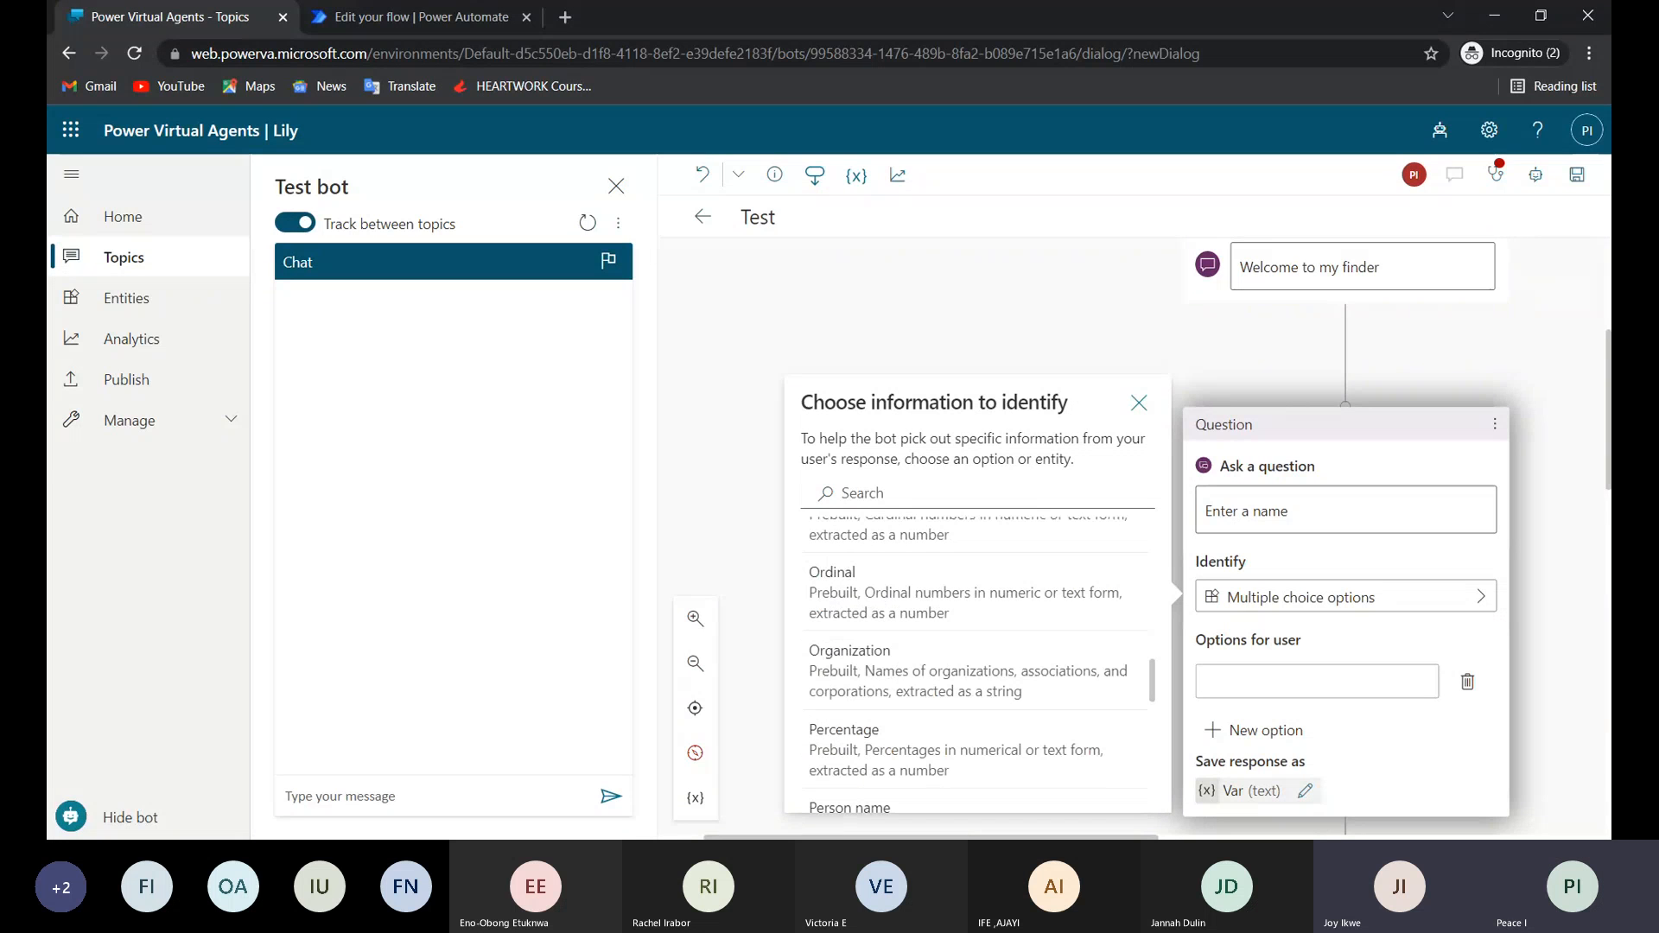
scroll(959, 698, down, 1)
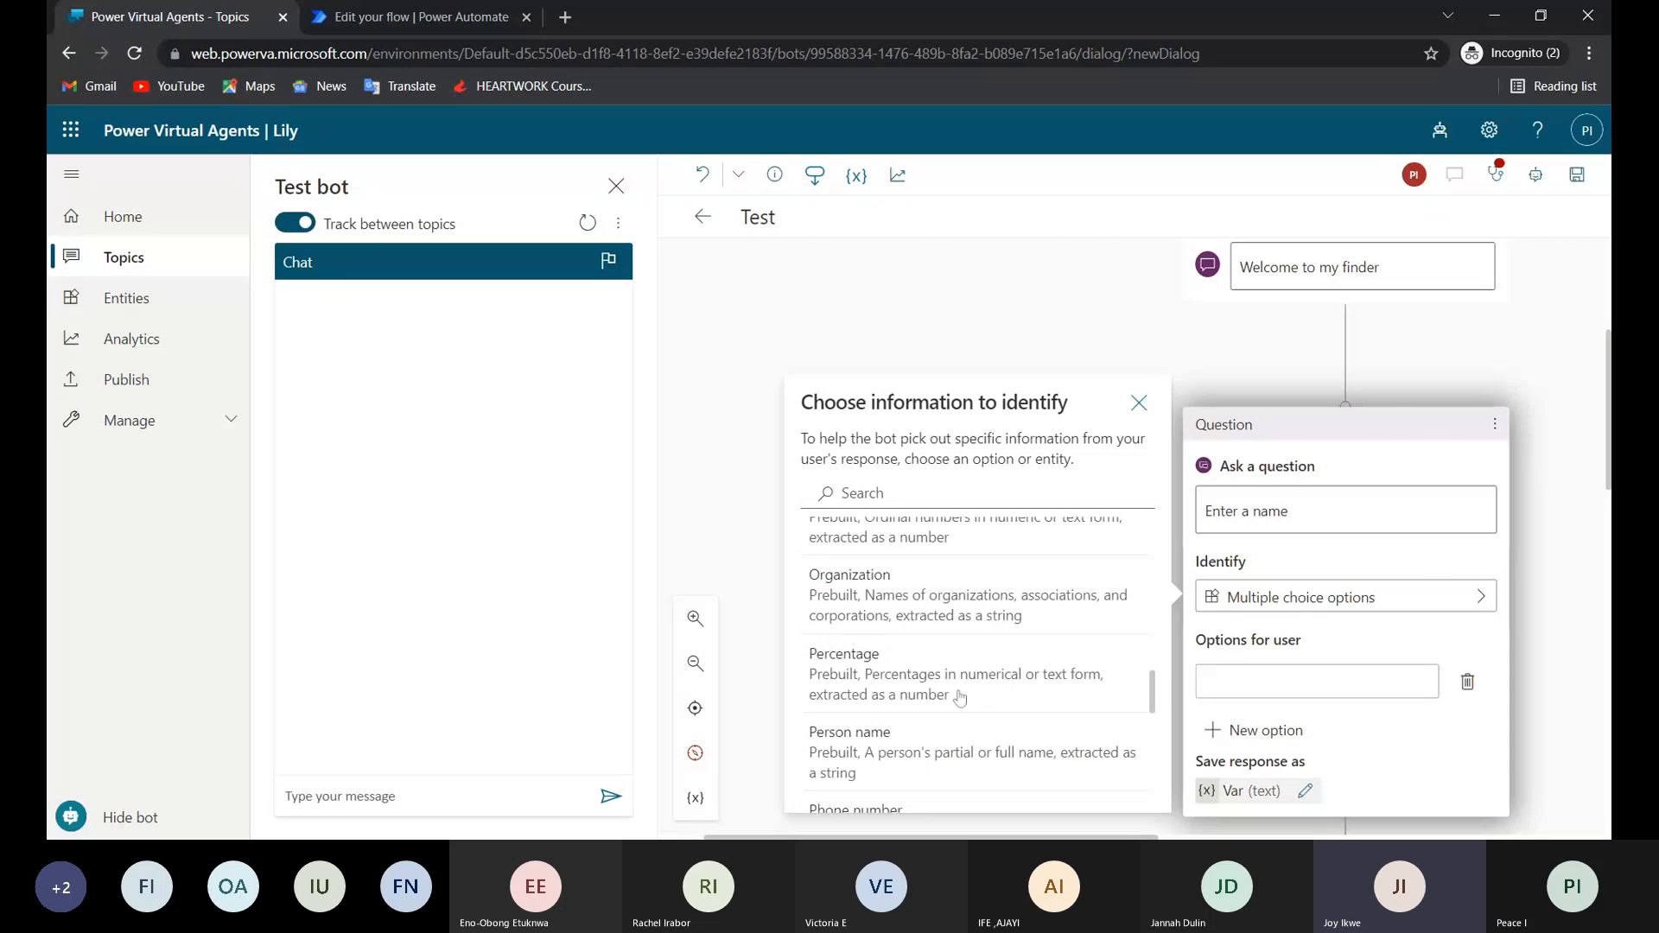
click(875, 750)
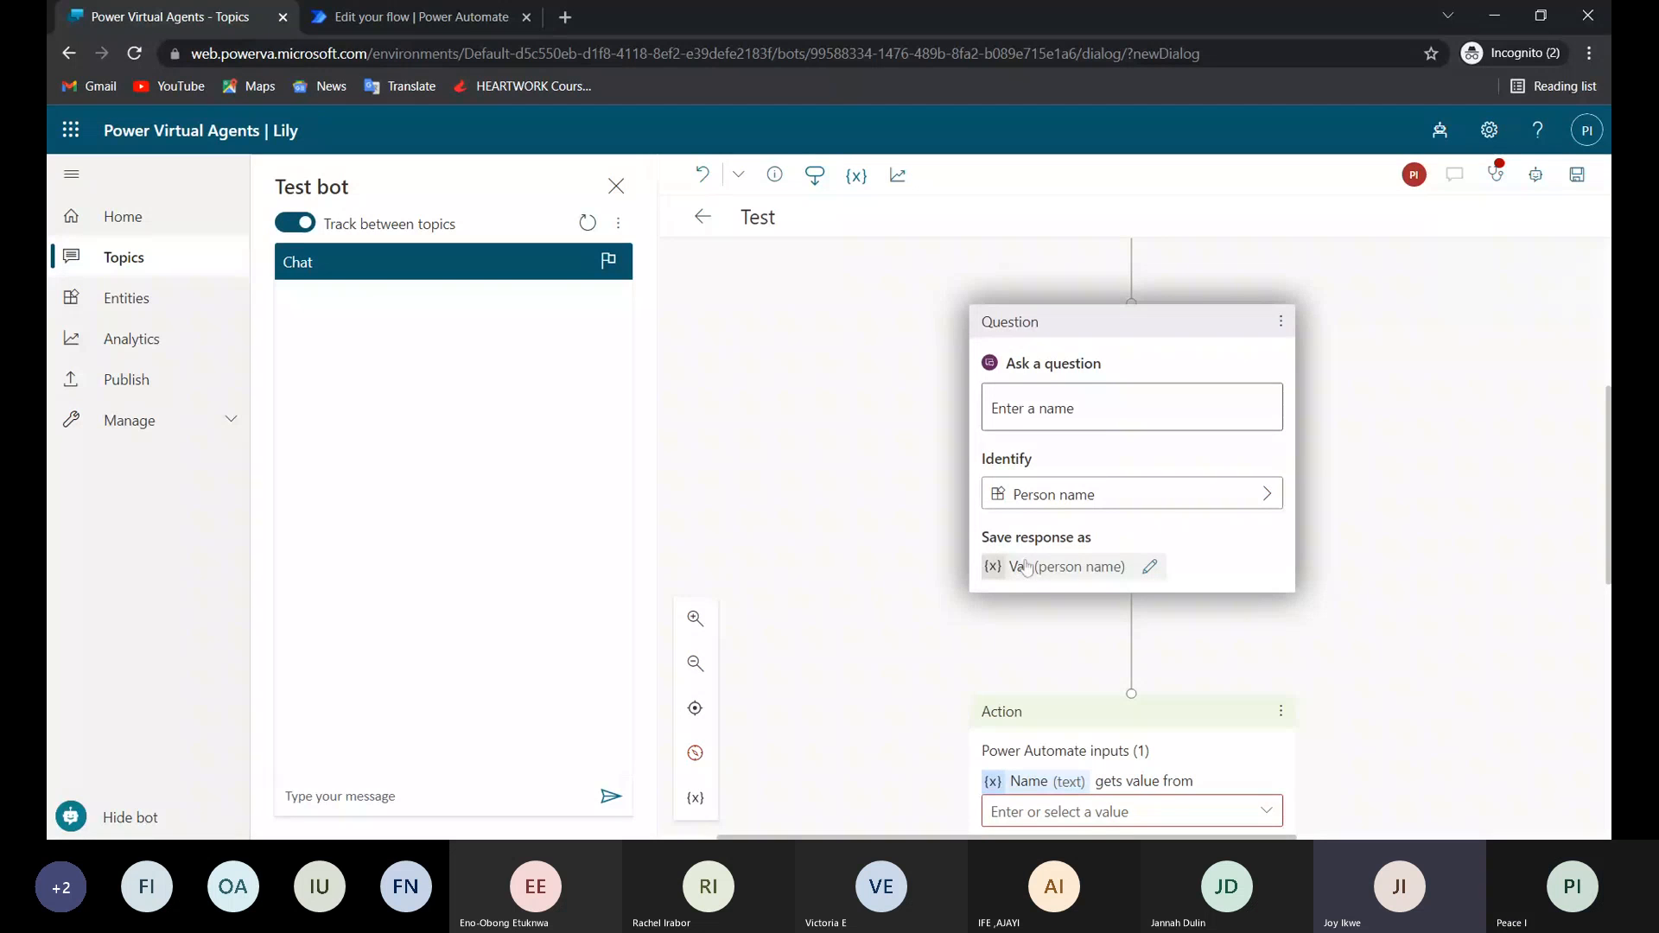
Rename the variable that stores the question's response as VarPerson.
scroll(1110, 568, down, 2)
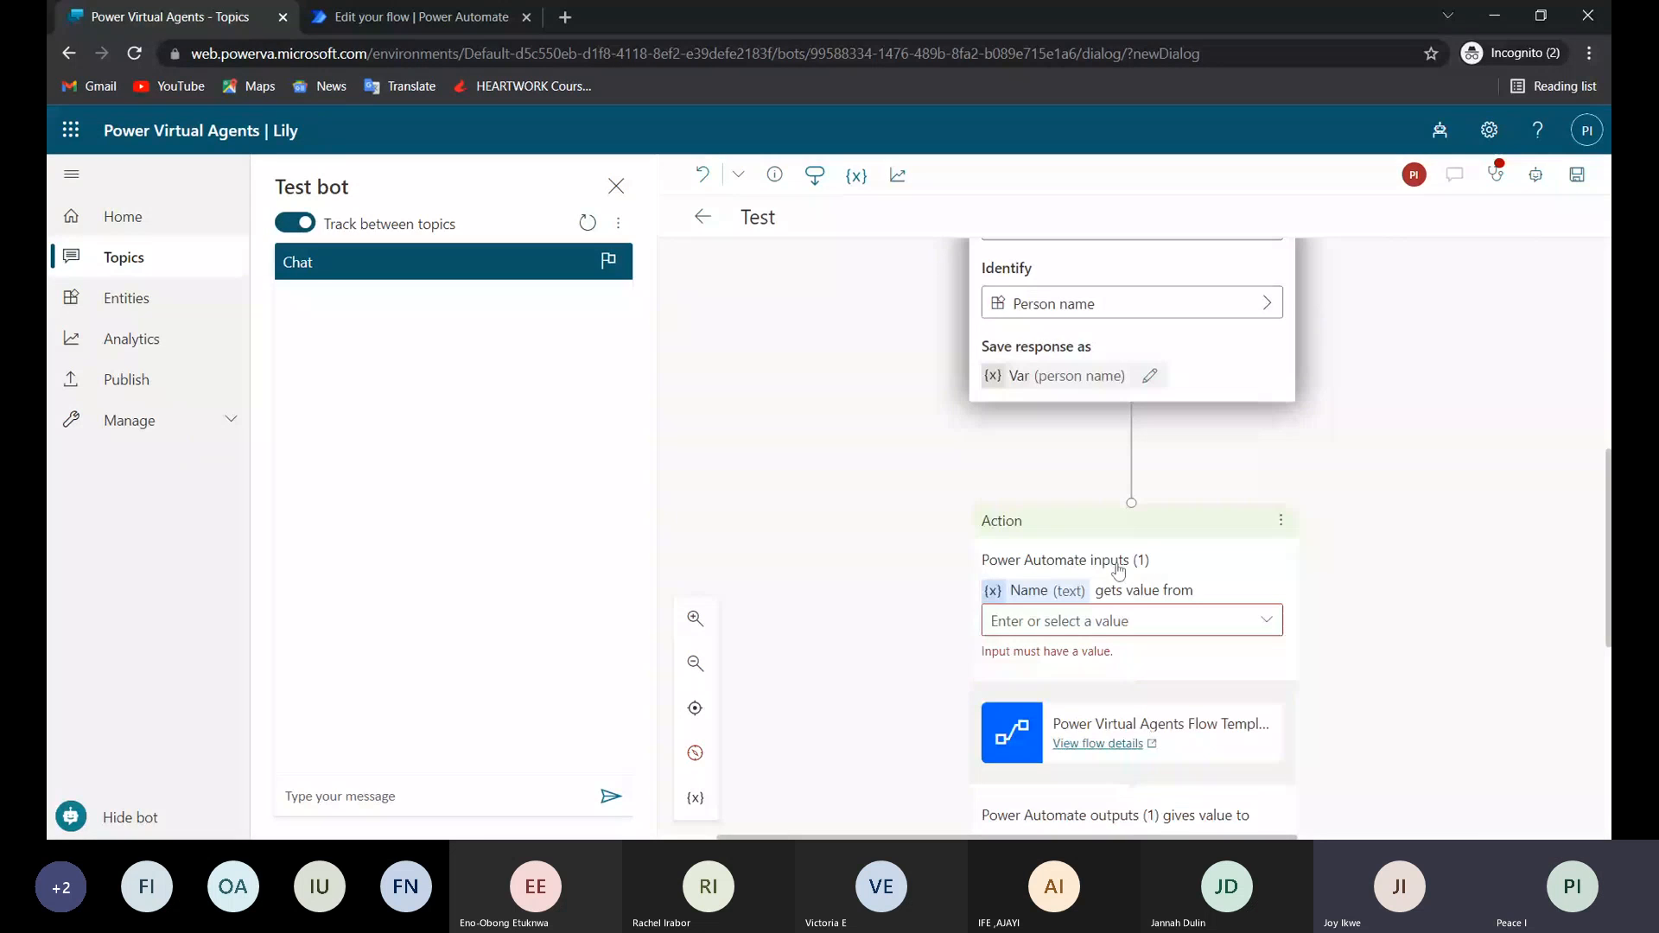
scroll(1118, 570, up, 2)
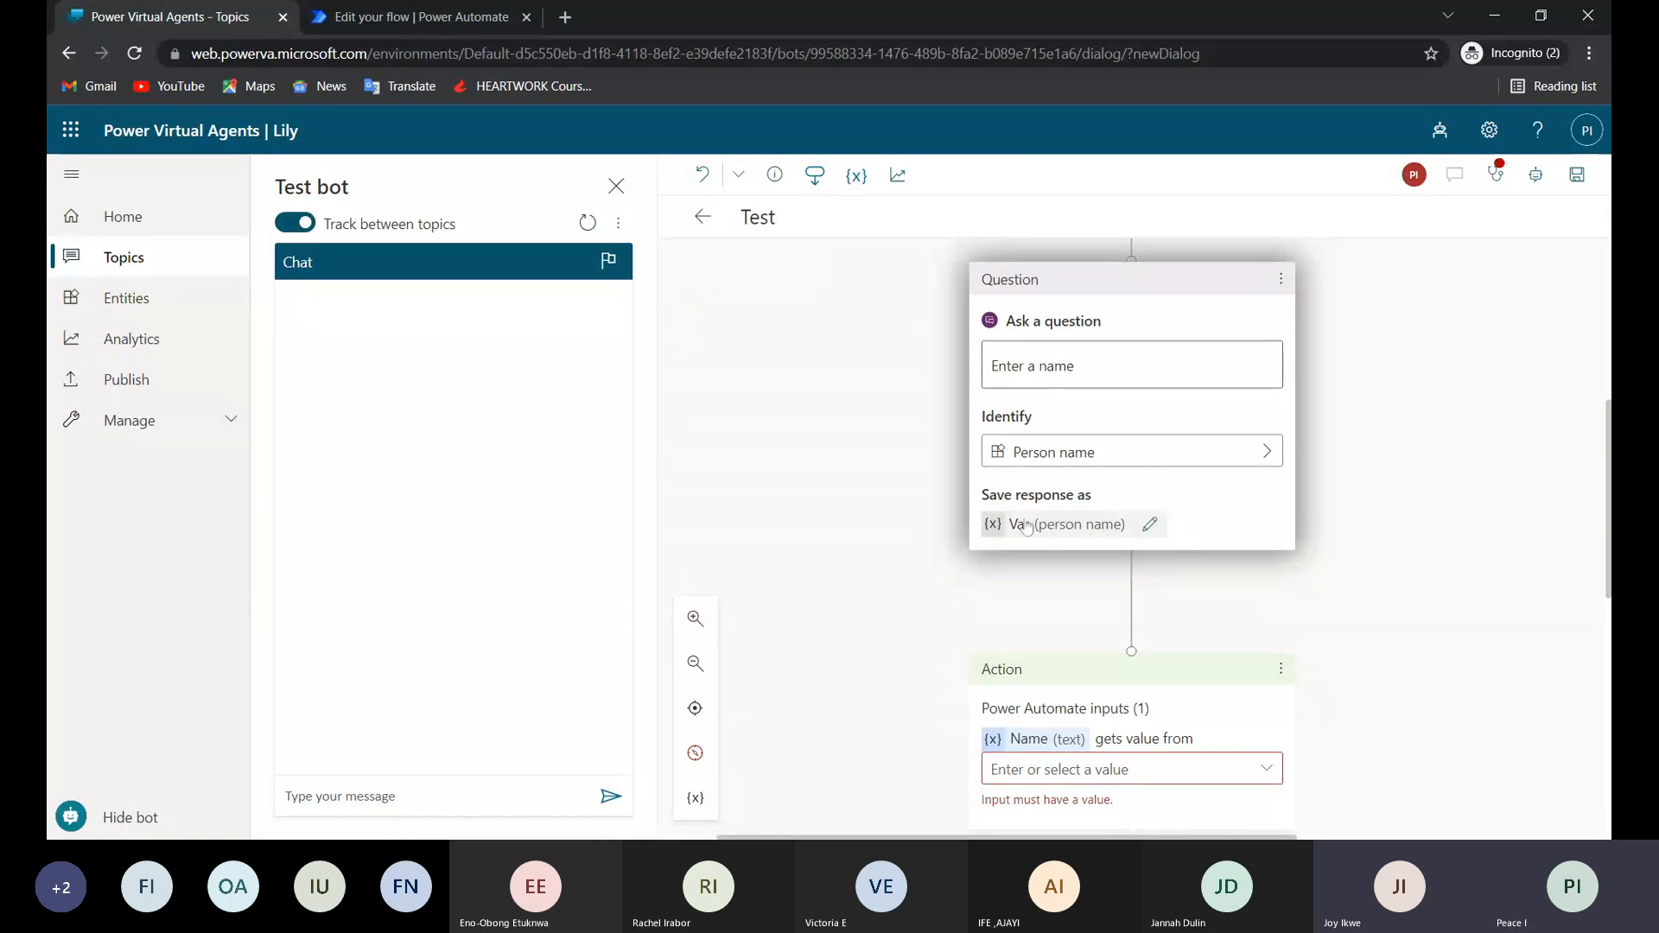
scroll(1128, 731, down, 1)
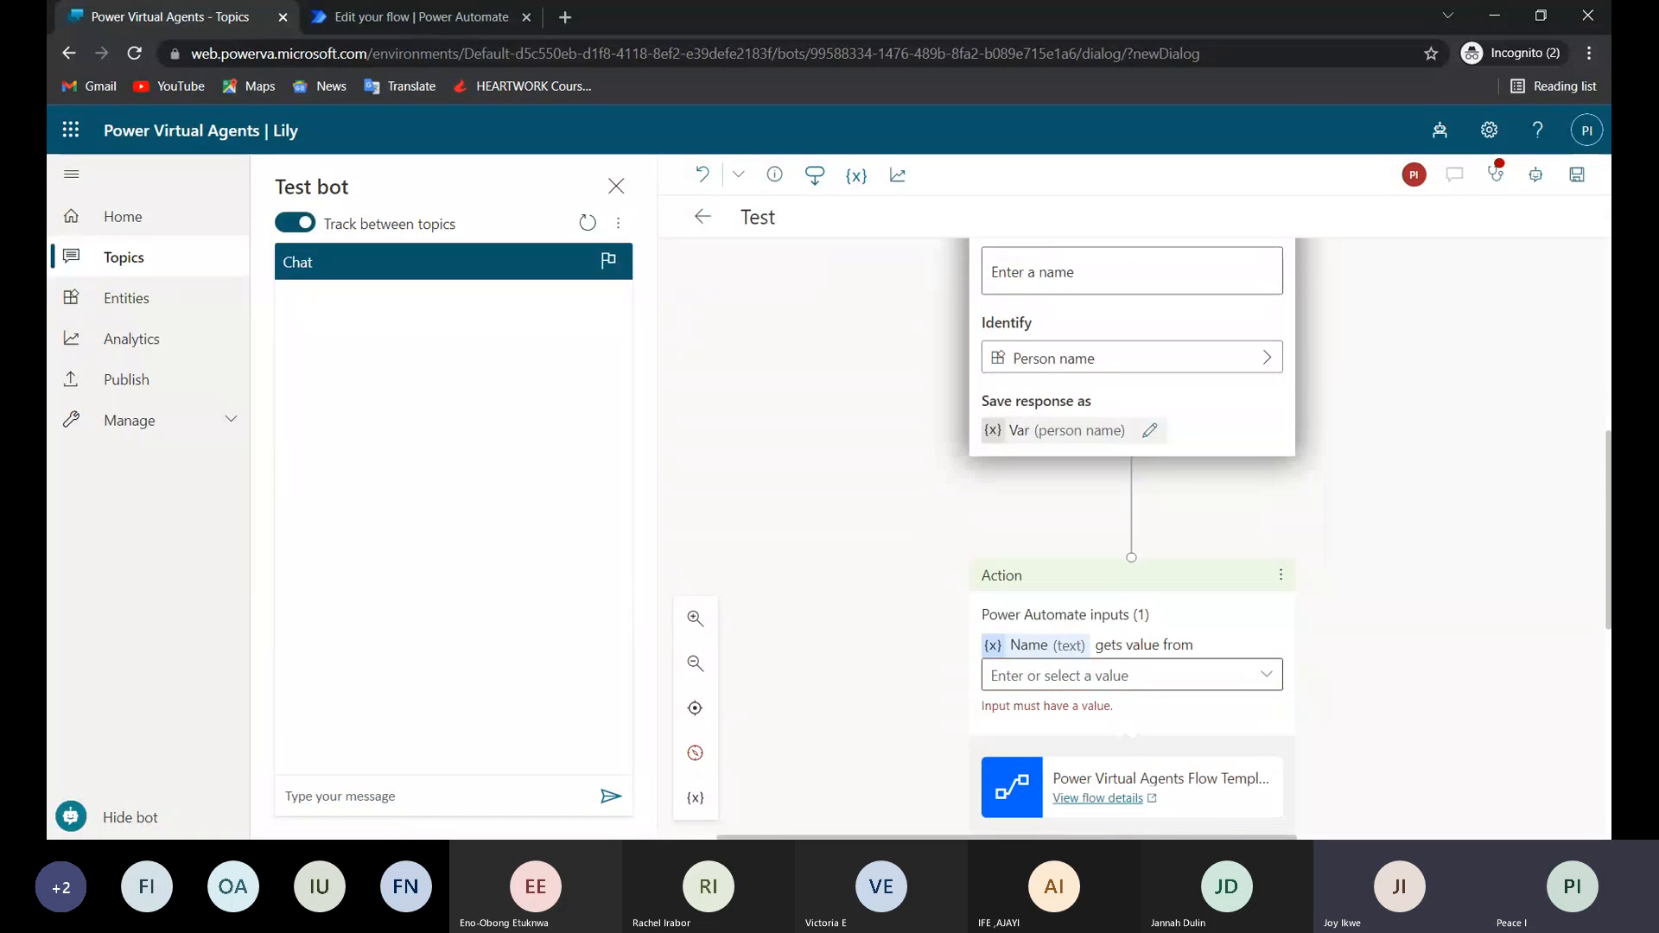
click(1128, 671)
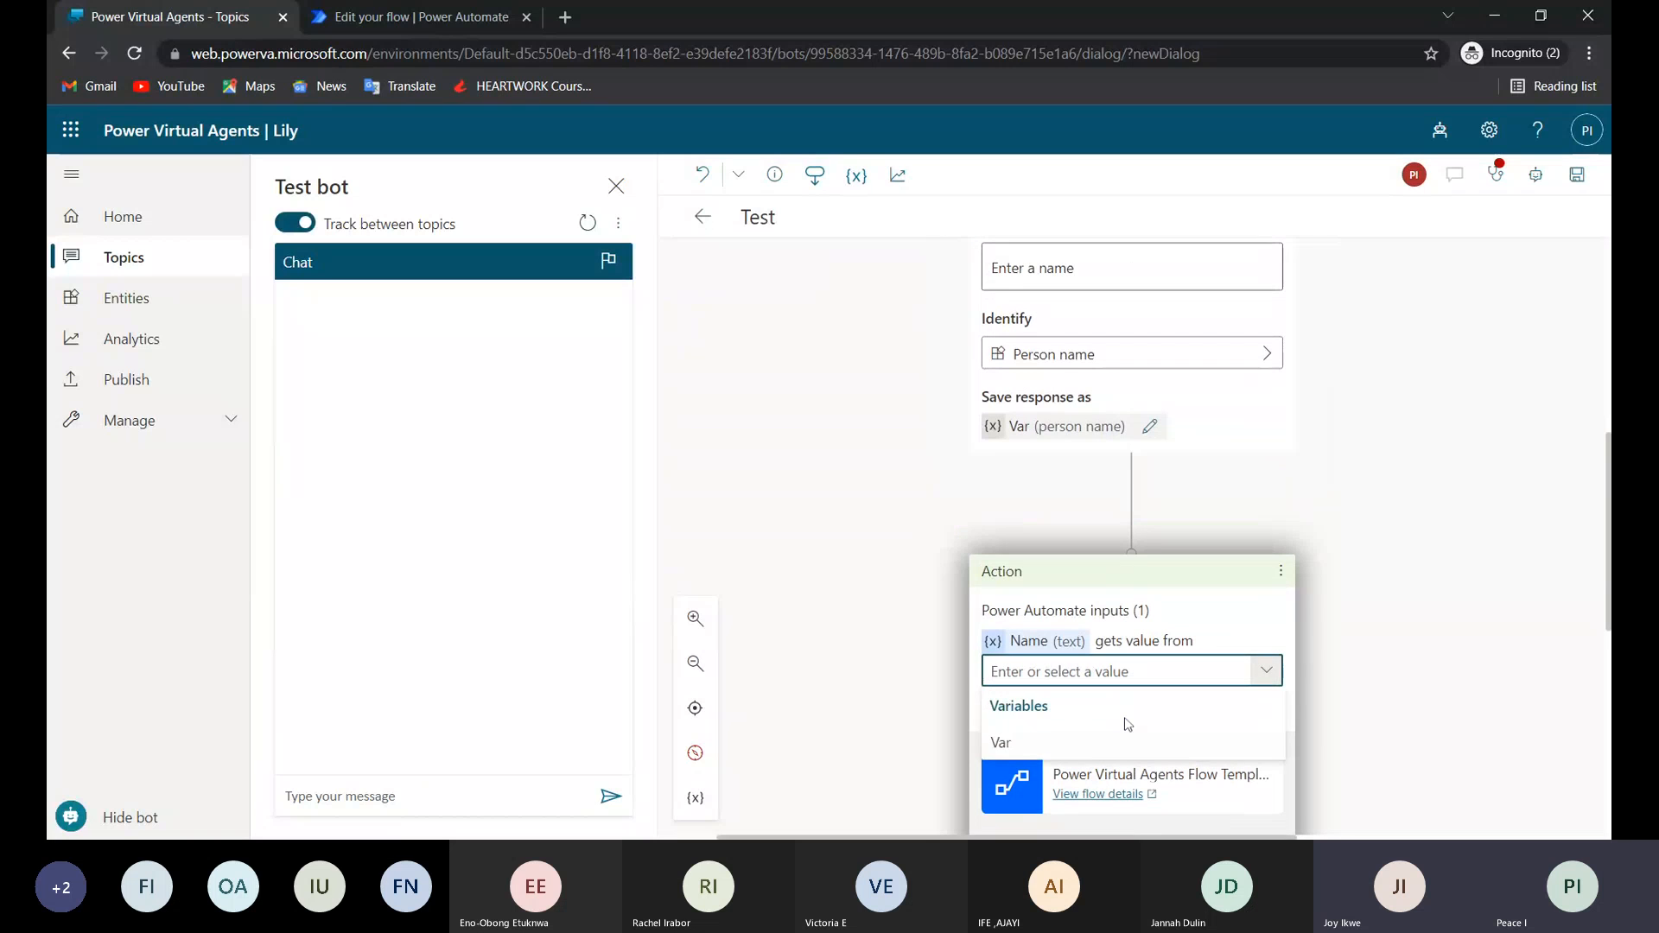
click(1071, 427)
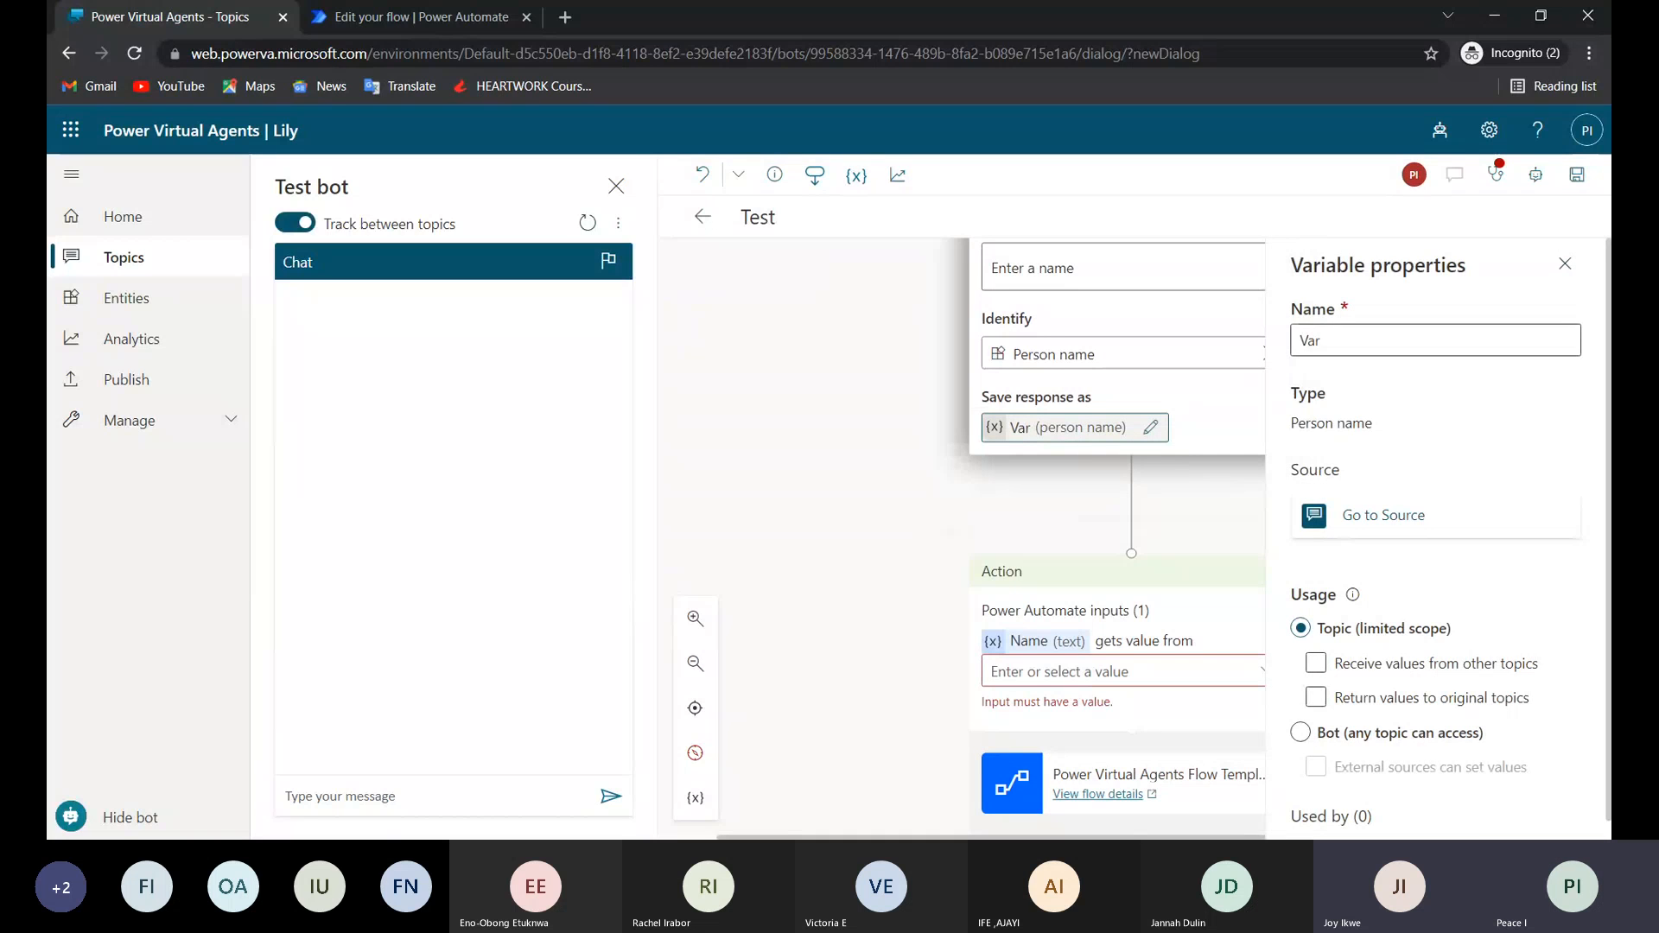
text(Pe)
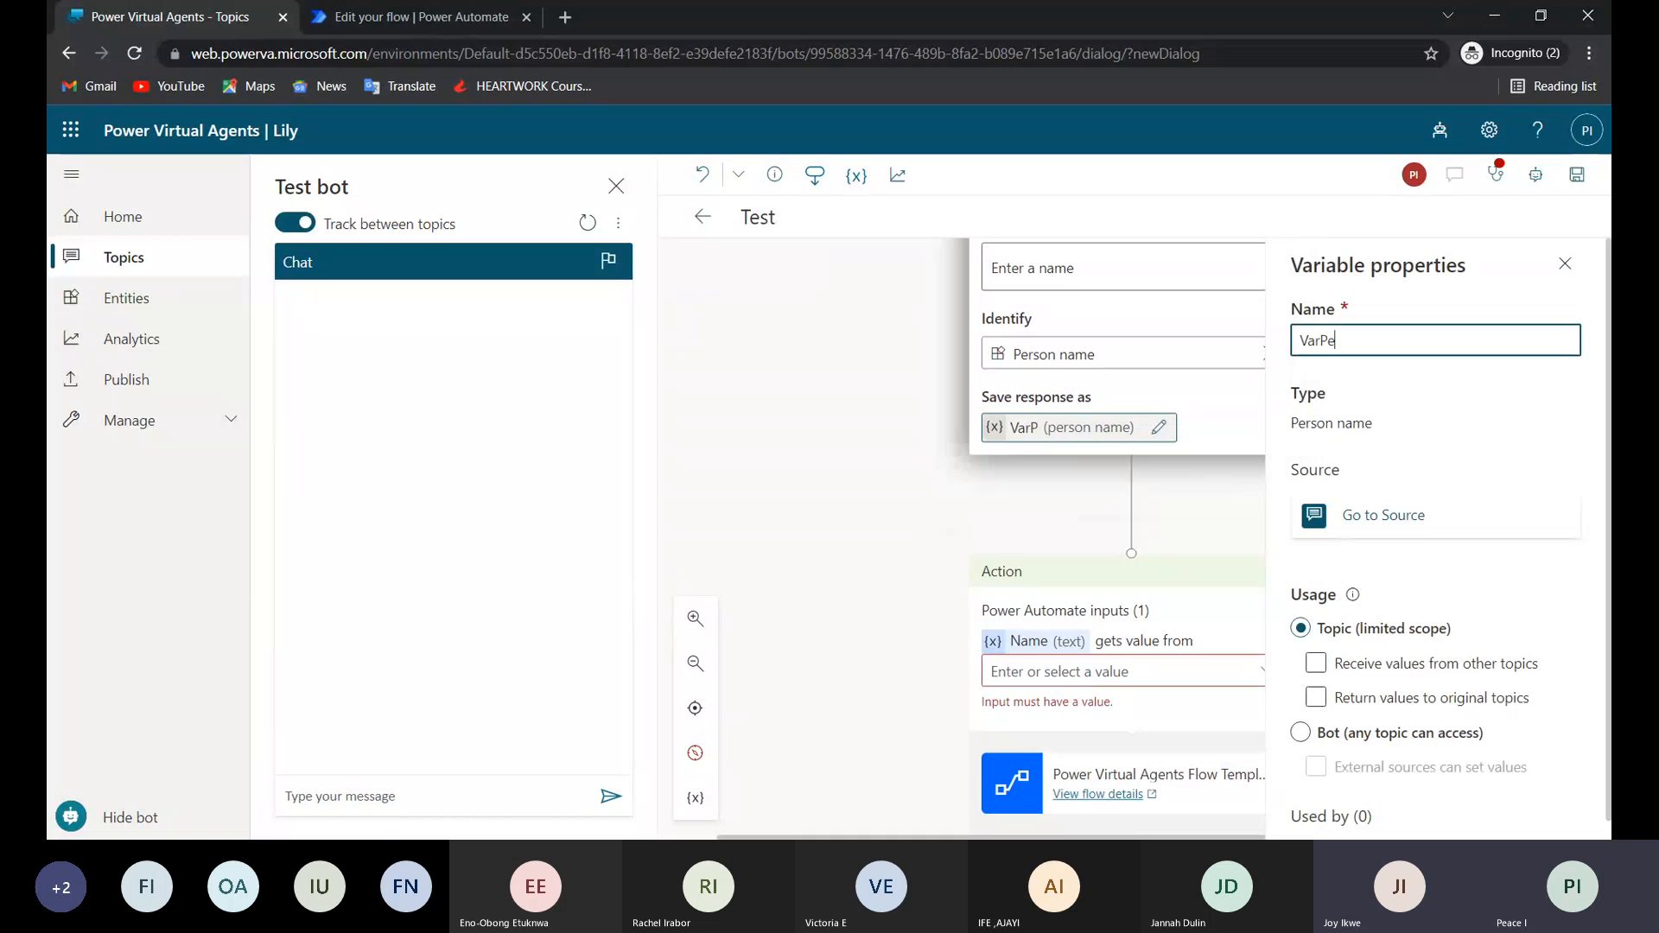
text(r)
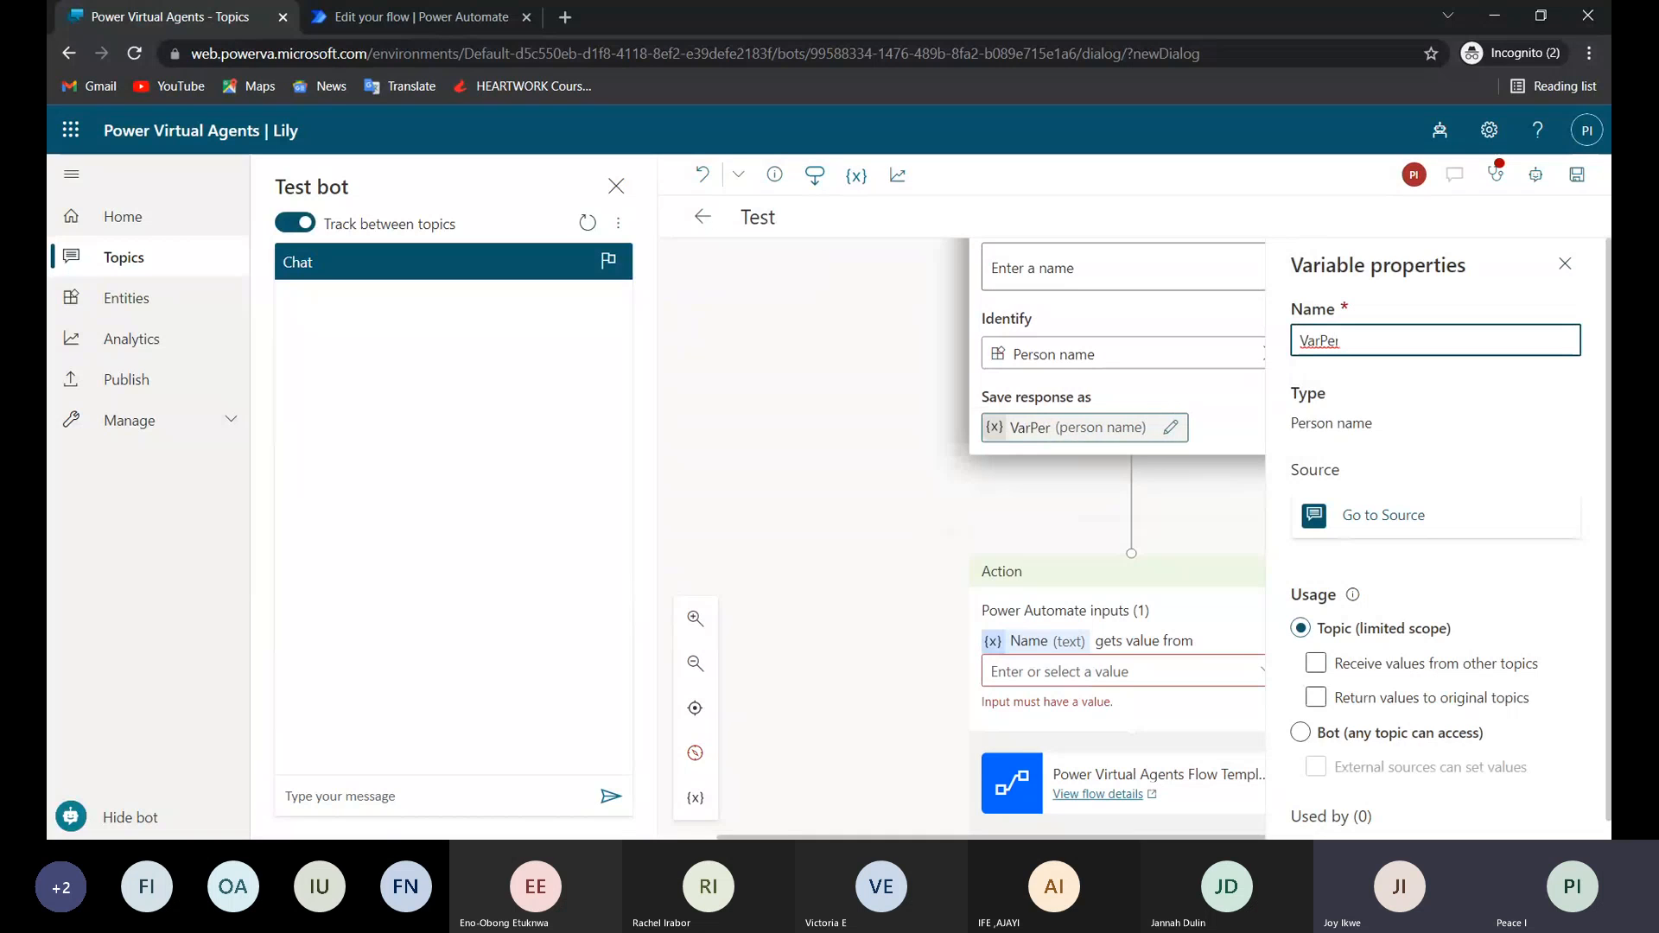
text(son)
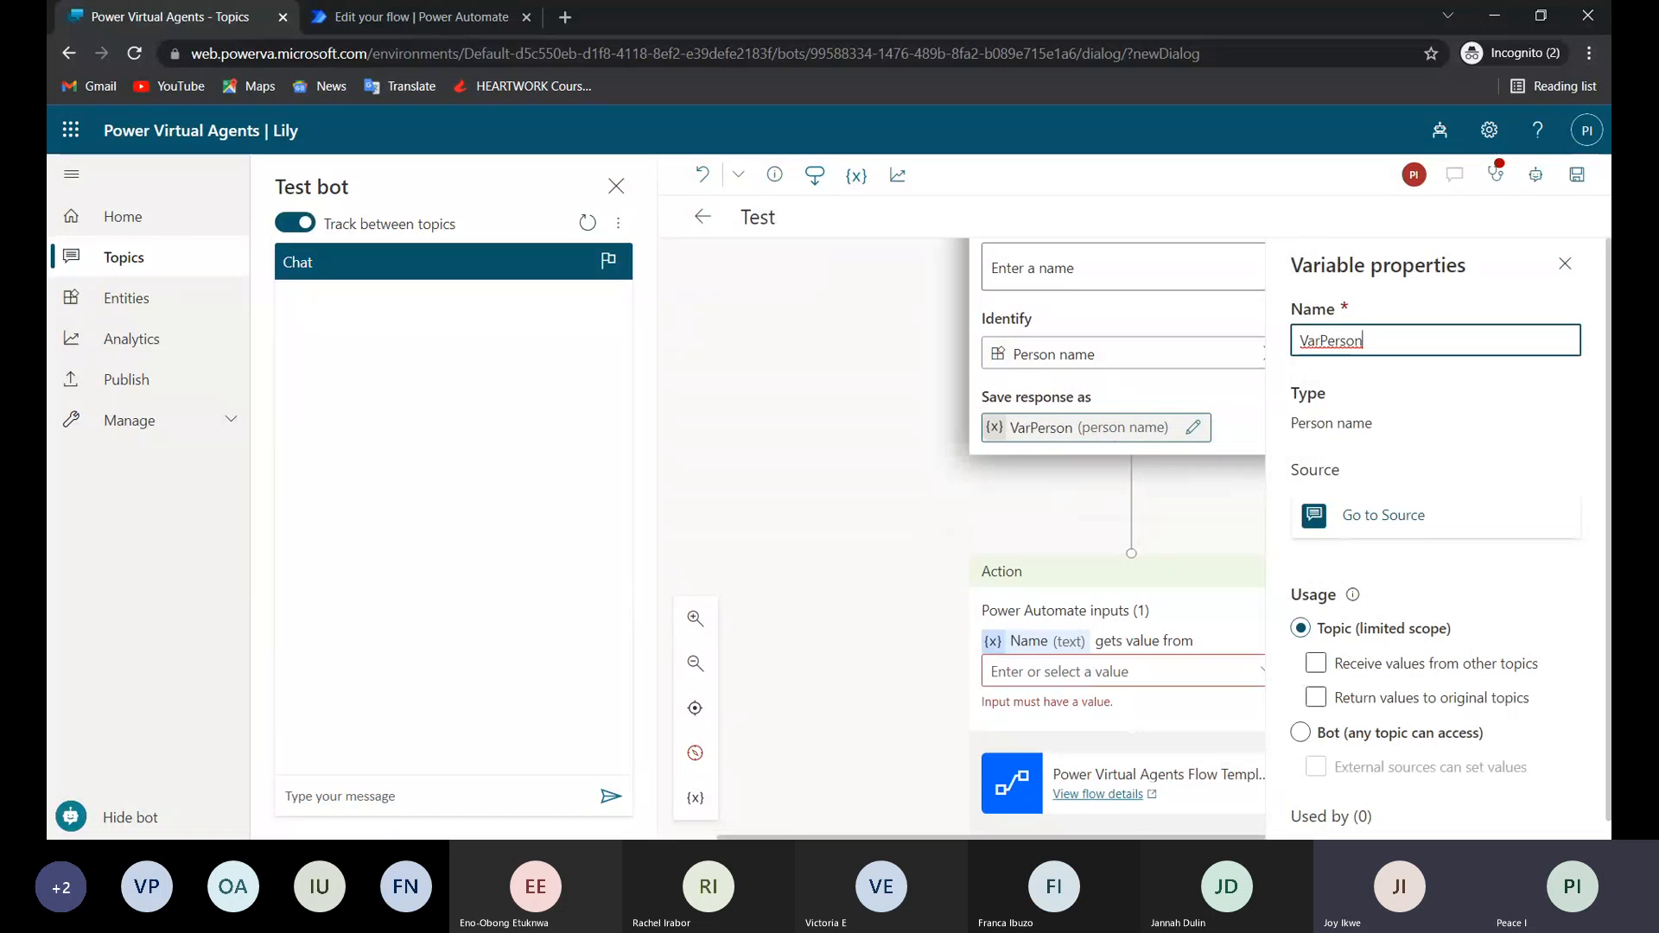
Set VarPerson's usage to Bot (any topic can access), allow external sources to set its values, and close its properties.
scroll(1410, 506, down, 1)
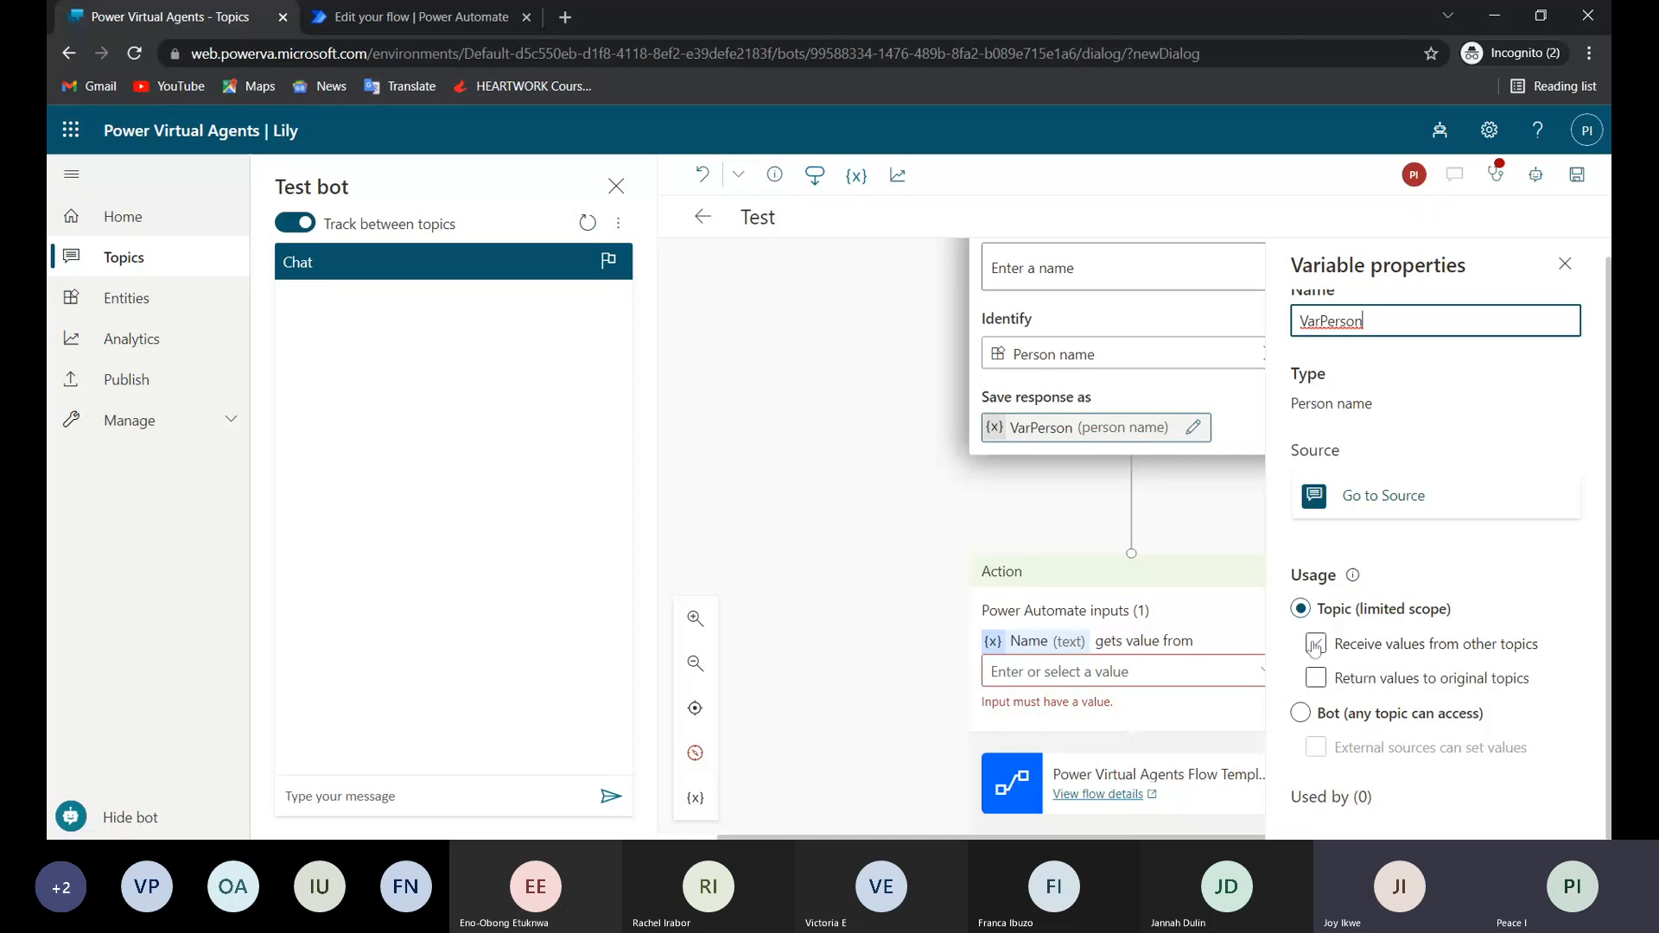
click(1301, 714)
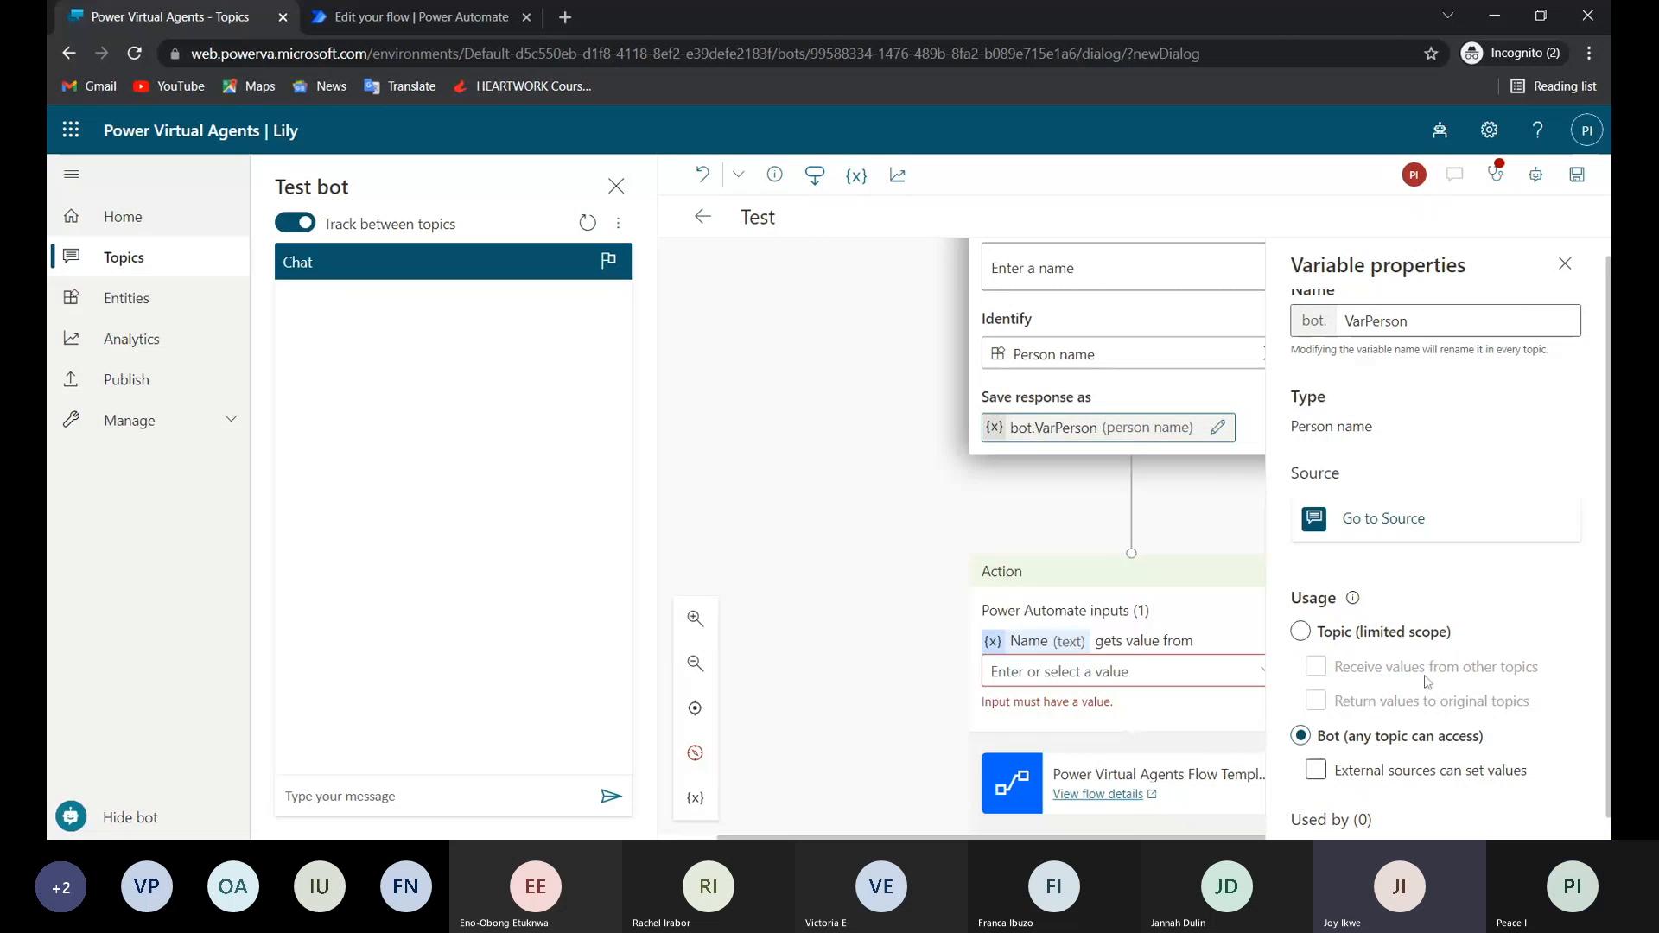
click(1322, 772)
click(1327, 778)
scroll(1327, 778, down, 1)
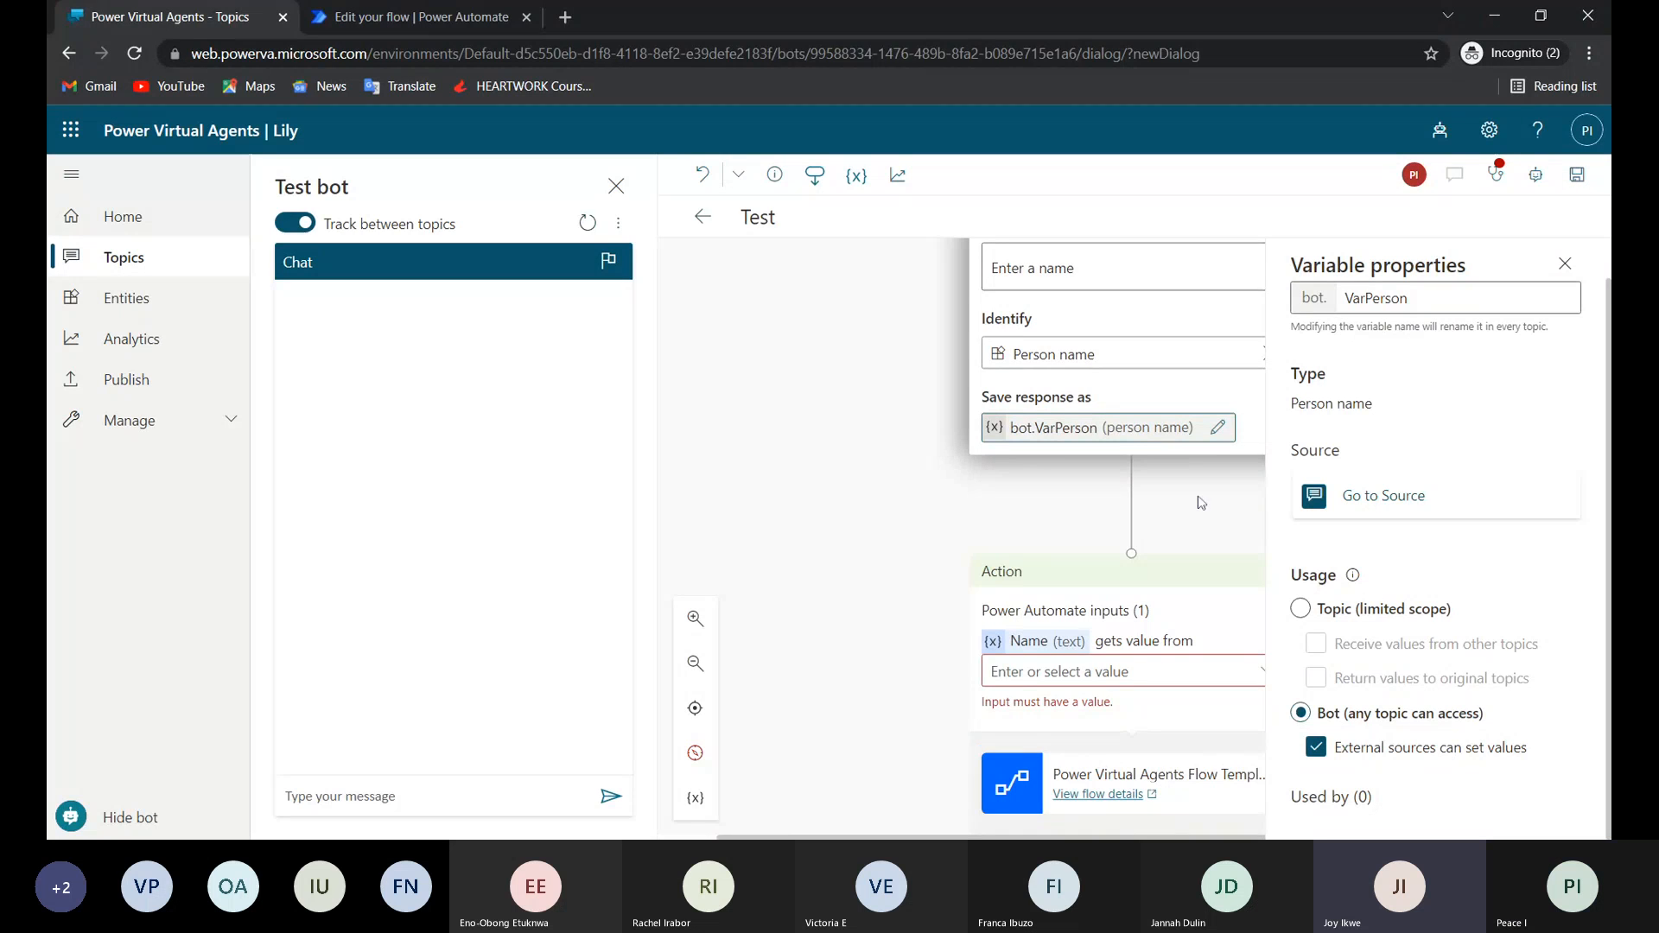
click(1564, 264)
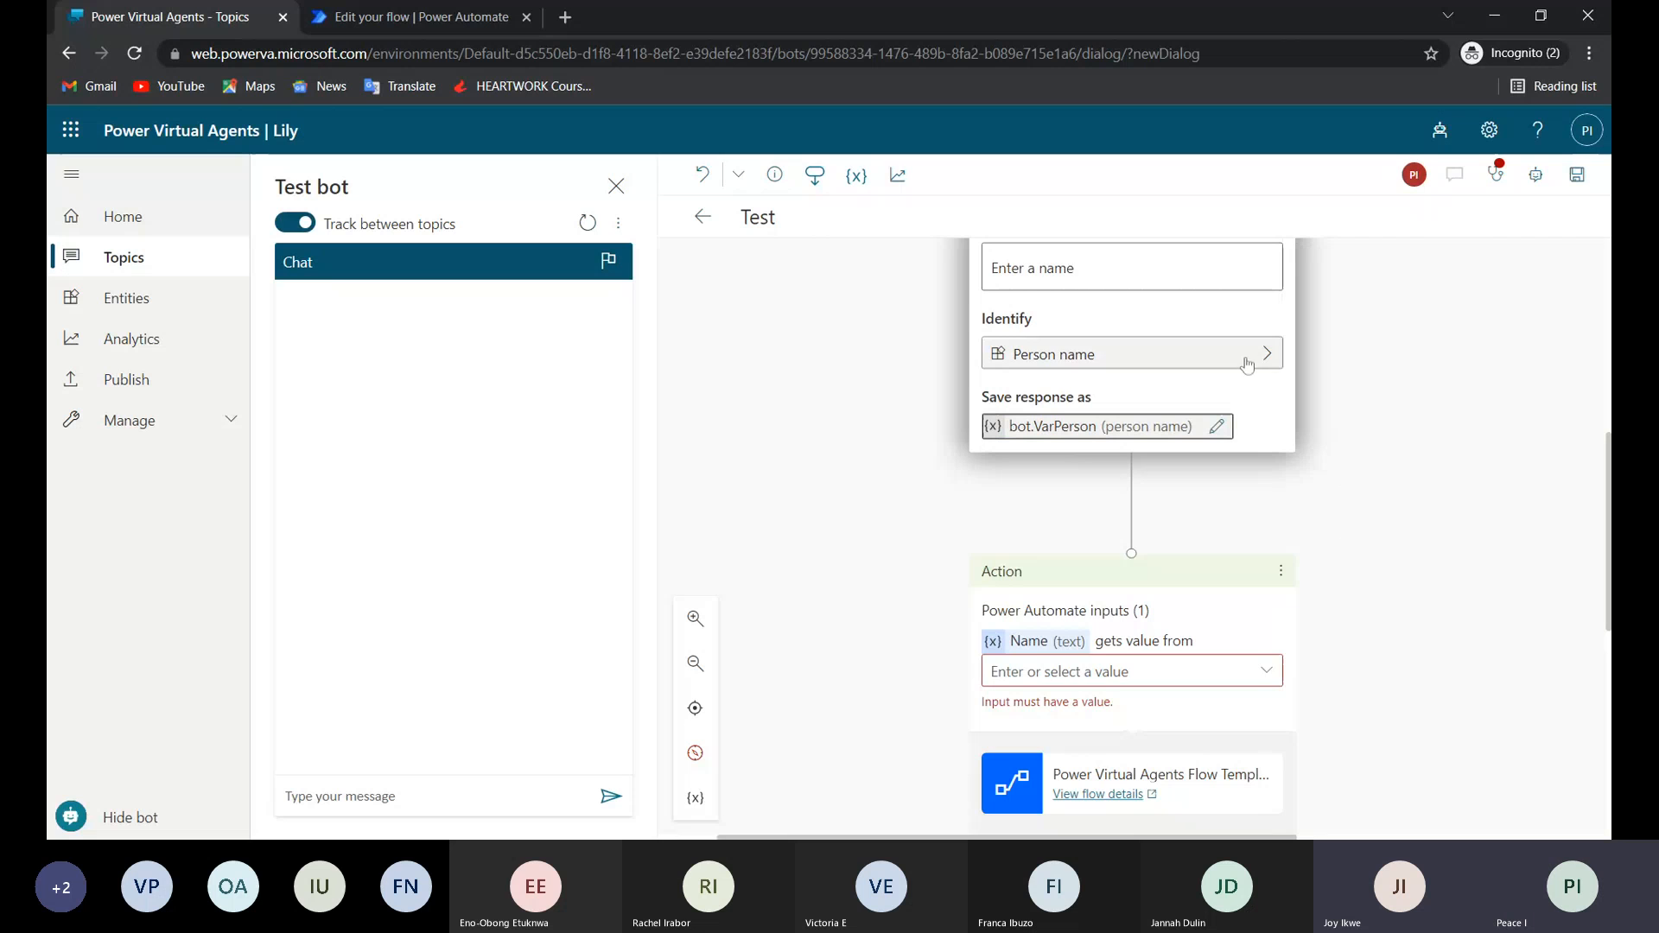
Supply the flow action's Name input from the bot.VarPerson variable.
click(1266, 674)
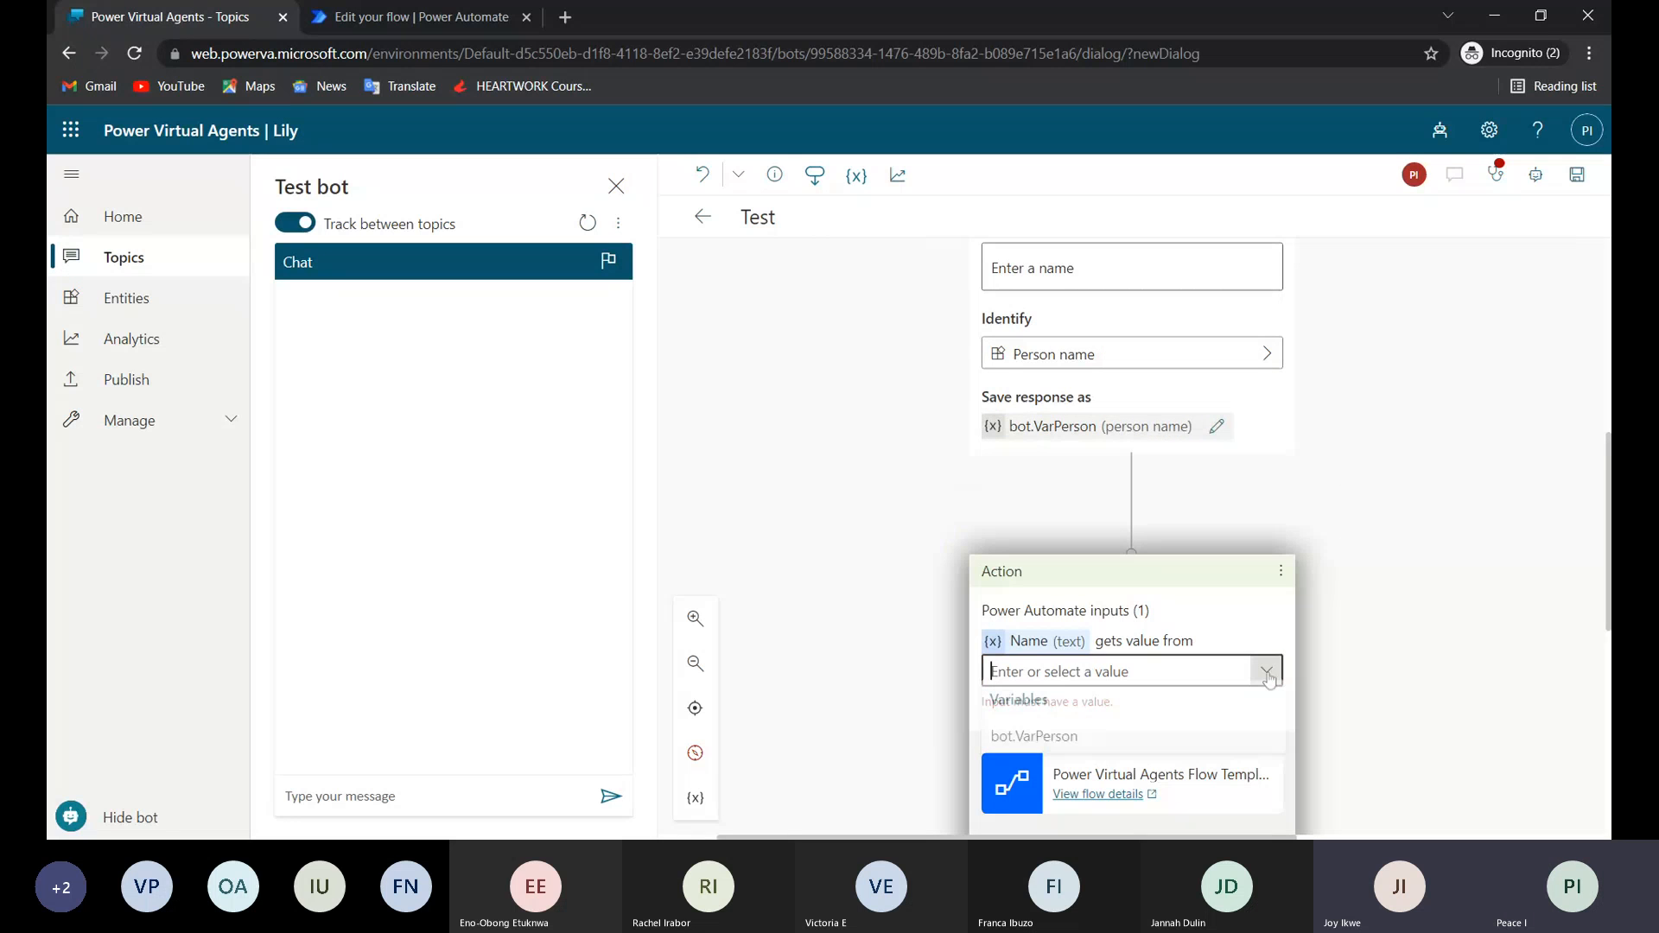
click(1042, 744)
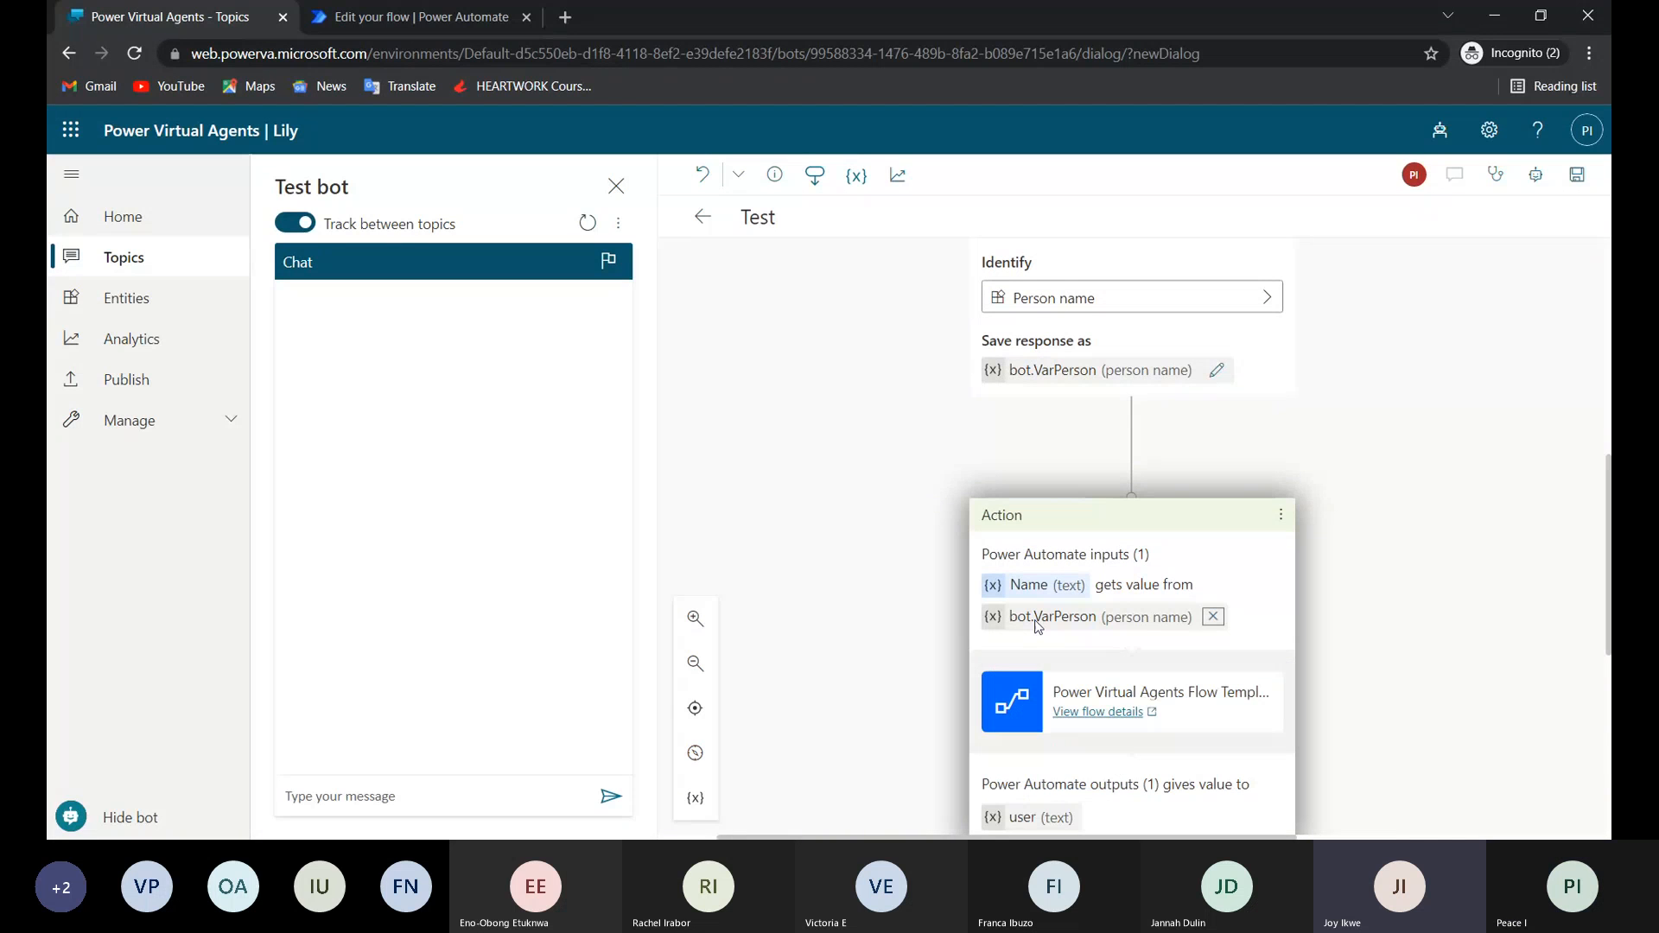
scroll(1038, 626, down, 3)
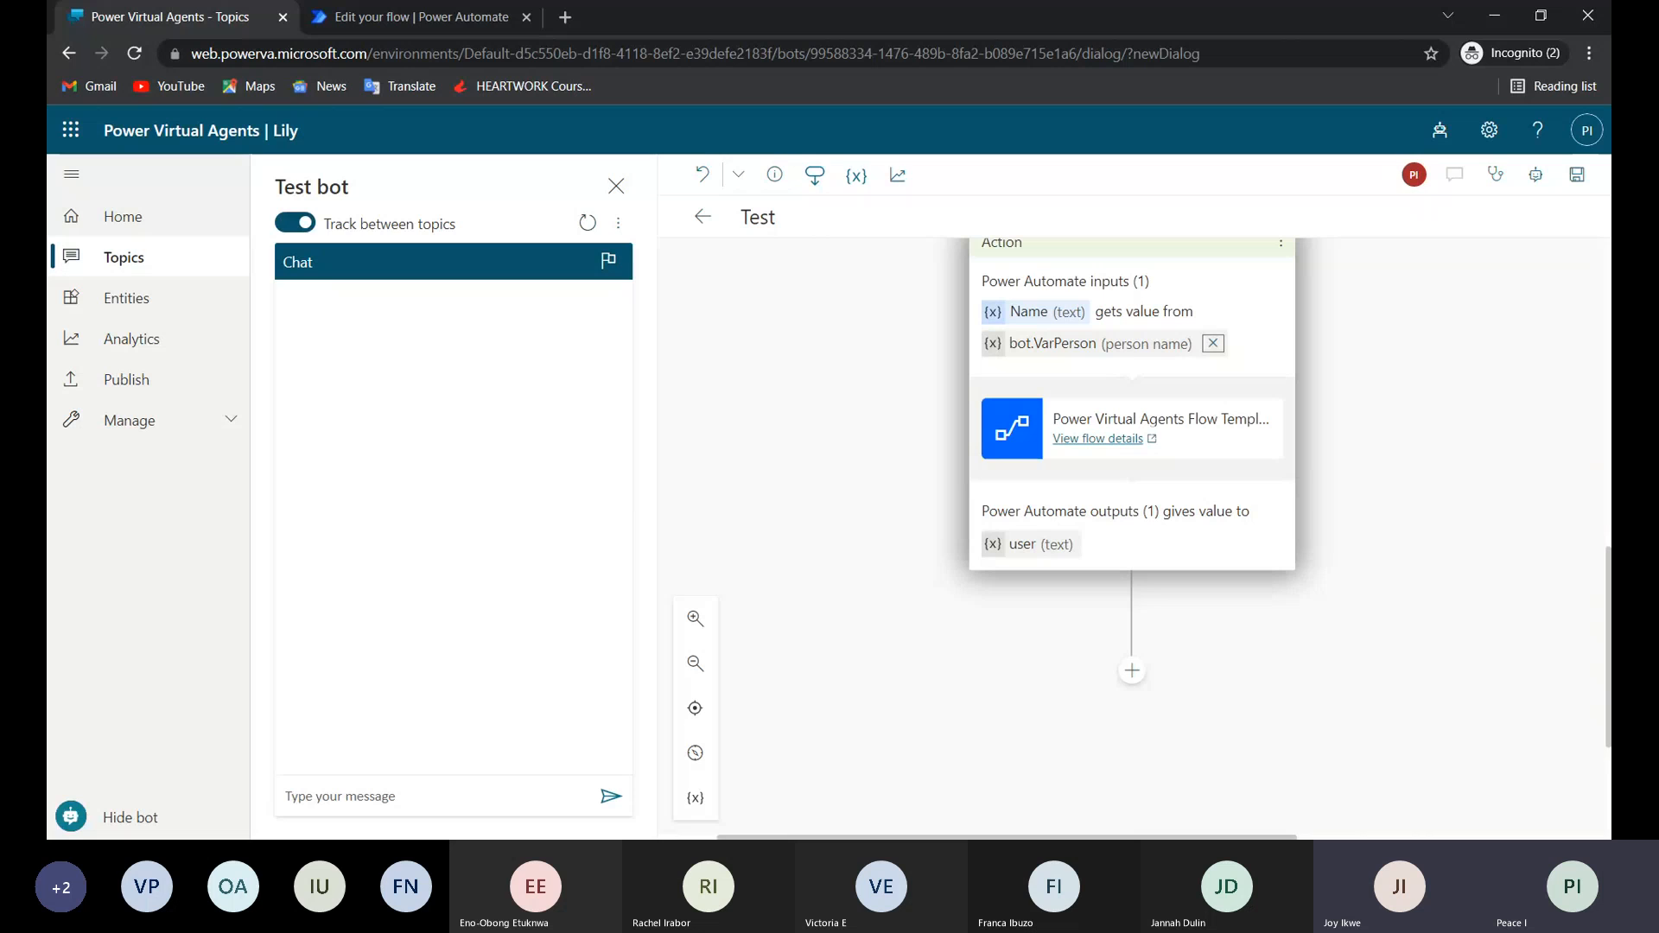
Add a message node after the flow action reading "Your email is" and close the user variable's properties.
click(1031, 554)
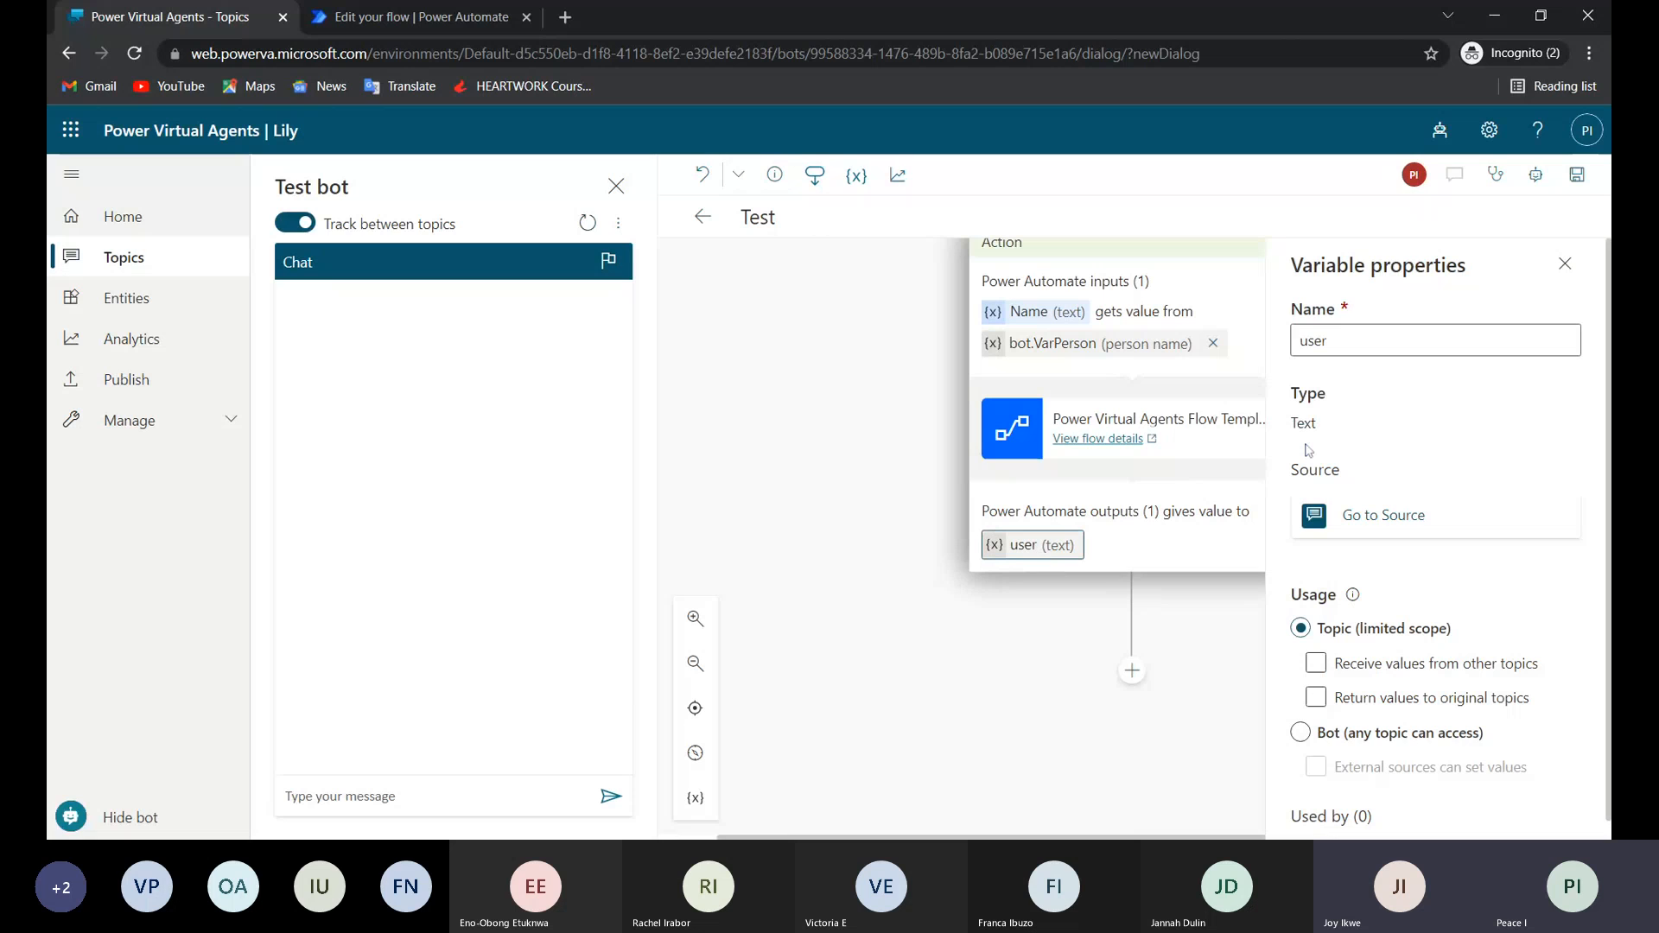
click(1131, 671)
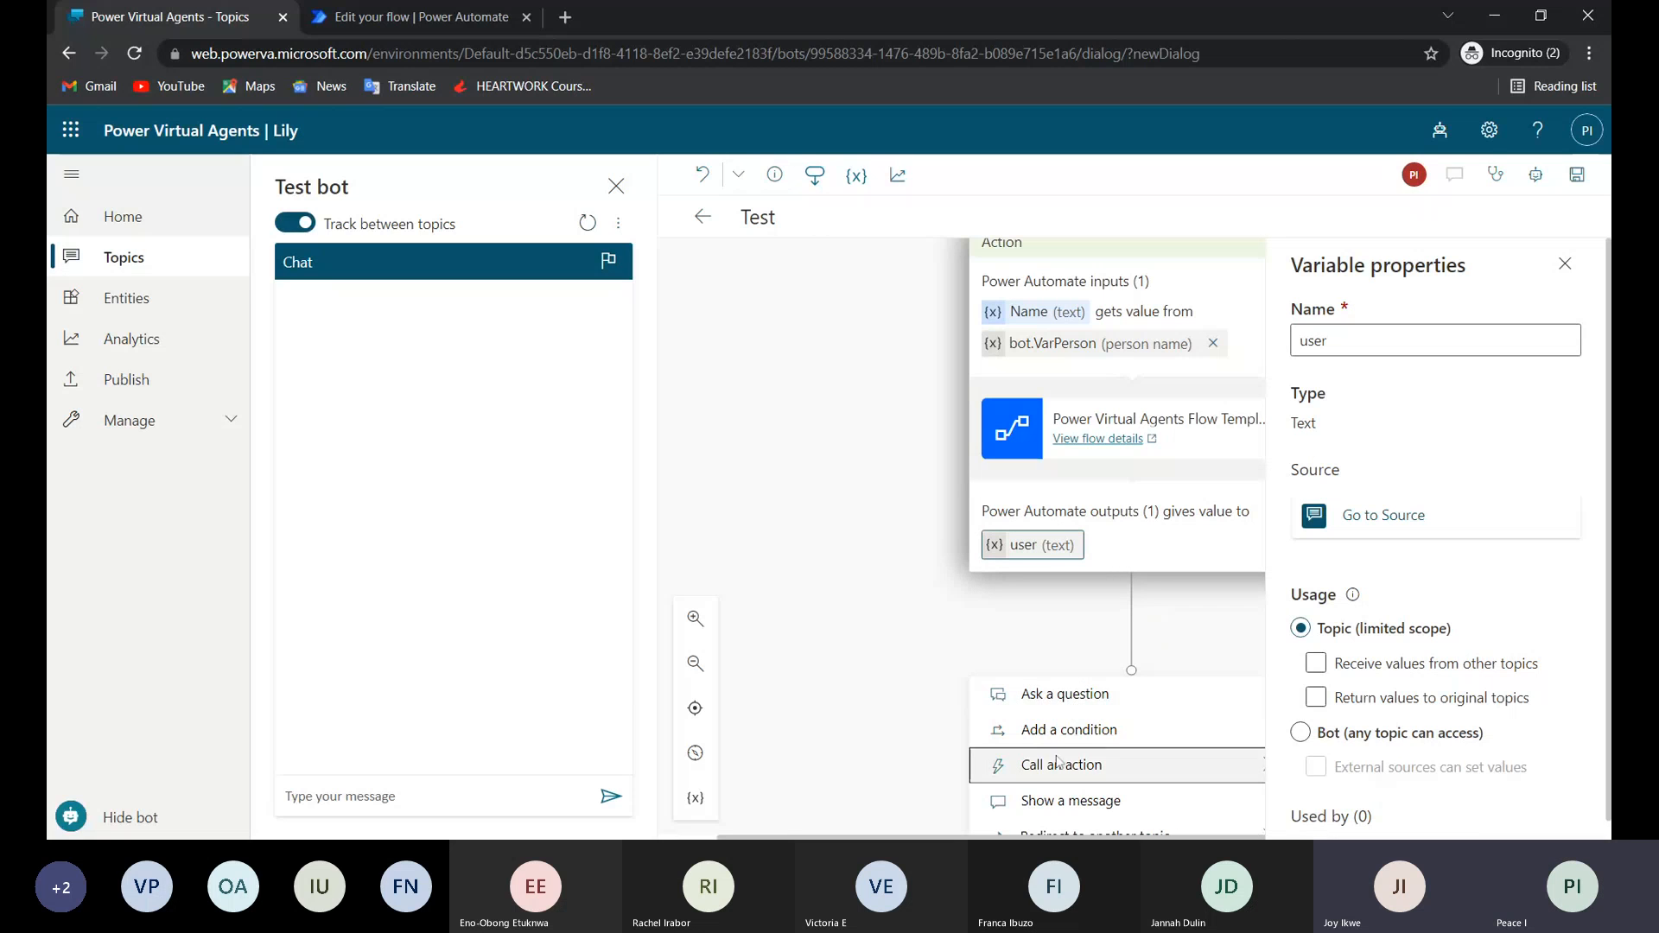
click(1071, 801)
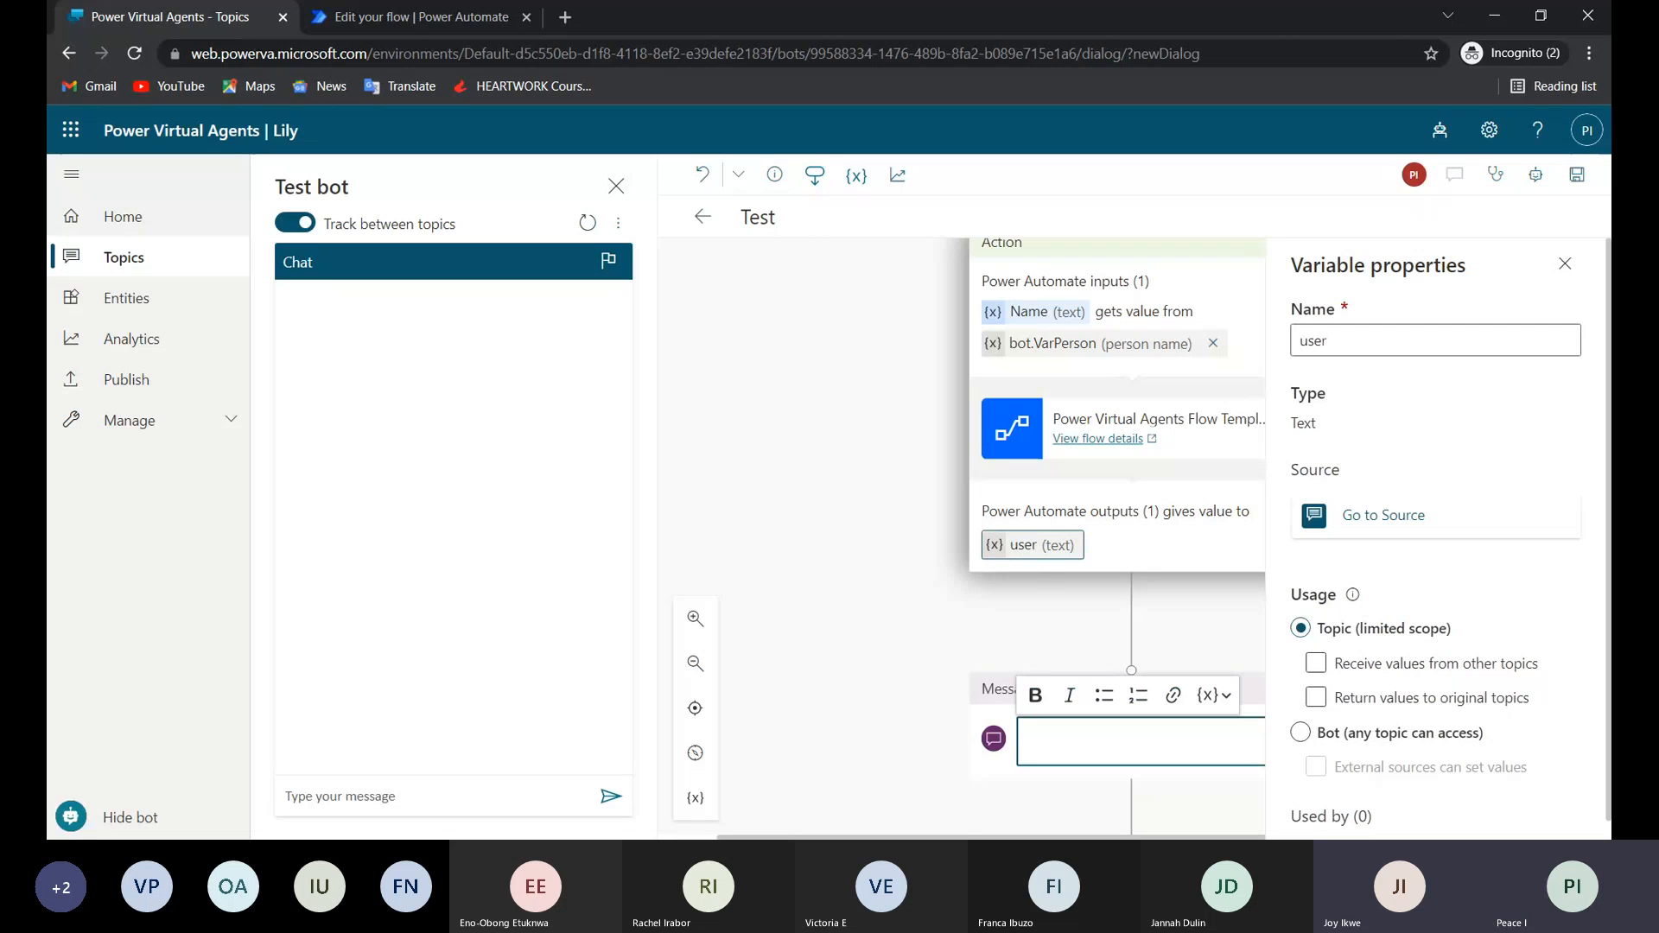
text(You)
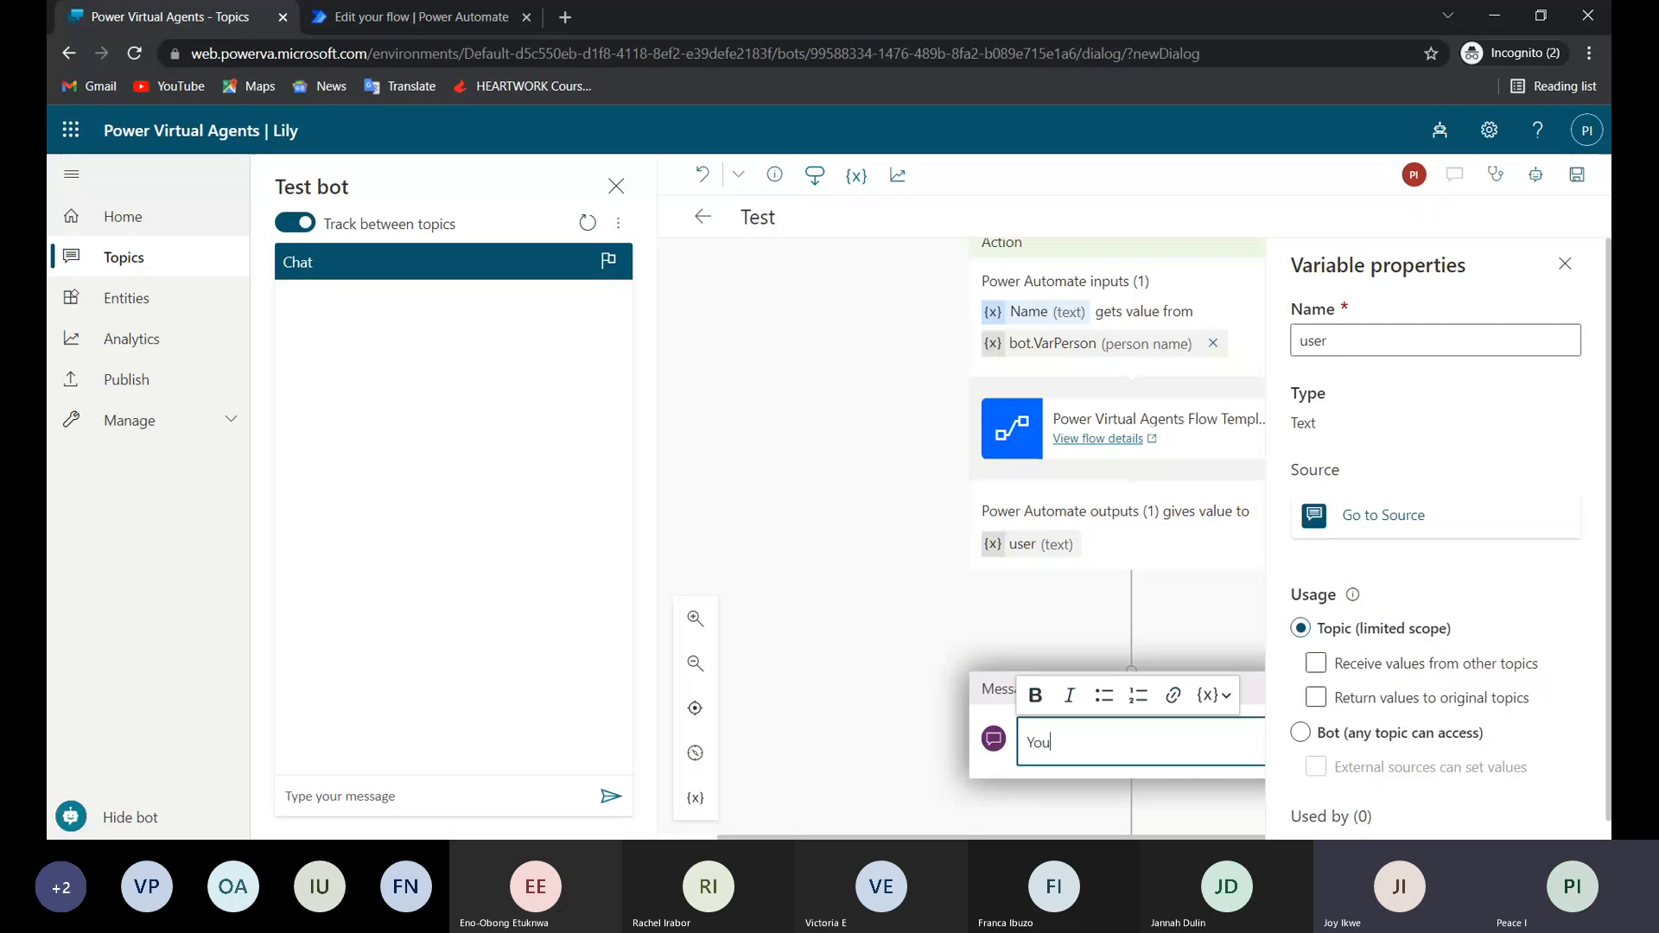
text(r email is)
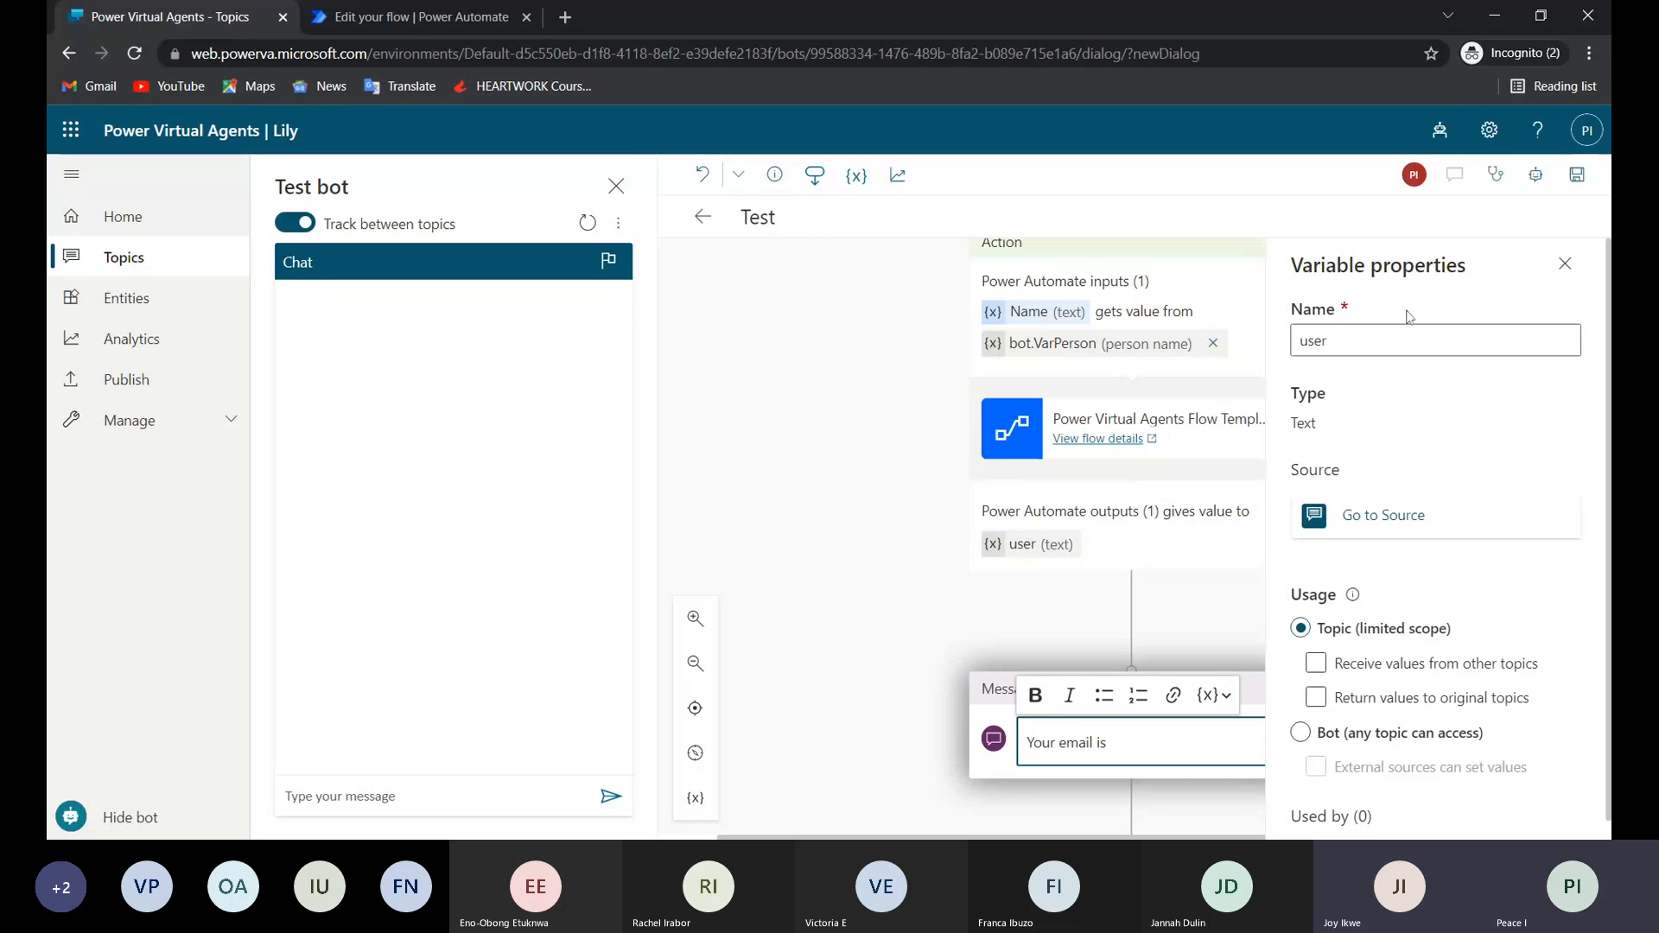
click(1565, 263)
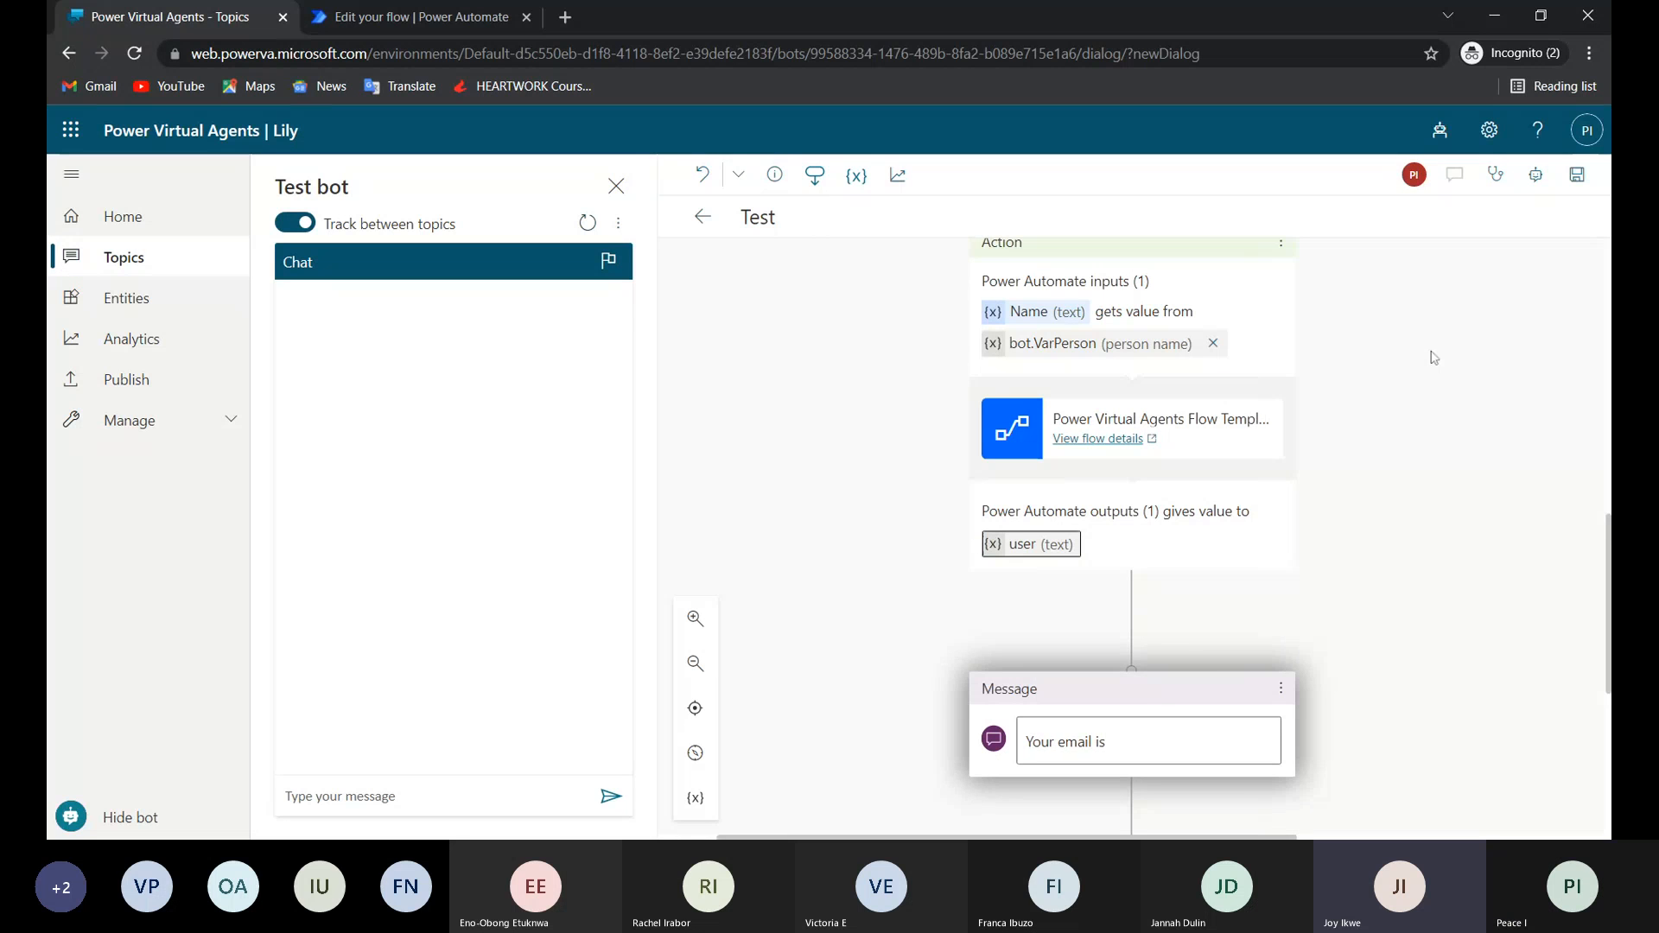
Insert the user variable after "Your email is" in the message and save the topic.
click(1149, 742)
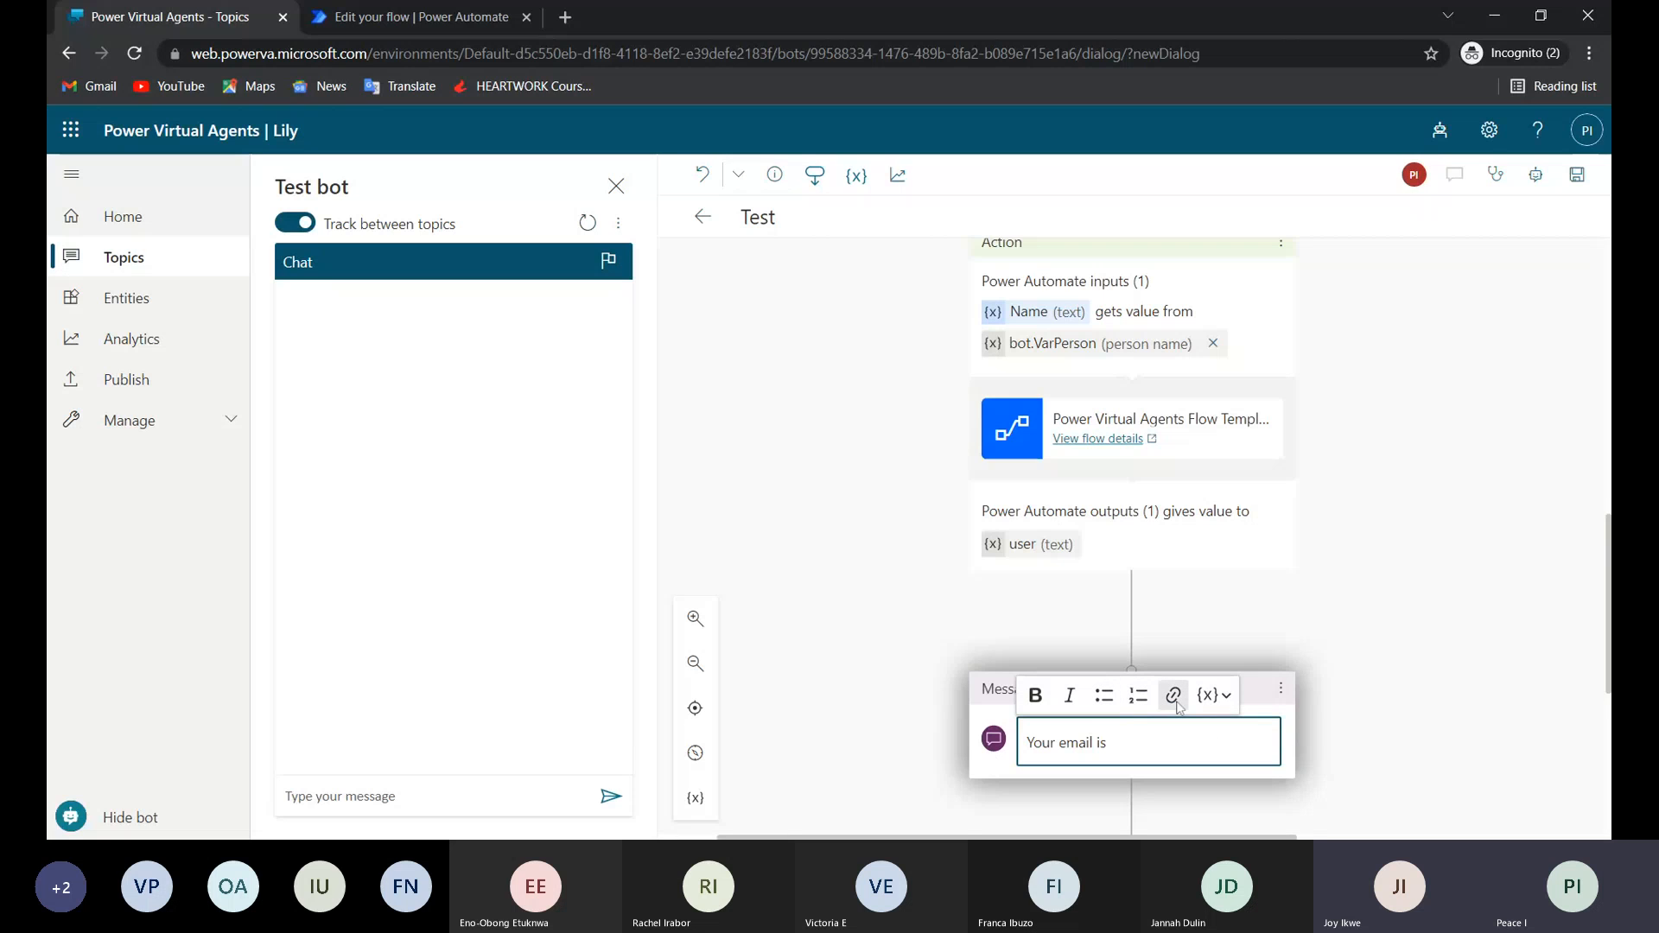
click(1227, 696)
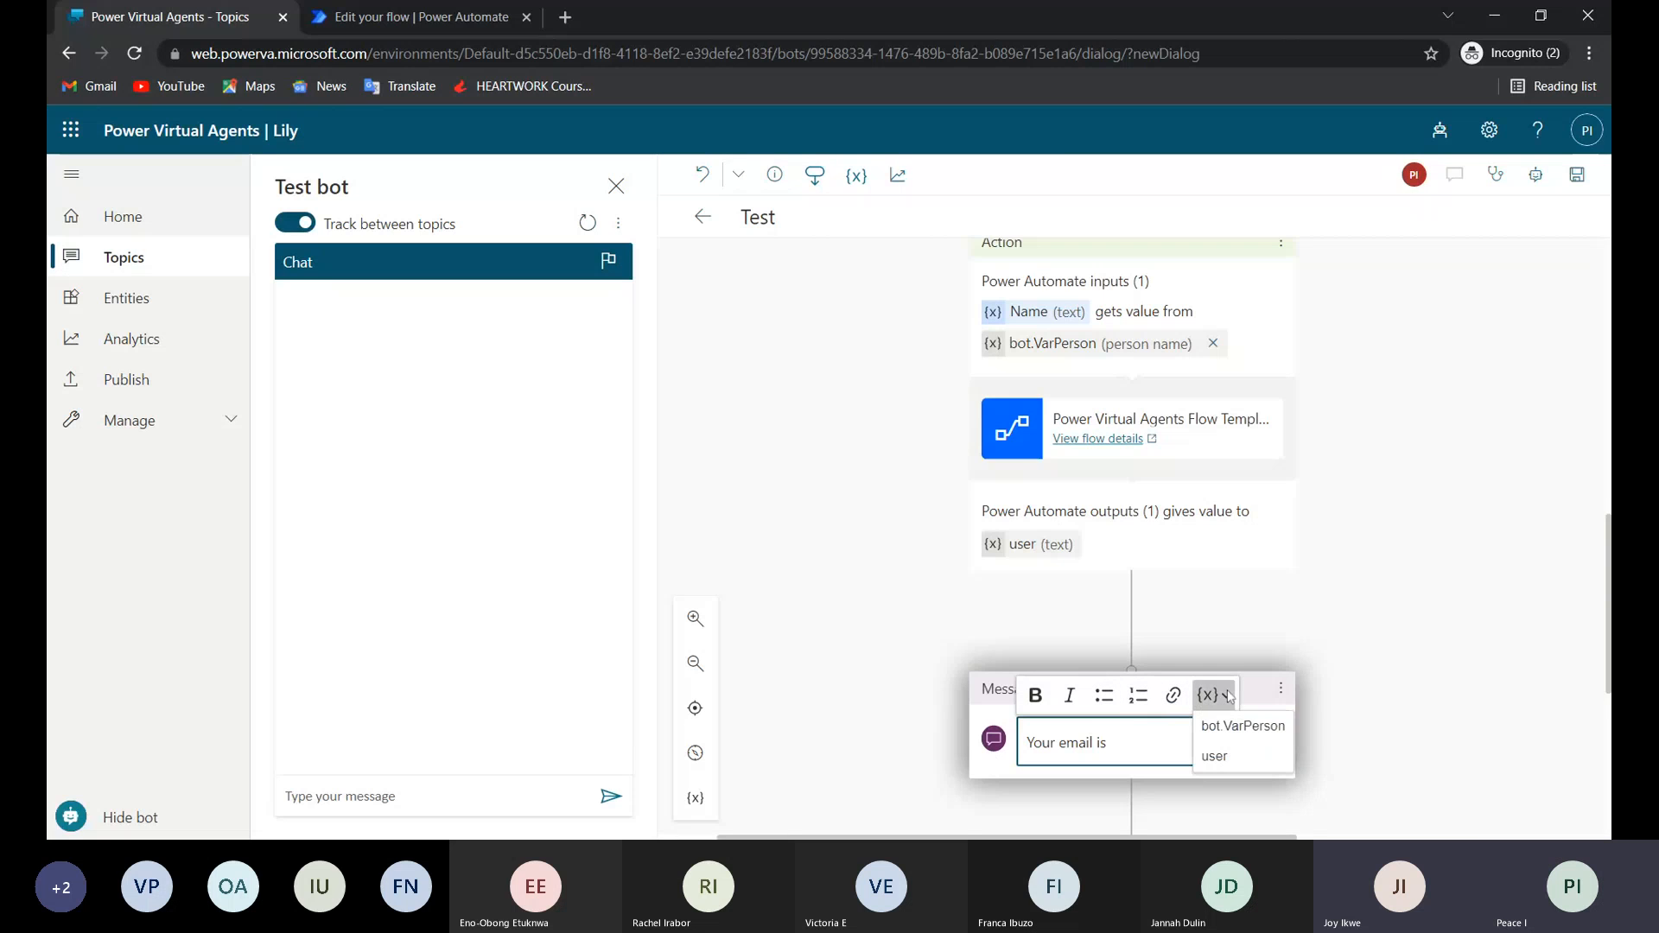
click(1218, 757)
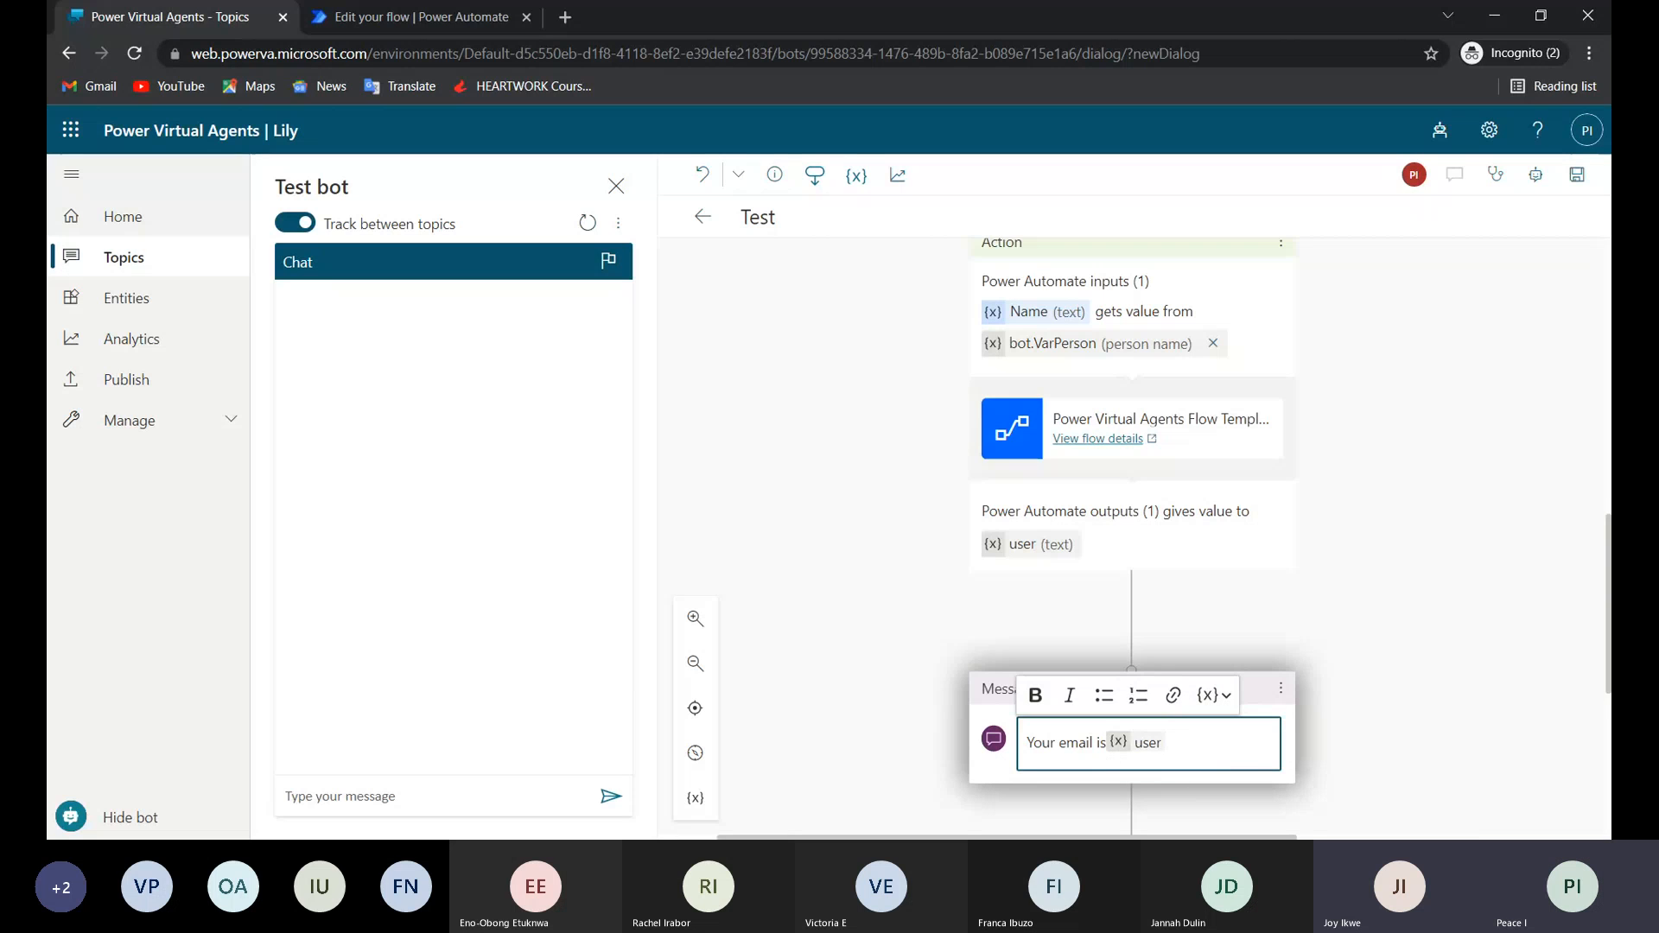
scroll(1129, 777, down, 4)
scroll(1129, 777, up, 2)
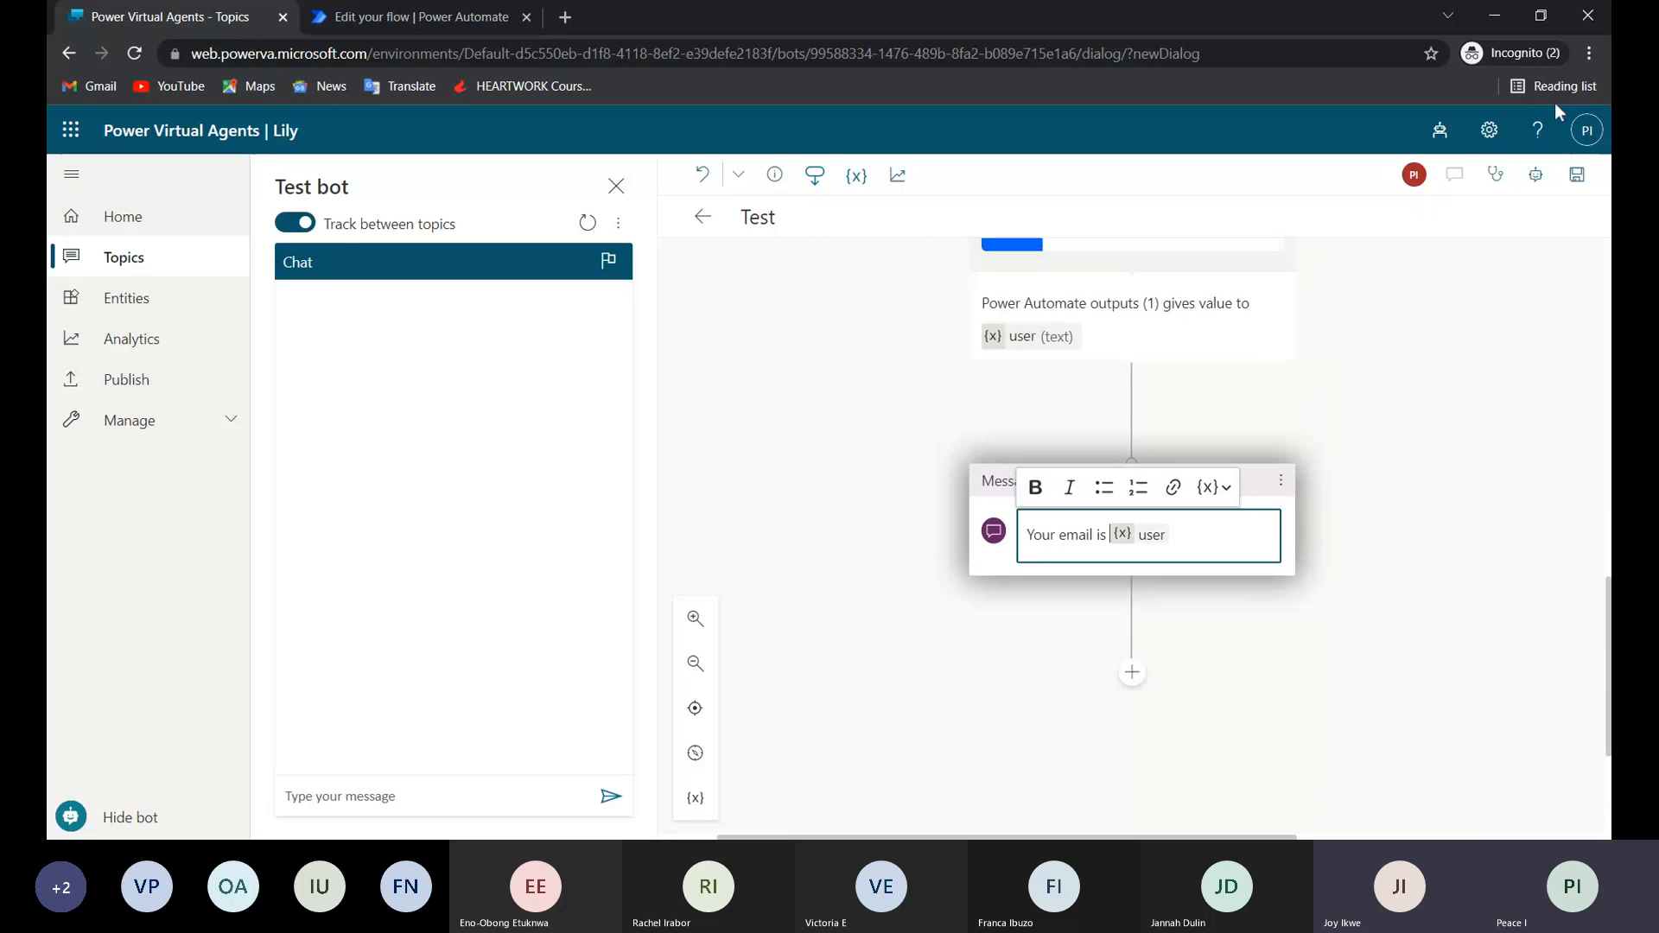
click(1577, 175)
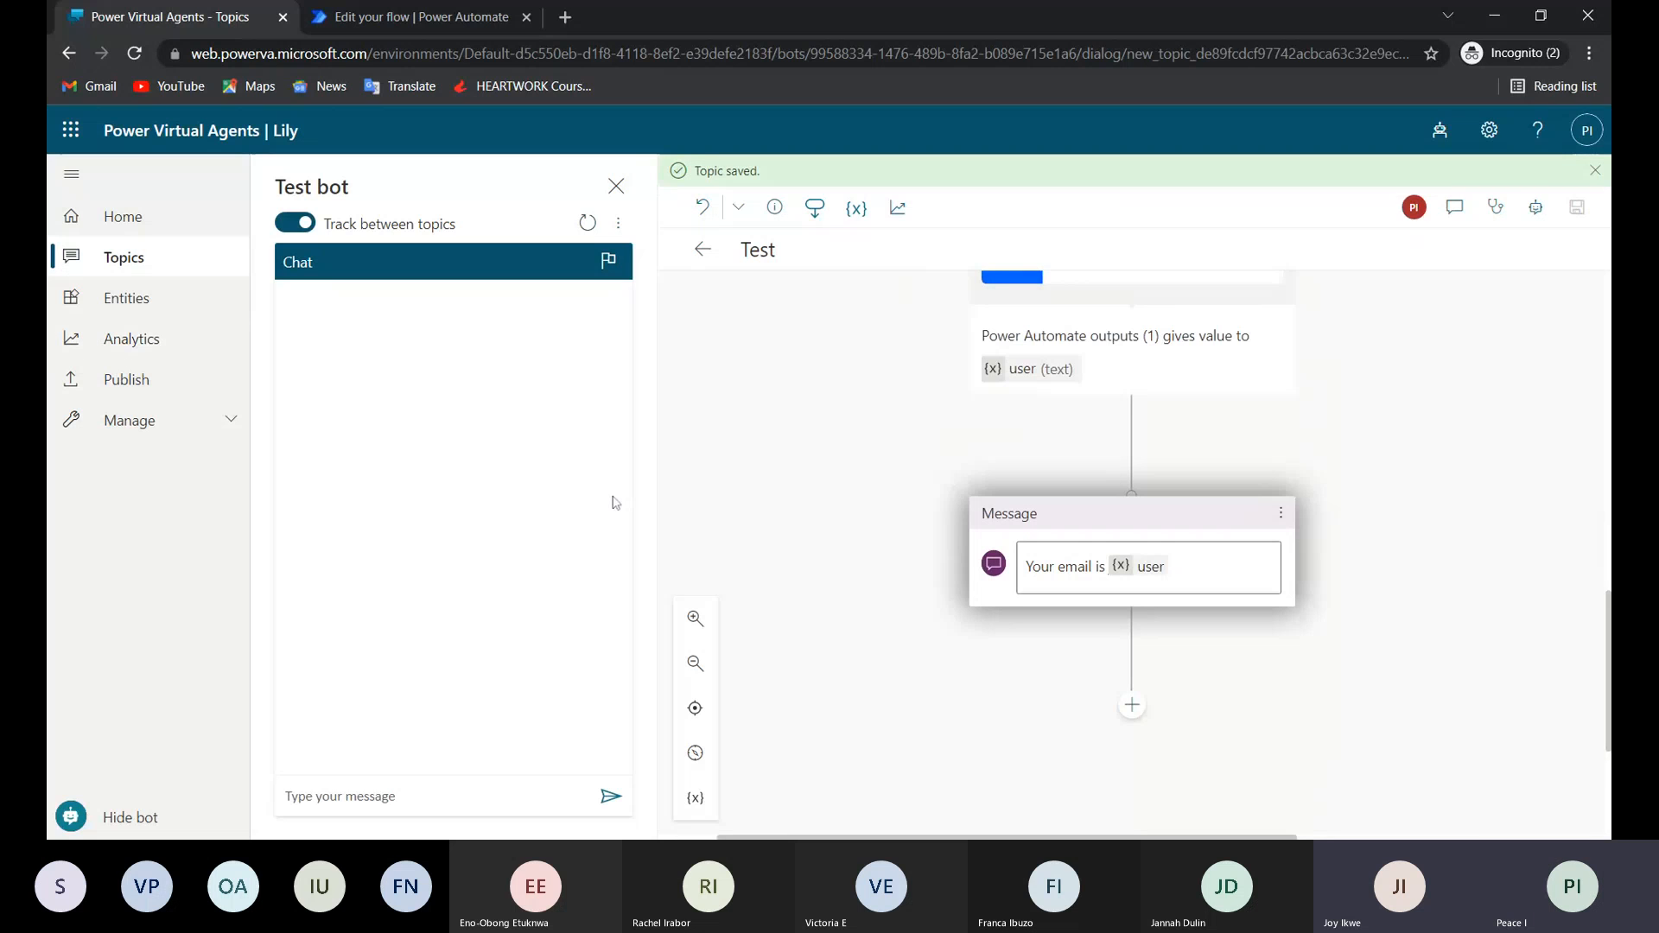
Start a conversation in the test chat with the trigger phrase "look up".
scroll(1131, 518, up, 10)
scroll(1131, 519, up, 1)
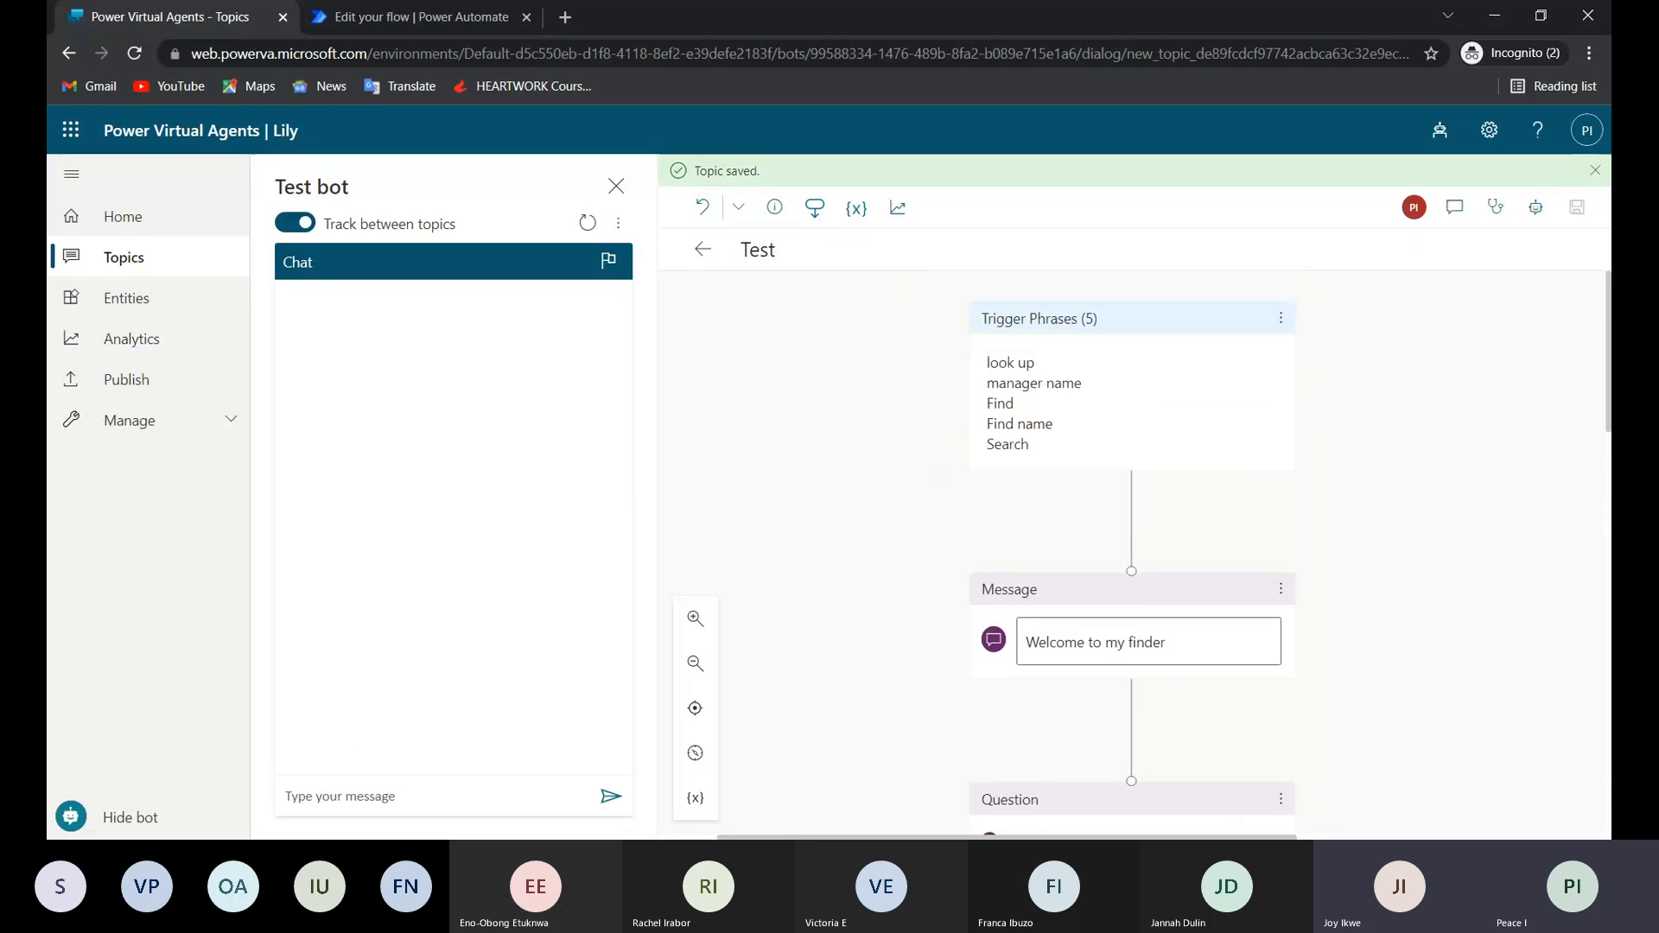
click(347, 802)
text(look up)
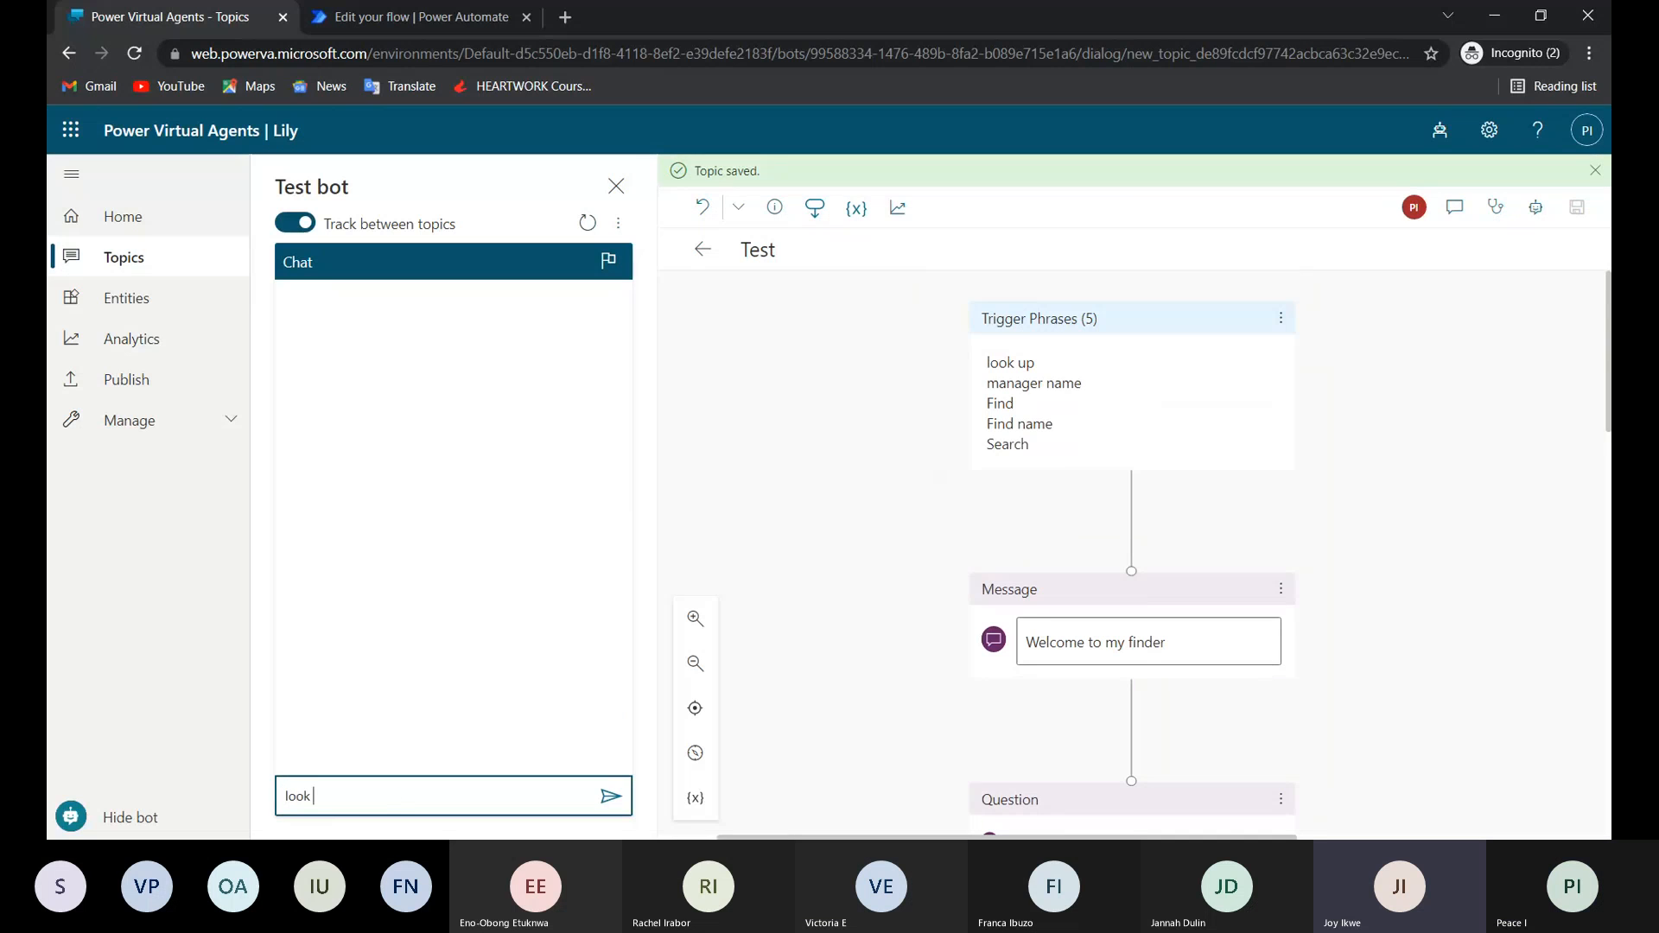
key(Return)
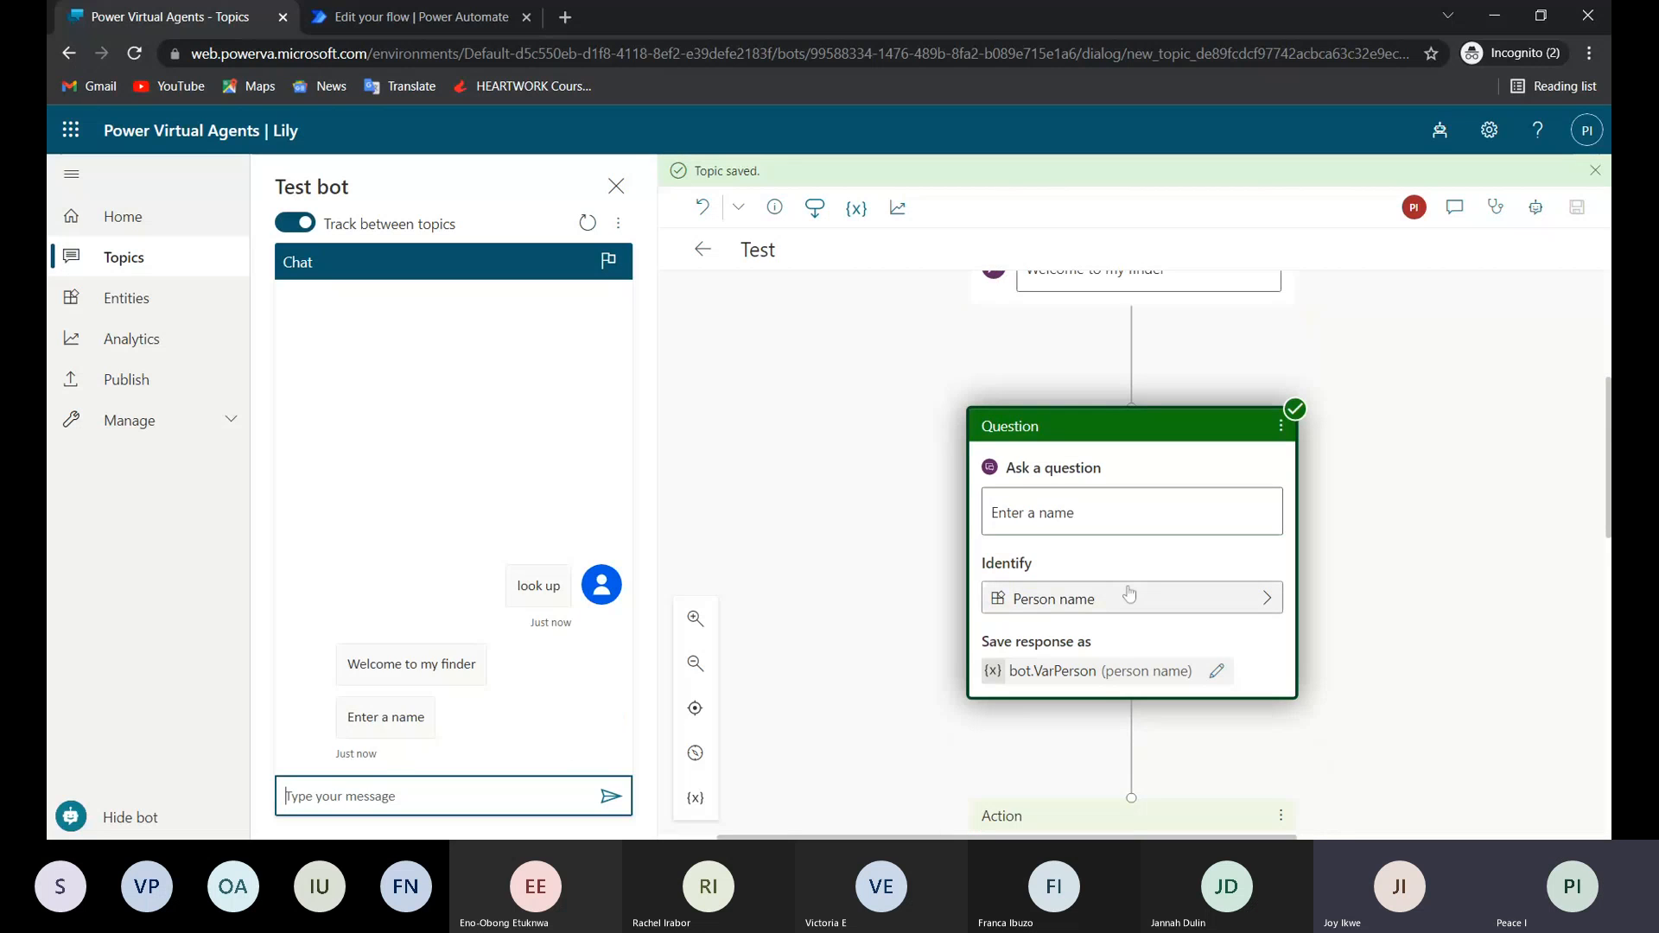
Answer the test bot's "Enter a name" question with the person's full name.
scroll(1130, 594, up, 4)
scroll(1071, 674, down, 3)
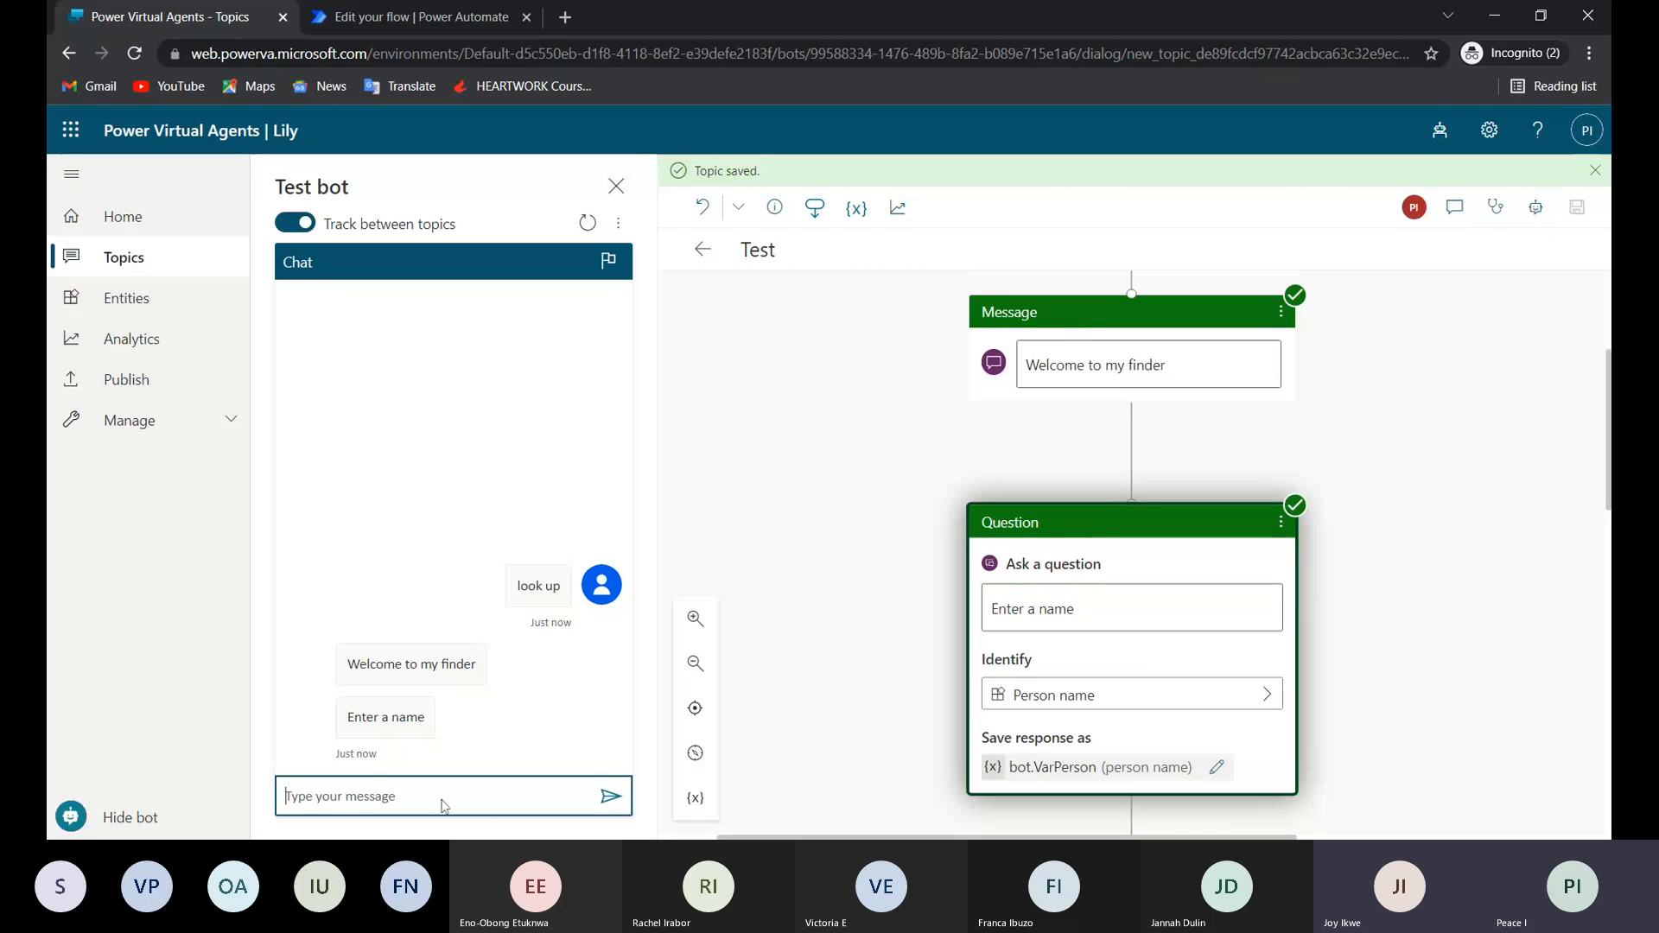
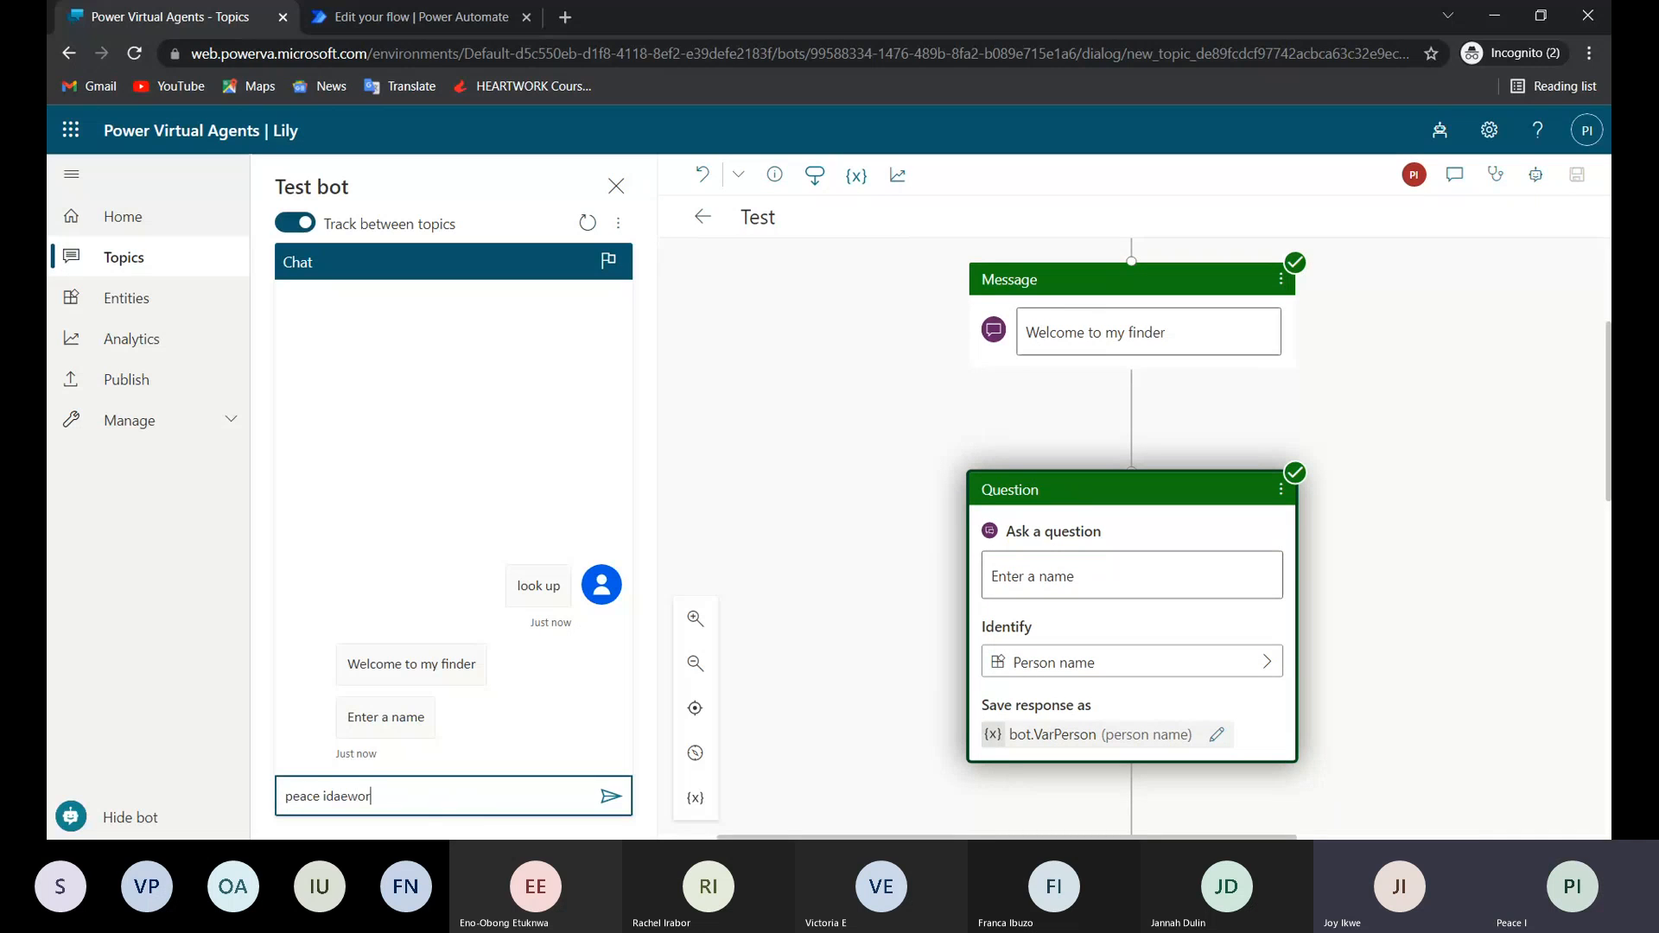
key(Return)
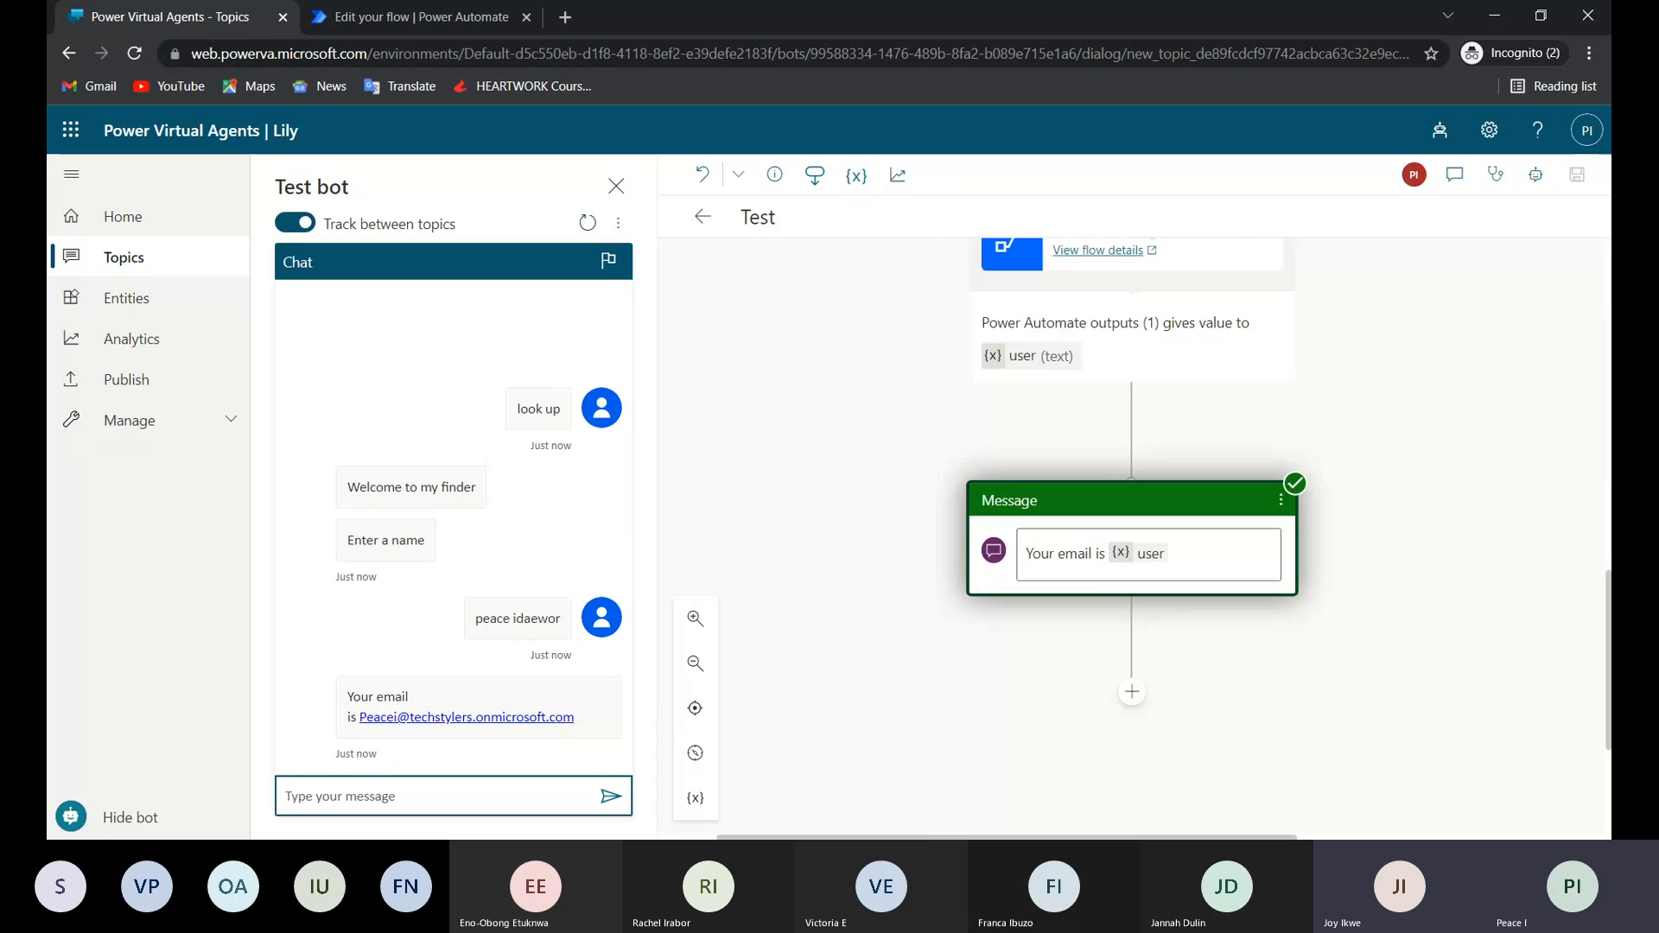
Switch to Power Automate and open the latest run of the Power Virtual Agents Flow Template from its run history.
click(1266, 554)
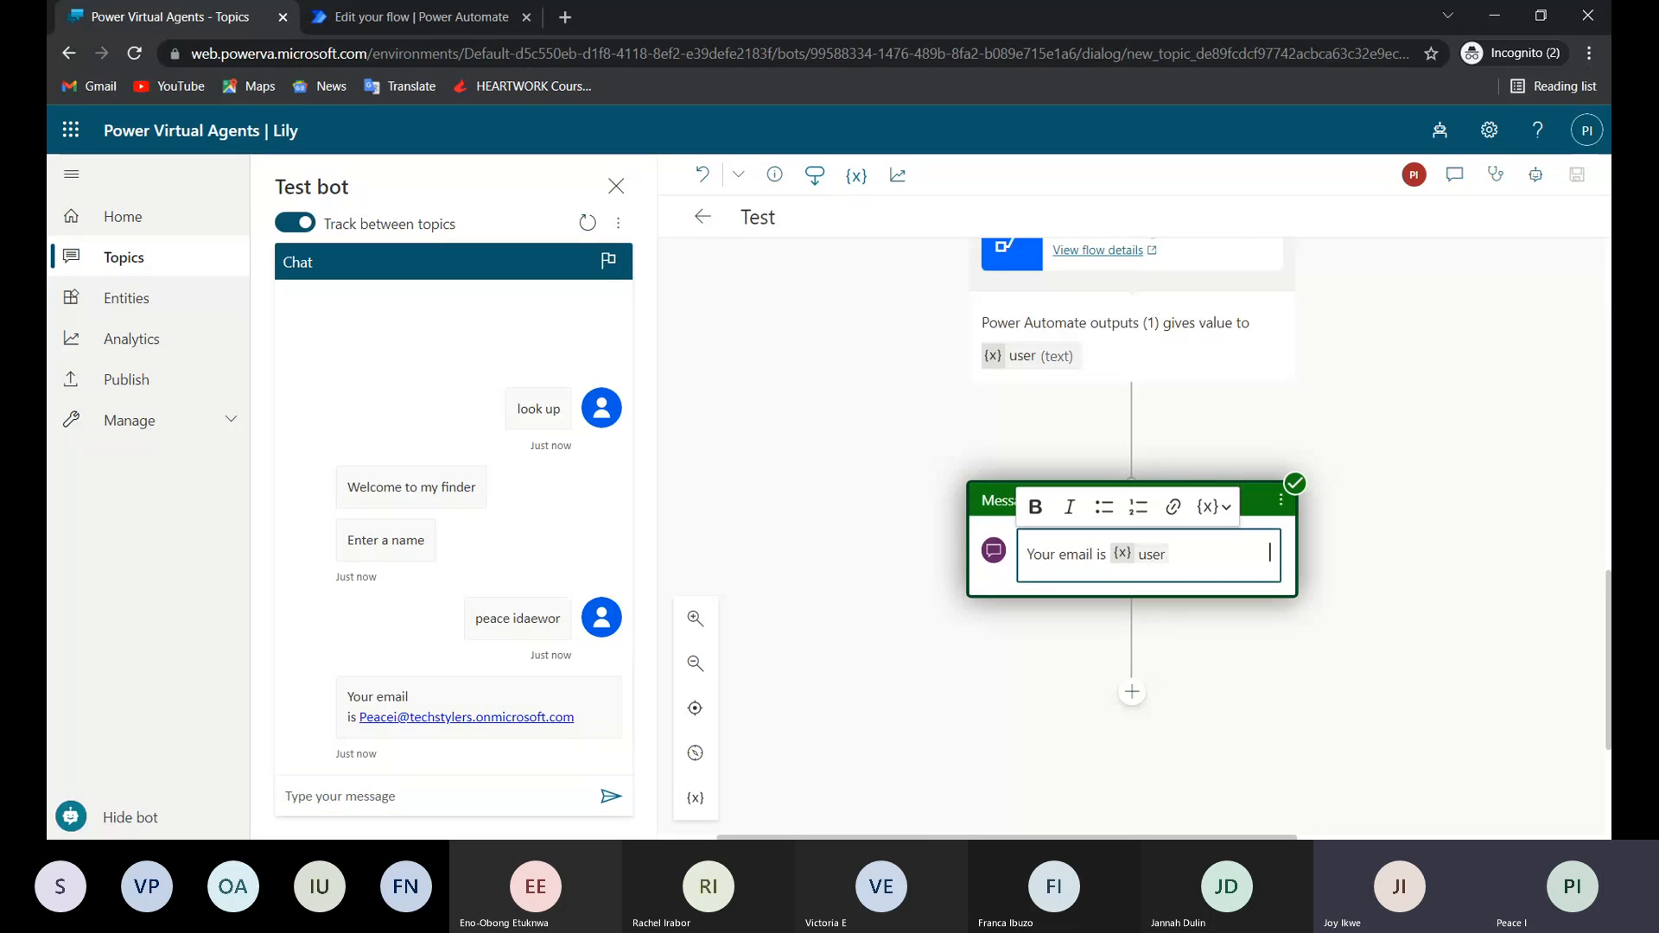
double_click(1132, 558)
click(453, 21)
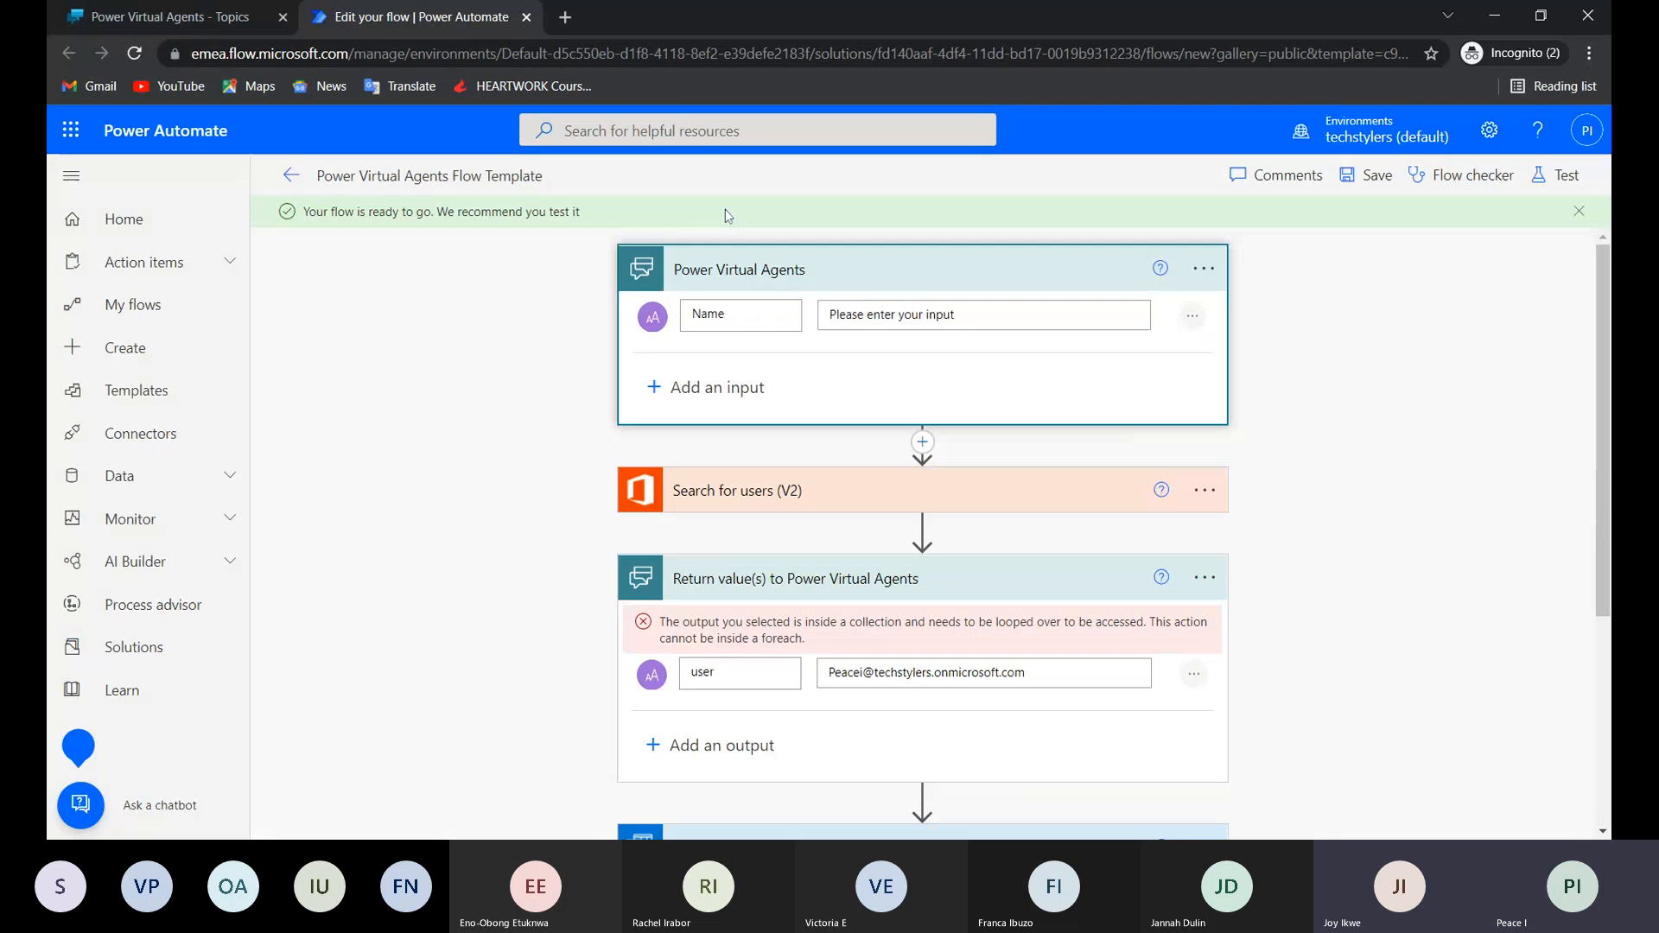
click(292, 178)
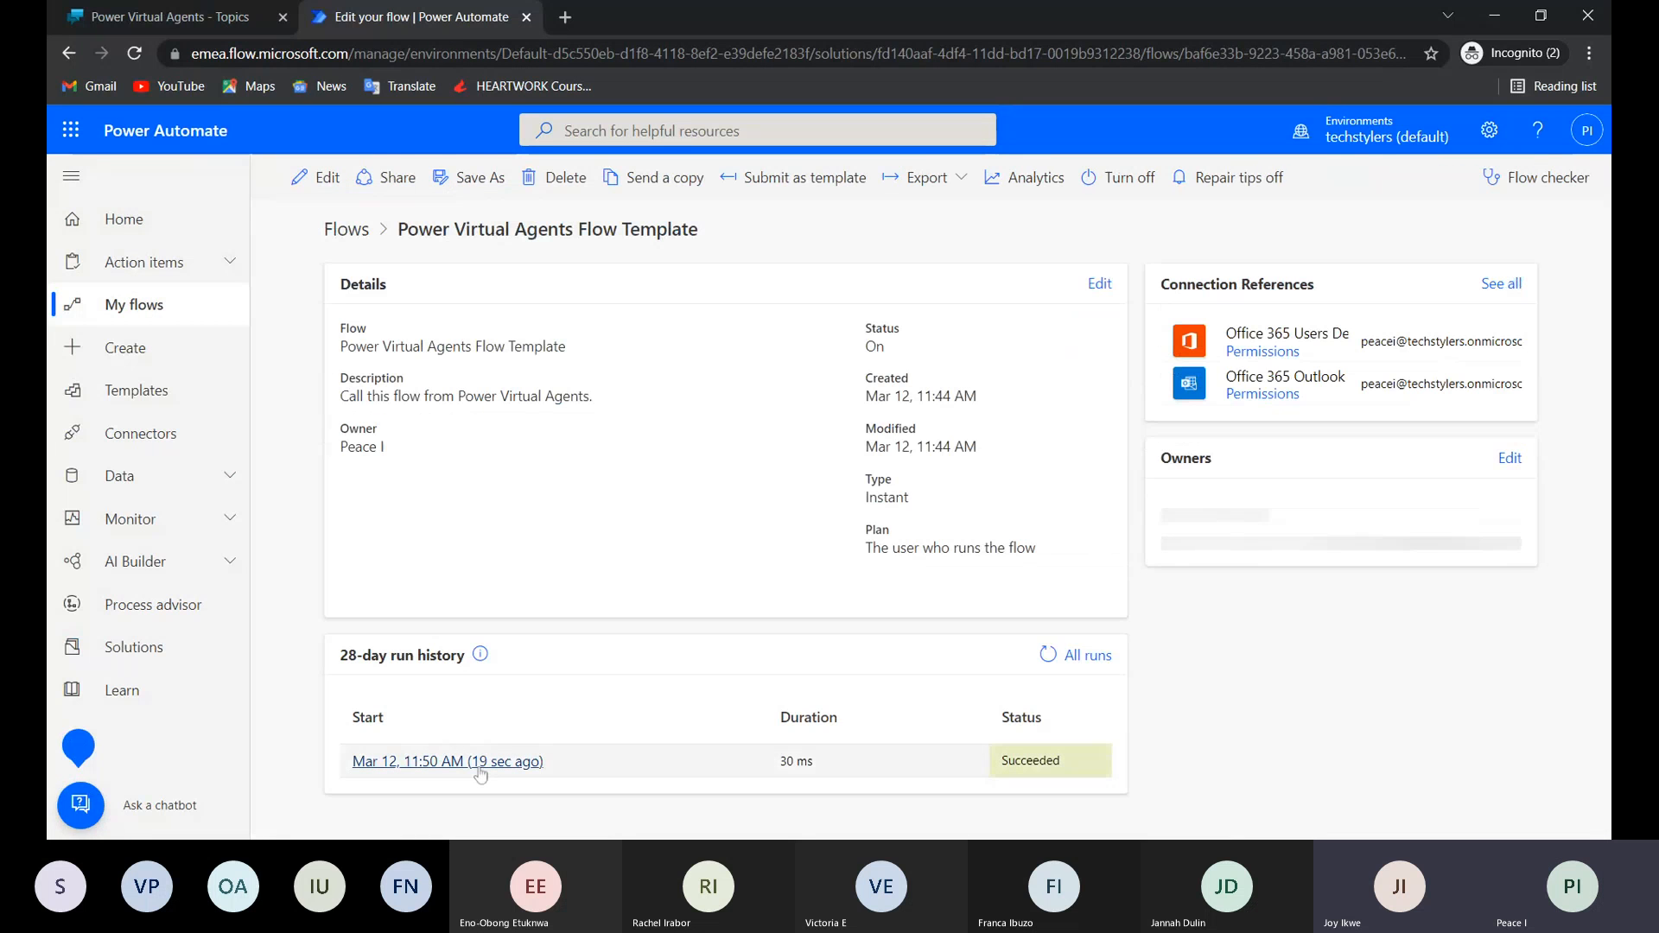
click(475, 762)
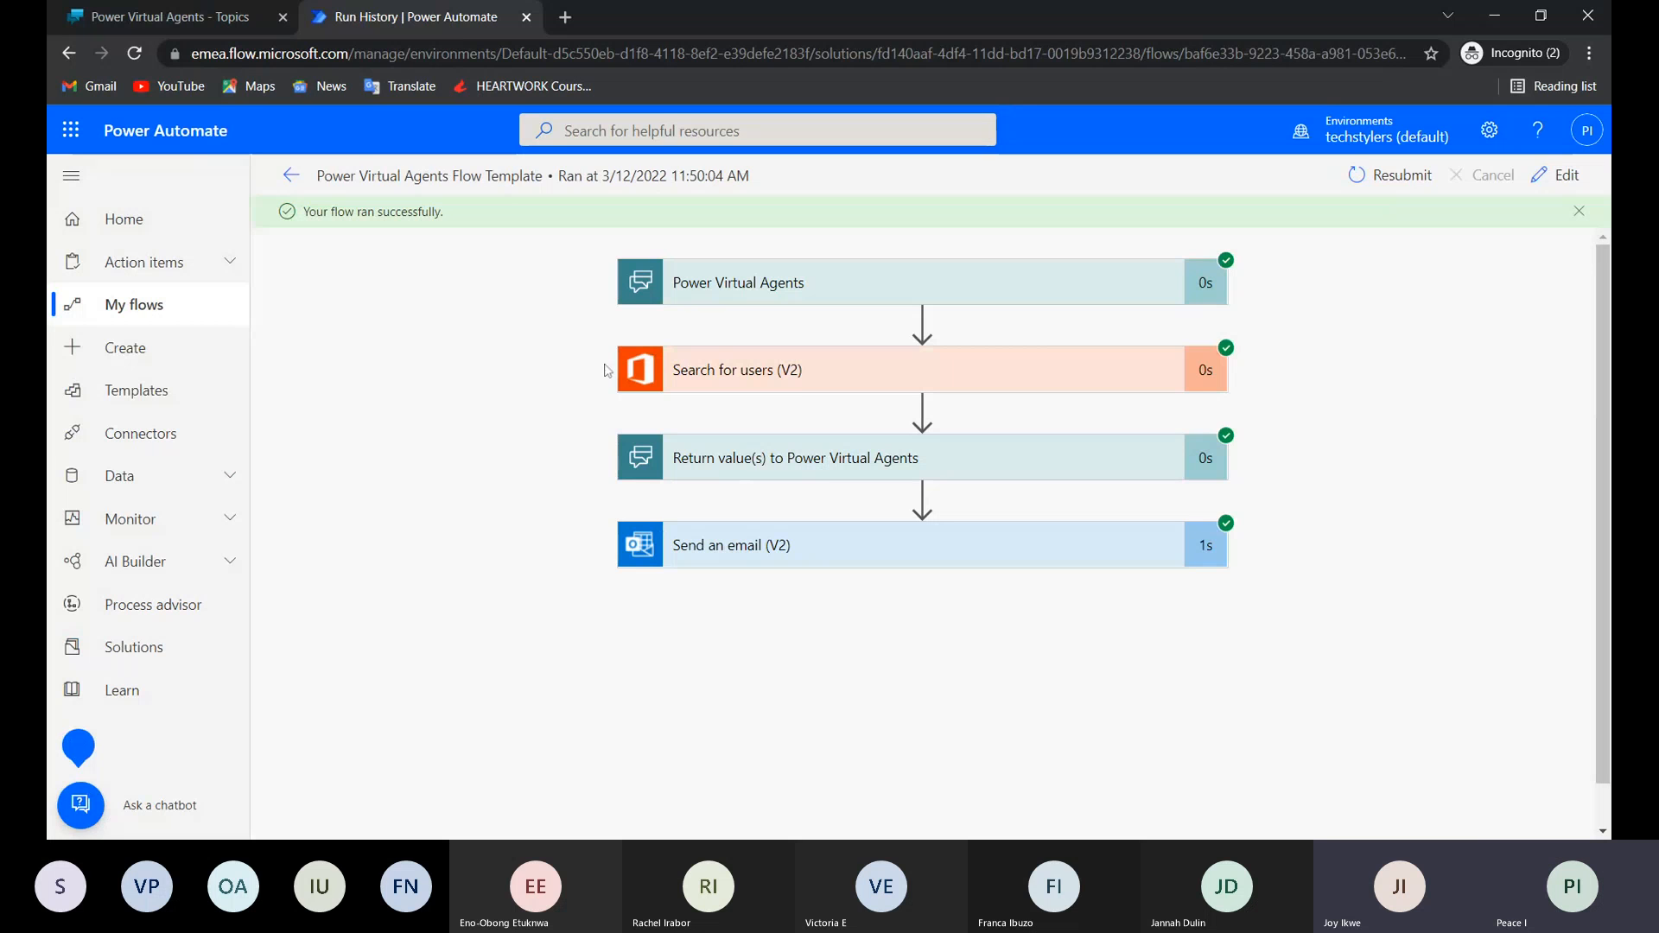
Return to the Lily bot in Power Virtual Agents and publish its latest content.
click(185, 26)
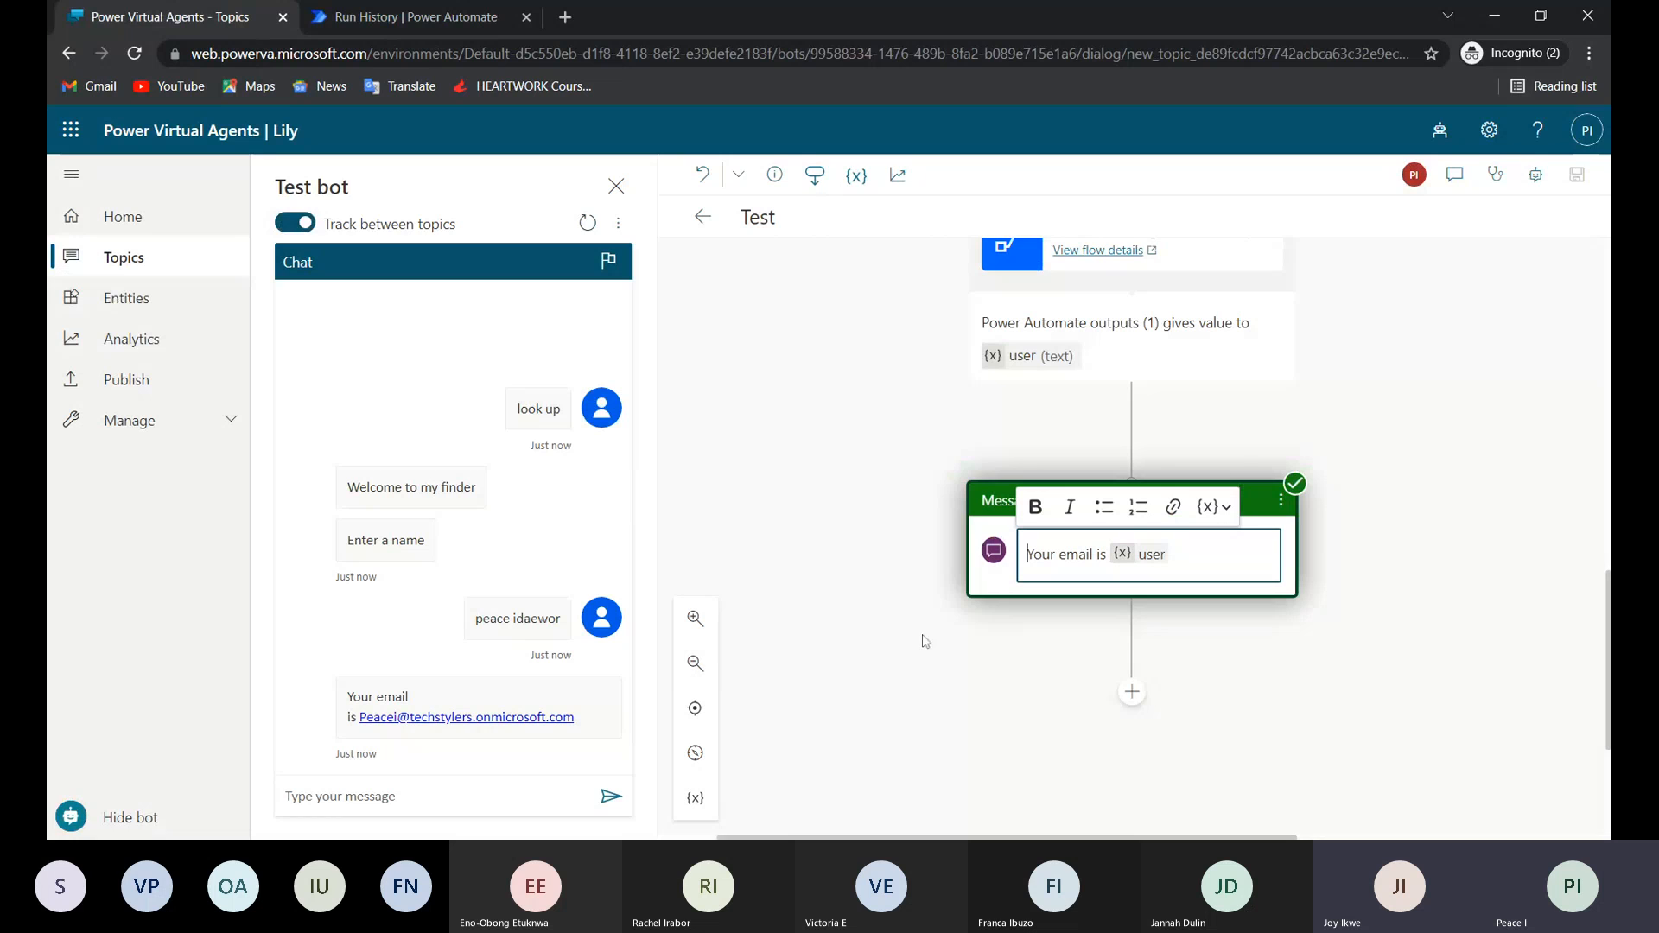
scroll(1264, 430, up, 5)
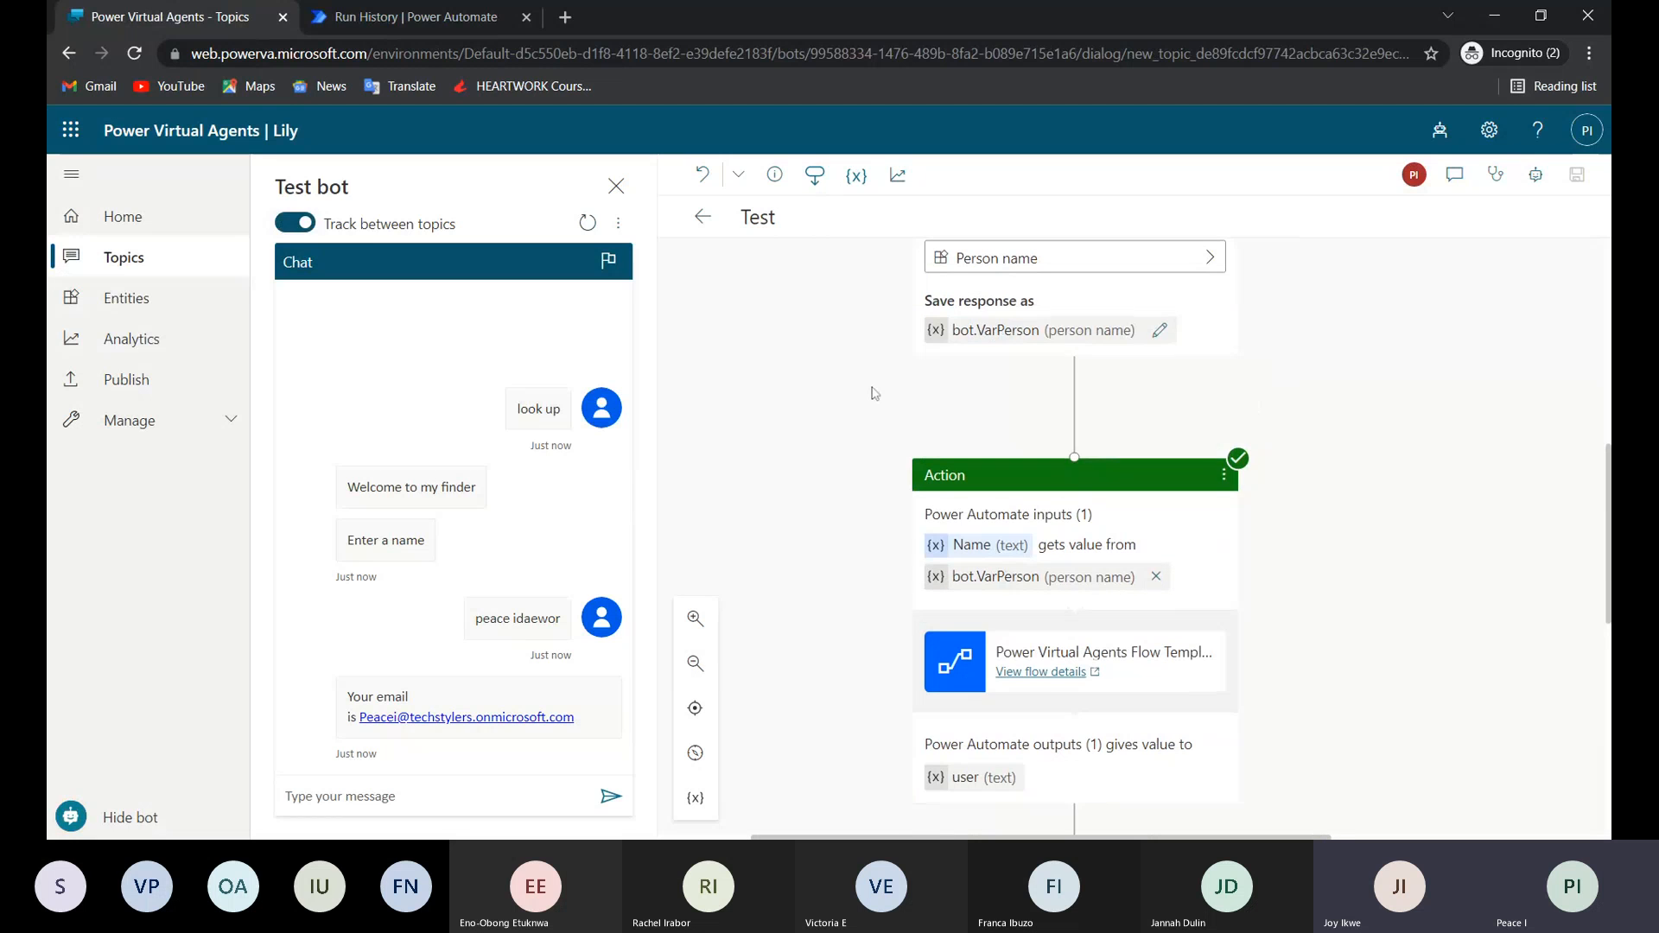
click(140, 385)
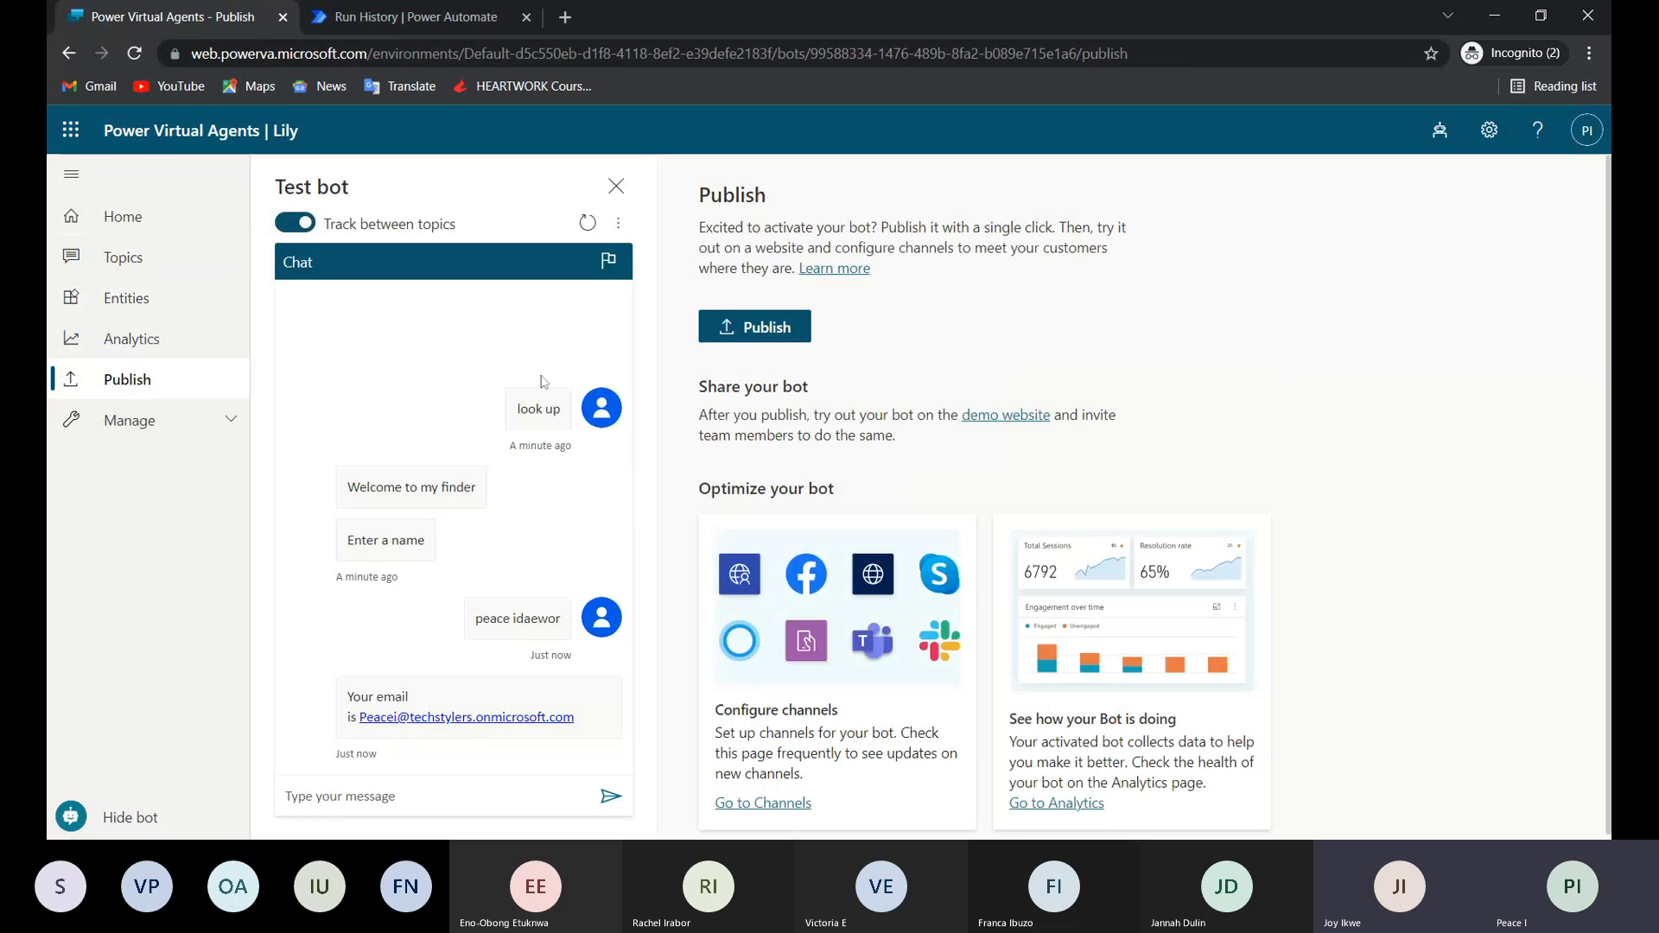
click(785, 329)
click(851, 518)
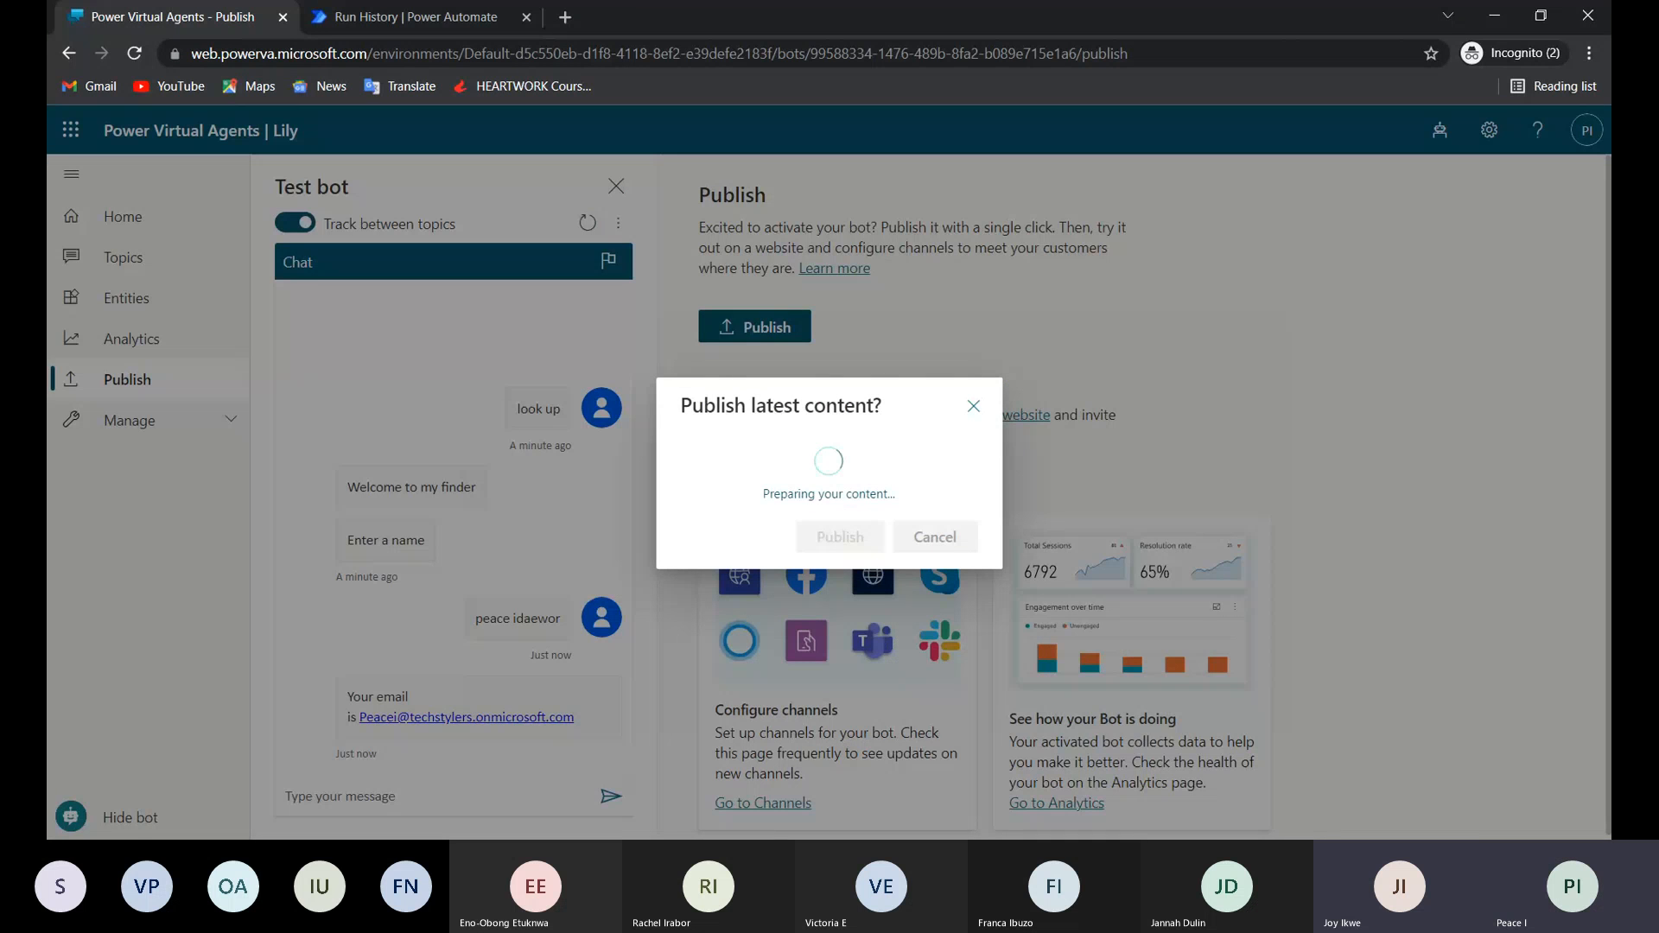
Review the bot's available channels, open the Demo website channel, and copy its share link.
scroll(756, 819, down, 1)
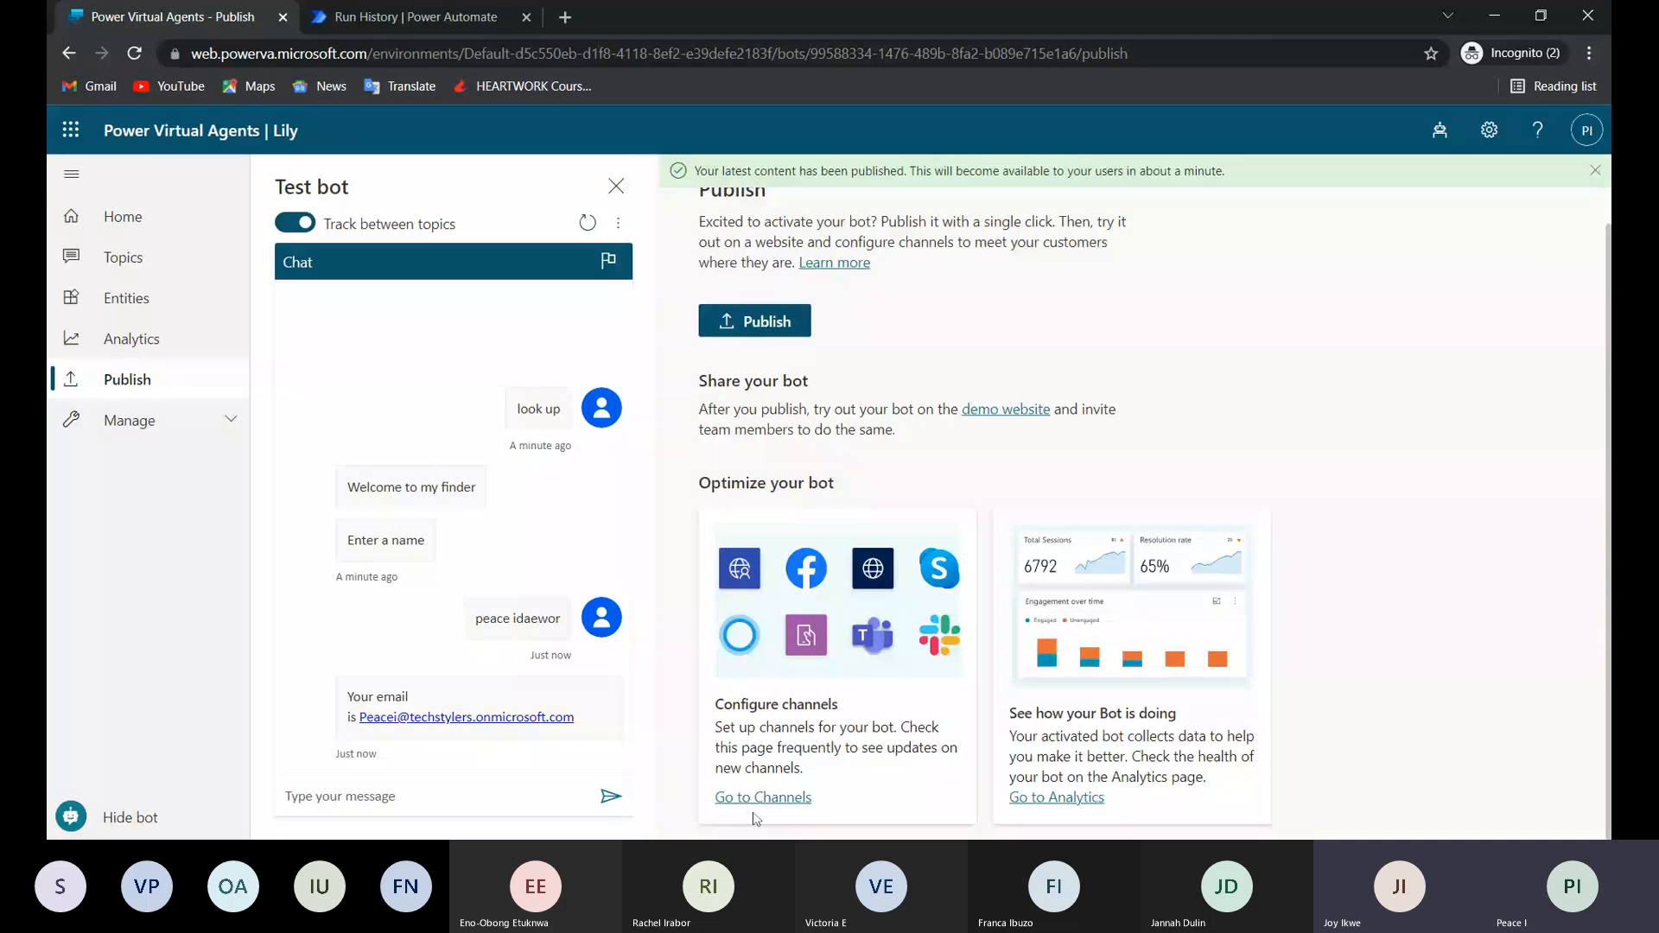
click(763, 796)
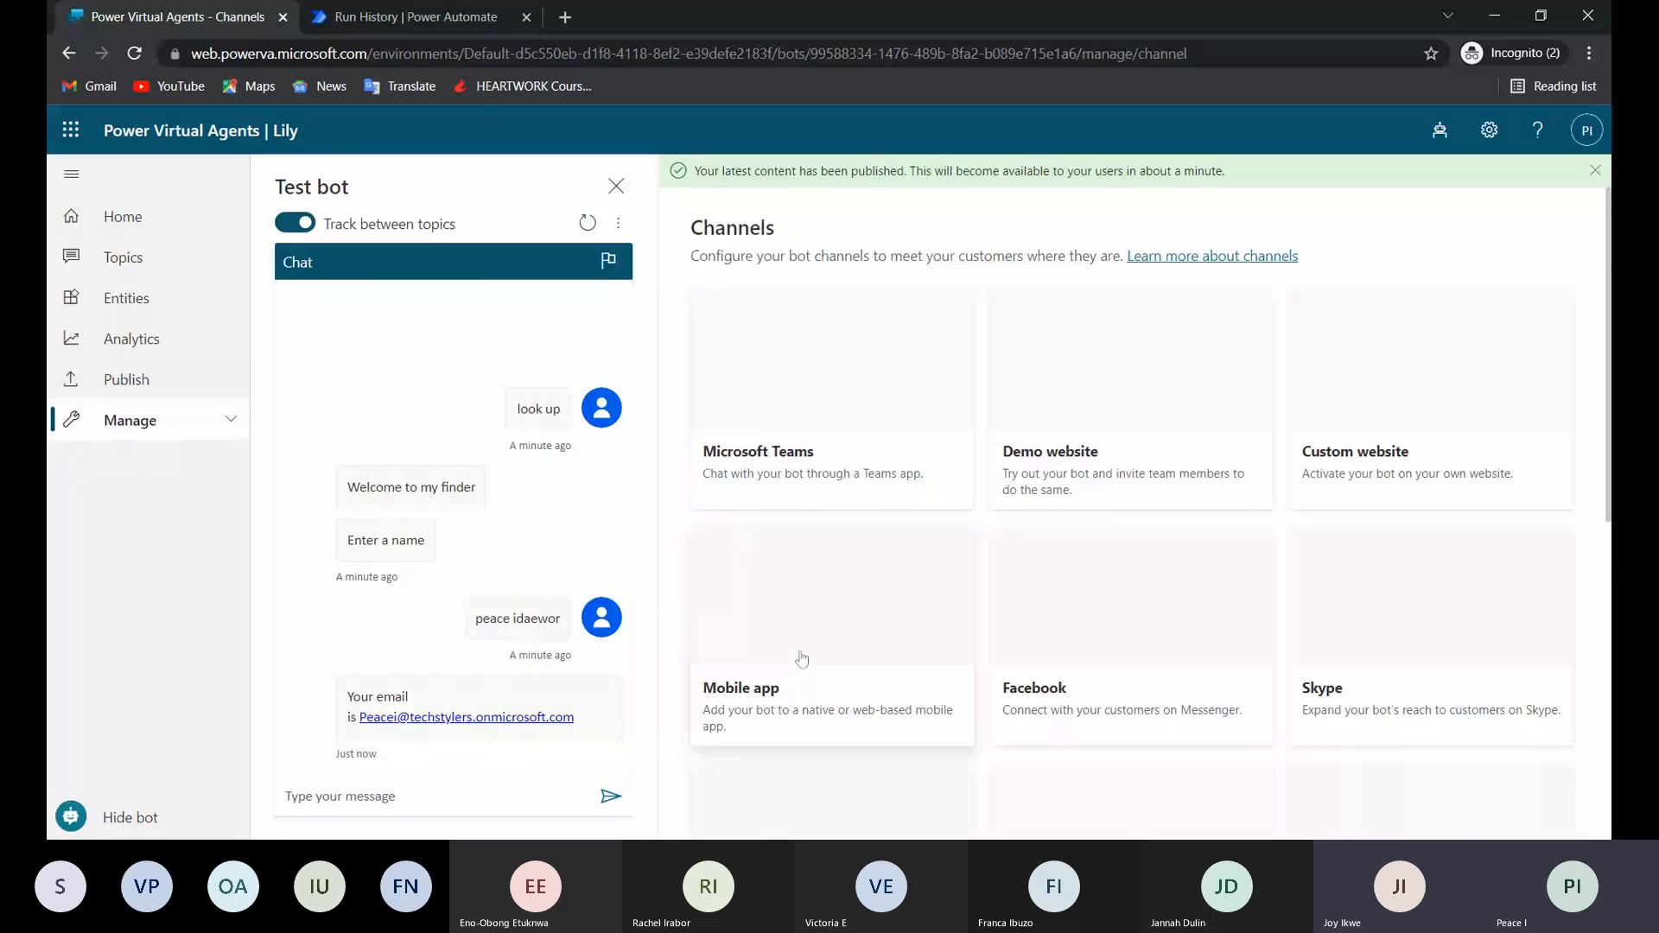
scroll(1136, 499, down, 1)
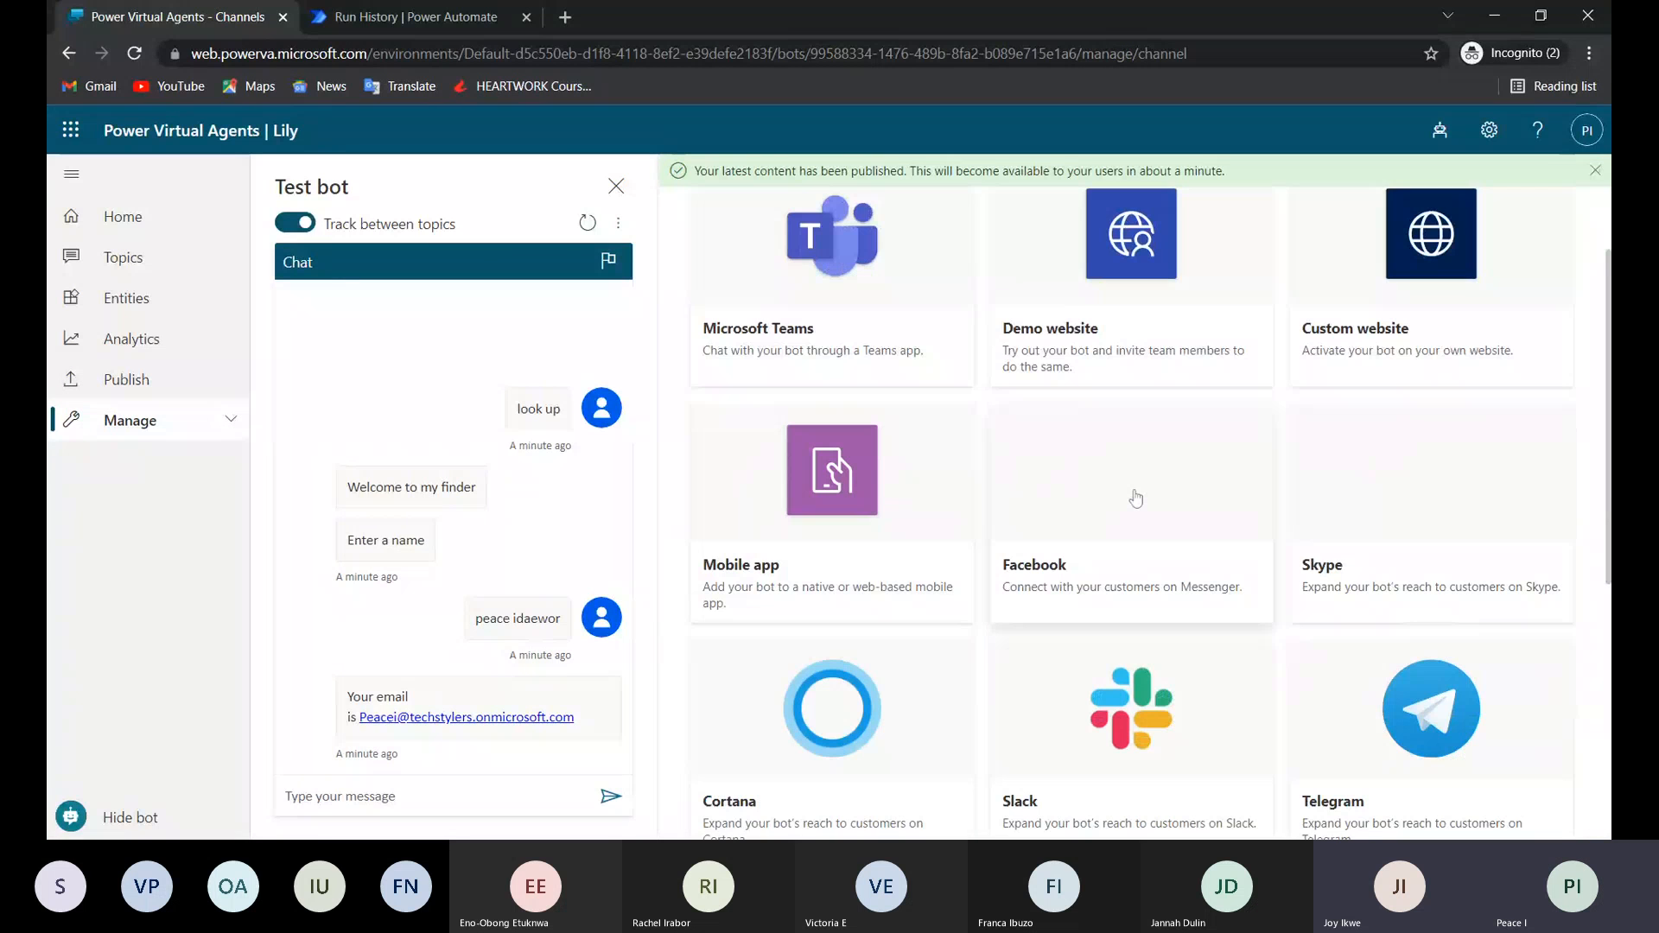
scroll(1136, 498, down, 4)
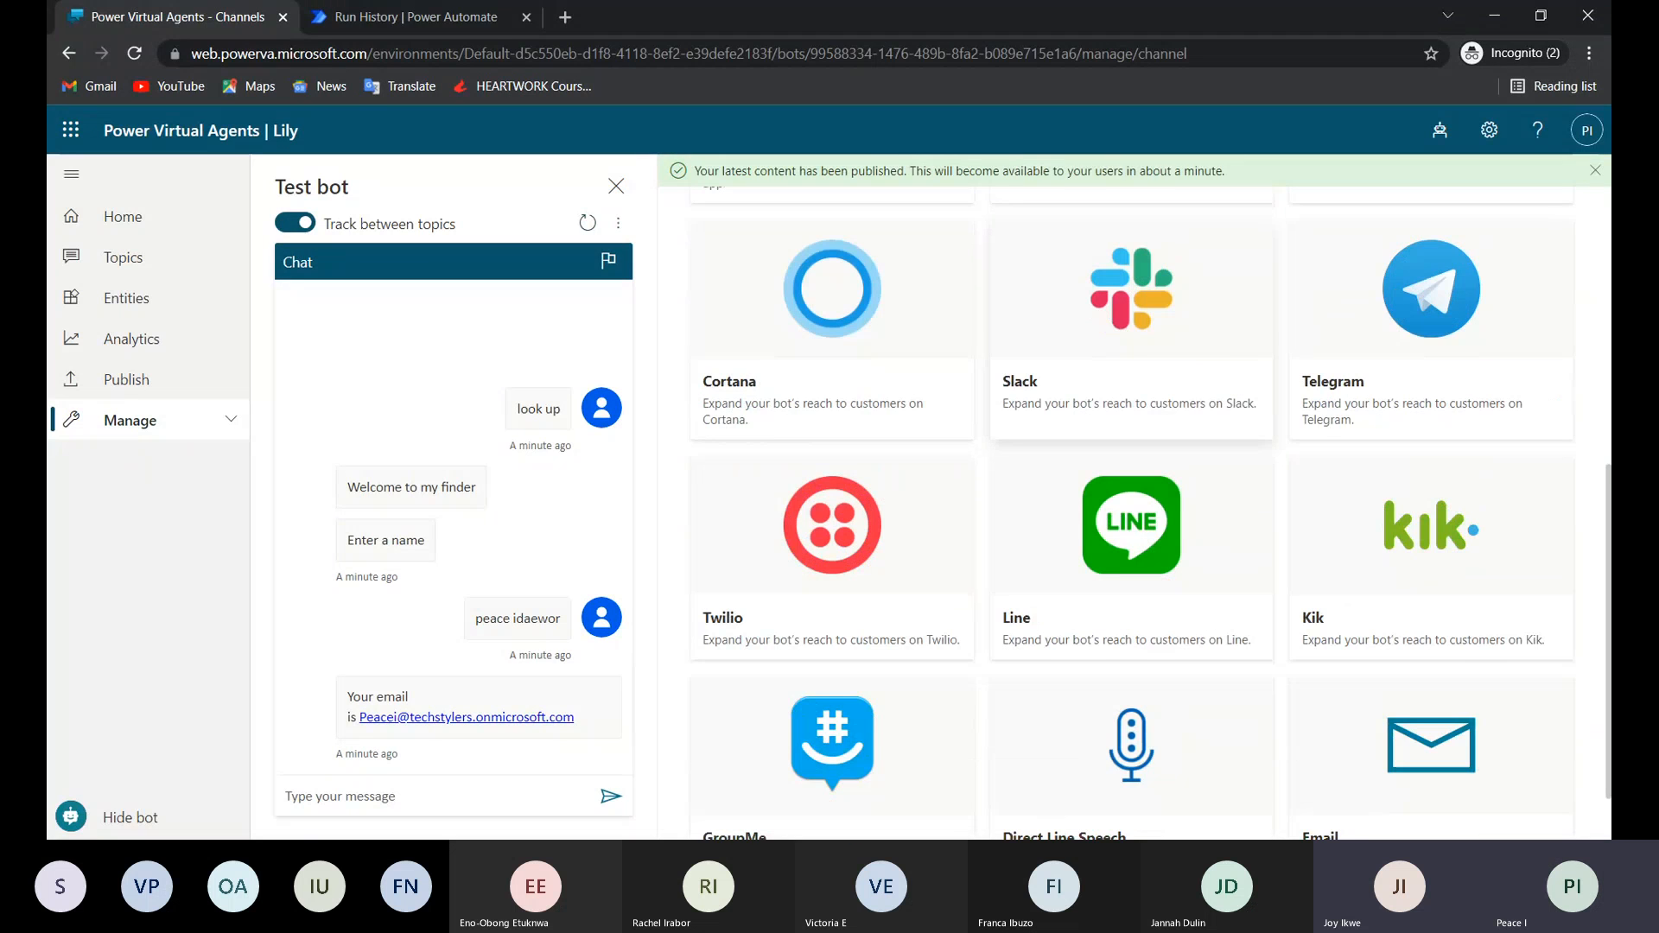
scroll(1152, 513, down, 1)
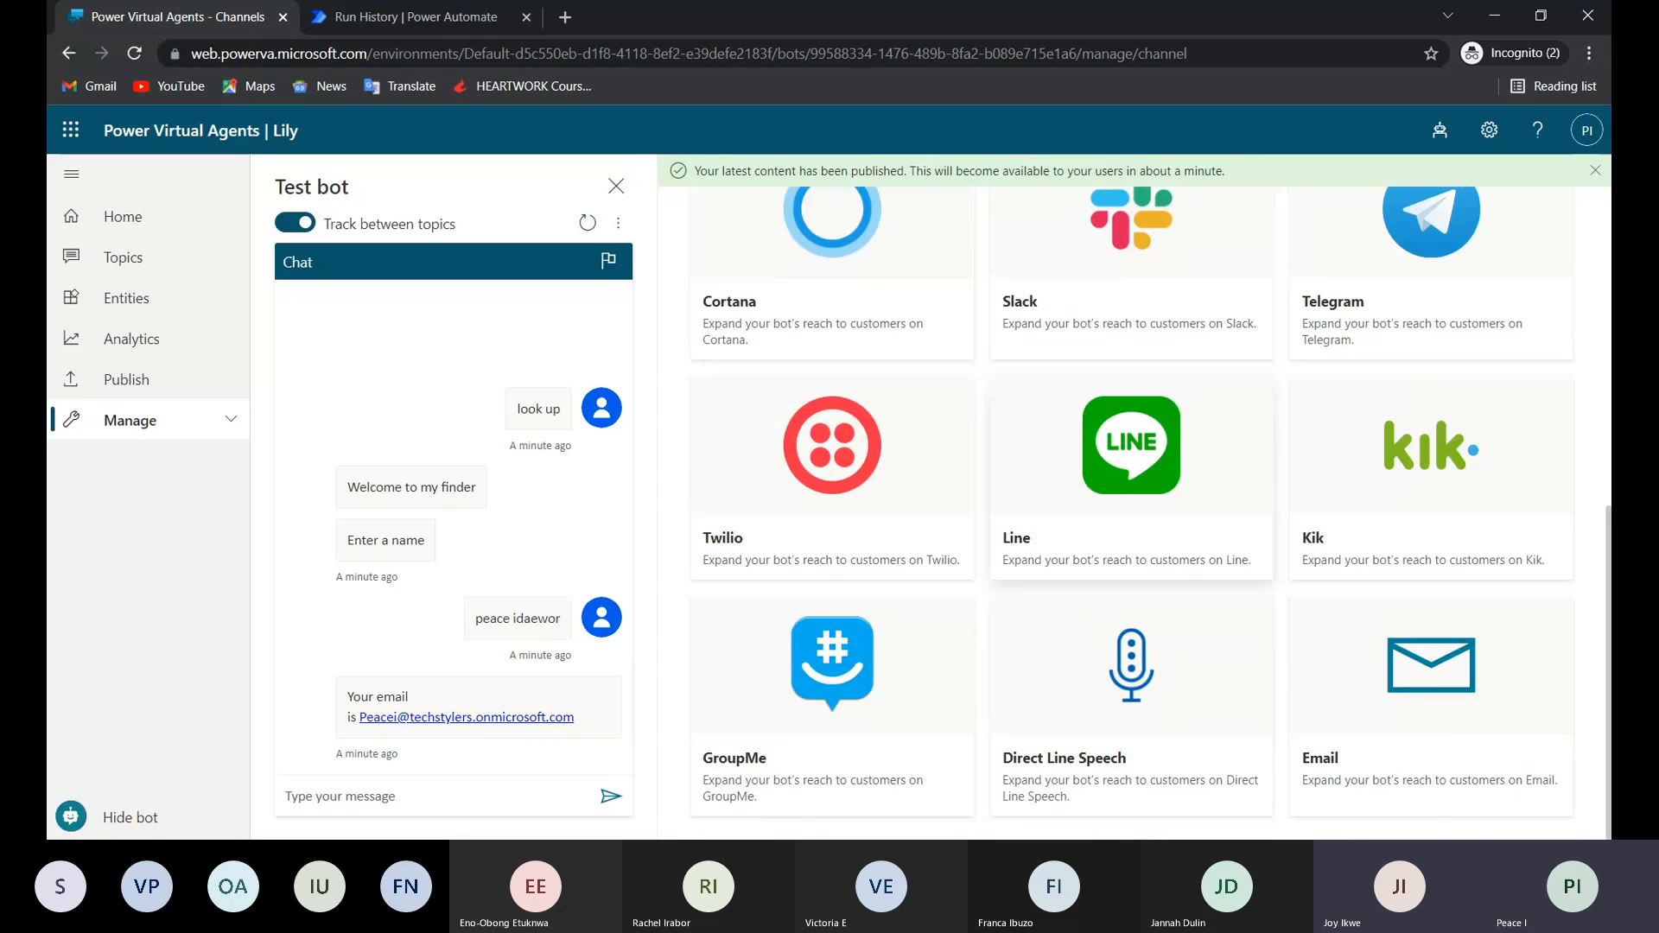
scroll(1131, 467, up, 7)
scroll(1130, 467, down, 2)
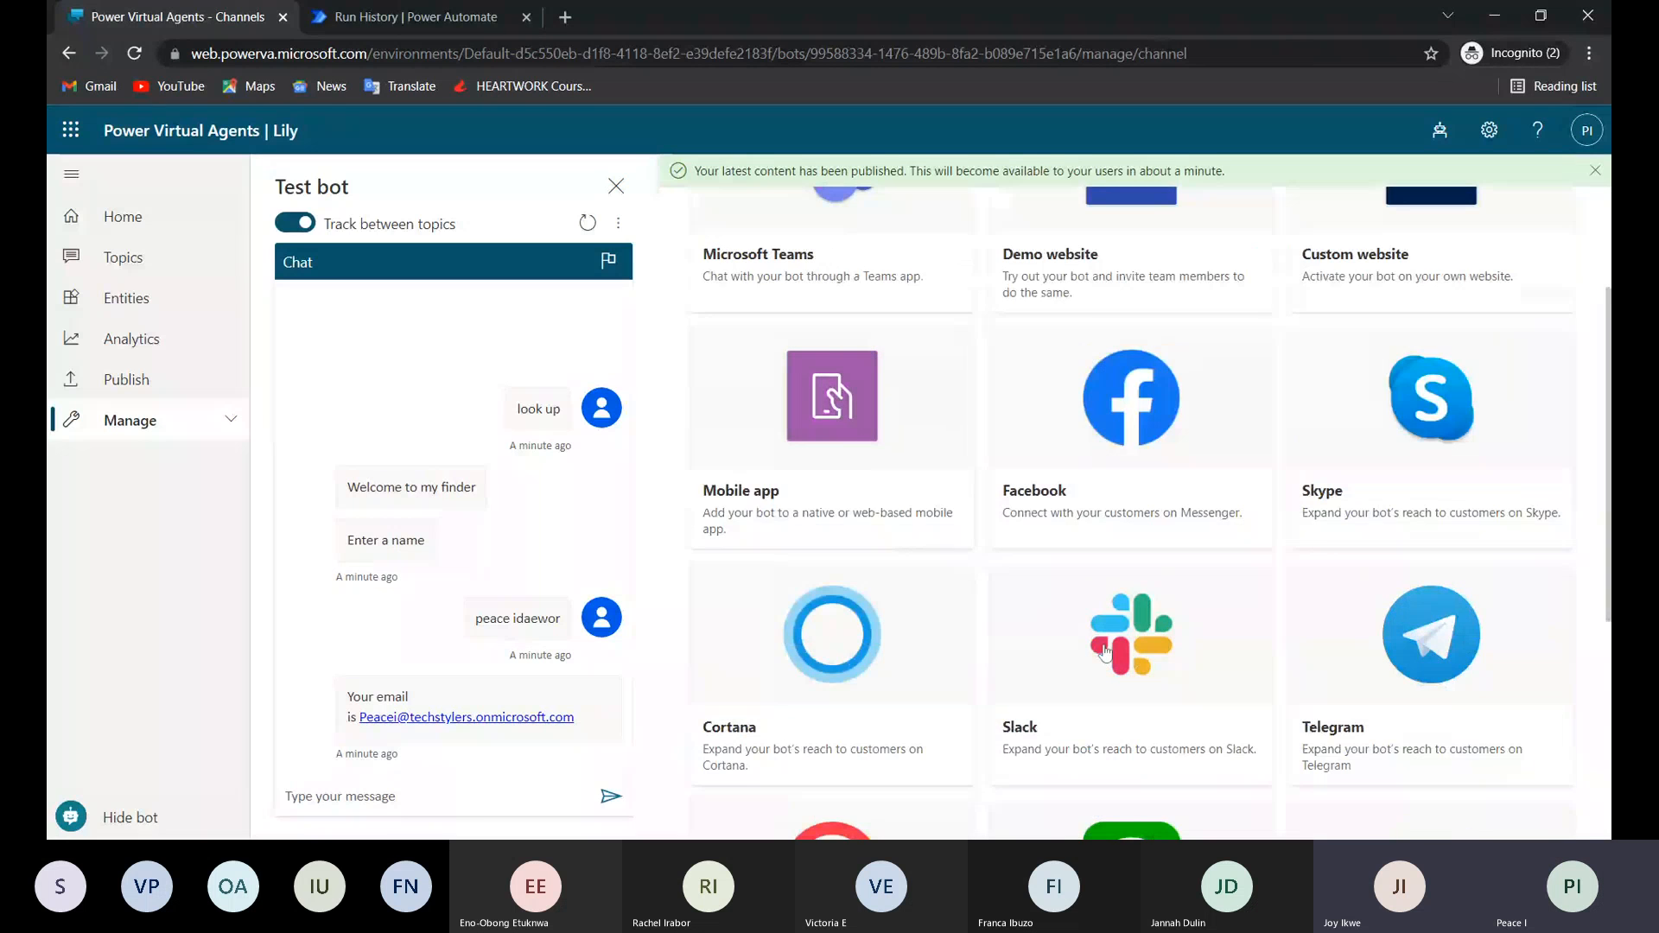
scroll(1105, 652, up, 2)
click(1057, 449)
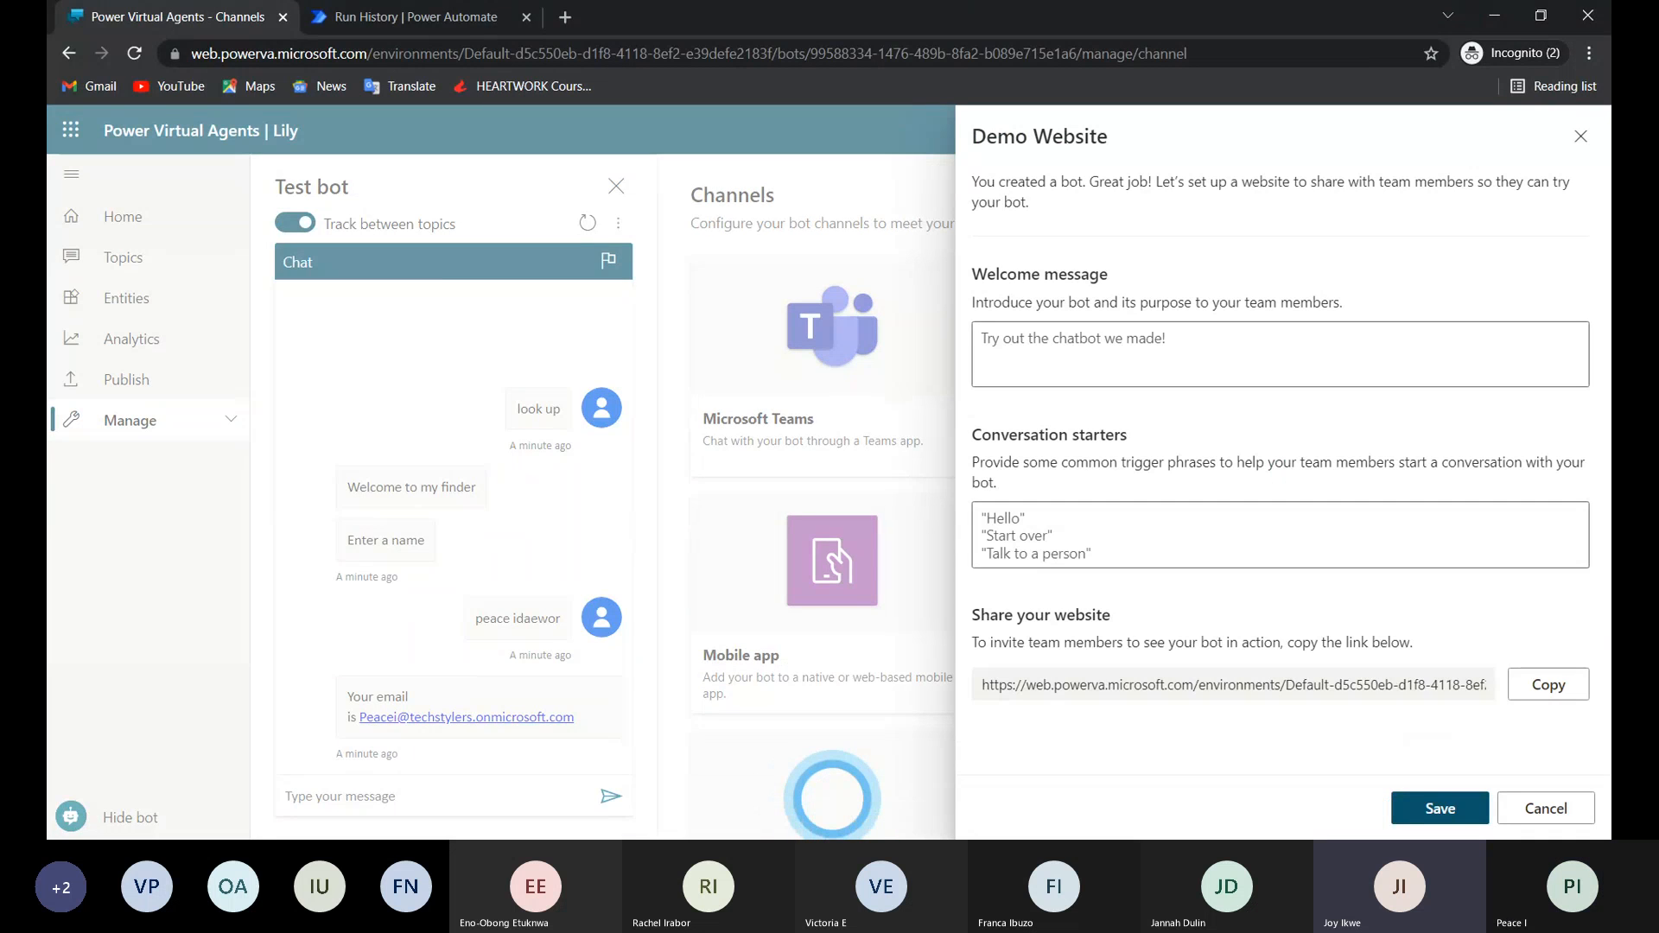
click(1548, 684)
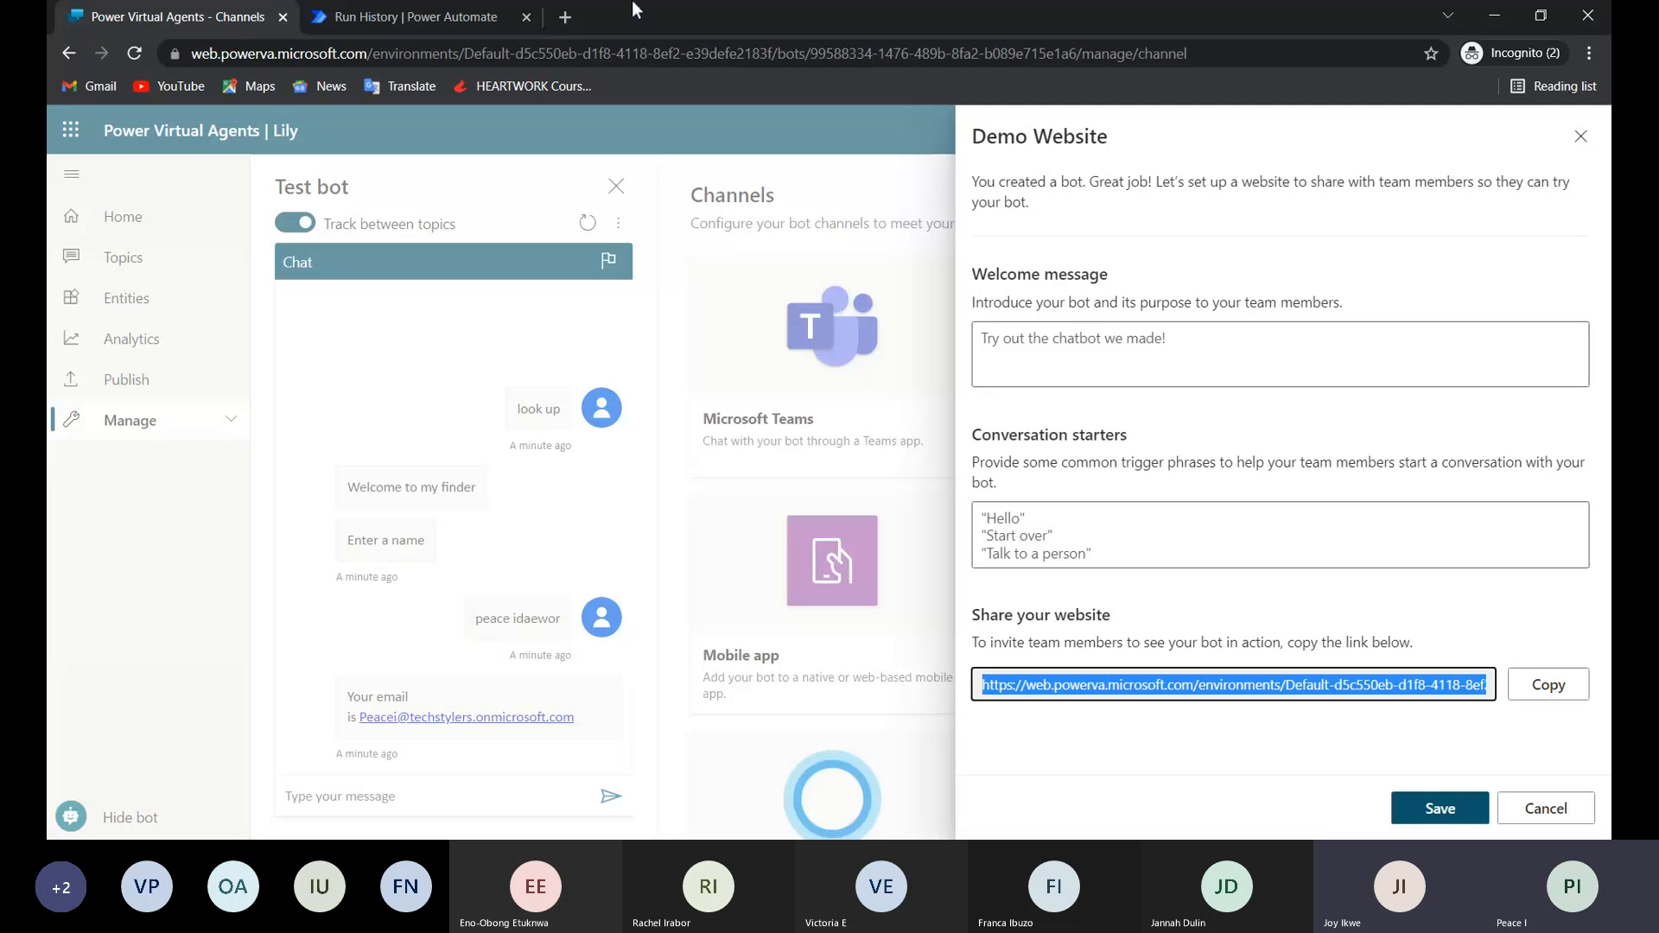
Open the copied demo website link in a new browser tab and send the bot the message "hello".
click(565, 16)
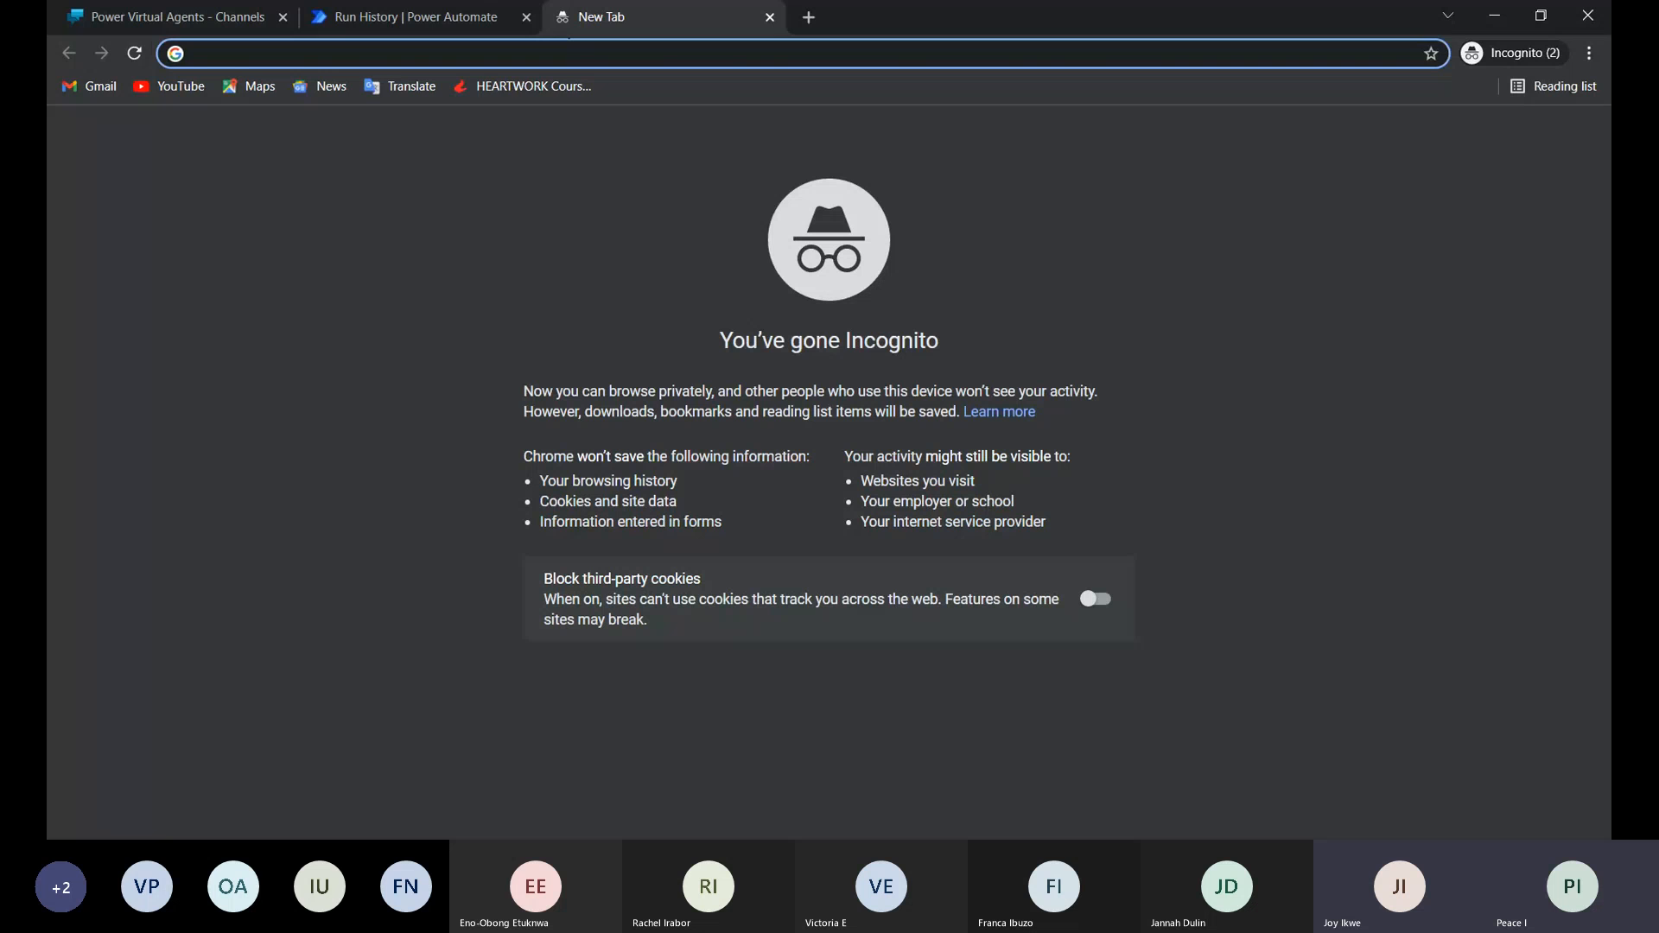
key(ctrl+v)
key(Return)
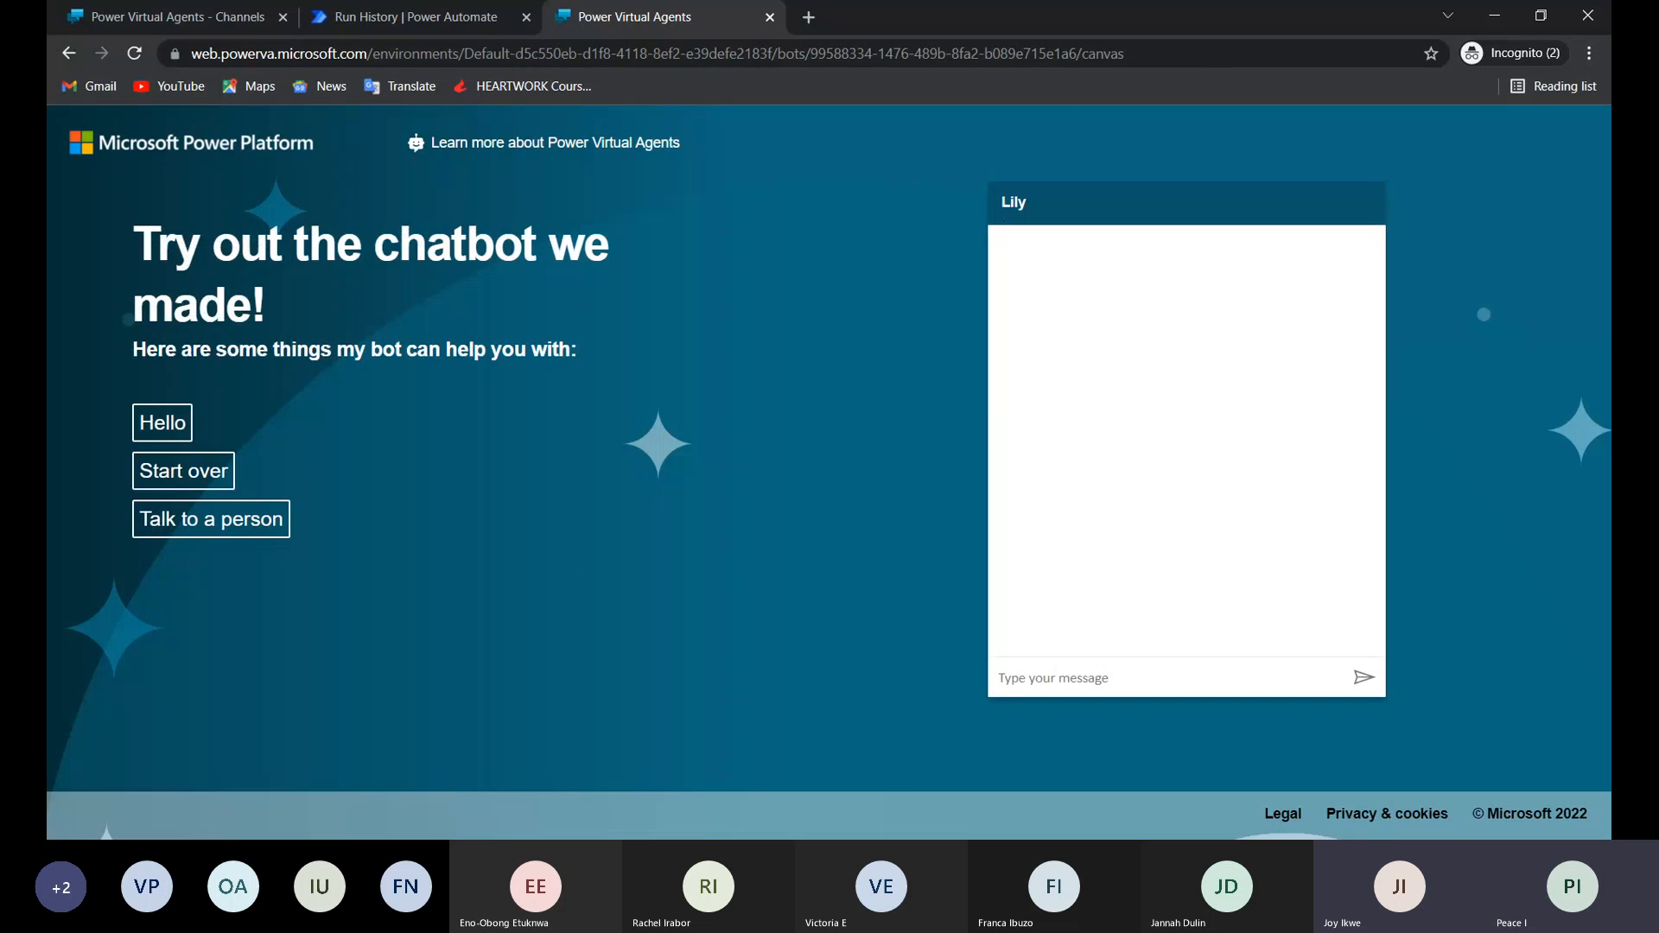
click(1038, 694)
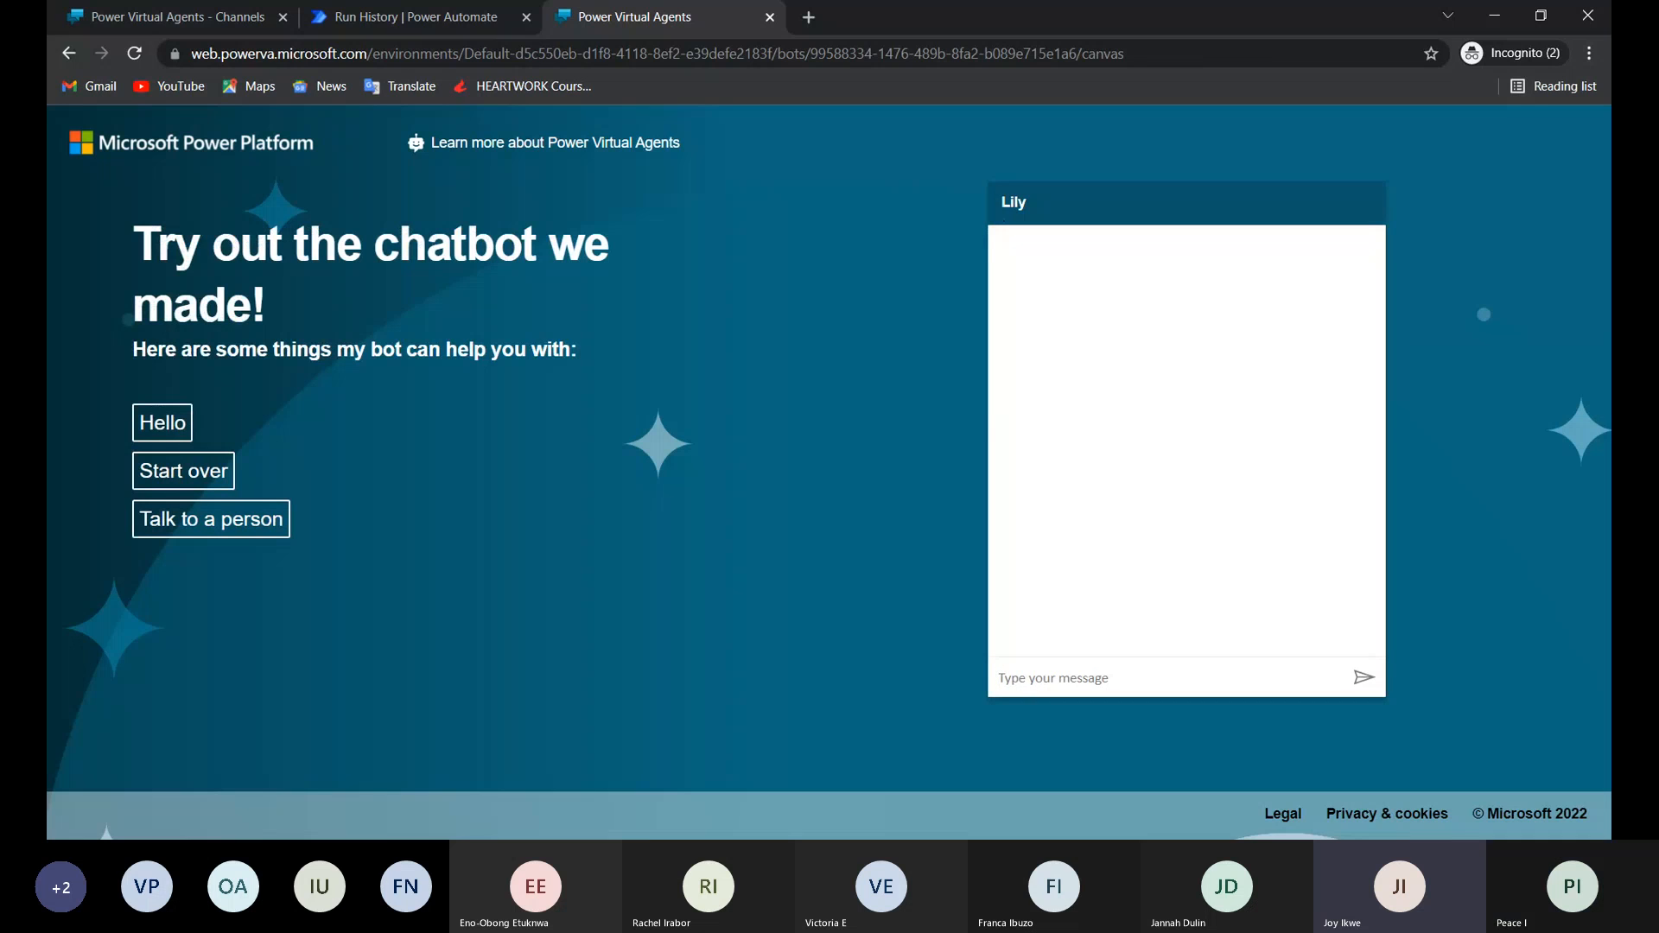
text(hello)
key(Return)
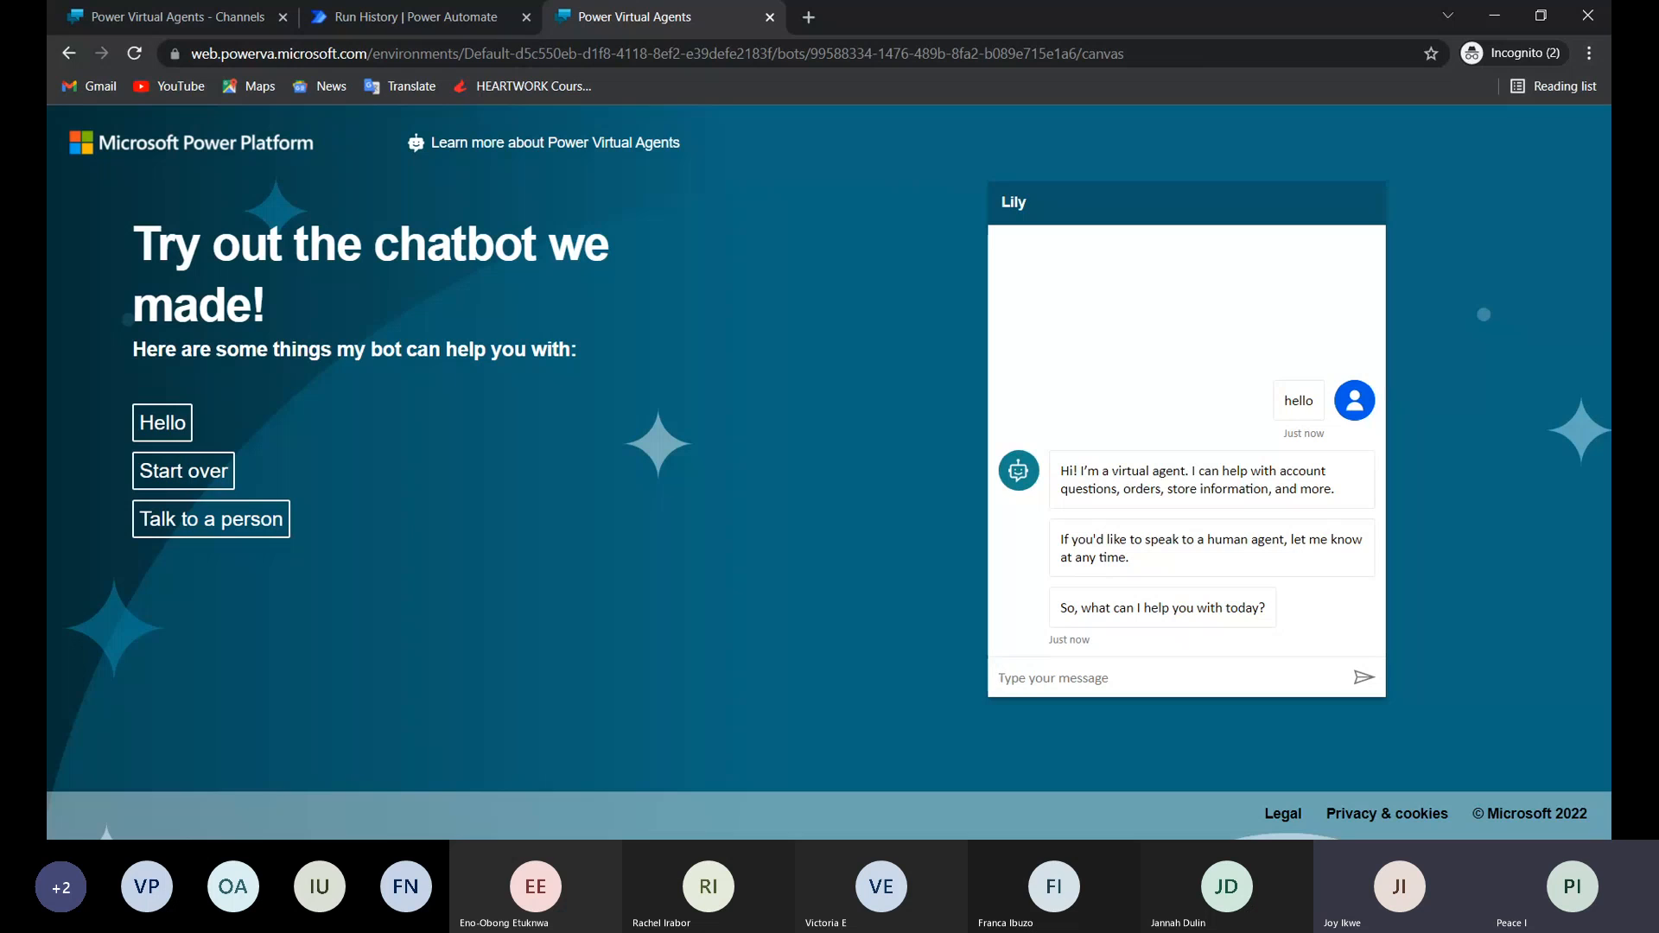
Trigger the finder topic with "look up" and answer the name question with the person's first name.
text(I)
text(look)
text( up)
key(Return)
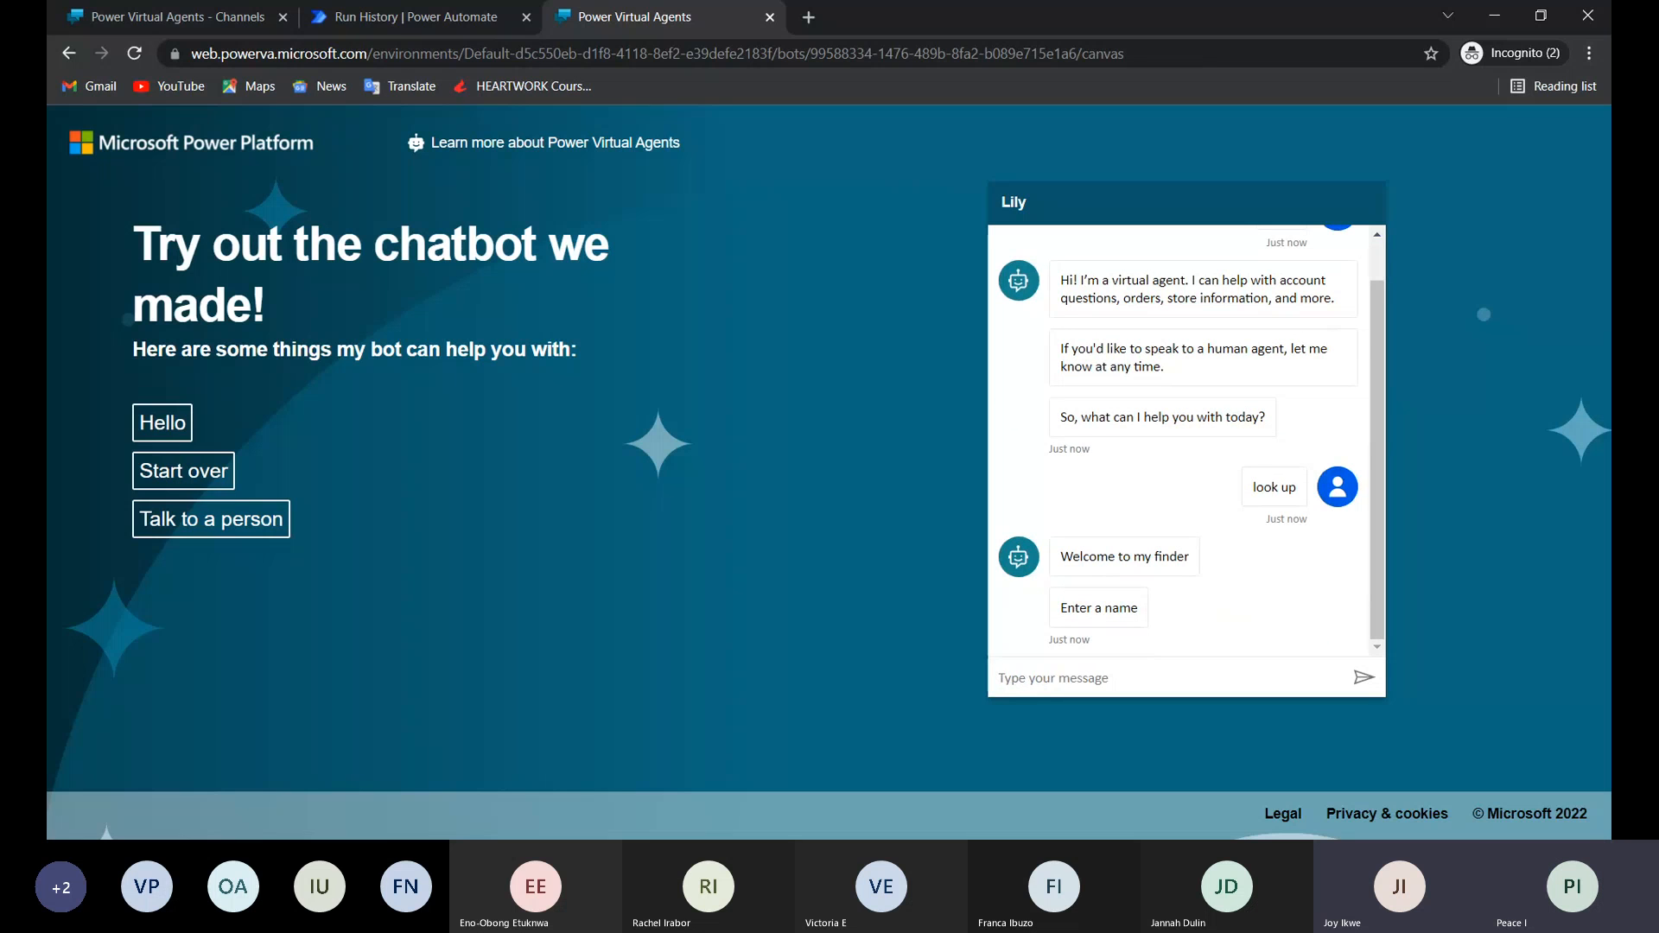
text(Peace)
key(Return)
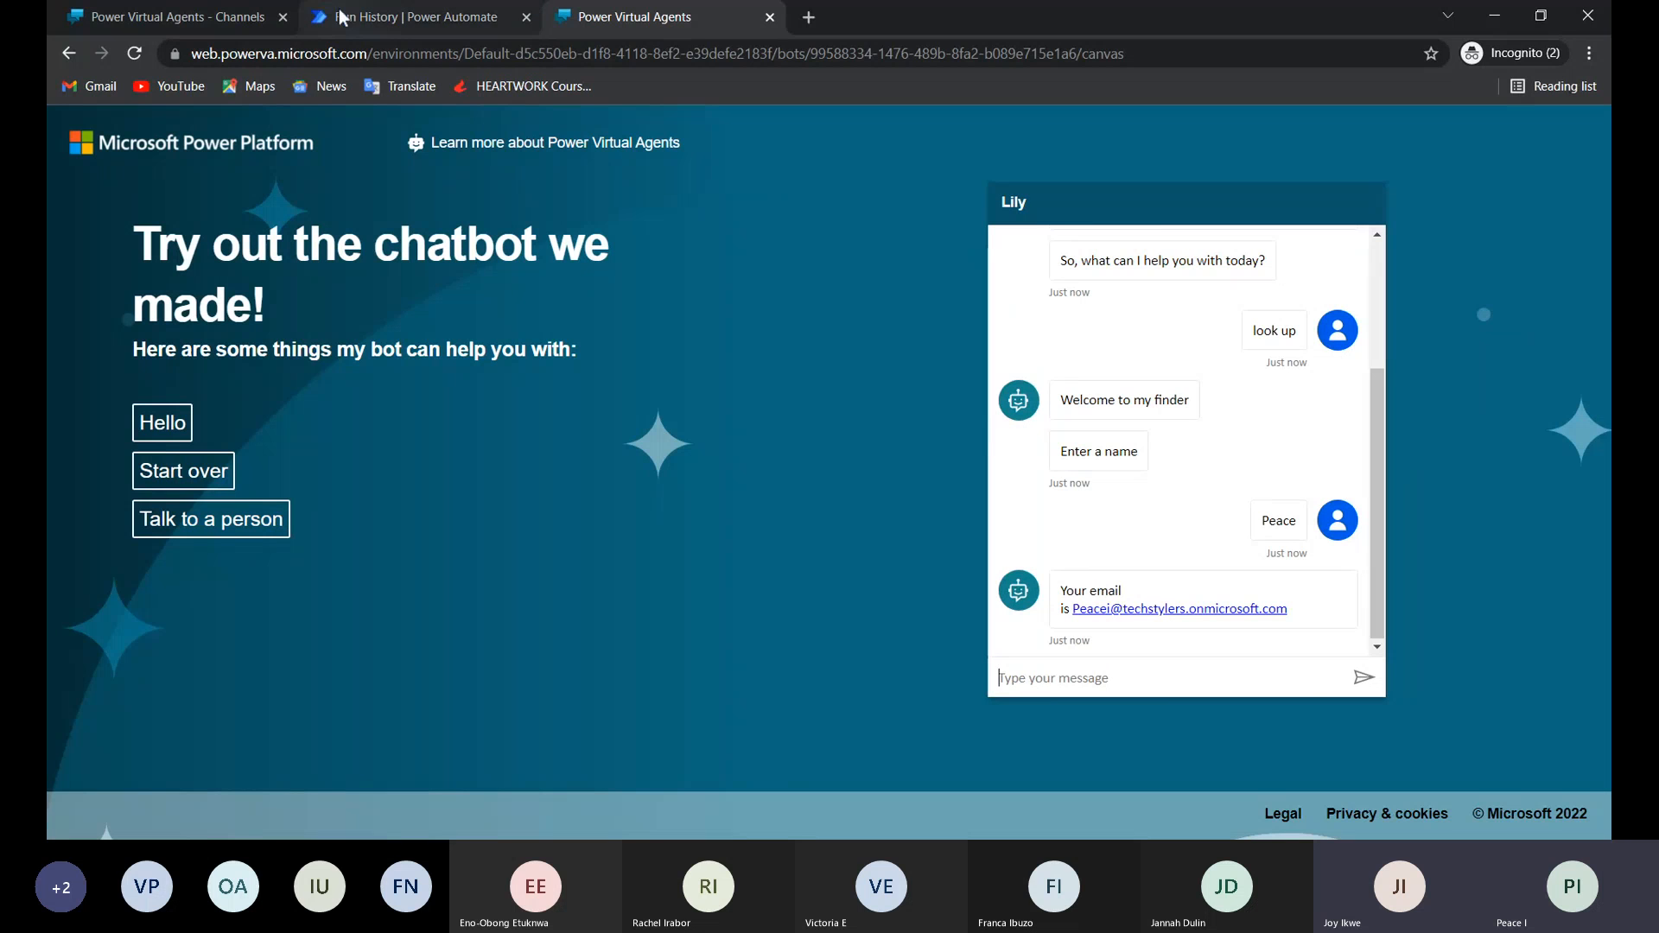
Return to the Lily bot, close the Demo Website settings, and review the Summary, Topic triggering, Customer Satisfaction, Sessions and Billing analytics.
click(170, 16)
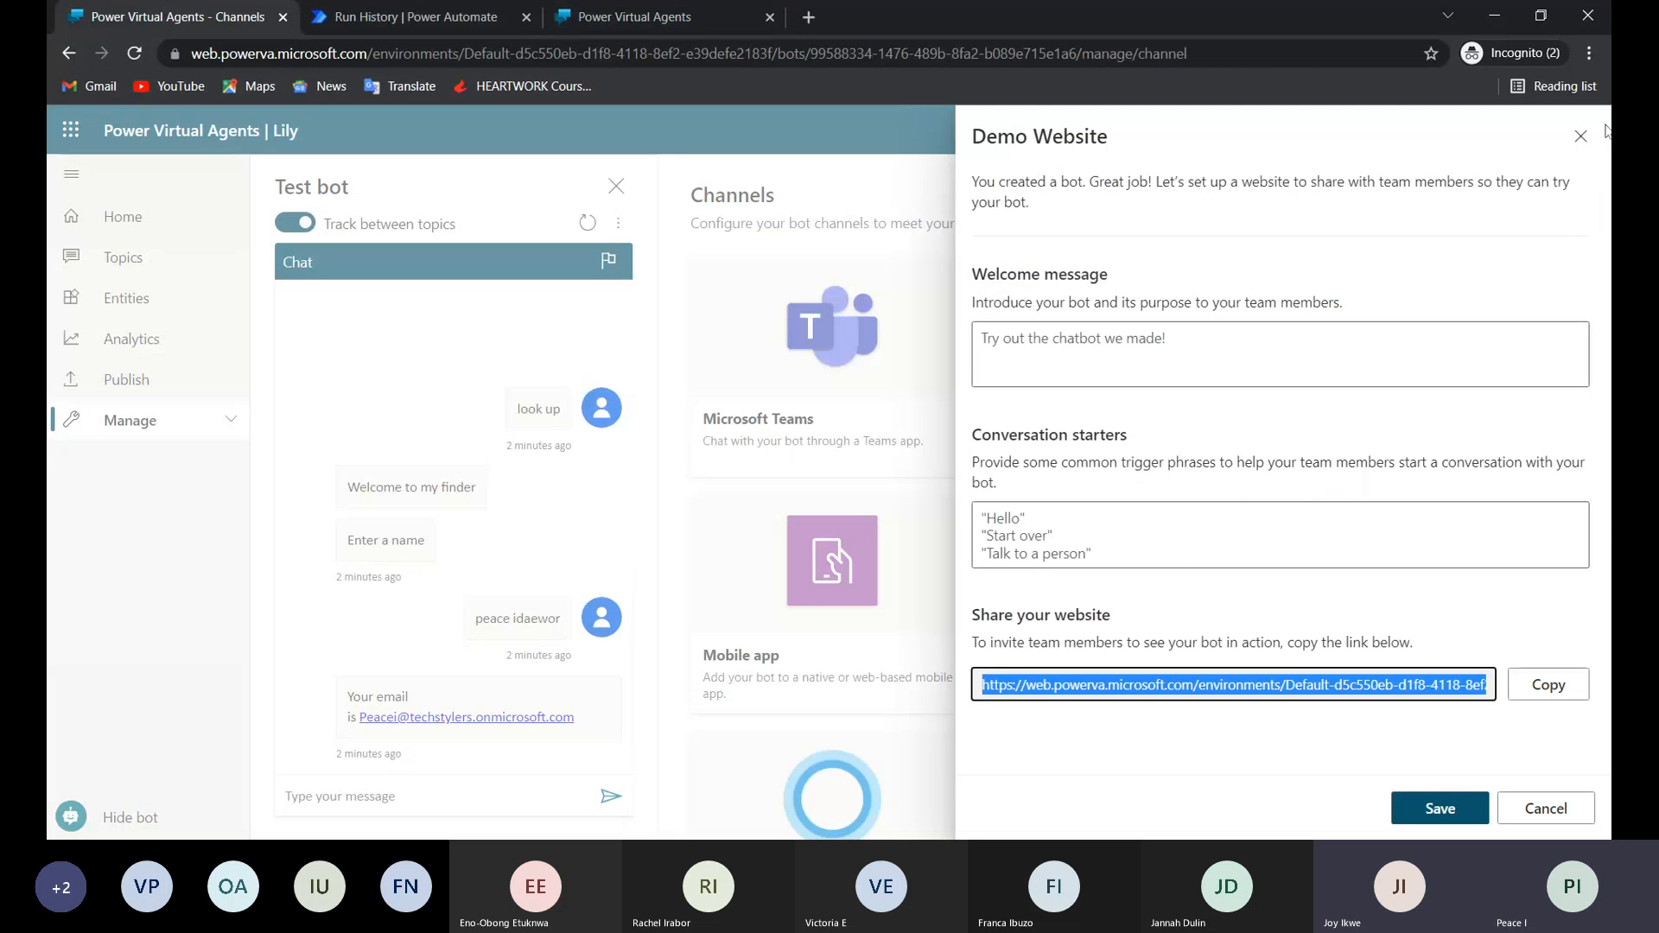
click(1581, 136)
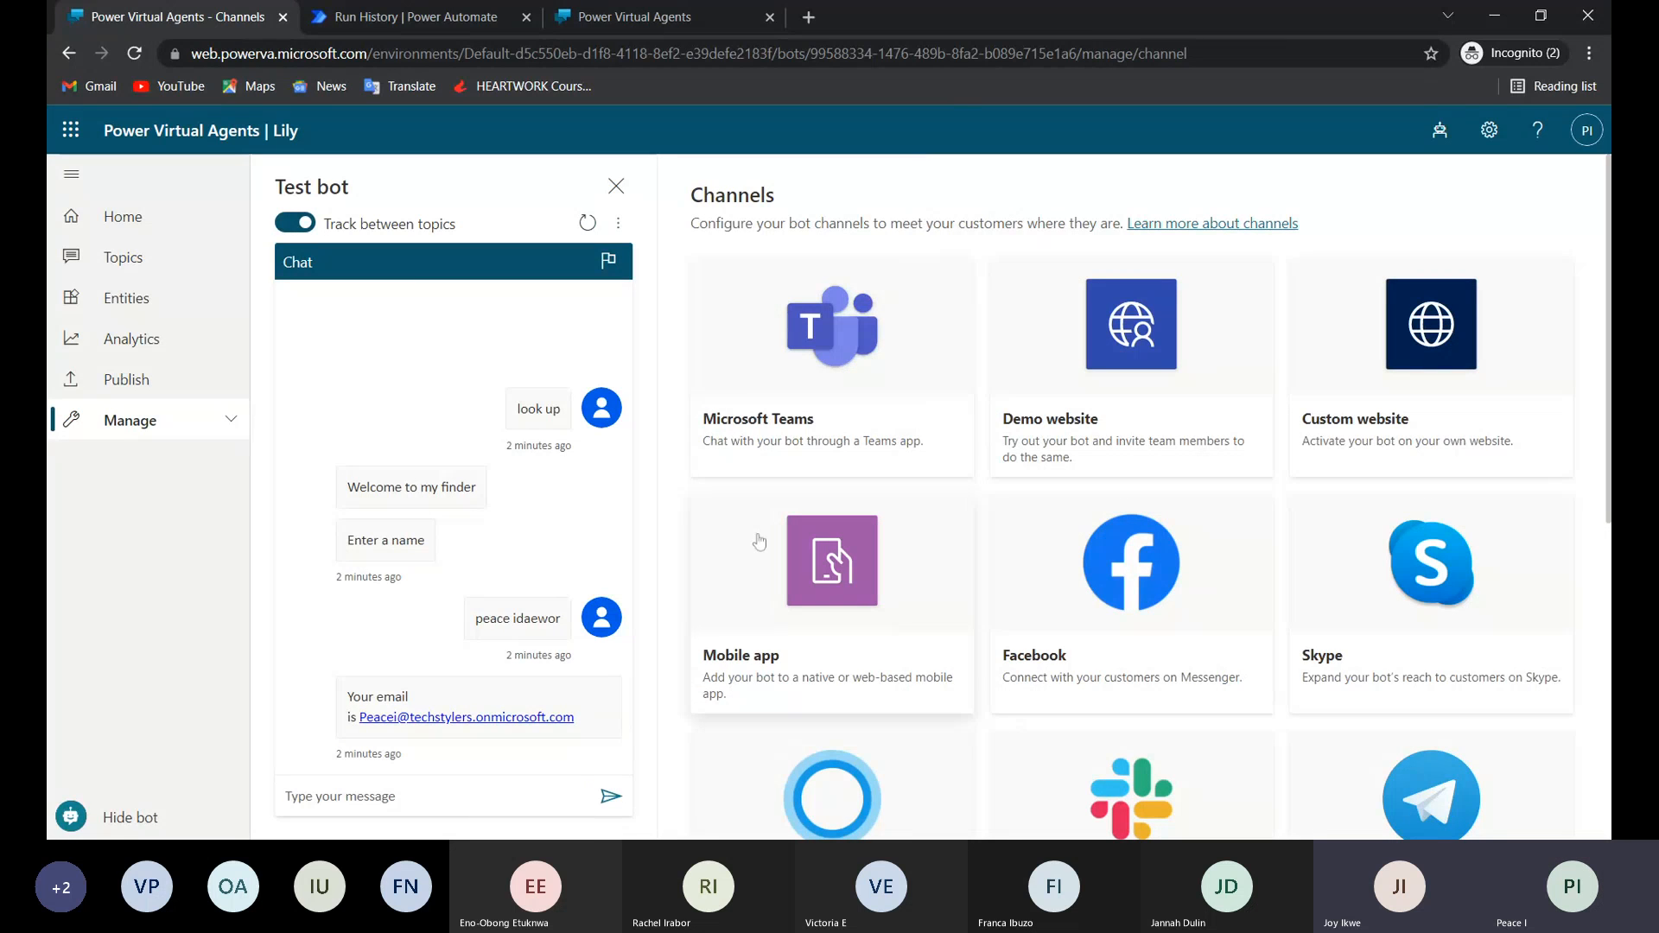
click(126, 346)
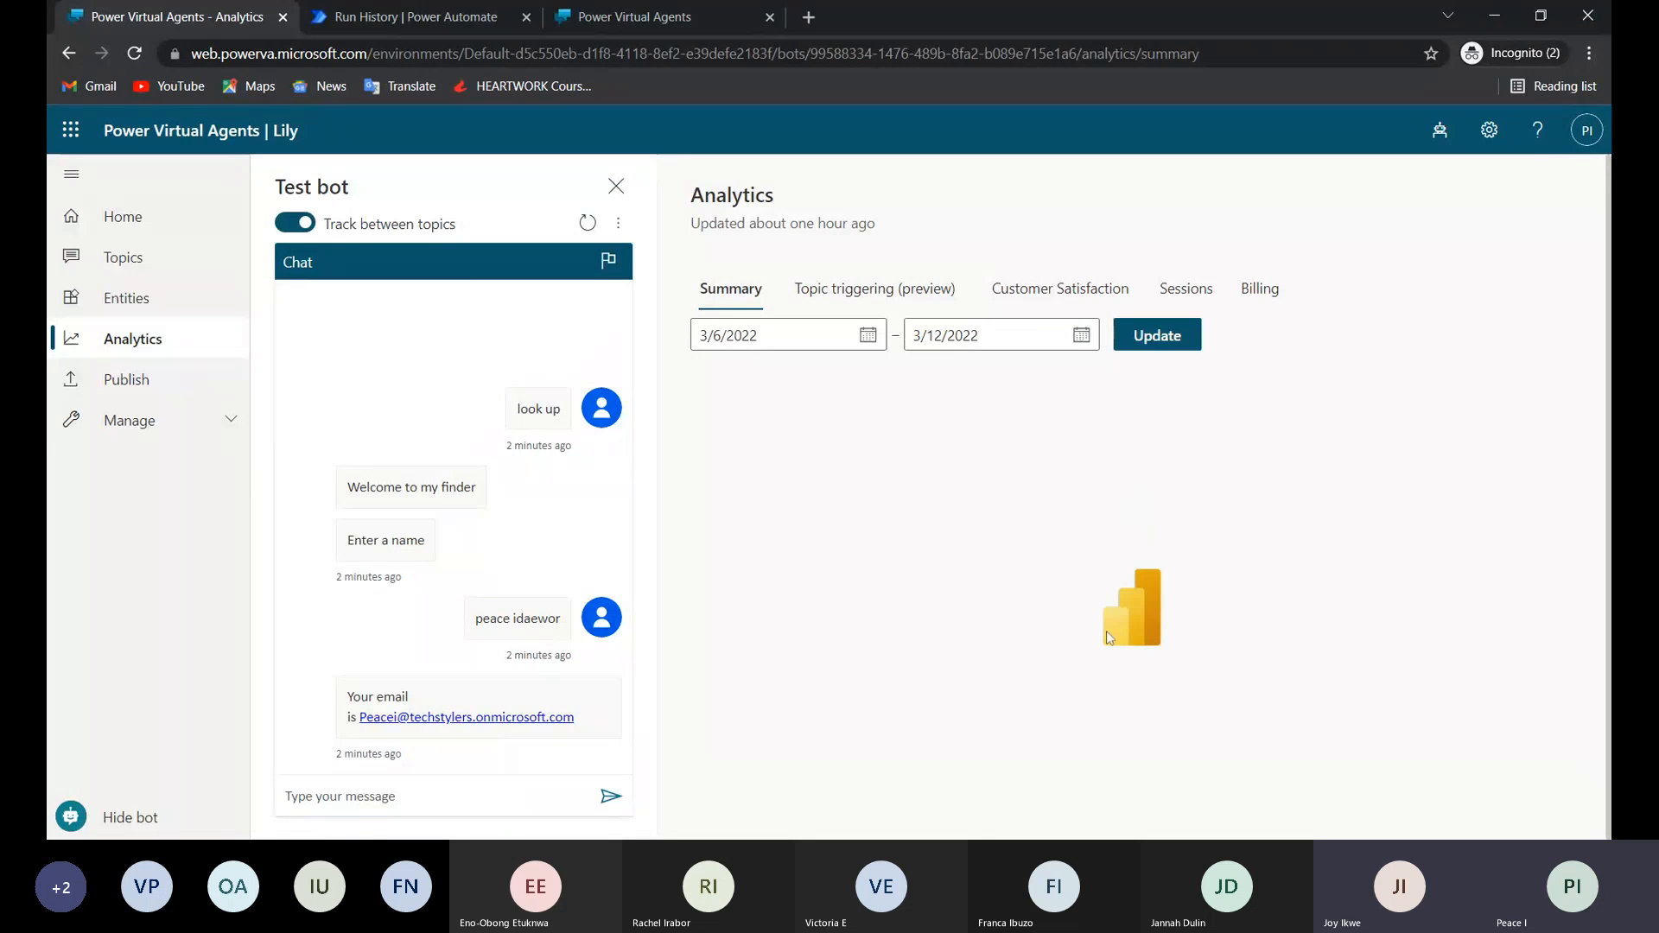
click(843, 298)
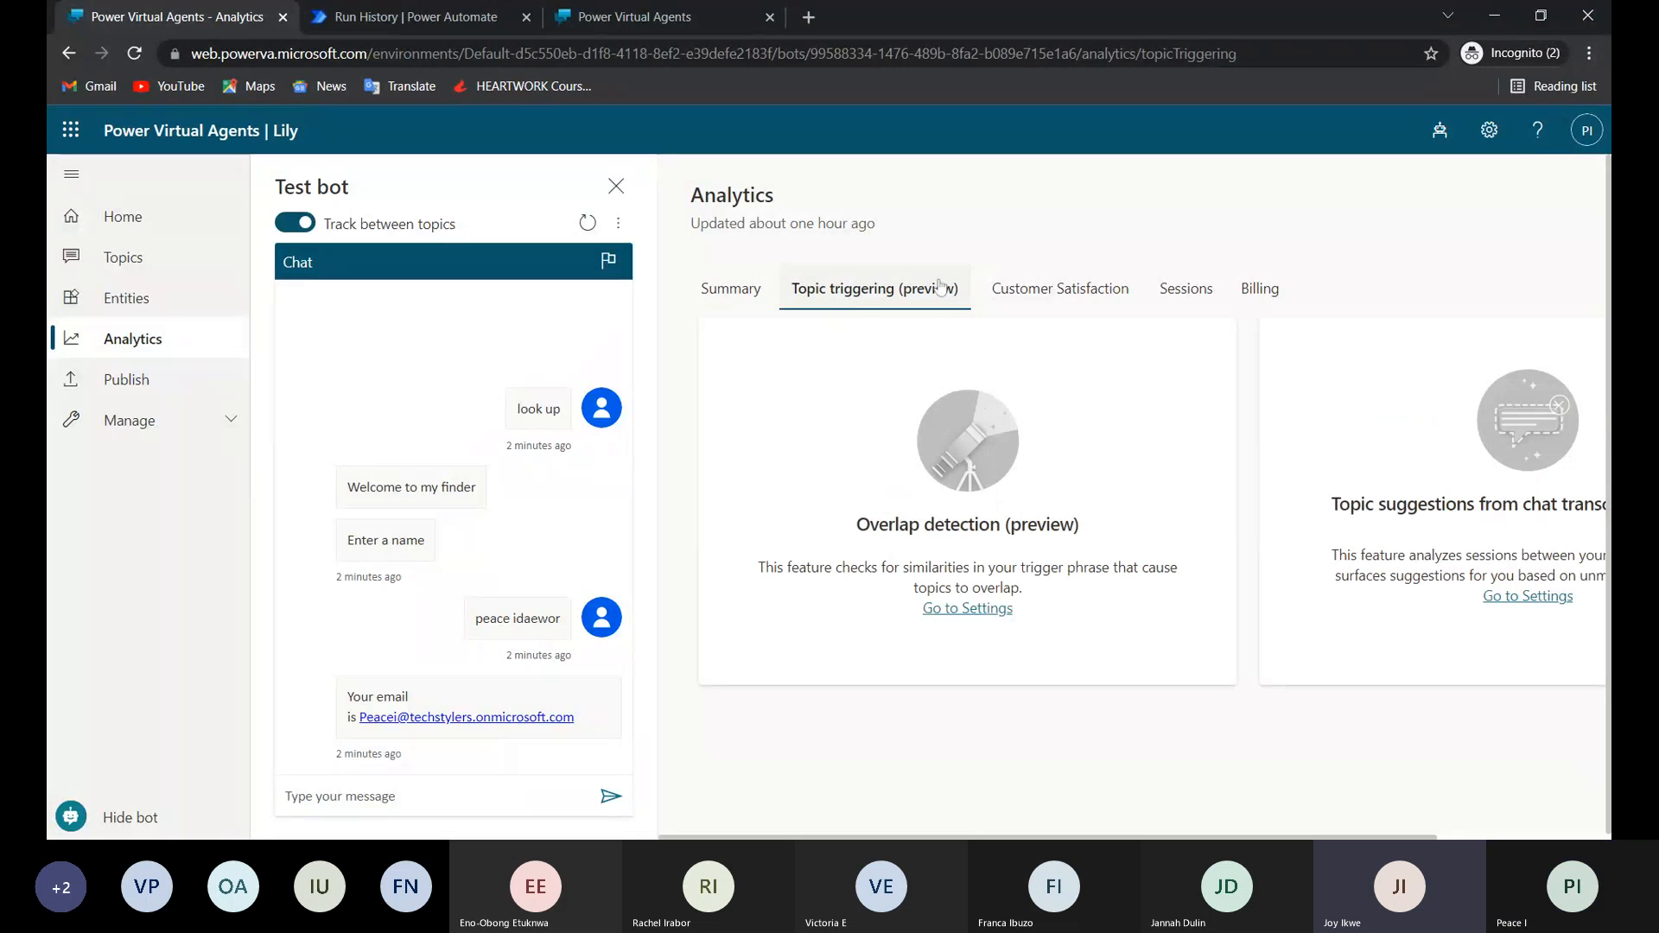
click(1032, 294)
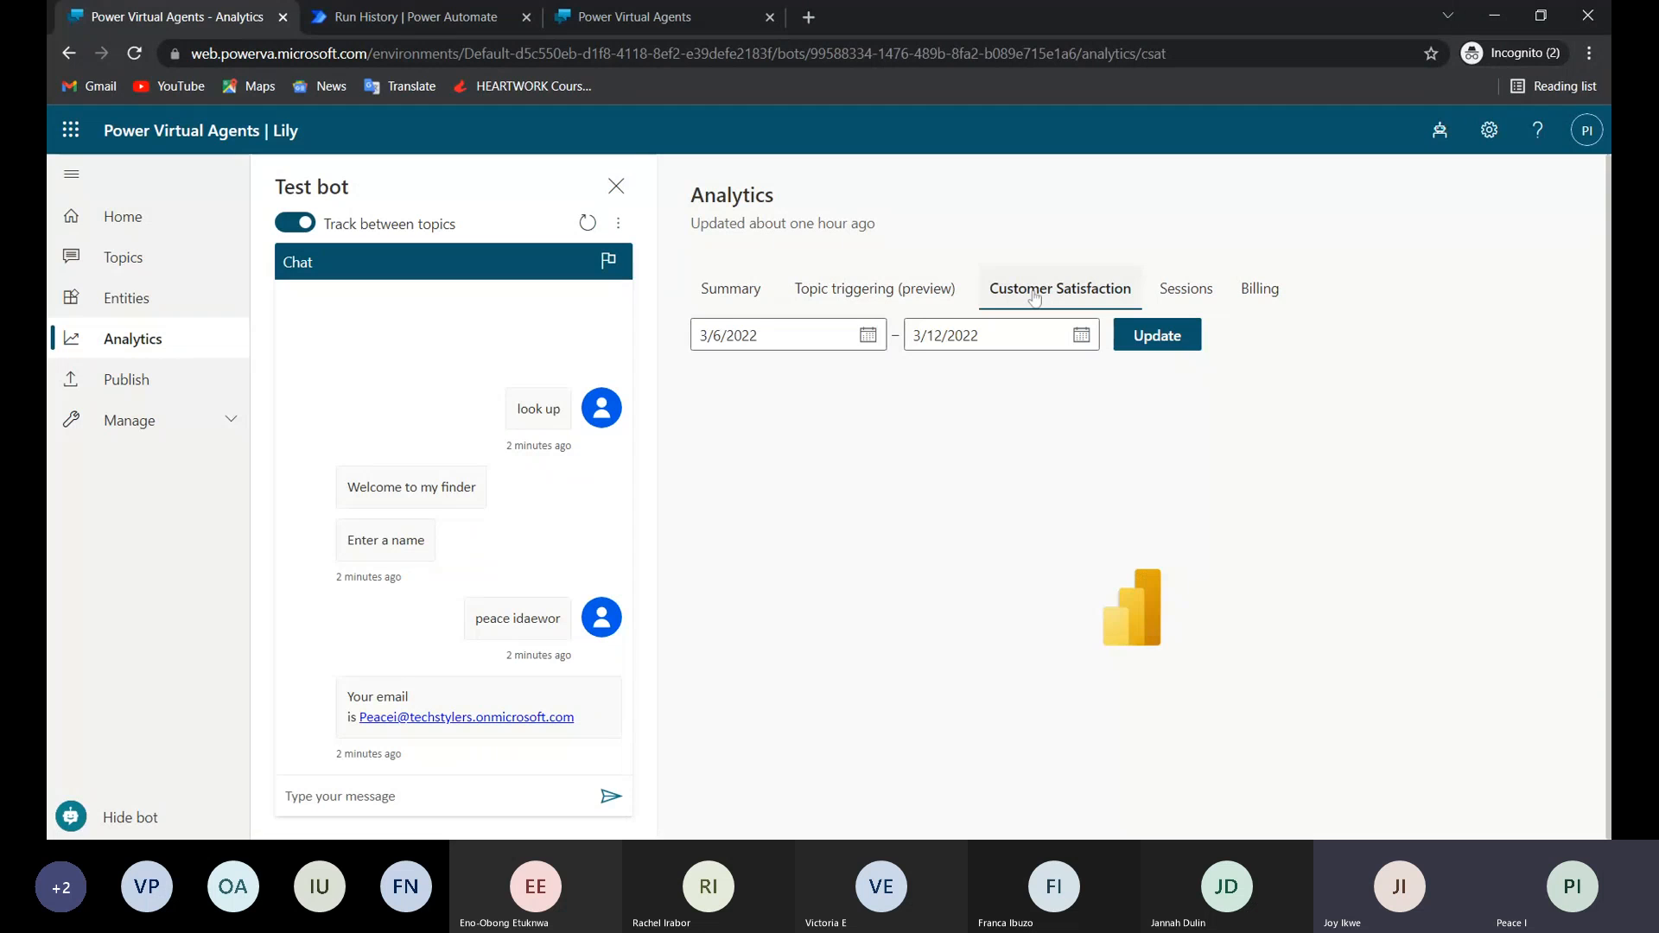
click(1184, 298)
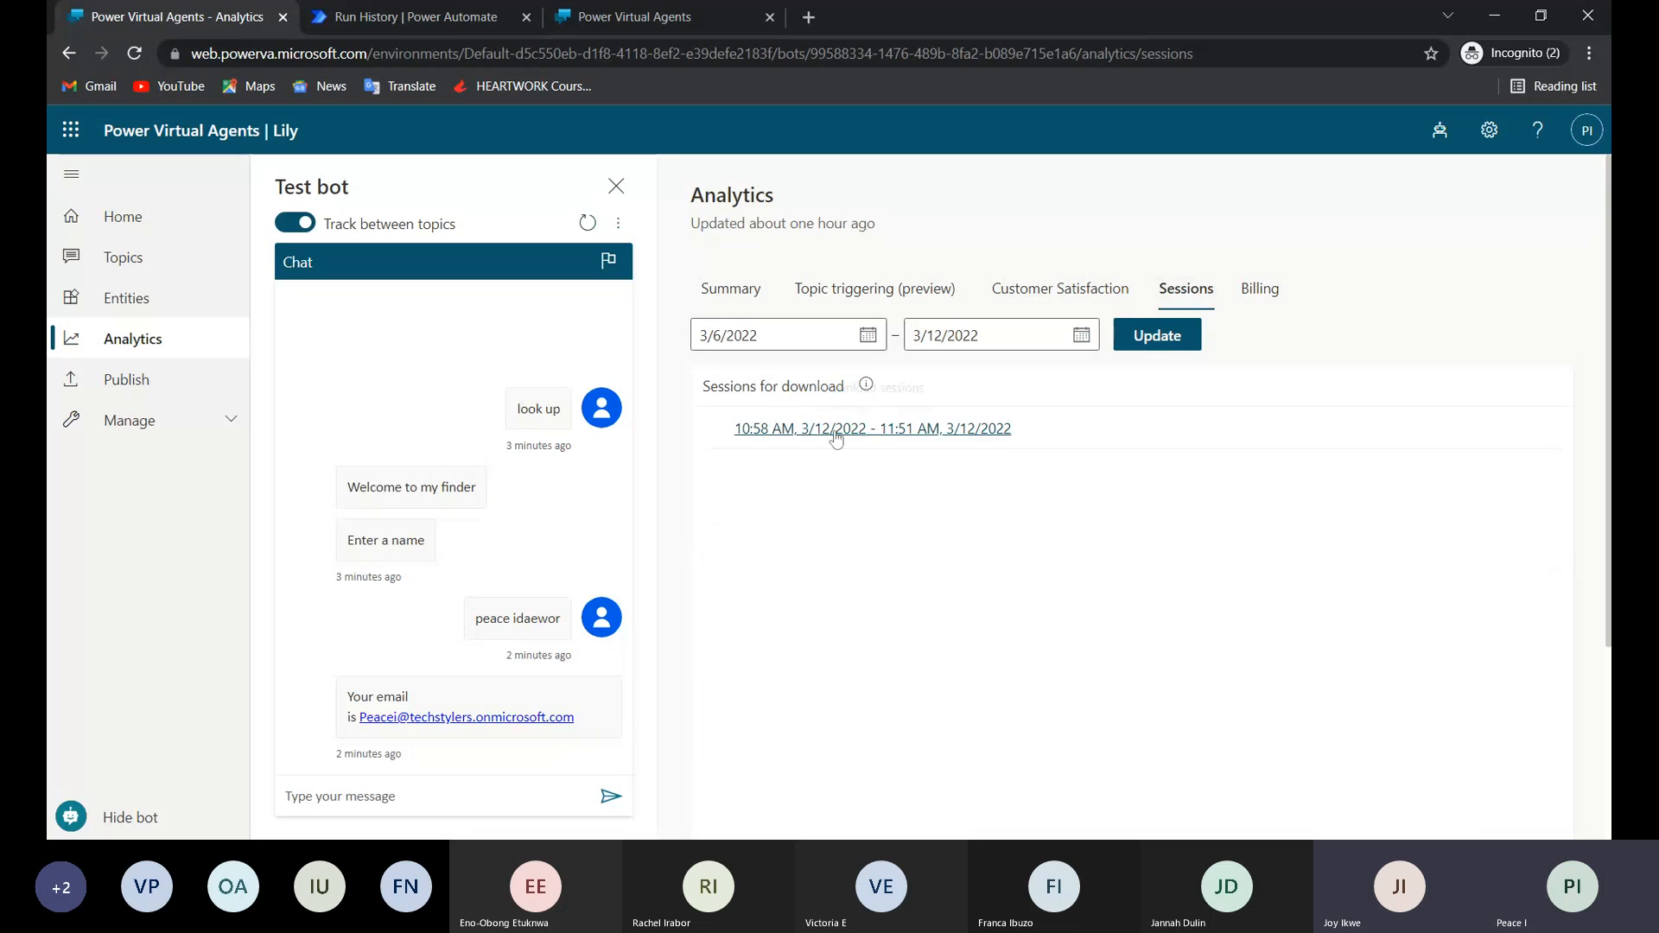
click(1257, 291)
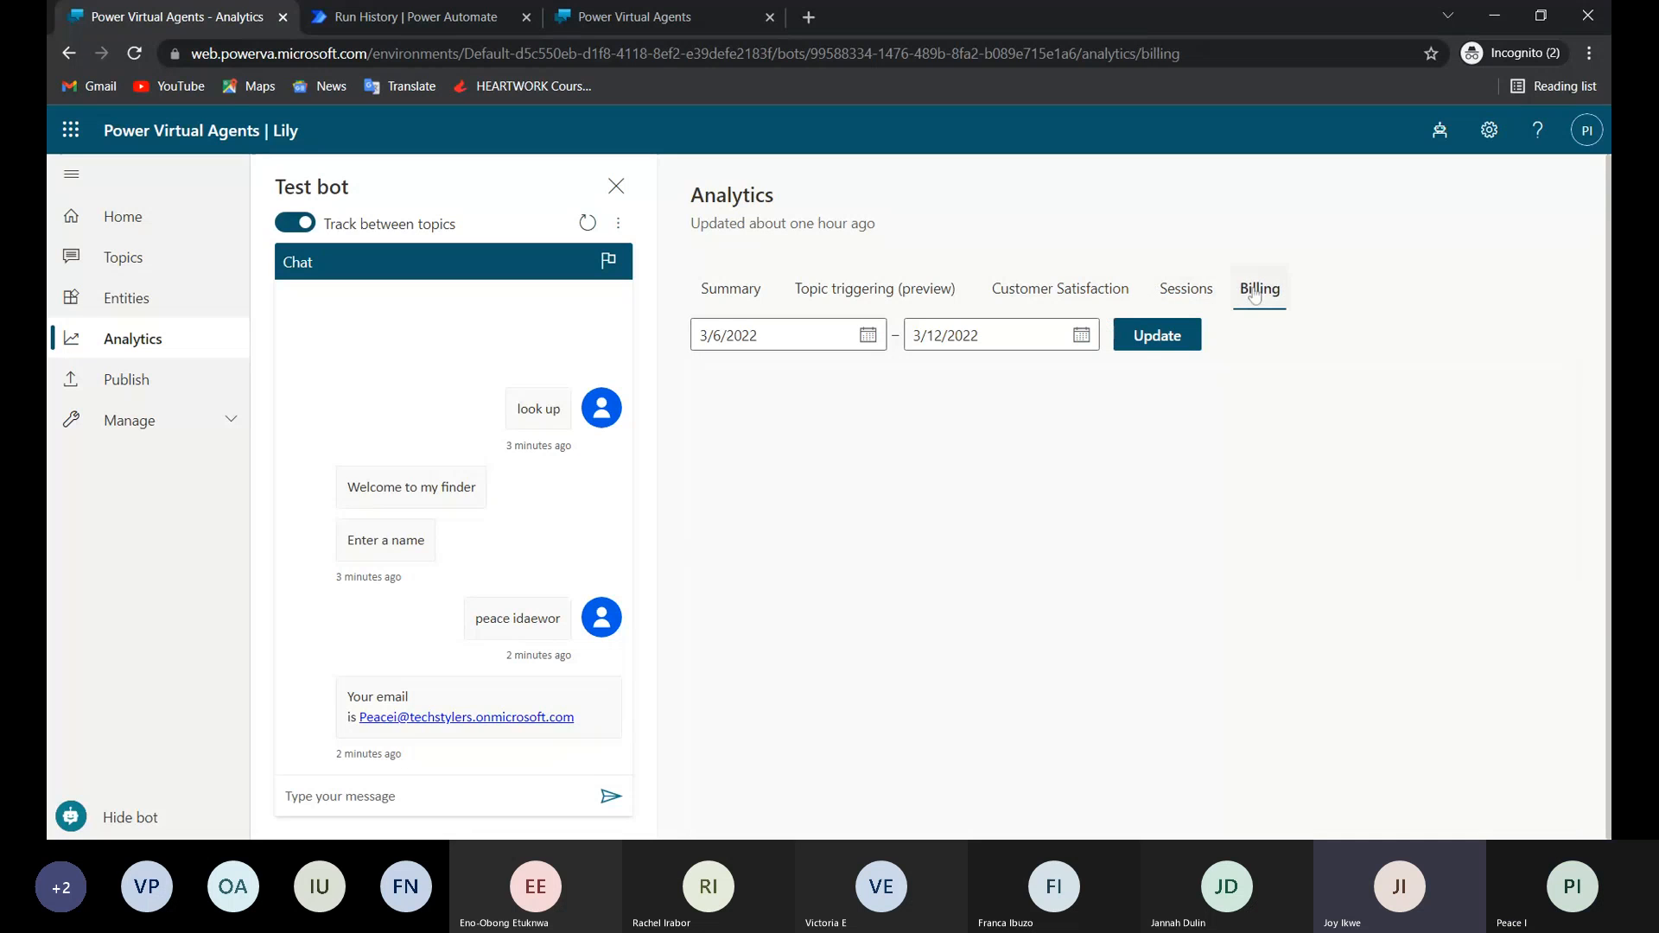
click(753, 296)
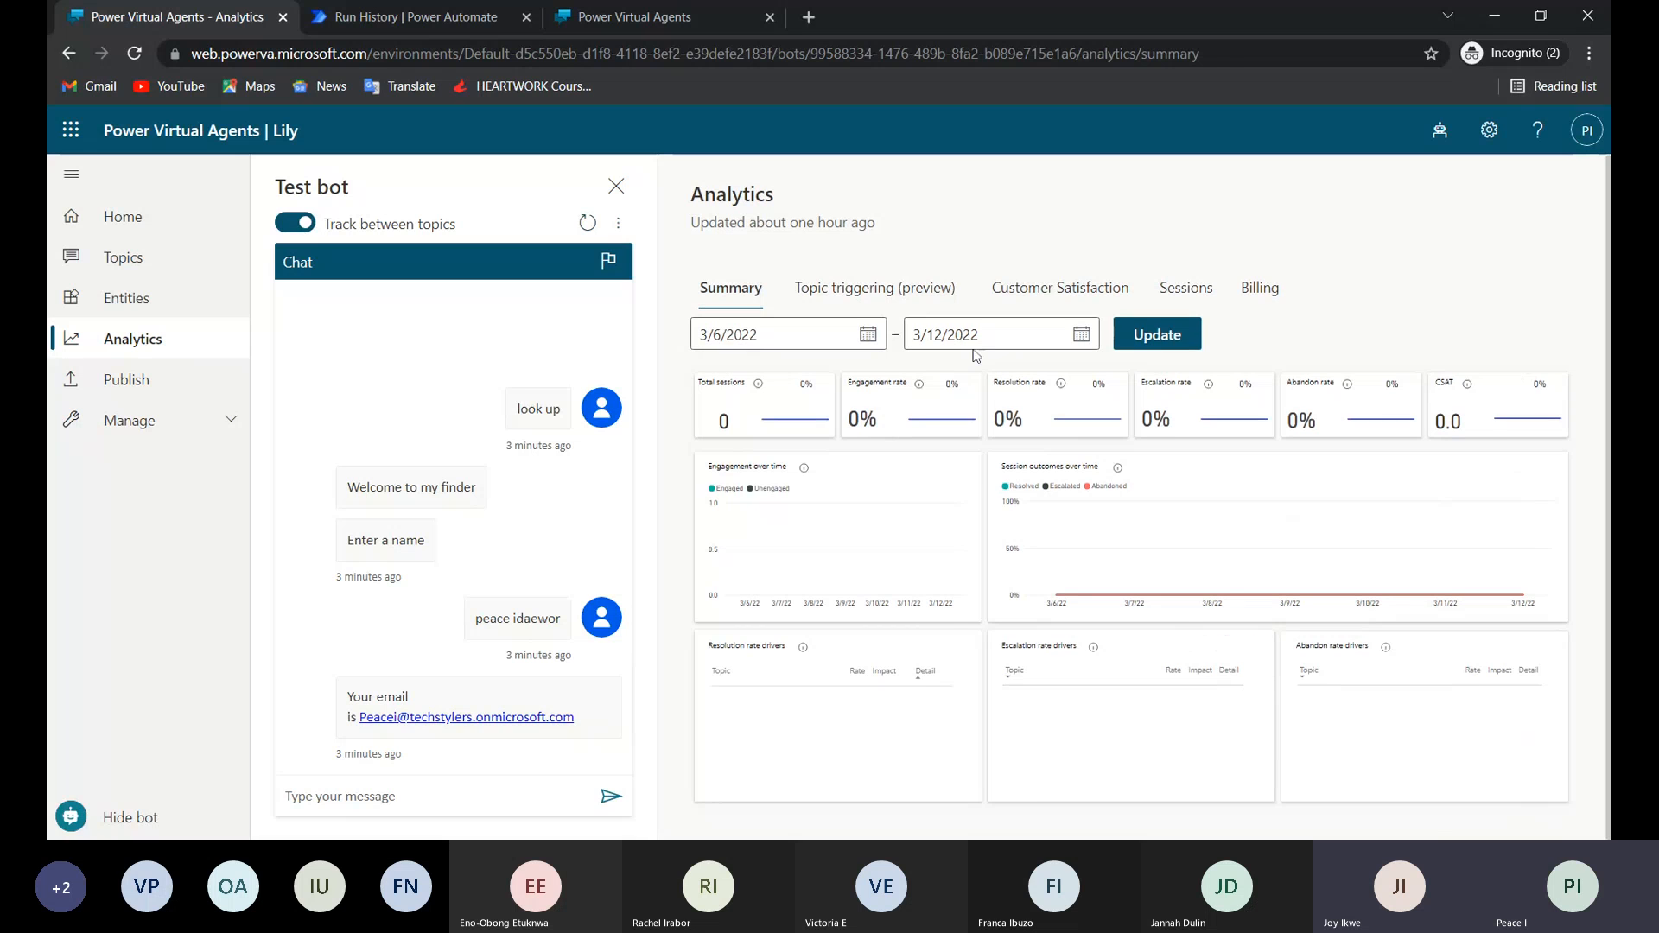
click(874, 287)
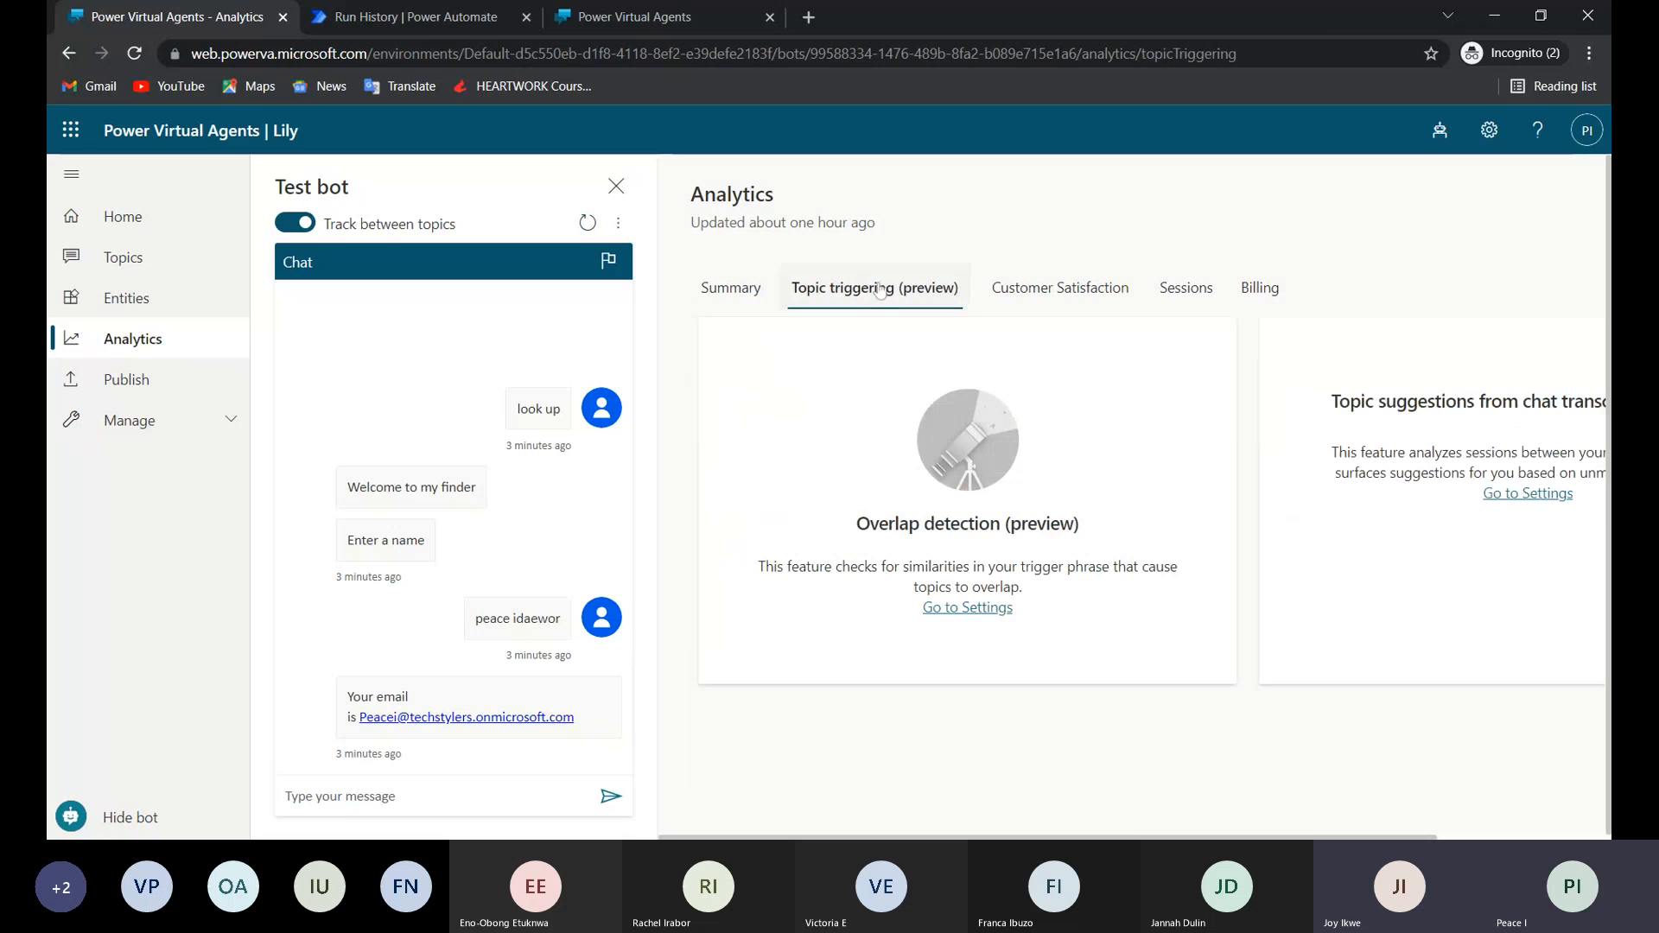
click(1041, 288)
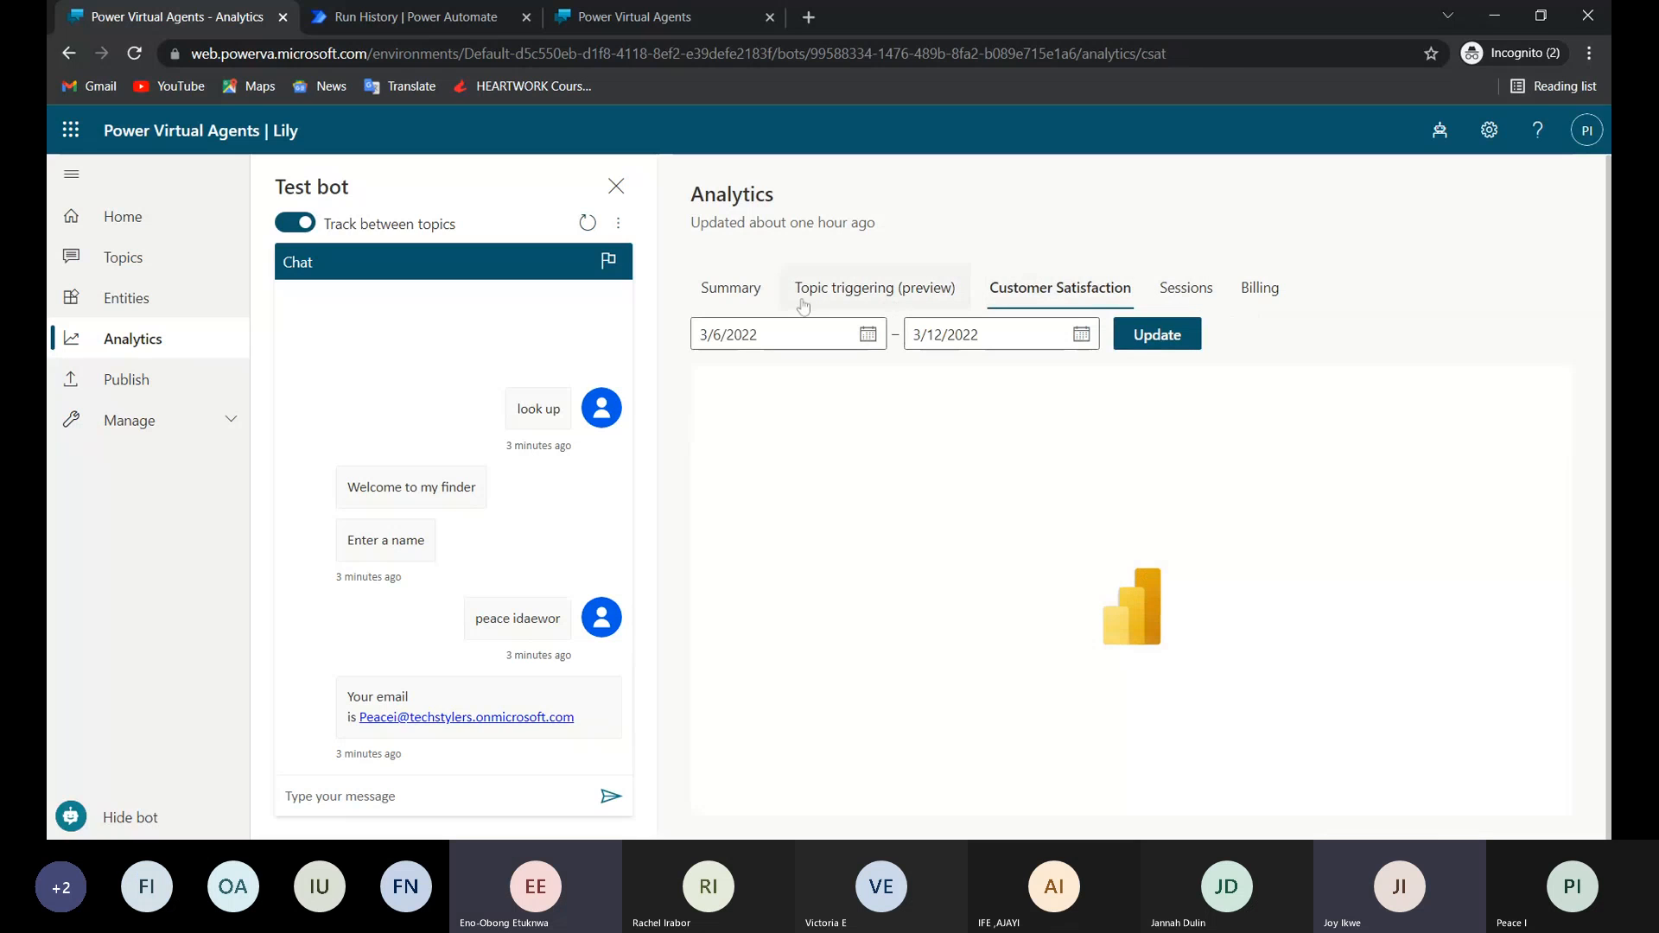
click(755, 294)
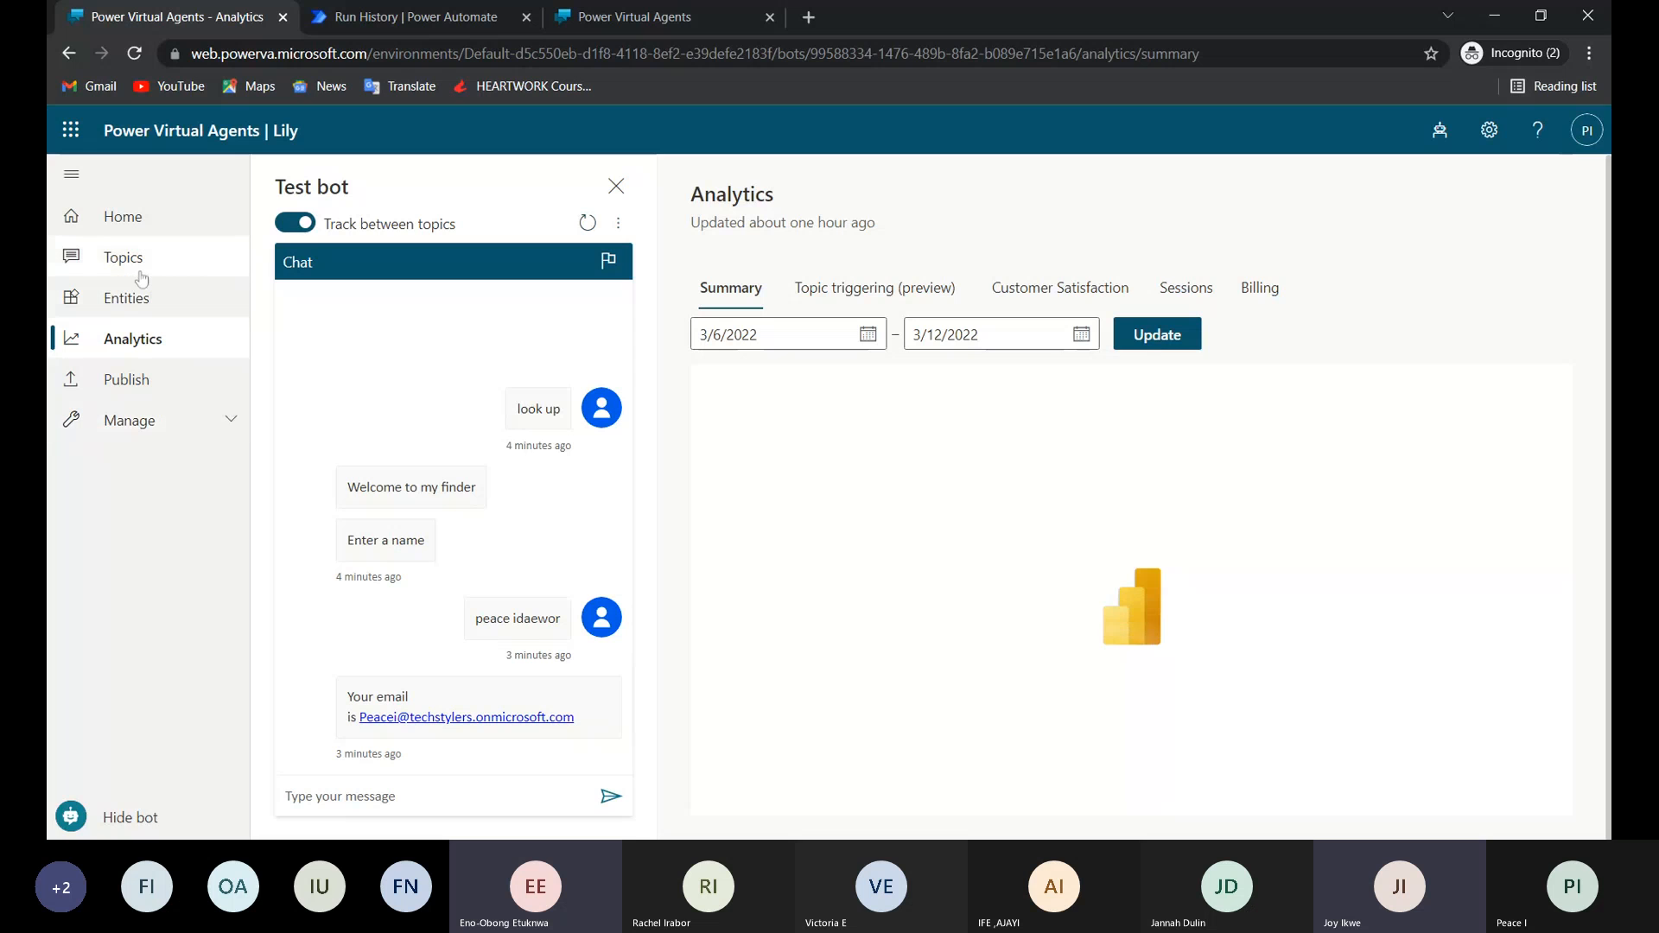
click(615, 15)
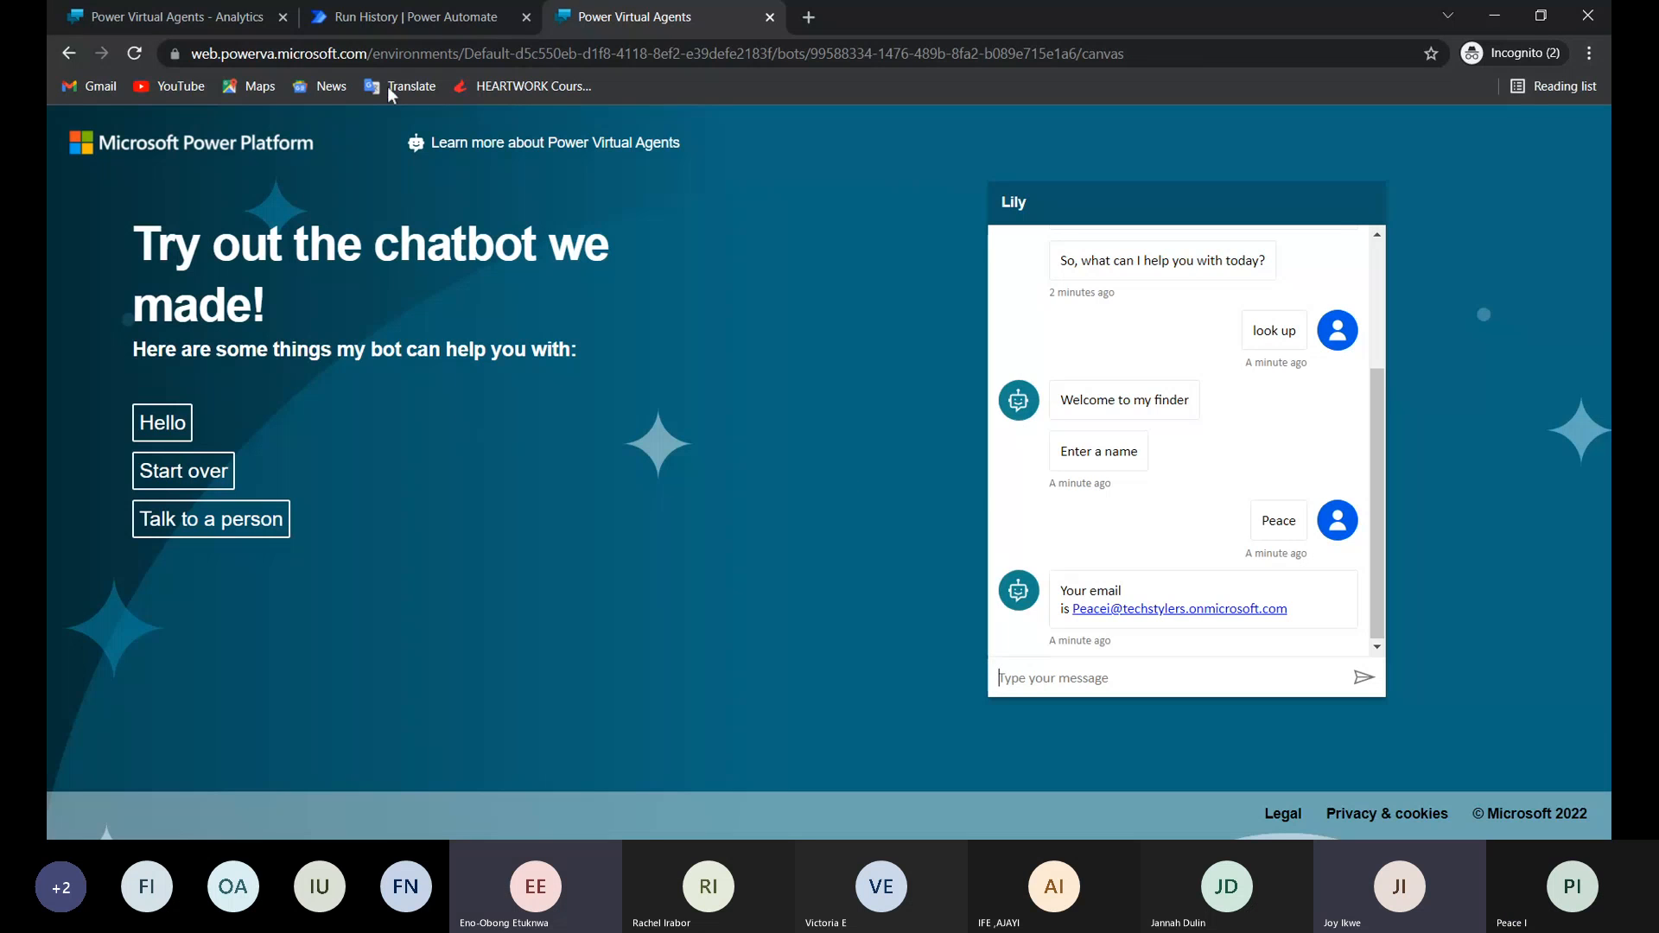
click(214, 18)
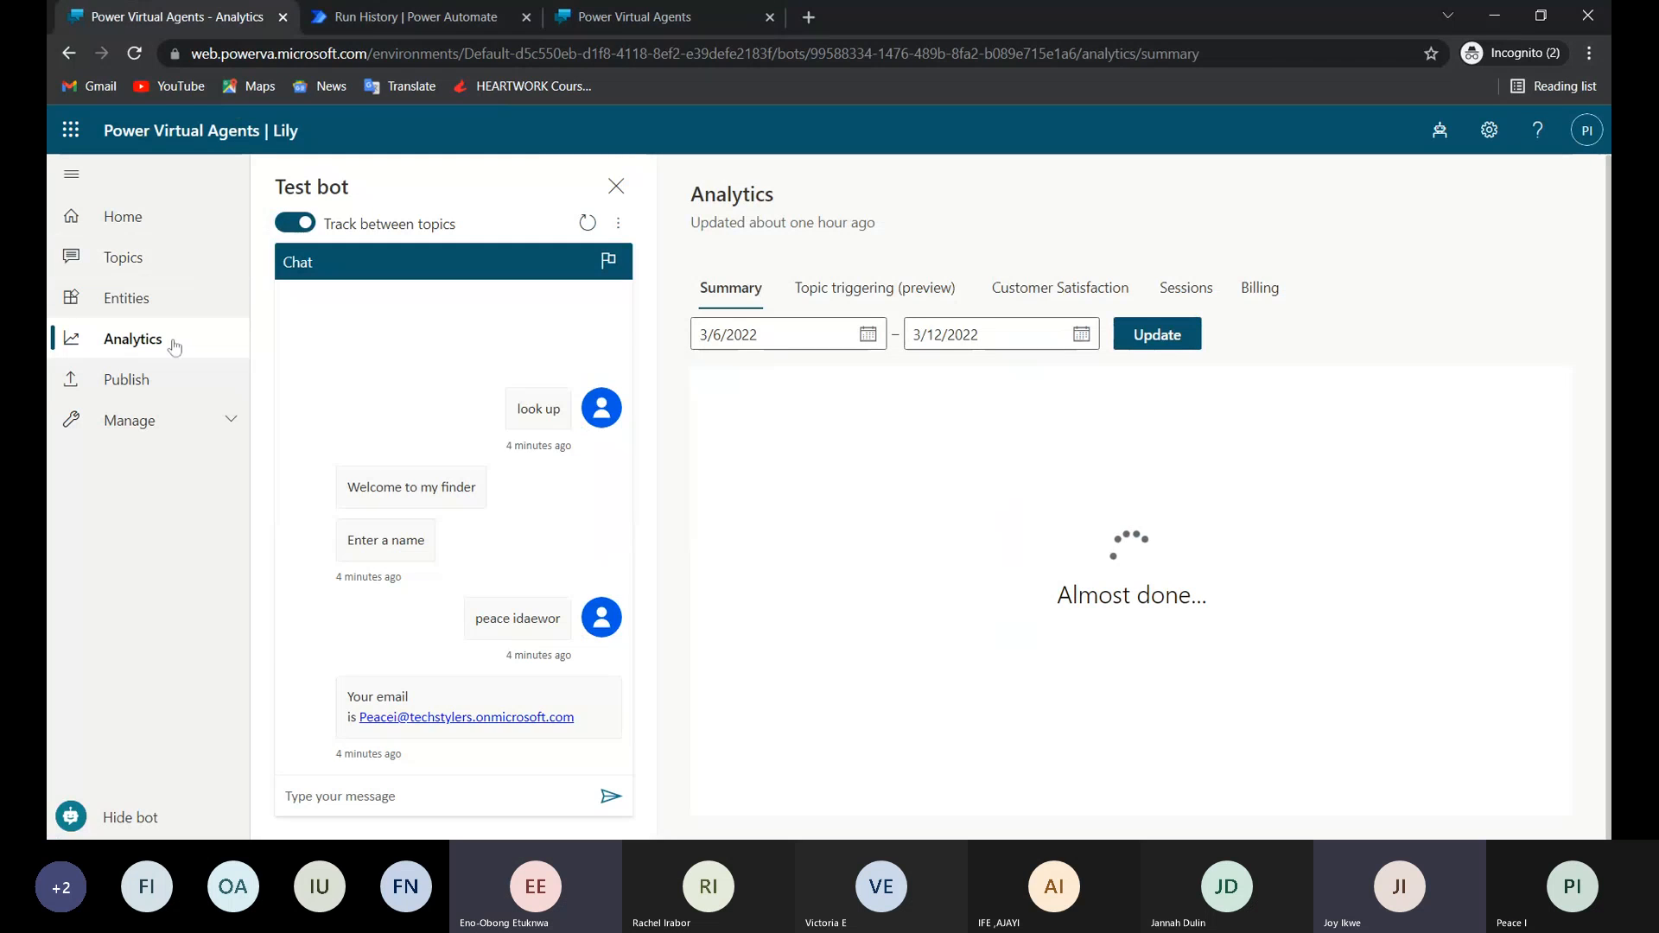
Review the bot's Publish page and open its demo website link in a new tab.
click(151, 390)
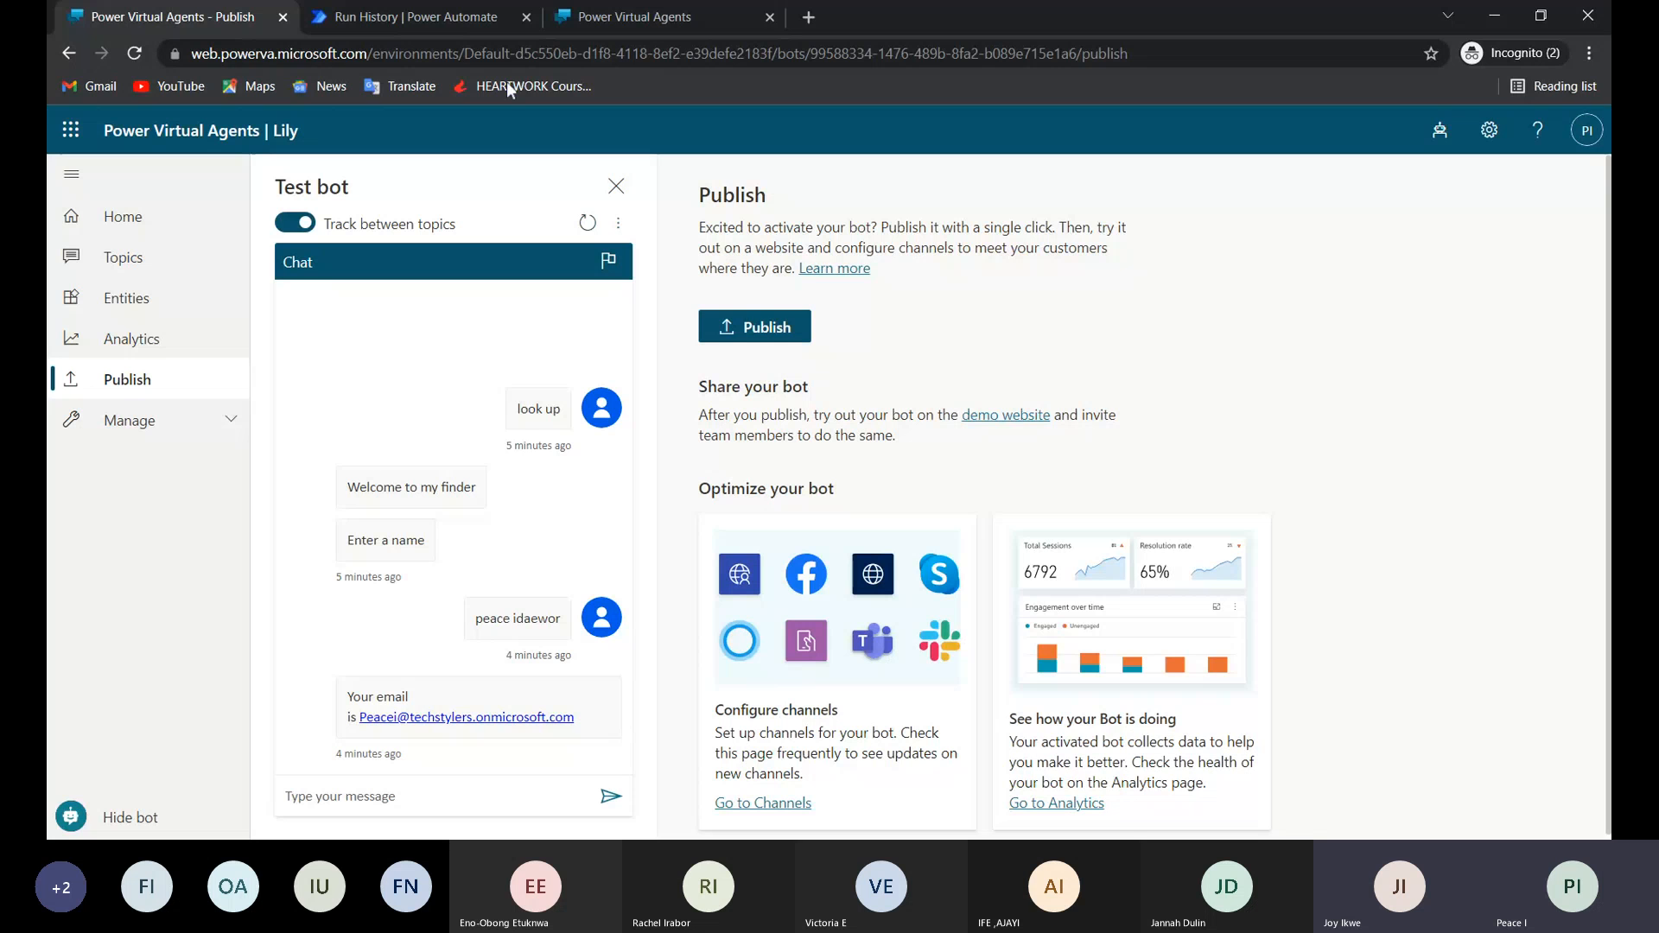
click(622, 18)
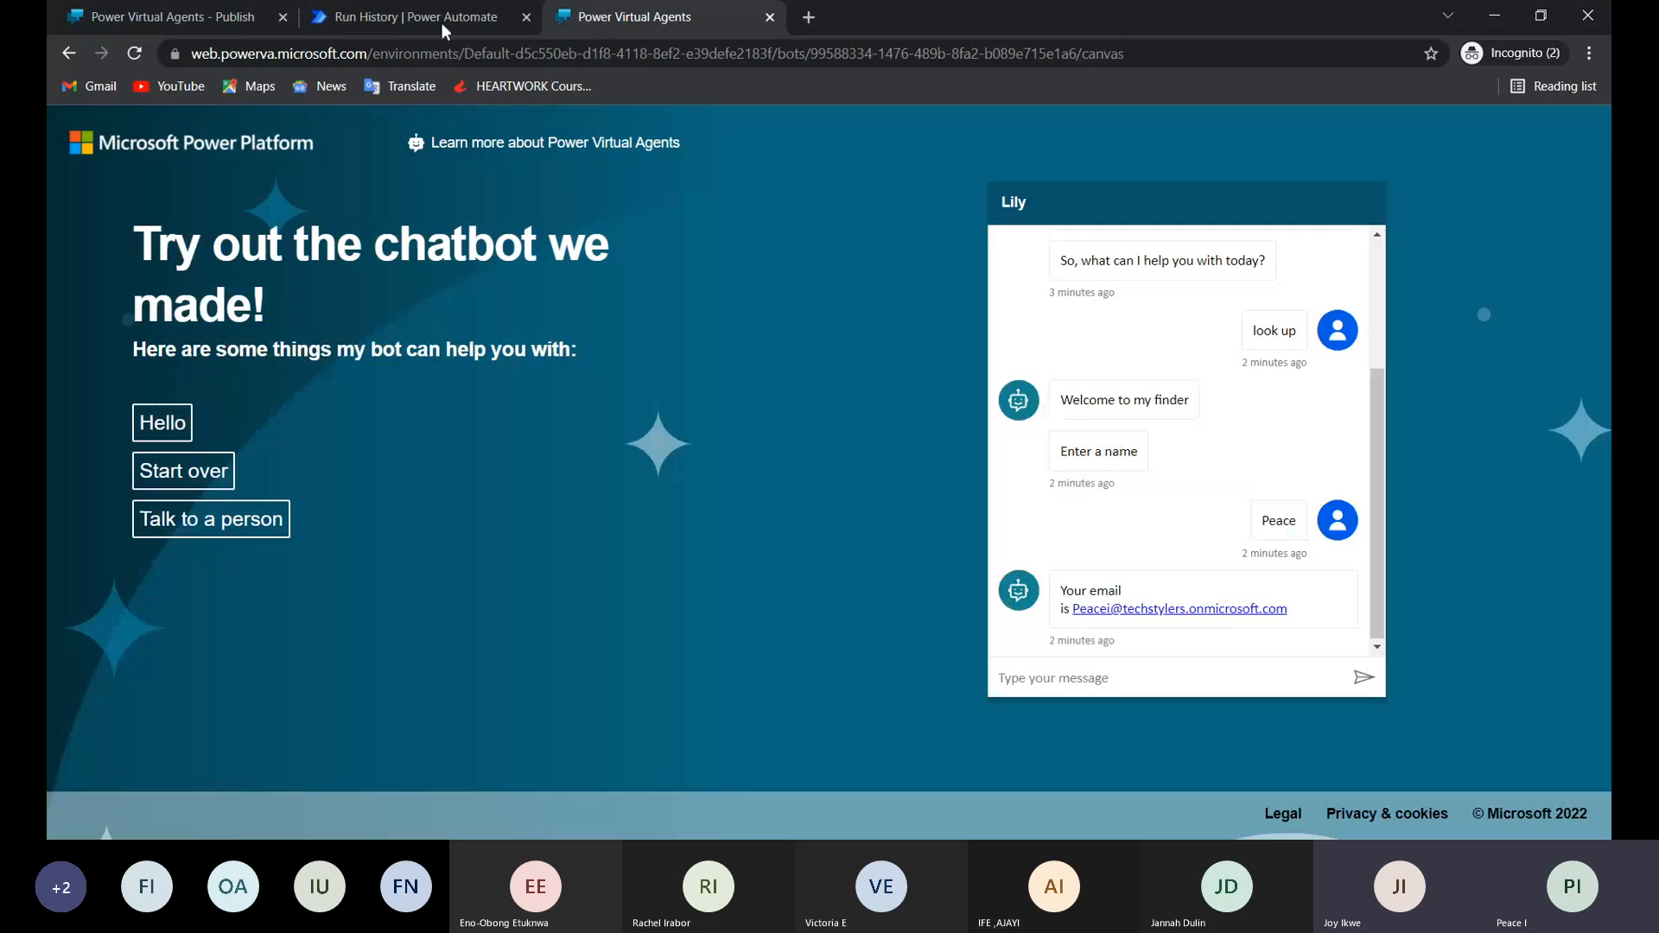
click(190, 16)
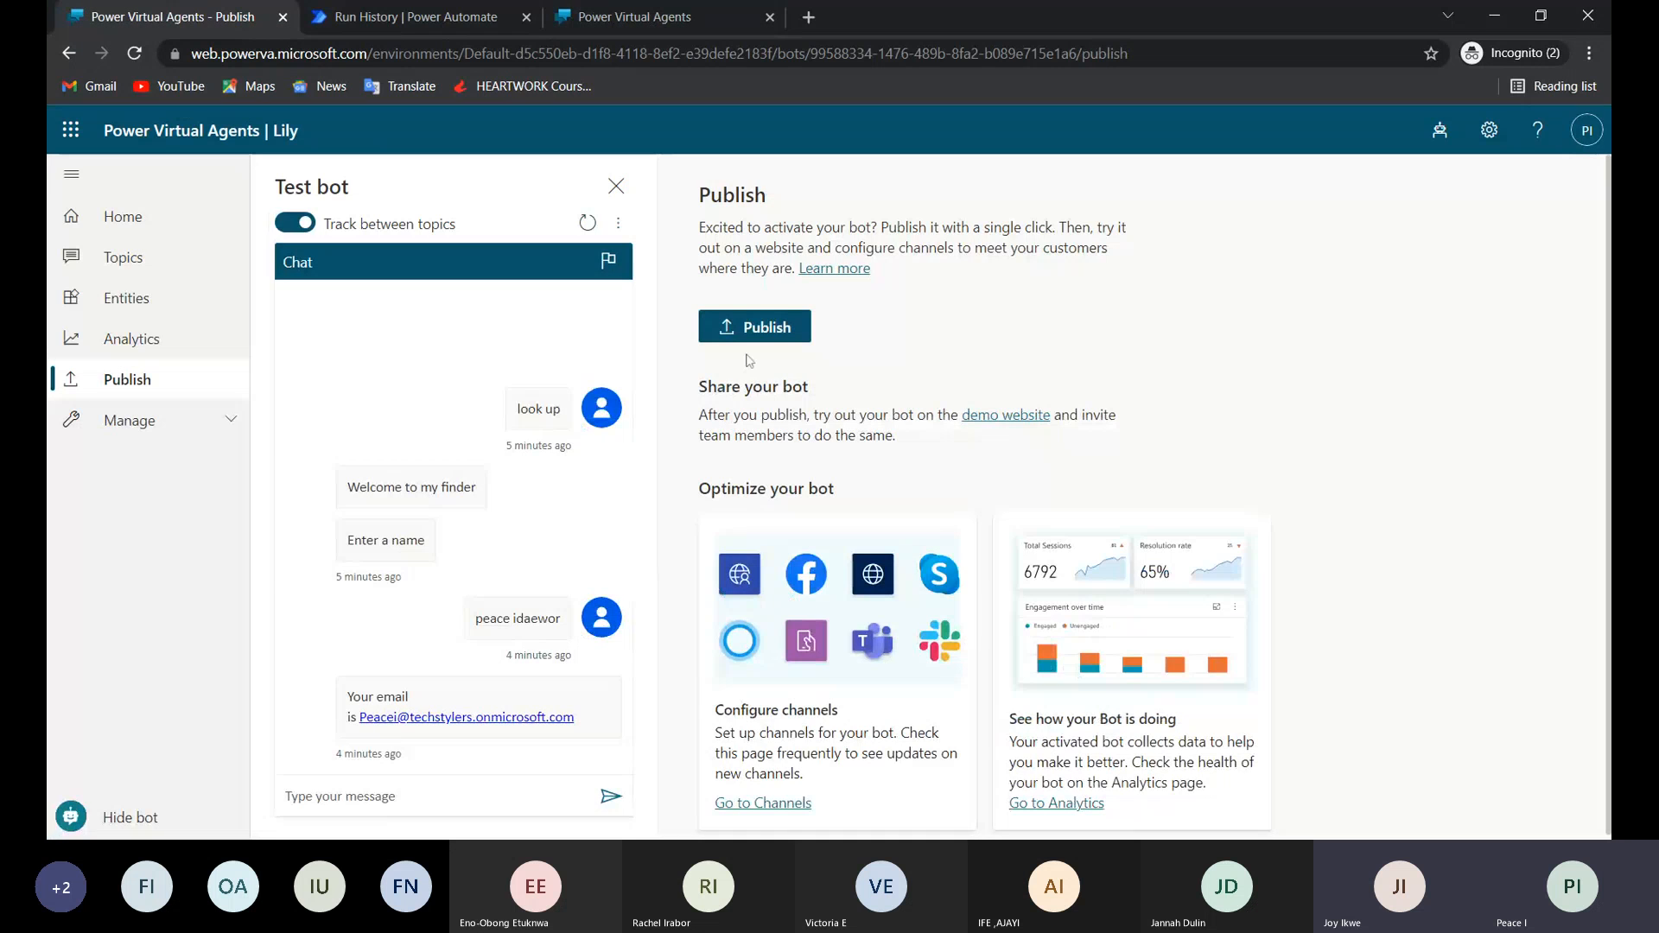
scroll(748, 361, down, 1)
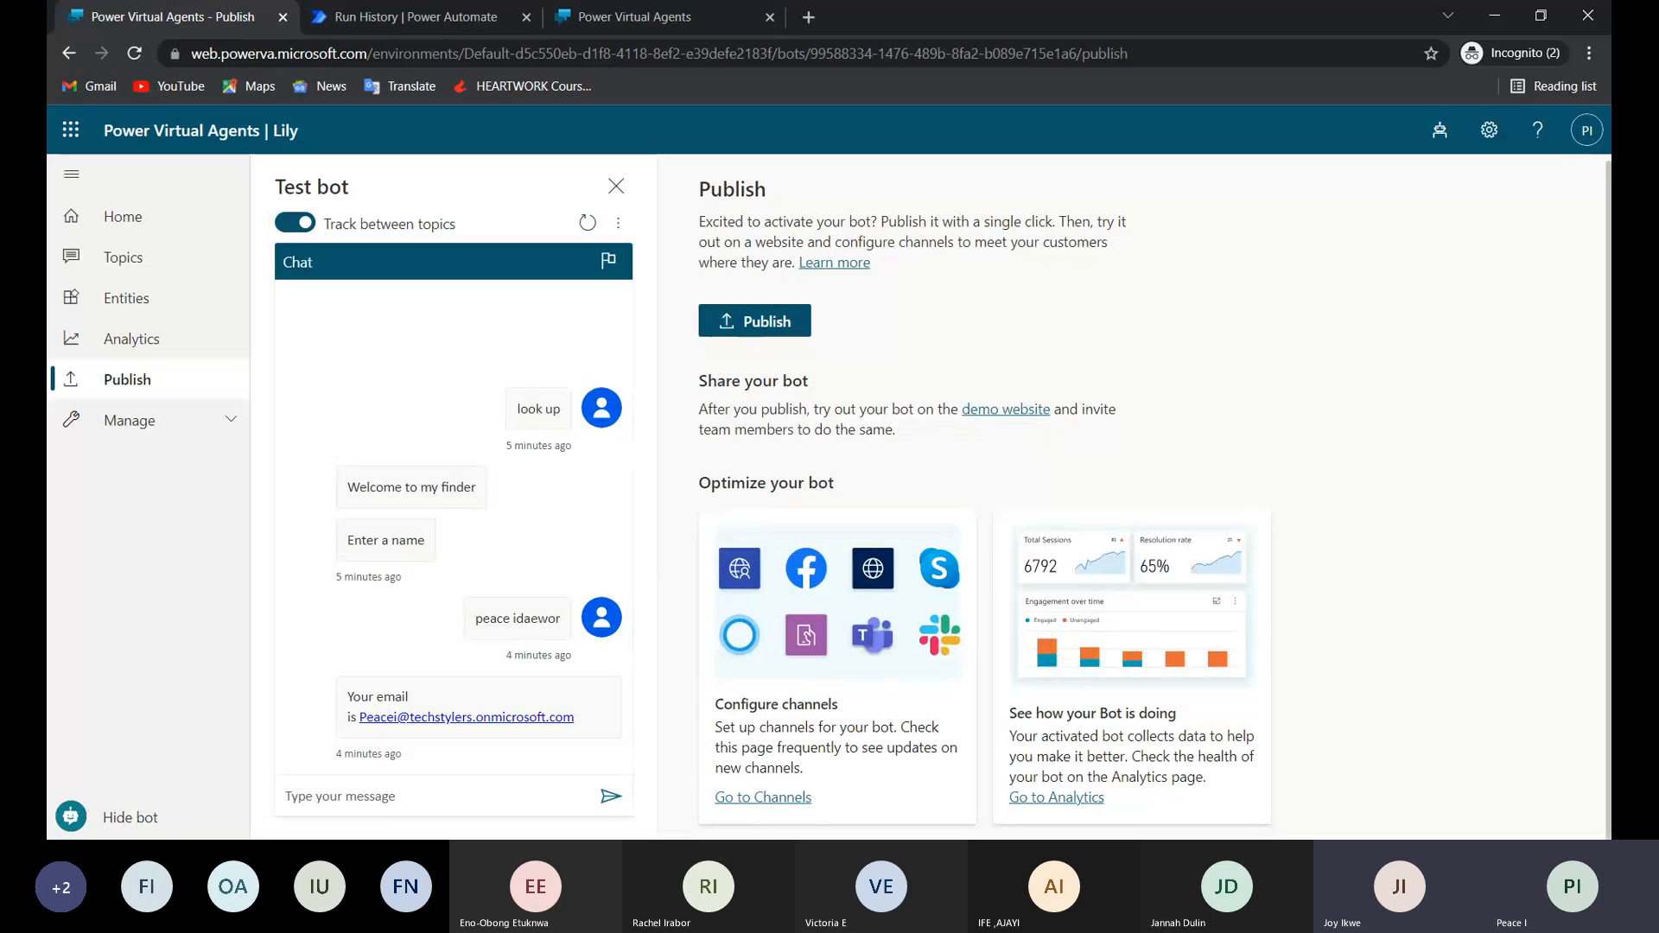
click(992, 411)
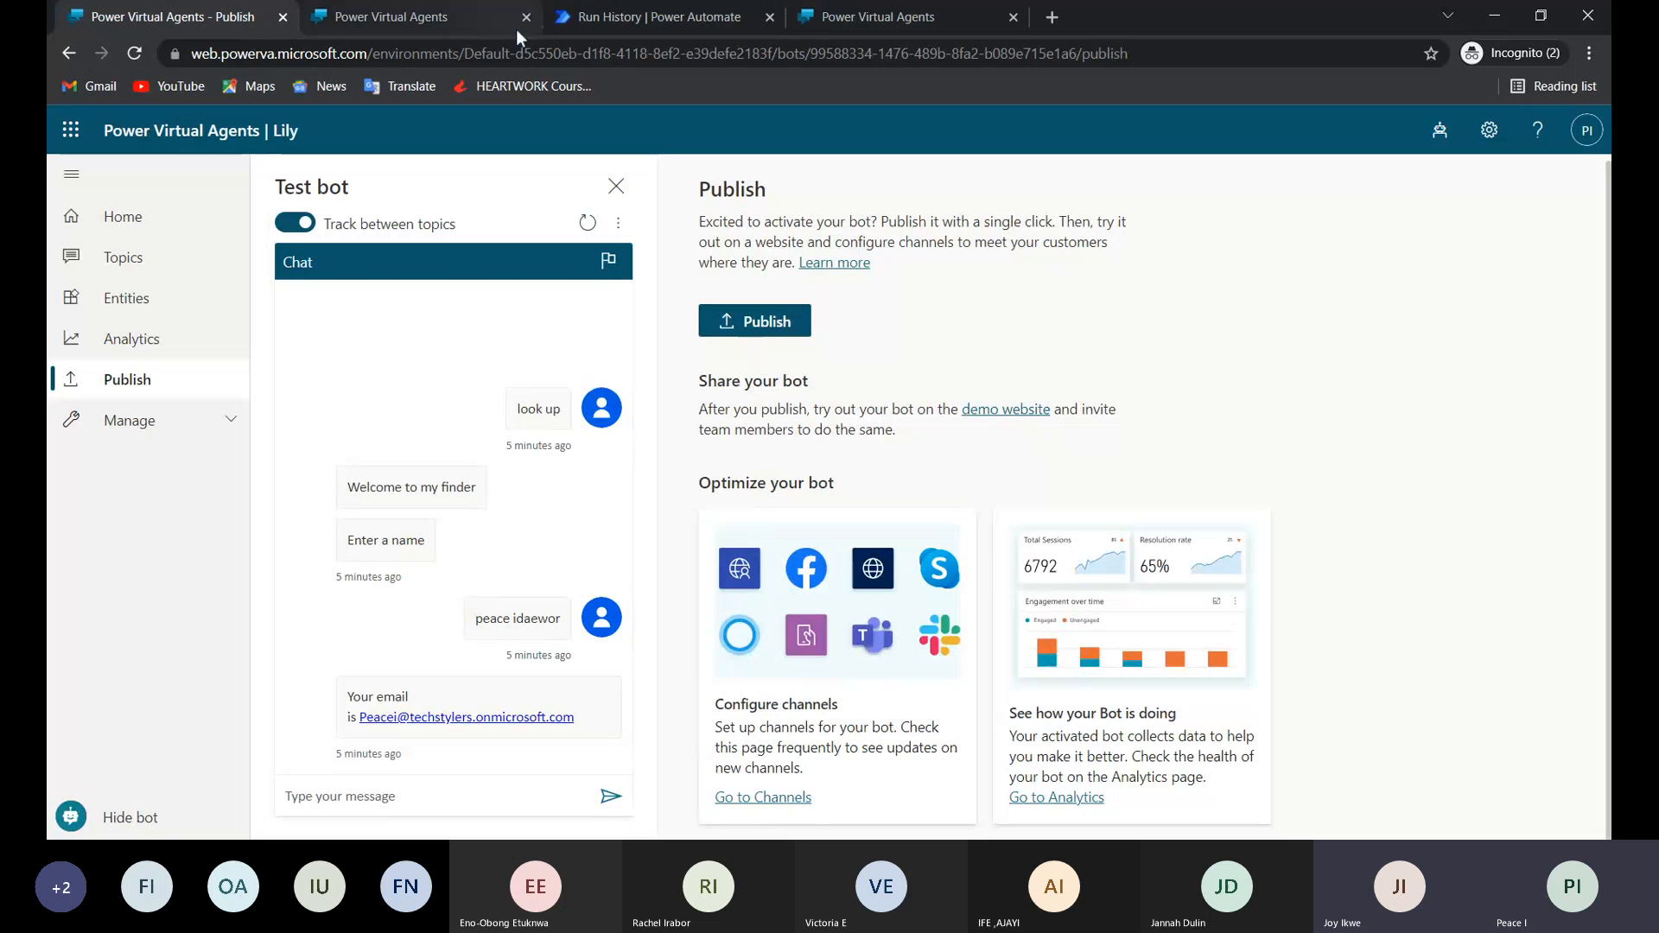
Copy the share link from the Demo website channel and load it in a new browser tab.
click(765, 798)
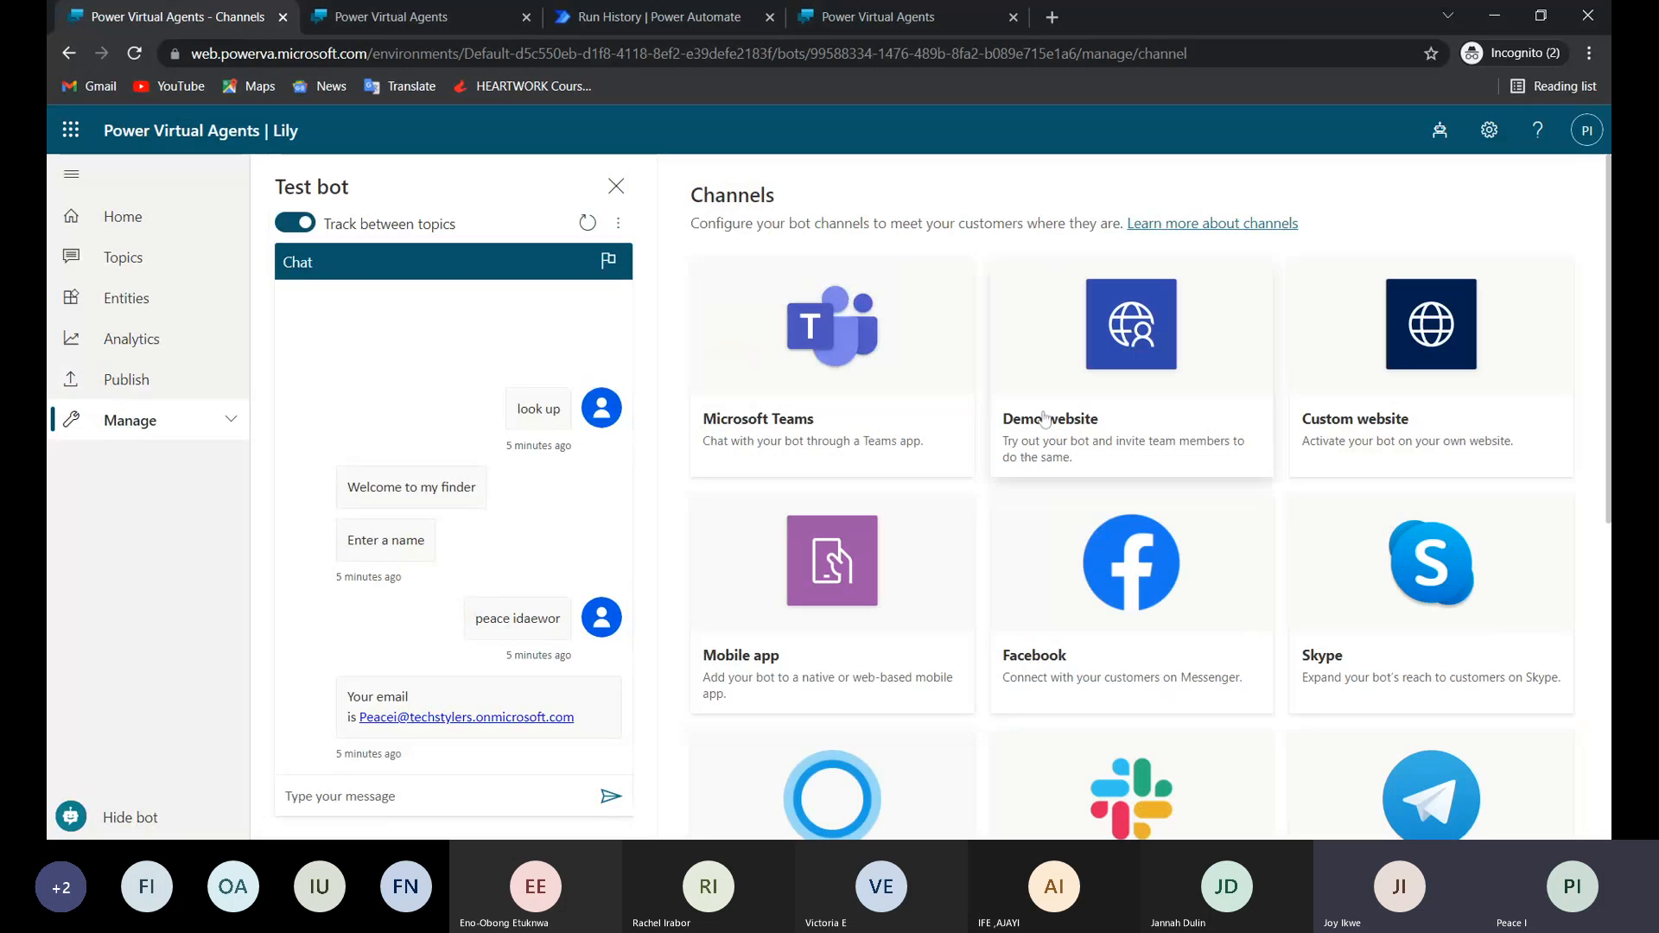
click(1046, 419)
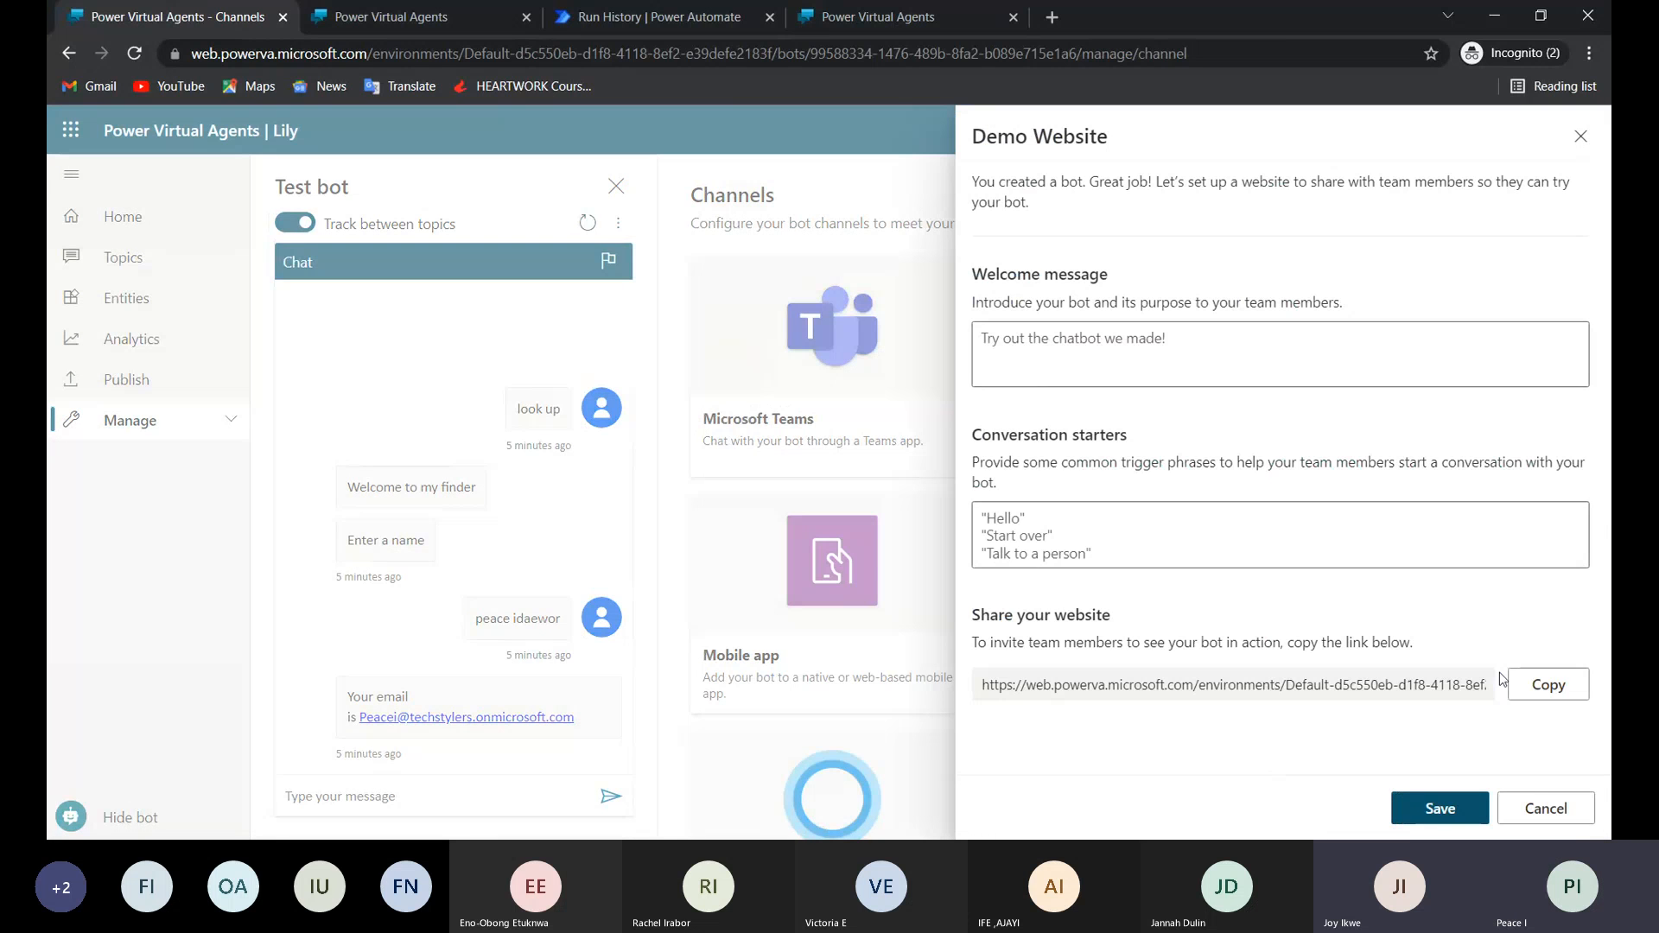
click(1549, 685)
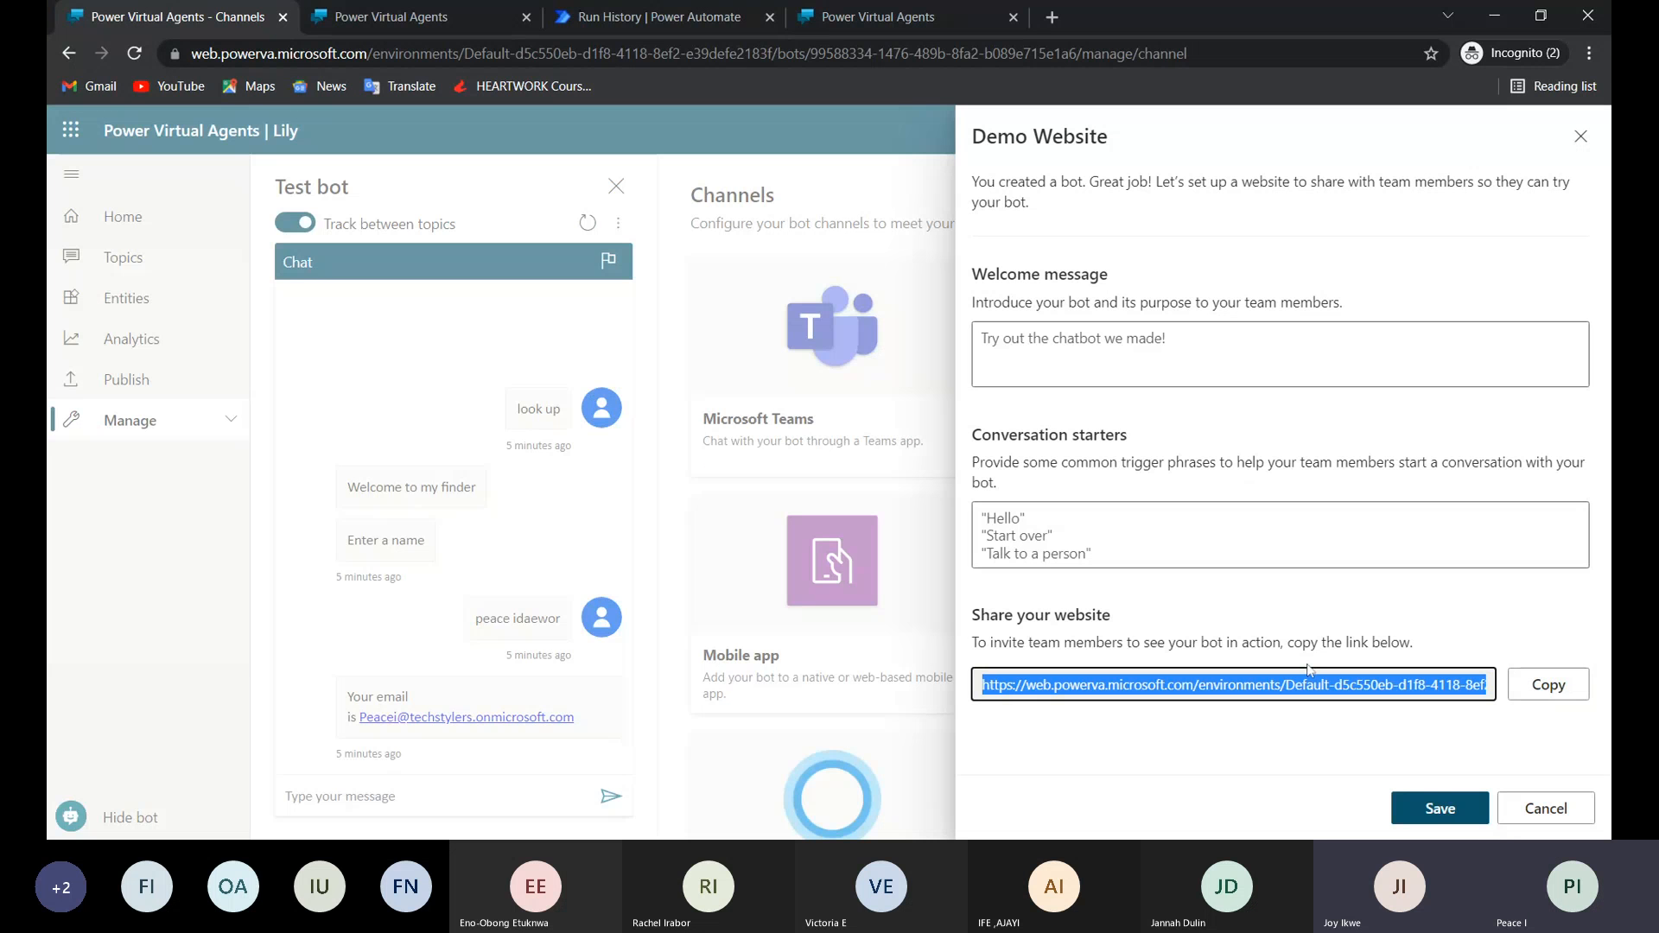
click(1053, 17)
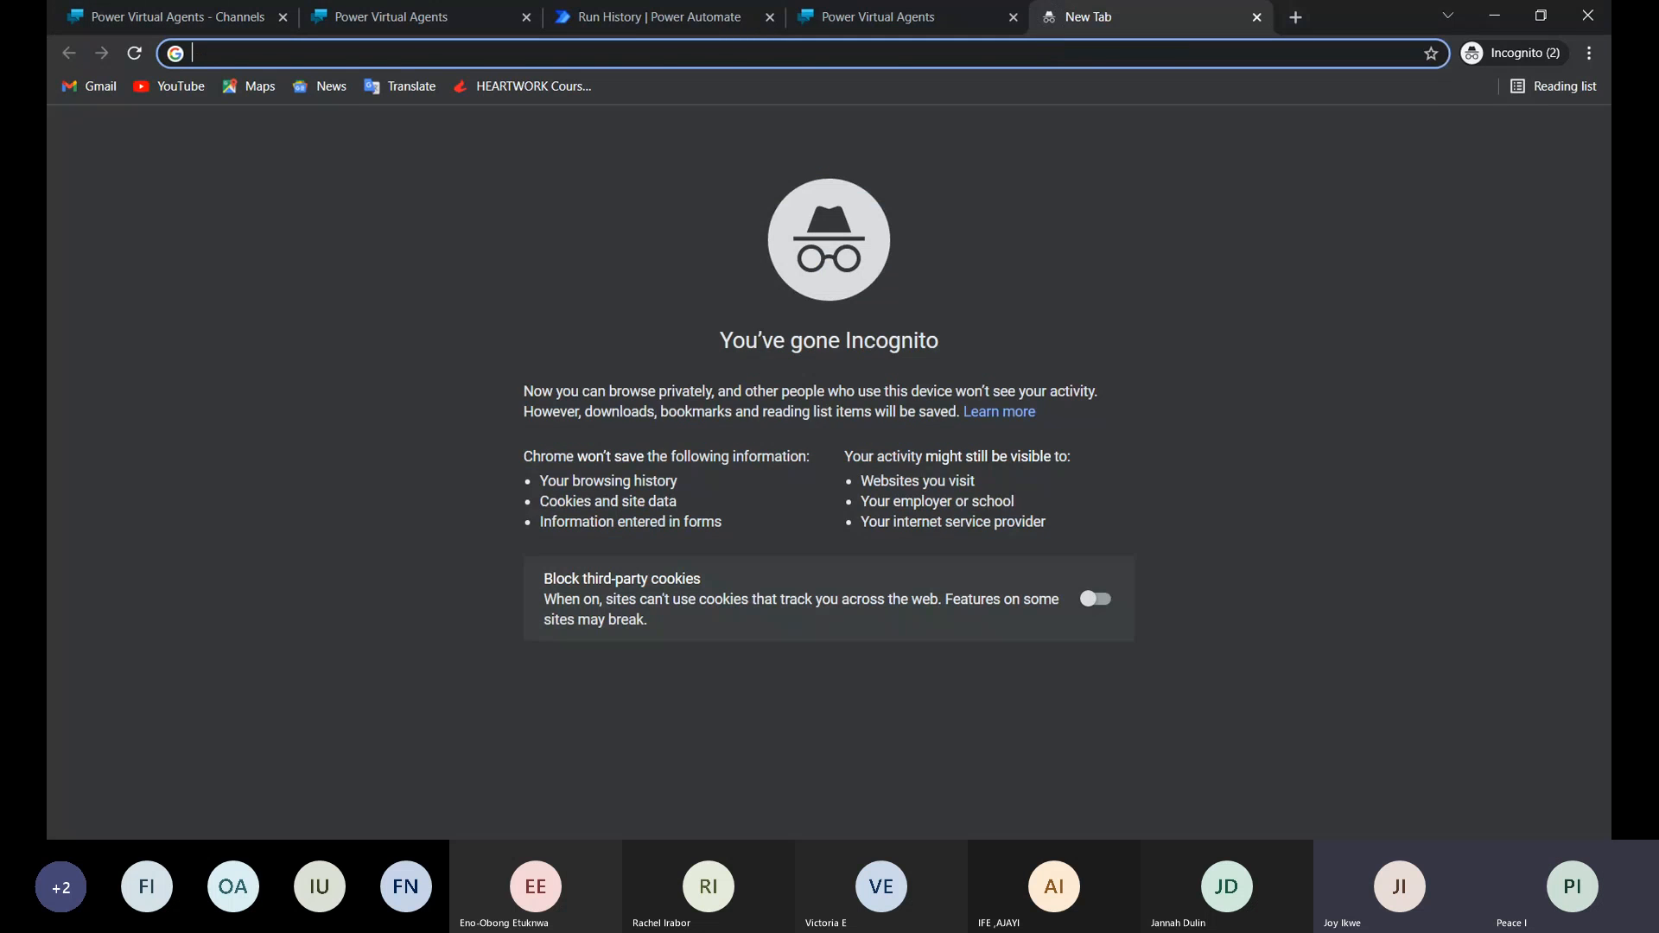
key(ctrl+v)
key(Return)
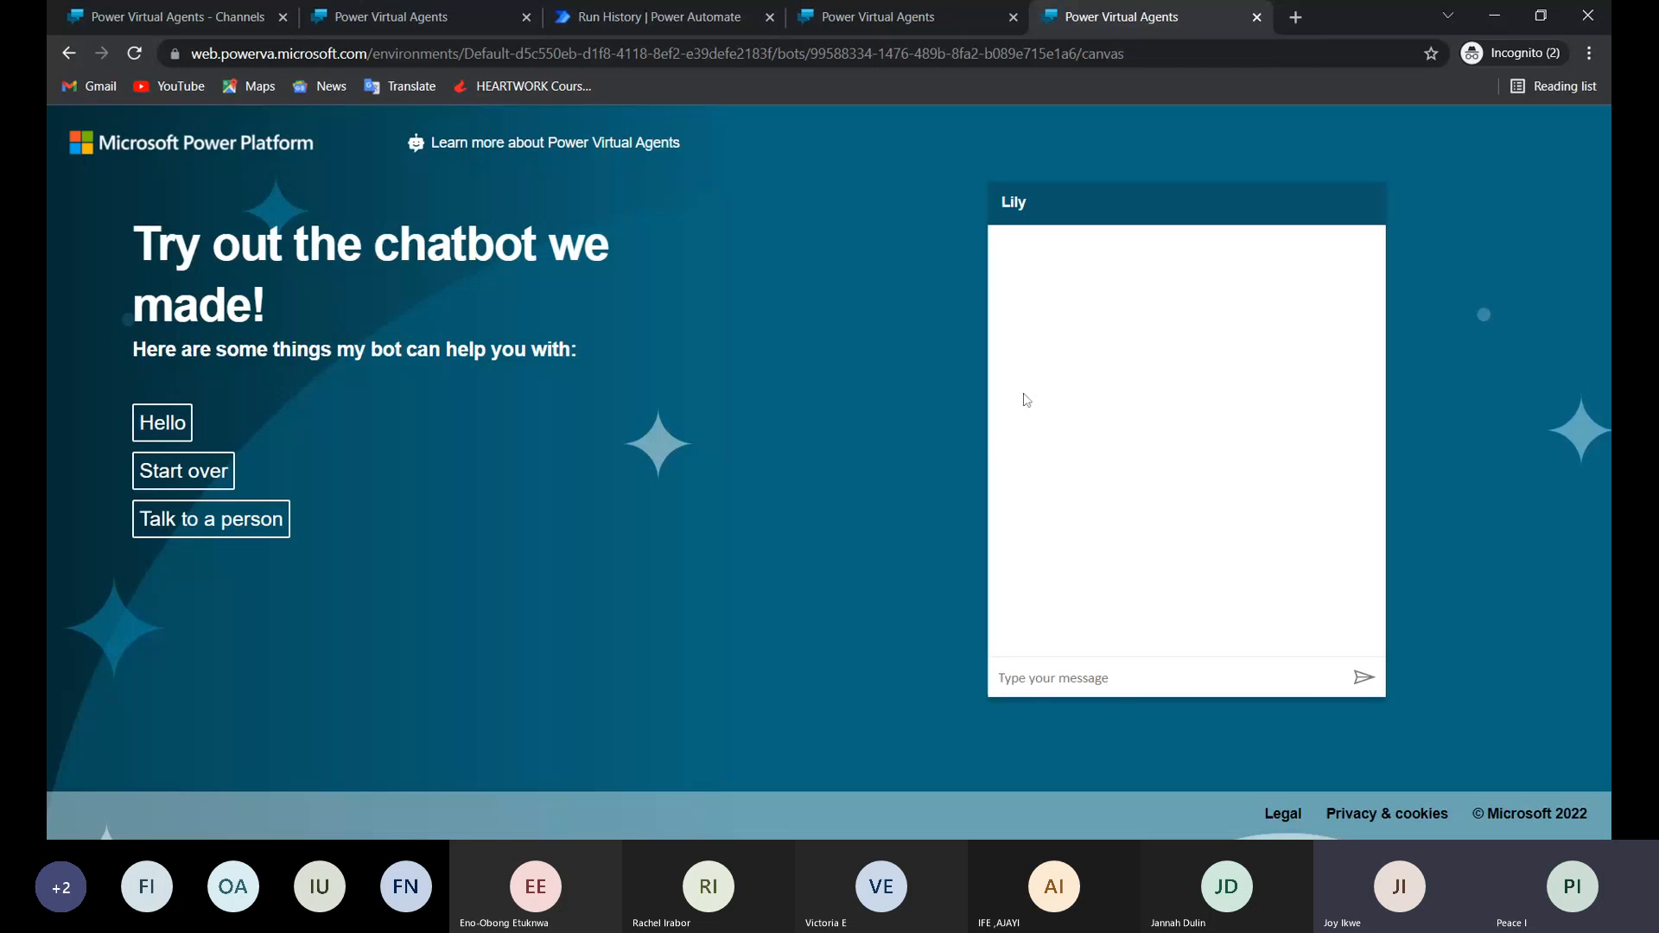
Start a fresh conversation with Lily on the demo website by sending "hello".
drag(1032, 682, 1109, 679)
click(1050, 679)
text(hello)
key(Return)
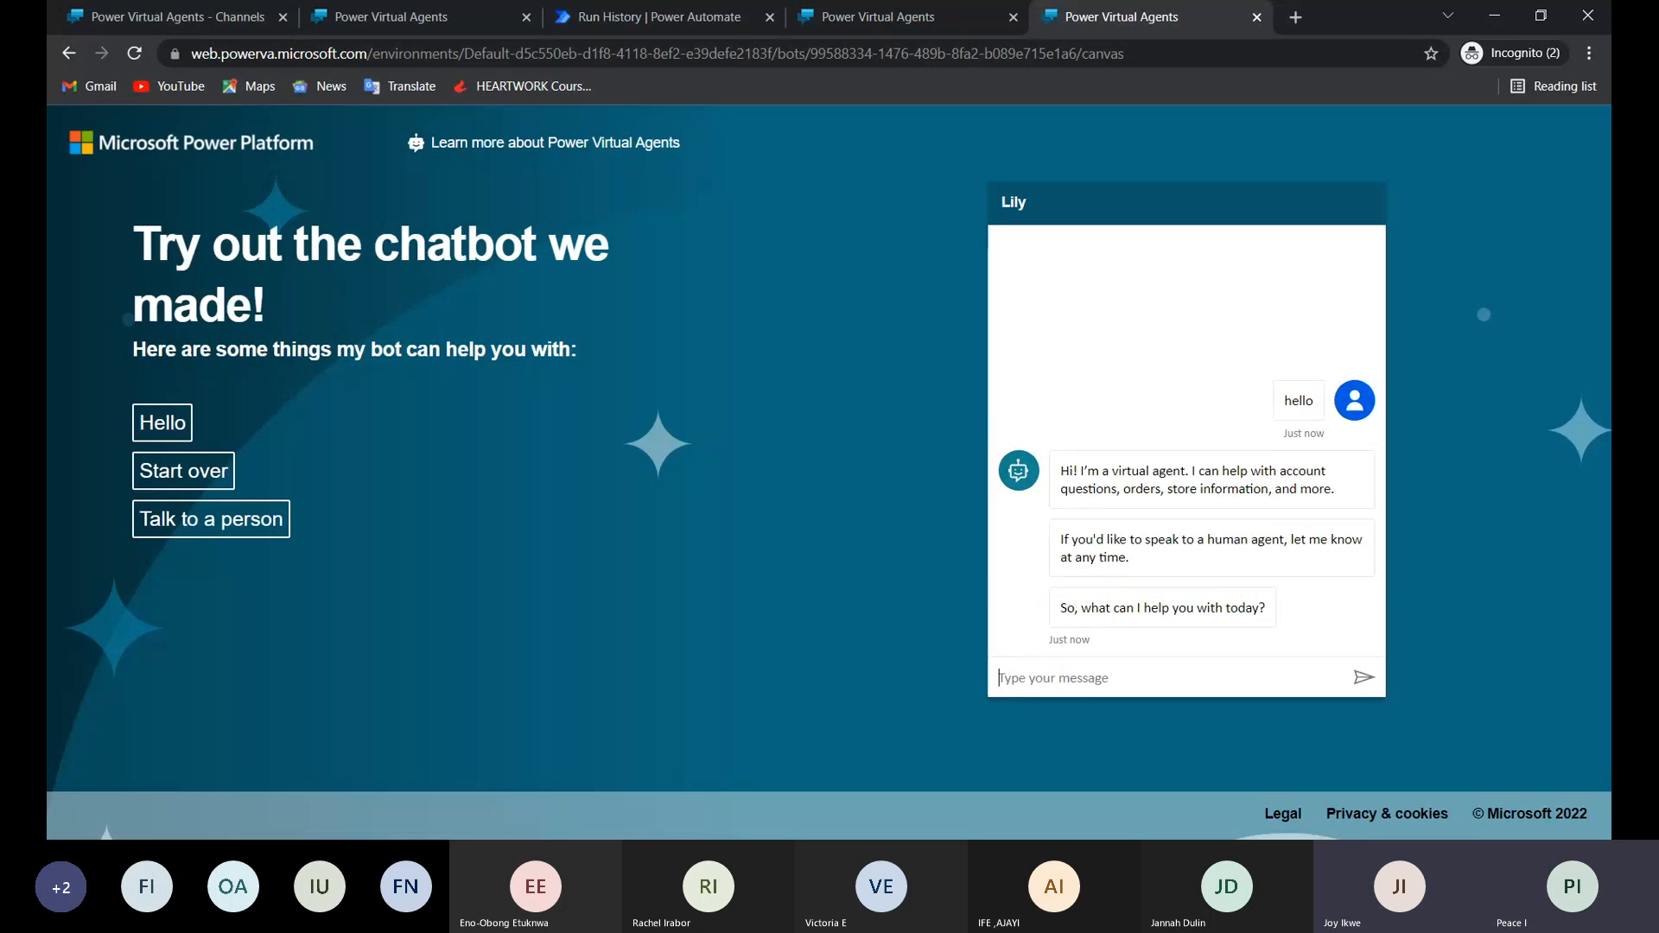
Send "look up" to the demo website bot and reply to "Enter a name" with the person's first name.
text(look up)
key(Return)
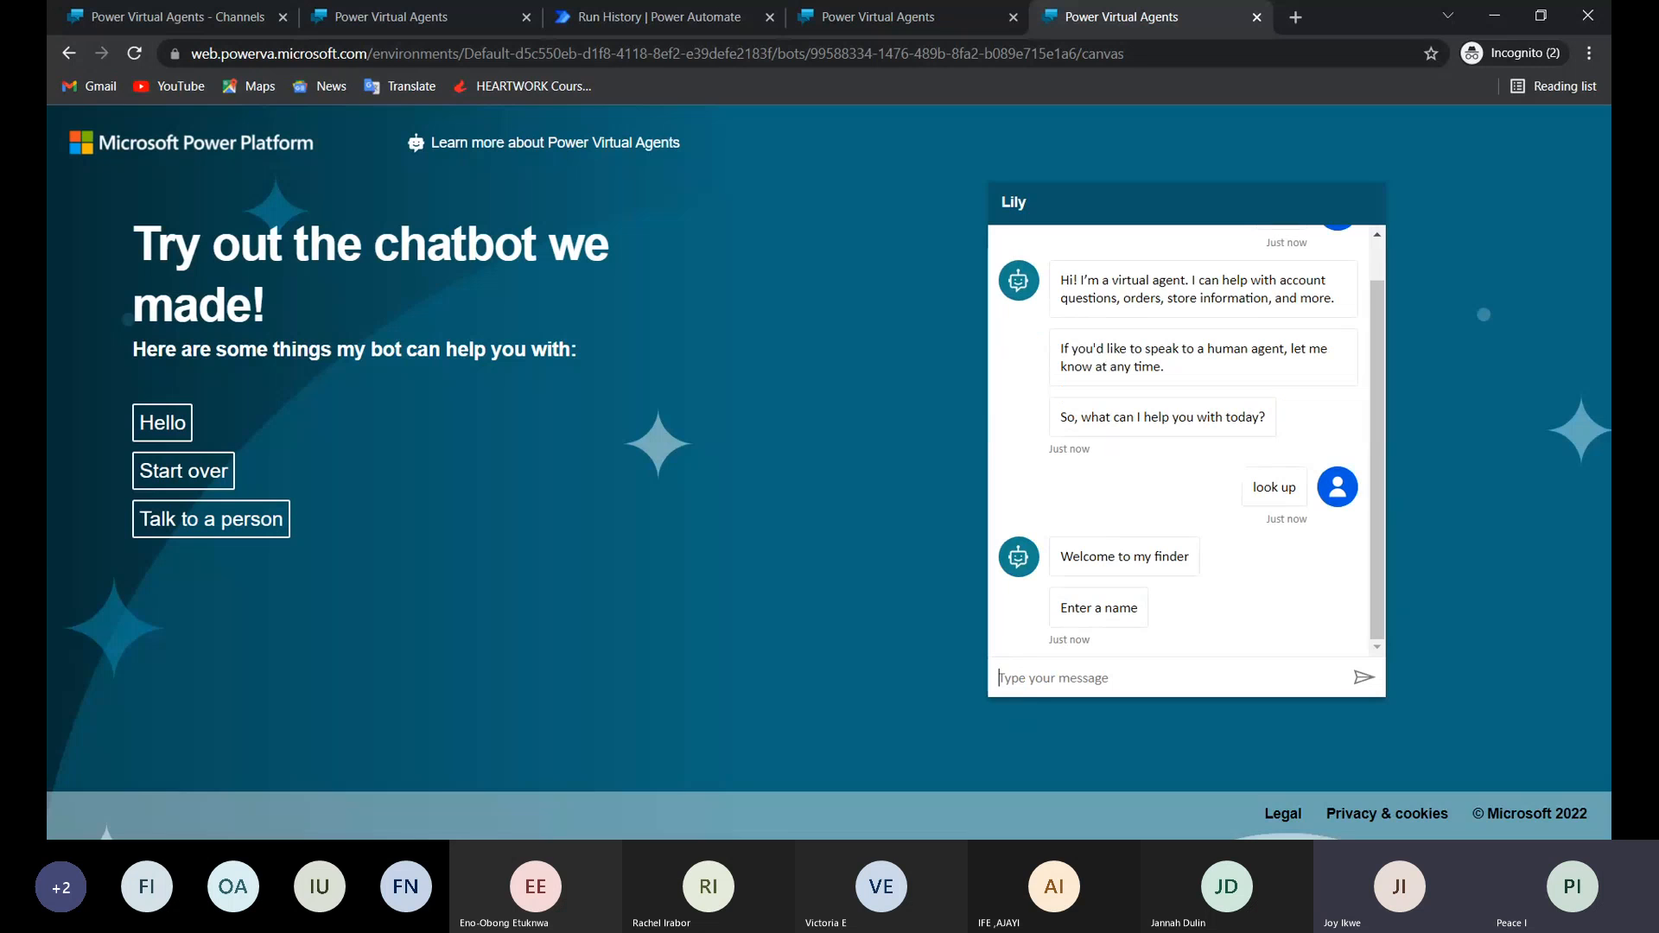
text(Peace)
key(Return)
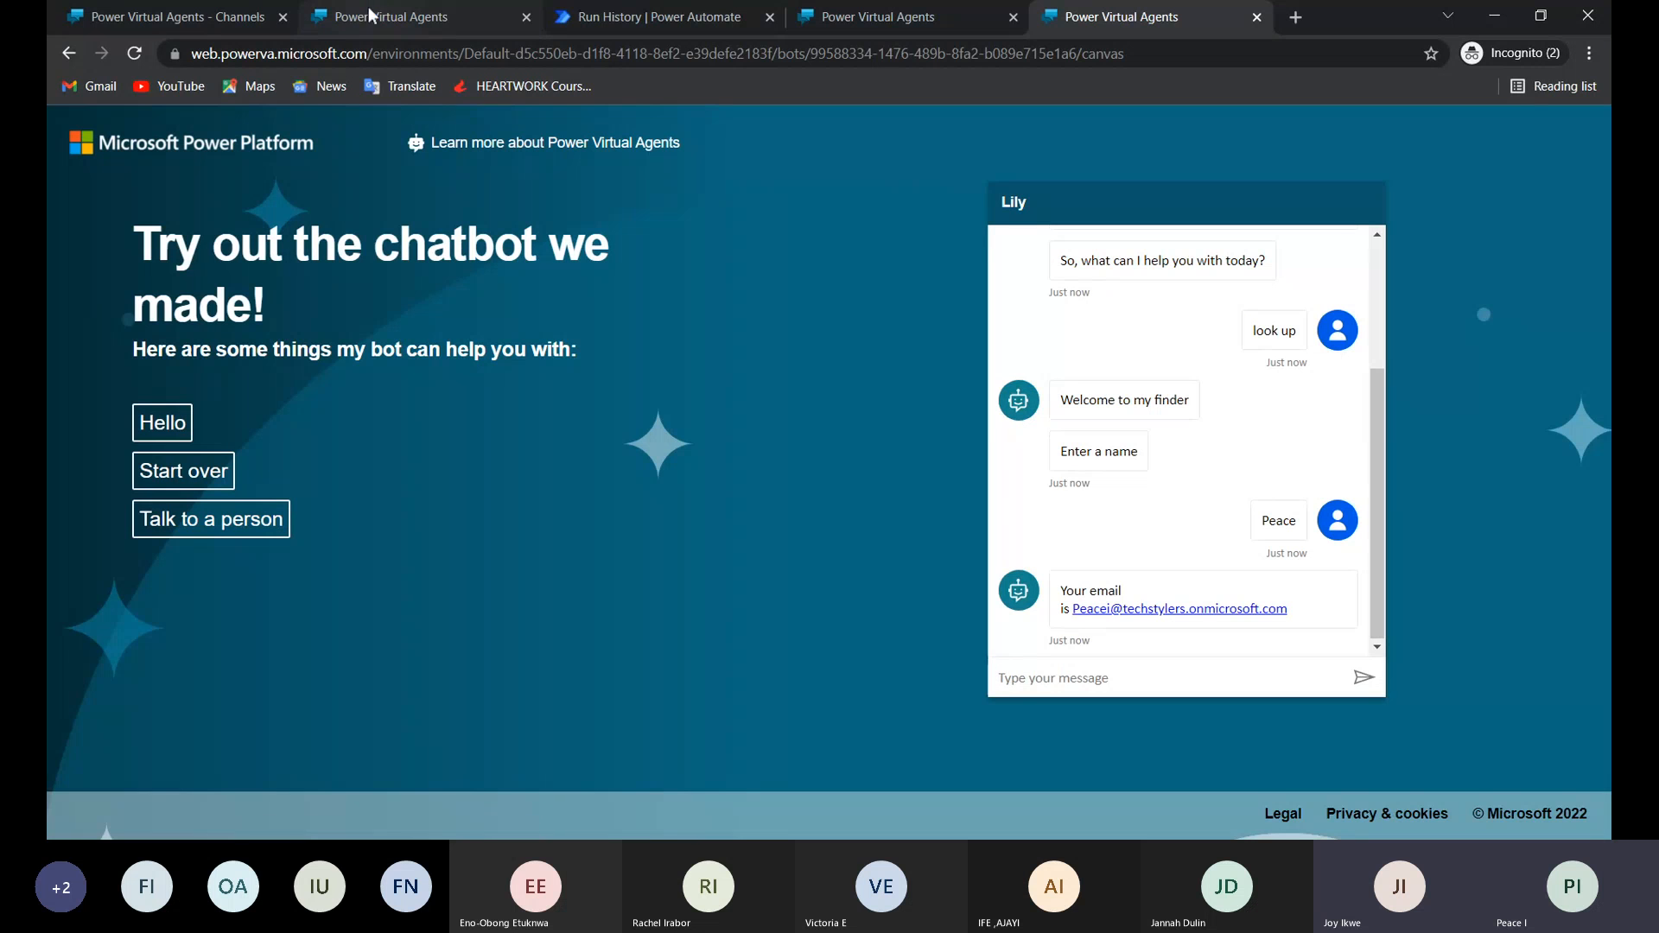
Return to the Lily bot's channels, close the Demo Website settings, and open the Publish page.
click(227, 12)
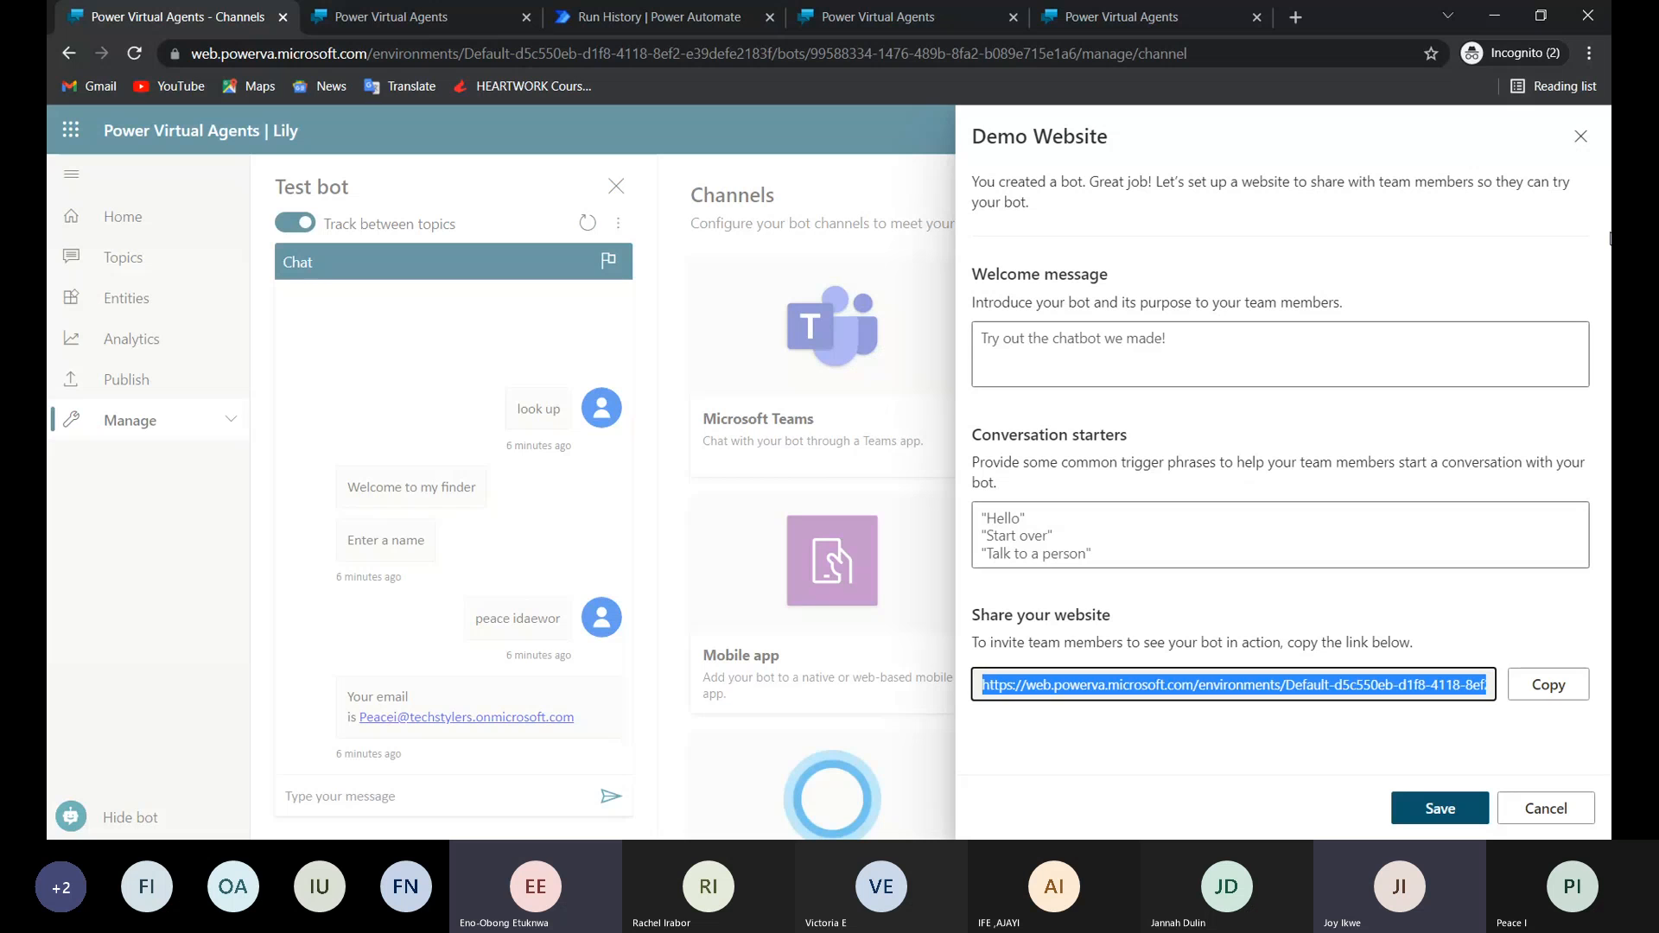
click(1580, 136)
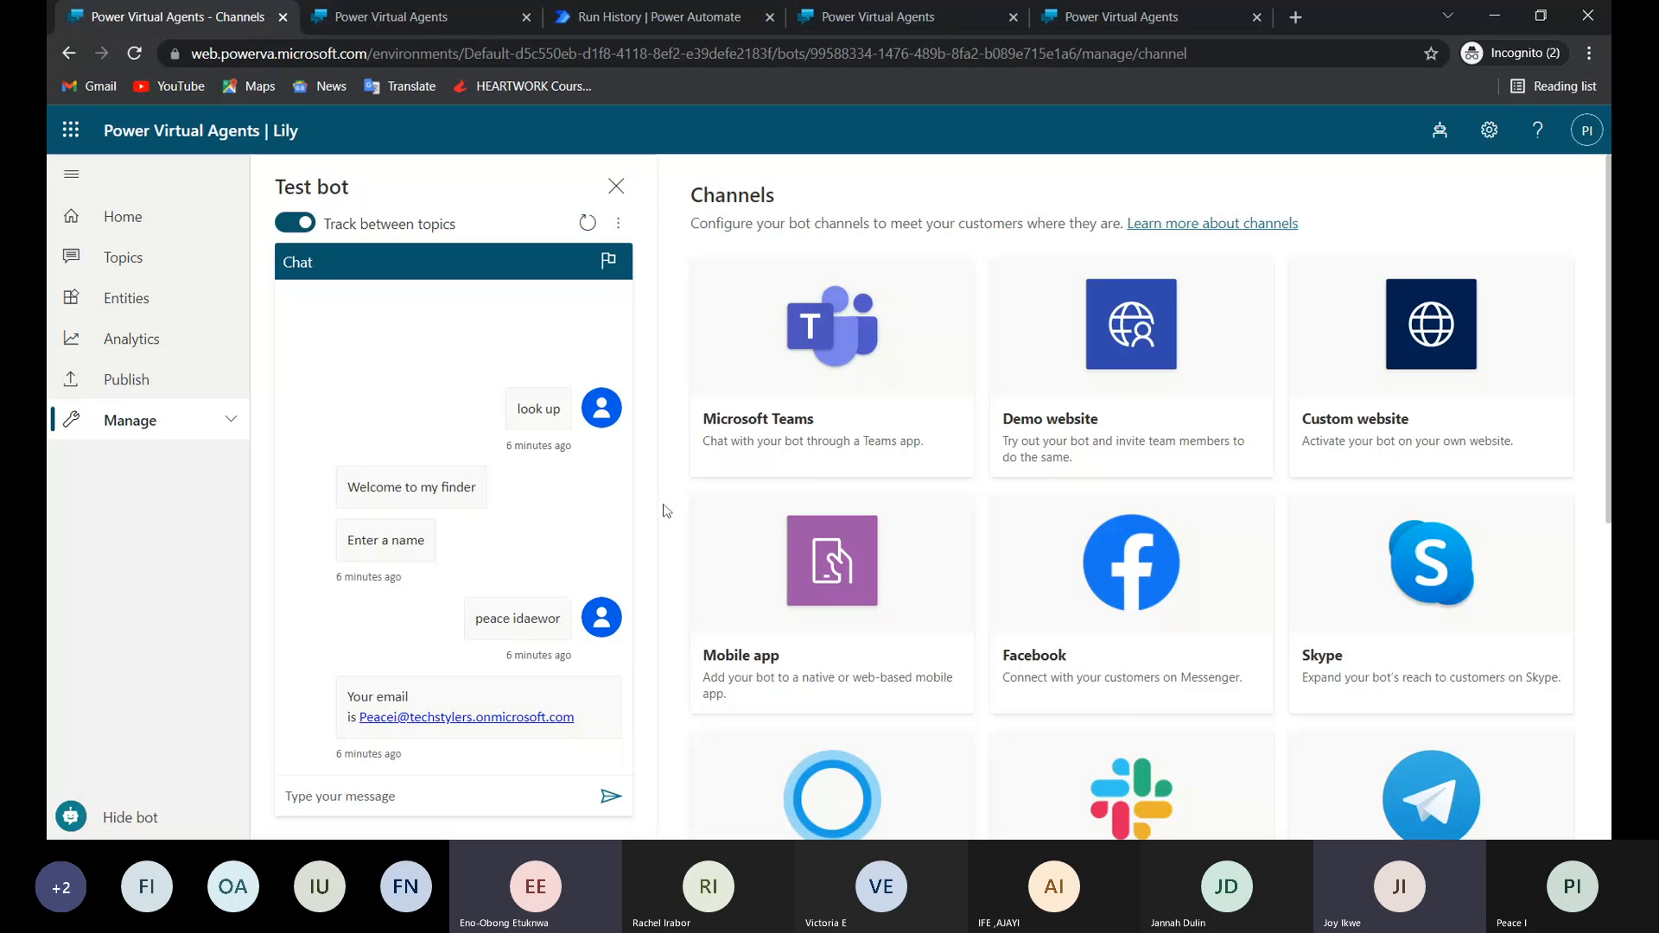
click(139, 380)
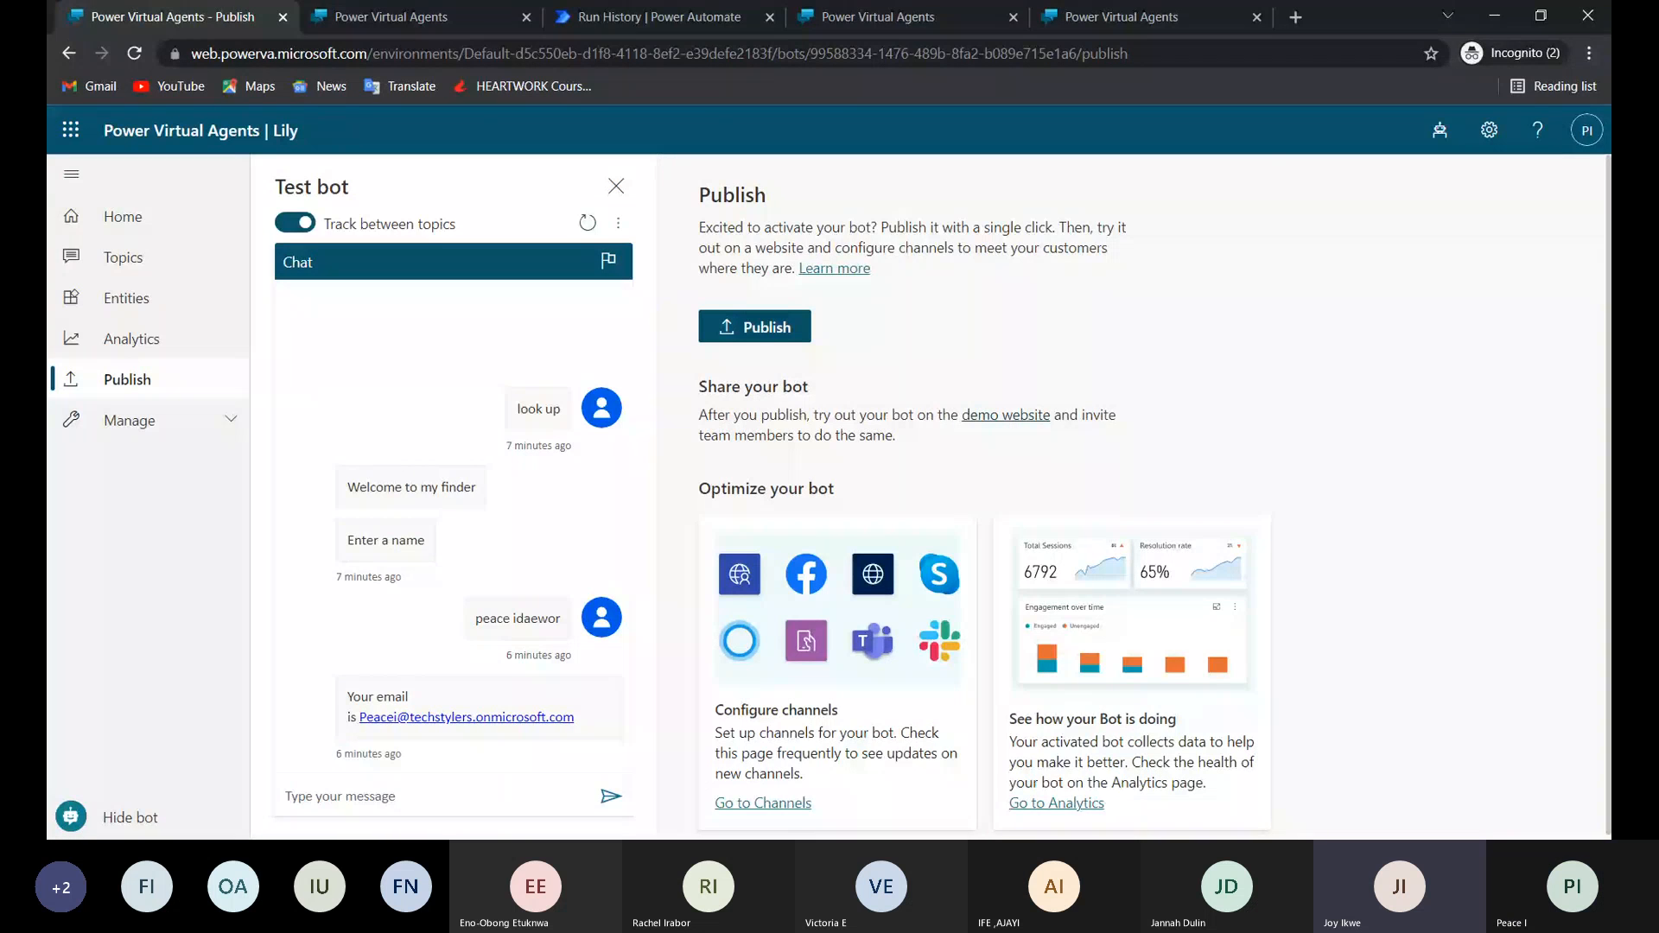
Open the Test topic of the Lily bot and review its question, action and message nodes.
scroll(1132, 492, down, 1)
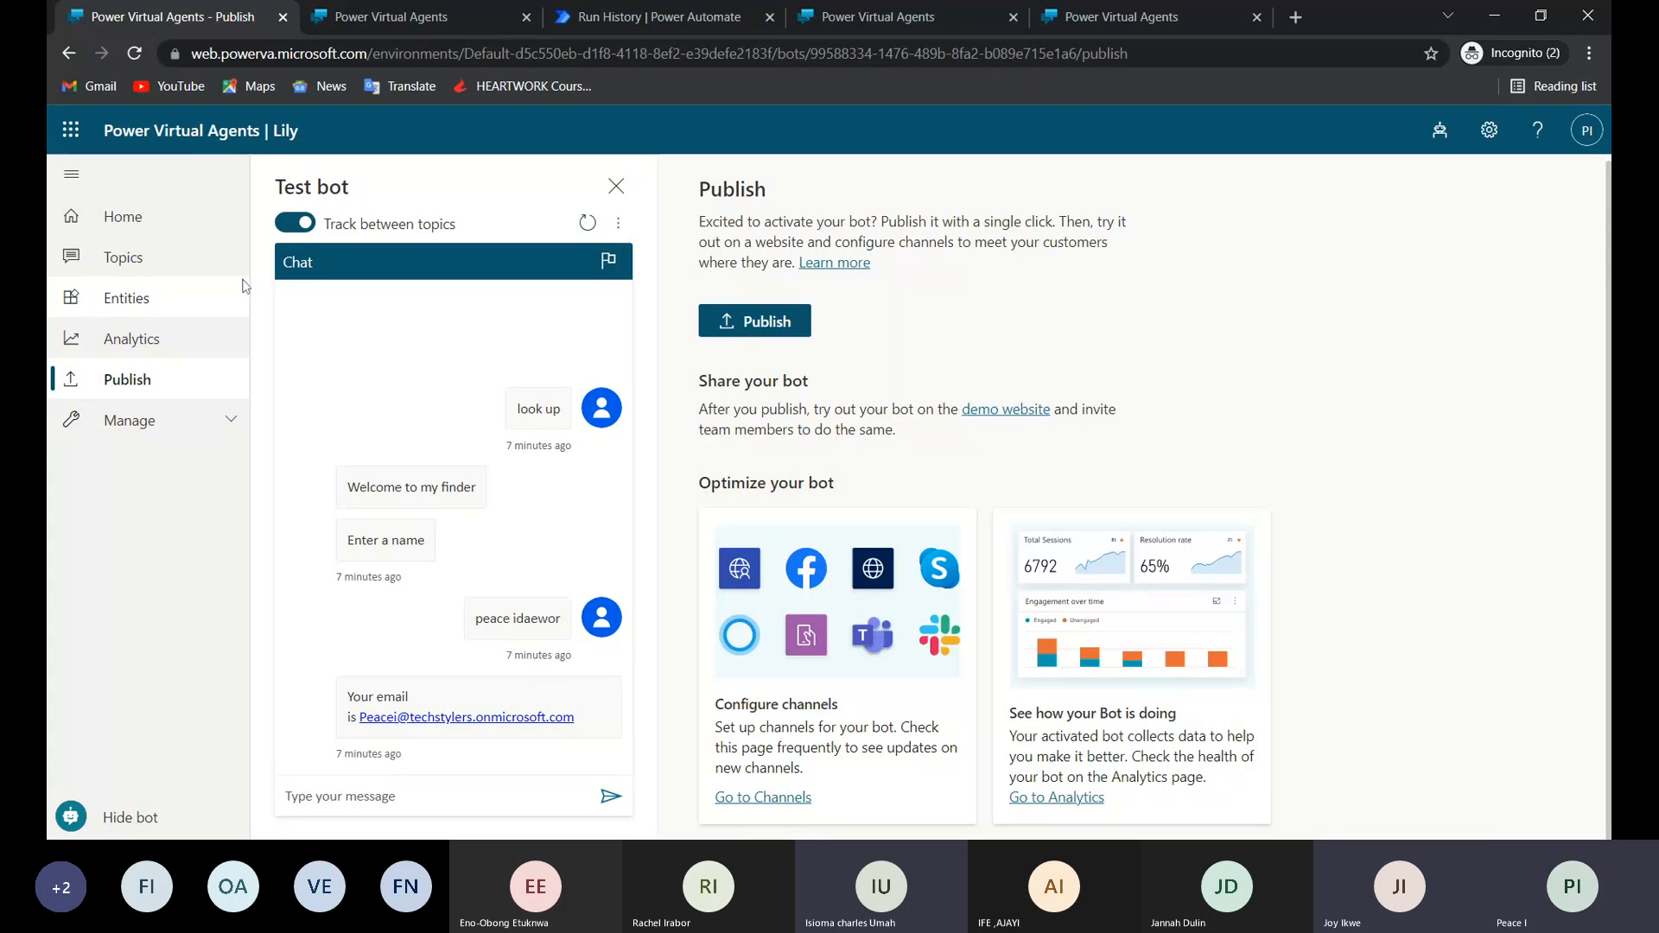
click(123, 256)
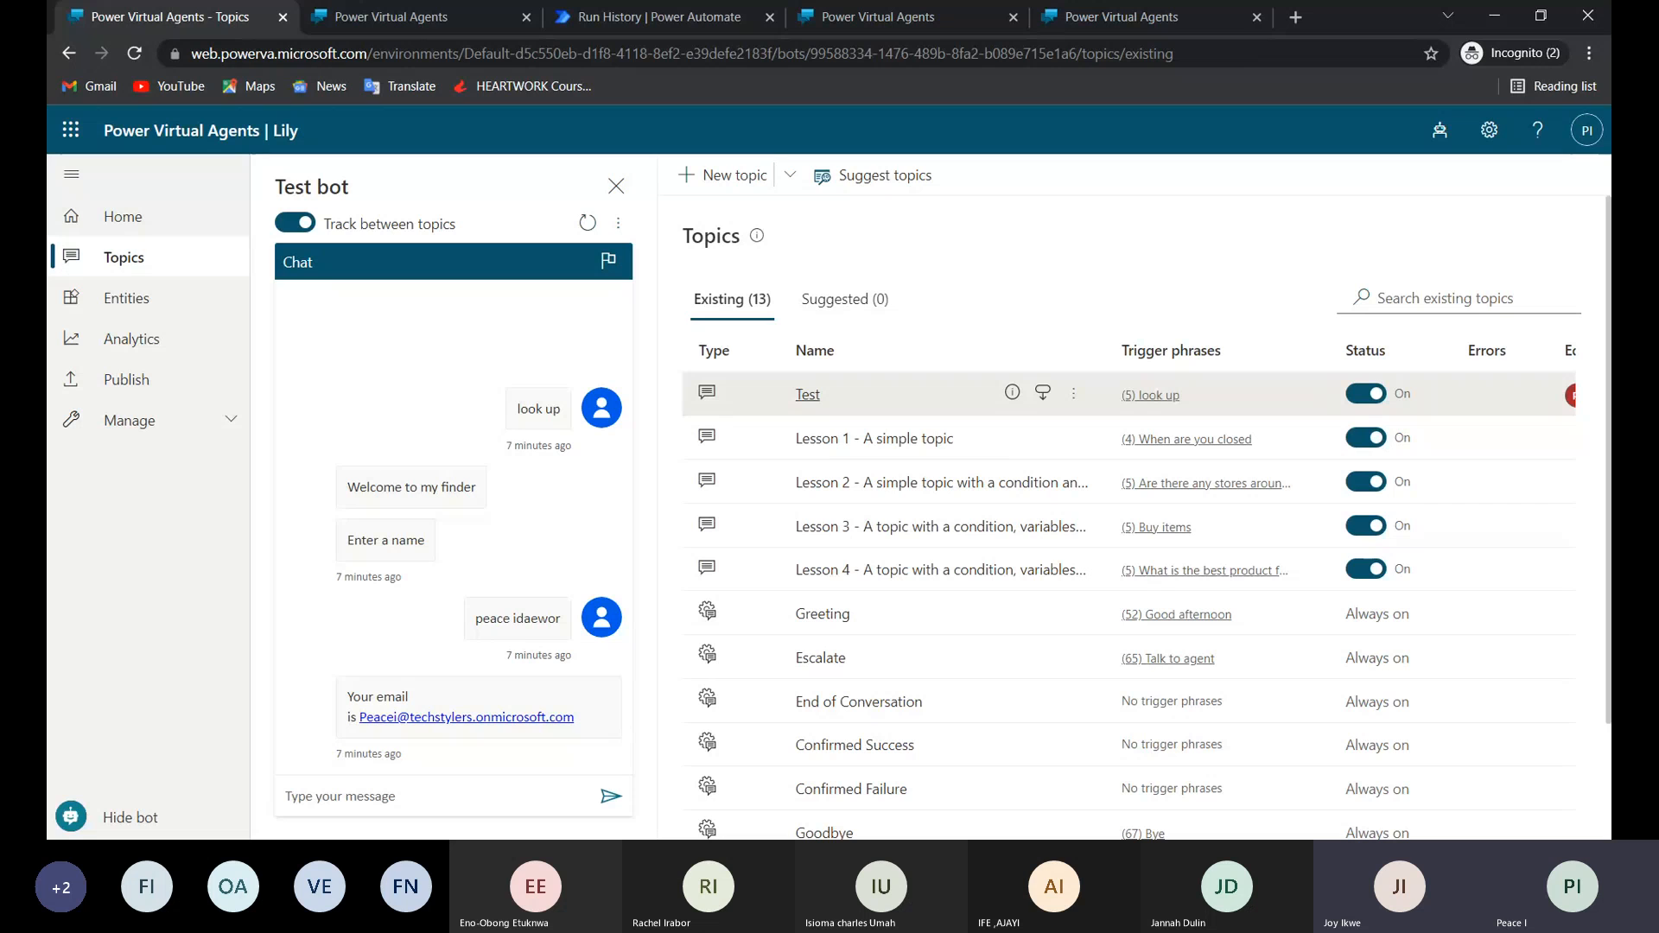
click(808, 396)
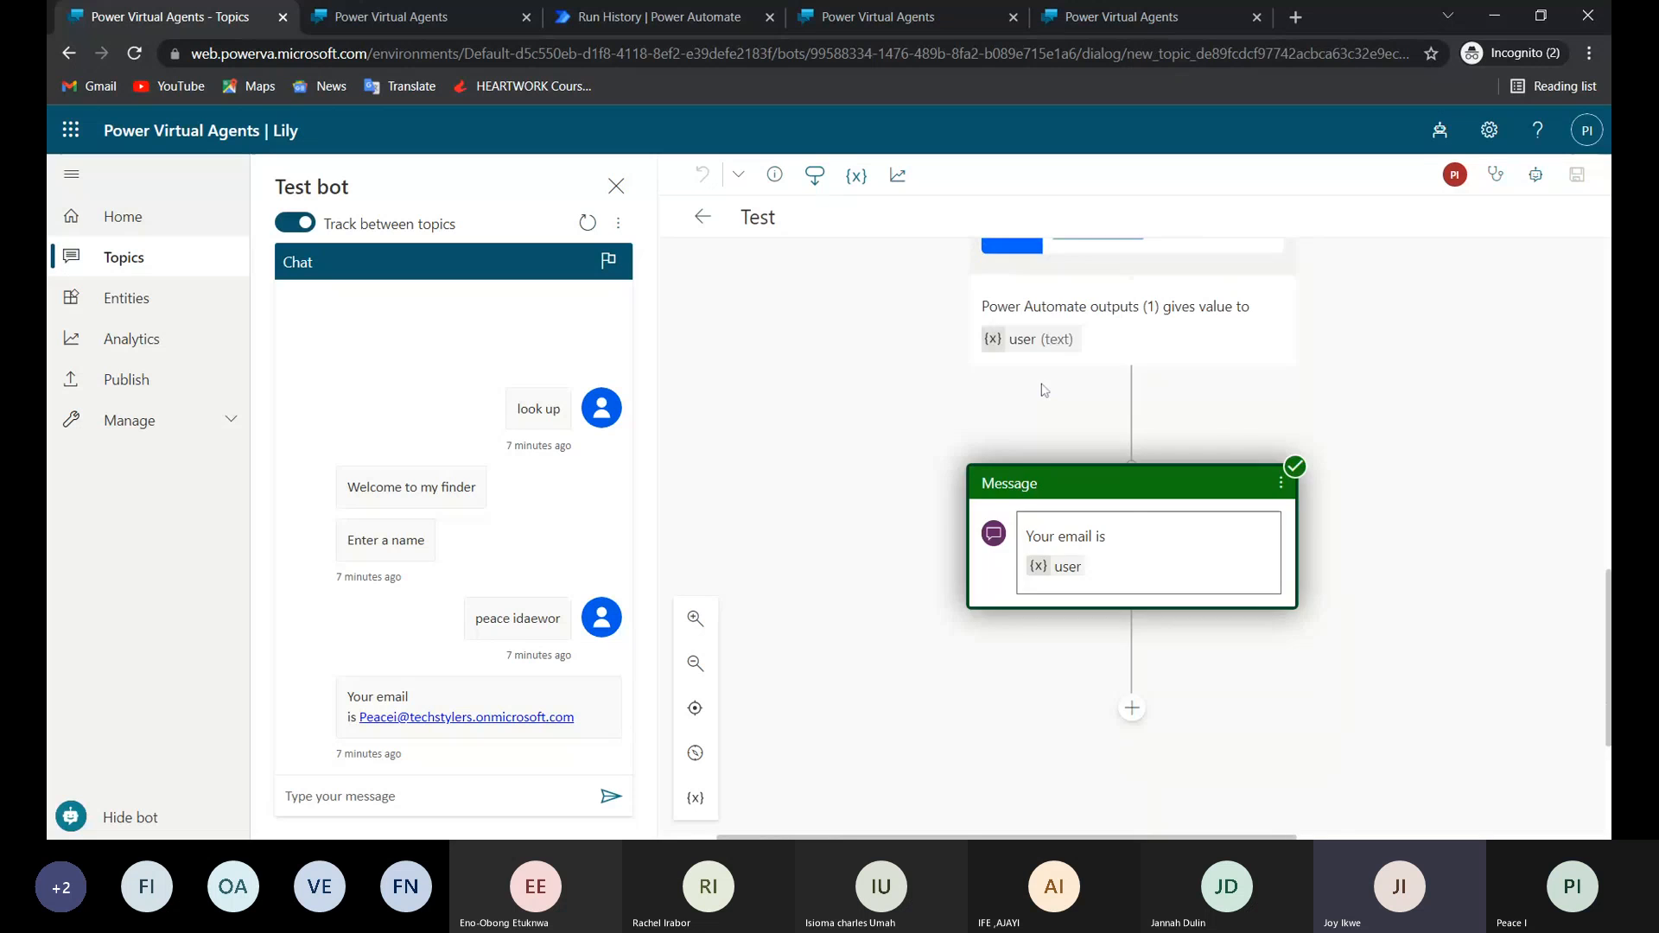
scroll(1044, 389, up, 6)
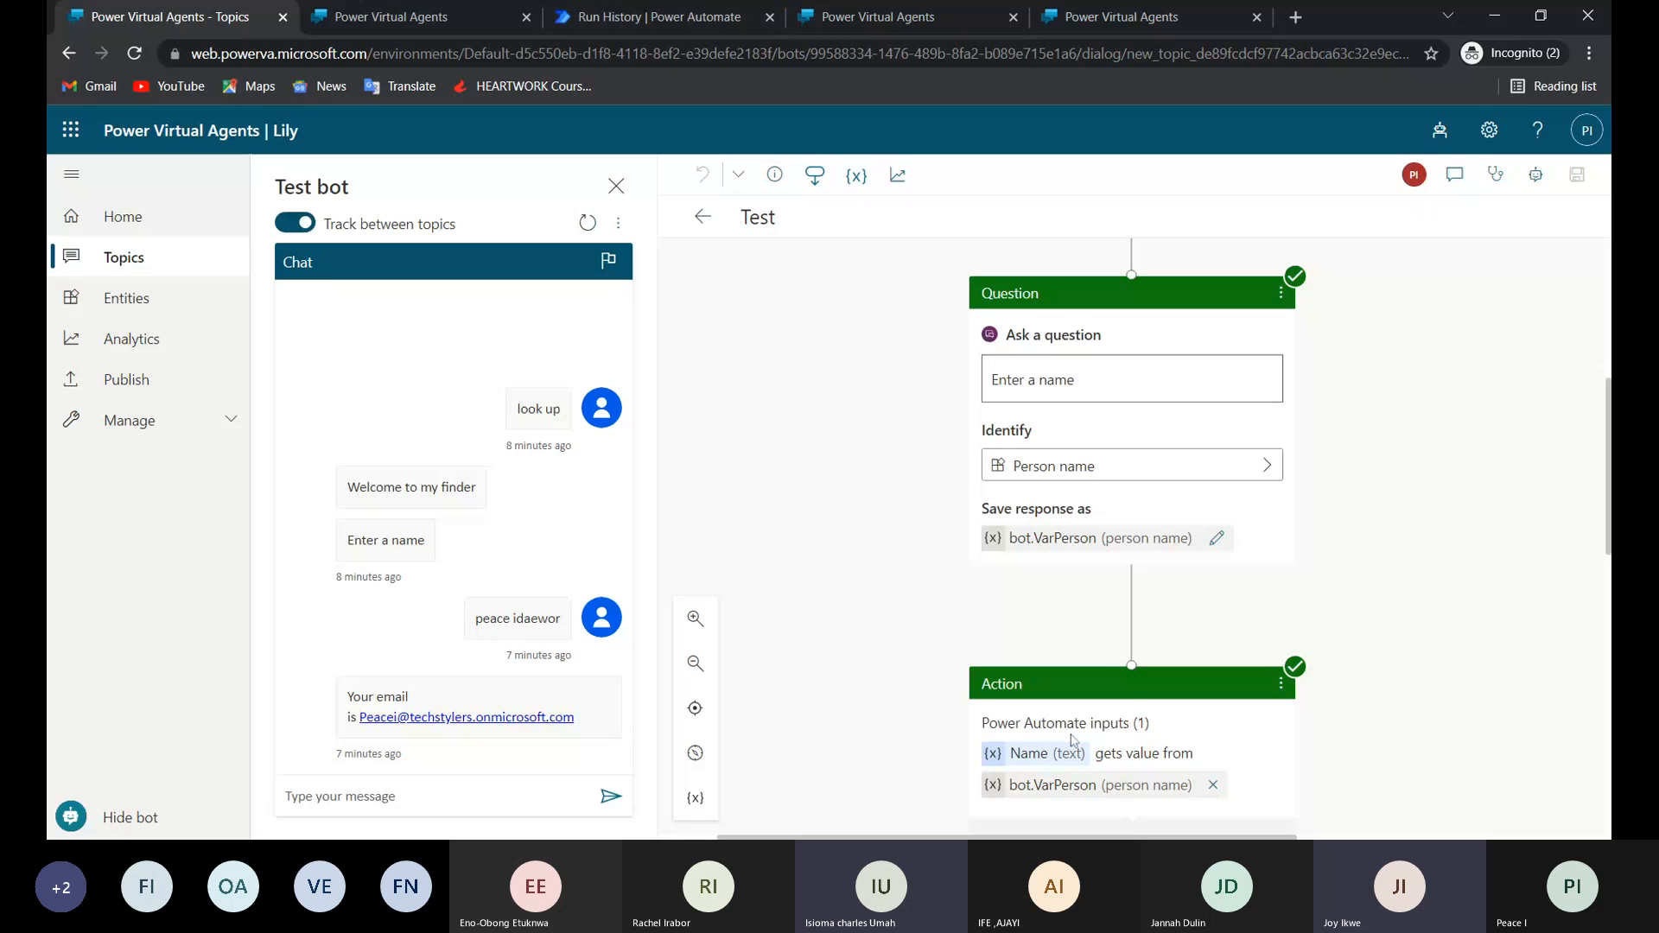
scroll(1138, 672, down, 5)
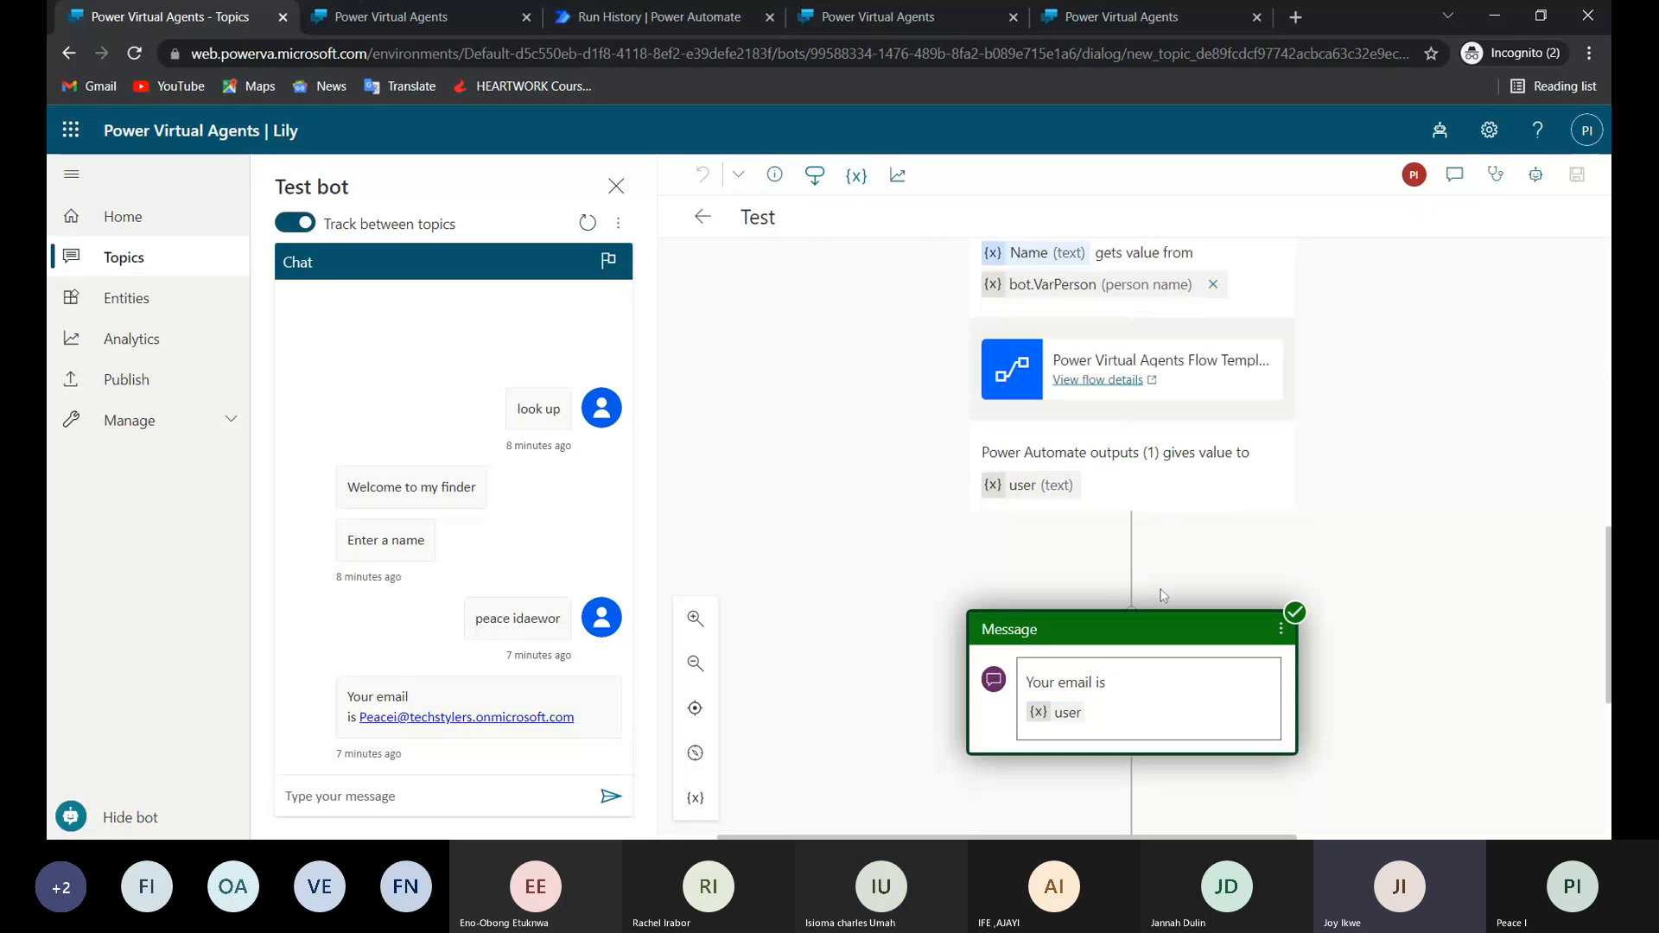
scroll(1163, 594, down, 1)
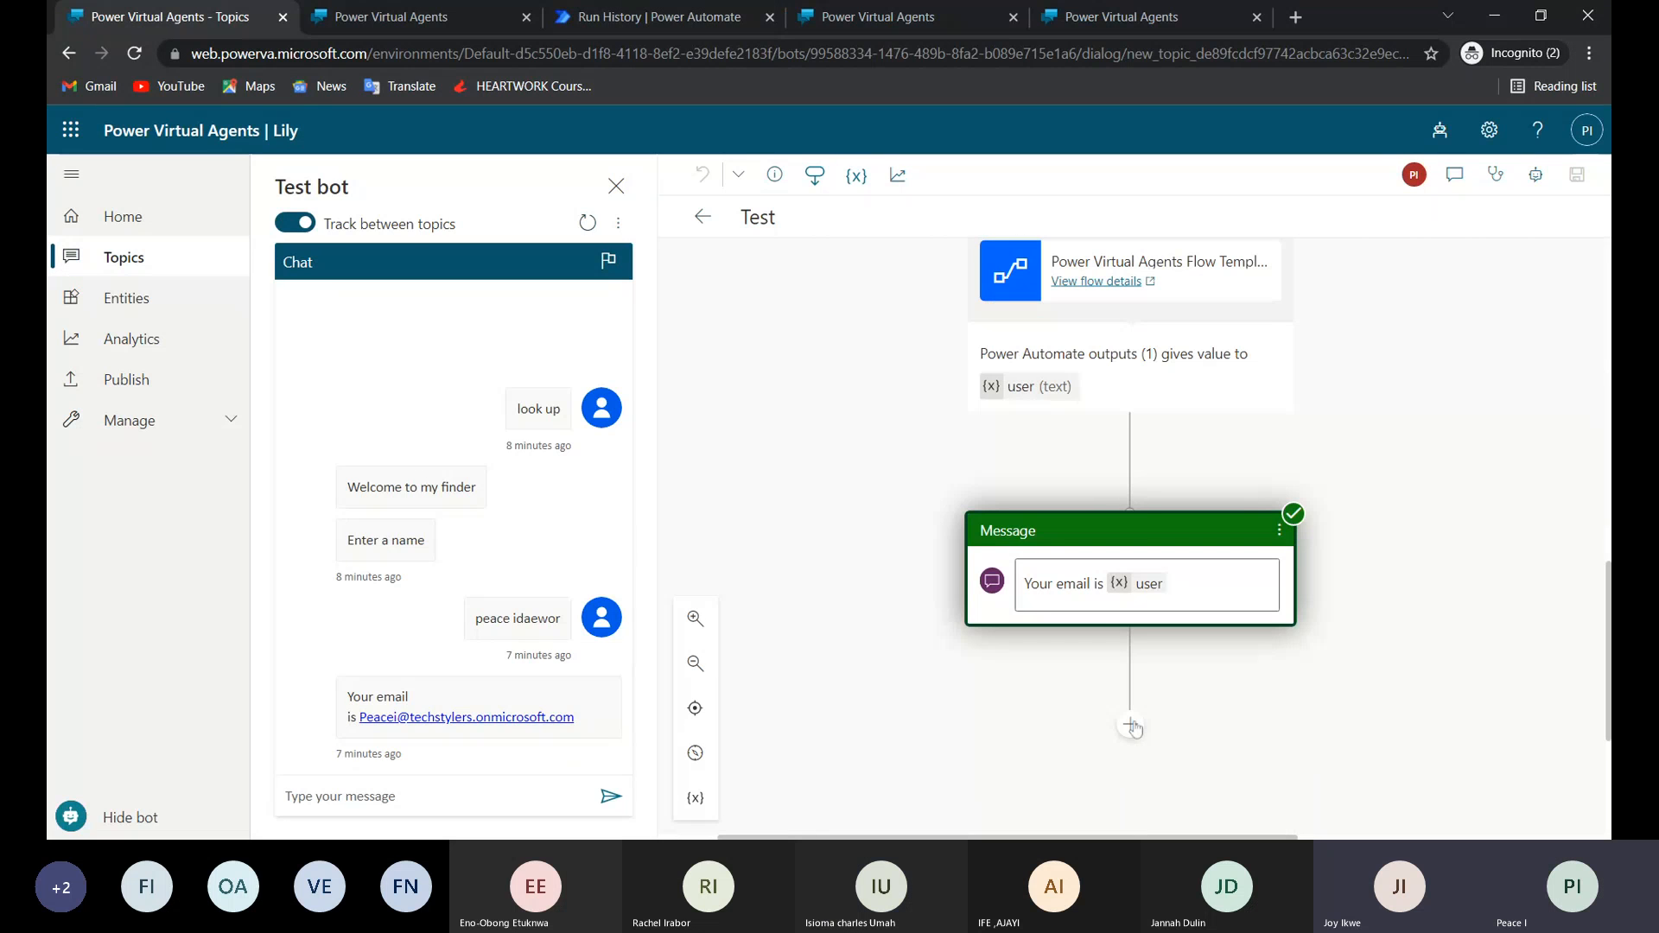
Bring up the list of callable actions for a new node below the "Your email is" message.
click(1131, 726)
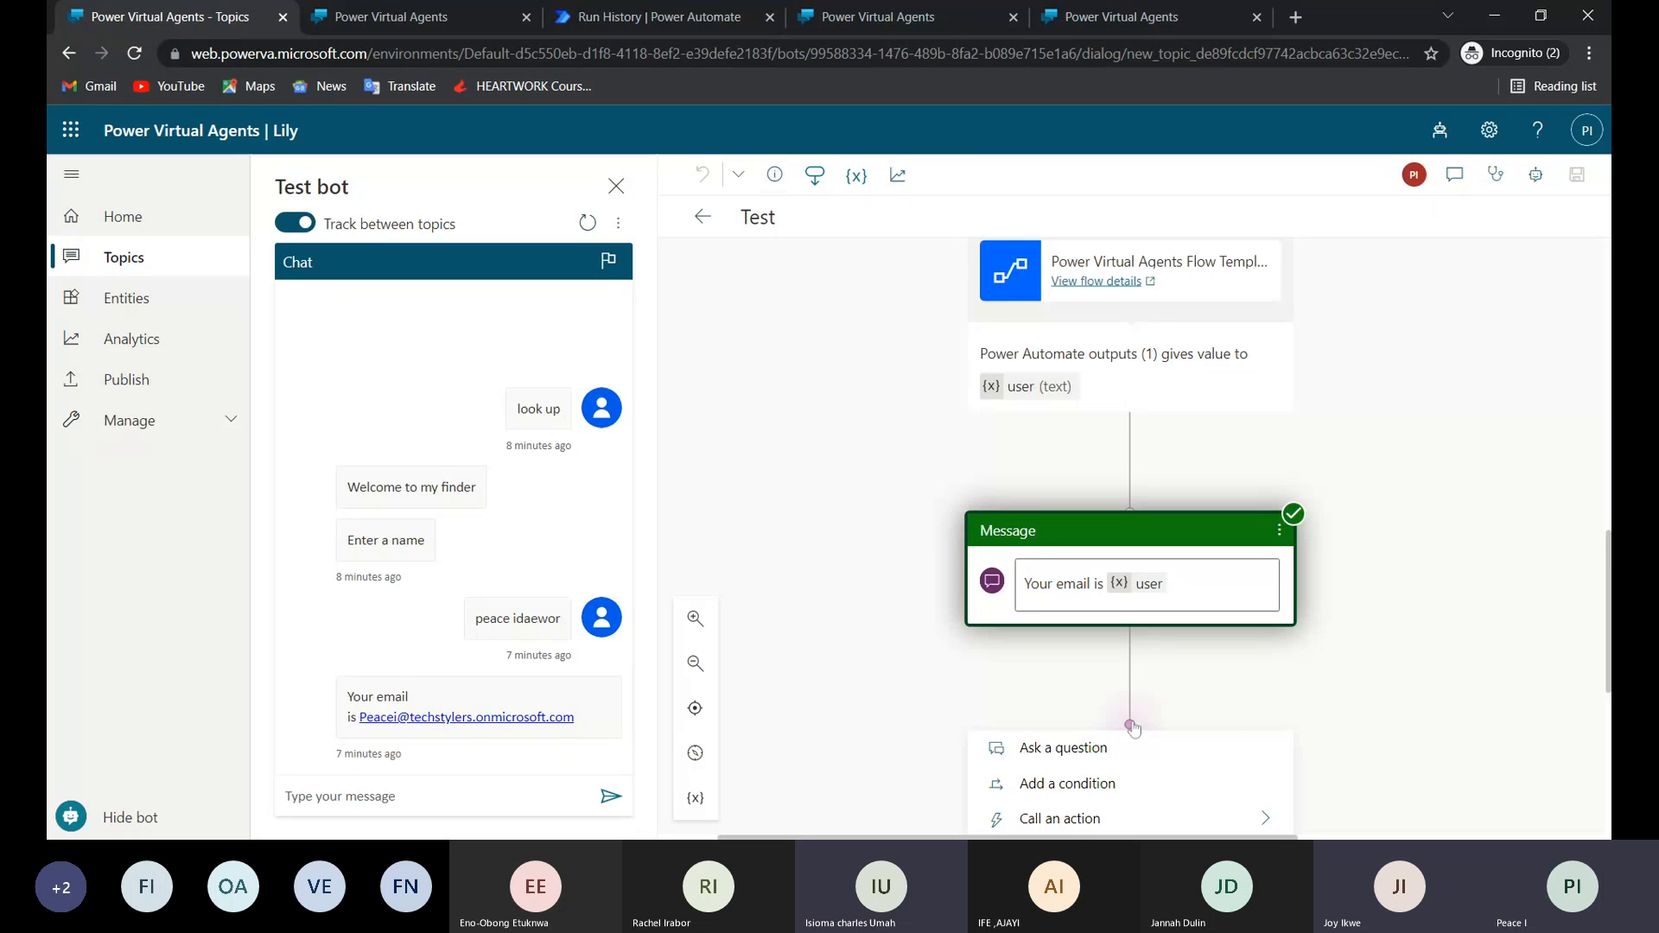
click(1133, 728)
click(1136, 730)
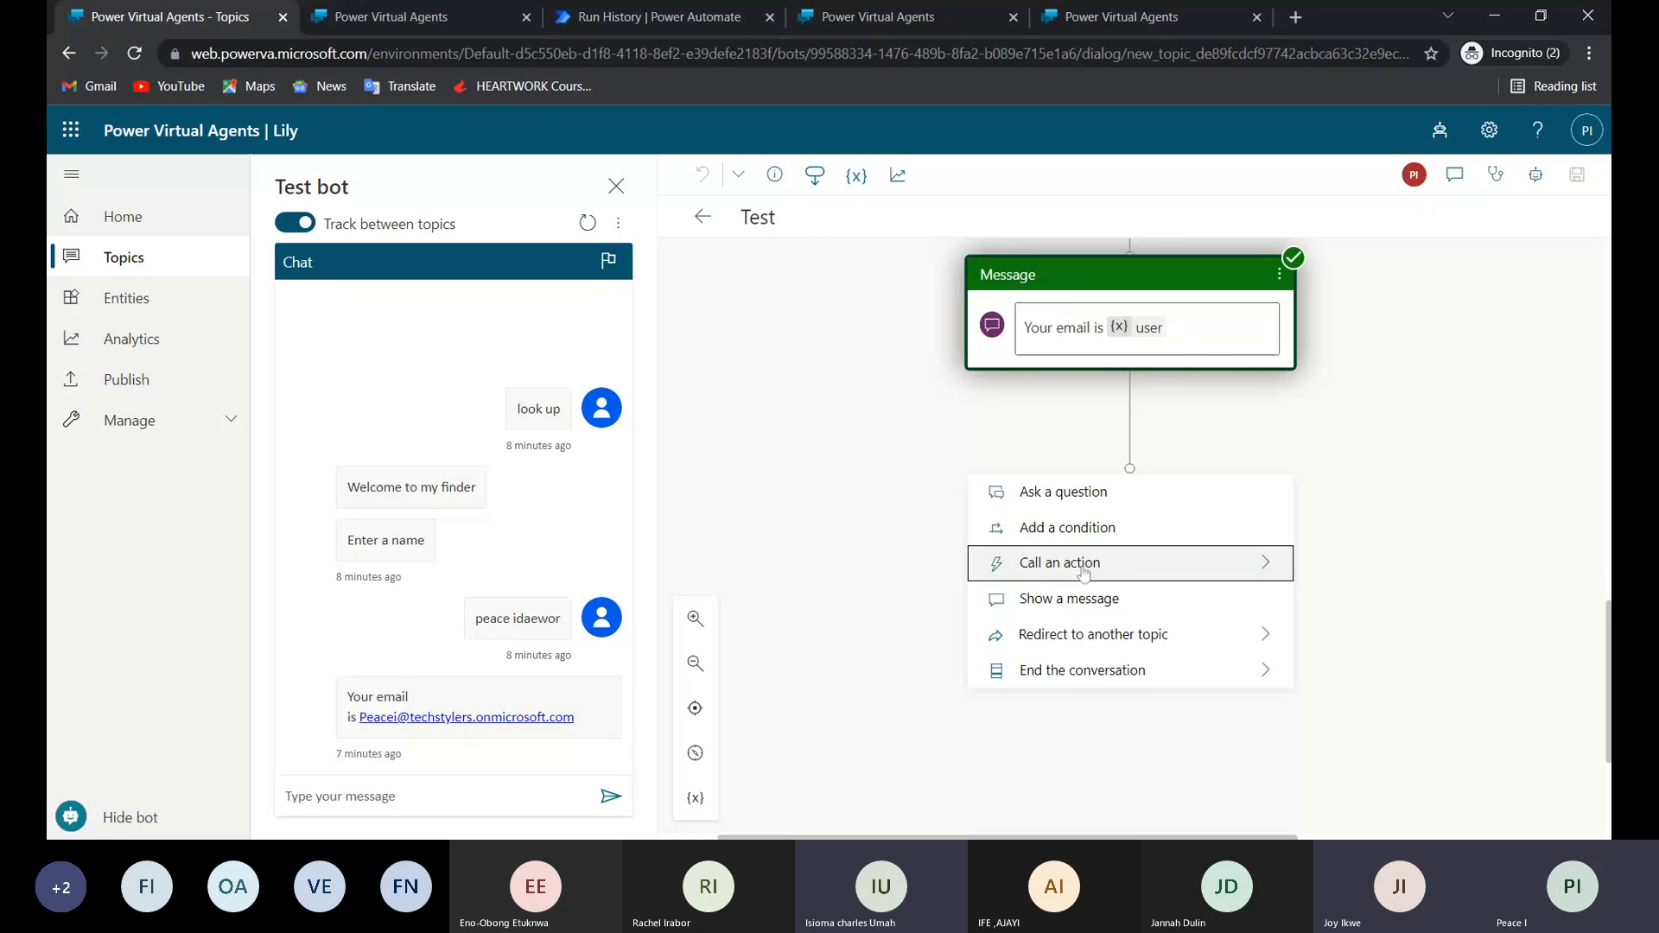
click(1260, 563)
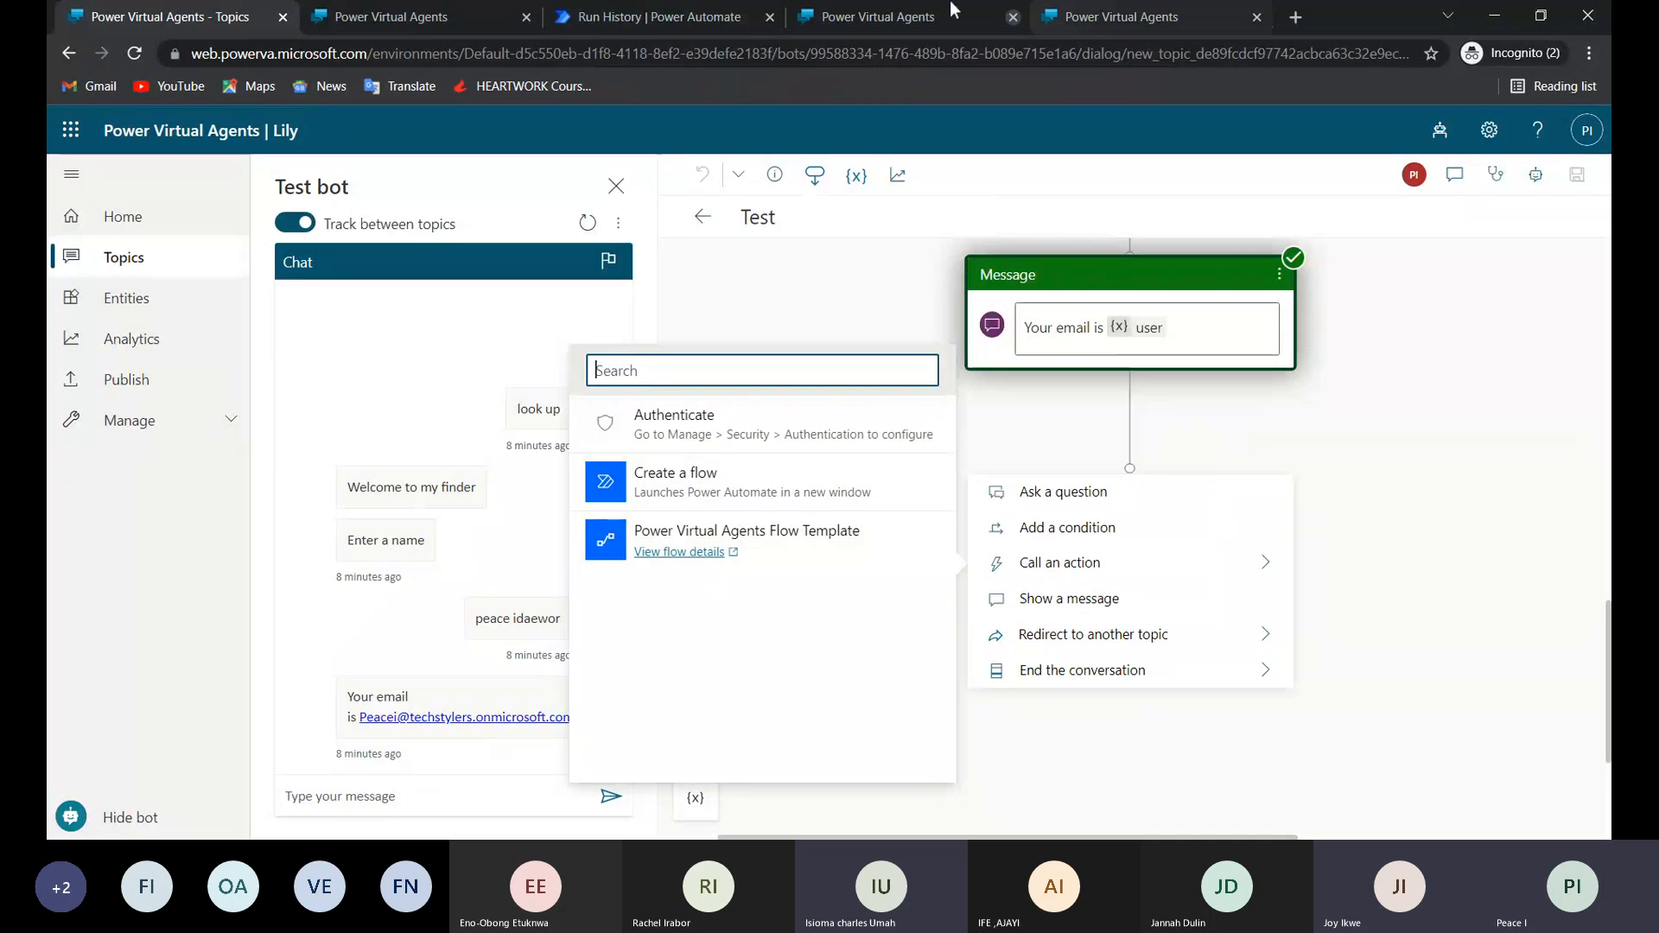
Switch to Power Automate to open the Solutions page, and return to the Test topic.
click(636, 12)
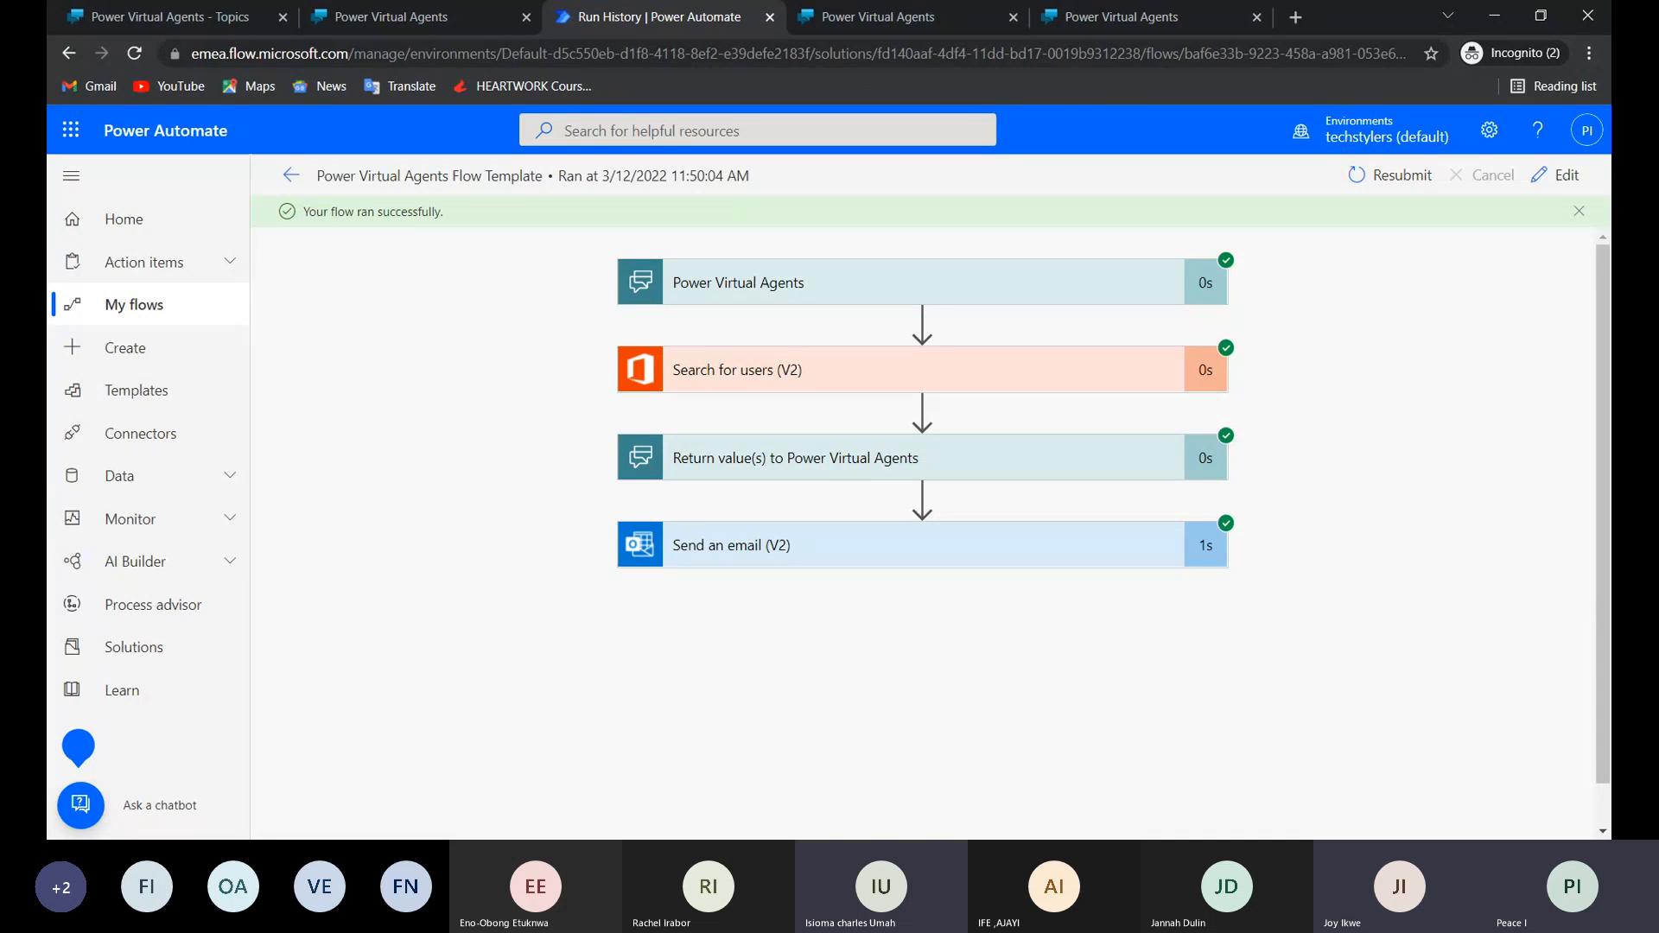
click(133, 656)
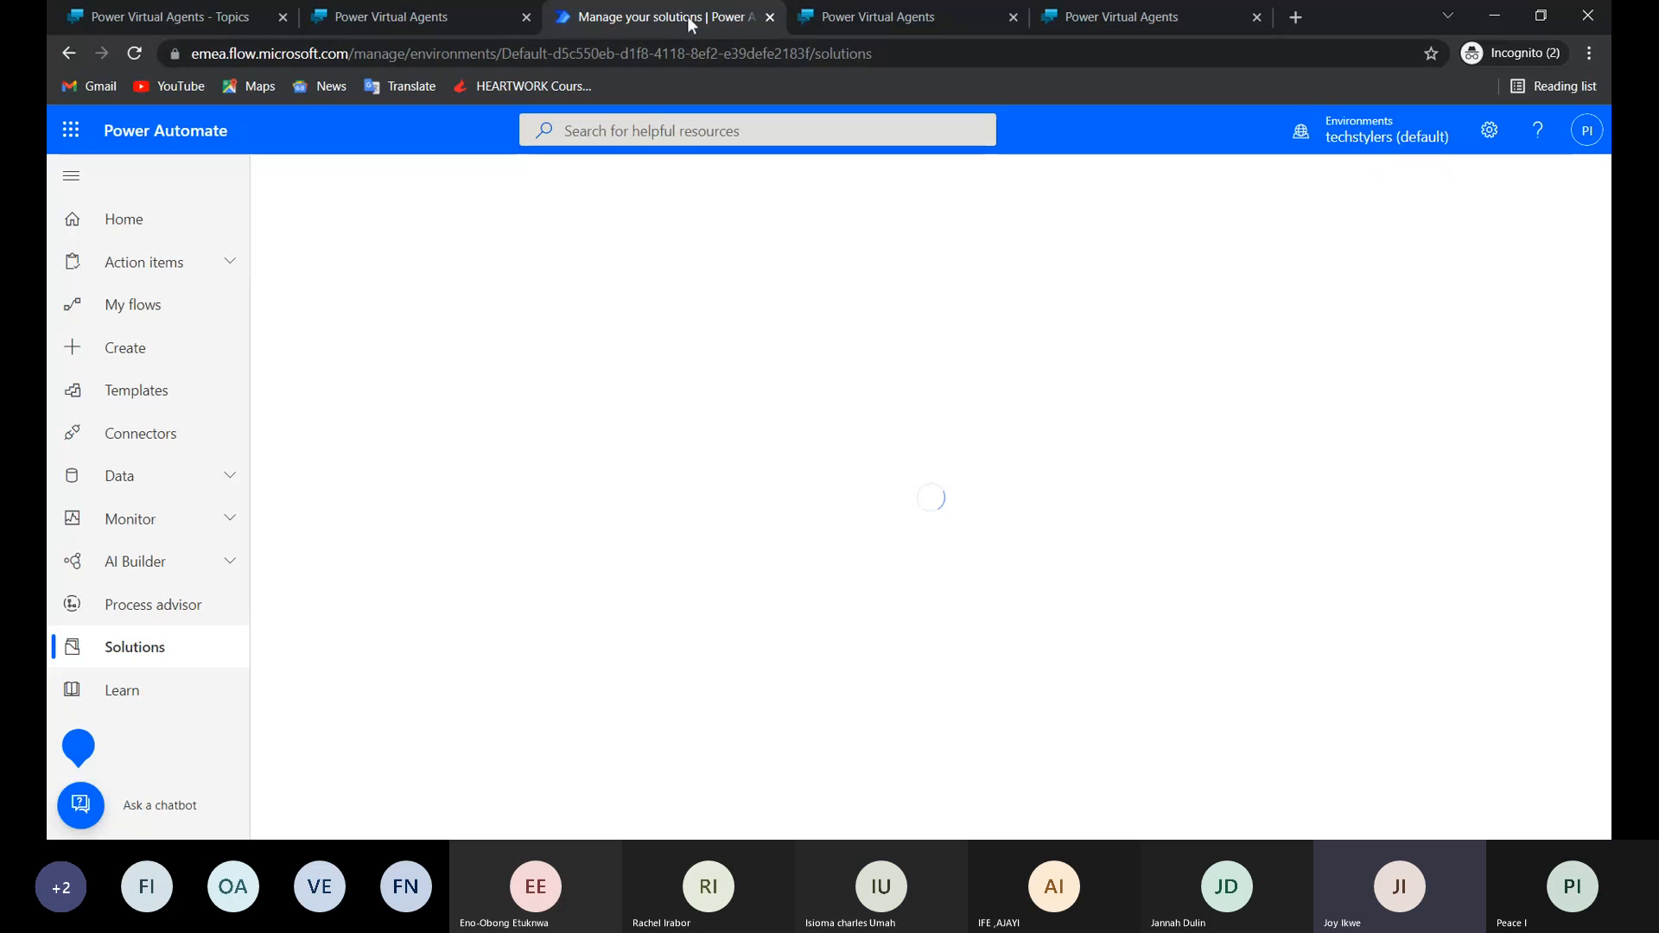
click(198, 20)
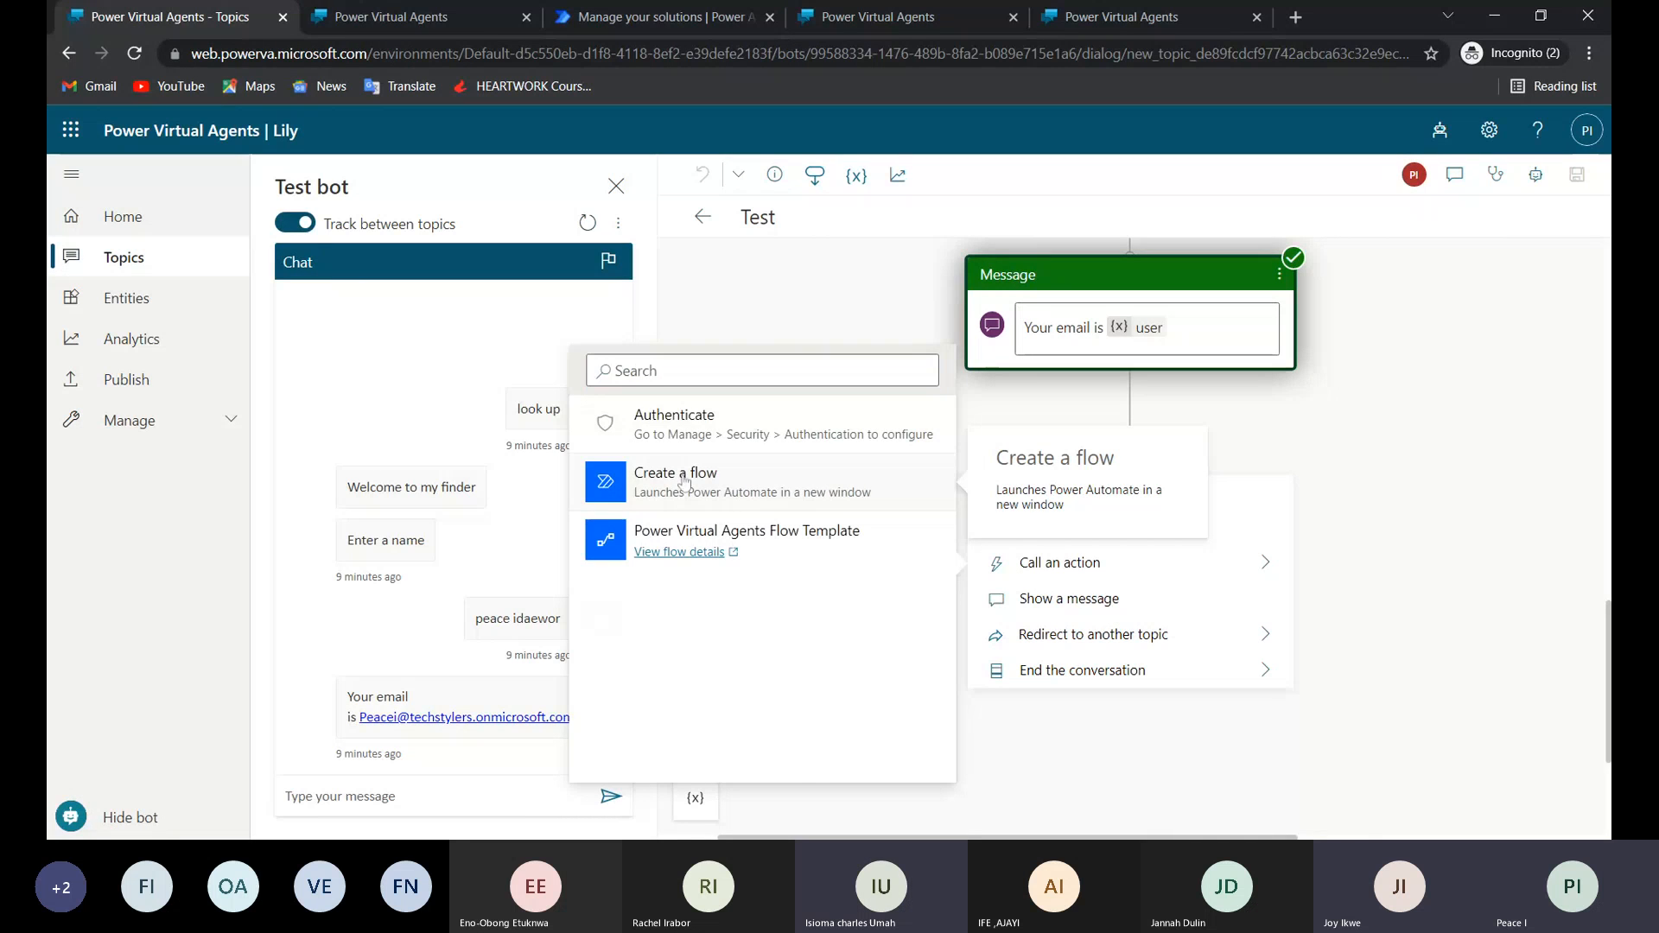
Create a new flow from the topic's action choices, name it "PVA Test flow", and save it.
click(681, 482)
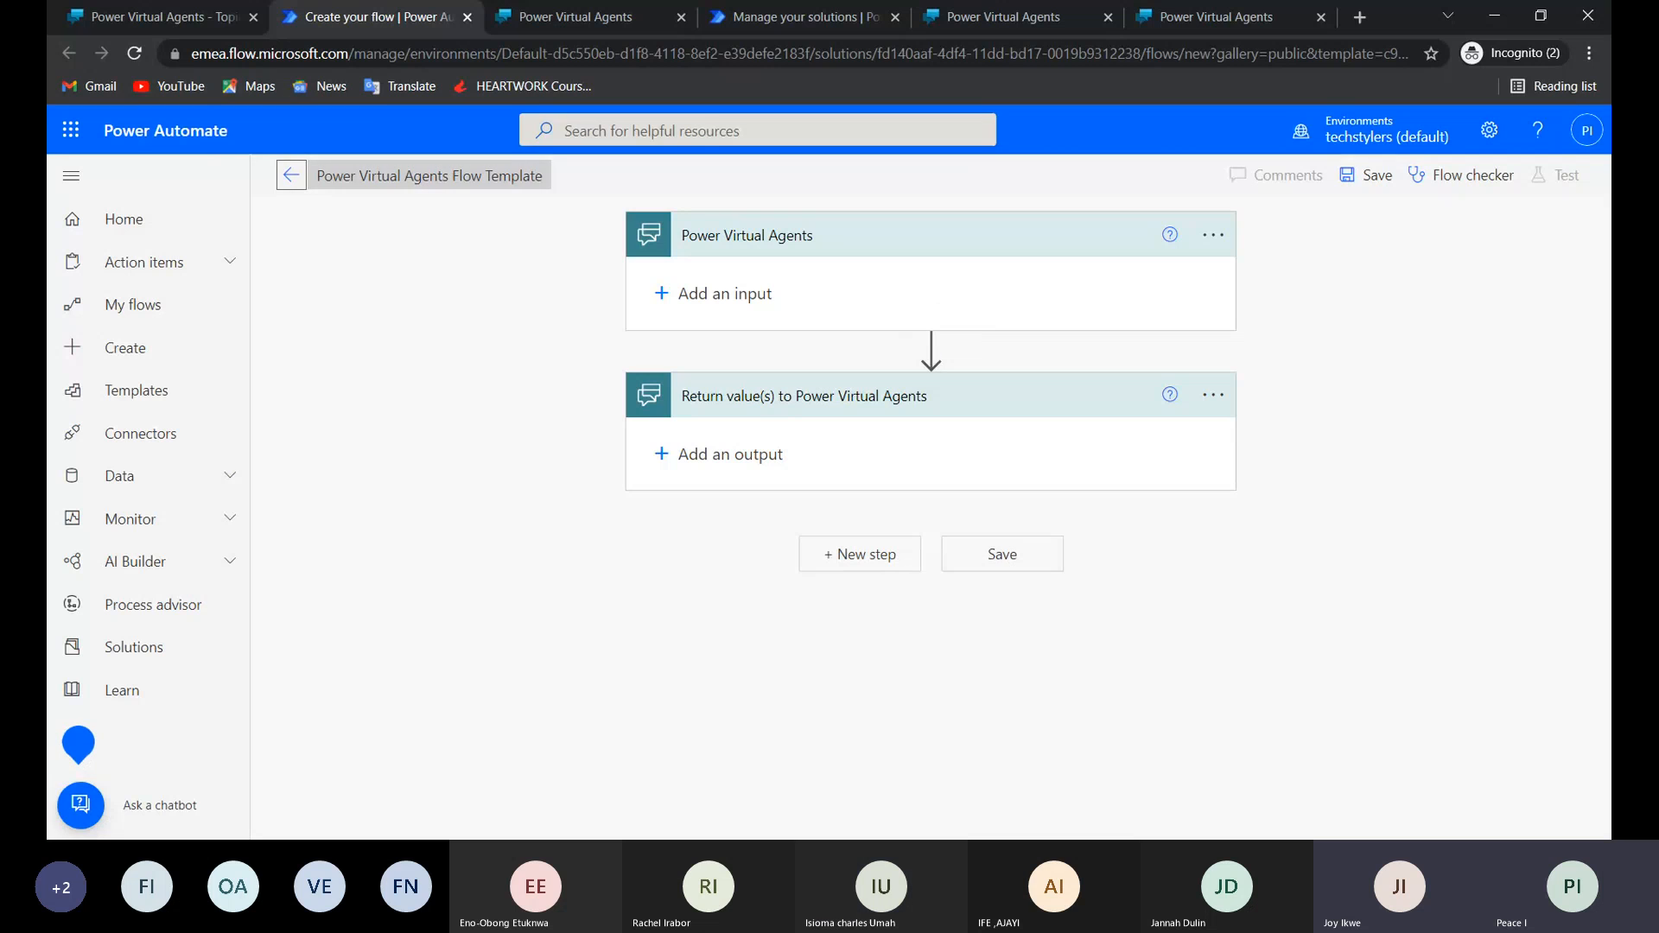
click(430, 175)
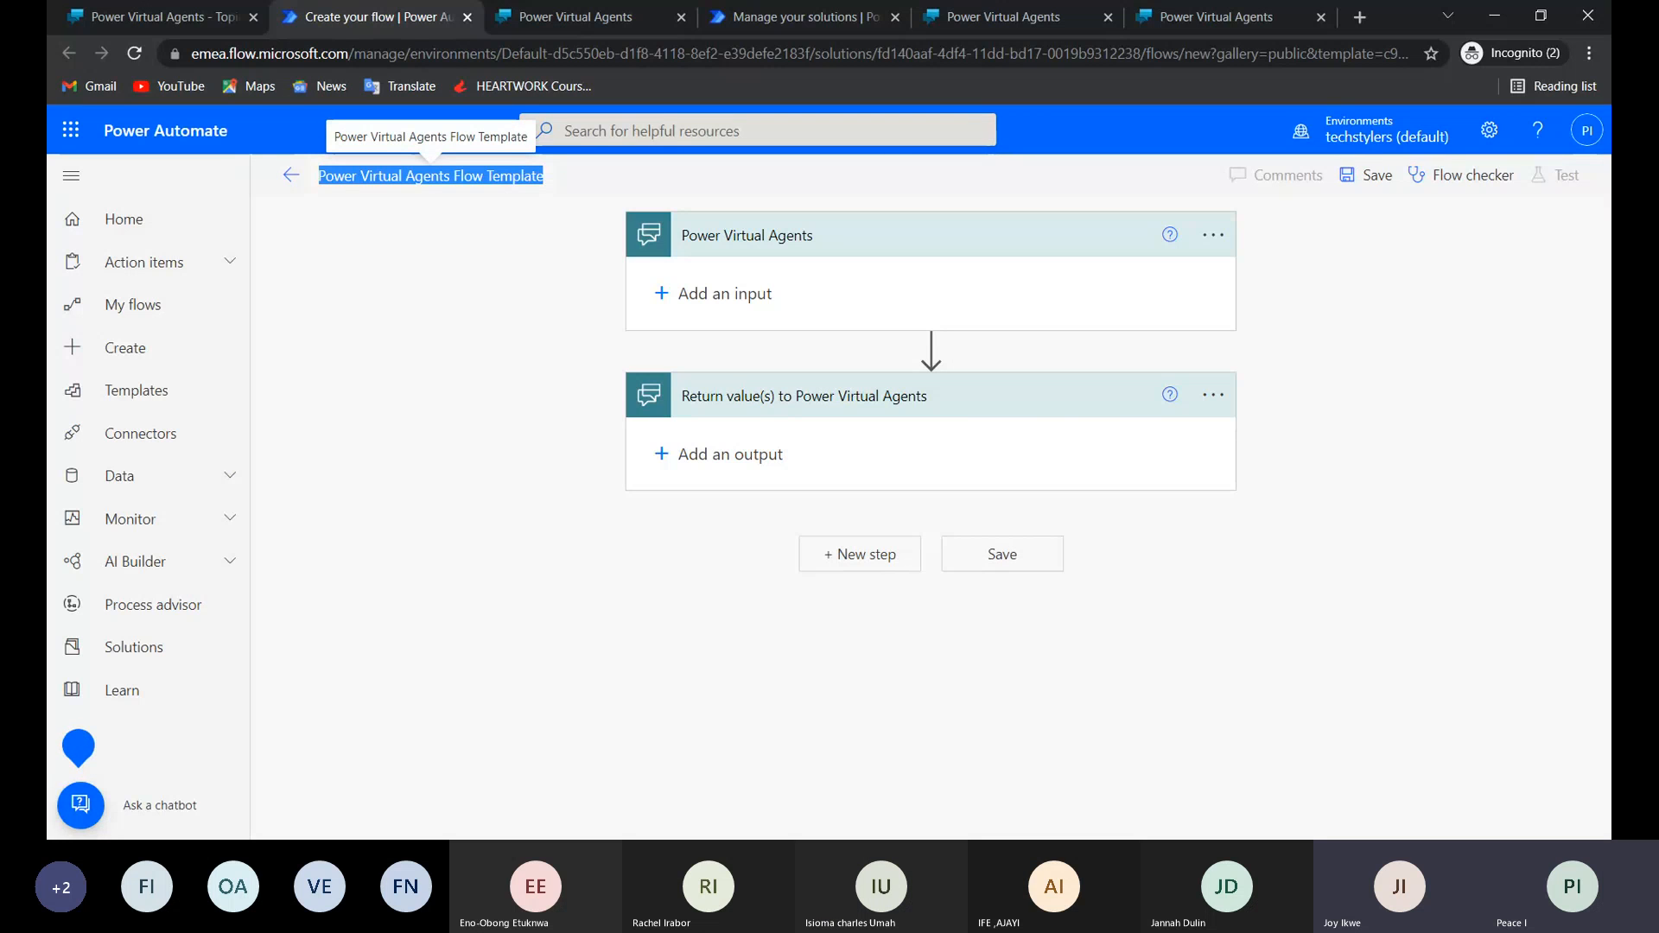
key(BackSpace)
text(PVA)
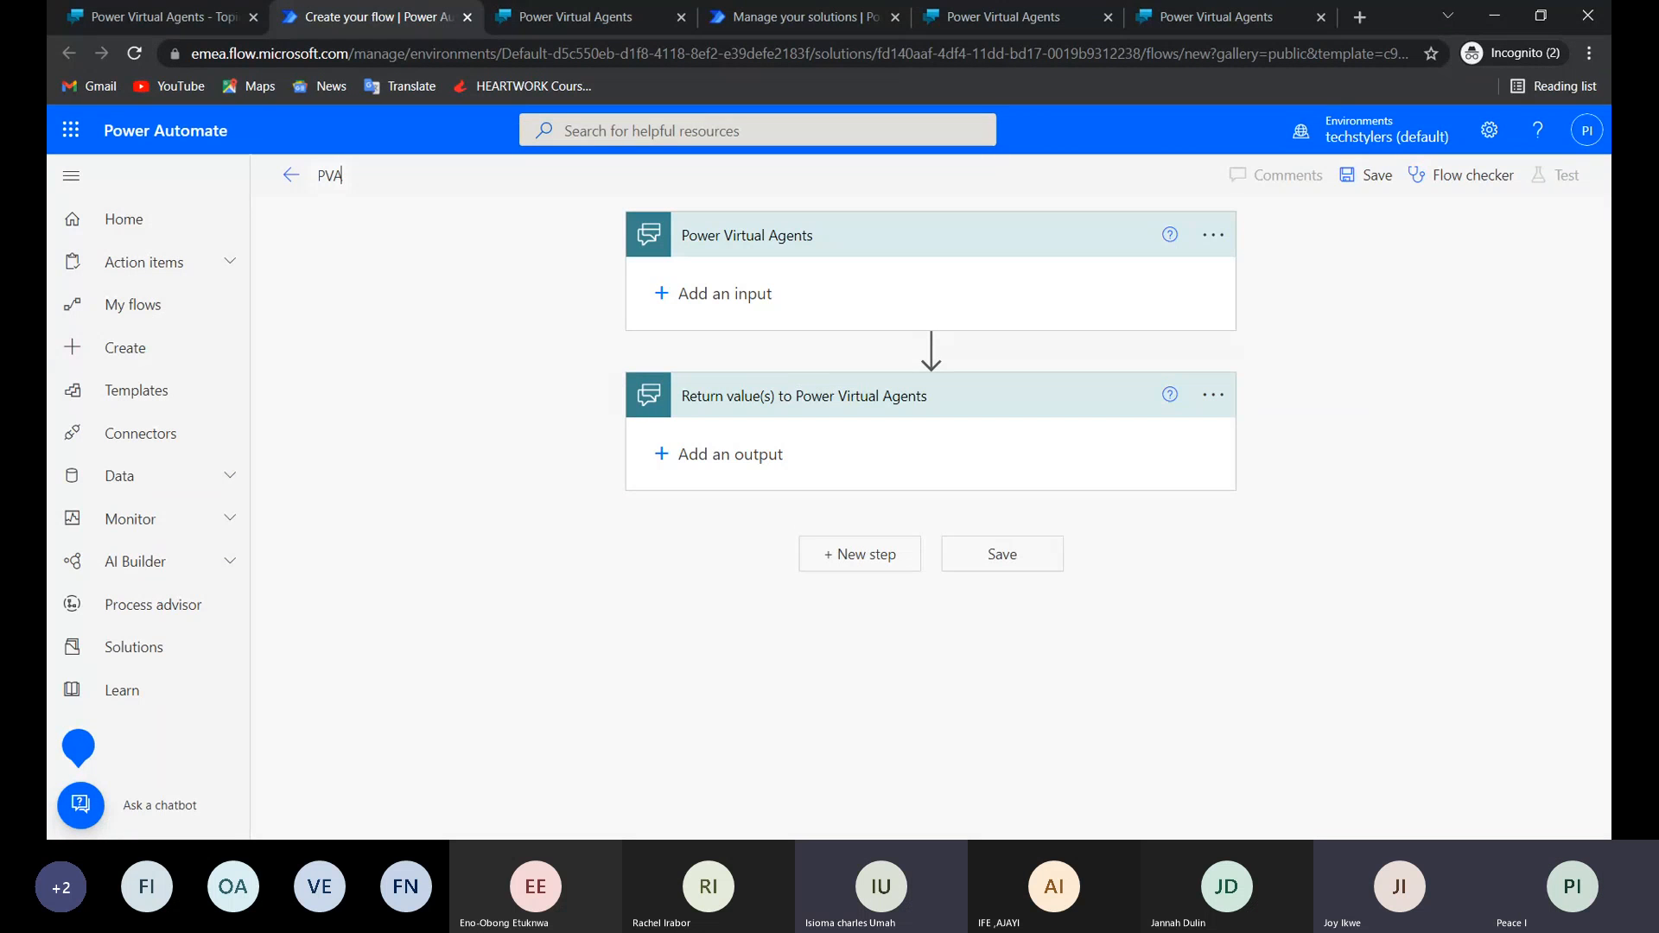
text( Tes)
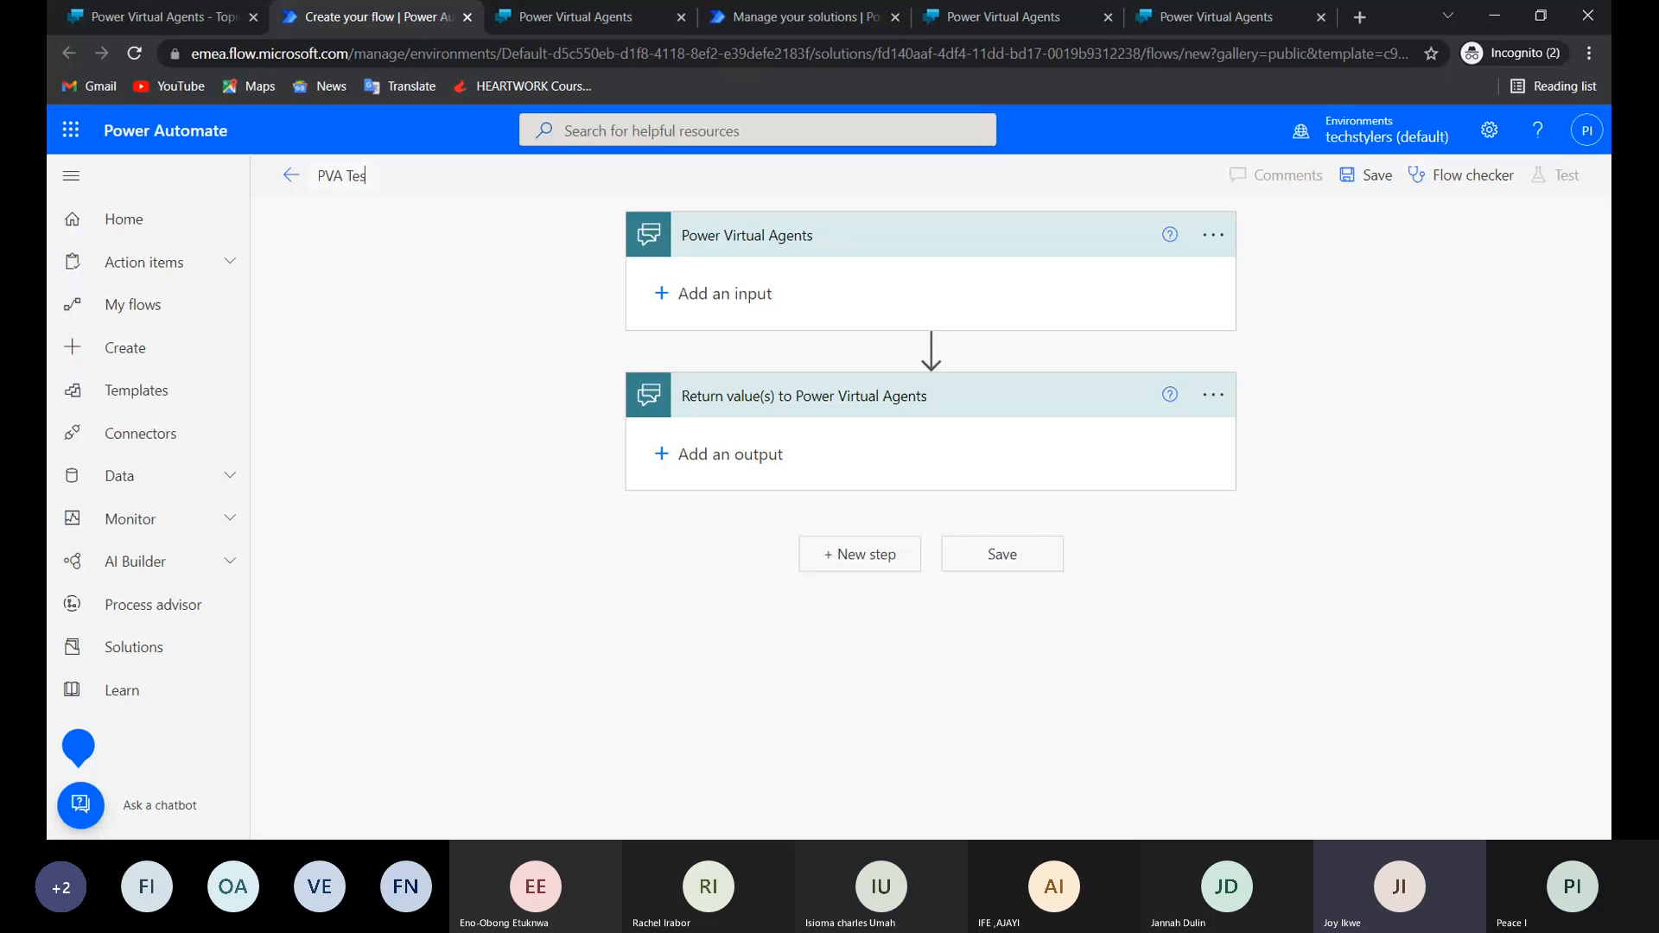
text(t flow)
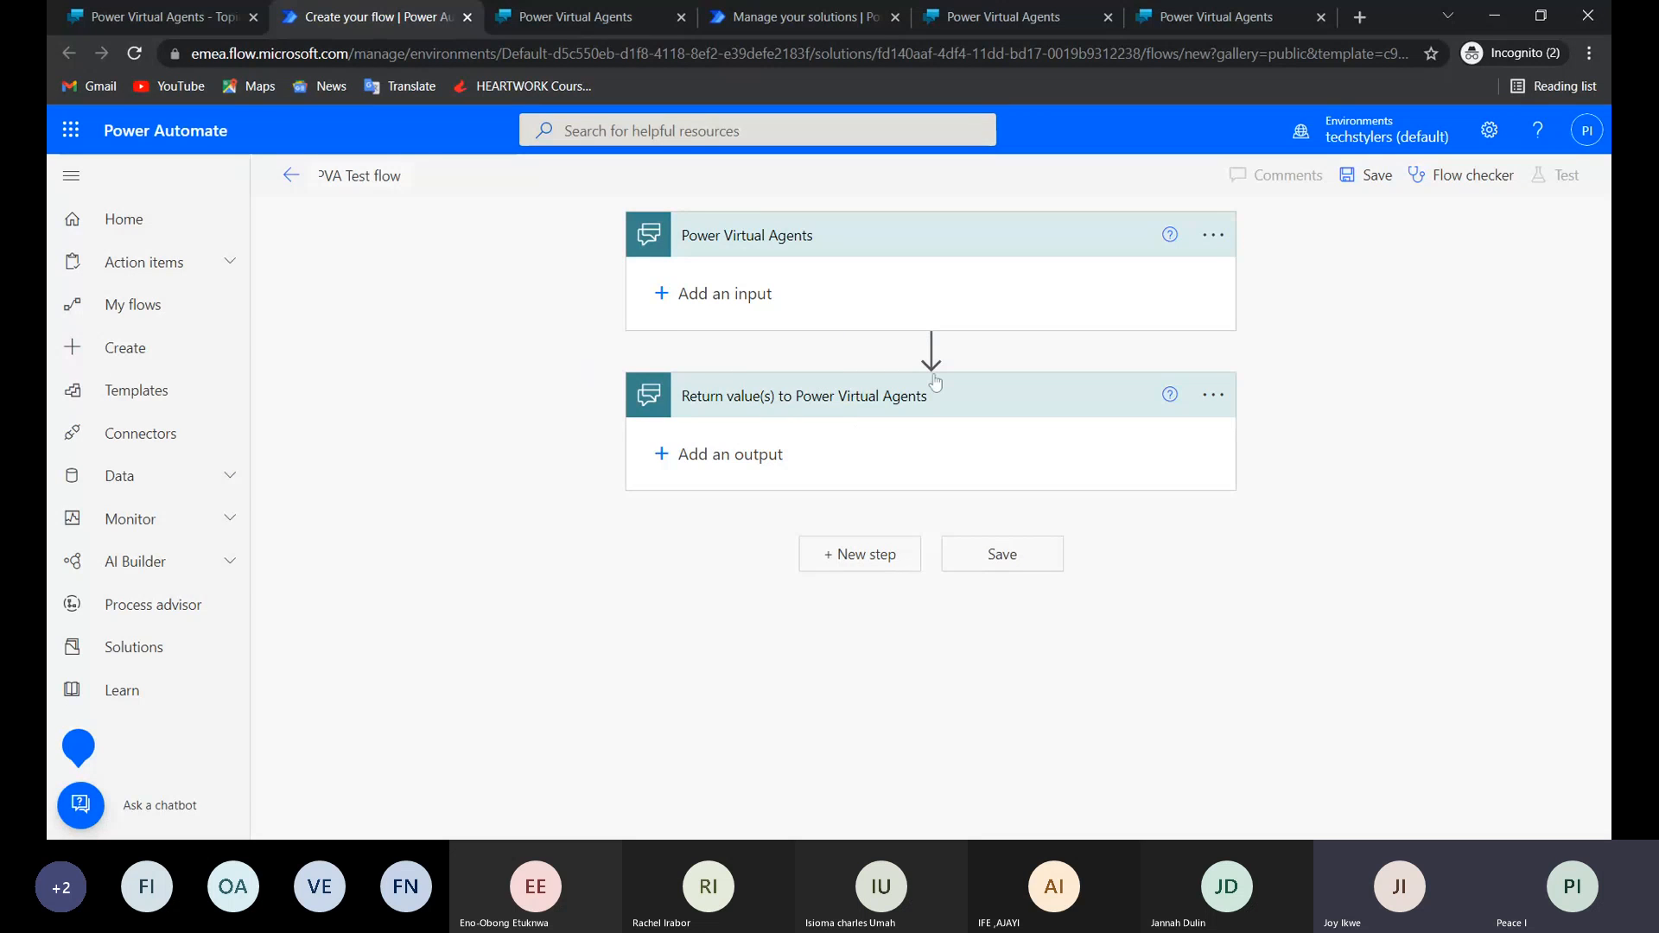
click(1002, 558)
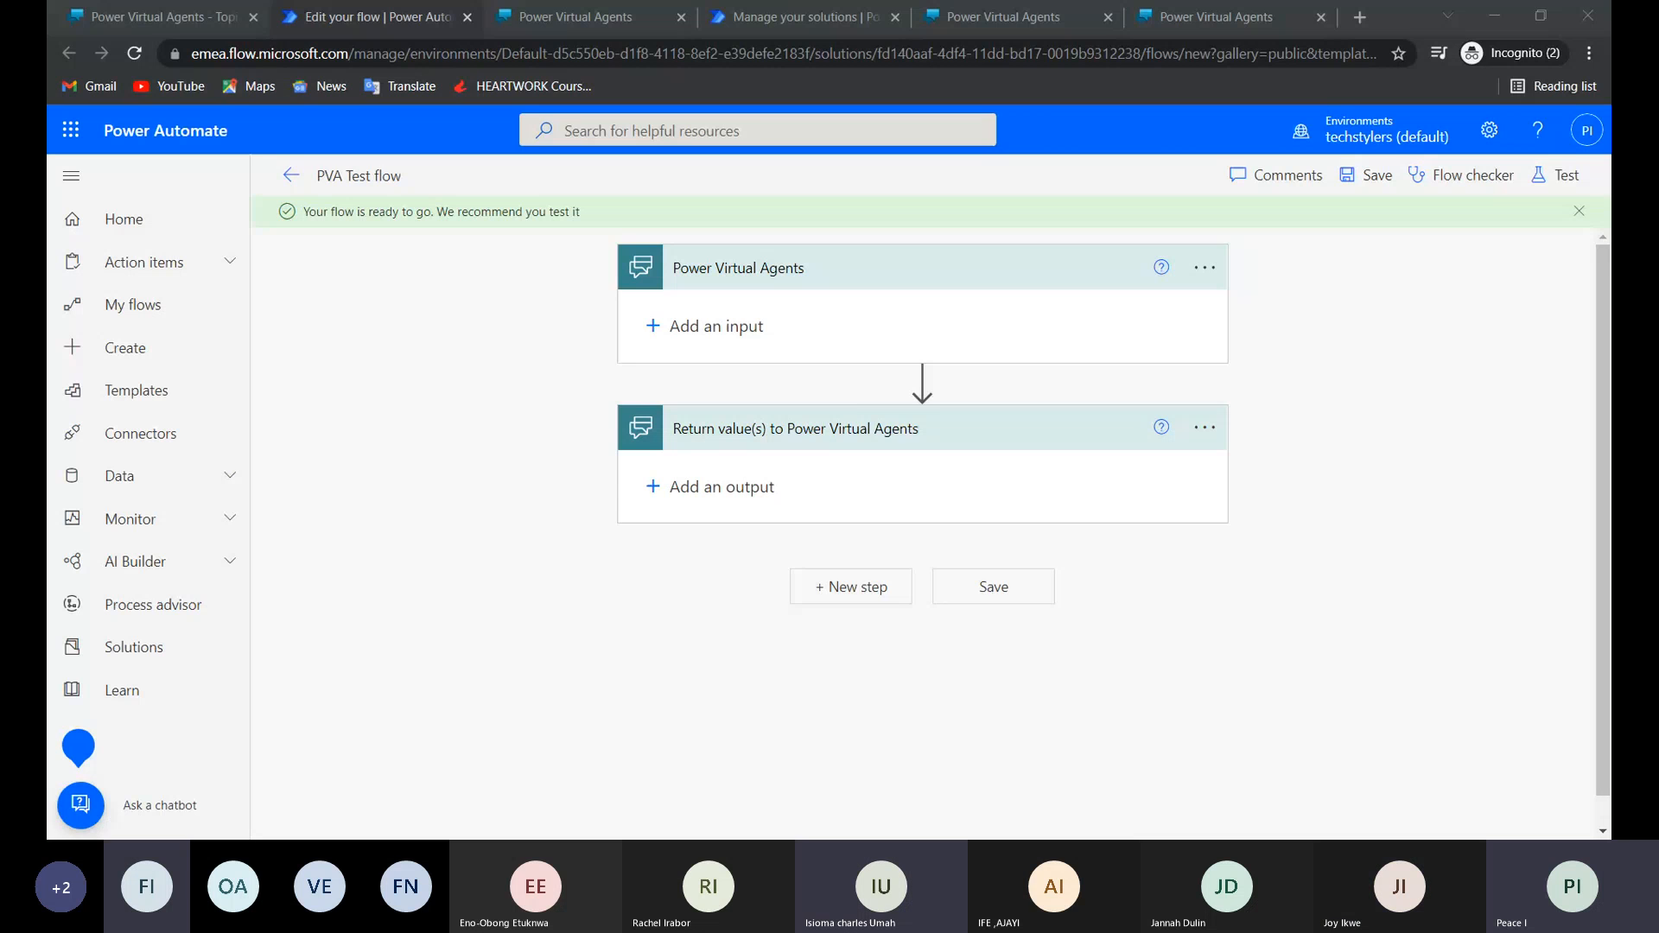
Return to the Test topic and add an action node calling PVA Test flow below the "Your email is" message.
click(864, 404)
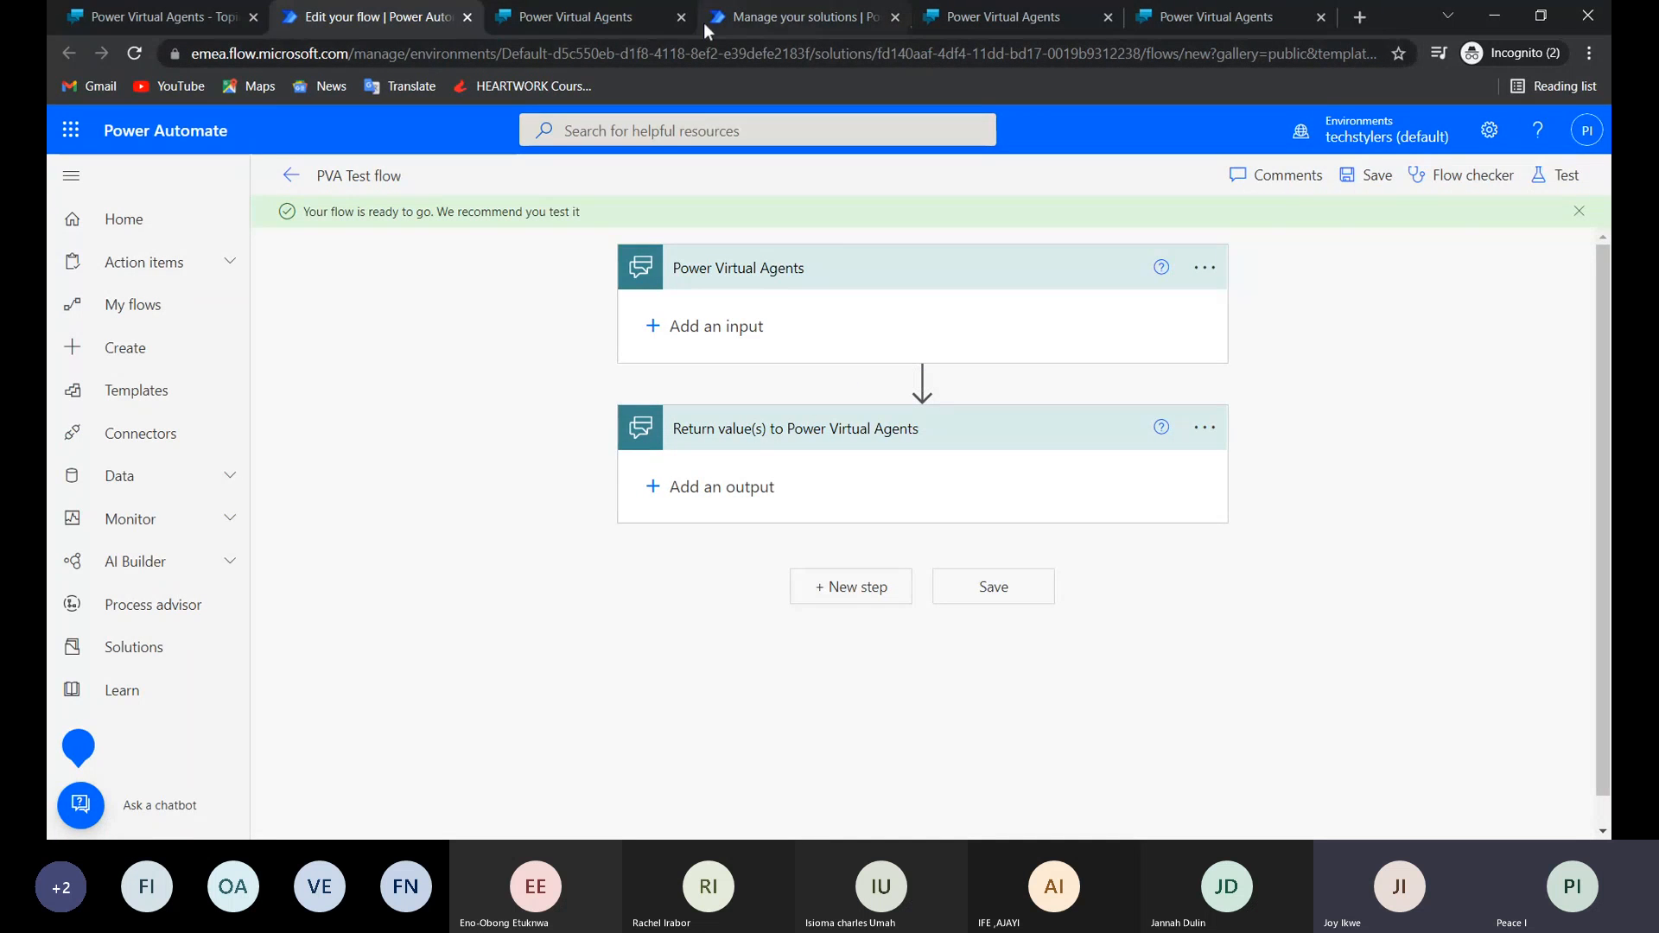
click(167, 19)
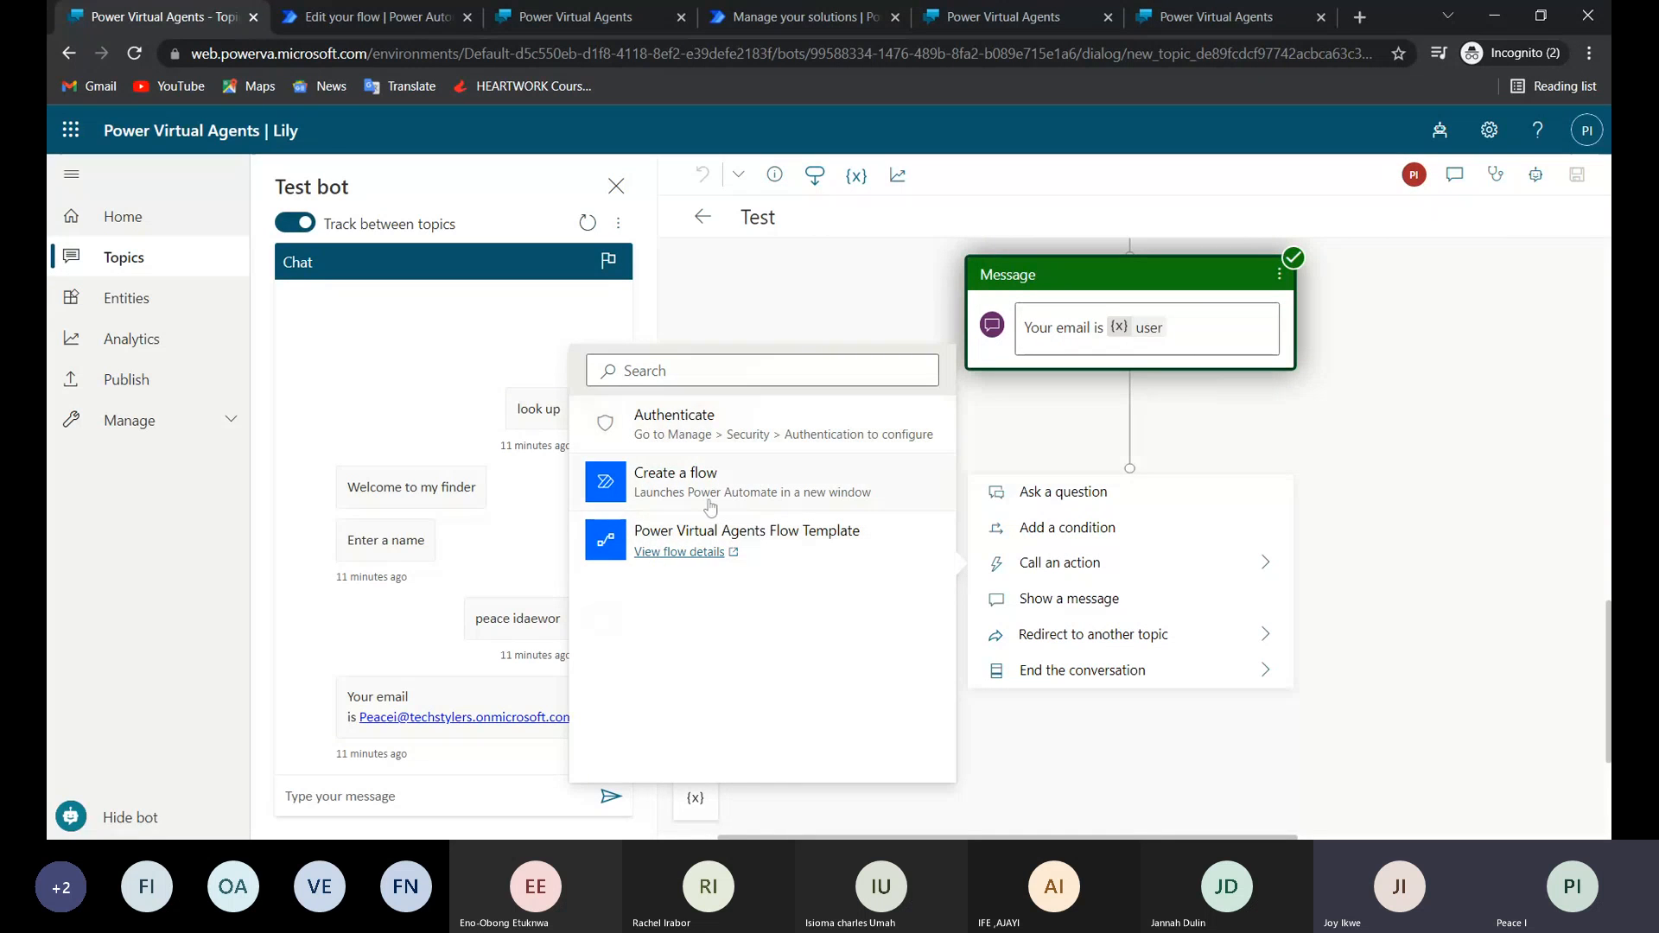
click(1029, 745)
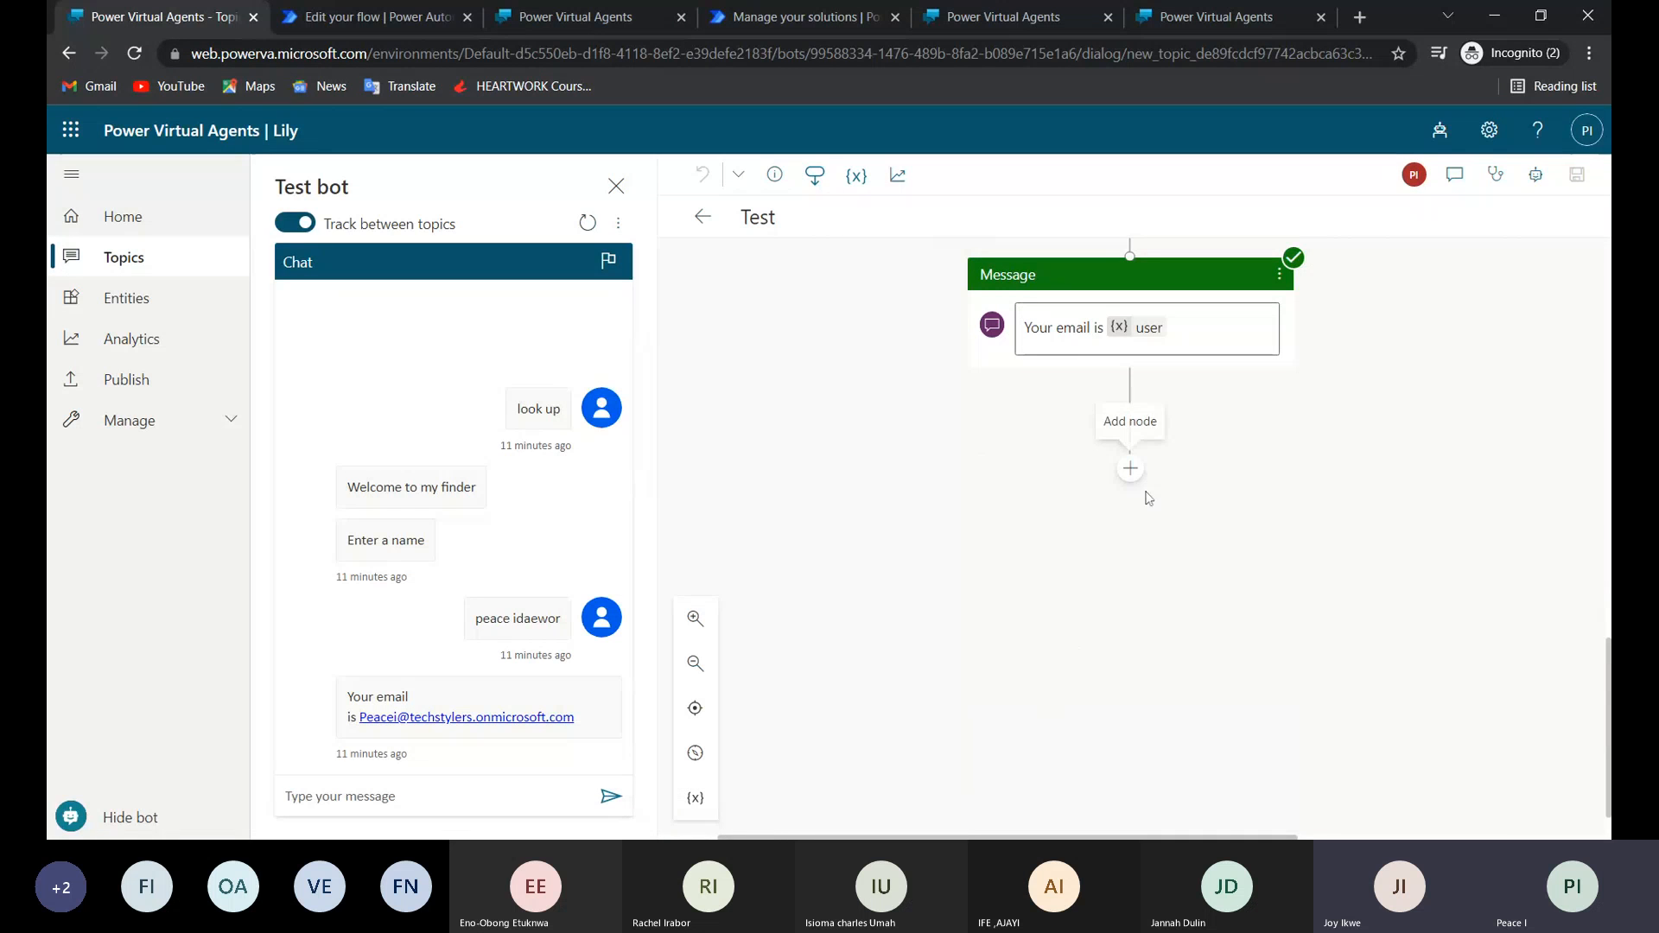
click(1129, 469)
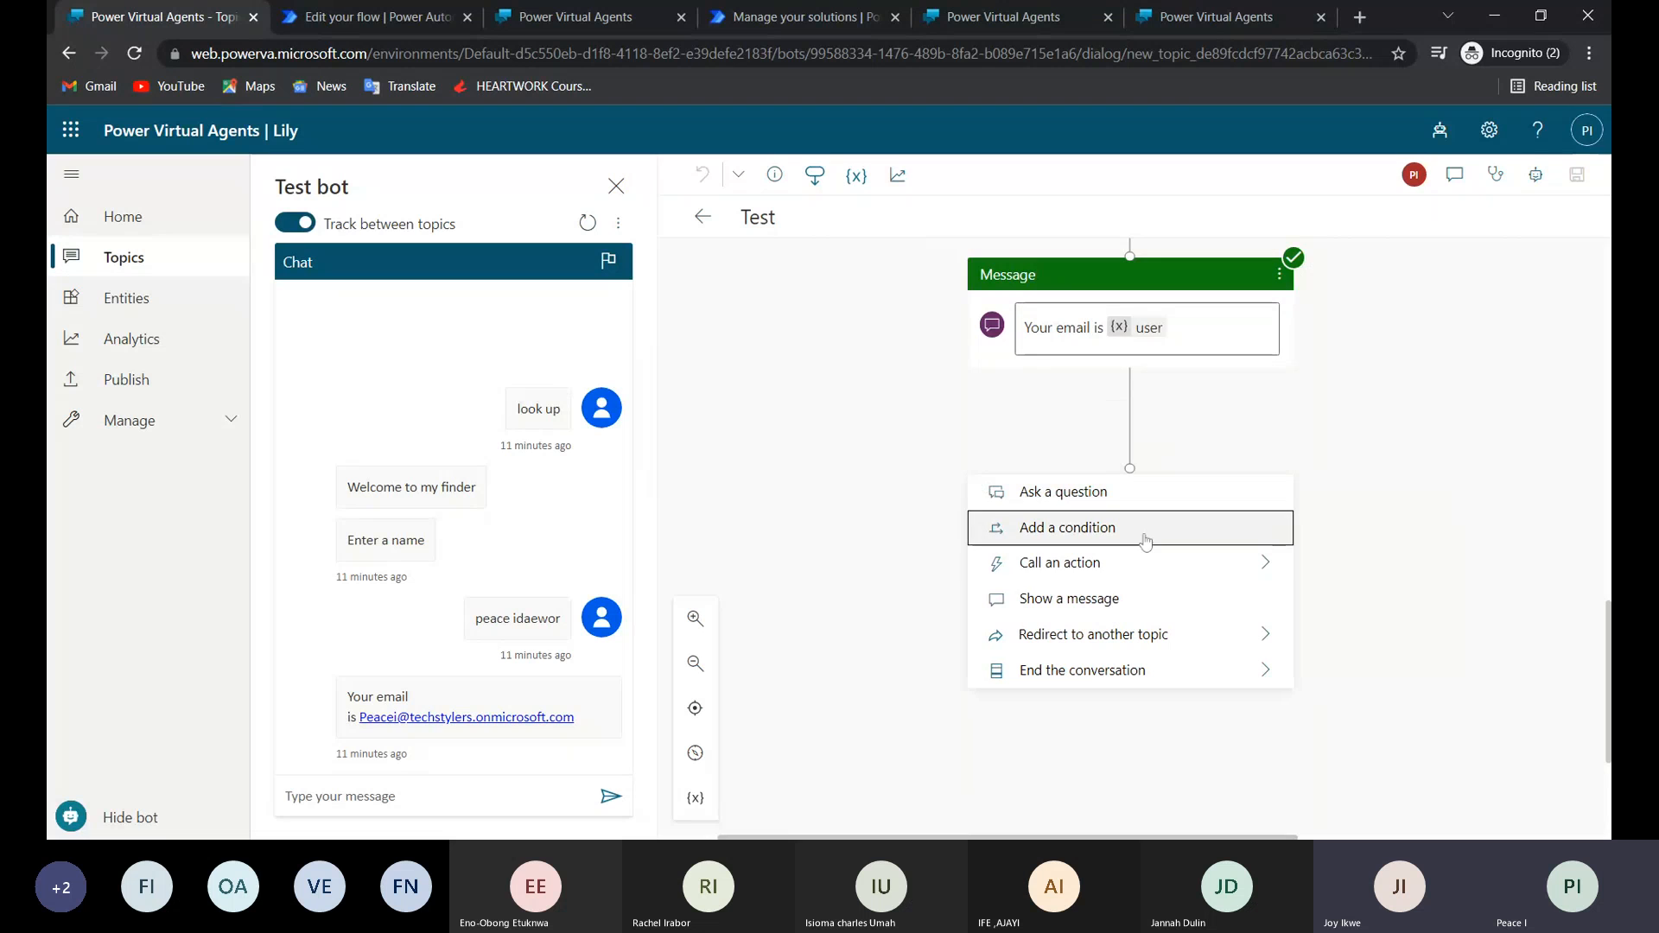
click(1233, 571)
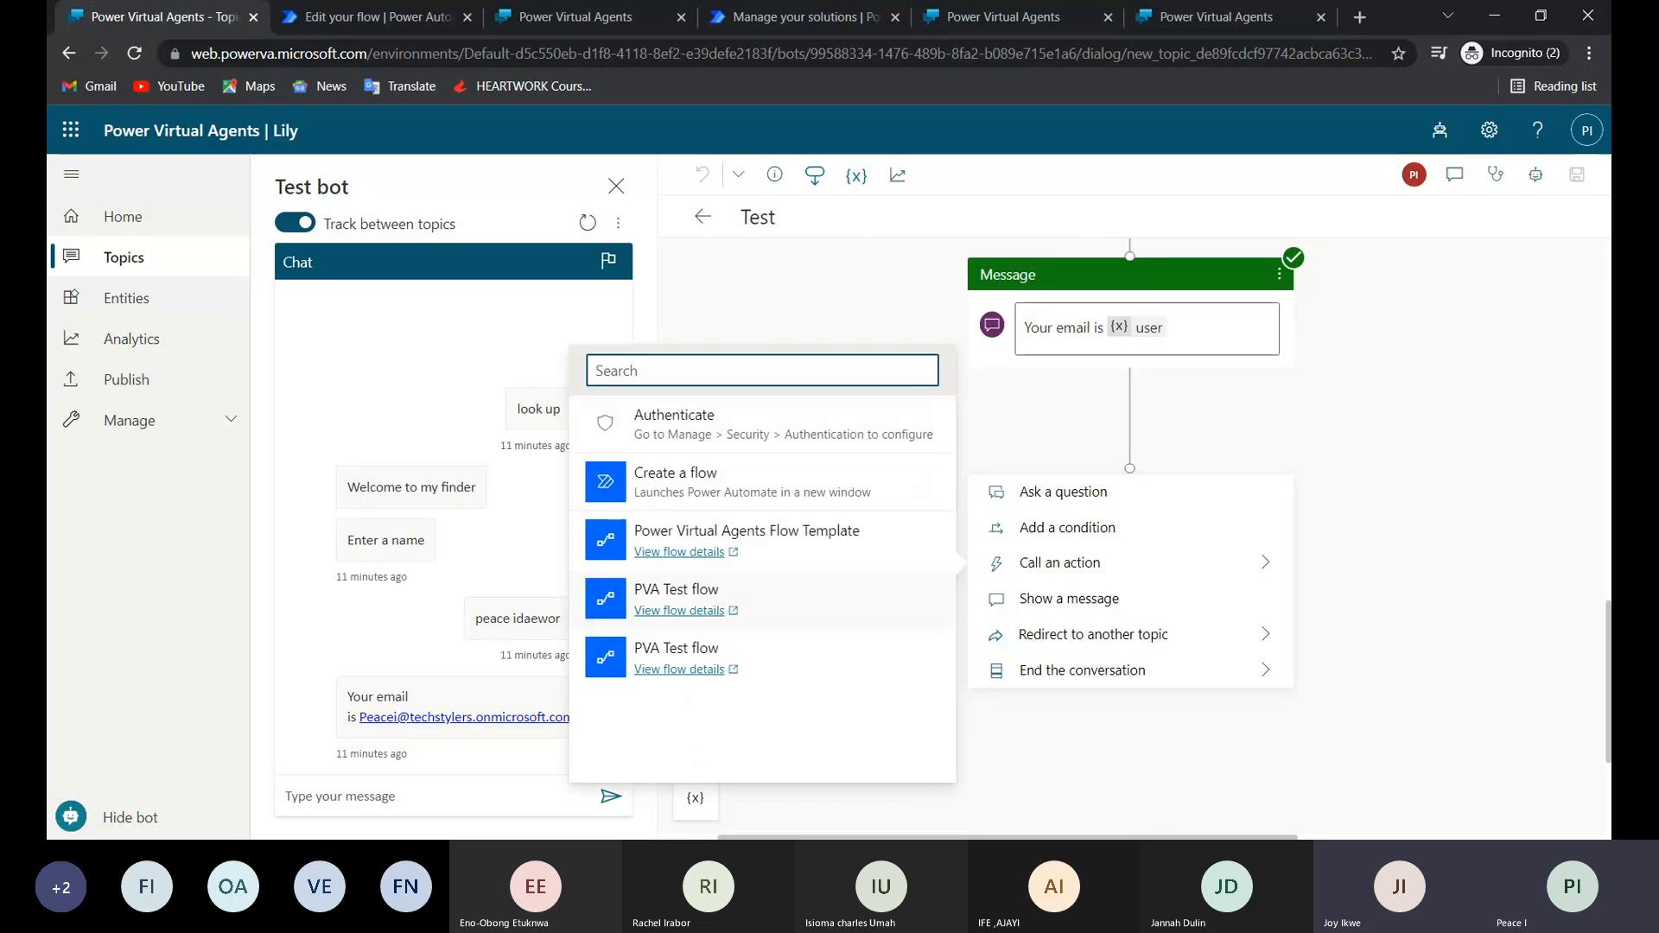
click(693, 596)
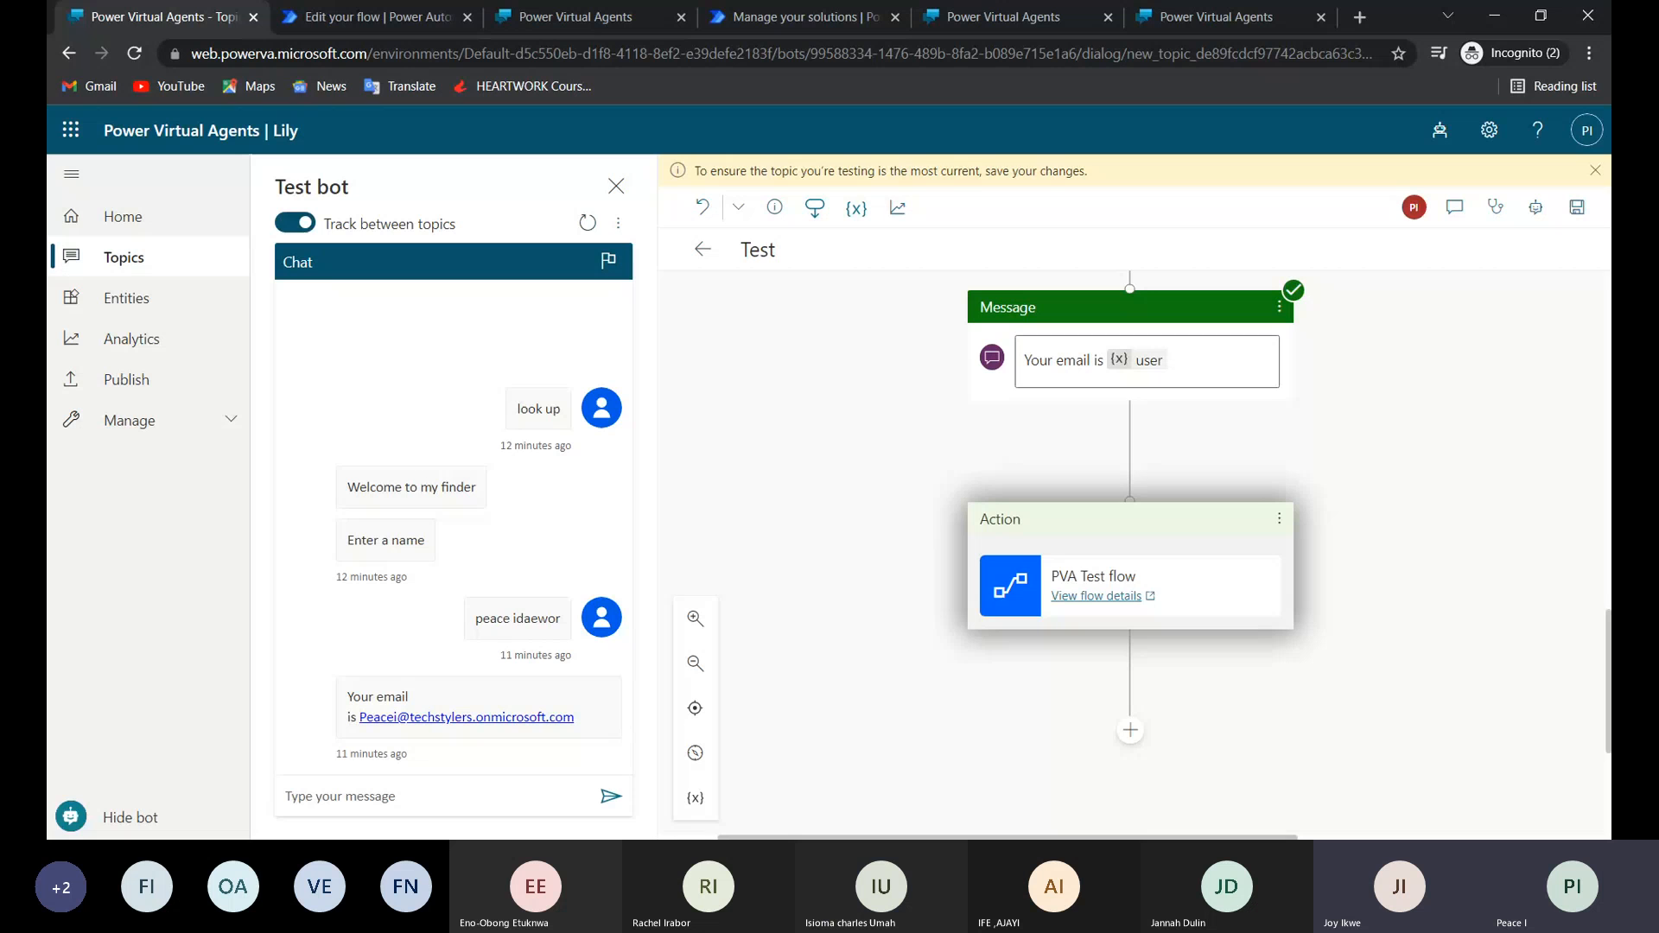
Compare the topic's action nodes with the flow in Power Automate, and delete the PVA Test flow action node.
scroll(1075, 450, up, 5)
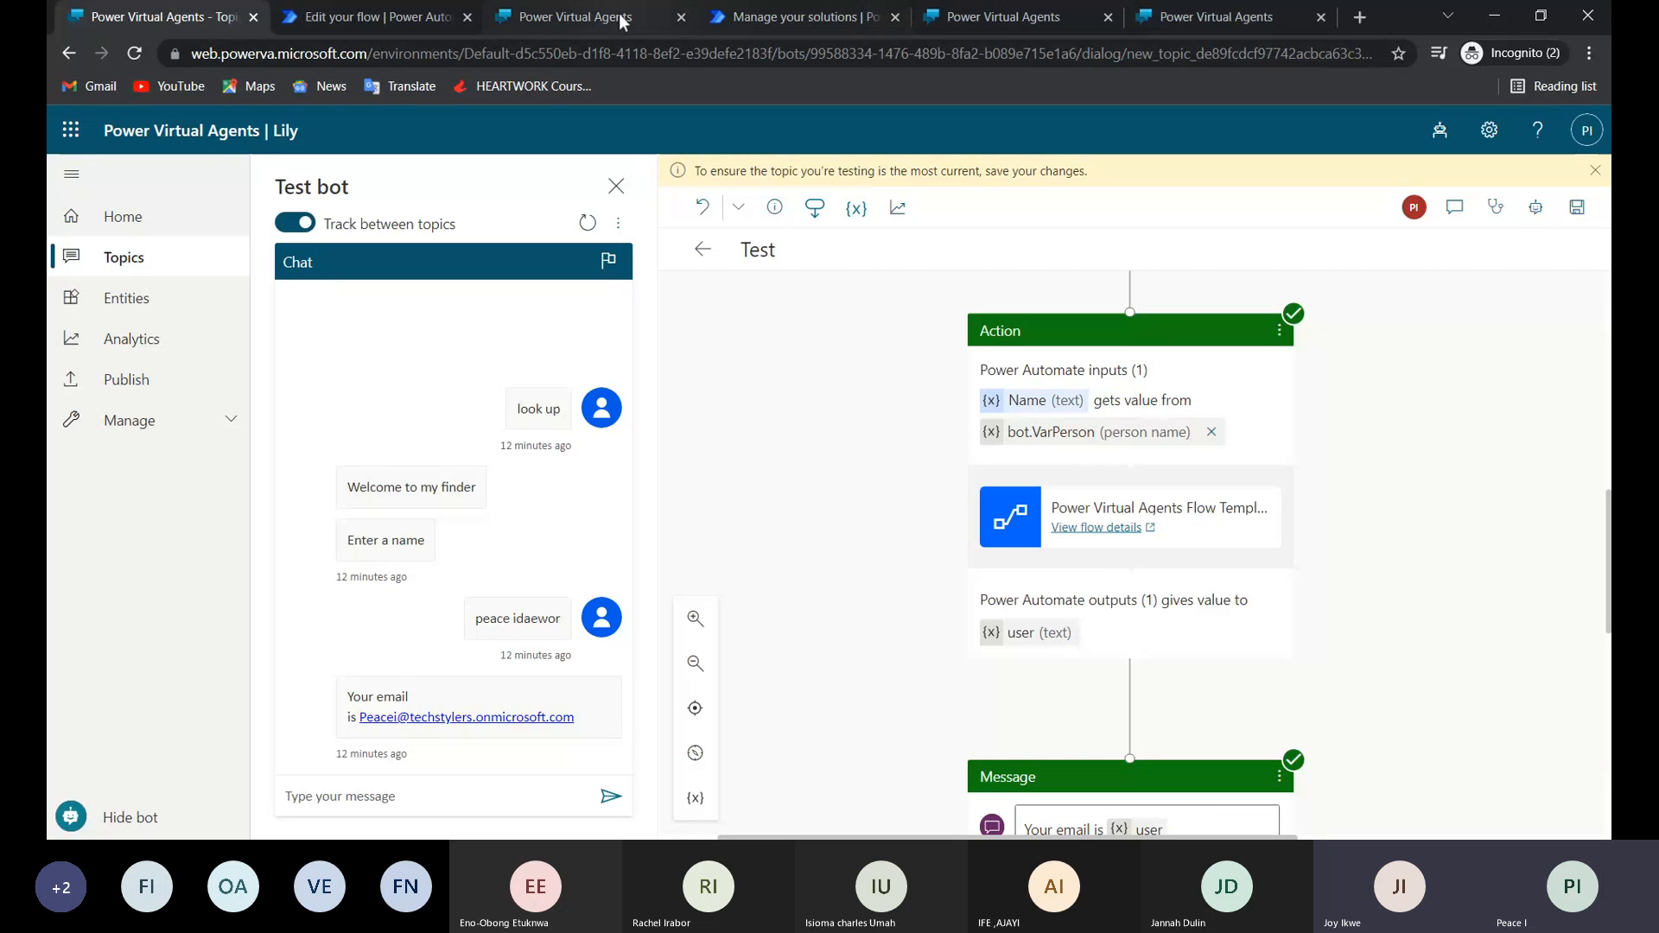
click(400, 19)
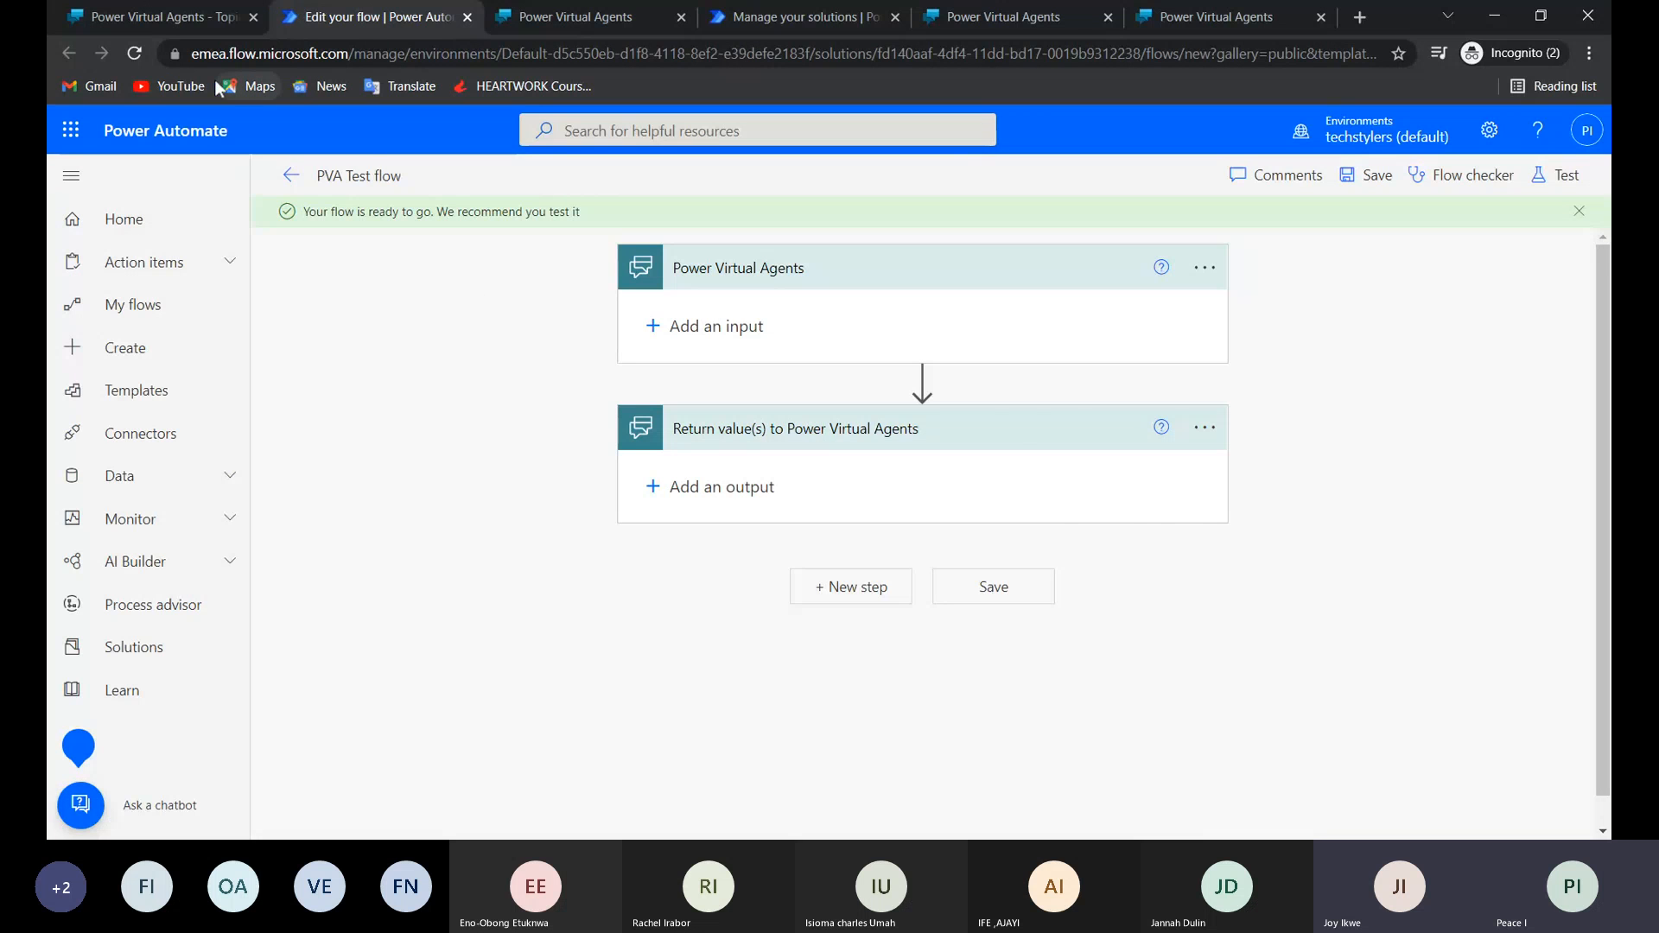
click(190, 17)
scroll(1100, 785, down, 8)
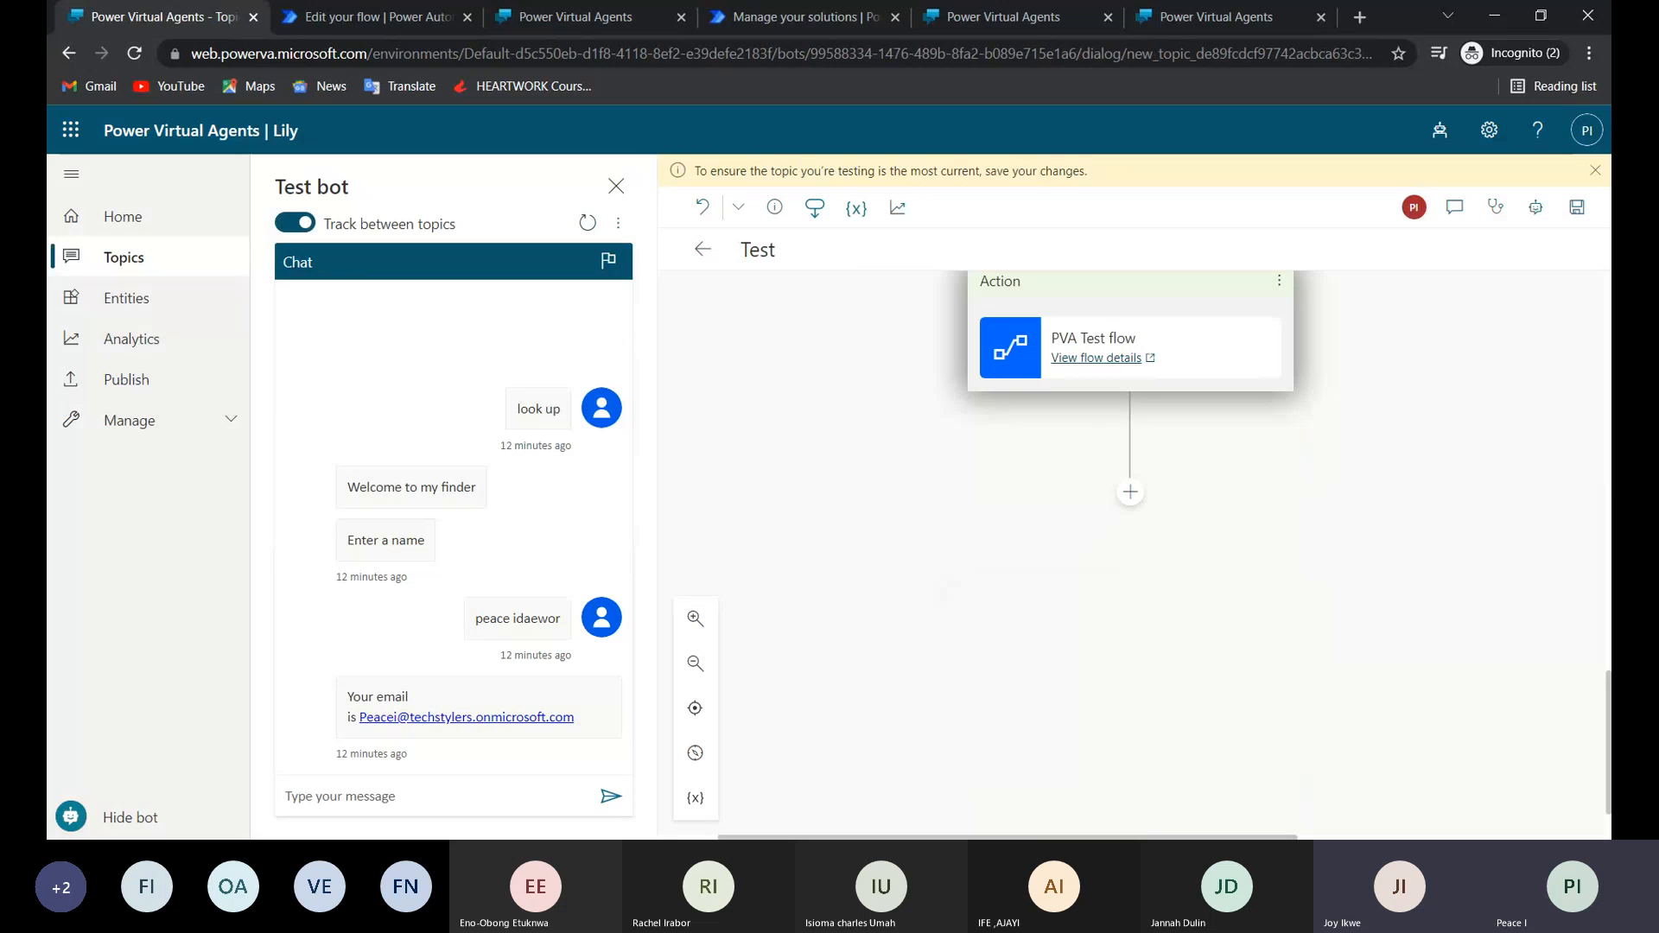
scroll(1049, 573, up, 3)
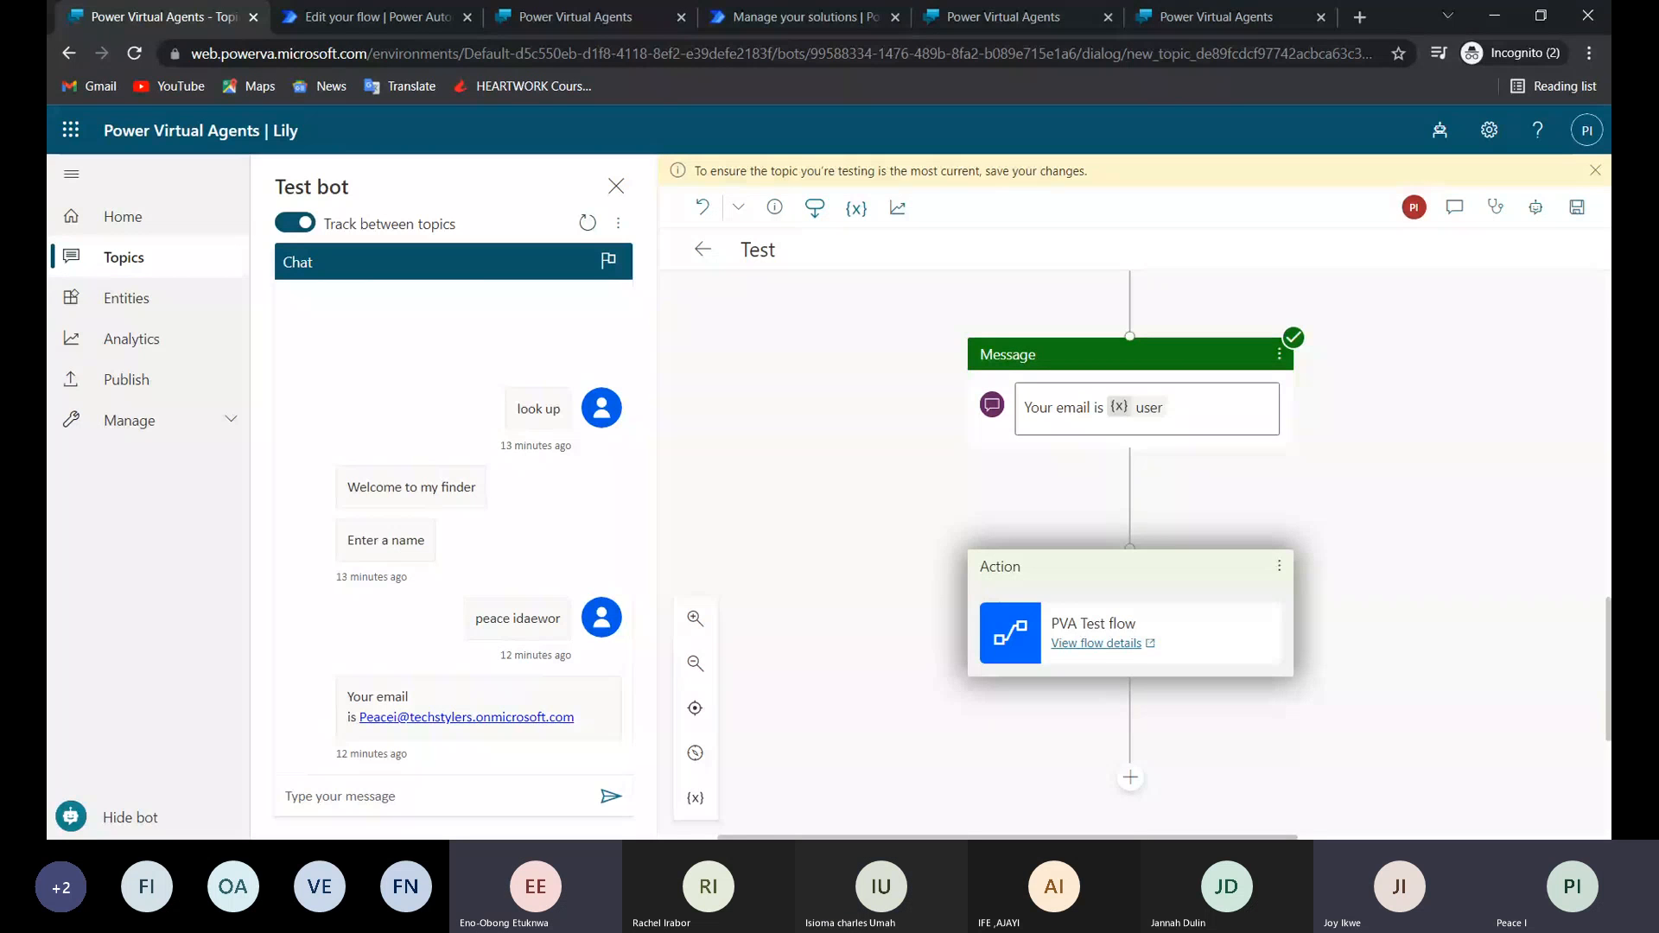
click(1278, 570)
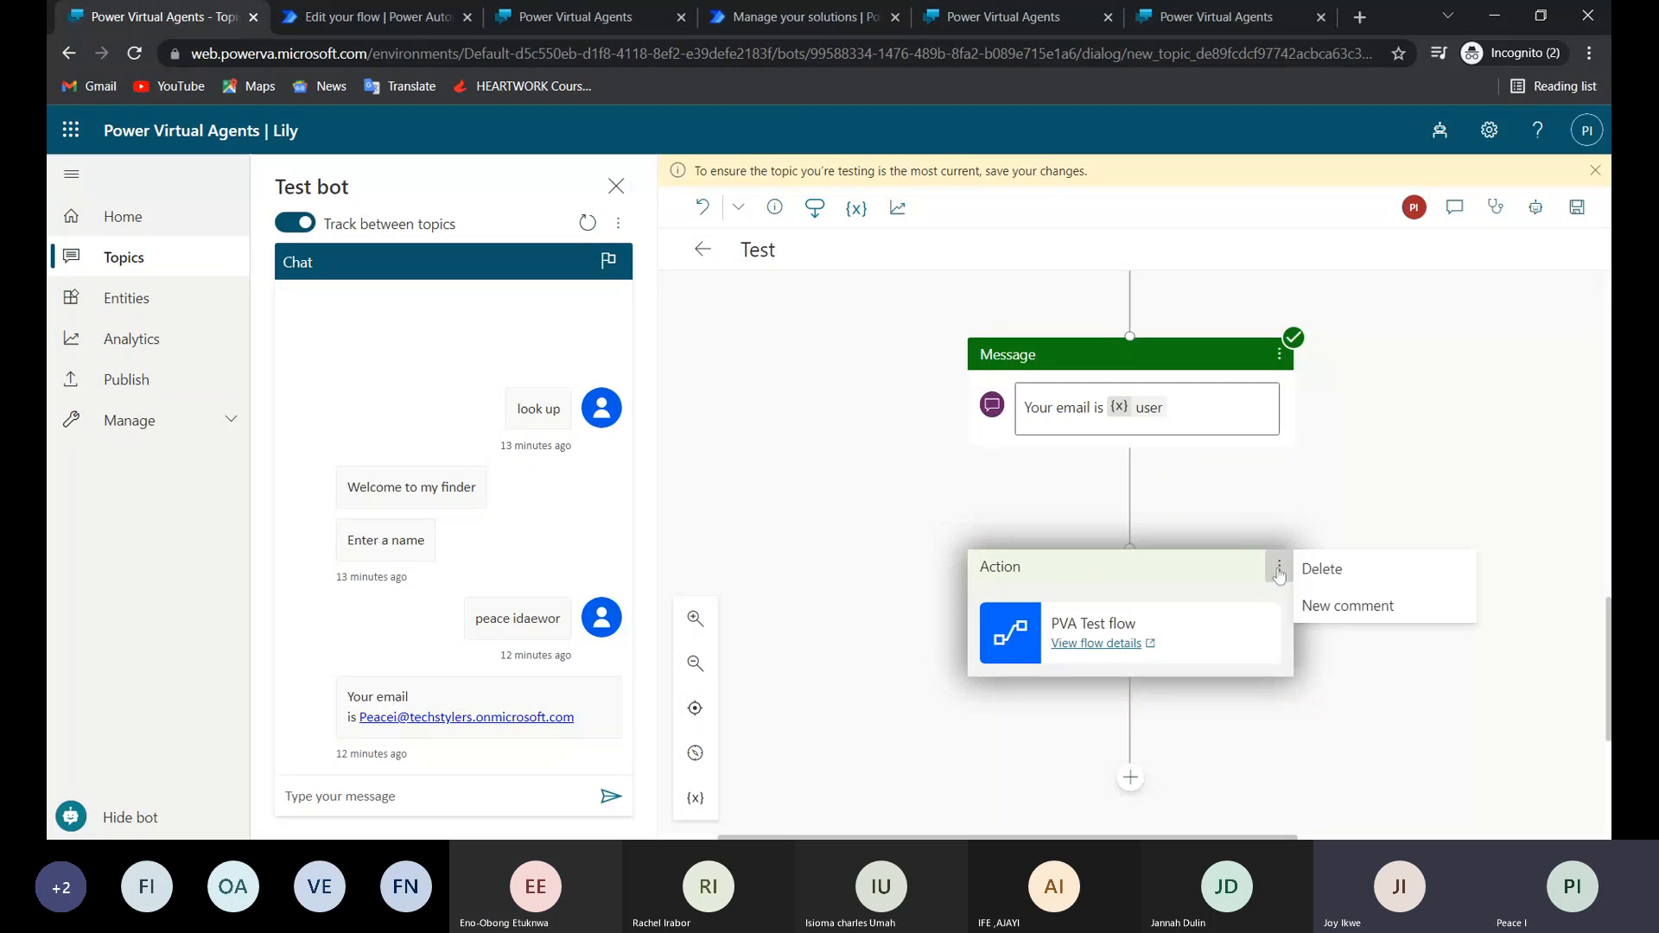
click(1322, 569)
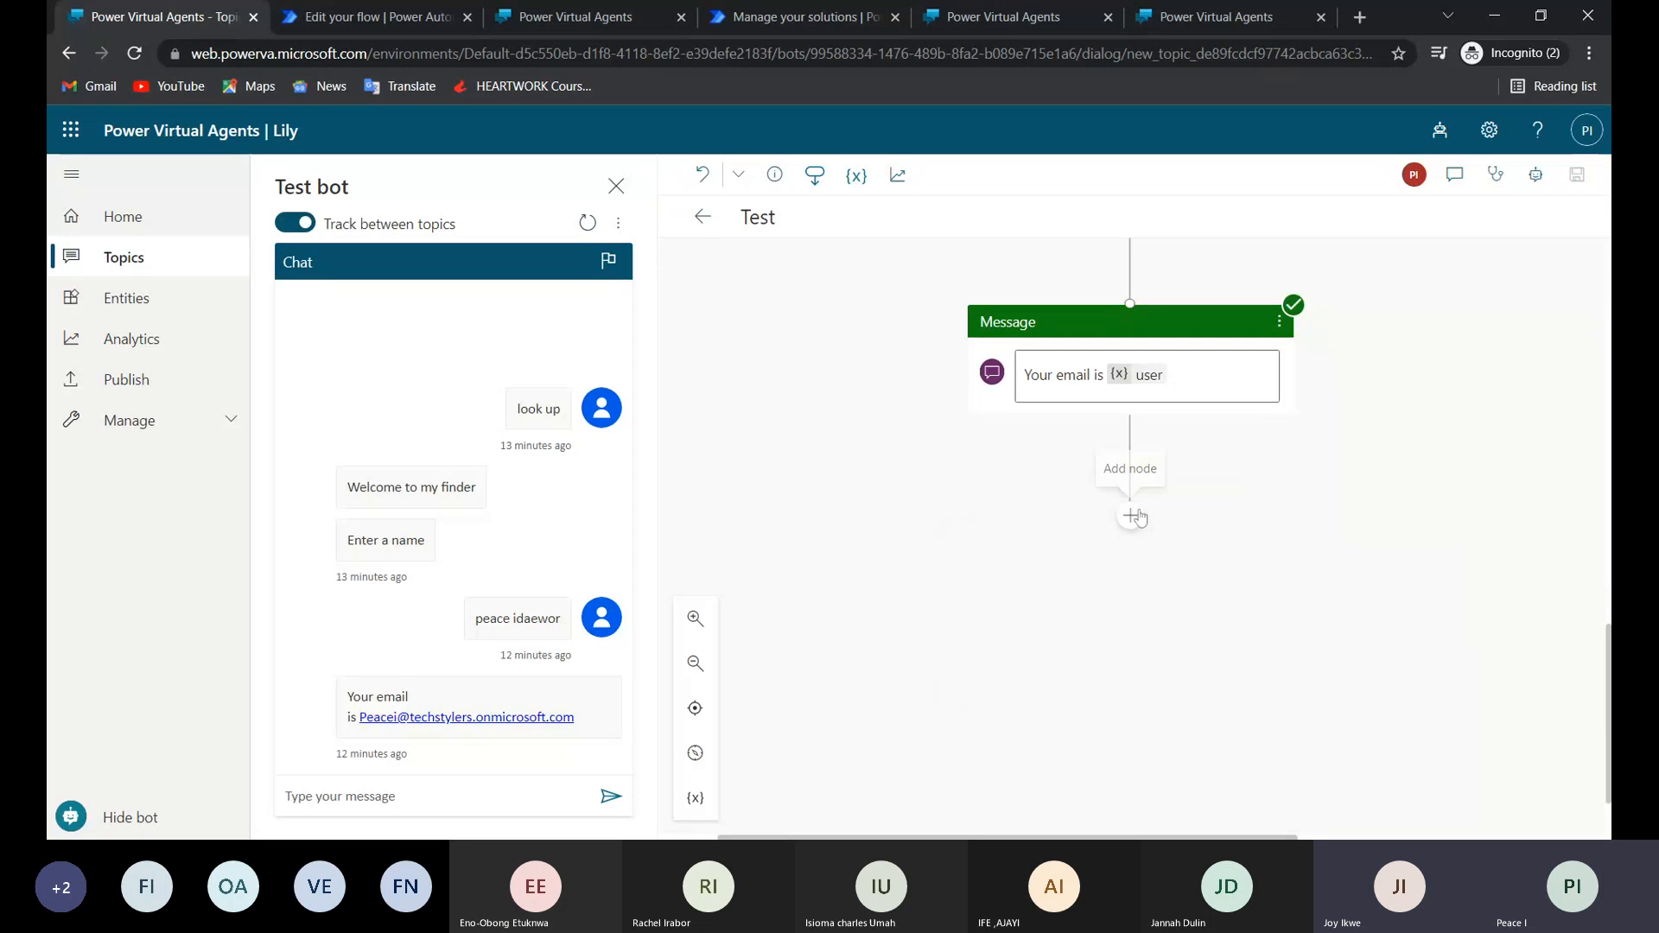
Create another flow from a new action node below the "Your email is" message and name it "Actions".
click(1132, 516)
mouse_move(1063, 610)
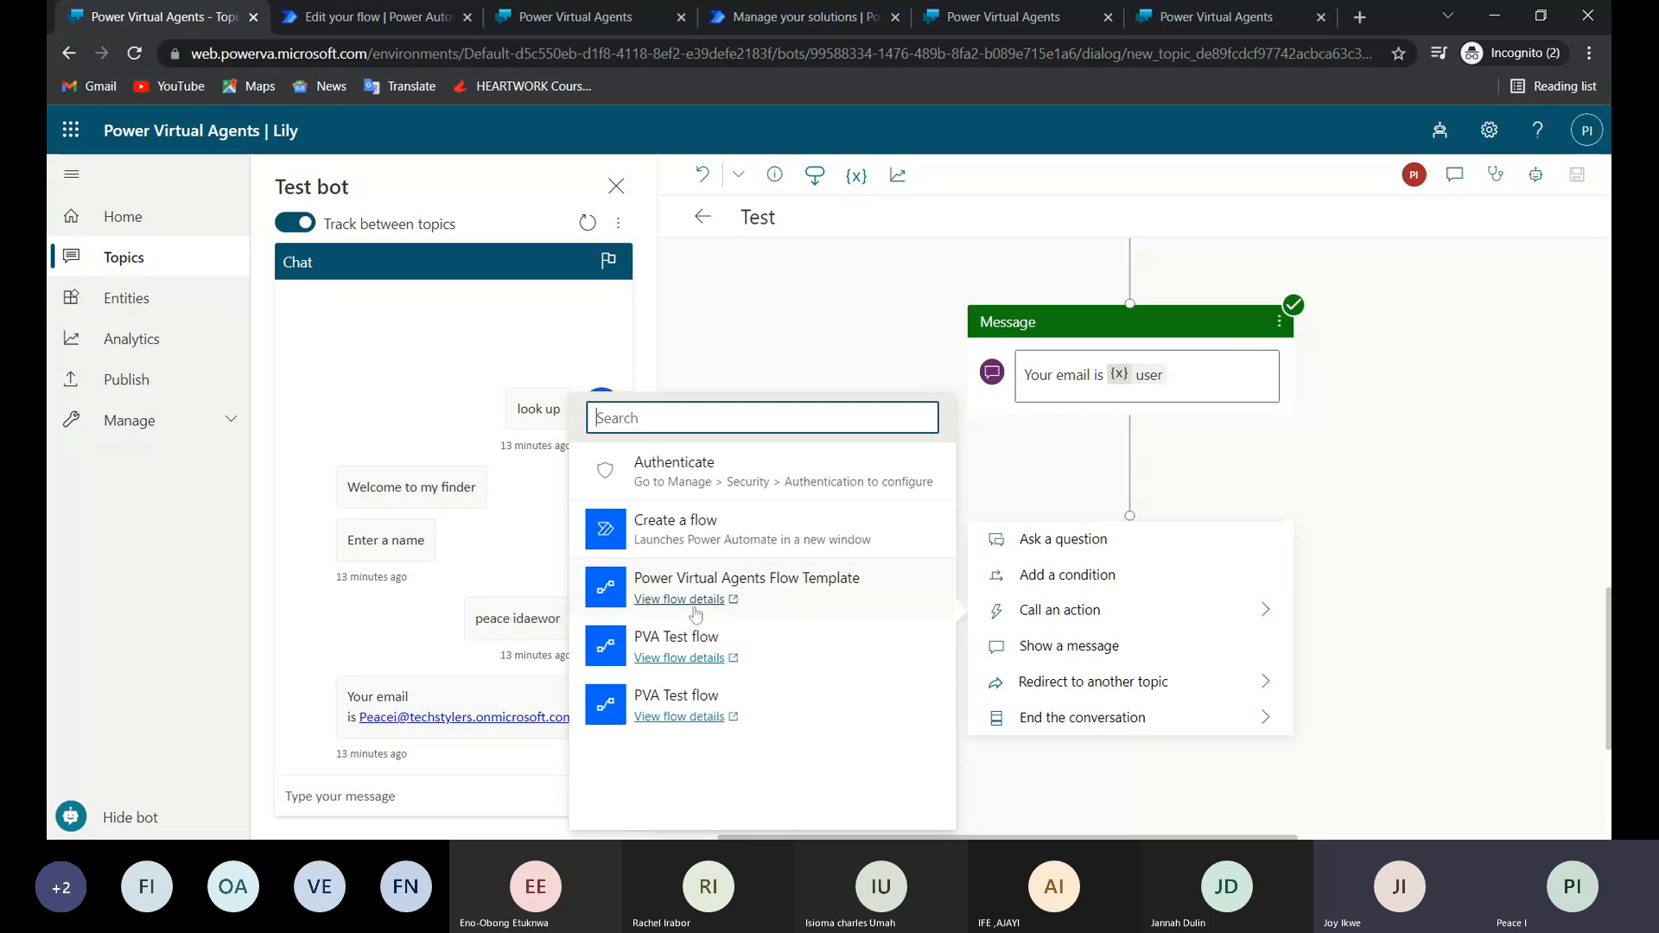
click(679, 530)
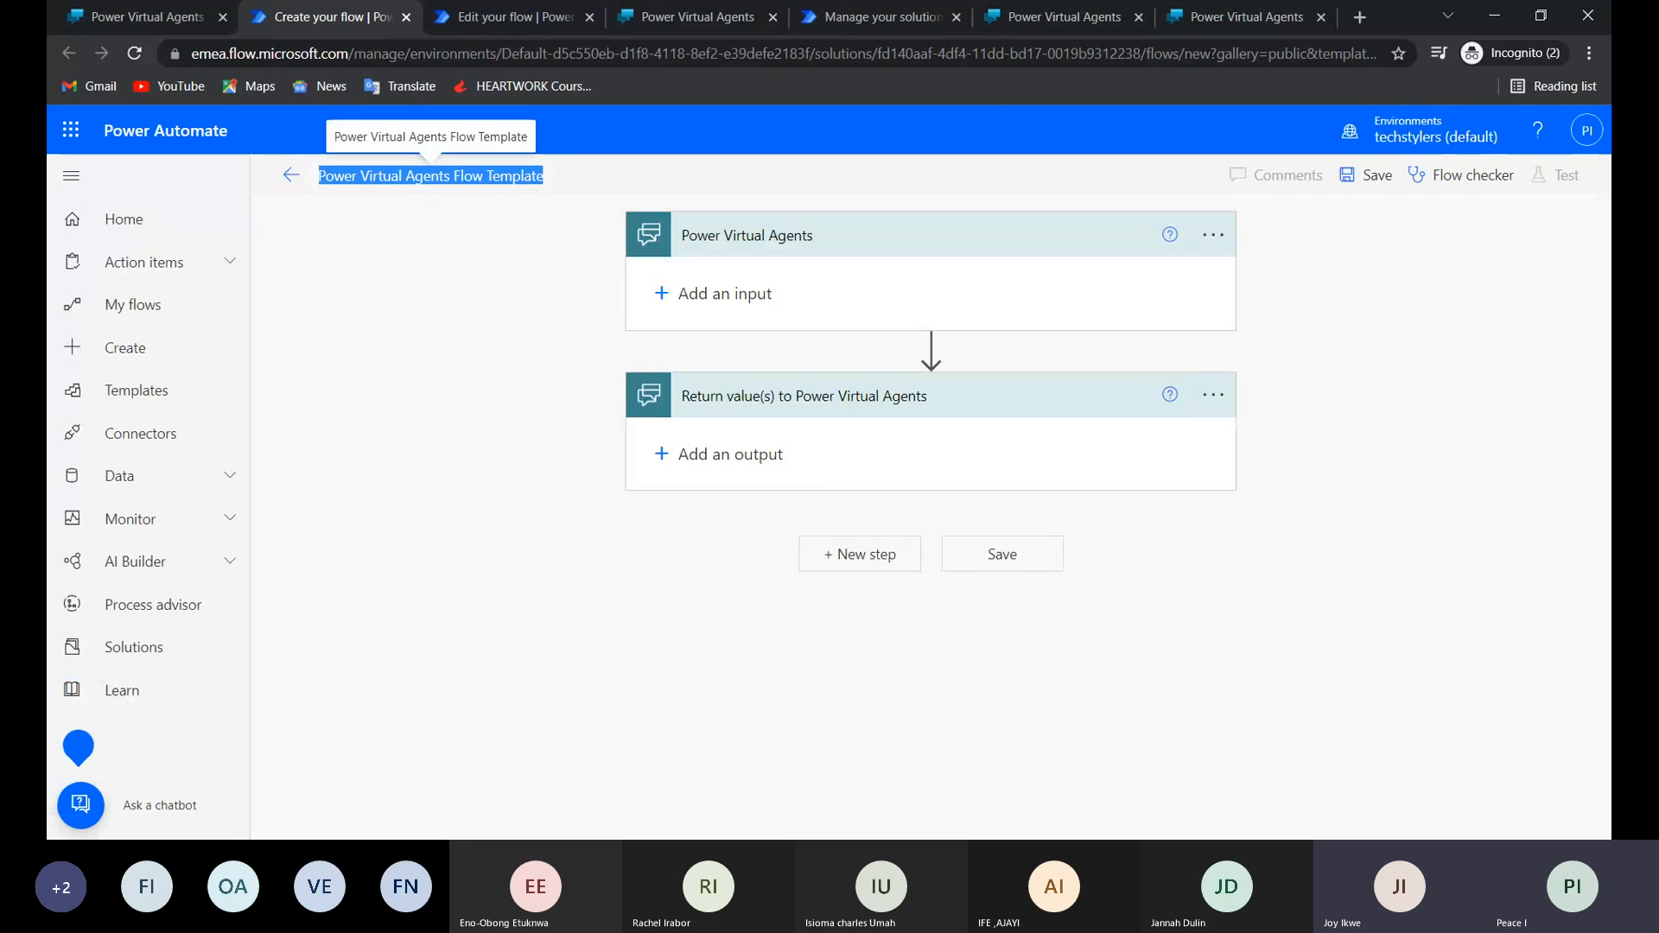
text(Actio)
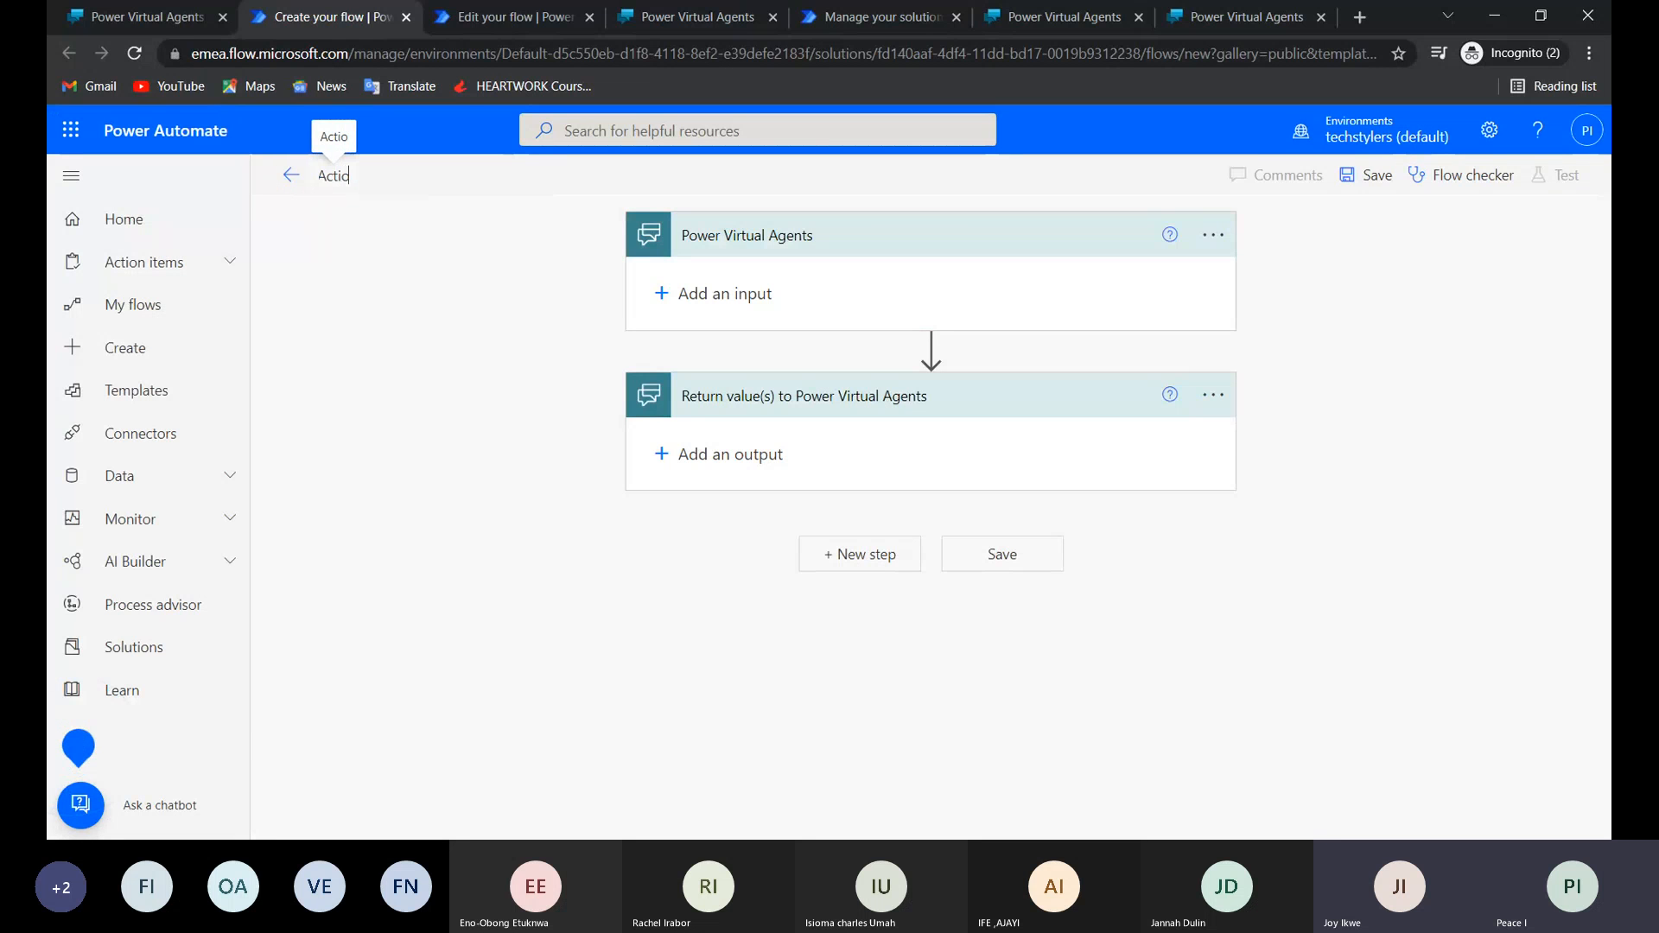
text(ns)
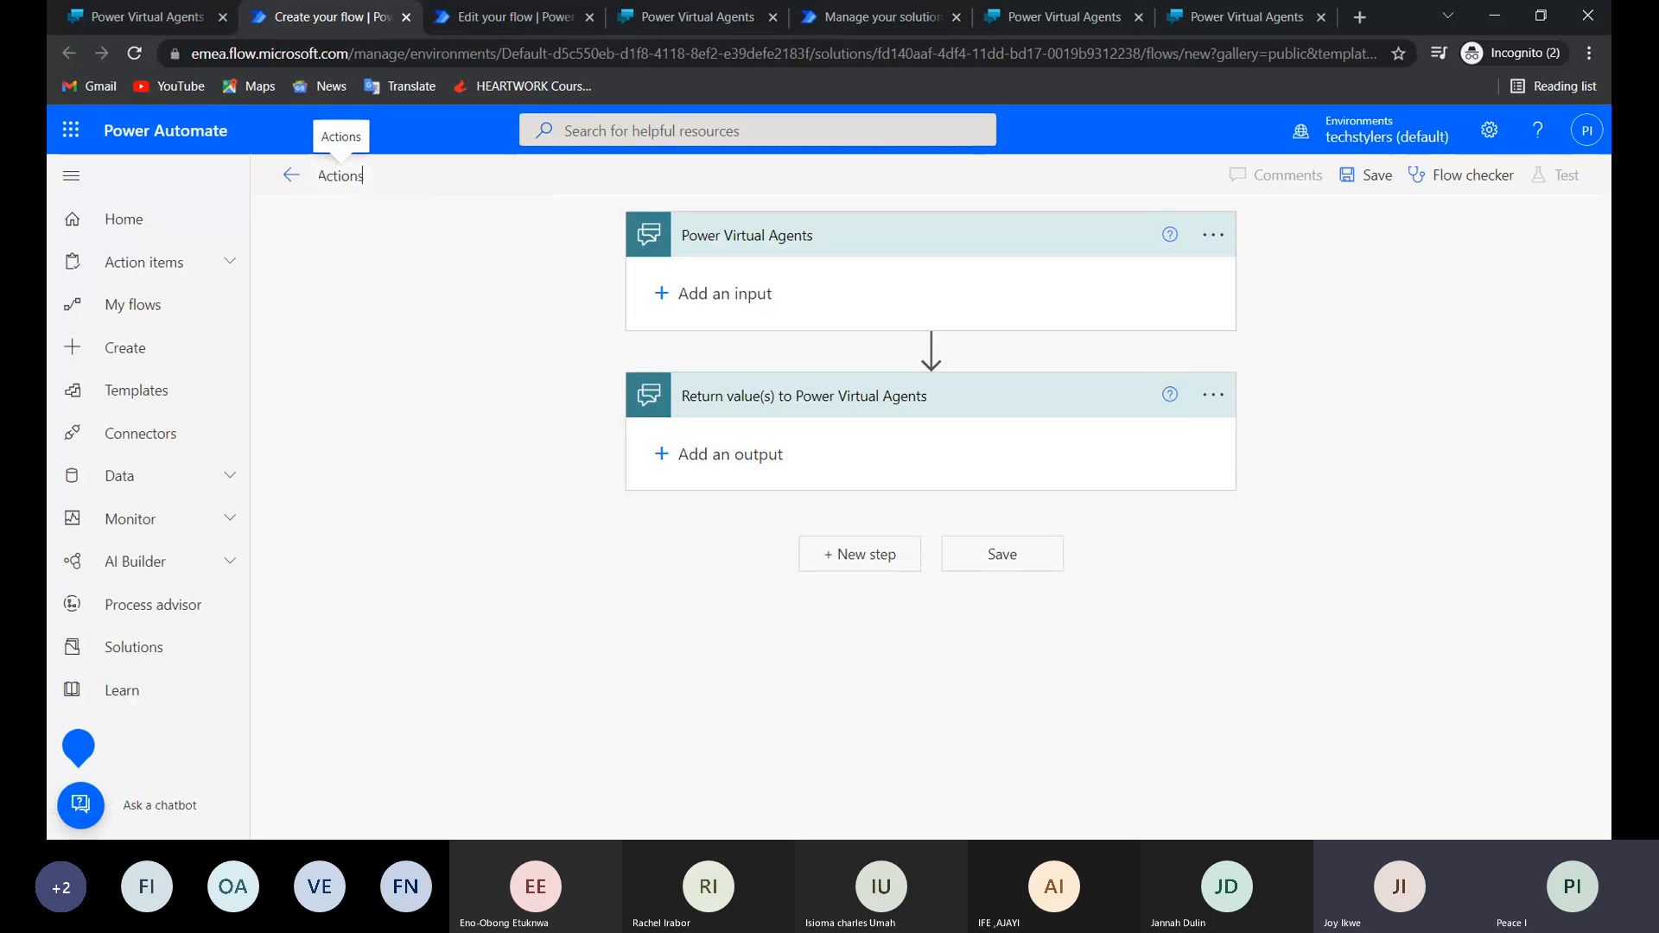
Insert a Mail "Send an email notification (V3)" action between the flow's trigger and return step, and accept the Mail connection terms.
click(930, 347)
click(926, 378)
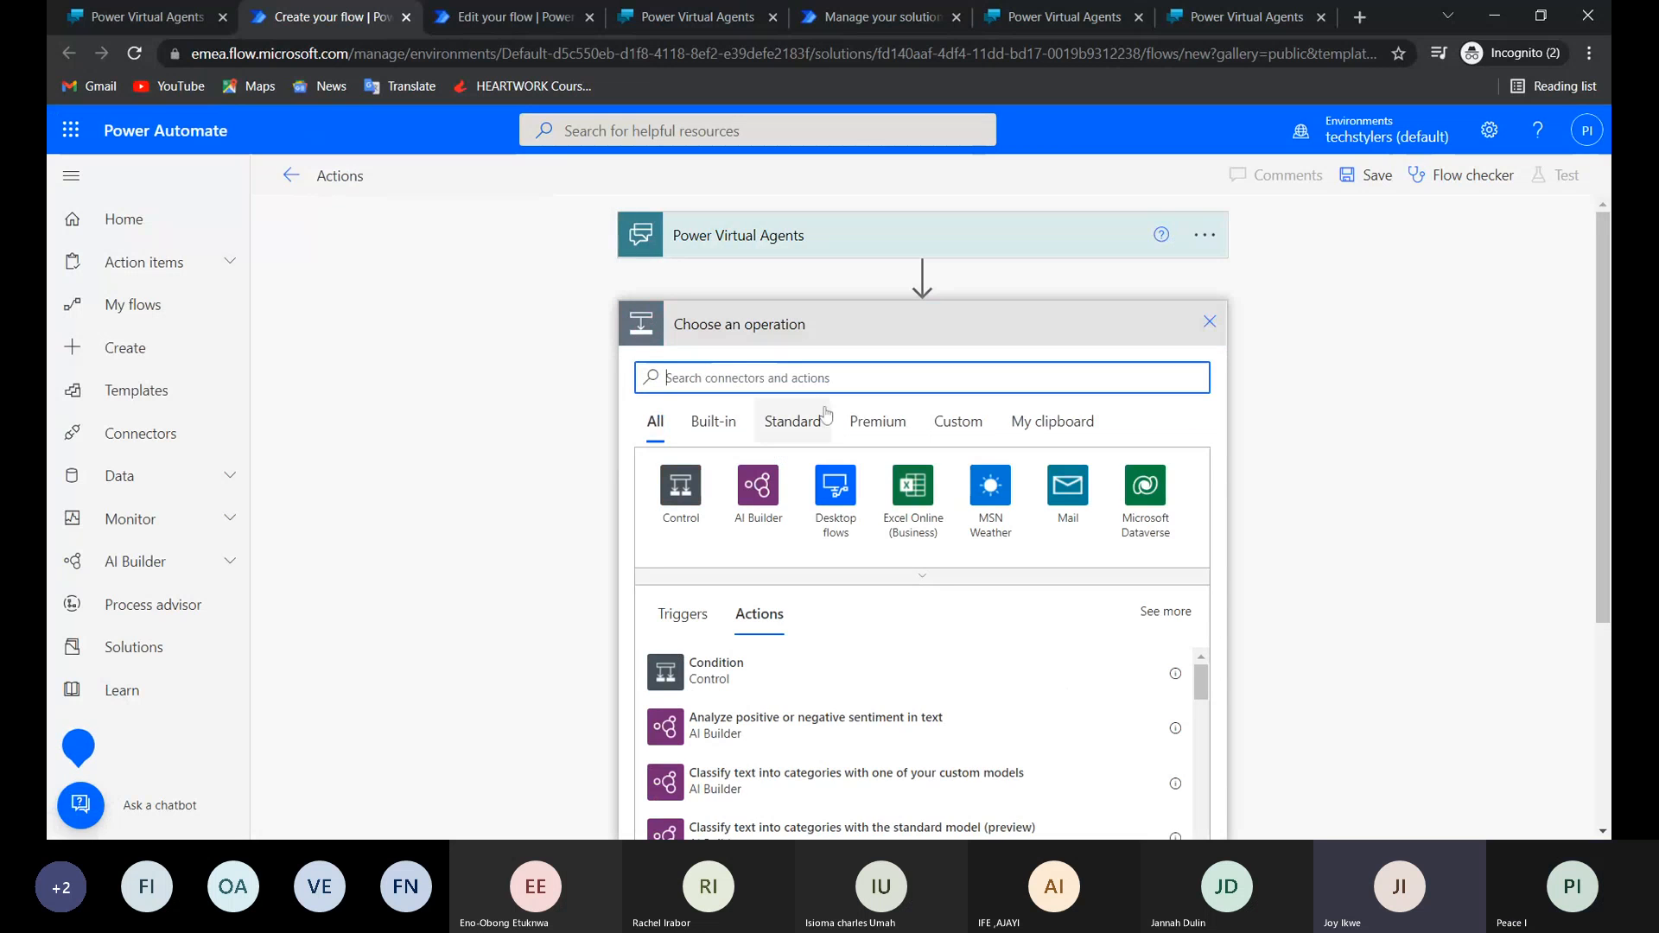
click(1064, 508)
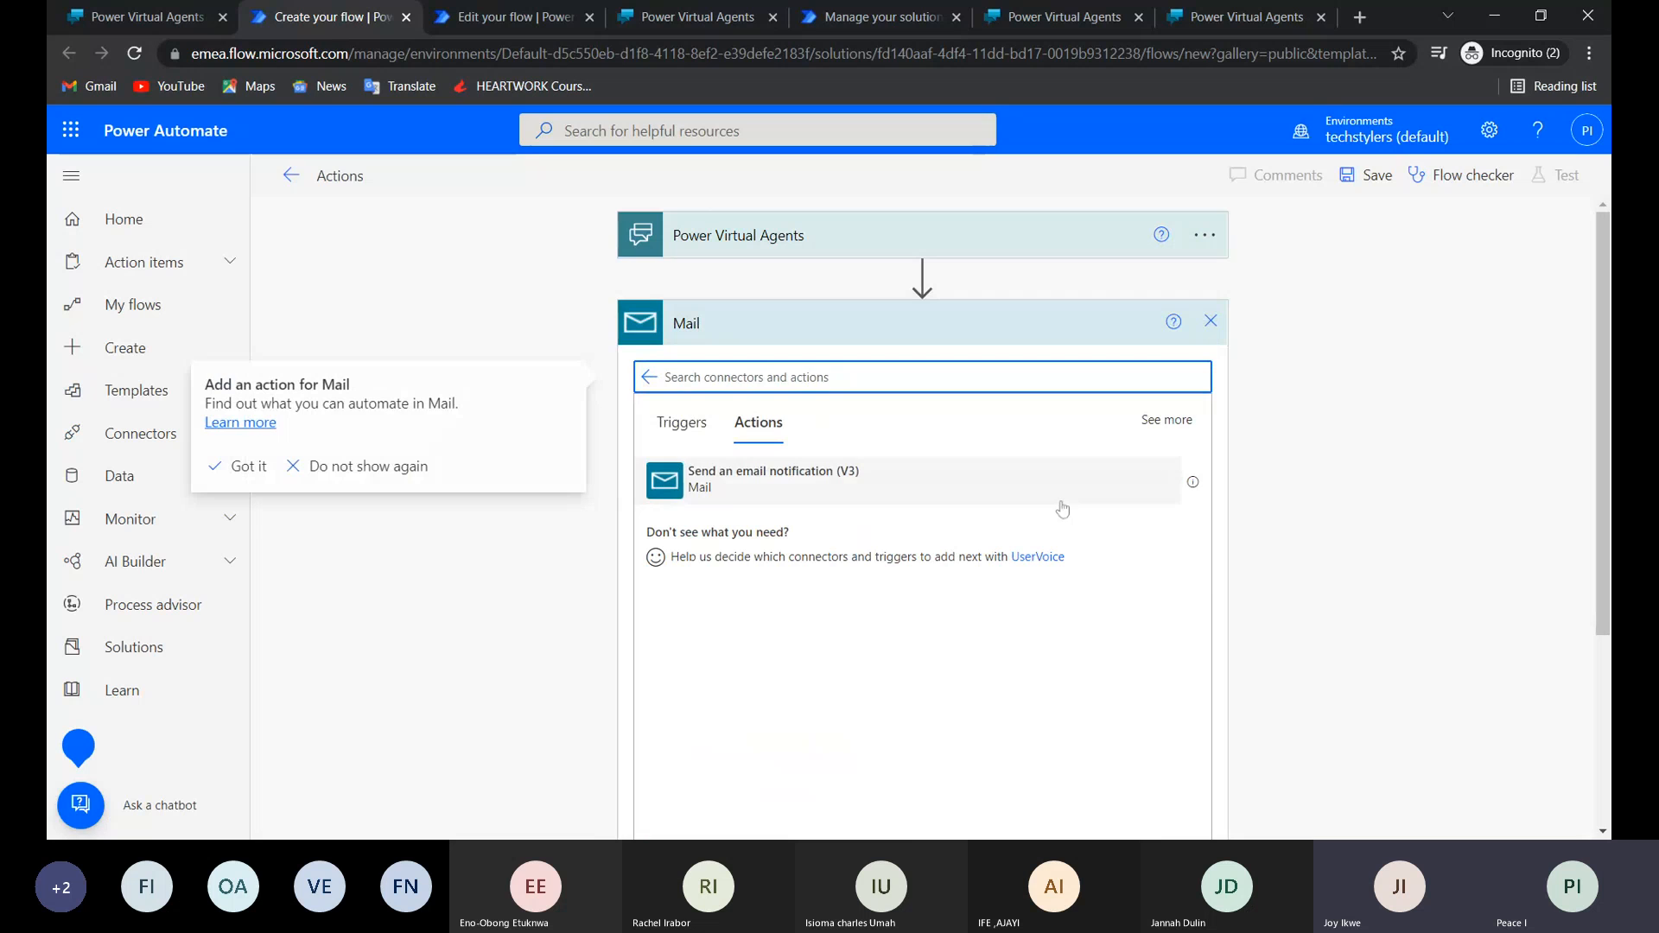
click(806, 481)
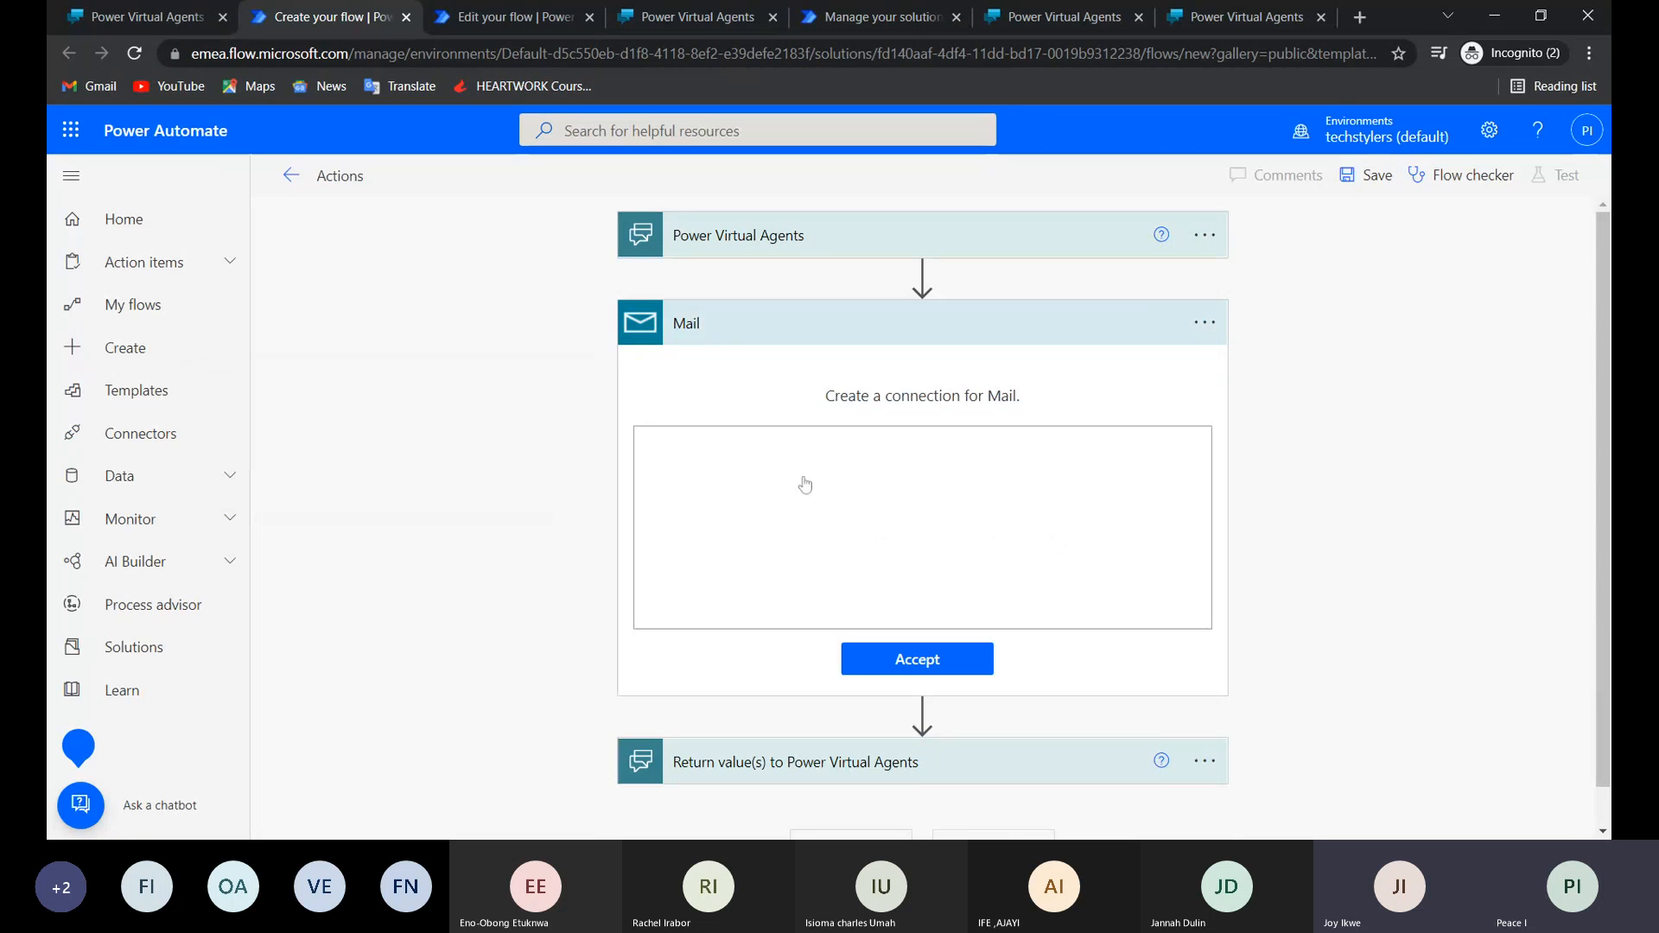
click(910, 672)
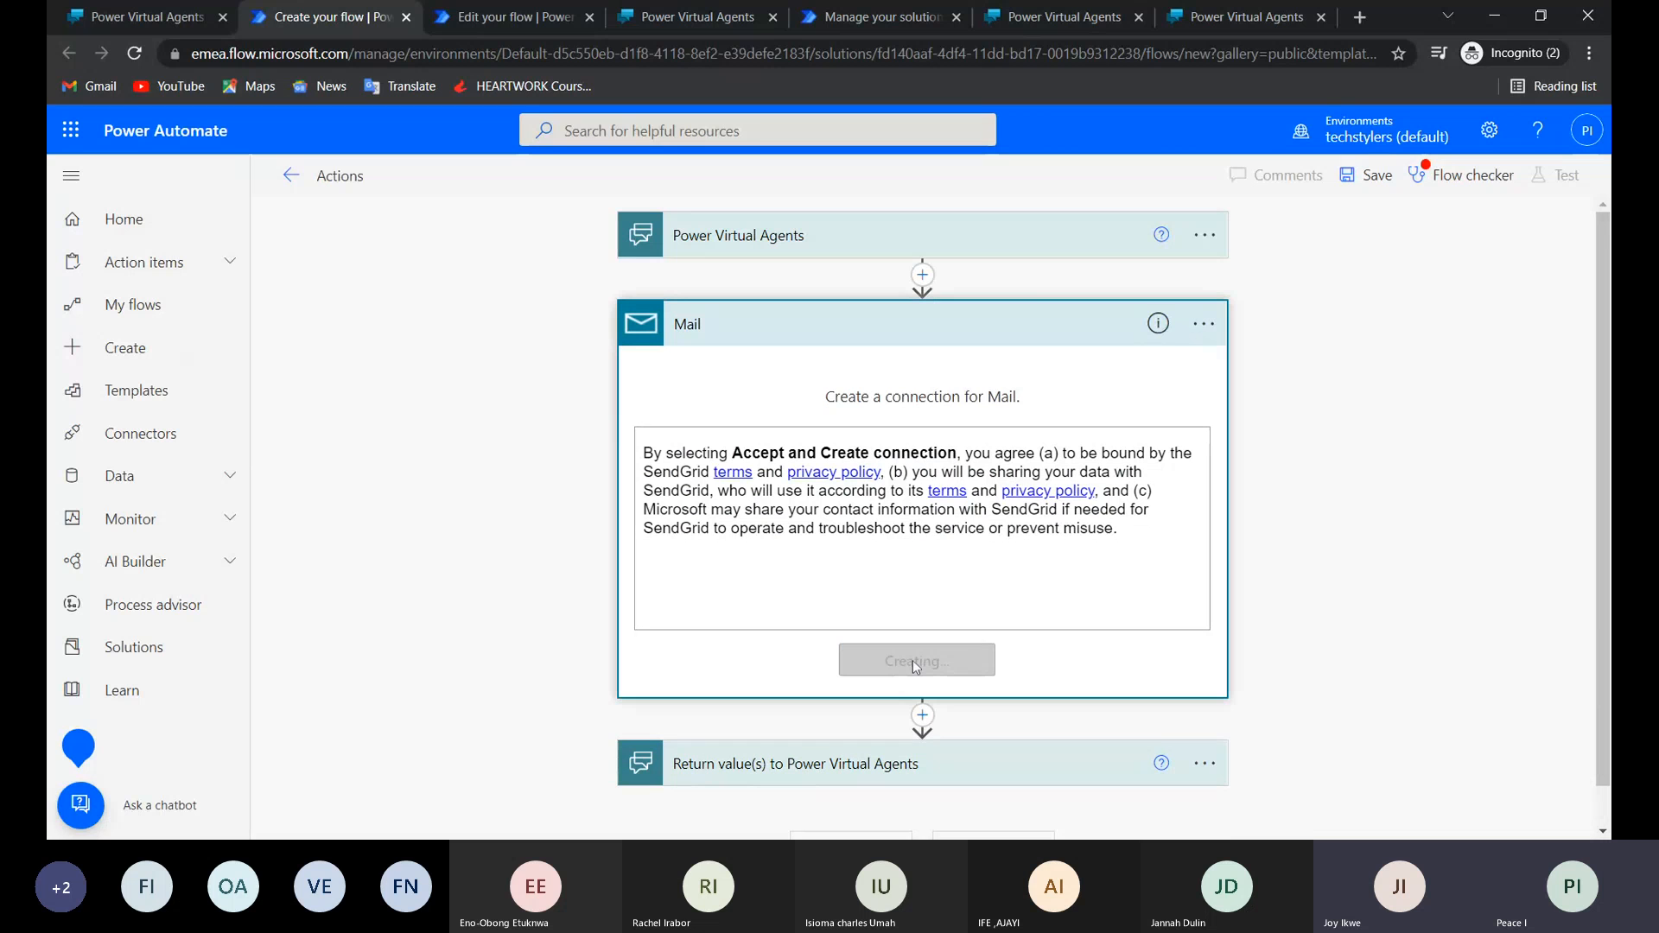
click(914, 650)
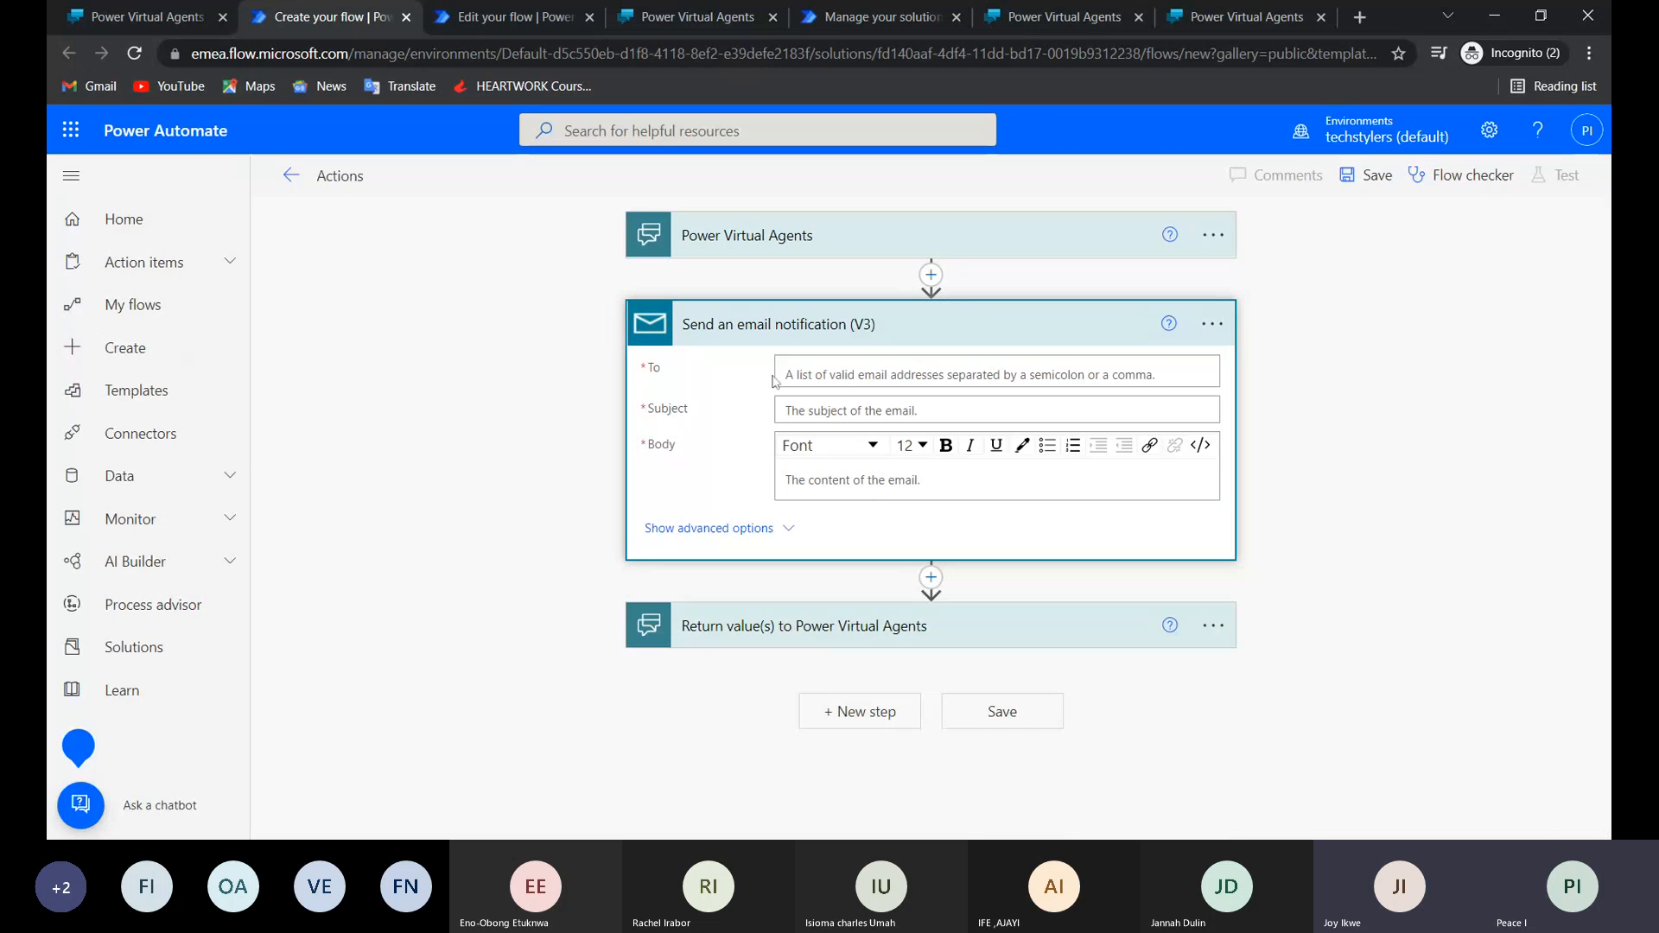
Set the email notification's subject to "test" and its body to "Test".
click(778, 375)
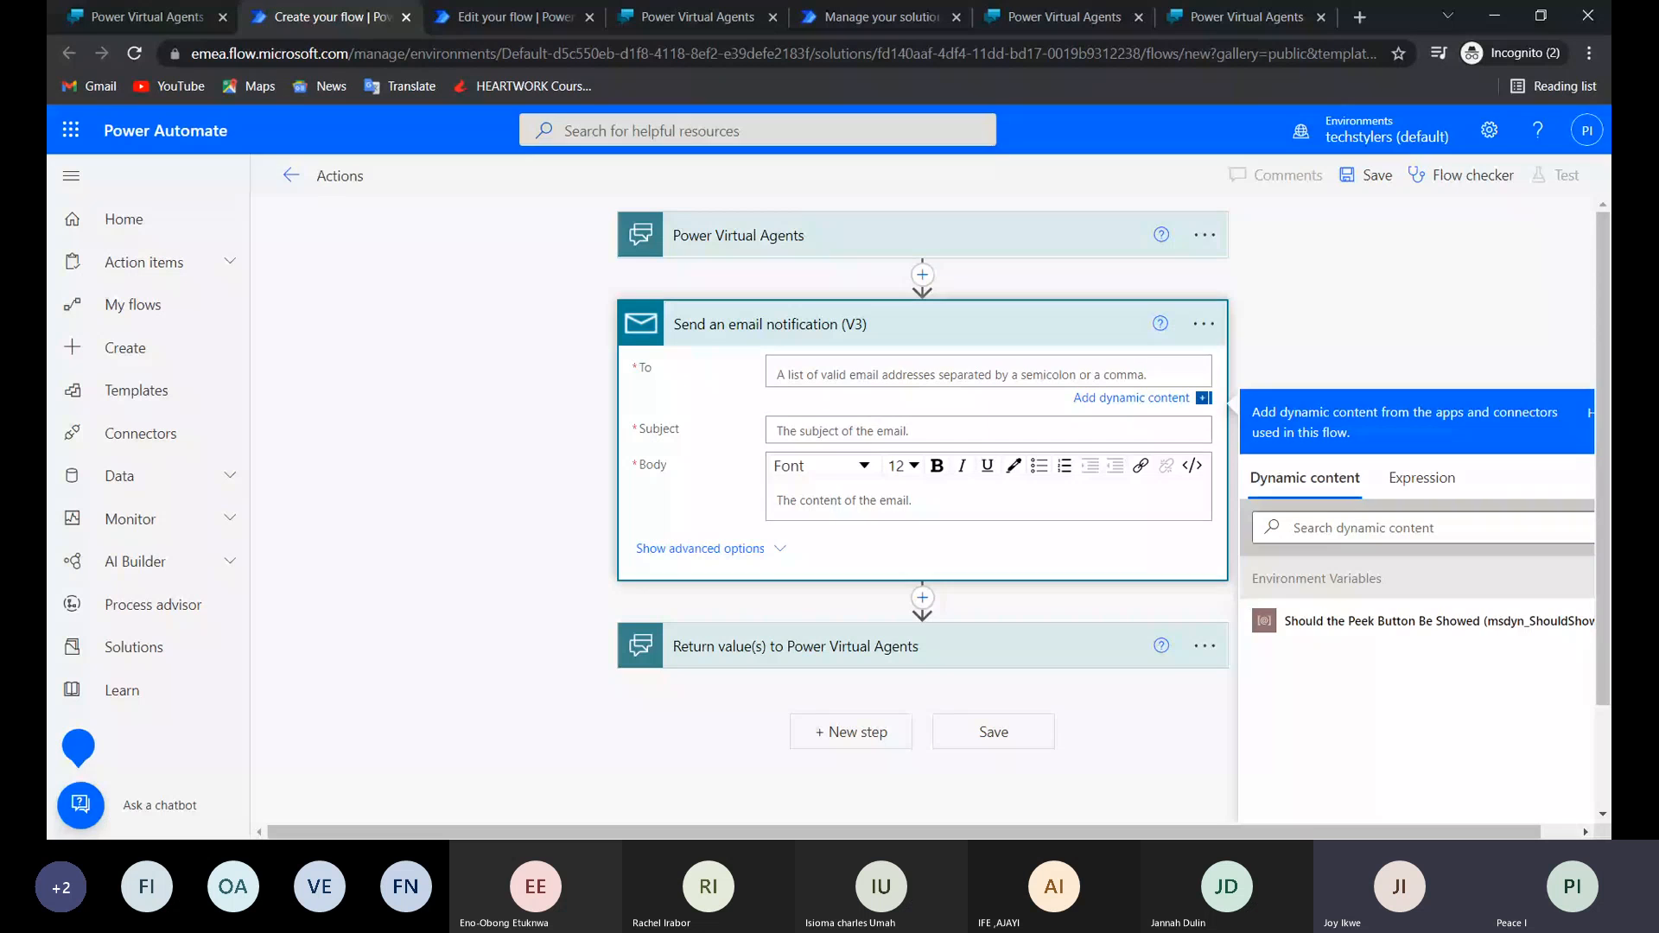
click(779, 431)
text(test)
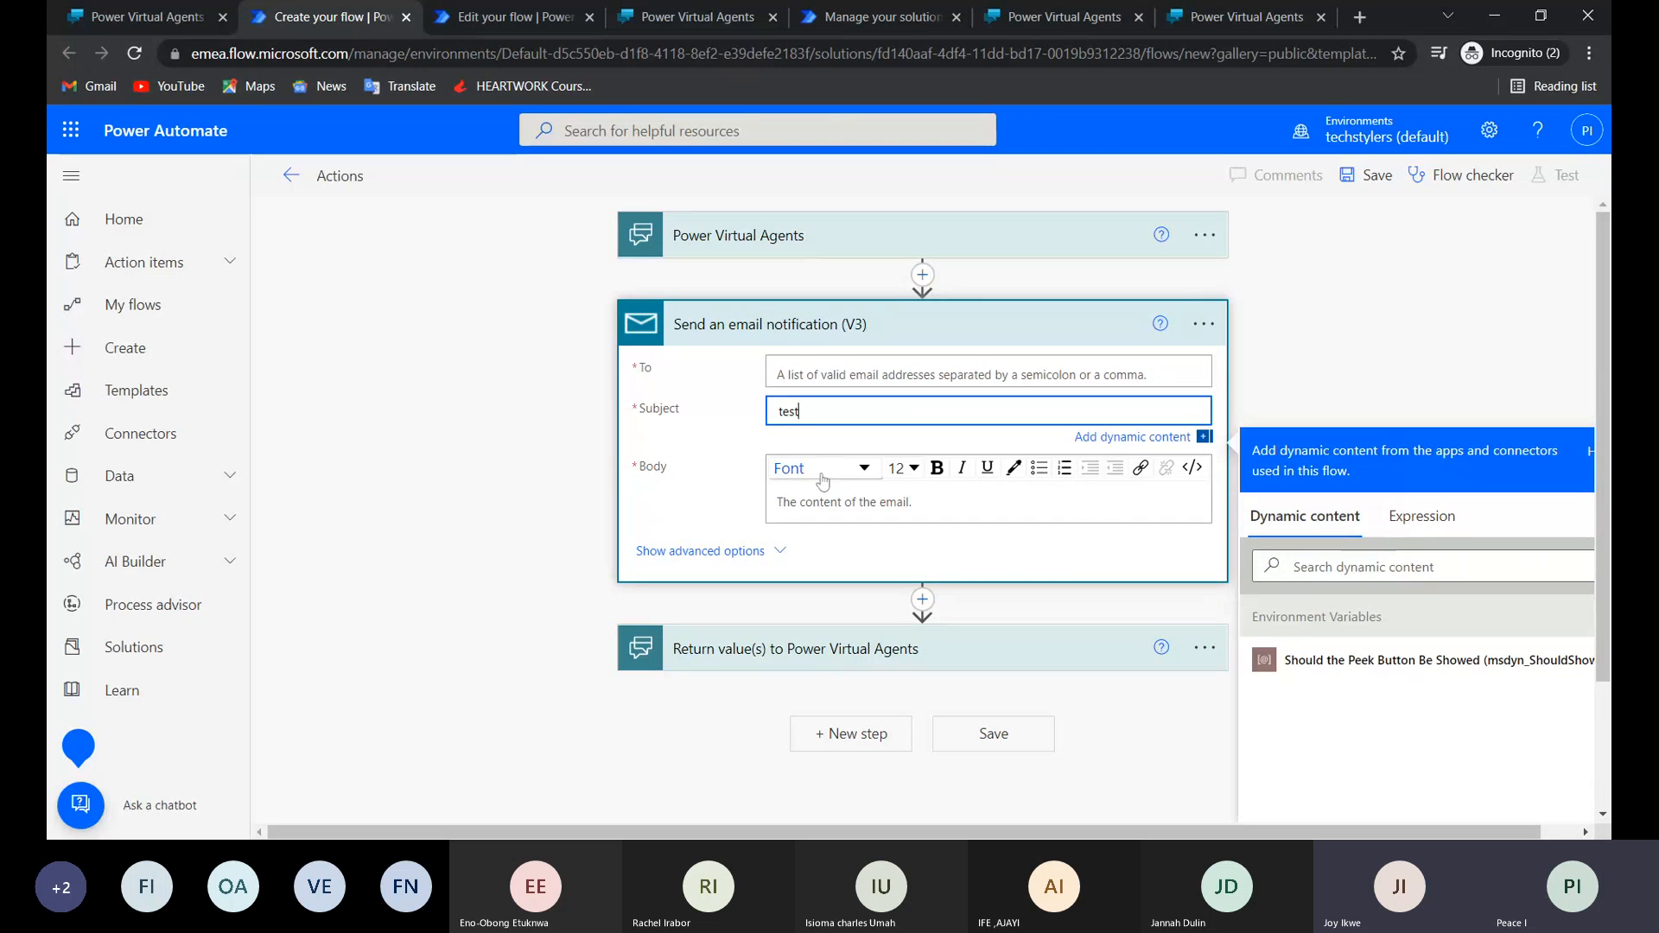
click(822, 491)
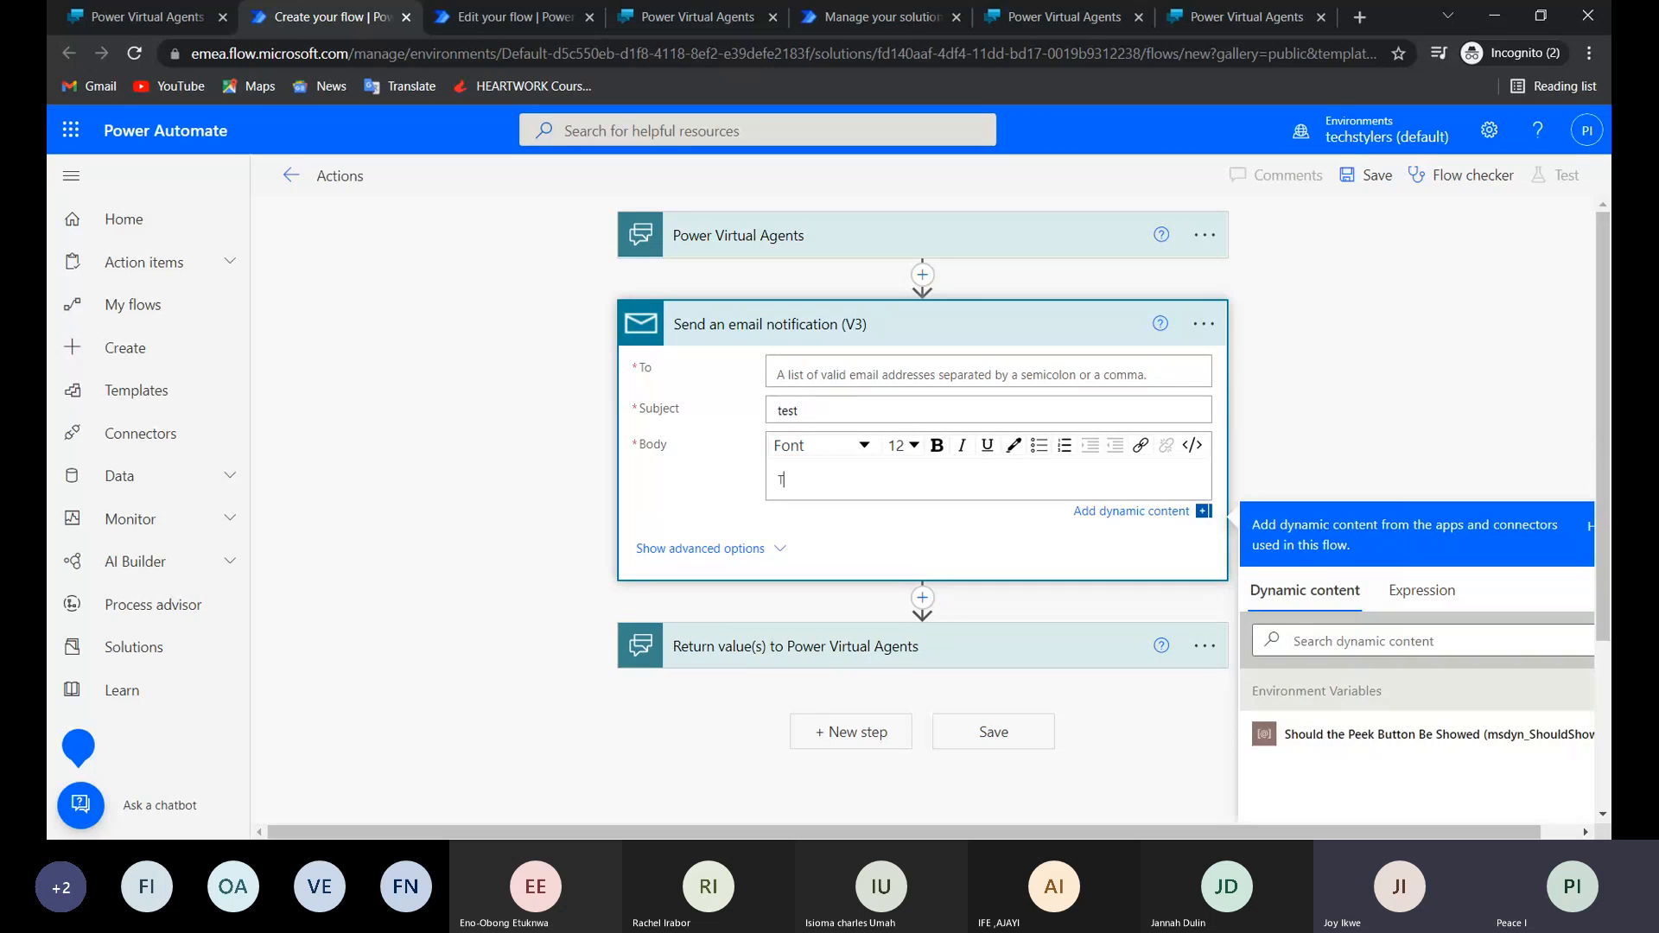
text(Test)
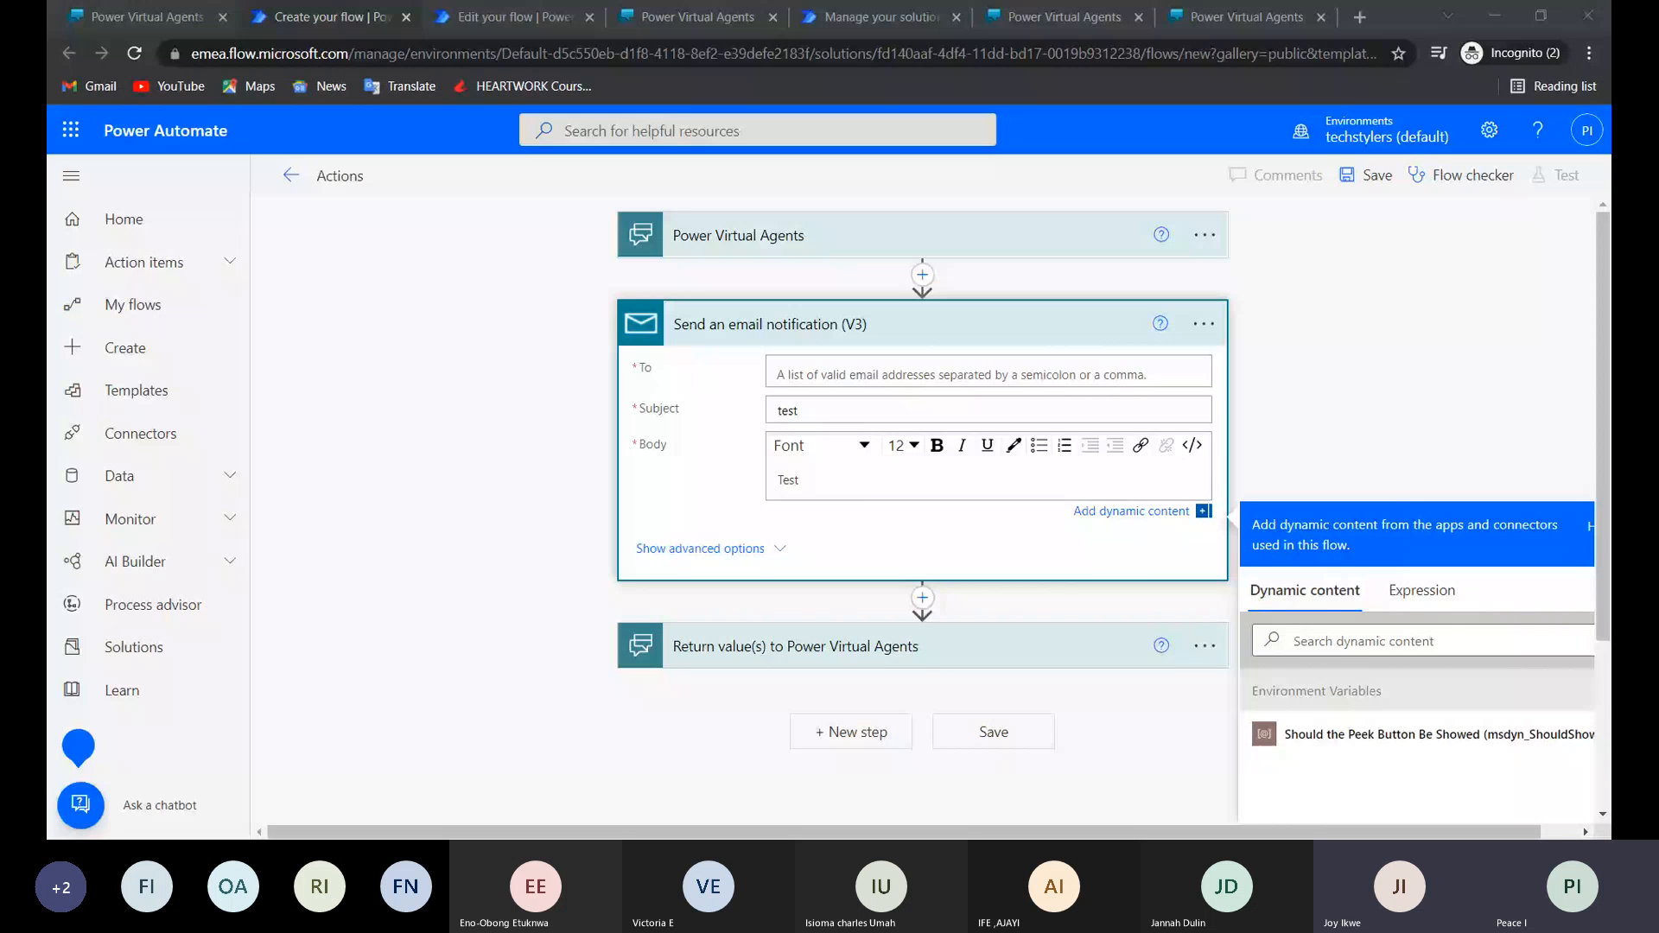
Paste the copied recipient message into the To field and strip the sender line and Teams link, keeping only the email address.
click(780, 374)
key(ctrl+v)
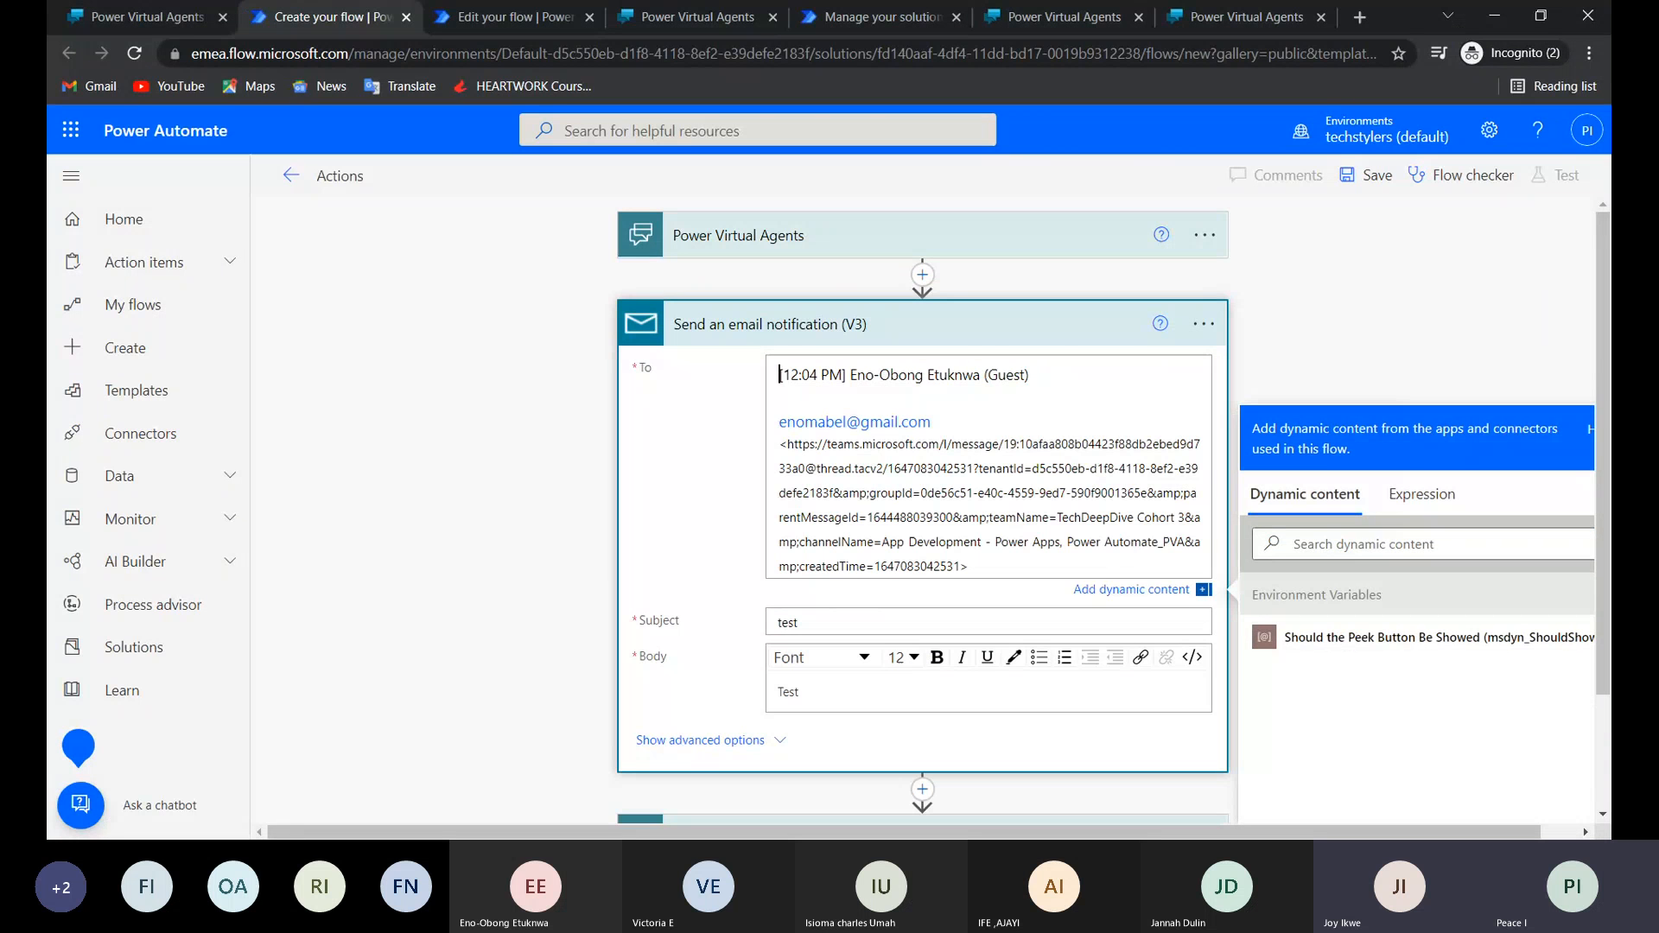
drag(779, 375, 1030, 377)
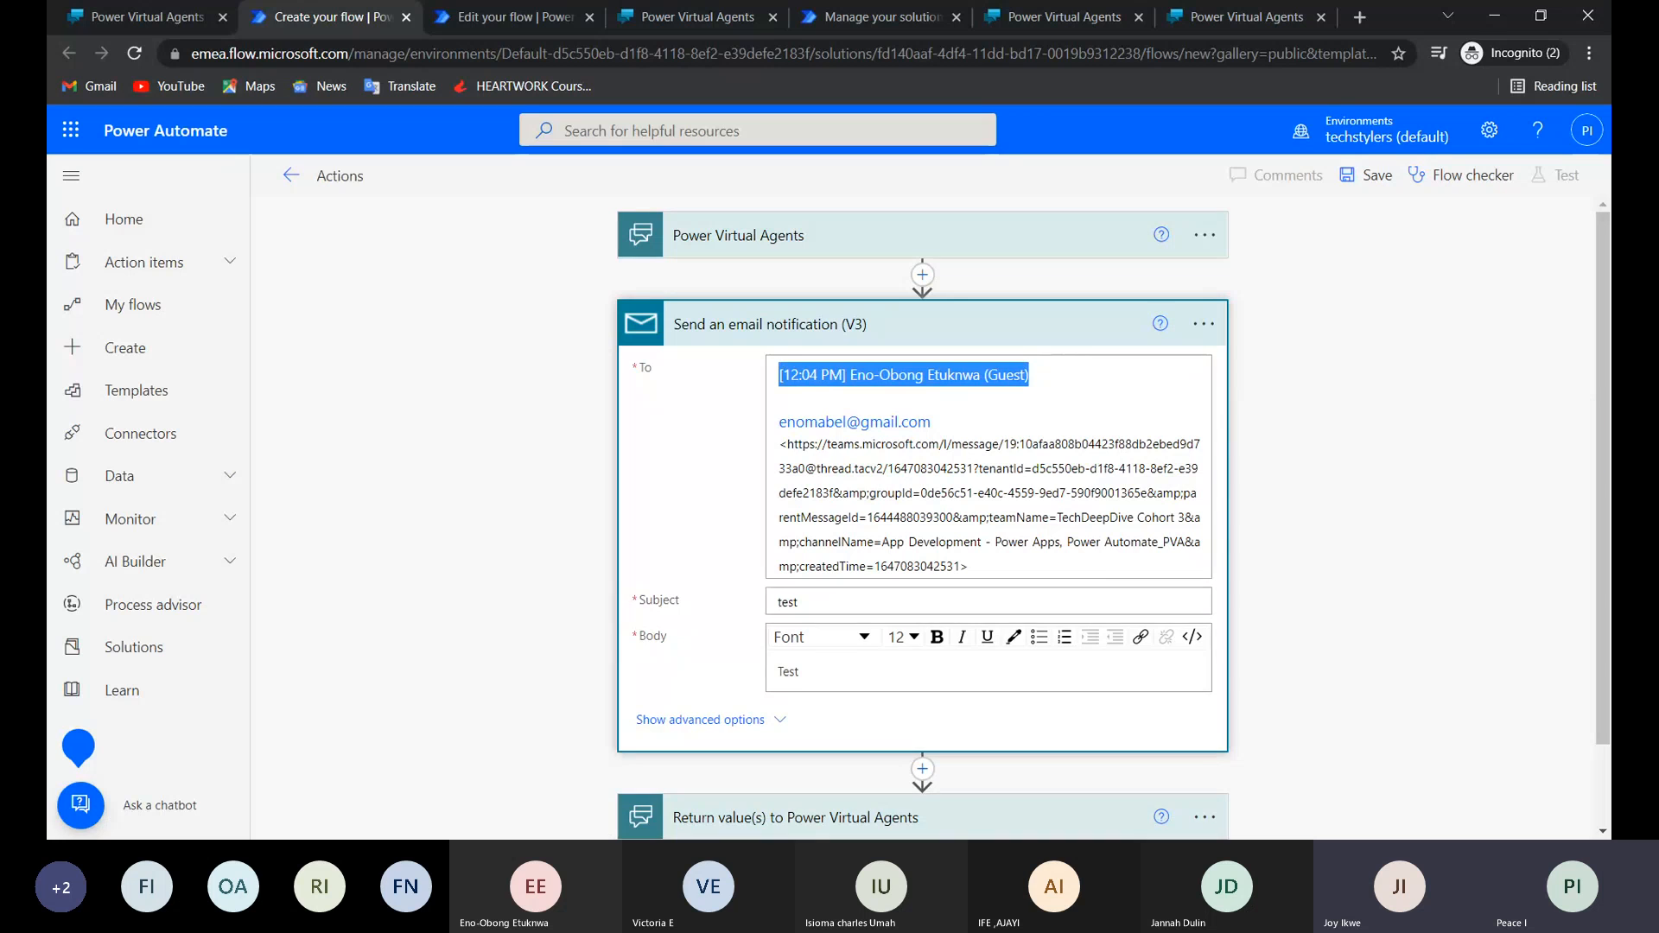
key(BackSpace)
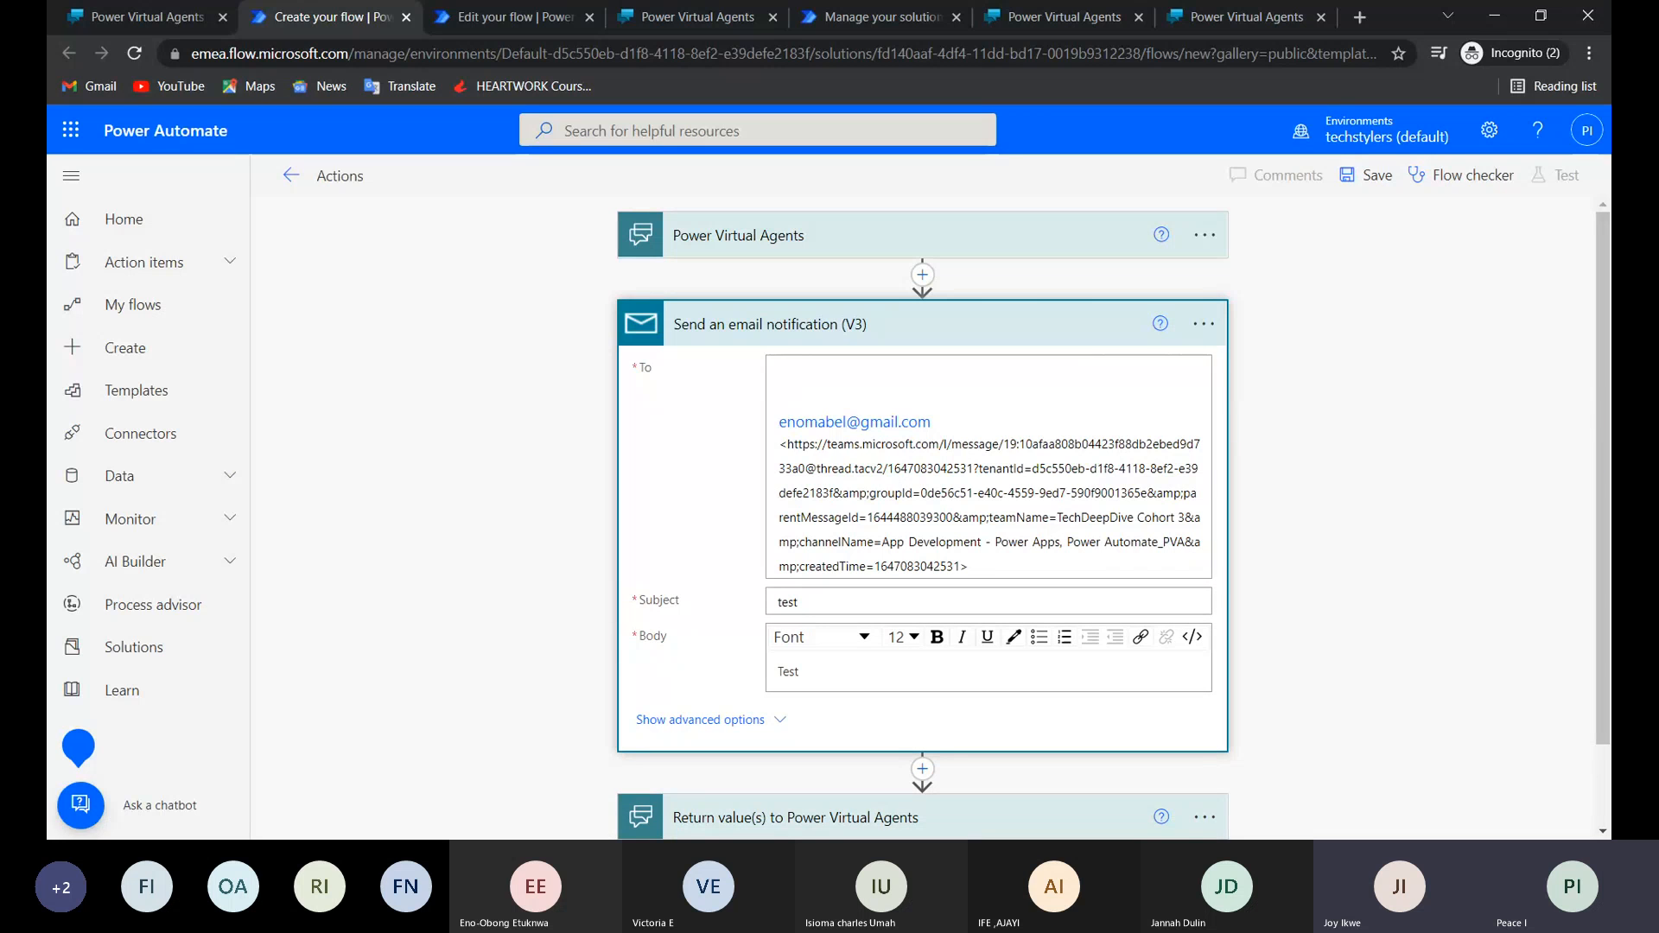
click(976, 568)
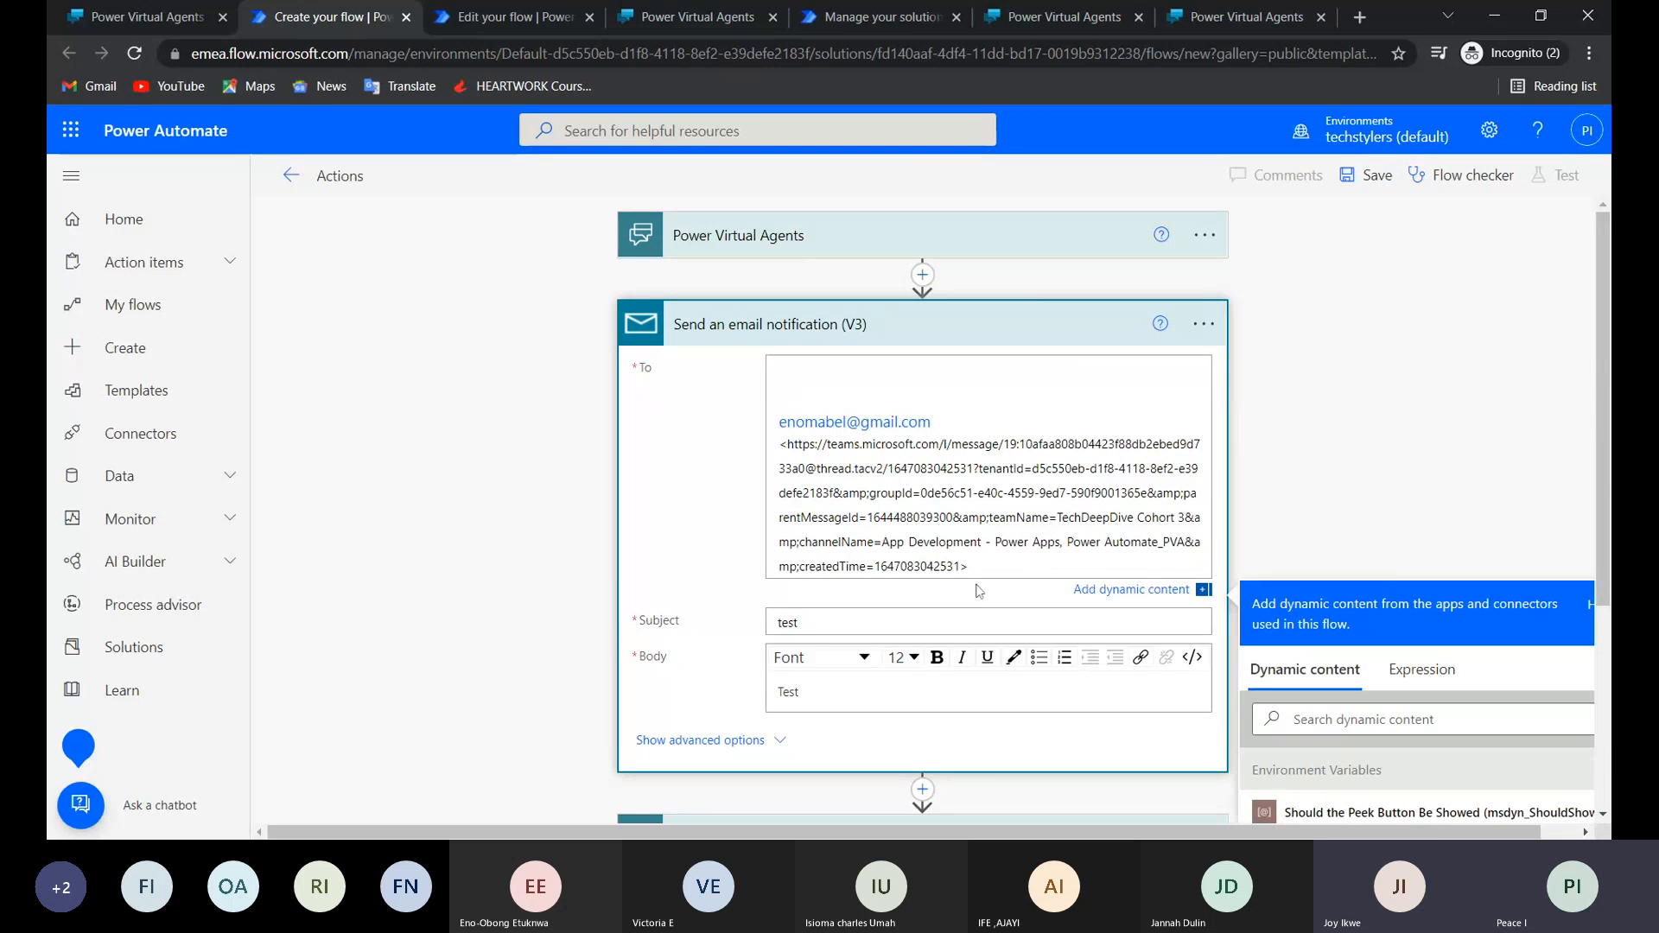
drag(802, 493, 779, 443)
key(BackSpace)
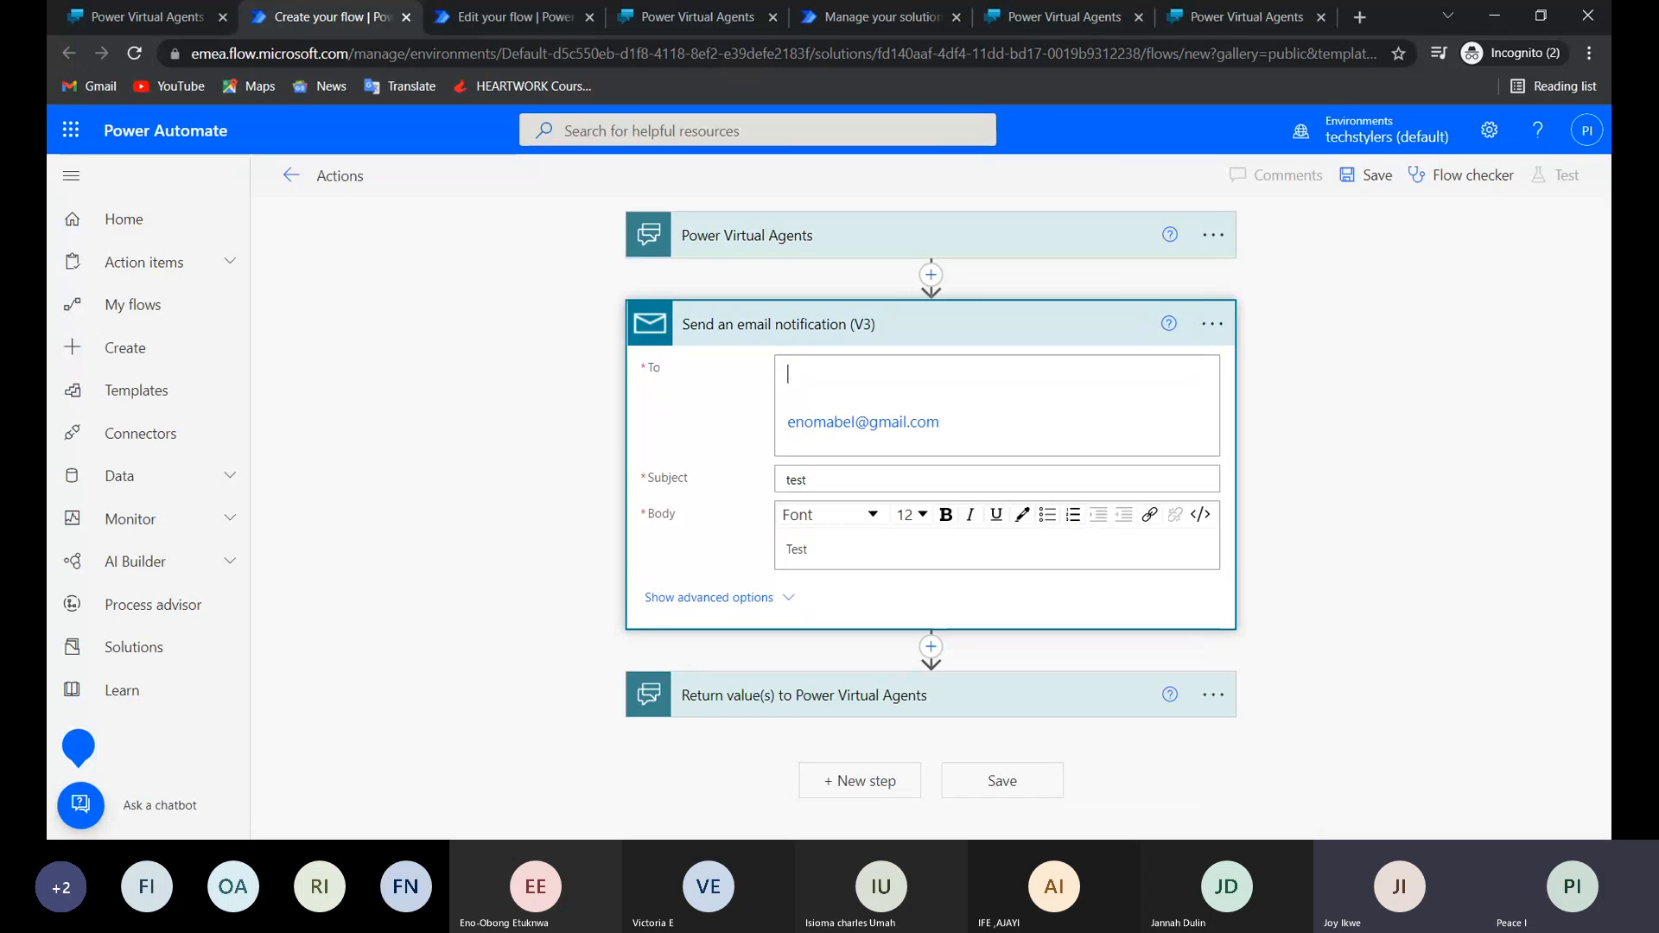
Remove an extra blank line above the recipient's email address in the To field.
click(780, 402)
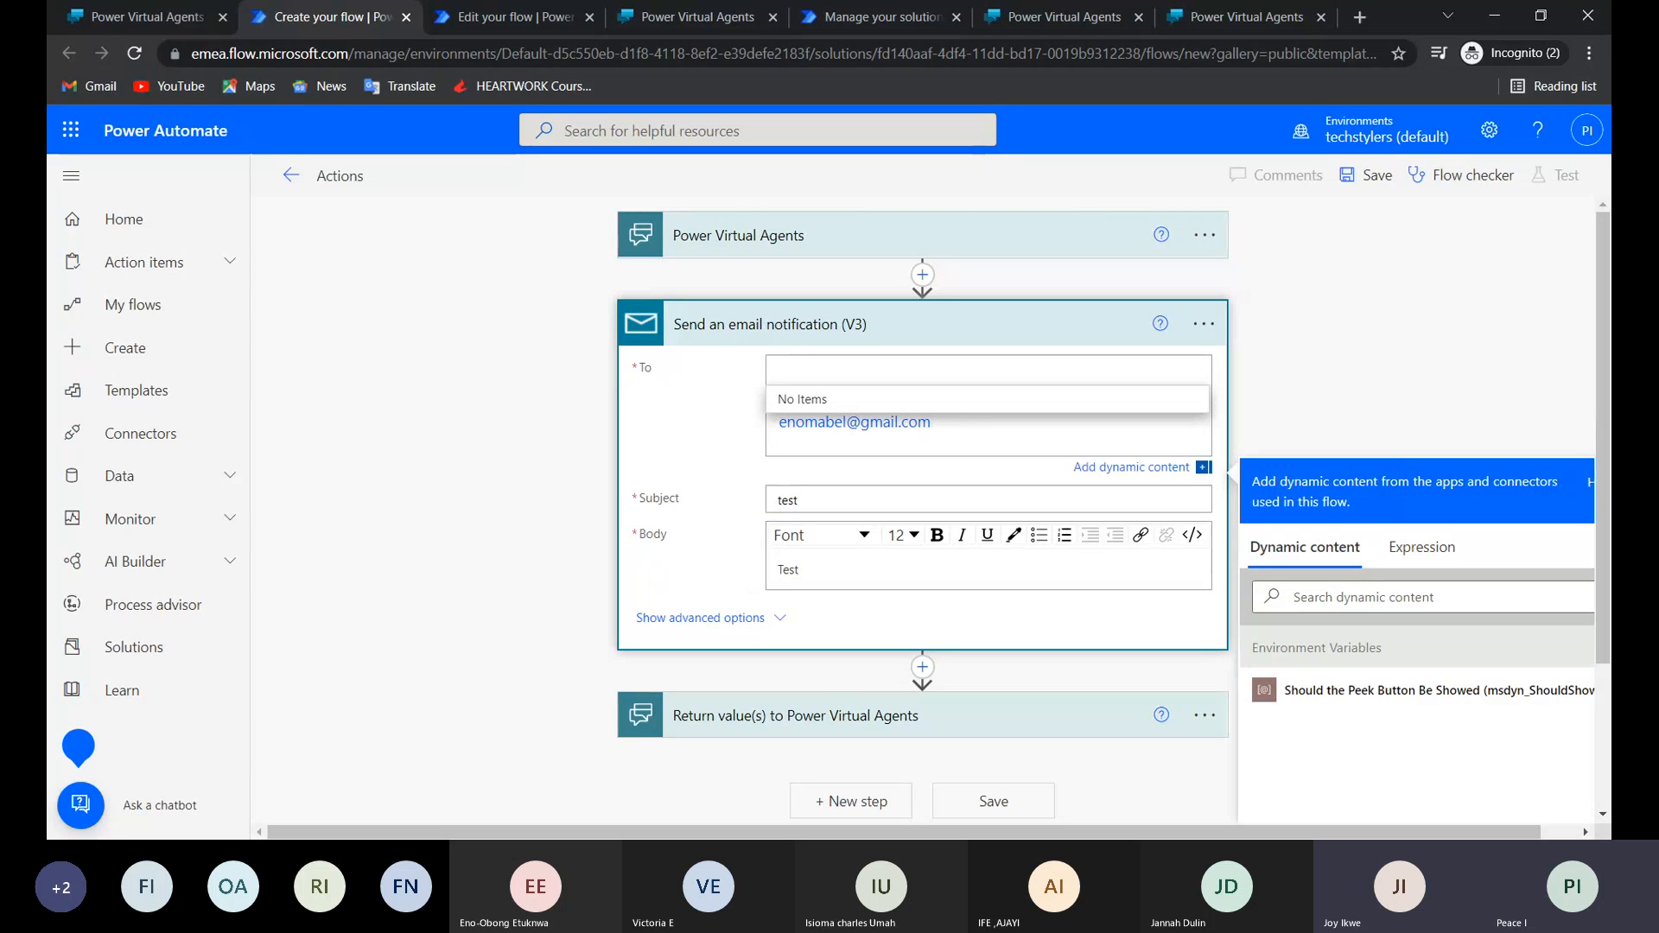
key(Escape)
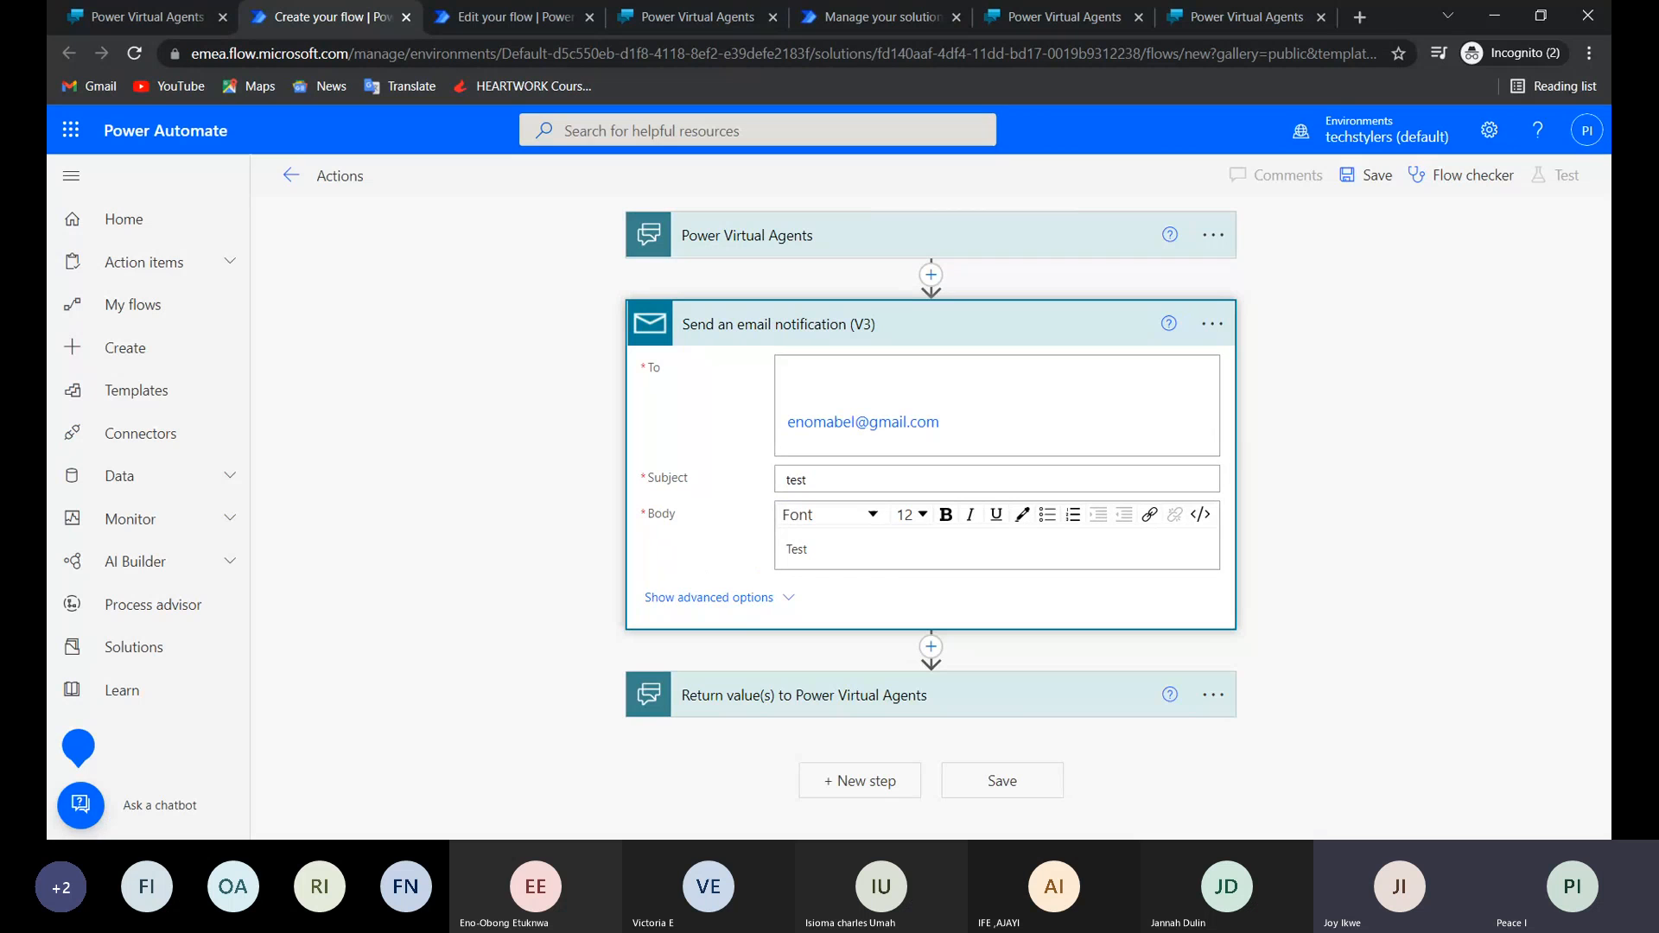
click(997, 420)
click(787, 422)
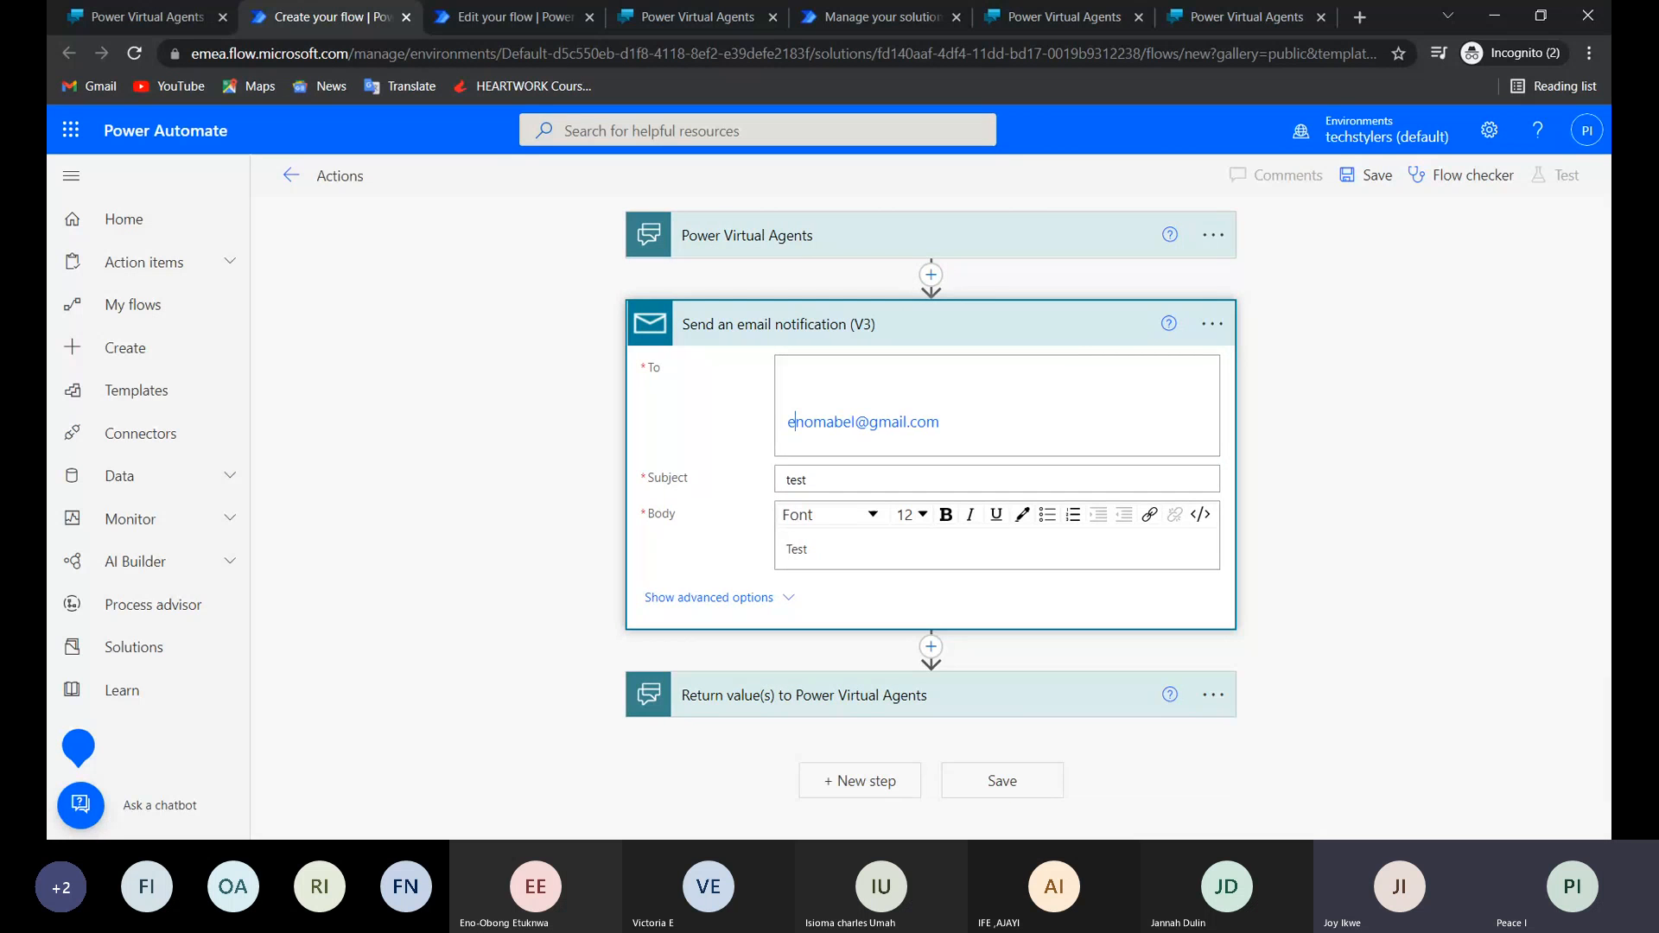
click(795, 422)
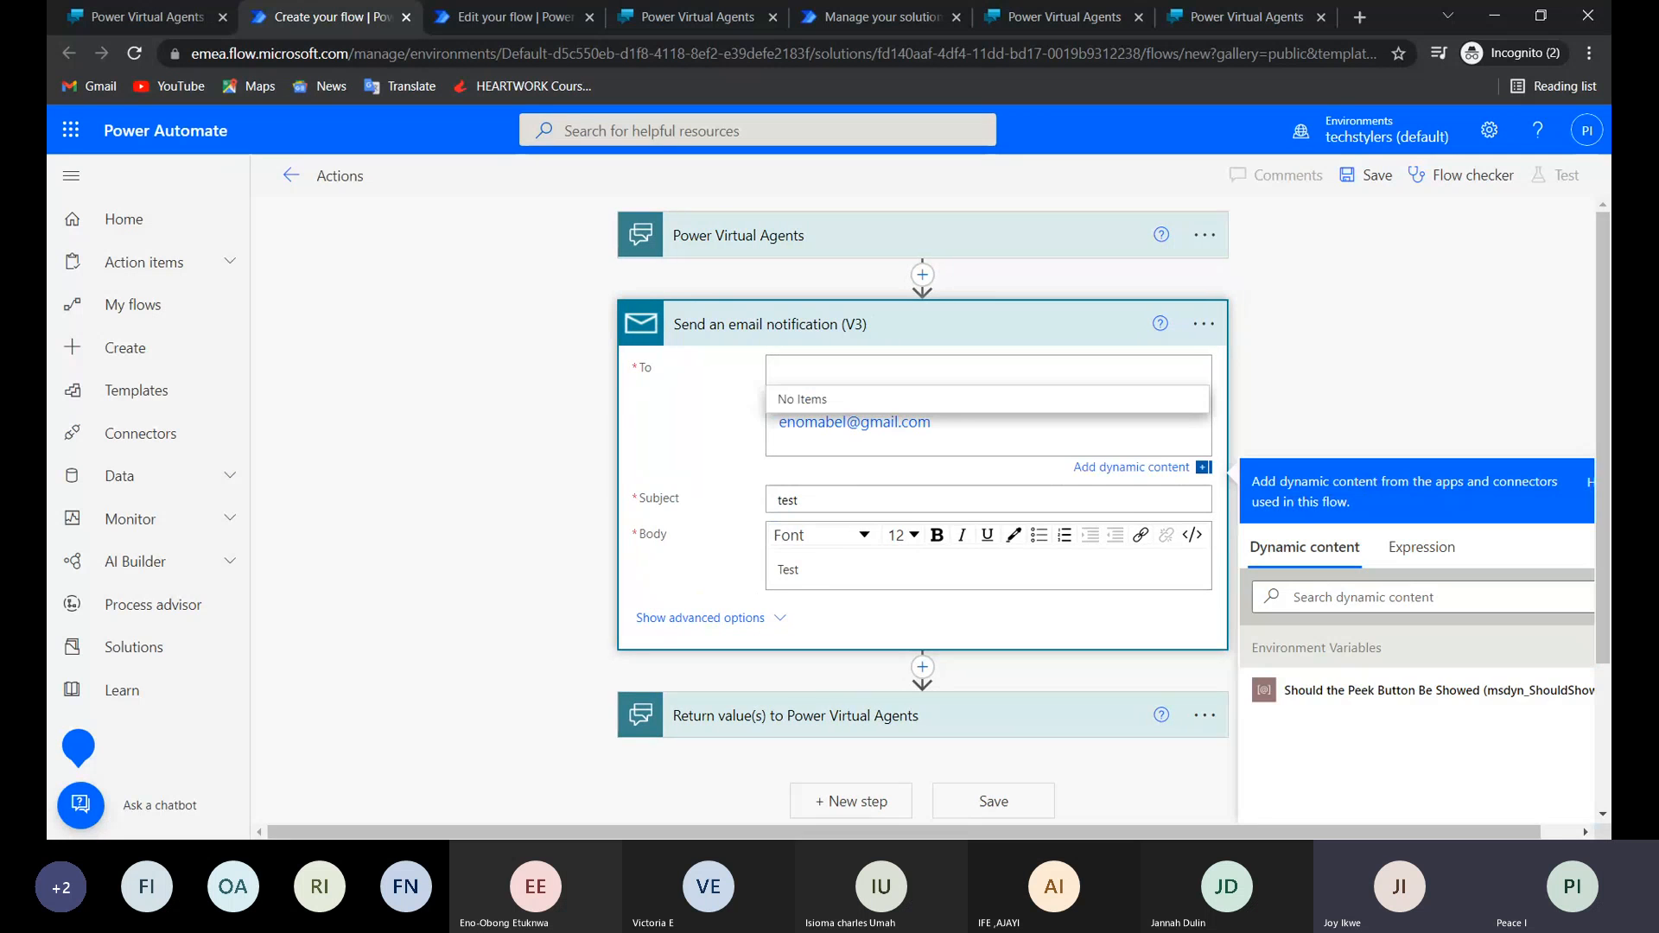
click(854, 422)
click(863, 421)
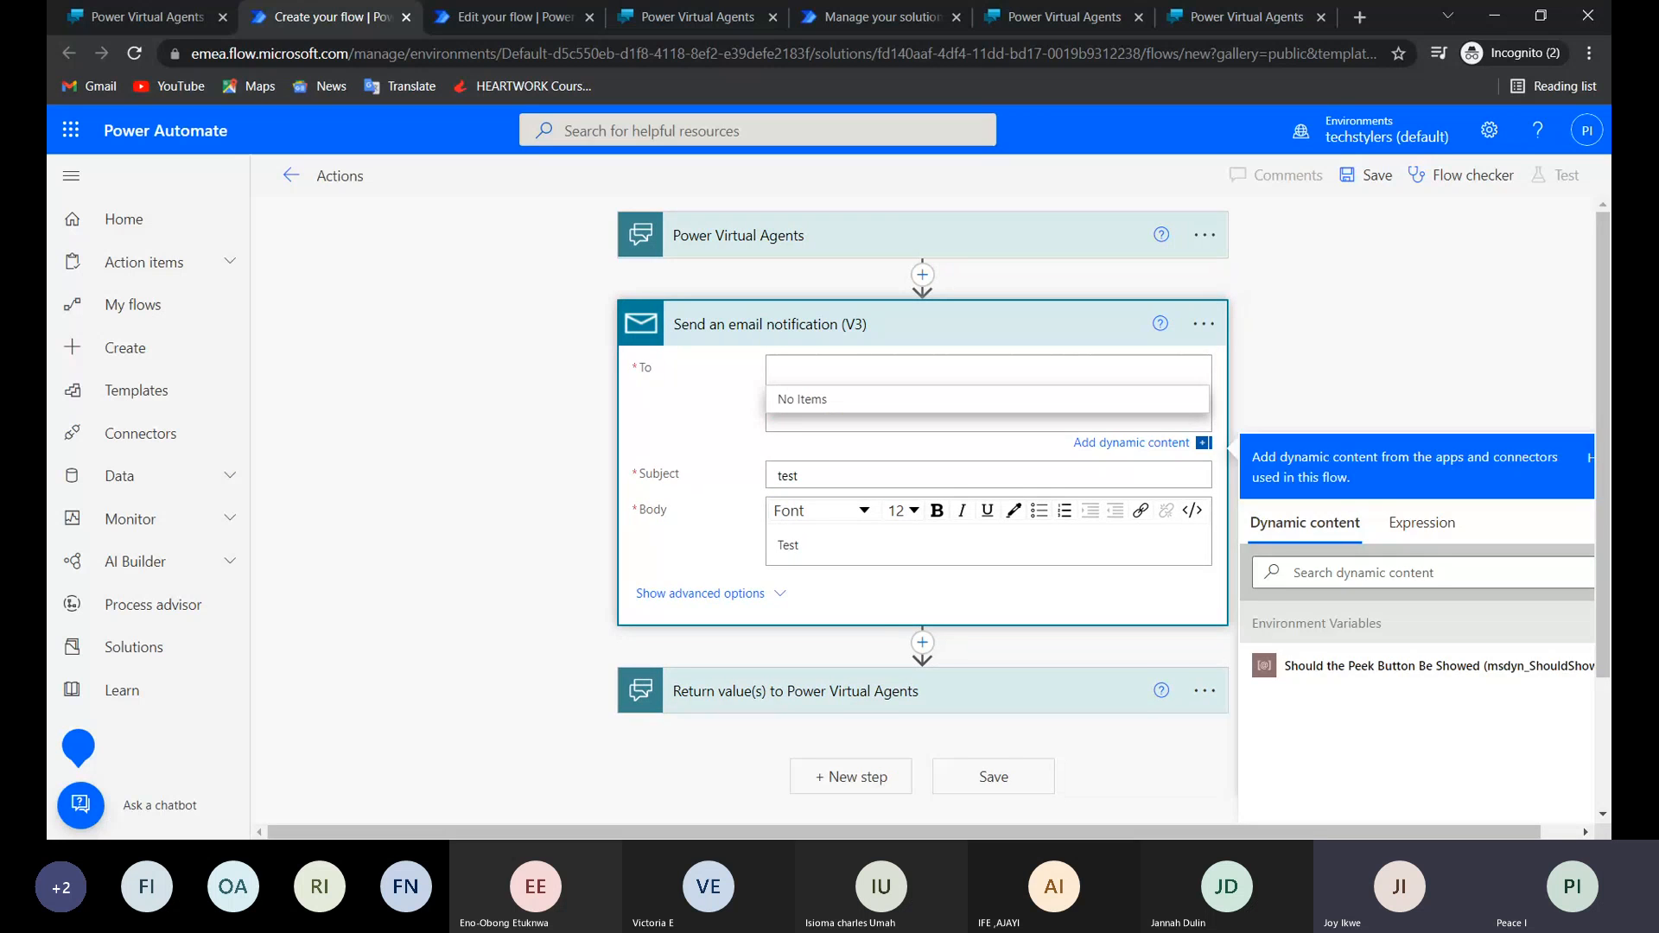
click(871, 420)
key(BackSpace)
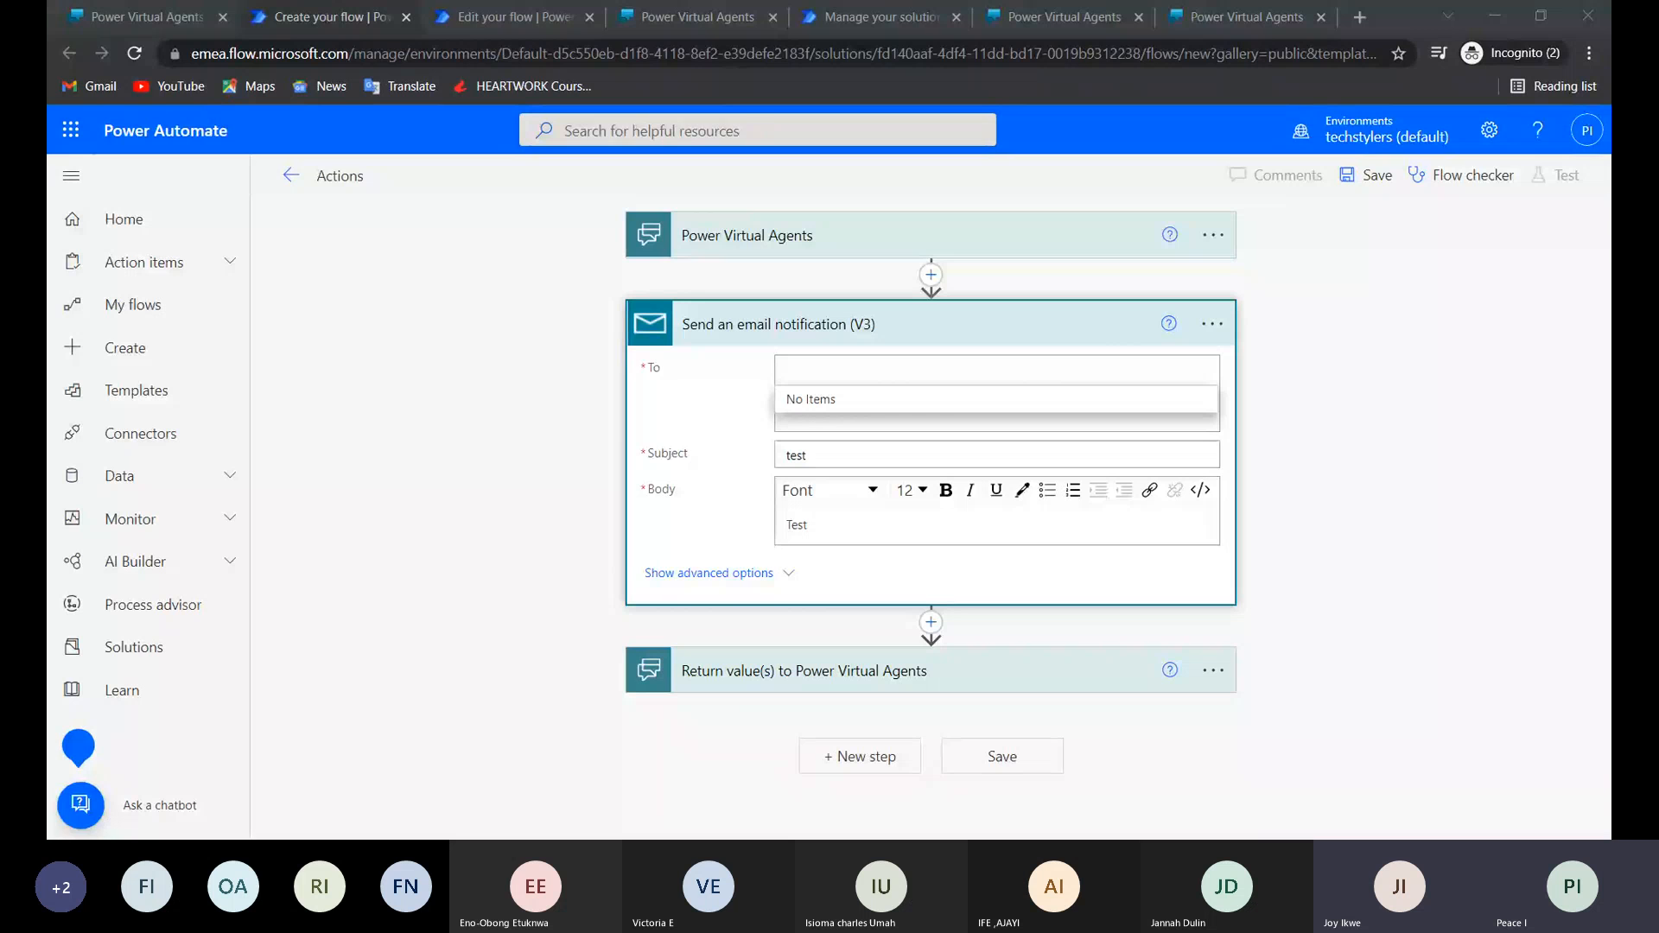
click(780, 419)
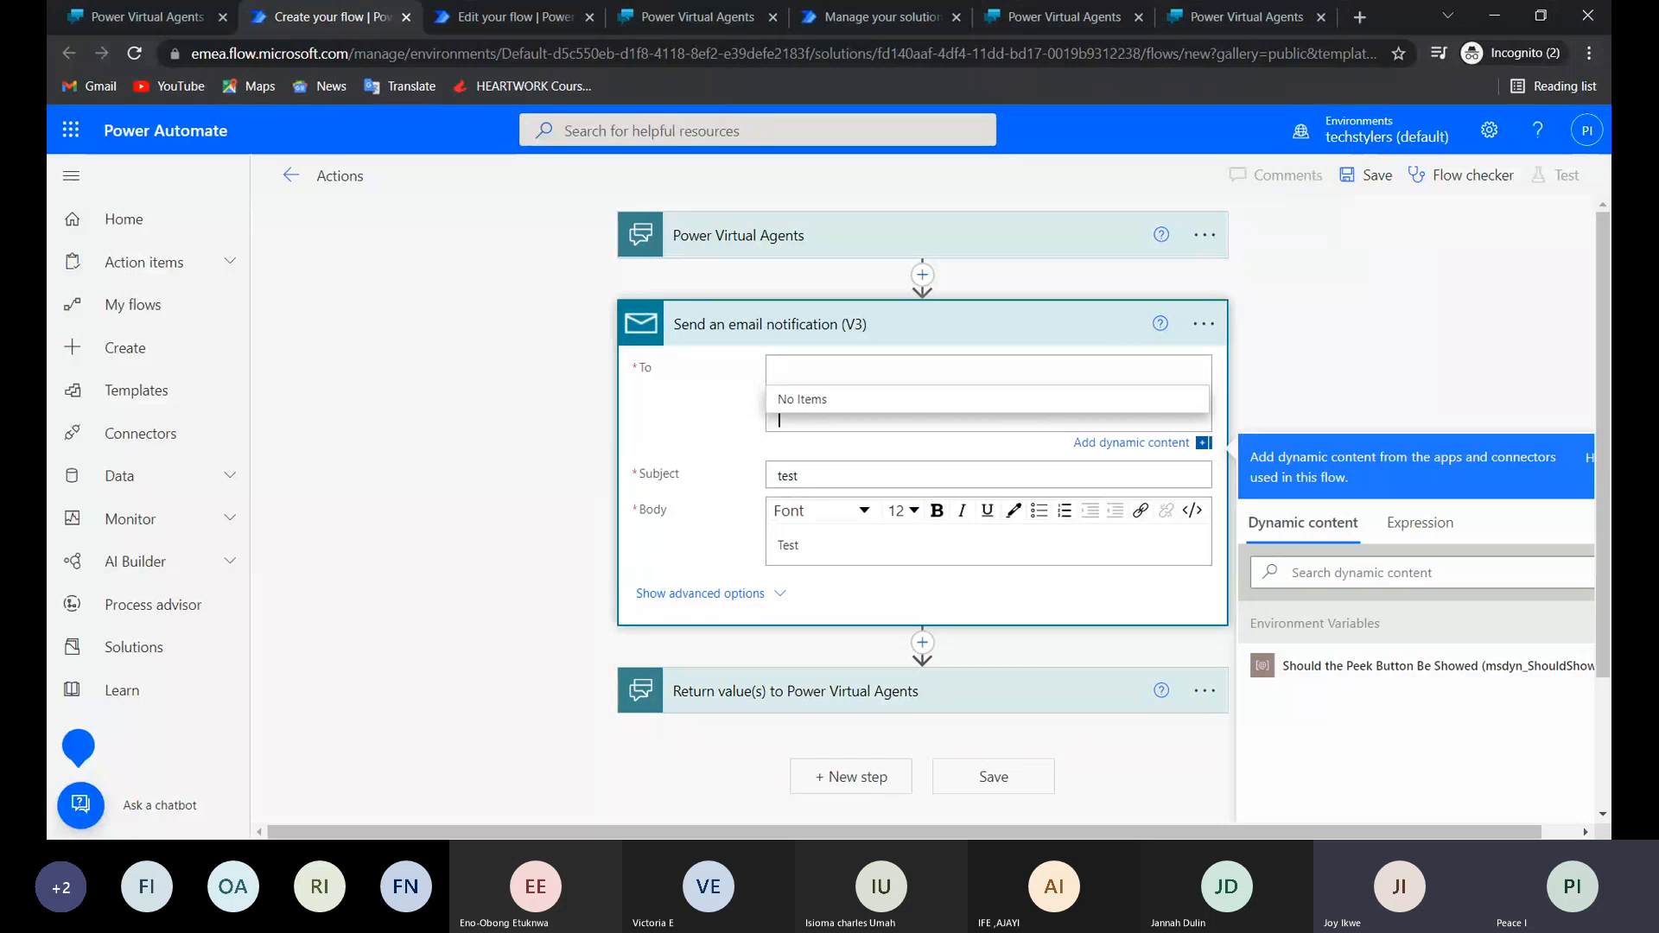
click(768, 378)
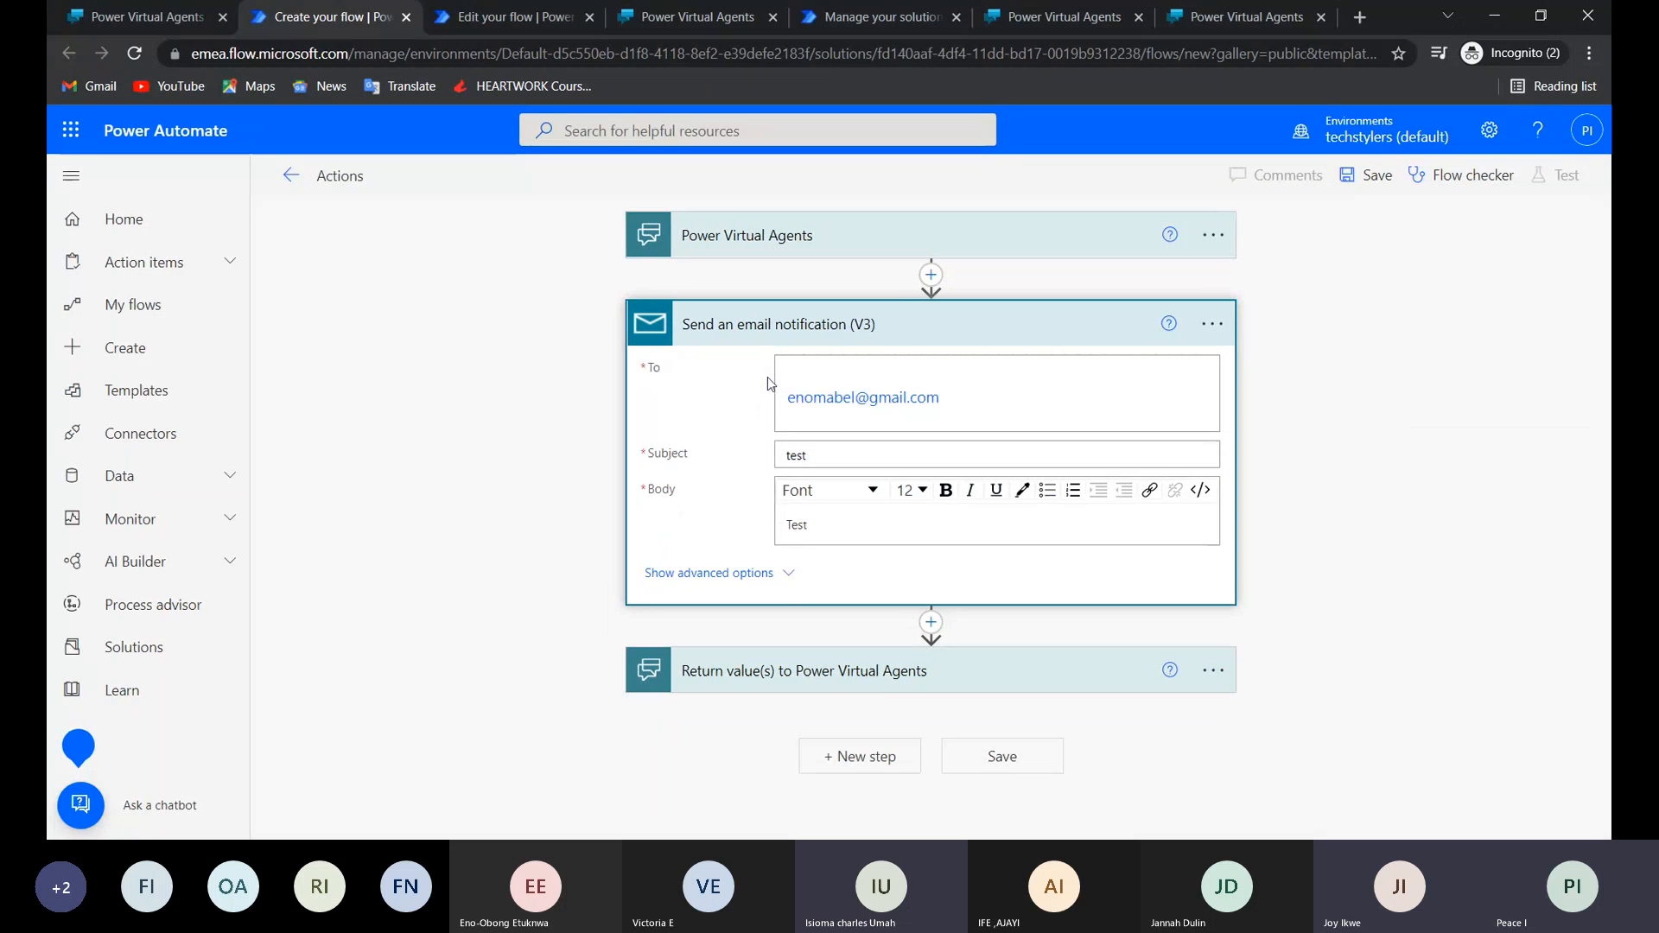
Remove the trailing blank line below the recipient's email address in the To field.
click(813, 397)
drag(947, 398, 748, 486)
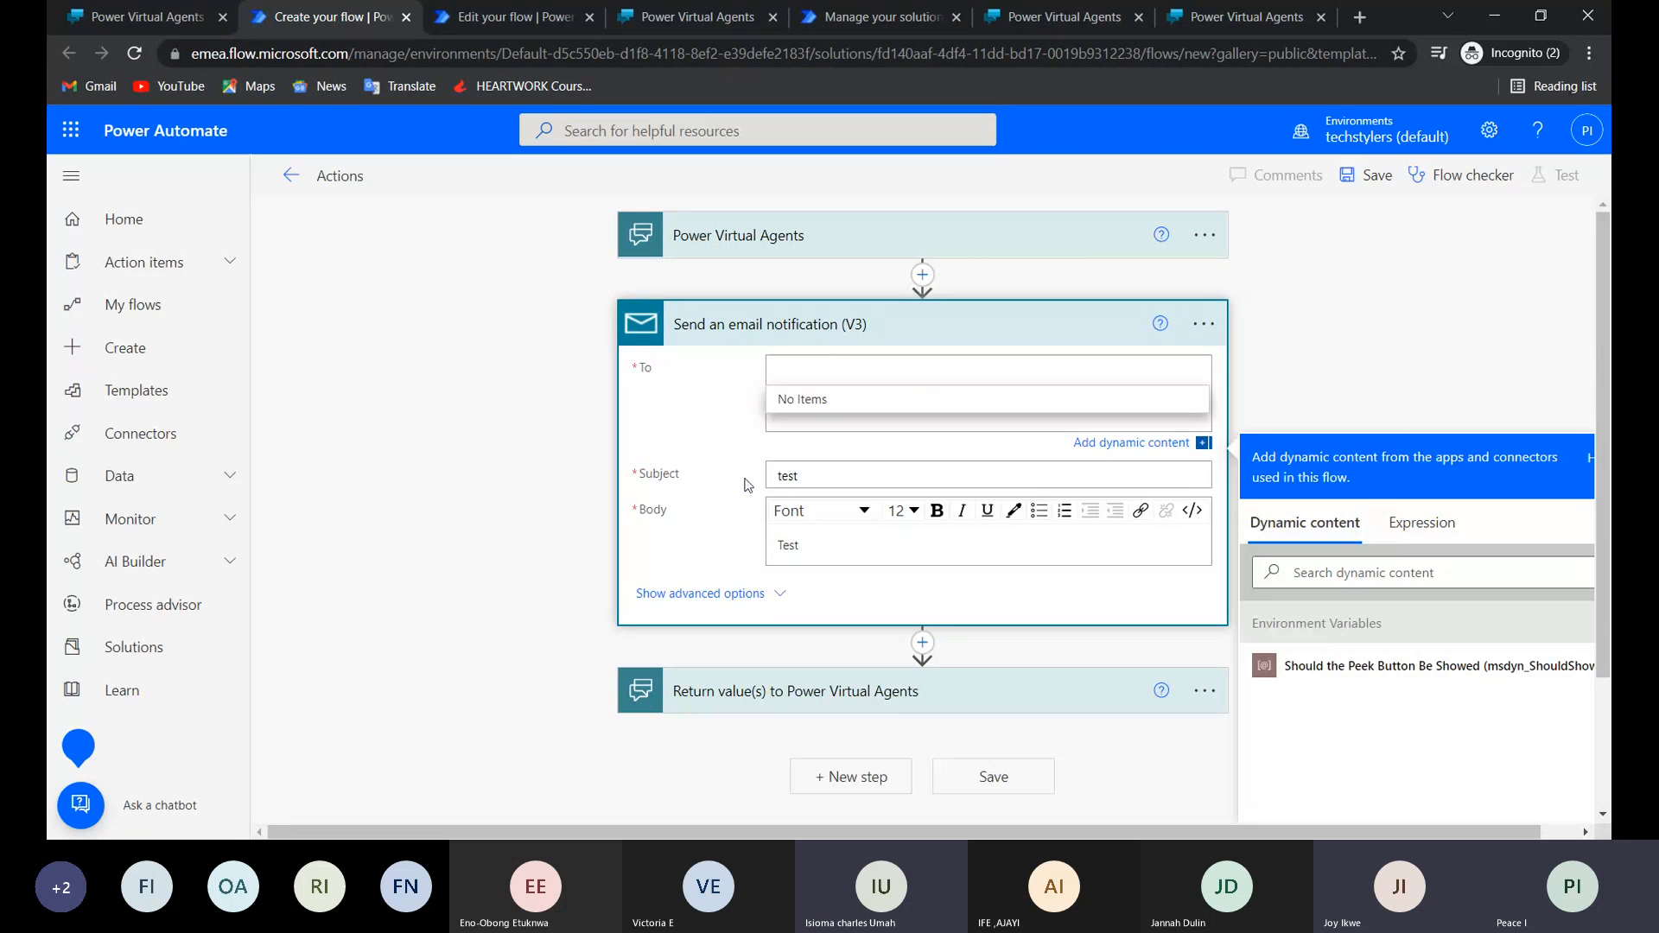
click(749, 485)
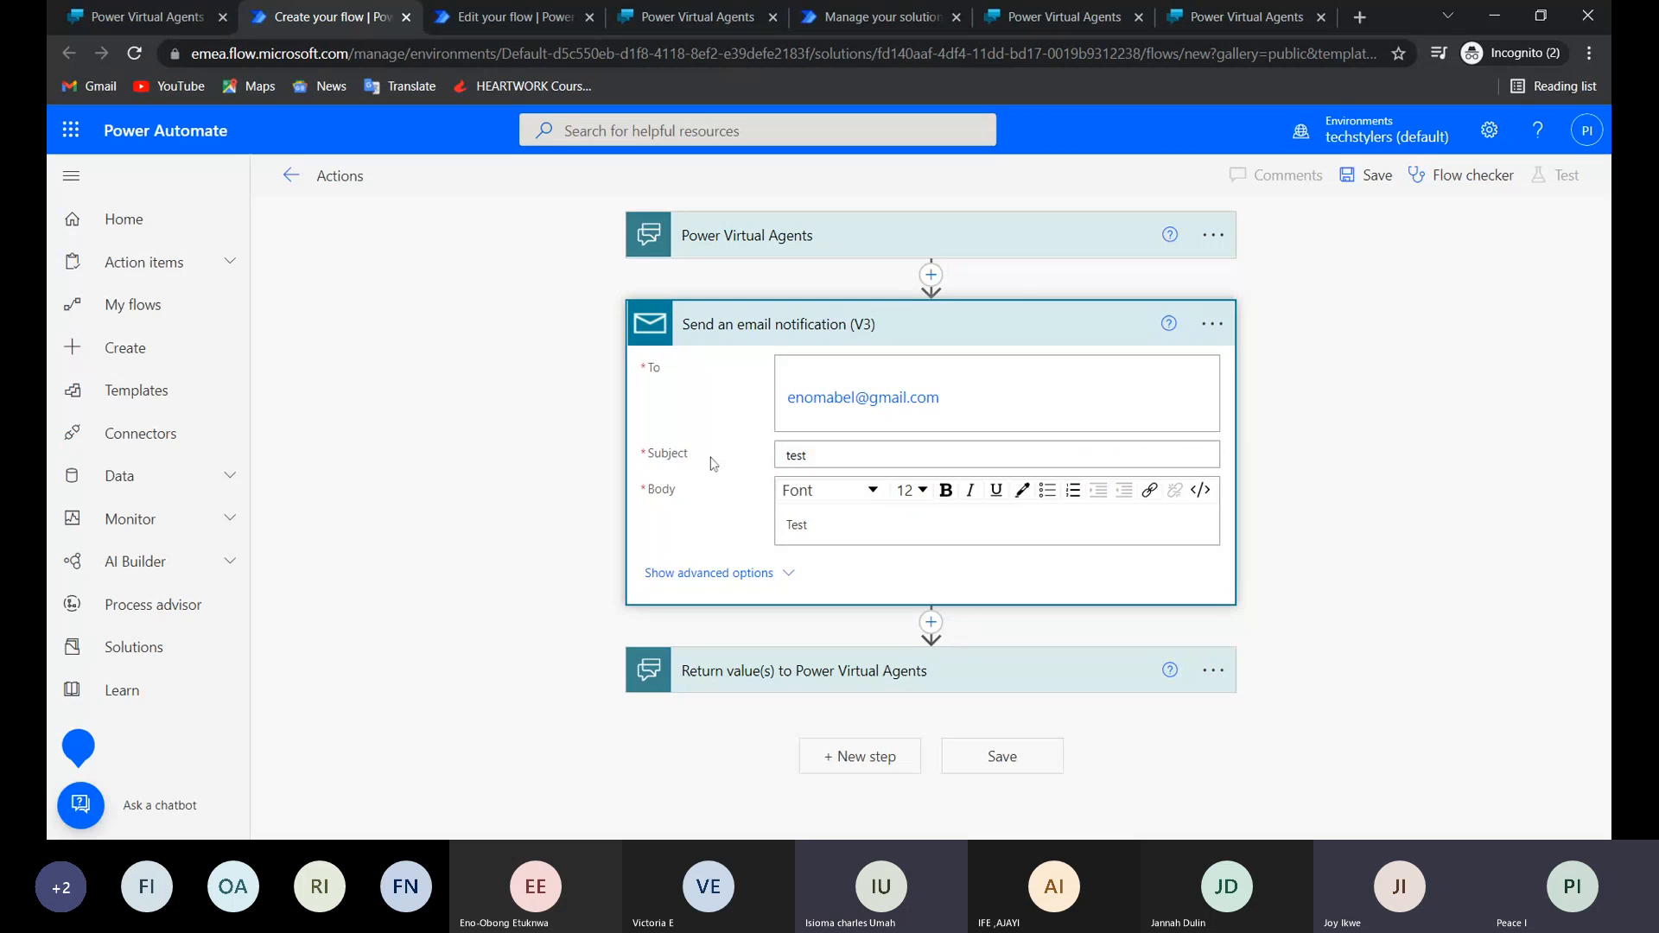
click(788, 419)
key(BackSpace)
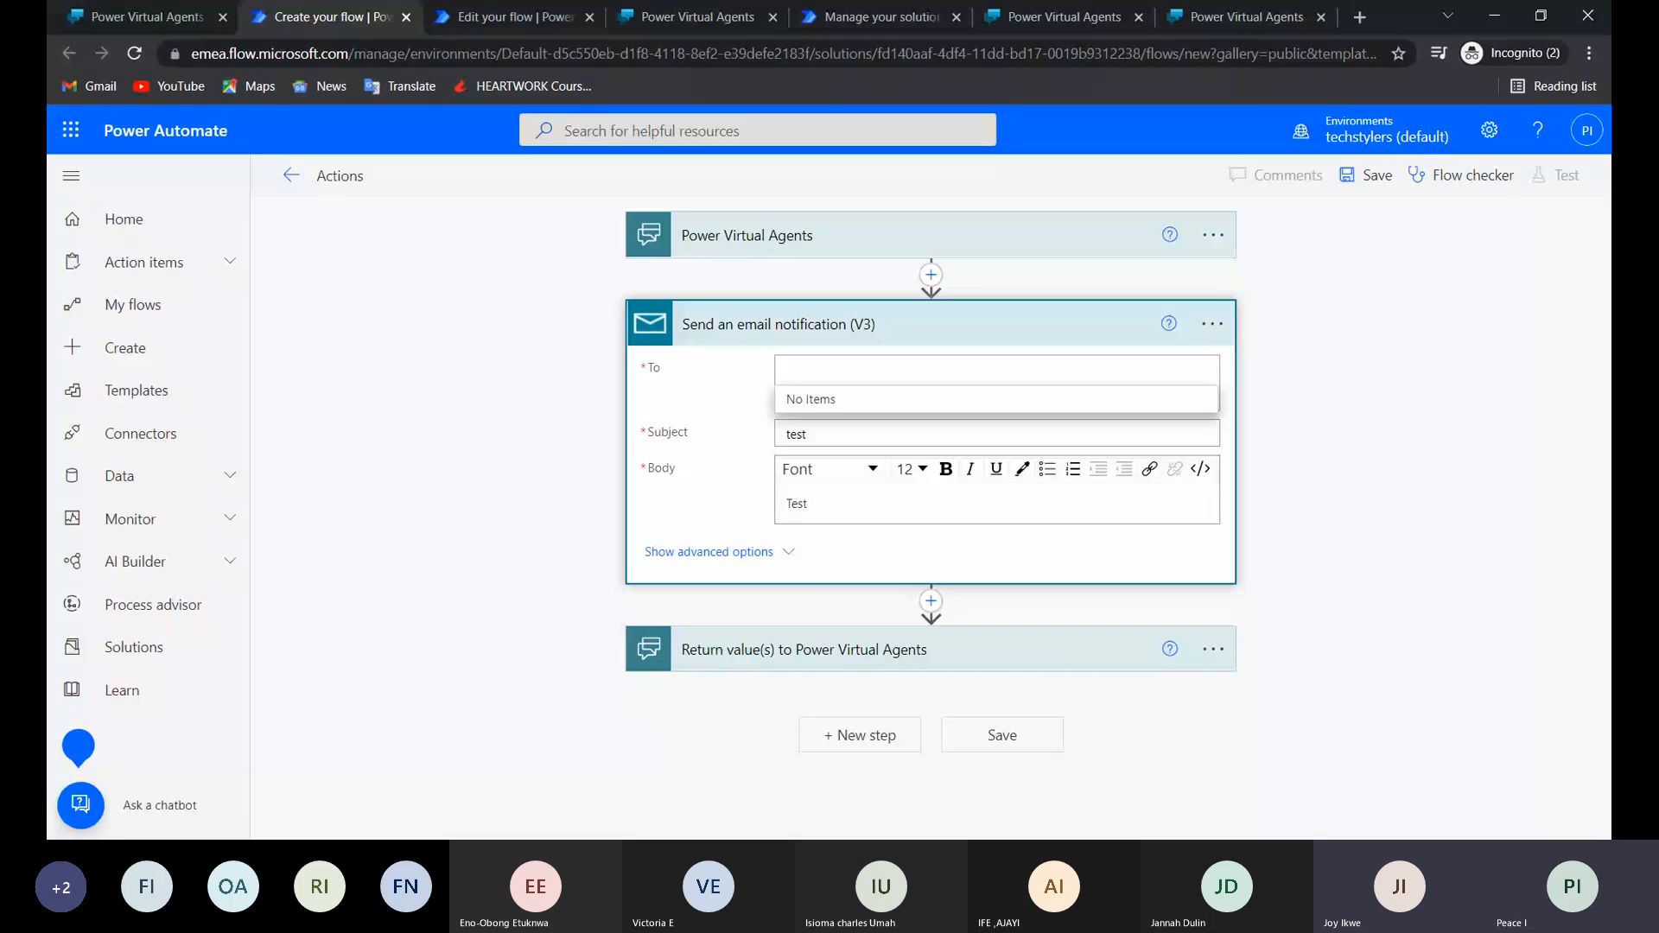
click(819, 470)
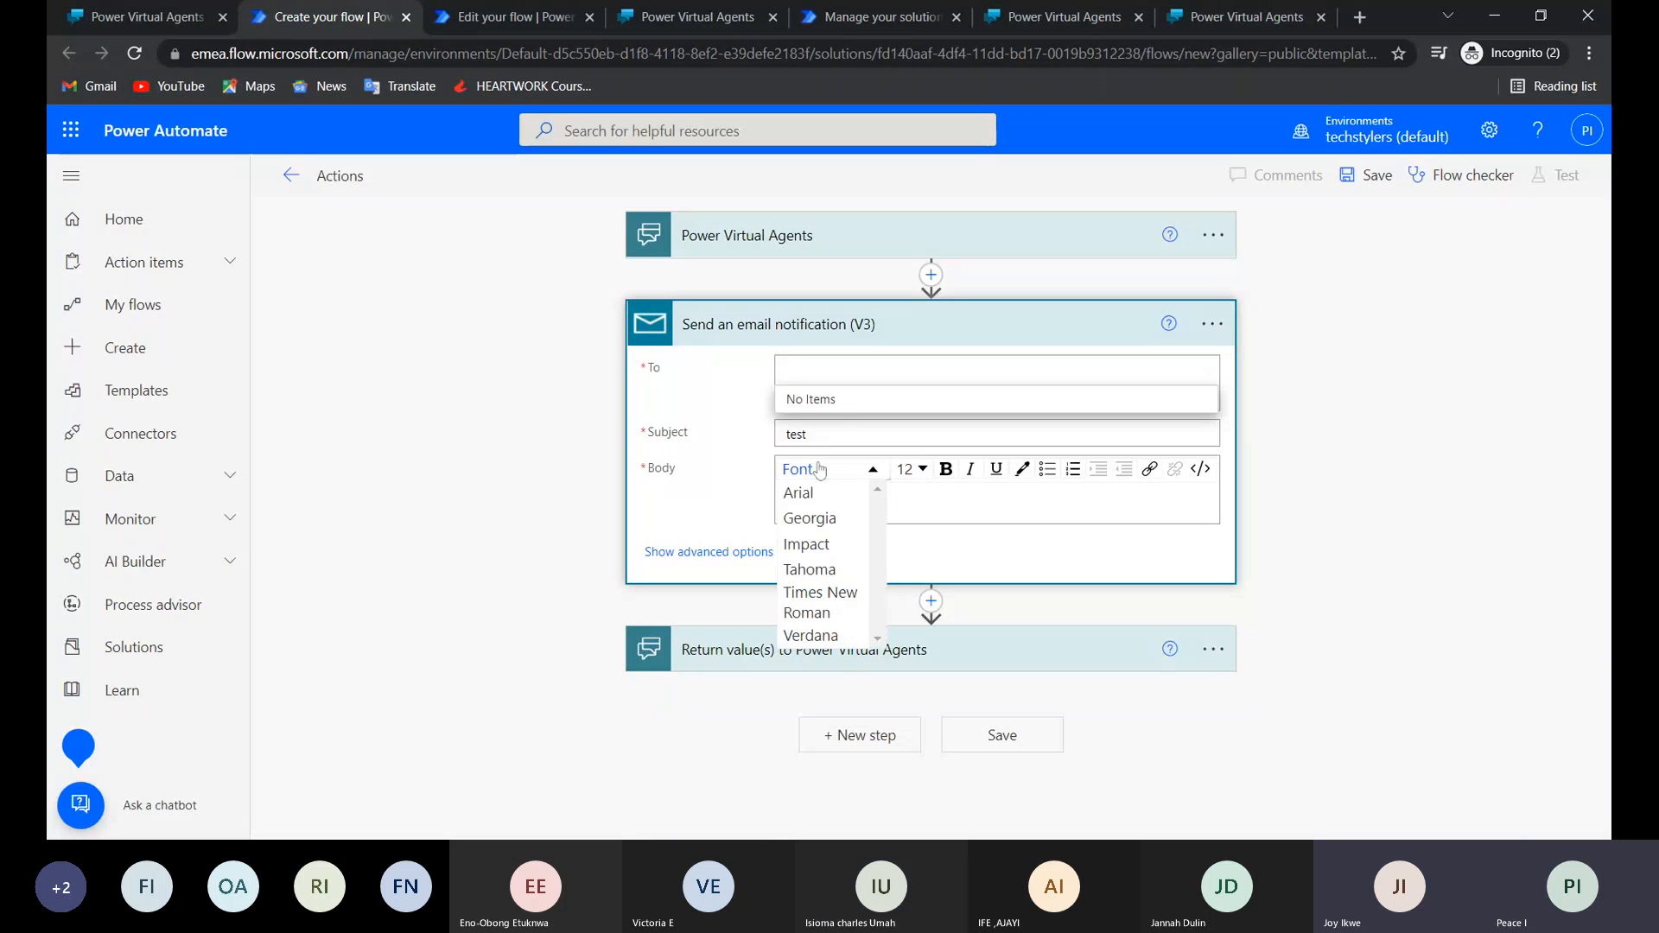
click(808, 433)
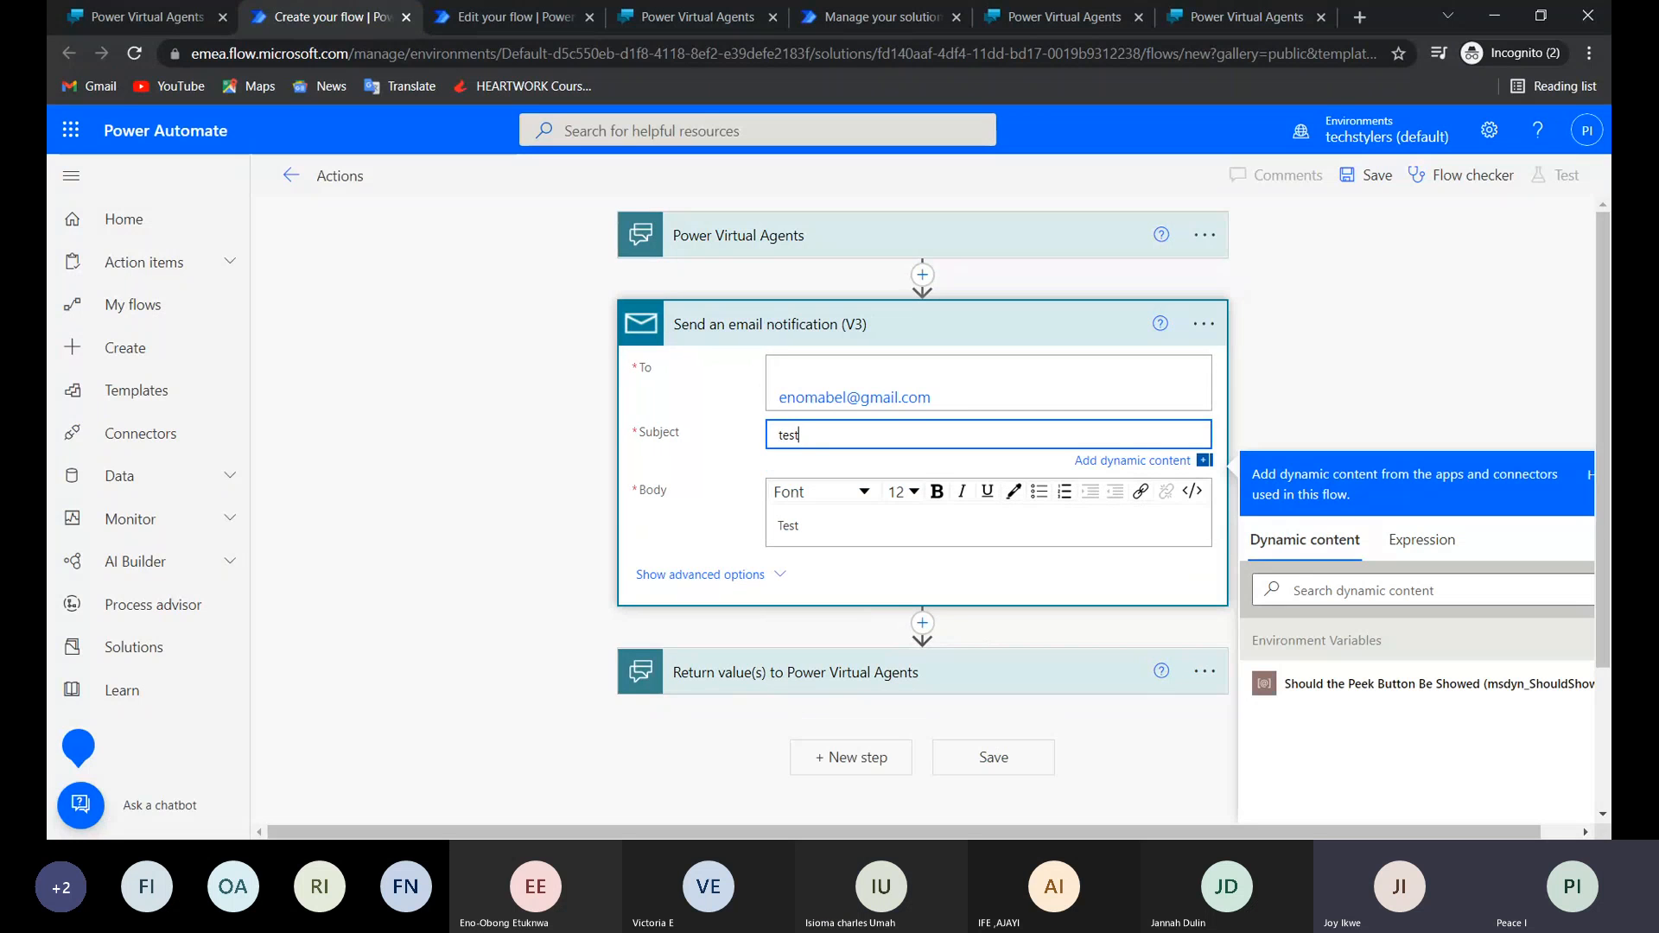
Clear the To field, re-enter the recipient's email address as plain text, and save the Actions flow.
click(779, 398)
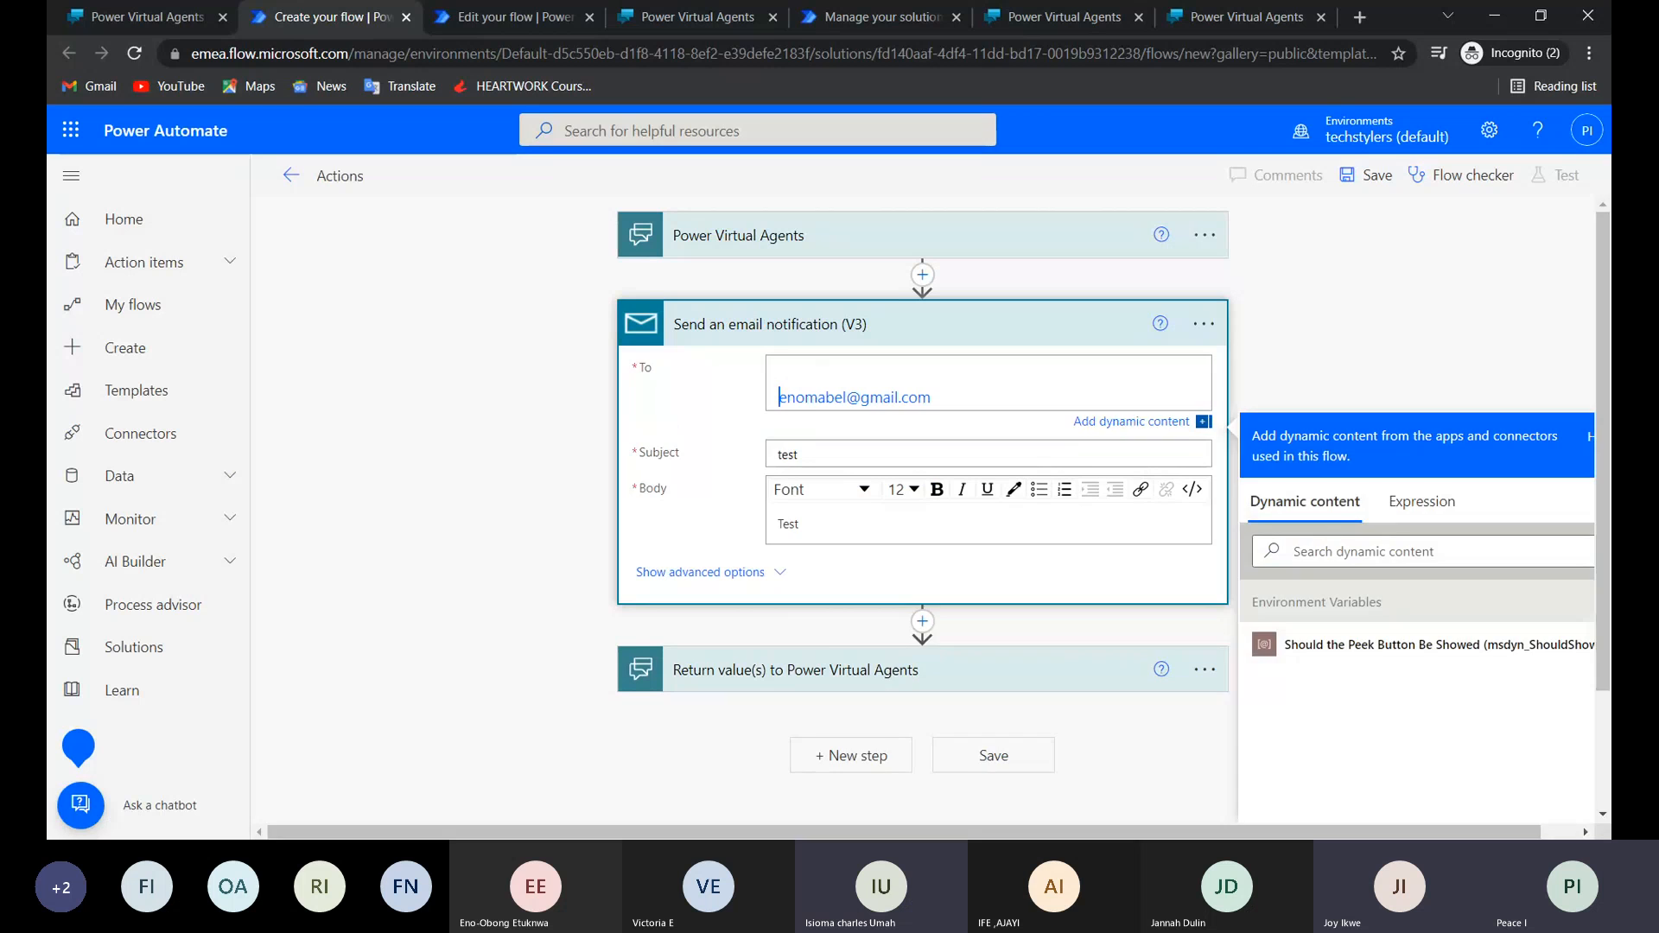
key(ctrl+a)
key(BackSpace)
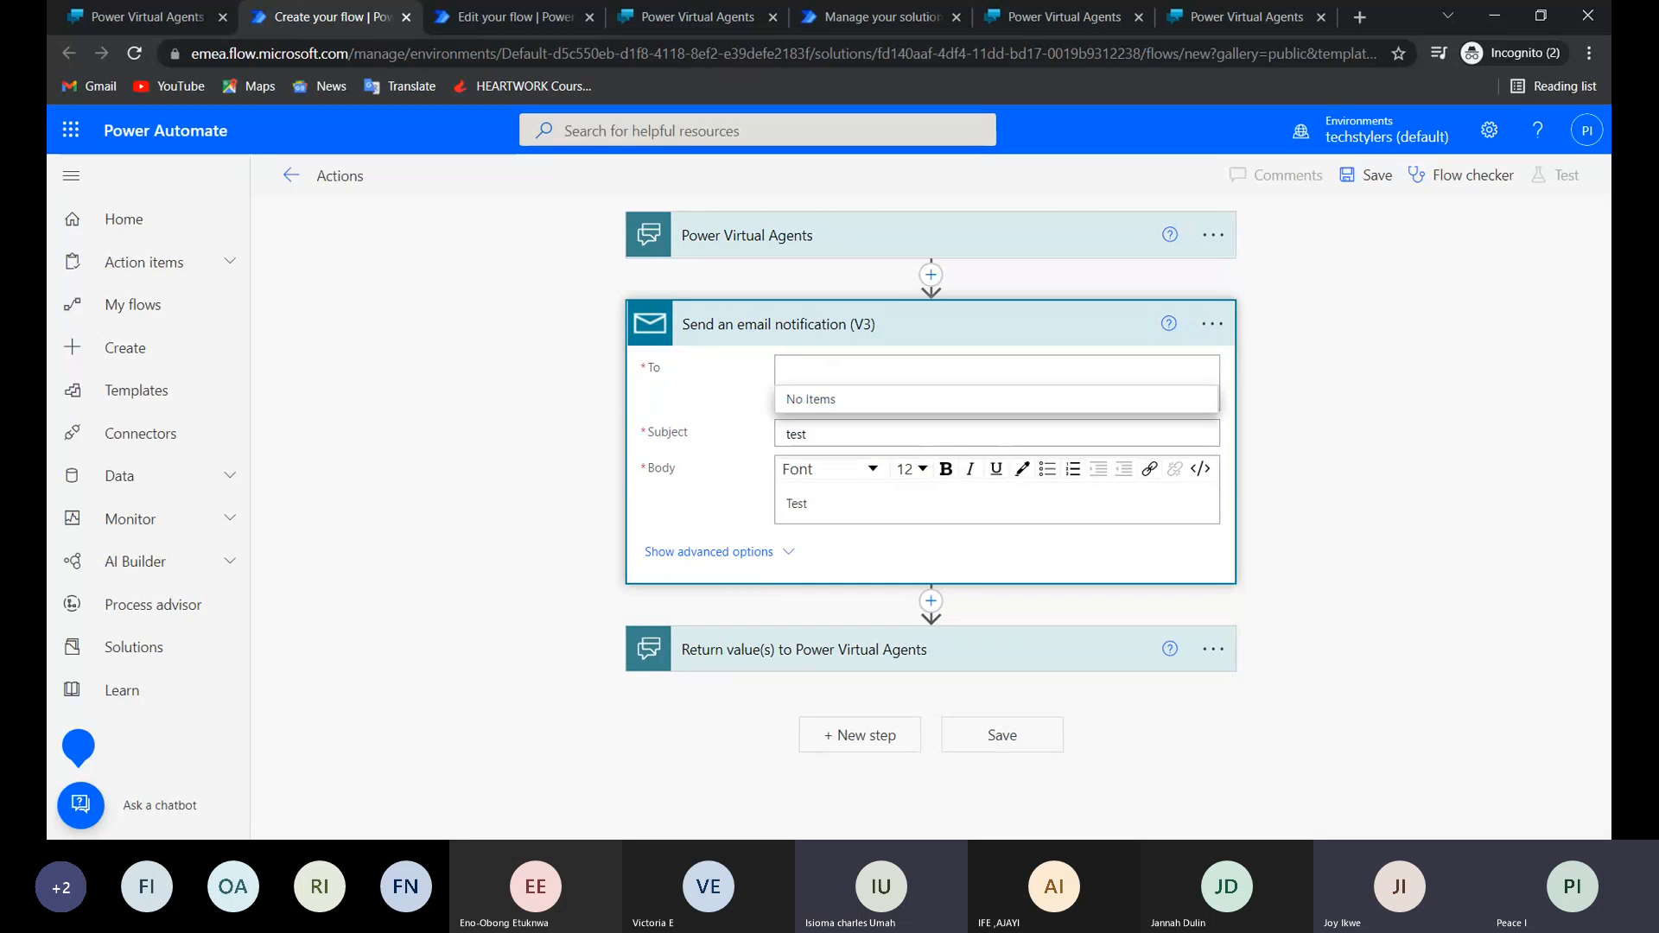
click(788, 390)
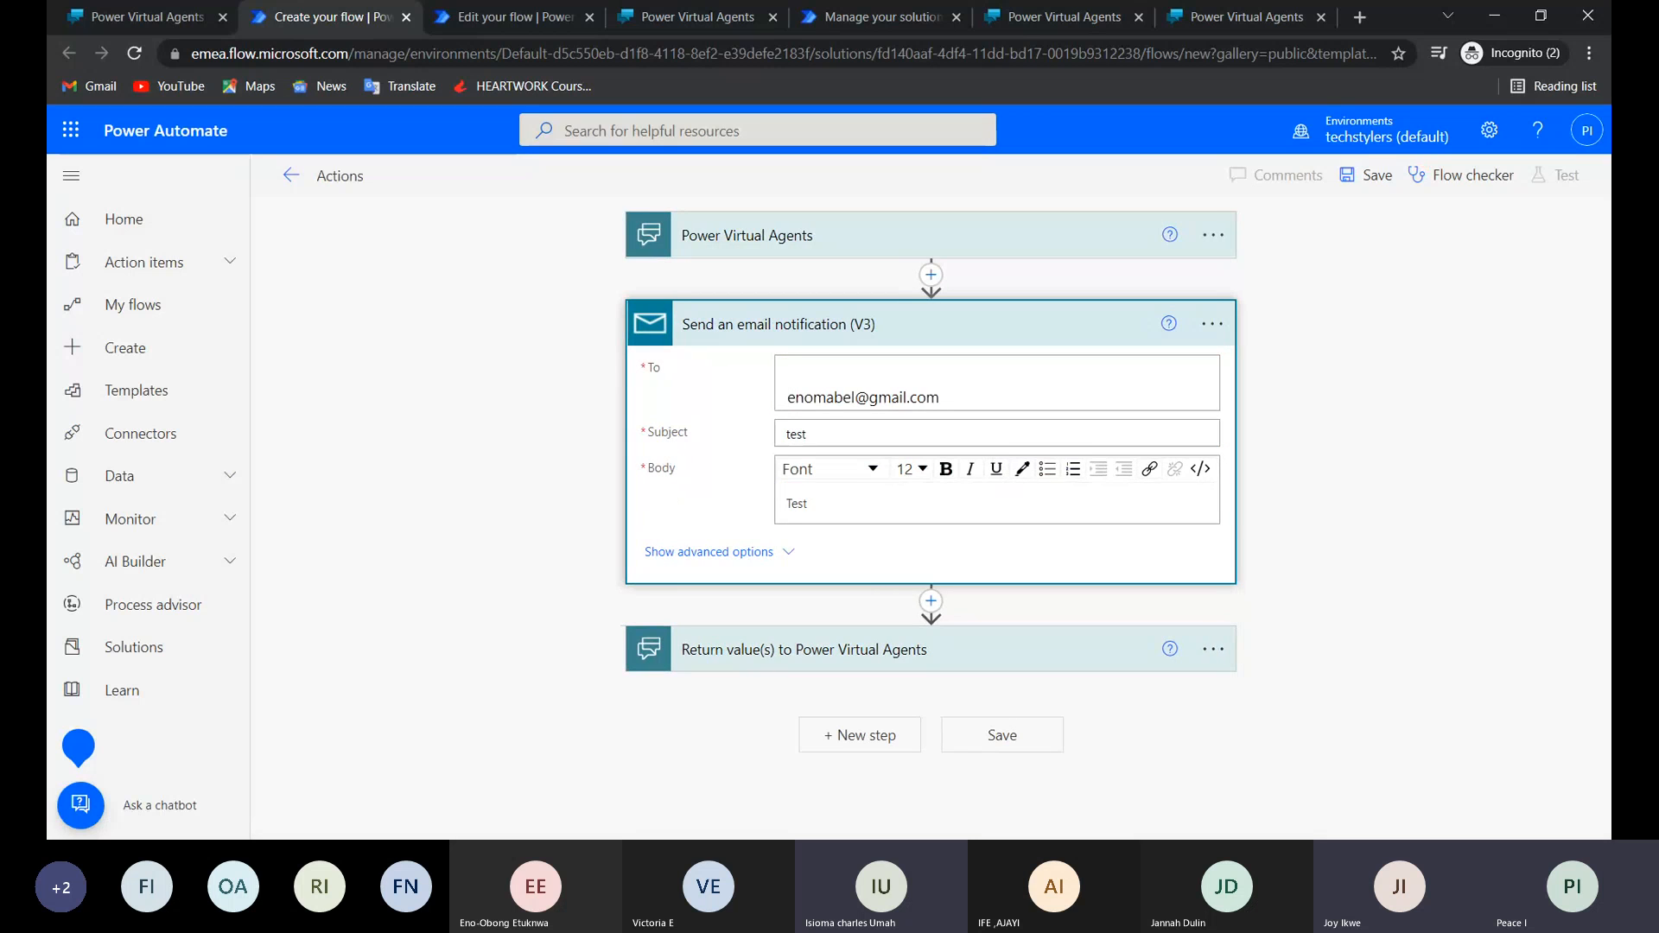
key(ctrl+a)
key(BackSpace)
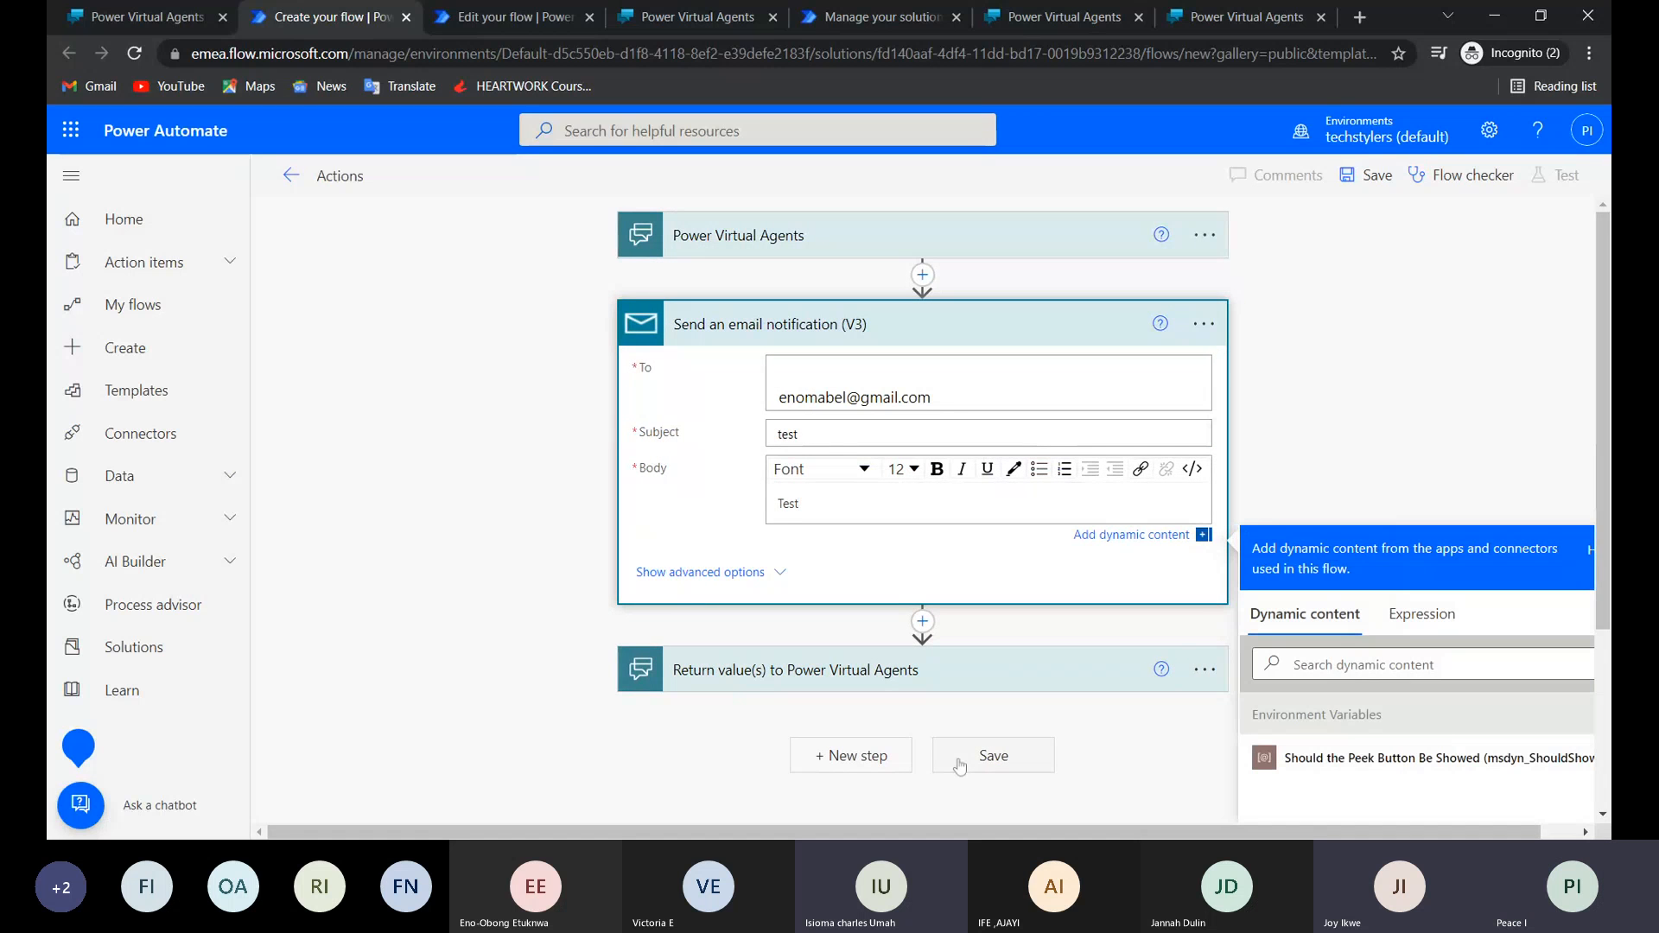
click(993, 756)
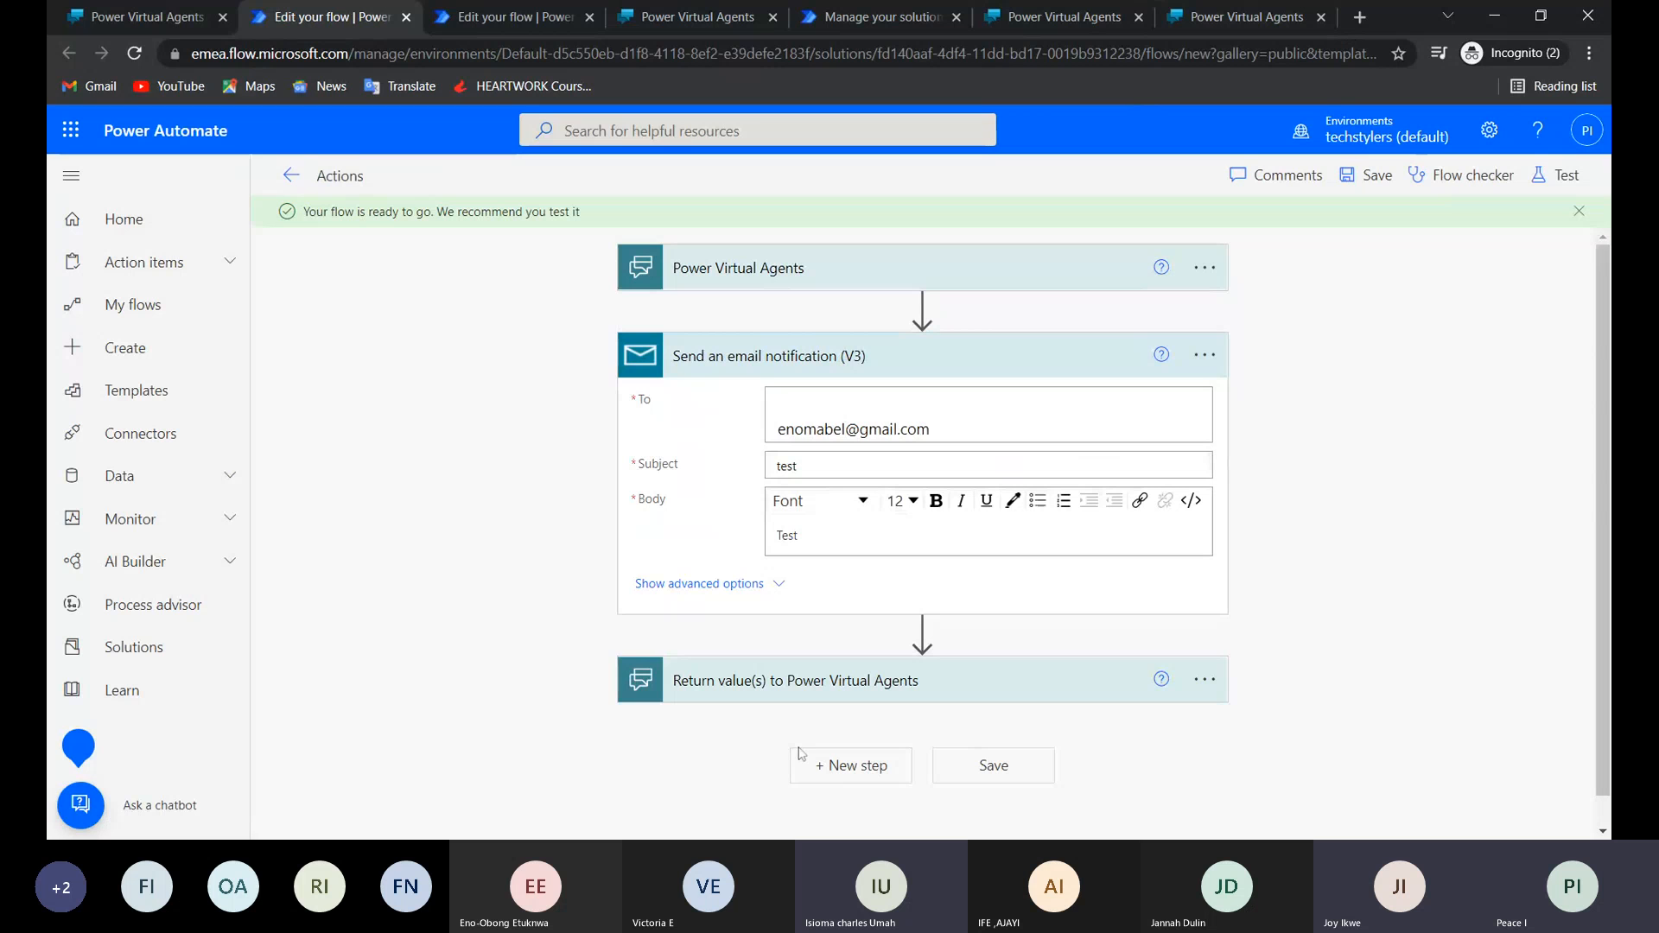
In Lily's Test topic, add an action node calling the Actions flow after the "Your email is" message, and save the topic.
click(158, 16)
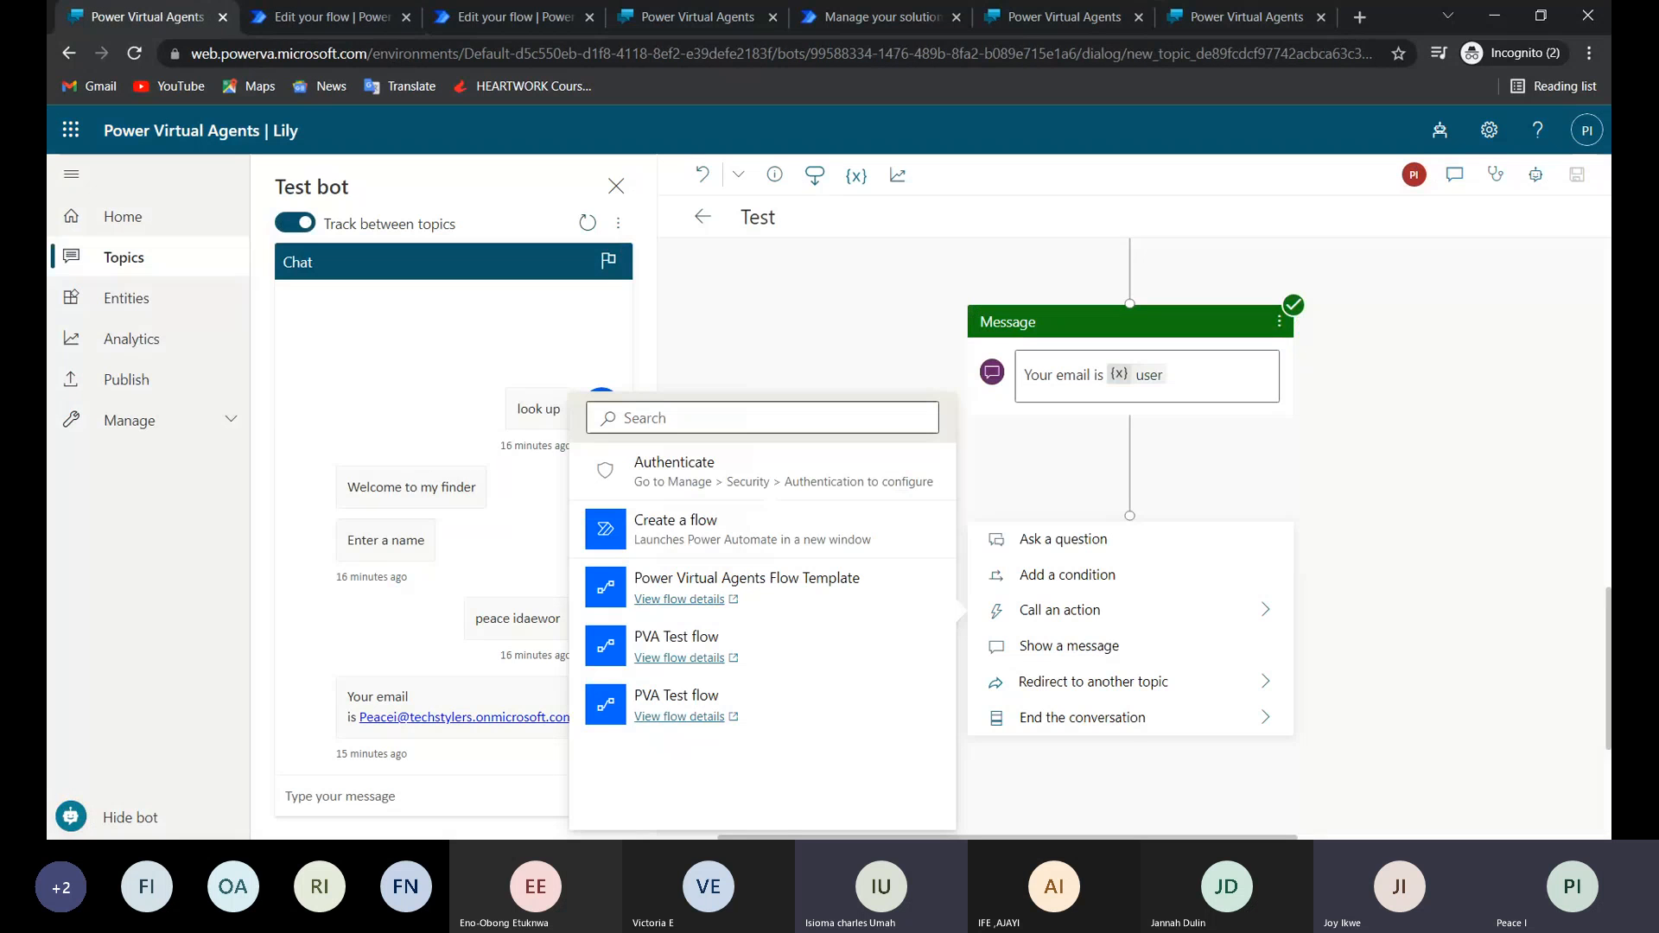
click(760, 350)
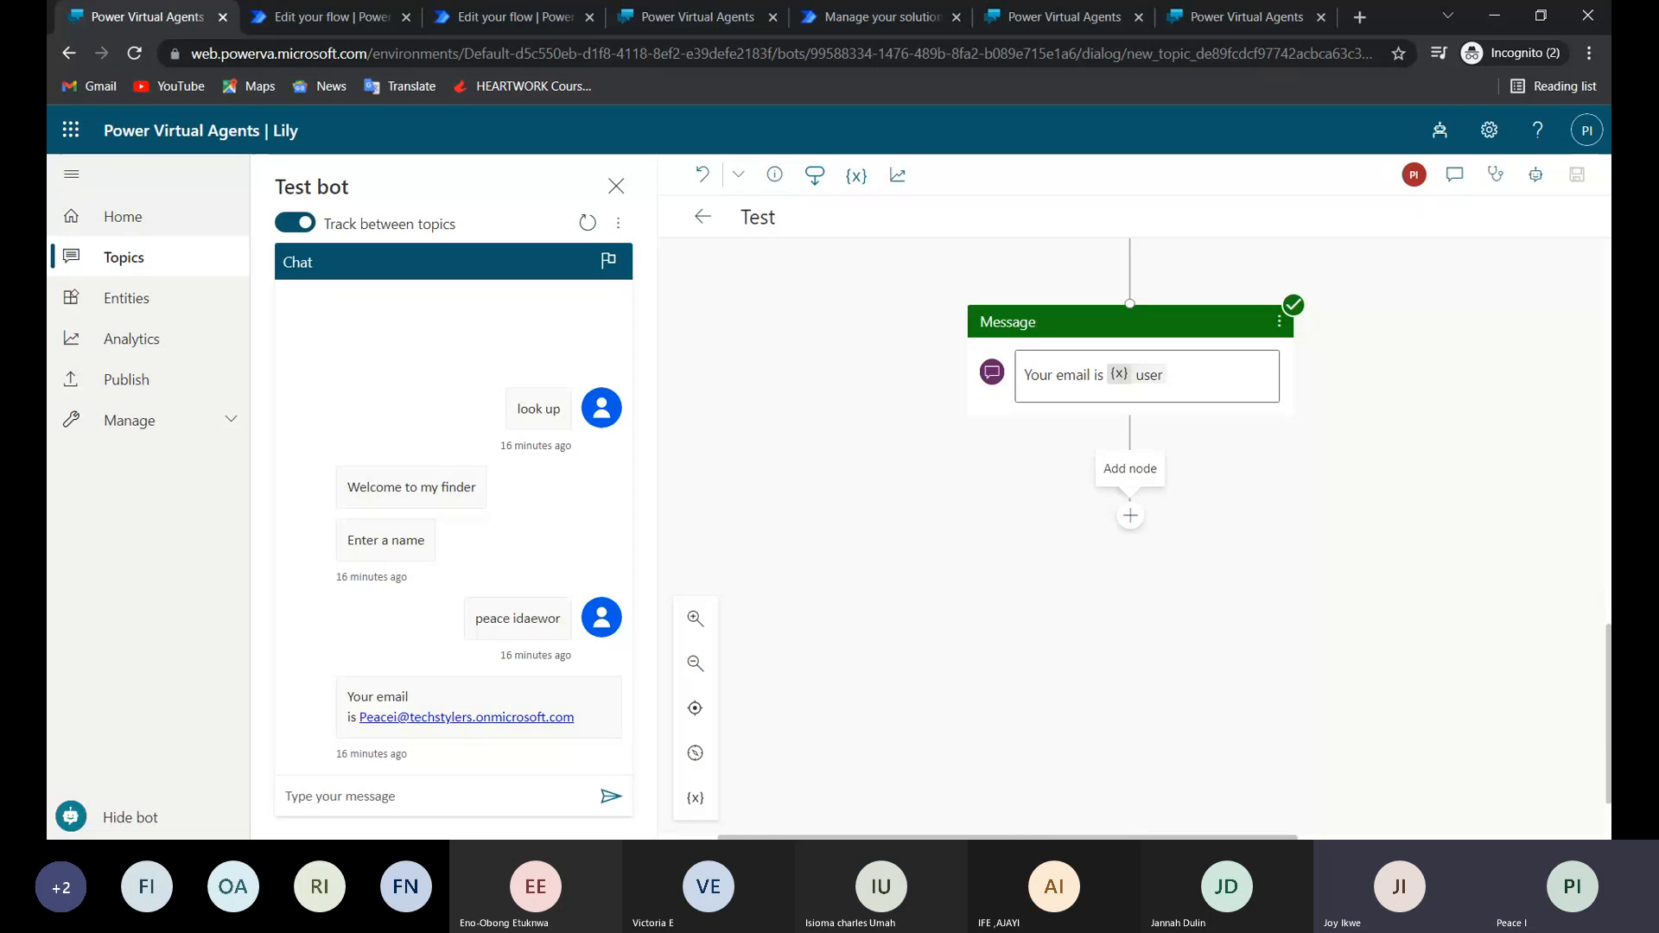
click(1131, 517)
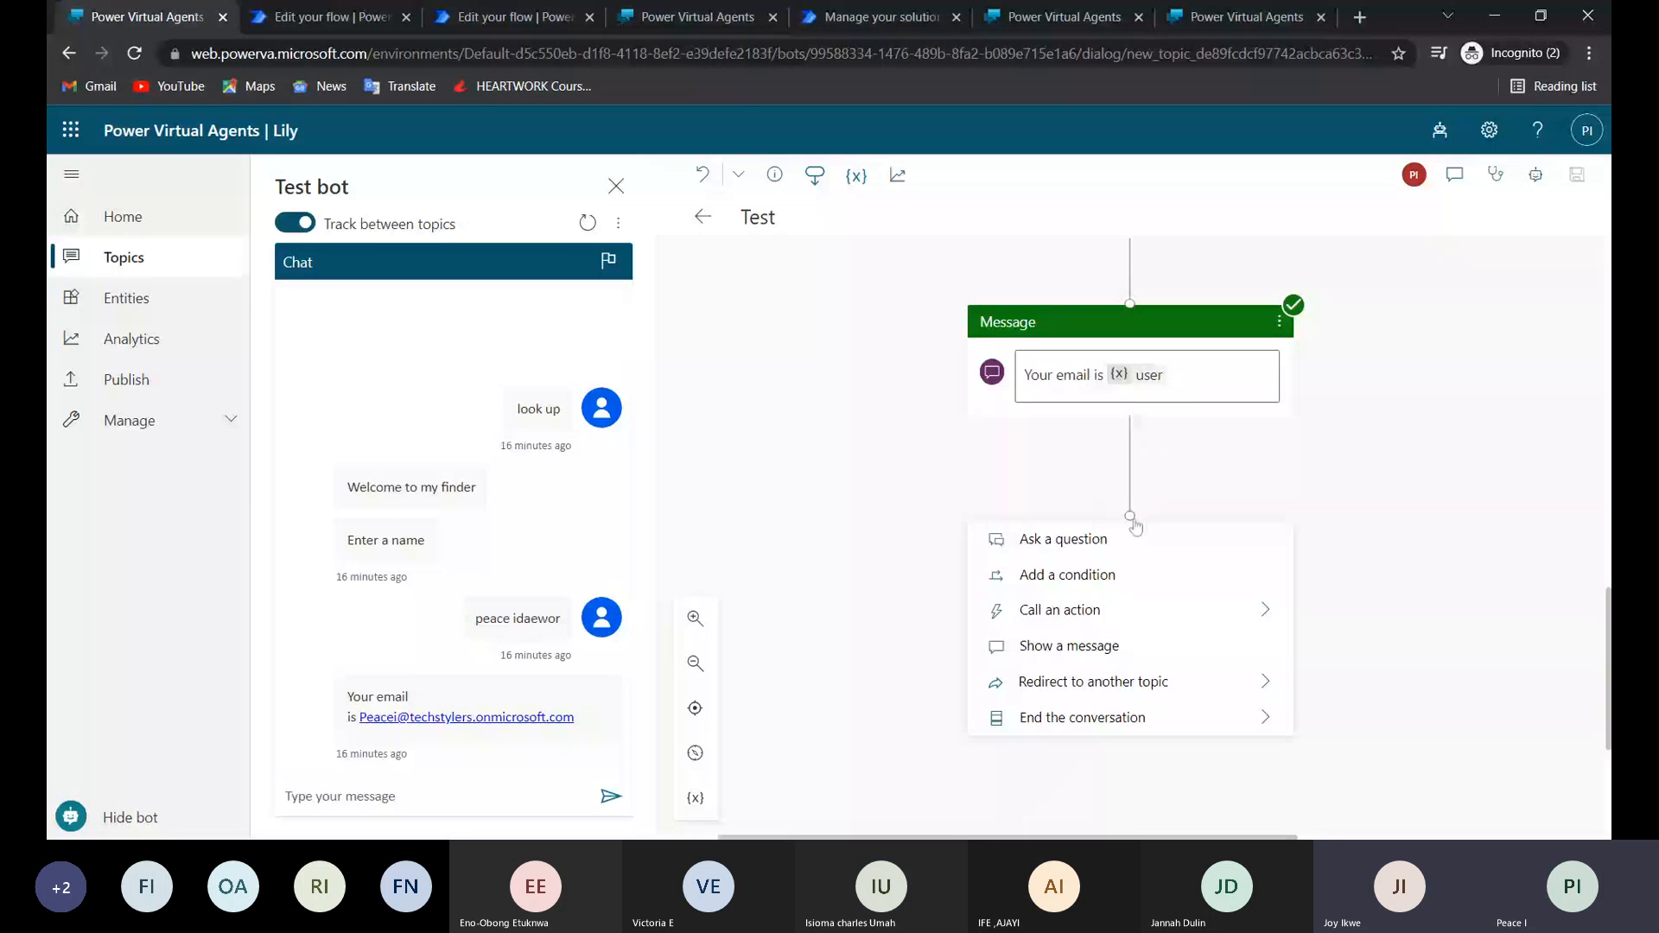
click(1060, 610)
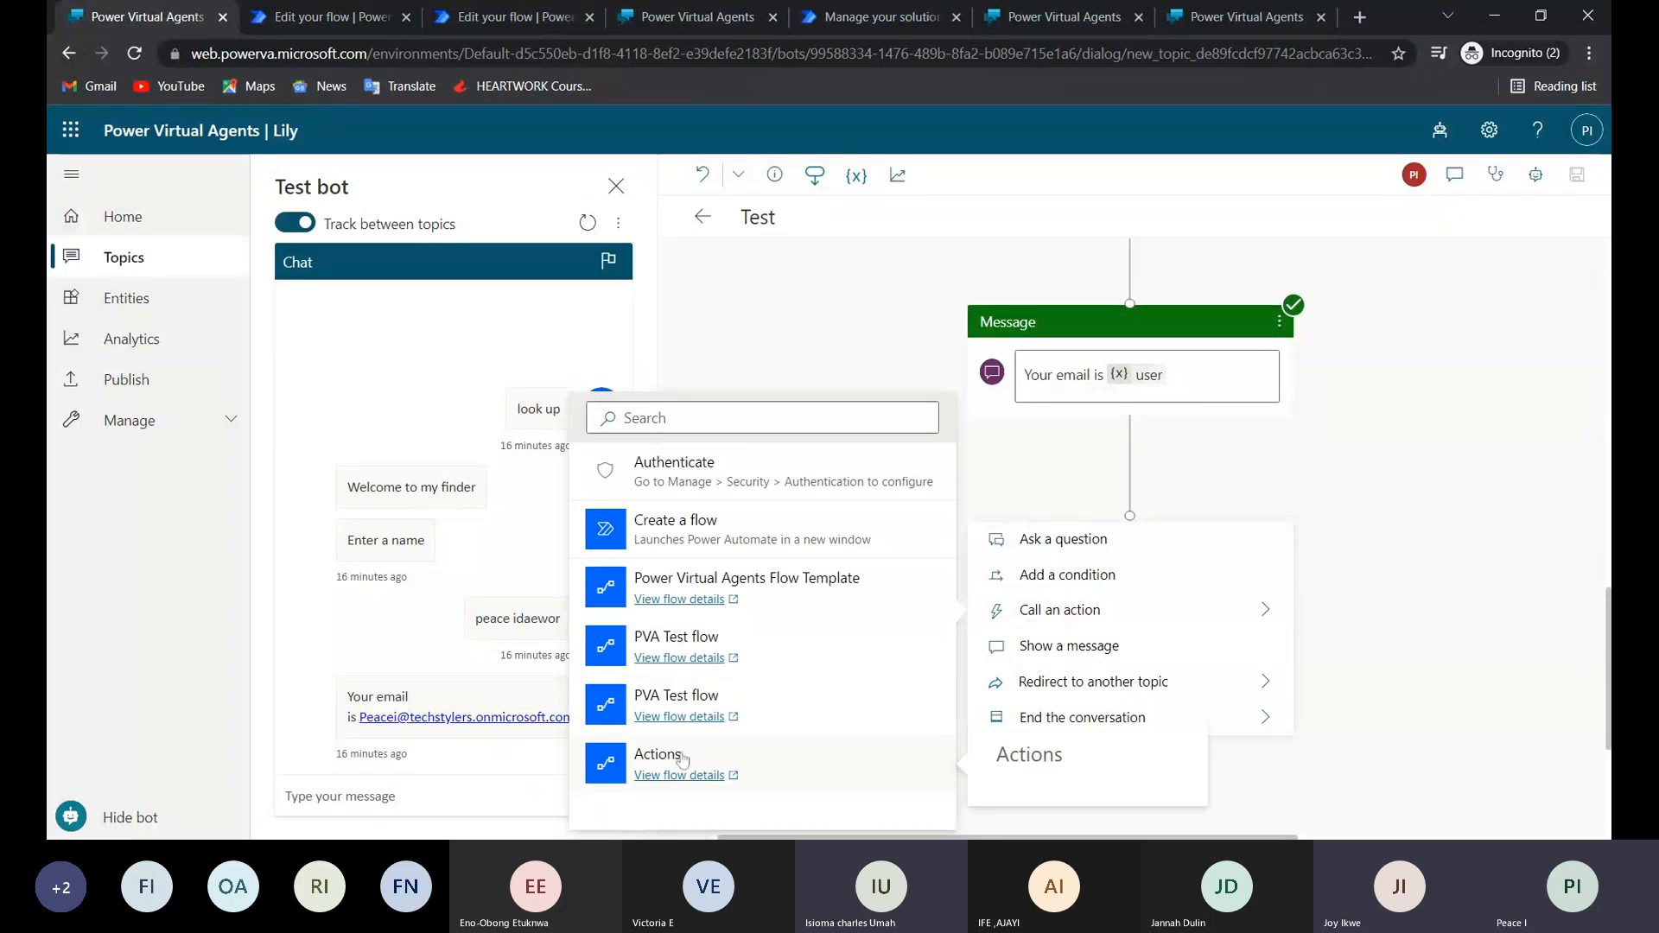
click(661, 755)
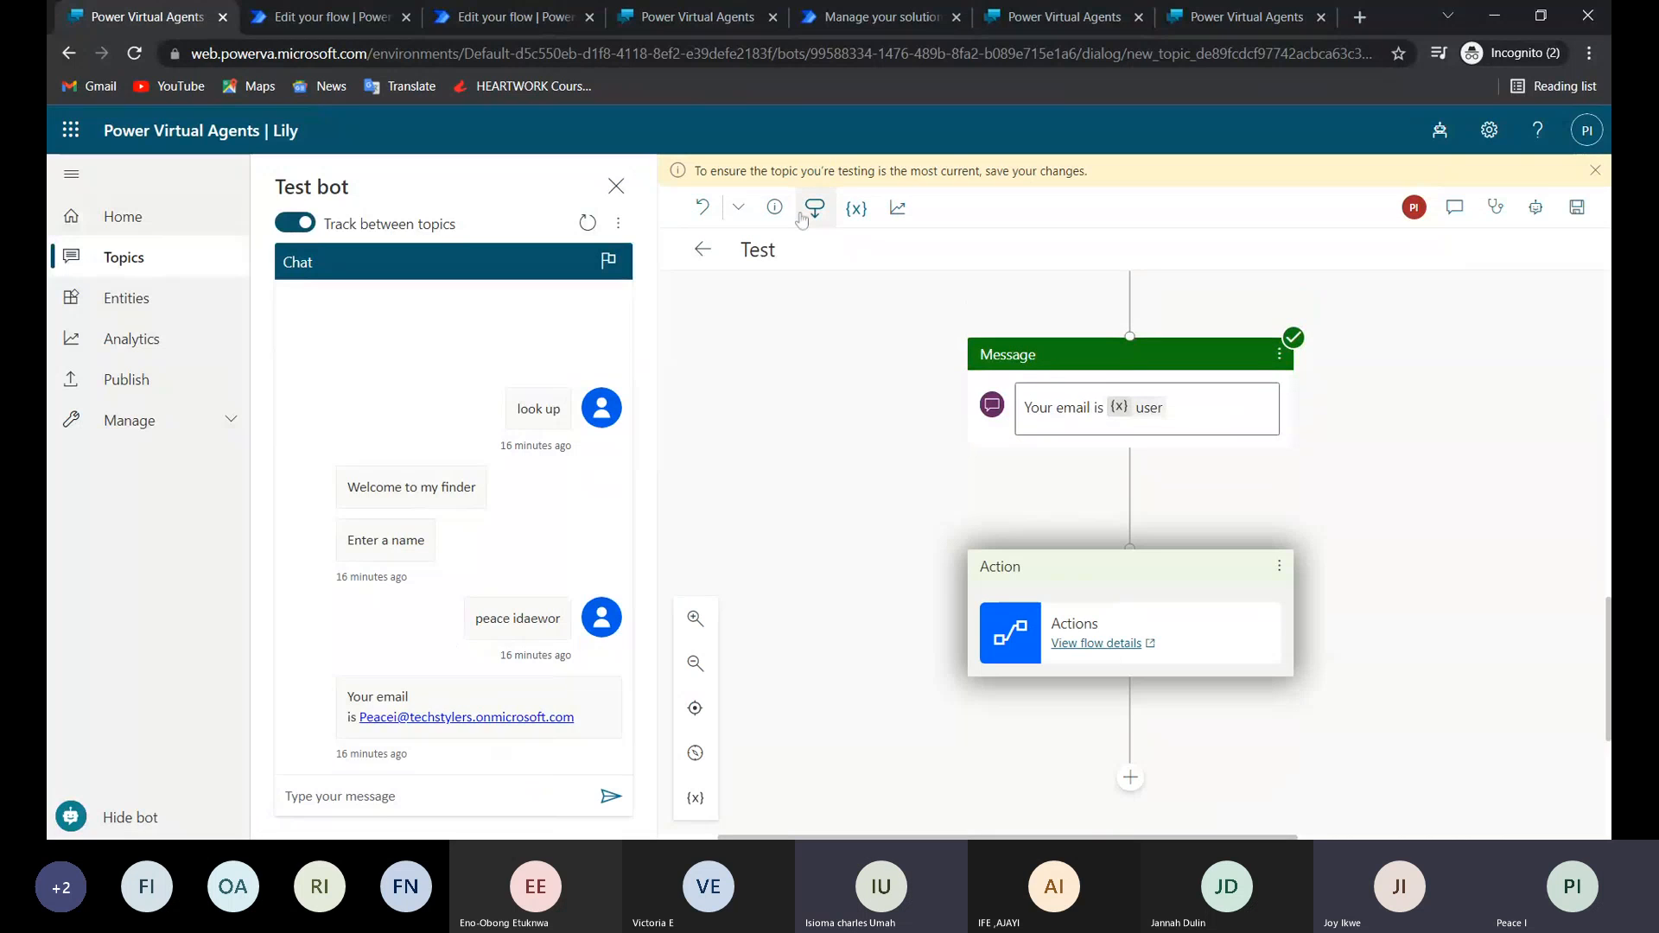
click(1577, 208)
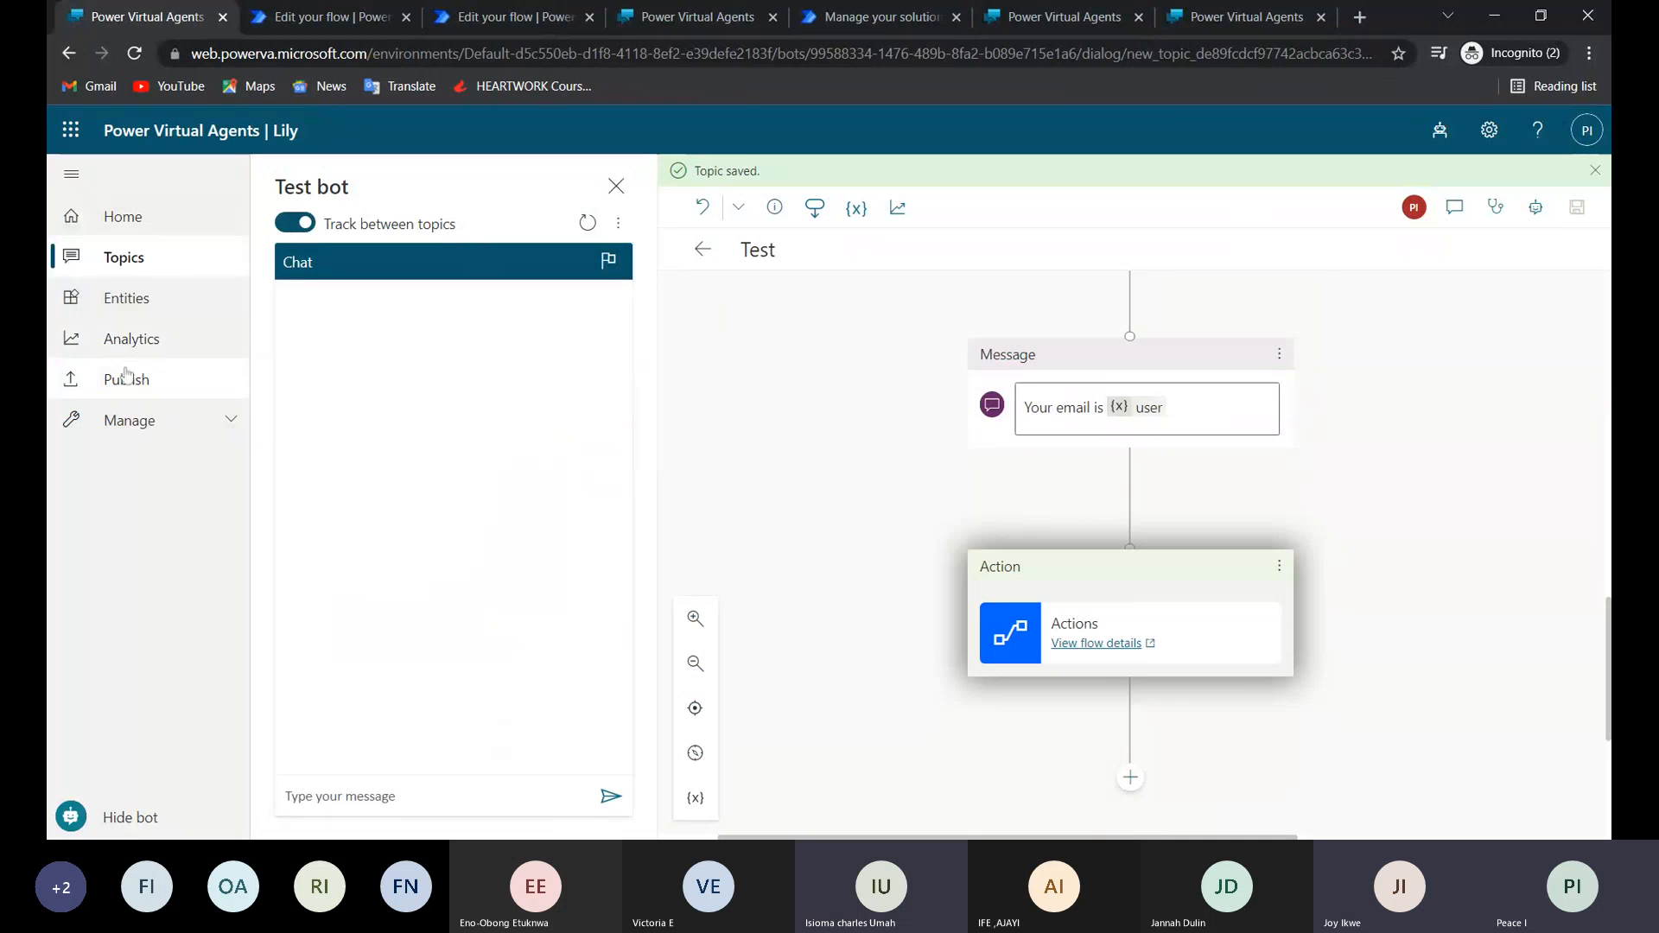
Publish the latest content of the Lily bot.
click(127, 376)
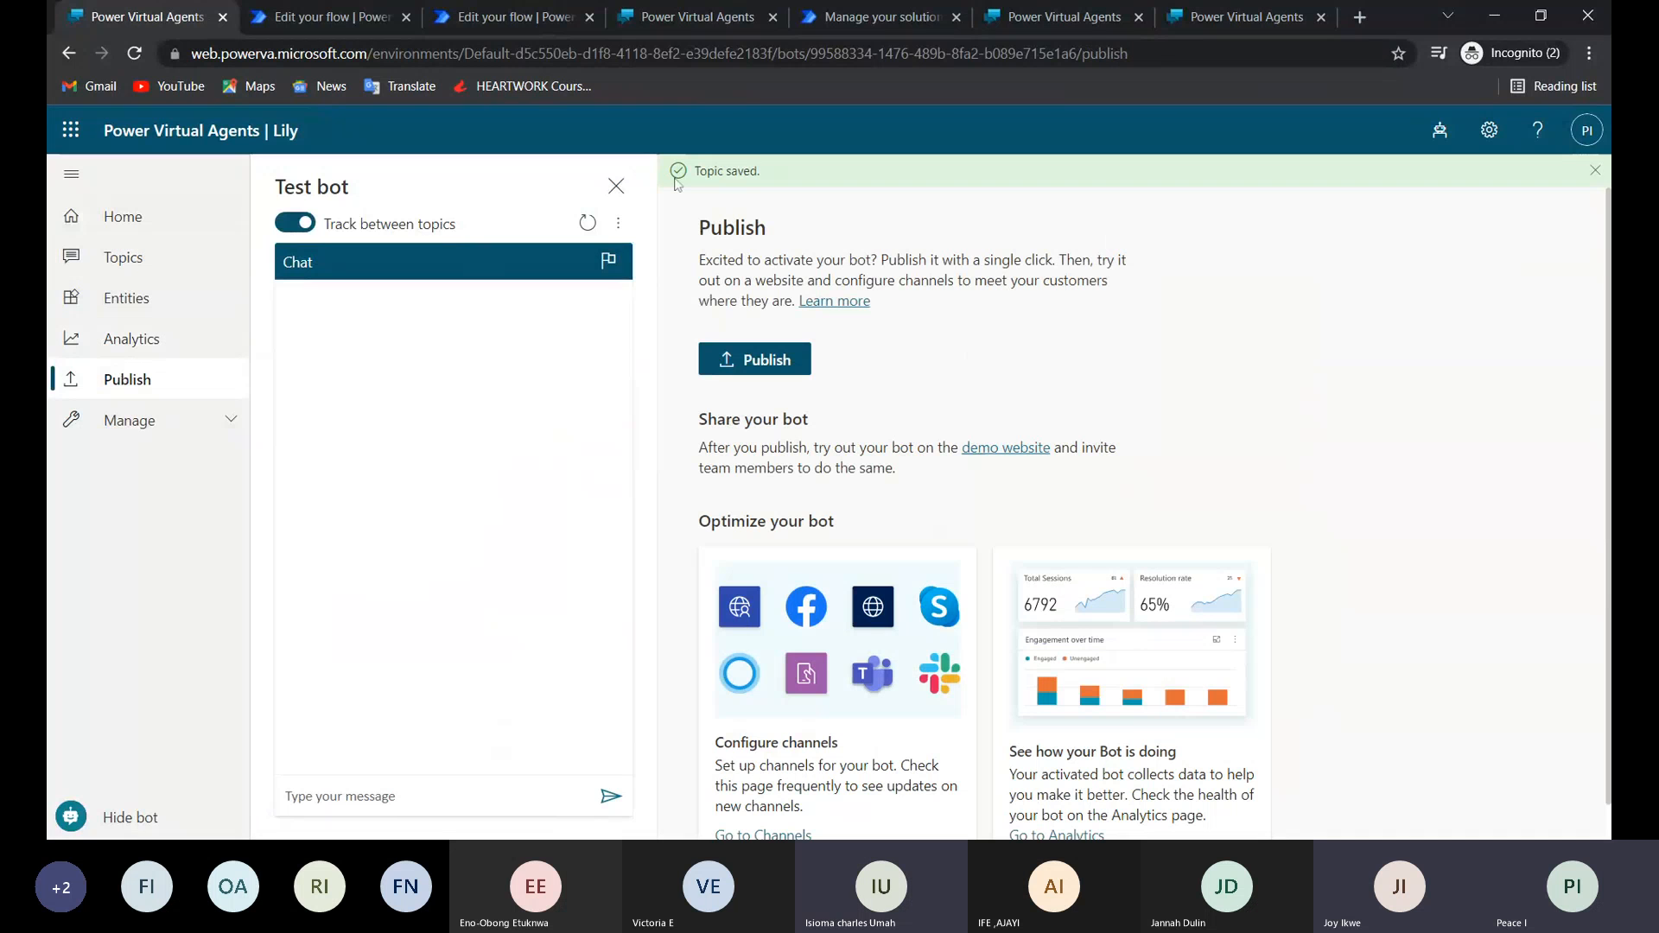
click(754, 359)
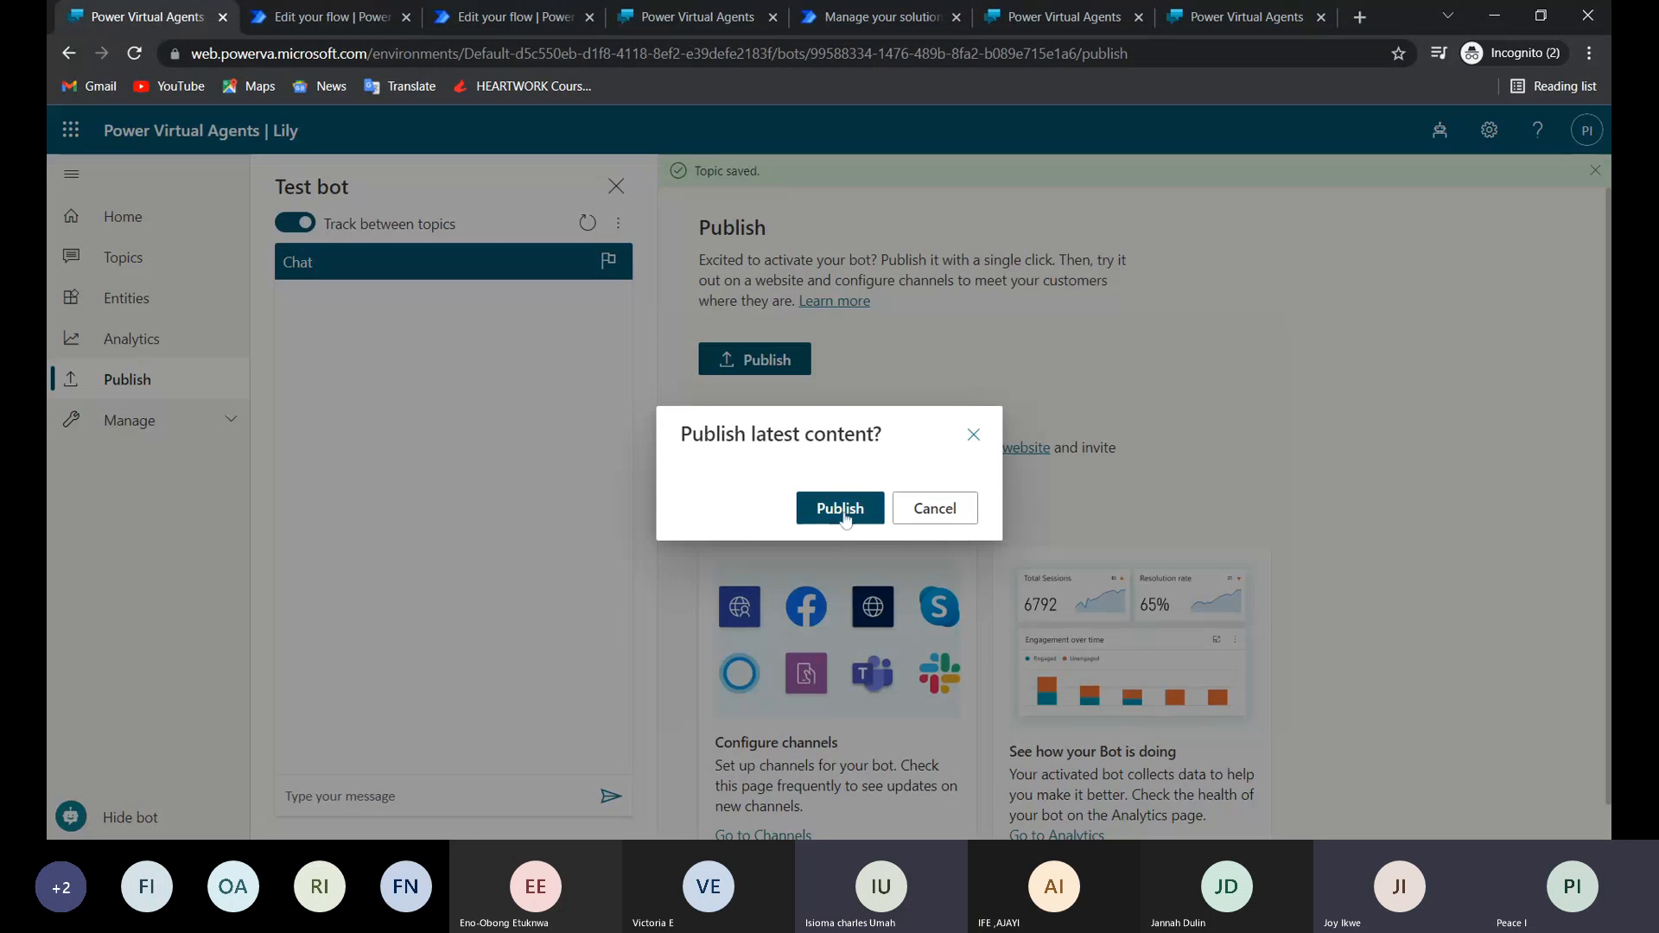
click(839, 509)
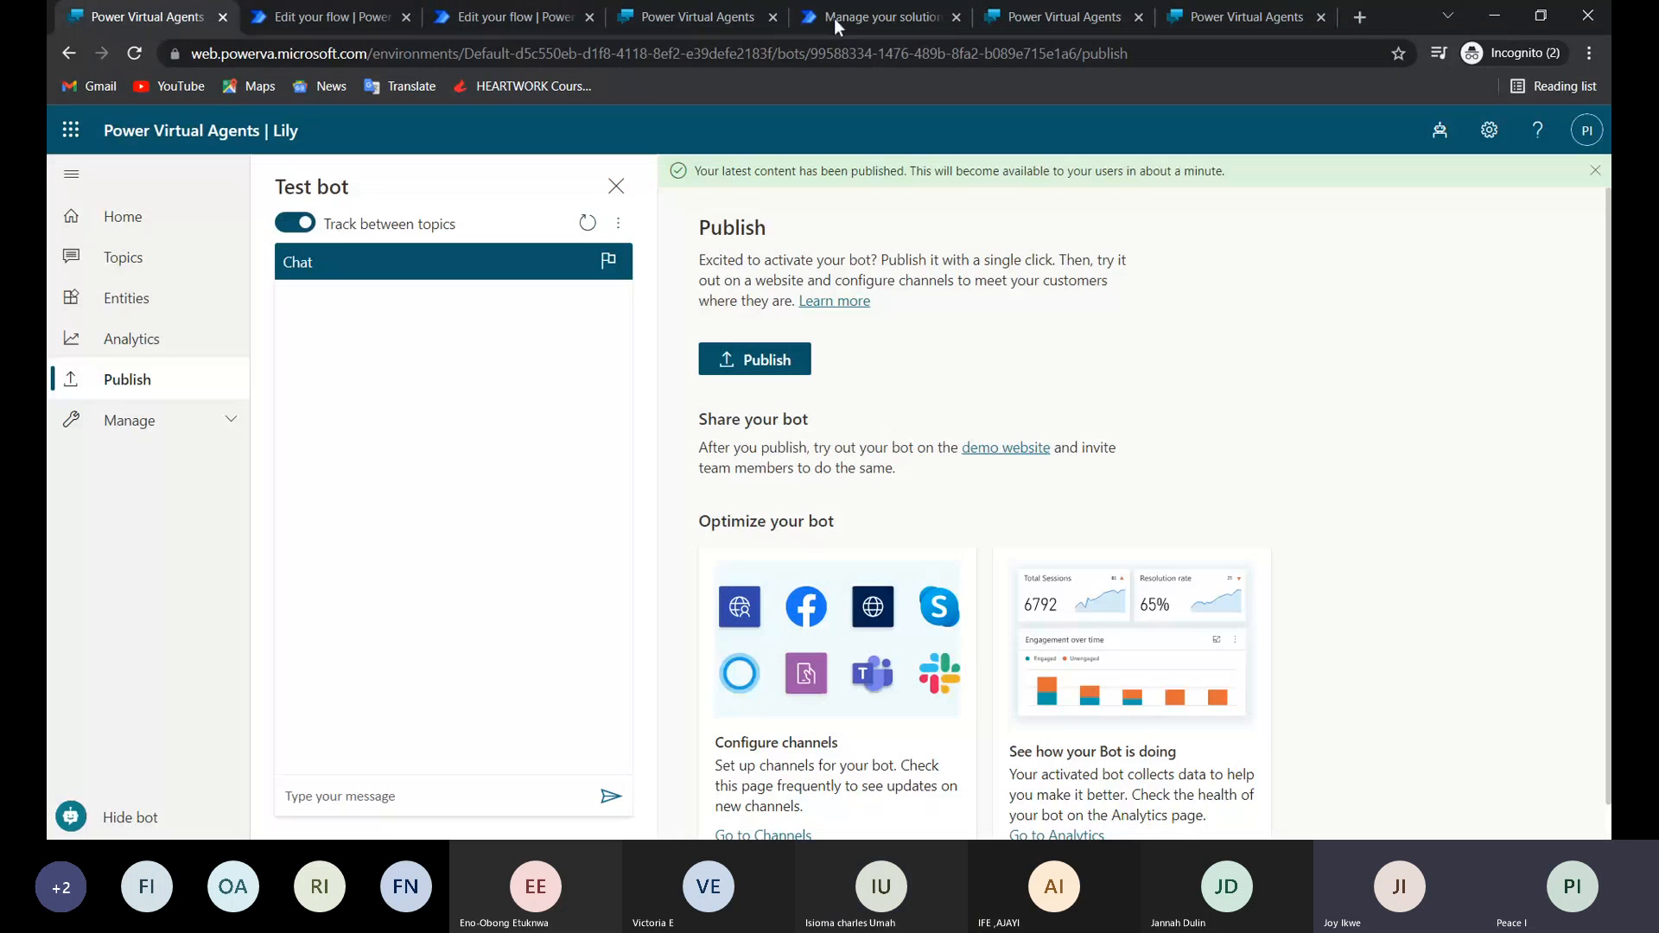
Reload the already open Lily demo website and send the bot the message "look up" twice.
click(1056, 18)
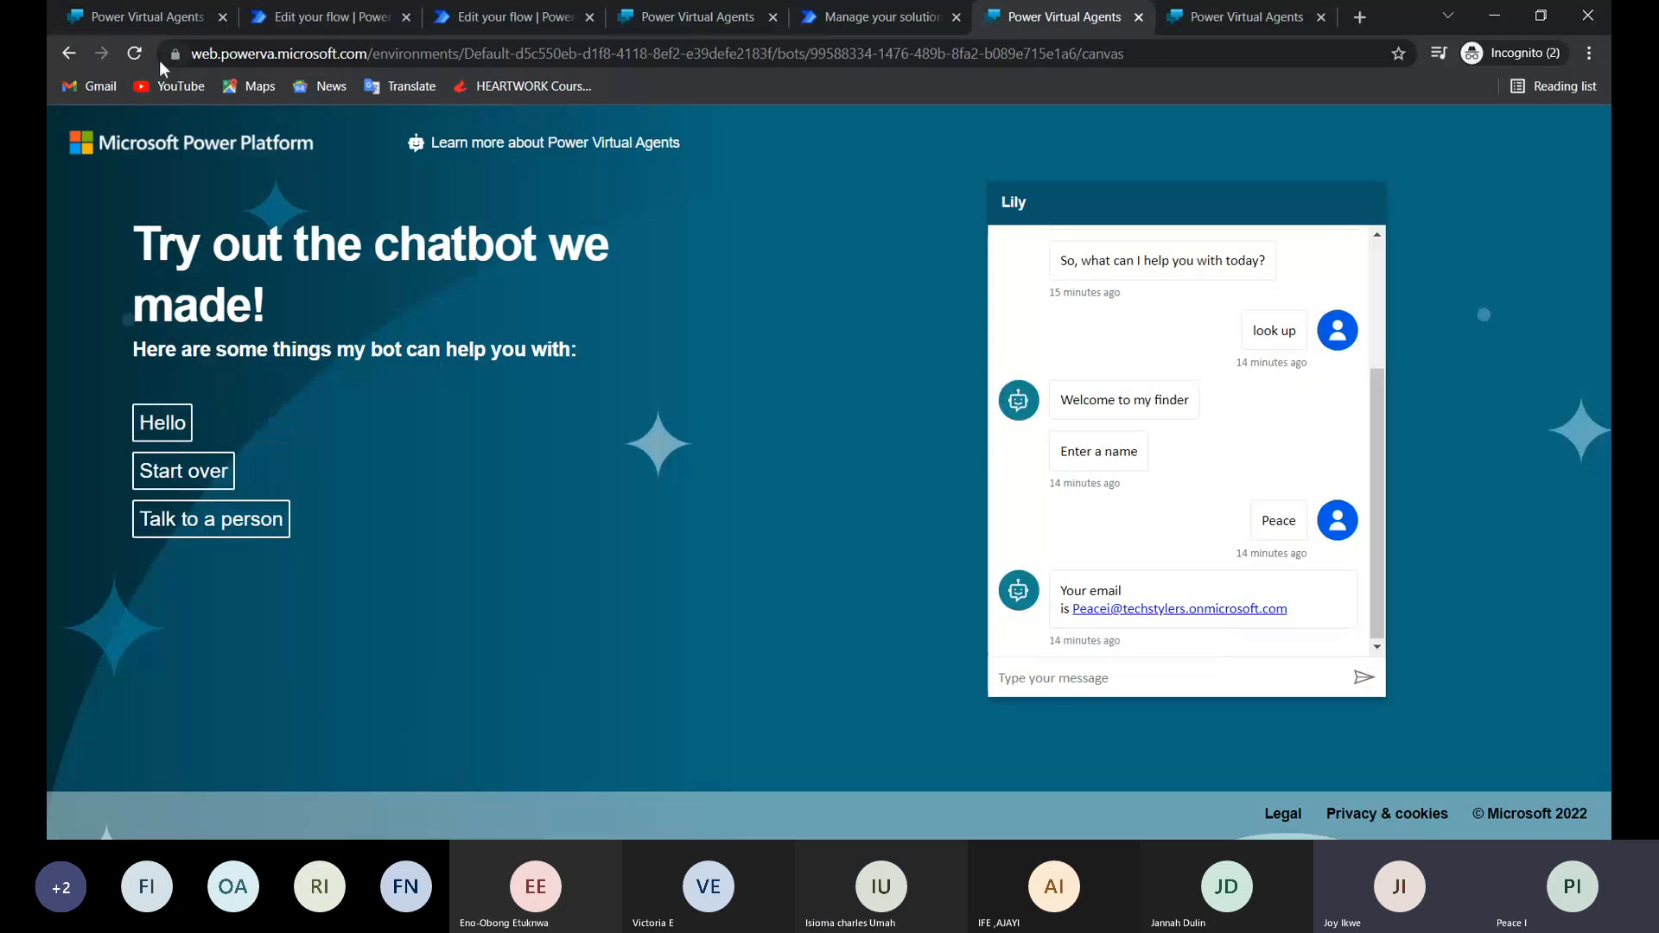
click(140, 53)
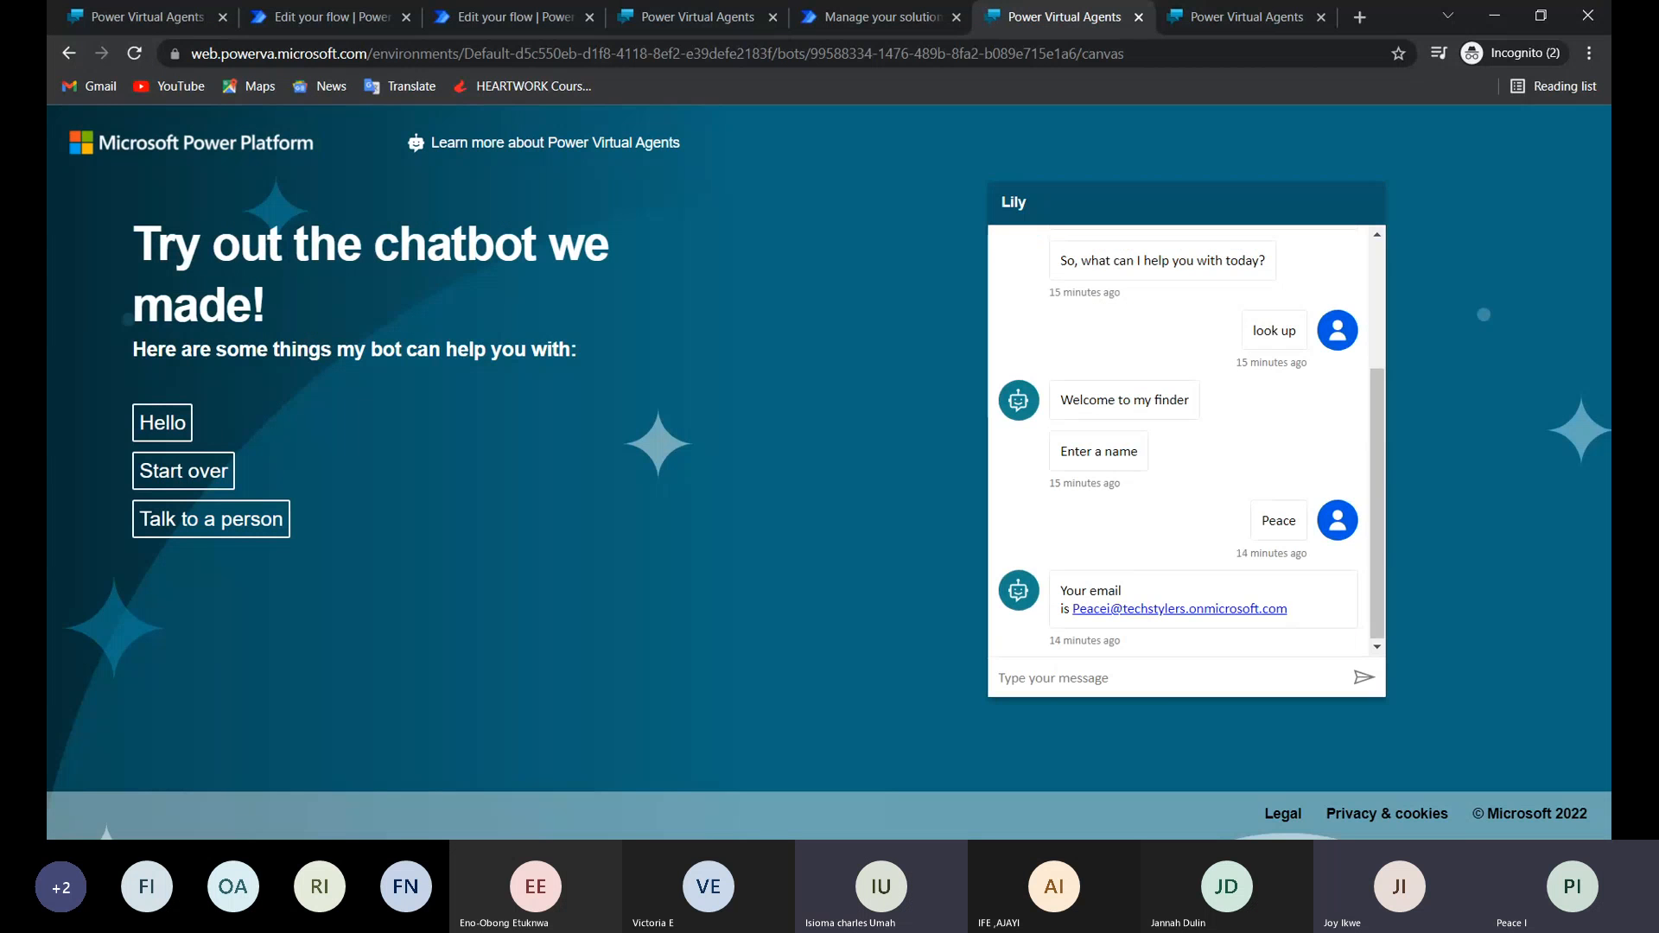
text(look up)
key(Return)
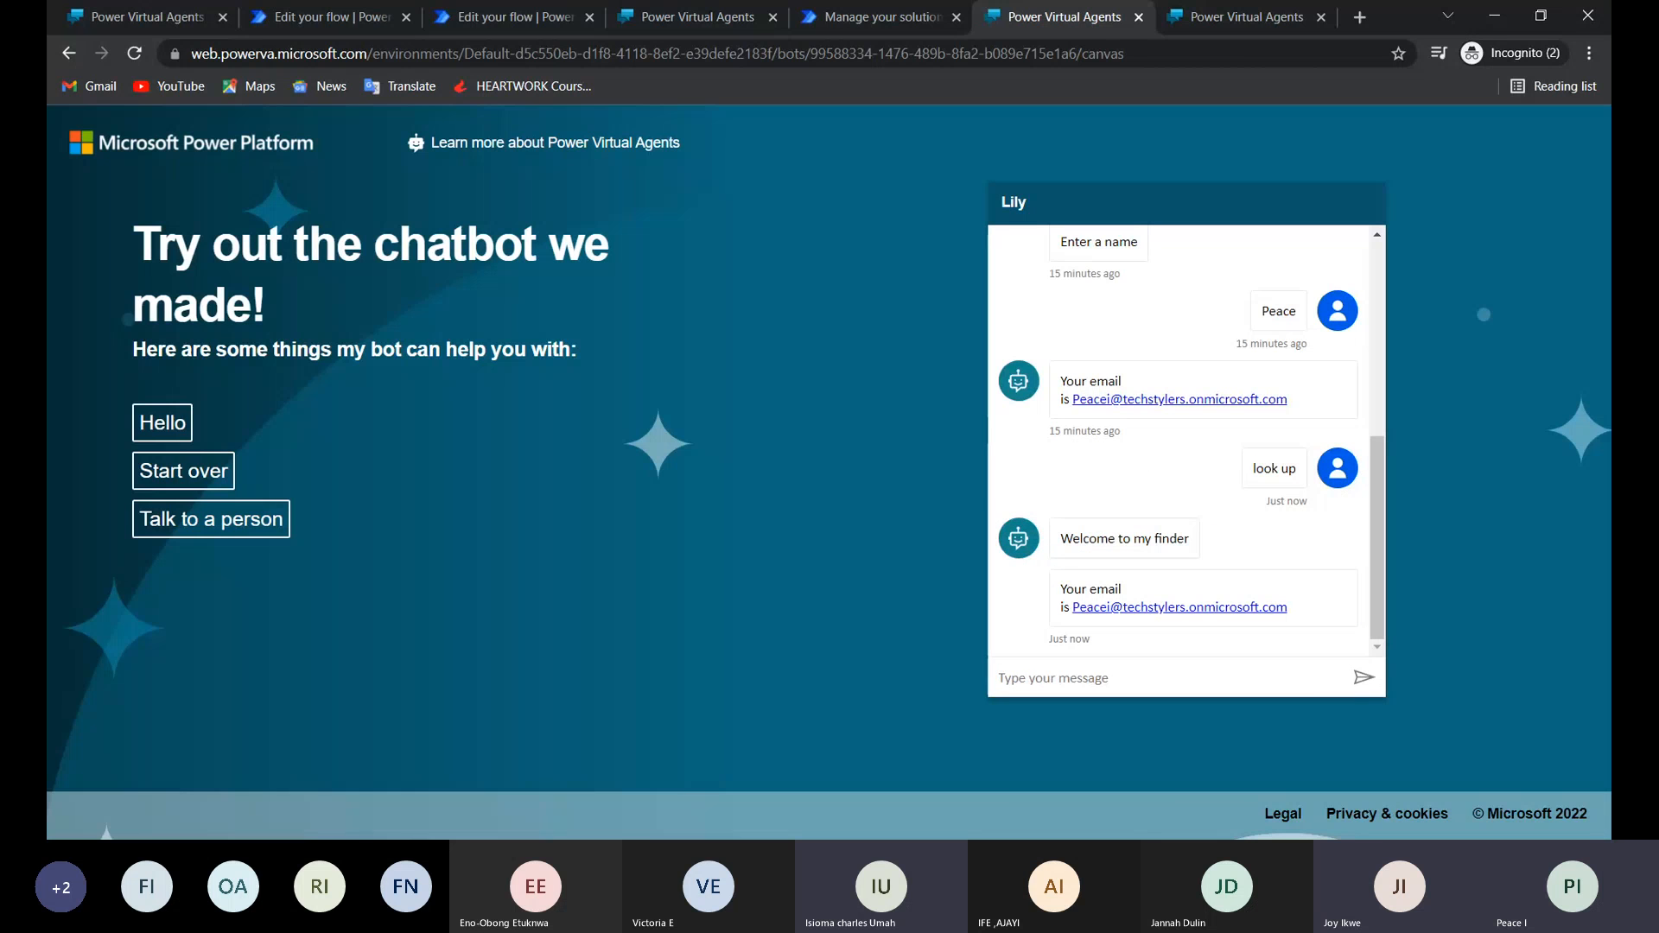
text(look up)
key(Return)
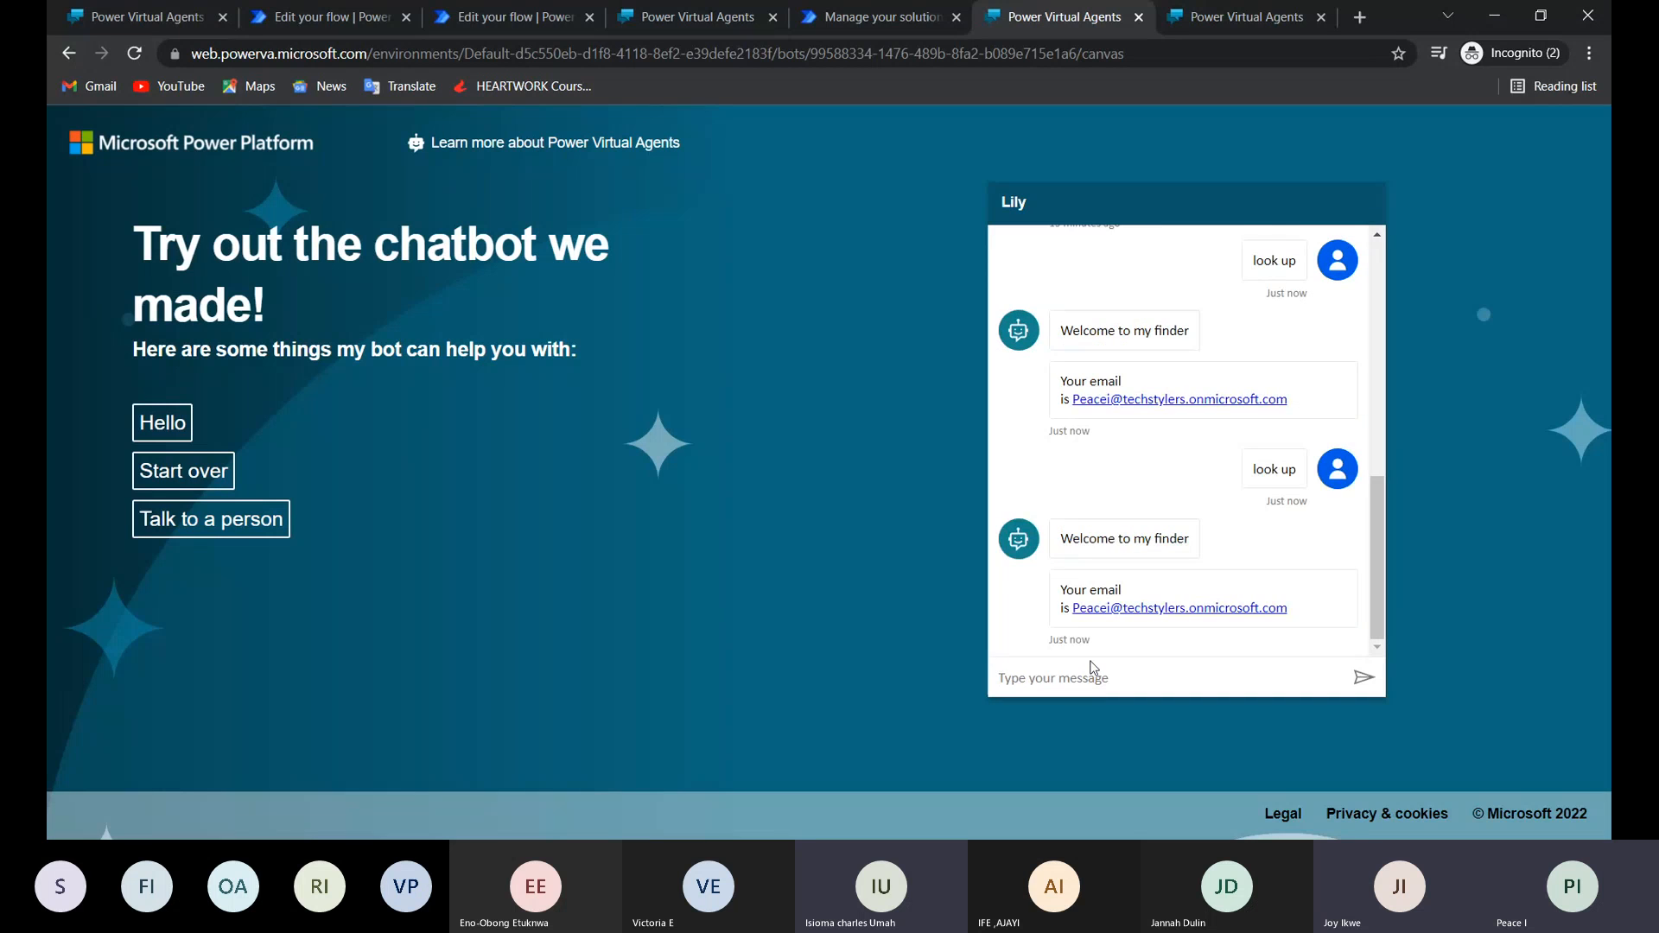
Close both old demo website tabs and reopen the demo website from Lily's Publish page.
click(142, 54)
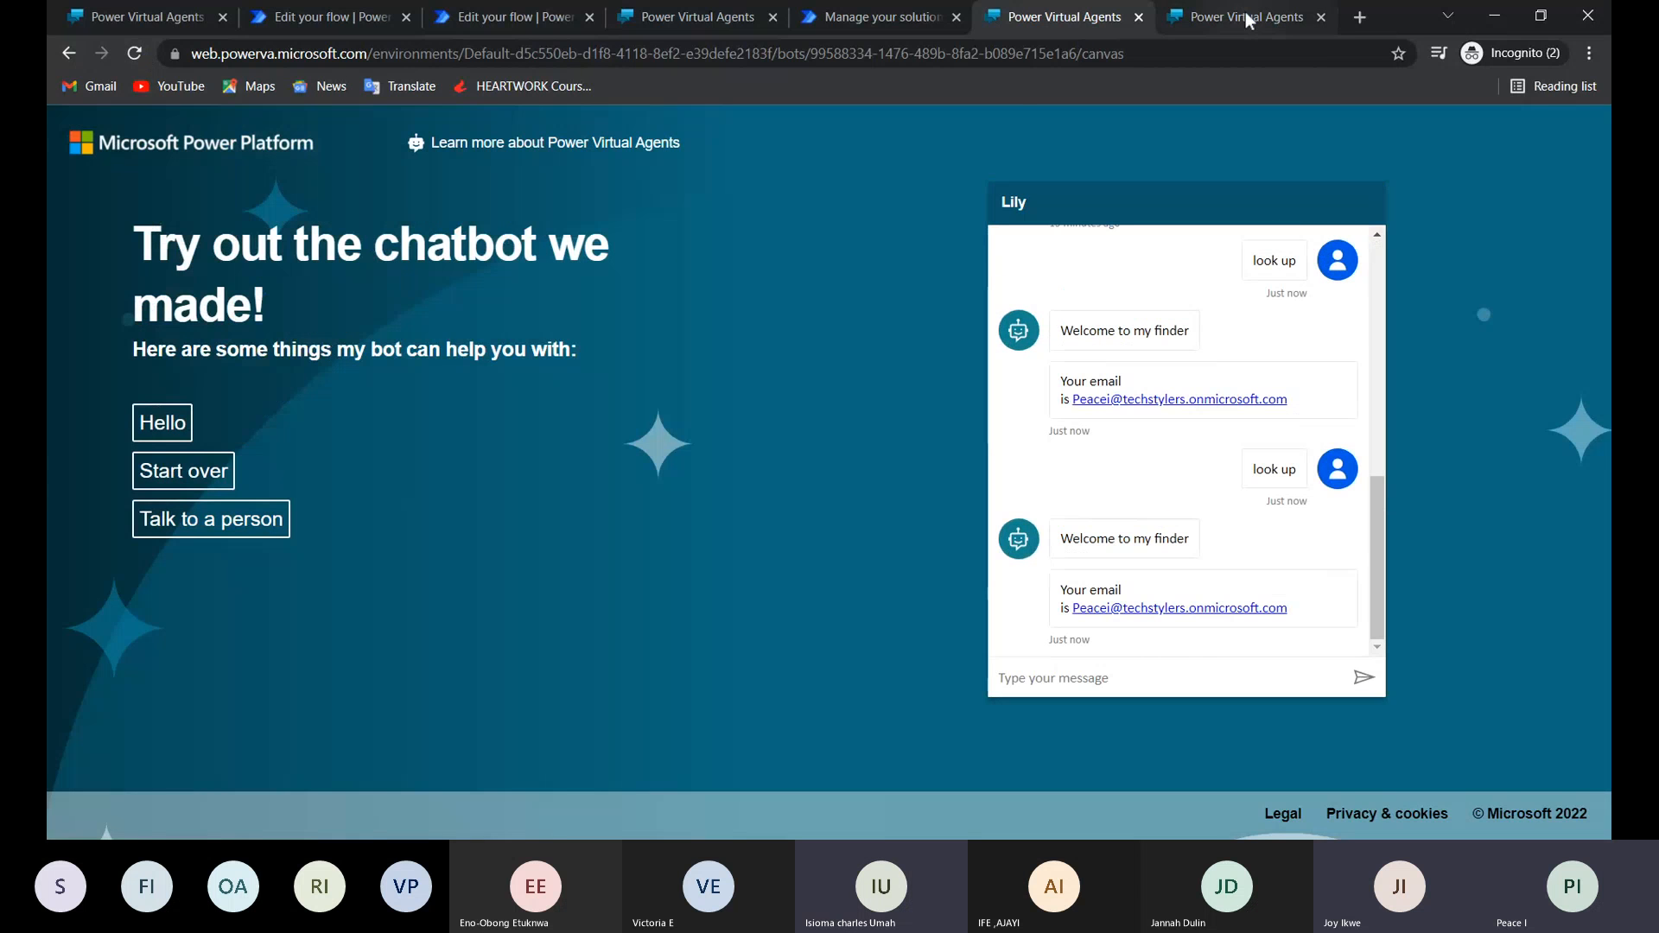
click(1322, 17)
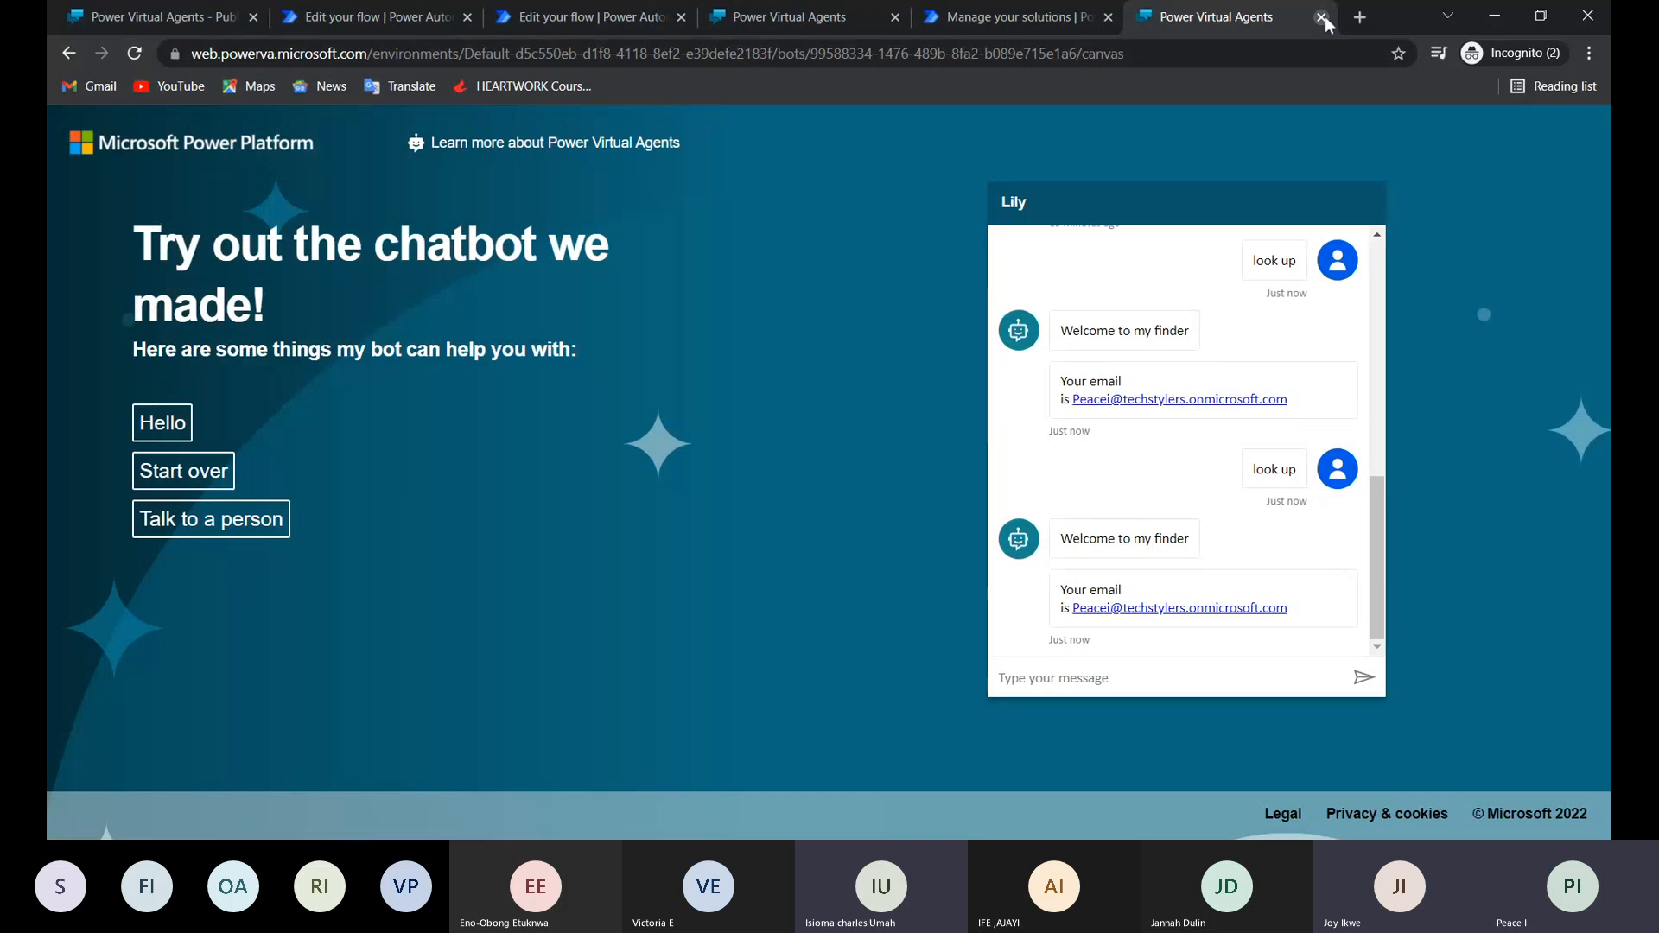
click(1321, 17)
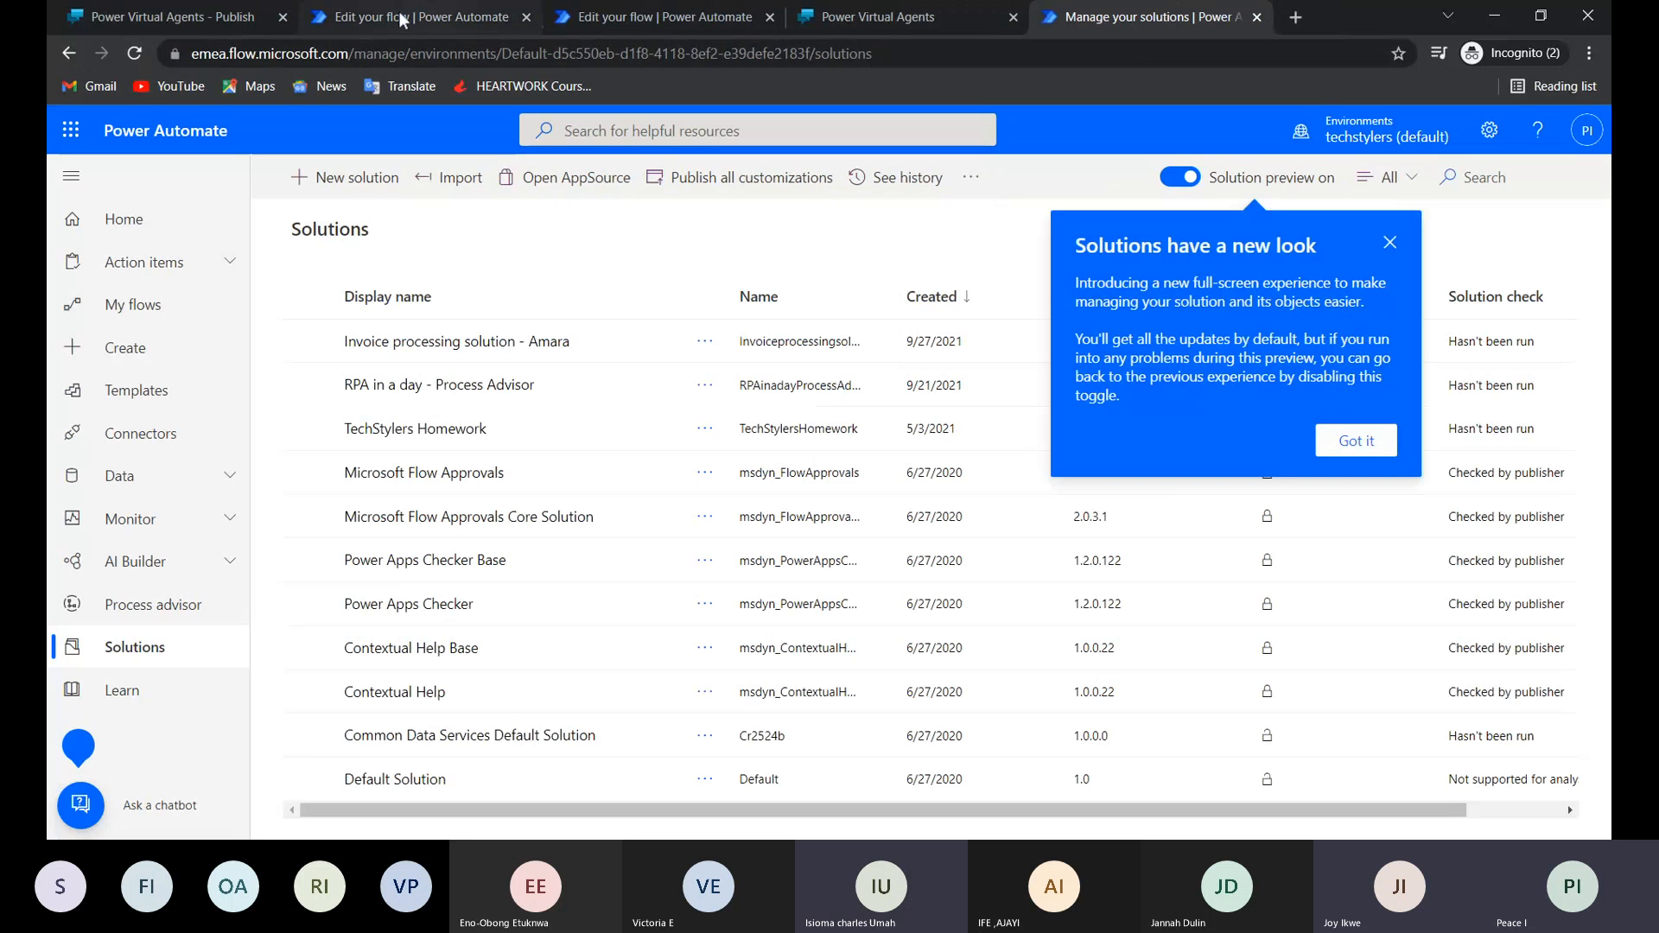
click(217, 11)
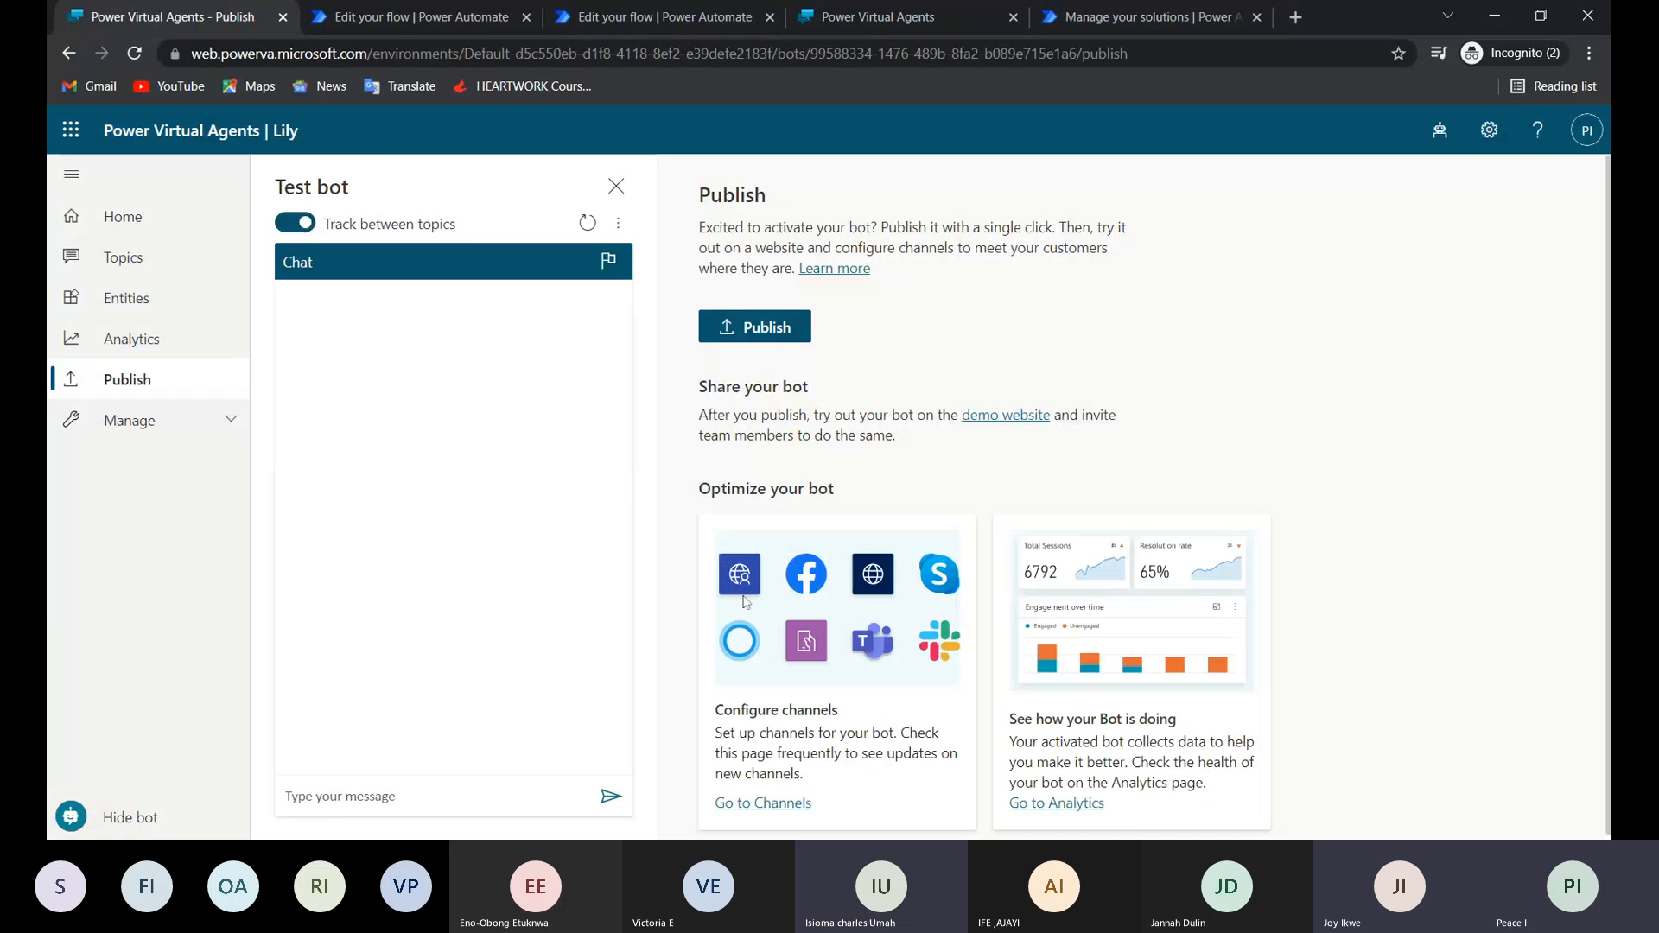
click(1005, 414)
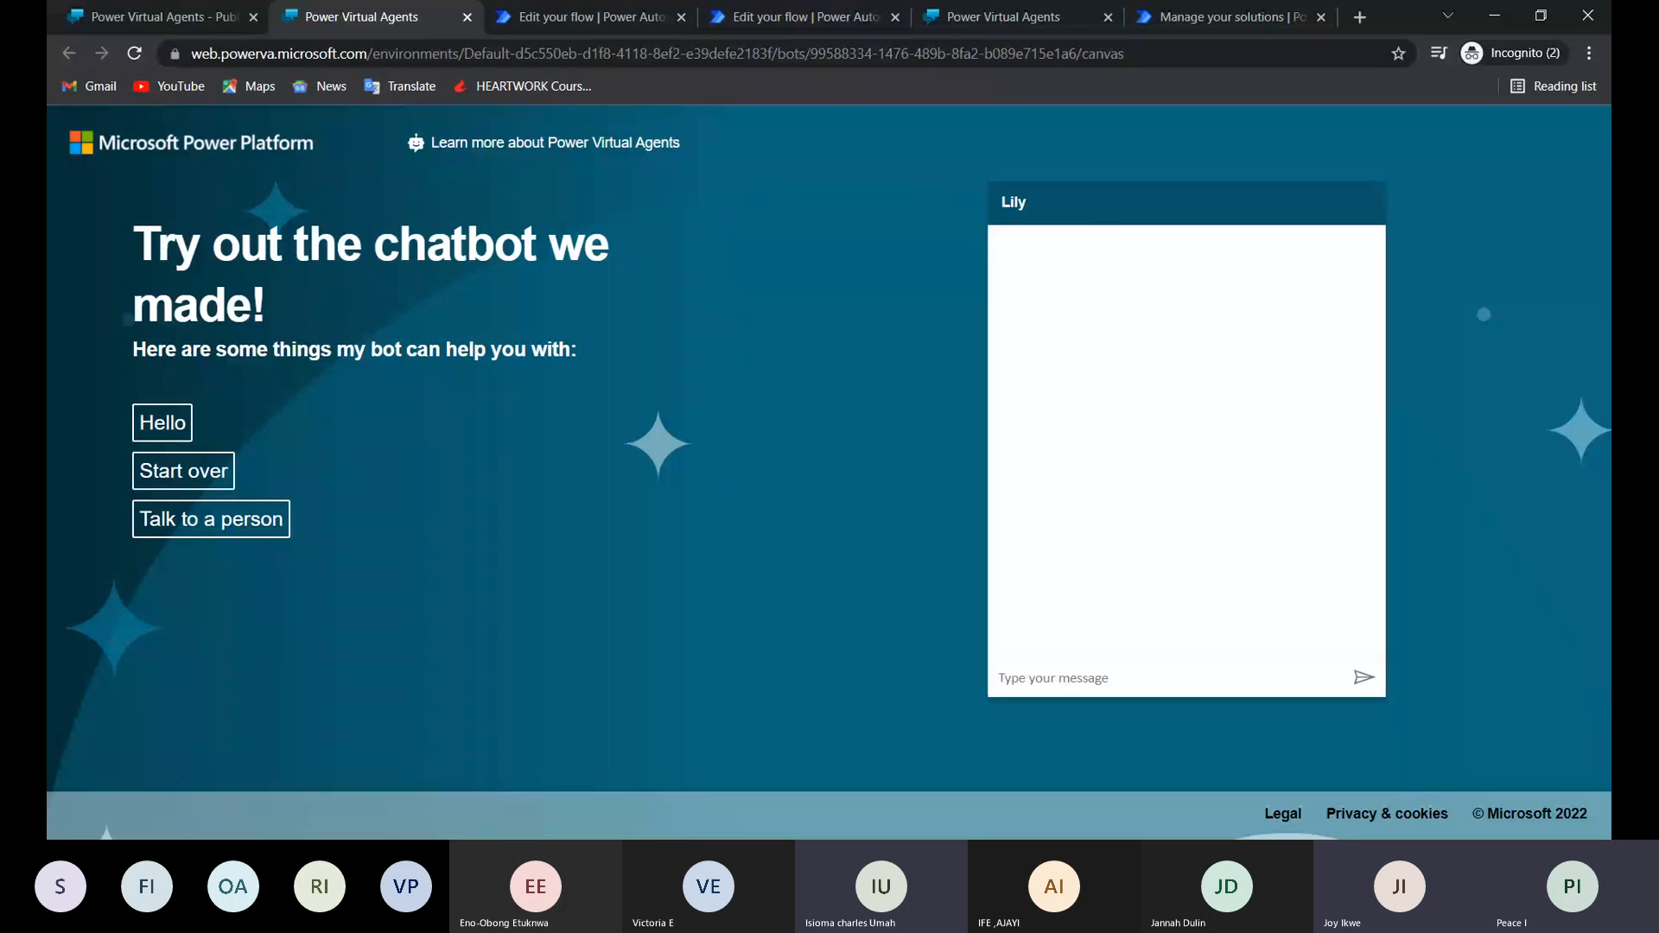
Test Lily on the new demo page by sending "look up" and the person's name, and select the bot's last two replies.
text(look up)
key(Return)
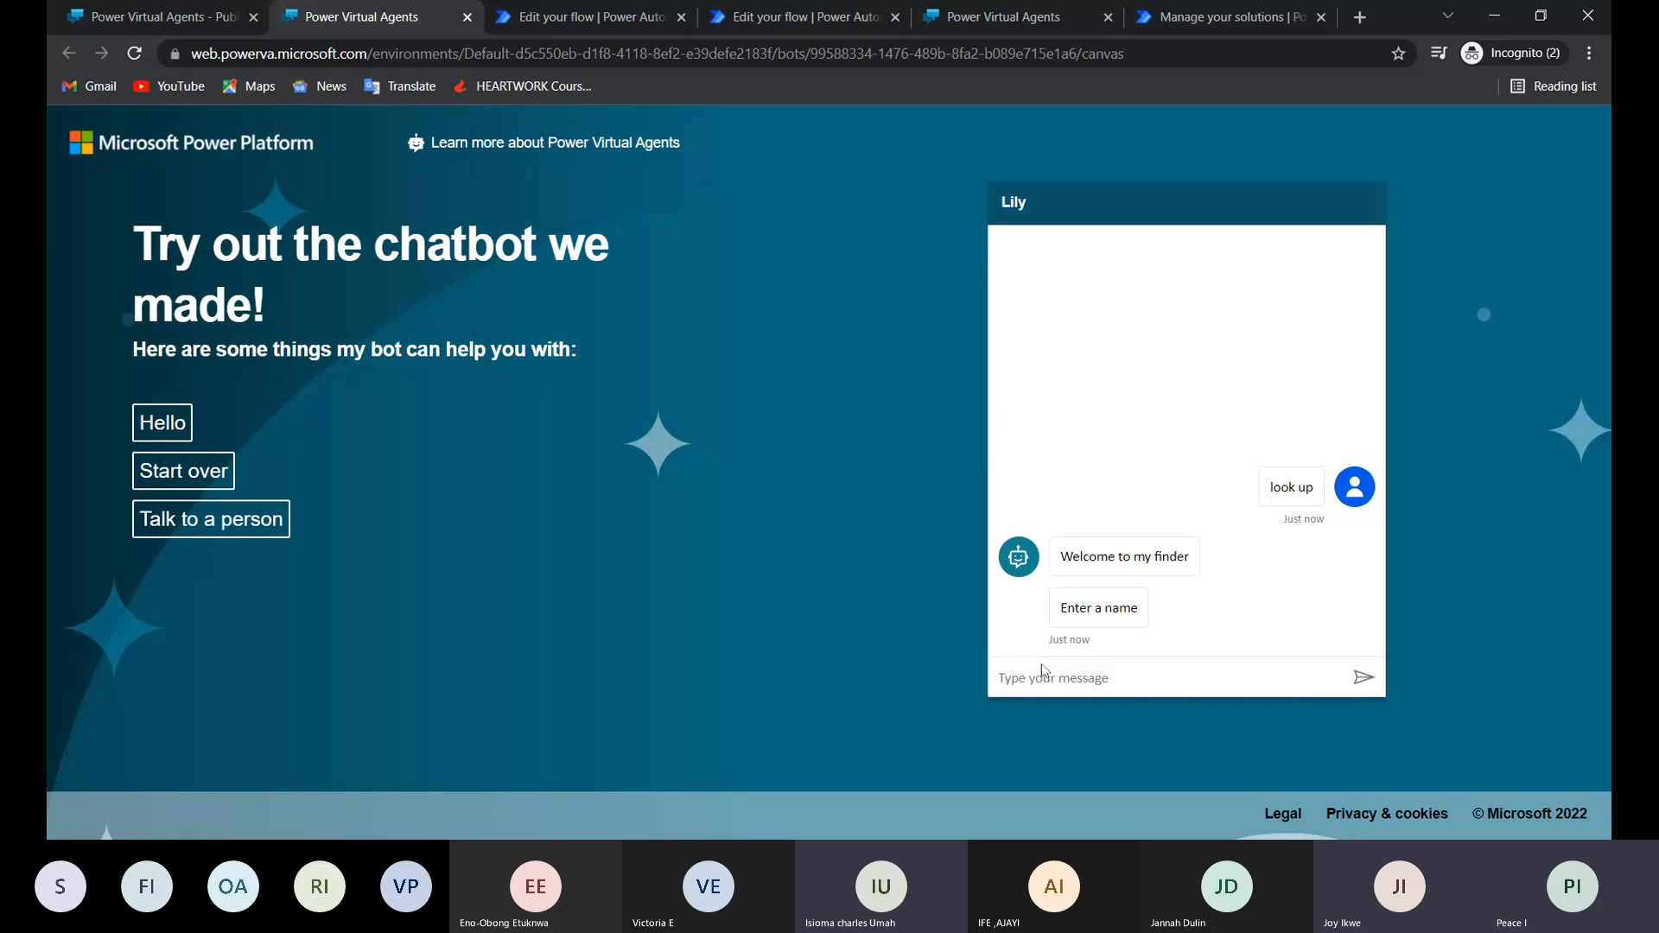
text(Peace)
key(Return)
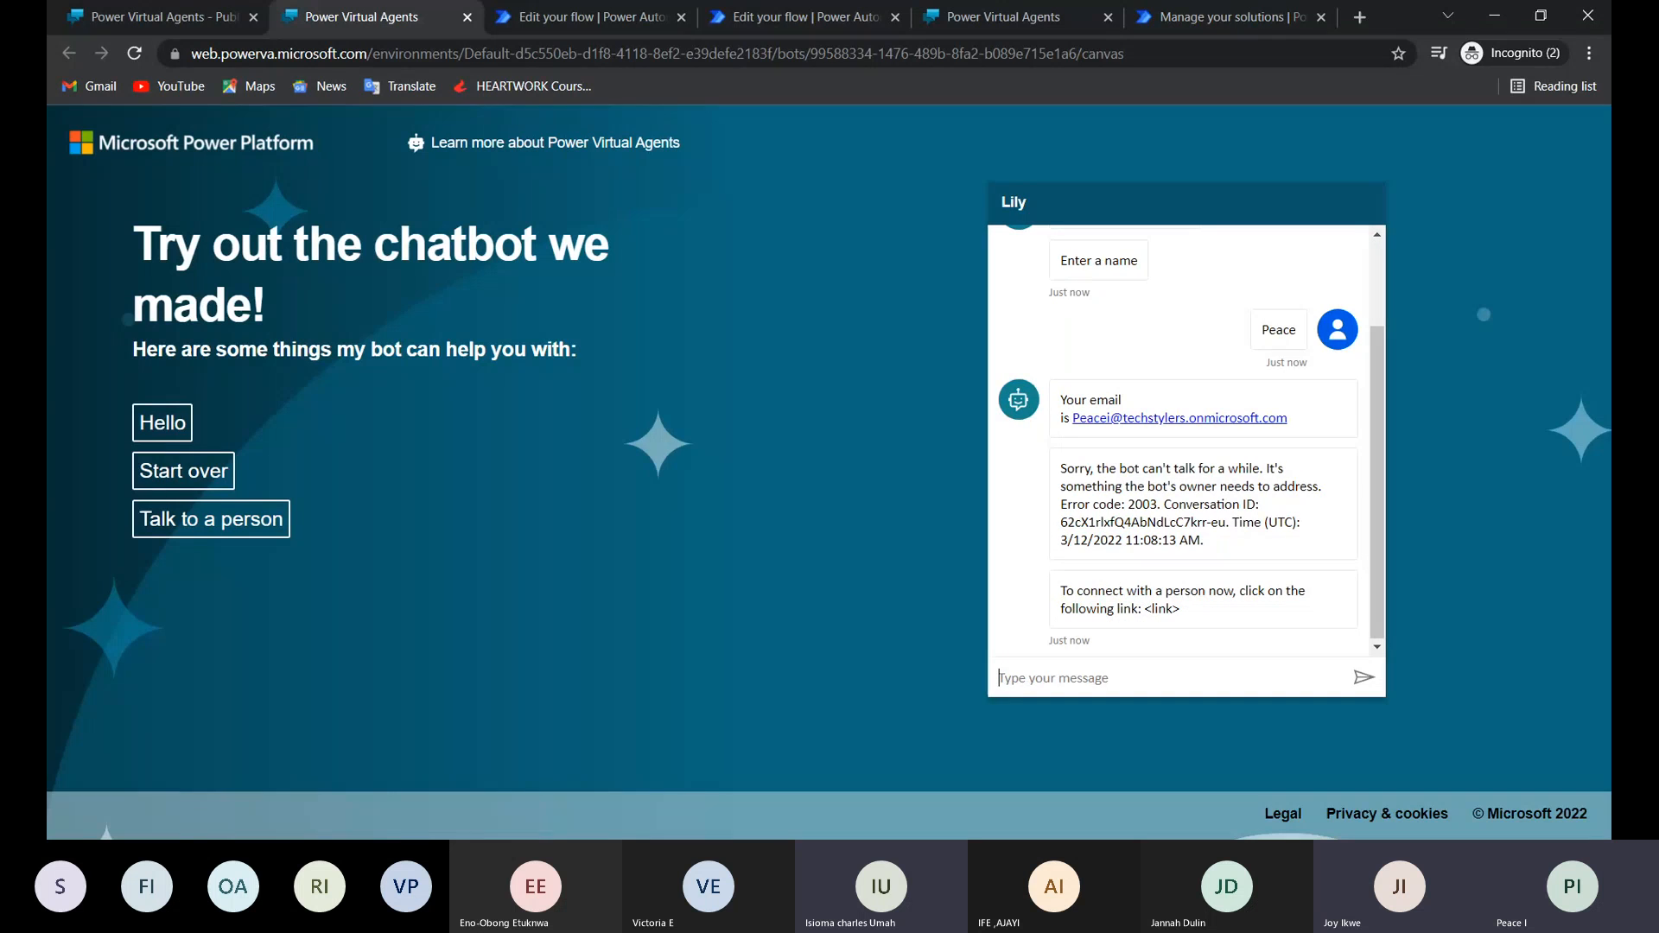
drag(1061, 468, 1222, 619)
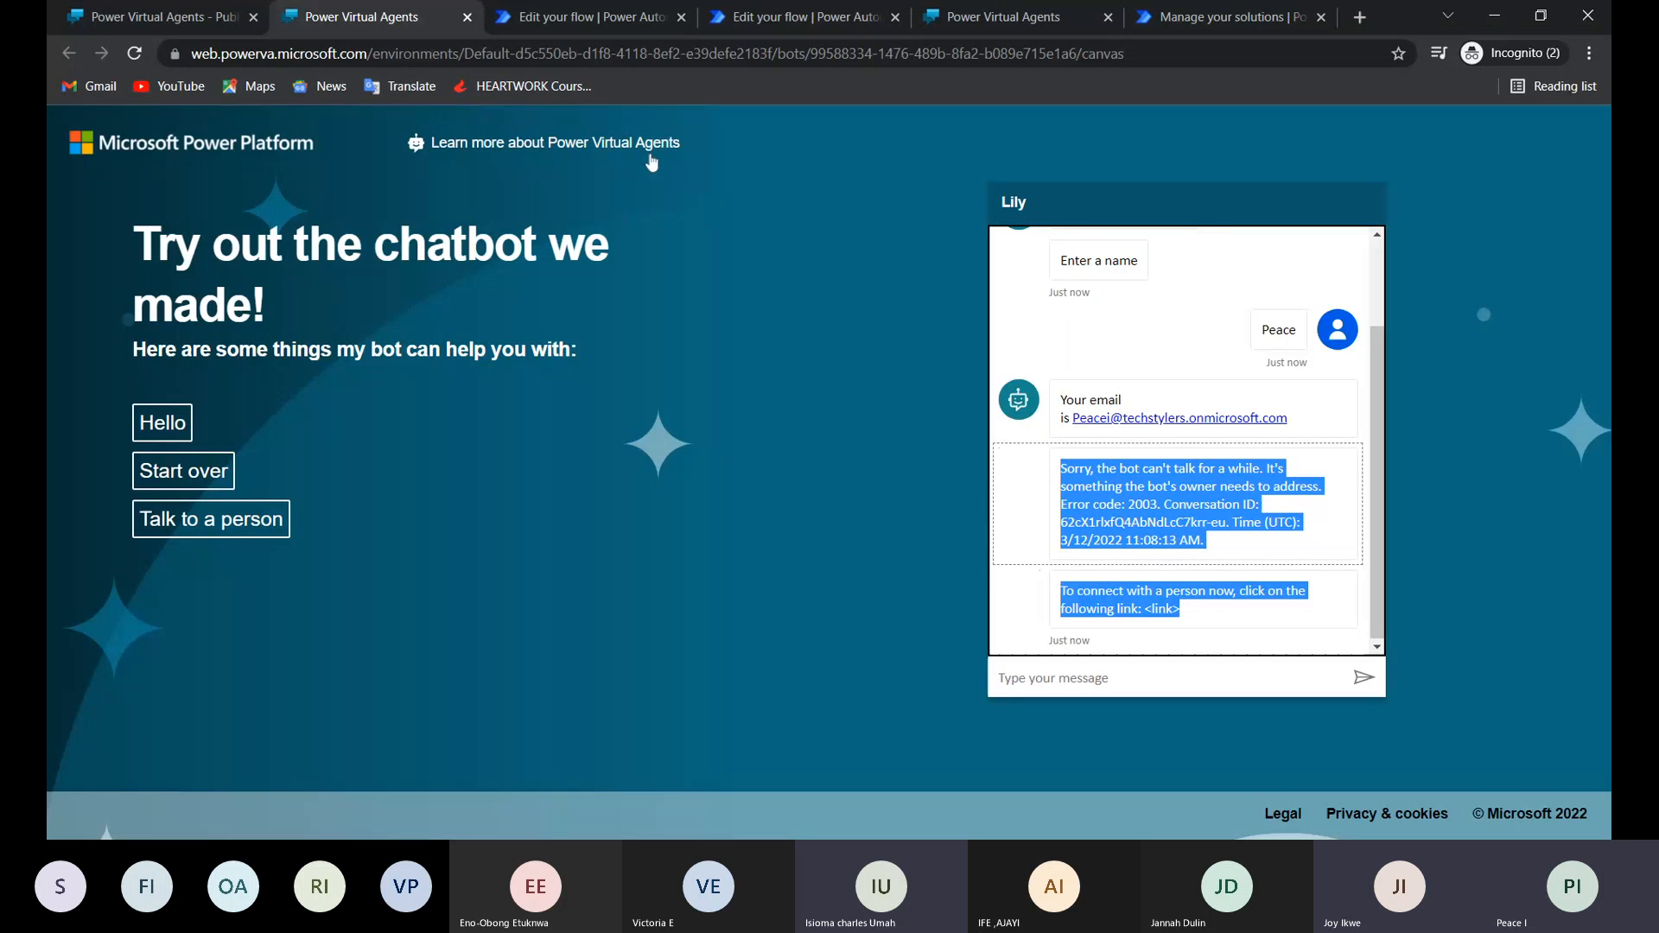
Leave the Actions flow editor and open the flow's latest run to examine its error details.
click(610, 18)
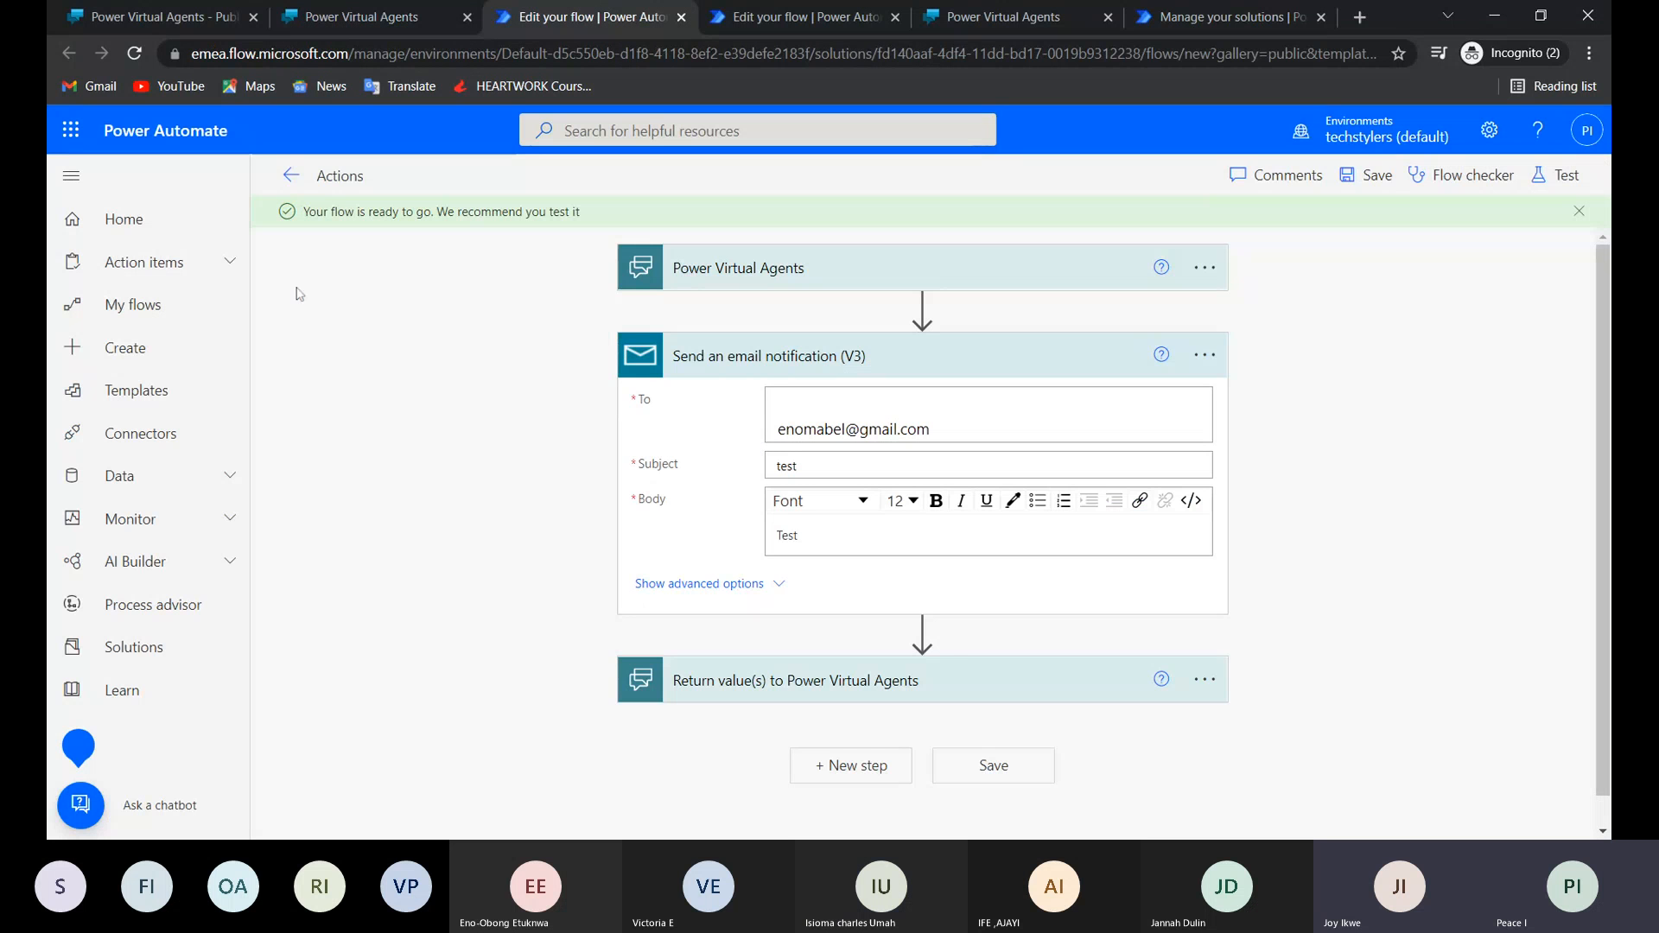
click(292, 174)
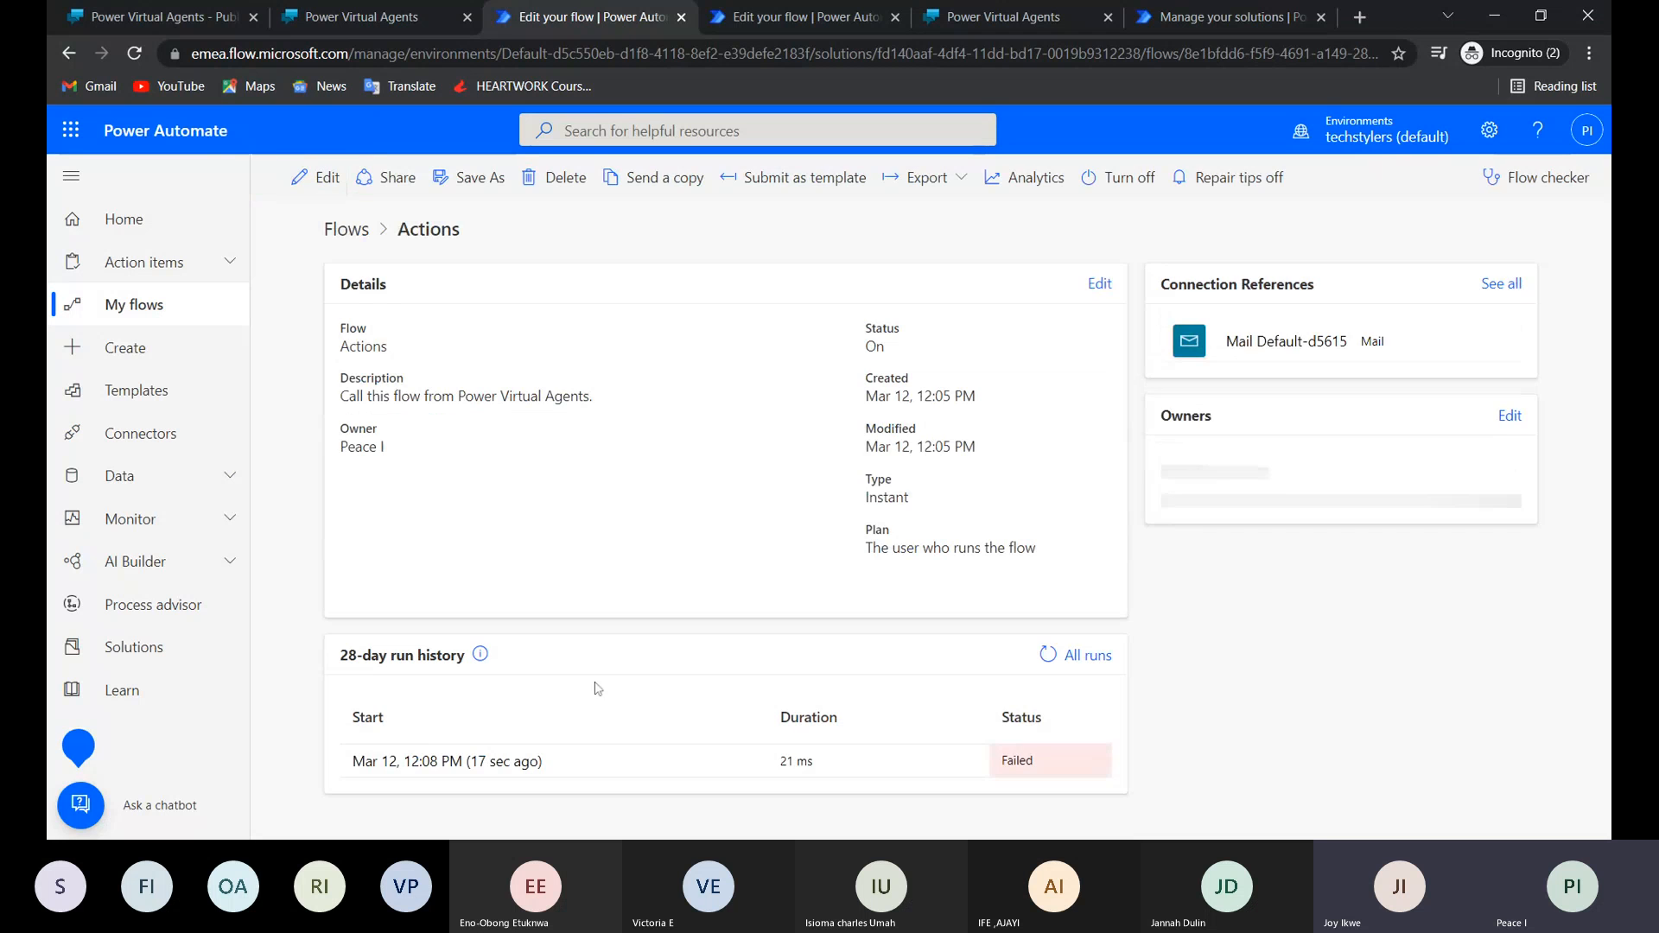
click(504, 762)
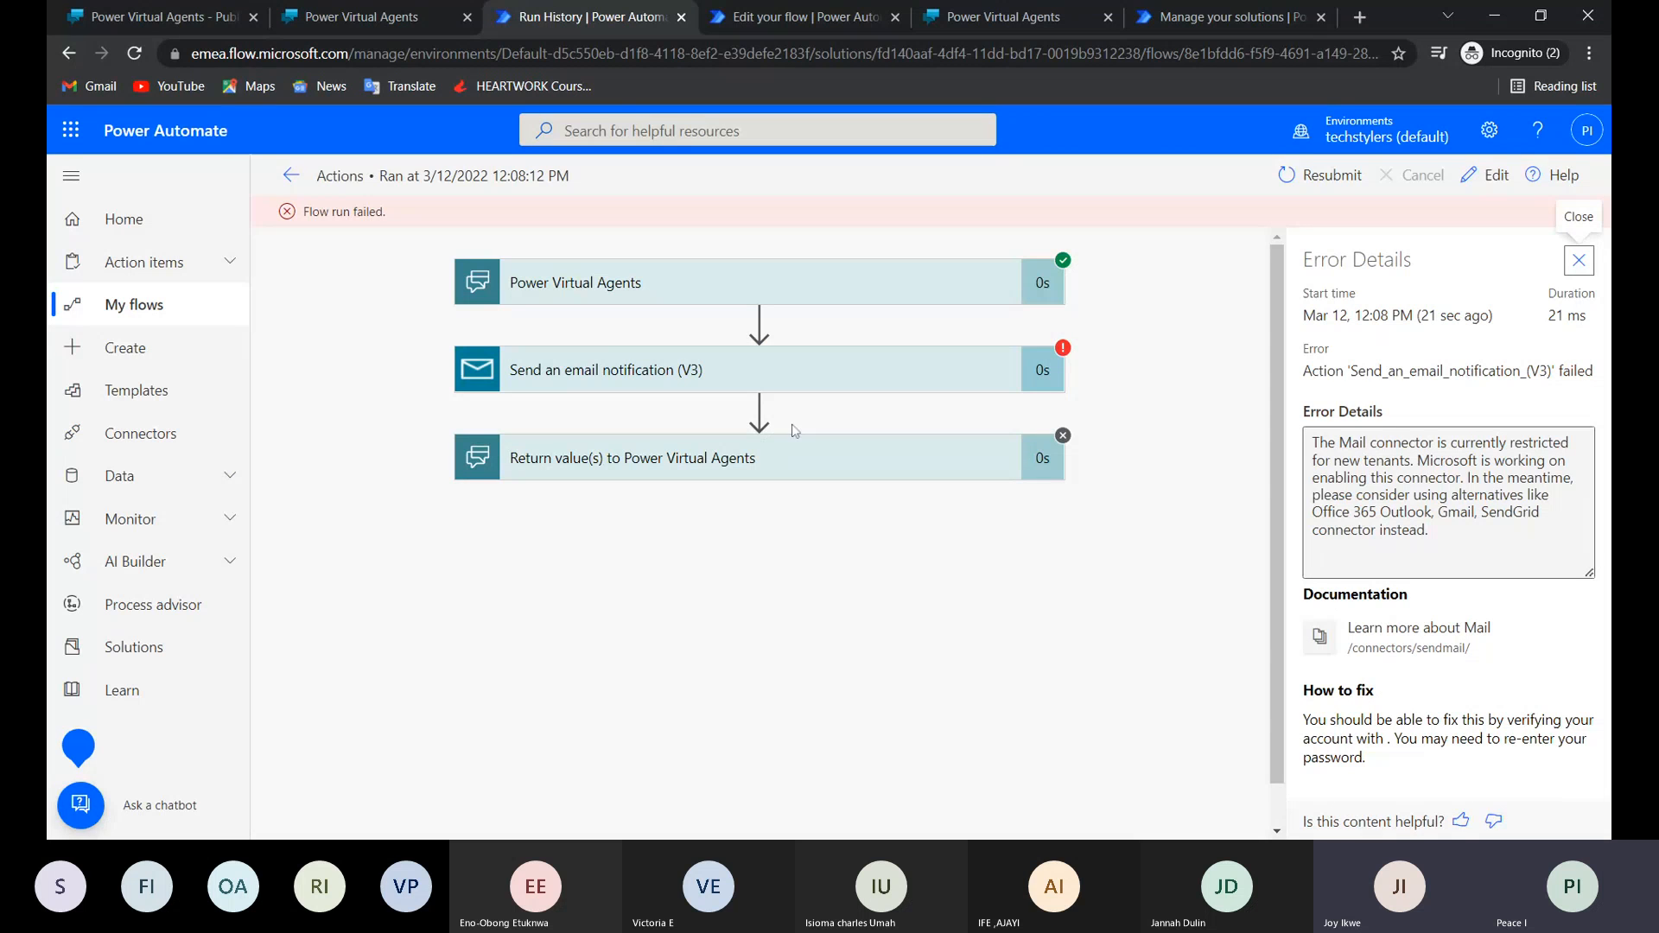
Edit the Actions flow and delete its Send an email notification (V3) step.
click(1484, 175)
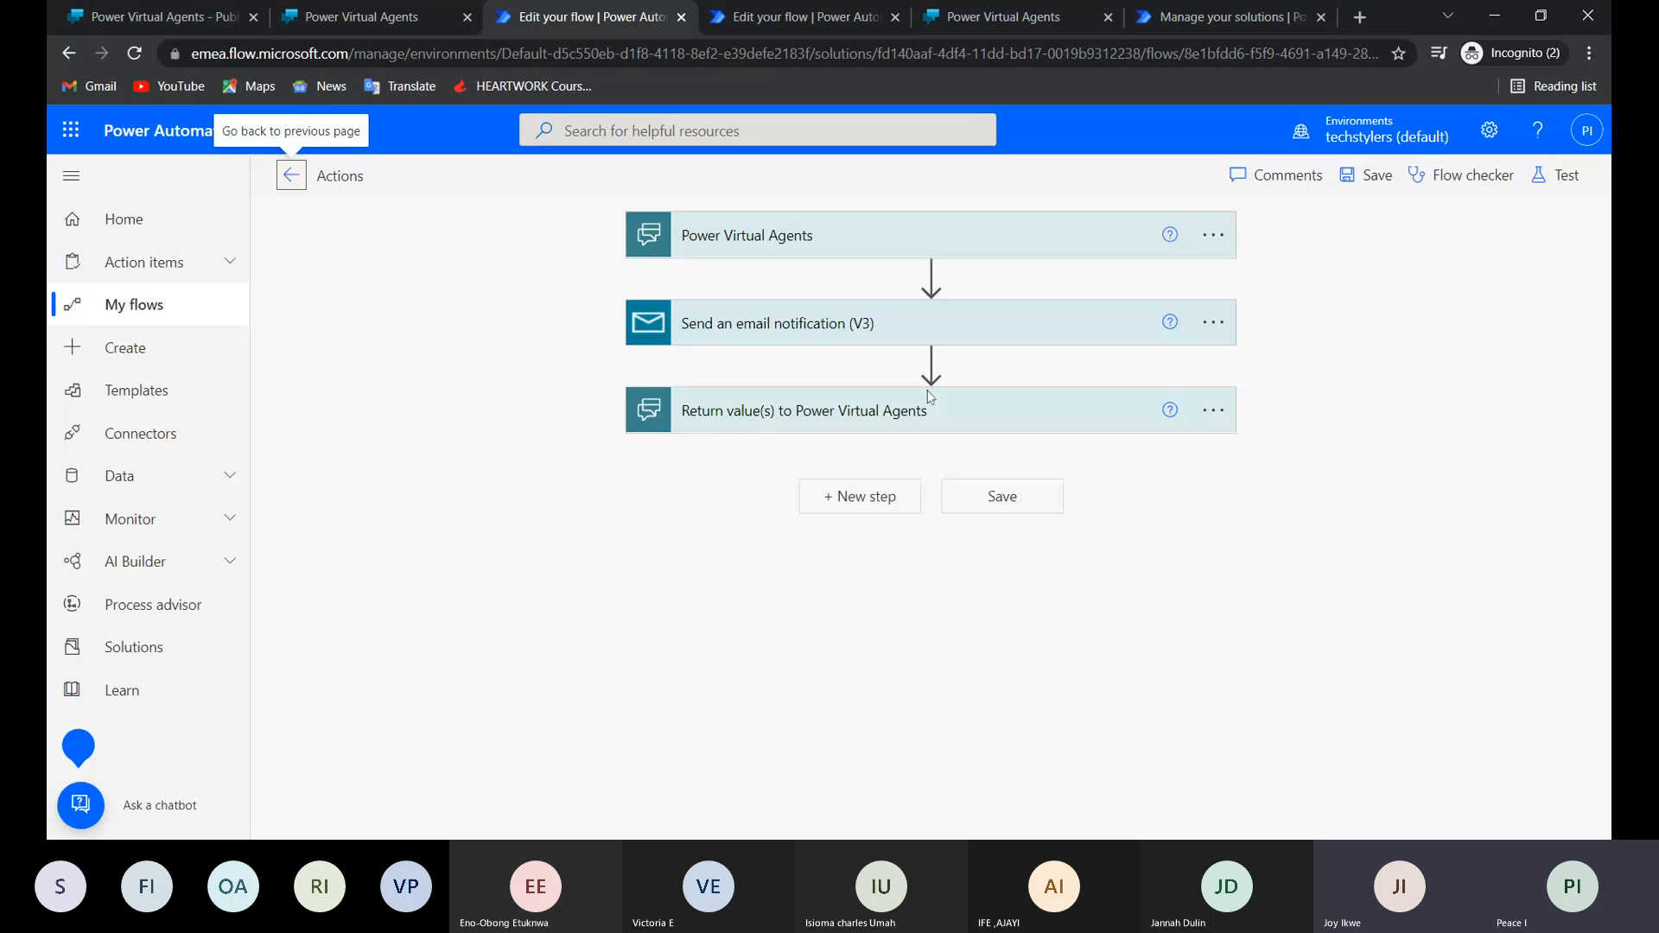
click(1218, 322)
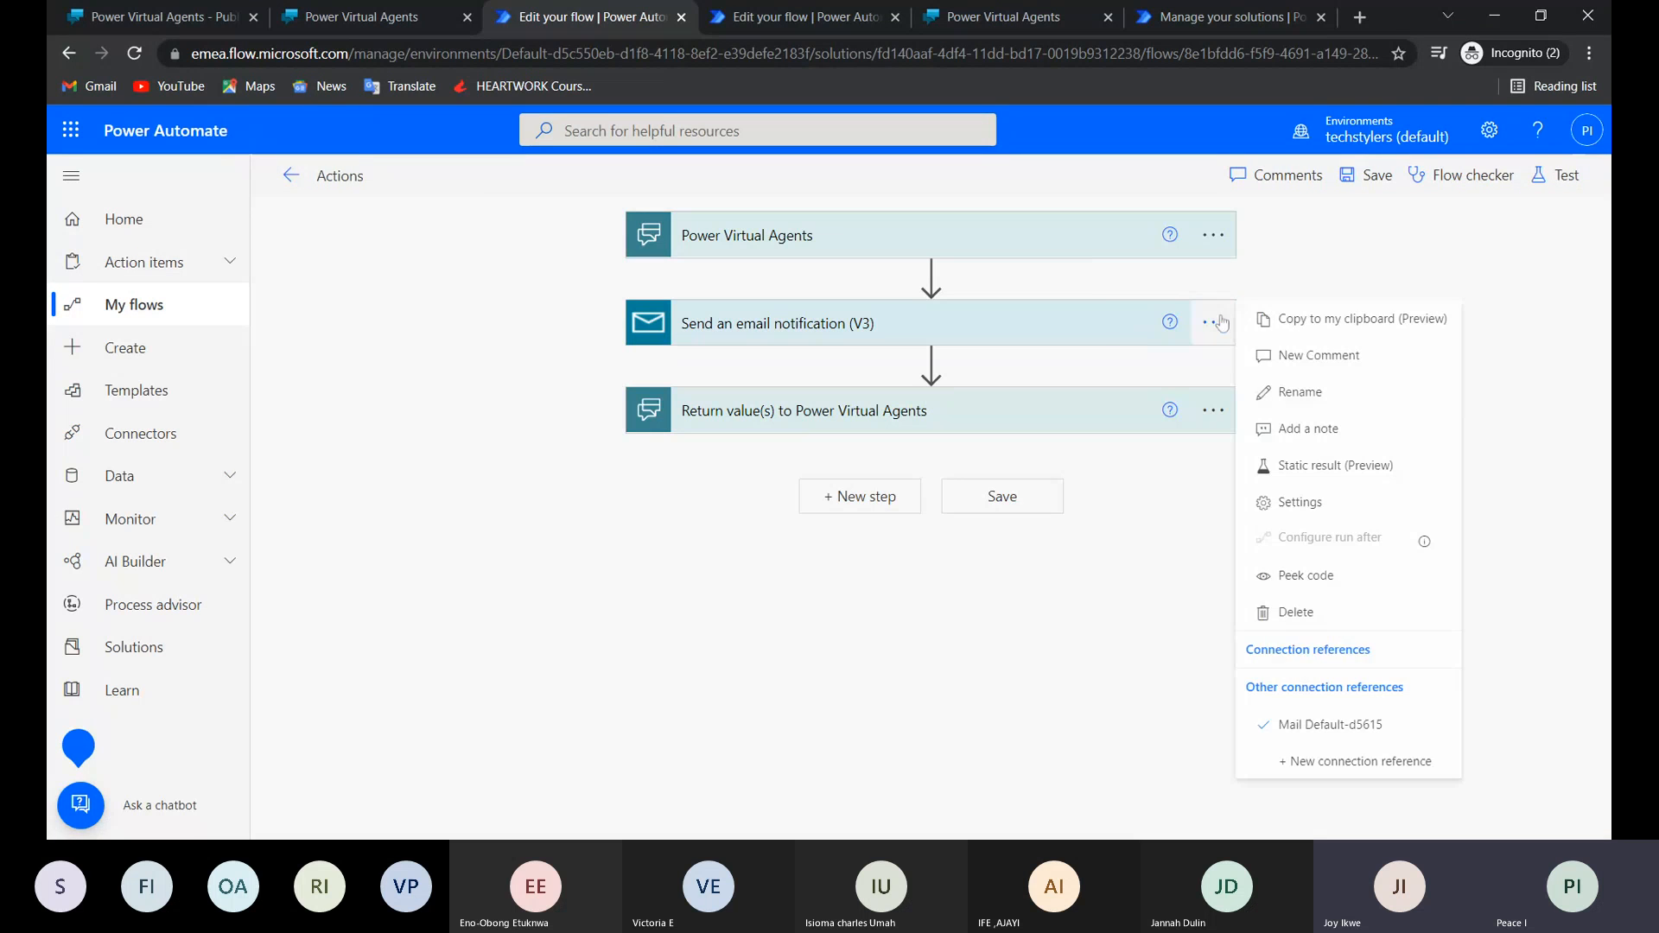
click(1292, 613)
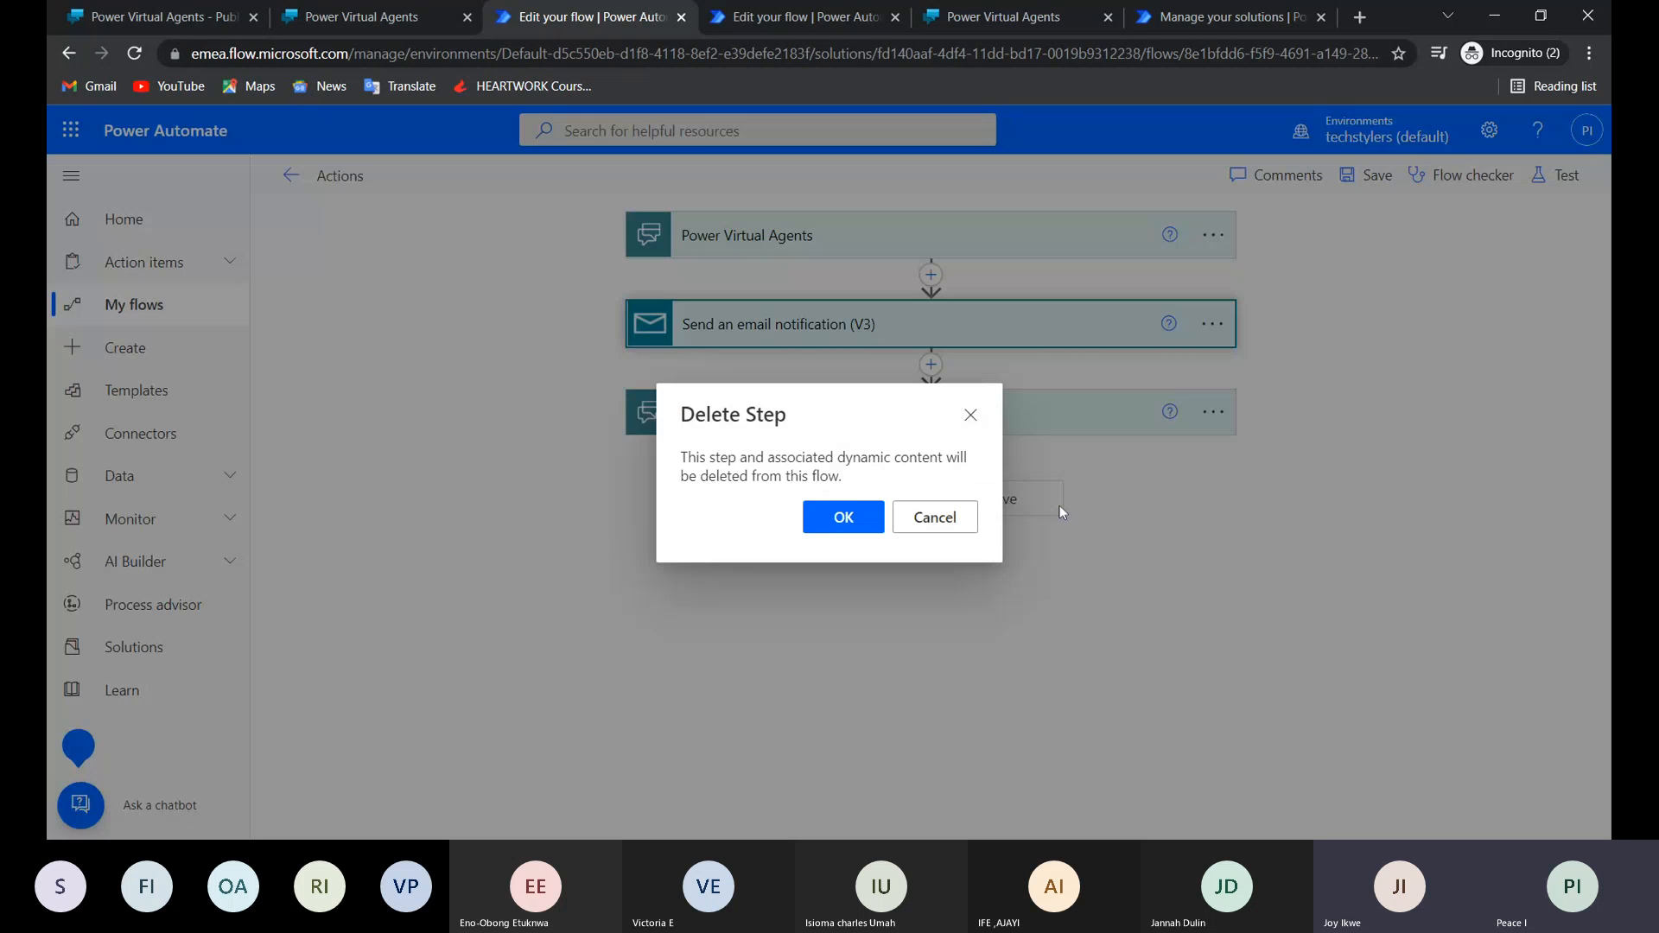
click(828, 517)
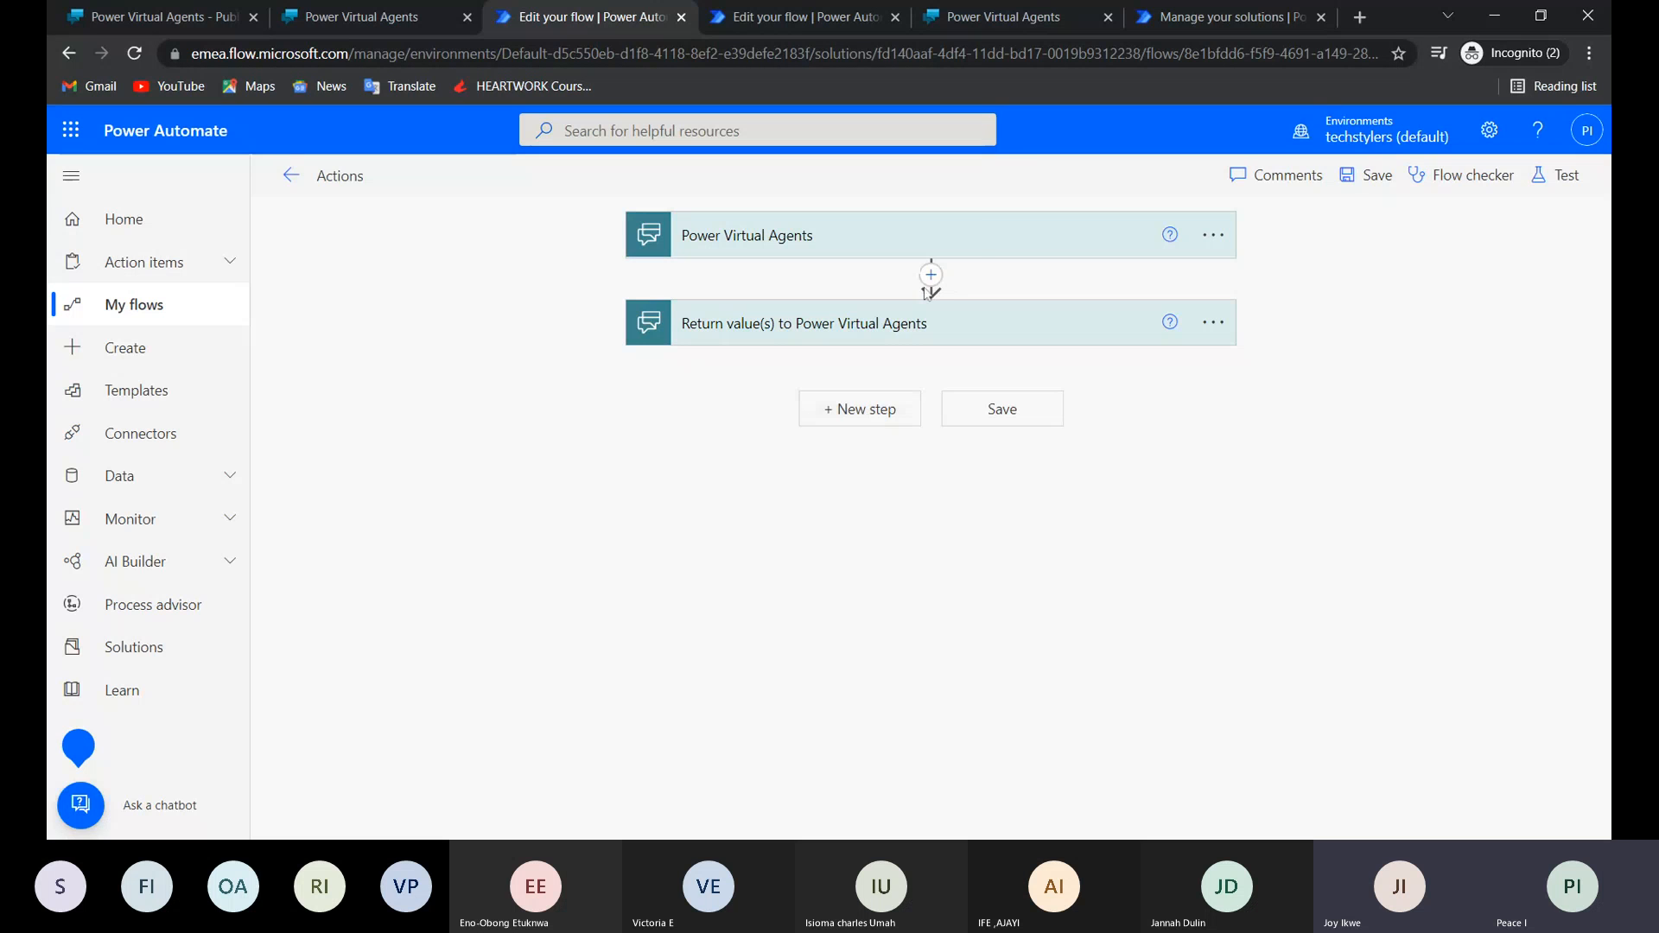
Insert an Office 365 Outlook Send an email (V2) action before the return step and enter the recipient's email address in To.
click(931, 277)
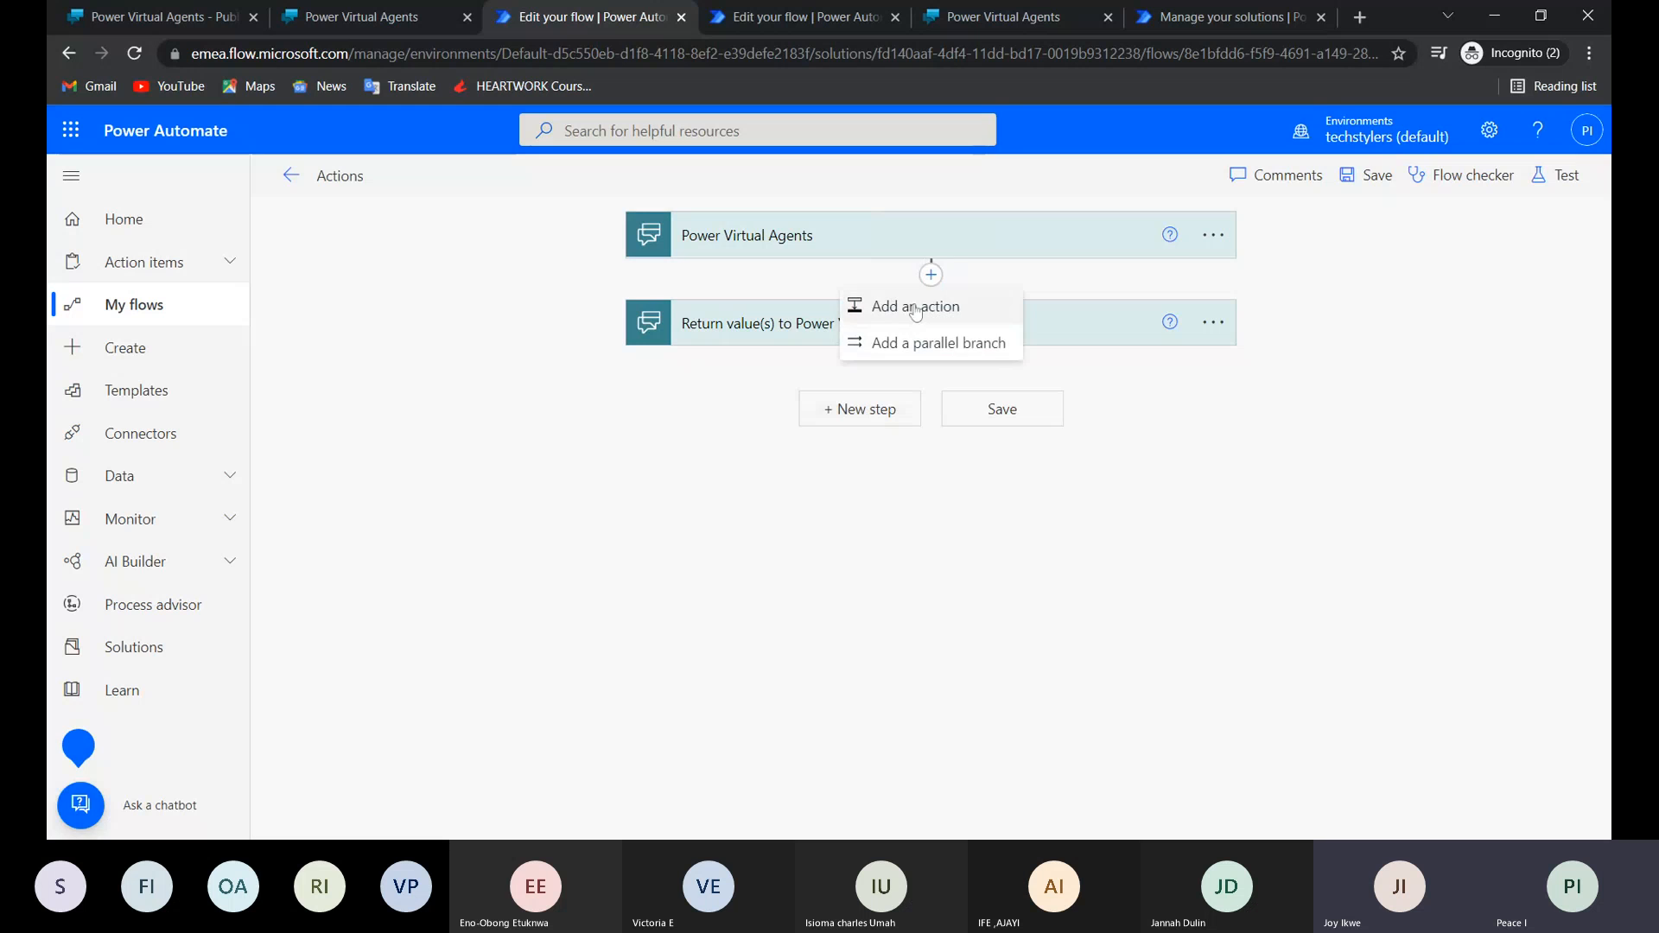
click(915, 307)
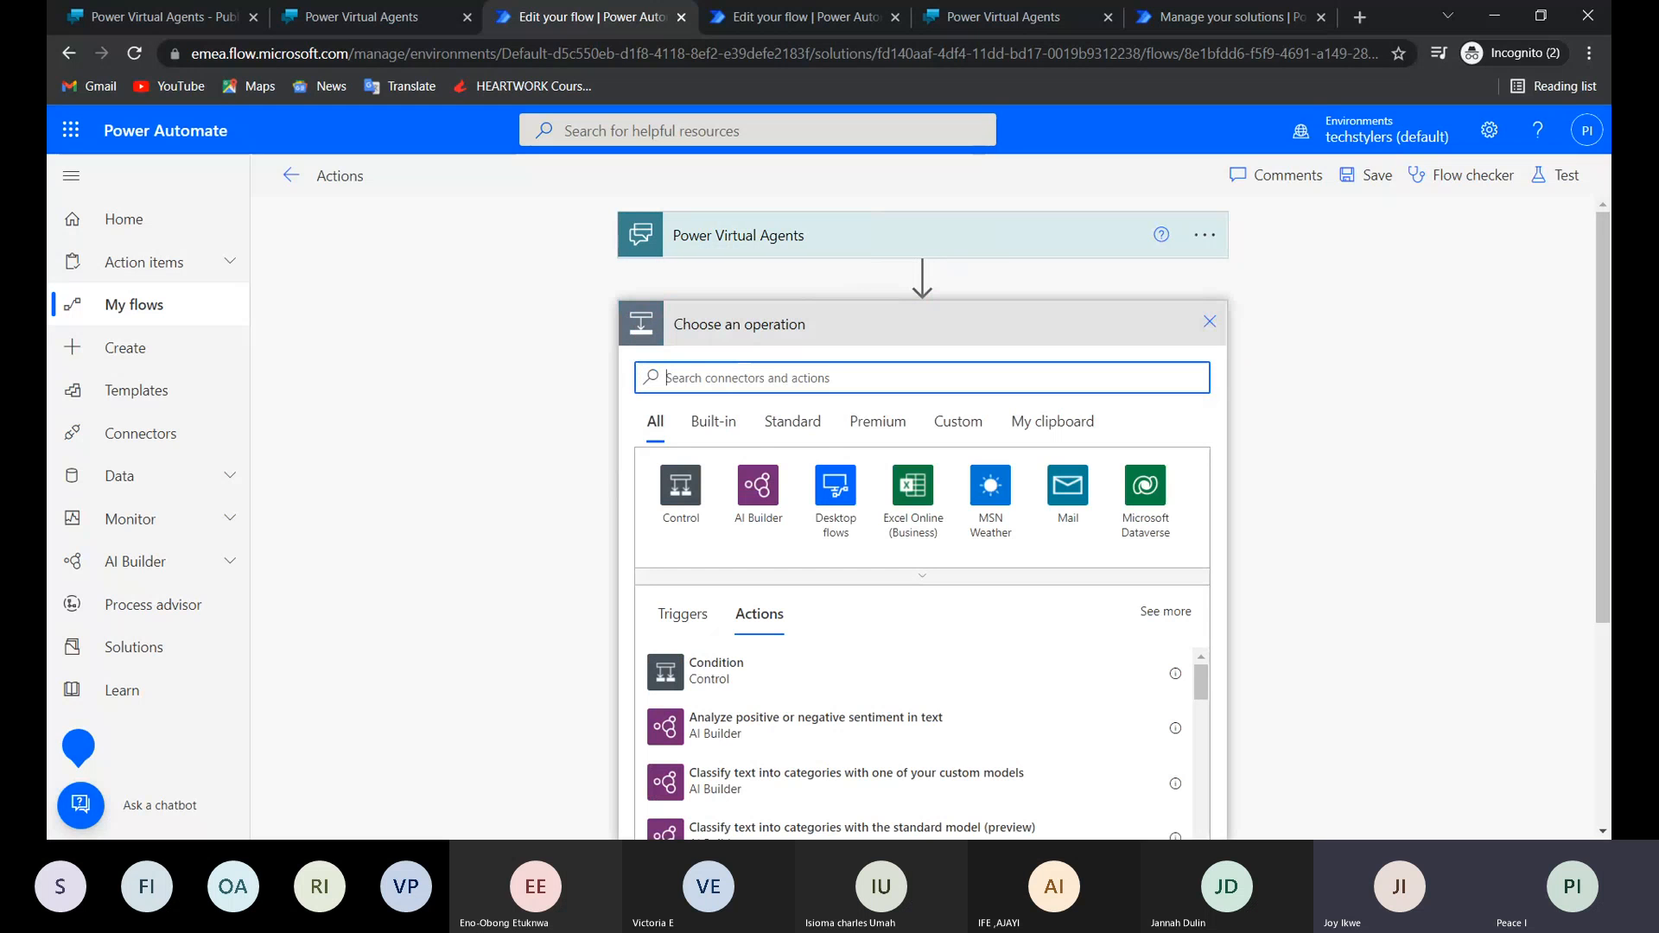
text(ou)
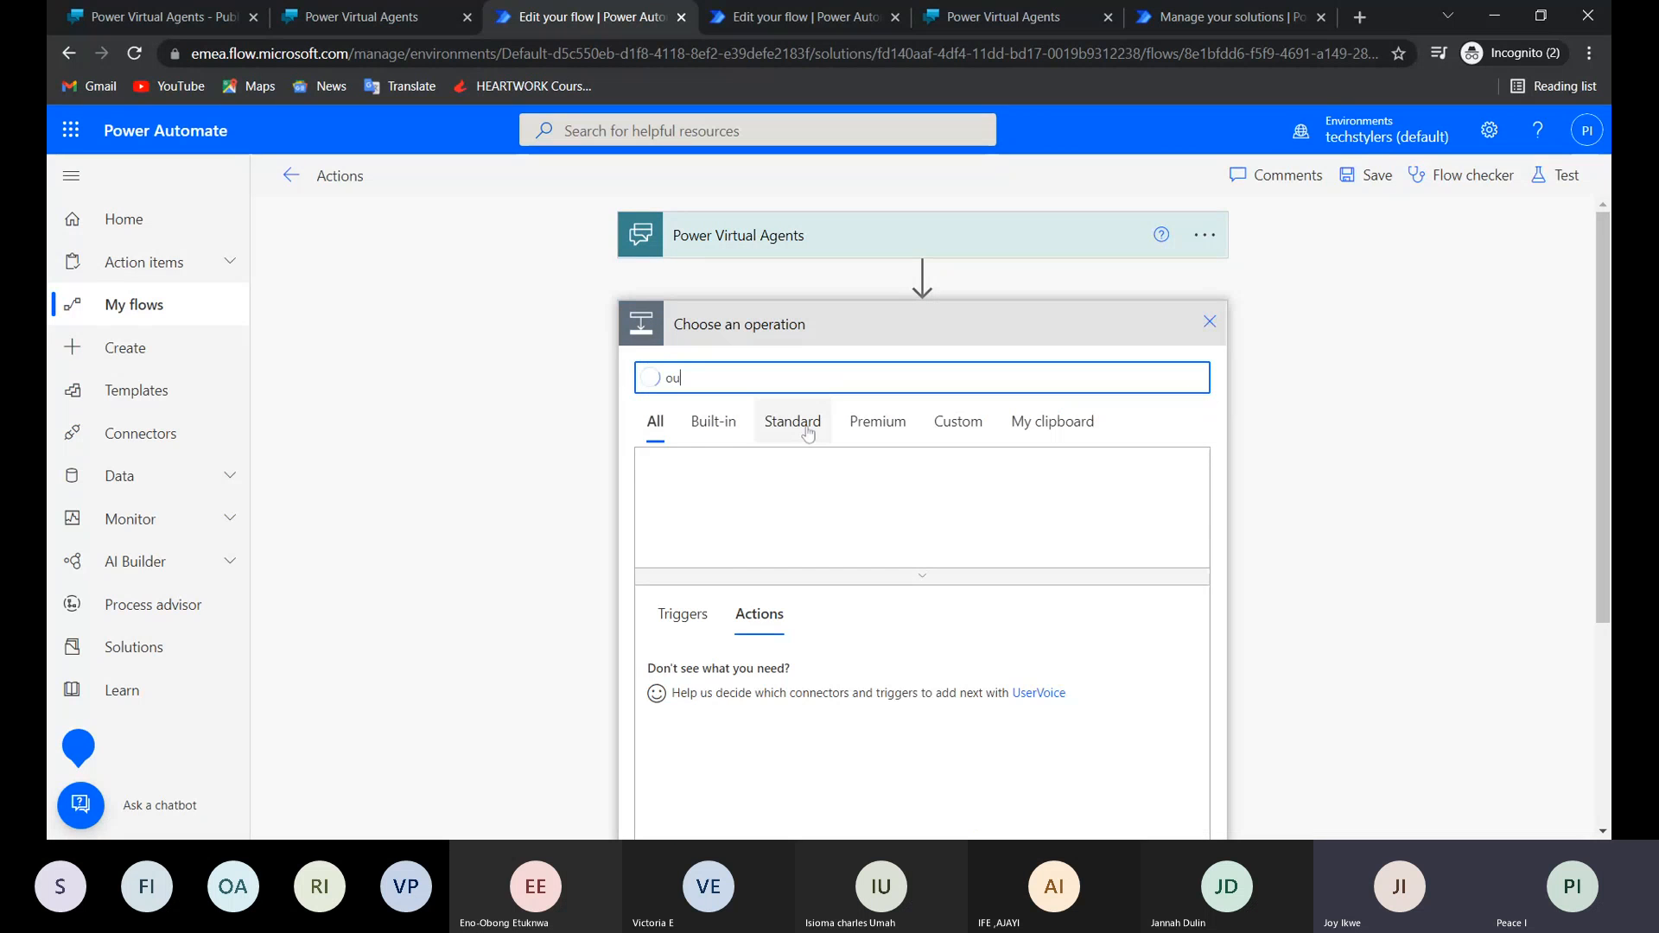
click(749, 494)
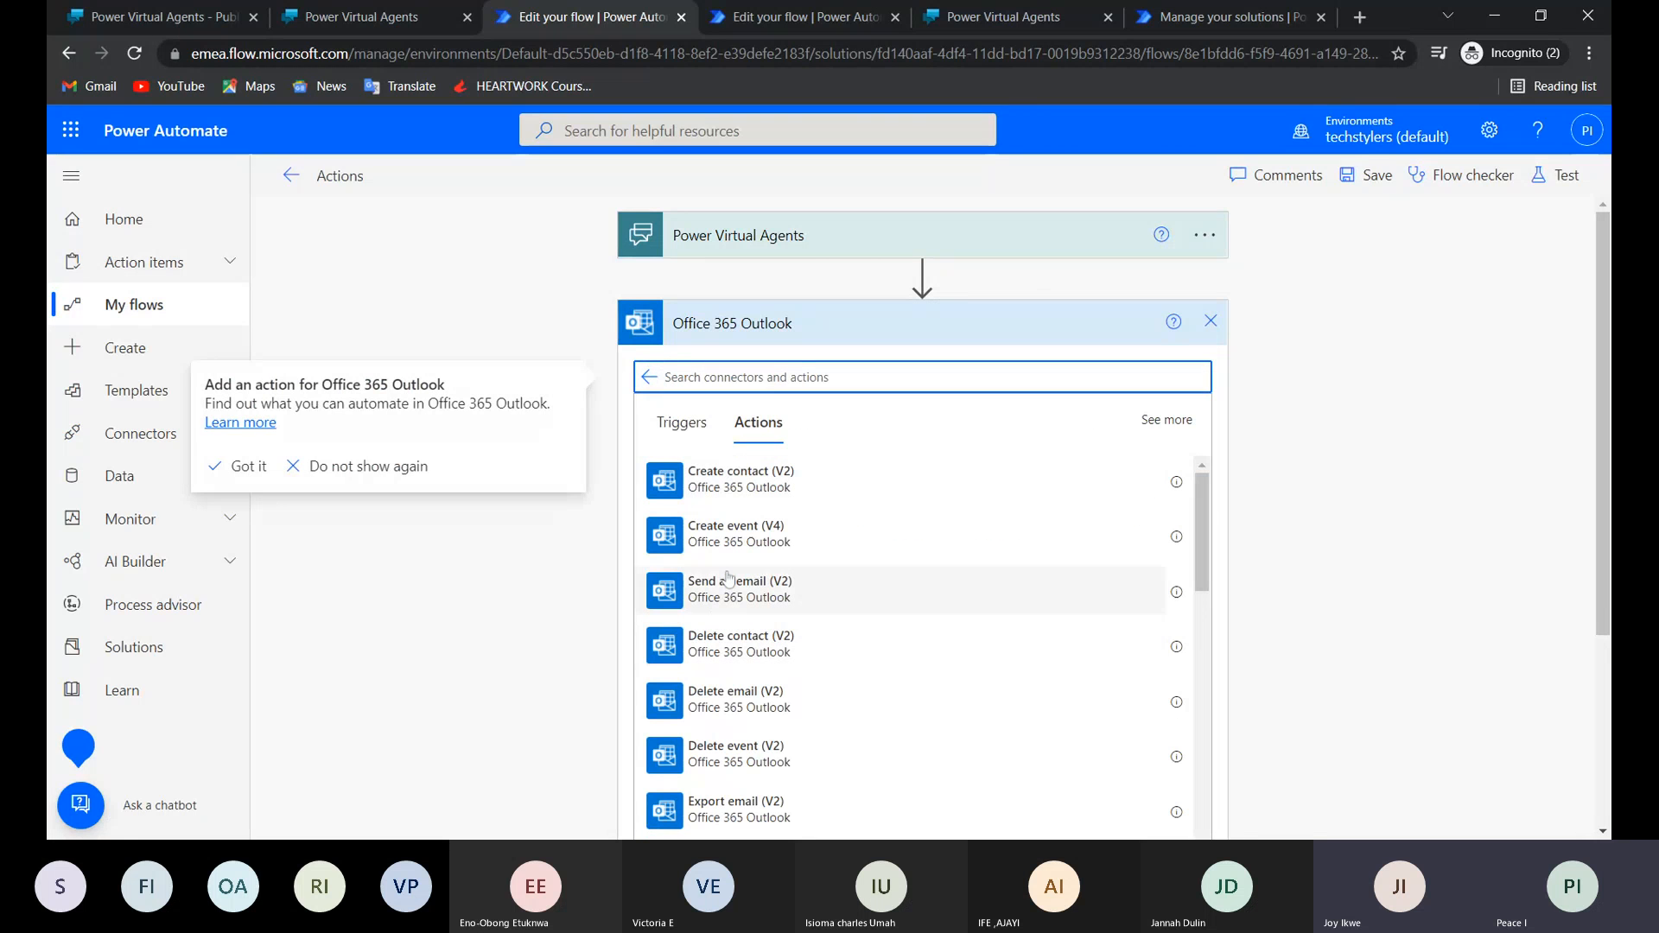
click(728, 580)
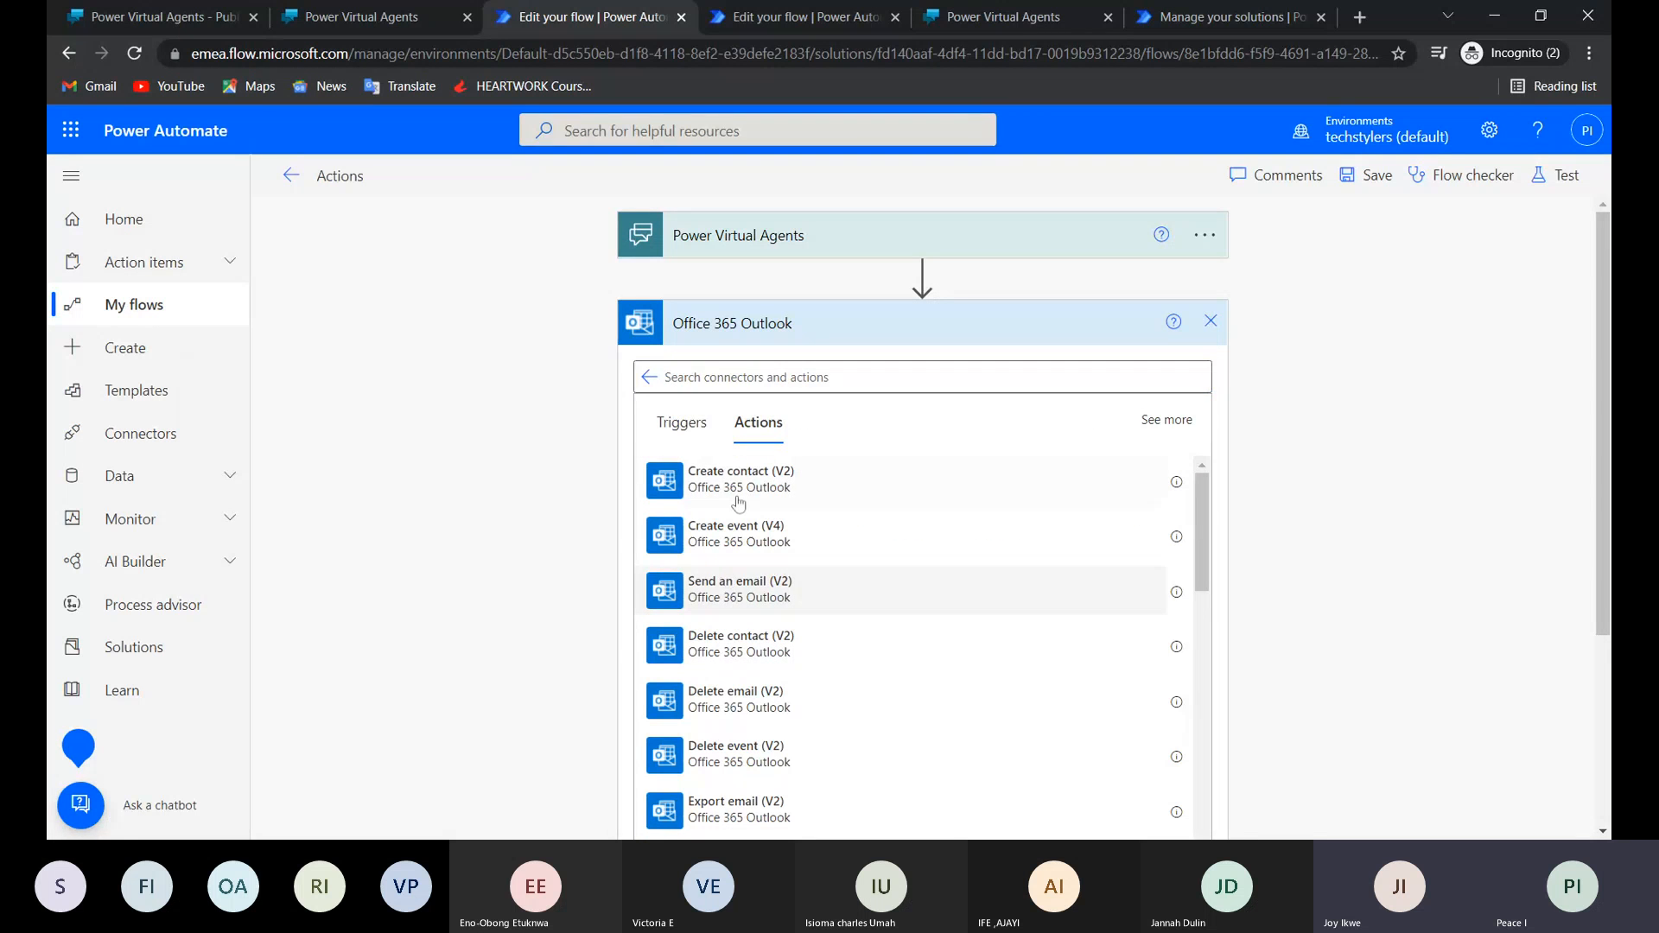
key(ctrl+v)
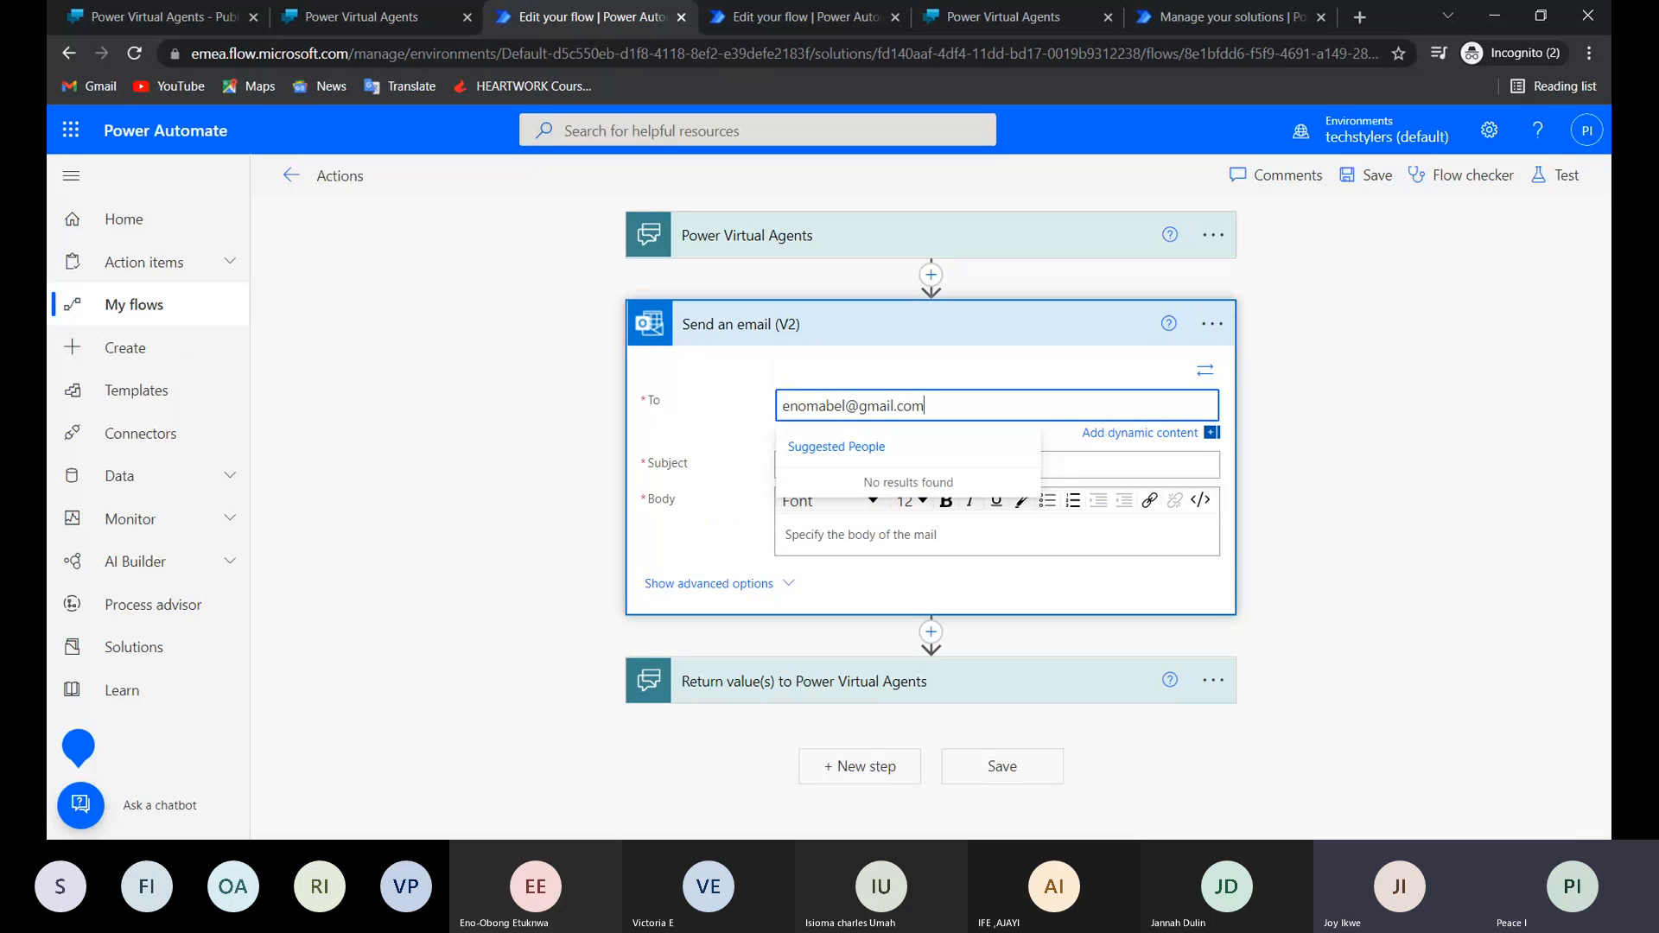
key(Return)
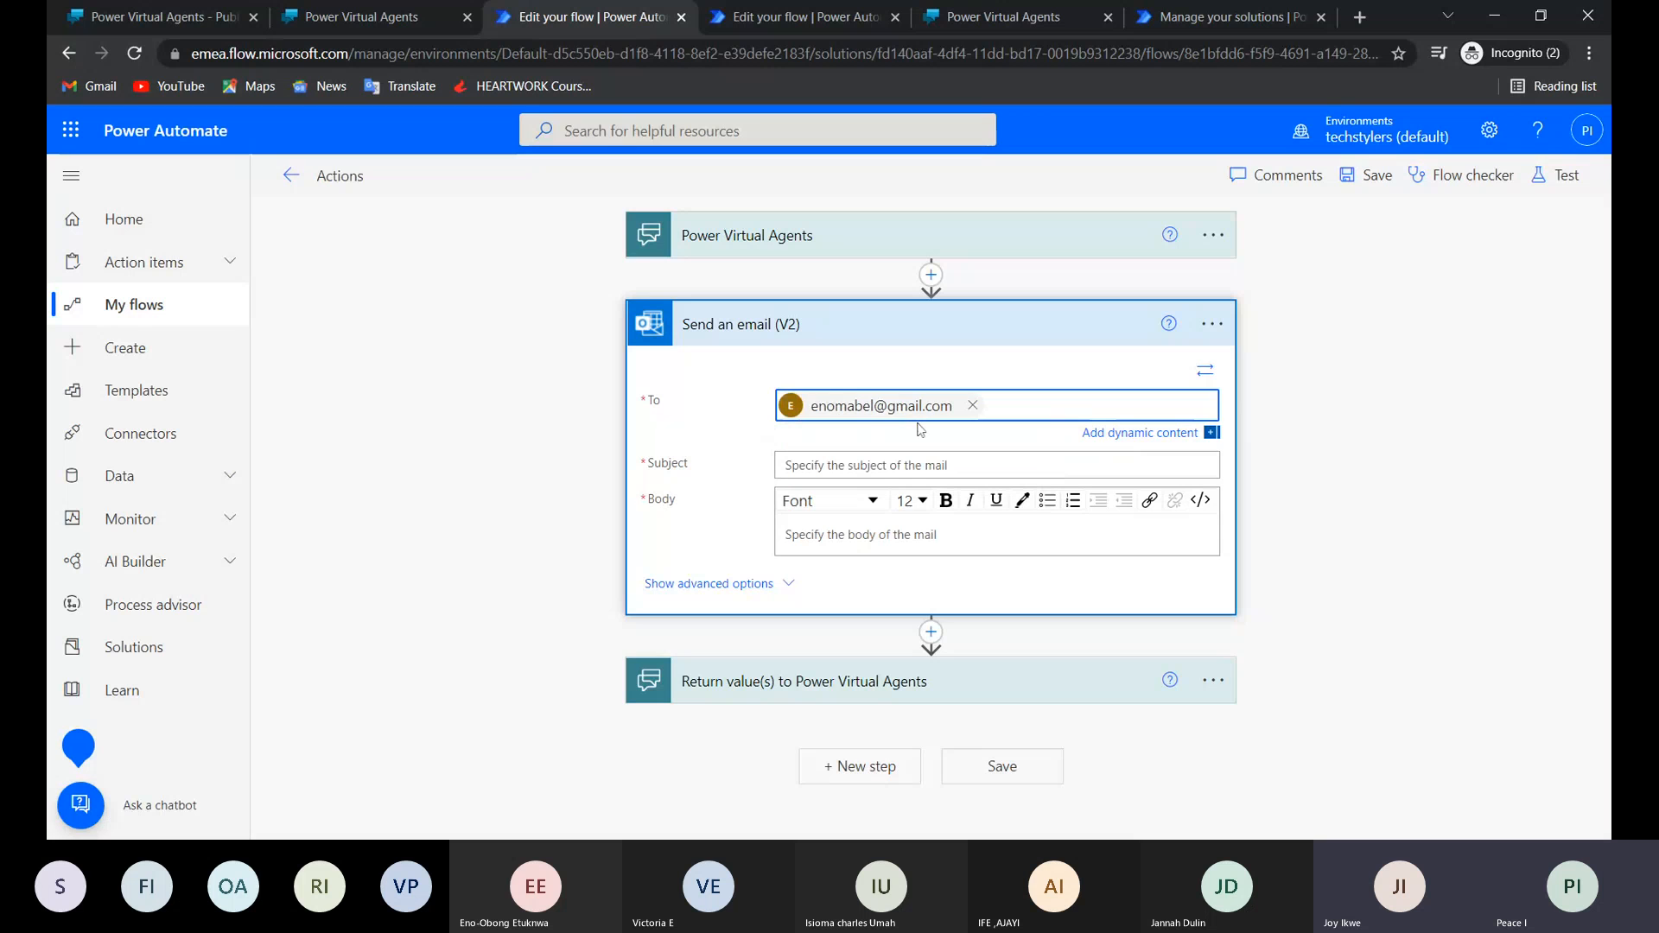
Fill in the Send an email (V2) action with subject "tes" and body "test", and save the Actions flow.
click(907, 474)
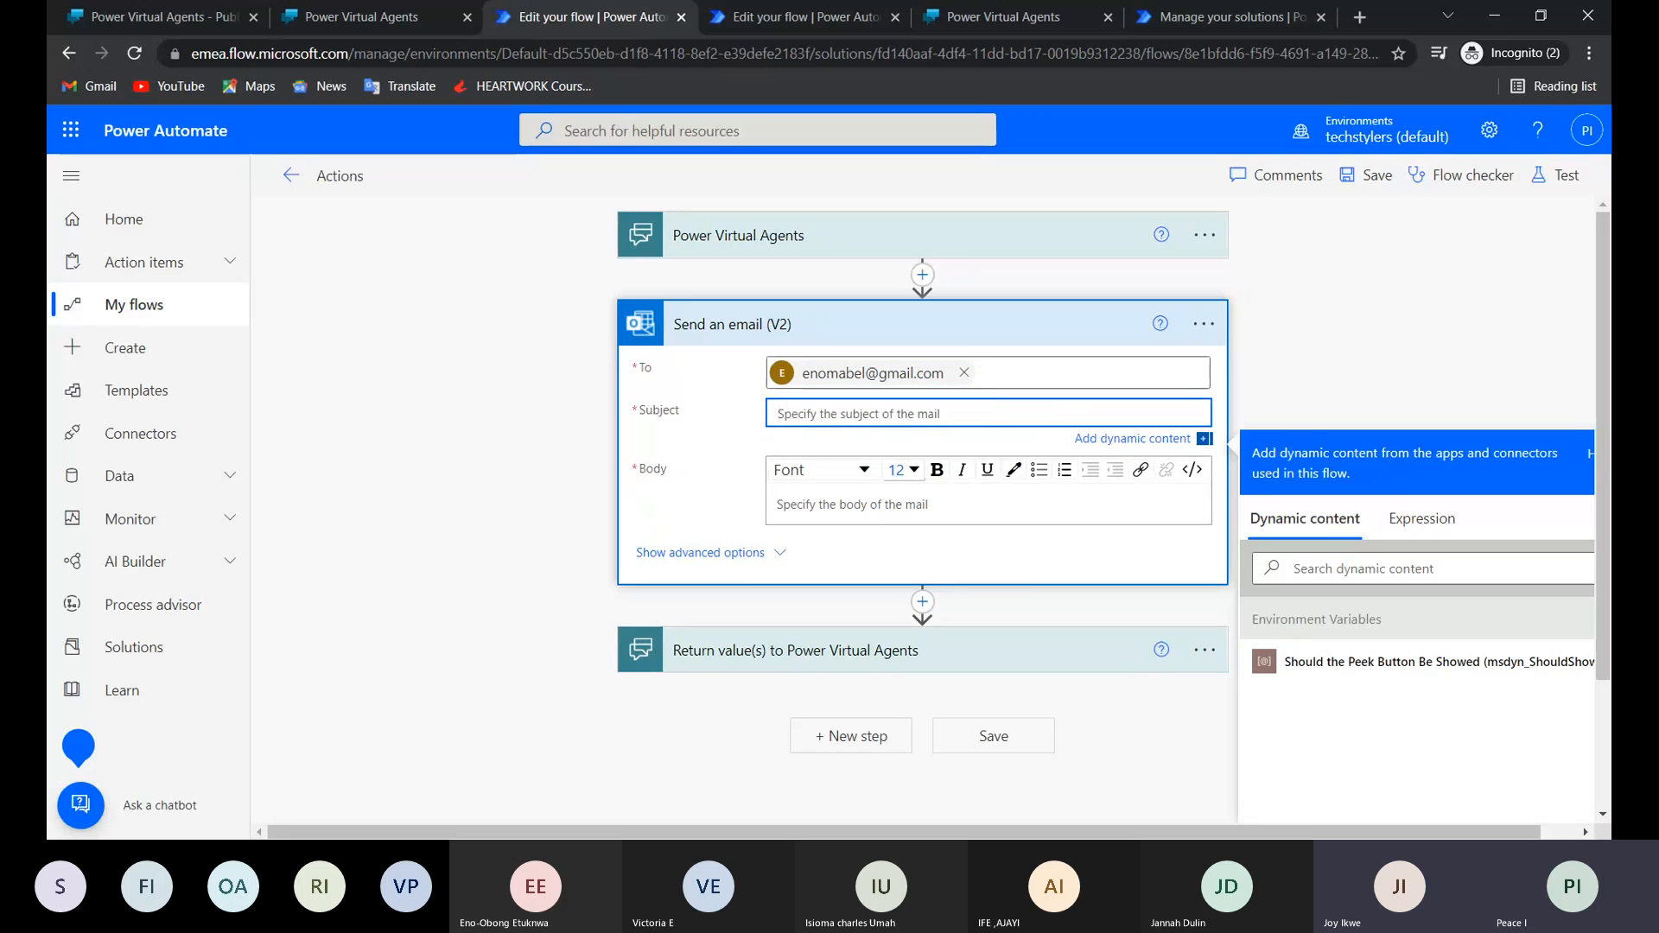
text(tes)
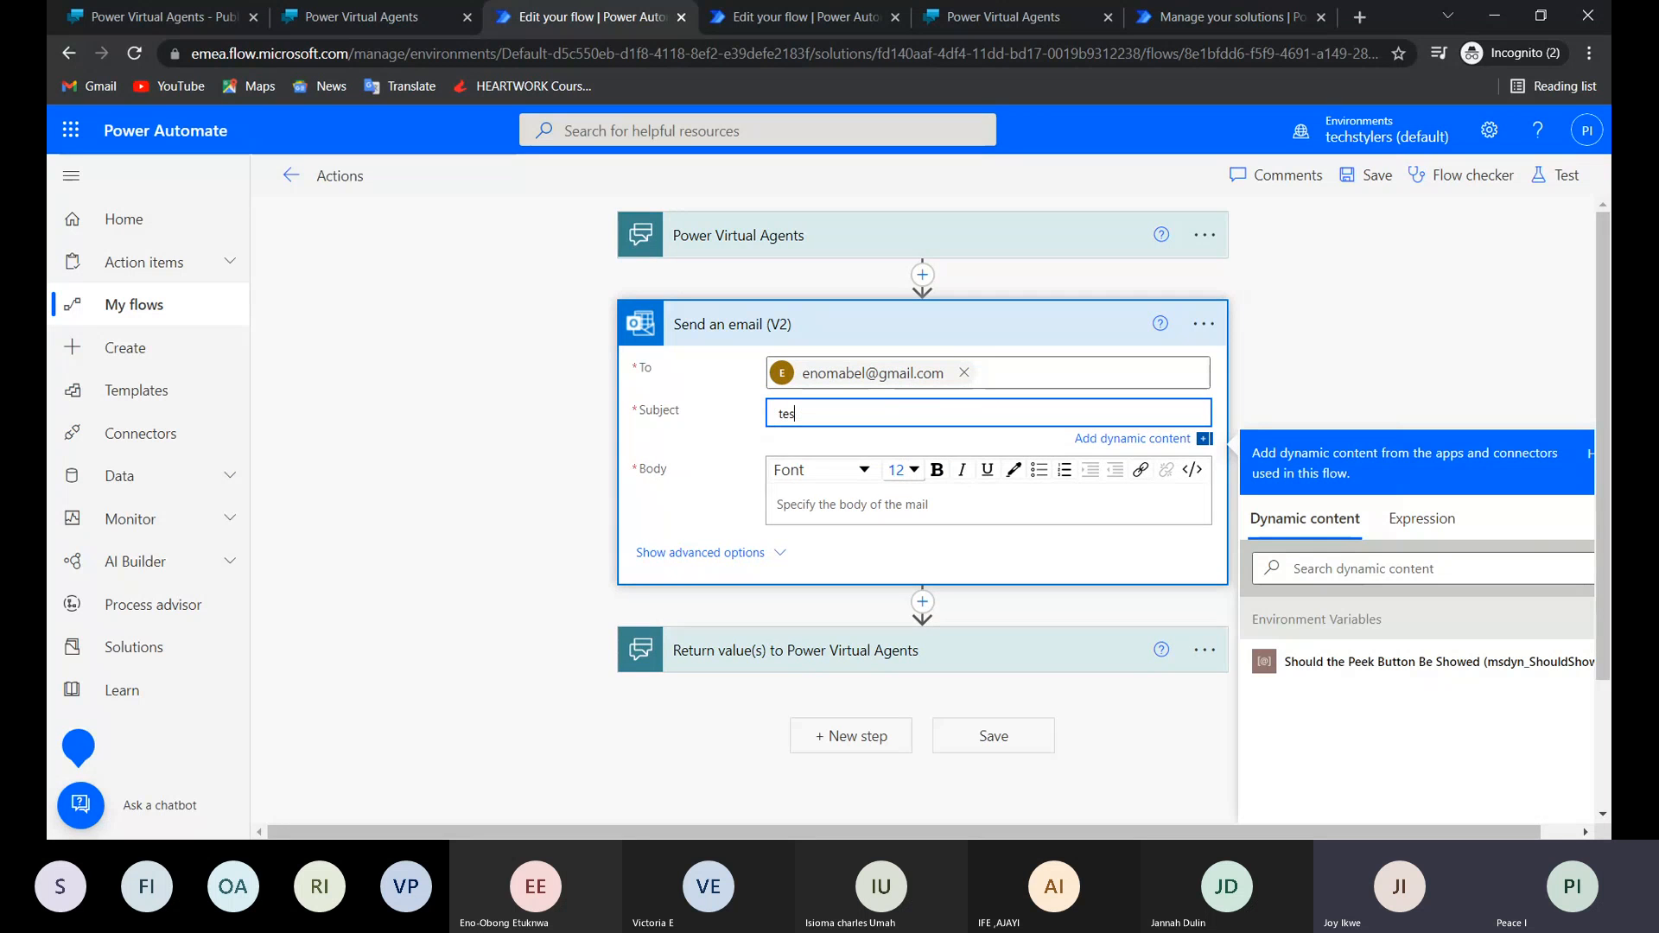
click(907, 504)
text(test)
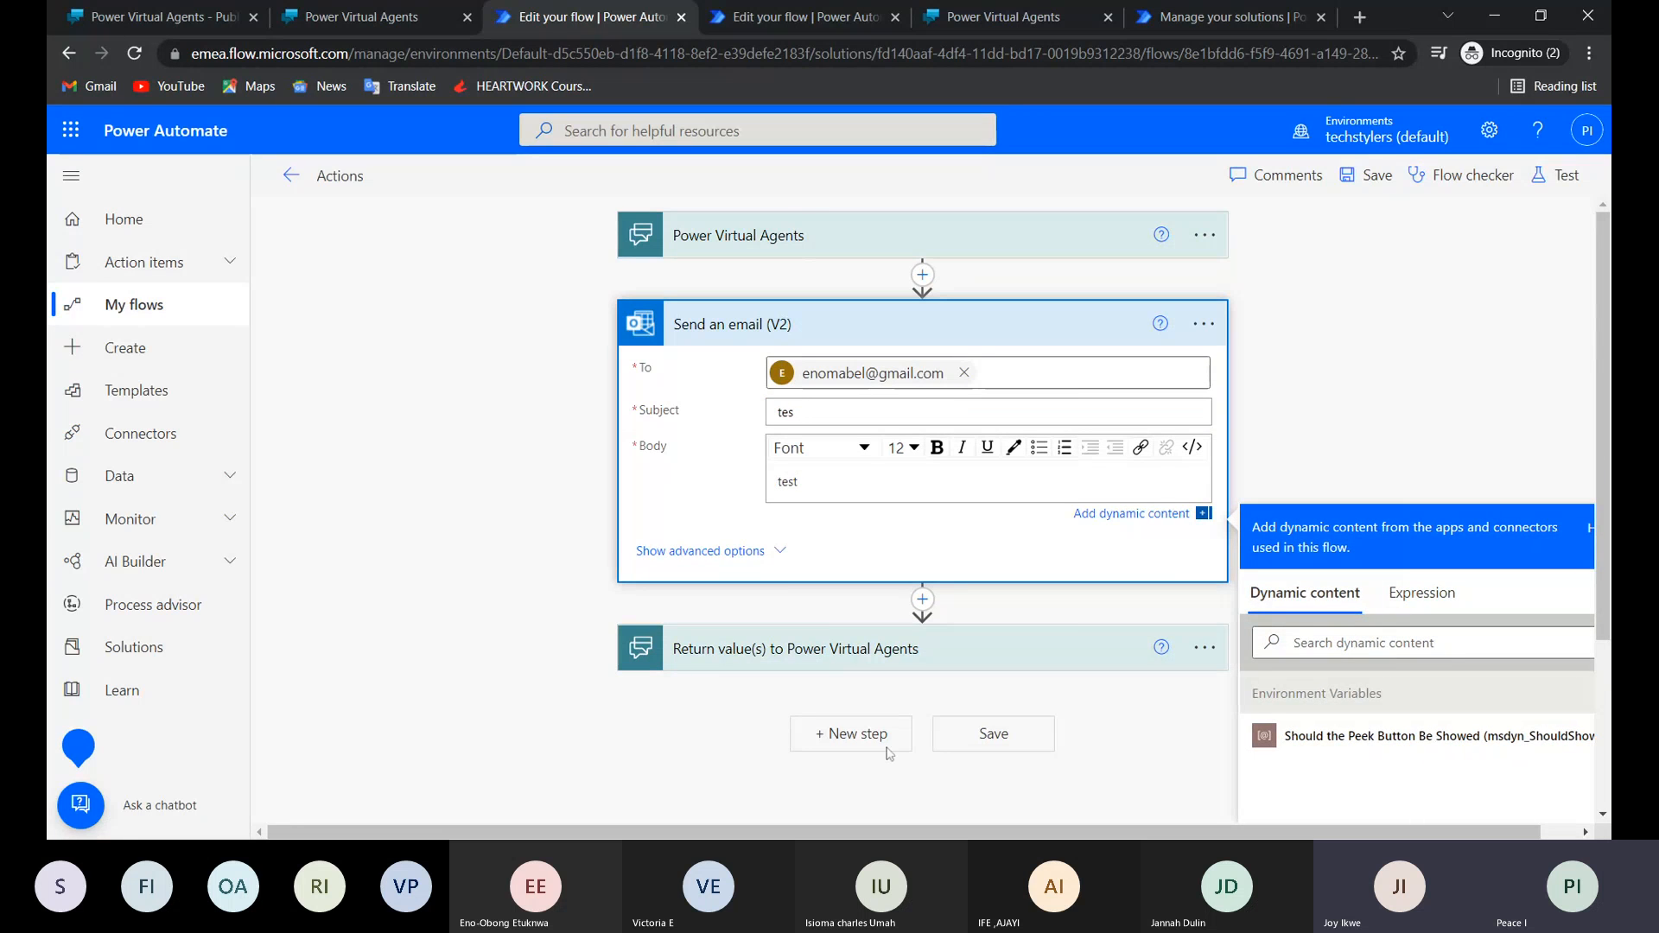
click(955, 745)
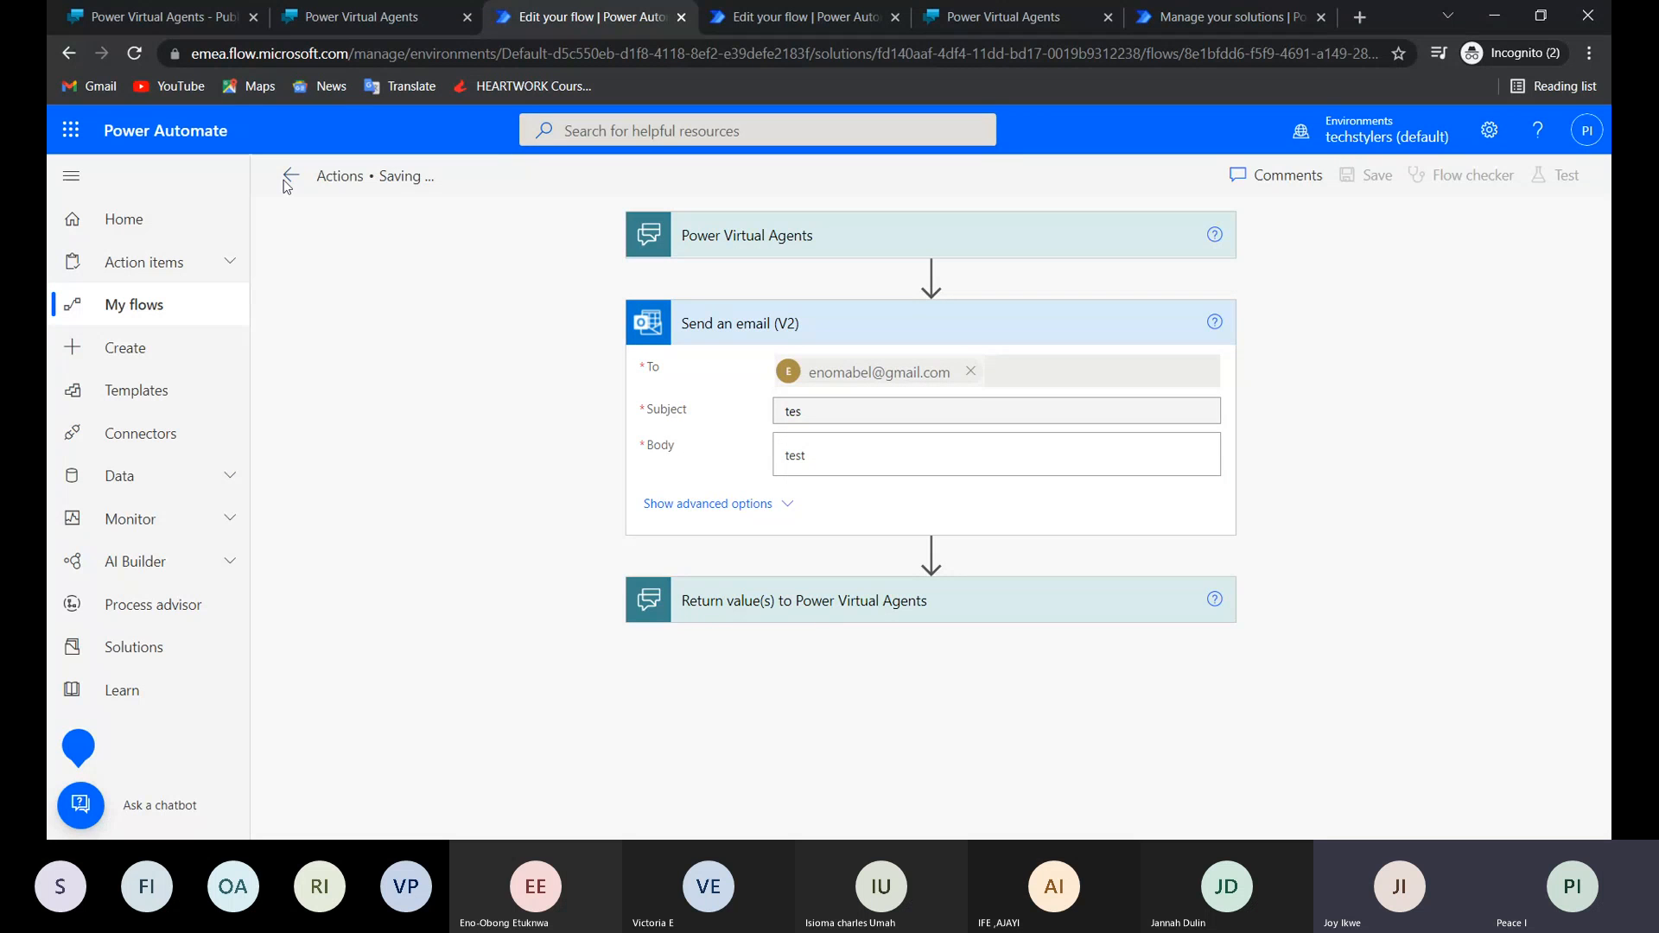
Switch to Lily in Power Virtual Agents, open the Test topic and delete its Actions flow node.
click(156, 19)
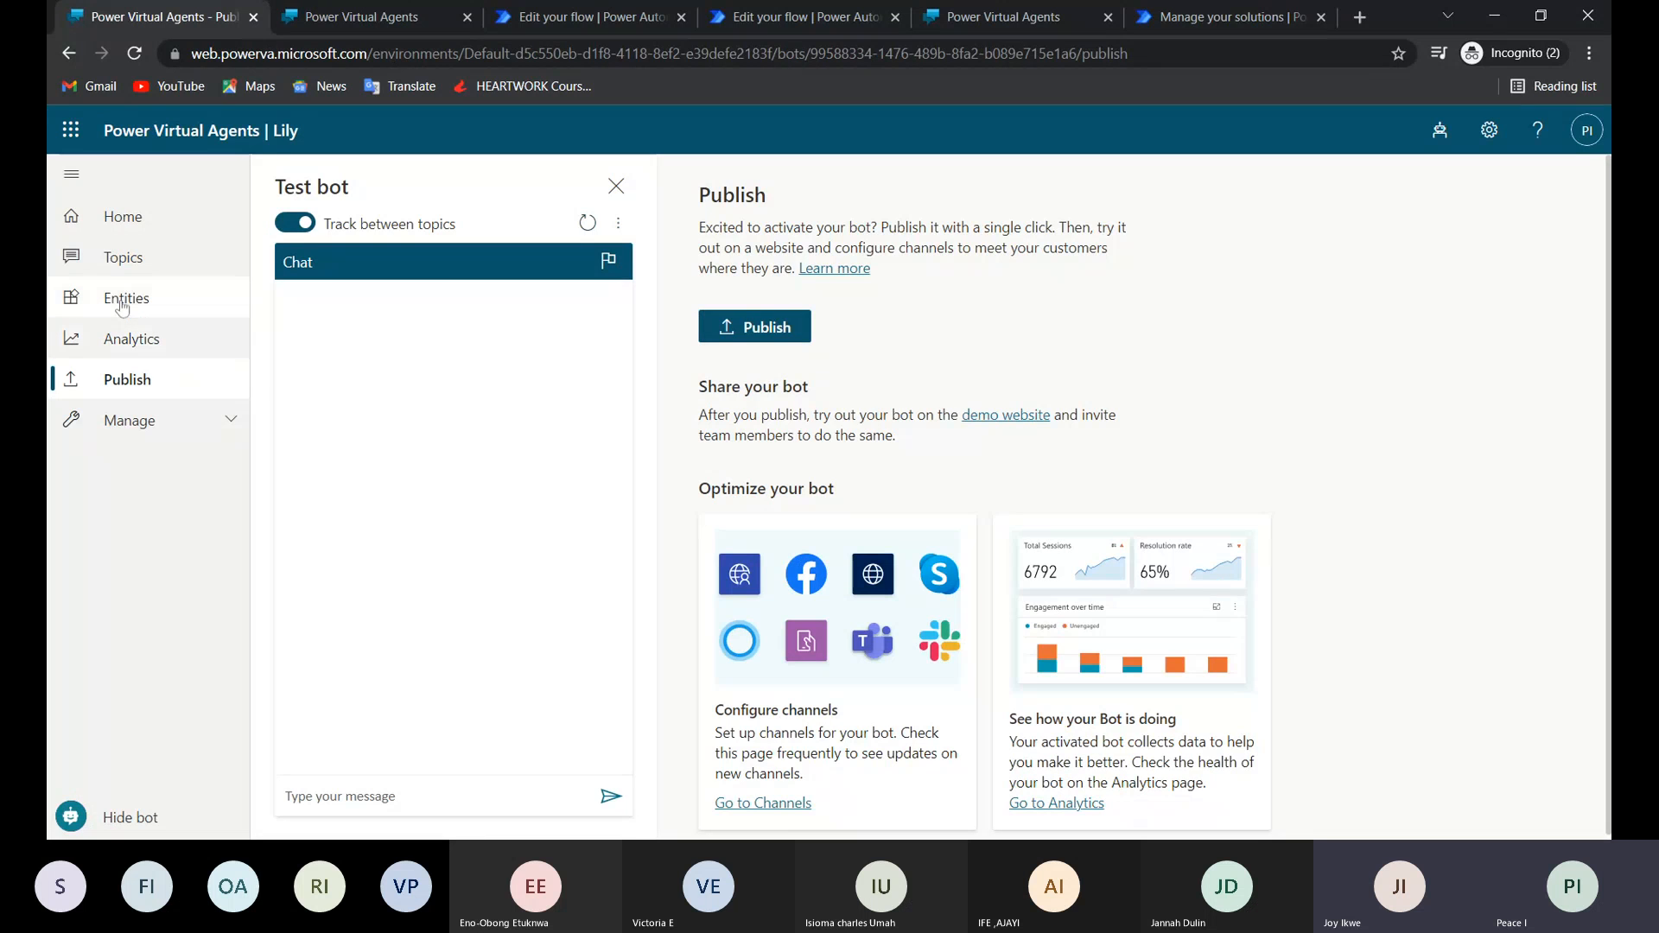
click(127, 258)
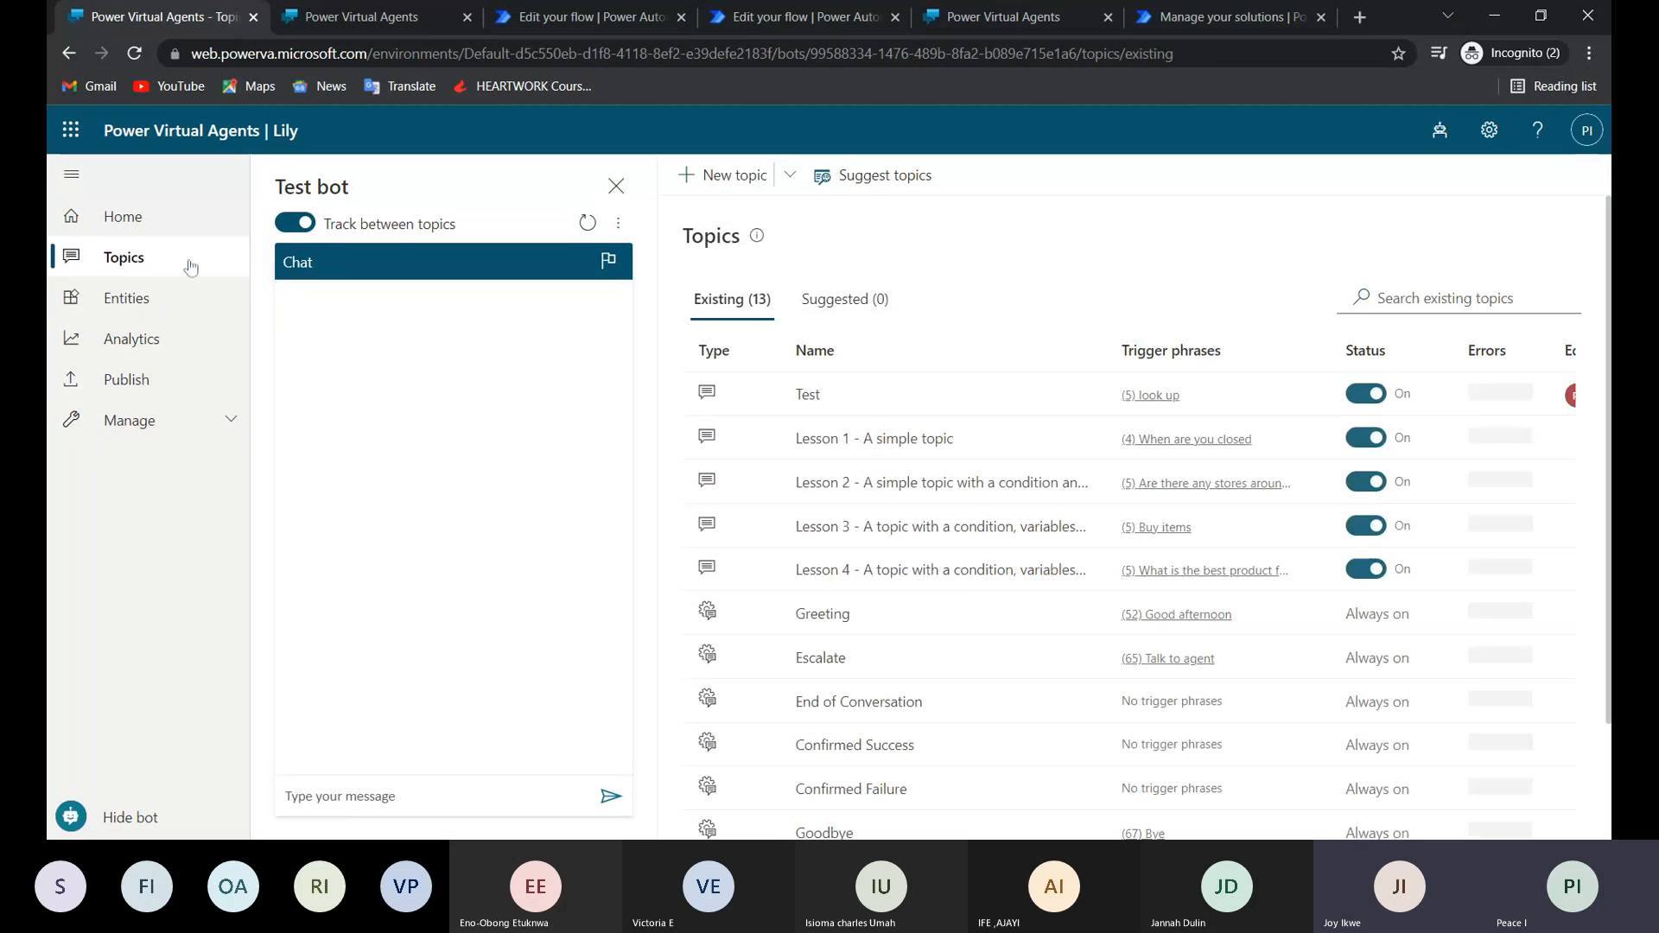
click(808, 396)
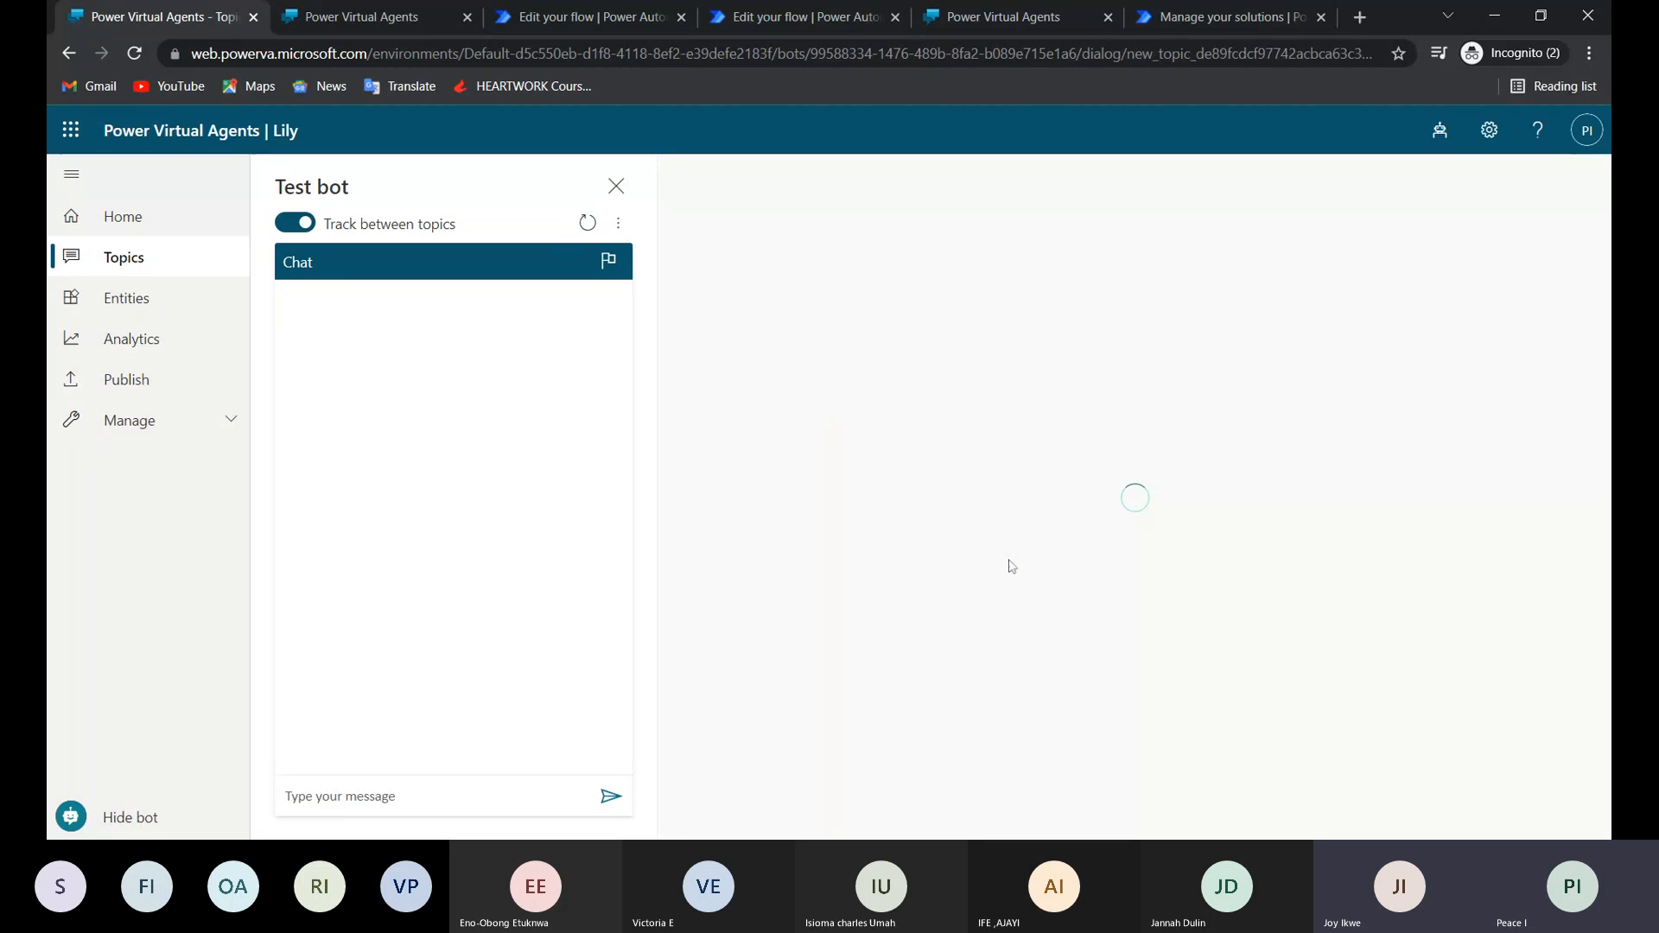
scroll(1012, 567, down, 3)
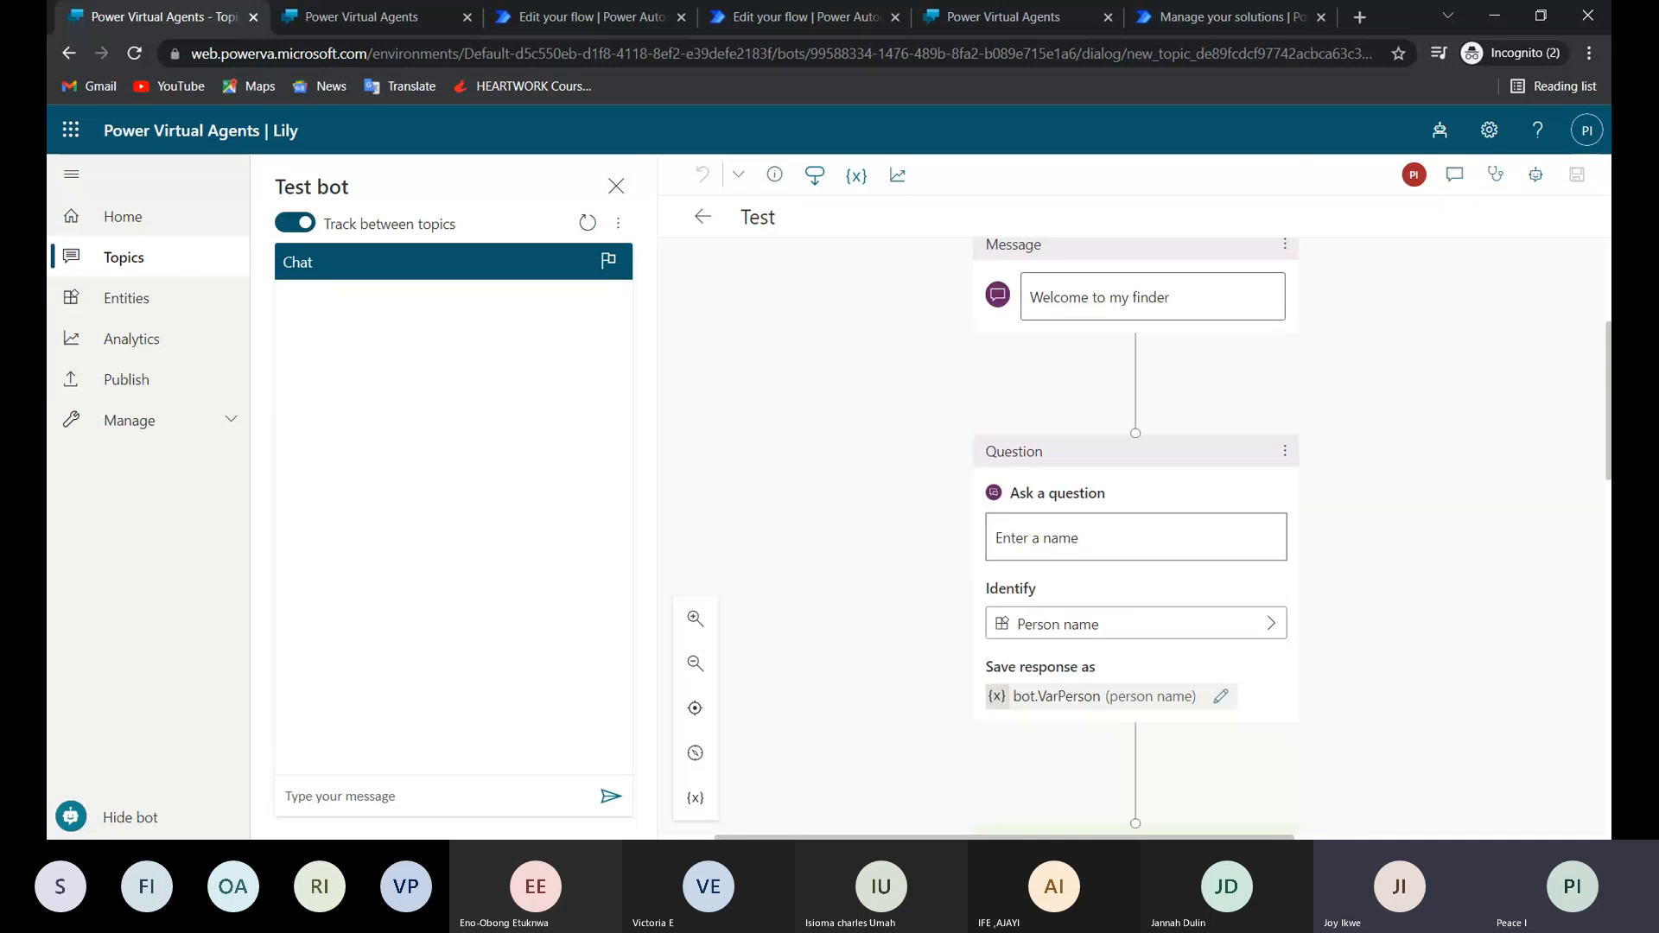
scroll(1135, 535, down, 8)
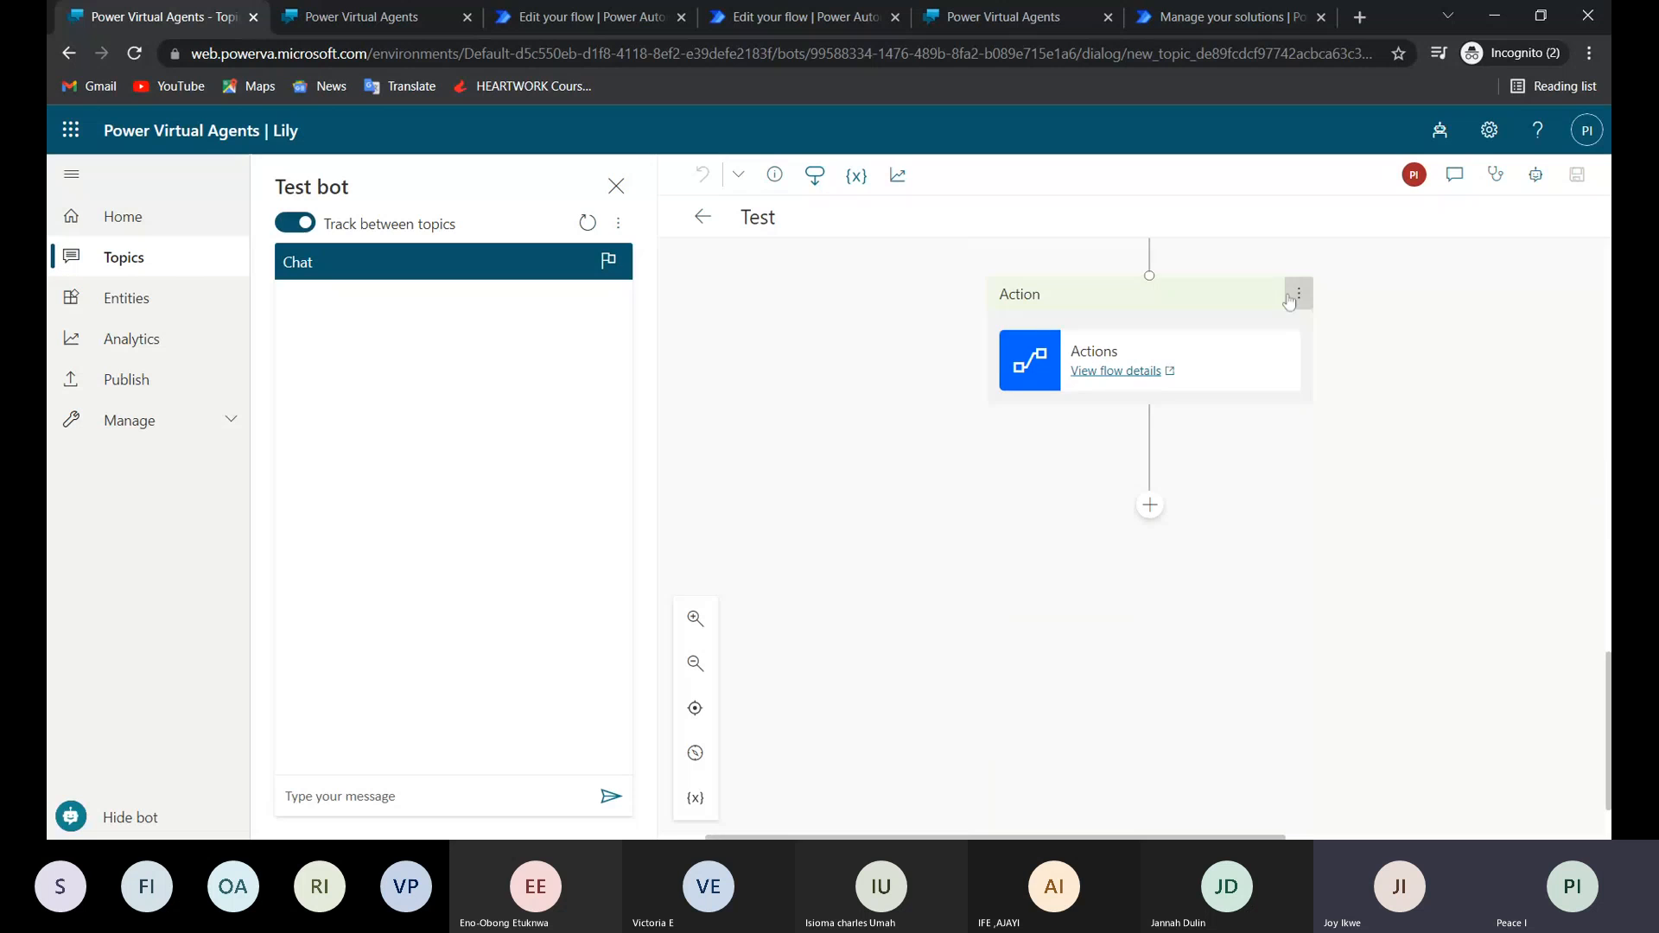
click(1298, 294)
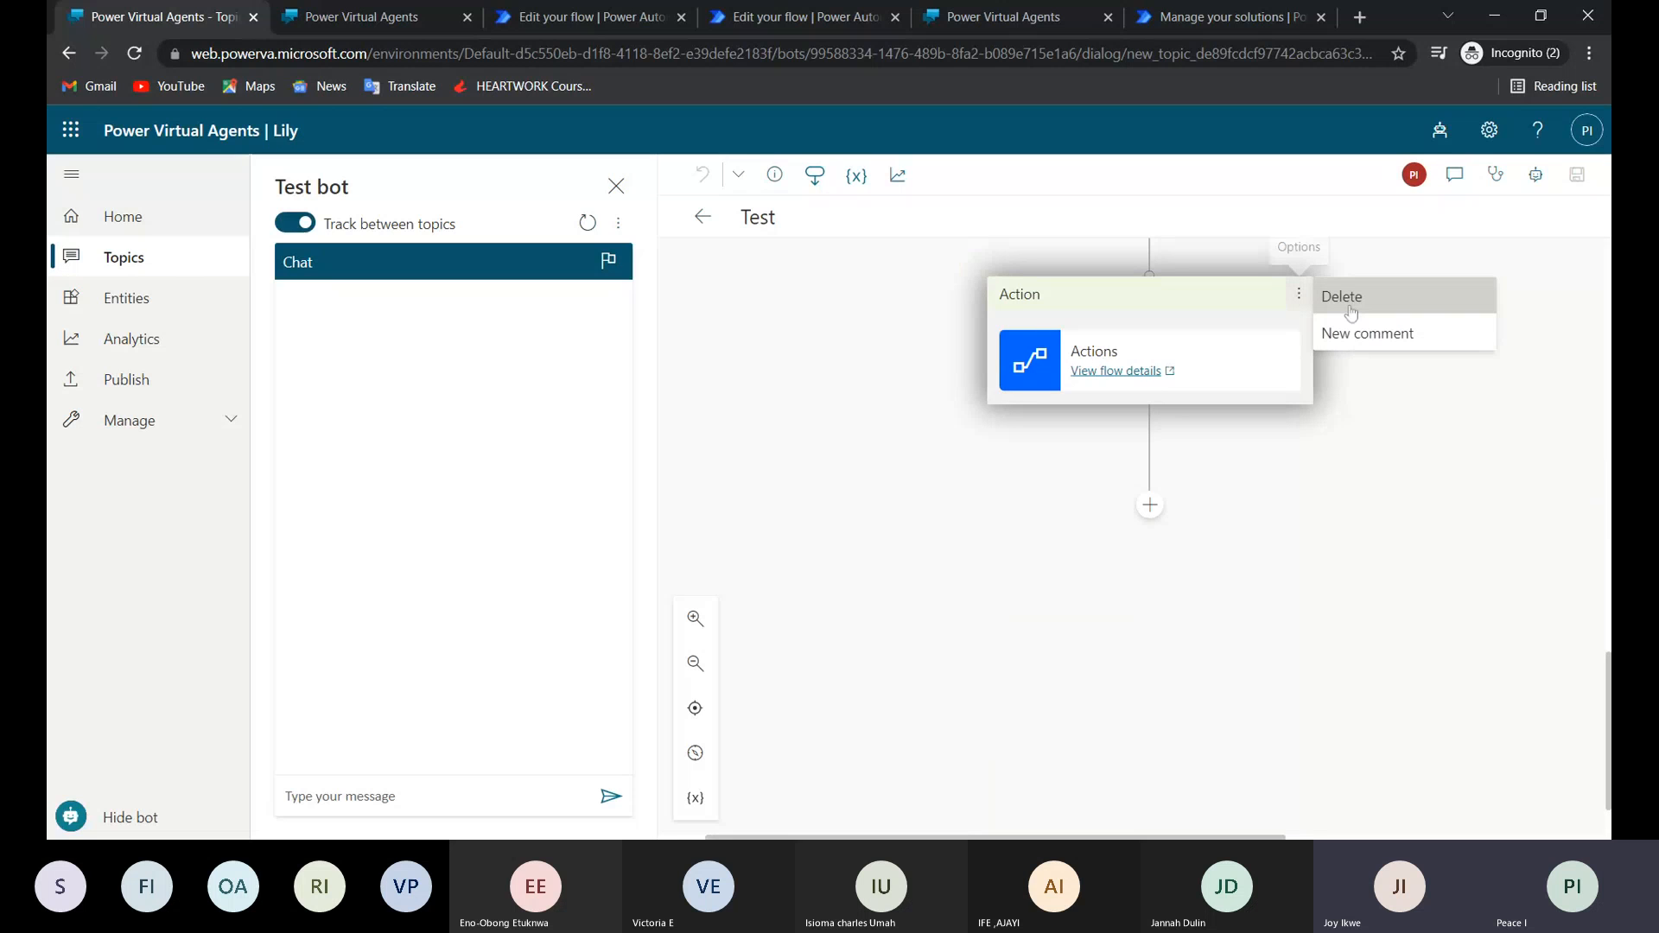
click(1344, 297)
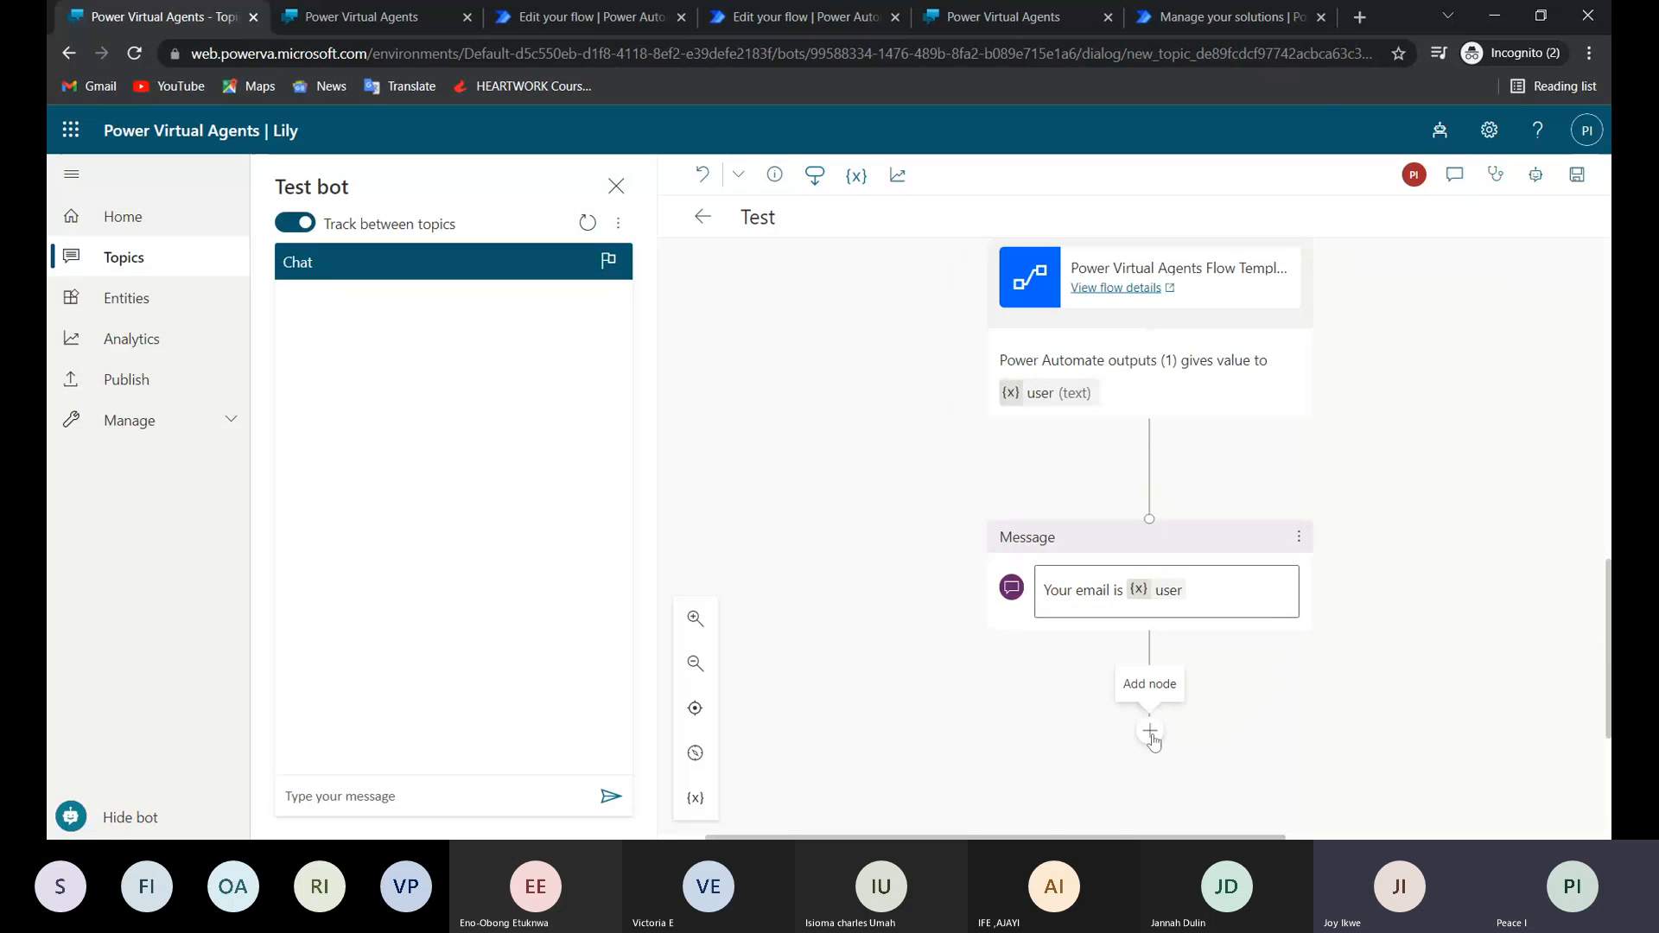
Add a call to the Actions flow after the "Your email is" message and save the Test topic.
click(1150, 731)
mouse_move(1126, 594)
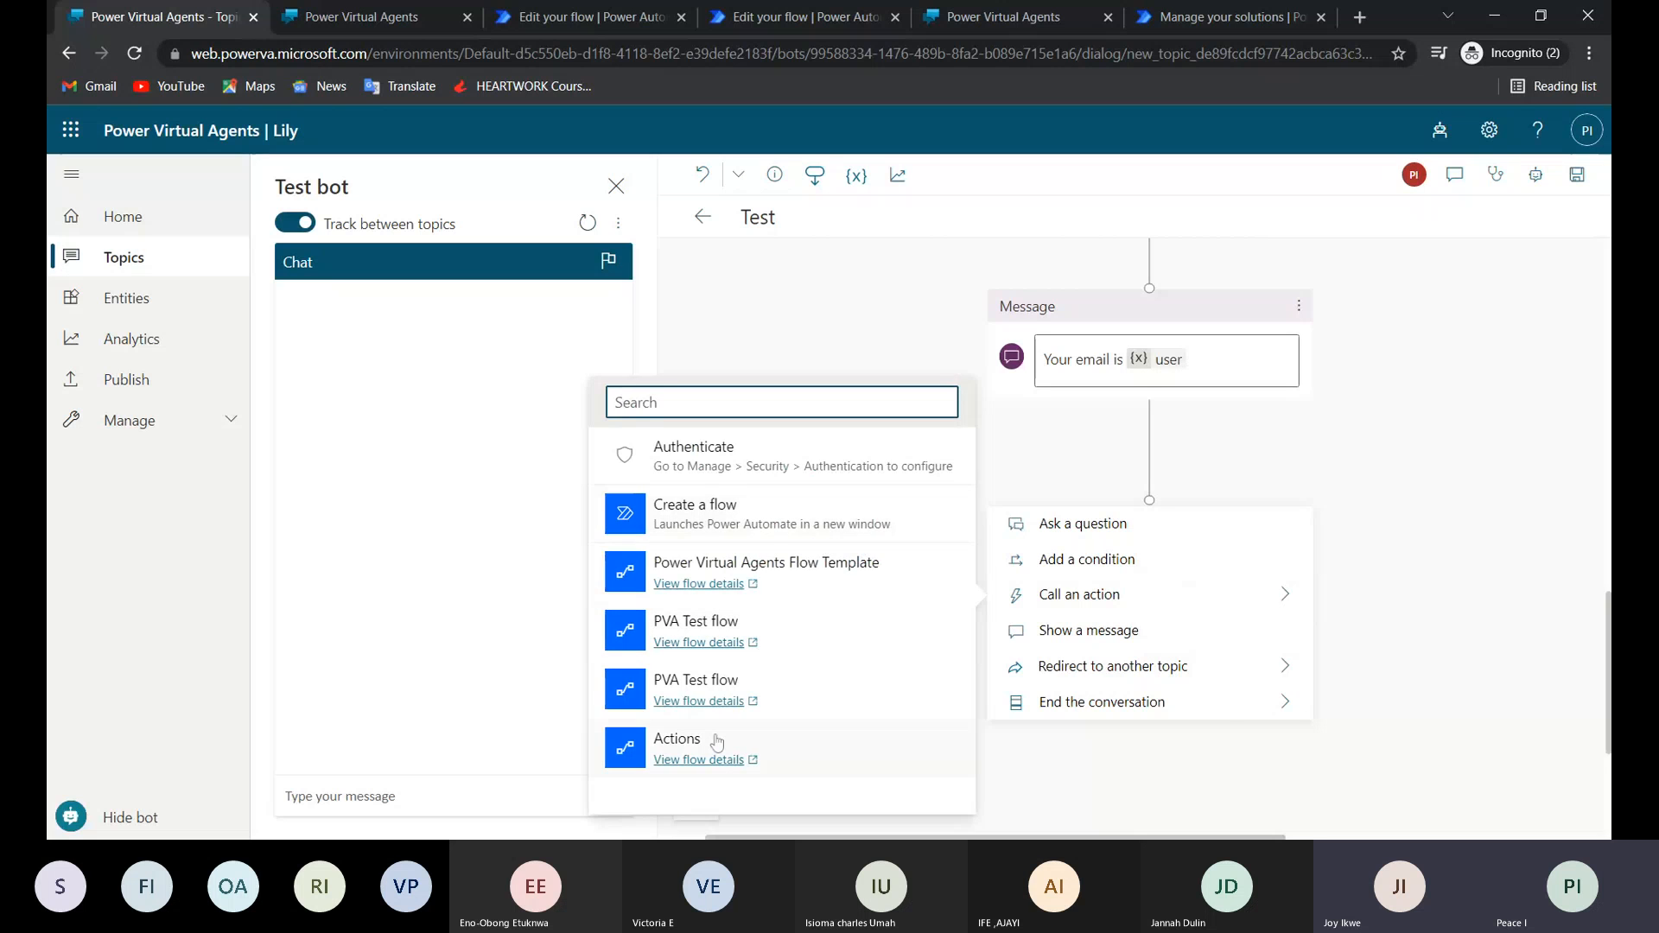
click(716, 741)
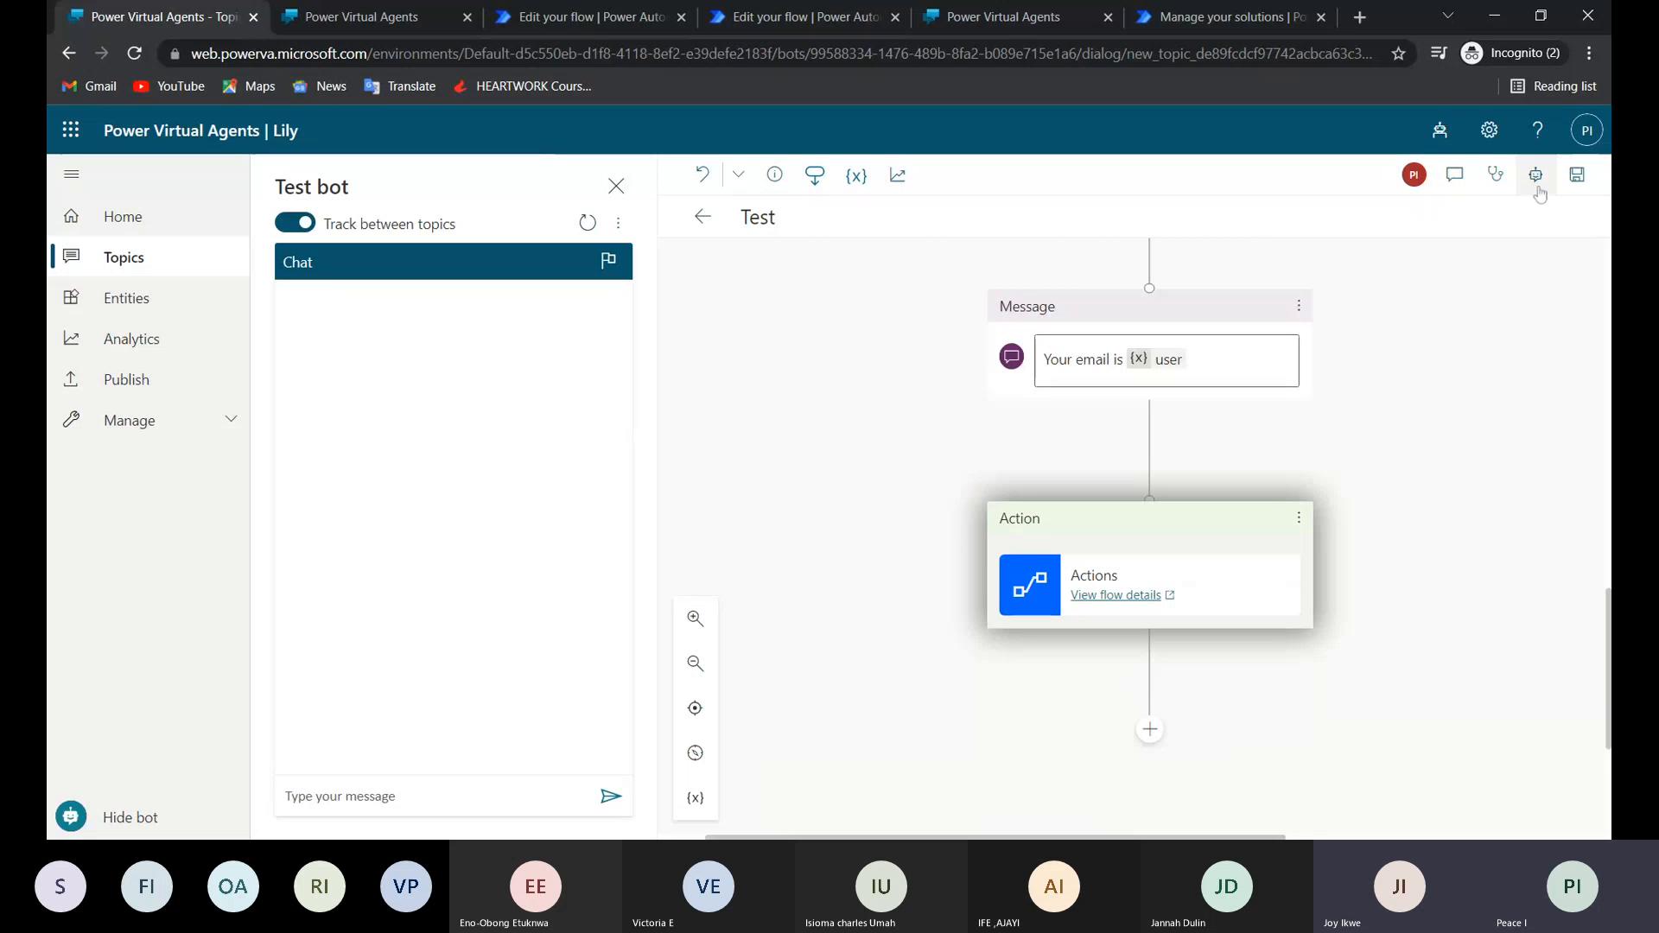
click(1576, 177)
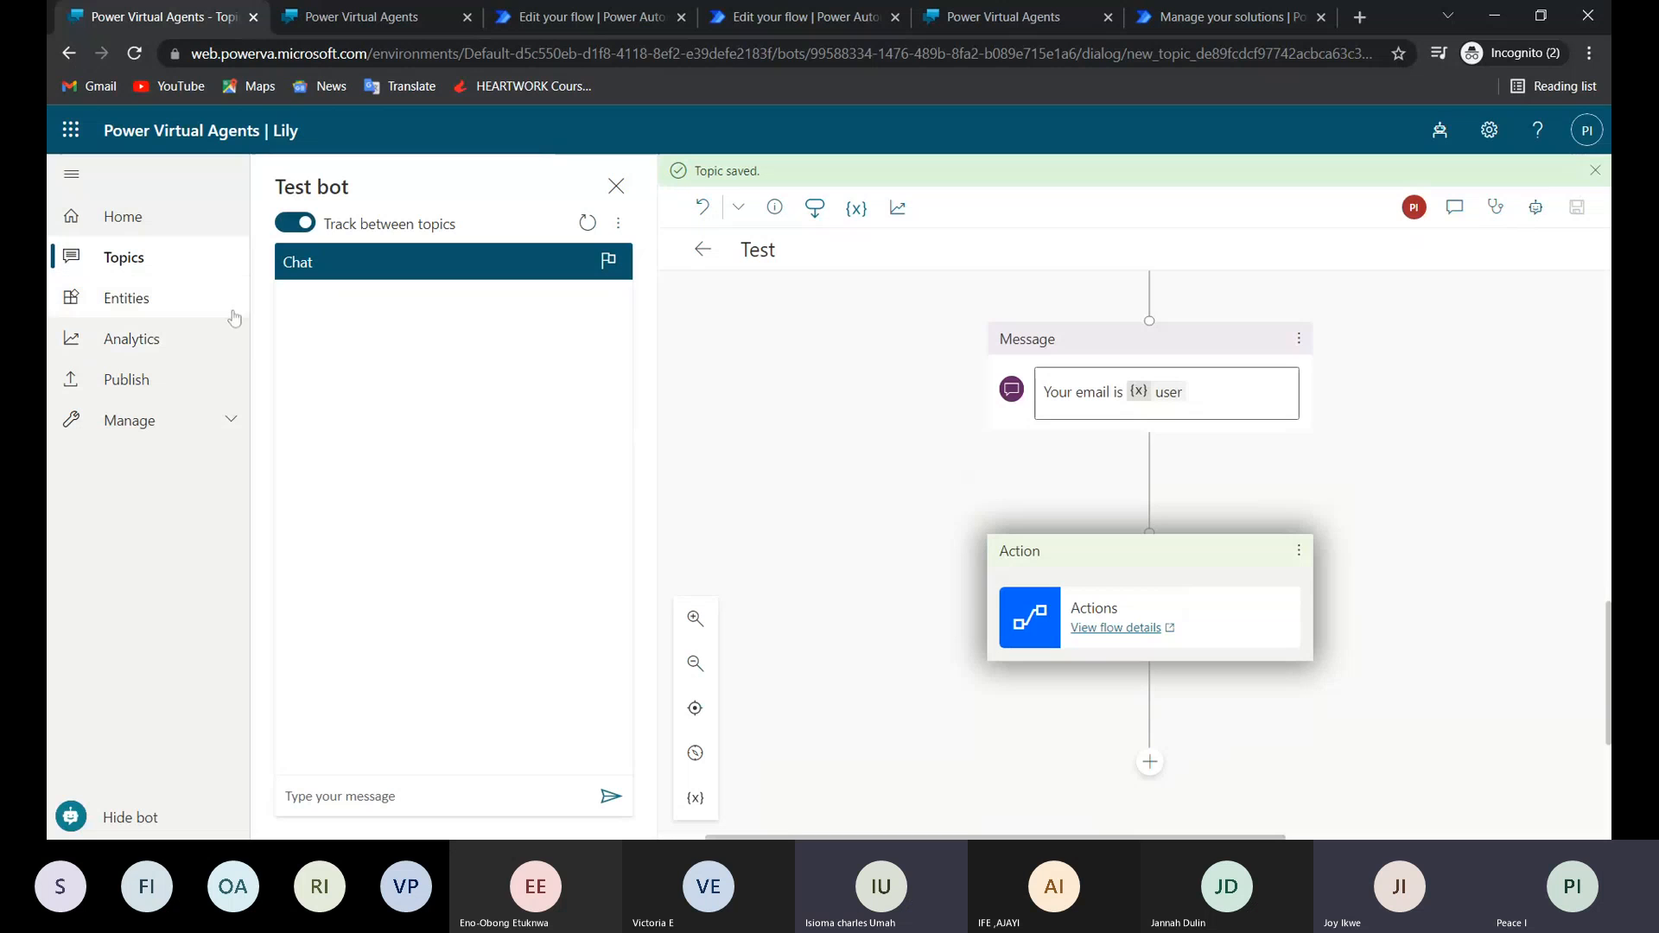
Publish Lily's latest content and open the bot's demo website.
click(173, 368)
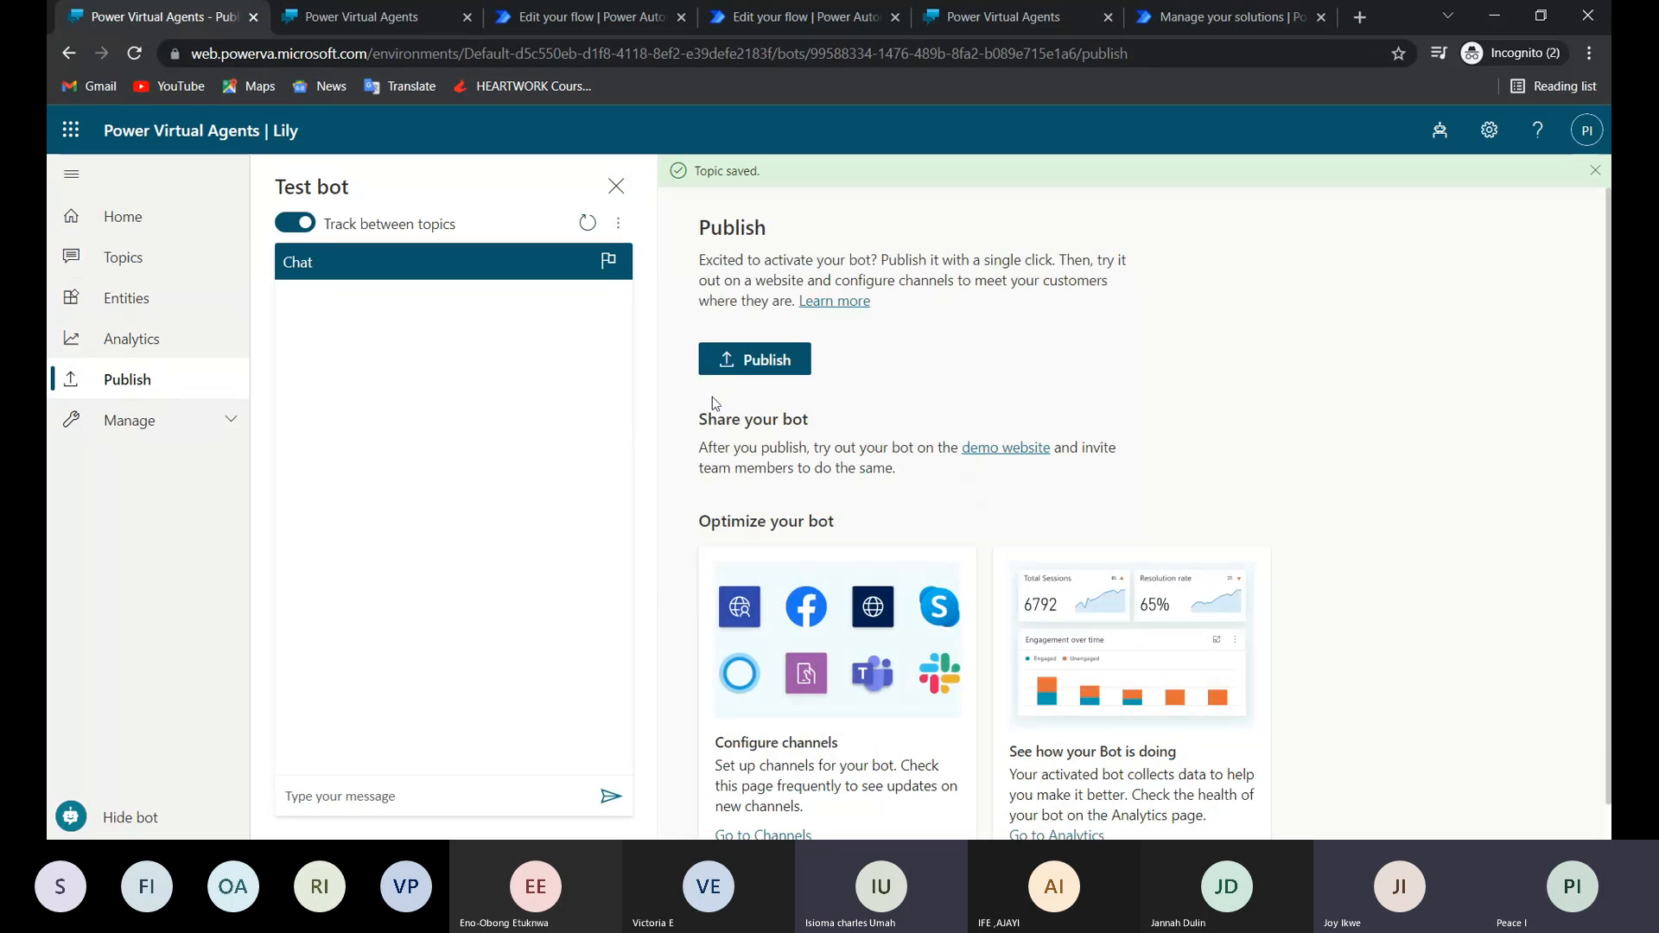
click(749, 361)
click(846, 513)
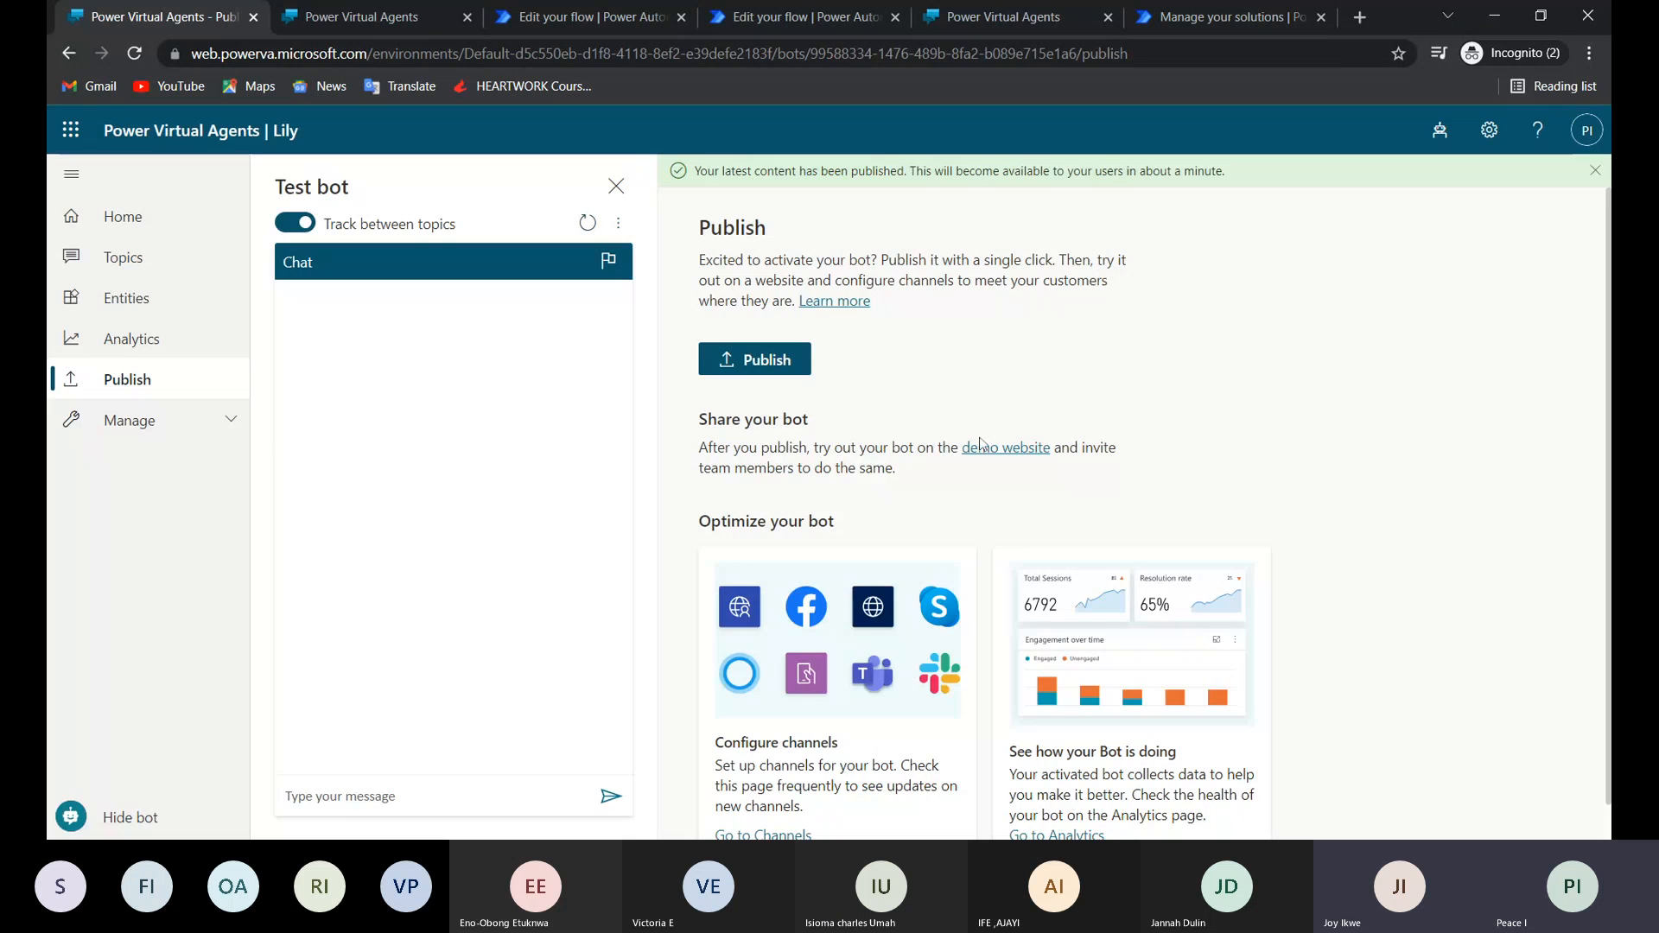
click(983, 448)
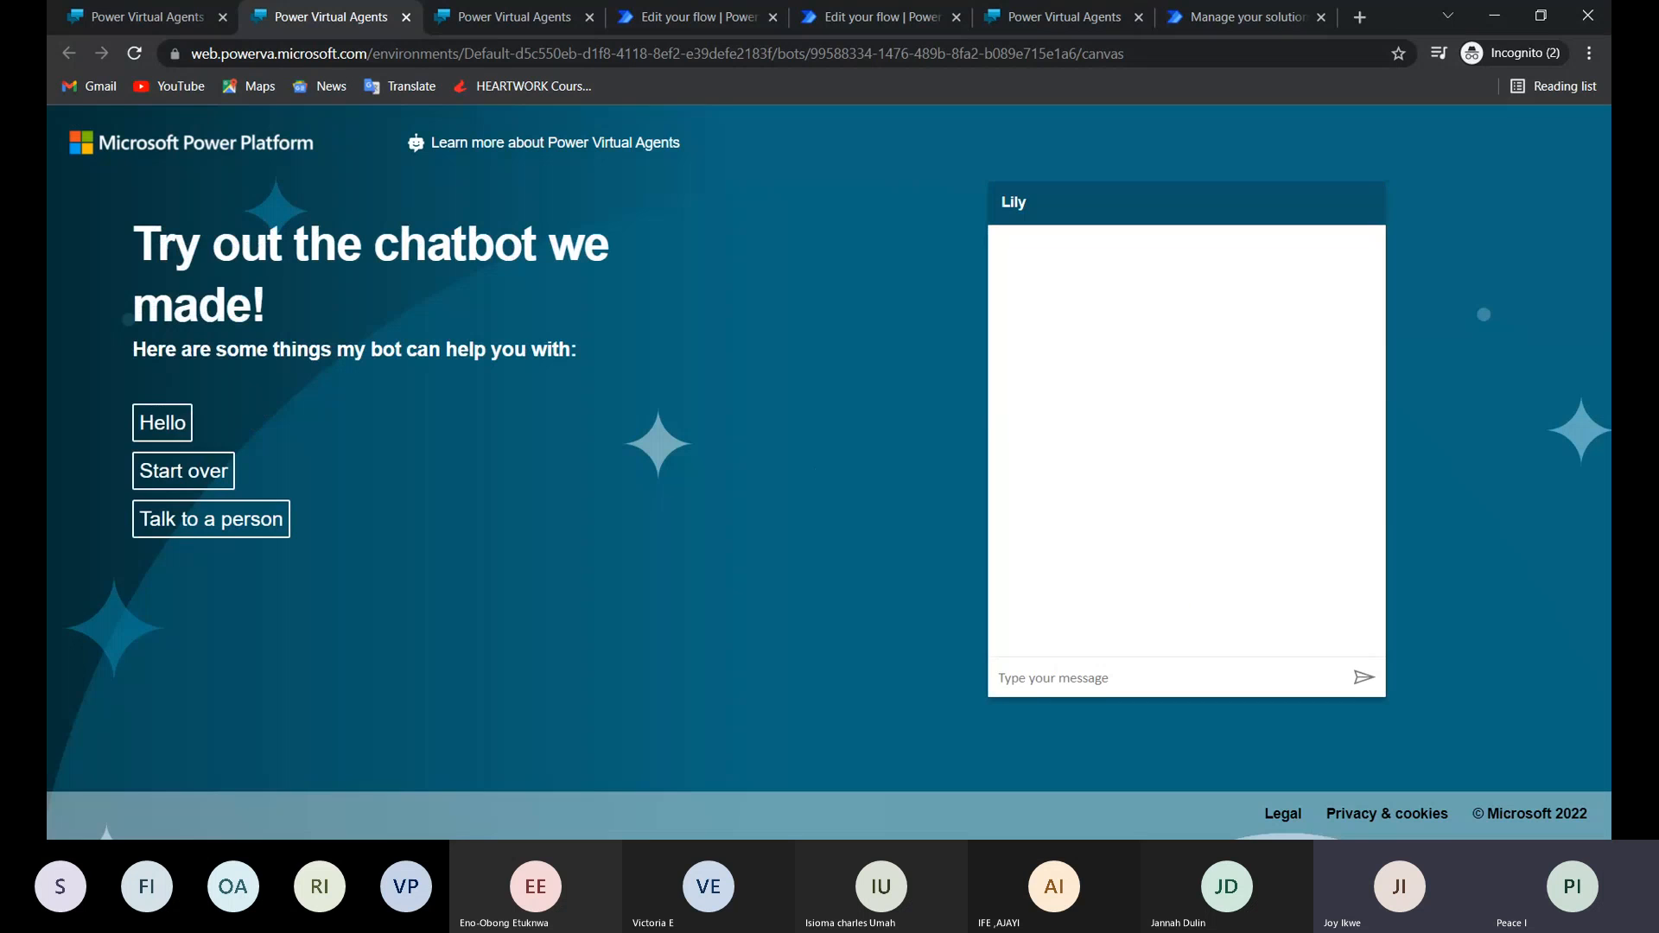
Test Lily on the demo website by sending "look up" and answering the name question with the person's first name.
text(look up)
key(Return)
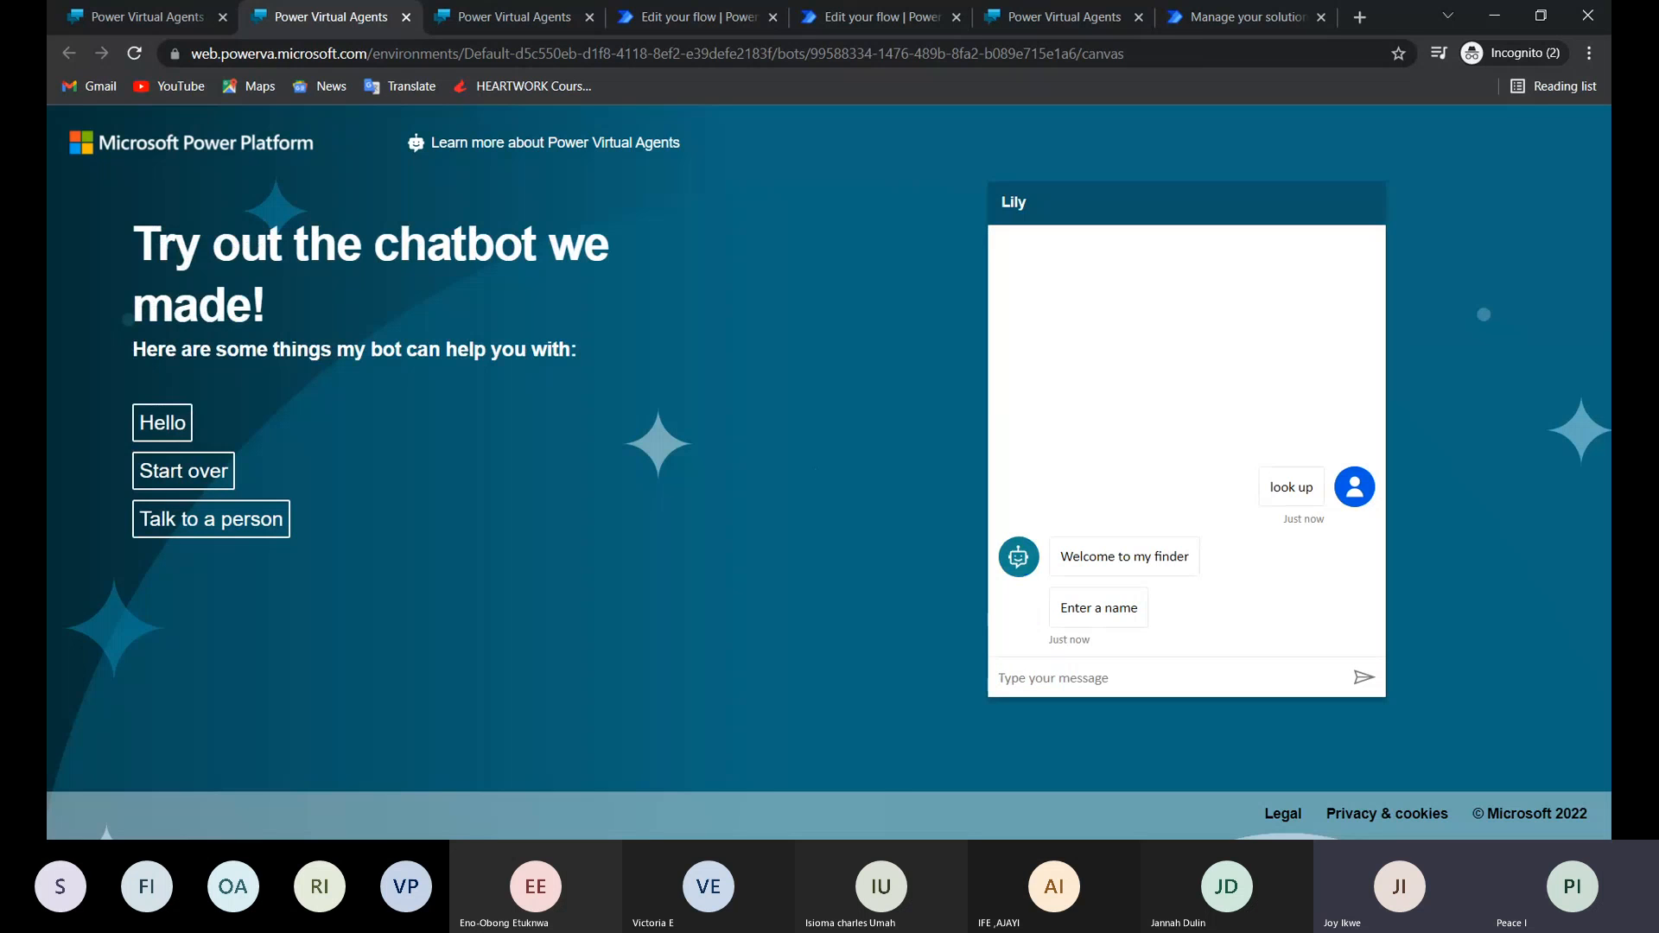
text(jane)
key(Return)
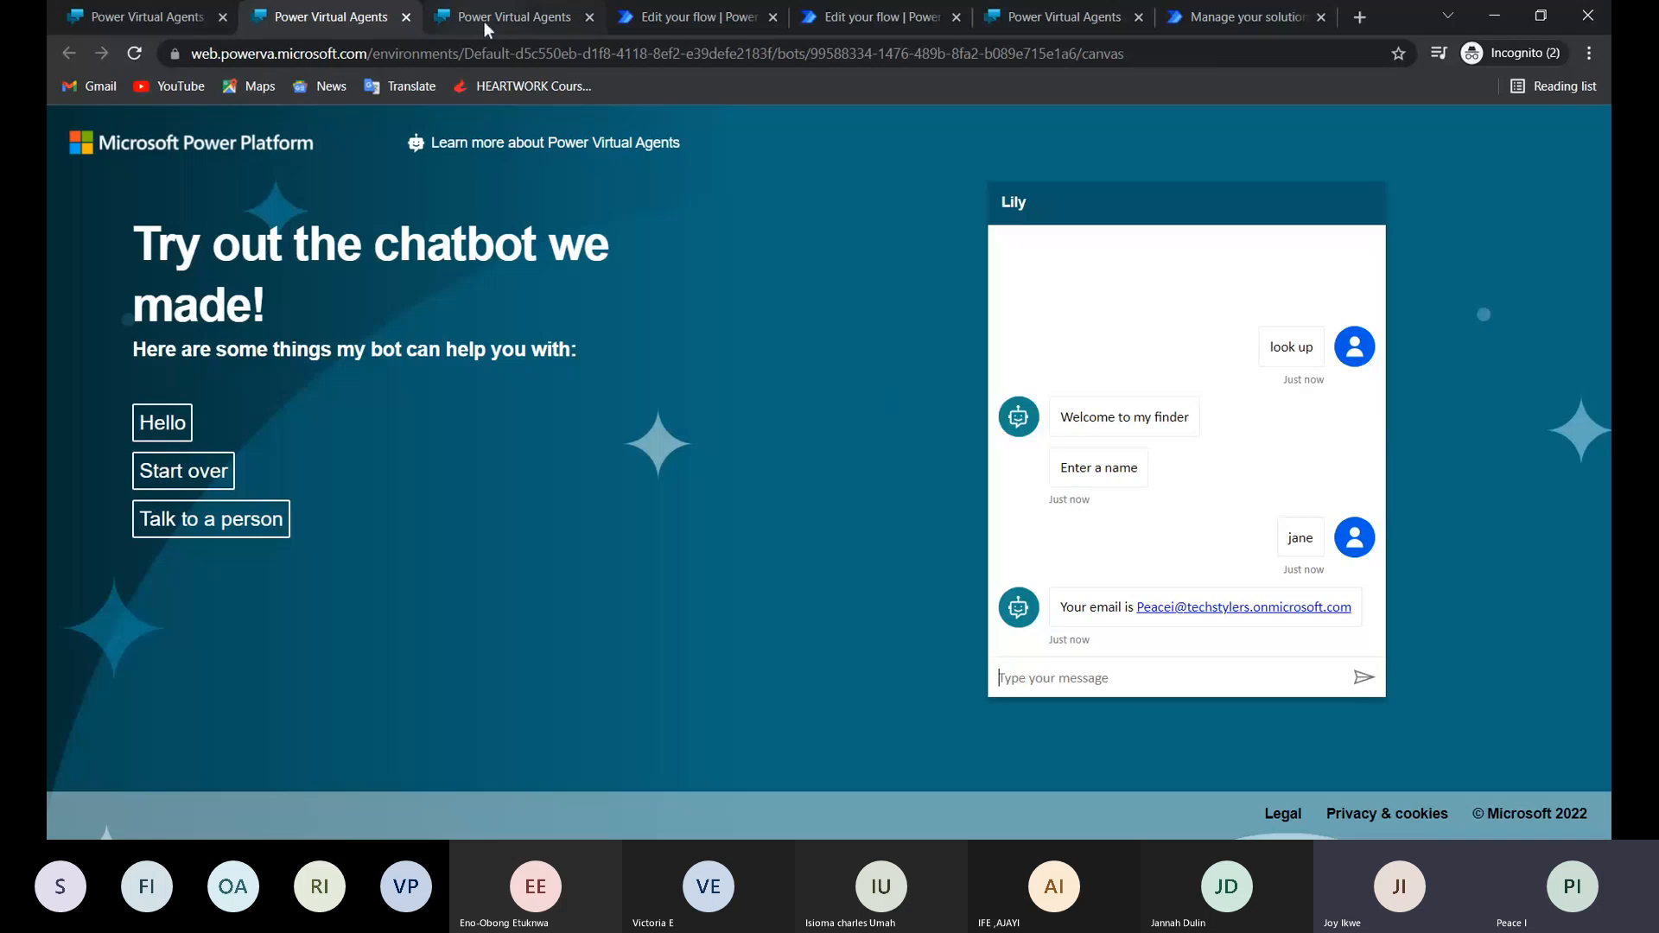
Return to Lily's Test topic and review its nodes from the trigger phrases through to the Actions flow call.
click(172, 14)
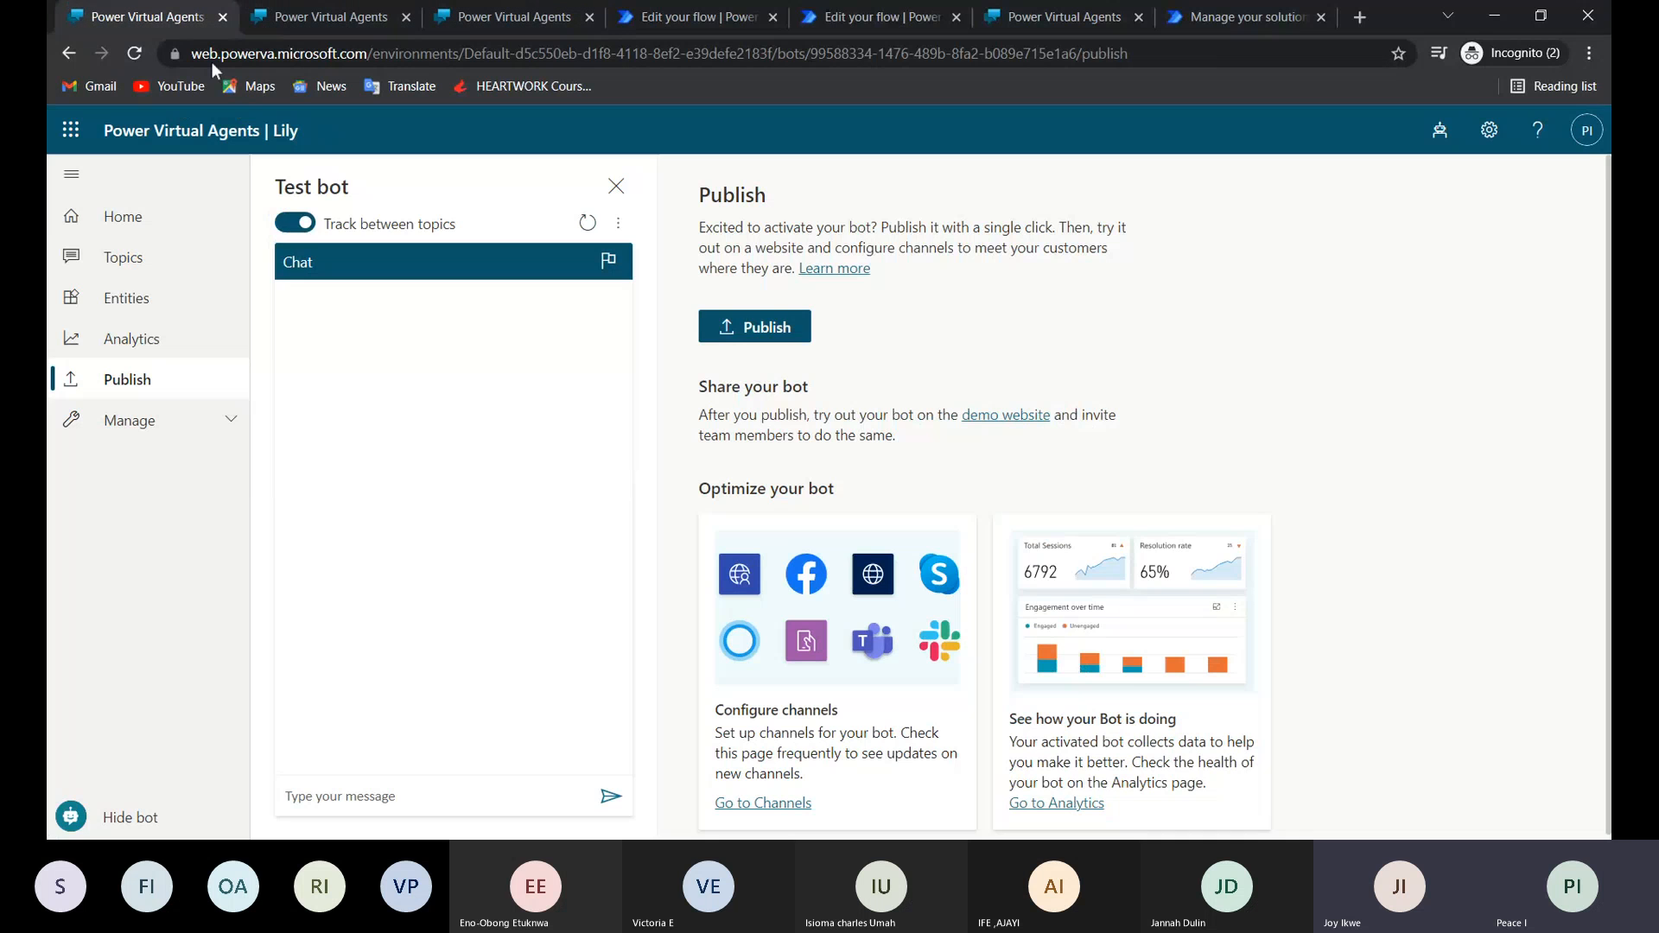
click(120, 269)
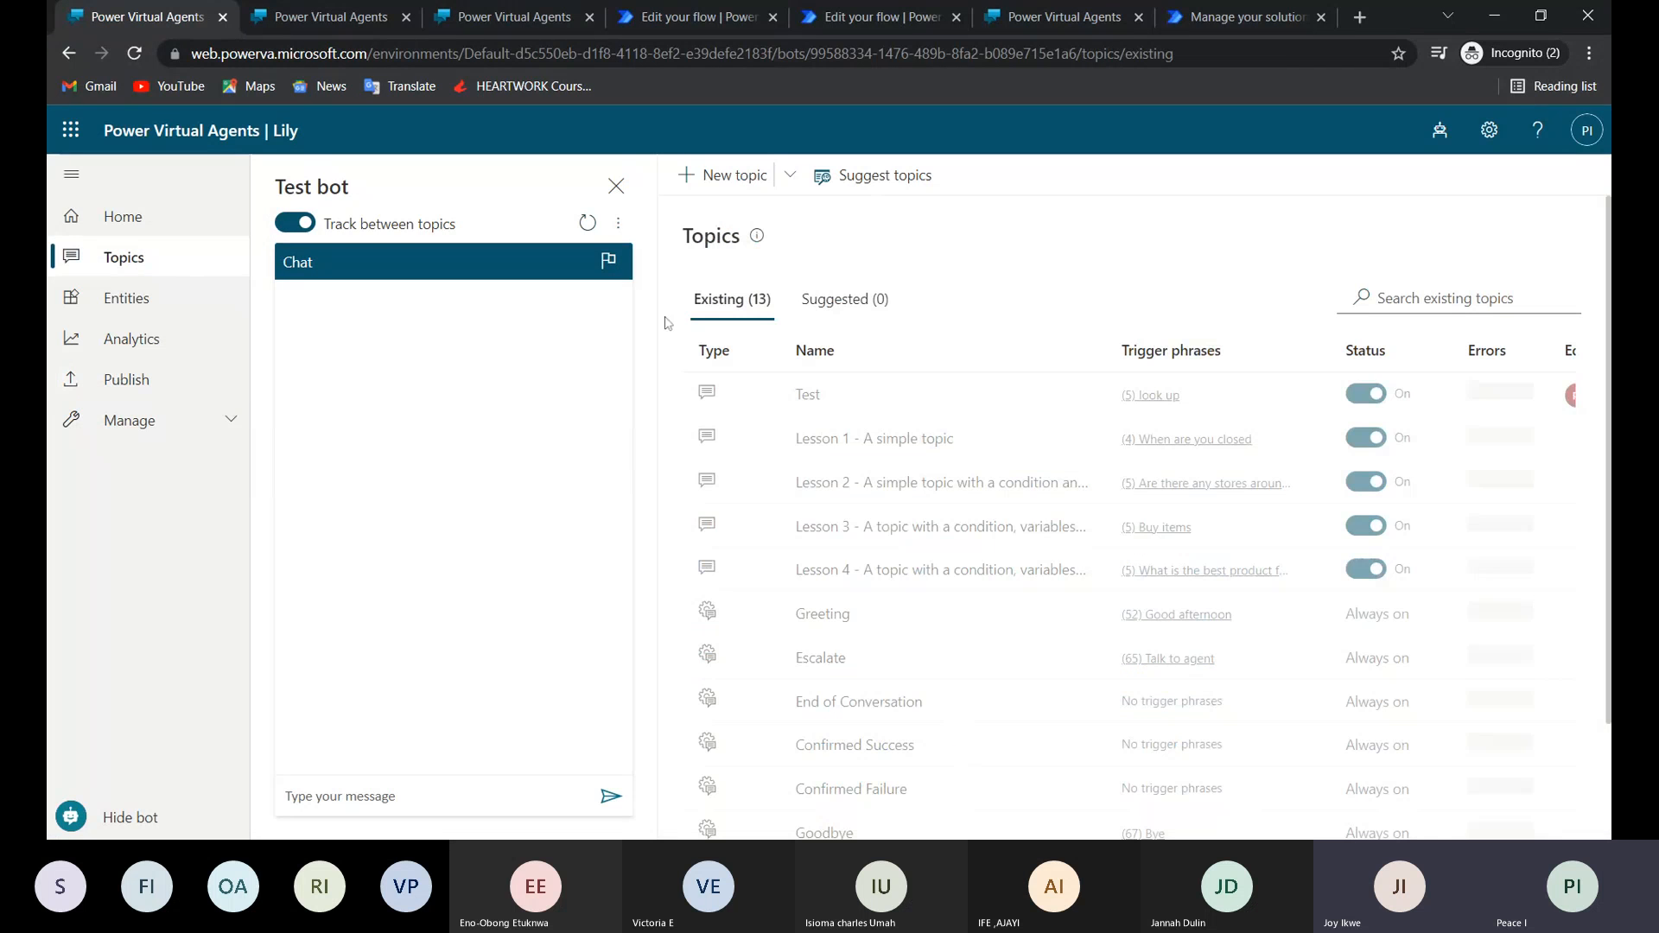
click(812, 394)
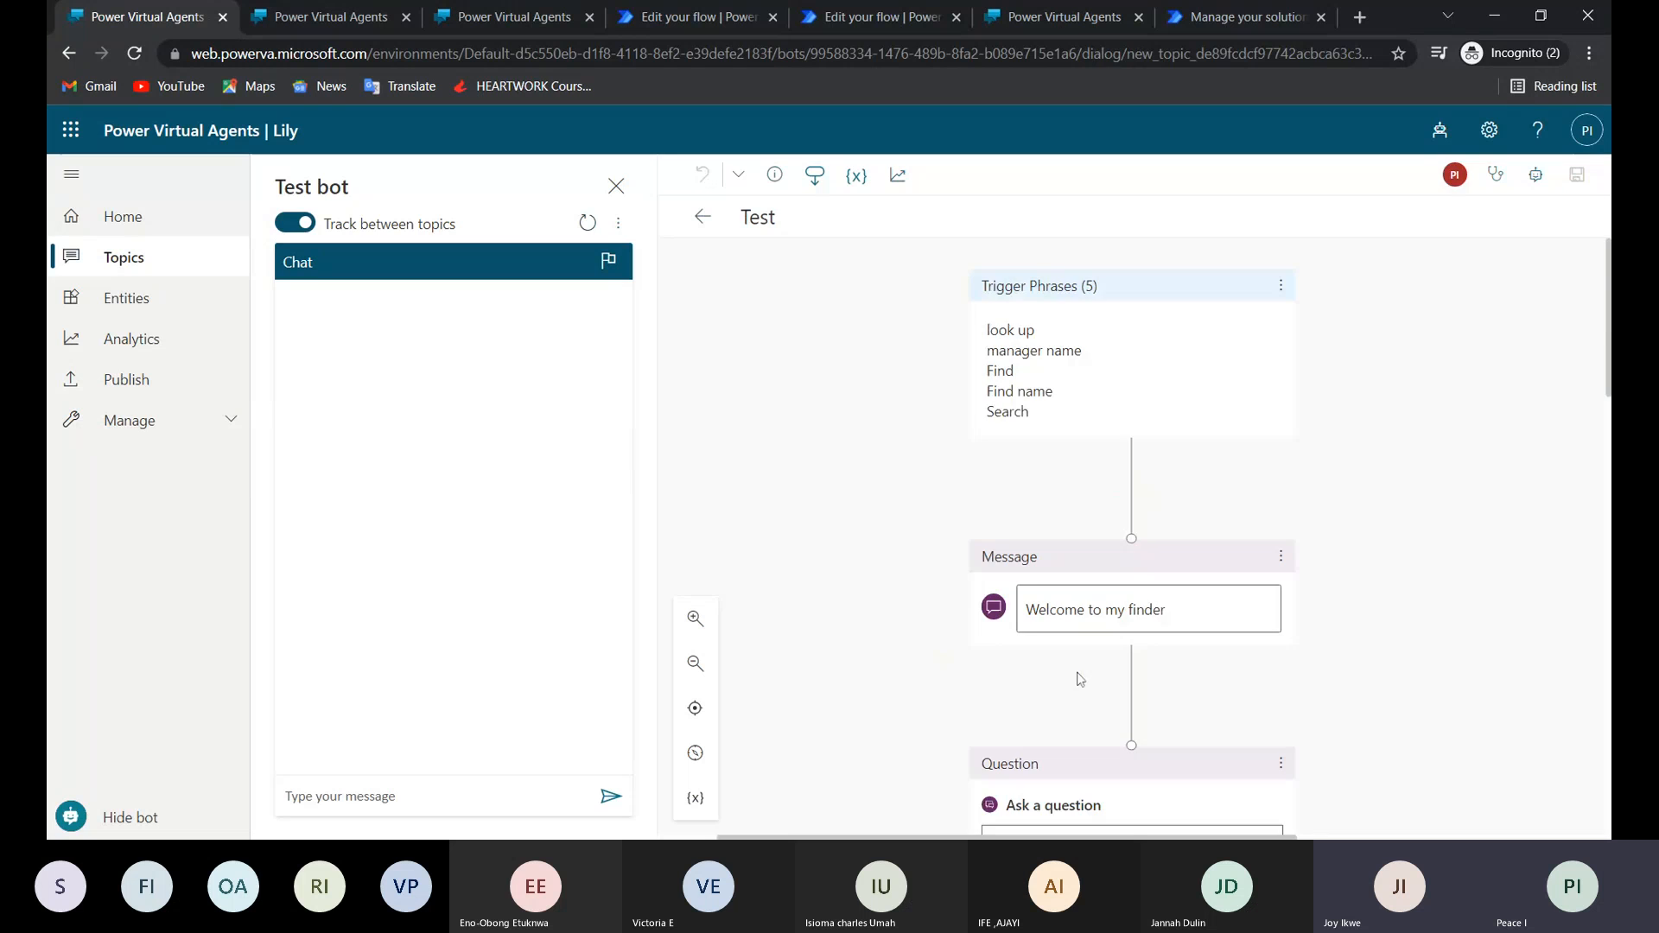
scroll(1078, 682, down, 6)
scroll(1103, 380, up, 3)
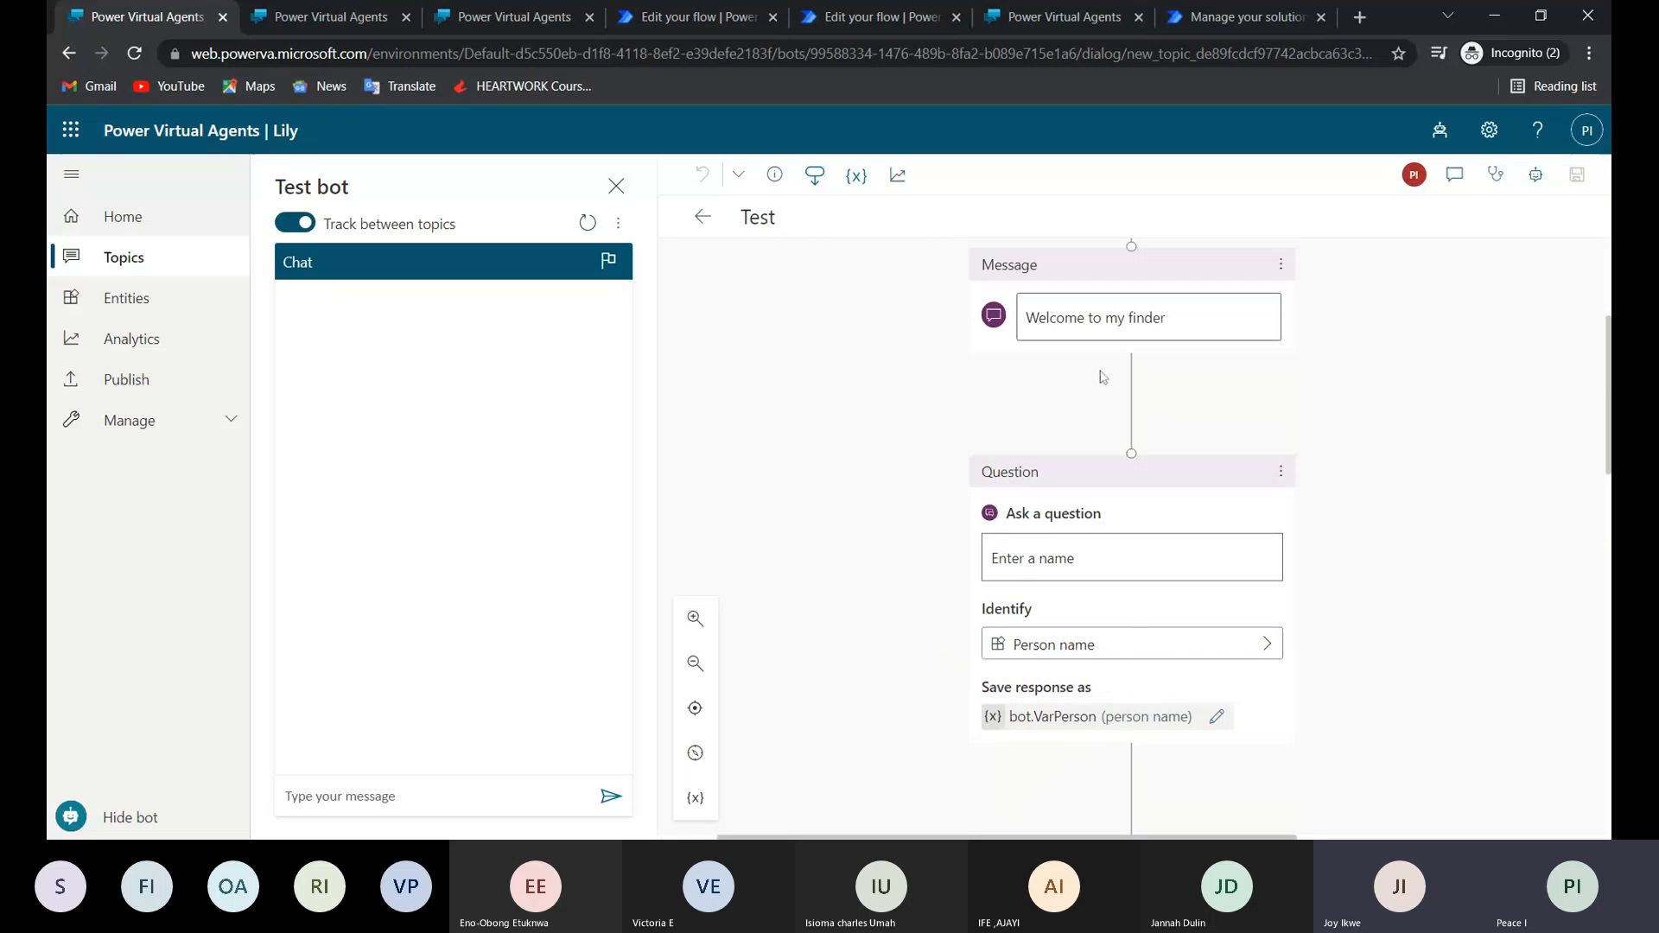
scroll(1103, 377, up, 1)
drag(1036, 373, 1166, 372)
double_click(1044, 614)
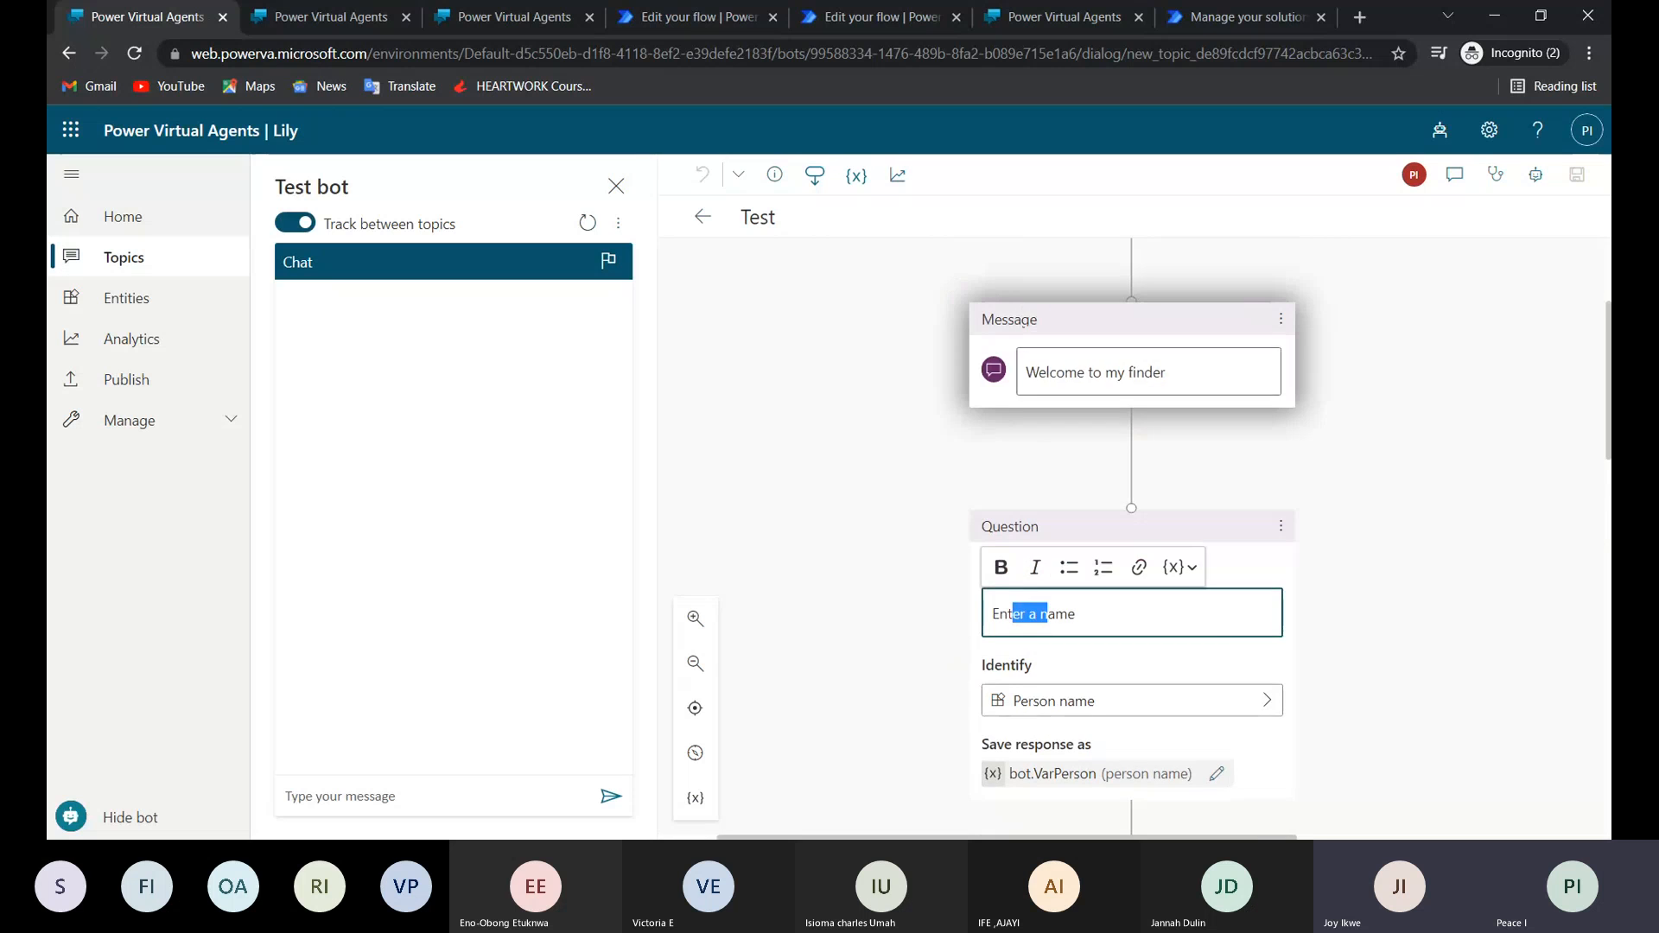
scroll(994, 617, down, 5)
scroll(1094, 566, down, 1)
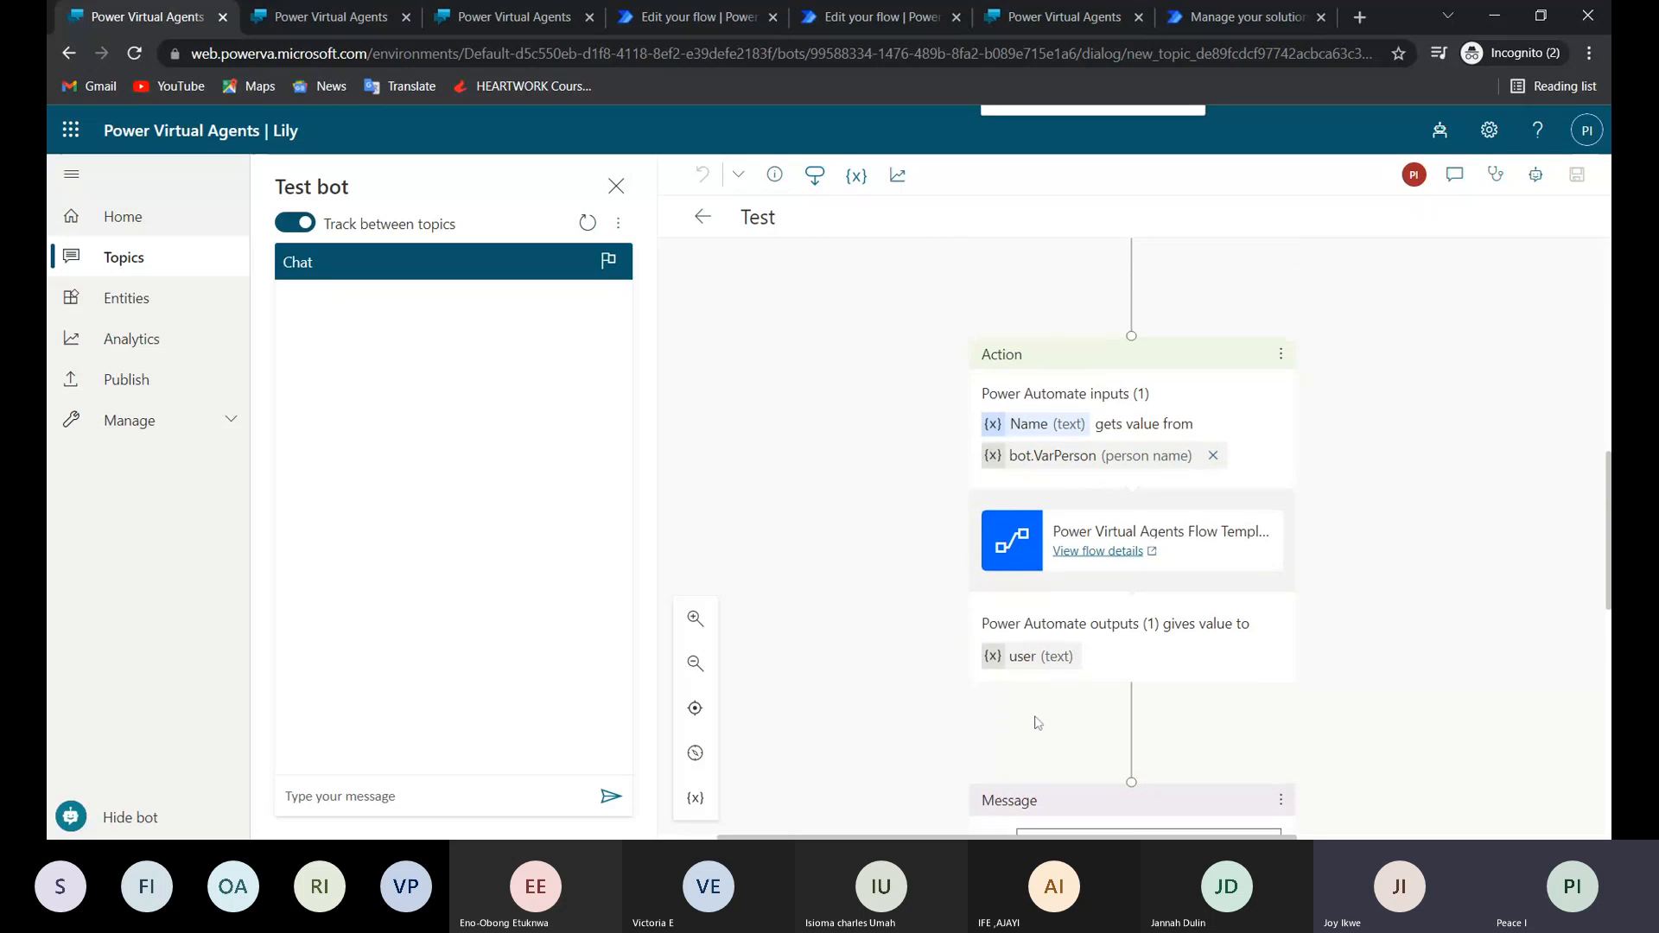
scroll(1075, 663, down, 2)
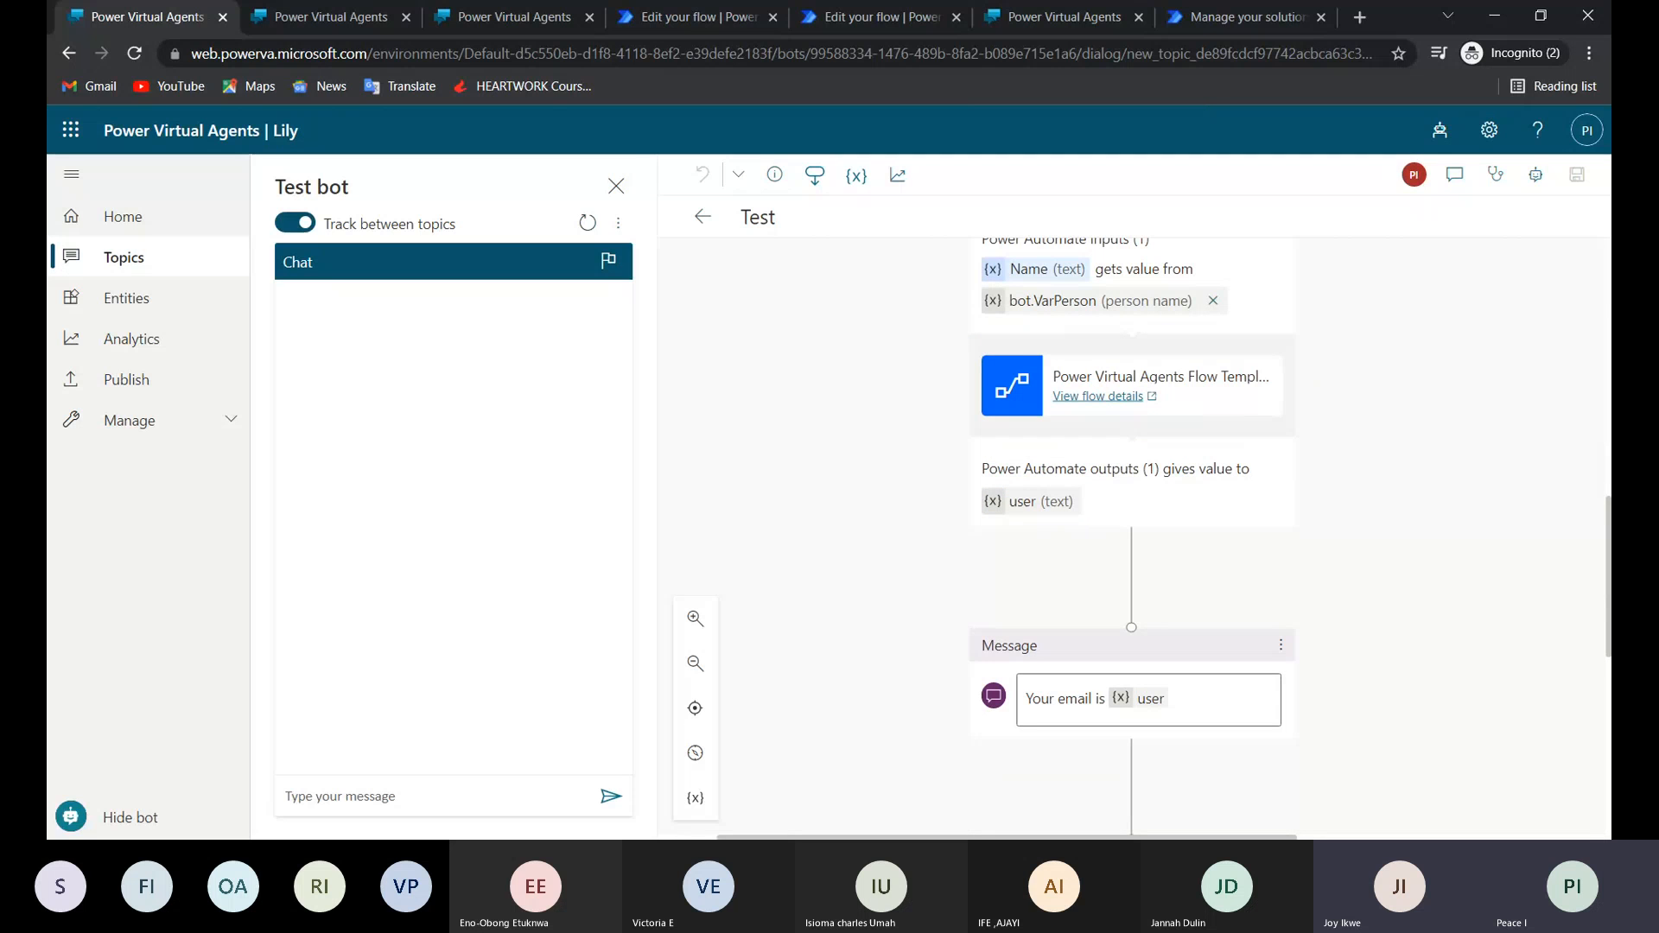
scroll(1184, 595, down, 7)
scroll(1184, 594, up, 2)
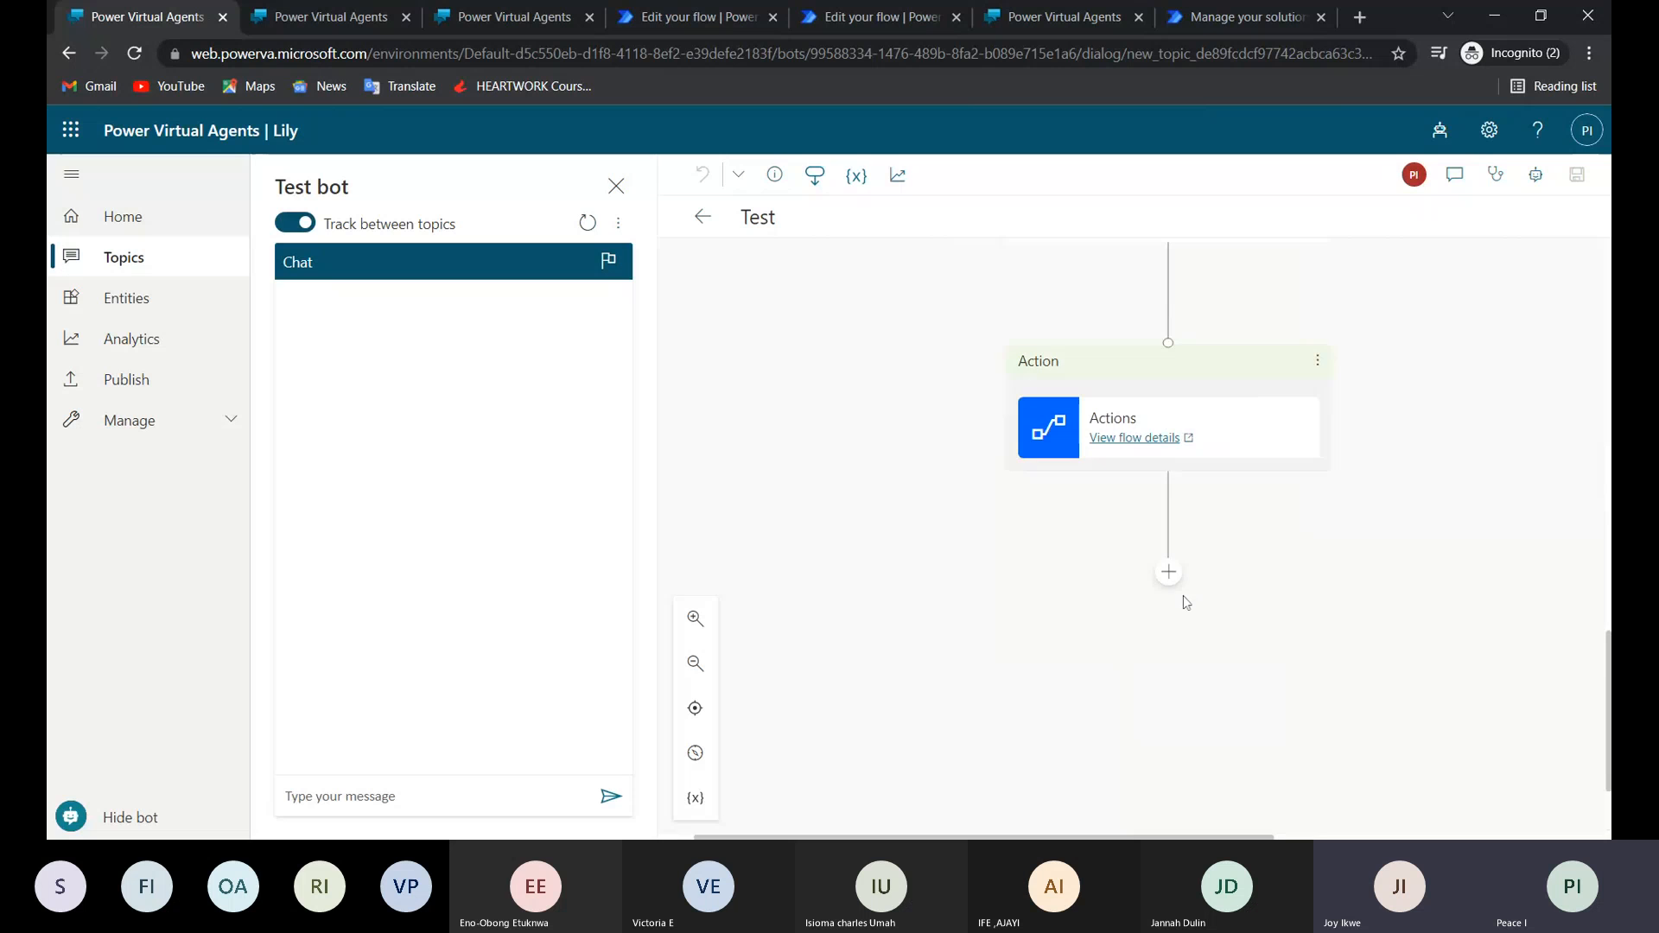
scroll(1184, 597, up, 1)
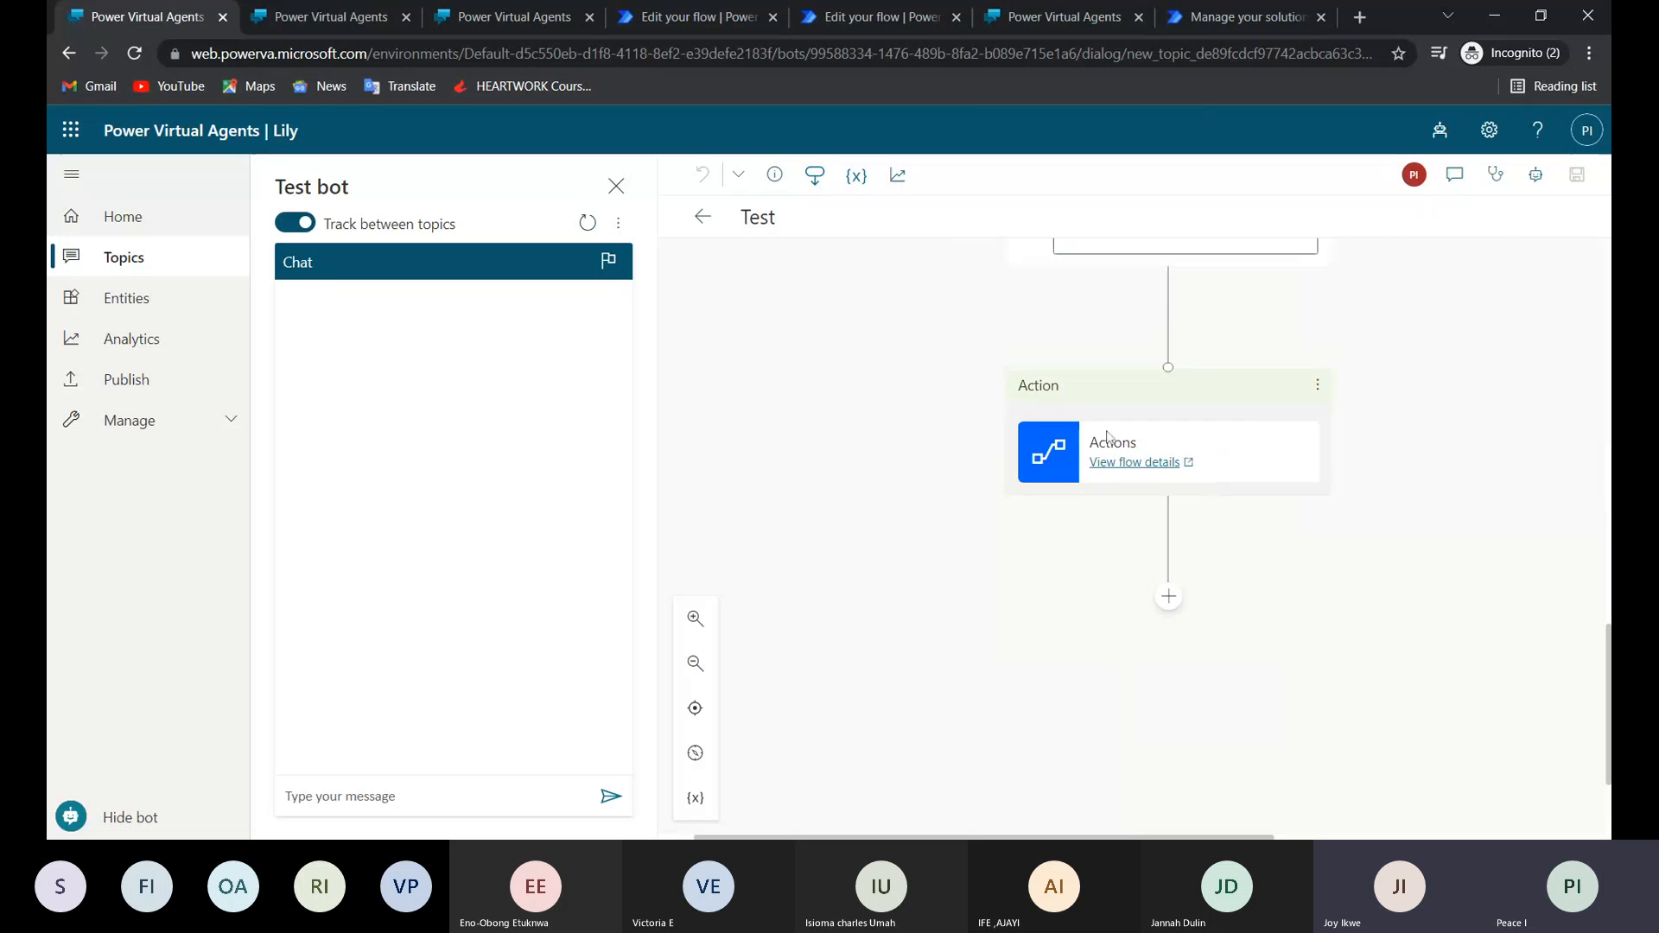
Switch to Power Automate, open the Actions flow's latest run and examine the recipient and body inputs of Send an email (V2).
click(629, 22)
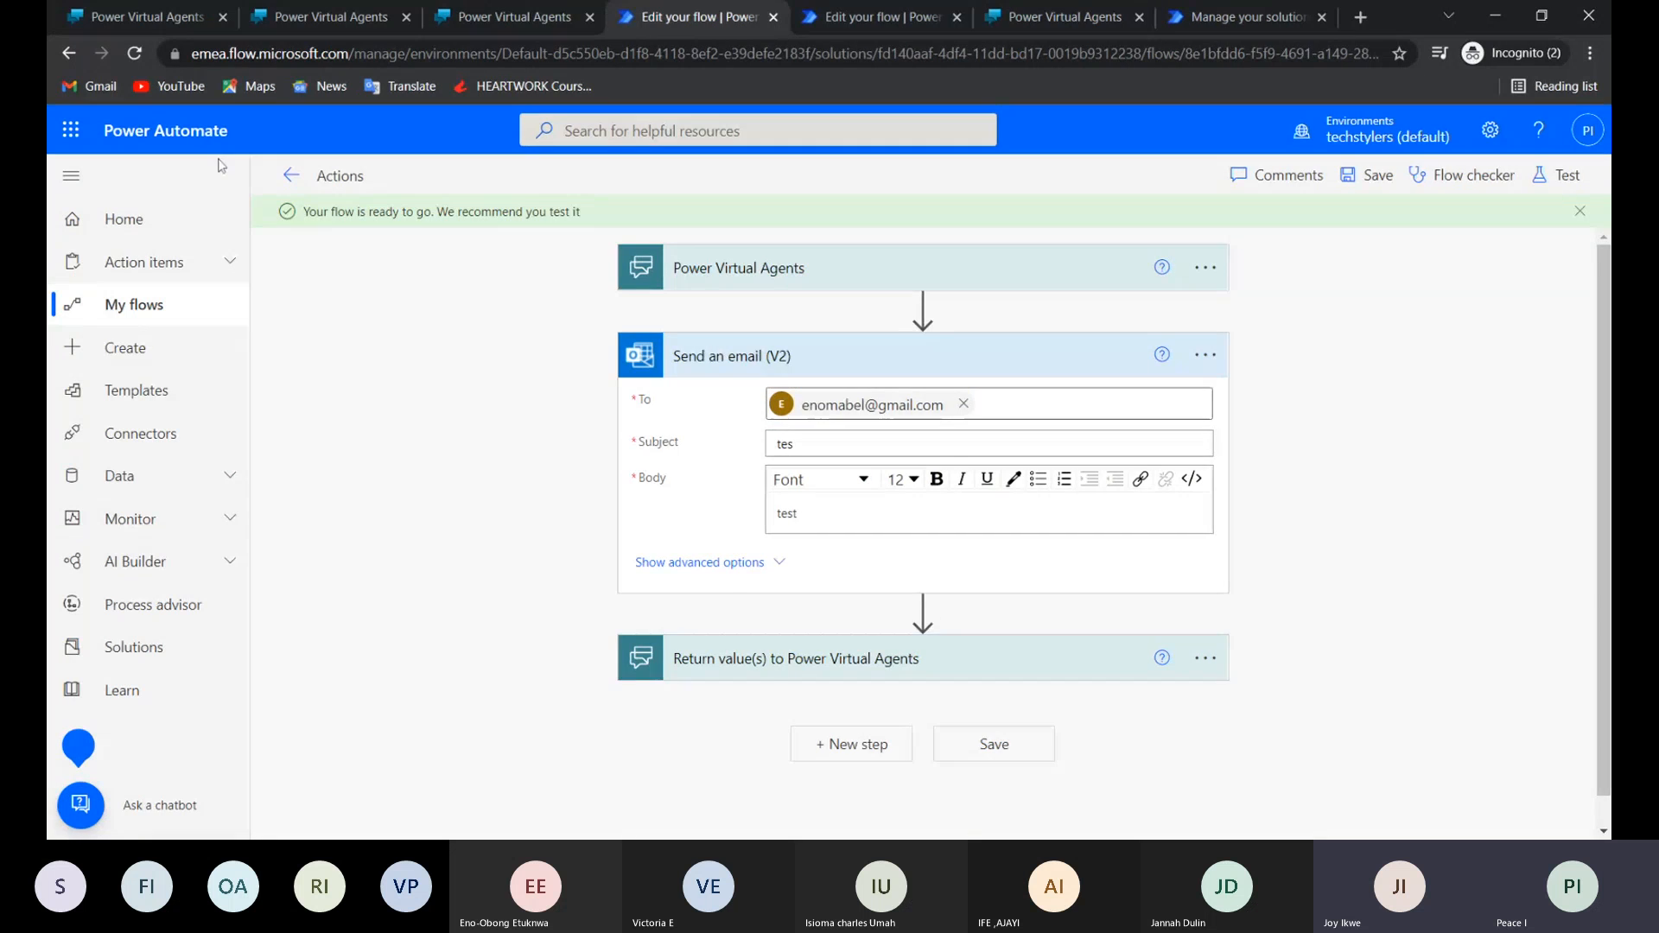
click(291, 176)
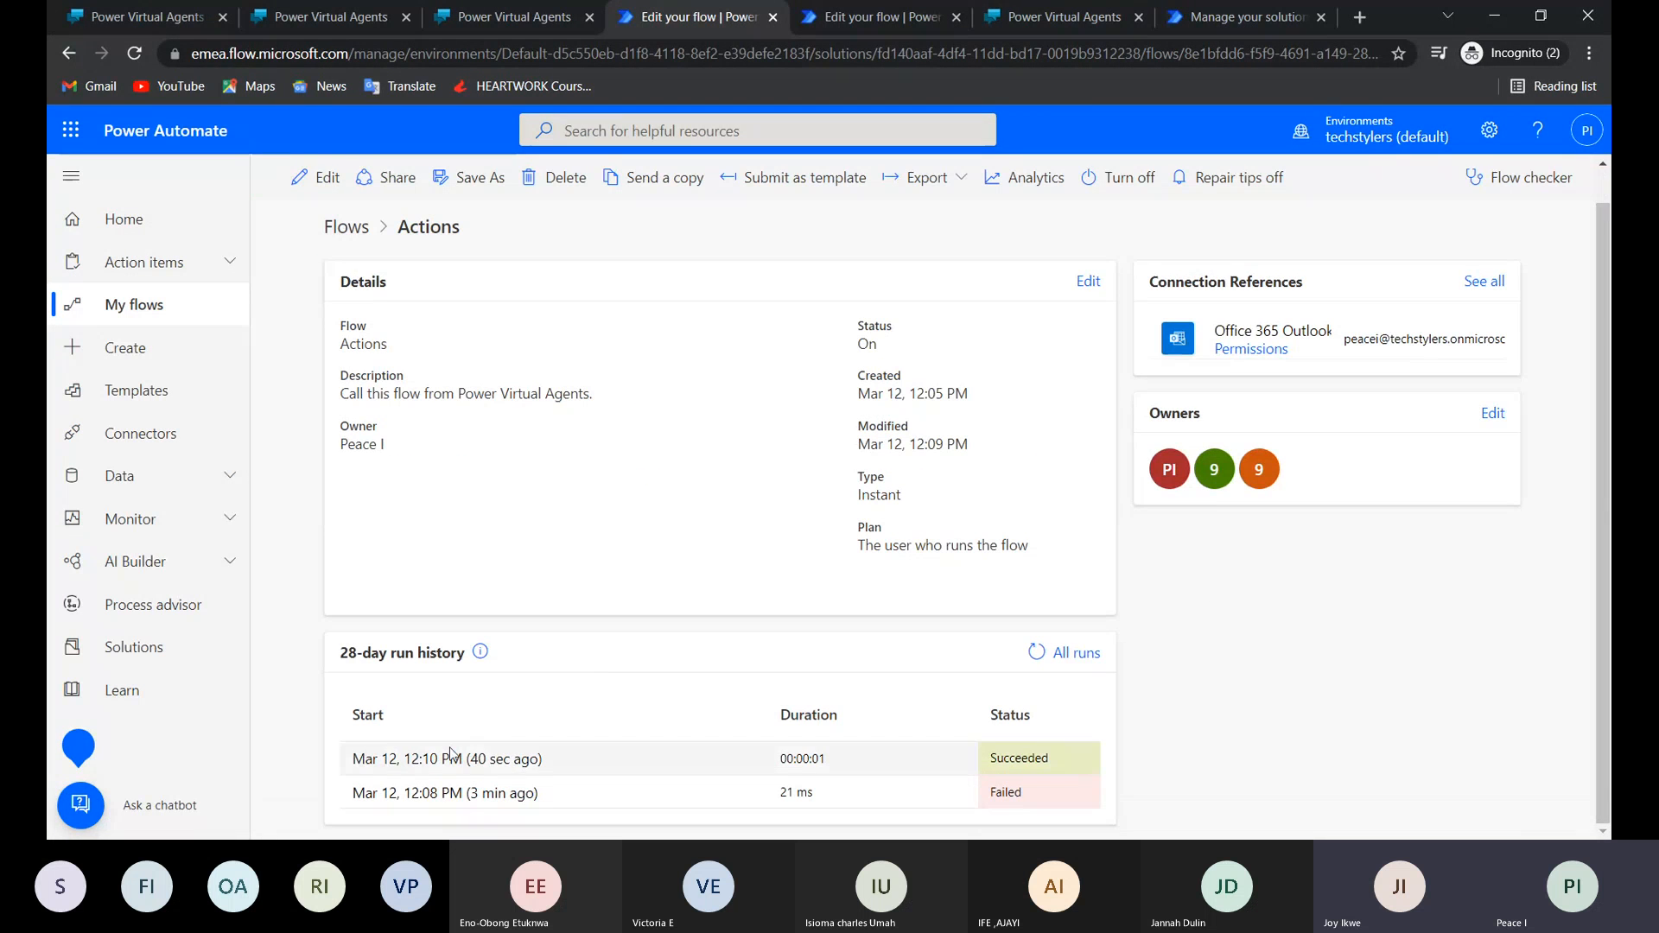
click(451, 761)
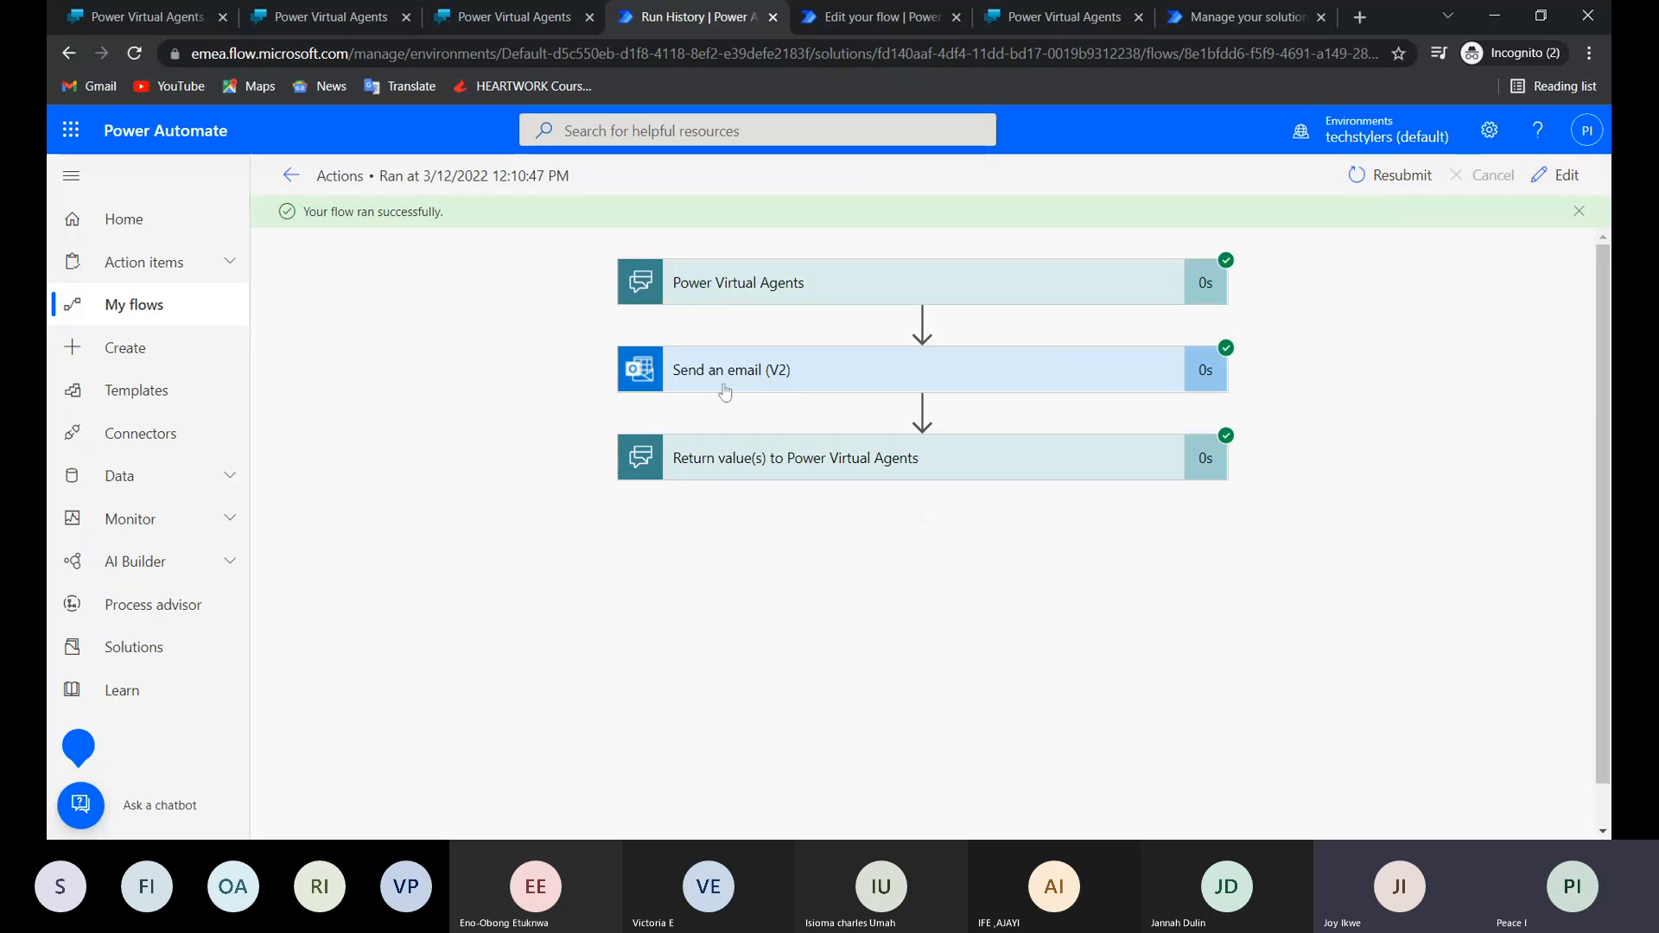
click(767, 388)
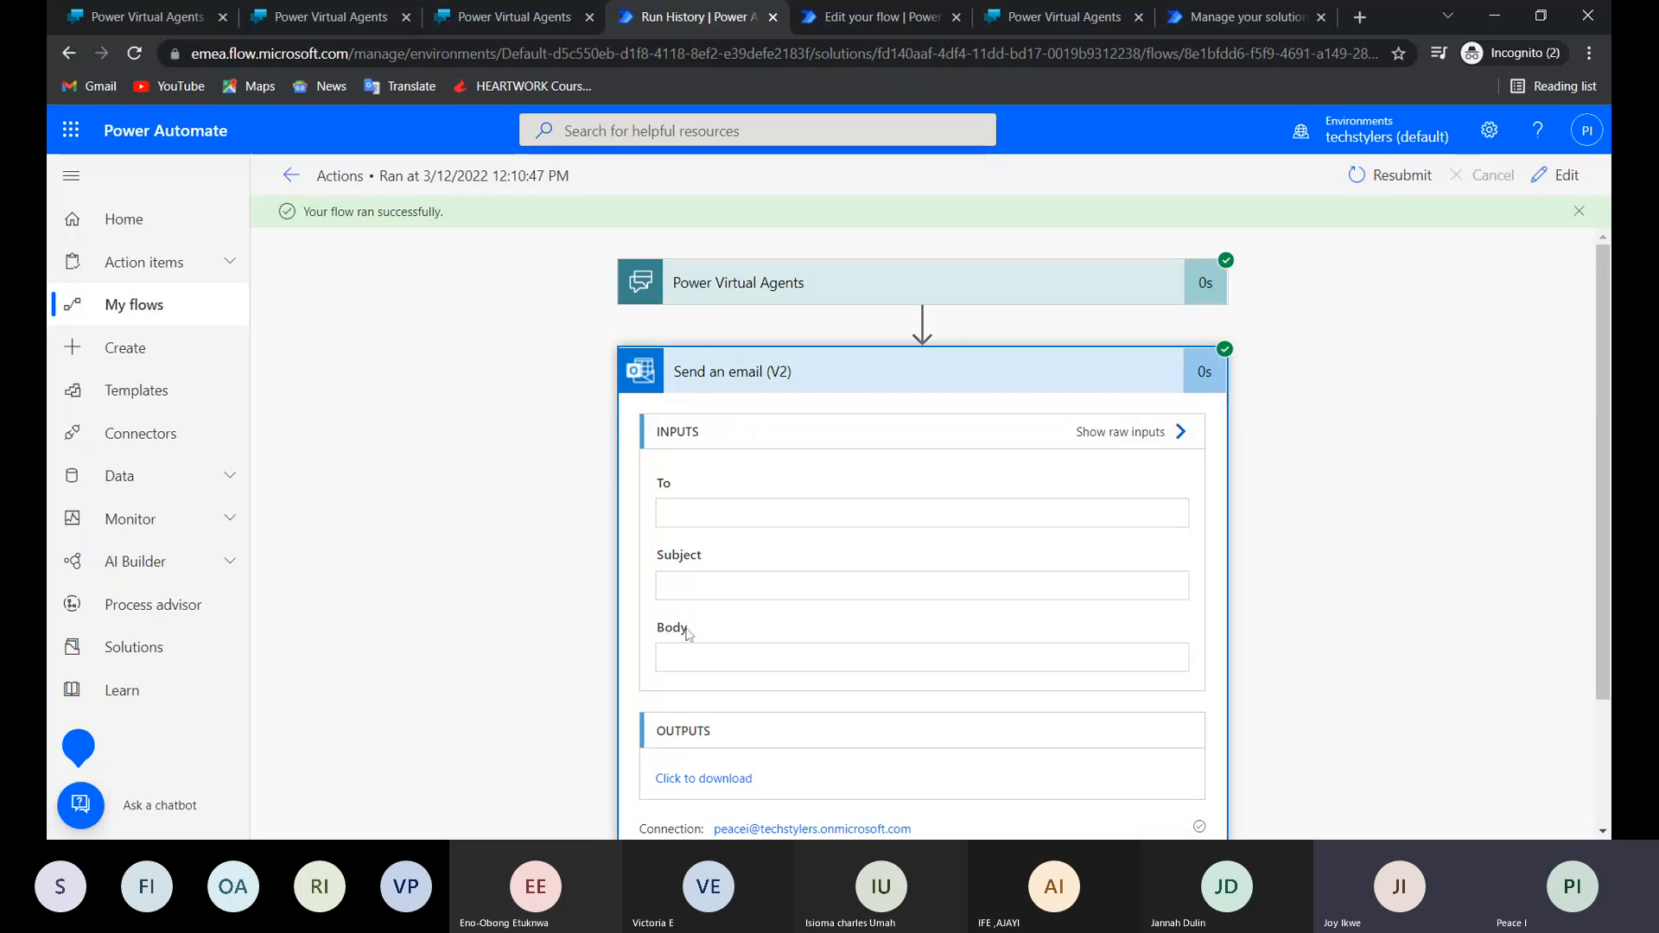
drag(723, 654, 683, 654)
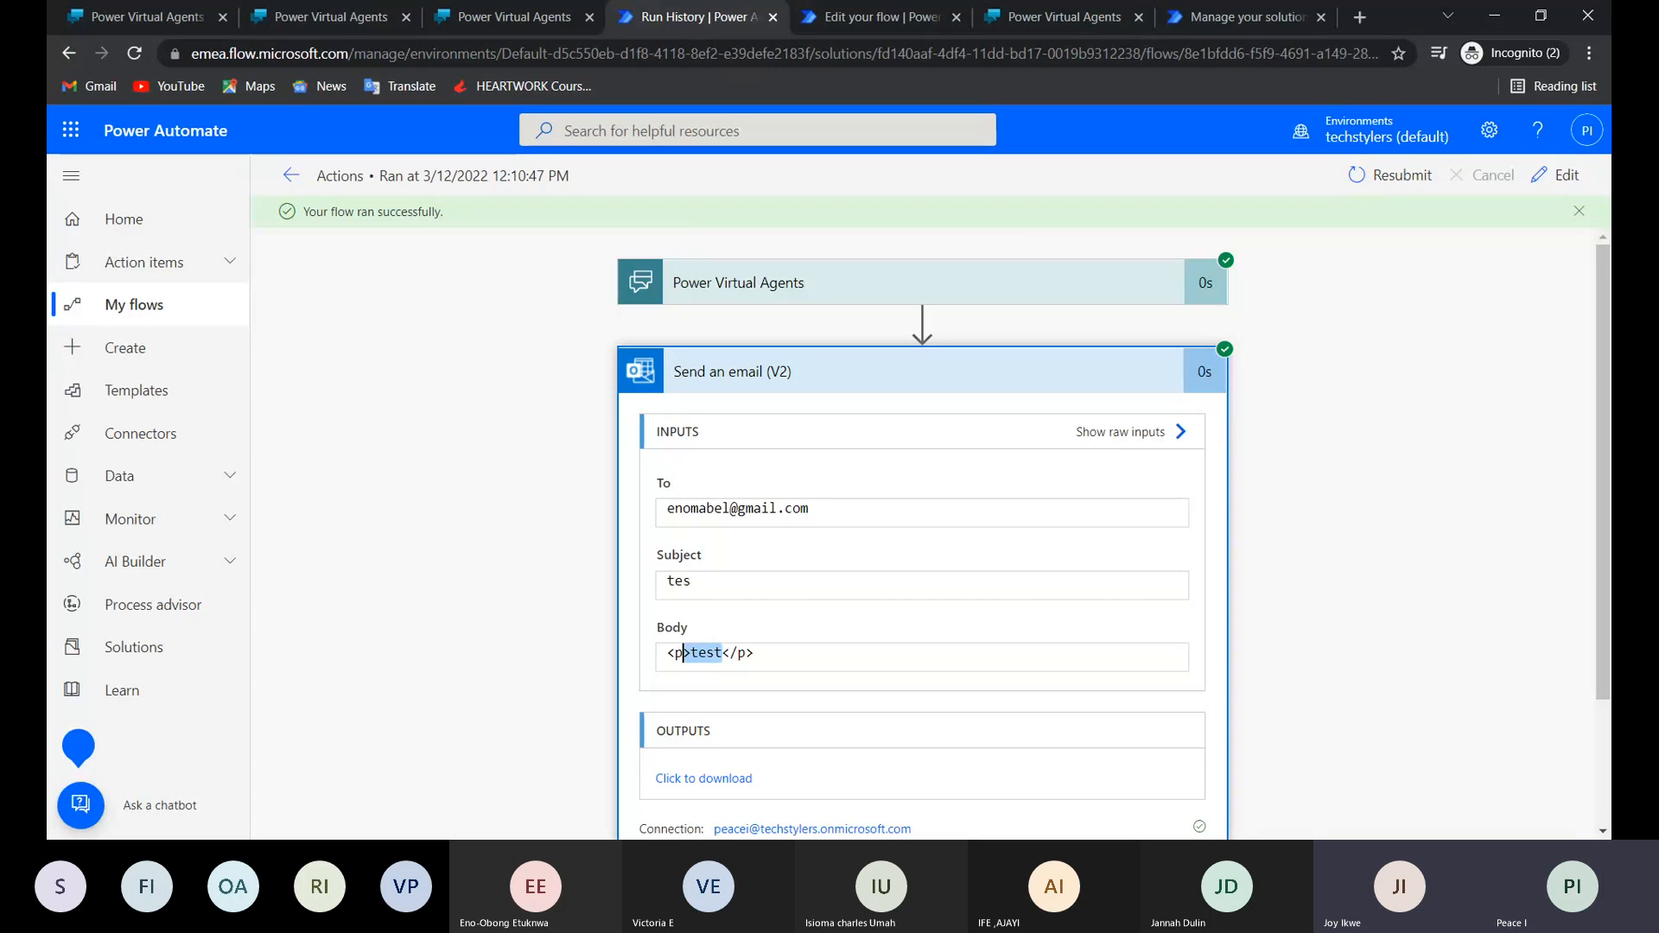
drag(698, 508, 810, 508)
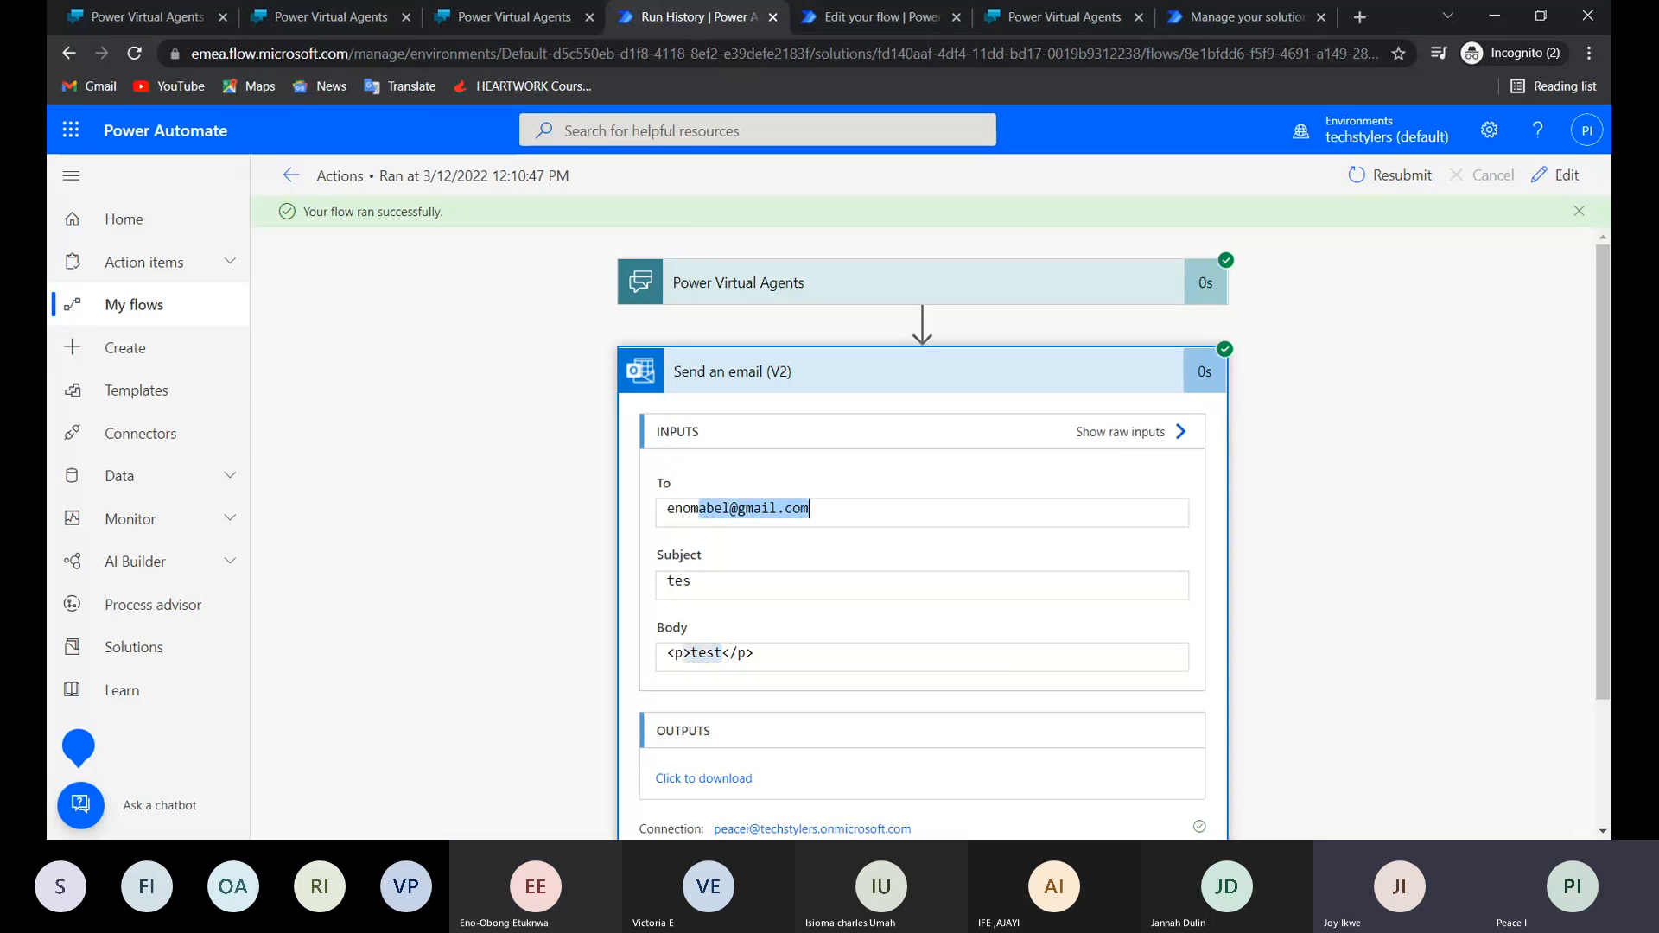
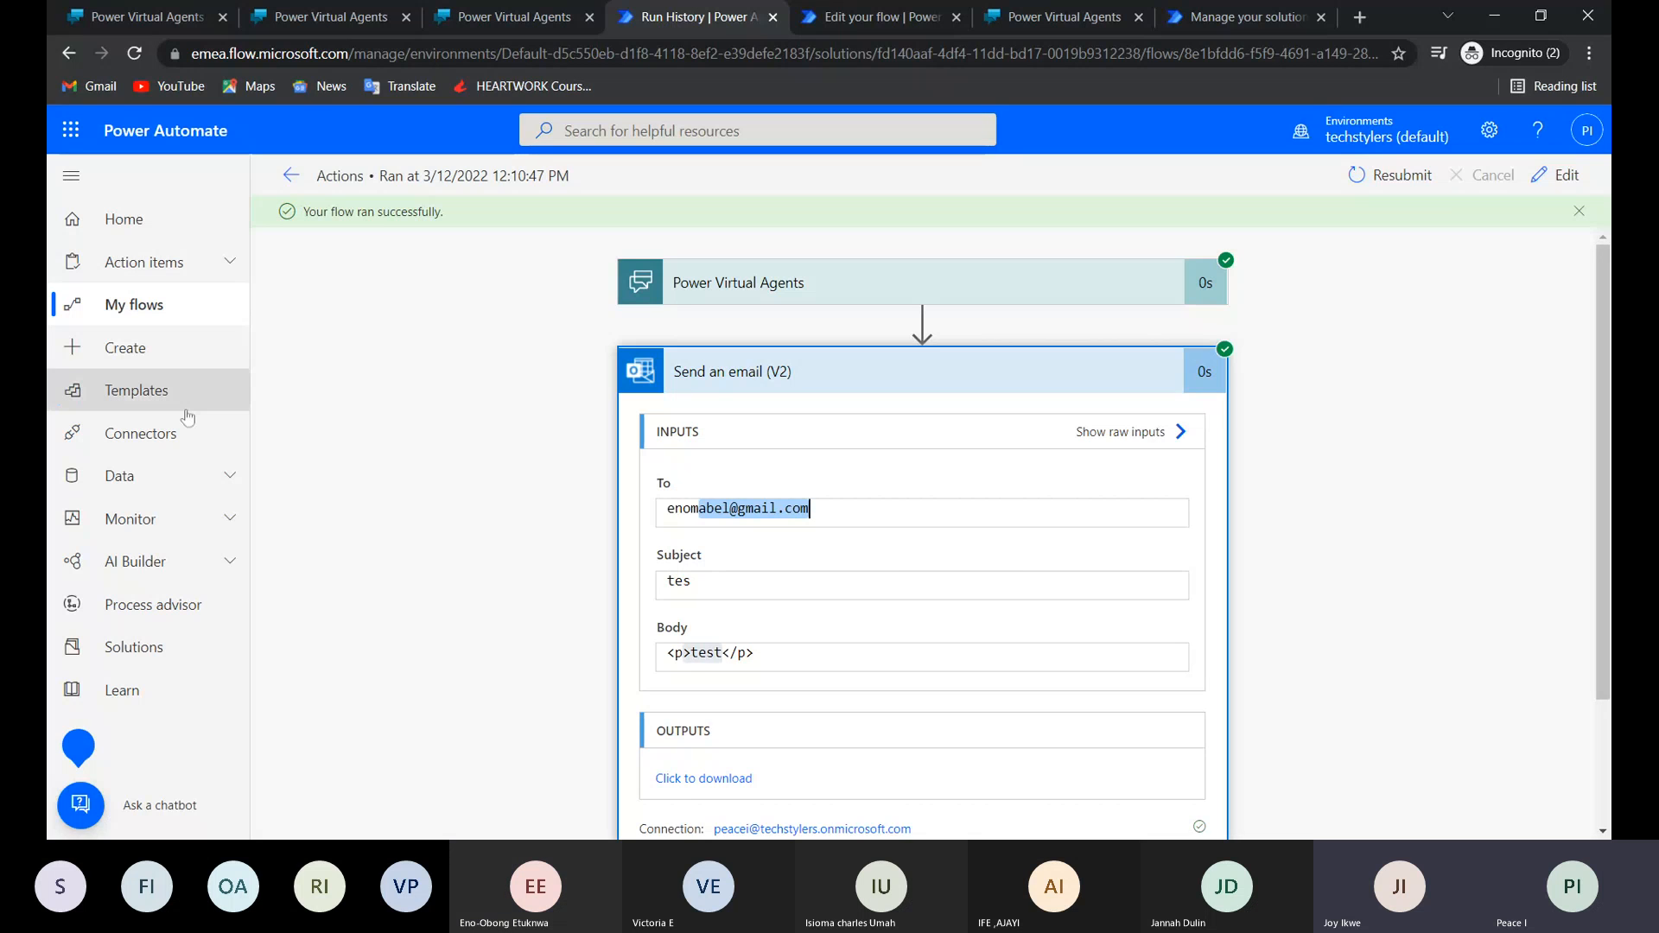
Examine the downloadable outputs of Send an email (V2) and return to the chat on Lily's demo website.
click(702, 776)
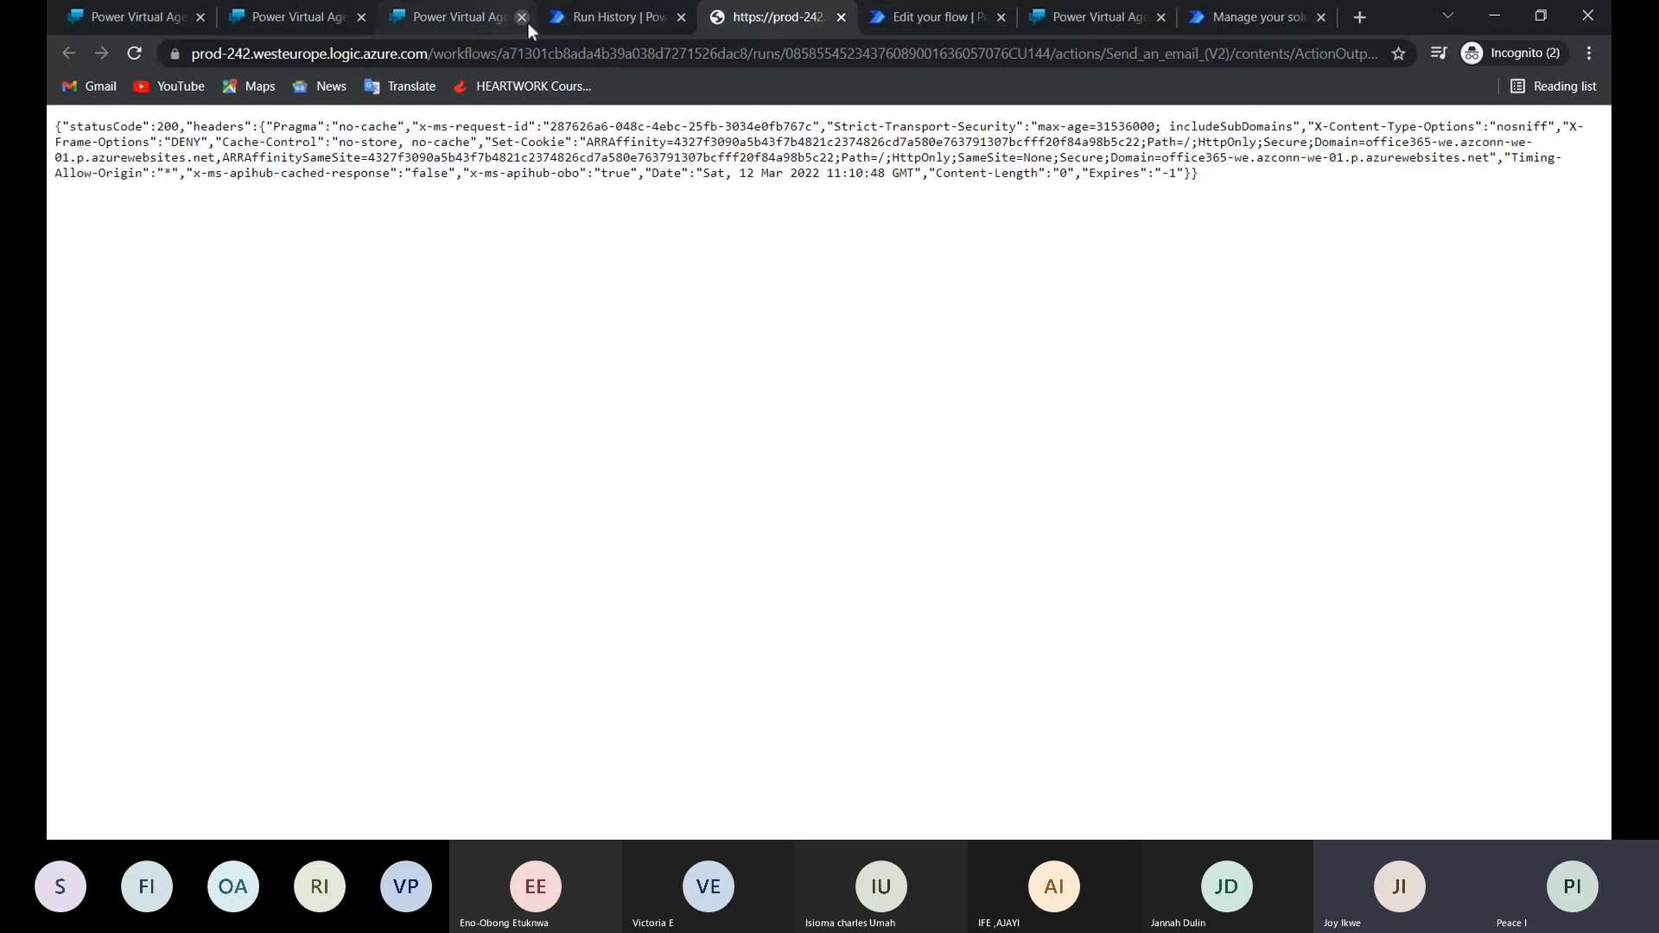
click(558, 21)
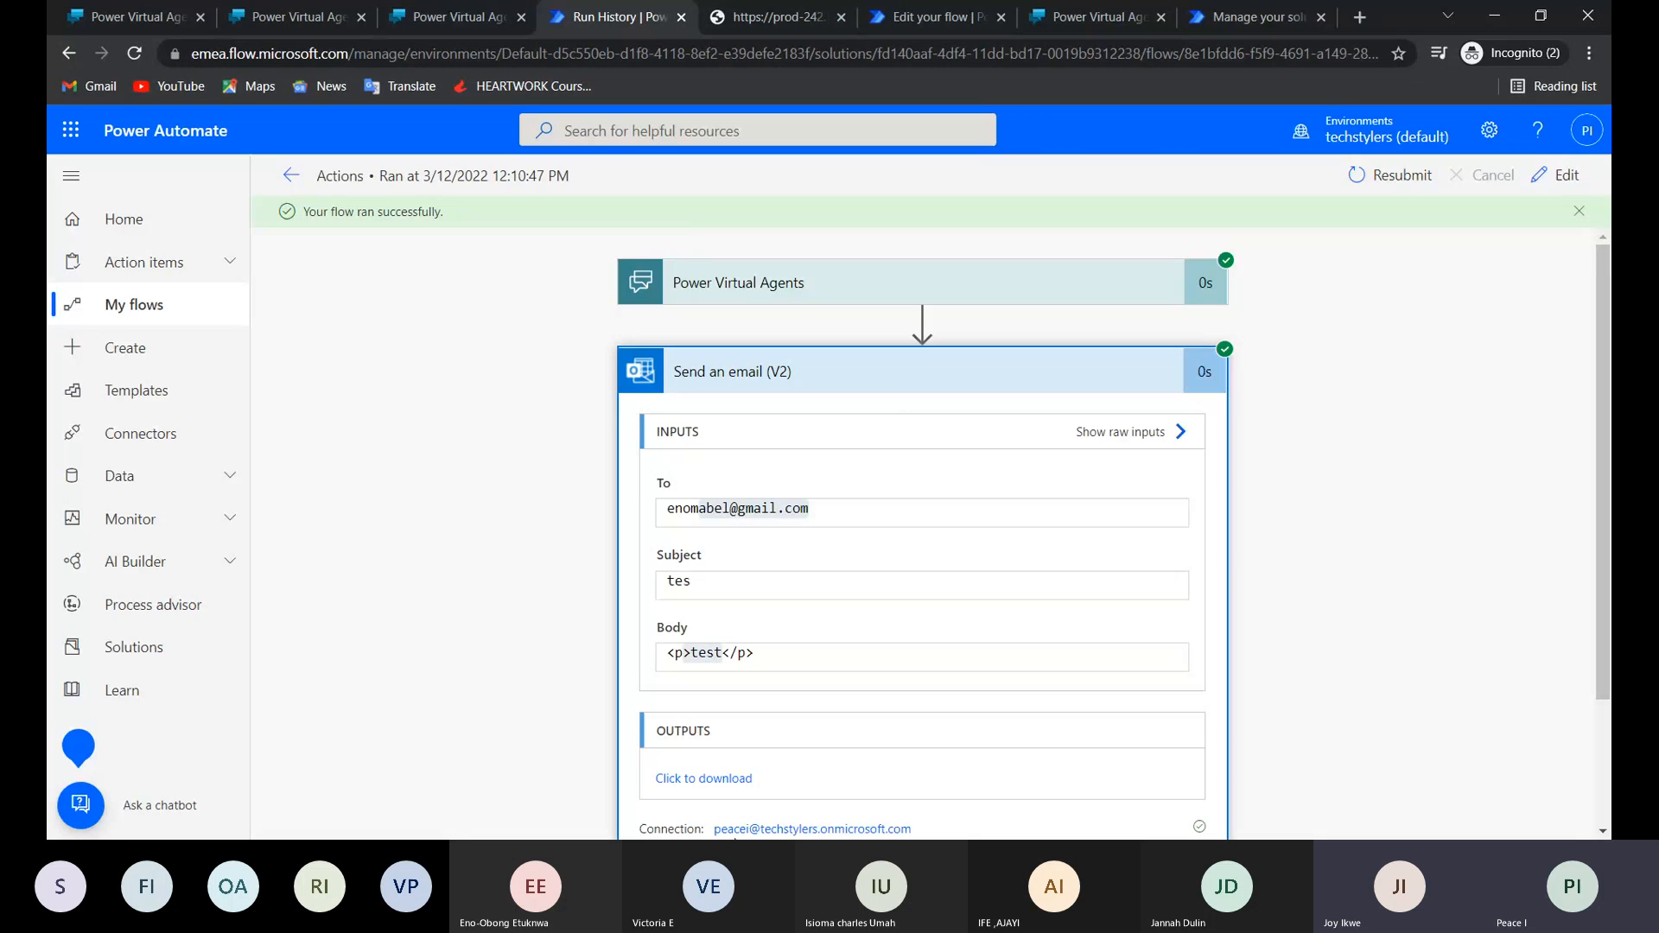
click(256, 19)
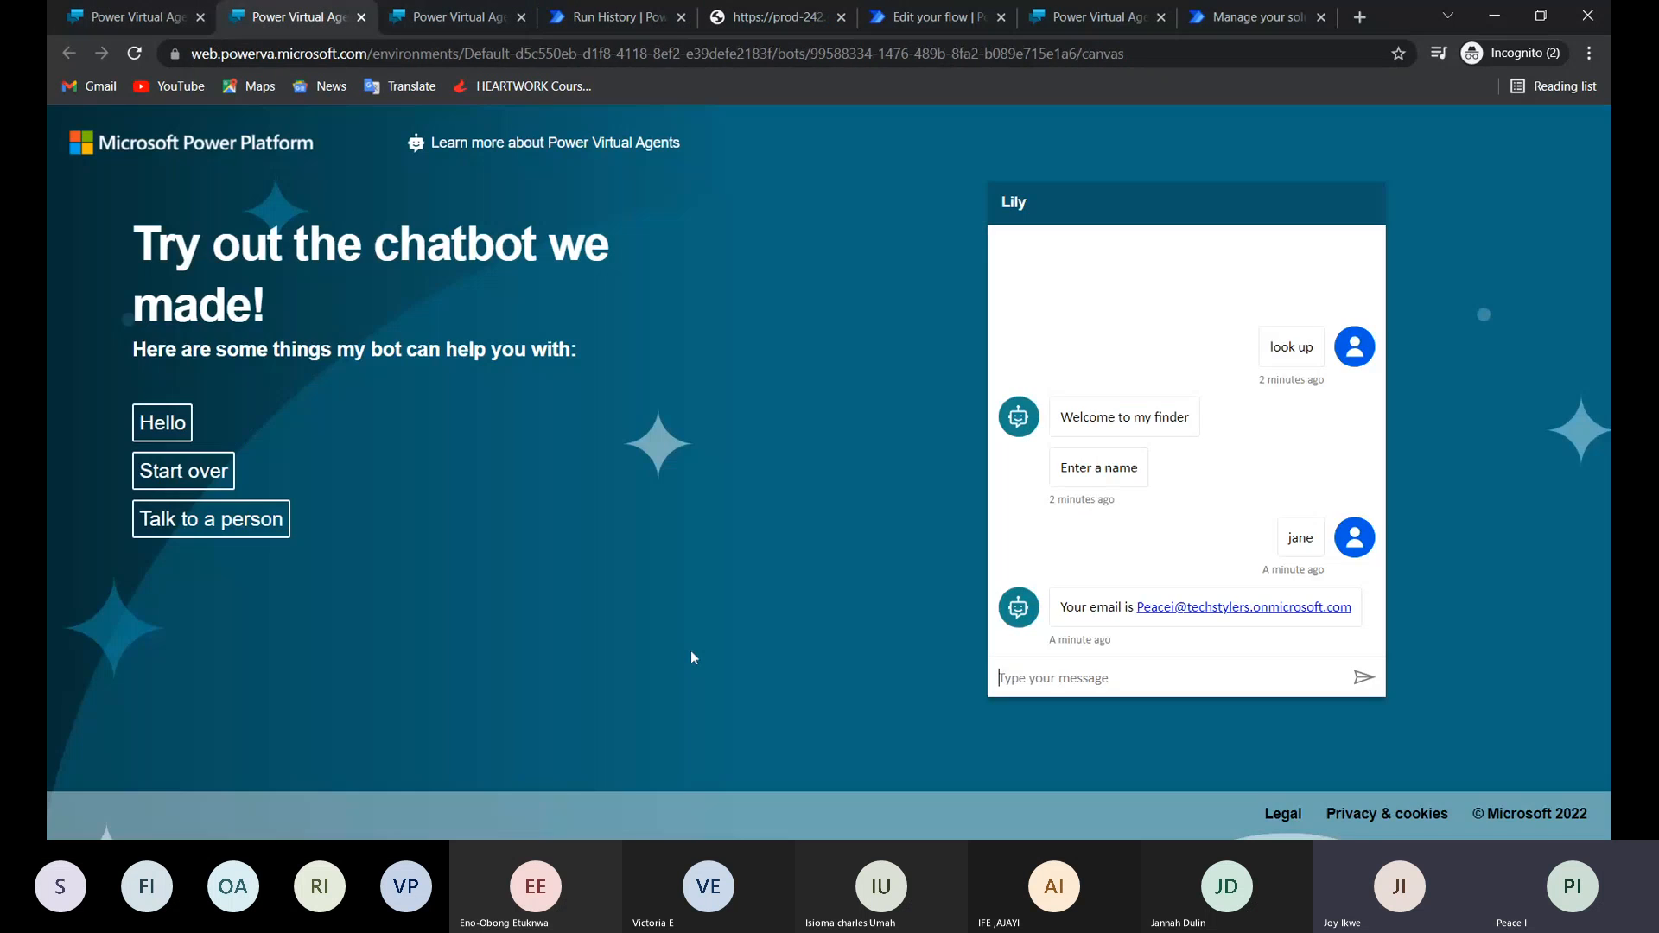
click(1174, 683)
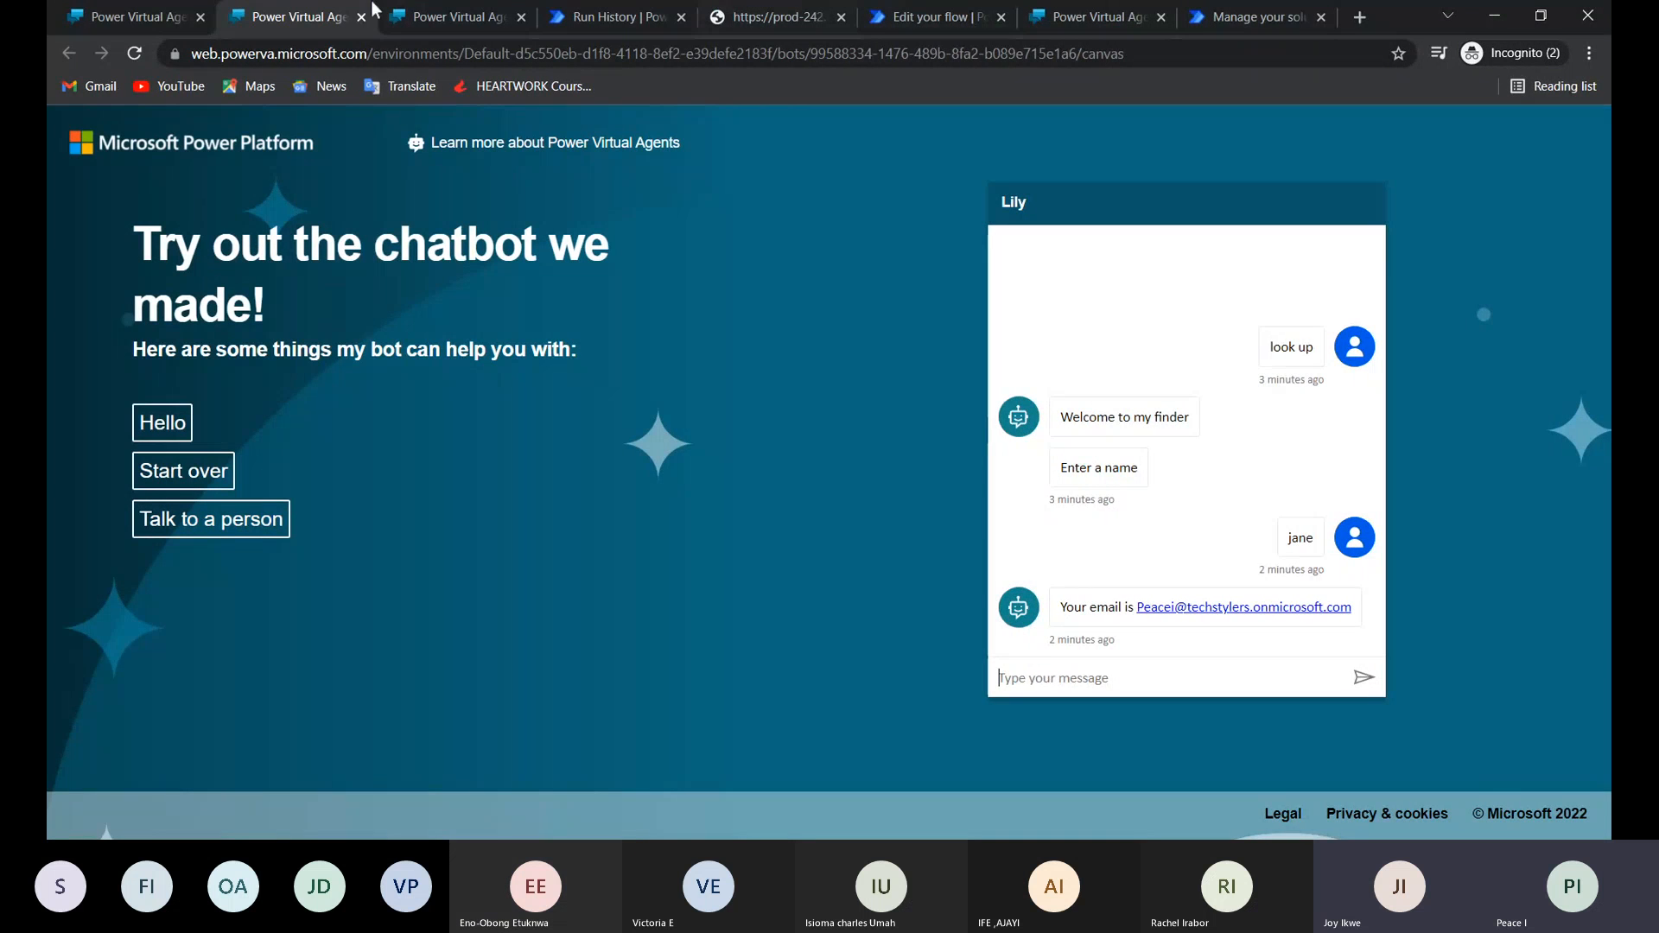
Return to Lily in Power Virtual Agents and open the channel configuration from the bot's Publish page.
click(164, 19)
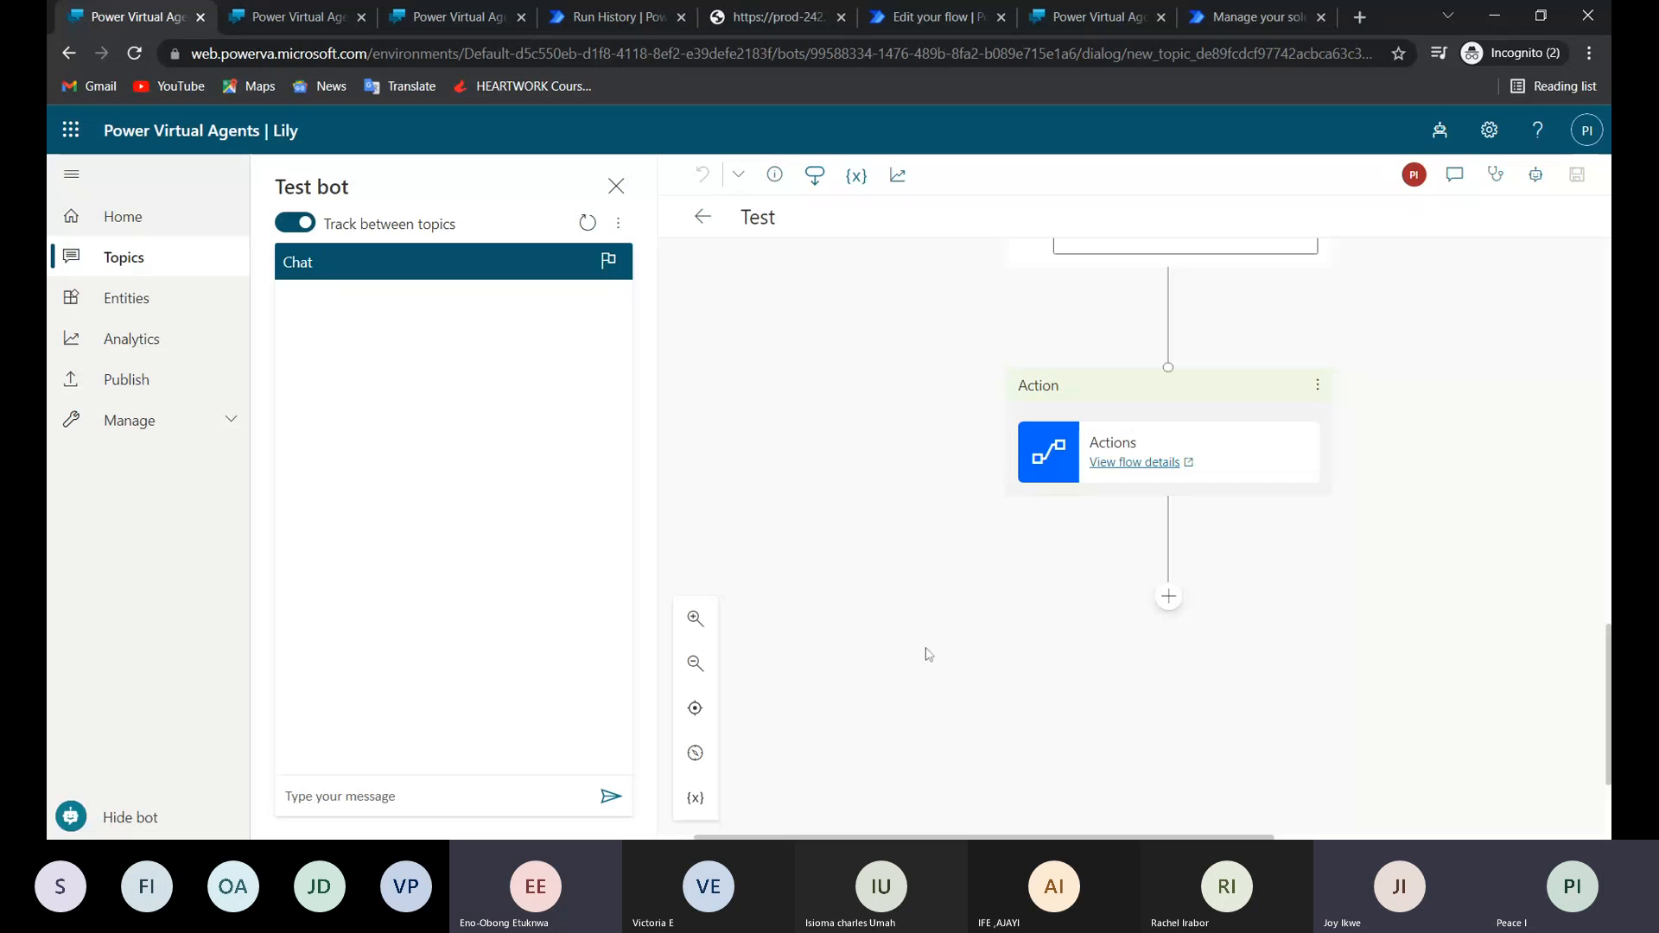
click(137, 423)
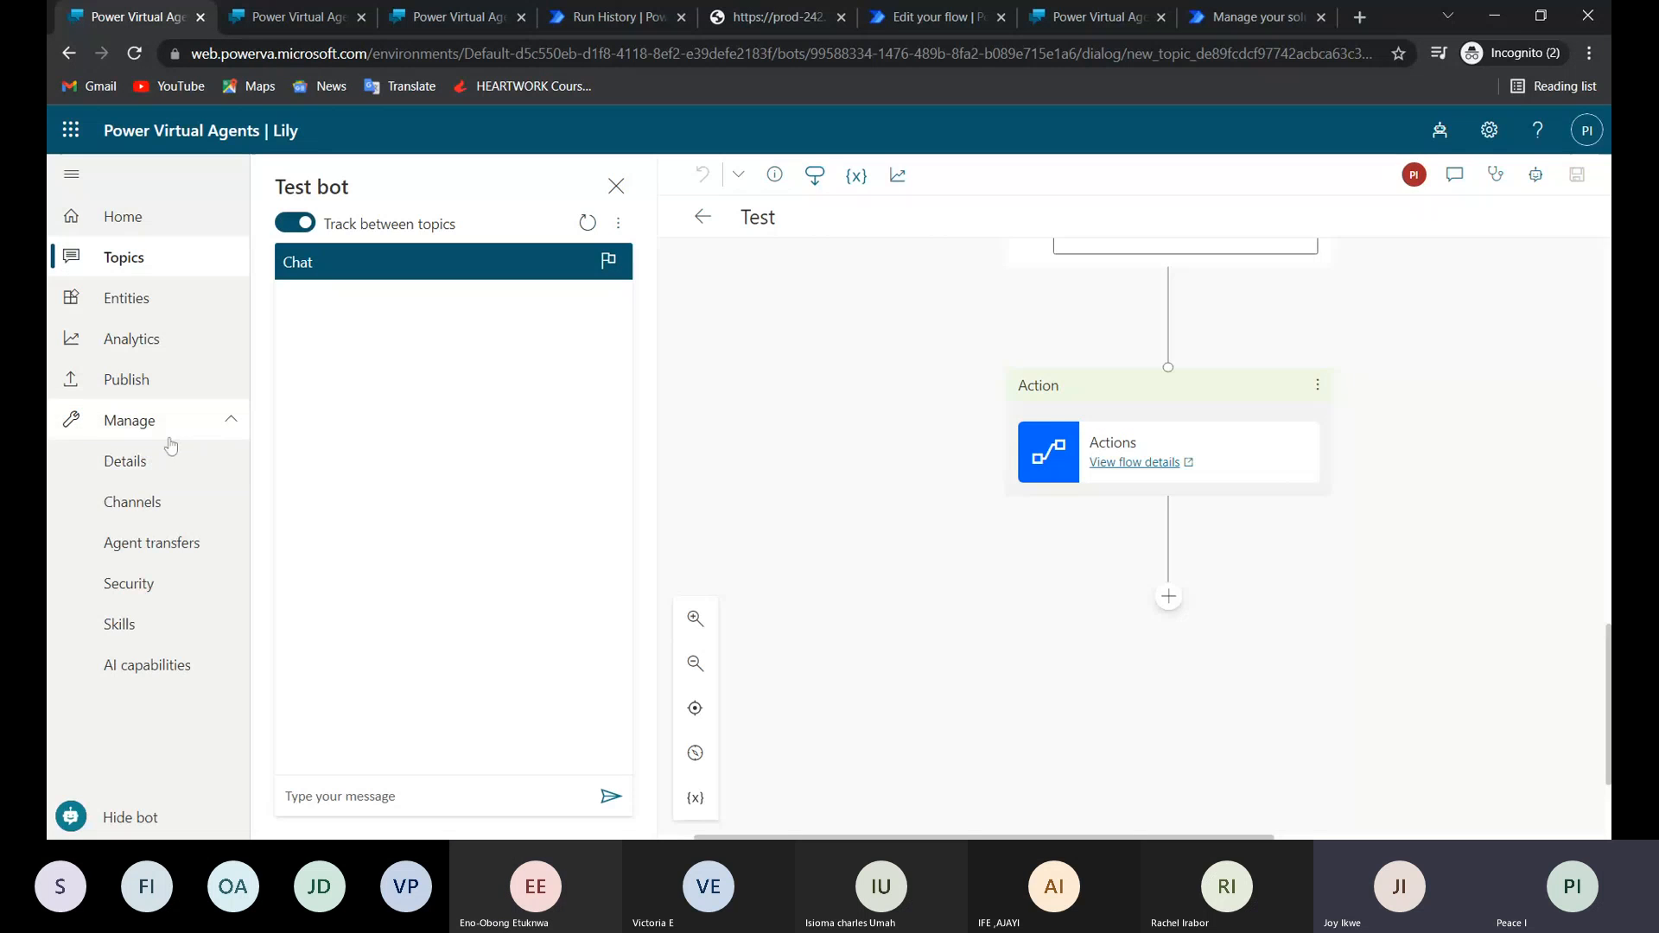
click(82, 380)
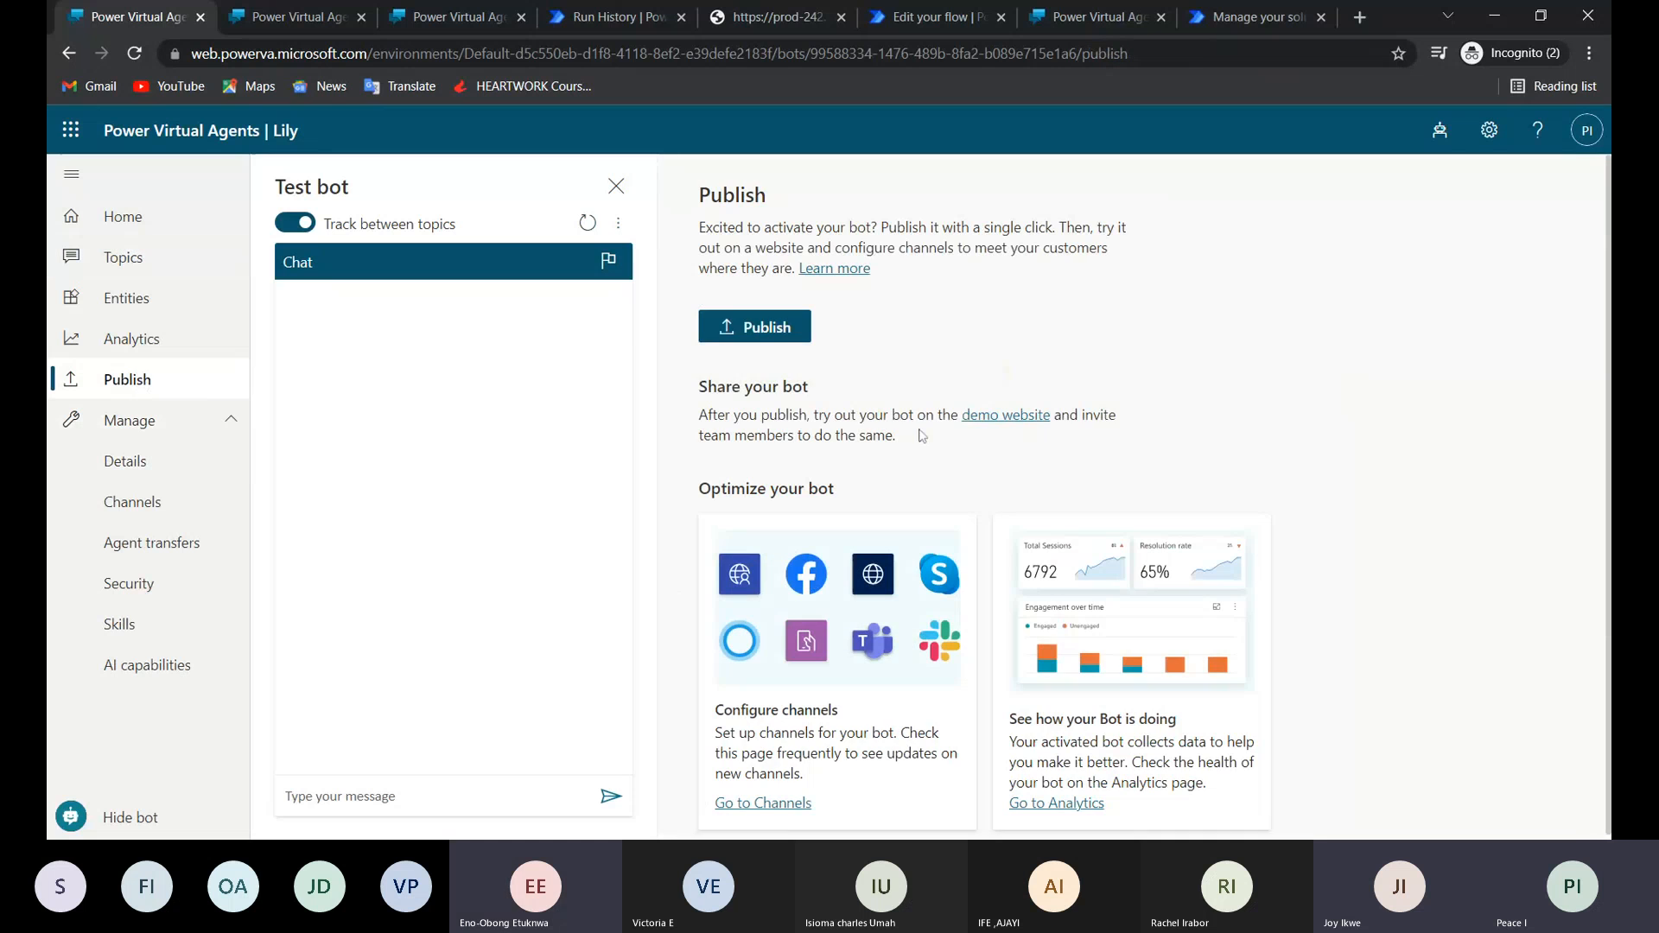
scroll(922, 436, down, 1)
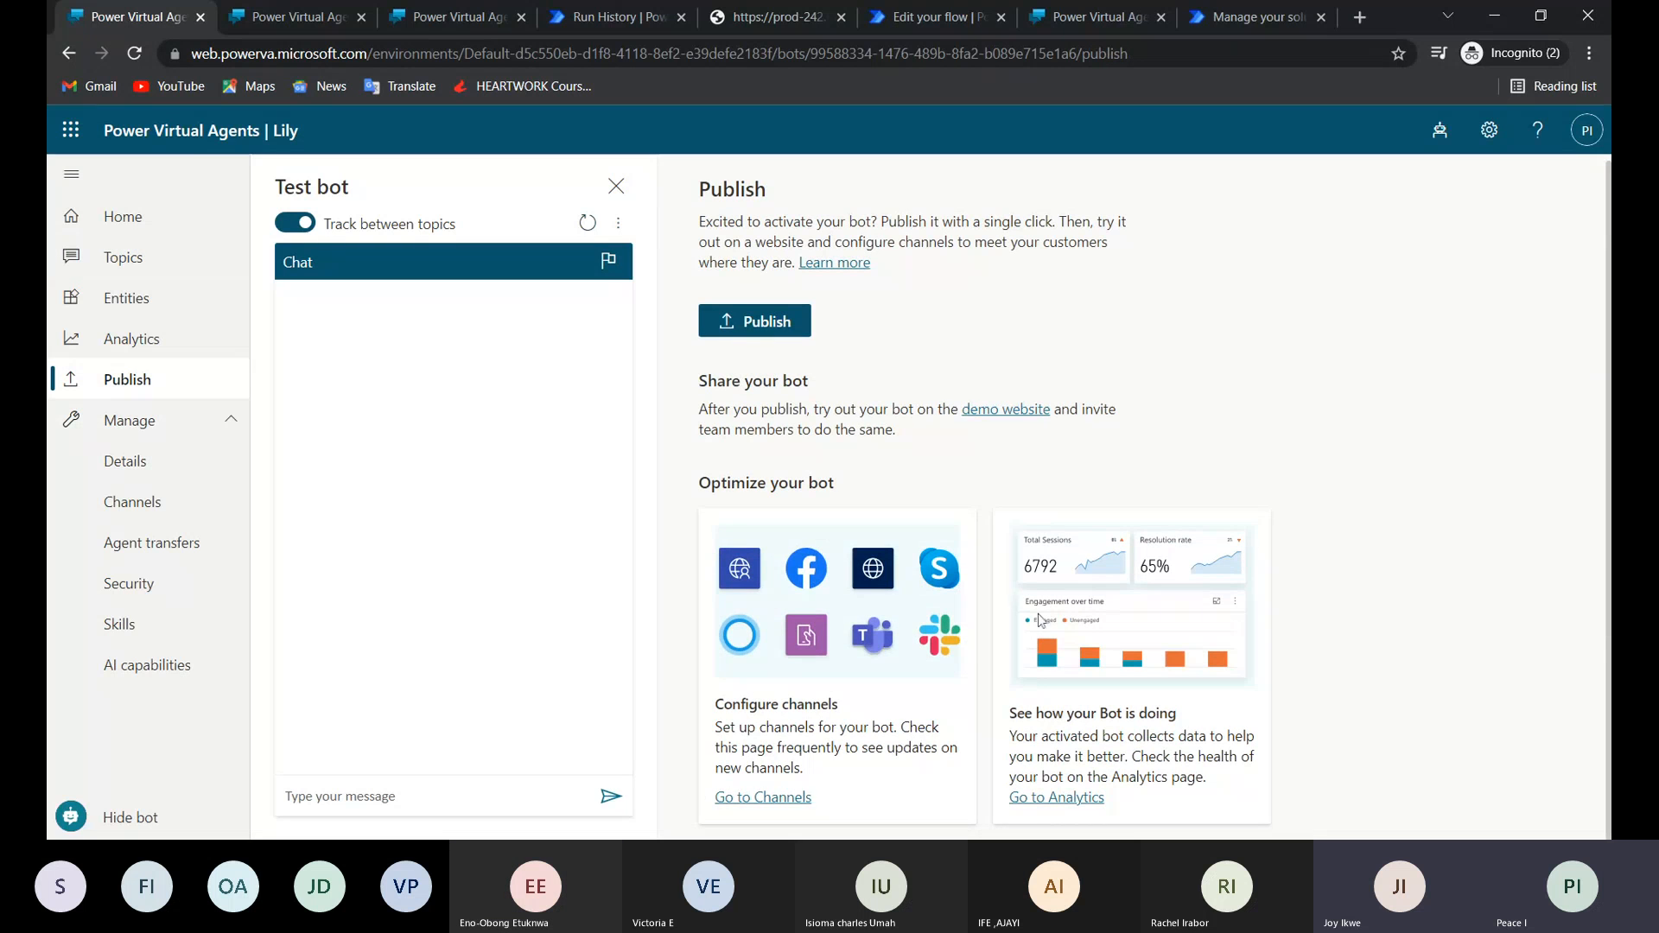
click(797, 798)
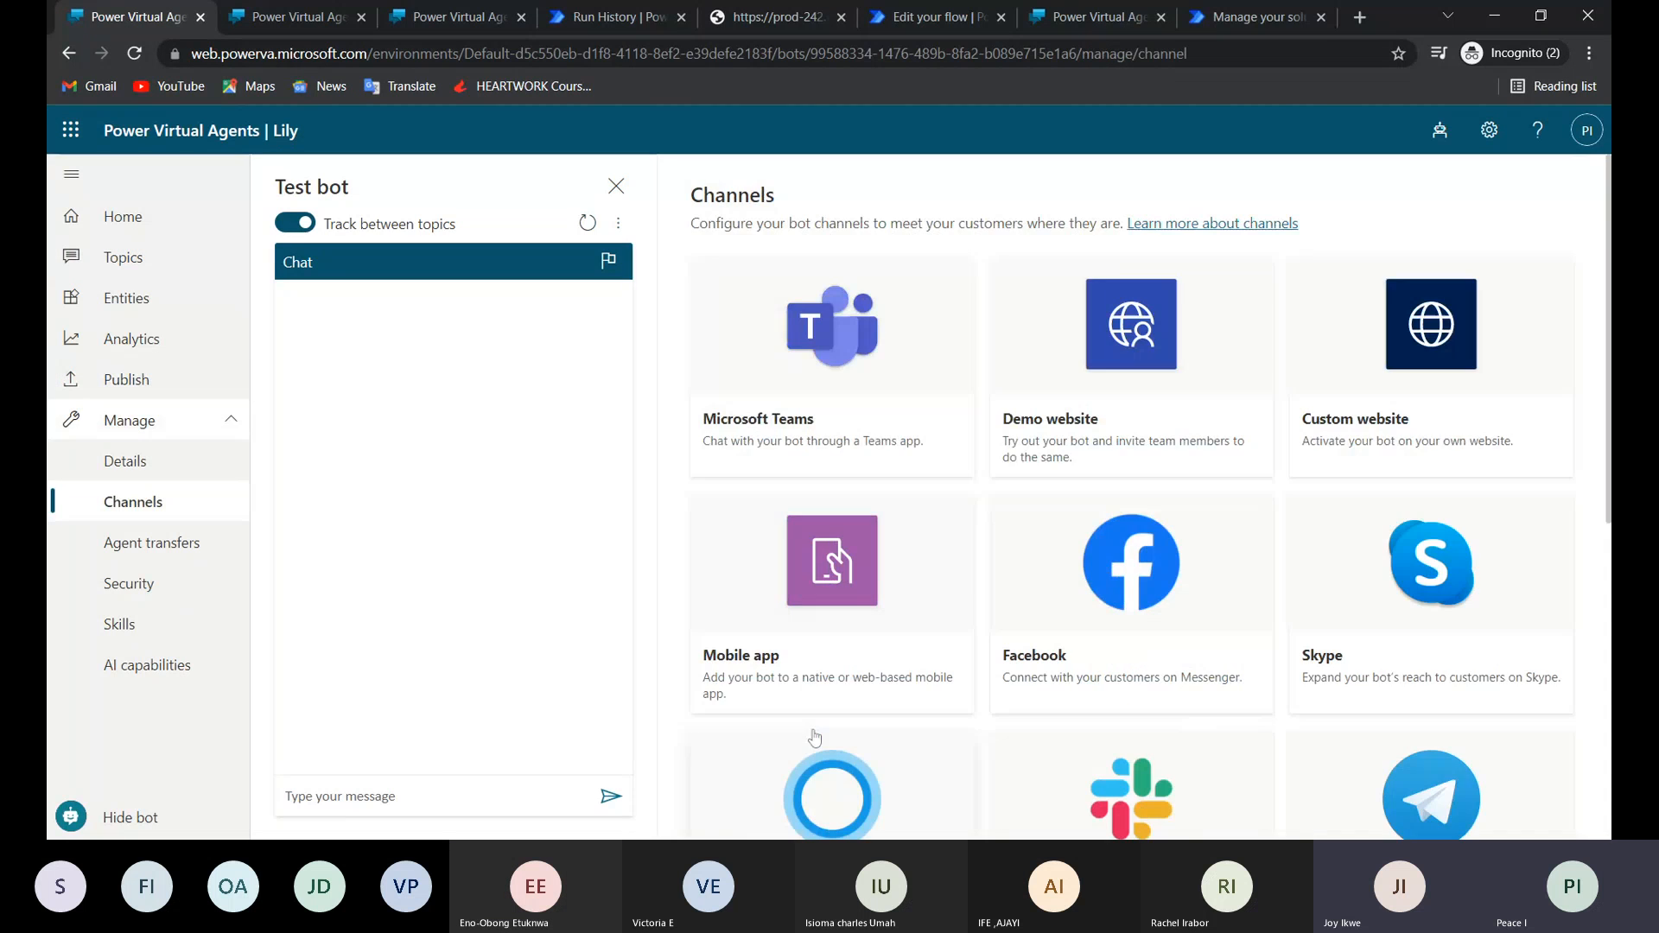
Examine the Custom website channel by highlighting its whole default embed code, and minimize the browser after closing the channel details.
click(1372, 446)
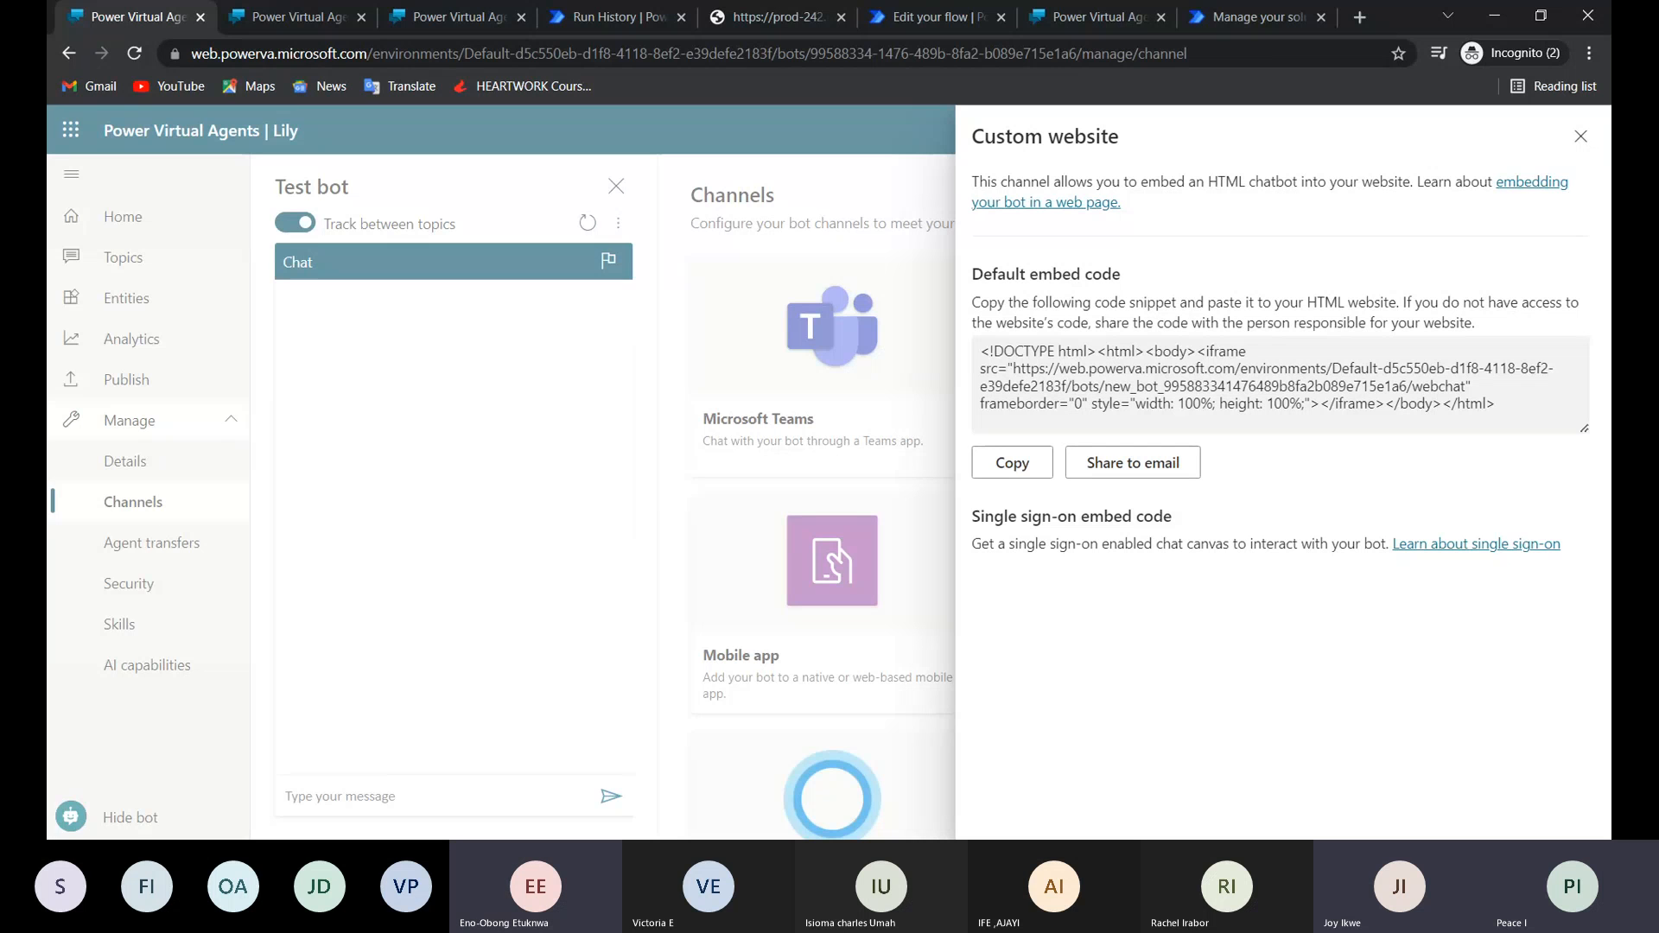
drag(981, 352, 1495, 405)
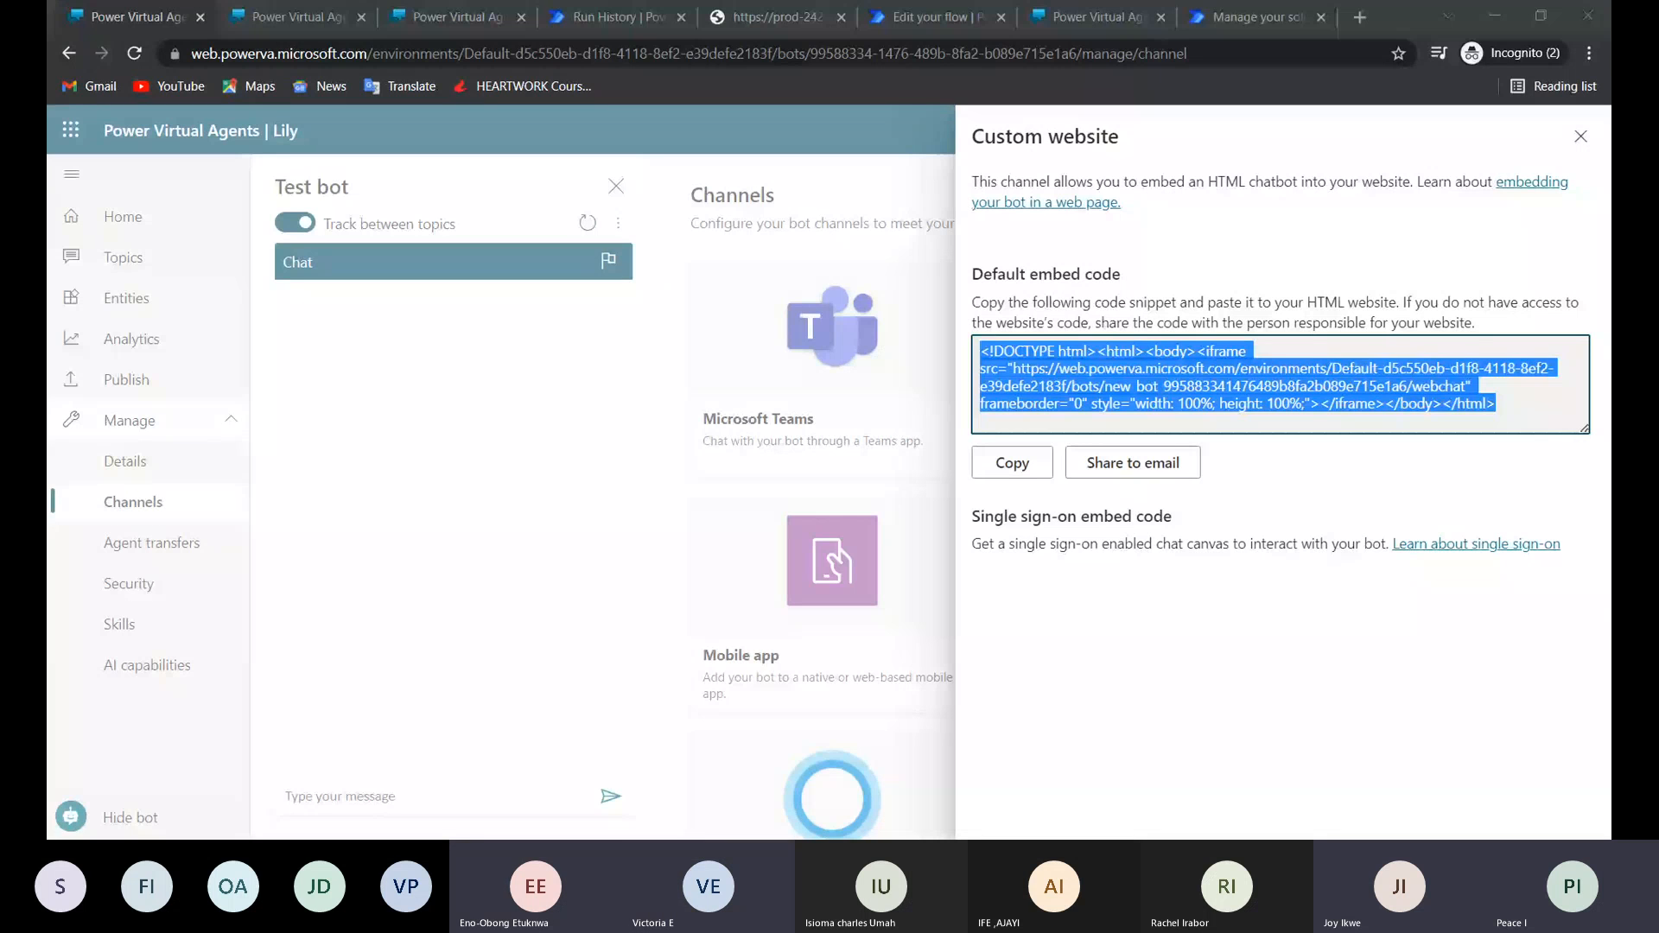
key(alt+Tab)
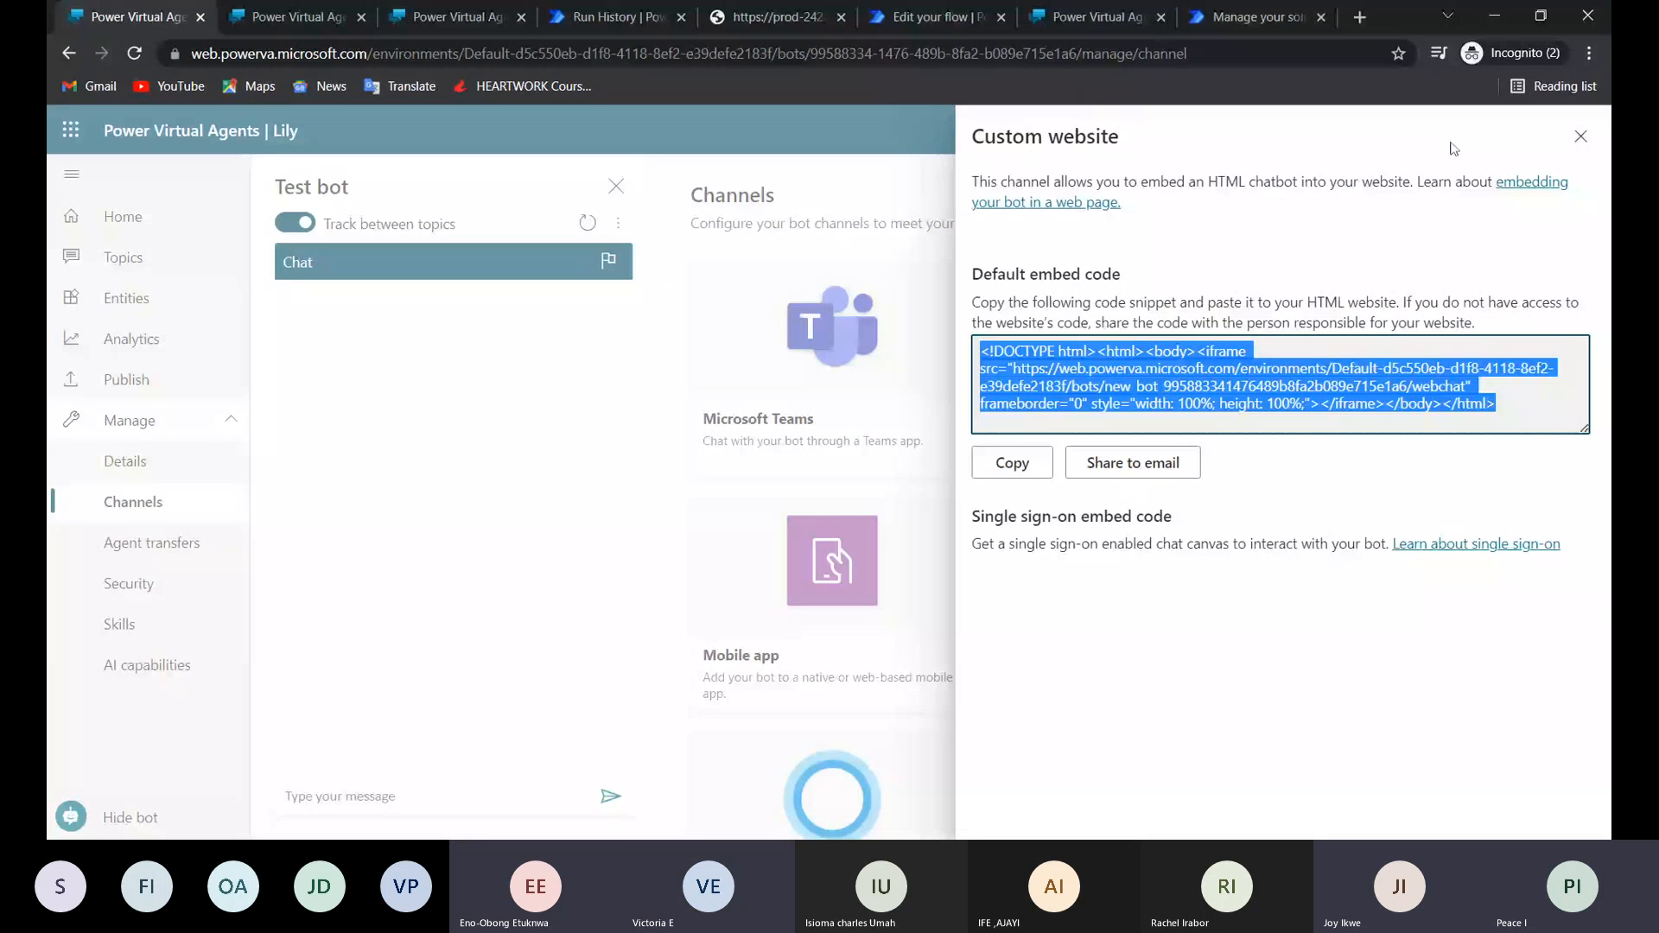
key(Escape)
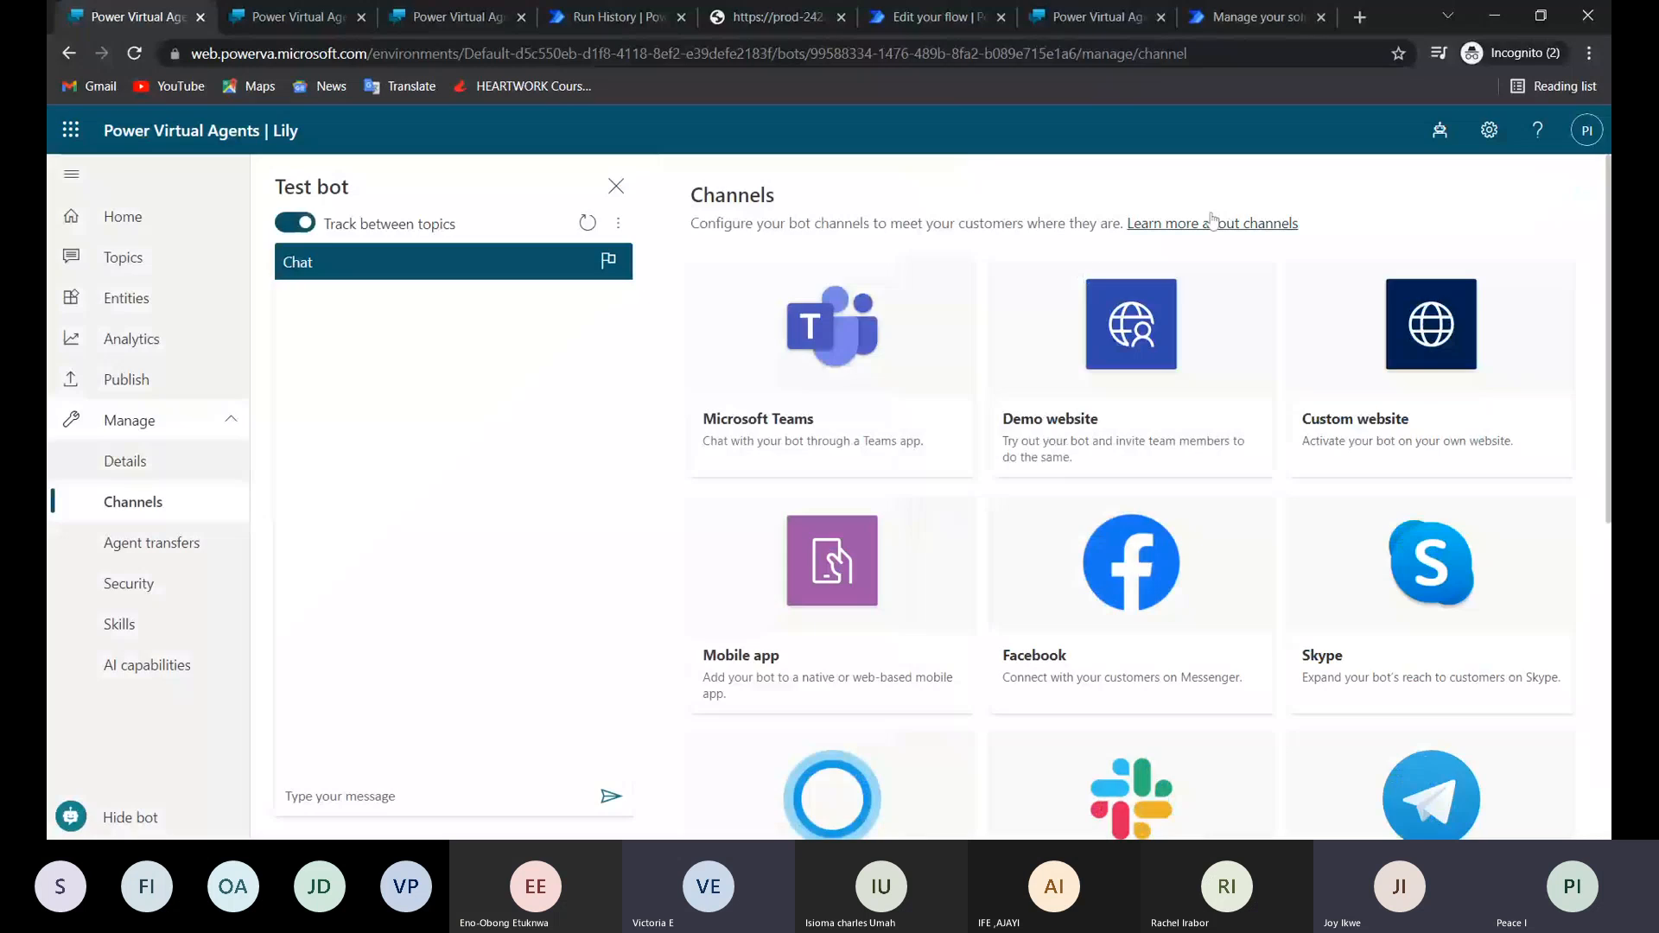
click(1495, 15)
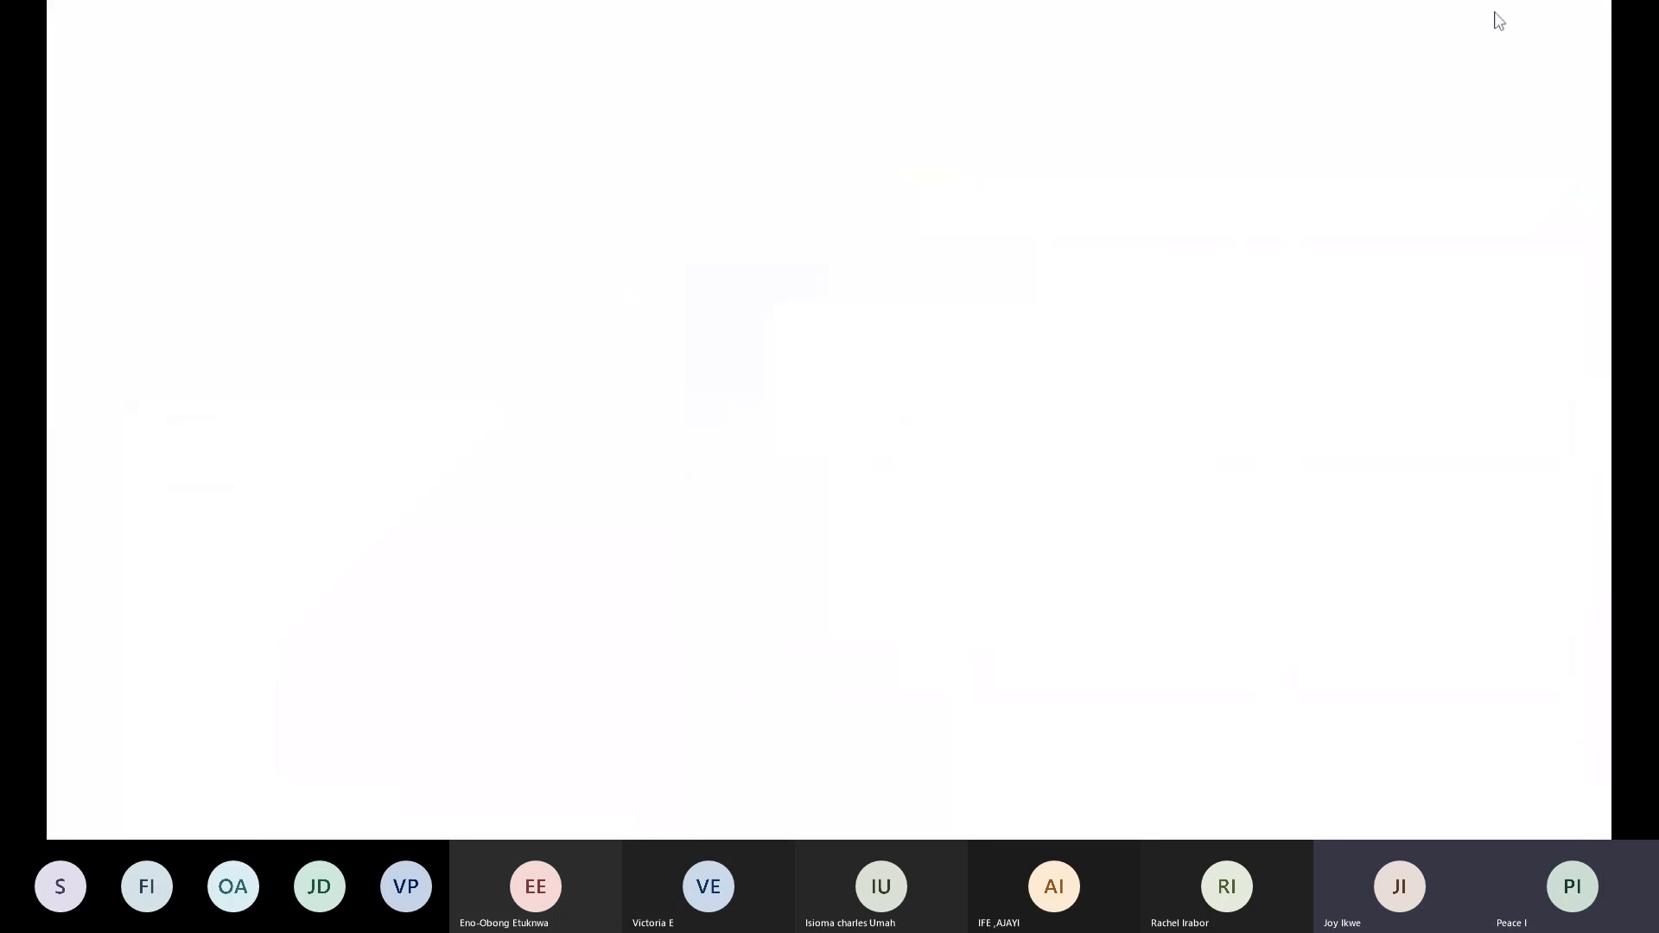